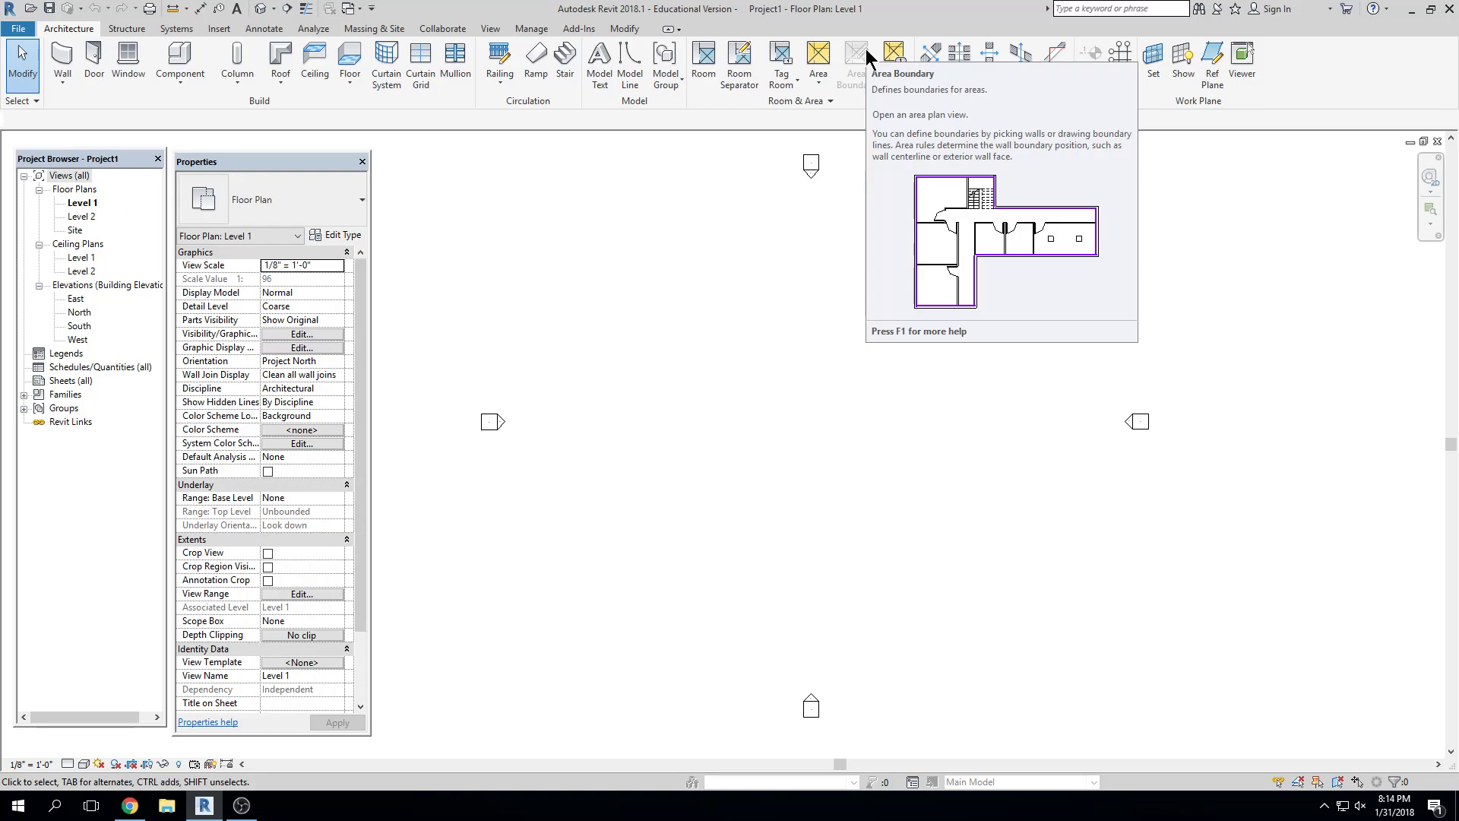
mouse_move(660, 434)
middle_mouse_down()
mouse_move(718, 408)
mouse_move(678, 424)
middle_mouse_up()
scroll(718, 407, "down", 1)
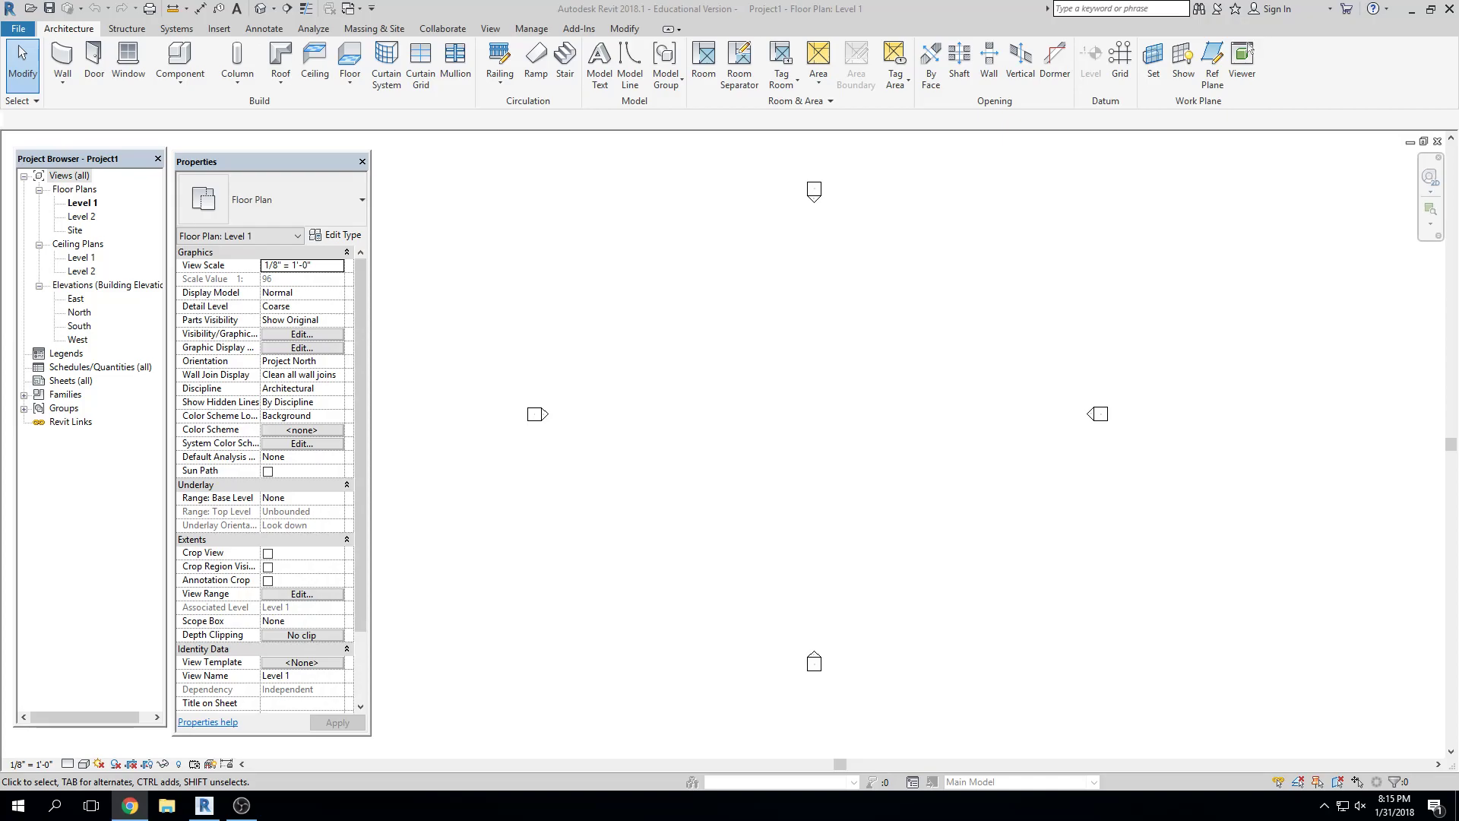
scroll(798, 335, "up", 1)
left_click(25, 64)
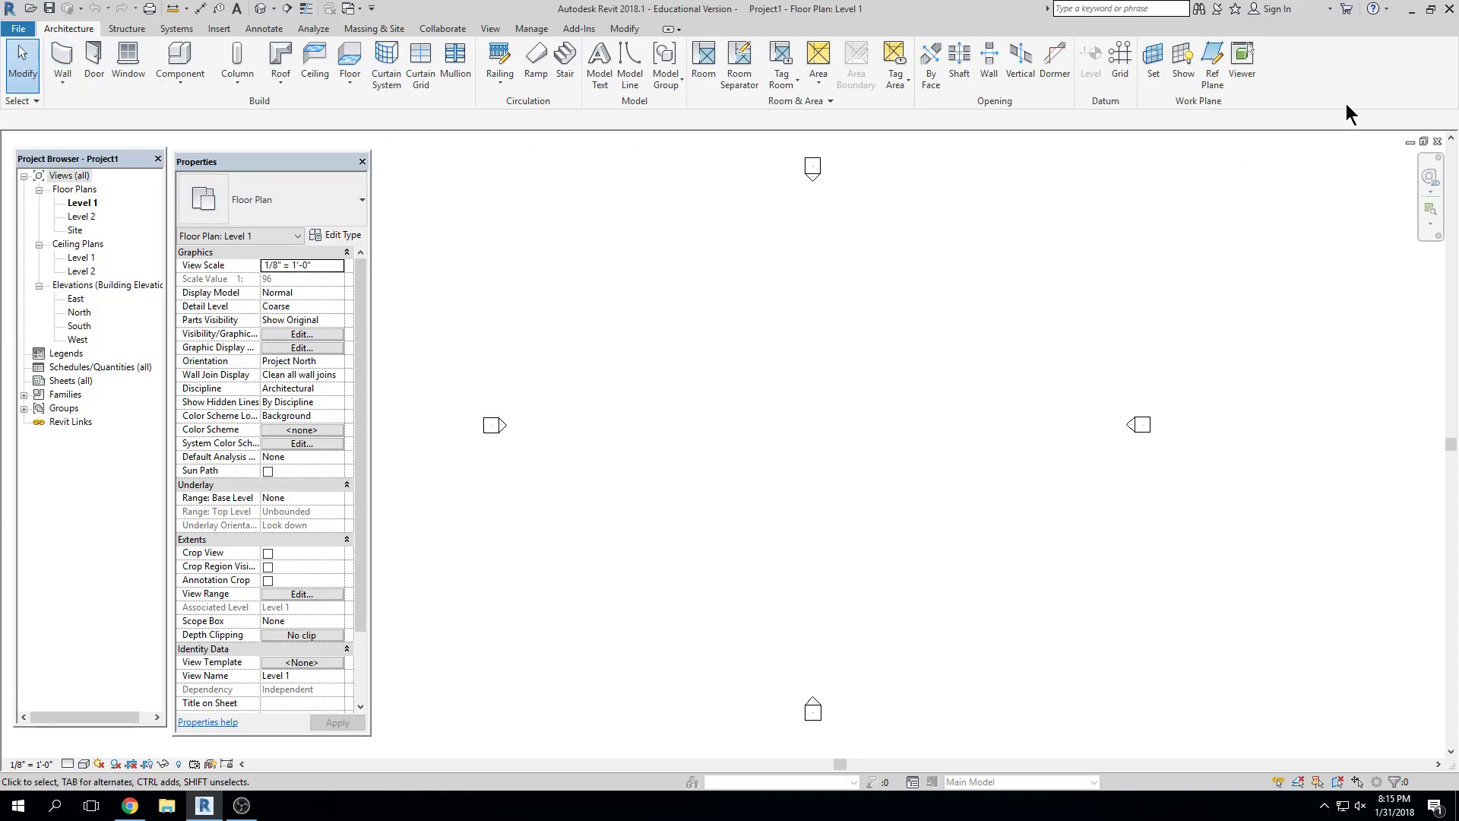
left_click(63, 83)
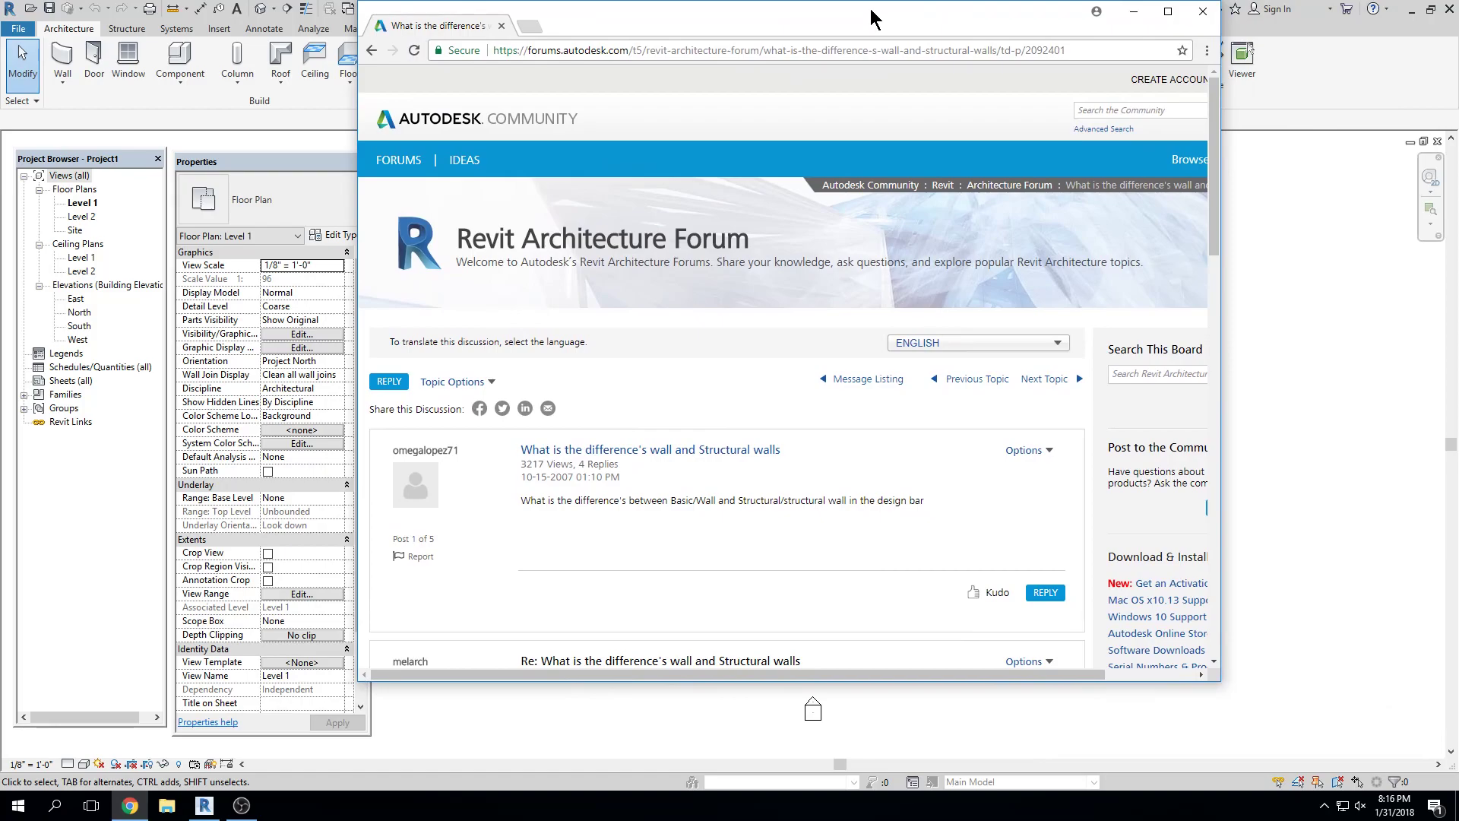
Switch to Chrome and read the Autodesk forum thread on the difference between walls and structural walls
double_click(872, 17)
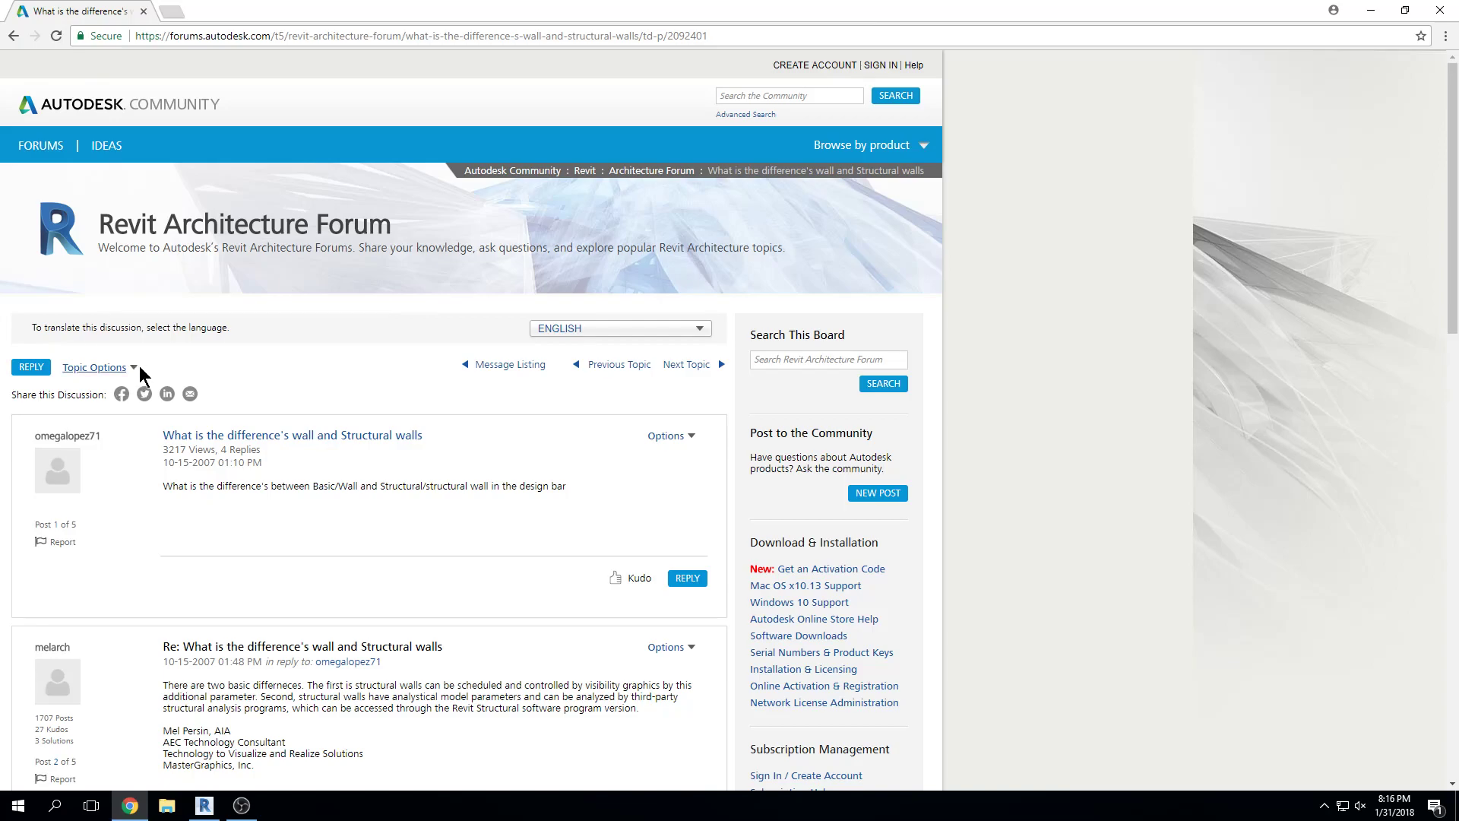
scroll(221, 483, "down", 3)
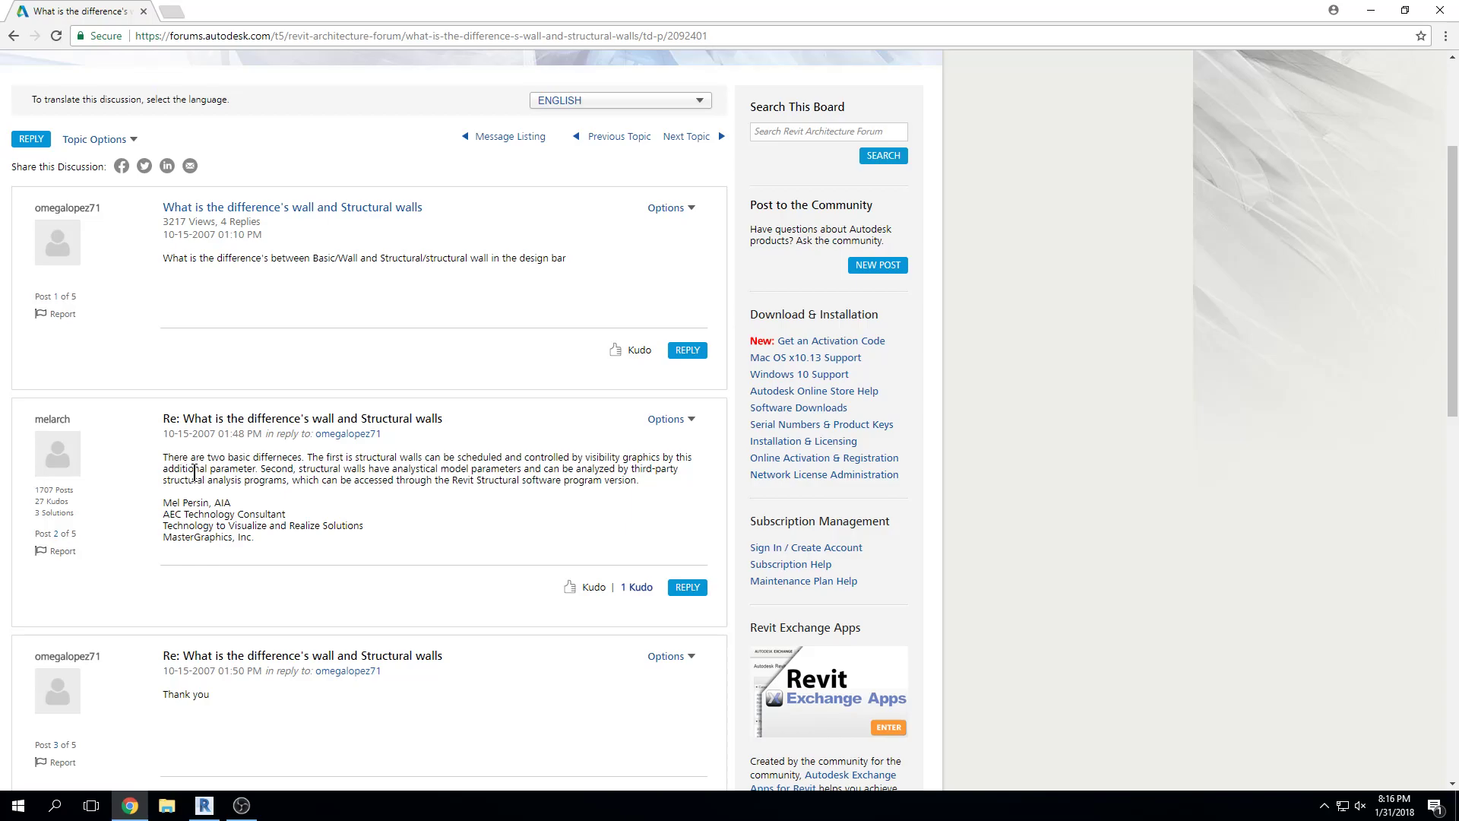
left_click_drag(375, 4, 1458, 106)
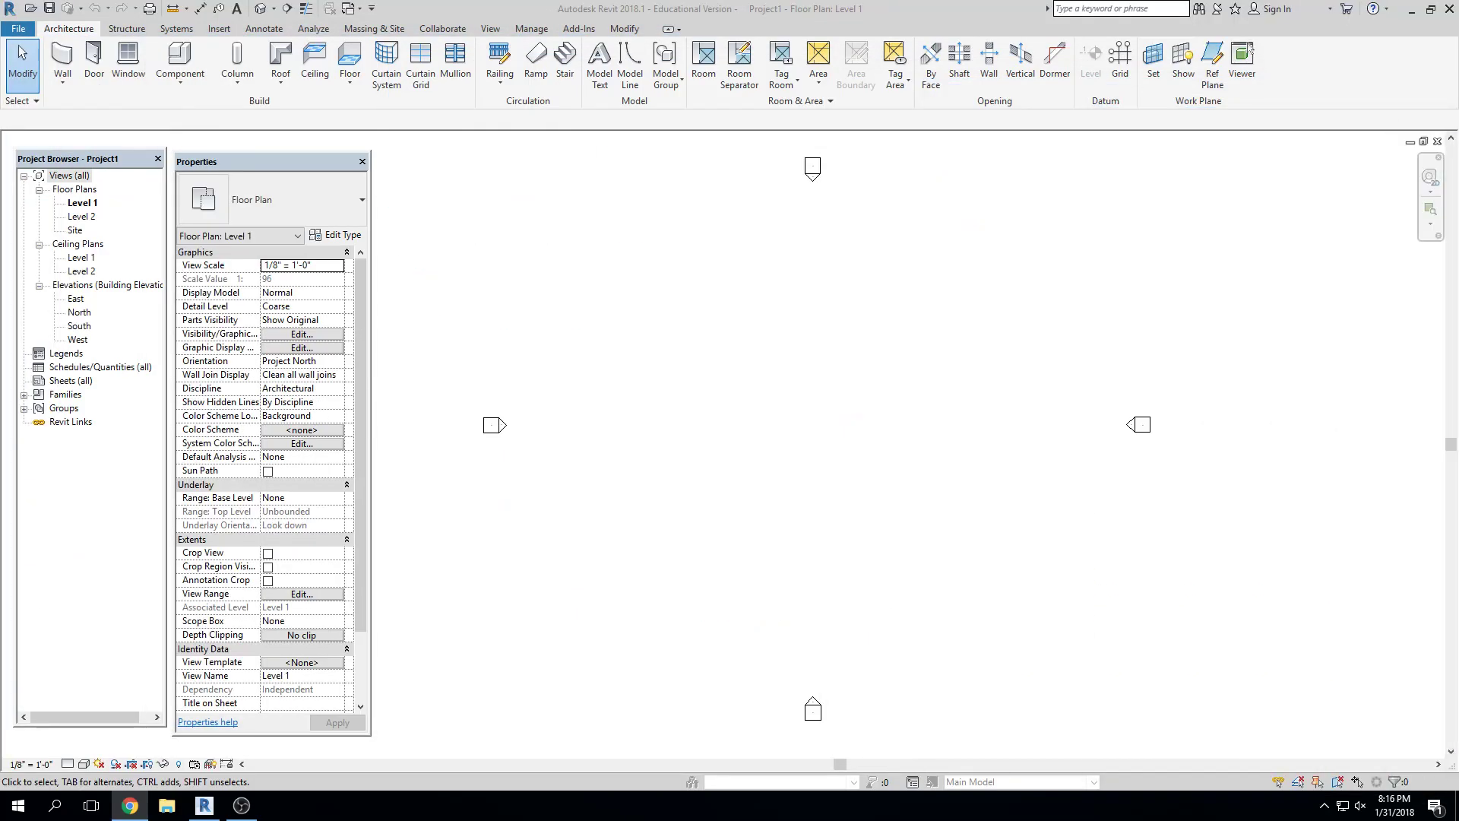
left_click(505, 204)
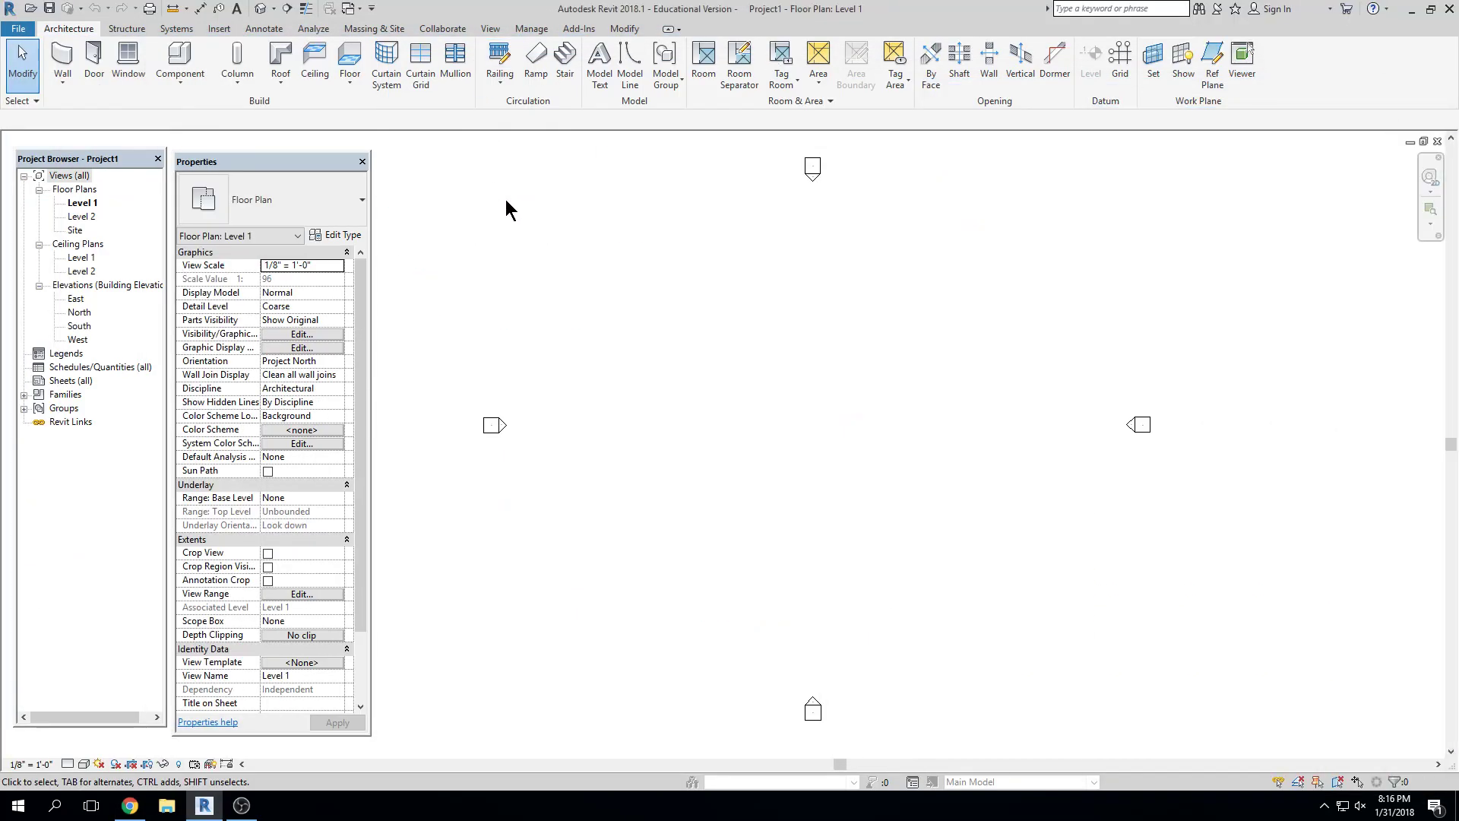
Review the wall tool variants offered for architectural and structural modelling
left_click(128, 30)
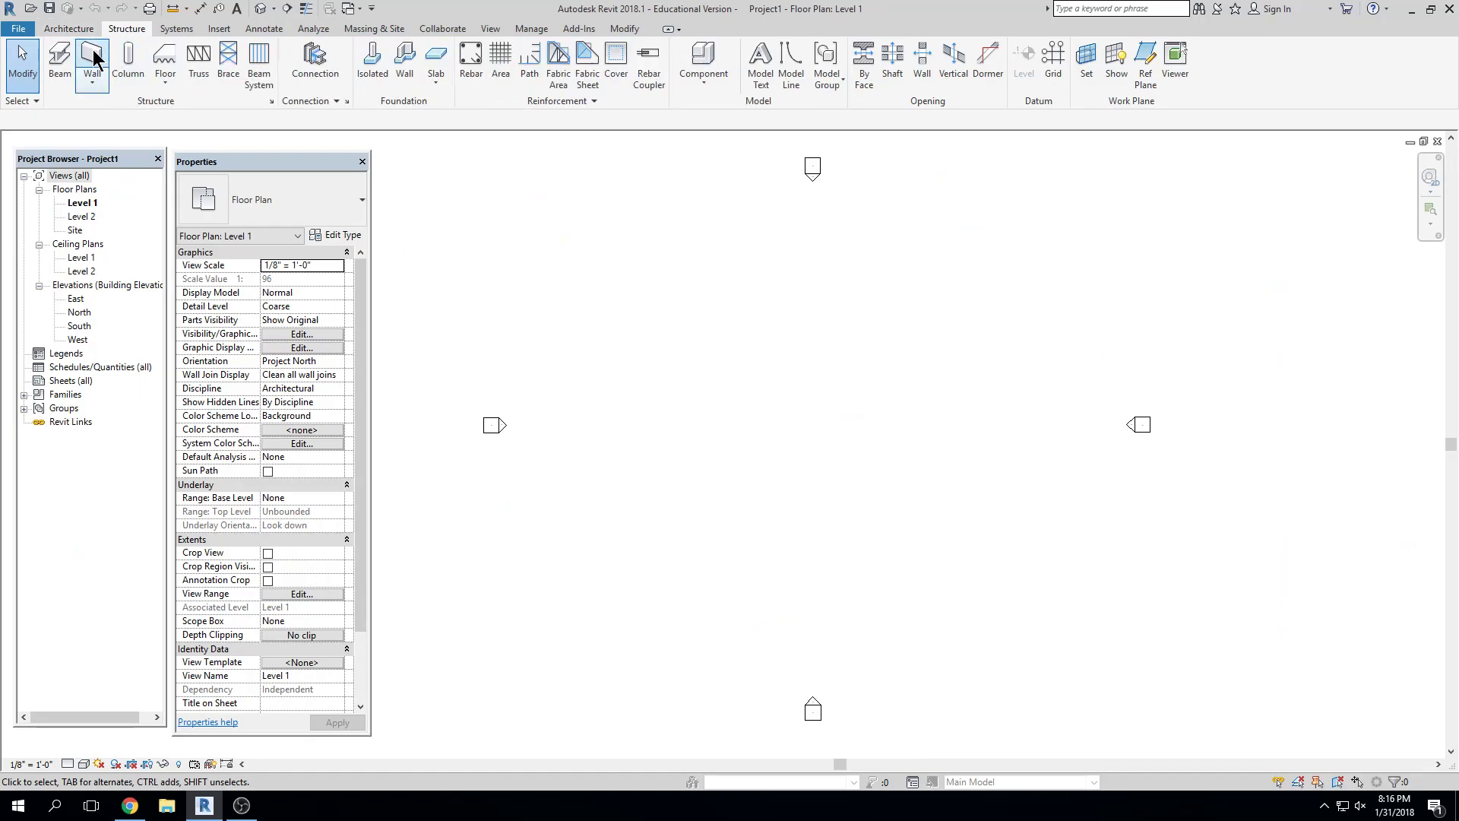
left_click(91, 31)
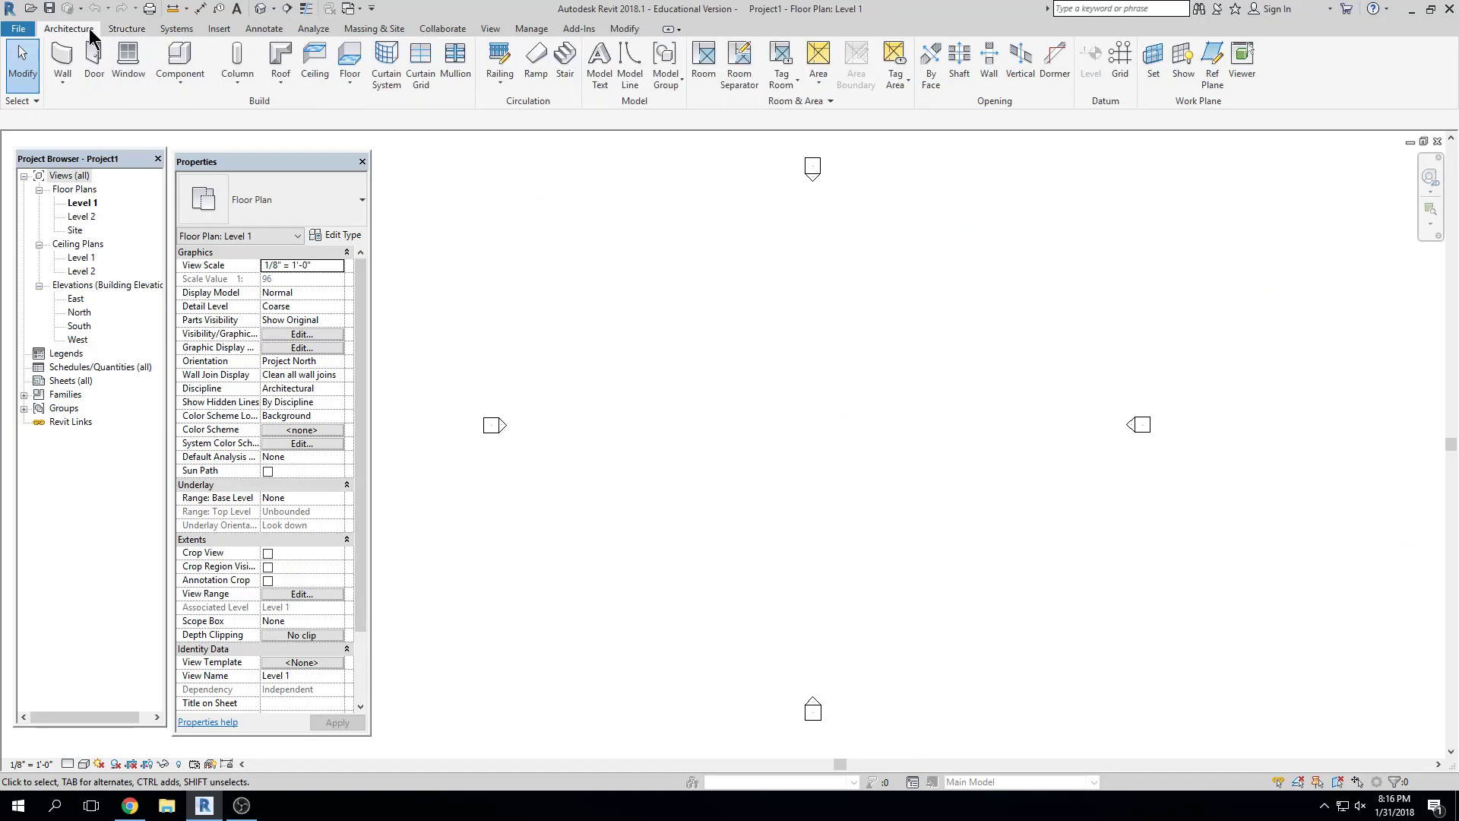
left_click(71, 82)
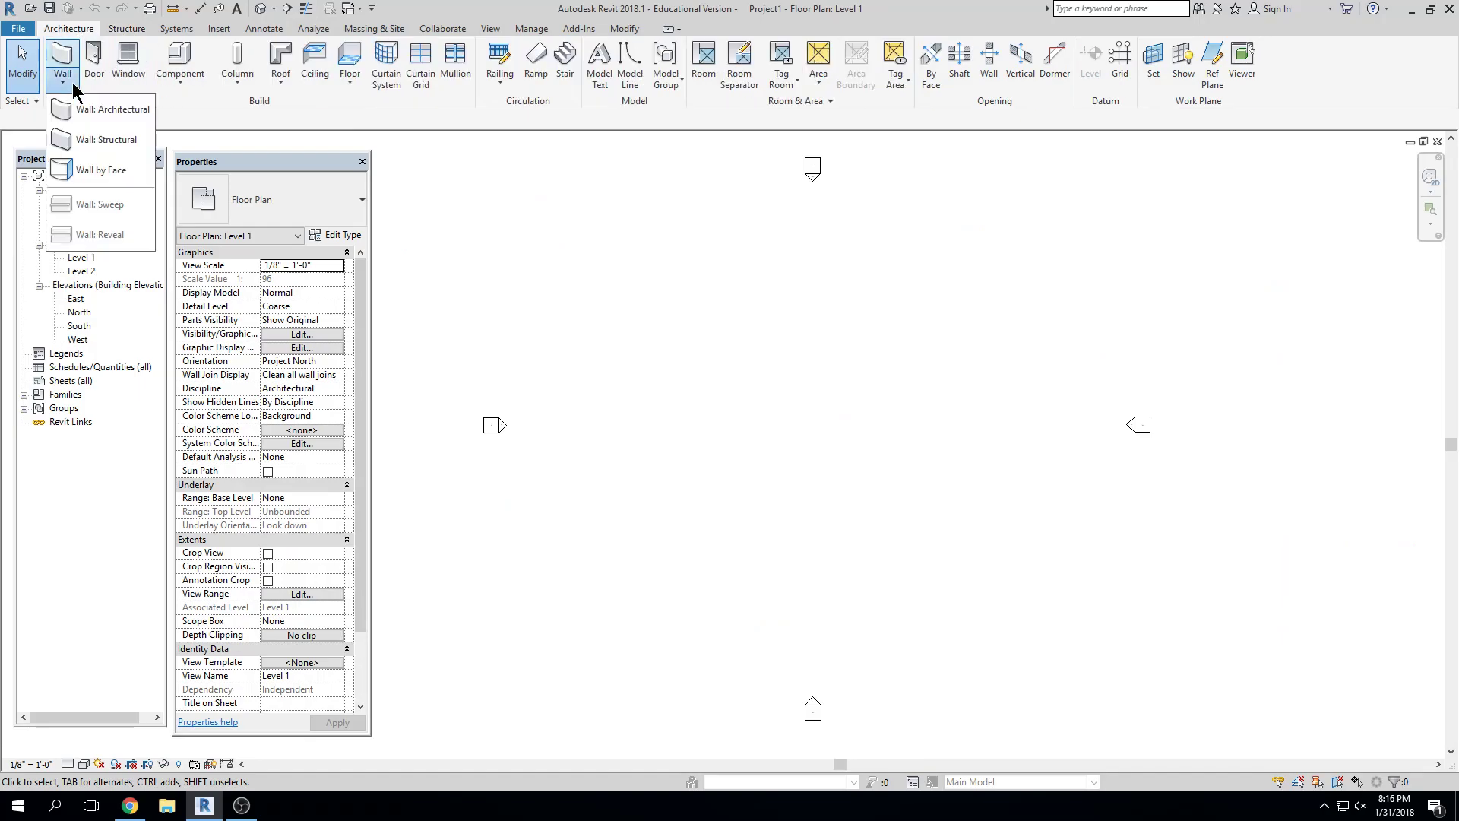
left_click(77, 121)
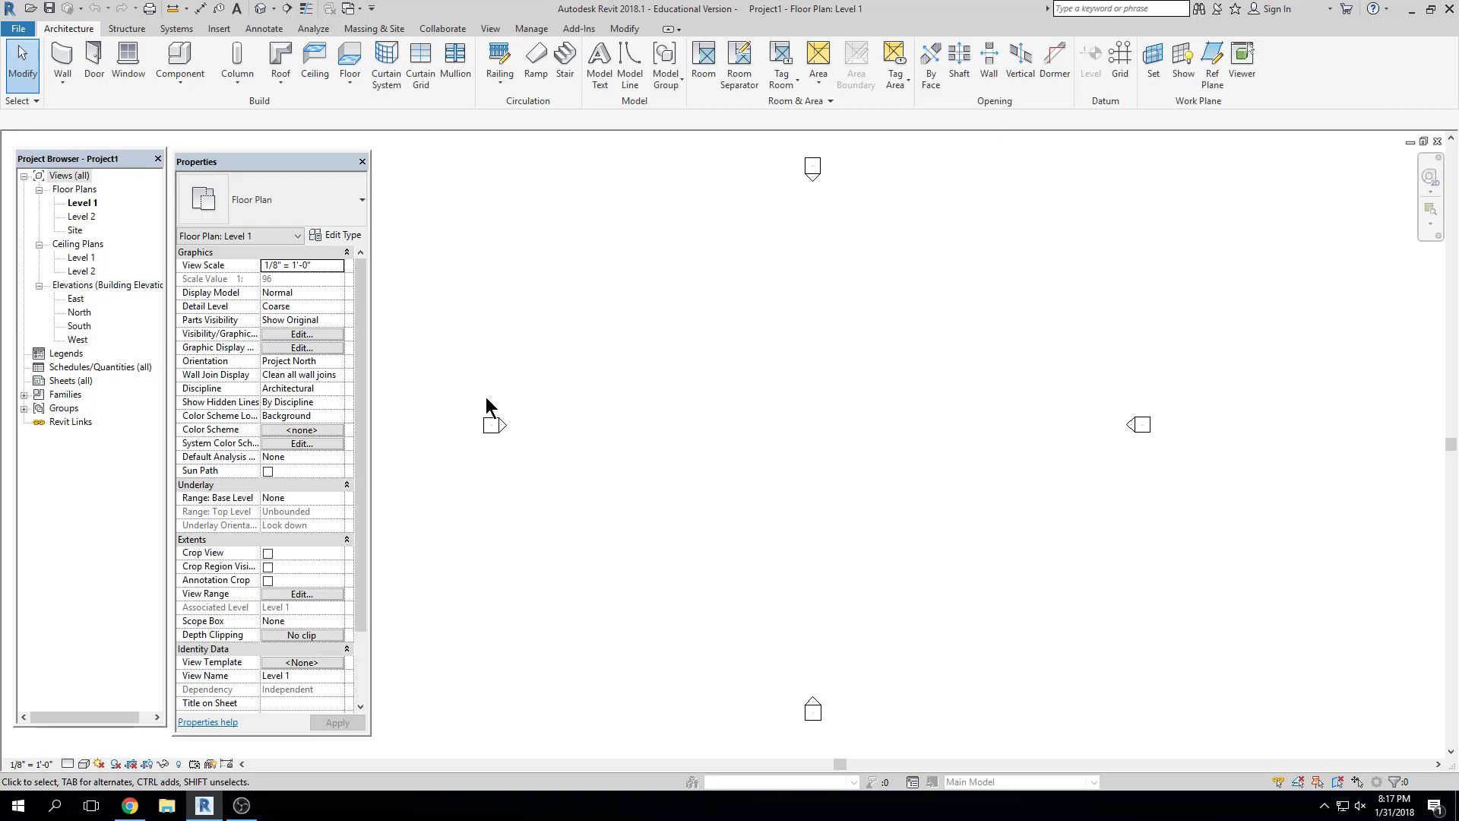
left_click(62, 80)
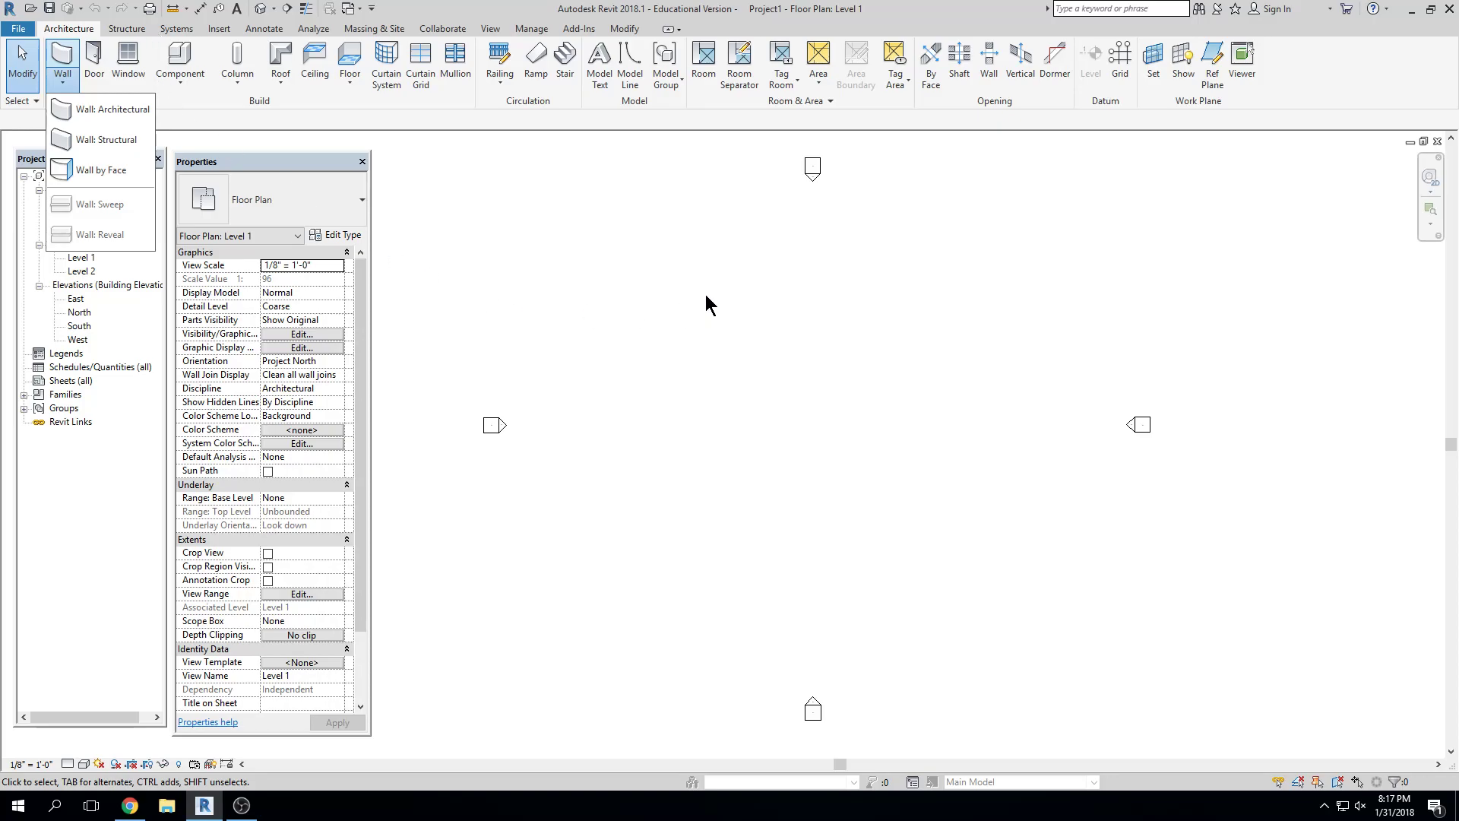
left_click(129, 30)
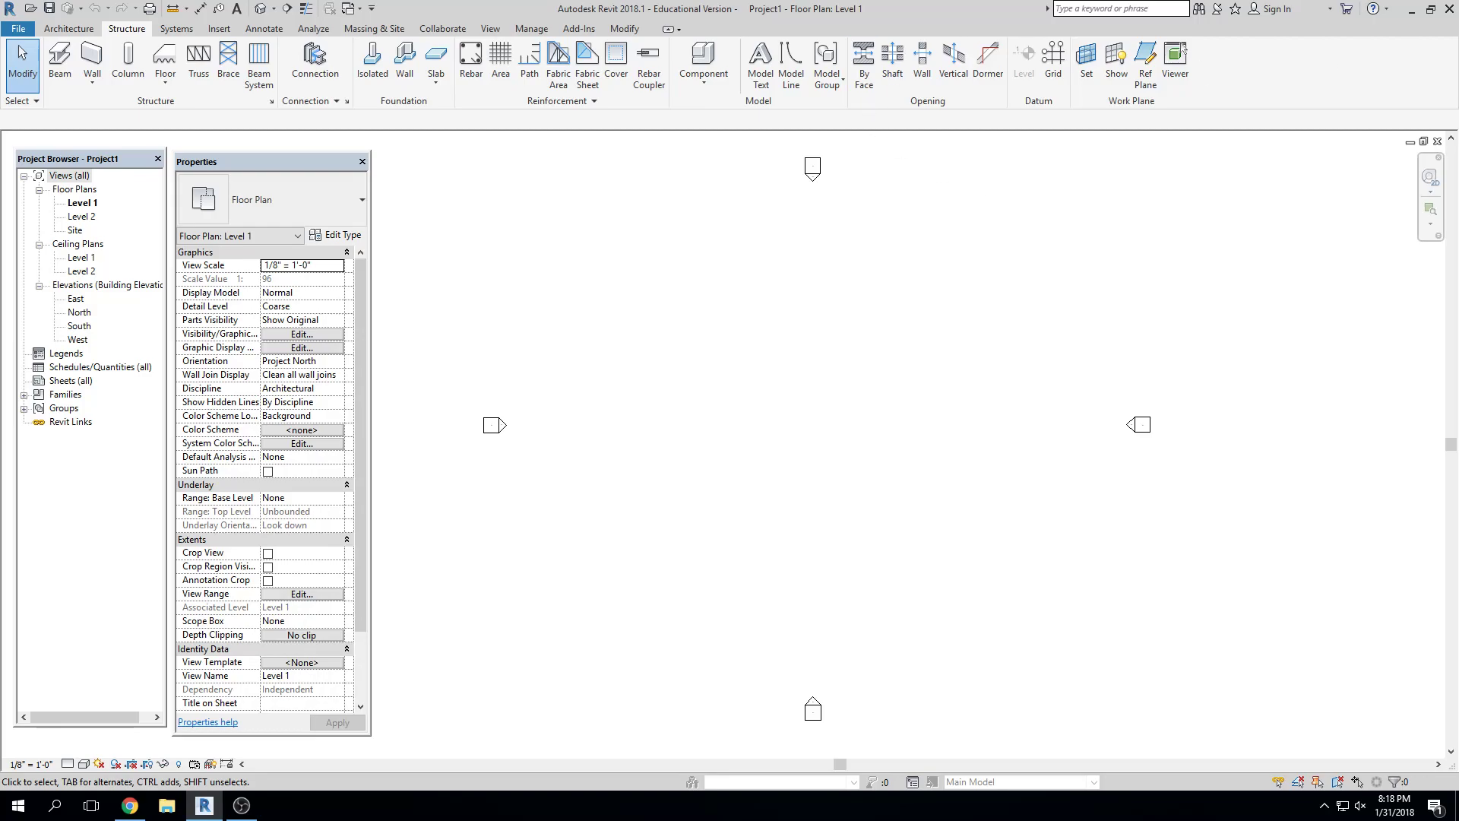
Return to the Autodesk forum thread in Chrome and reread the reply on structural wall scheduling and analysis
key("alt+Tab")
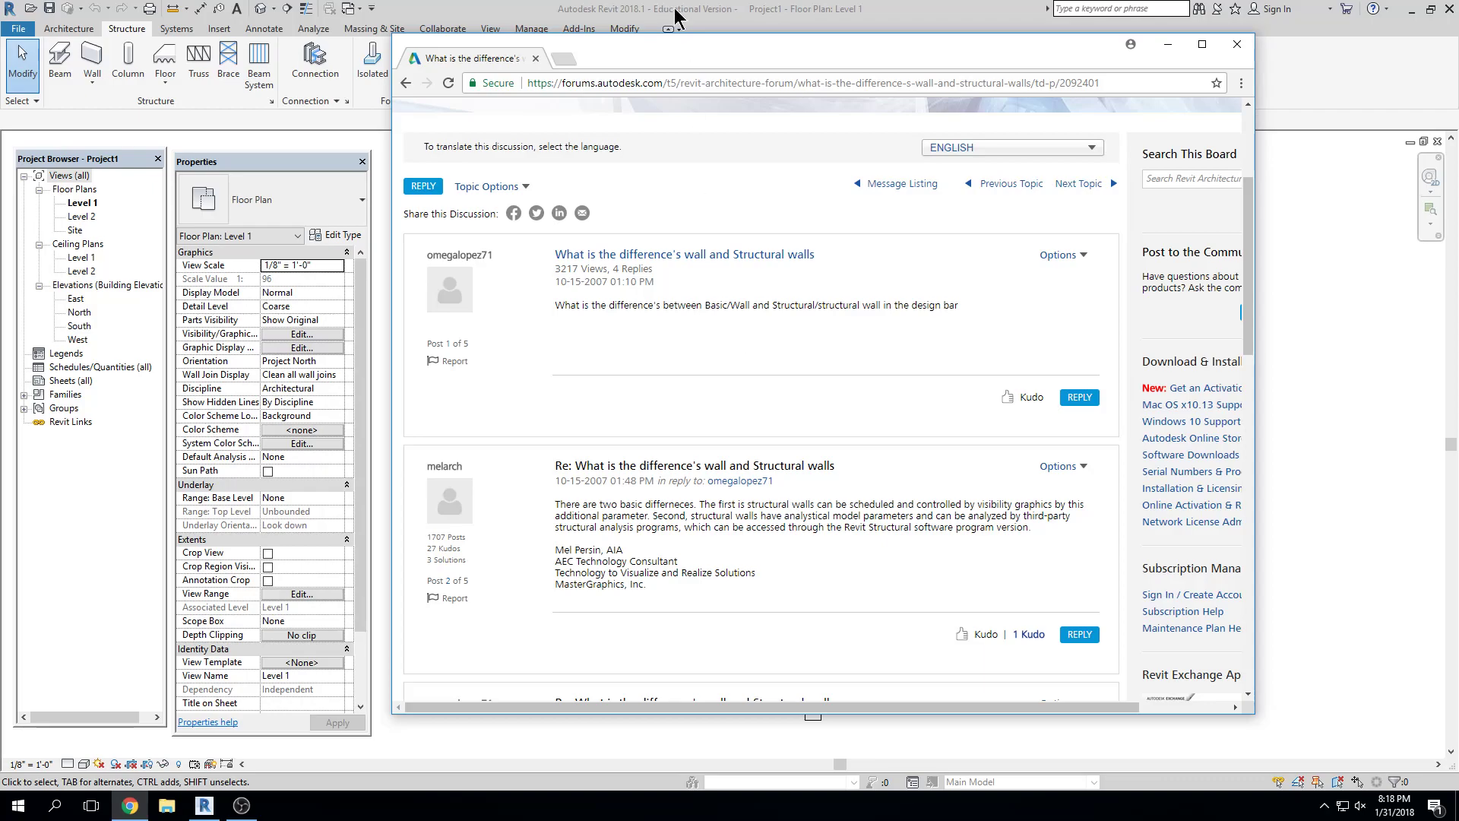
left_click_drag(686, 51, 1458, 56)
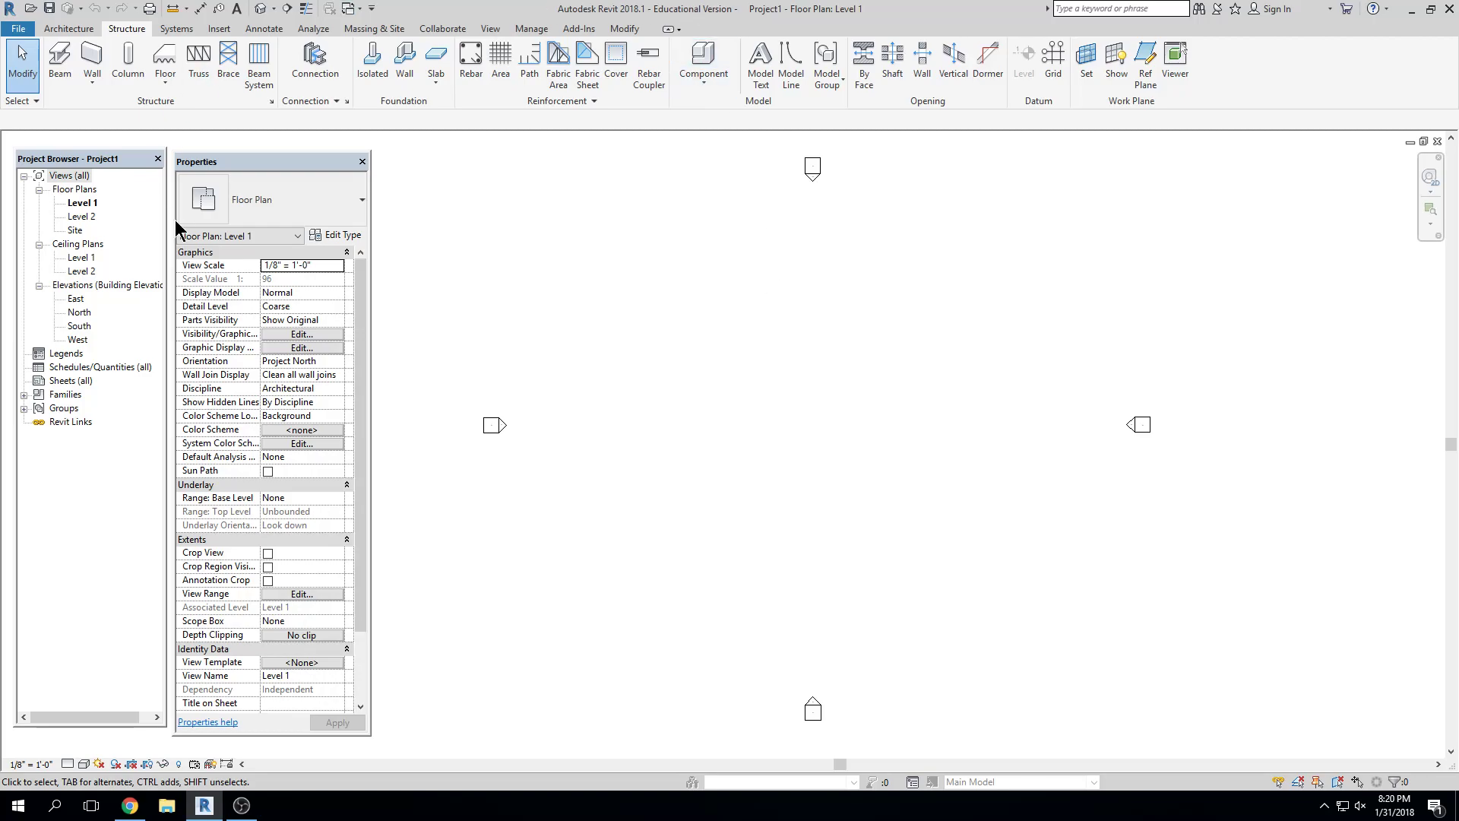
Import the image MA Architecture Main Floor Plan.jpg from the Desktop and place it between the elevation markers in the Level 1 plan
mouse_move(719, 397)
middle_mouse_down()
mouse_move(831, 352)
mouse_move(782, 349)
middle_mouse_up()
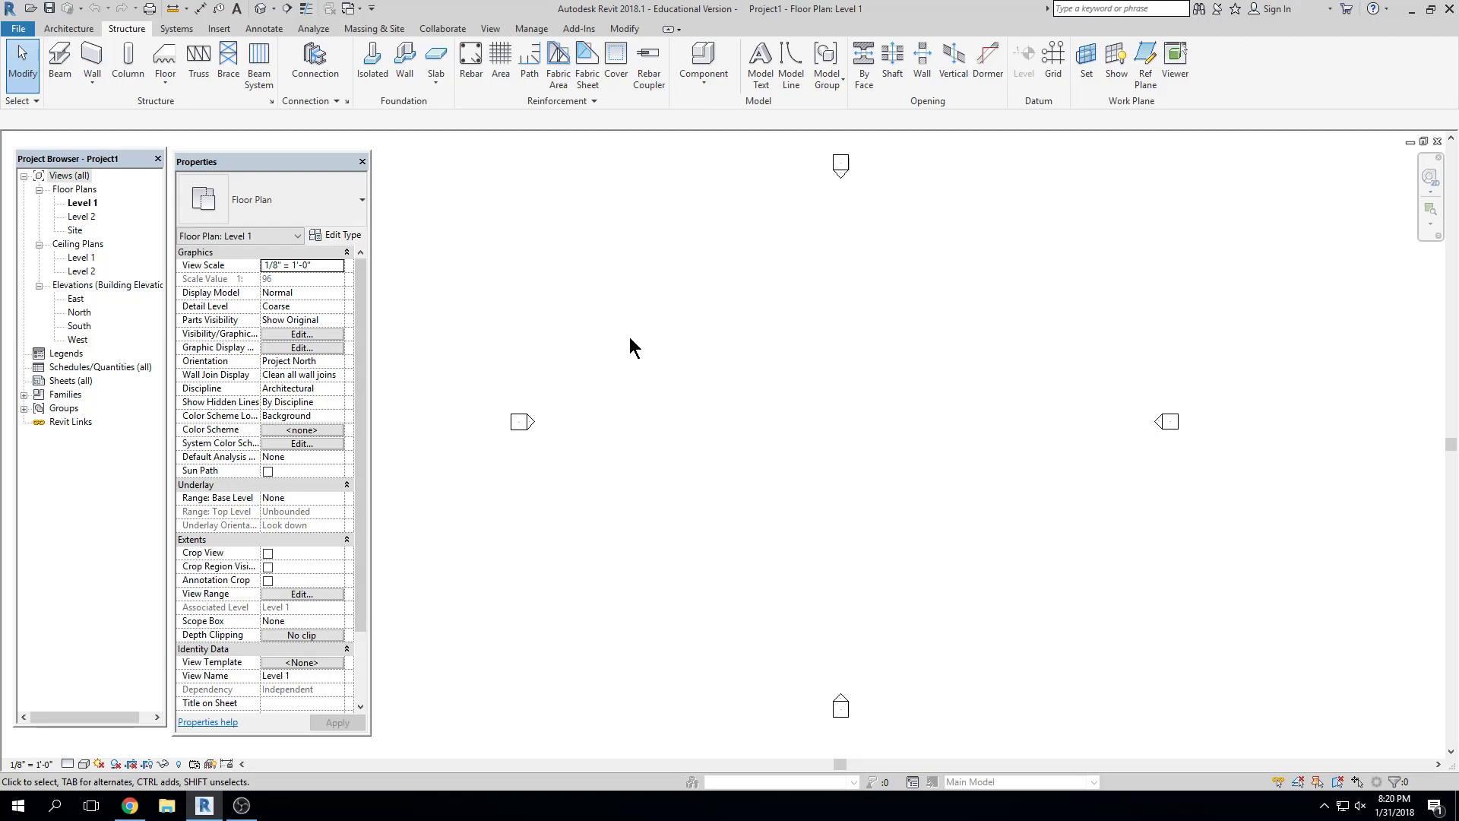
left_click(68, 28)
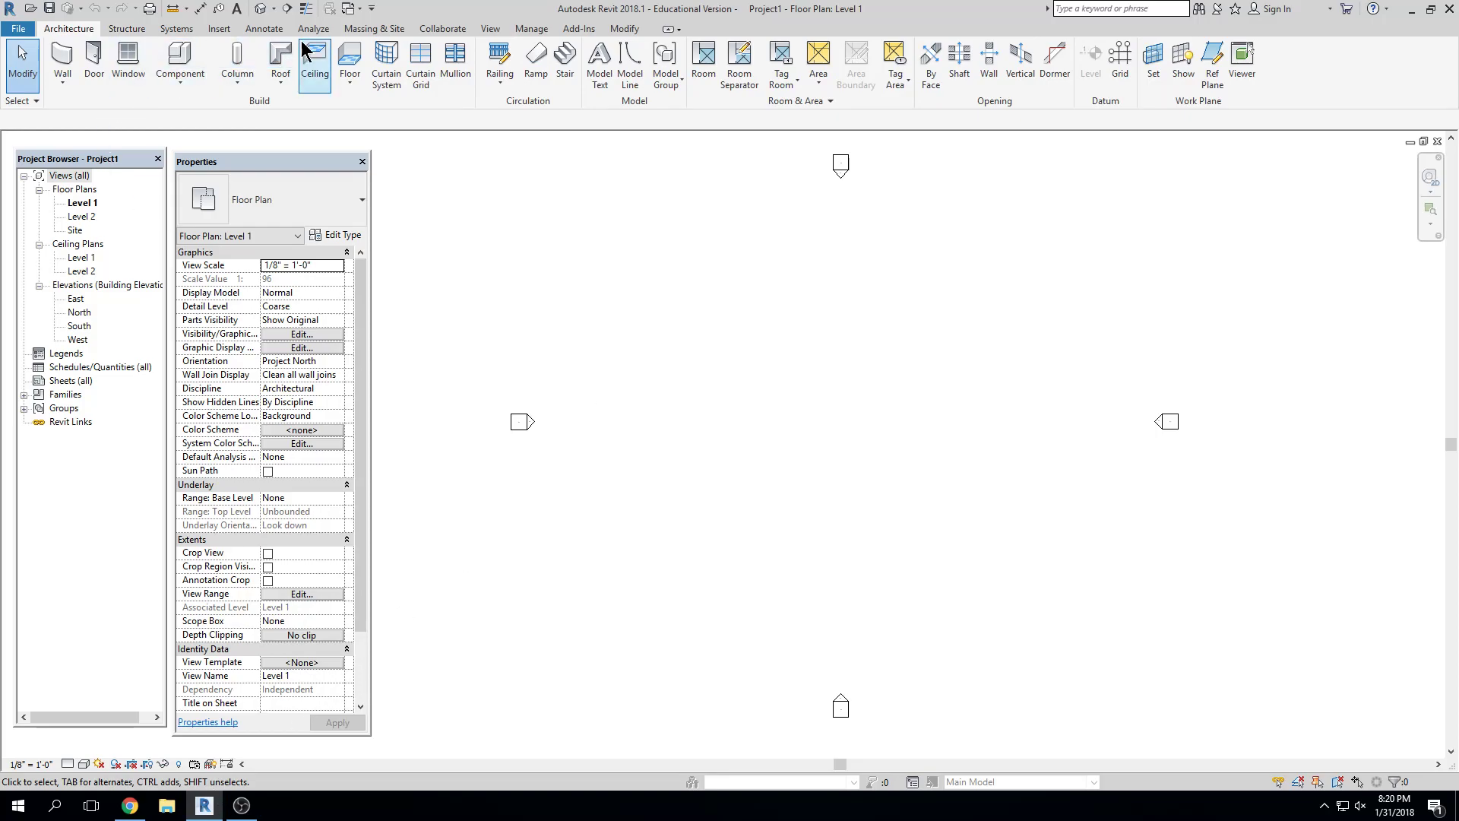
left_click(221, 29)
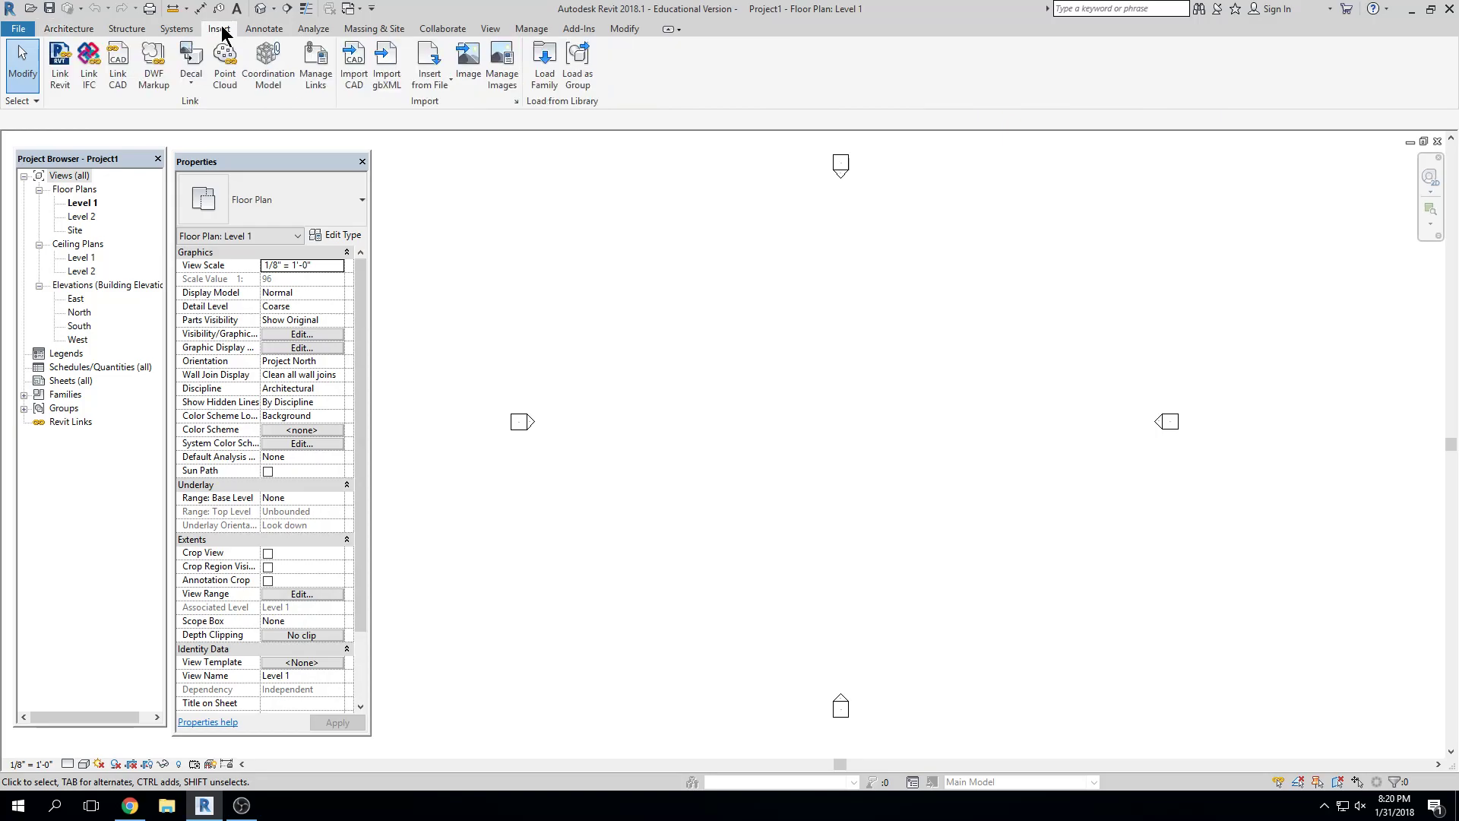
left_click(467, 74)
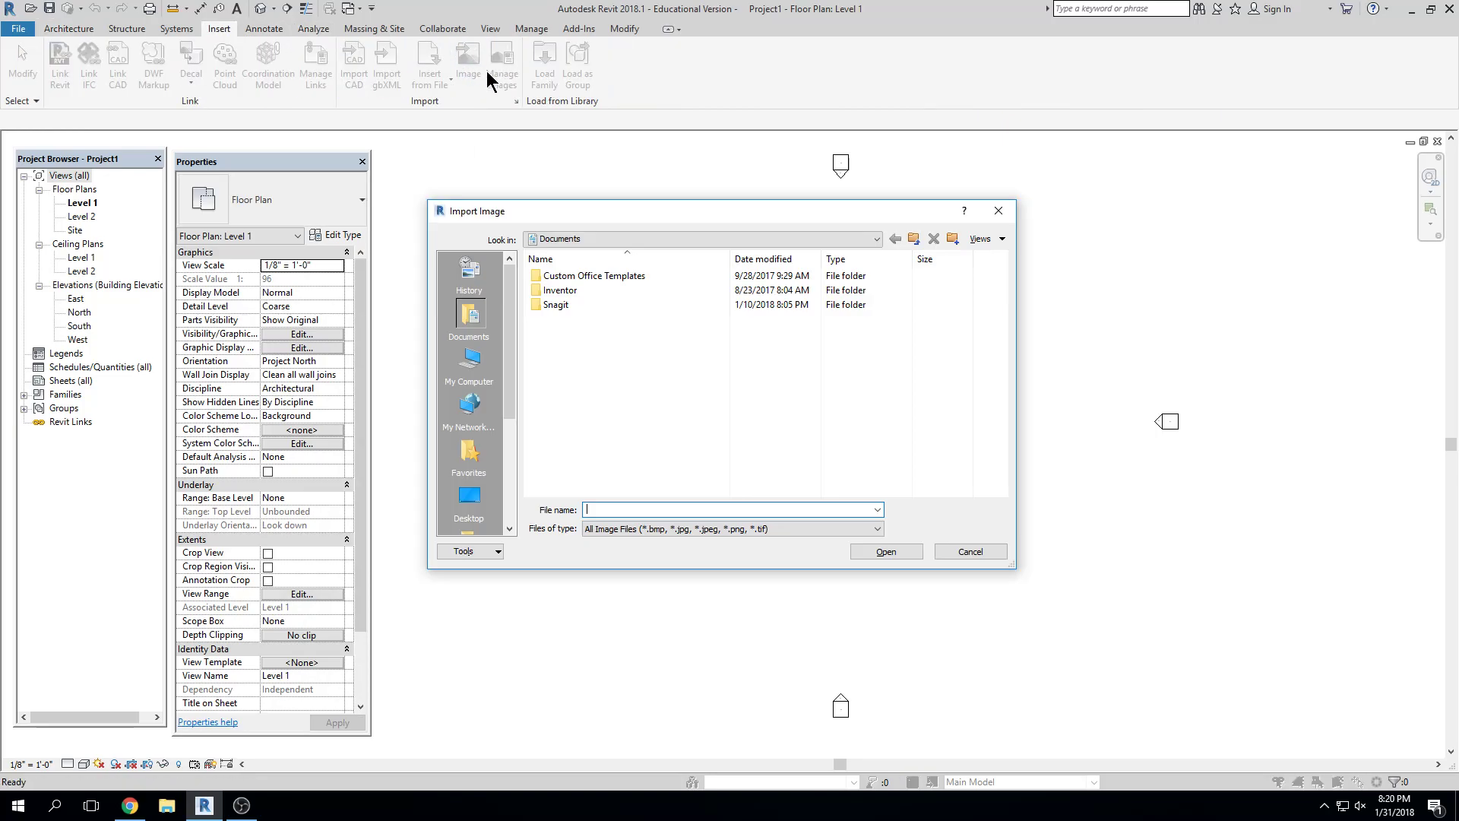
left_click(468, 497)
left_click(606, 420)
left_click(886, 550)
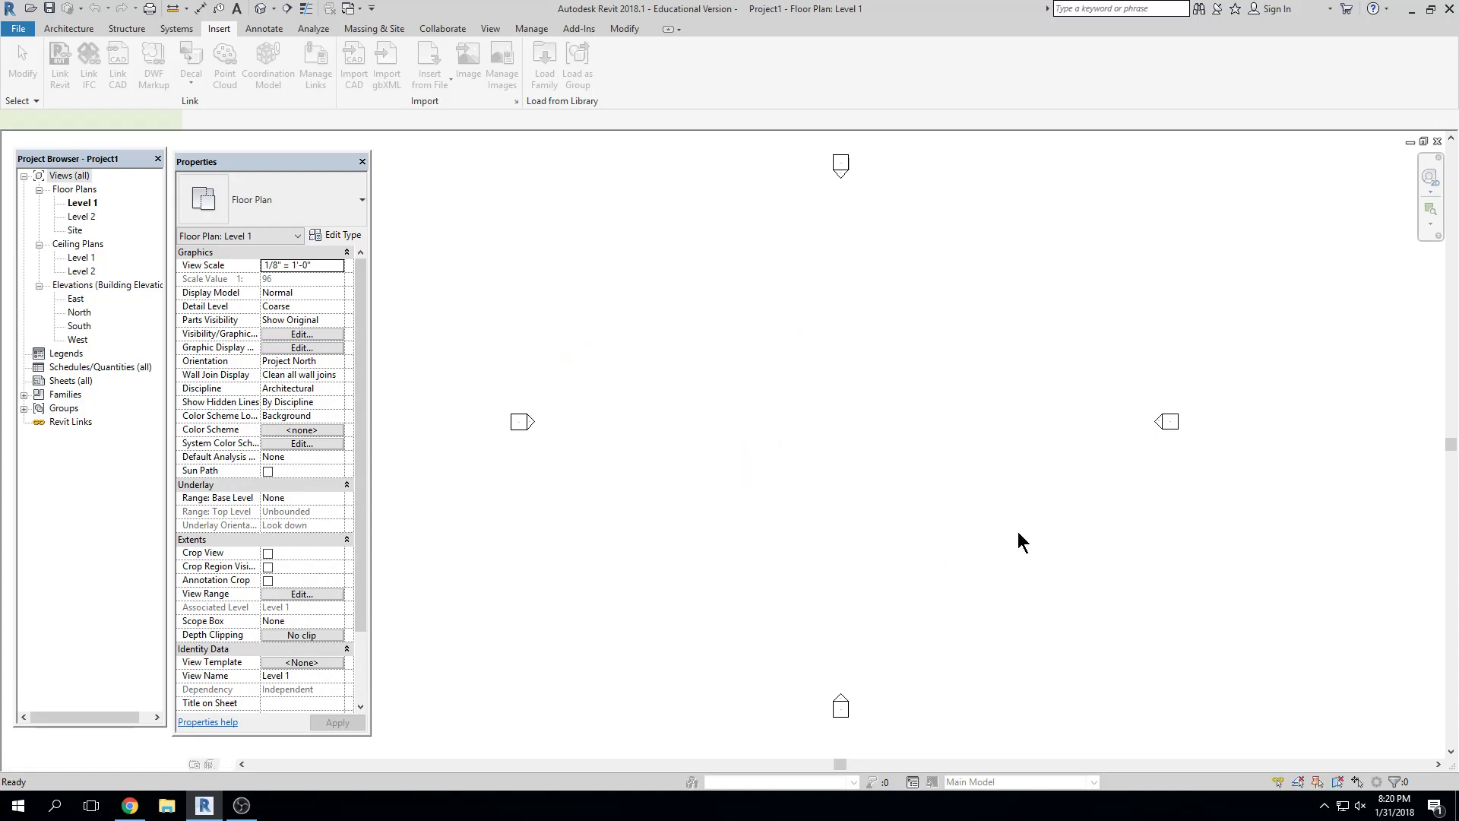
left_click(825, 394)
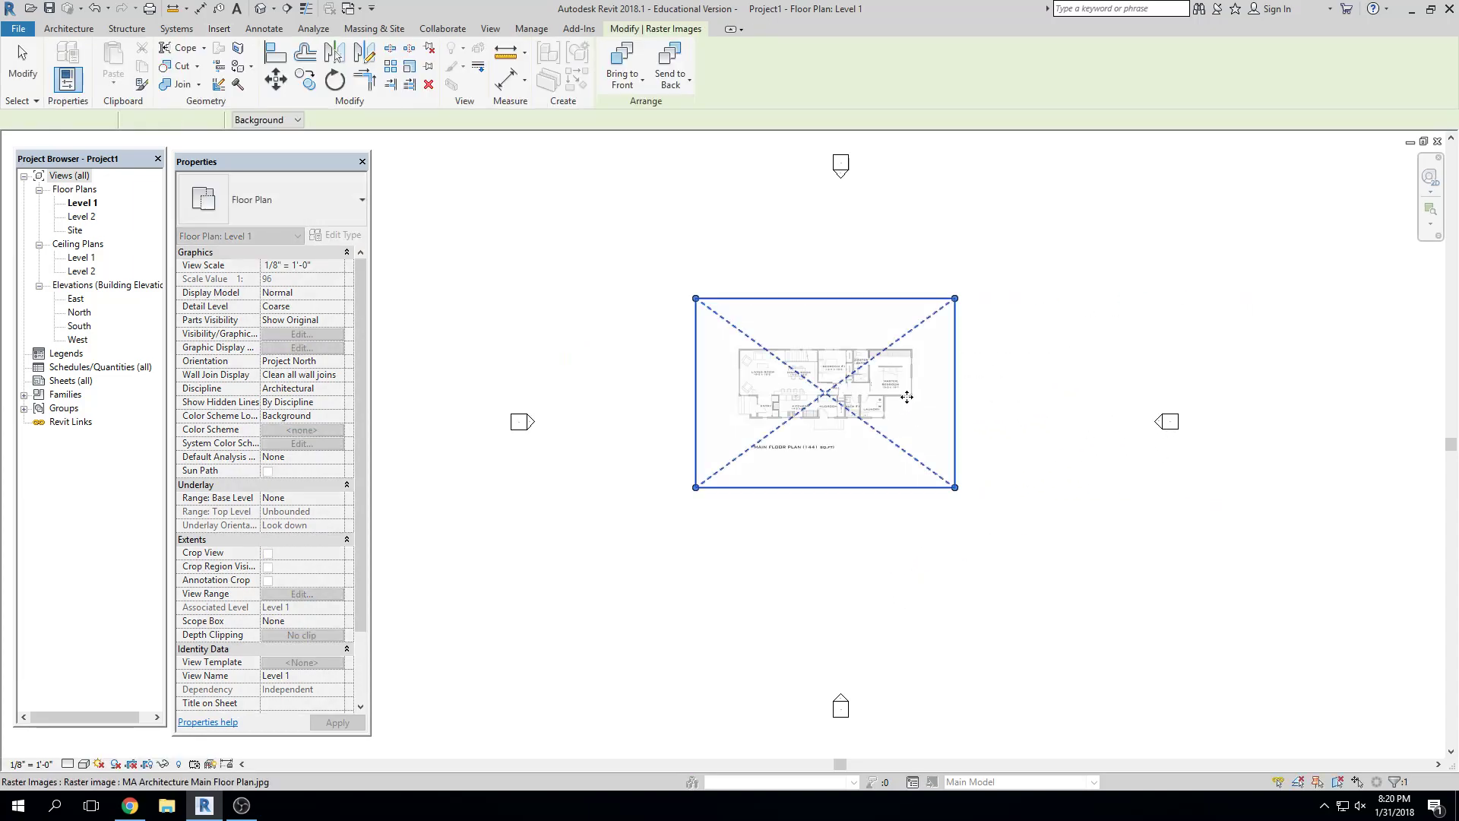
key("Escape")
scroll(846, 413, "up", 5)
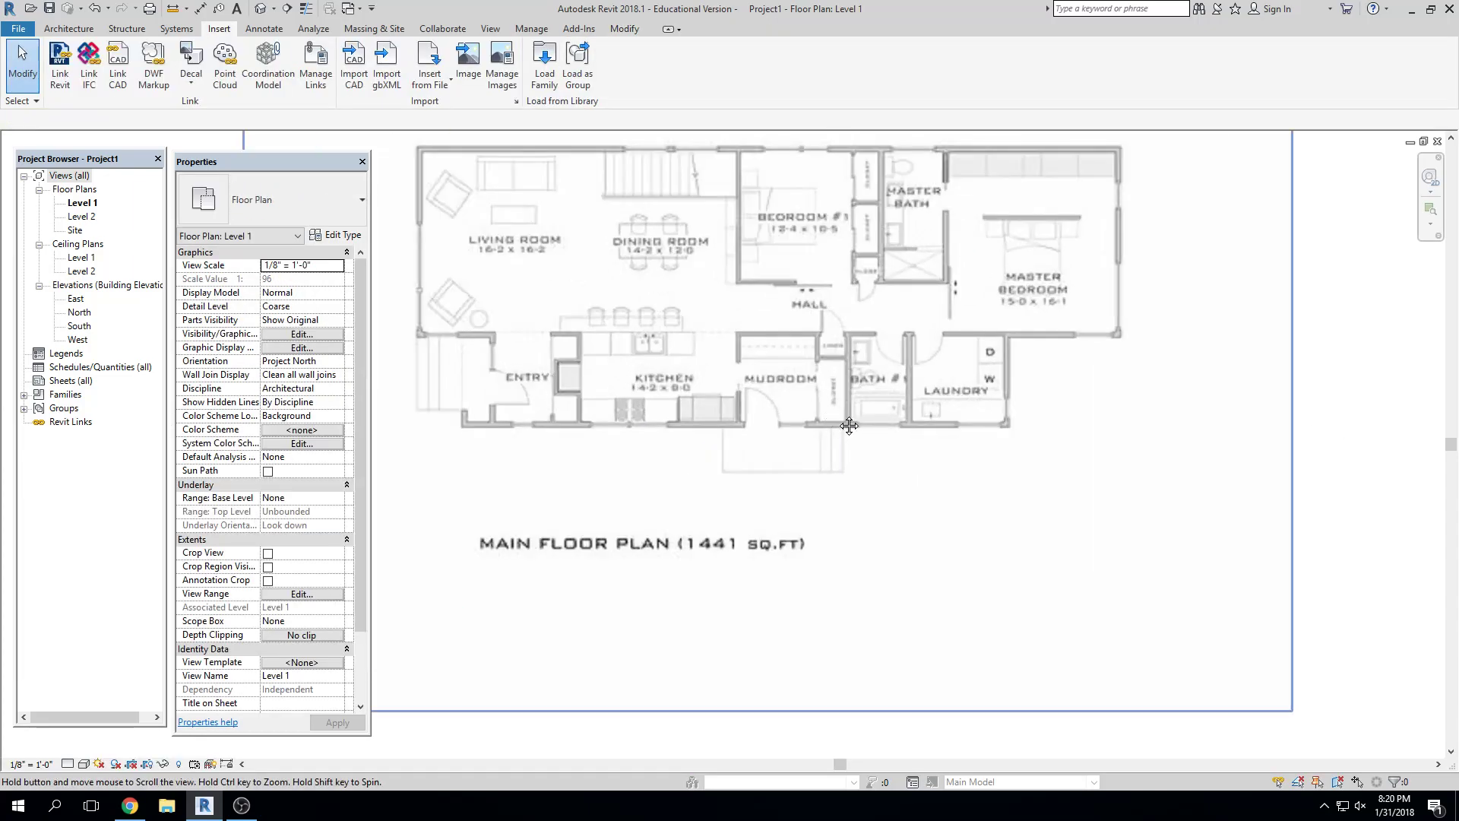
scroll(812, 334, "up", 1)
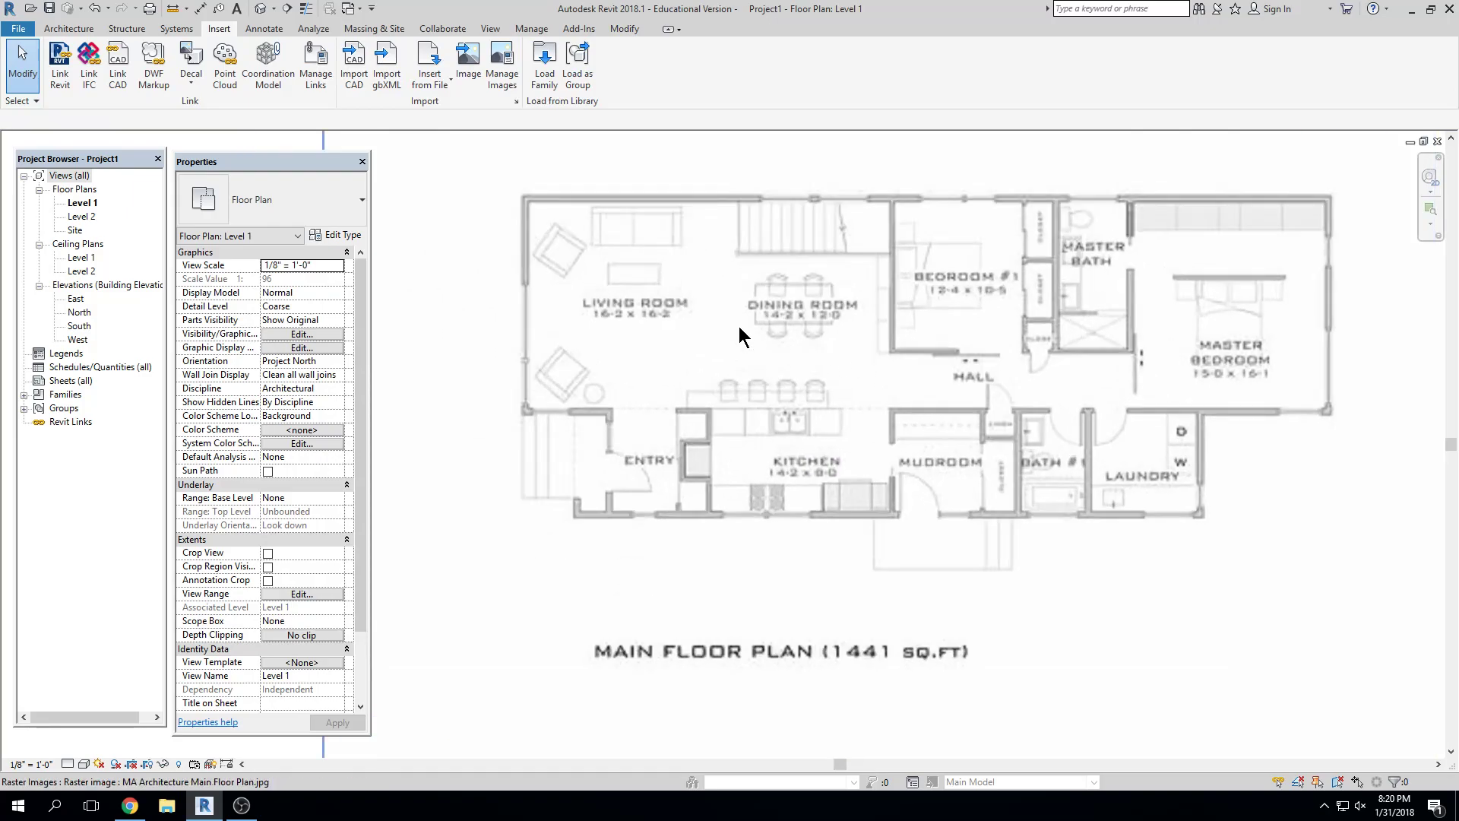
middle_click_drag(431, 207, 460, 220)
left_click(68, 28)
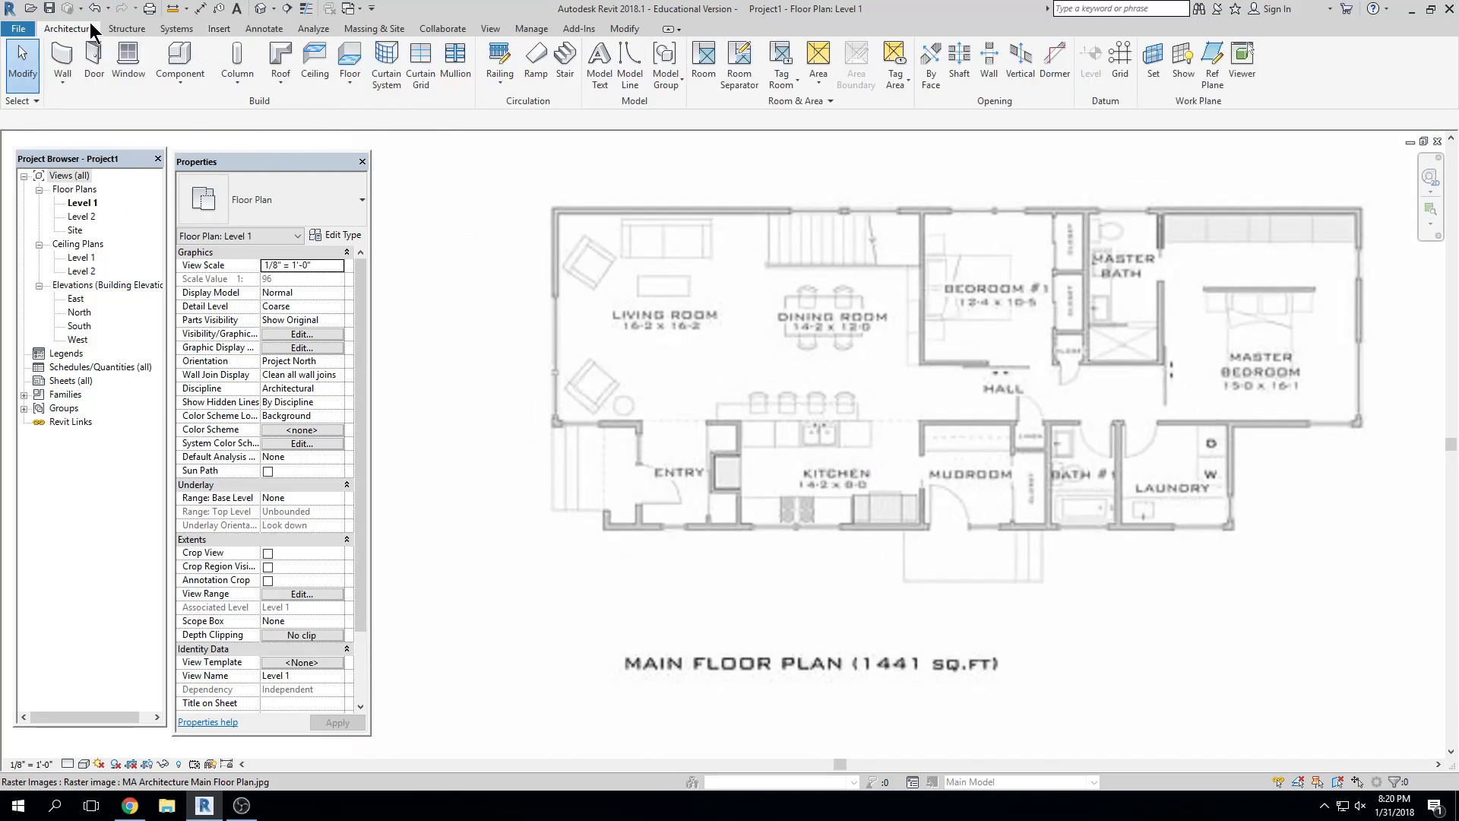
scroll(653, 272, "down", 2)
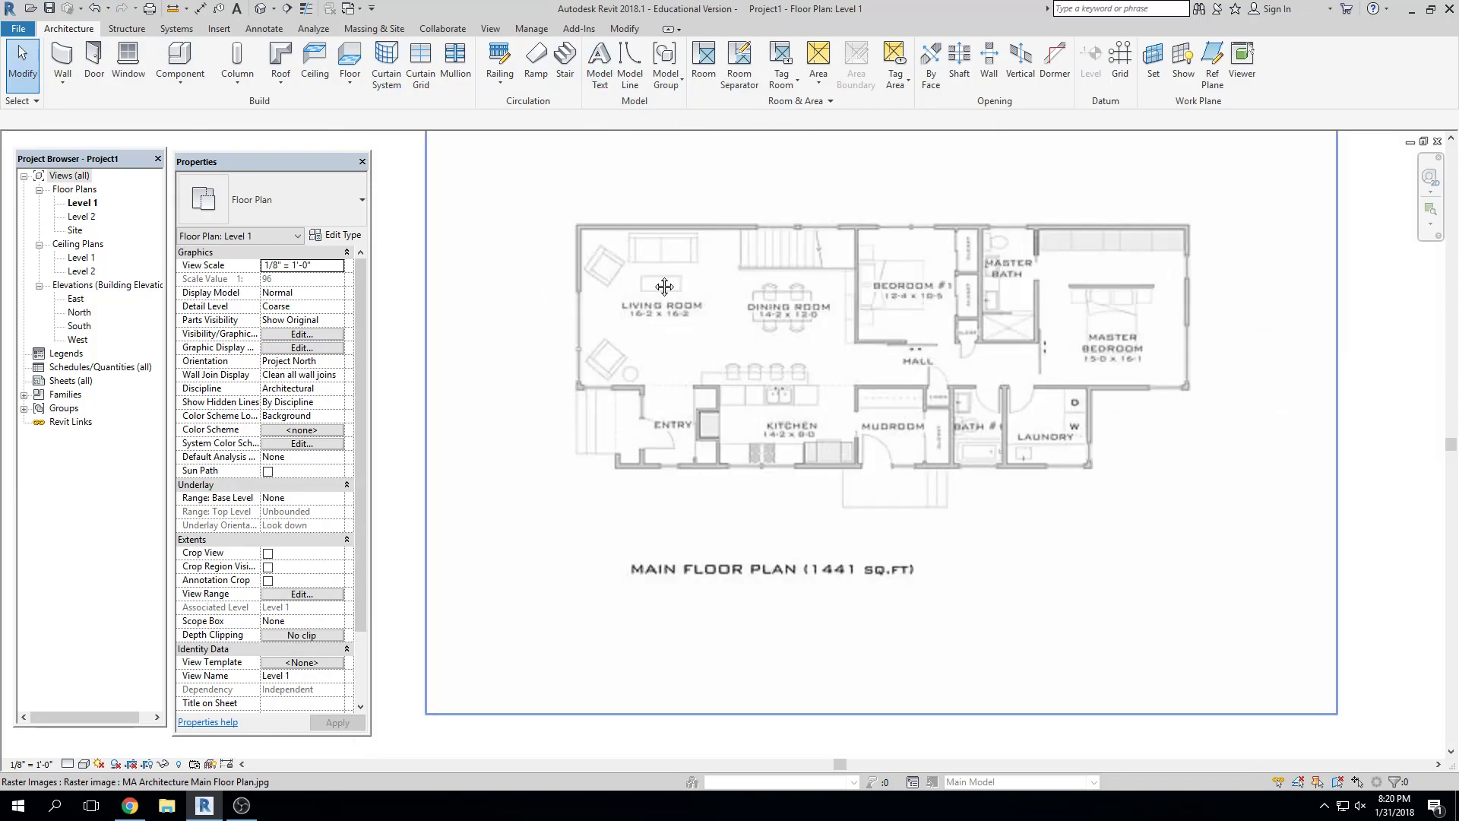
left_click(62, 79)
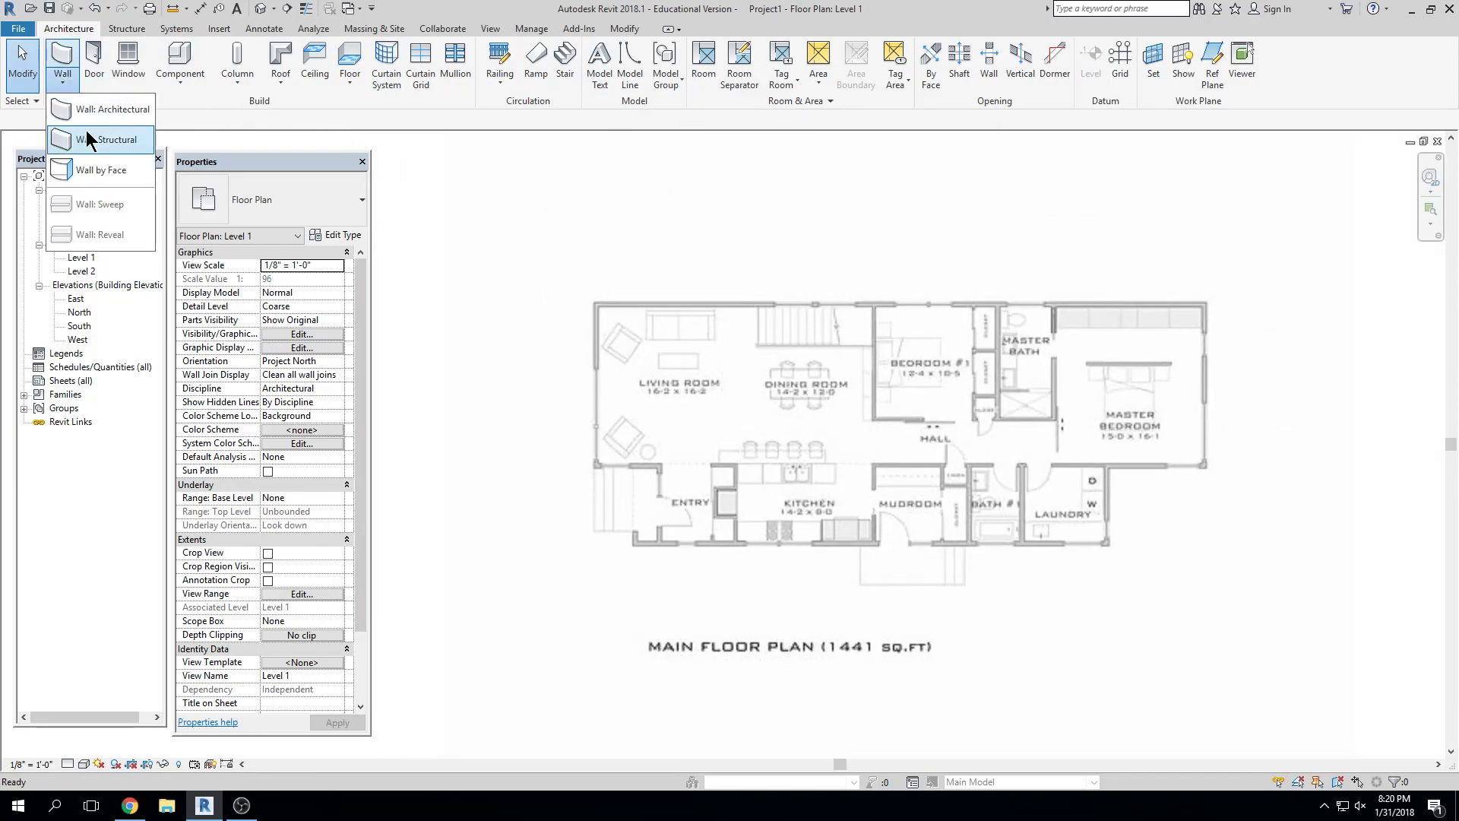
left_click(108, 111)
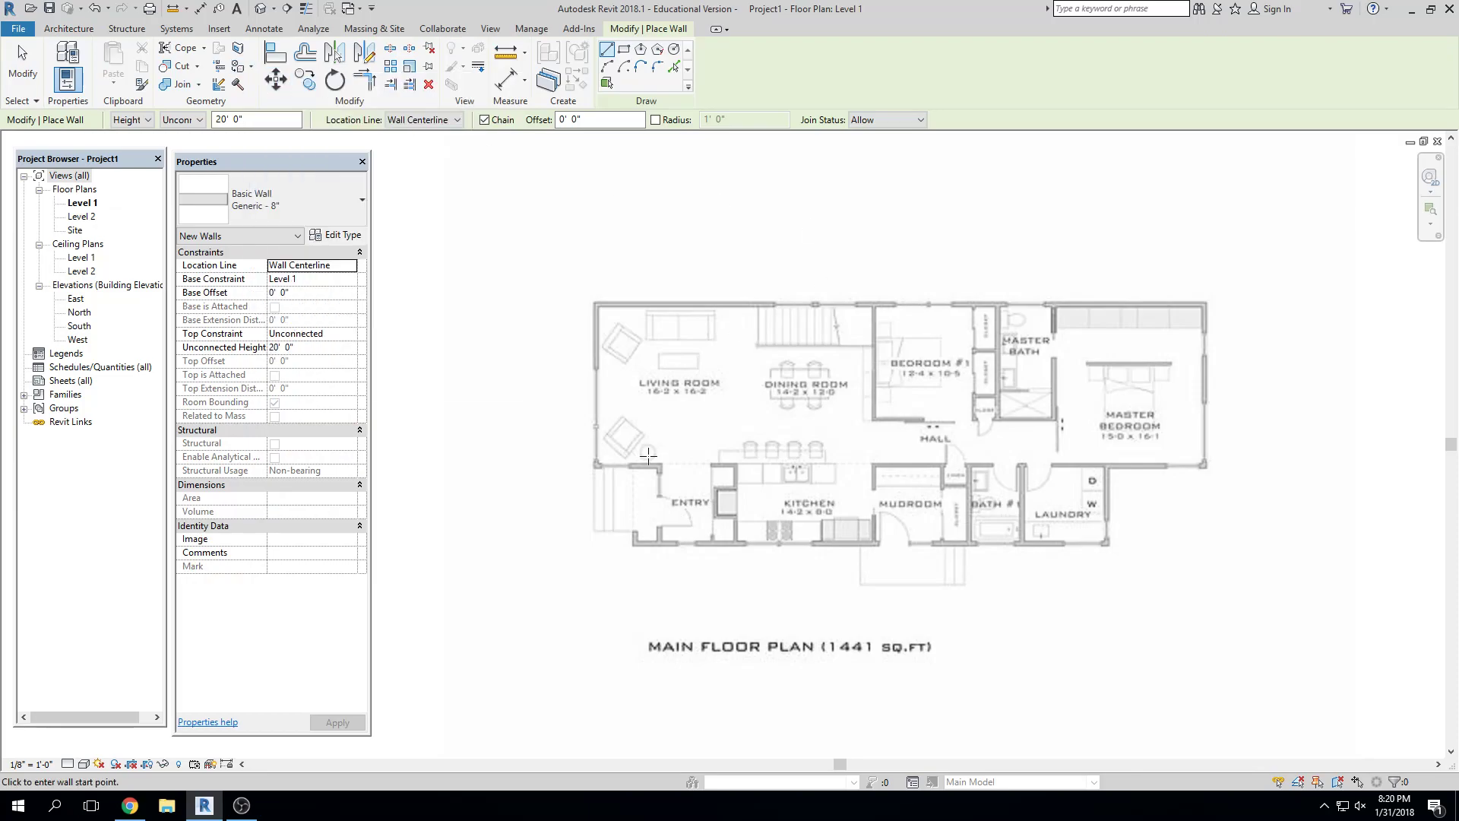
scroll(590, 470, "up", 4)
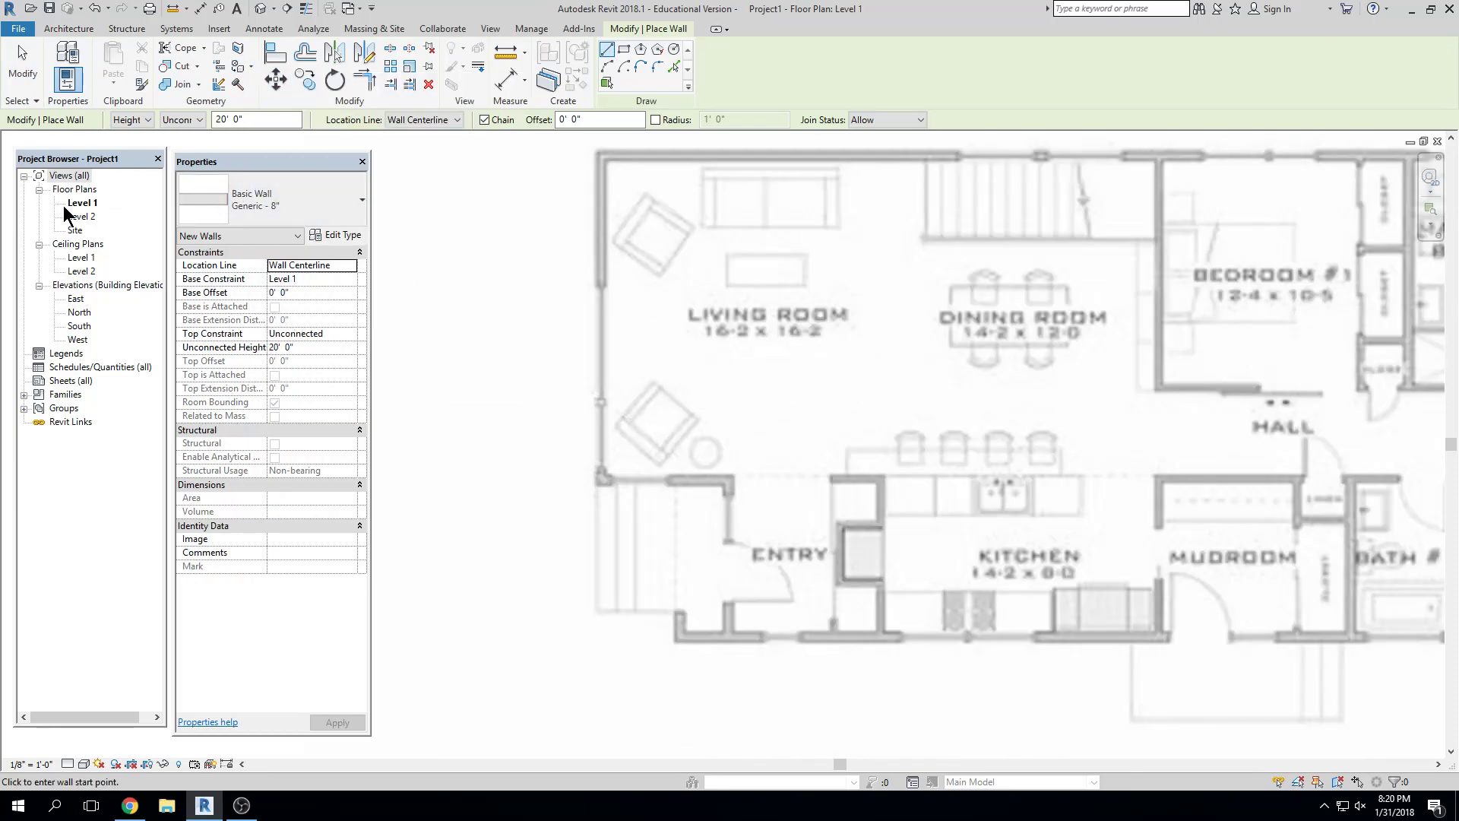
scroll(606, 480, "up", 6)
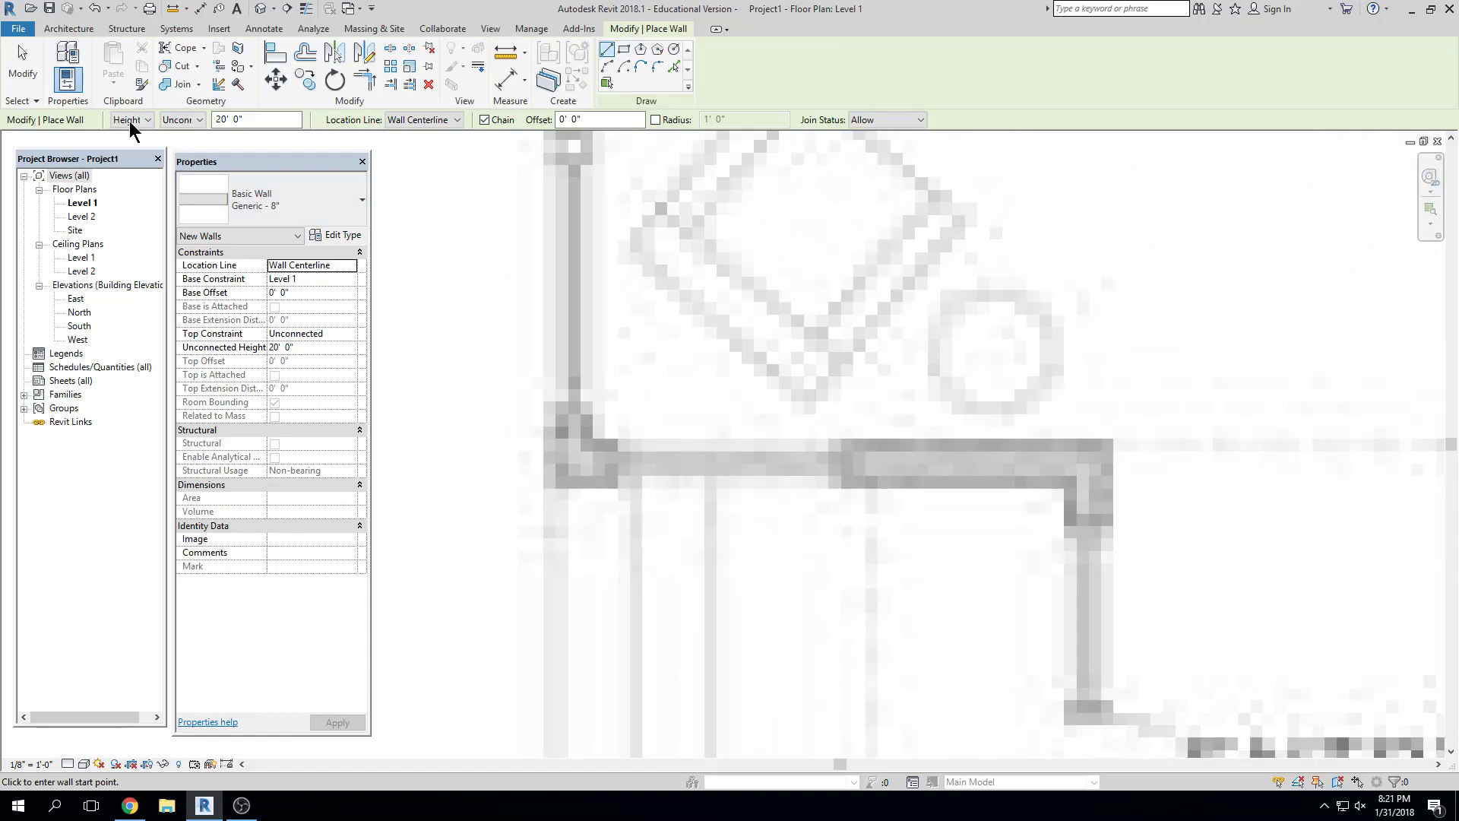
scroll(682, 350, "down", 8)
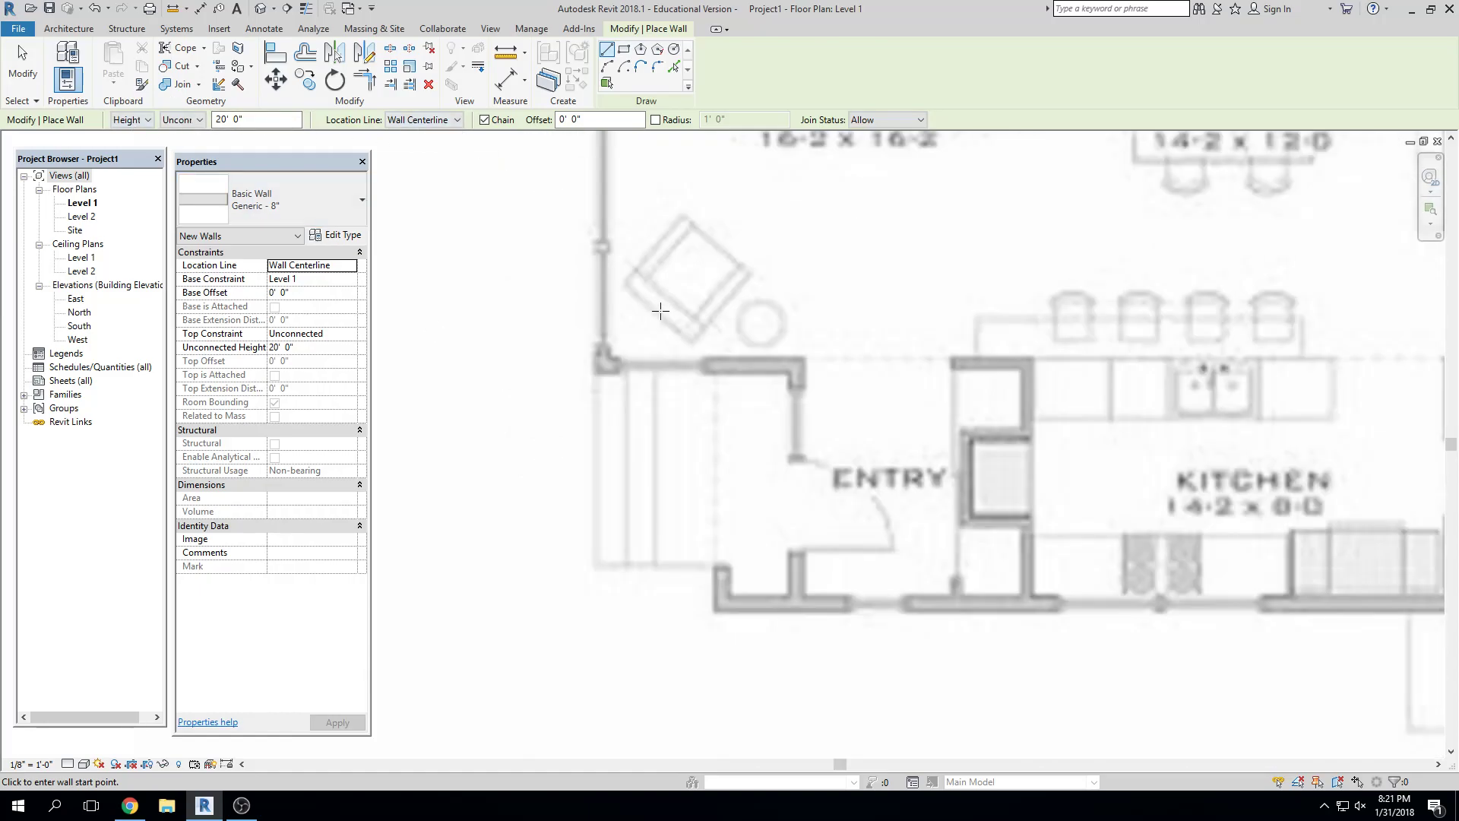
middle_click_drag(682, 350, 665, 350)
key("Escape")
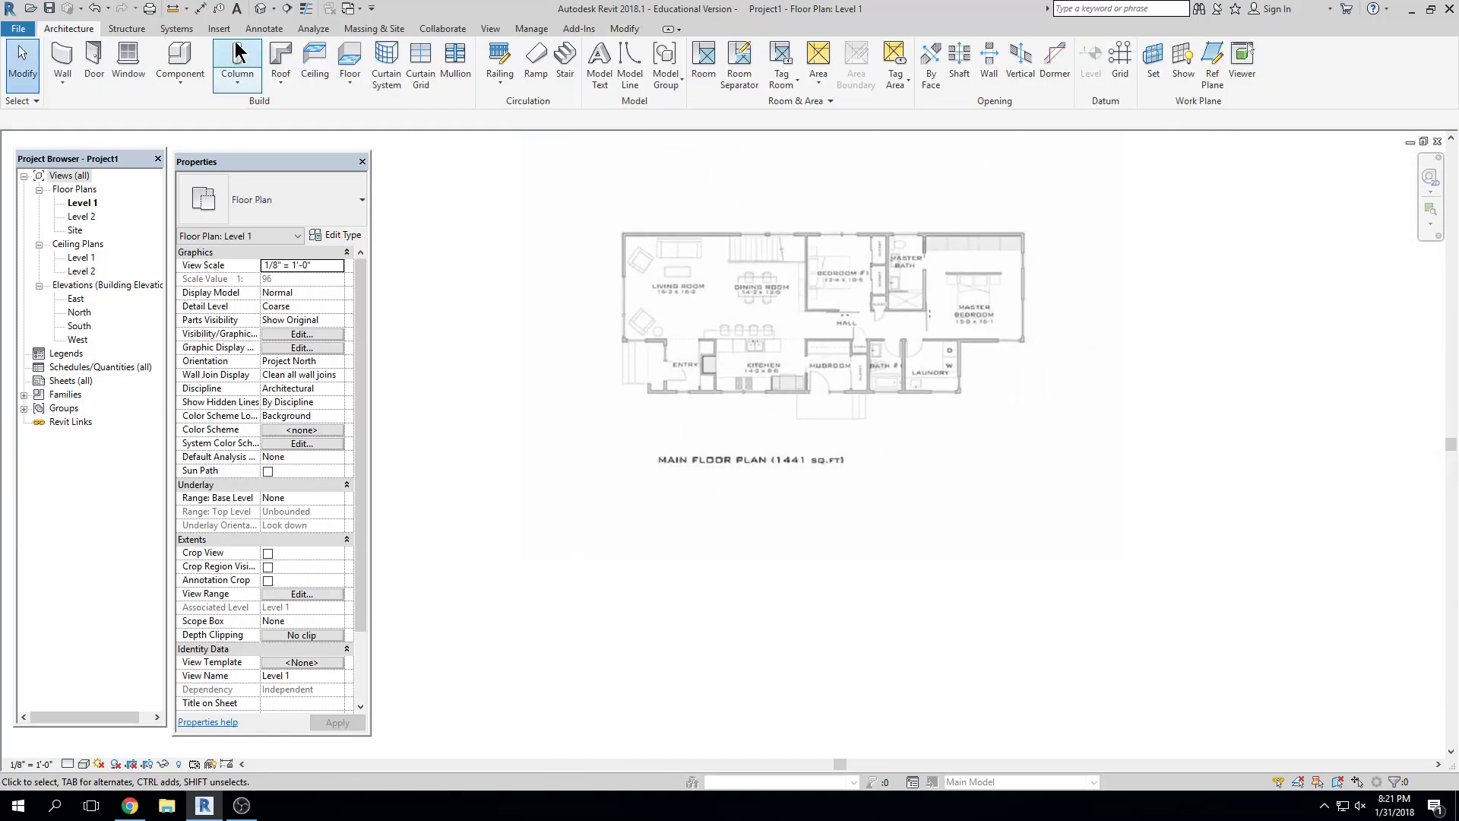
left_click(218, 29)
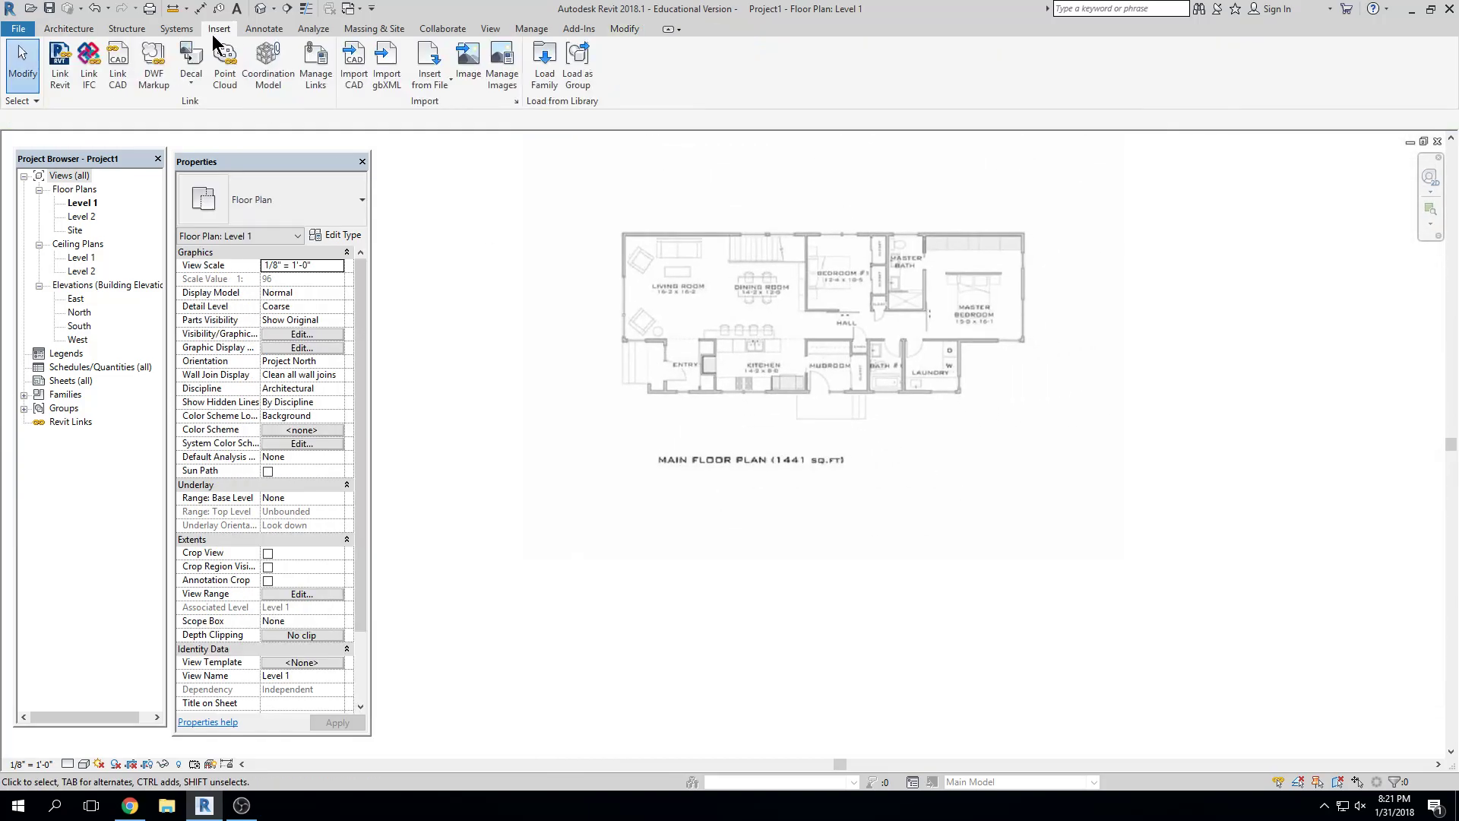
left_click(468, 67)
double_click(571, 423)
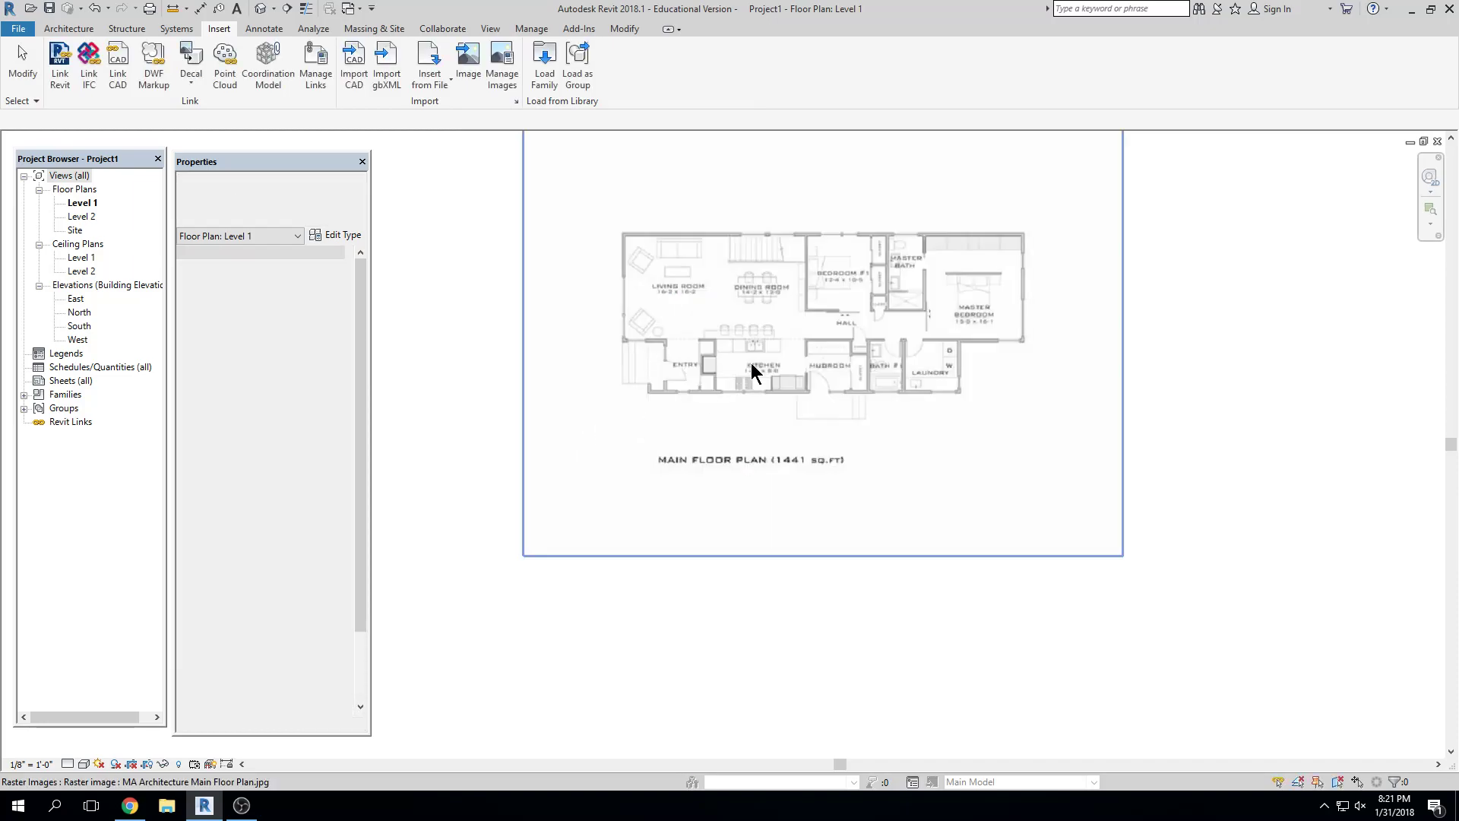
left_click(731, 346)
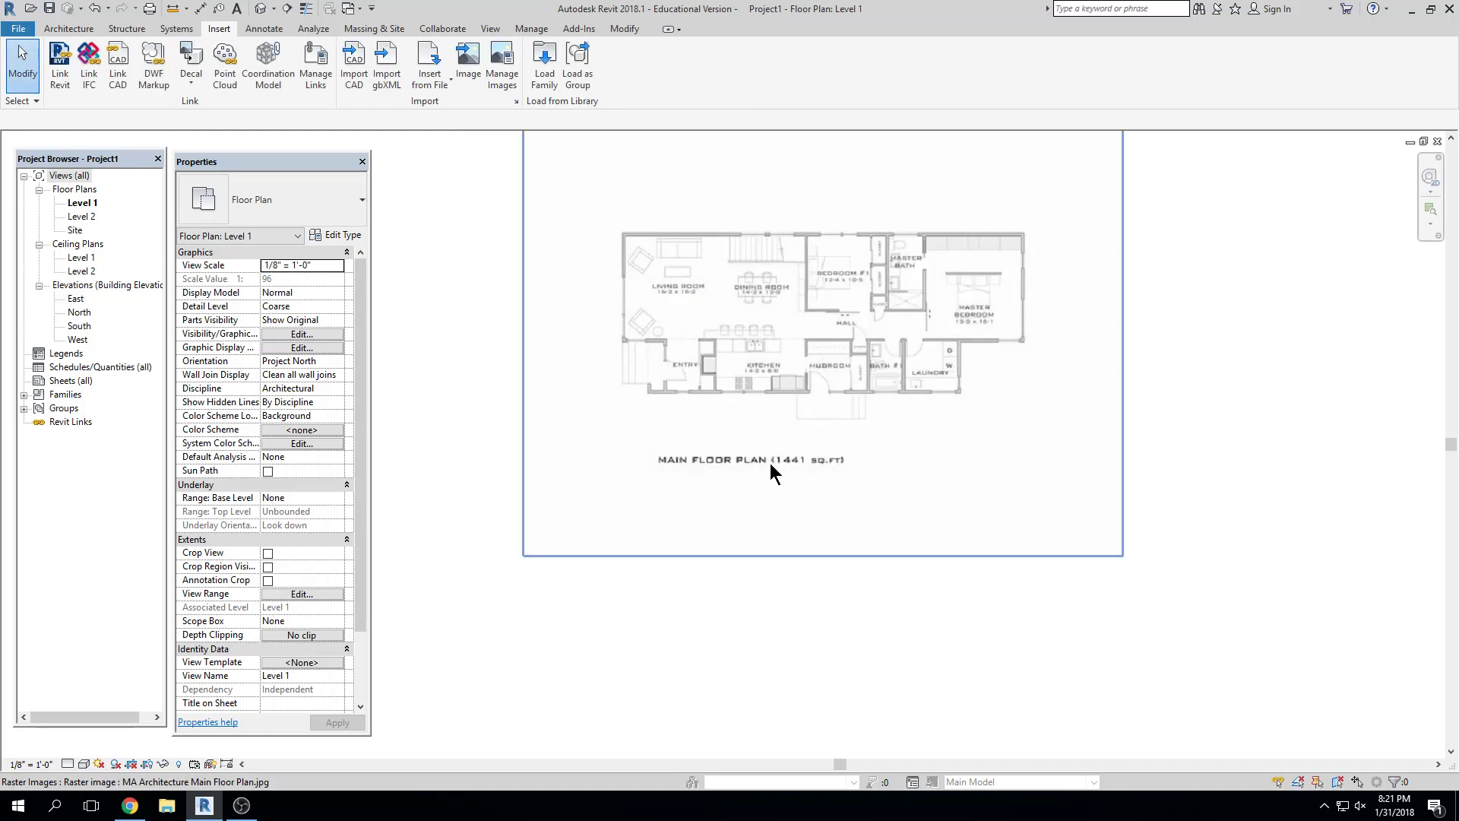
Move the floor plan image closer to the centre of the four elevation markers
scroll(772, 462, "down", 4)
left_click(799, 394)
left_click_drag(799, 395, 815, 419)
left_click(1058, 568)
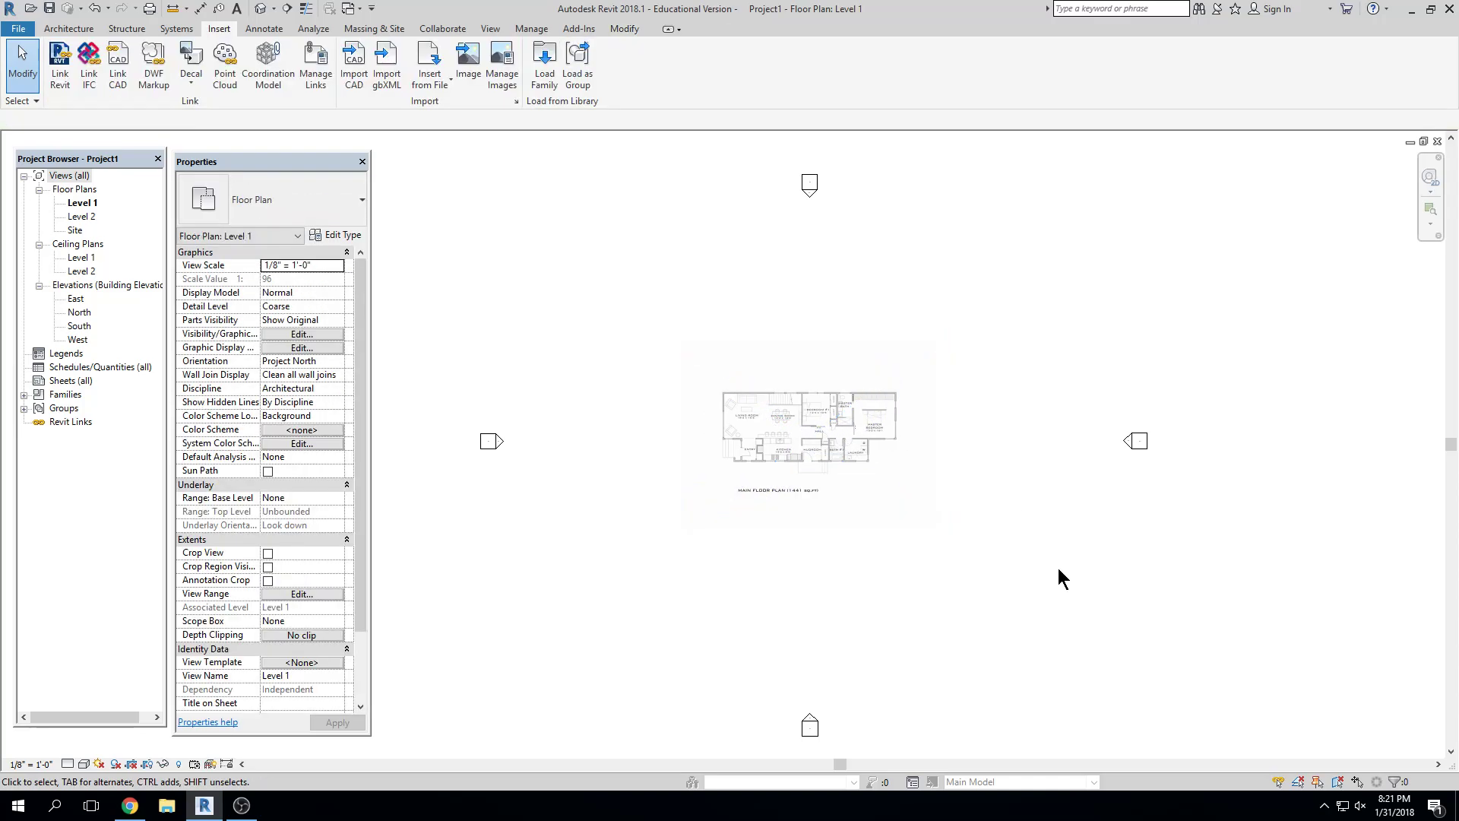
left_click(839, 461)
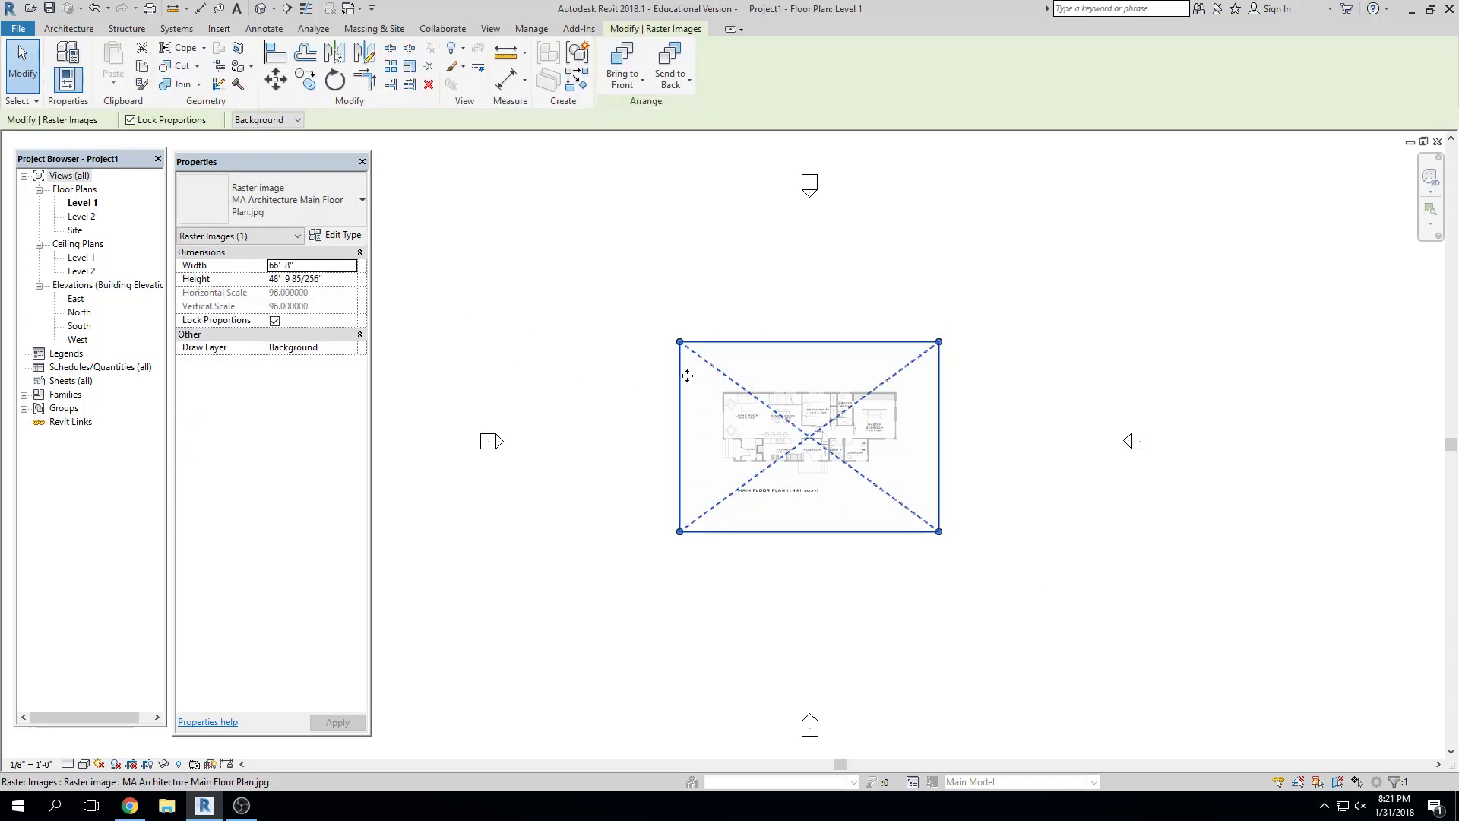
scroll(686, 374, "up", 1)
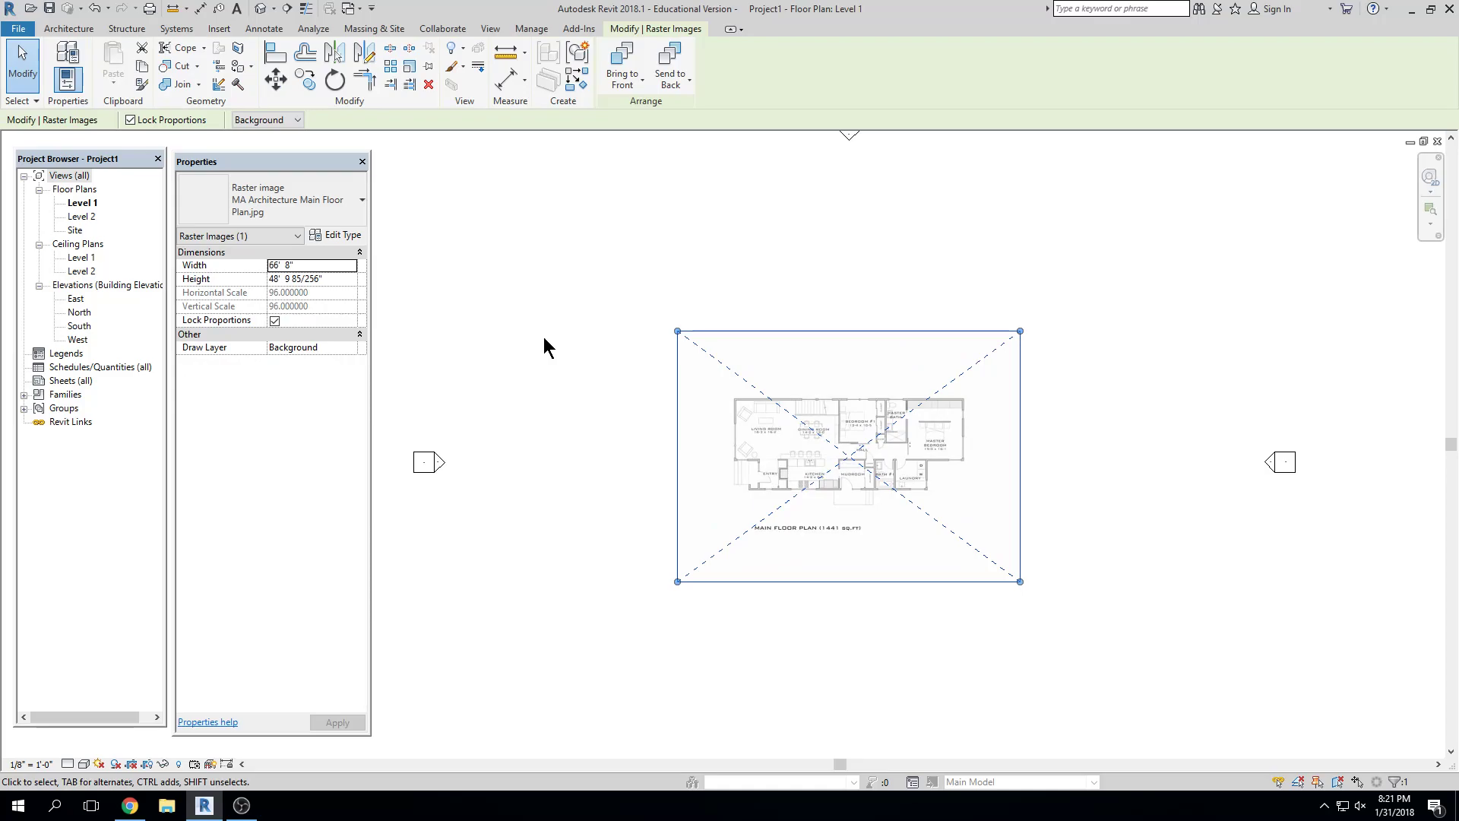
left_click(735, 196)
scroll(795, 372, "up", 1)
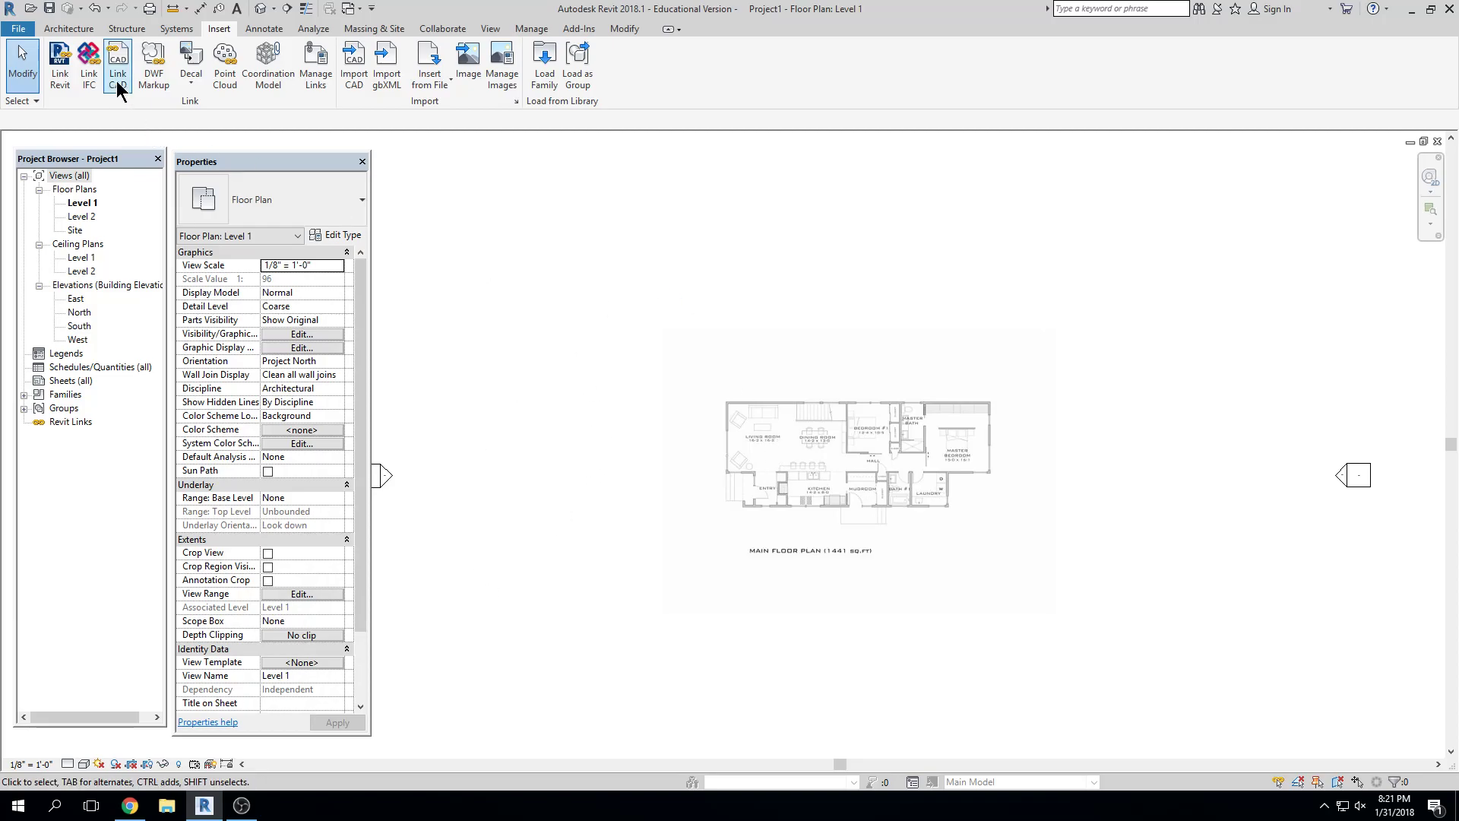
Start an architectural wall of type Generic - 8" and set its location line to Finish Face: Exterior
left_click(91, 29)
left_click(62, 81)
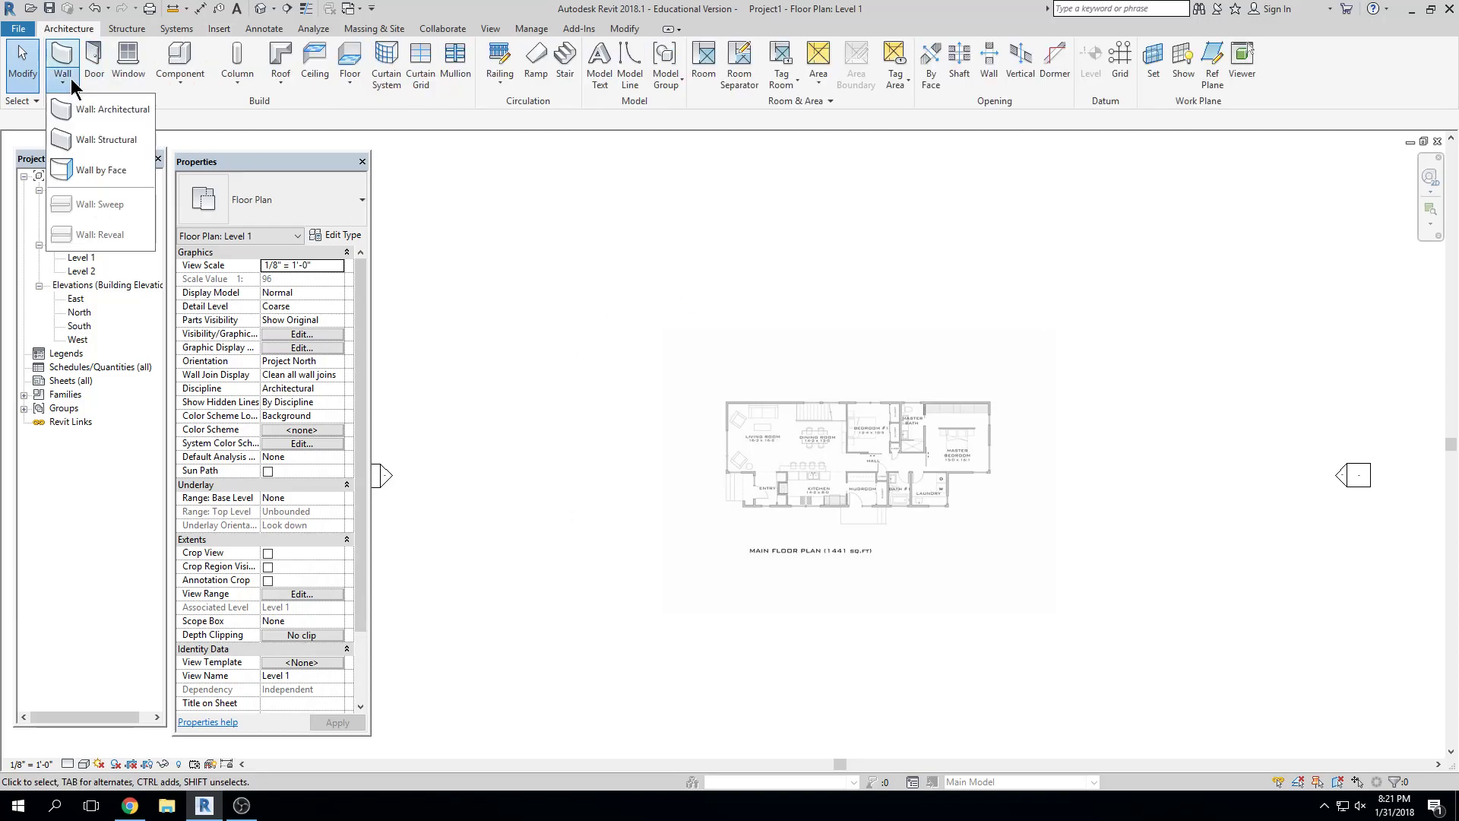
left_click(88, 110)
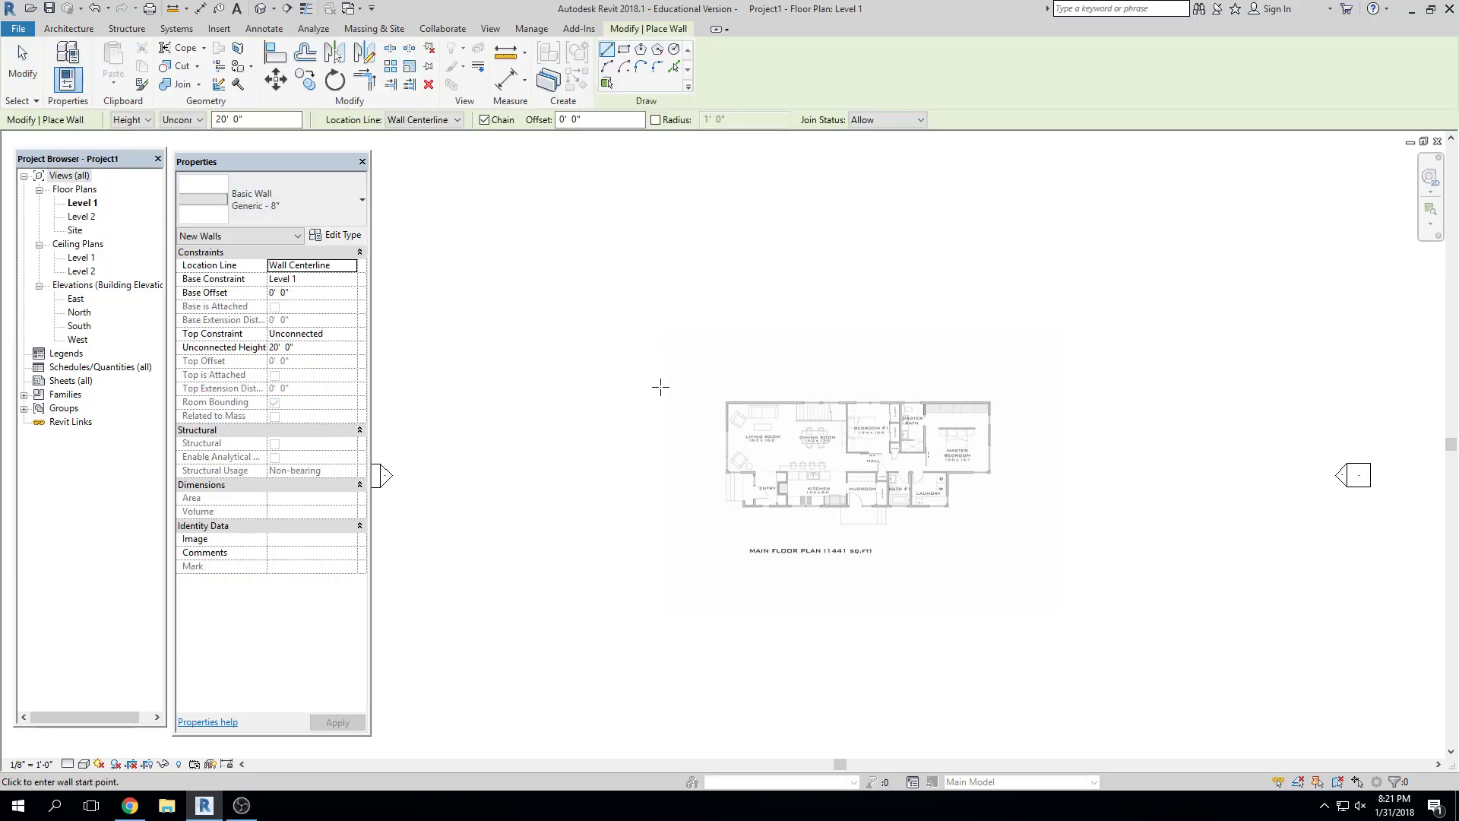
scroll(638, 366, "up", 5)
scroll(636, 364, "up", 4)
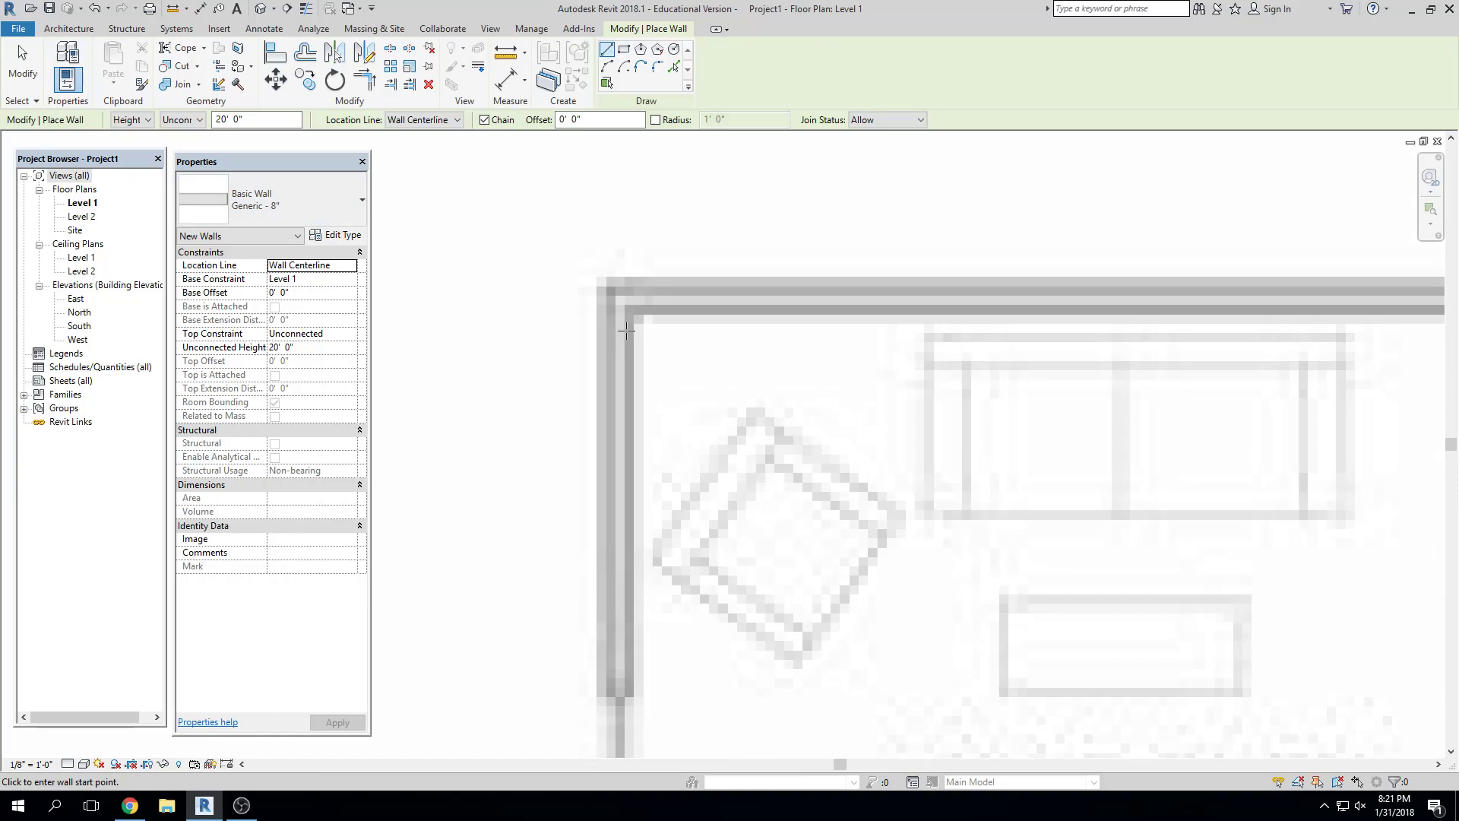
left_click(626, 297)
key("Escape")
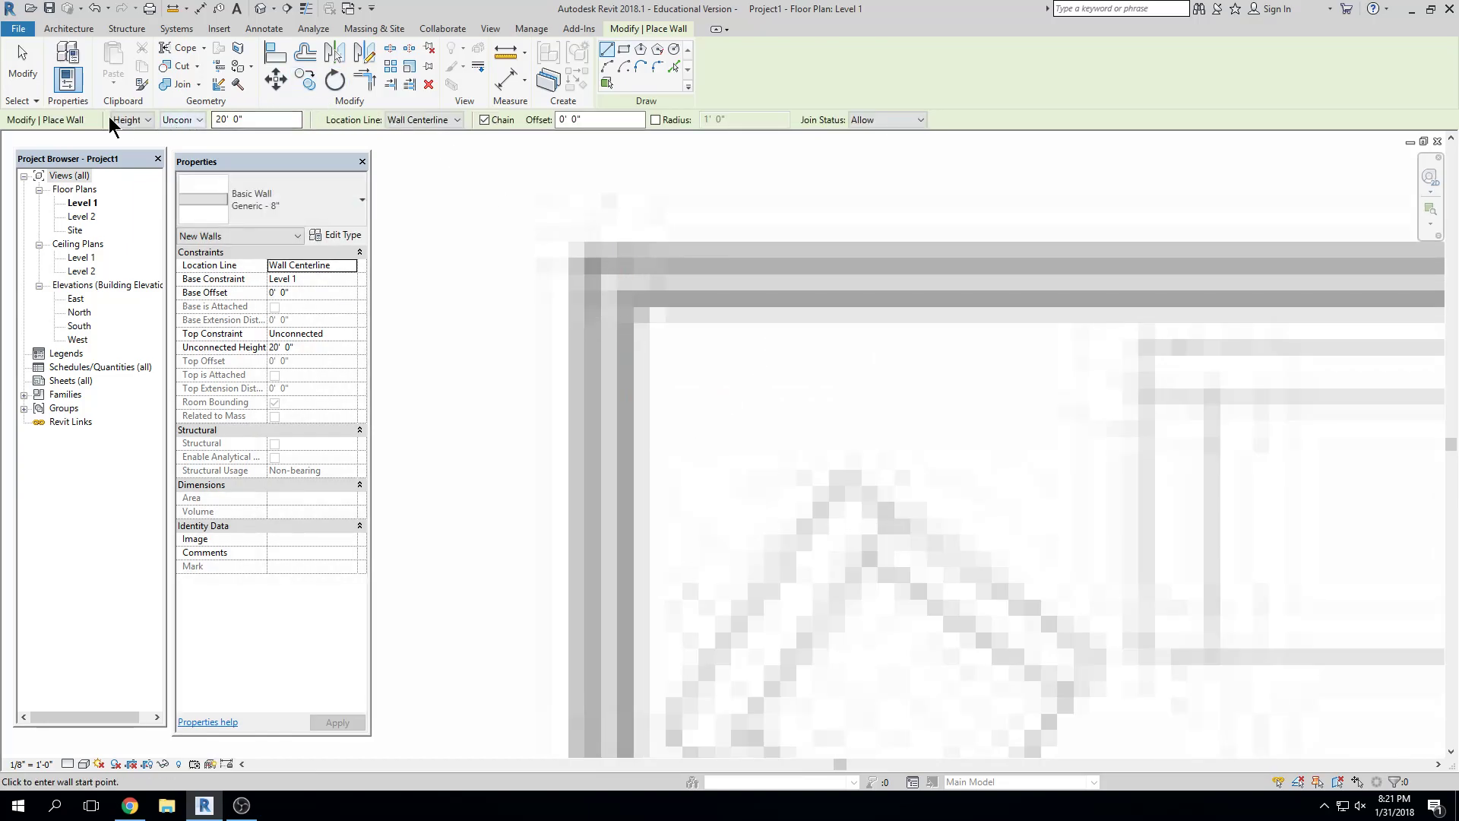
left_click(437, 120)
left_click(445, 160)
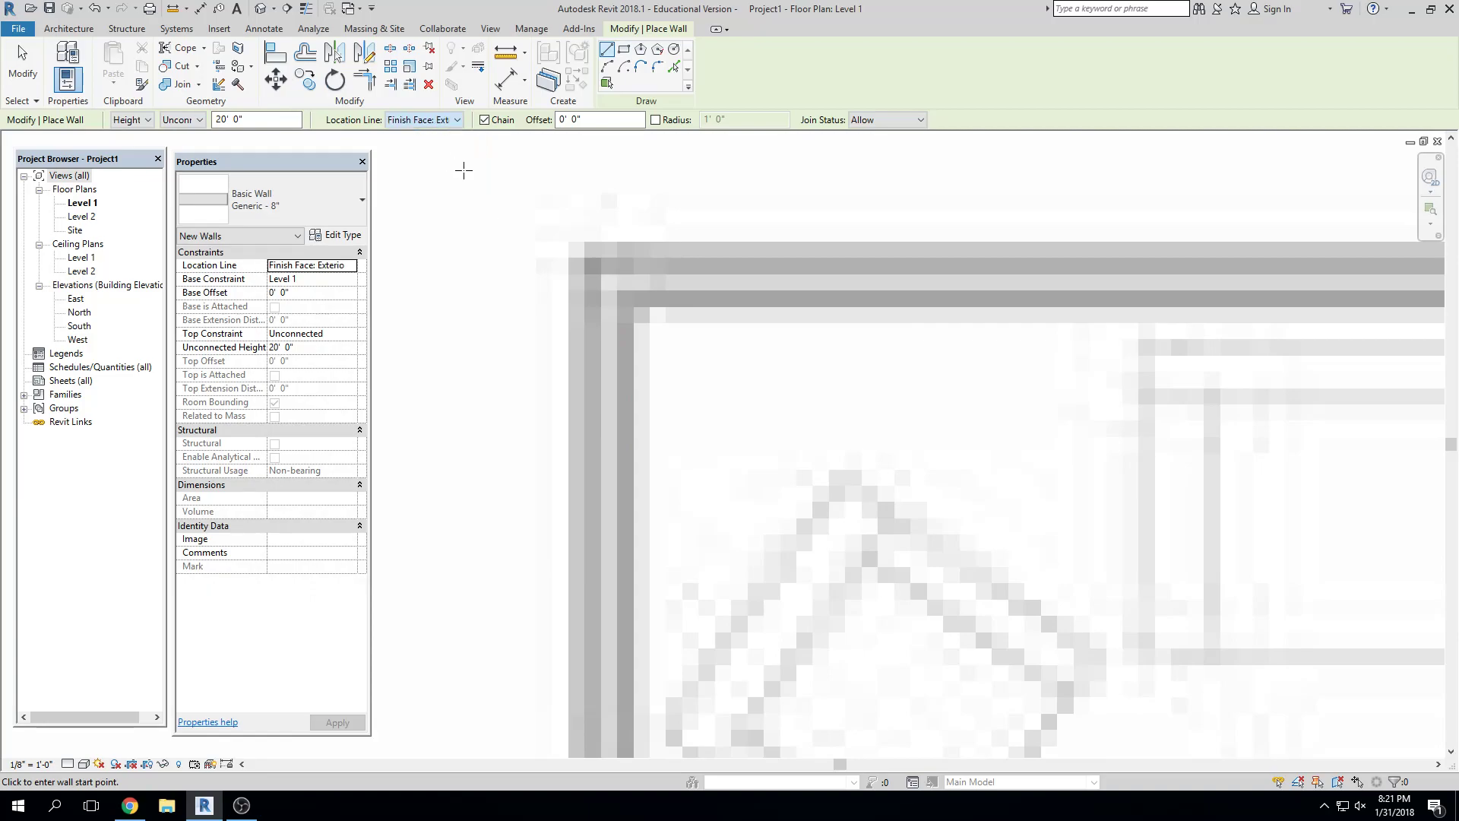
Draw a vertical wall about 11' 5 1/2" long over the plan image, along the living room's outer west side from the north corner down to the south corner
left_click(624, 298)
scroll(621, 319, "down", 3)
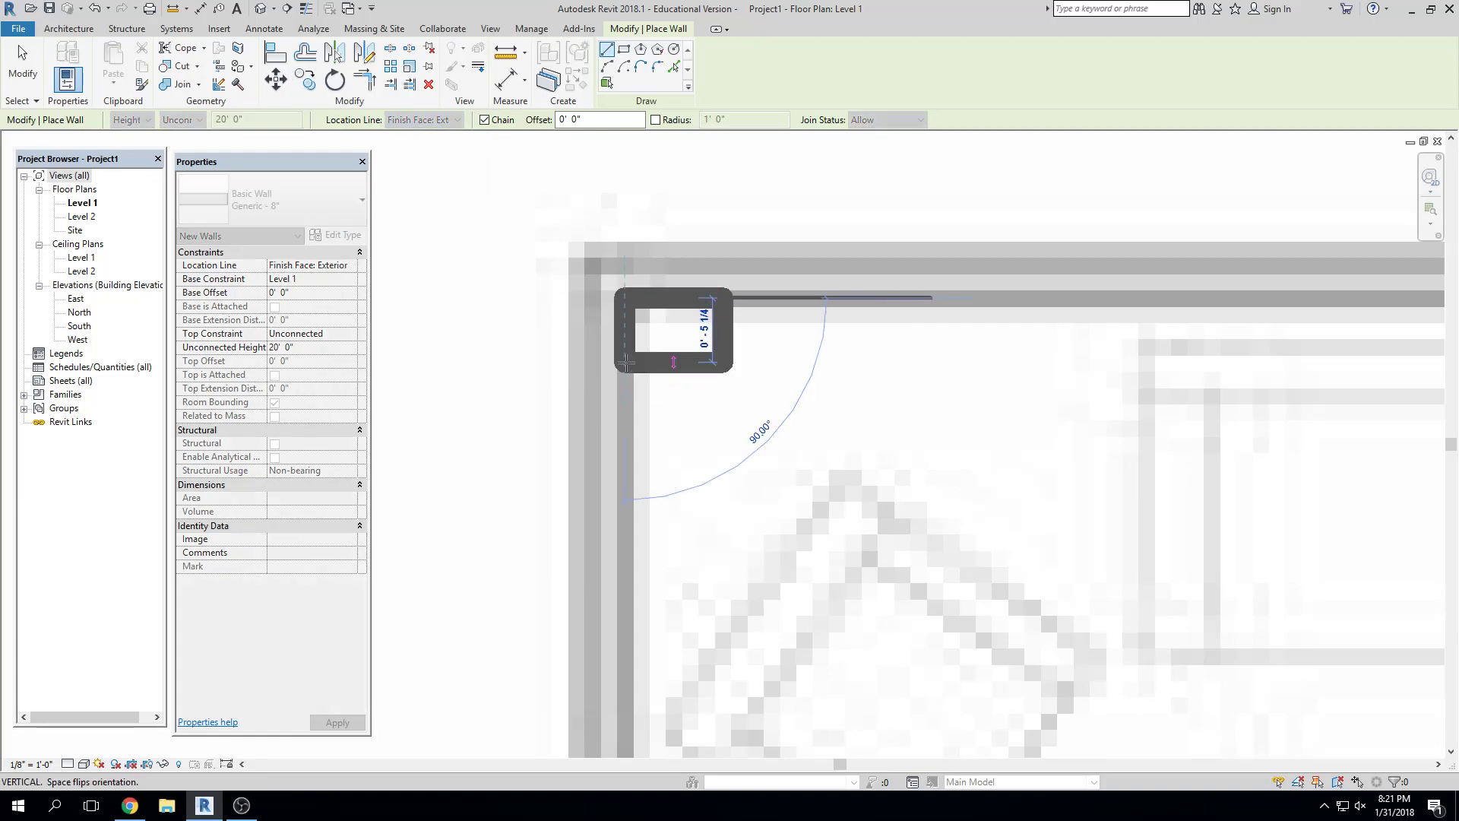
scroll(618, 407, "down", 3)
middle_click_drag(635, 426, 643, 235)
middle_click_drag(645, 437, 647, 196)
scroll(629, 484, "up", 4)
scroll(629, 484, "up", 3)
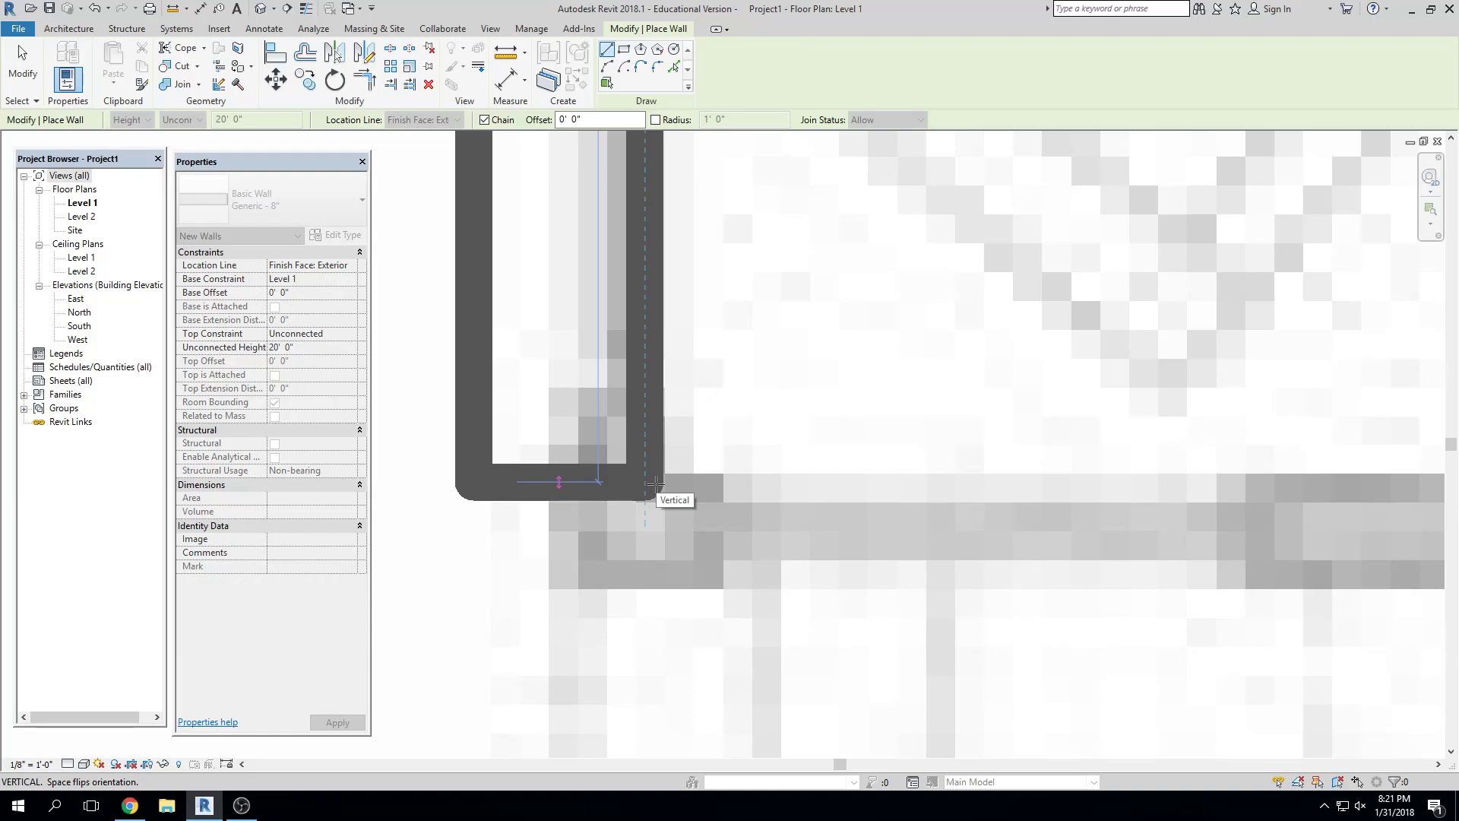
left_click(655, 483)
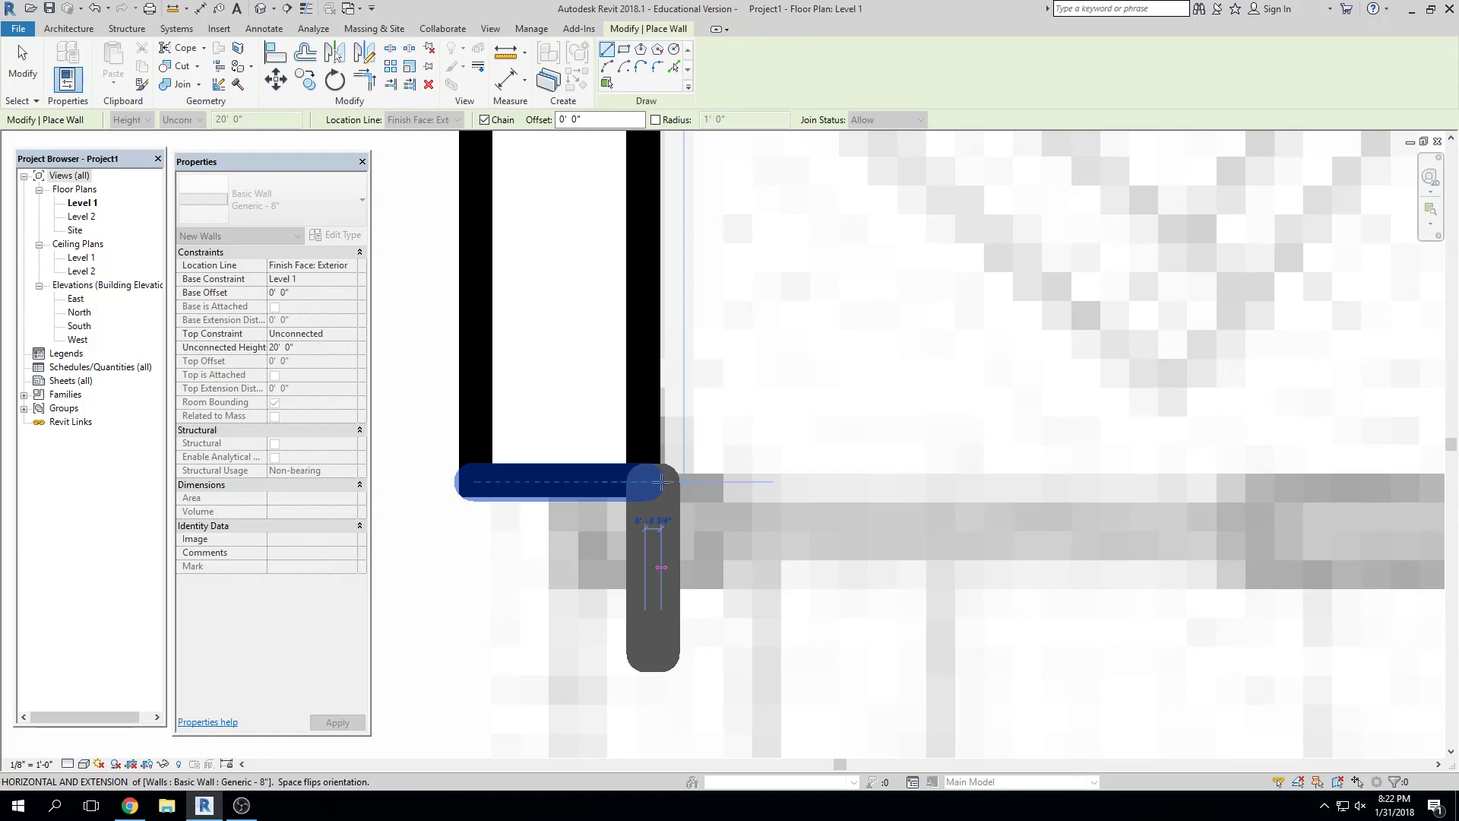
left_click(658, 481)
key("Escape")
scroll(615, 460, "down", 2)
scroll(615, 460, "down", 4)
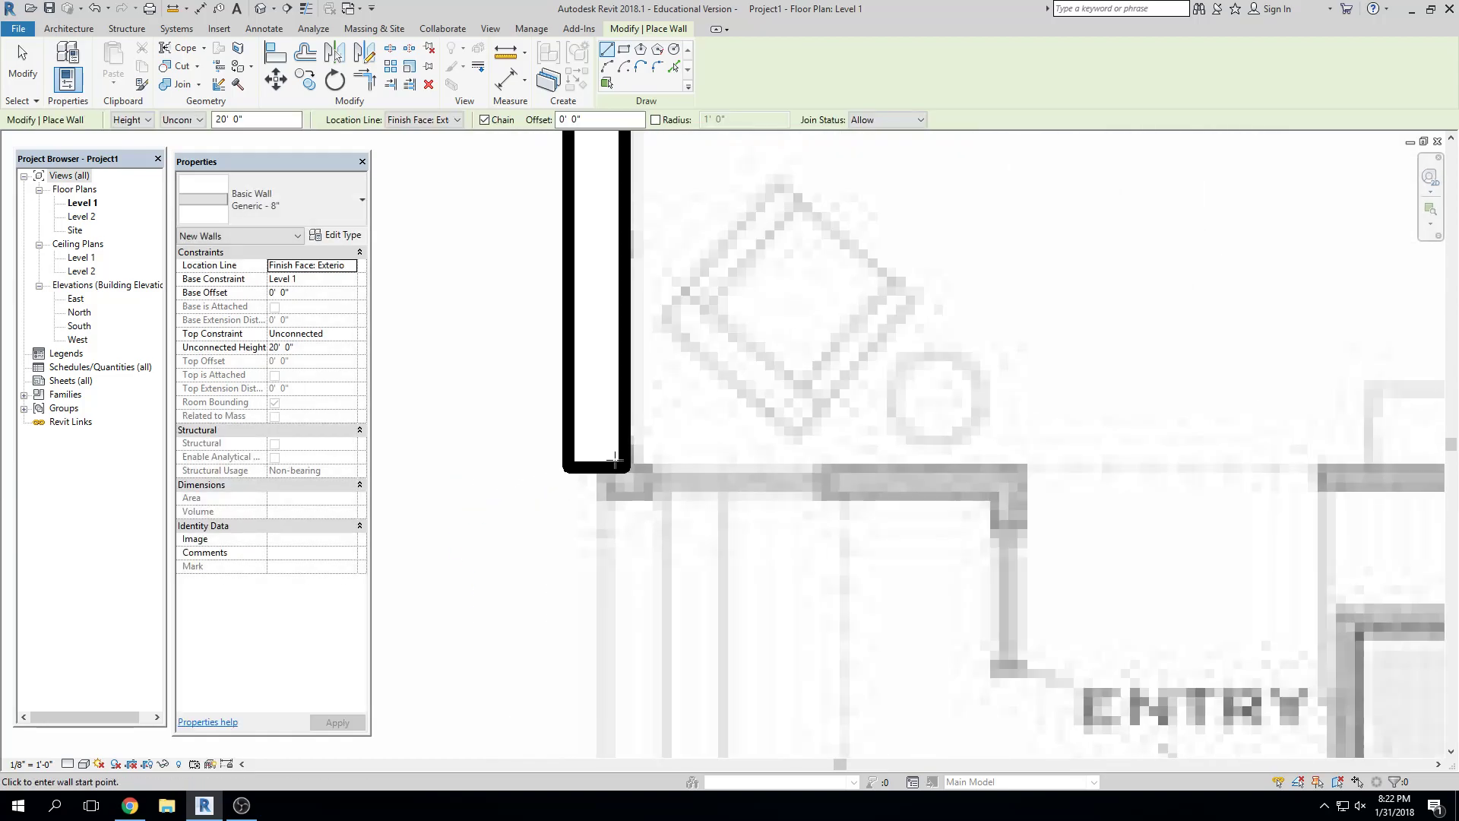
middle_click_drag(651, 426, 652, 507)
key("Escape")
Scale the wall and the floor plan image together from the wall's lower endpoint so the wall is 16' 2" long
left_click(600, 350)
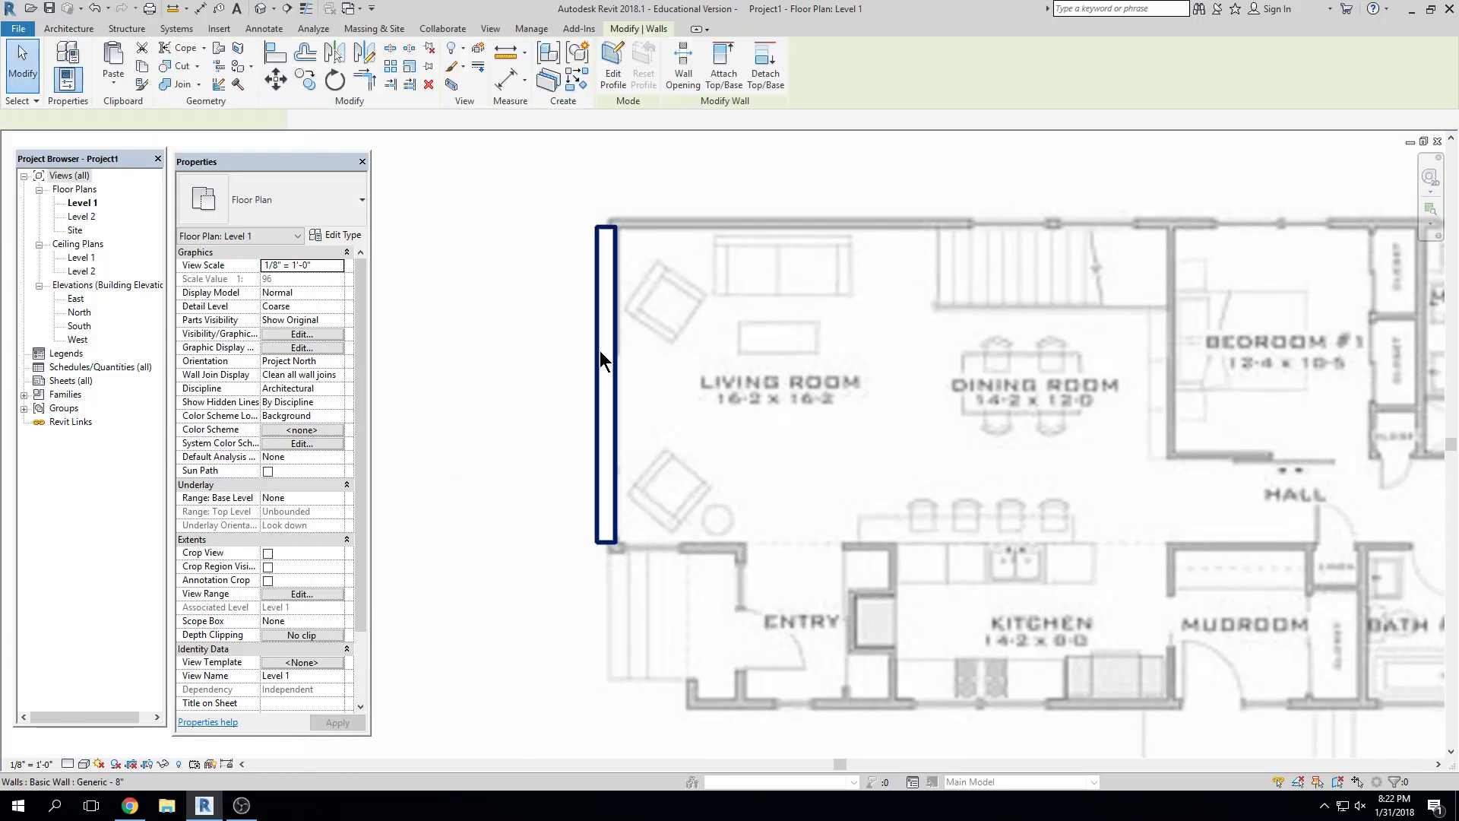
scroll(722, 286, "down", 5)
key("Escape")
left_click_drag(807, 214, 645, 395)
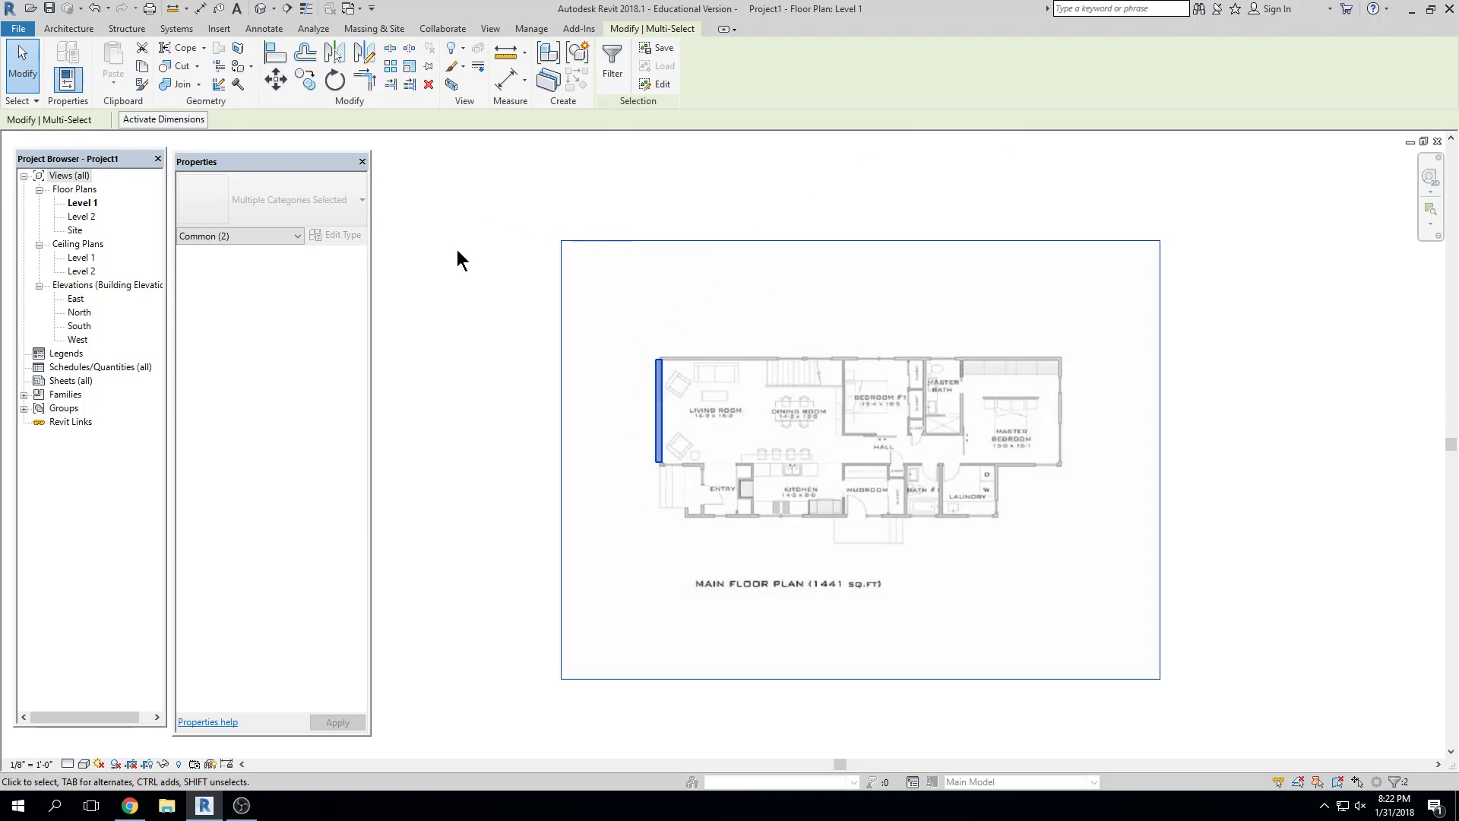
left_click(408, 67)
scroll(662, 469, "up", 4)
left_click(657, 456)
middle_click_drag(673, 248, 671, 348)
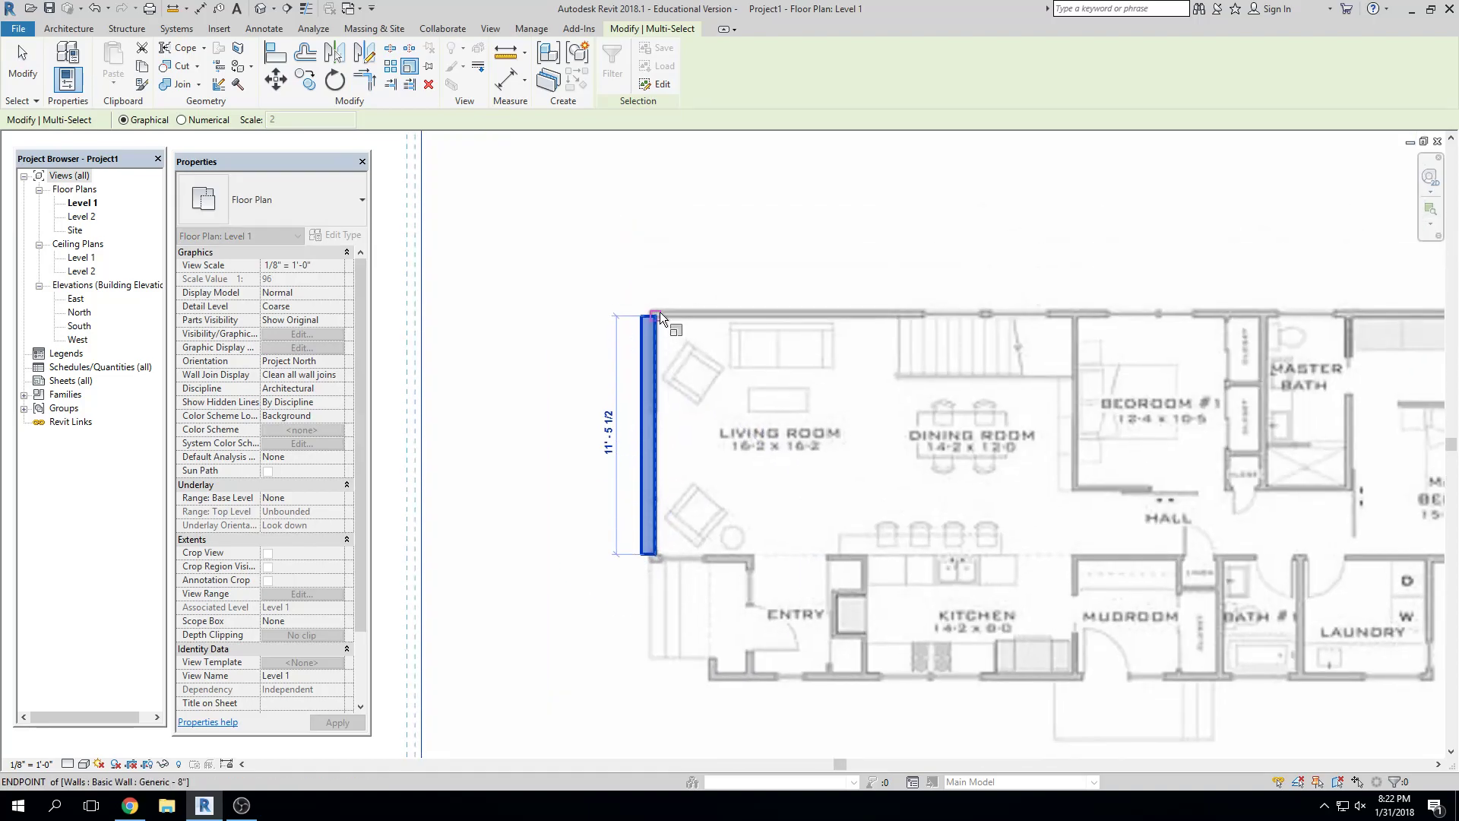
left_click(654, 264)
type("16")
key("Return")
scroll(661, 250, "up", 1)
scroll(760, 348, "down", 8)
middle_click_drag(808, 390, 768, 398)
key("Escape")
key("Escape")
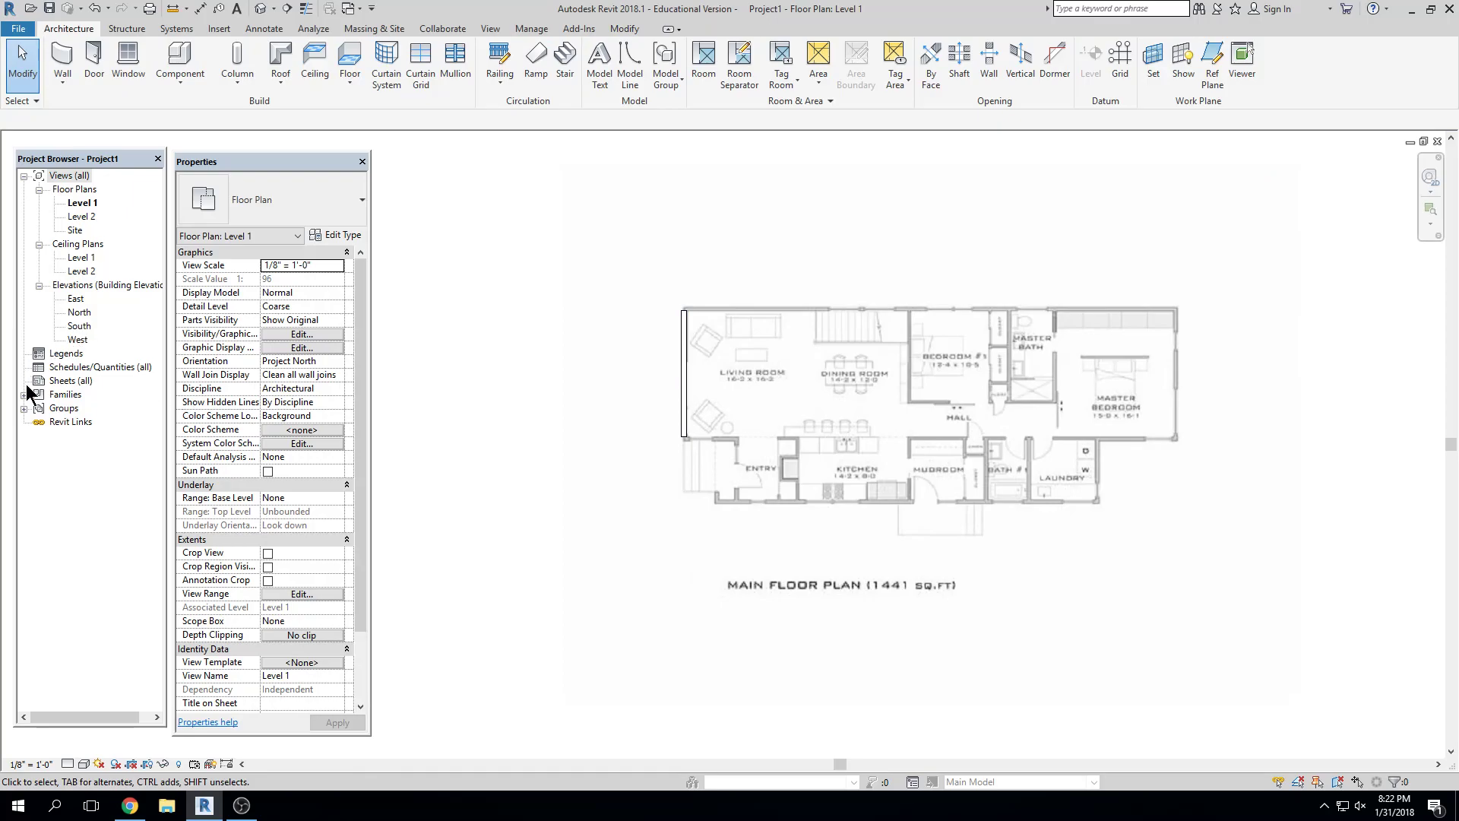
Open the East elevation and set the Level 2 elevation to 9' 0"
double_click(74, 300)
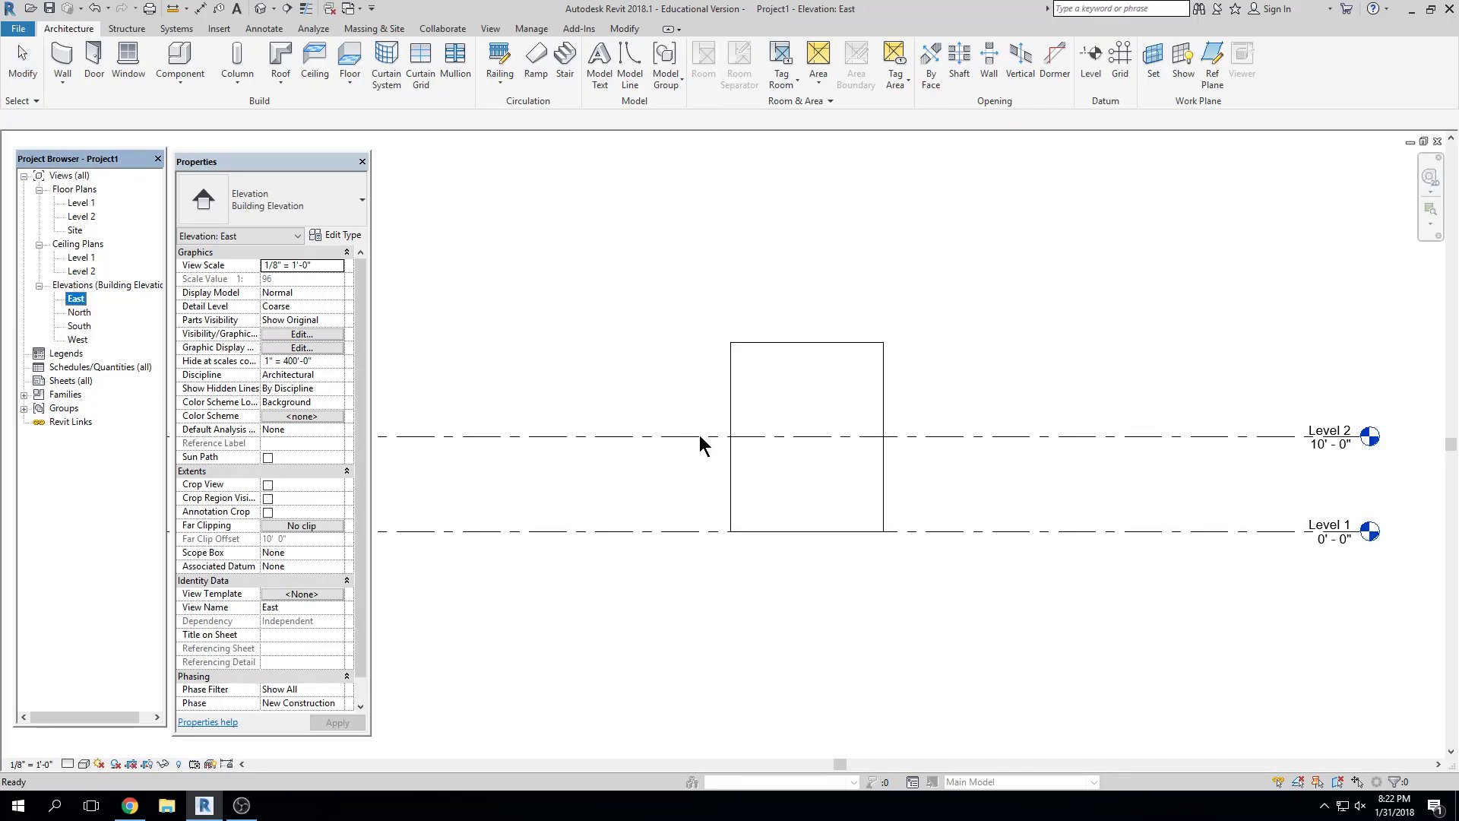
left_click(1211, 530)
left_click(1214, 440)
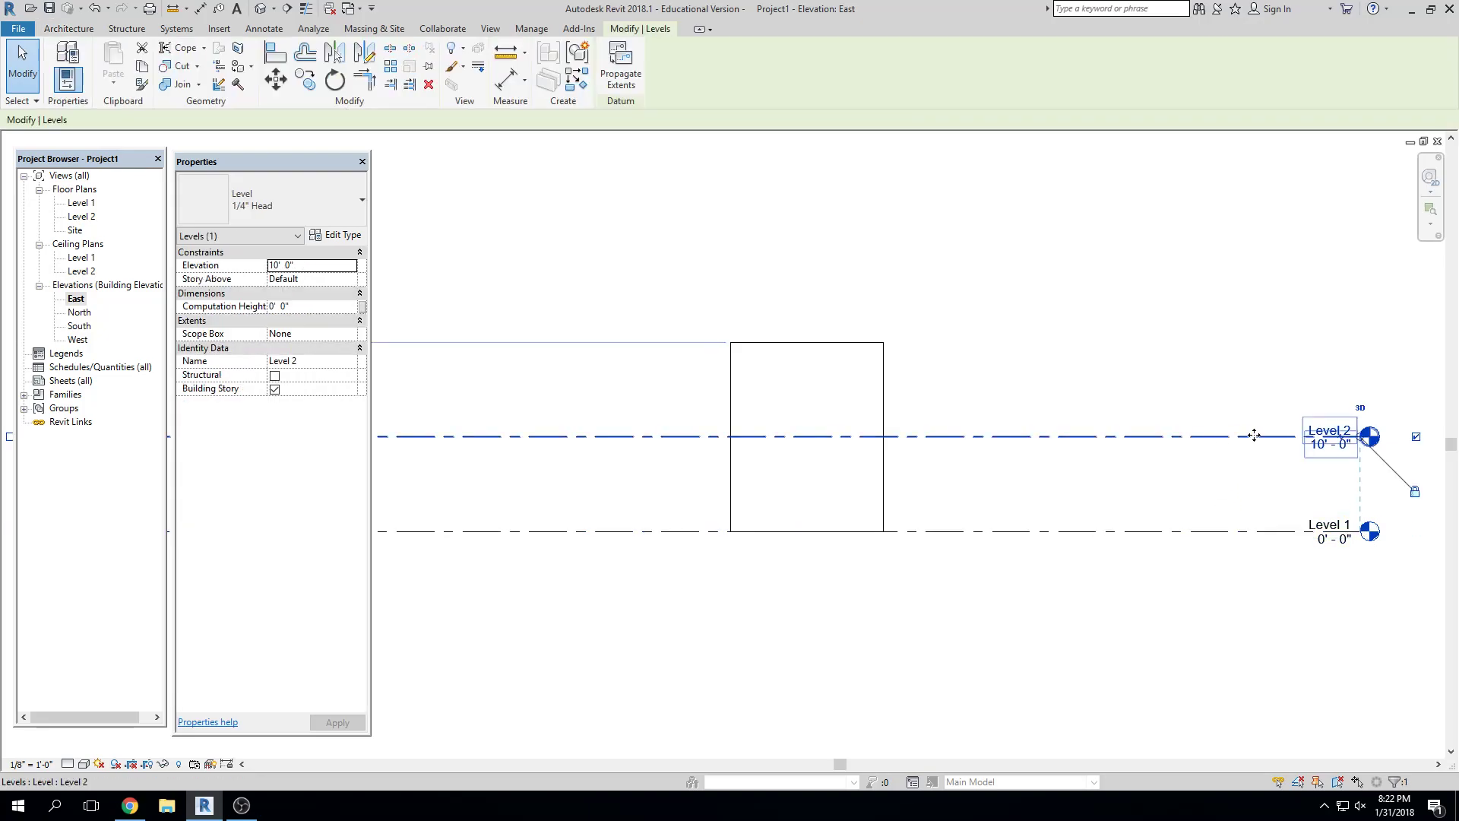
left_click(1319, 443)
type("9")
key("Return")
key("Escape")
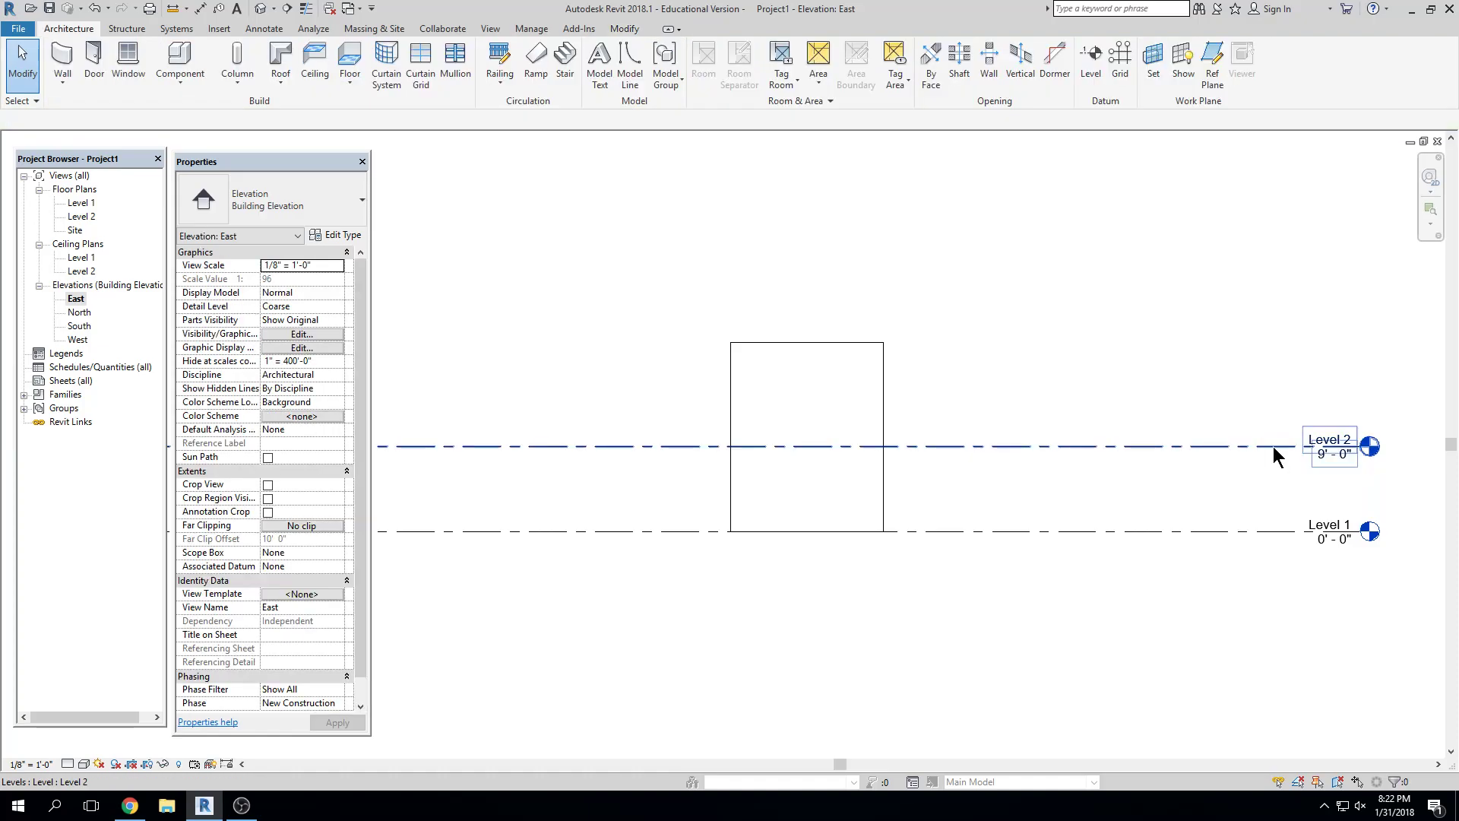
Draw a new level line above Level 2, aligned with both ends of the existing levels
left_click(1091, 76)
scroll(540, 381, "down", 3)
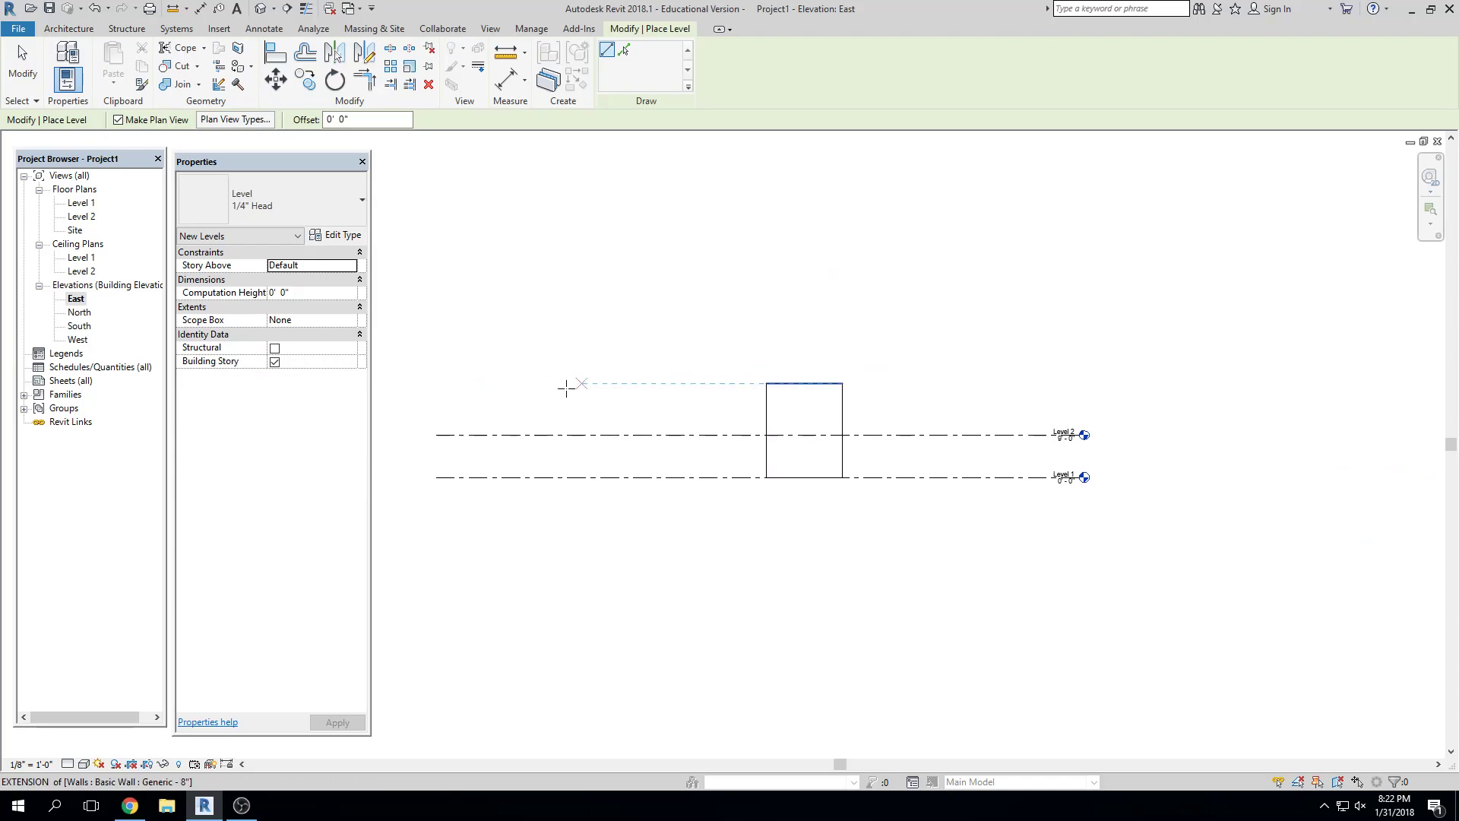
left_click(437, 390)
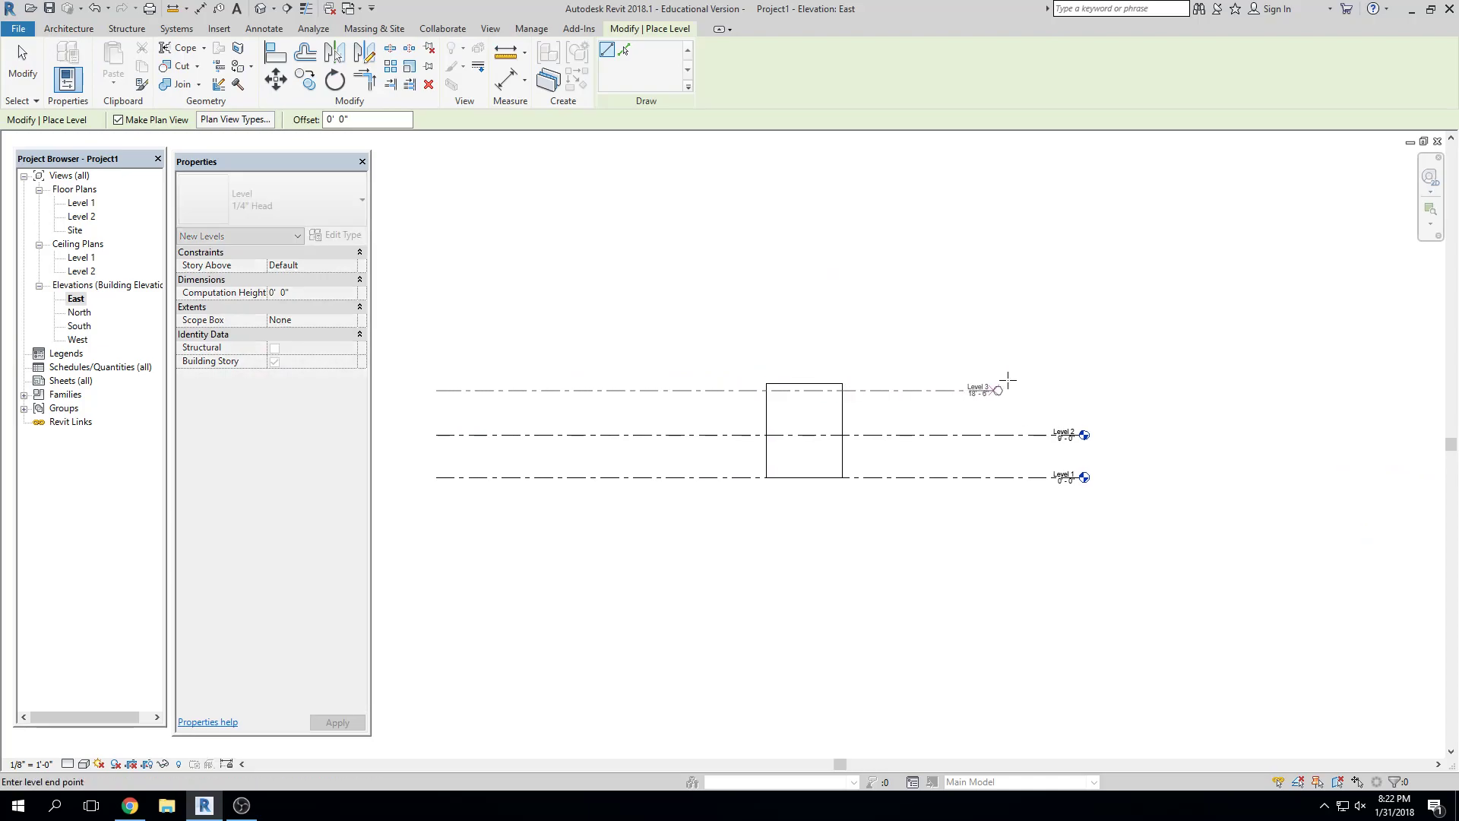
left_click(1082, 390)
key("Escape")
key("Escape")
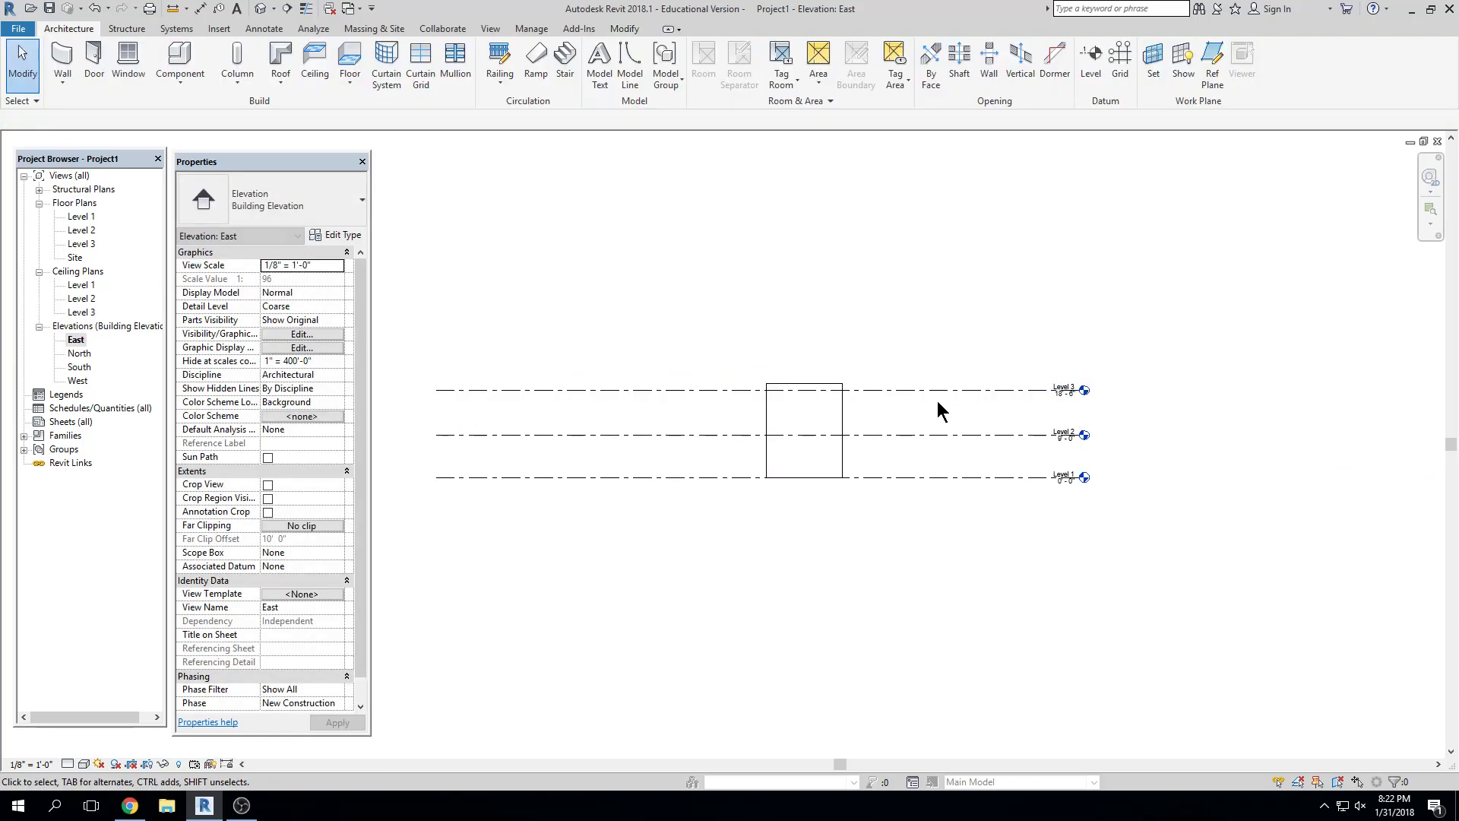
Set the elevation of the new uppermost level to 18' 0"
scroll(937, 400, "up", 4)
left_click(950, 382)
left_click(1178, 395)
type("18")
key("Return")
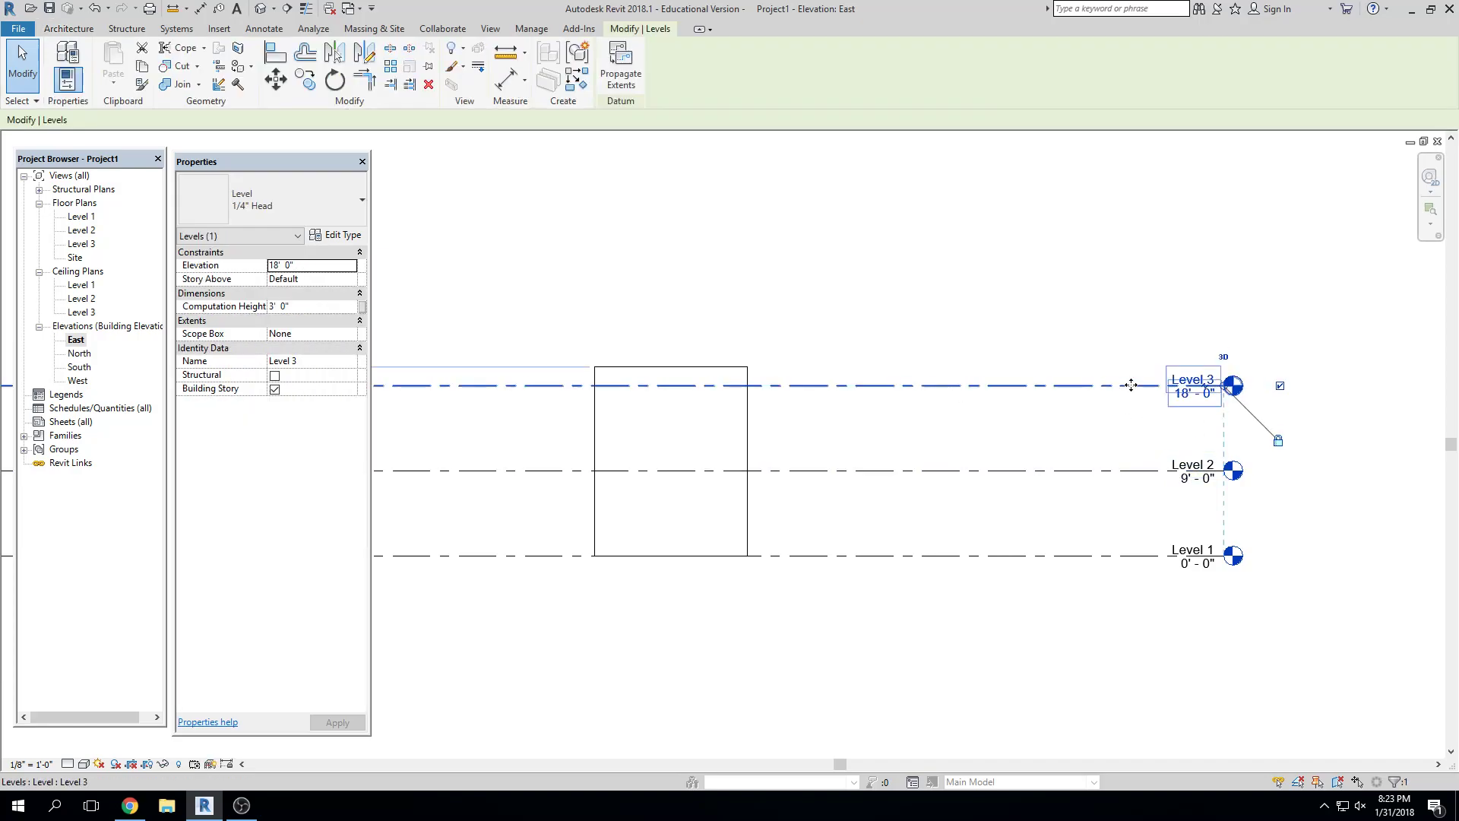
left_click(1220, 647)
scroll(1211, 640, "down", 2)
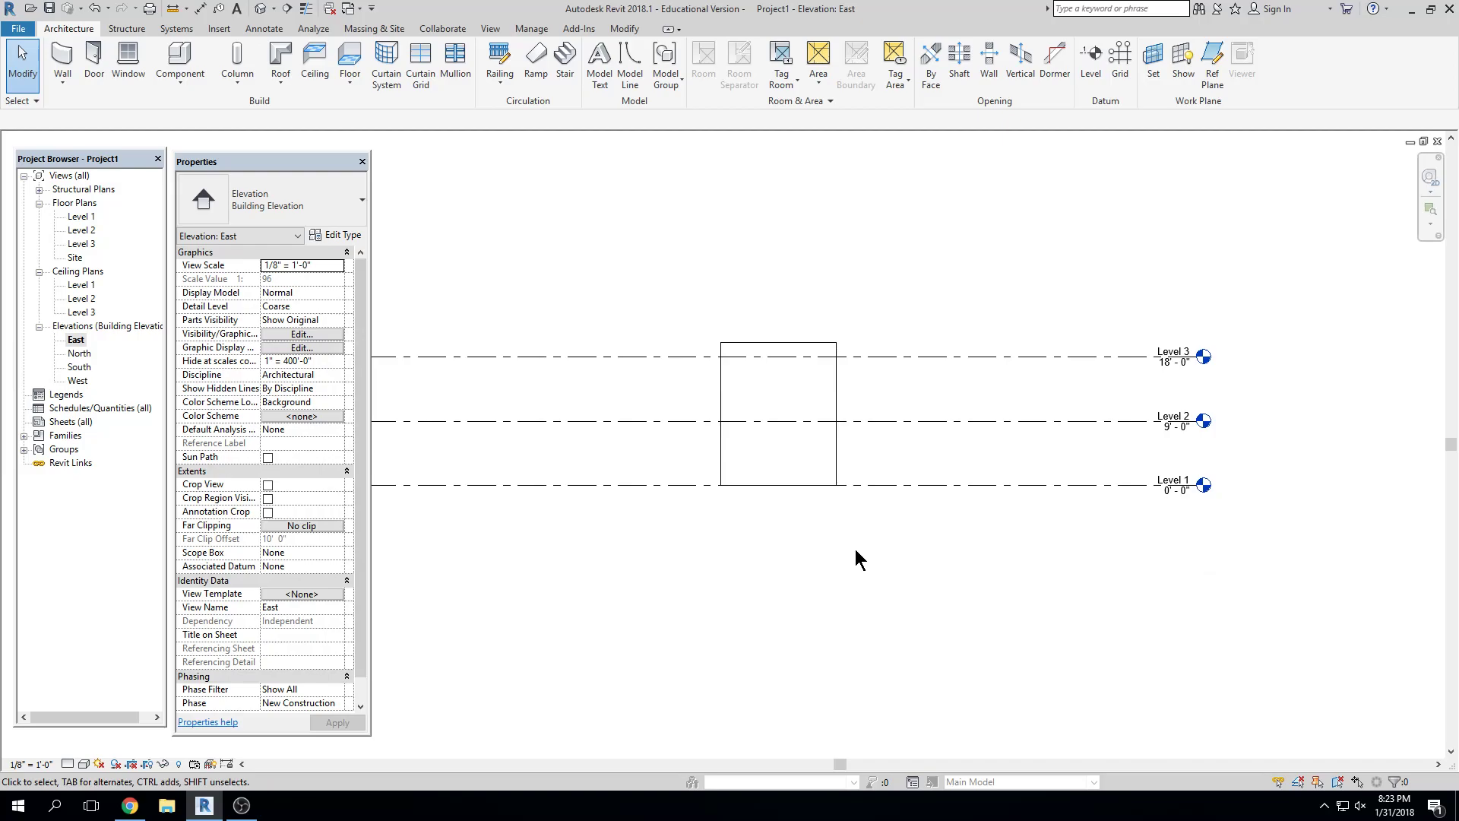
Draw a new level about 10' 6" below Level 1, spanning the same width as the other levels
left_click(1092, 57)
scroll(850, 472, "down", 2)
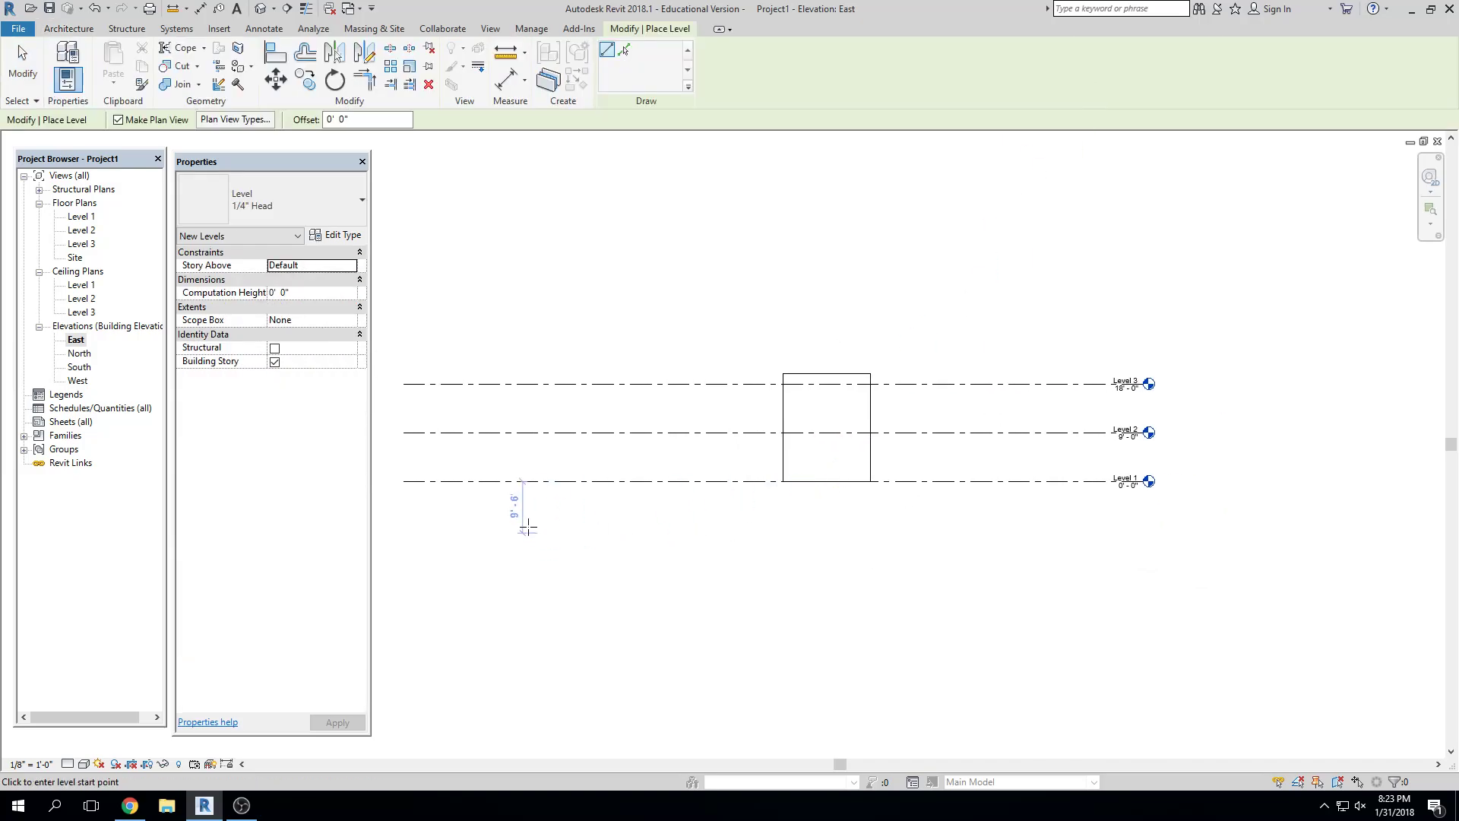
left_click(403, 538)
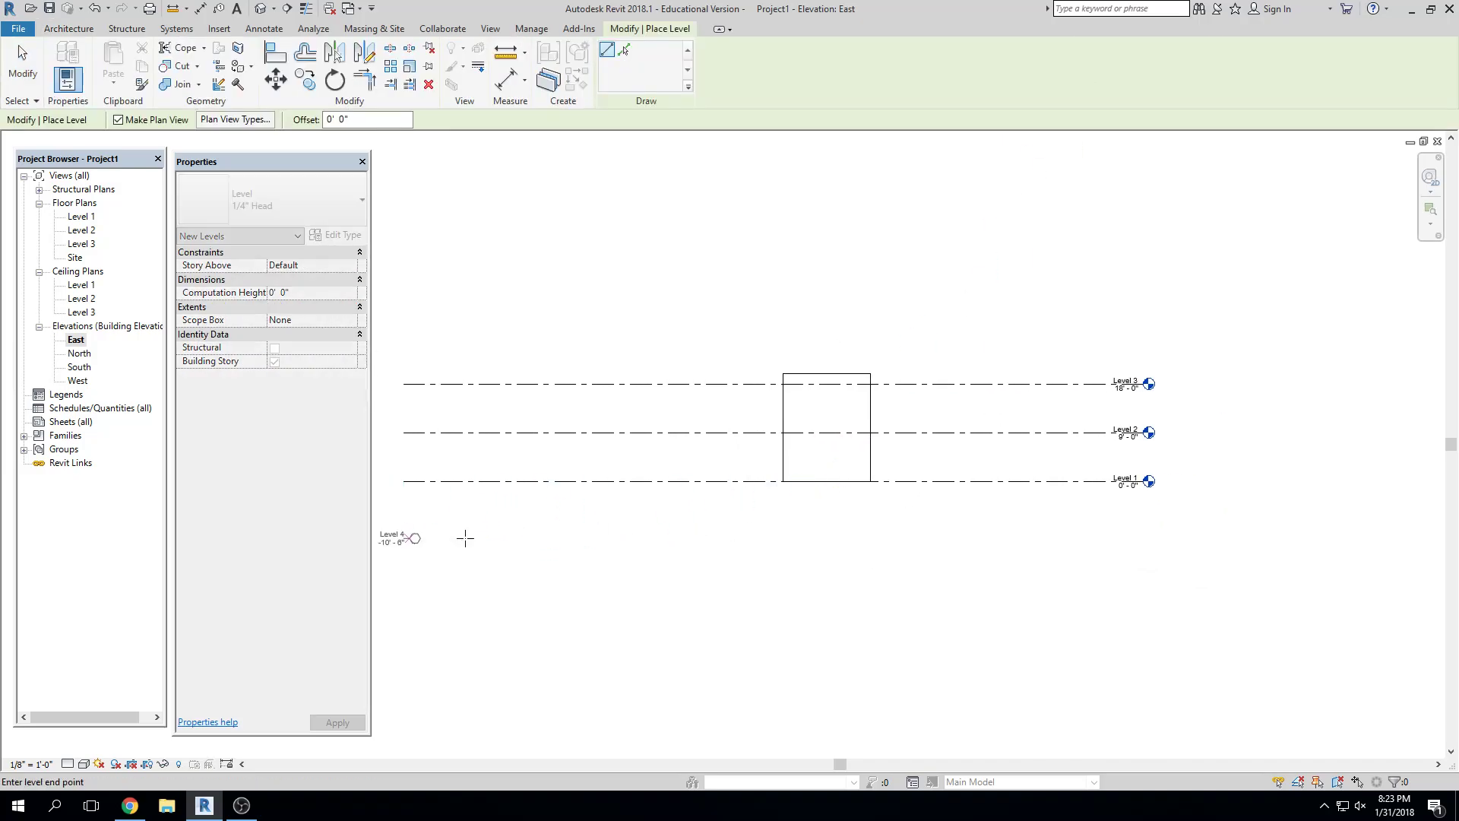
left_click(1144, 524)
key("Escape")
key("Escape")
scroll(1102, 536, "up", 4)
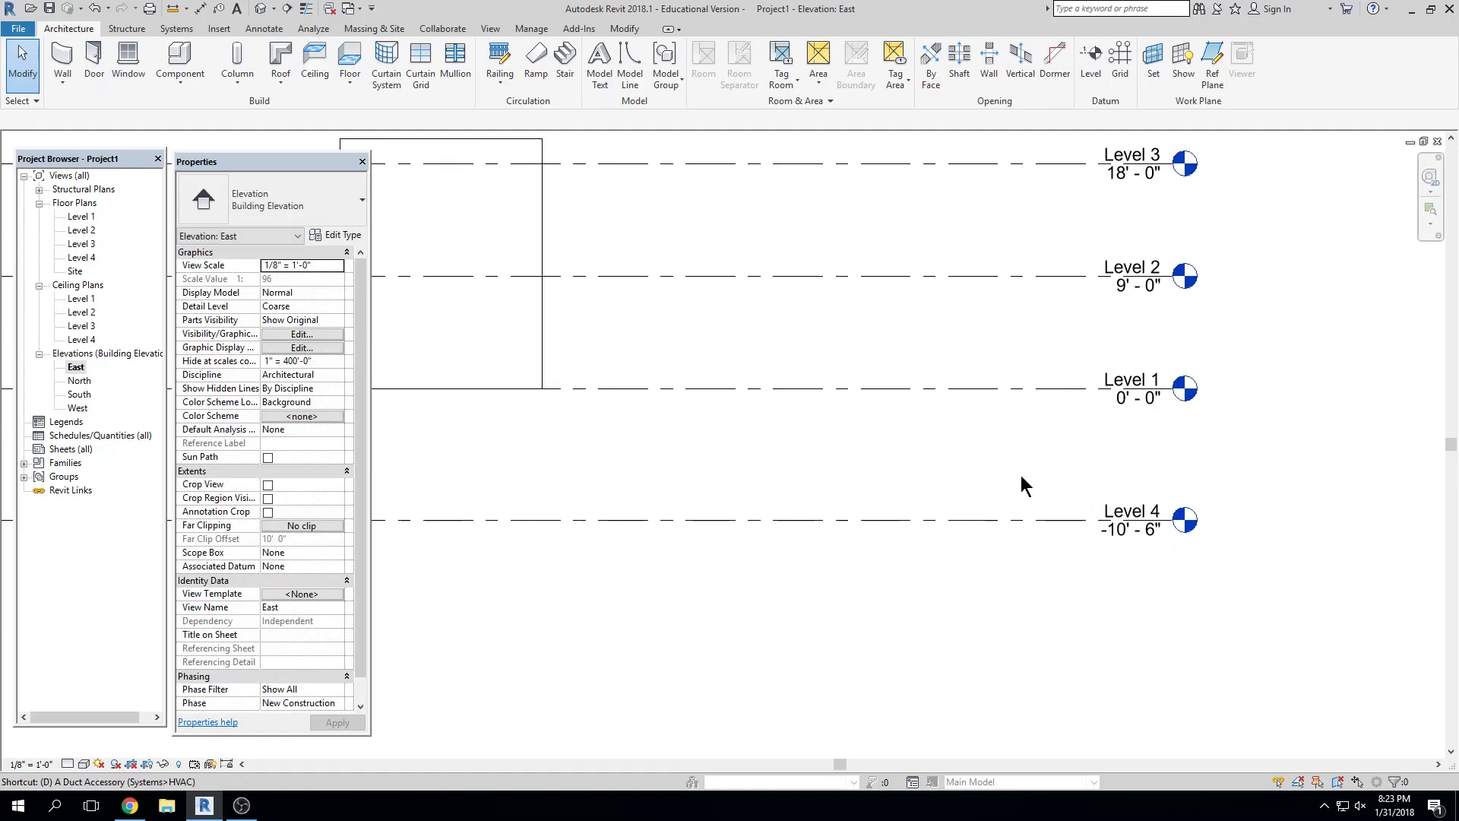
Place an aligned dimension between Level 1 and the new lowest level
key("i")
left_click(1015, 389)
left_click(1011, 521)
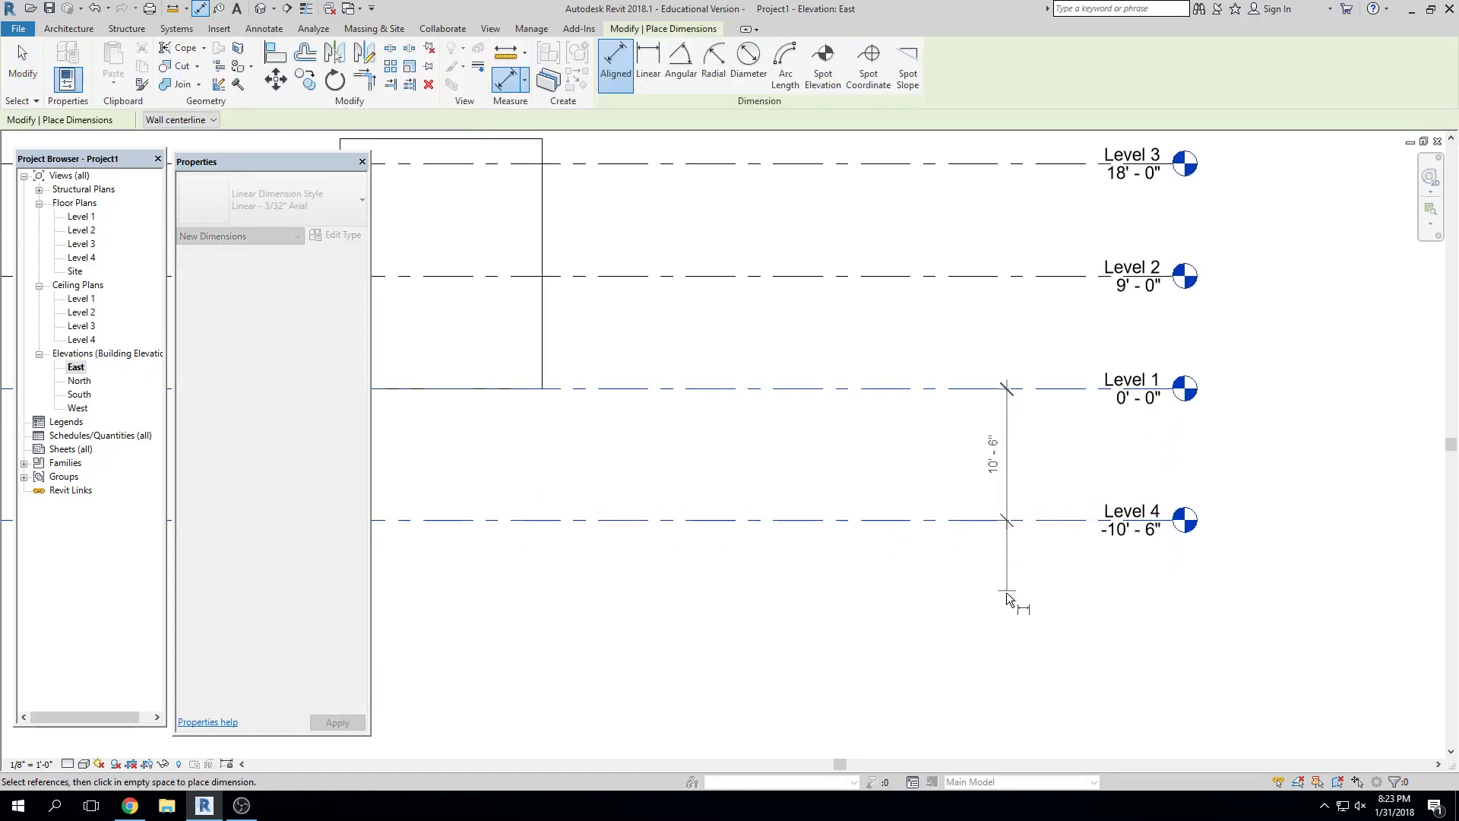
left_click(1008, 596)
key("Escape")
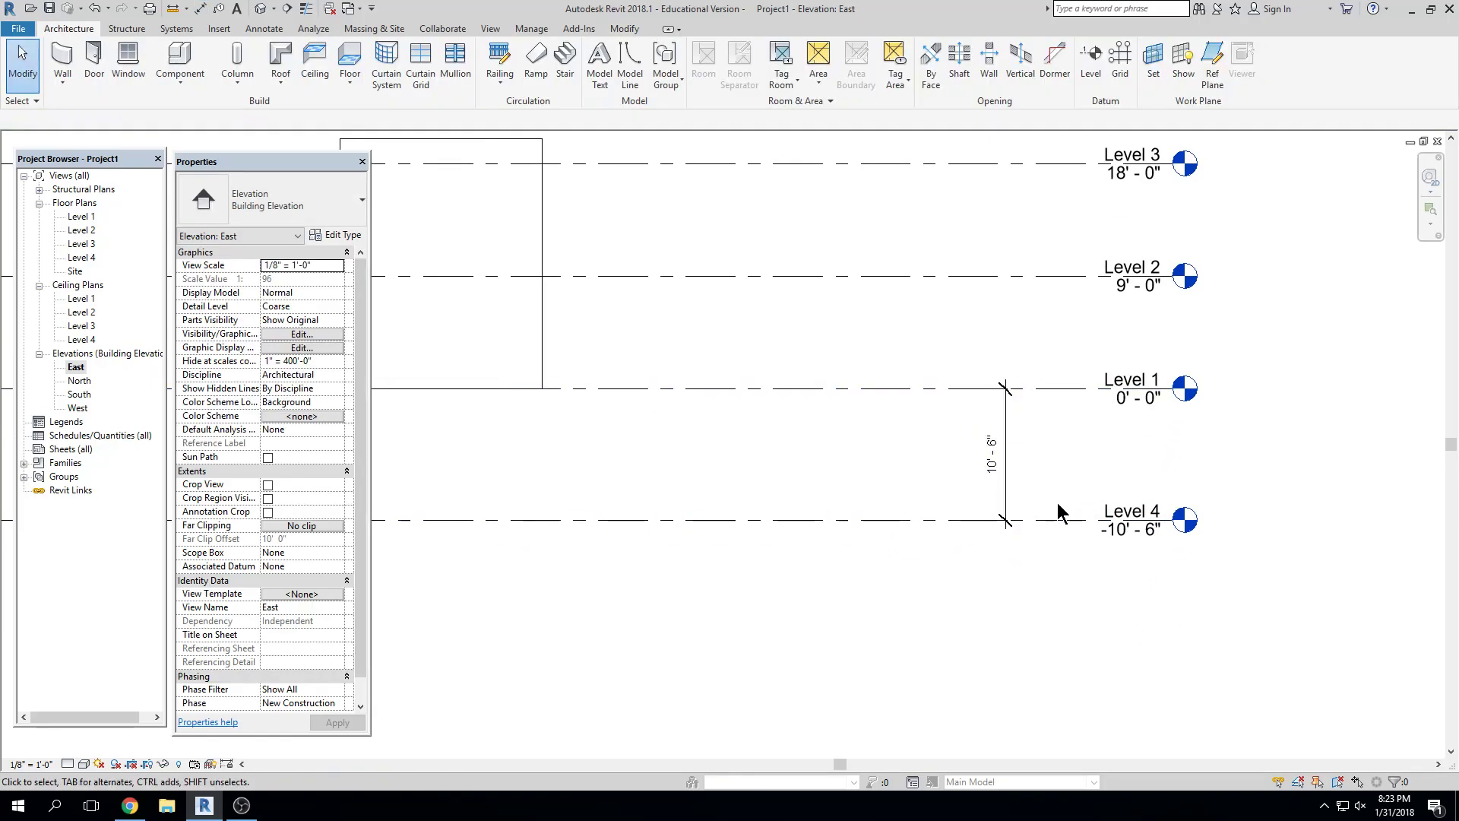
Set the elevation of the lowest level to -9' 0"
left_click(1151, 530)
left_click(1150, 528)
type("-9")
key("Return")
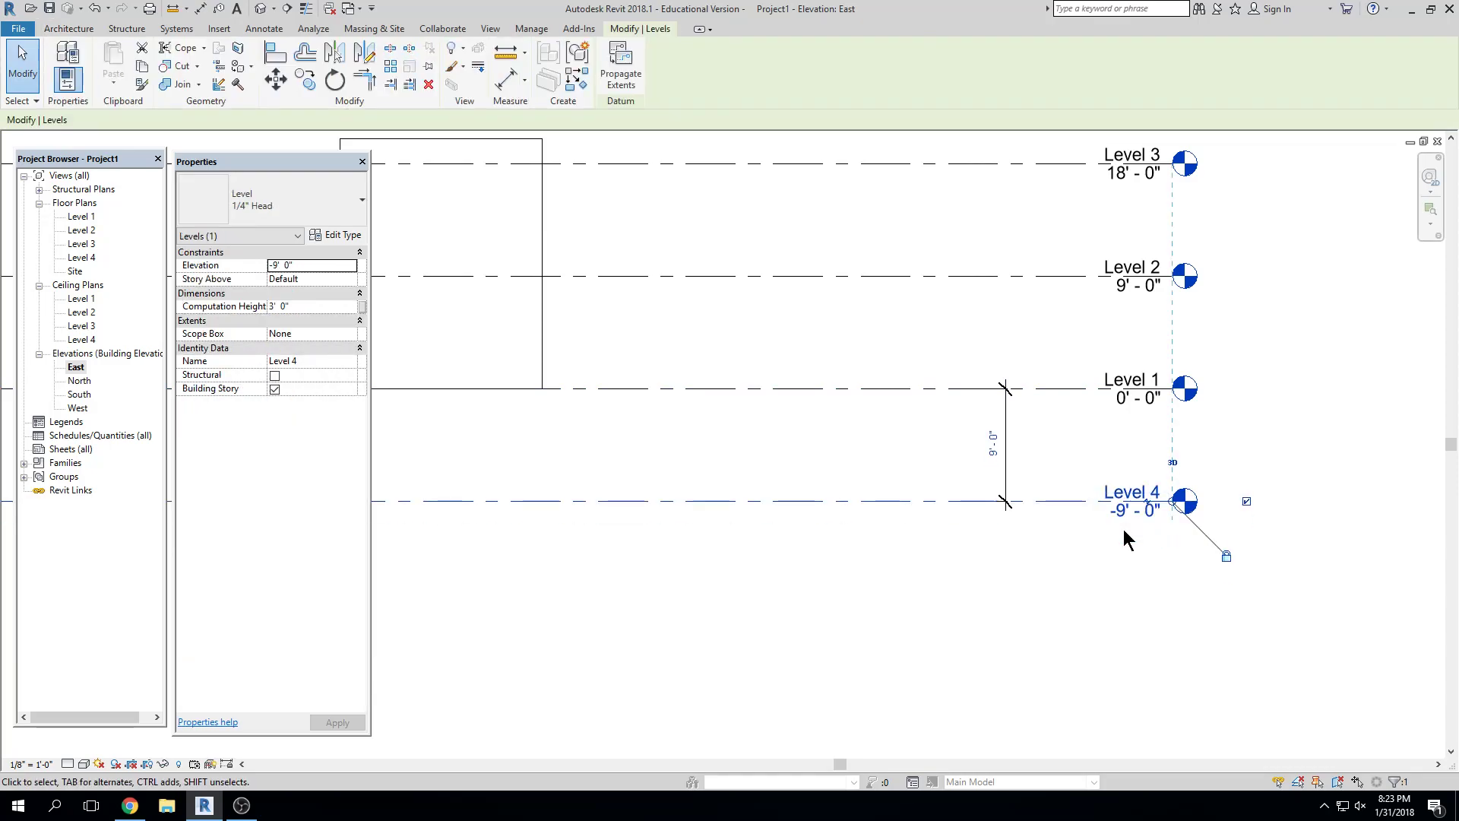
left_click(1120, 528)
Delete the aligned dimension between Level 1 and the lowest level
left_click(1007, 461)
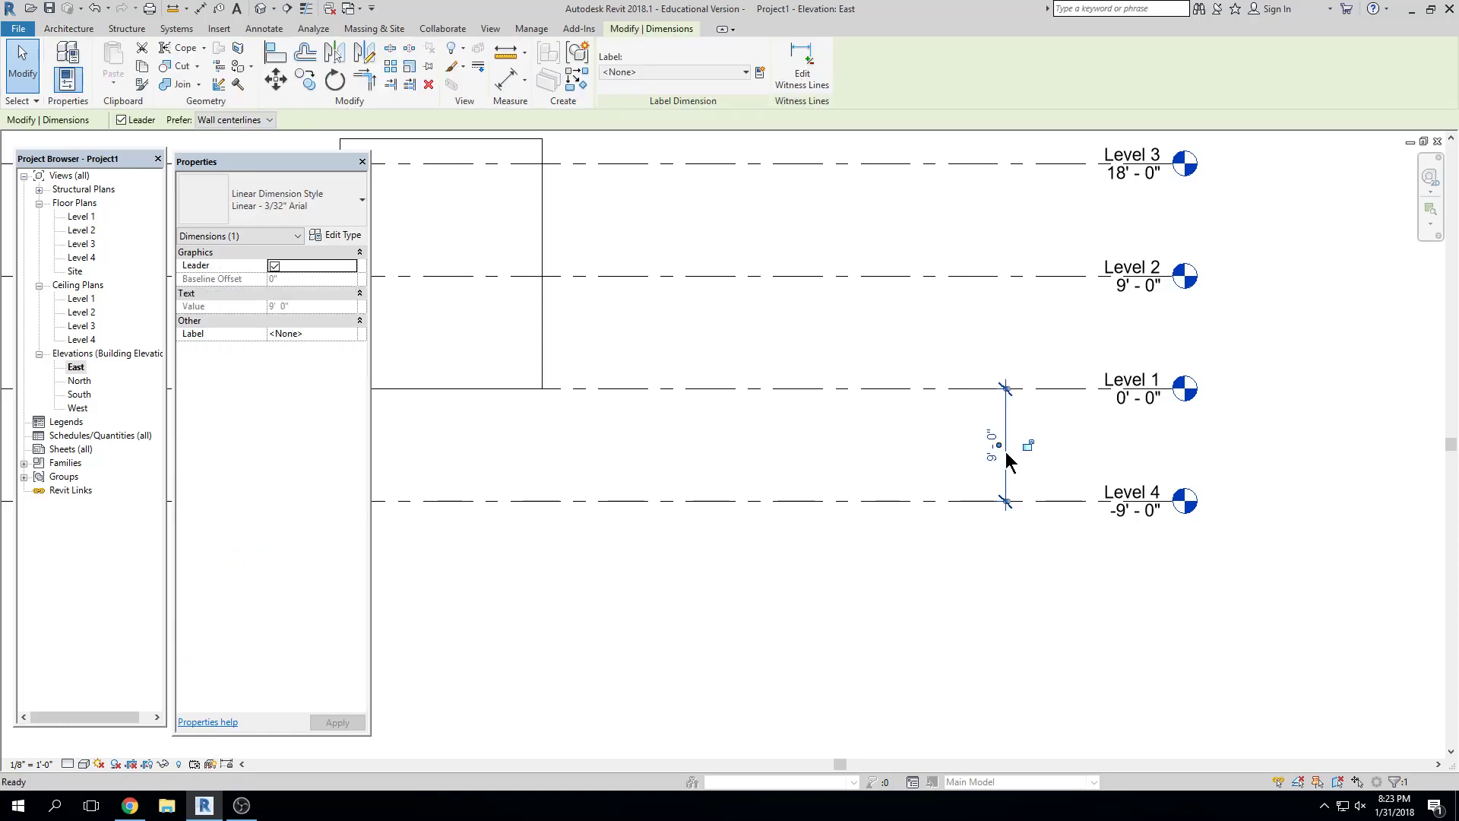
key("Delete")
scroll(996, 503, "down", 5)
middle_click_drag(1023, 508, 1041, 509)
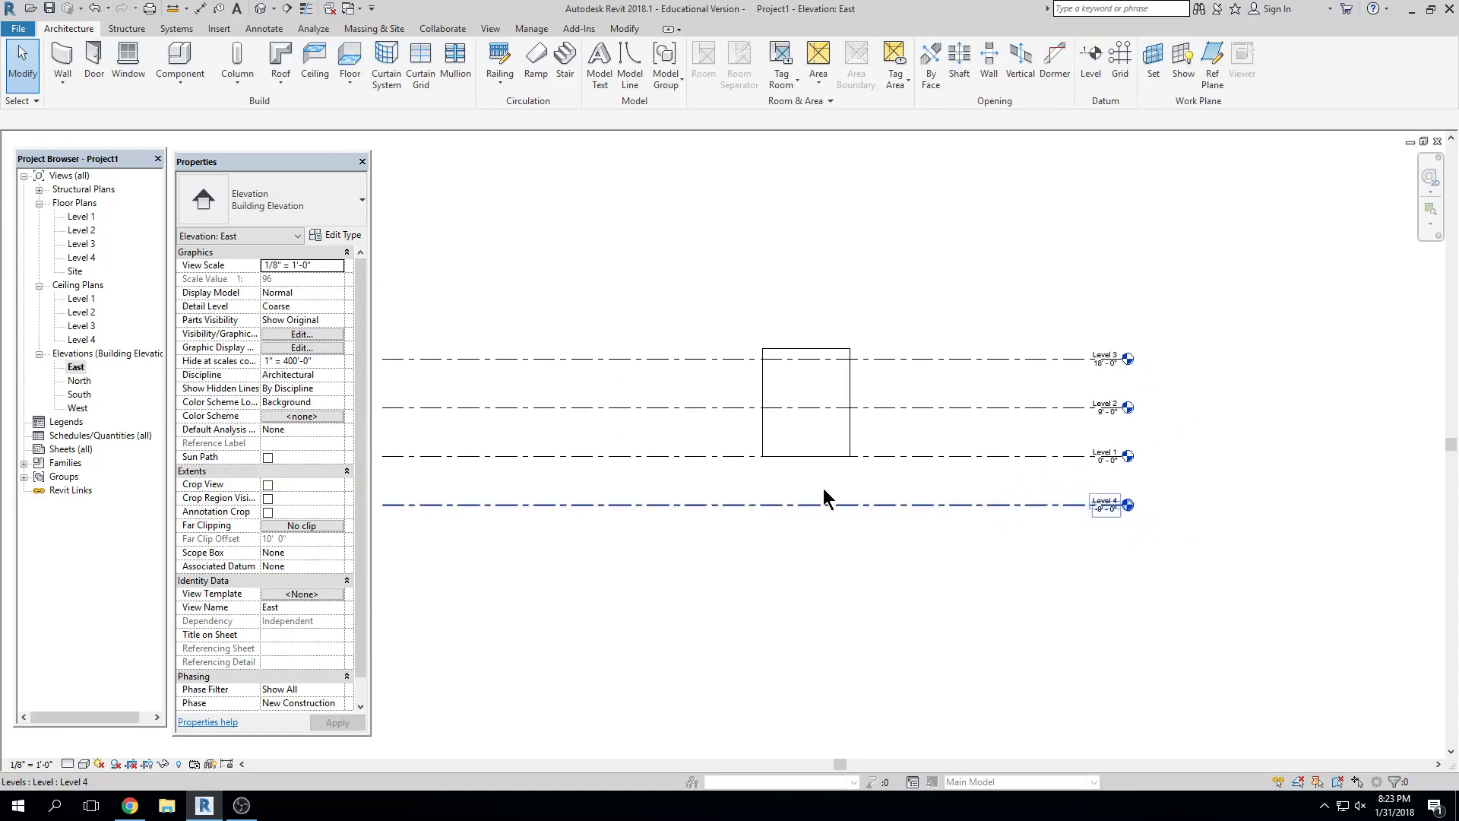
Open the default 3D view and set the wall's top constraint to Up to level: Level 2
left_click(256, 9)
left_click(727, 323)
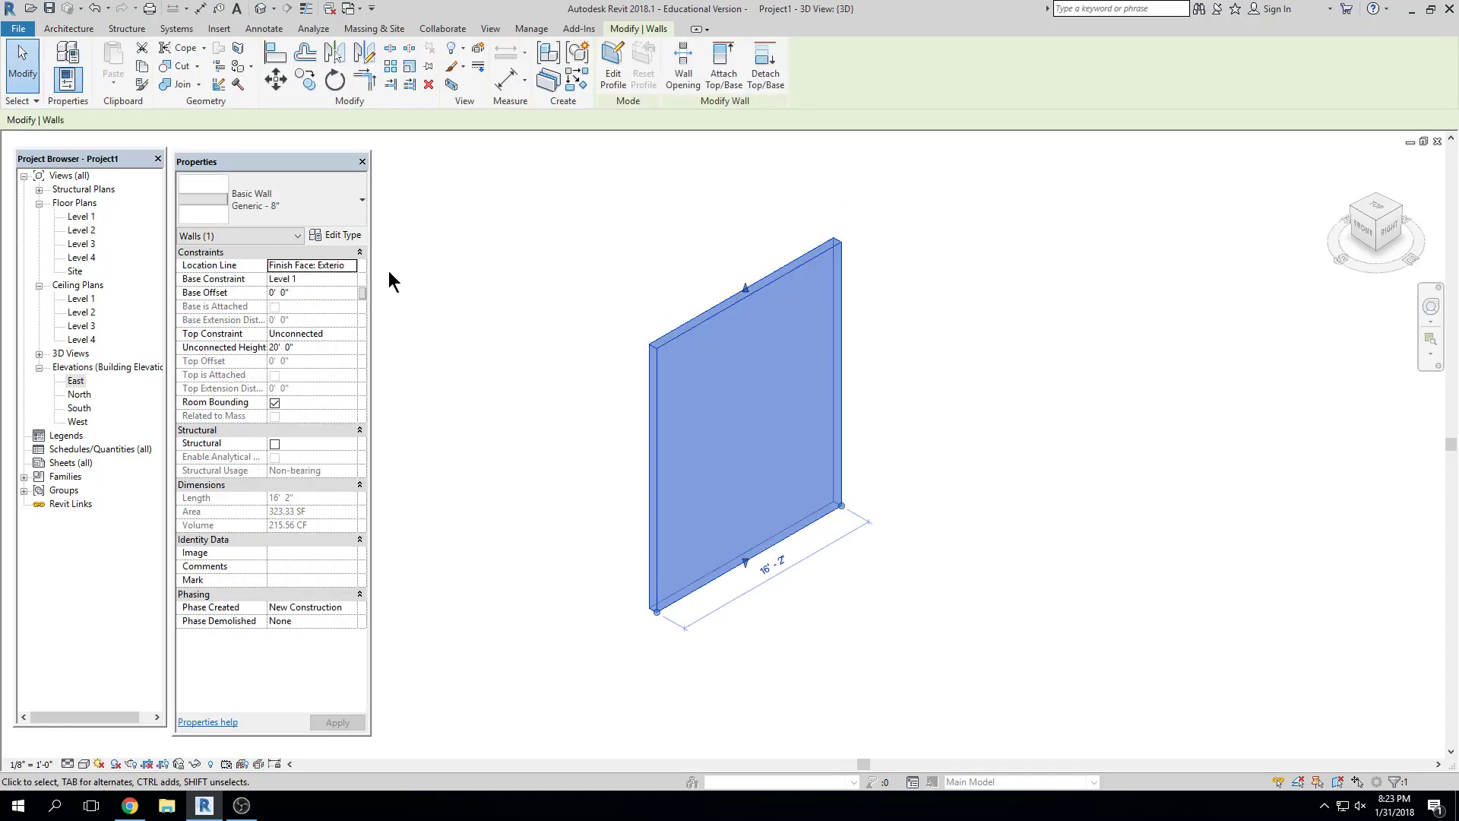
left_click(331, 335)
left_click(351, 333)
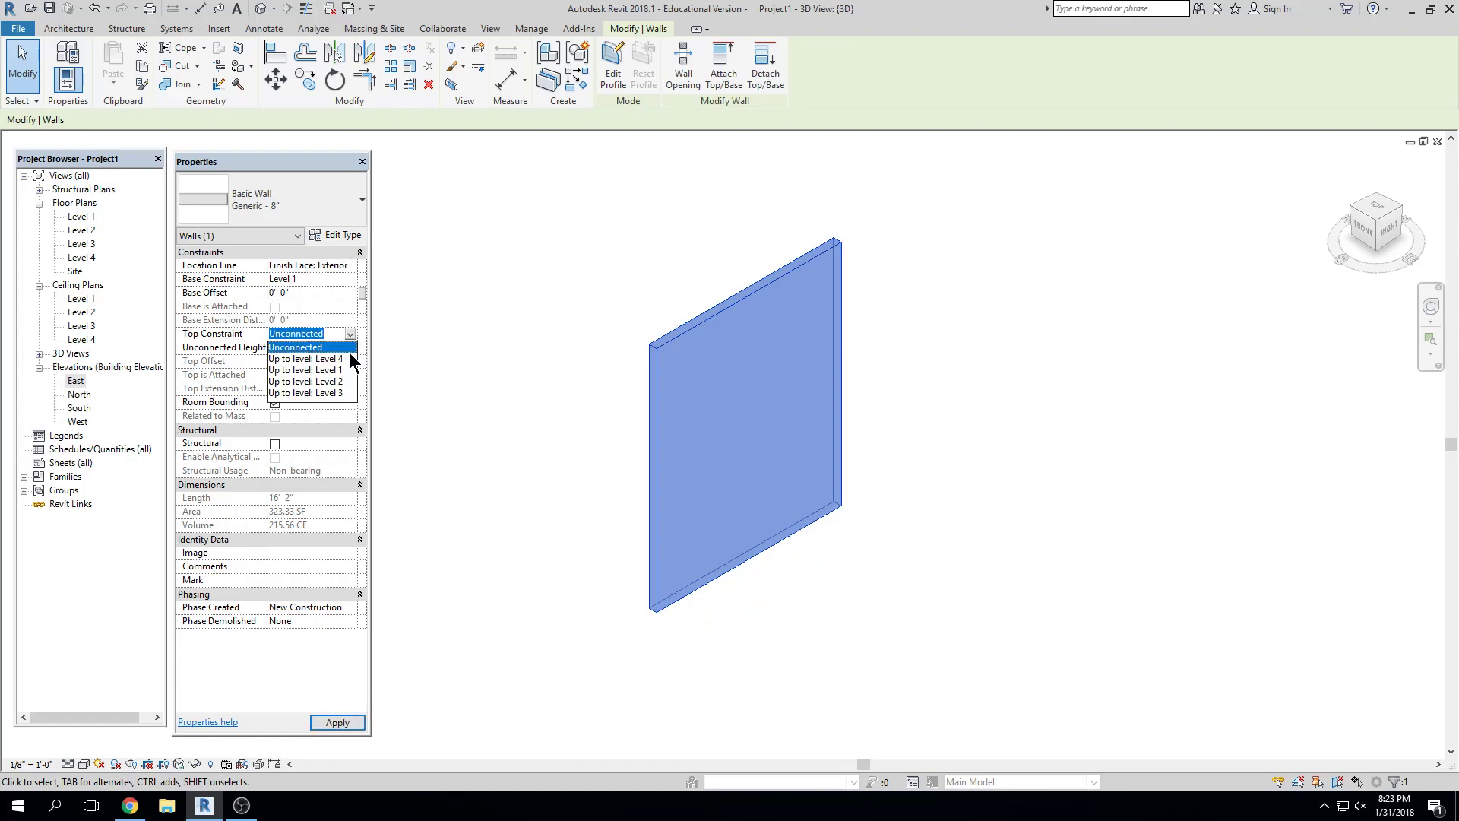
left_click(311, 381)
left_click(1257, 261)
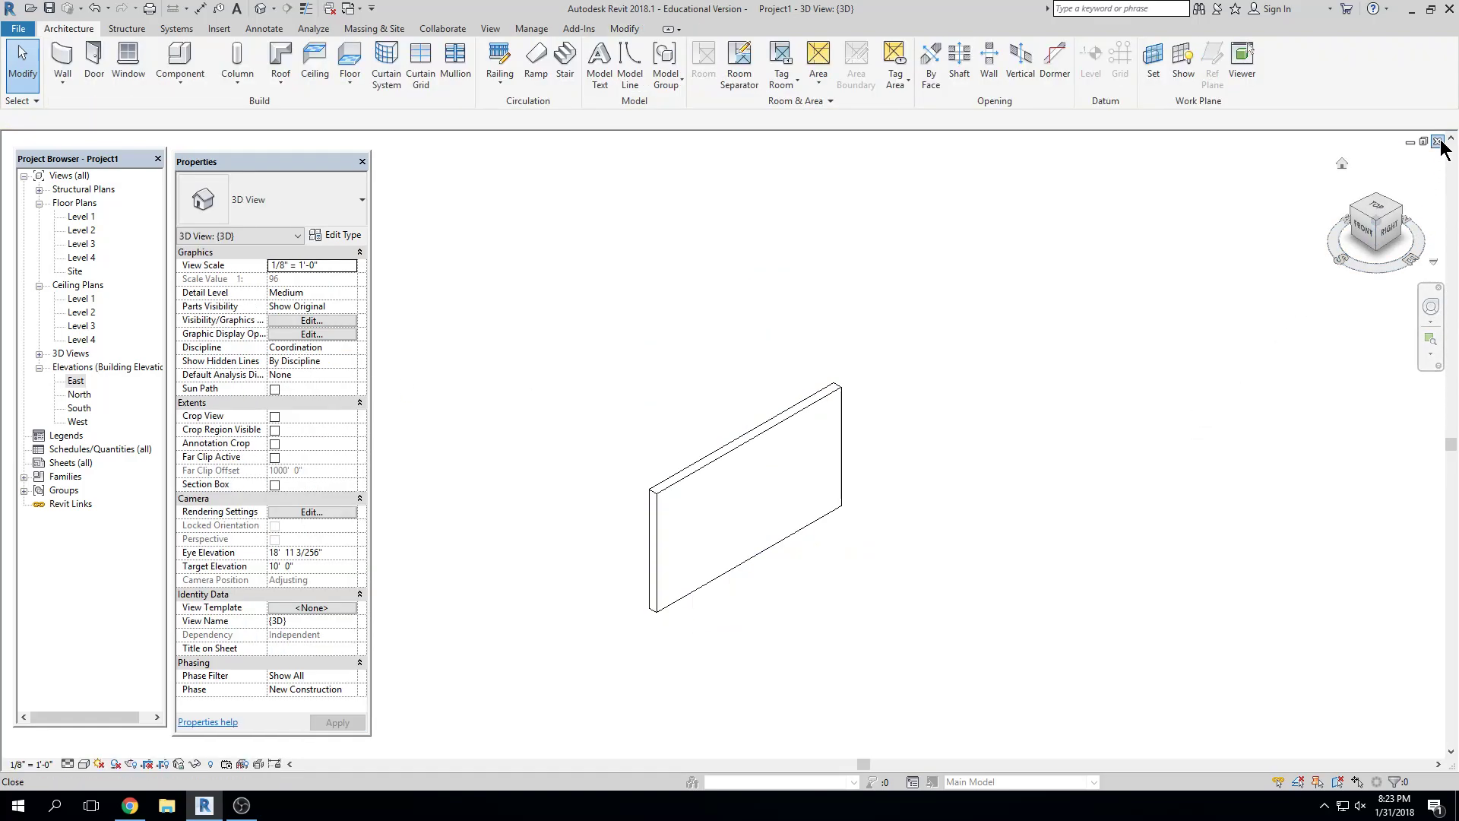
Close the 3D view and tile the East elevation beside the Level 1 floor plan
left_click(1437, 141)
middle_click_drag(1182, 457, 1268, 455)
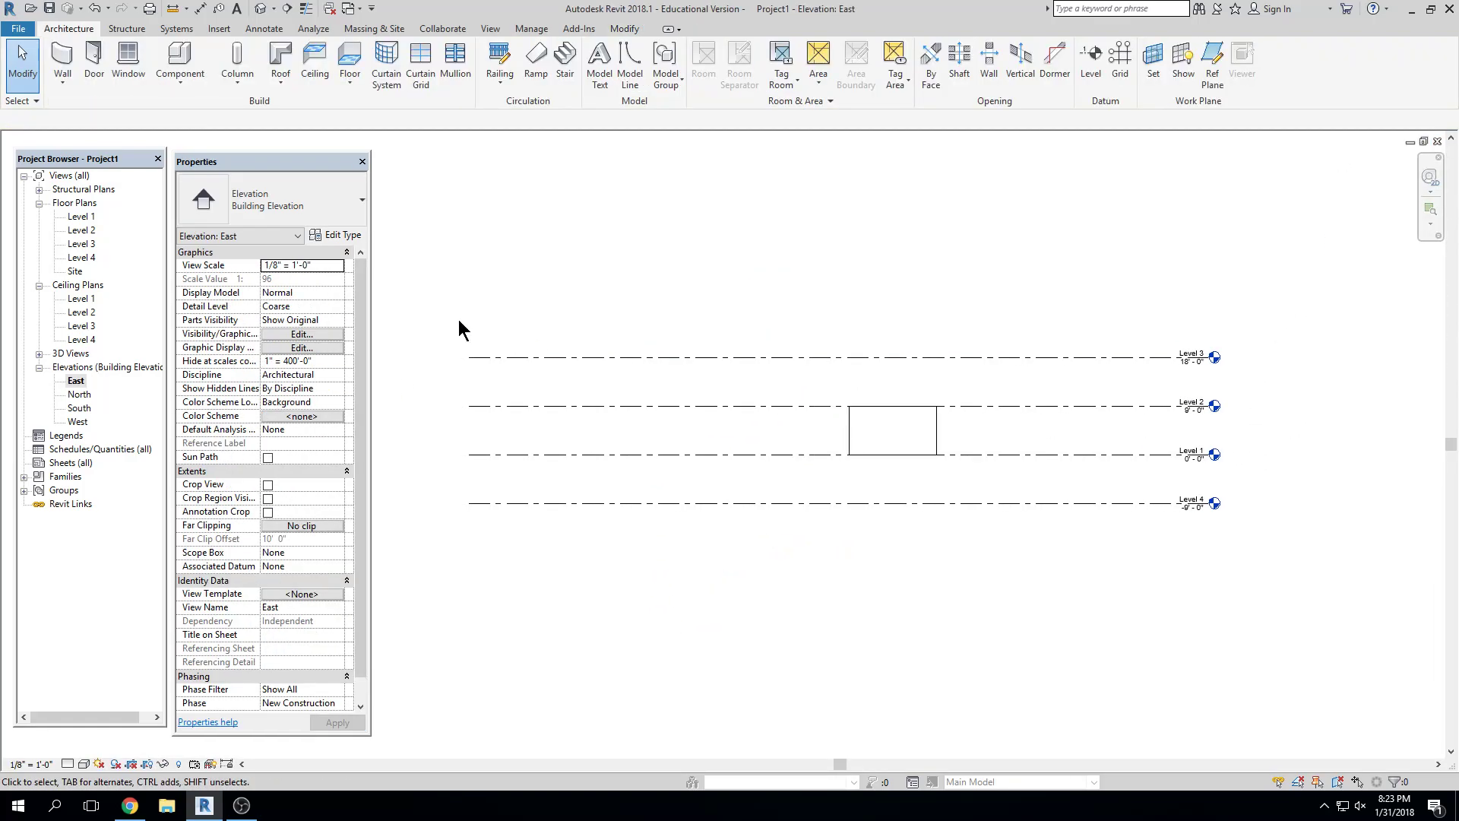
key("w")
key("t")
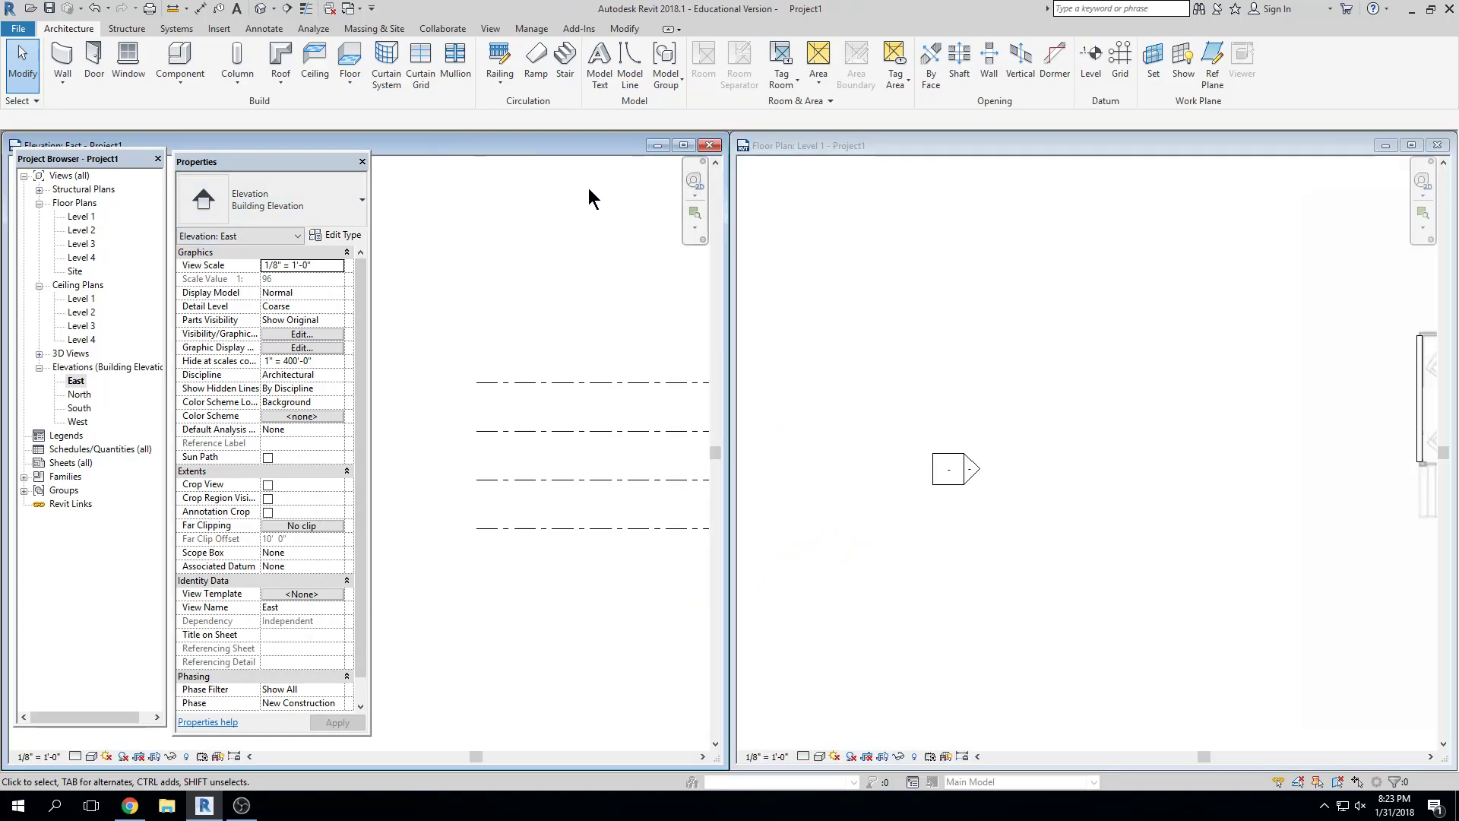
middle_click_drag(668, 459, 397, 480)
scroll(531, 433, "up", 2)
Open the North elevation and tile it beside the Level 1 floor plan
double_click(81, 394)
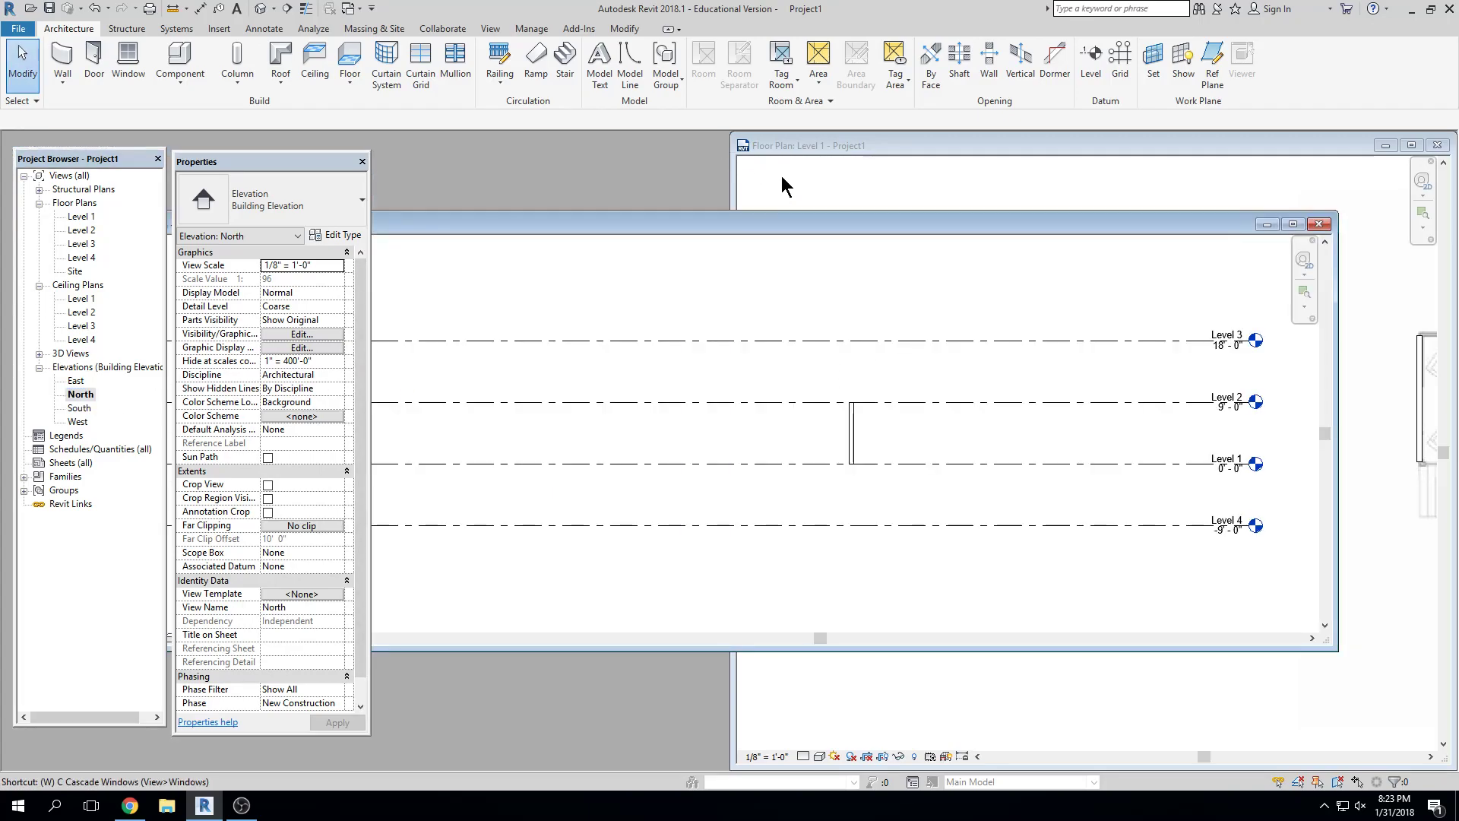
key("w")
key("t")
scroll(529, 482, "up", 4)
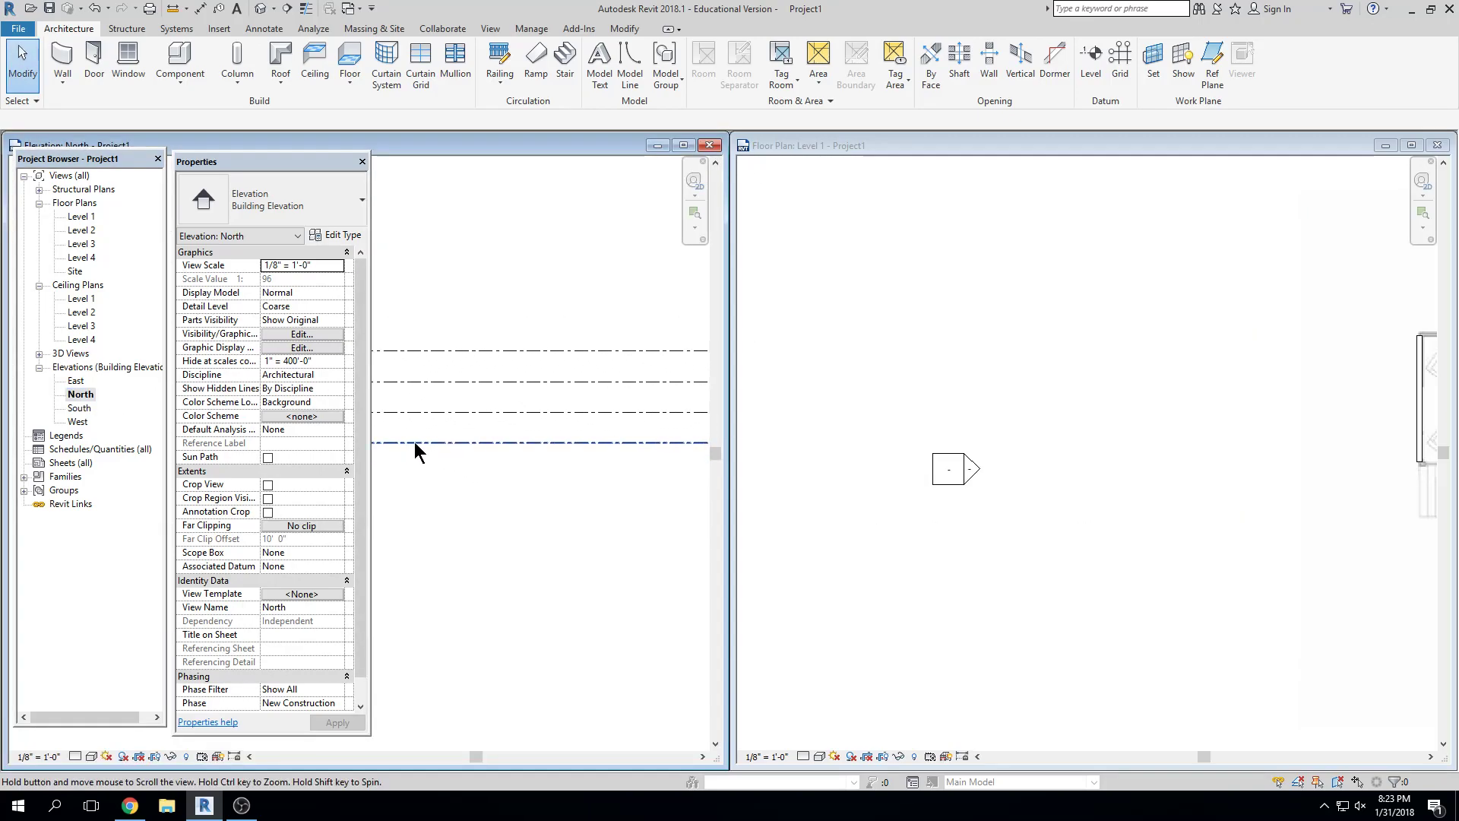
scroll(505, 448, "down", 2)
In the Level 1 plan, draw a wall similar to the existing one from the living room's upper corner to the master bedroom's upper outer corner
left_click(973, 408)
scroll(1013, 408, "down", 3)
middle_click_drag(1199, 452, 894, 456)
scroll(1018, 425, "up", 2)
middle_click_drag(1019, 465, 932, 481)
left_click(904, 419)
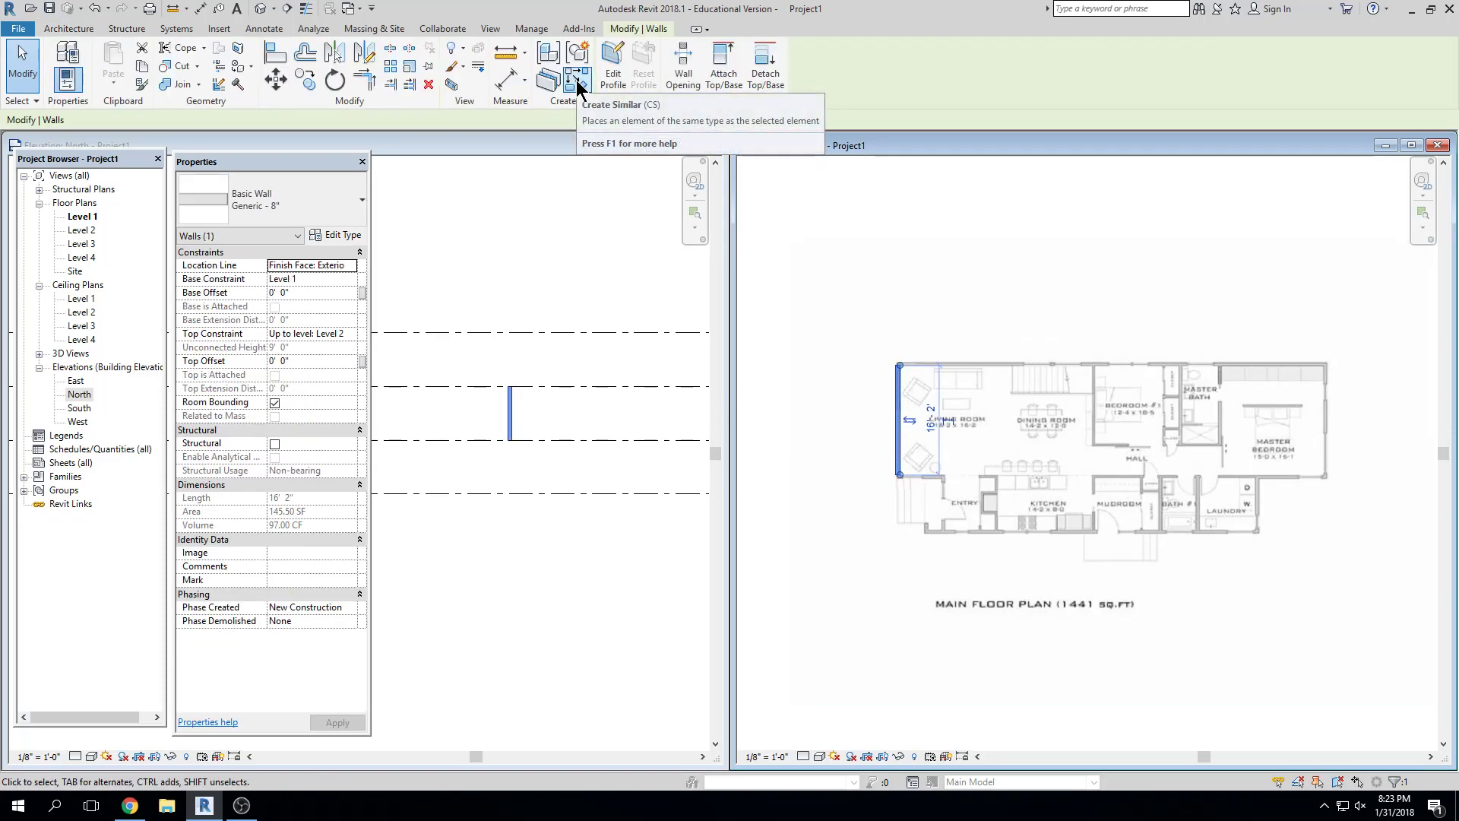
key("Escape")
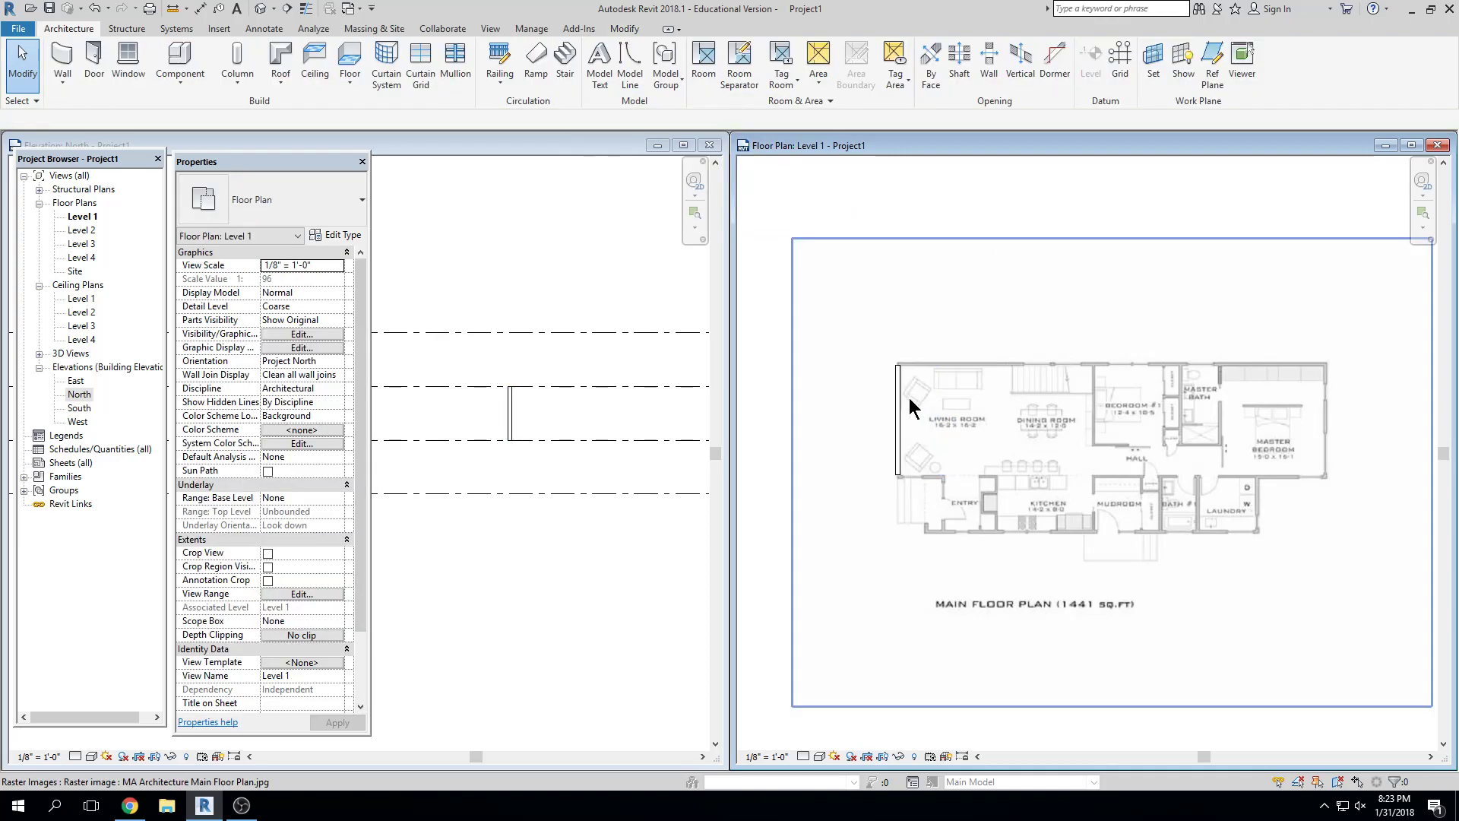
left_click(901, 407)
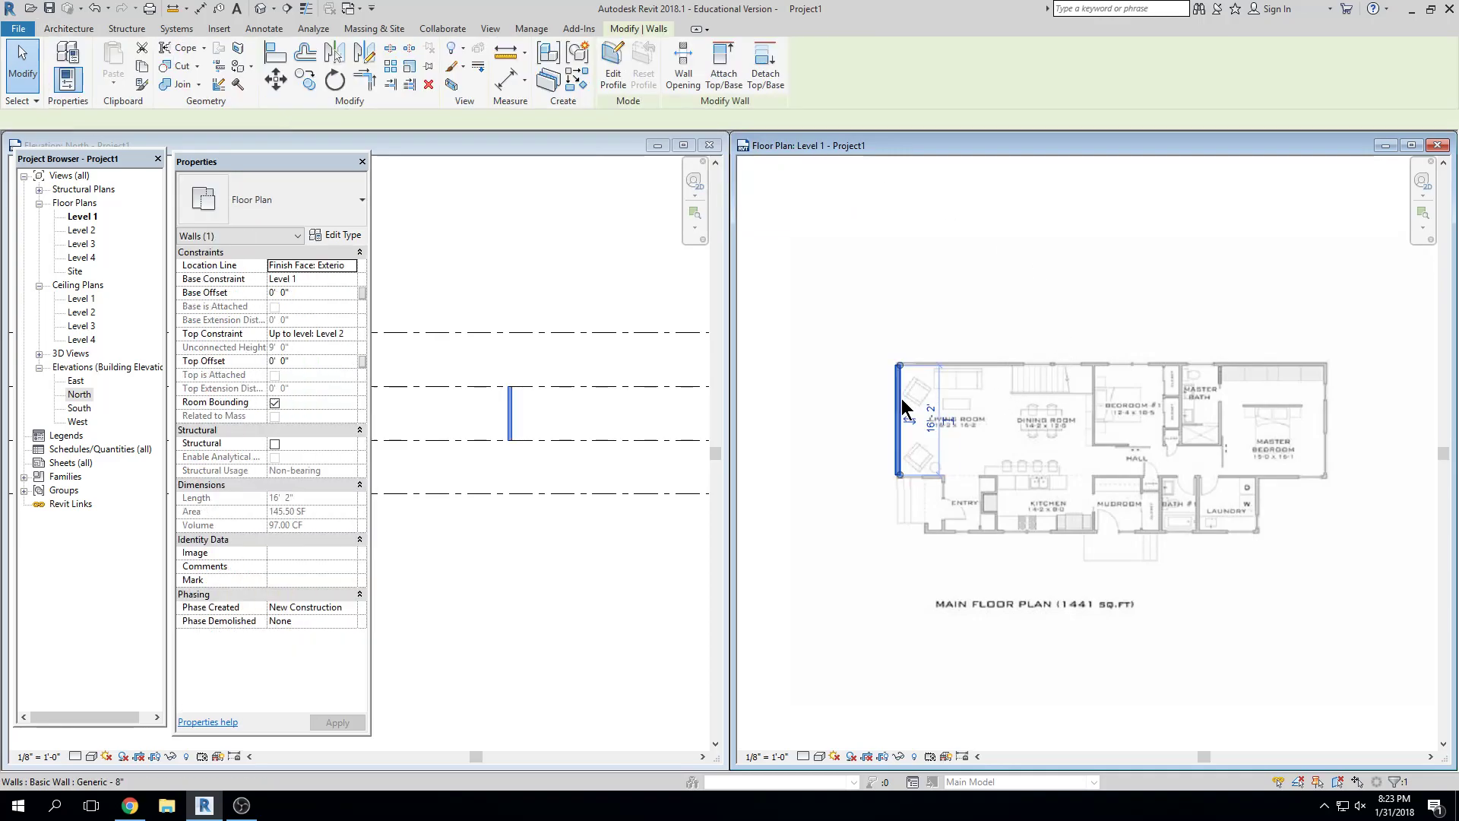
left_click(569, 78)
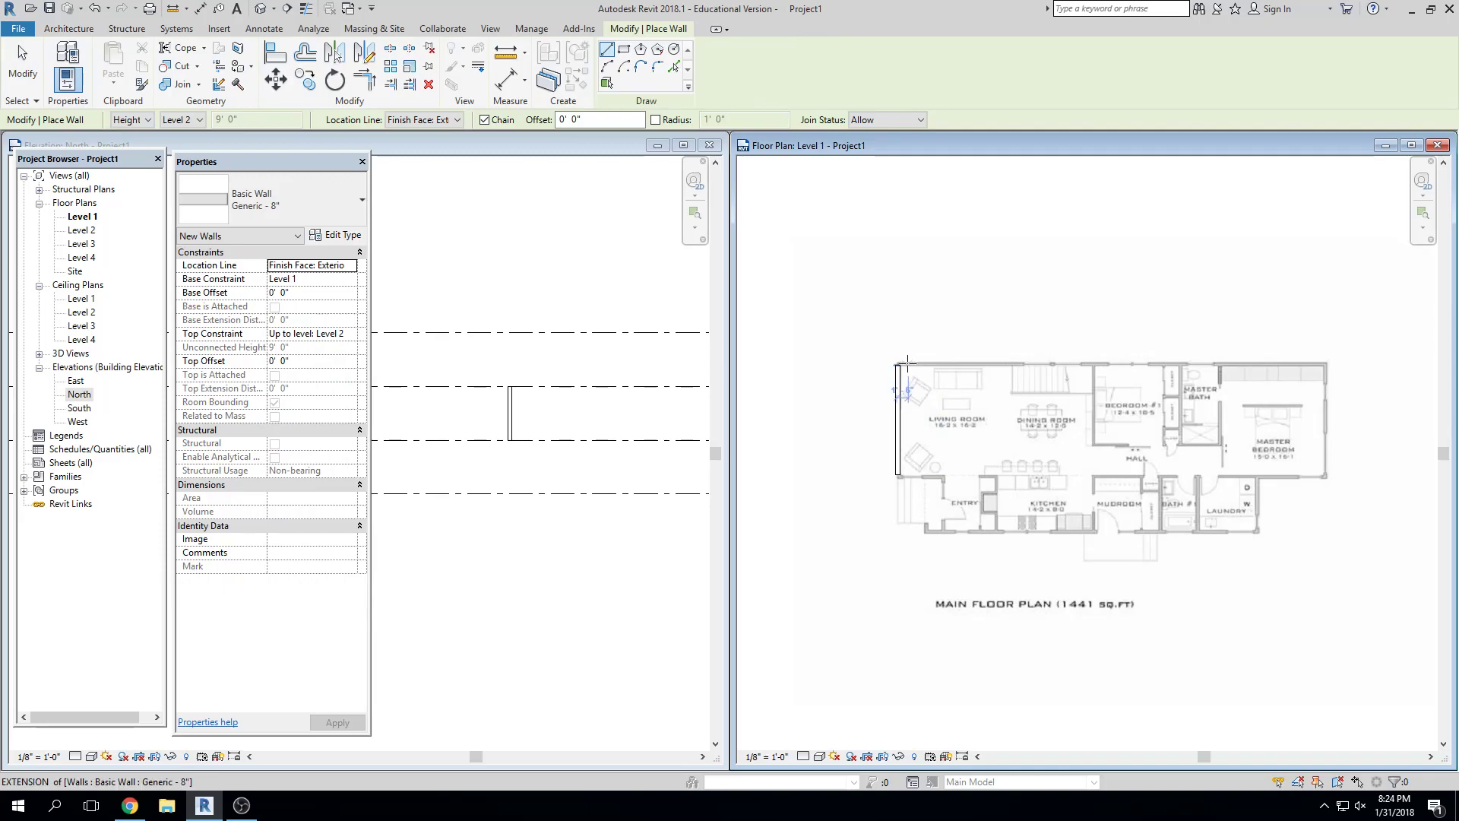
scroll(907, 363, "up", 4)
left_click(883, 367)
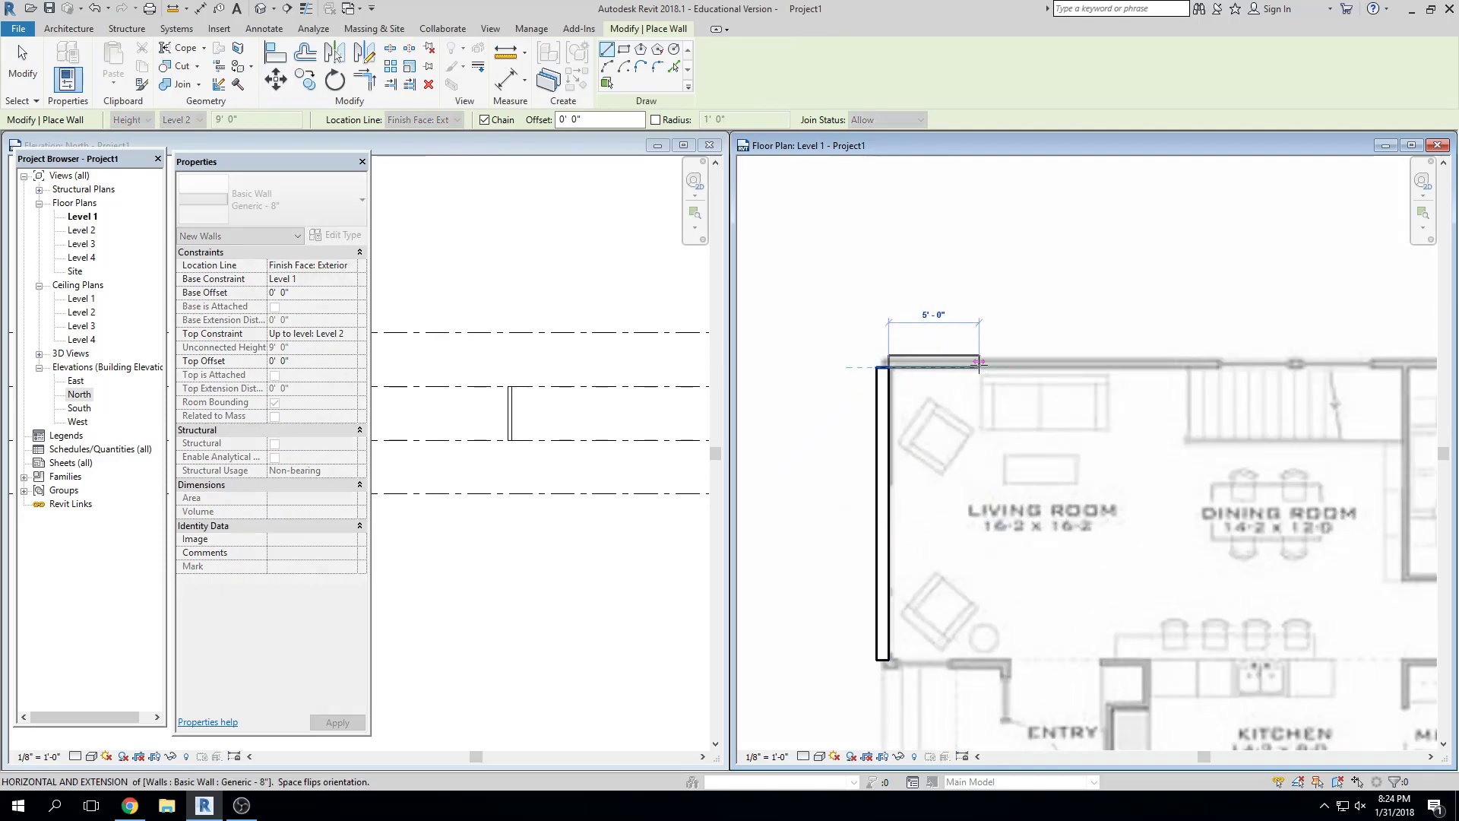
middle_click_drag(1187, 361, 1038, 349)
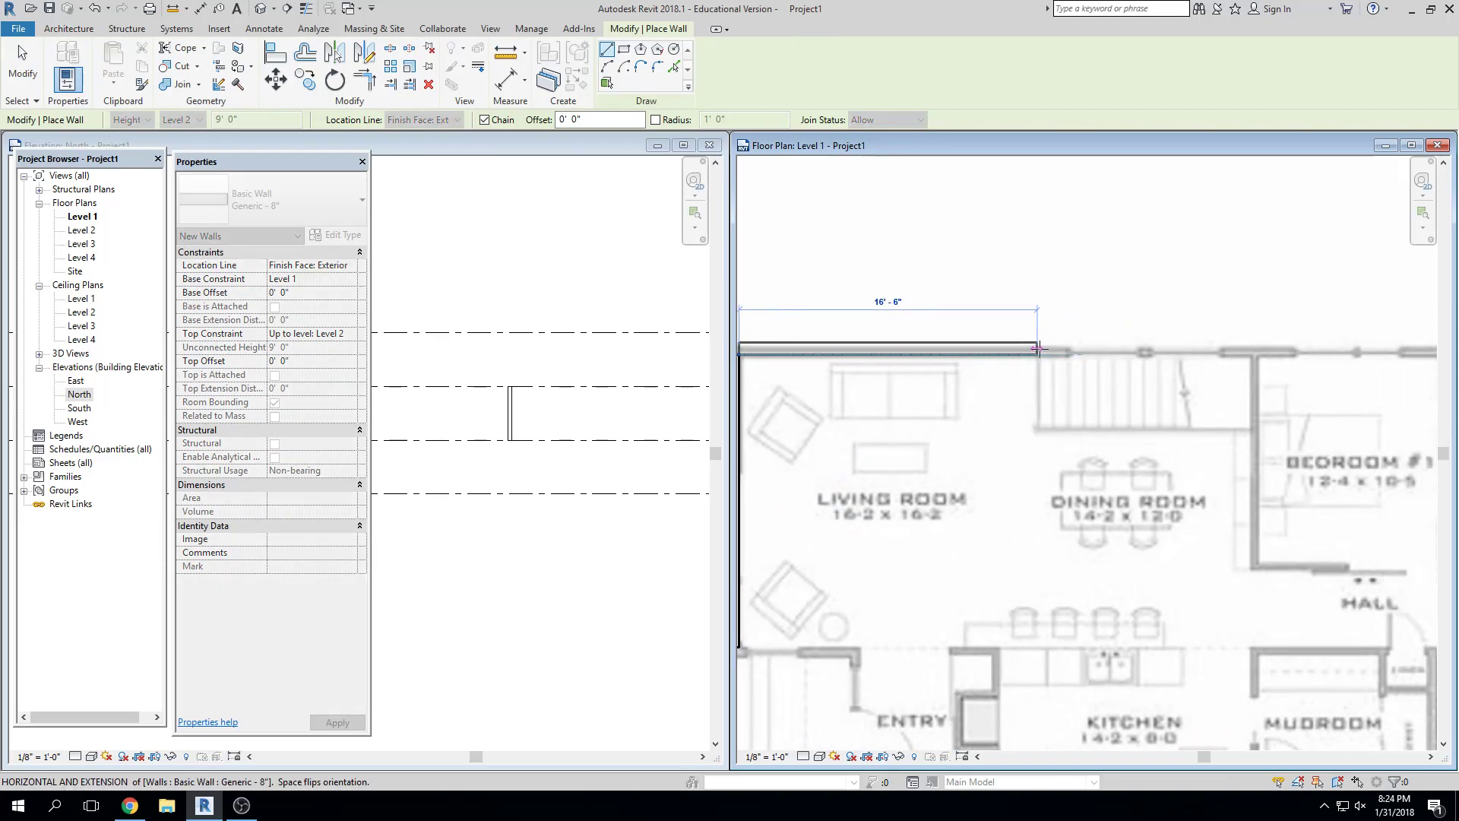
scroll(1038, 348, "down", 2)
middle_click_drag(1175, 349, 1035, 347)
middle_click_drag(1294, 346, 1082, 339)
scroll(1239, 343, "up", 4)
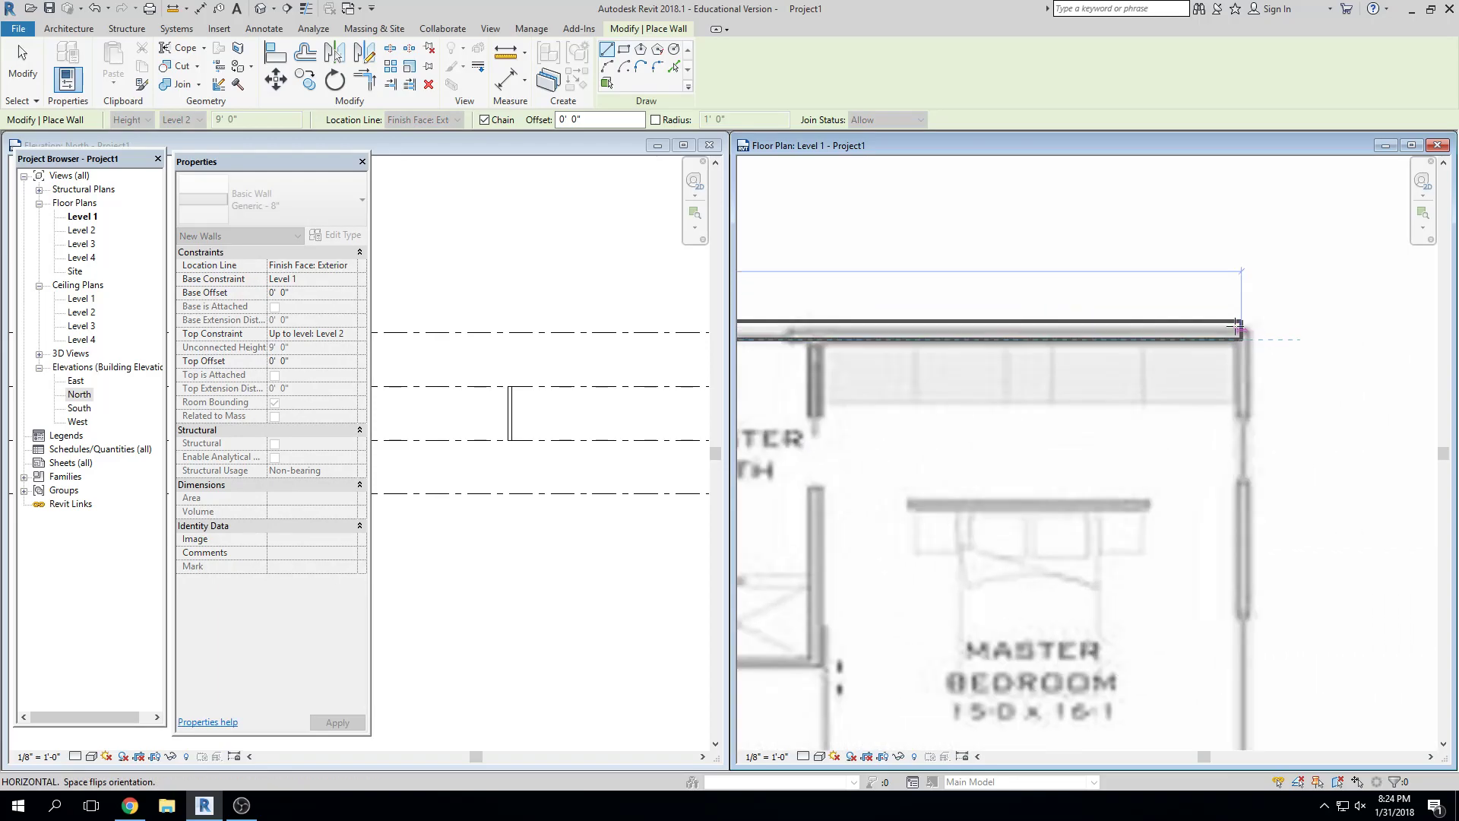
left_click(1237, 334)
Continue the wall chain about 16' 7" down the master bedroom's outer side and back along its lower side to the laundry
scroll(1238, 335, "down", 1)
middle_click_drag(1239, 684, 1237, 554)
scroll(1239, 586, "up", 1)
left_click(1239, 589)
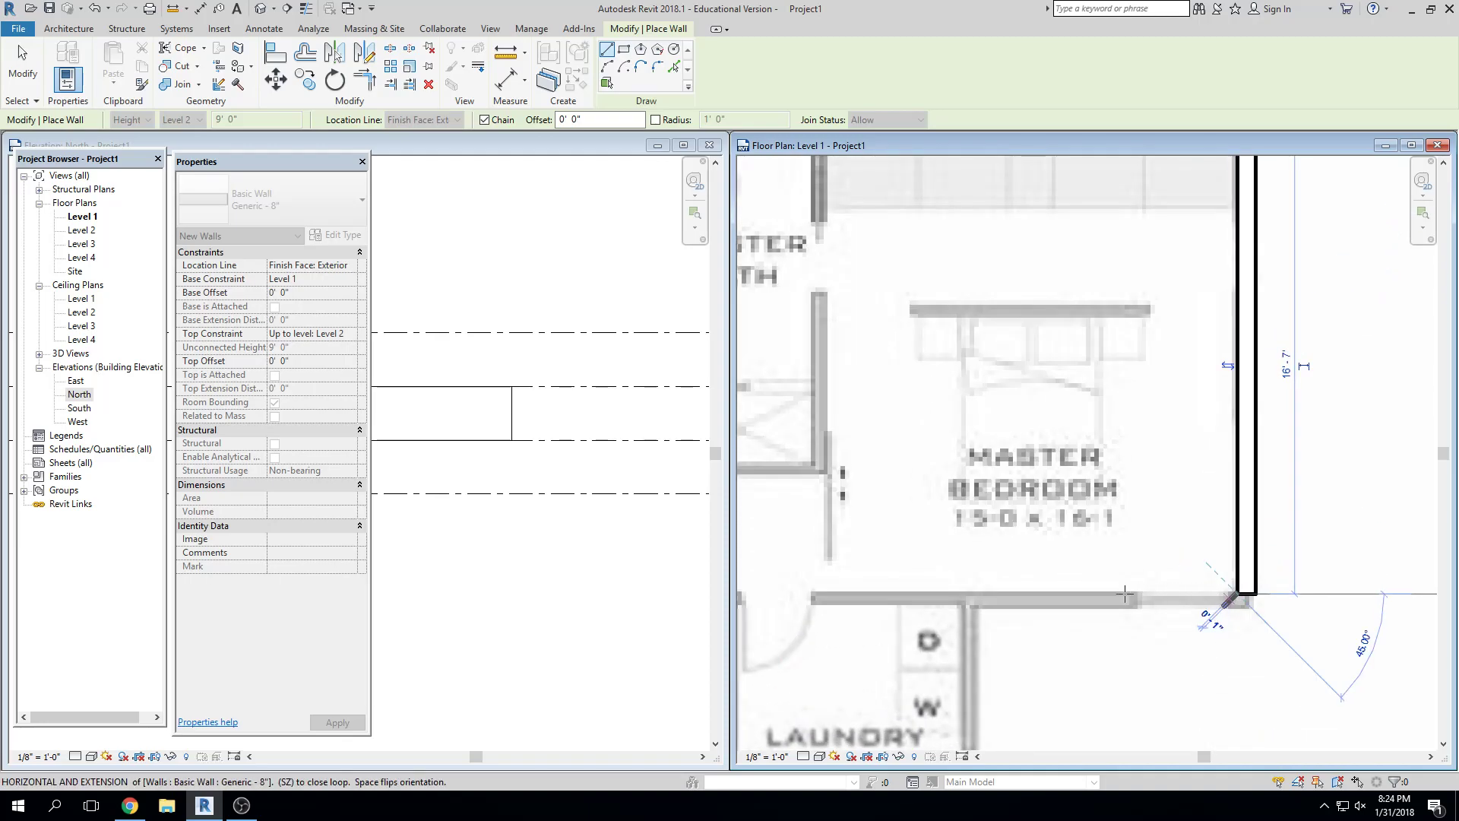
left_click(963, 590)
Continue the wall chain down the laundry room's outer side to its lower corner
scroll(965, 607, "down", 1)
middle_click_drag(968, 707, 972, 578)
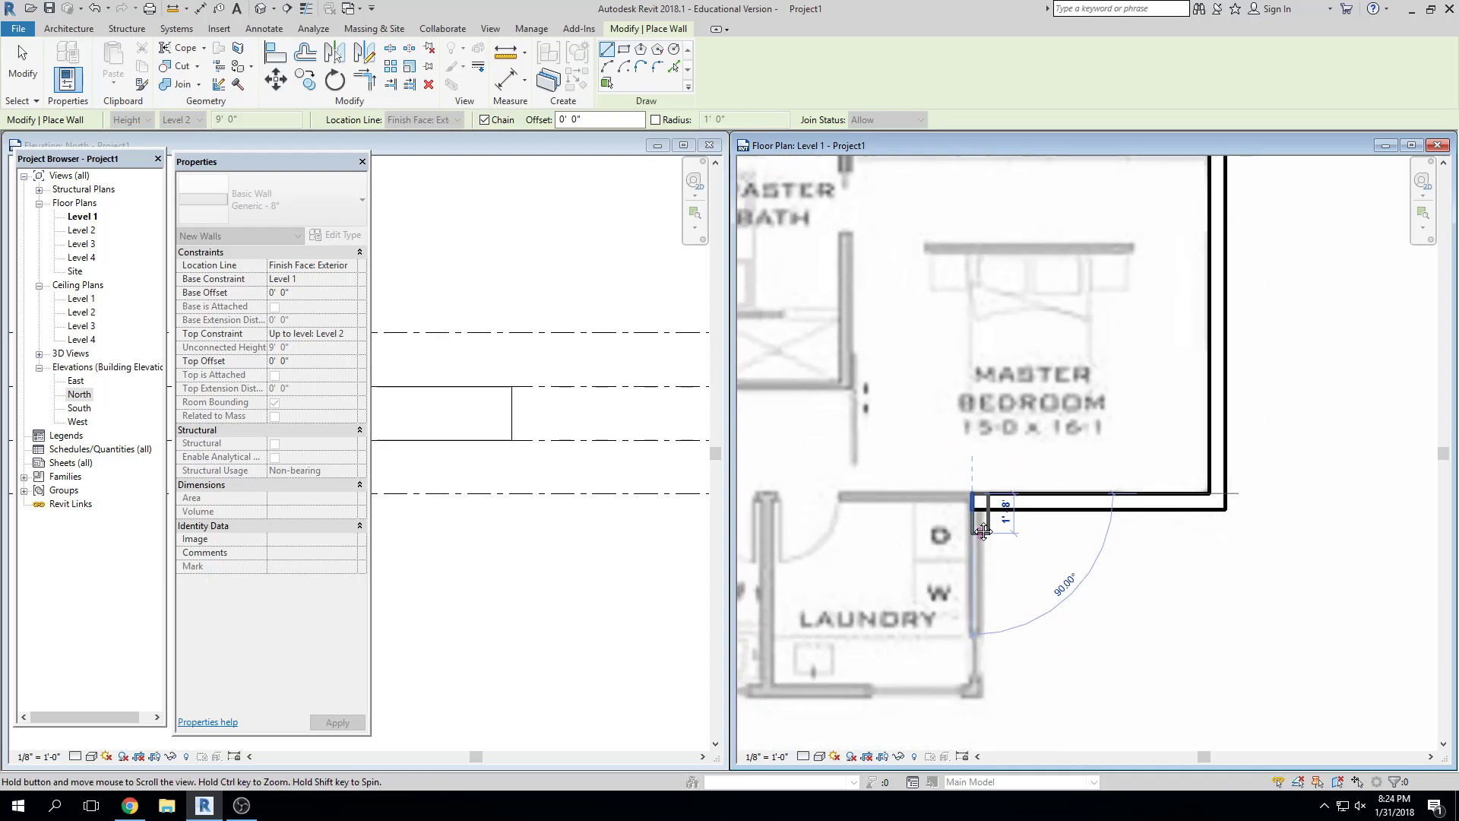
scroll(978, 677, "up", 5)
left_click(977, 678)
Continue the wall chain about 49' 5" along the plan's lower edge, from the laundry corner to the entry porch's outer corner
scroll(965, 676, "down", 4)
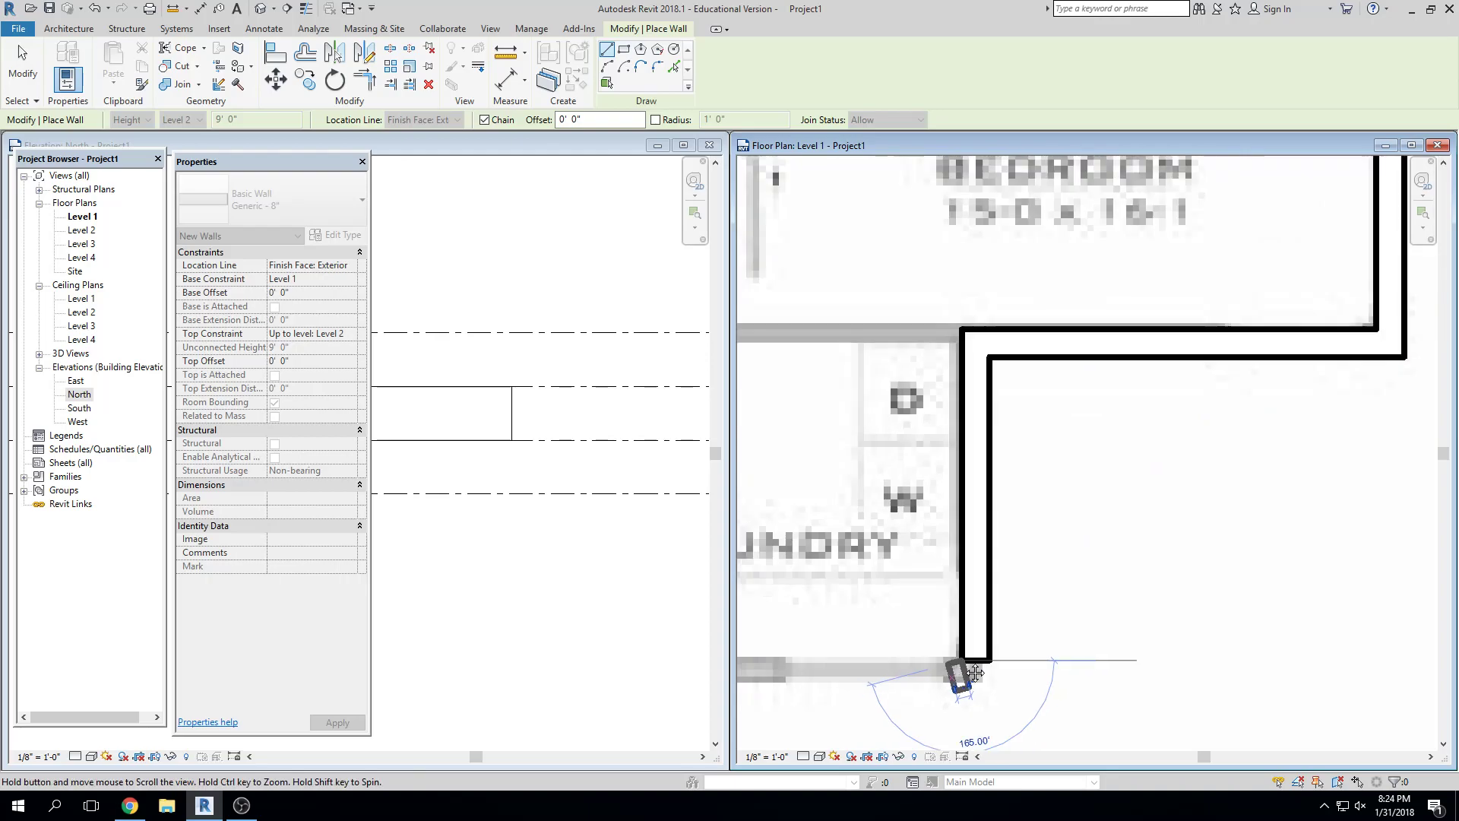
scroll(964, 676, "down", 5)
middle_click_drag(835, 608, 1010, 600)
scroll(948, 599, "up", 3)
scroll(948, 599, "up", 3)
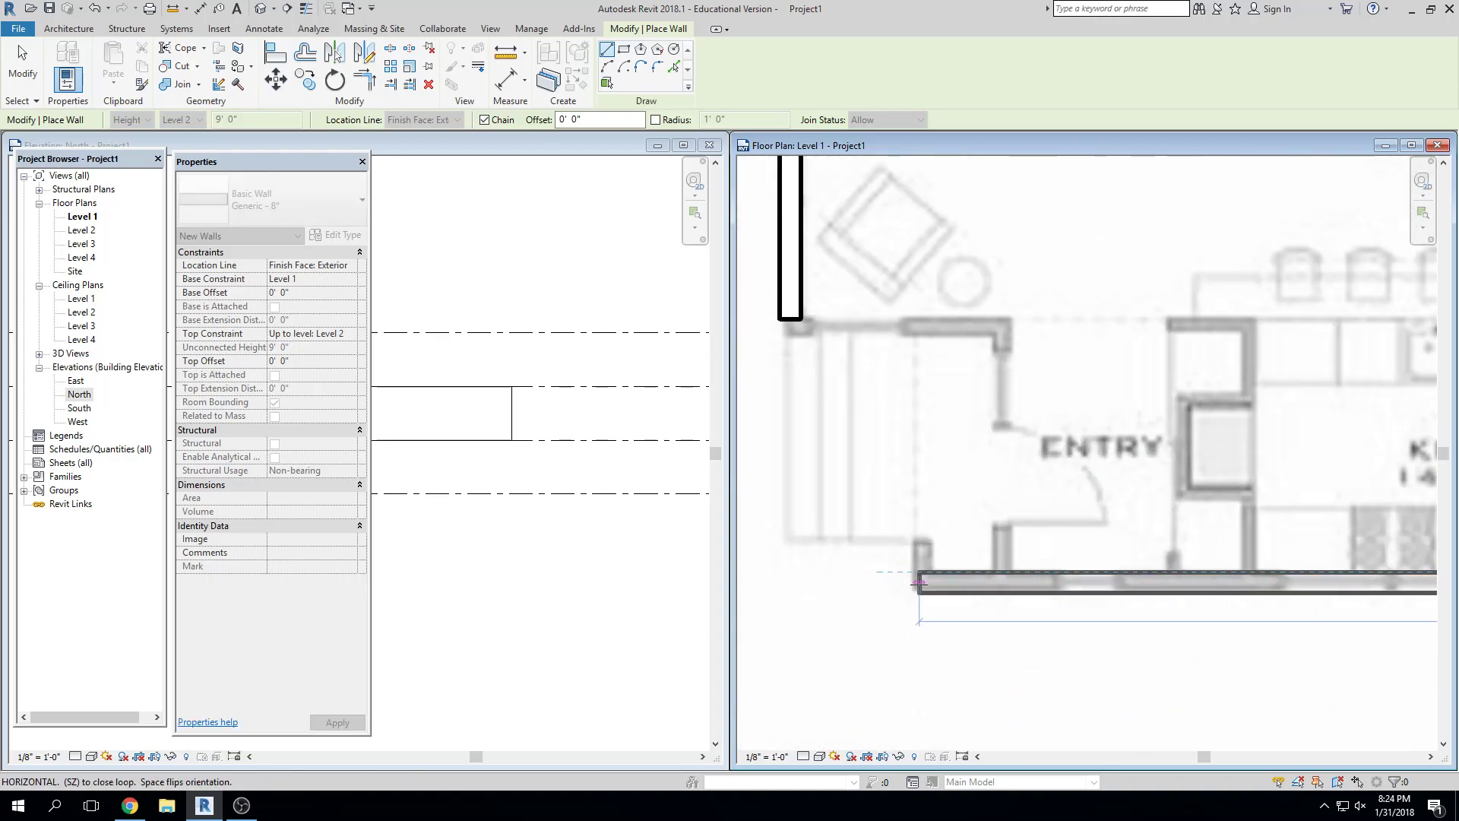
left_click(917, 578)
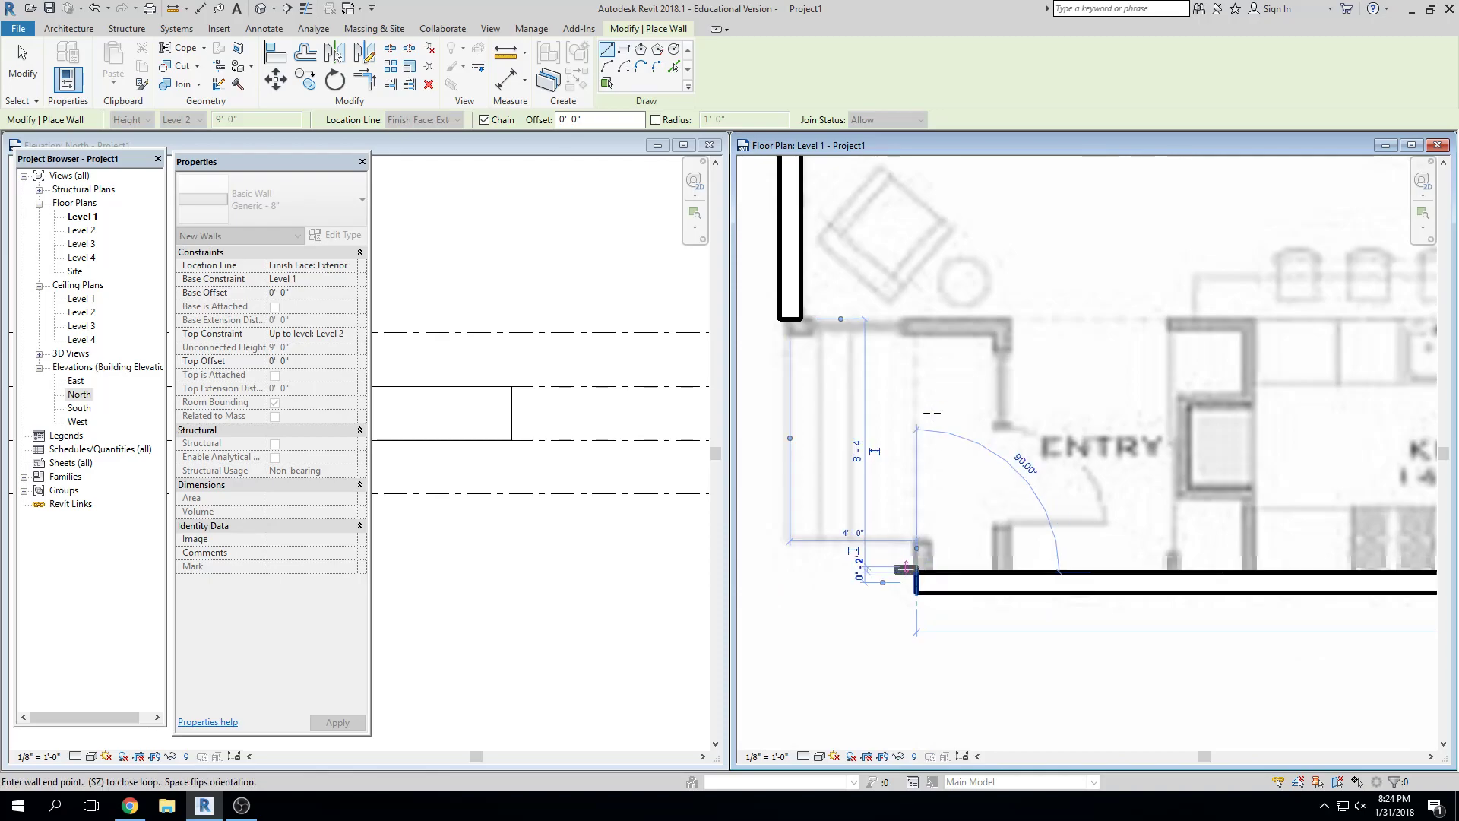
Draw the porch side wall 8' 0" up and close the exterior loop at the living room wall's lower end
left_click(916, 320)
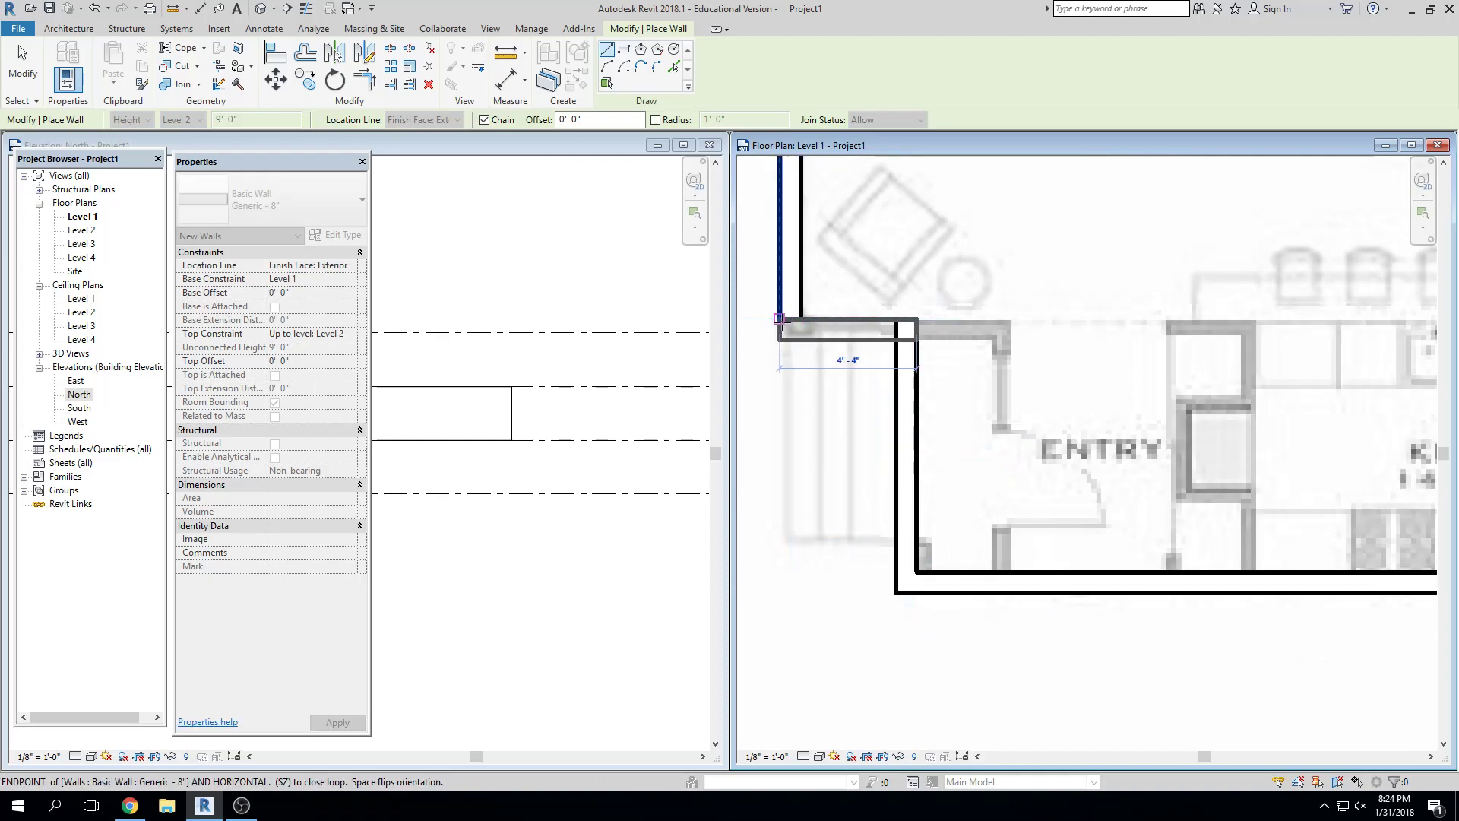
left_click(790, 320)
key("Escape")
key("Escape")
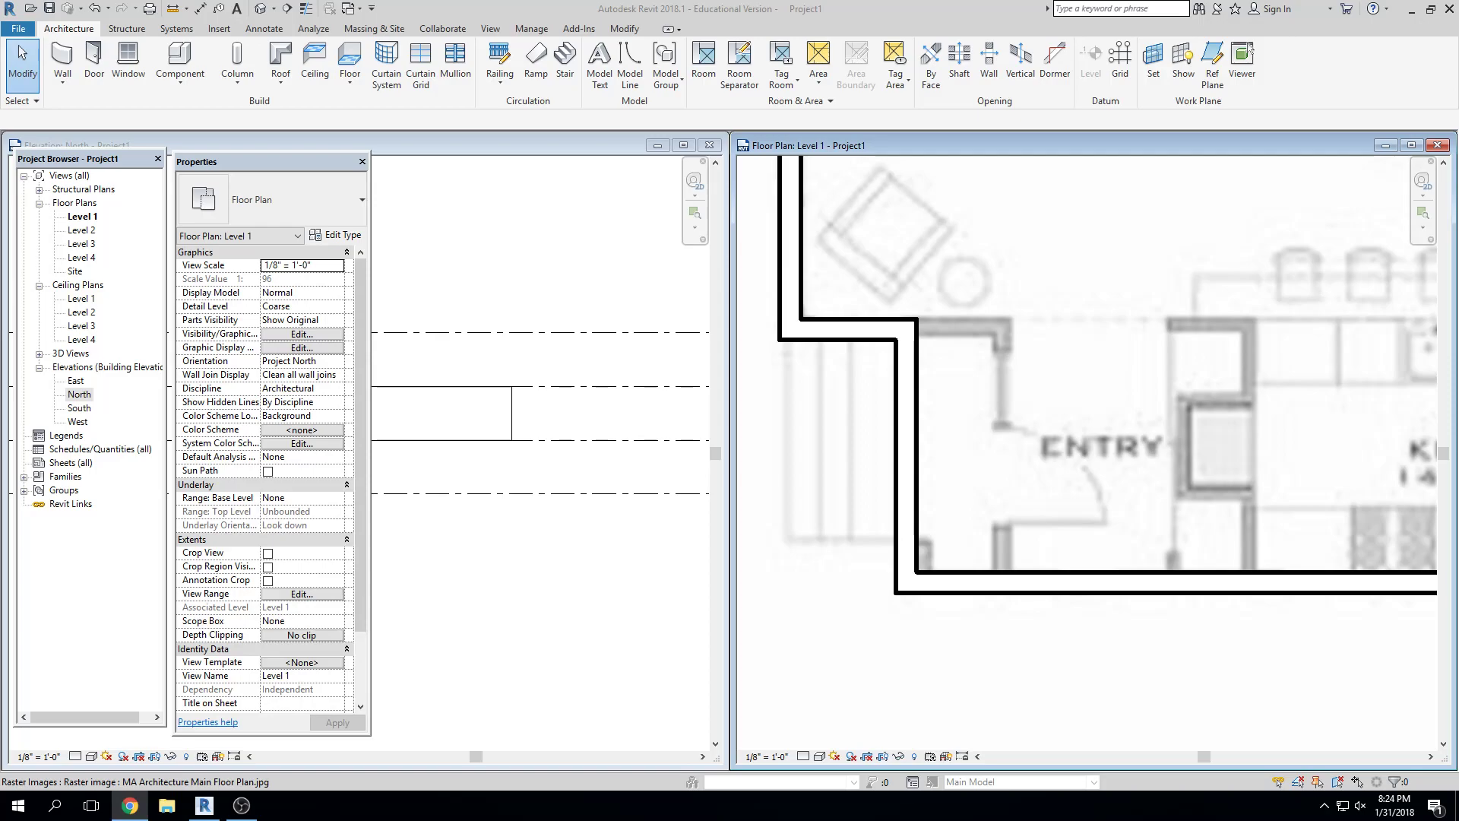
Switch to Chrome, open the SLCC Canvas login page and sign in with the account username and password
key("alt+Tab")
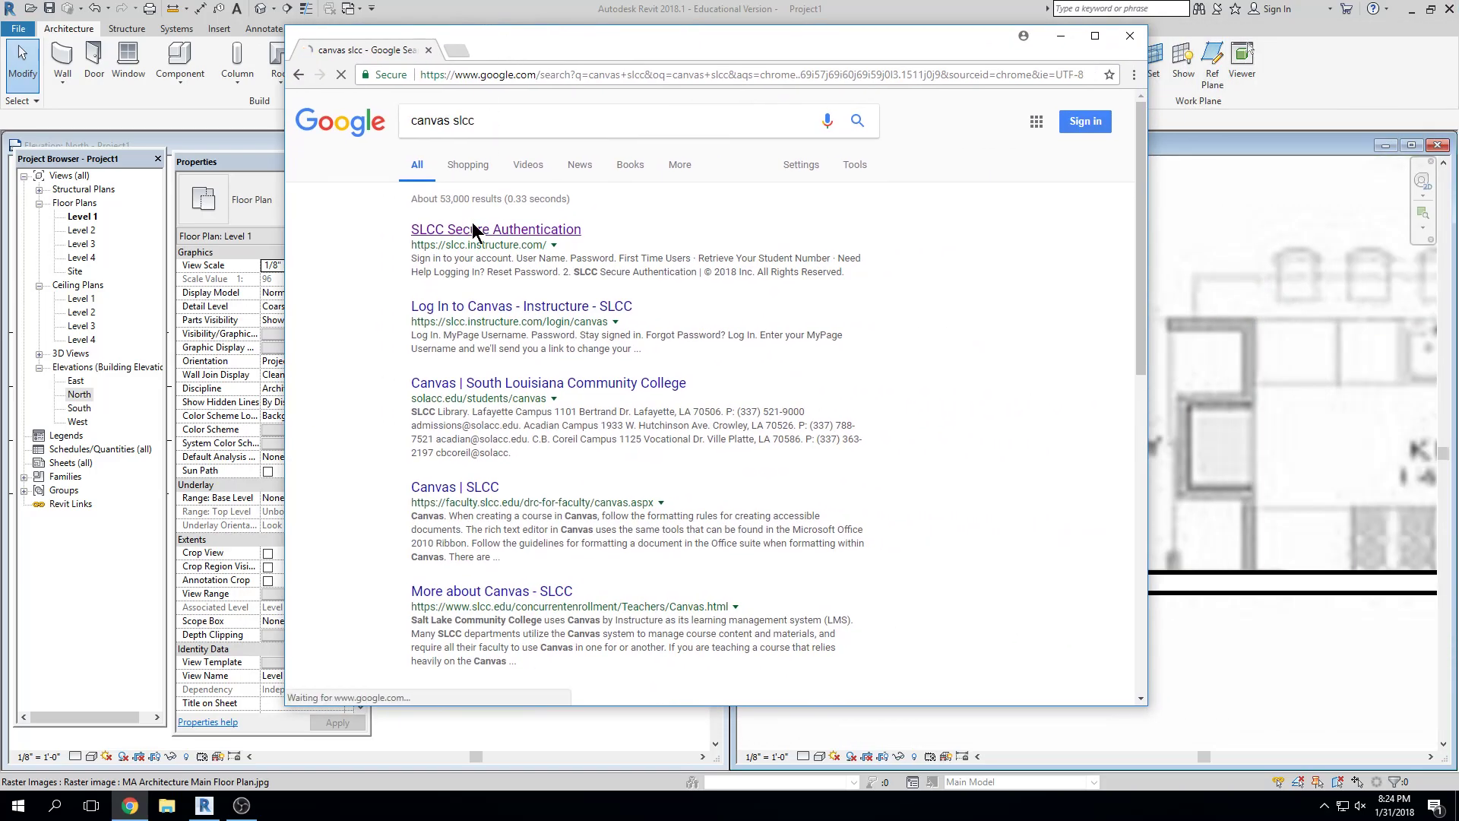
left_click(472, 222)
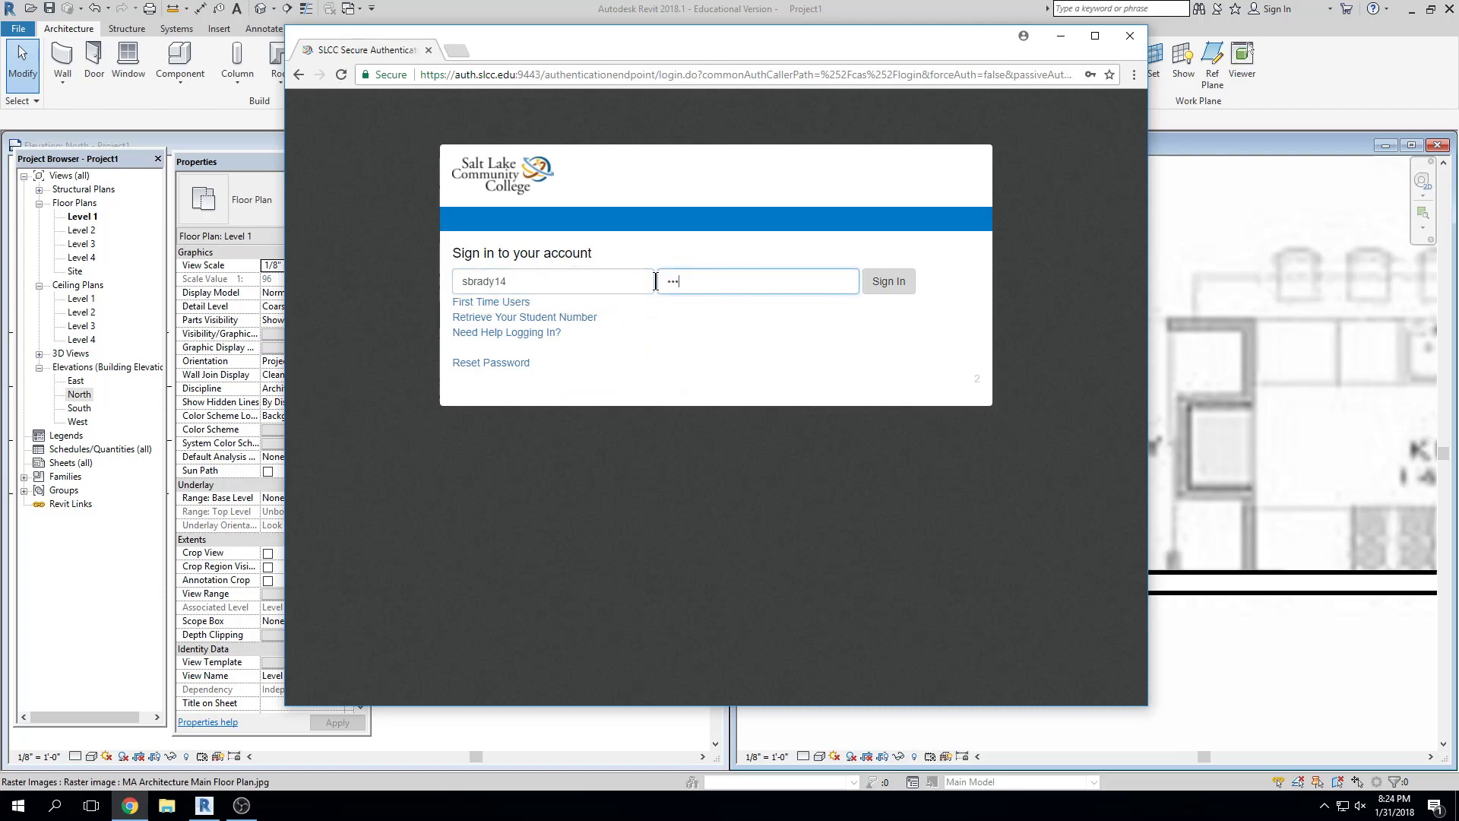
key("Return")
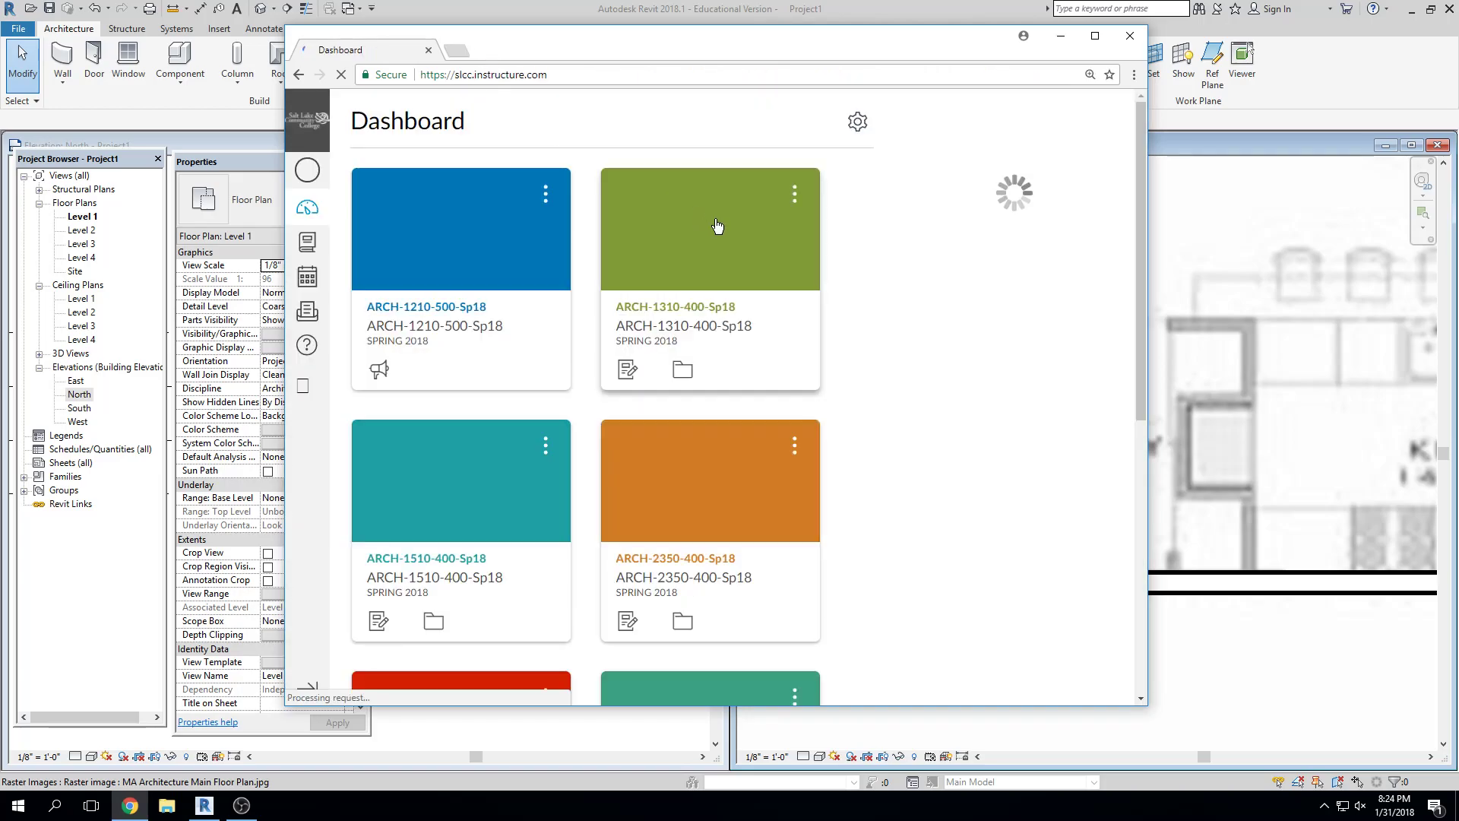
Open the MA Residence: INFORMATION ASSIGNMENT page in the ARCH-2350-400-Sp18 course's assignments
scroll(441, 323, "down", 2)
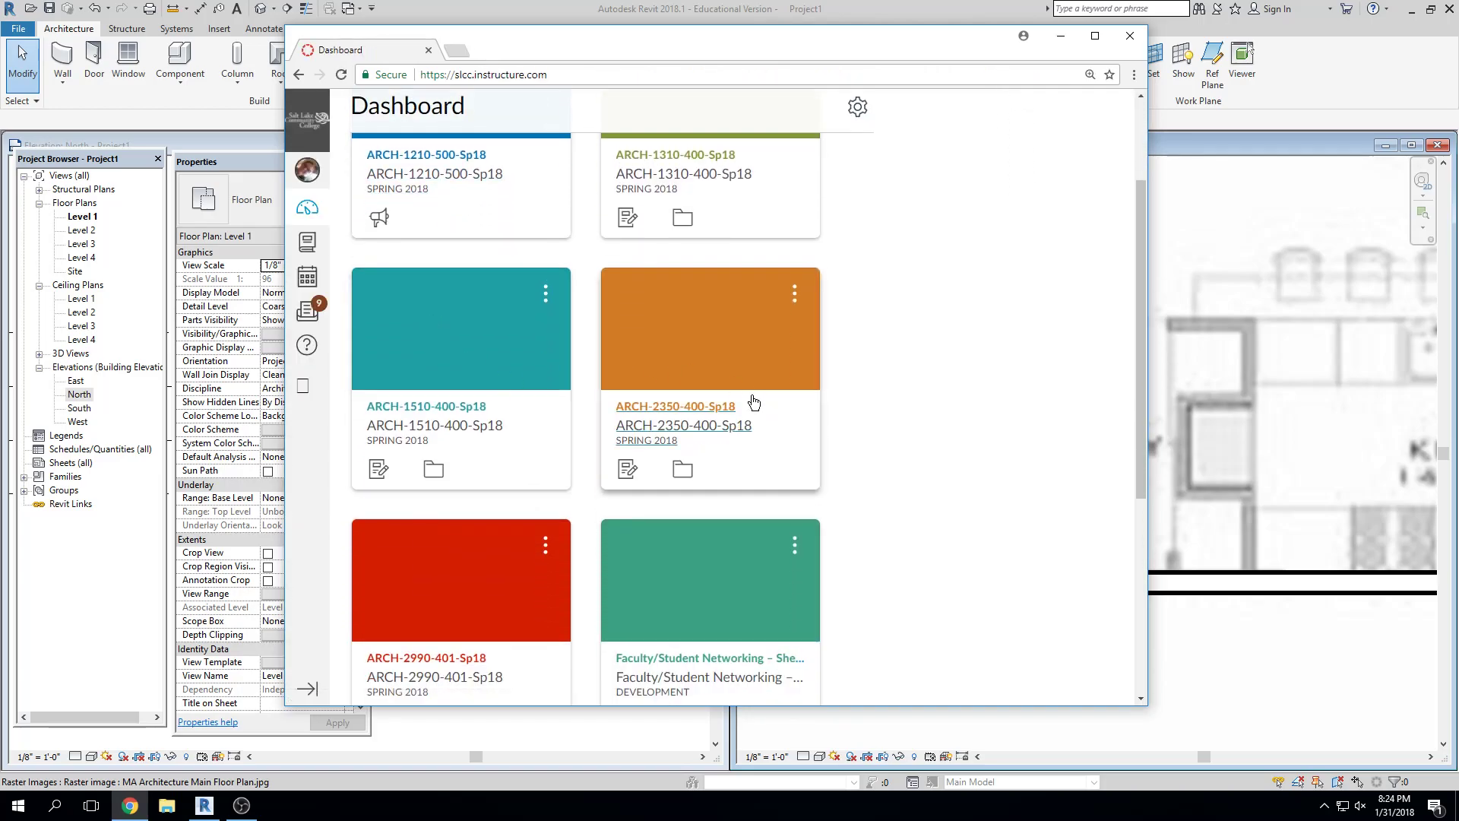
left_click(692, 414)
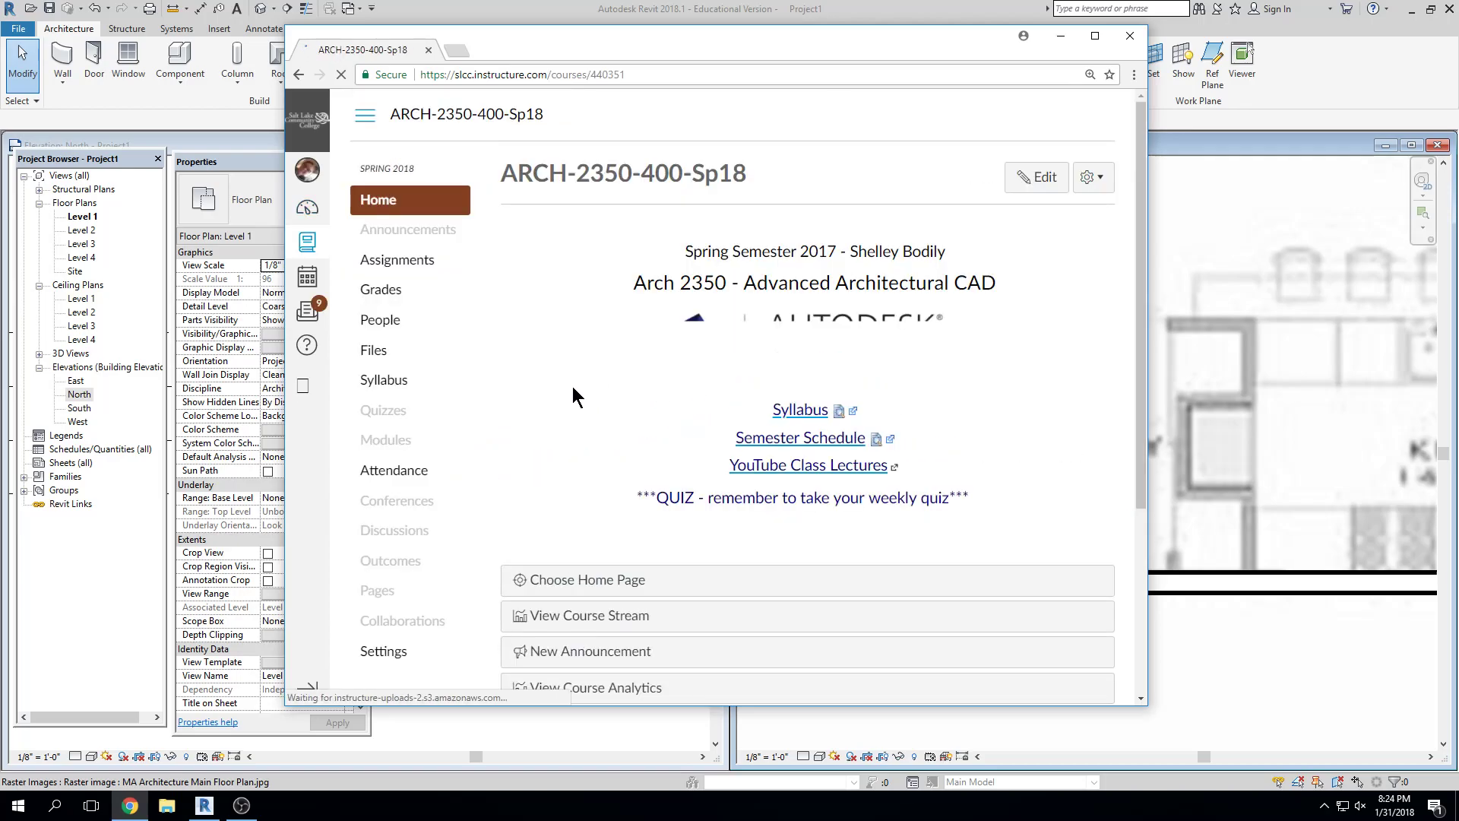
left_click(397, 259)
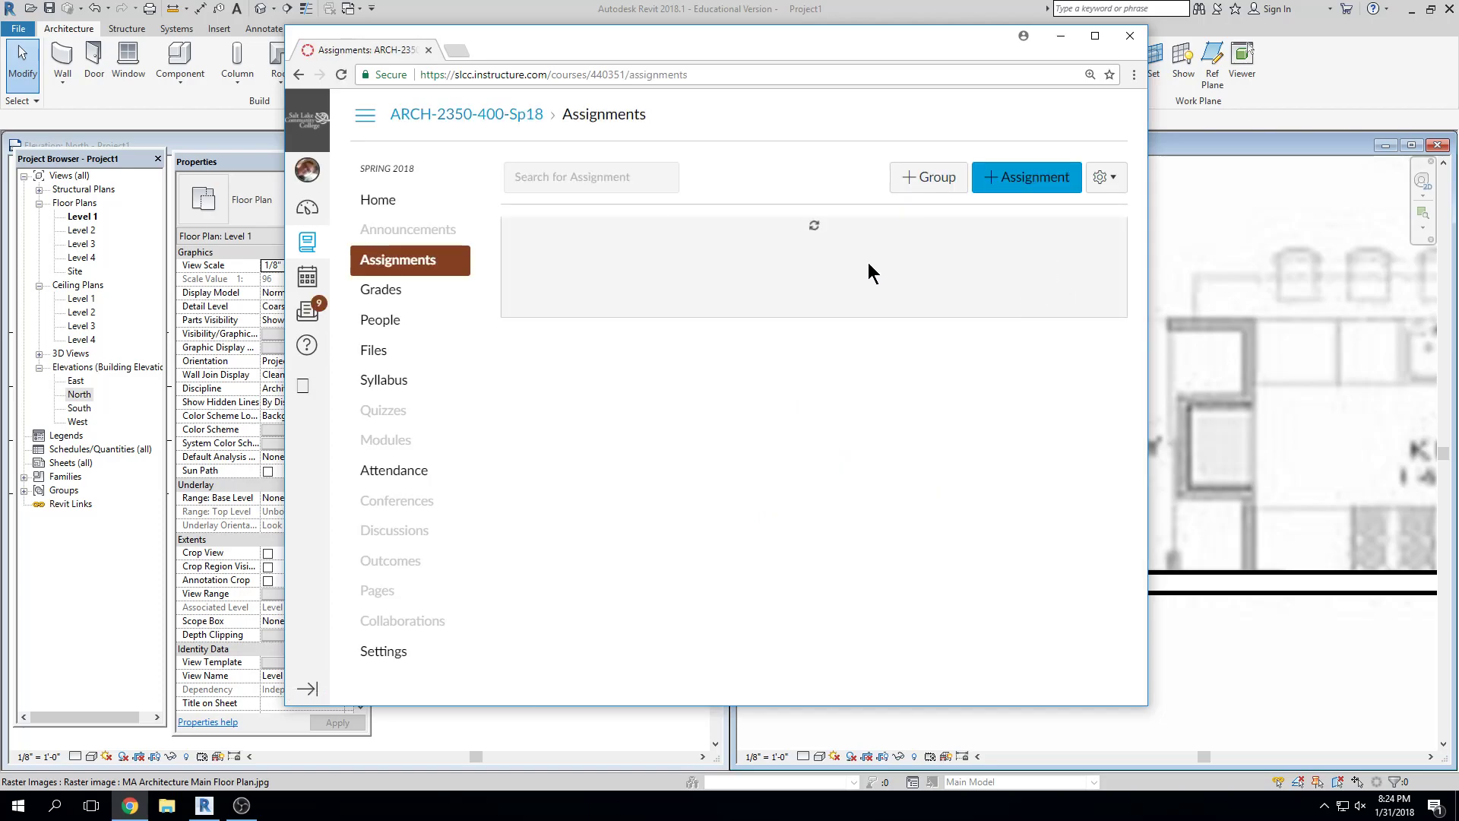
scroll(691, 375, "down", 1)
left_click(690, 394)
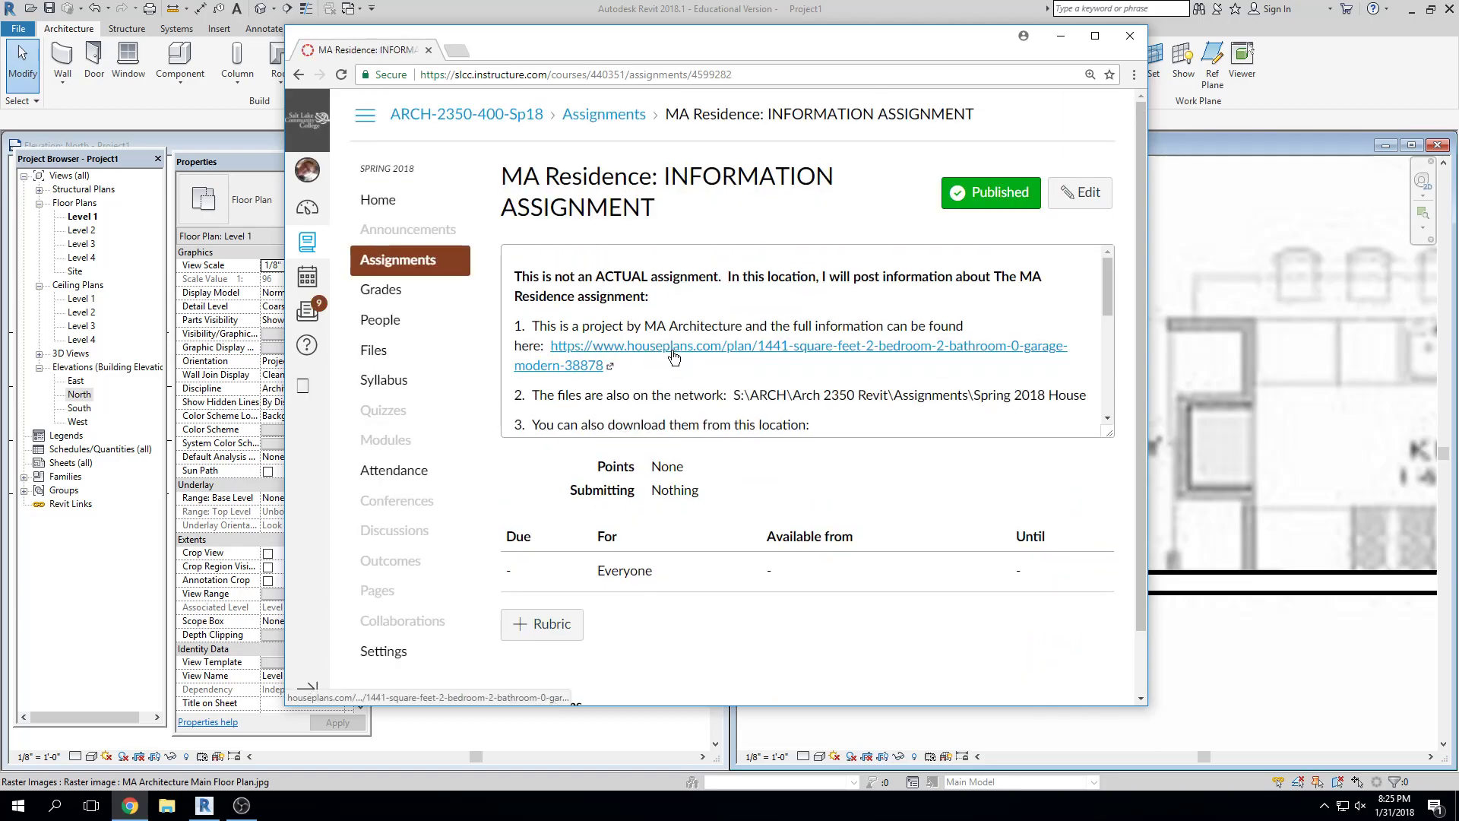
Look through the assignment's project information and file links, and open the linked houseplans.com plan page
scroll(673, 357, "down", 5)
scroll(882, 374, "up", 4)
scroll(880, 374, "up", 1)
scroll(658, 362, "down", 2)
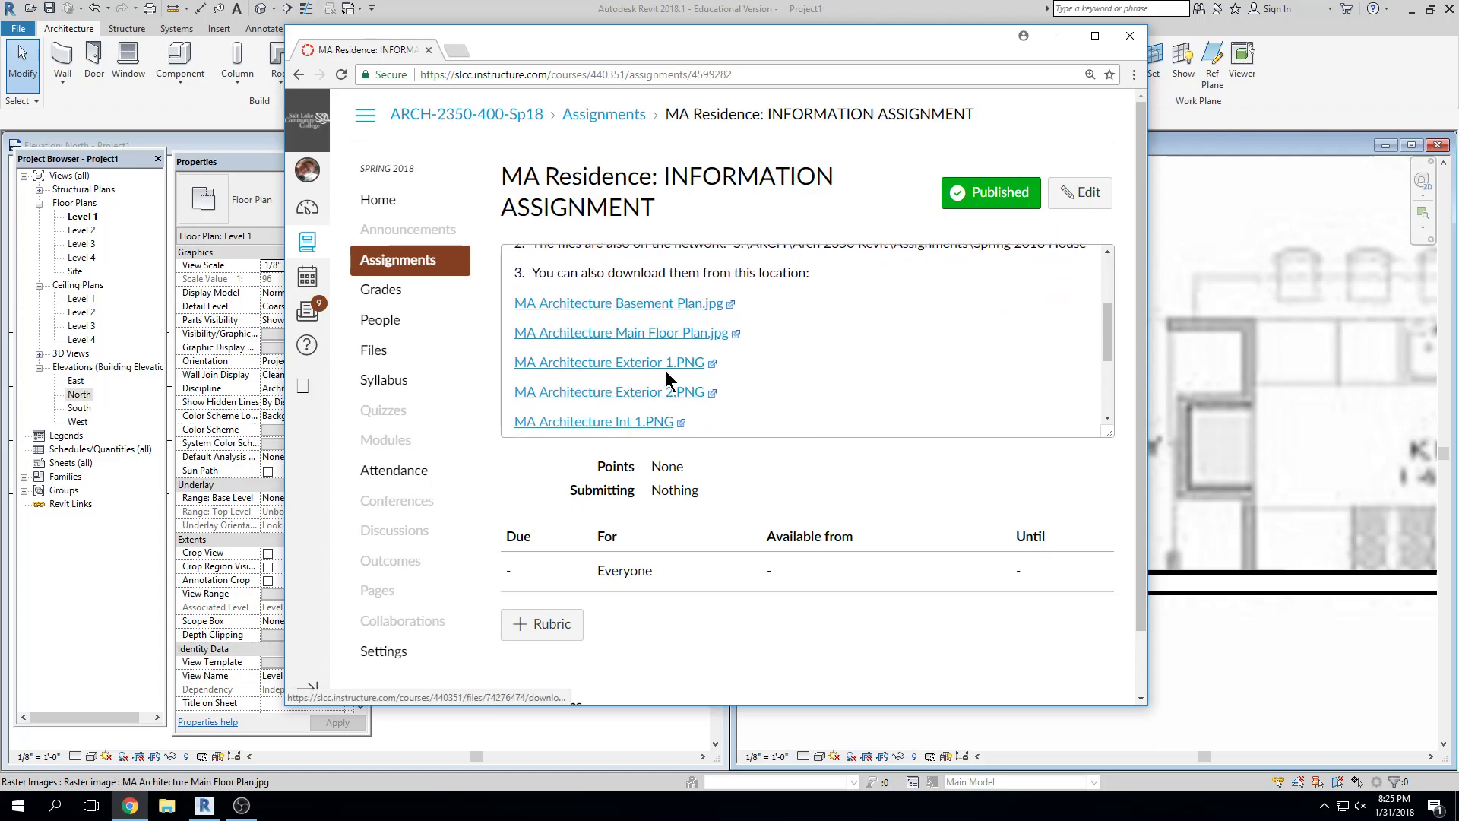
scroll(647, 332, "up", 2)
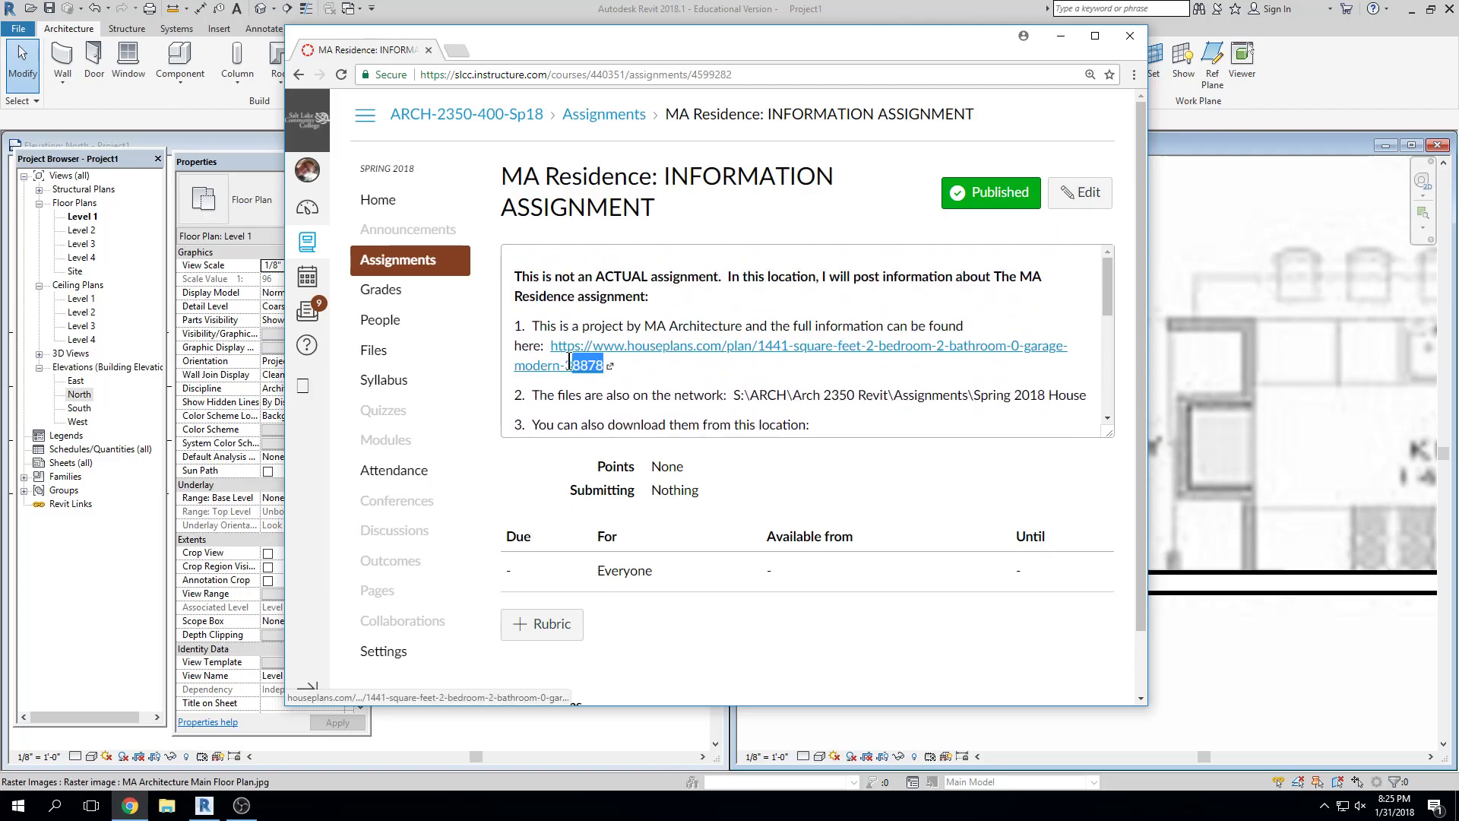
left_click(626, 350)
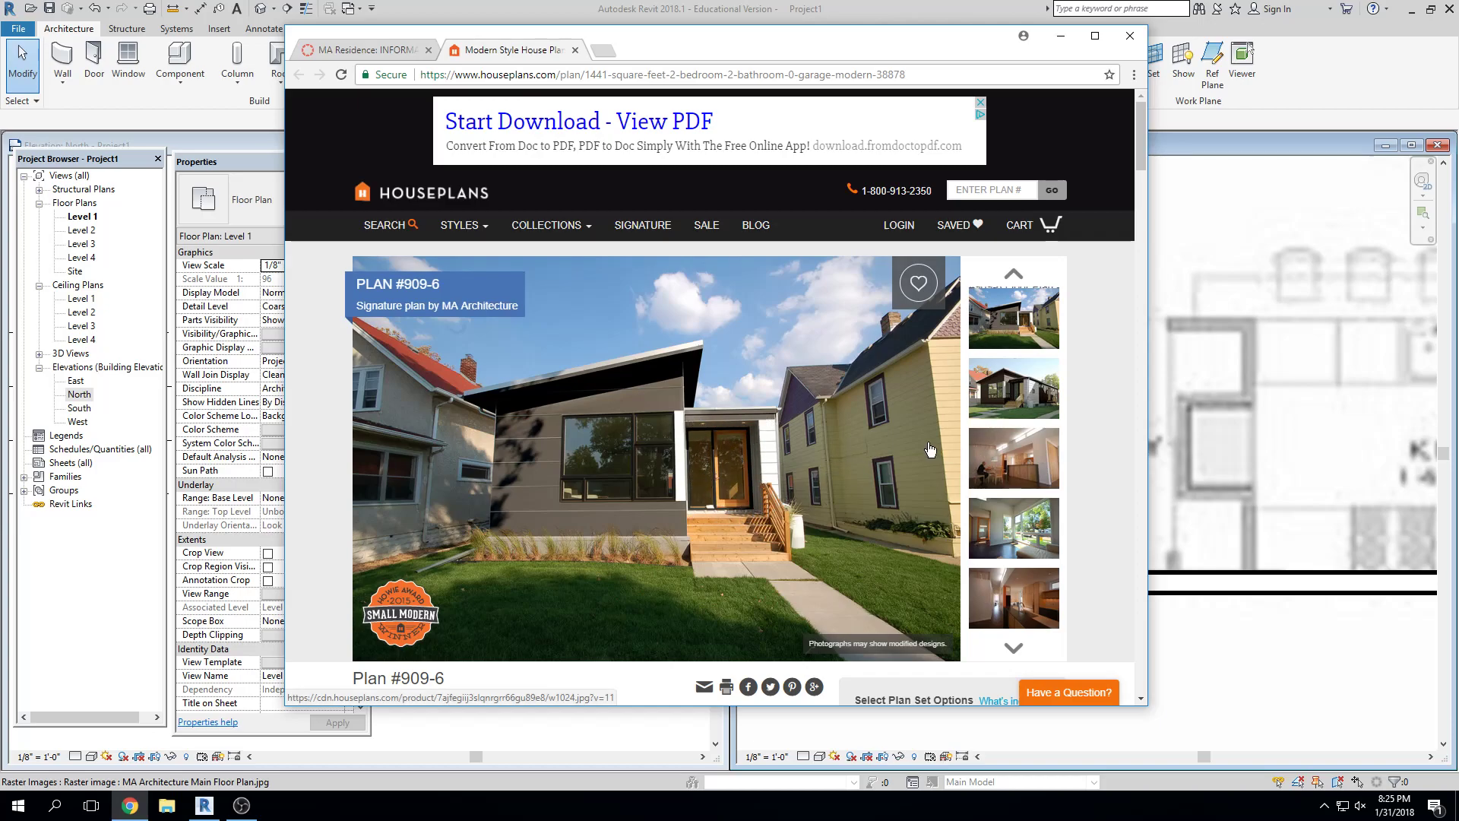
View the enlarged exterior photos of the house to examine the front entry, and return to Revit
left_click(612, 457)
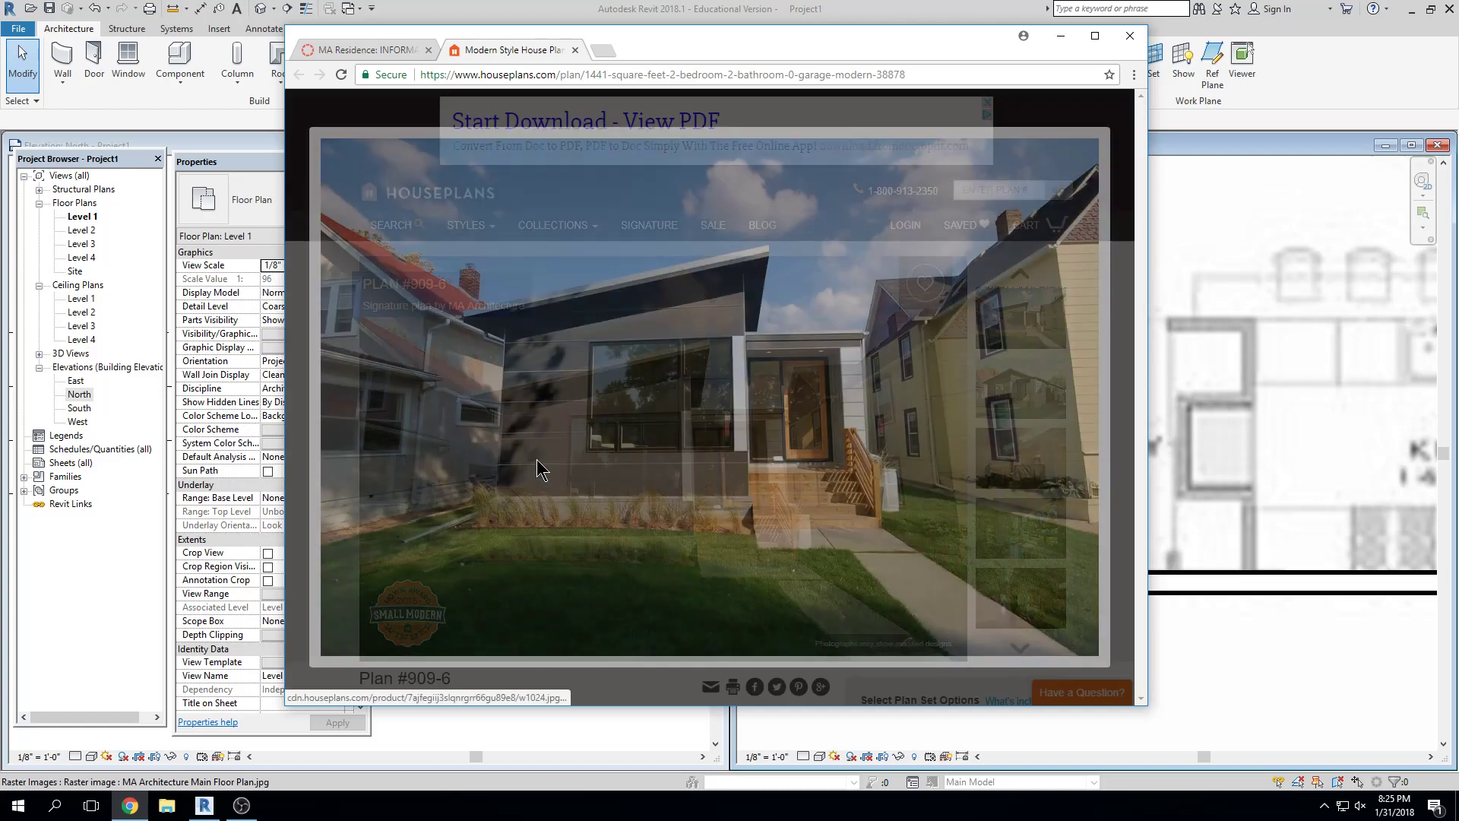
left_click(1077, 398)
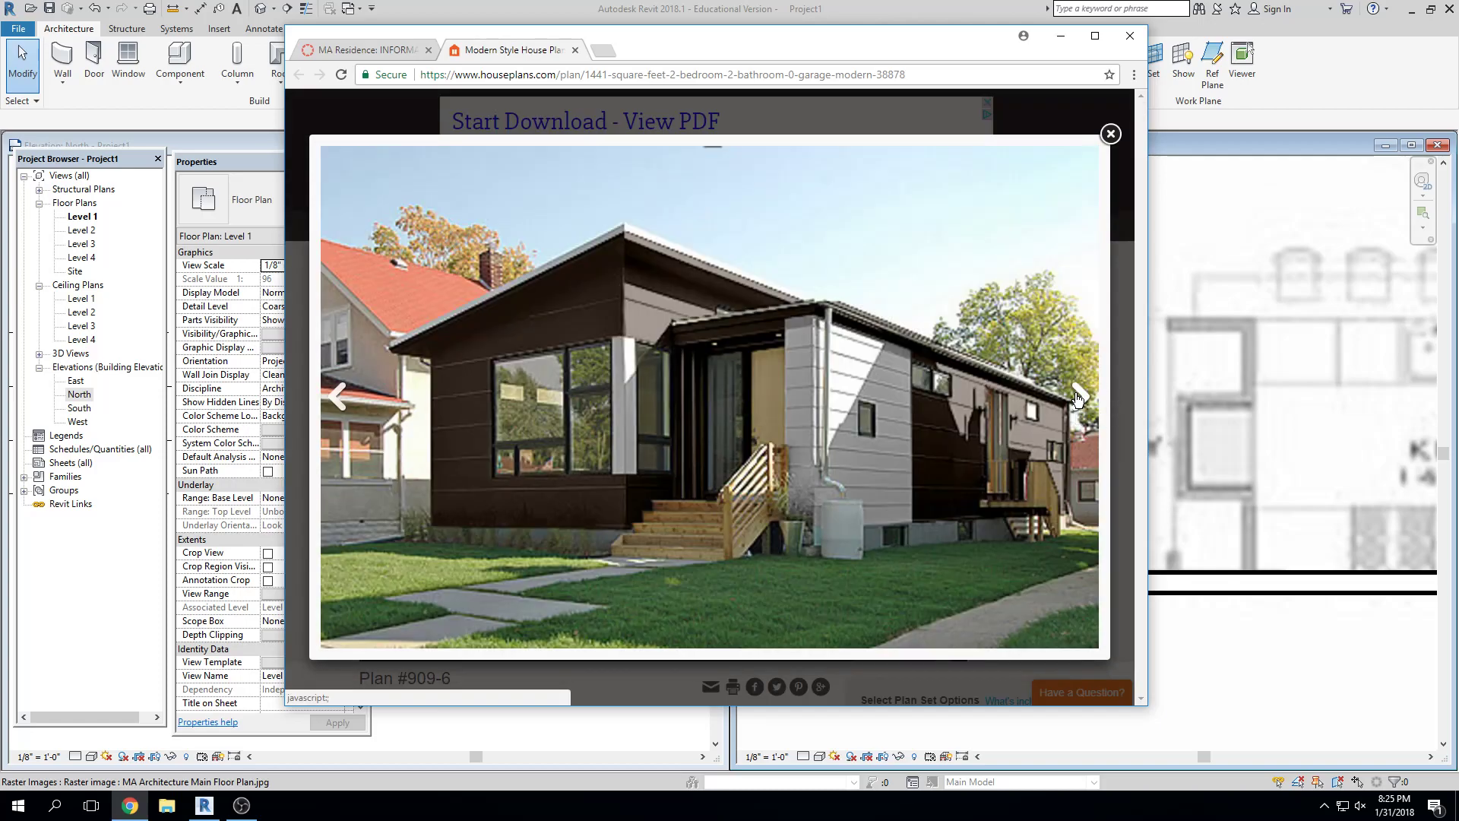
left_click(1051, 43)
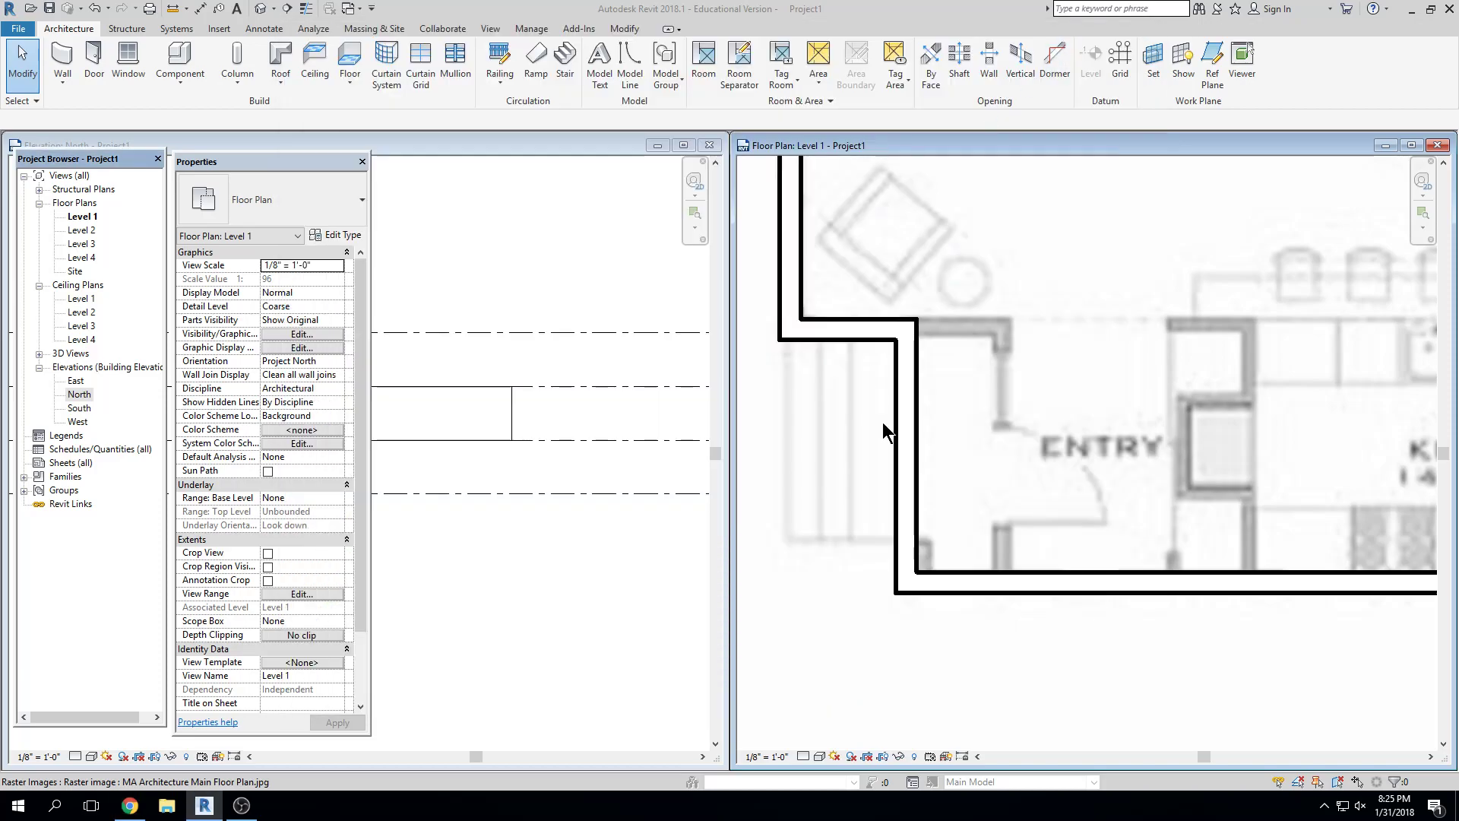
Draw a Generic - 8" wall about 8'-4" long along the entry door line, from the front exterior wall to the living room corner's wall line
scroll(881, 448, "down", 2)
left_click(884, 465)
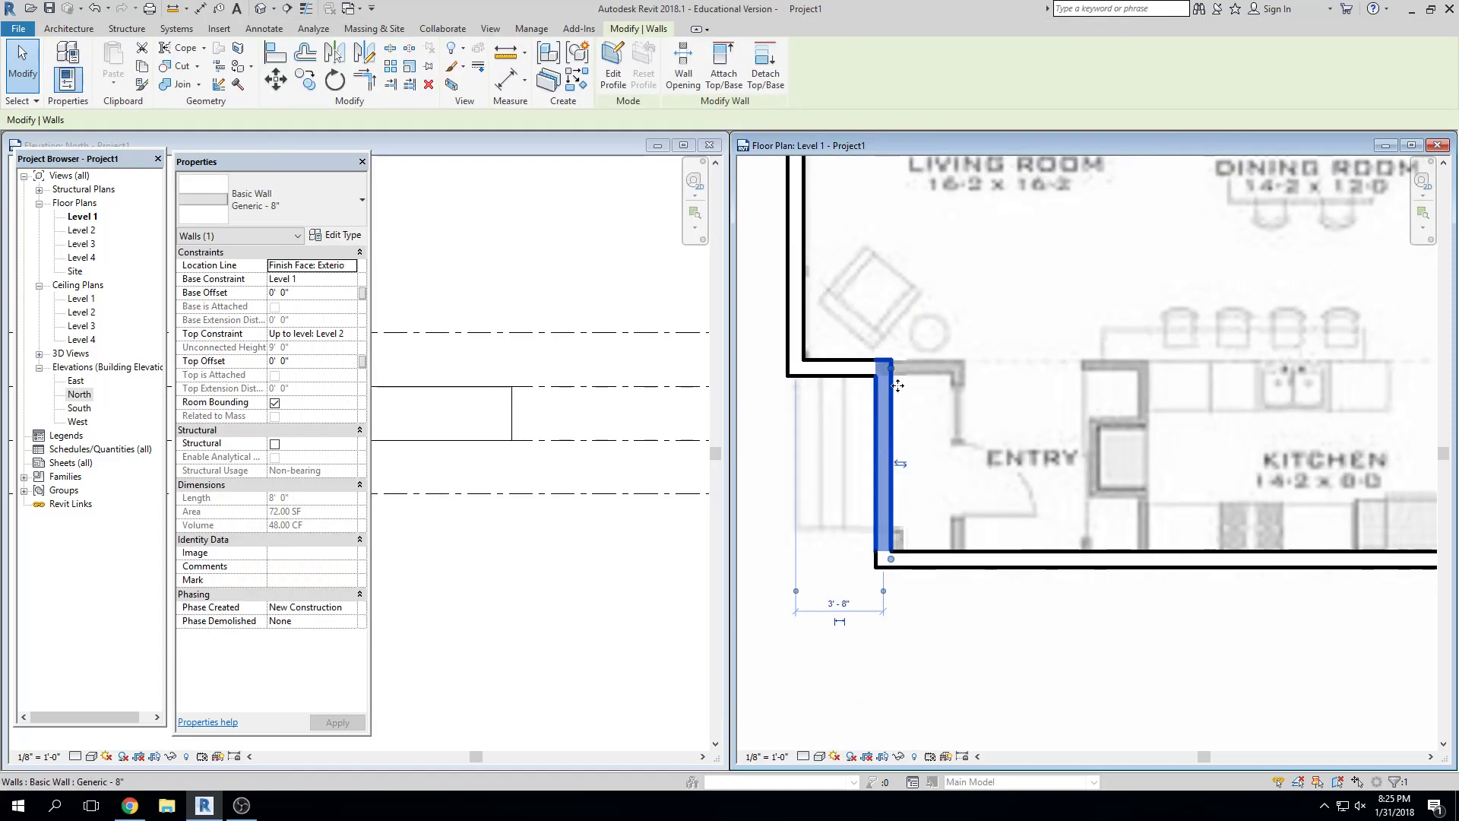
key("Escape")
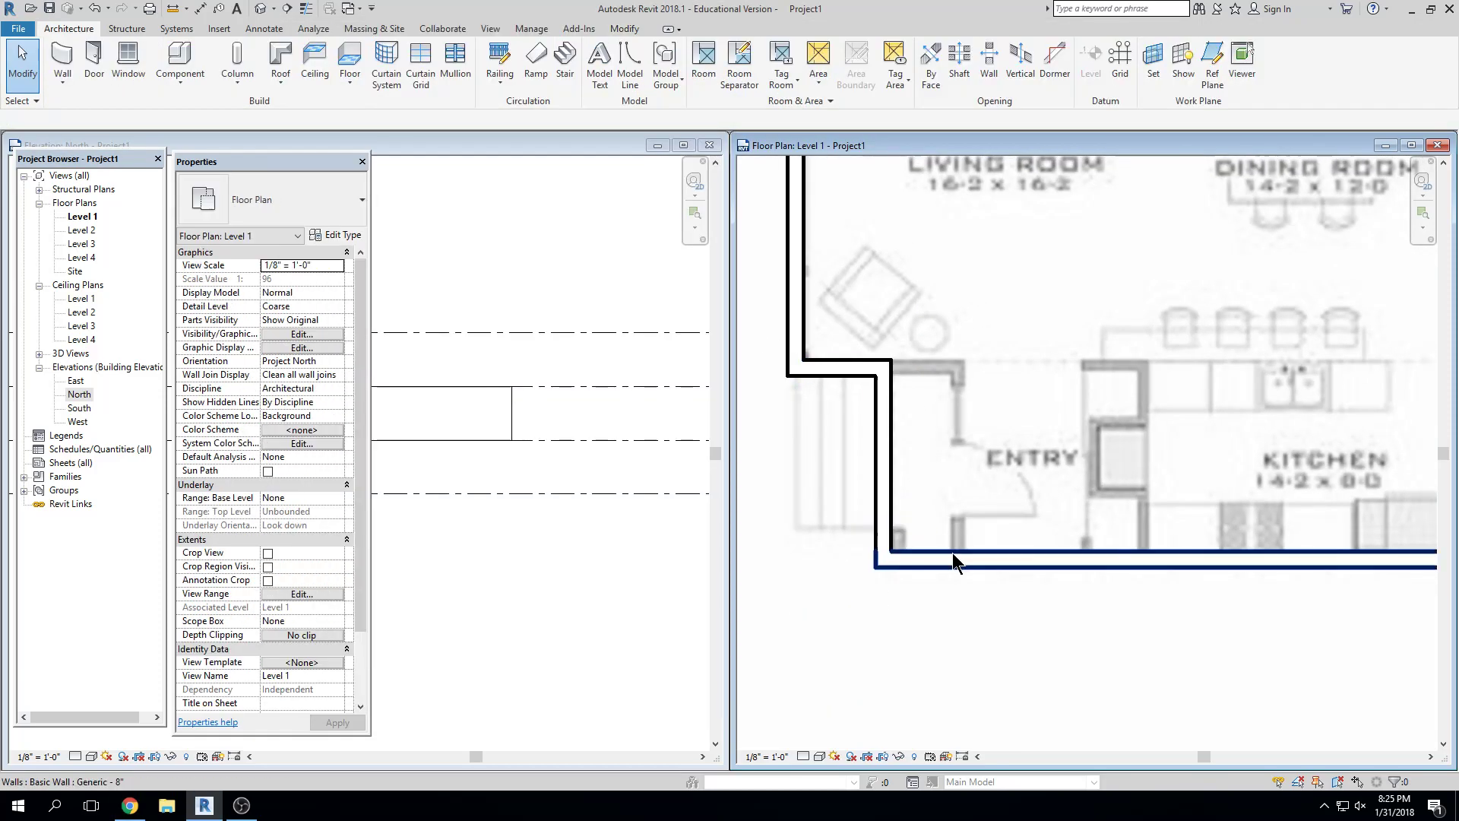
left_click(951, 553)
left_click(579, 79)
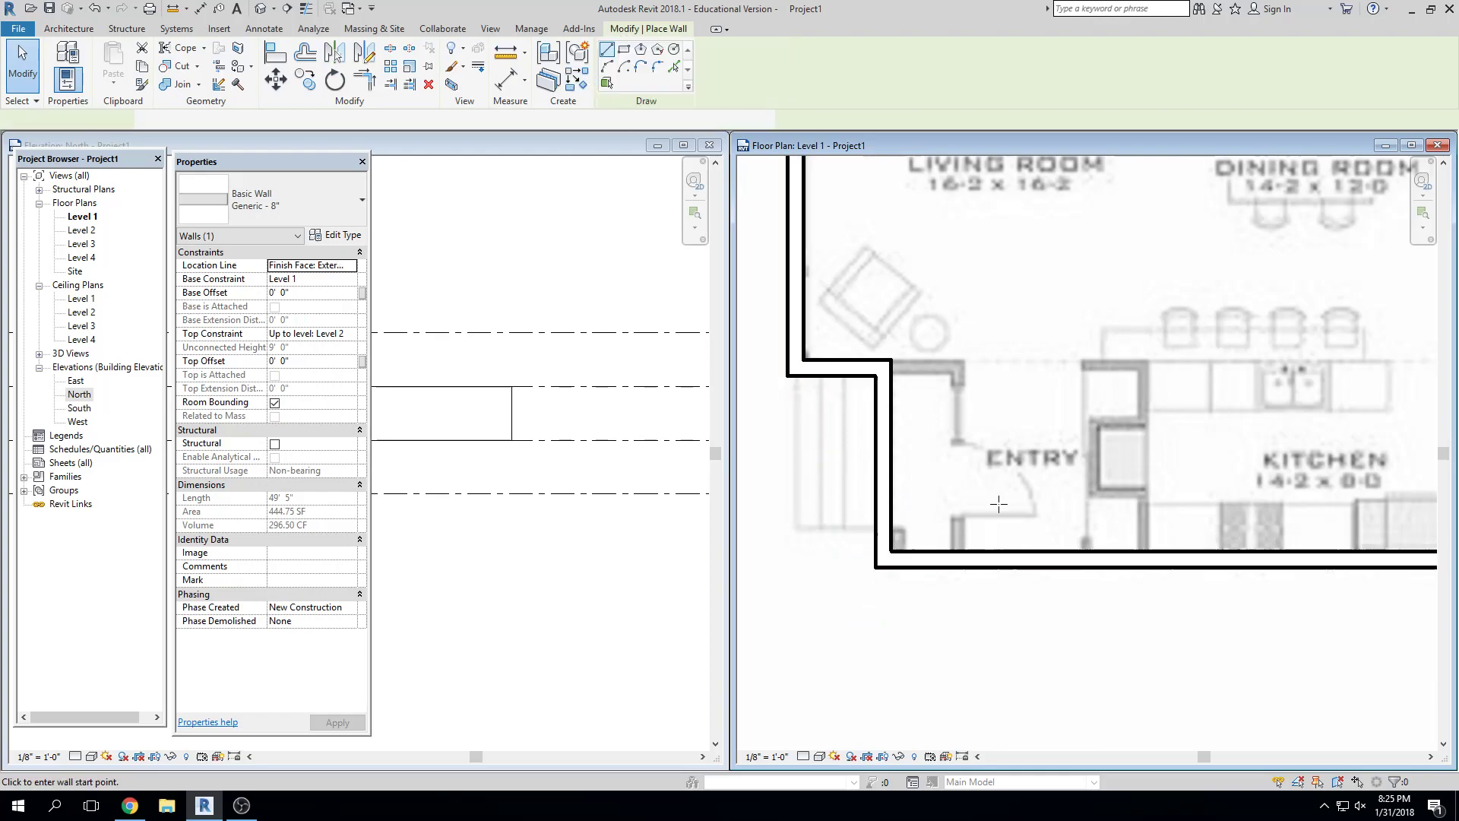
left_click(954, 553)
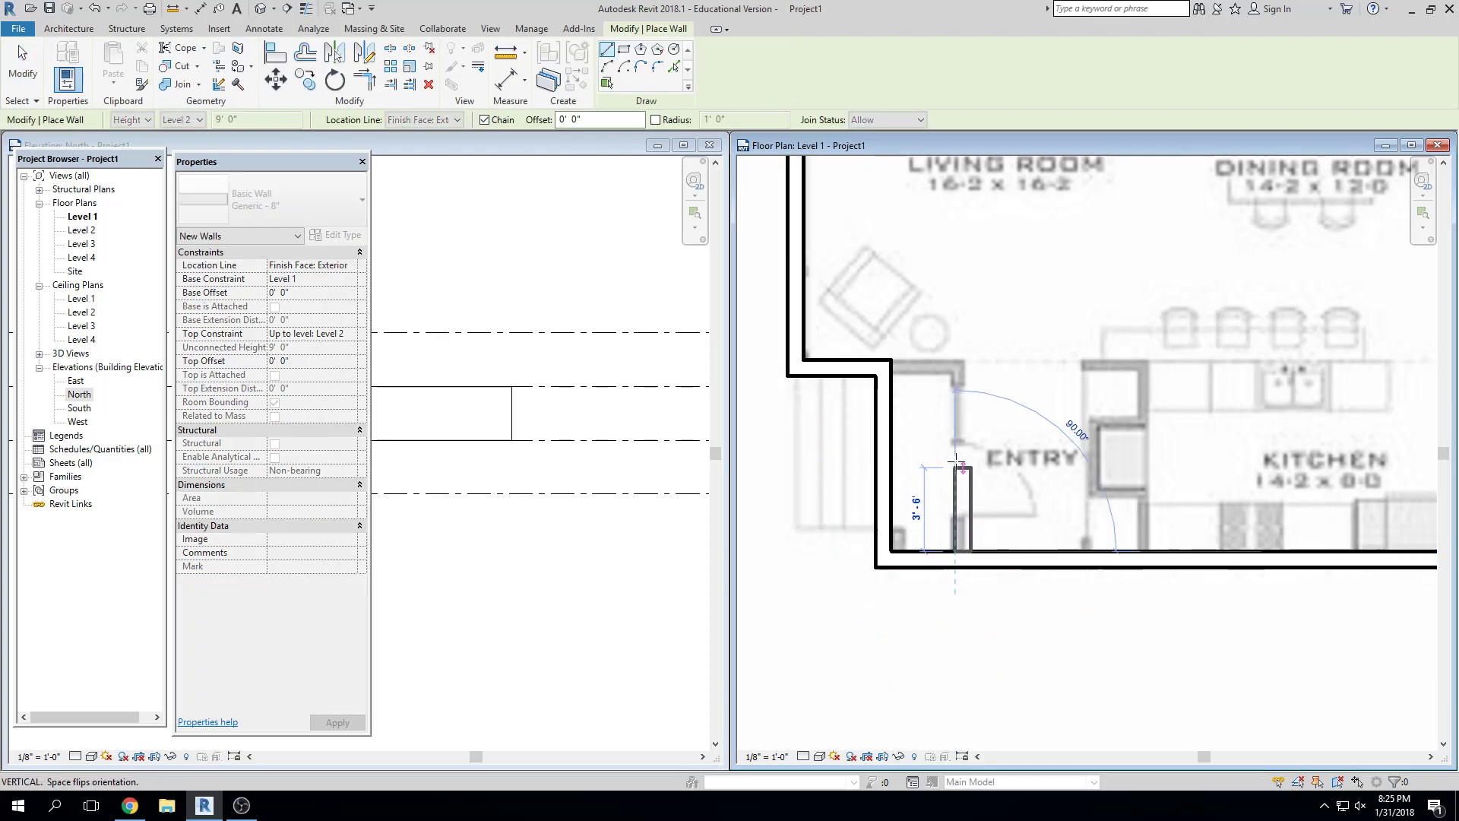
left_click(956, 363)
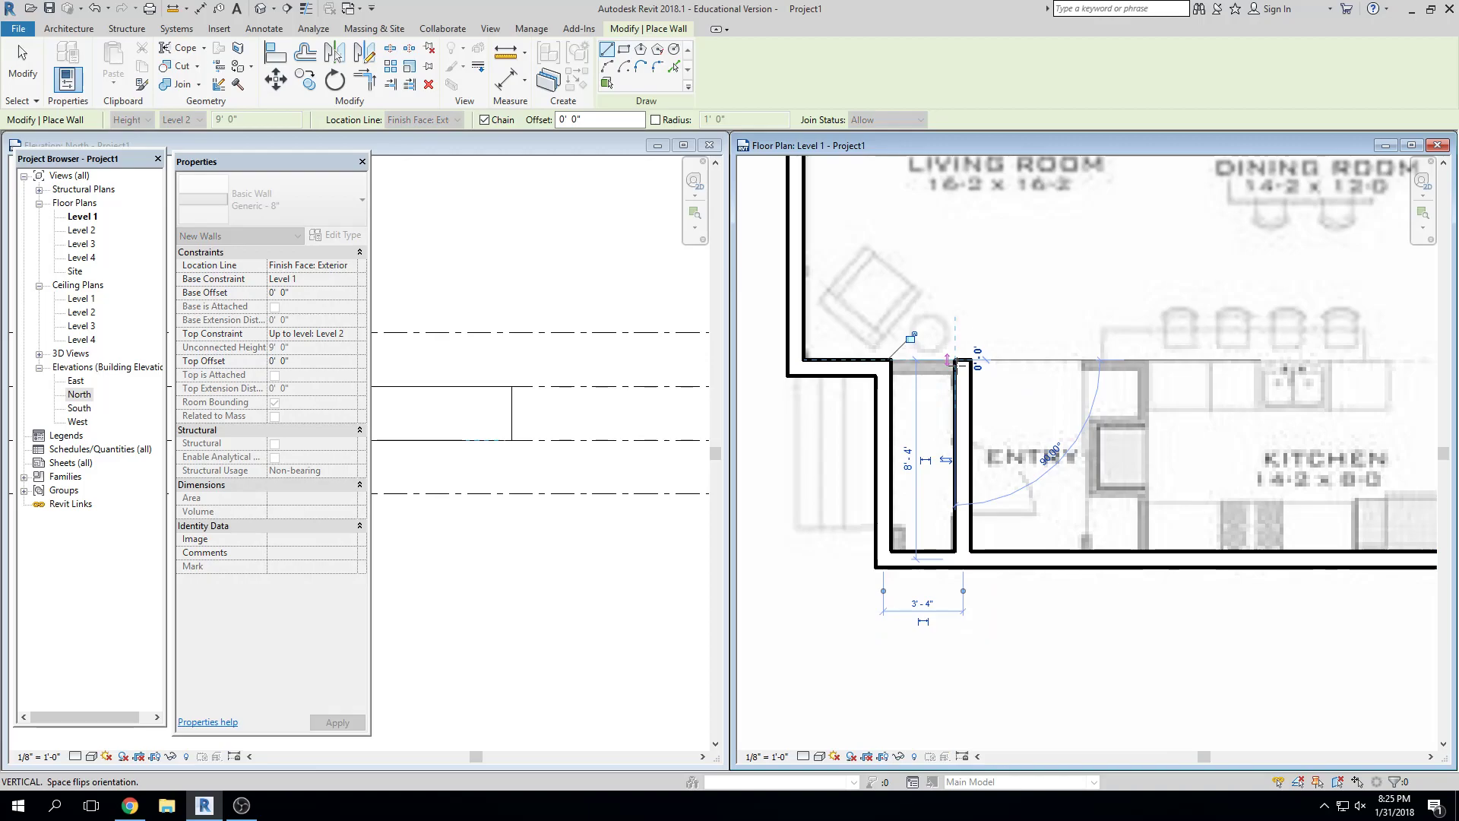
key("Escape")
key("Escape")
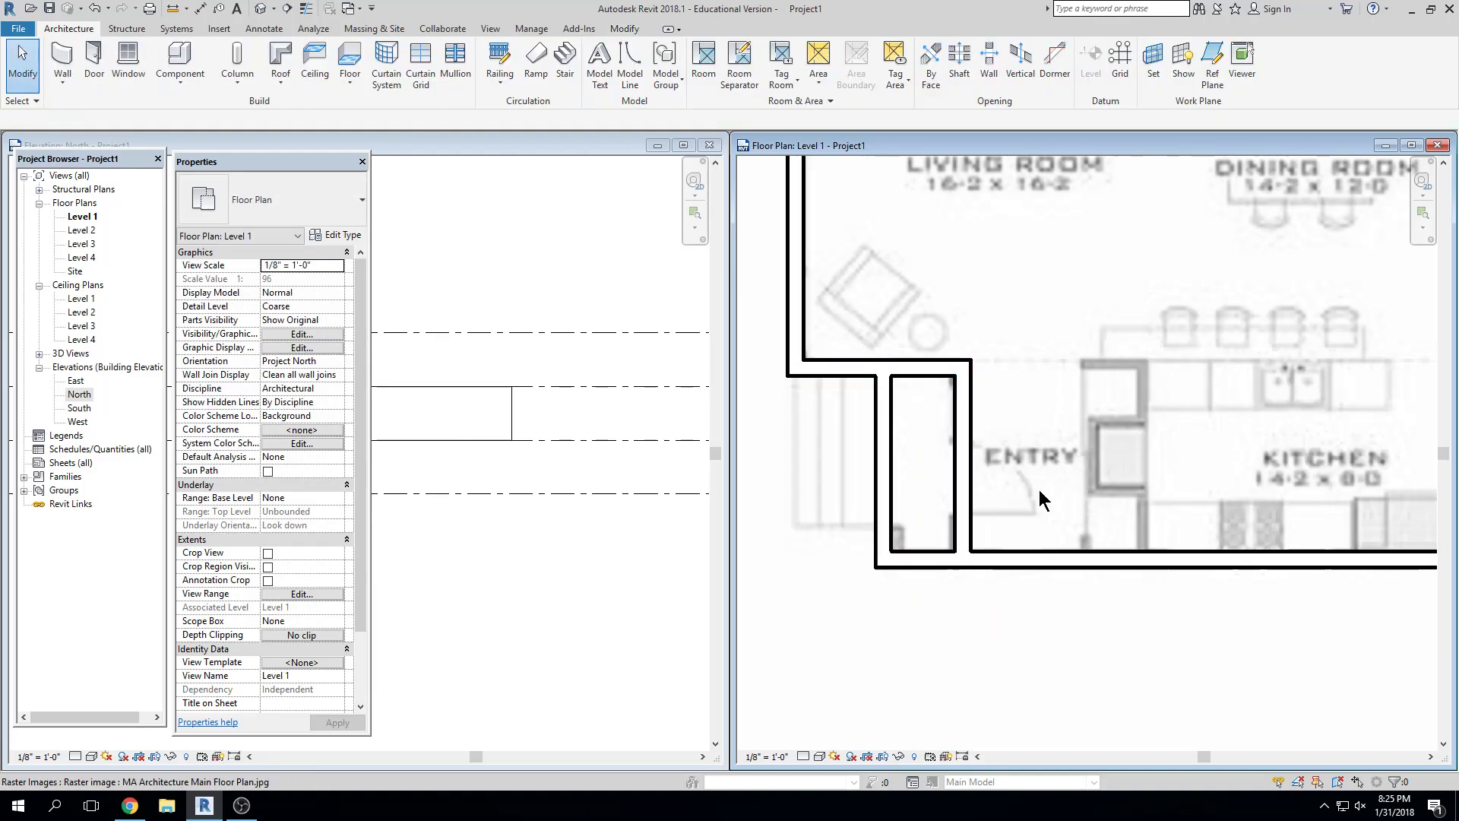
Check the exterior photo of the front entry in the browser against the plan's entry area, and return to Revit
scroll(1038, 489, "down", 3)
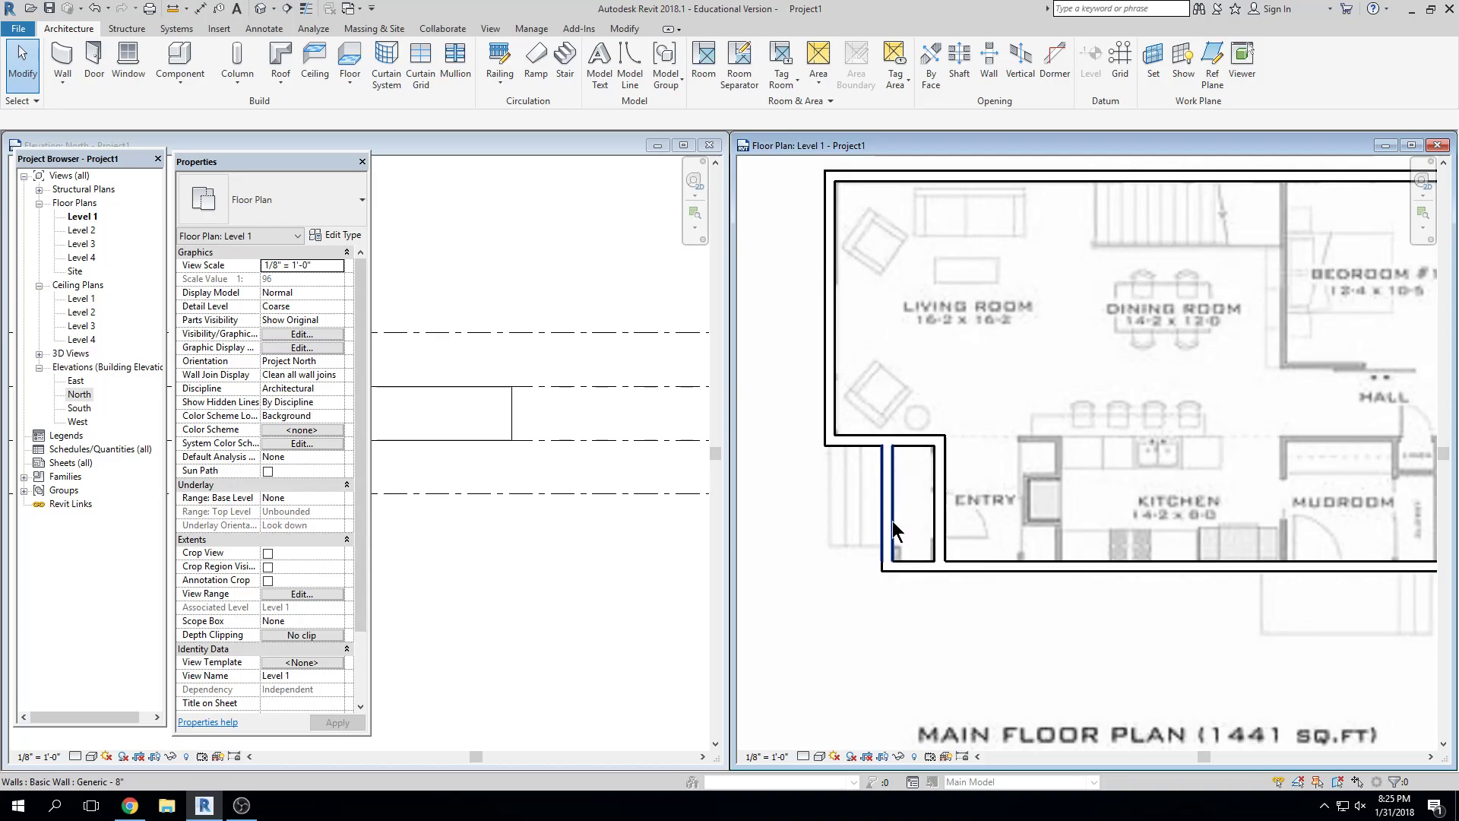
key("alt+Tab")
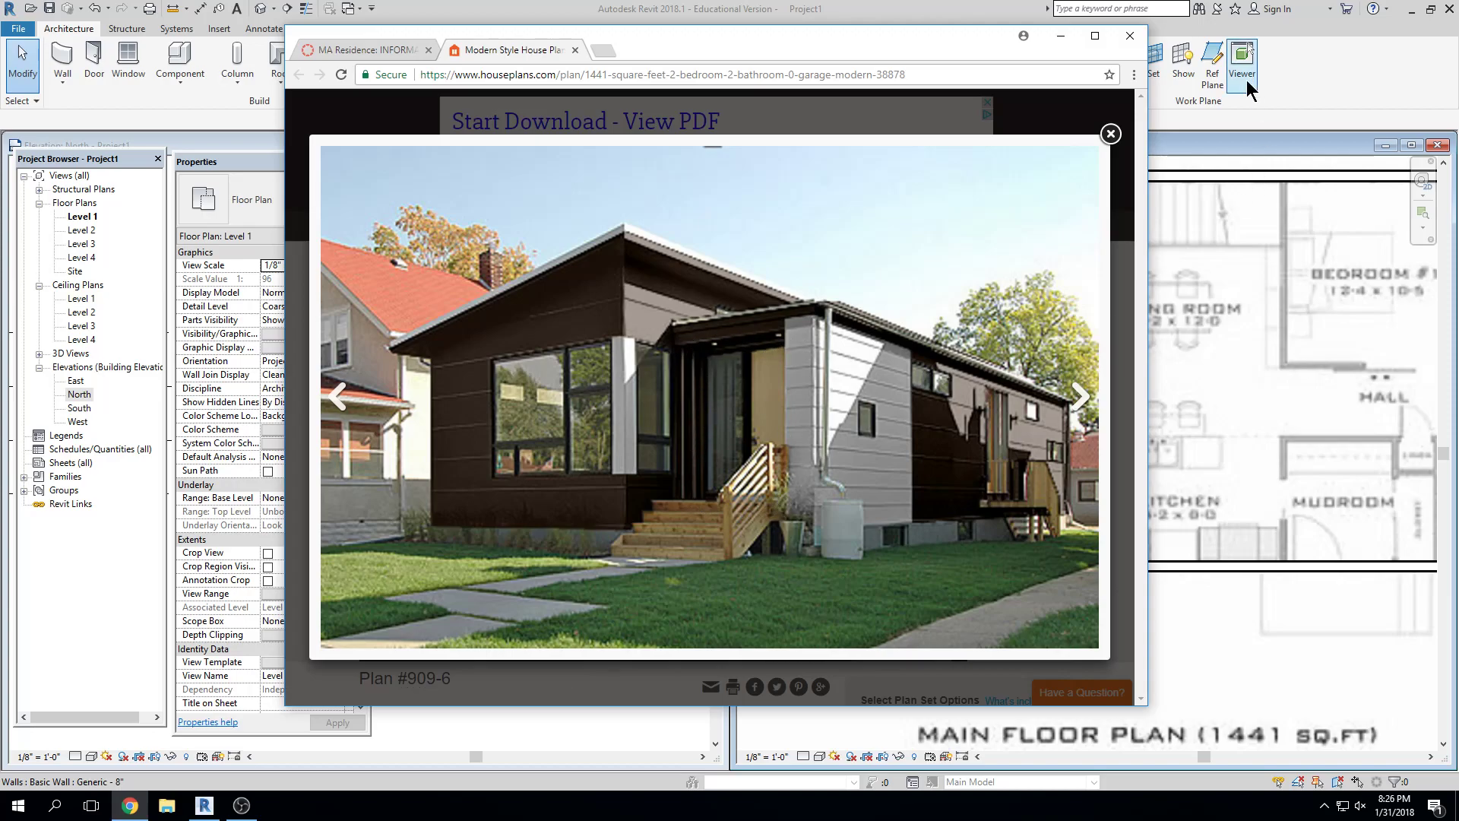
left_click(1060, 35)
left_click(945, 493)
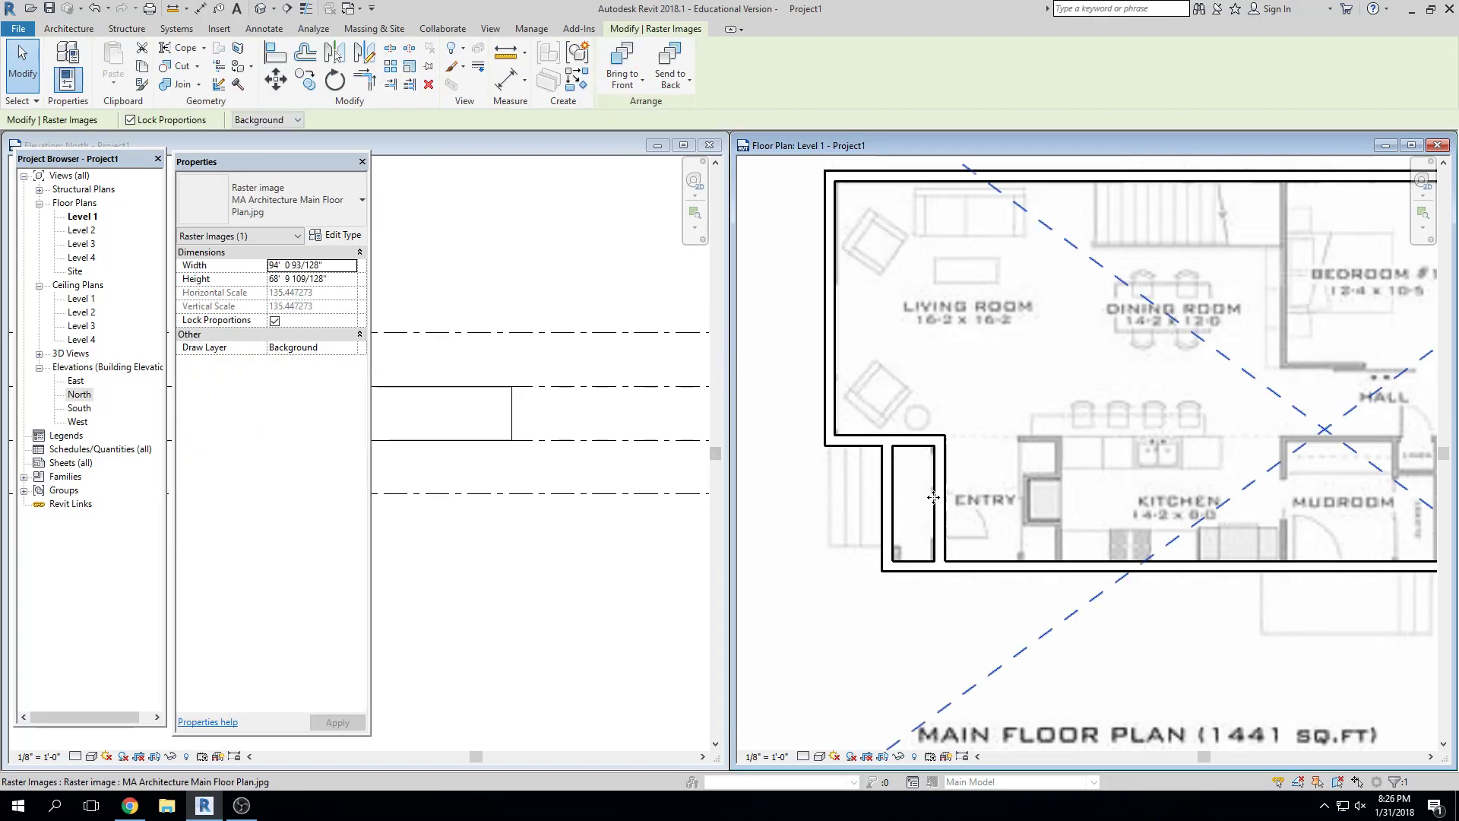
key("Escape")
Start placing architectural walls of type Interior - 3 1/8" Partition (1-hr) with Wall Centerline as the location line
scroll(880, 483, "down", 1)
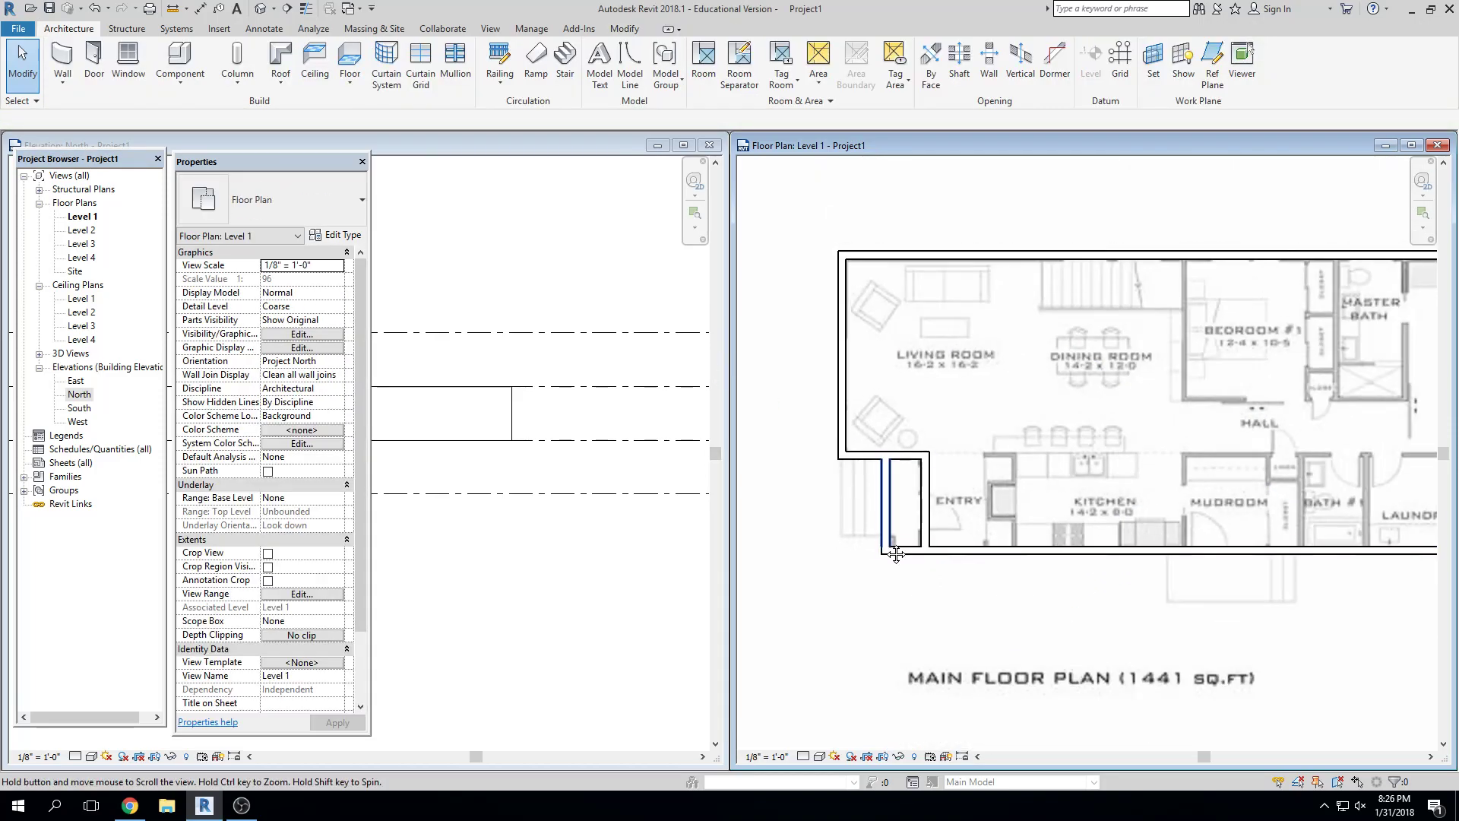
middle_click_drag(869, 445, 929, 545)
middle_click_drag(1065, 596, 1054, 593)
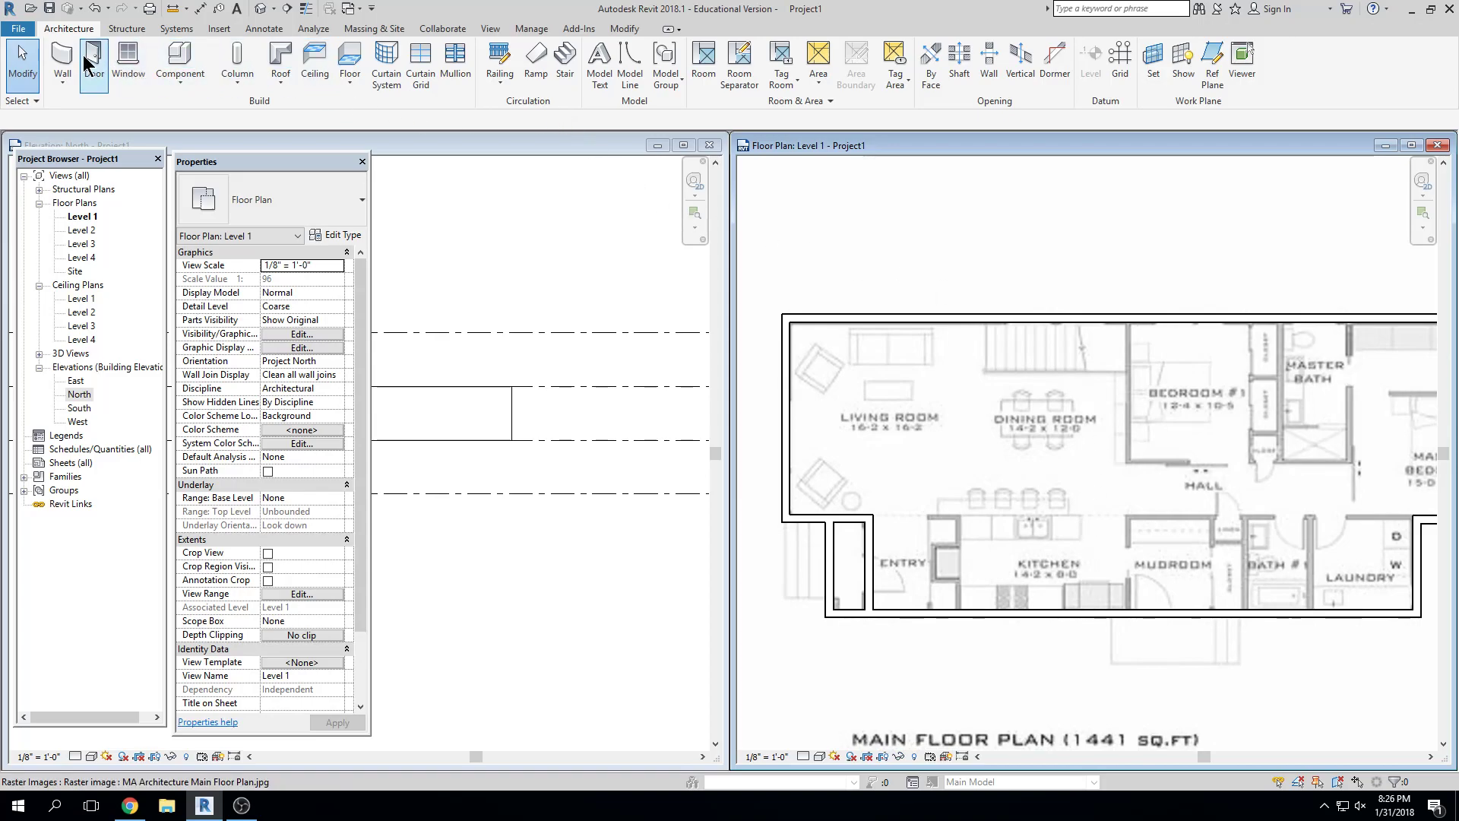
left_click(62, 78)
left_click(87, 108)
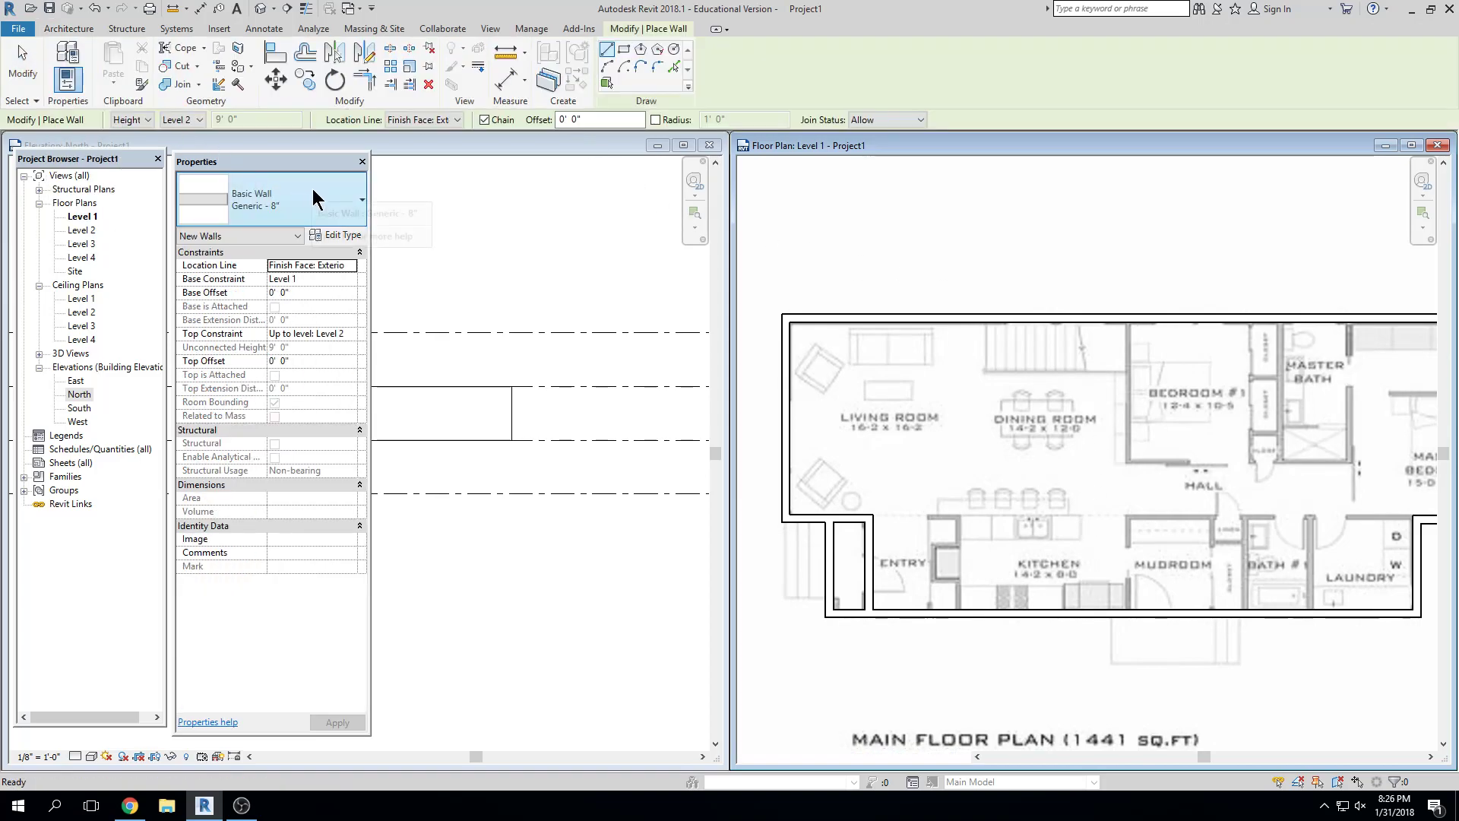
left_click(312, 188)
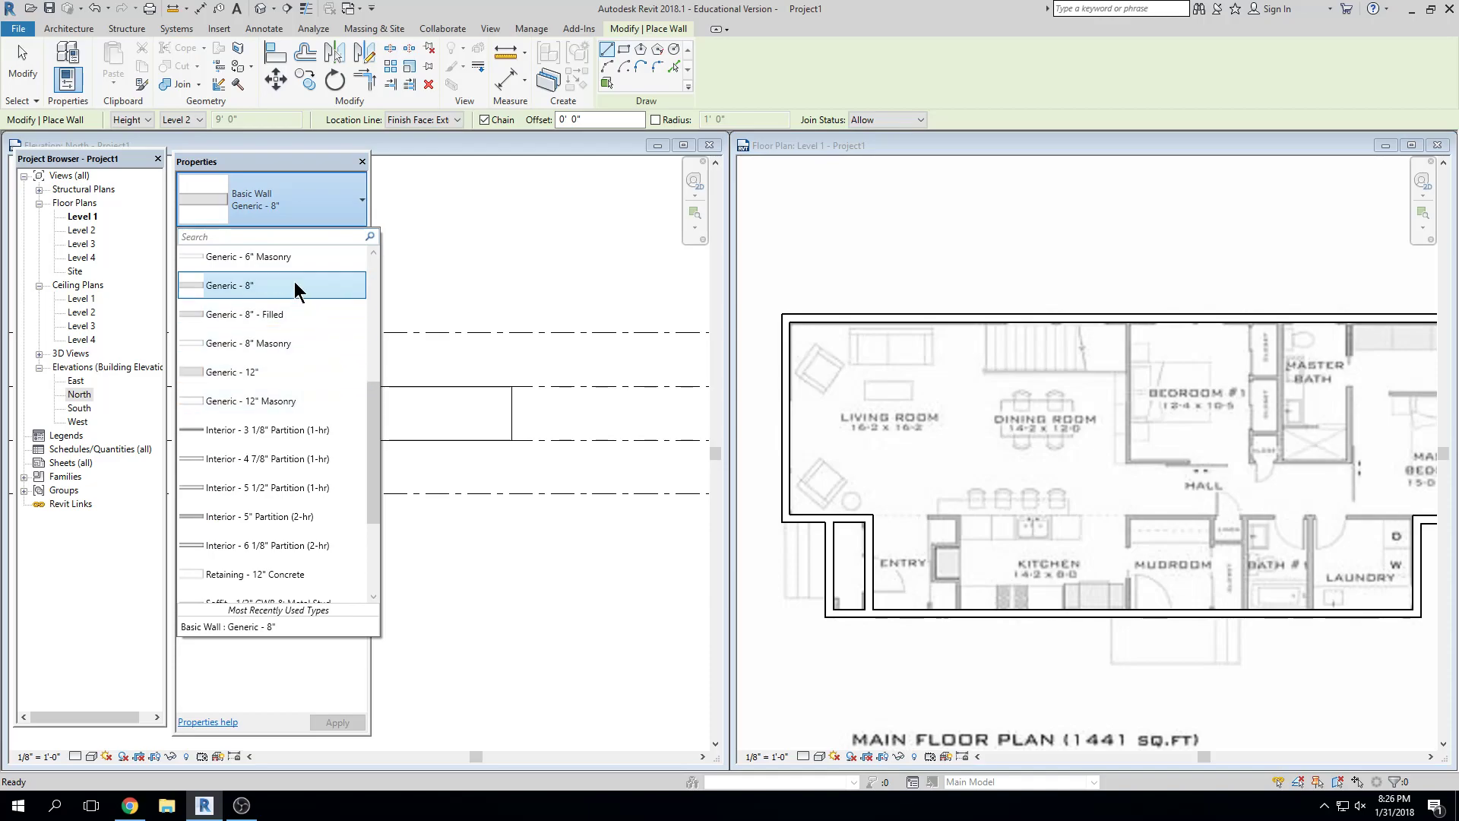
left_click(275, 429)
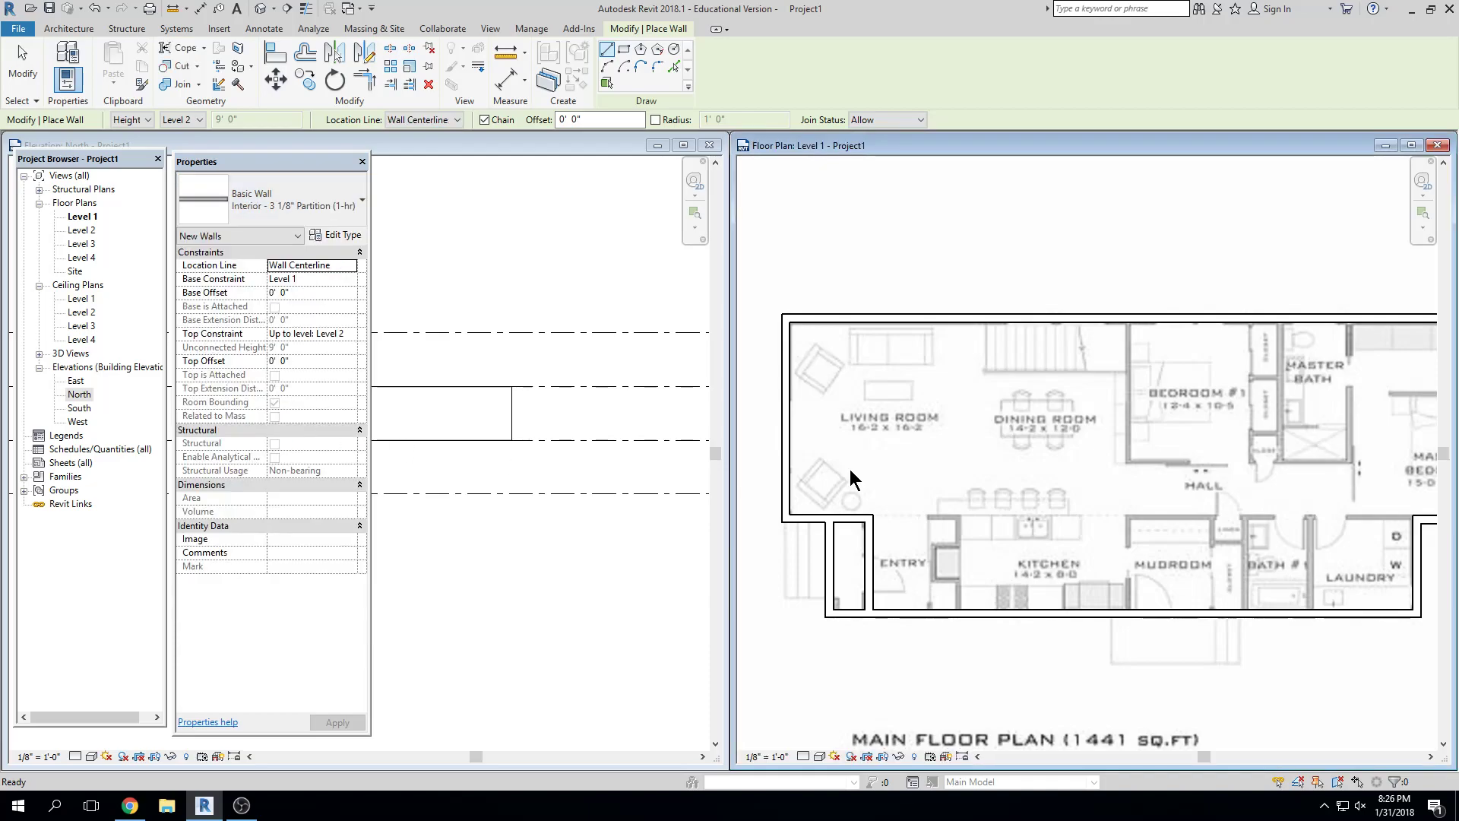
left_click(429, 120)
left_click(418, 134)
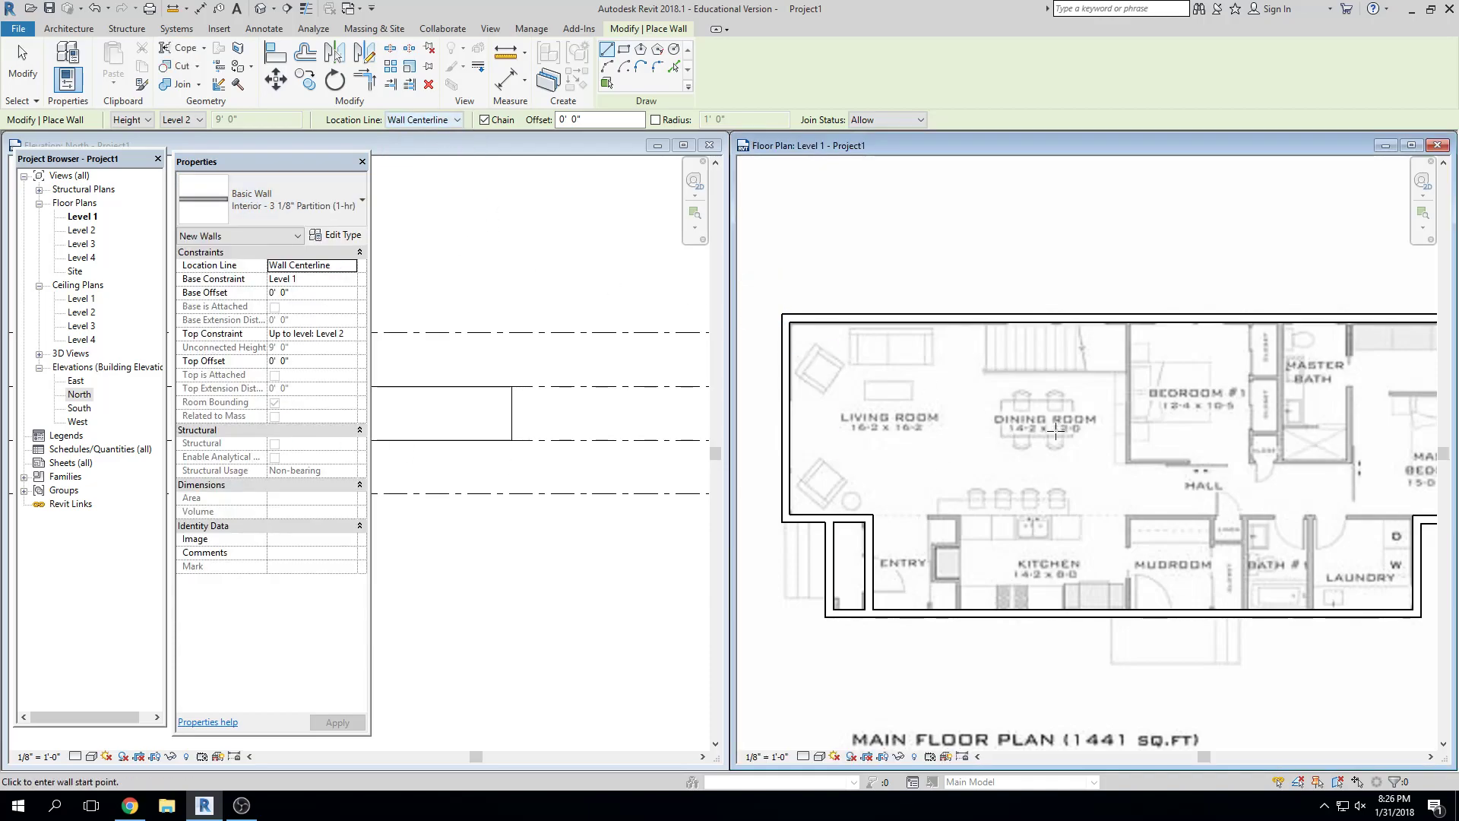
Trace partition walls along the dining room side of Bedroom #1 and along the hall to the master bath's outer corner
scroll(1083, 300, "up", 5)
scroll(1095, 305, "up", 2)
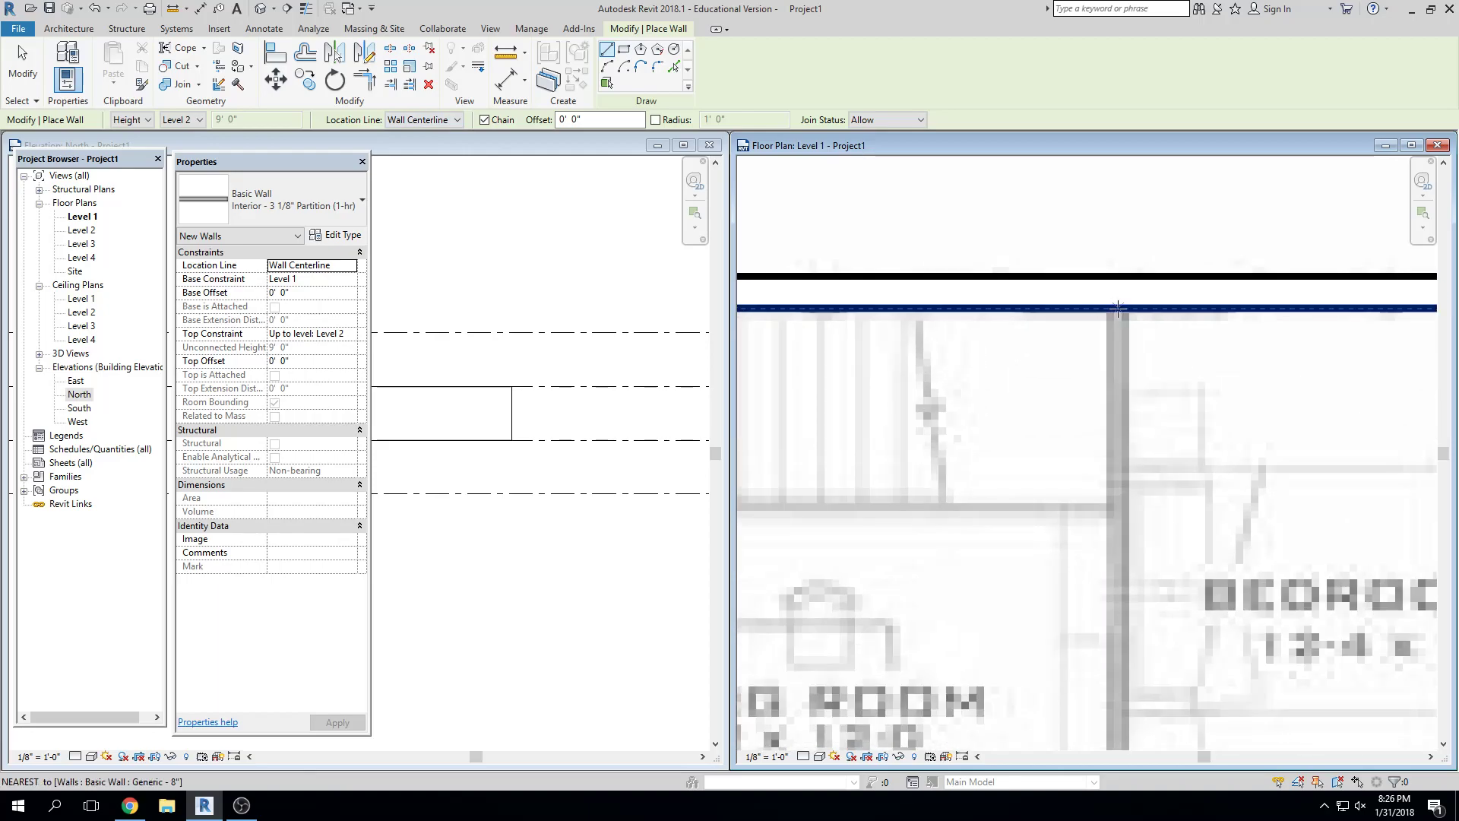
left_click(1117, 307)
scroll(1116, 638, "down", 2)
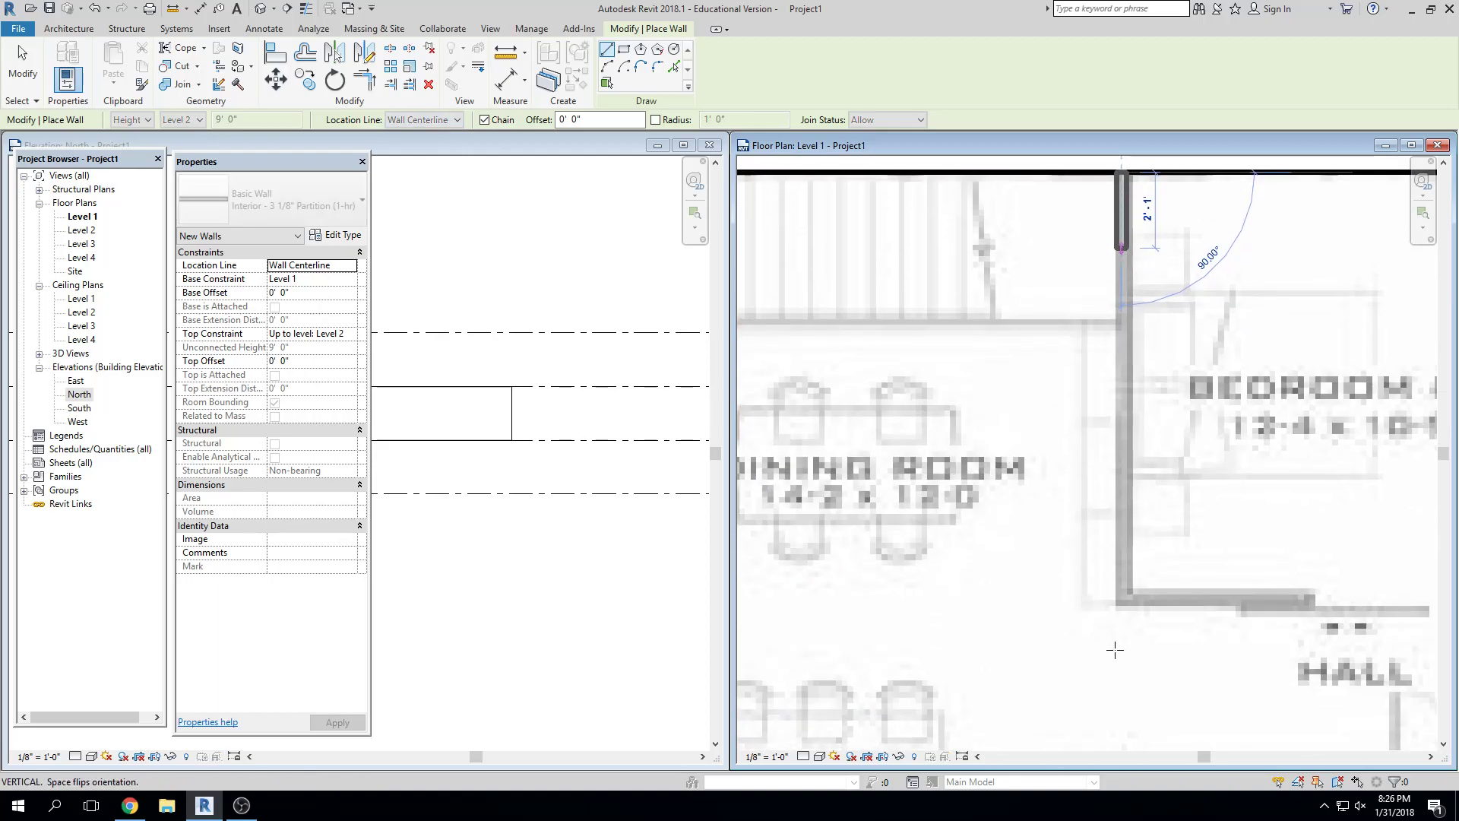
left_click(1124, 598)
scroll(1124, 598, "down", 1)
middle_click_drag(1124, 598, 669, 584)
scroll(971, 586, "down", 3)
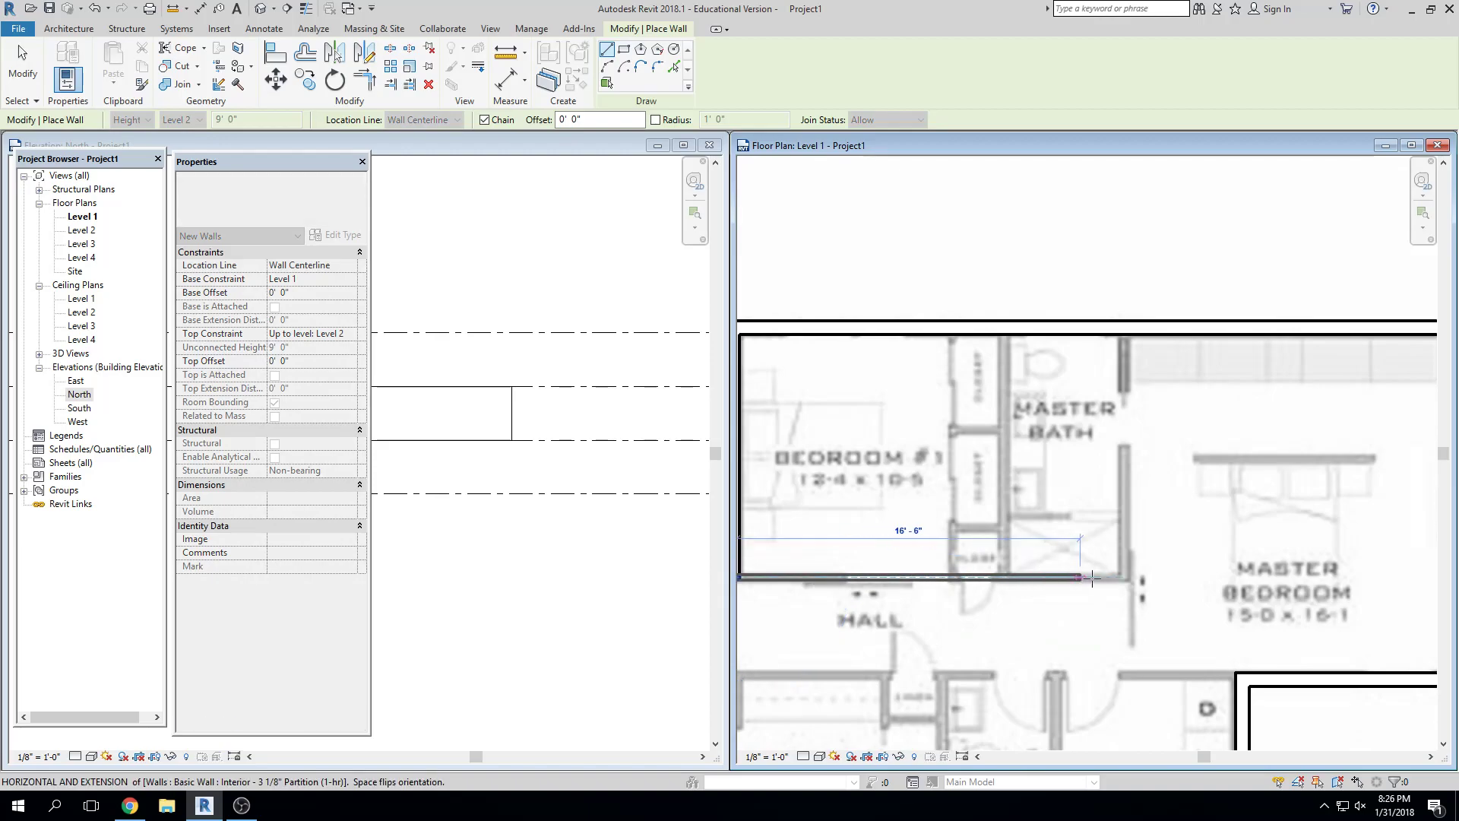
left_click(1123, 577)
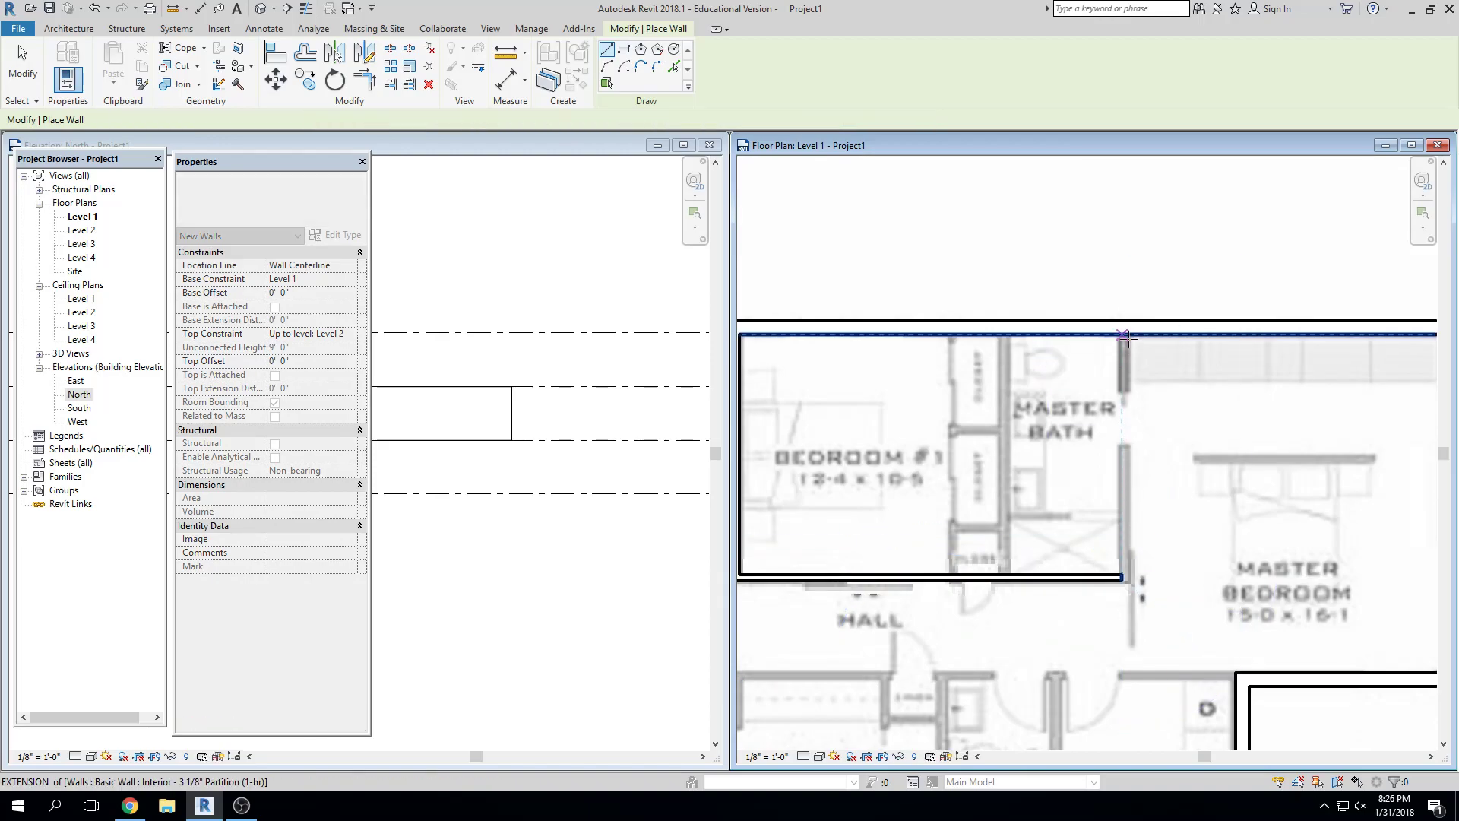
Draw a partition about 16'-7" long between the master bath and master bedroom, from the upper exterior wall to the laundry's upper wall line
middle_click_drag(1135, 526, 1142, 416)
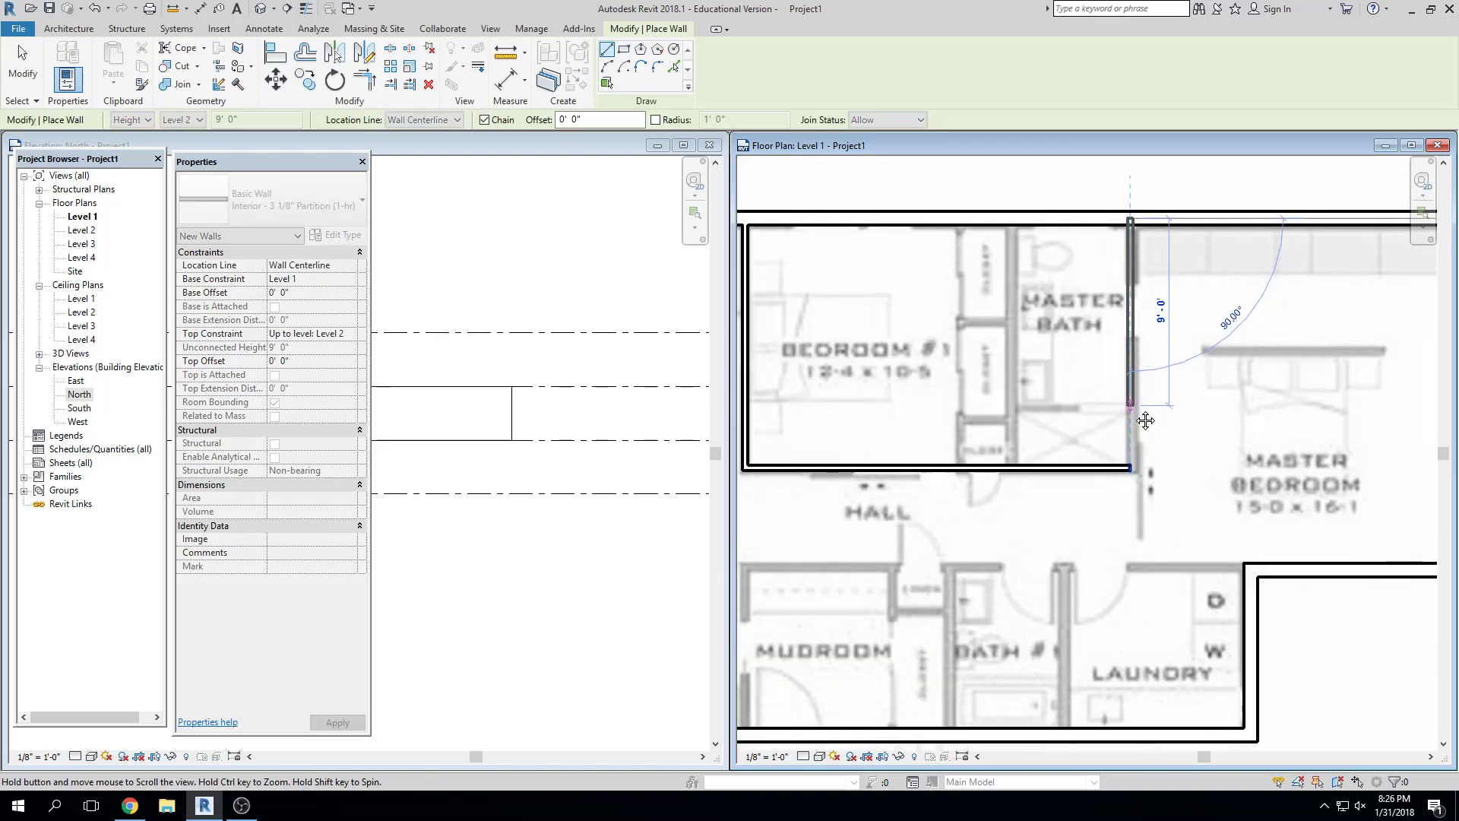
left_click(1135, 563)
key("Escape")
Trace the hall's lower partition from near the laundry corner to the mudroom's kitchen-side corner, and continue it down to the exterior wall
scroll(1243, 562, "up", 2)
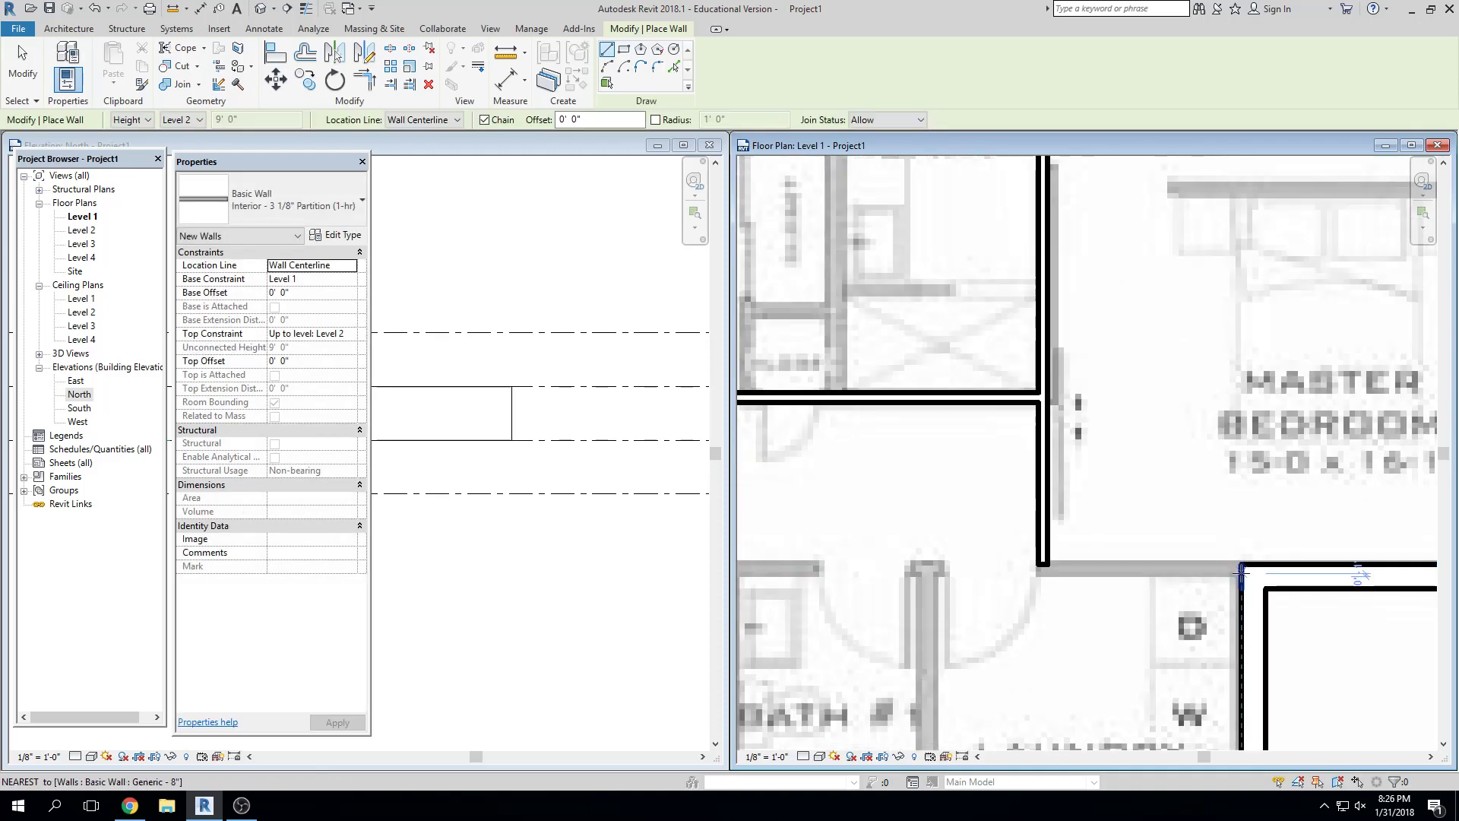
left_click(1207, 565)
scroll(1093, 566, "down", 1)
middle_click_drag(1092, 566, 1321, 579)
middle_click_drag(905, 569, 1096, 556)
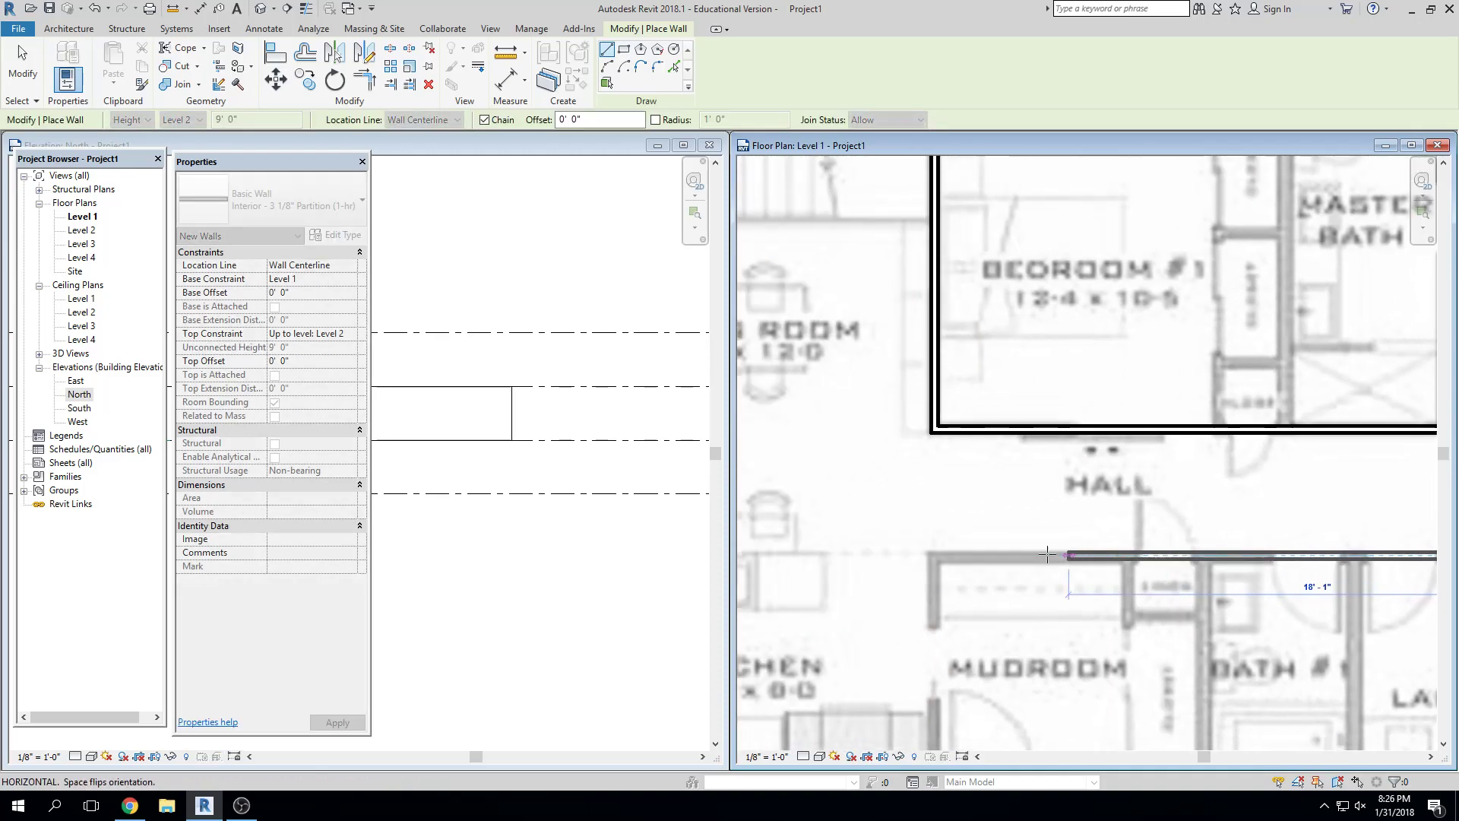
left_click(937, 556)
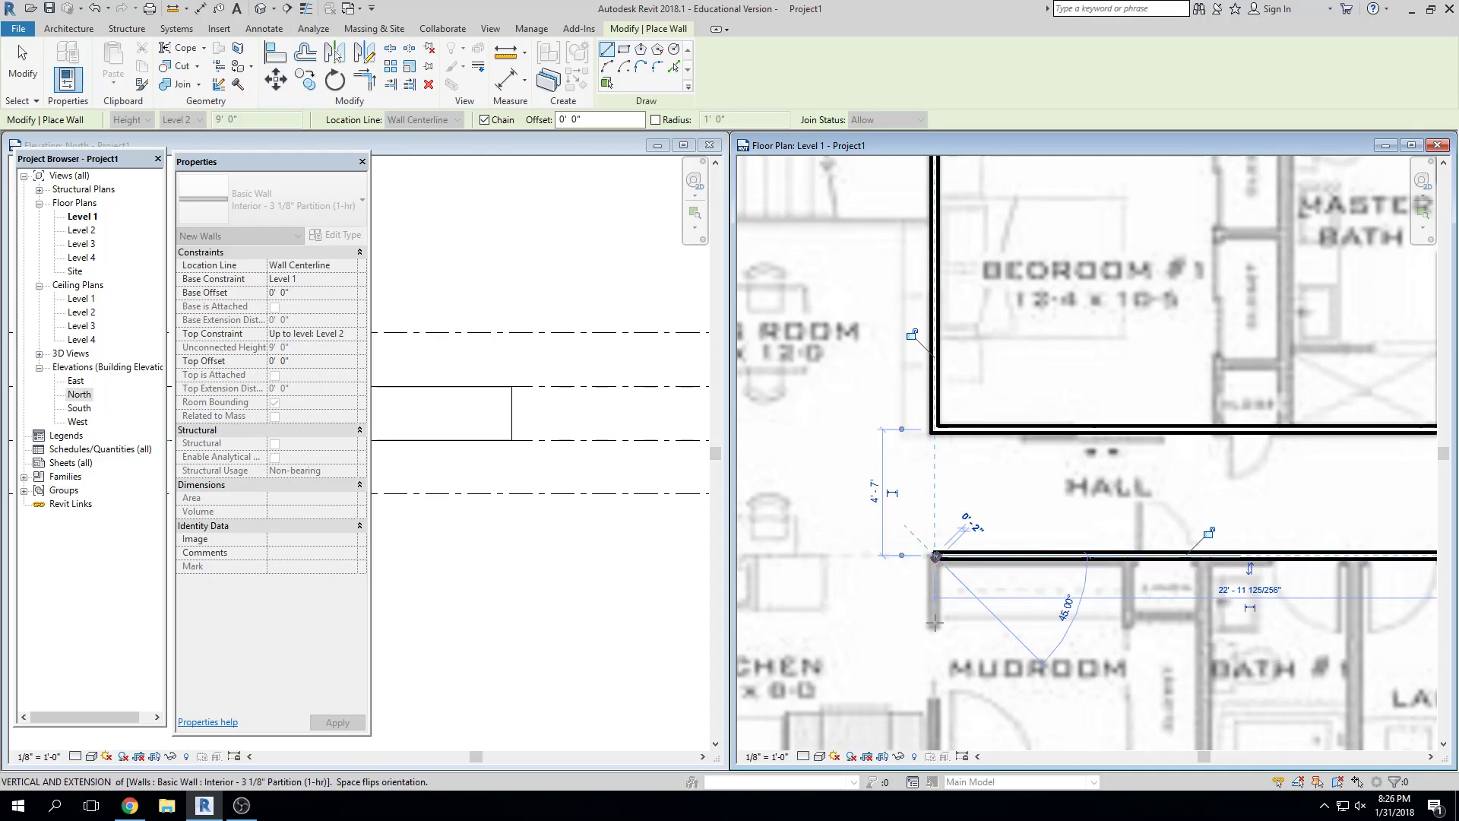
middle_click_drag(937, 557, 945, 393)
left_click(944, 608)
key("Escape")
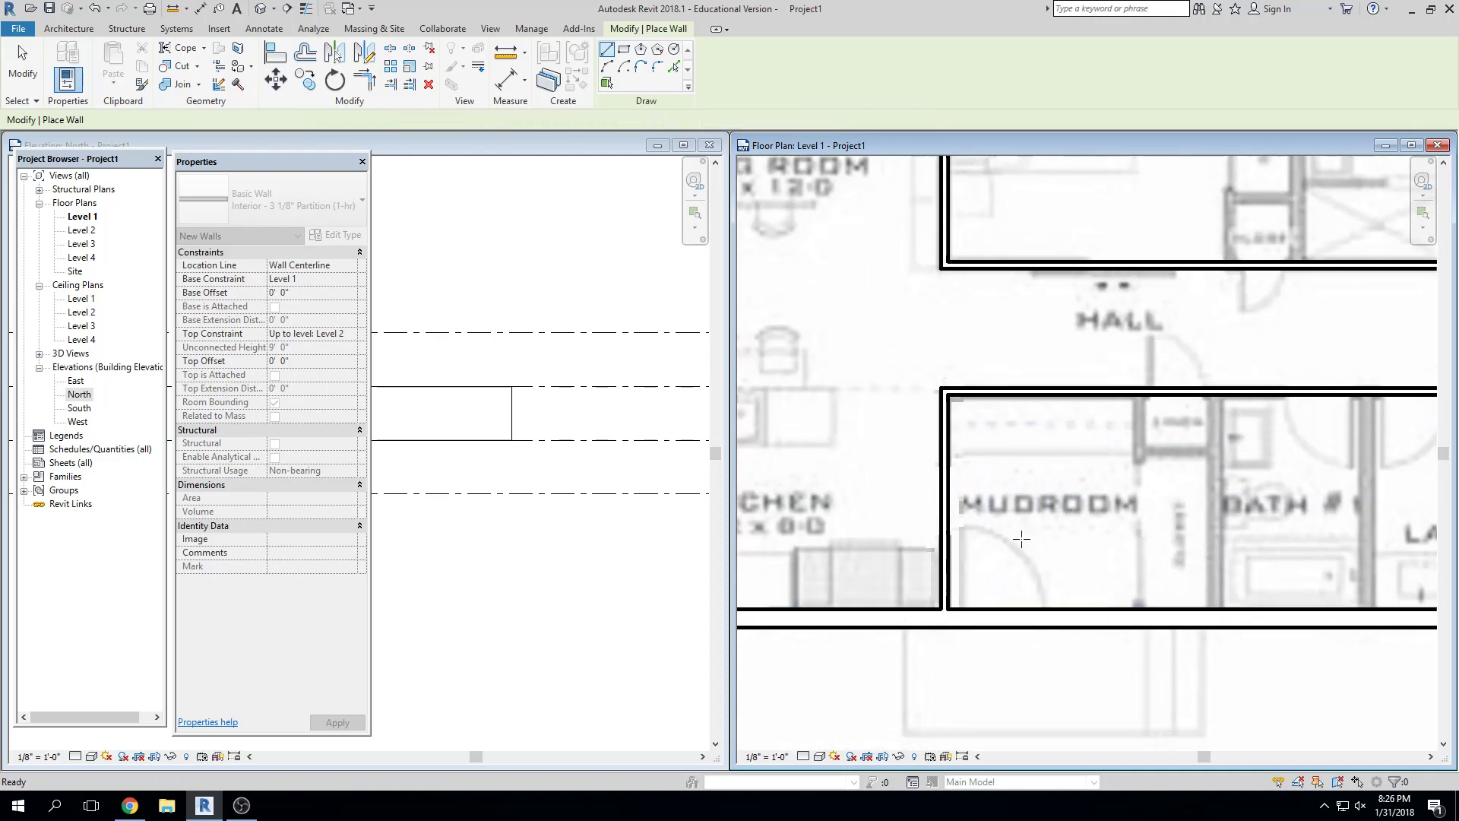
Shift the partition between the master bath and master bedroom slightly towards the bedroom to match the plan image
scroll(1035, 528, "down", 4)
middle_click_drag(1142, 531, 1060, 539)
scroll(1199, 486, "up", 3)
middle_click_drag(1278, 438, 1228, 440)
scroll(1226, 433, "up", 3)
middle_click_drag(1051, 349, 1019, 632)
scroll(962, 355, "down", 1)
middle_click_drag(950, 292, 948, 377)
key("Escape")
scroll(959, 319, "up", 2)
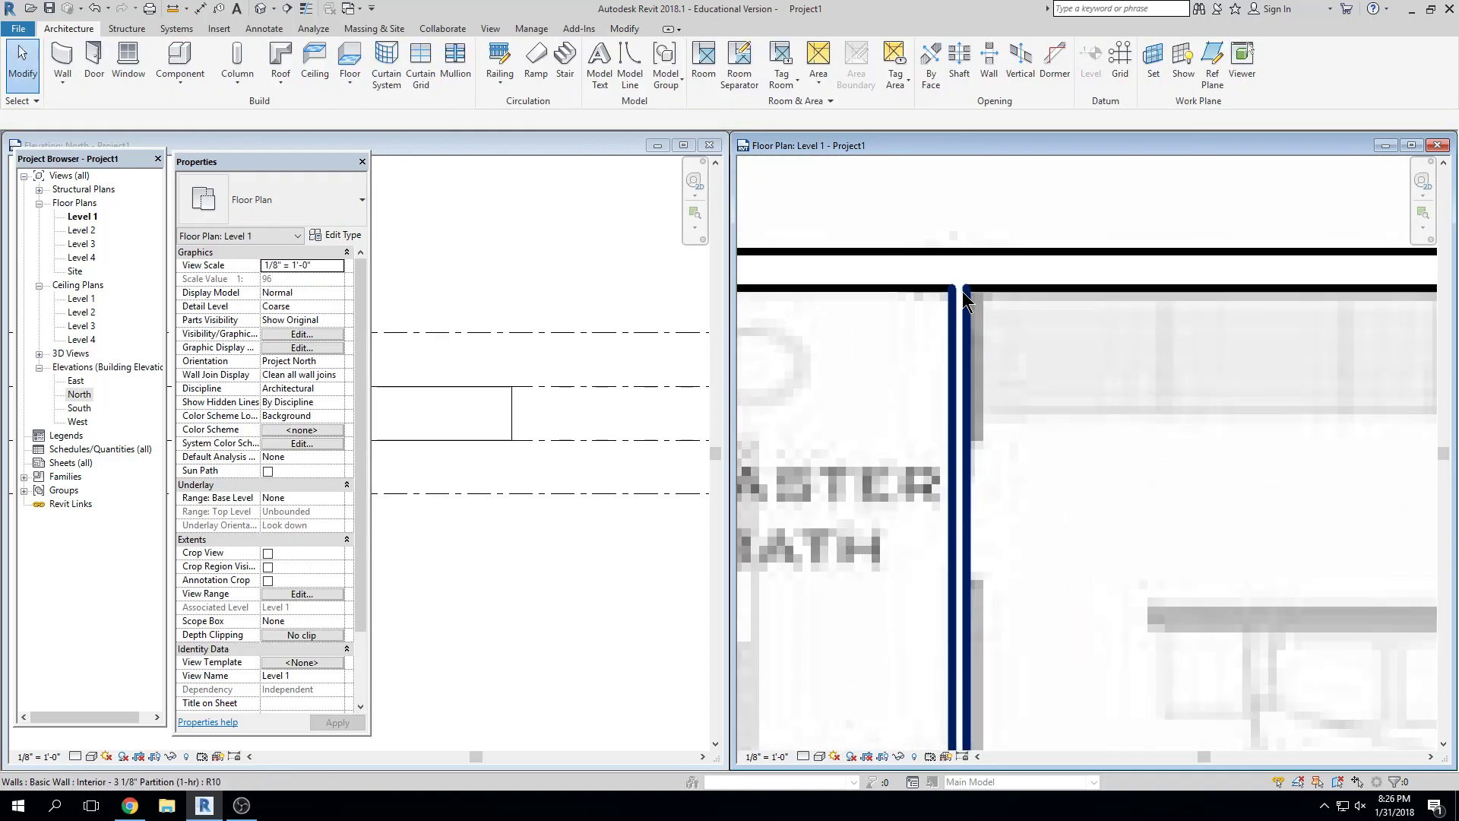
left_click(962, 330)
left_click_drag(968, 314, 975, 315)
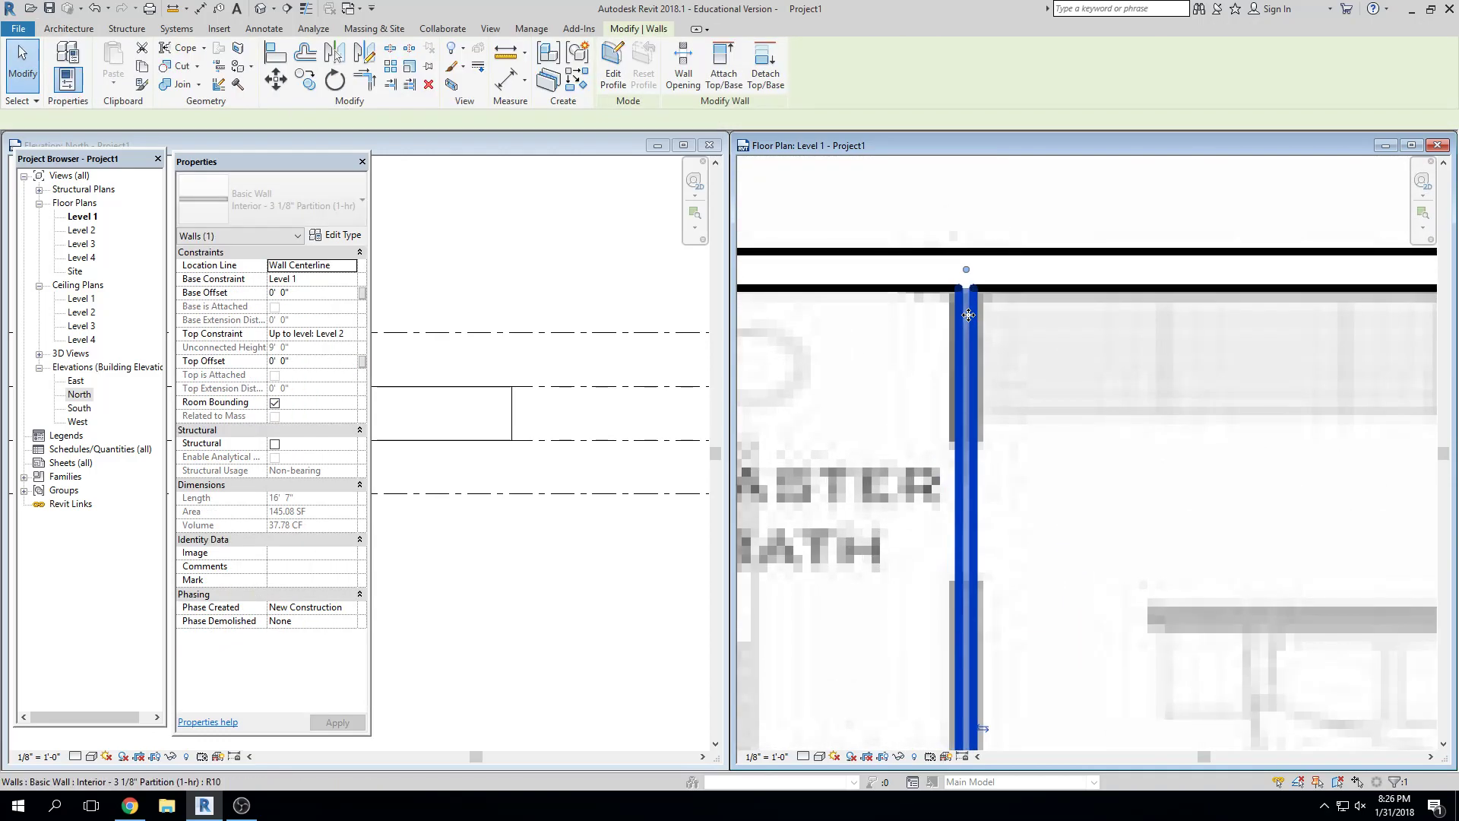
Draw a matching partition between the closets and the master bath, from the upper exterior wall to the hall wall
scroll(946, 355, "down", 3)
middle_click_drag(1104, 493, 1284, 493)
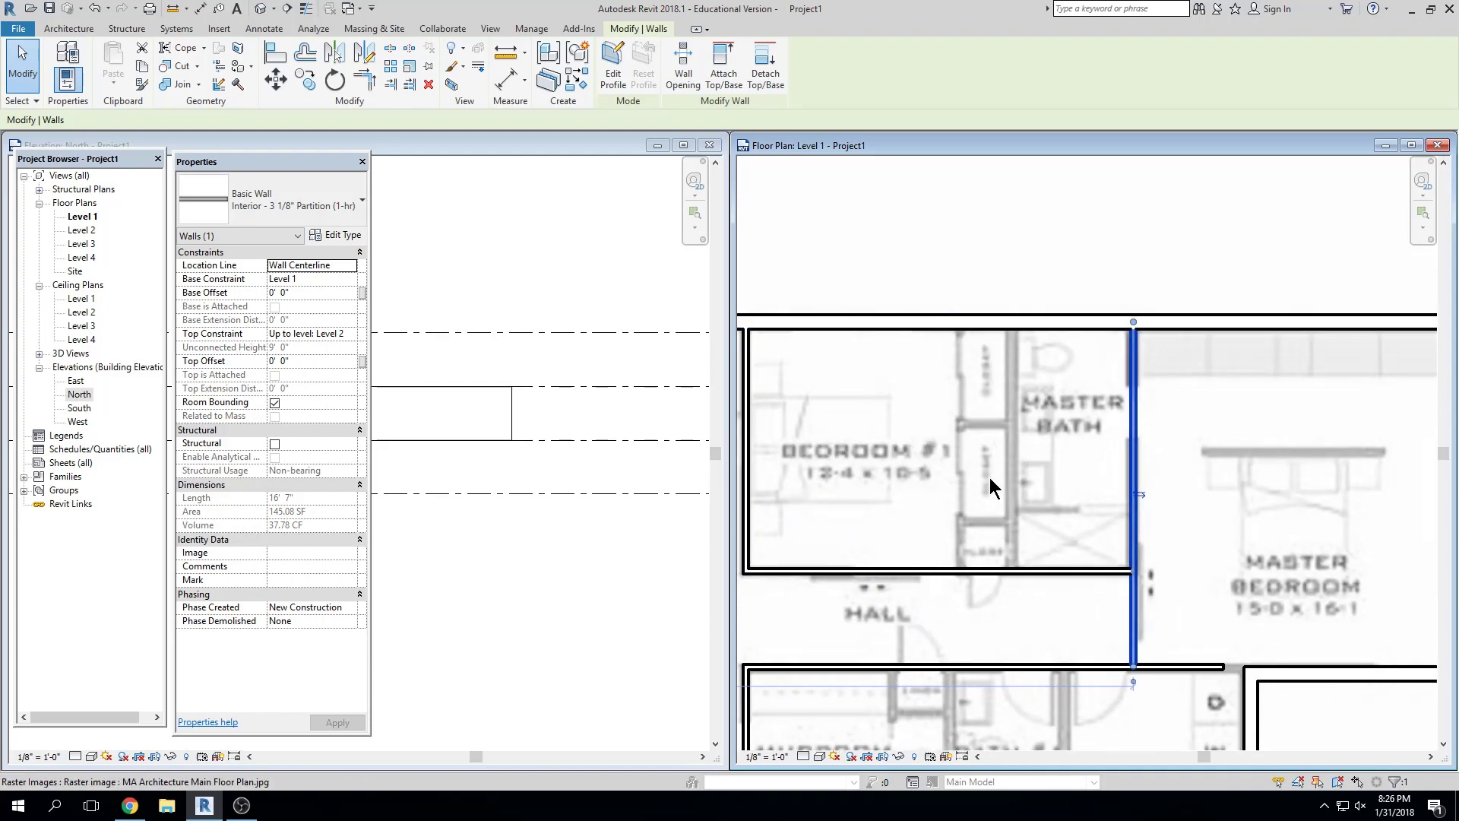
left_click(552, 86)
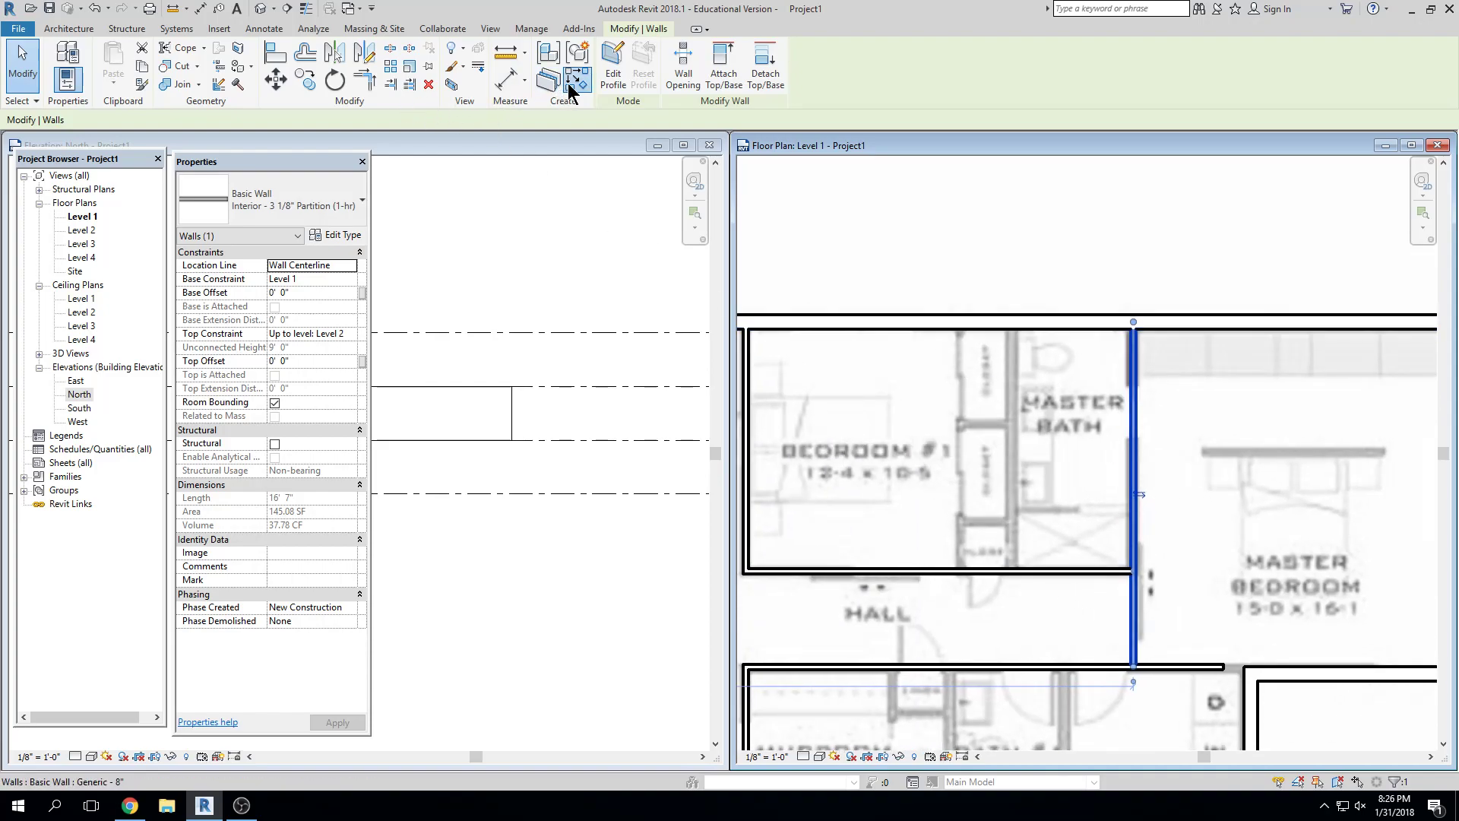
scroll(1008, 347, "up", 3)
left_click(1009, 316)
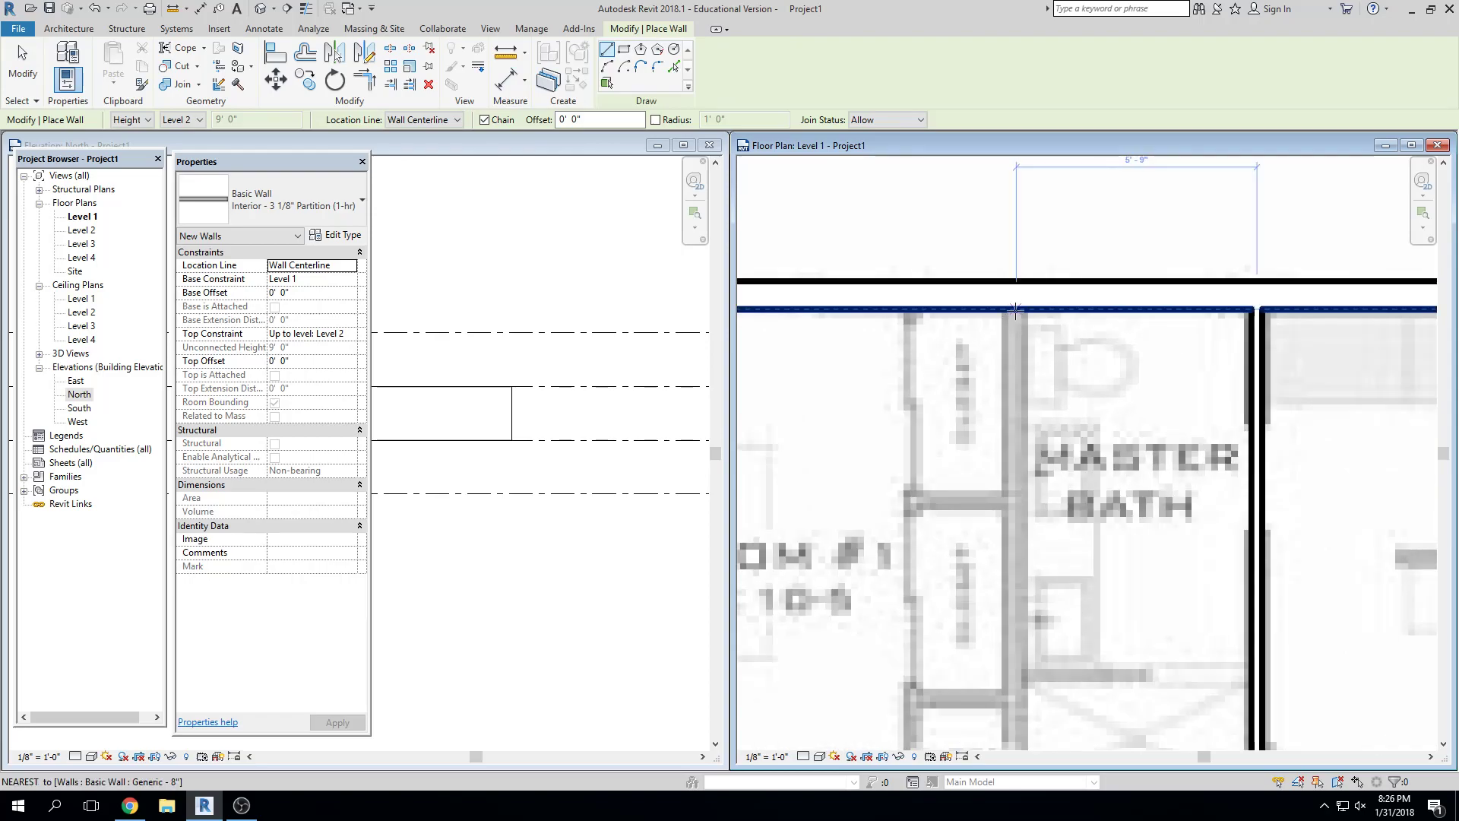
left_click(1019, 608)
key("Escape")
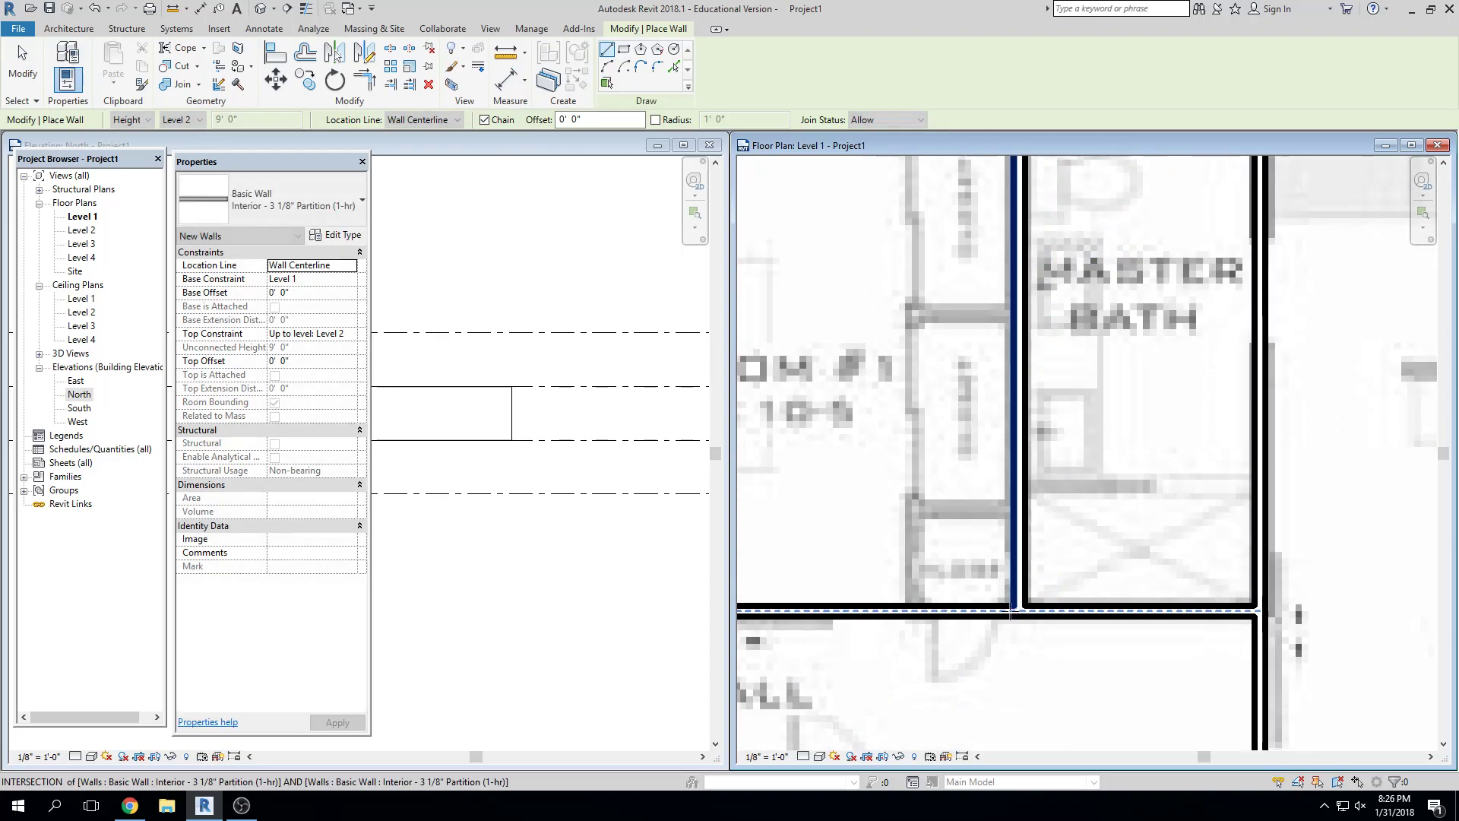
Draw the partition along the Bedroom #1 side of the closets, from the hall wall to the upper exterior wall
scroll(998, 580, "down", 2)
scroll(957, 621, "up", 2)
left_click(952, 611)
middle_click_drag(968, 411, 962, 665)
left_click(948, 374)
key("Escape")
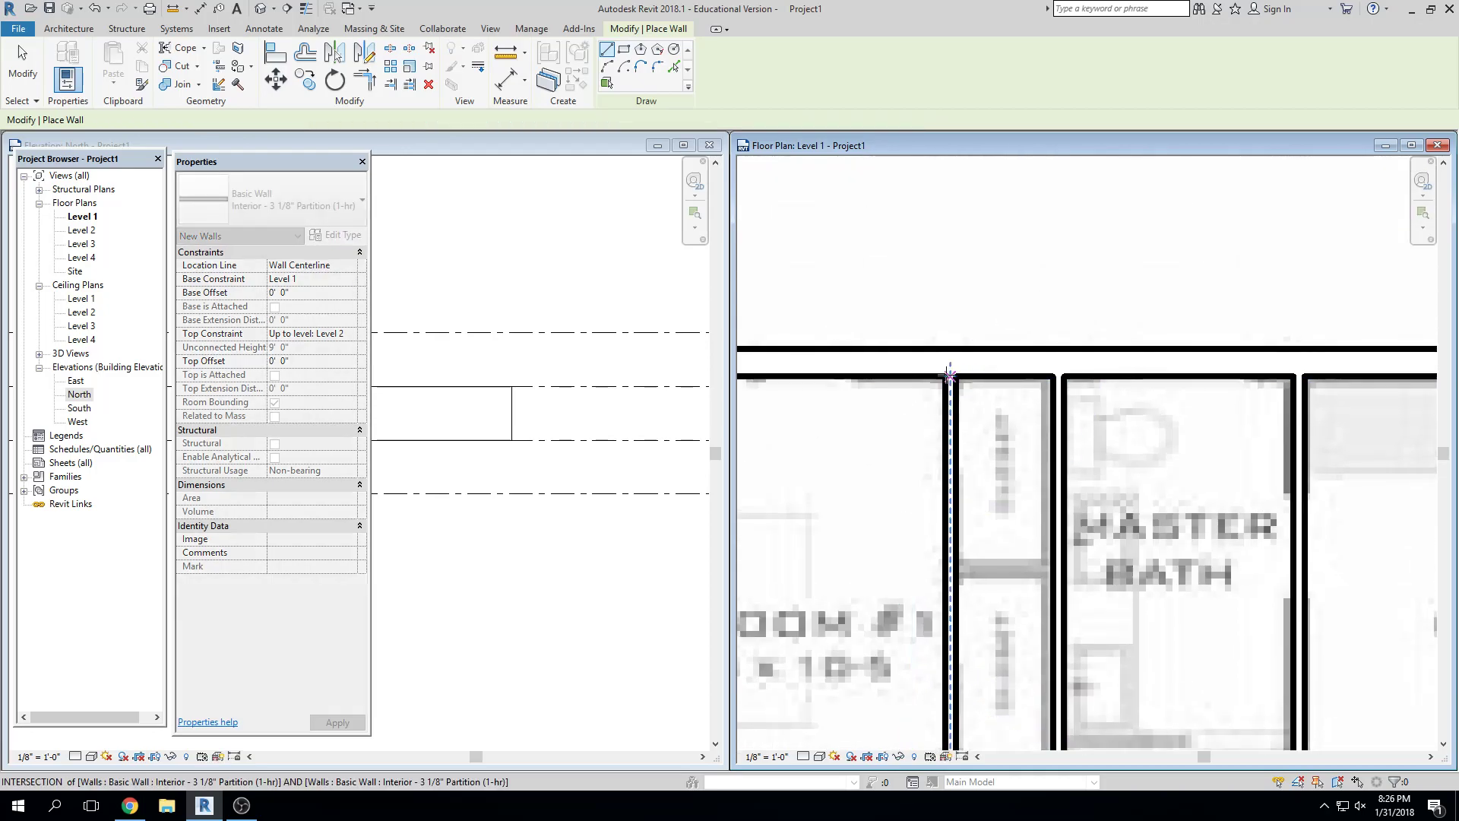
Draw a matching interior partition between Bath #1 and the laundry, from the hall wall to the lower exterior wall
scroll(948, 375, "down", 5)
middle_click_drag(1014, 456, 983, 329)
scroll(1111, 534, "up", 3)
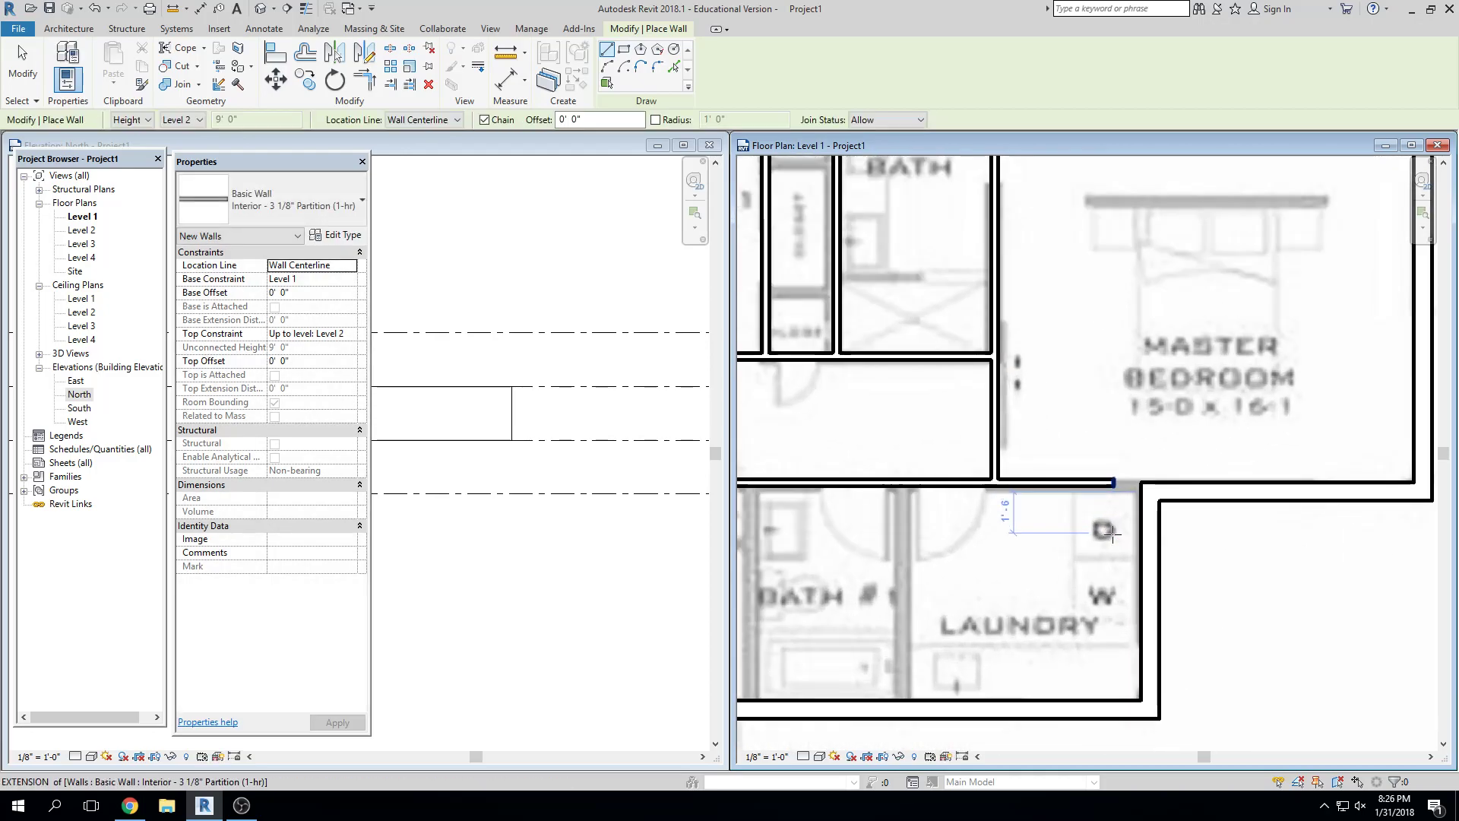
key("Escape")
scroll(919, 554, "down", 2)
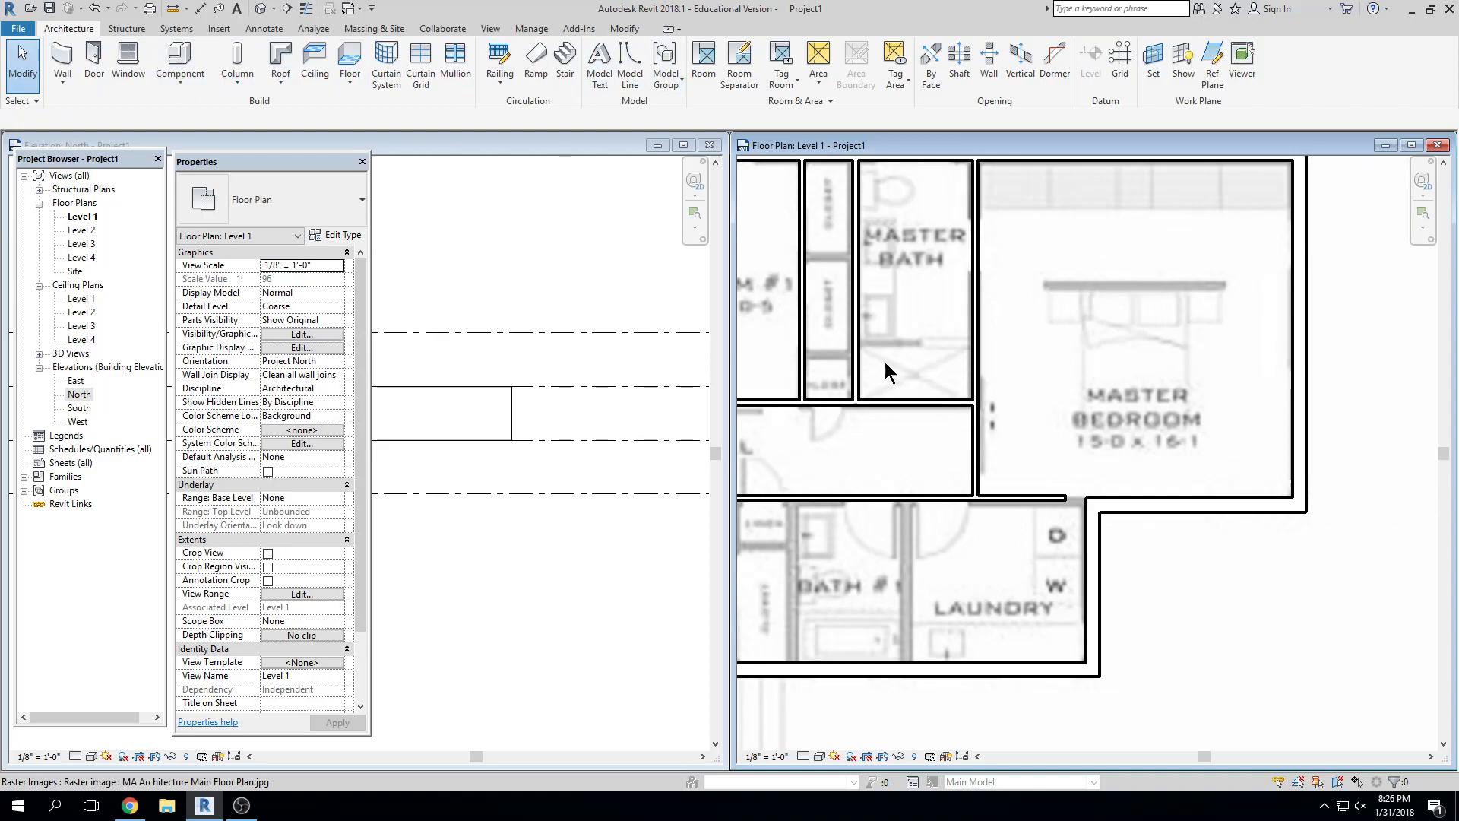
left_click(942, 401)
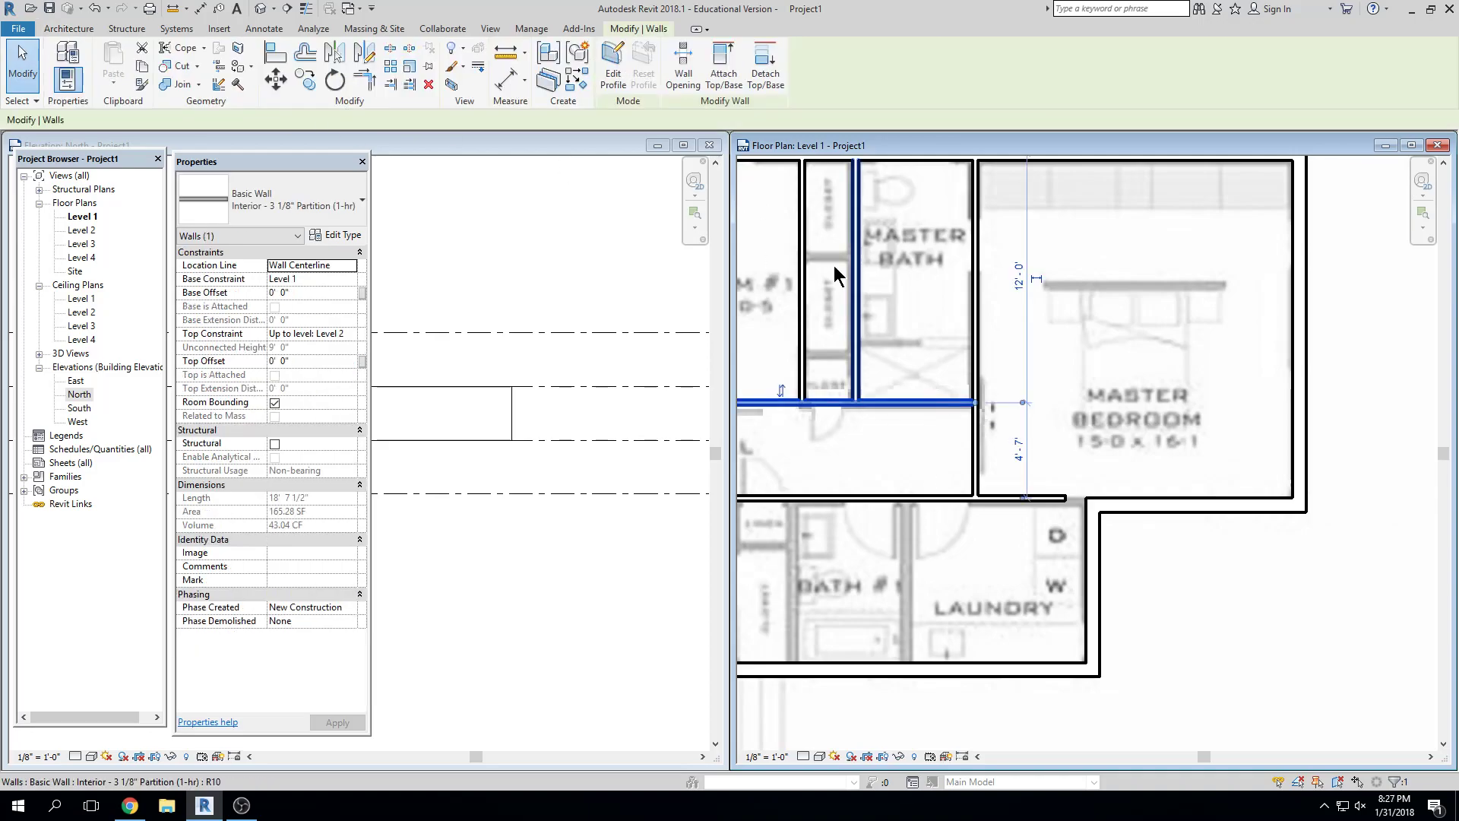
left_click(577, 78)
scroll(974, 528, "up", 2)
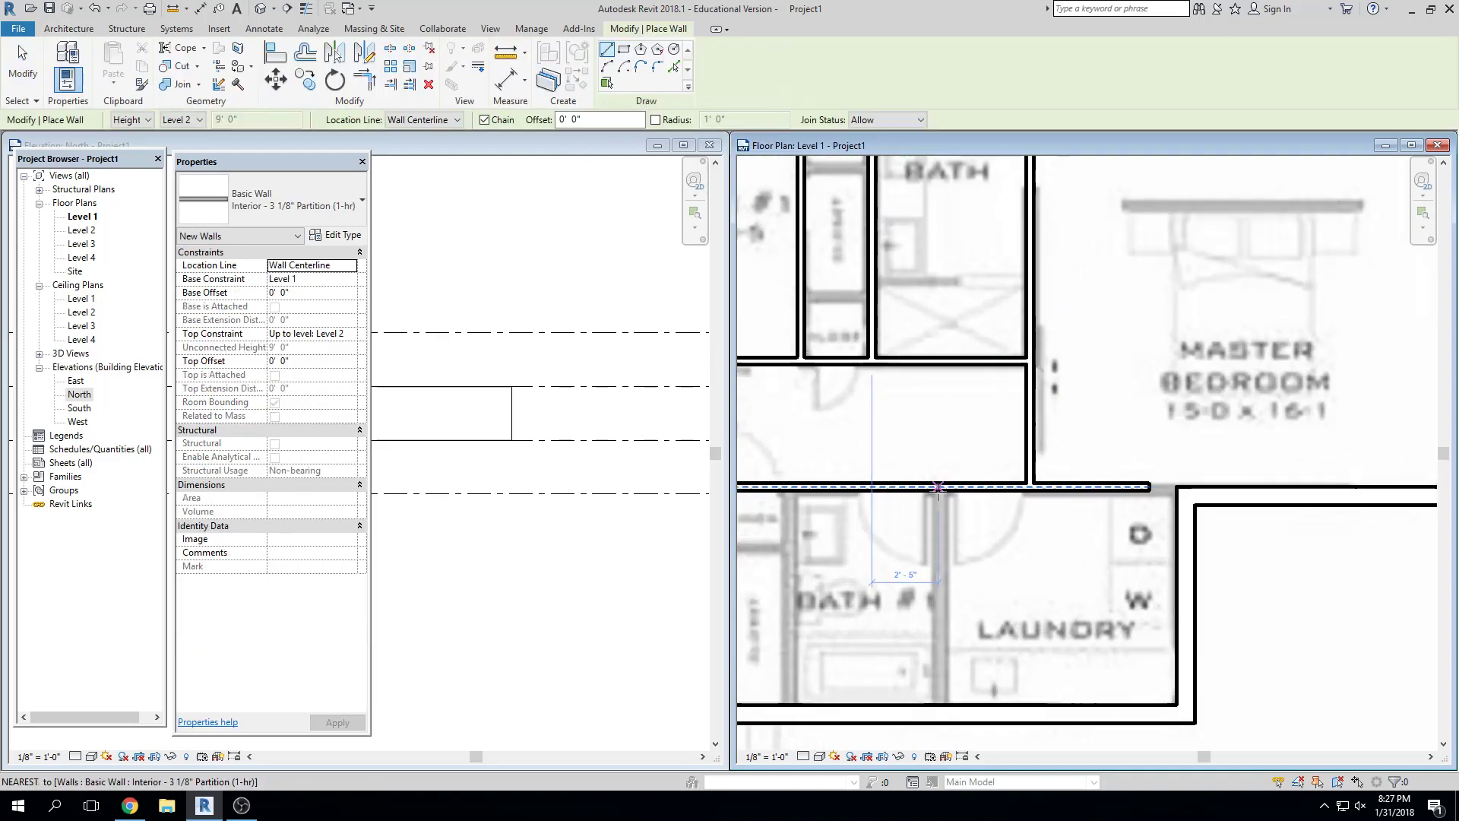
left_click(938, 486)
left_click(940, 704)
middle_click_drag(933, 711, 1086, 697)
key("Escape")
Draw partitions on both sides of the closet between the mudroom and Bath #1, from the hall wall to the lower exterior wall
left_click(941, 475)
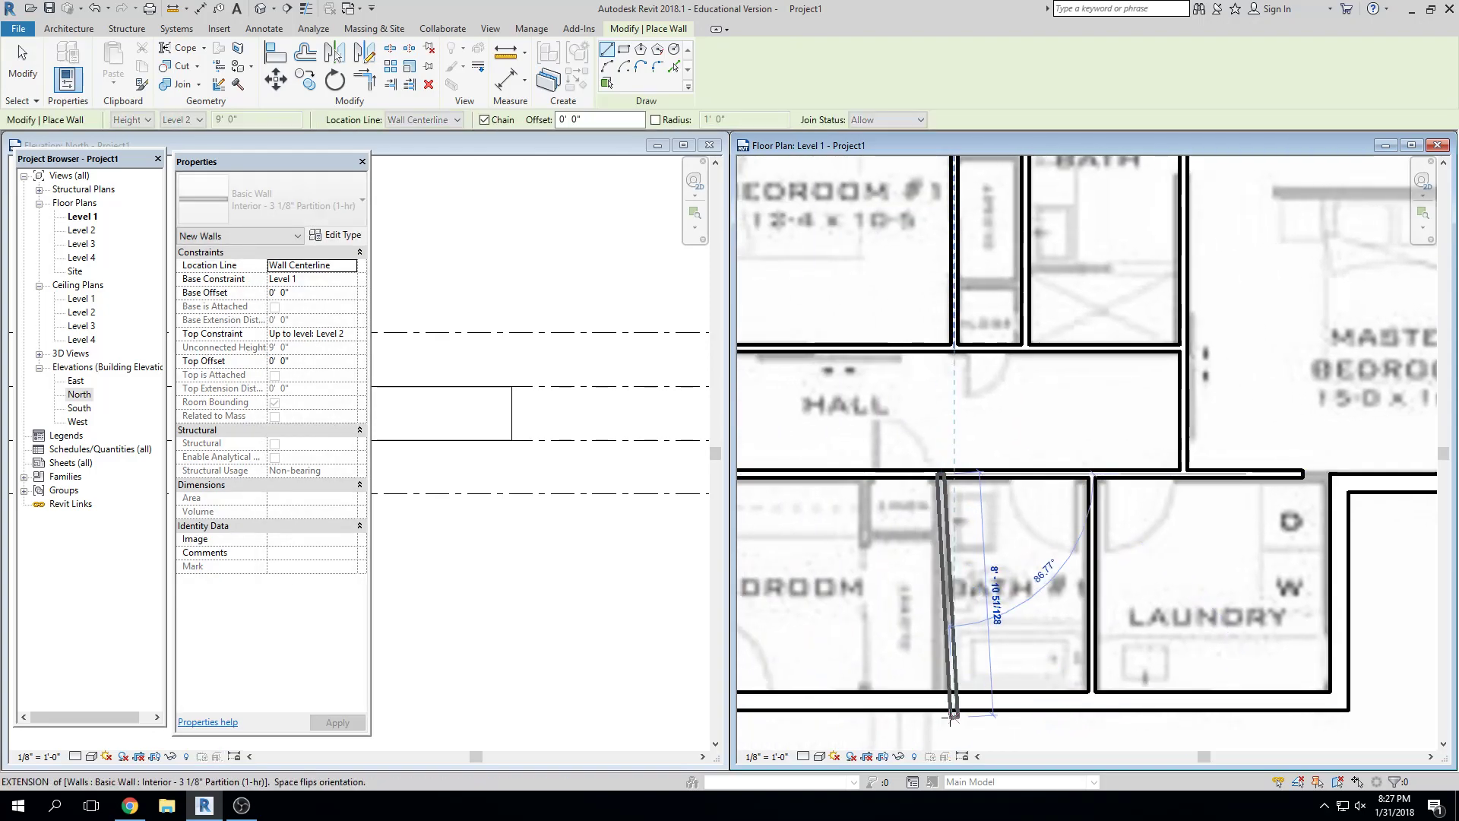
key("Escape")
scroll(1019, 544, "down", 2)
scroll(1019, 544, "up", 1)
scroll(1019, 544, "up", 1)
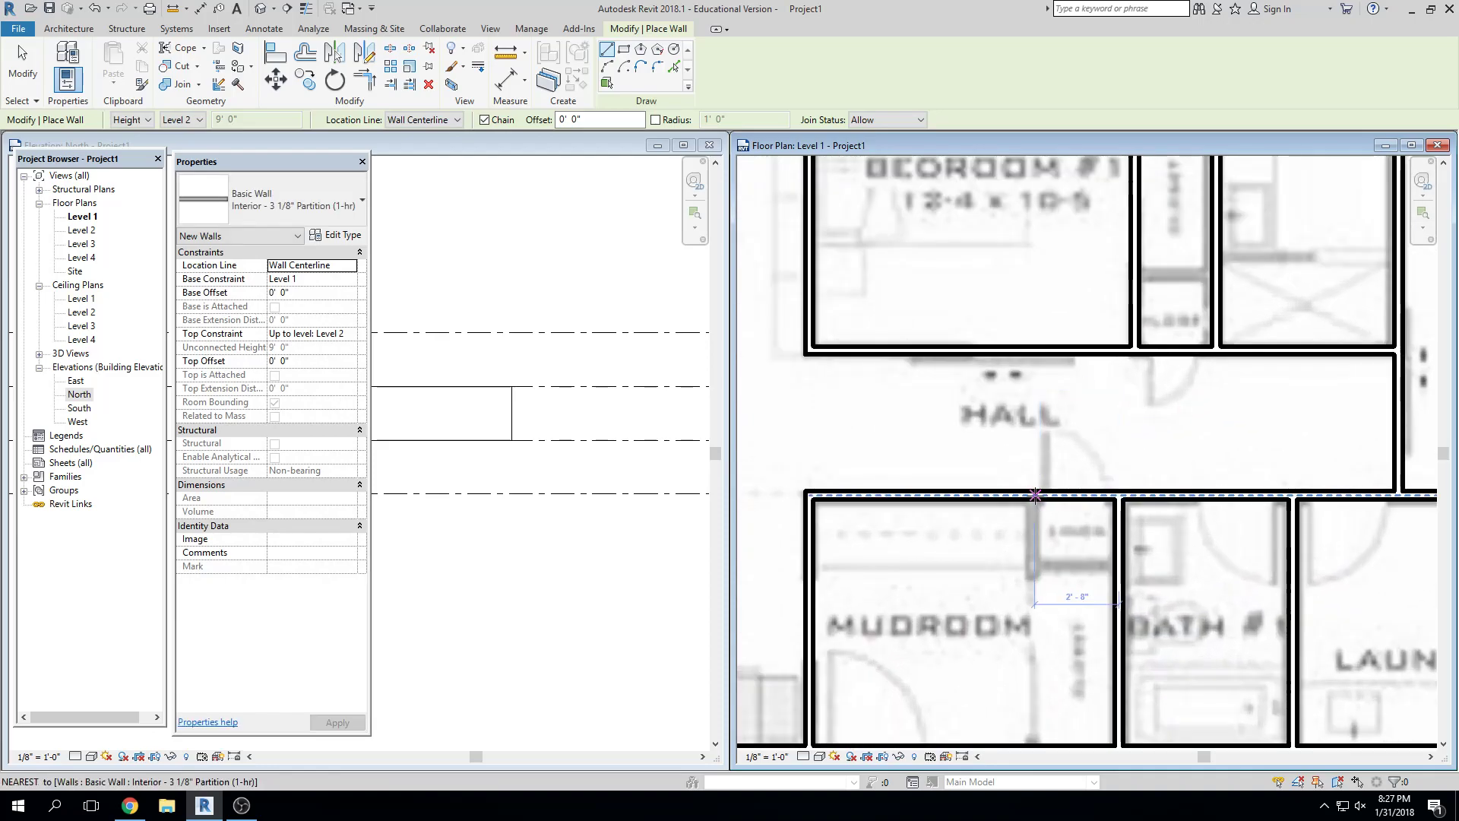
left_click(1031, 478)
middle_click_drag(1043, 655, 1039, 574)
left_click(1034, 612)
key("Escape")
Trace the upper partition corner between the entry and kitchen, about 2' 6" across and 2' 6" down
scroll(1202, 676, "down", 3)
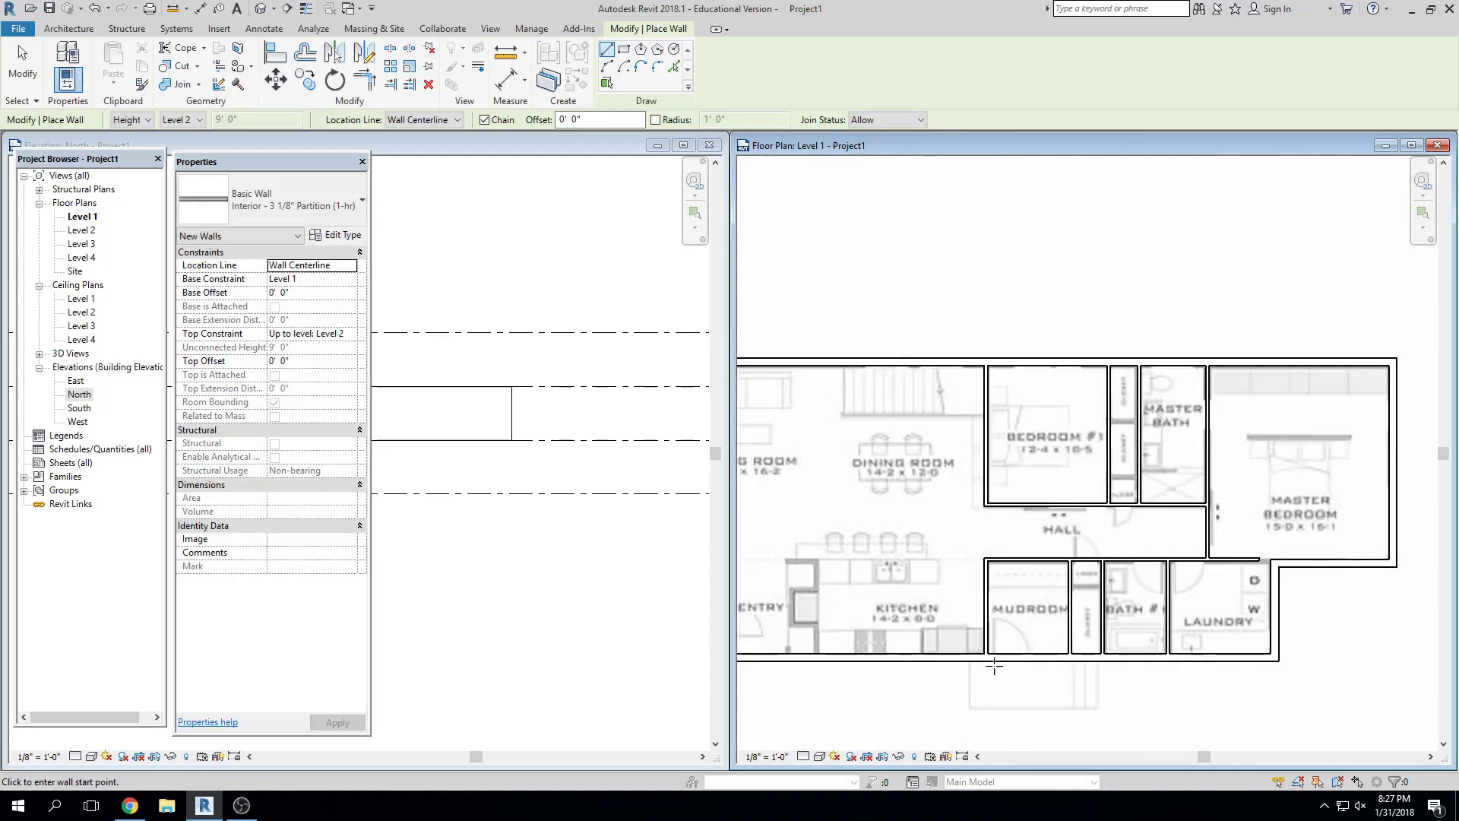
middle_click_drag(1042, 668, 1246, 639)
scroll(894, 528, "up", 3)
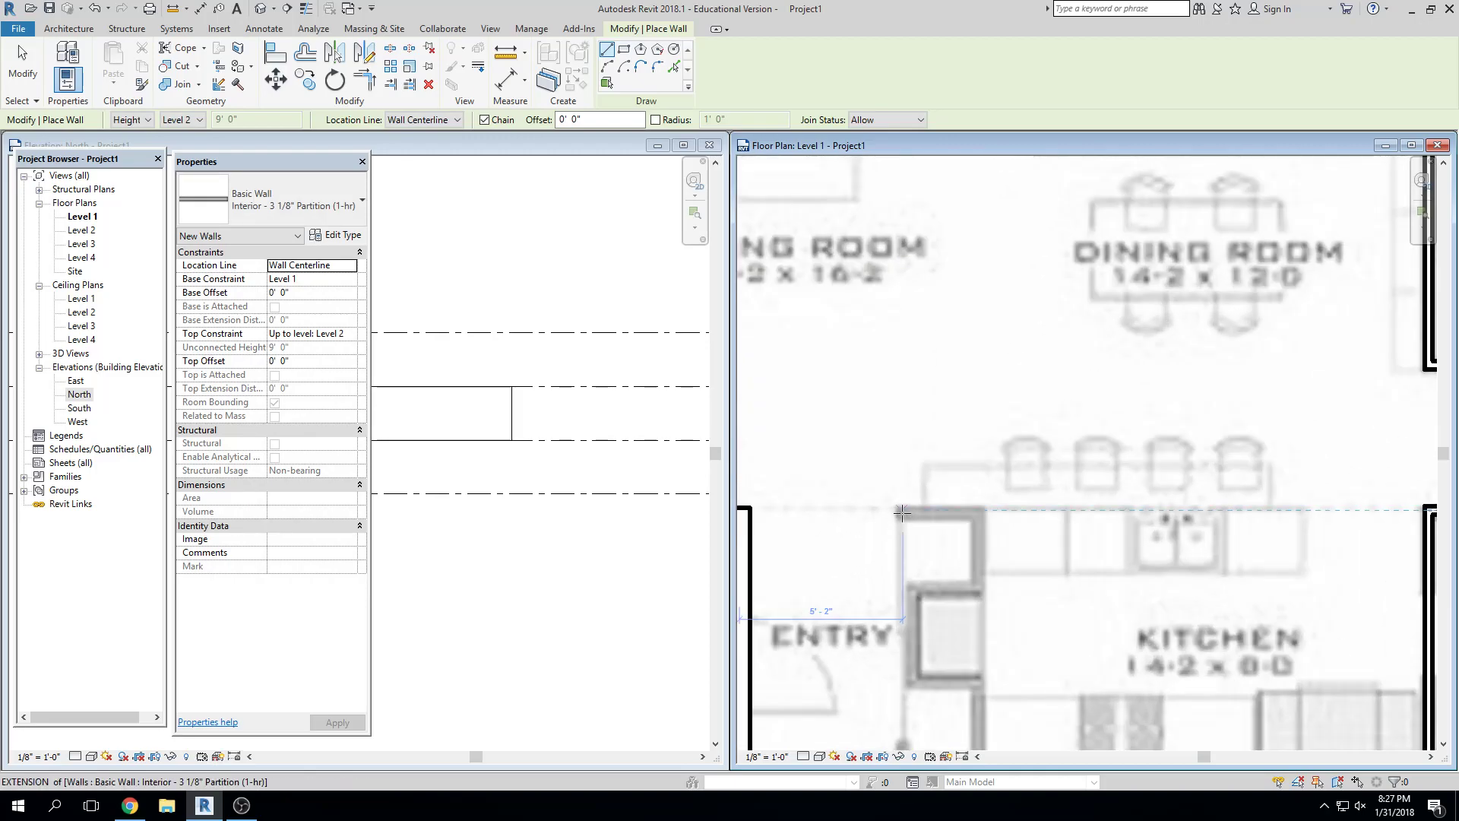
left_click(899, 511)
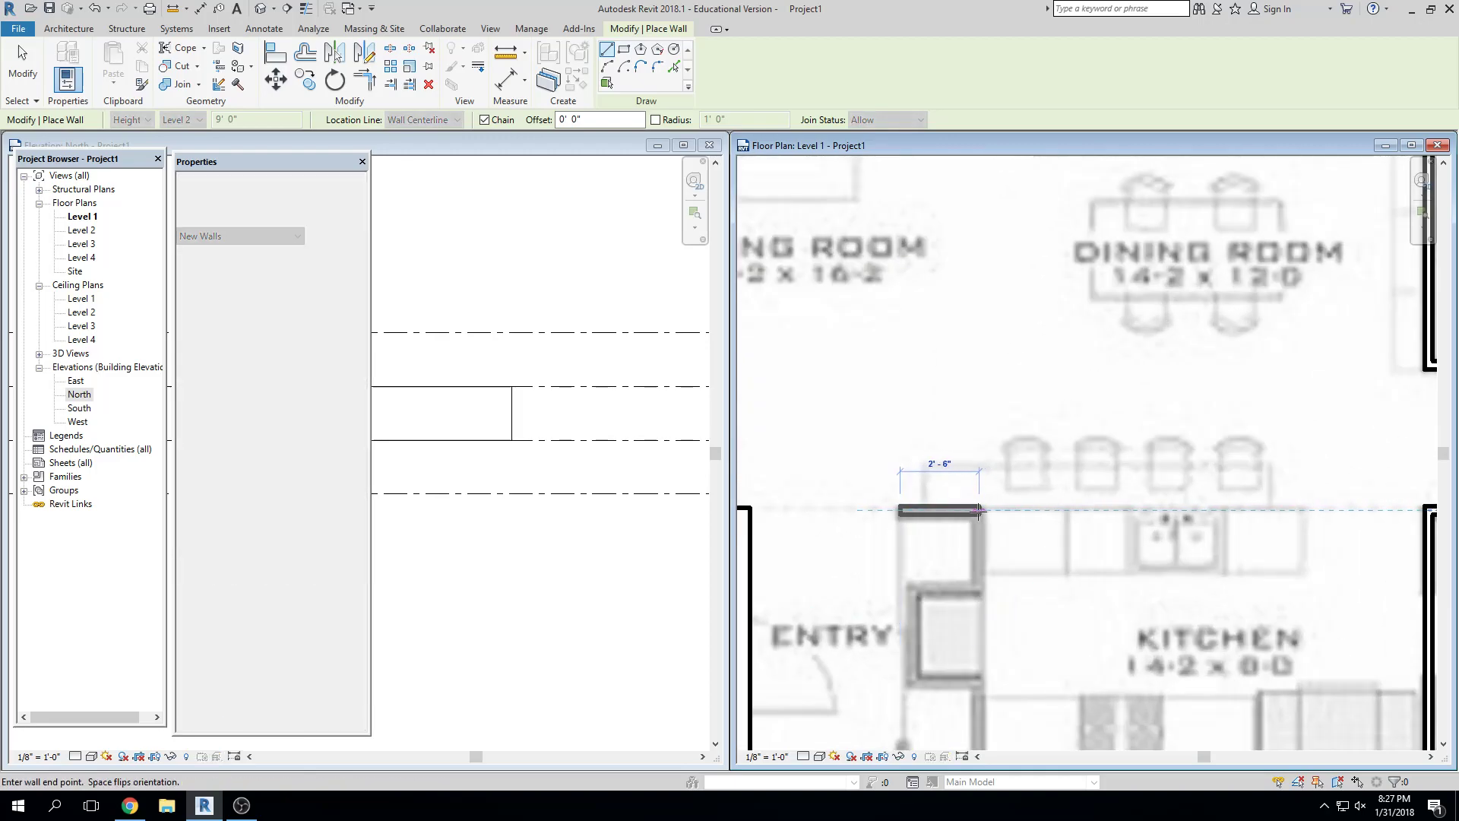
left_click(979, 511)
left_click(980, 589)
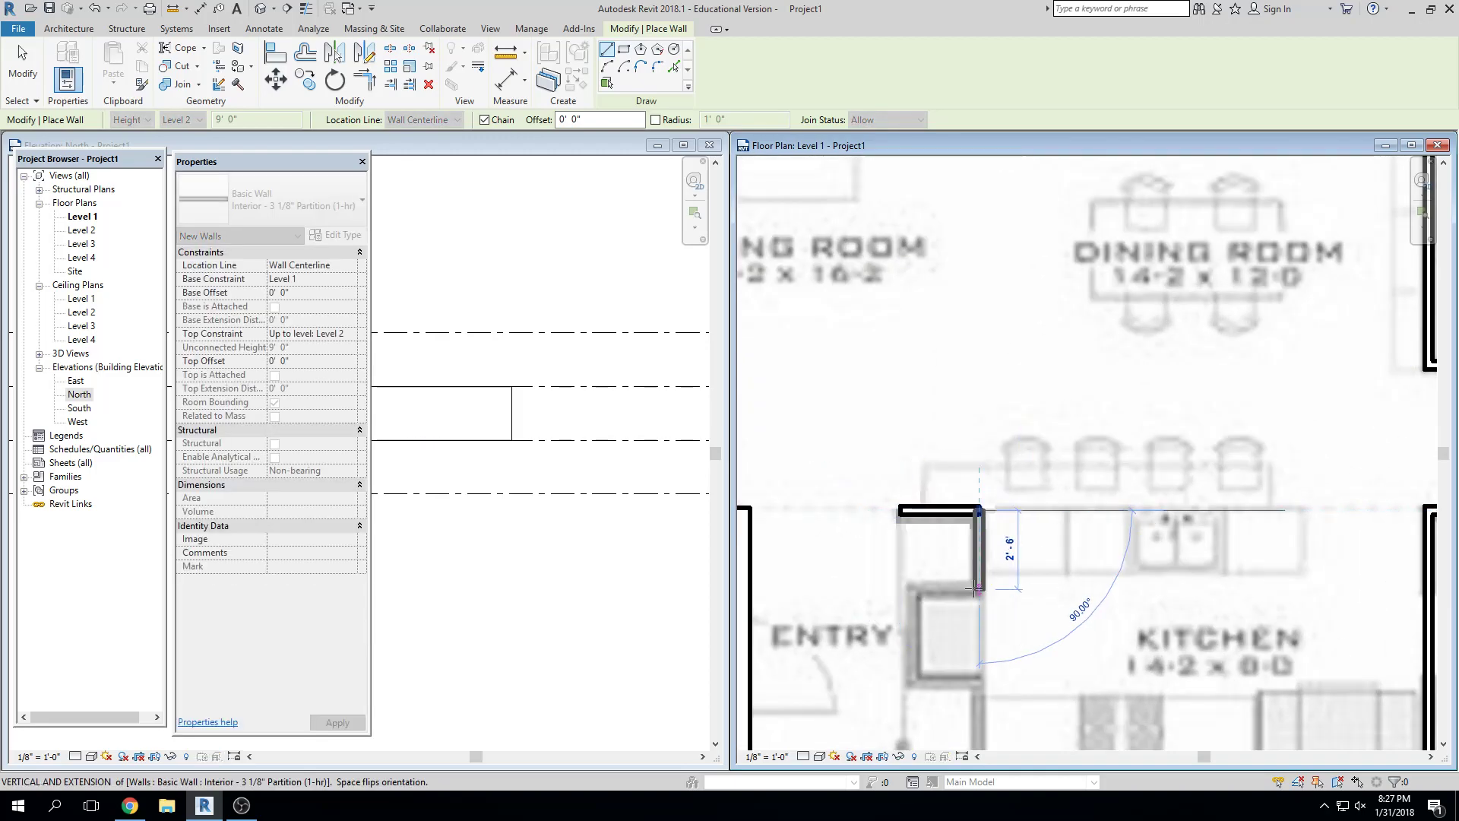
Continue the partition around the kitchen niche on the entry side and down to the lower exterior wall
left_click(912, 588)
left_click(913, 681)
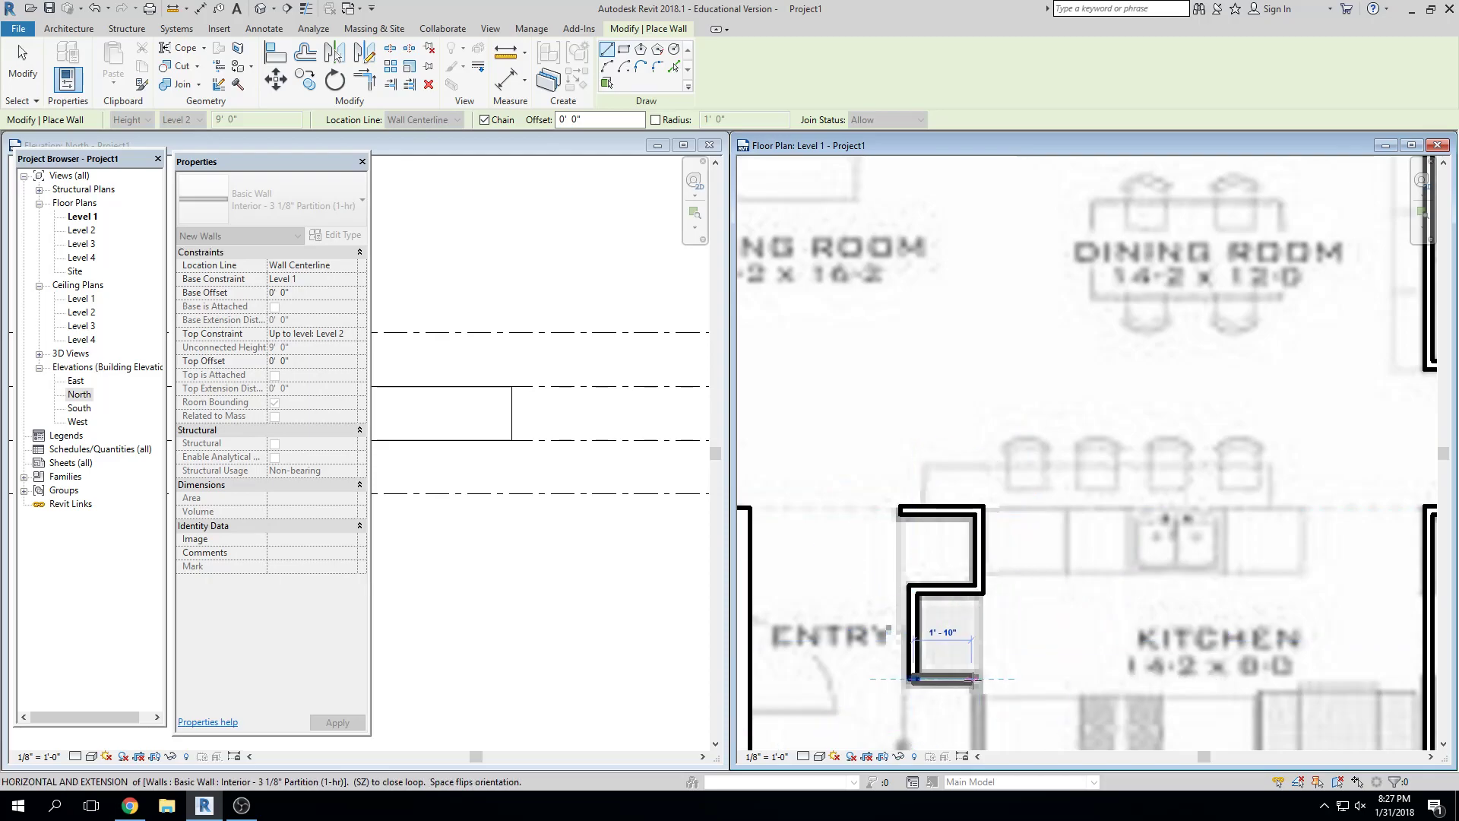
left_click(979, 682)
middle_click_drag(978, 682, 987, 543)
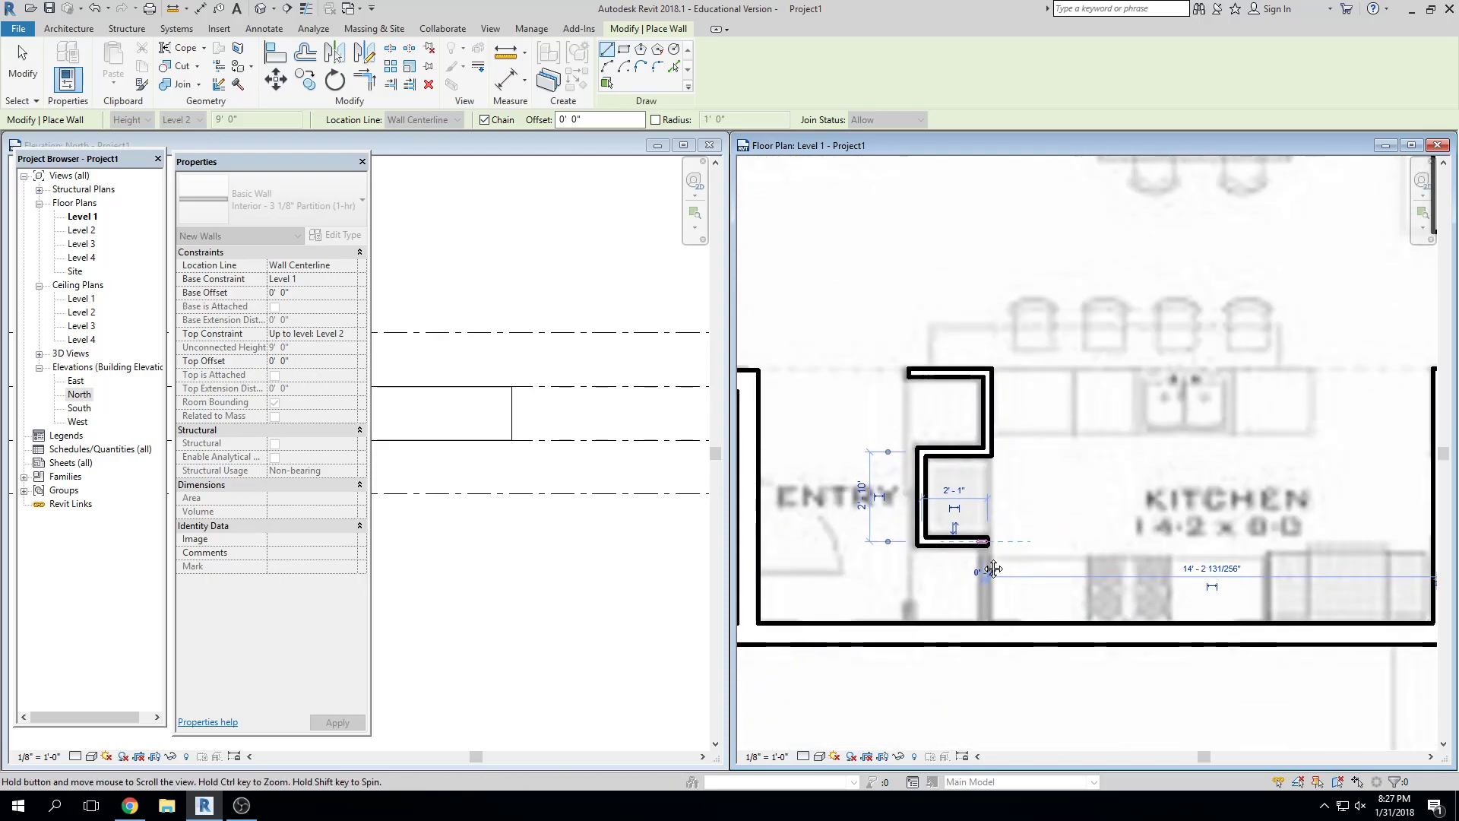
left_click(987, 626)
key("Escape")
Examine the modelled exterior walls and partitions in the default 3D view and close that view
scroll(986, 627, "down", 2)
middle_click_drag(986, 627, 931, 625)
scroll(932, 626, "down", 5)
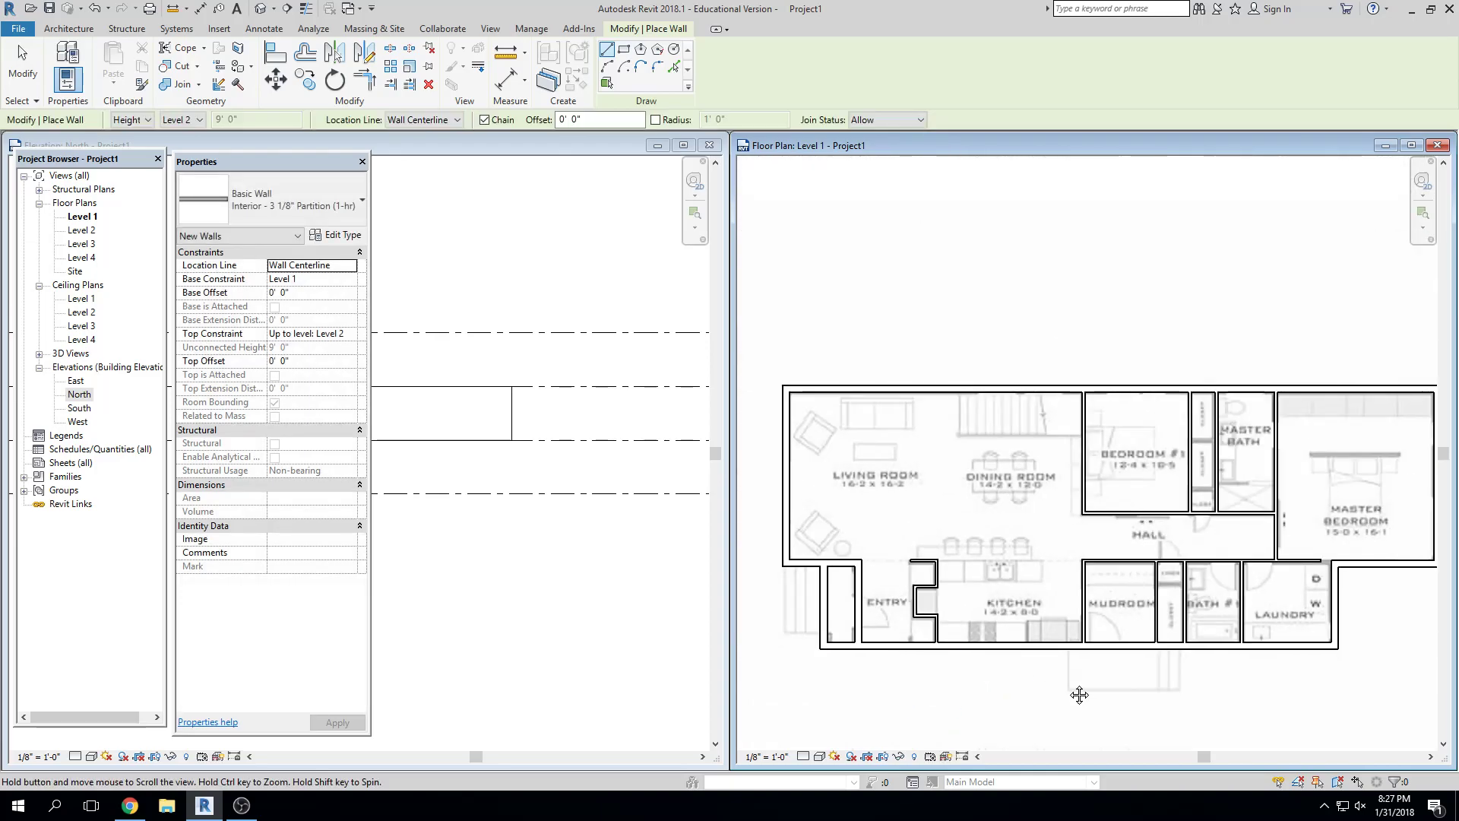
middle_click_drag(1083, 694, 977, 688)
key("Escape")
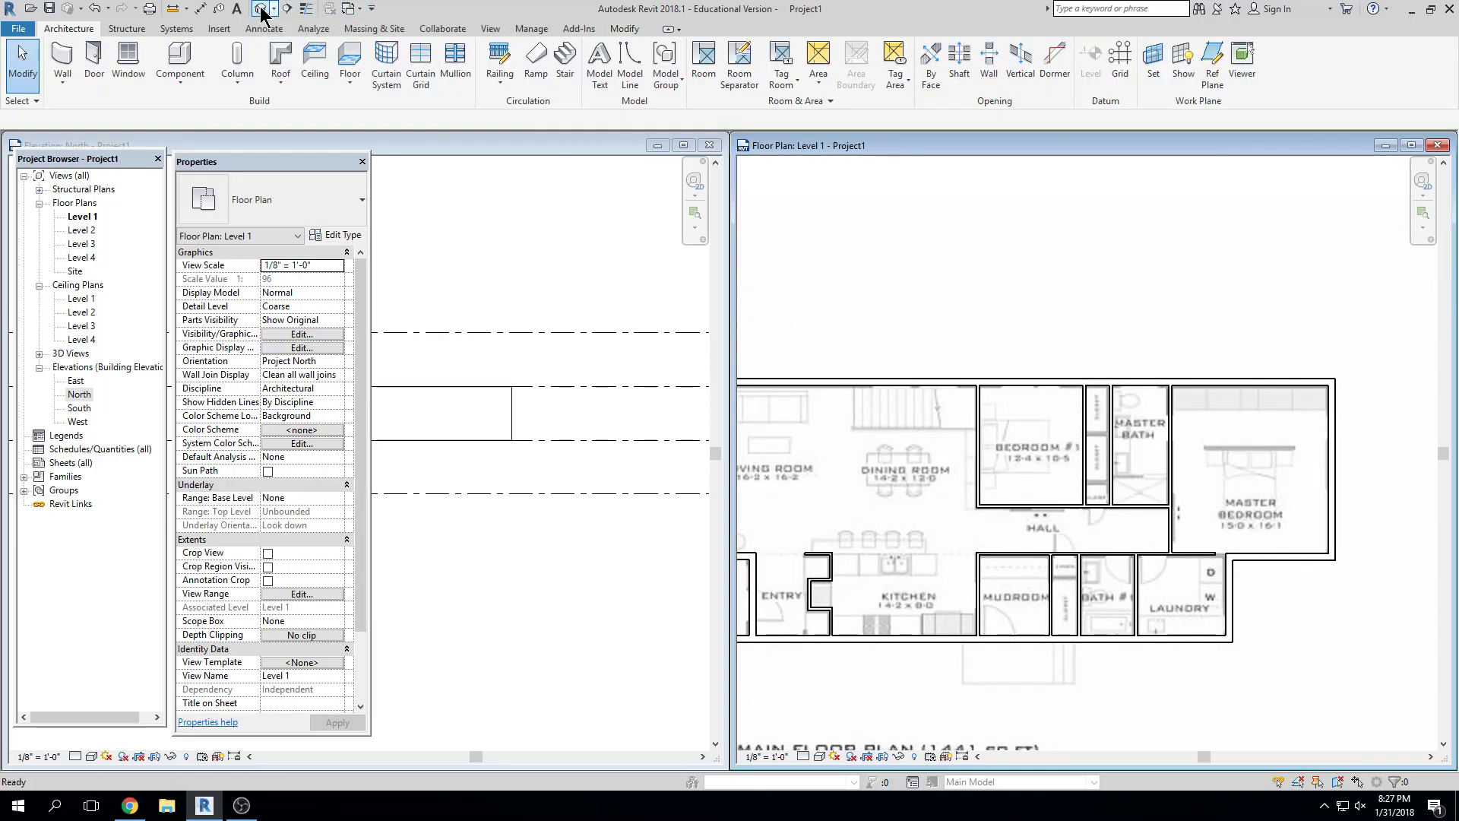
left_click(260, 10)
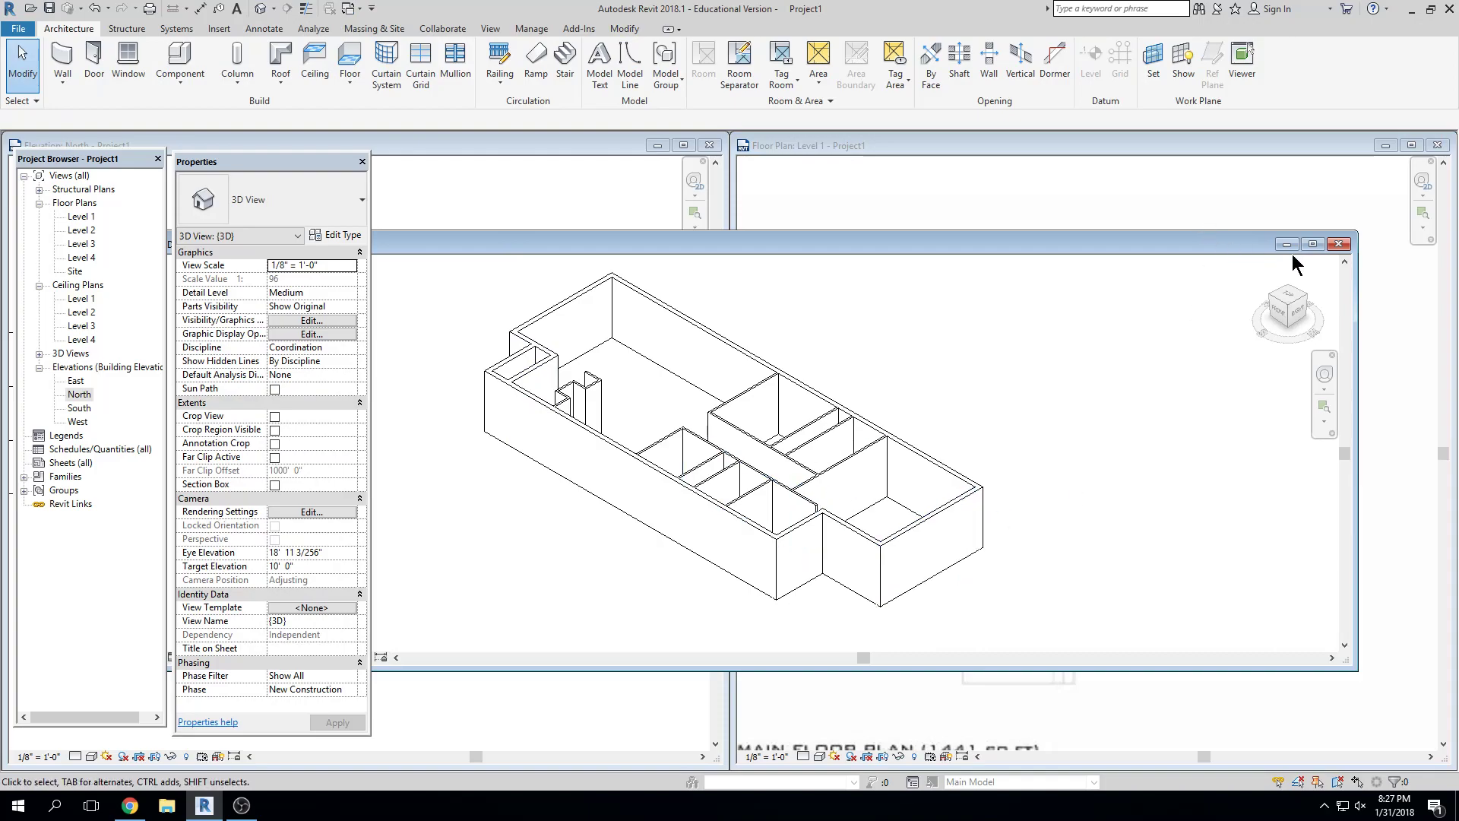
left_click(1339, 244)
Align the upper face of the hall's lower partition with the inner face of the master bedroom's lower exterior wall
scroll(1212, 448, "up", 6)
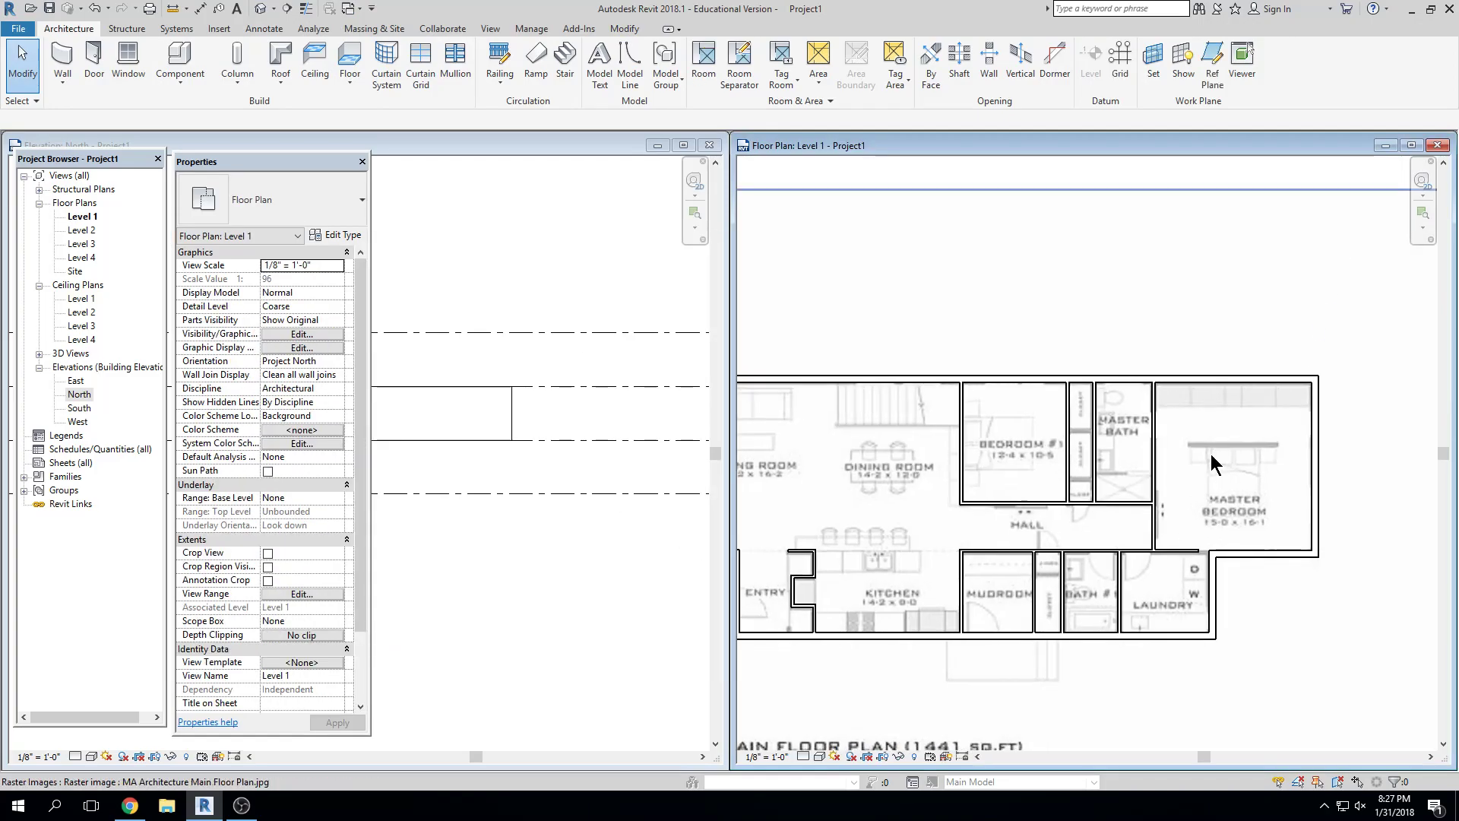
scroll(1180, 585, "up", 6)
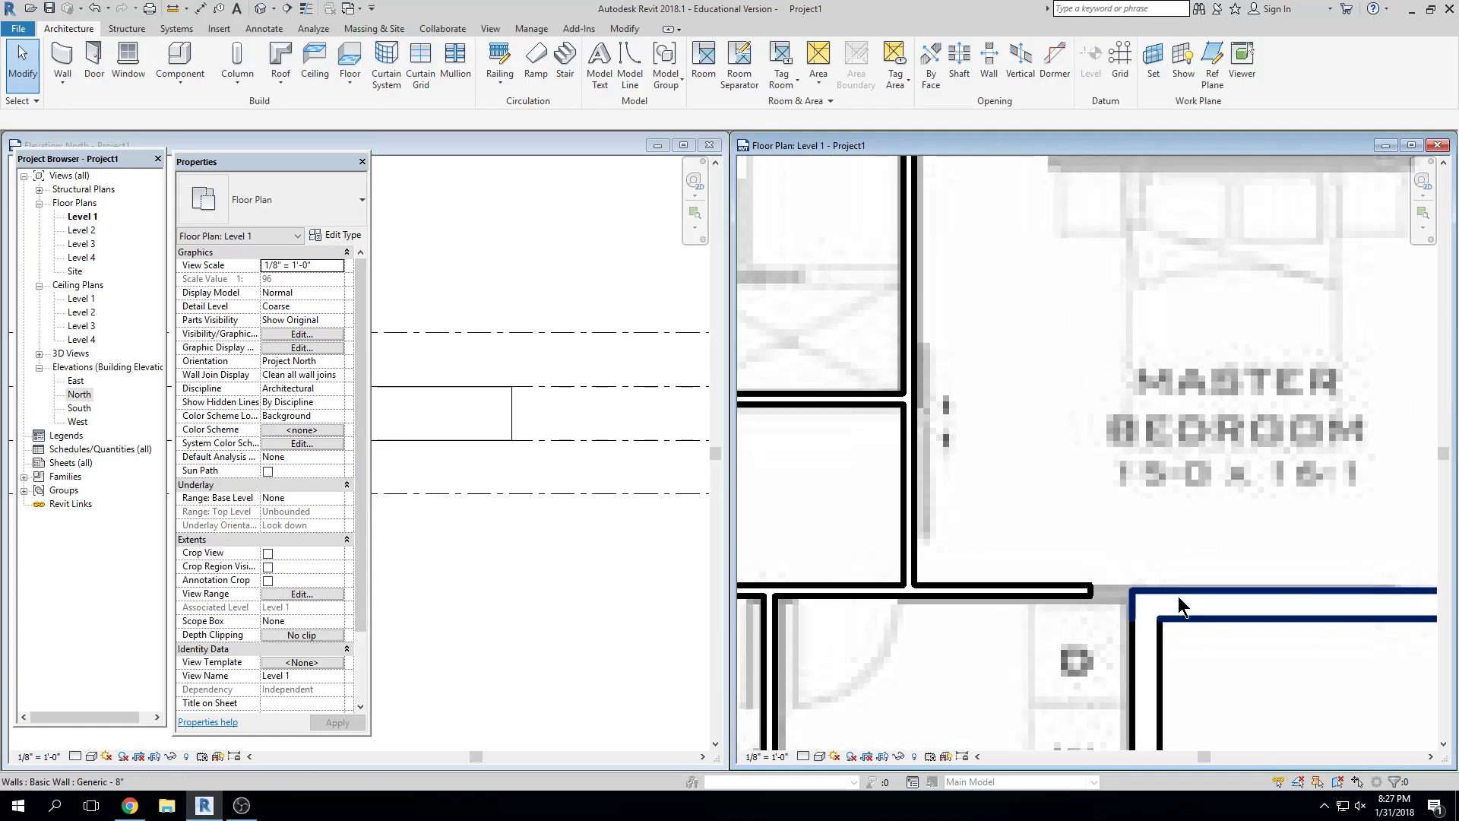
key("a")
key("l")
left_click(1180, 587)
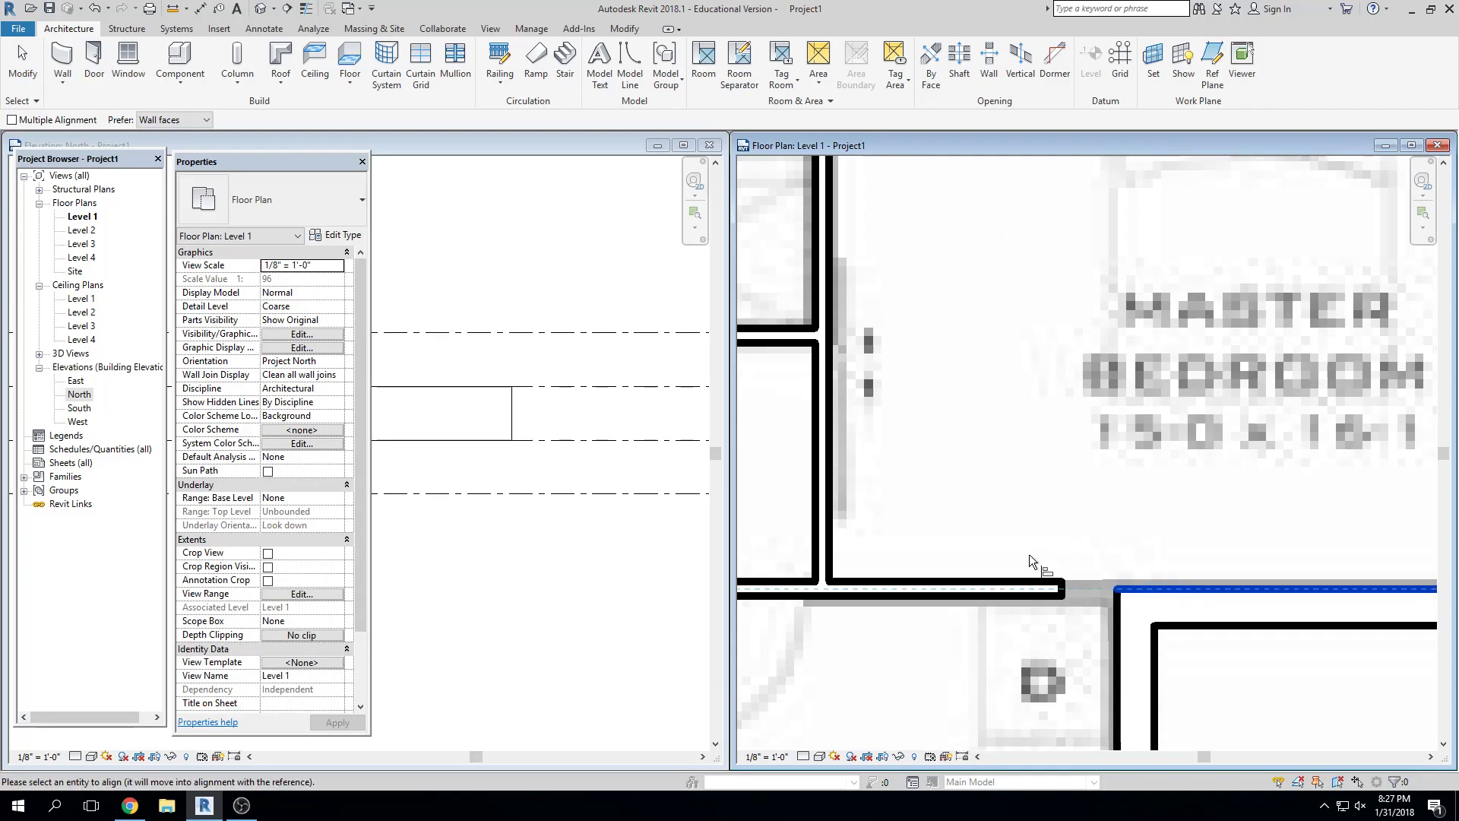
left_click(1034, 585)
key("Escape")
key("Escape")
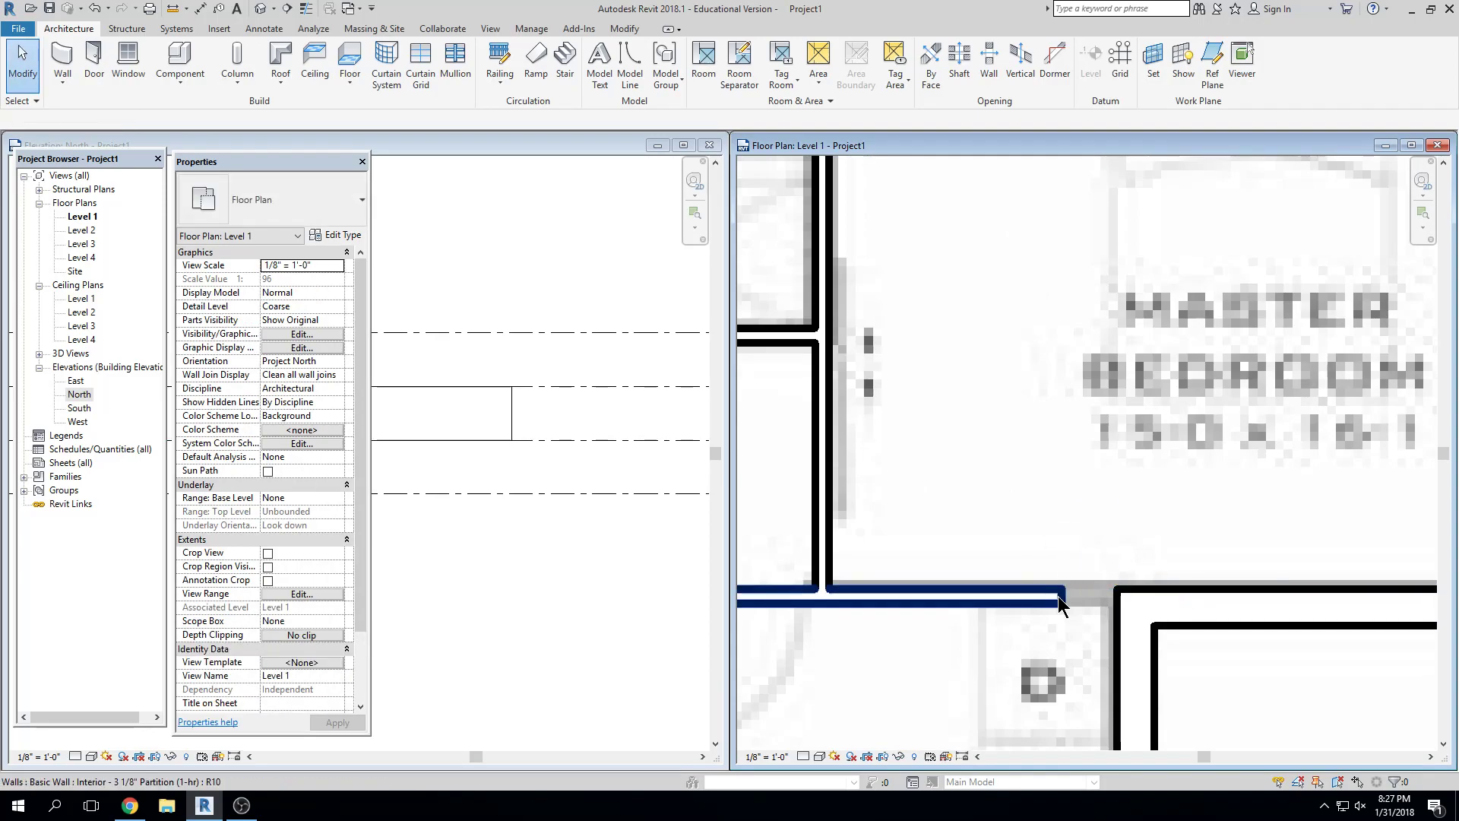
Extend the hall's lower partition to meet the exterior wall at the laundry's upper corner
left_click(1058, 597)
left_click_drag(1062, 601, 1113, 600)
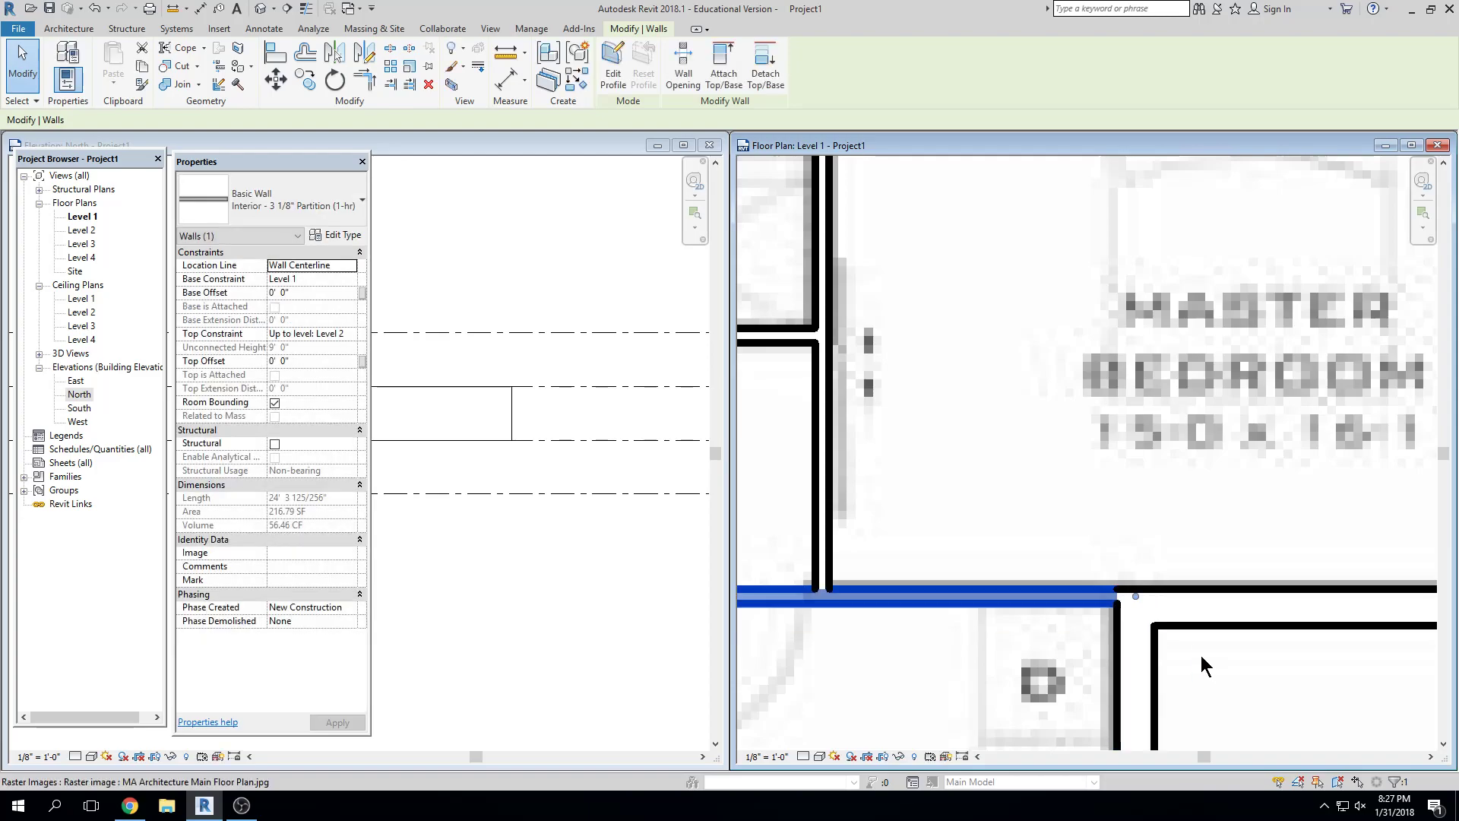
scroll(1200, 655, "down", 3)
scroll(1084, 608, "down", 3)
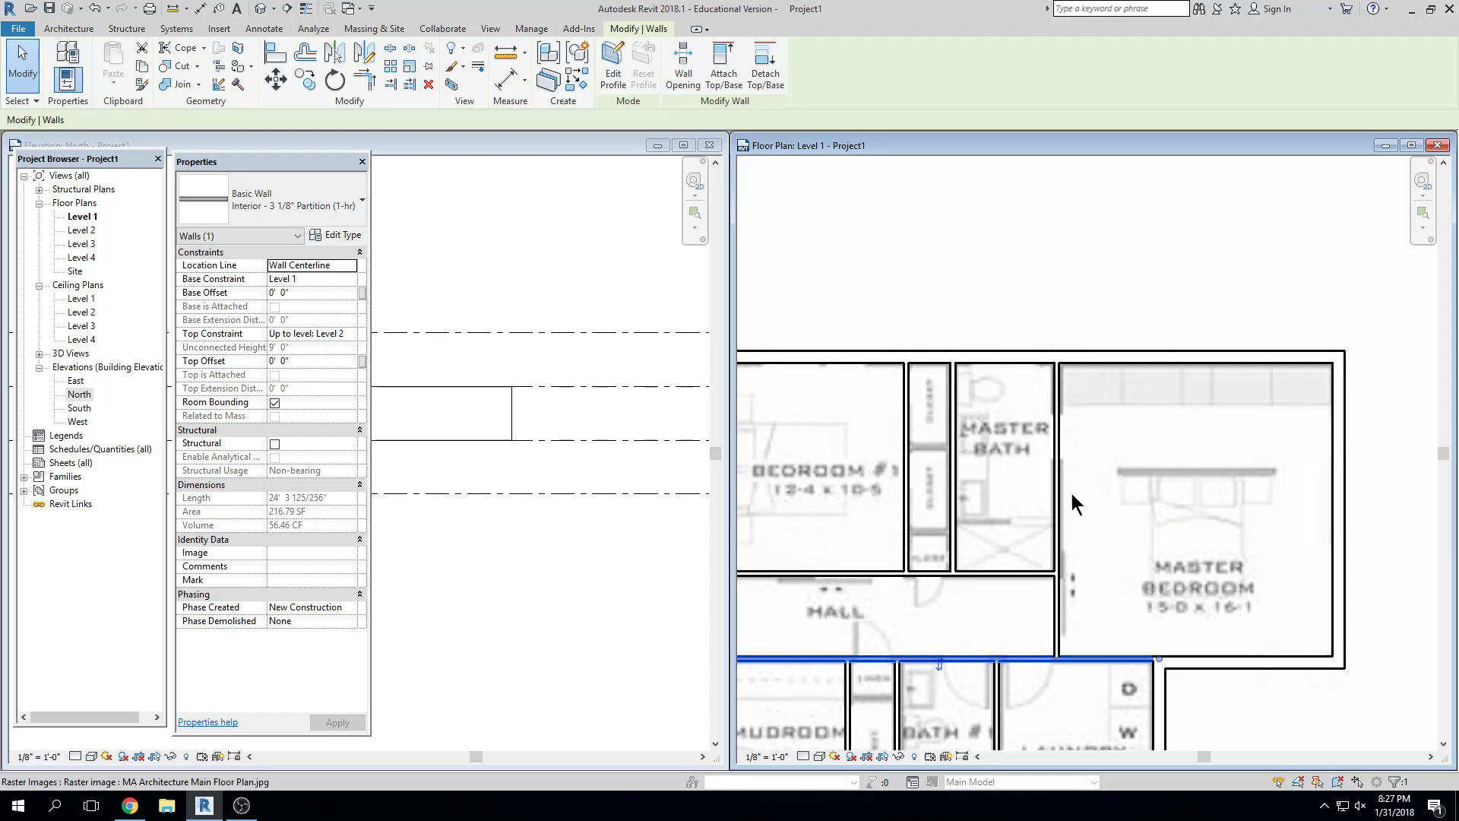
Add aligned dimensions between the inner wall faces for the master bedroom's vertical and horizontal extents
scroll(1199, 637, "up", 2)
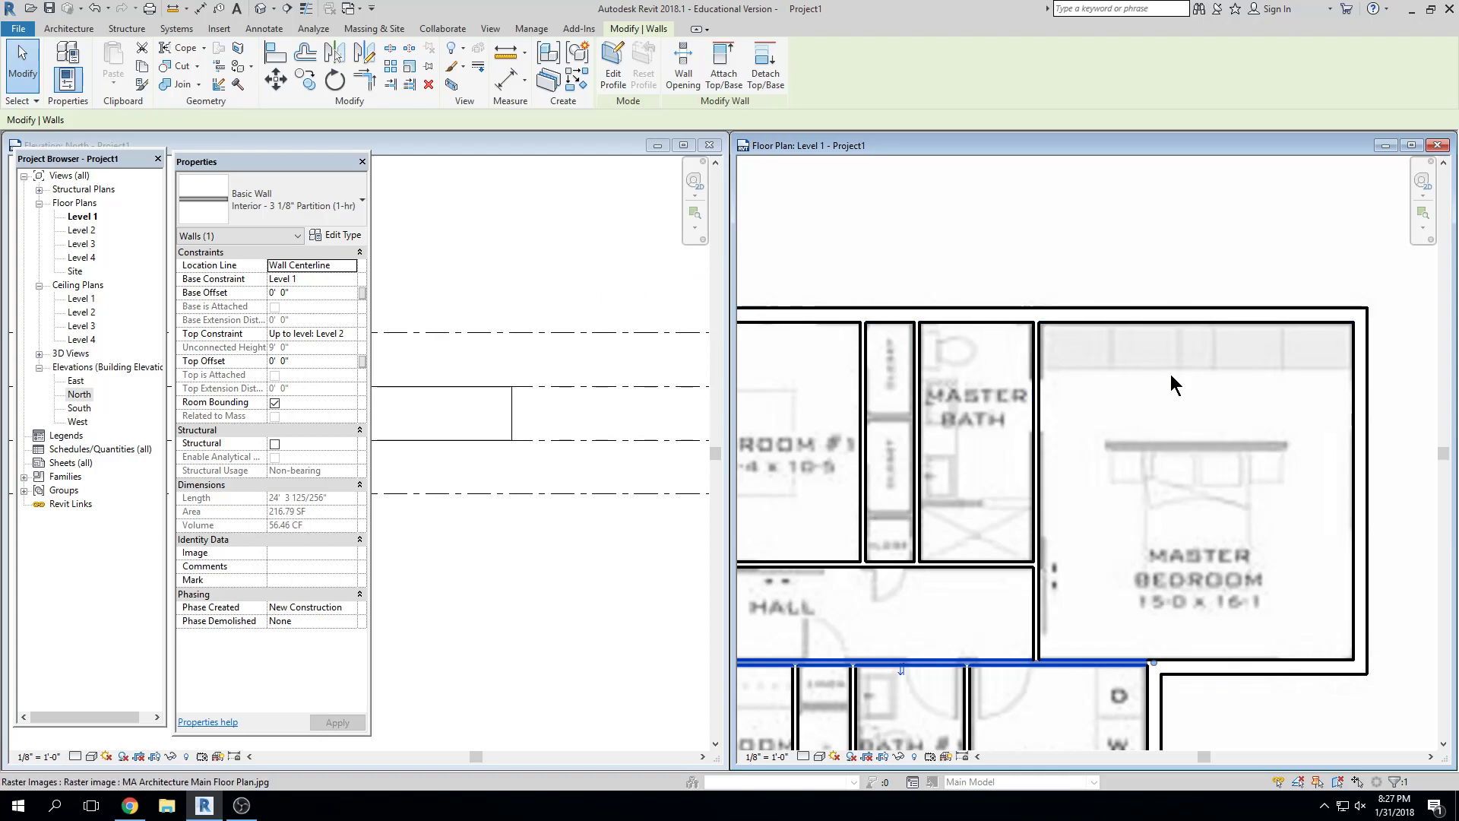
key("d")
key("i")
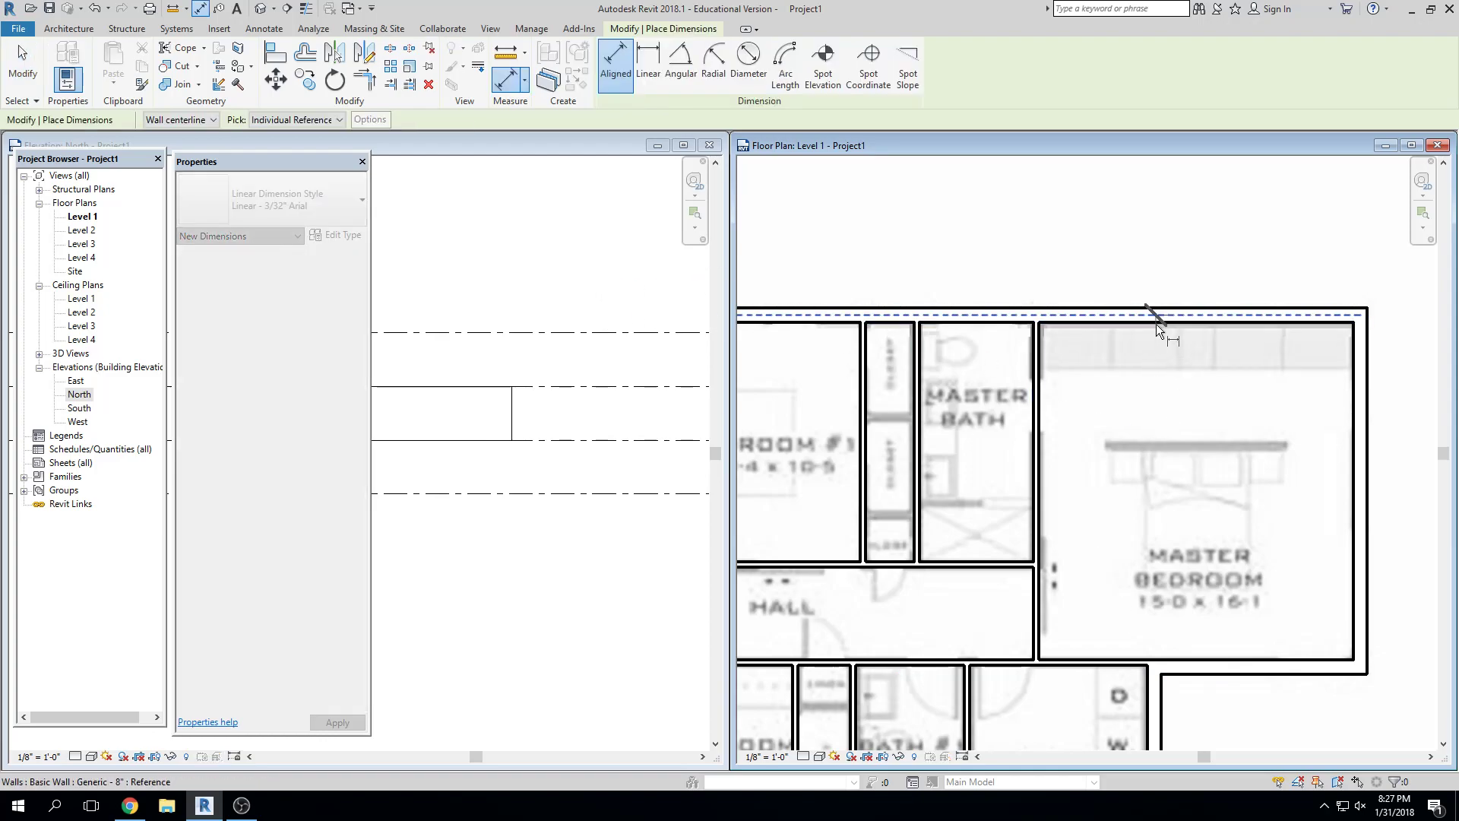
left_click(1164, 321)
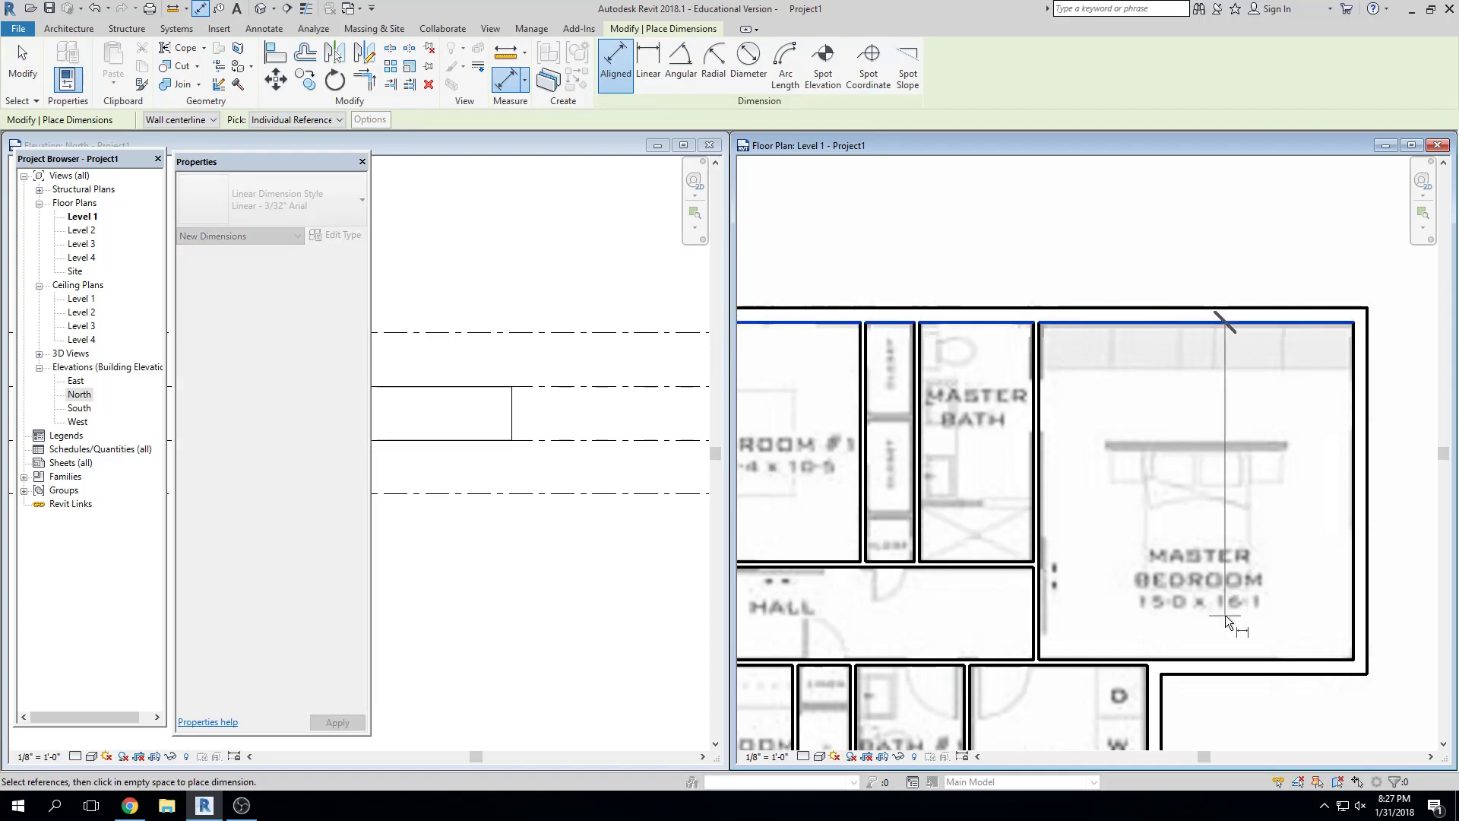
left_click(1228, 661)
left_click(1231, 712)
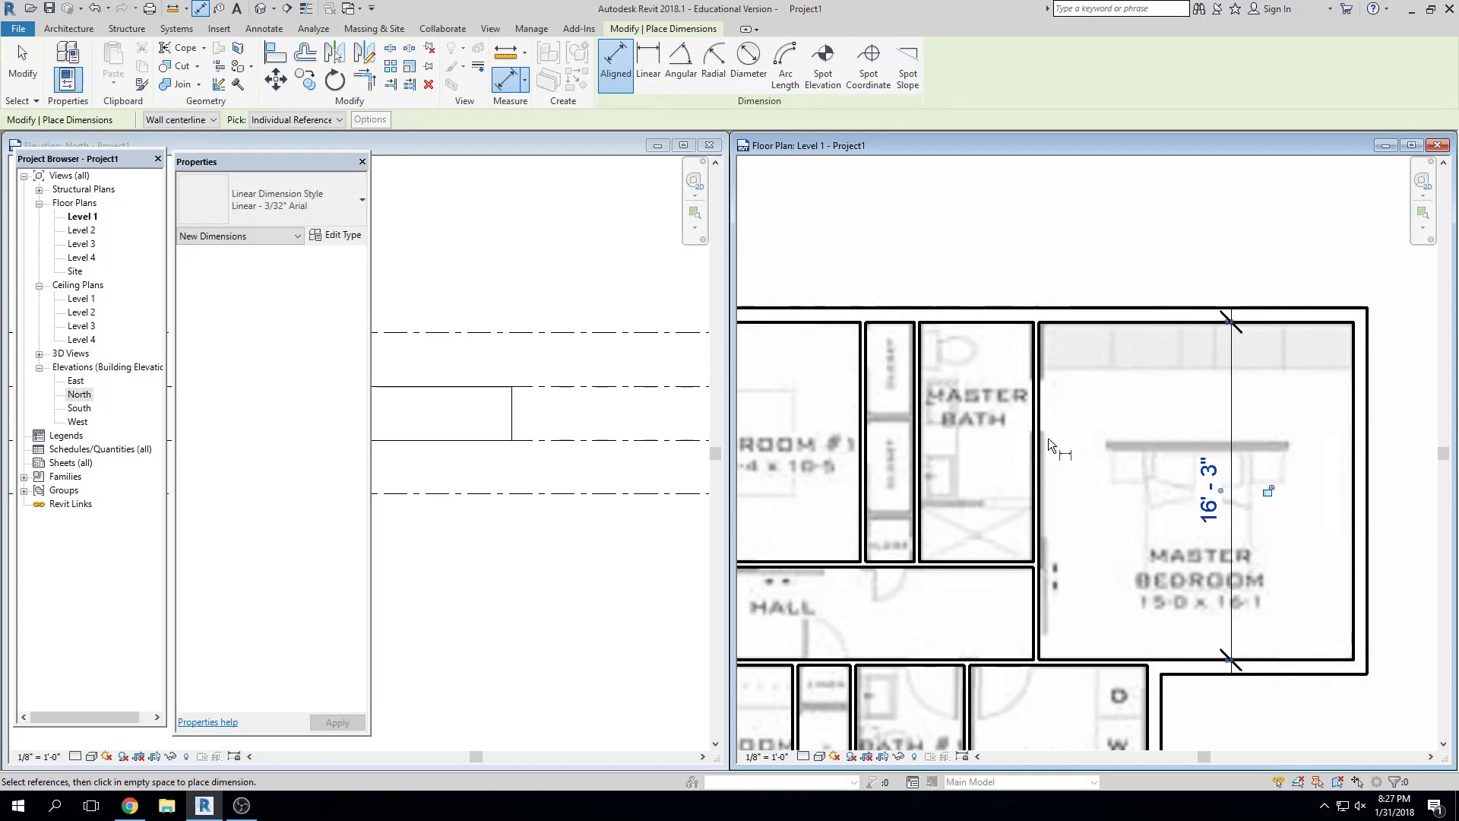
left_click(1043, 418)
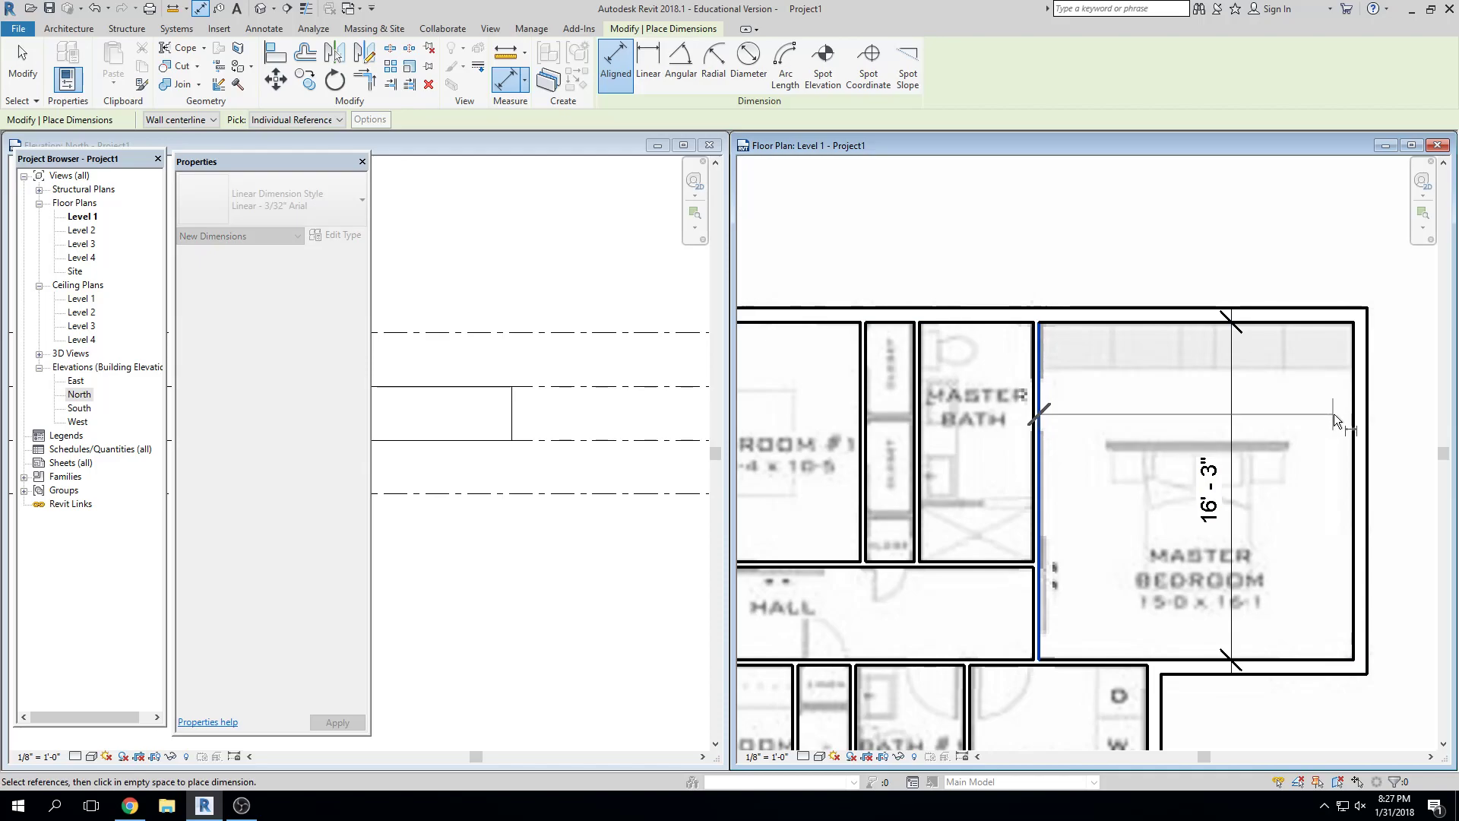
left_click(1353, 418)
left_click(1384, 394)
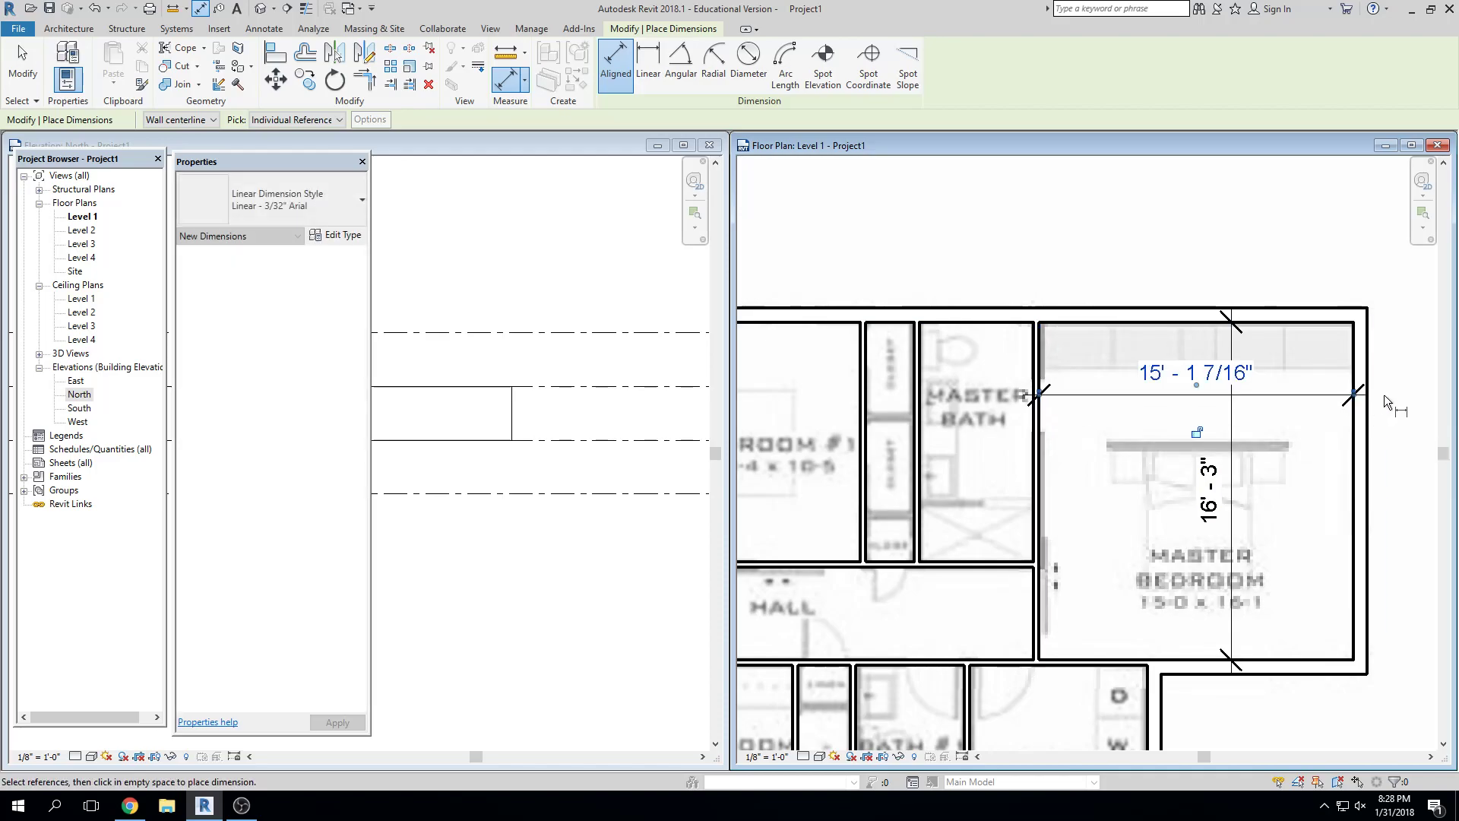
key("Escape")
key("Escape")
Set the master bedroom's width to 15' 0" by adjusting its outer side exterior wall
scroll(1405, 494, "down", 1)
middle_click_drag(1413, 503, 1349, 494)
left_click(1303, 482)
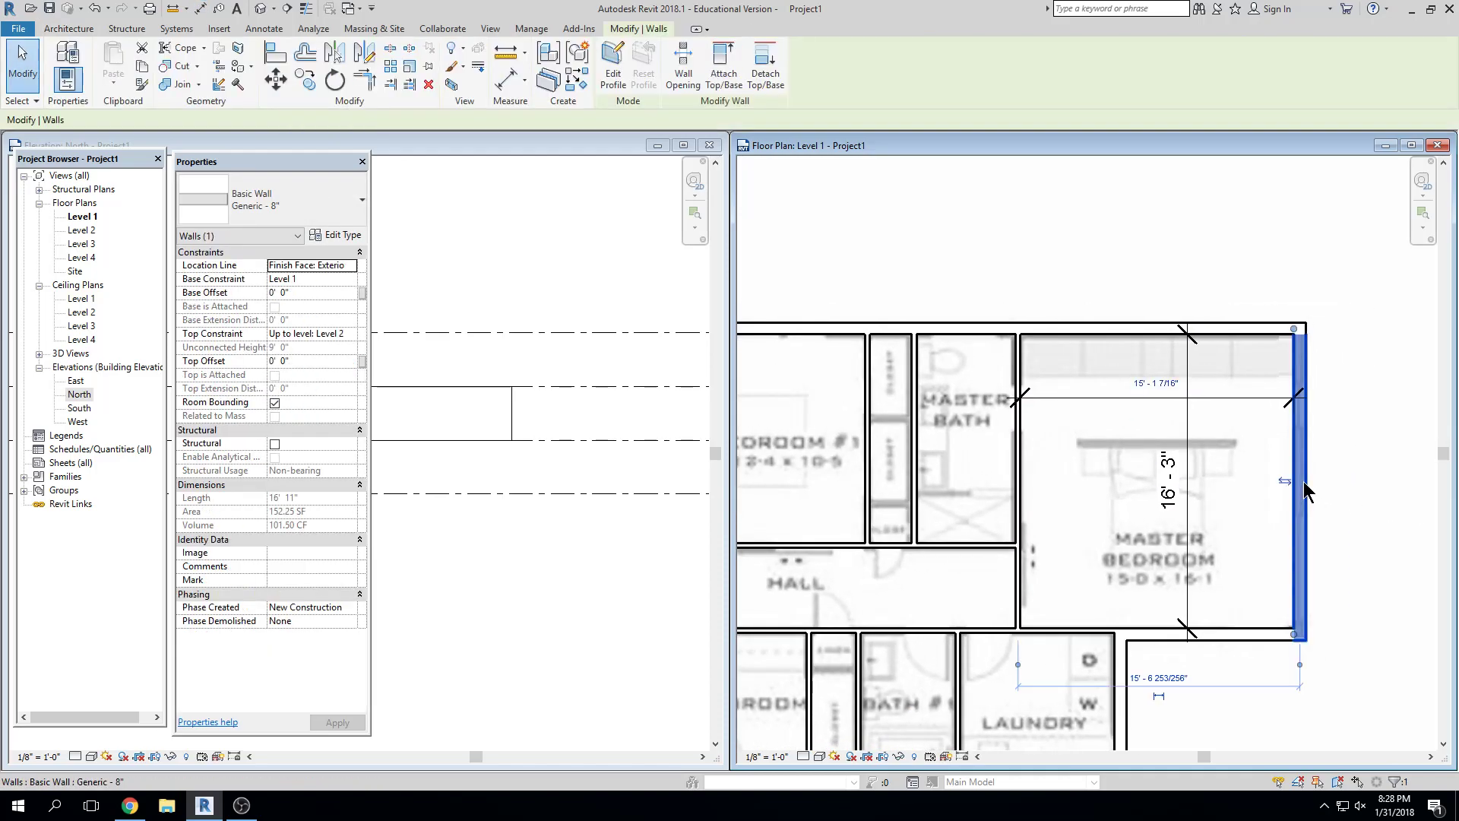
left_click(1156, 384)
type("15' 0\"")
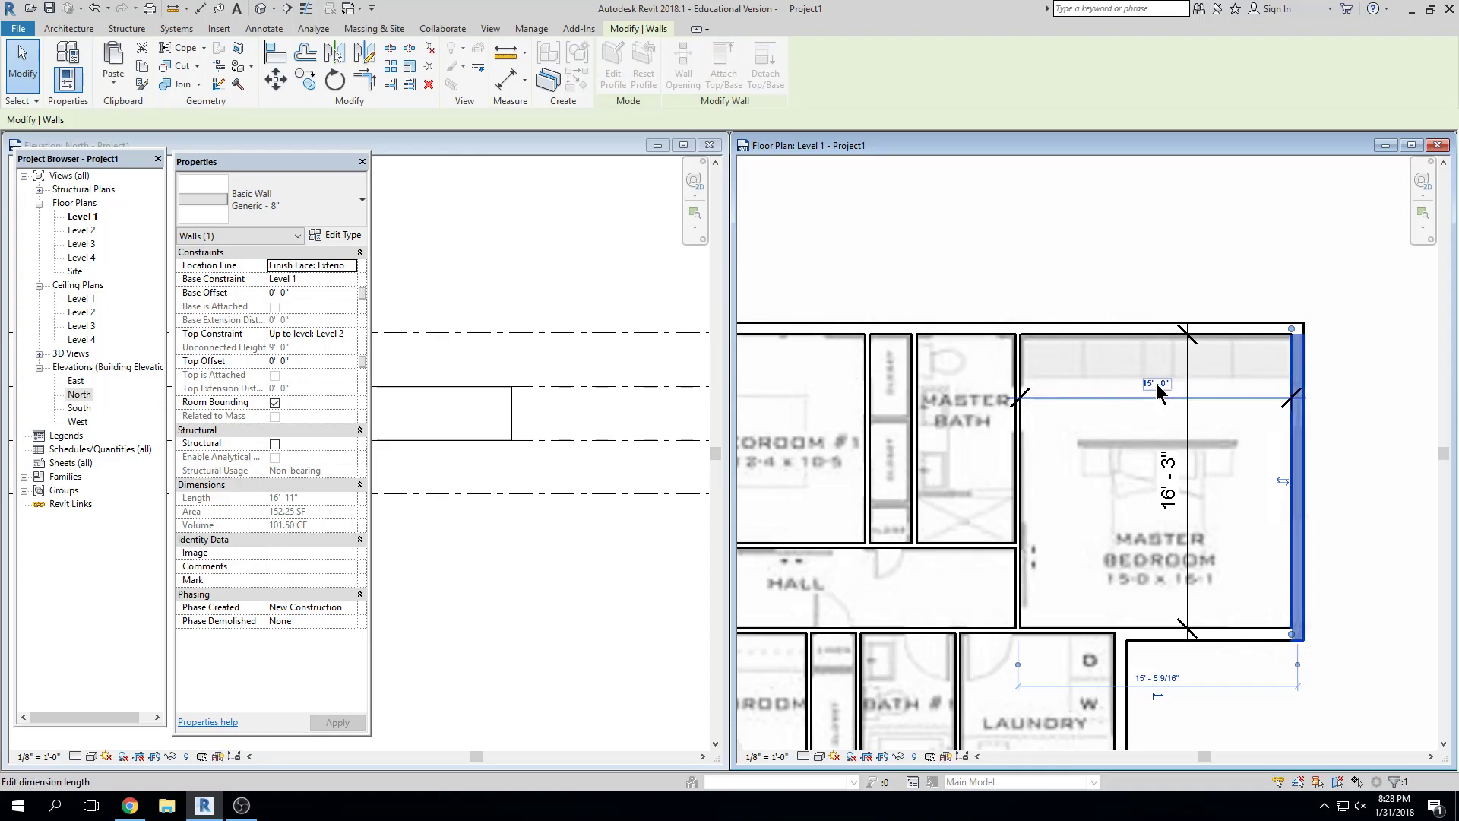
key("Return")
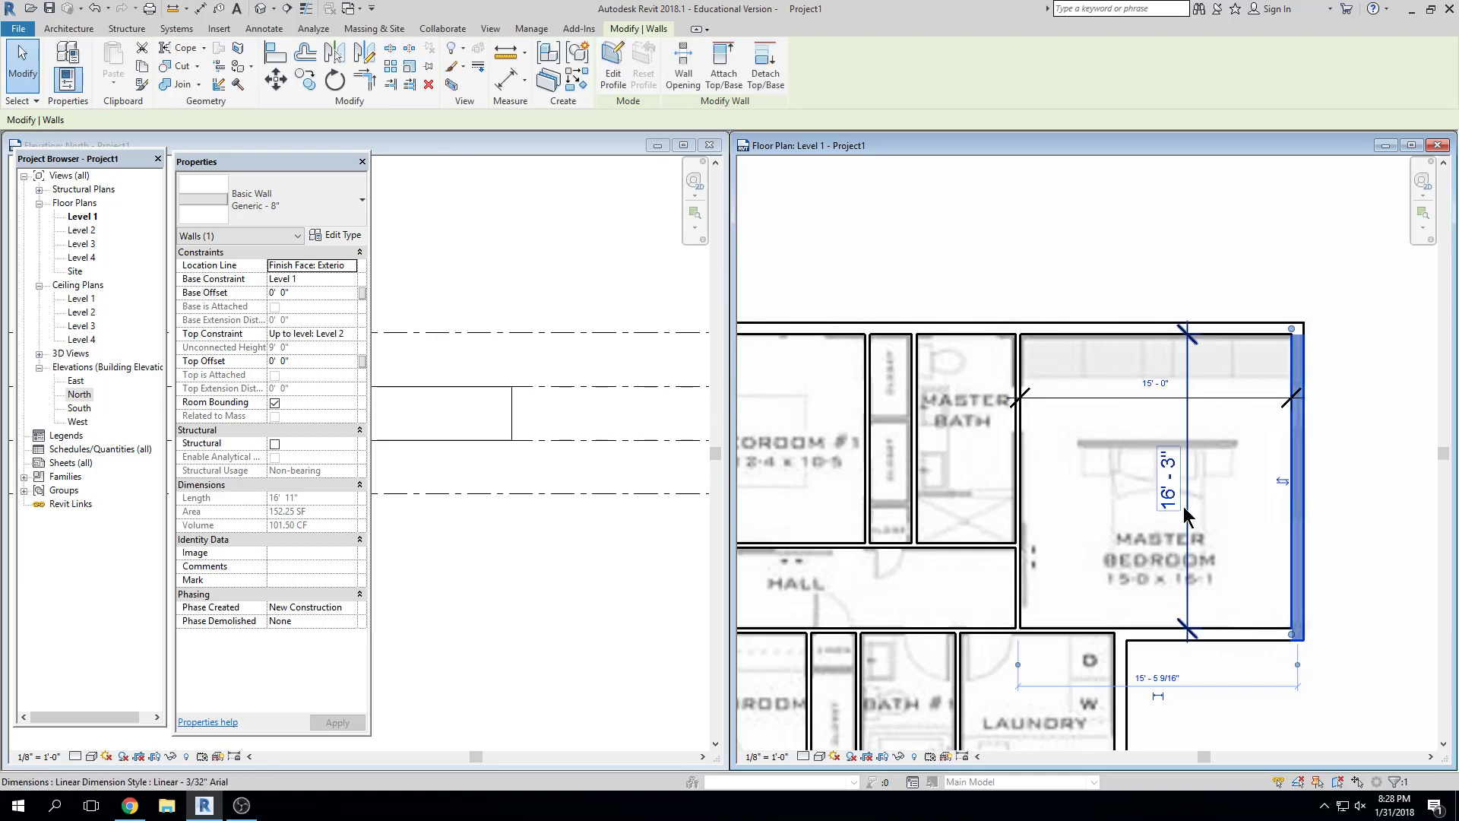
key("Escape")
Set the master bedroom's vertical dimension to 16' 1" by adjusting the upper exterior wall
left_click(1113, 331)
left_click(1172, 477)
type("16' - 1")
key("Return")
key("Escape")
Add an aligned dimension across the hall between the facing sides of its upper and lower partitions
scroll(1152, 485, "down", 3)
middle_click_drag(1144, 484, 1277, 483)
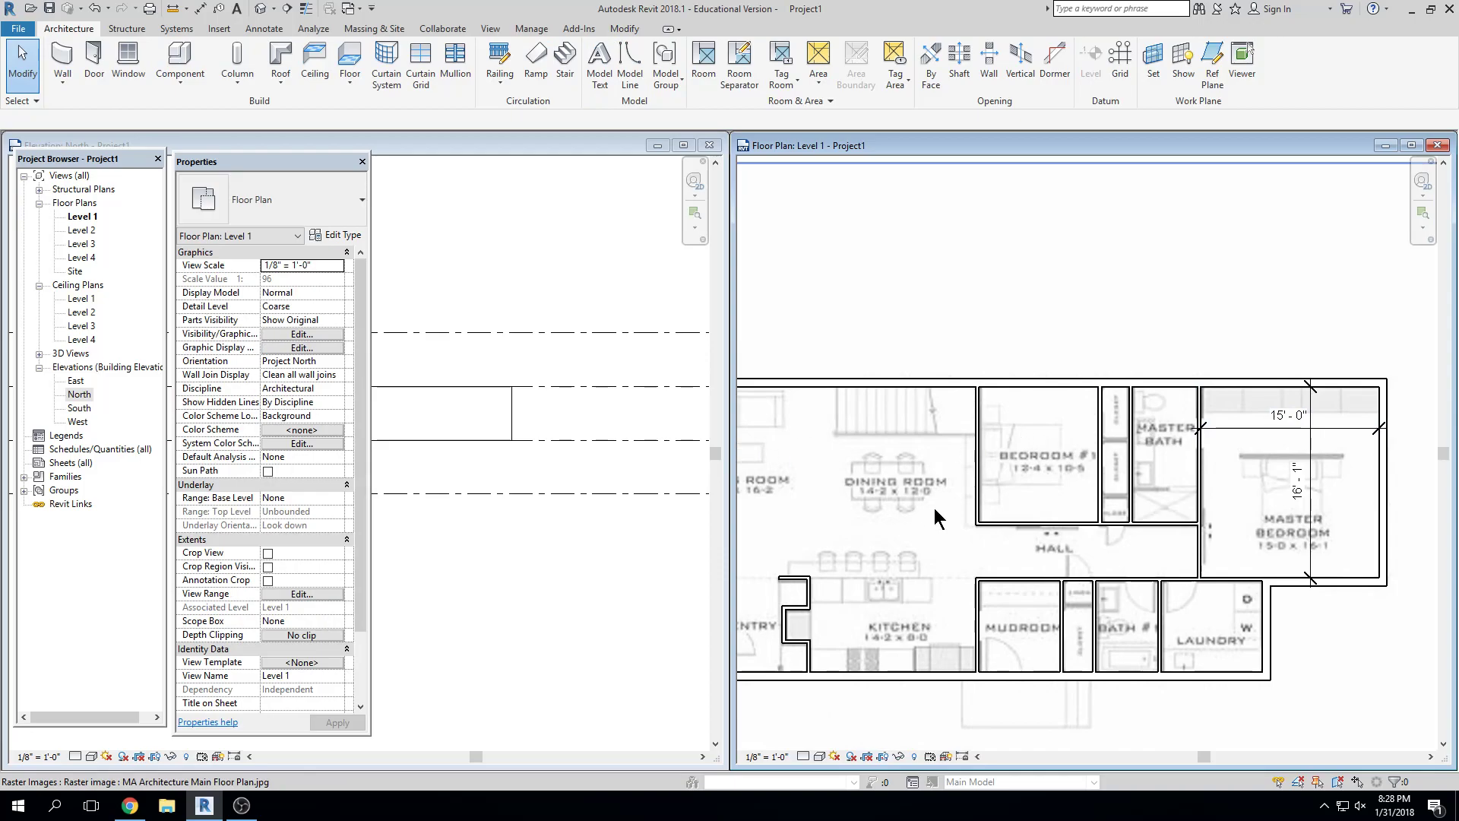
scroll(933, 508, "down", 2)
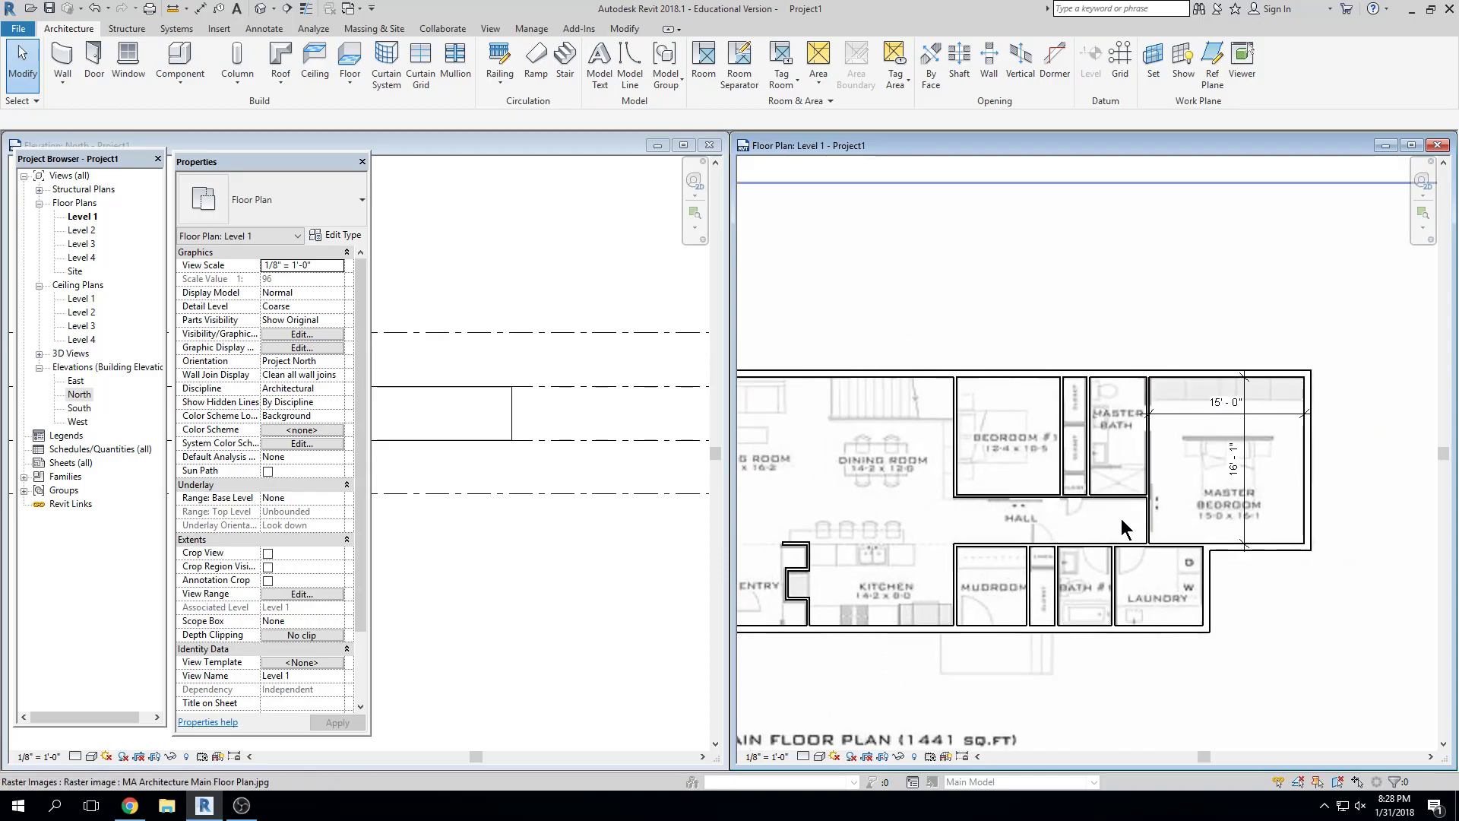
scroll(1110, 516, "up", 1)
key("d")
key("i")
scroll(1076, 490, "up", 2)
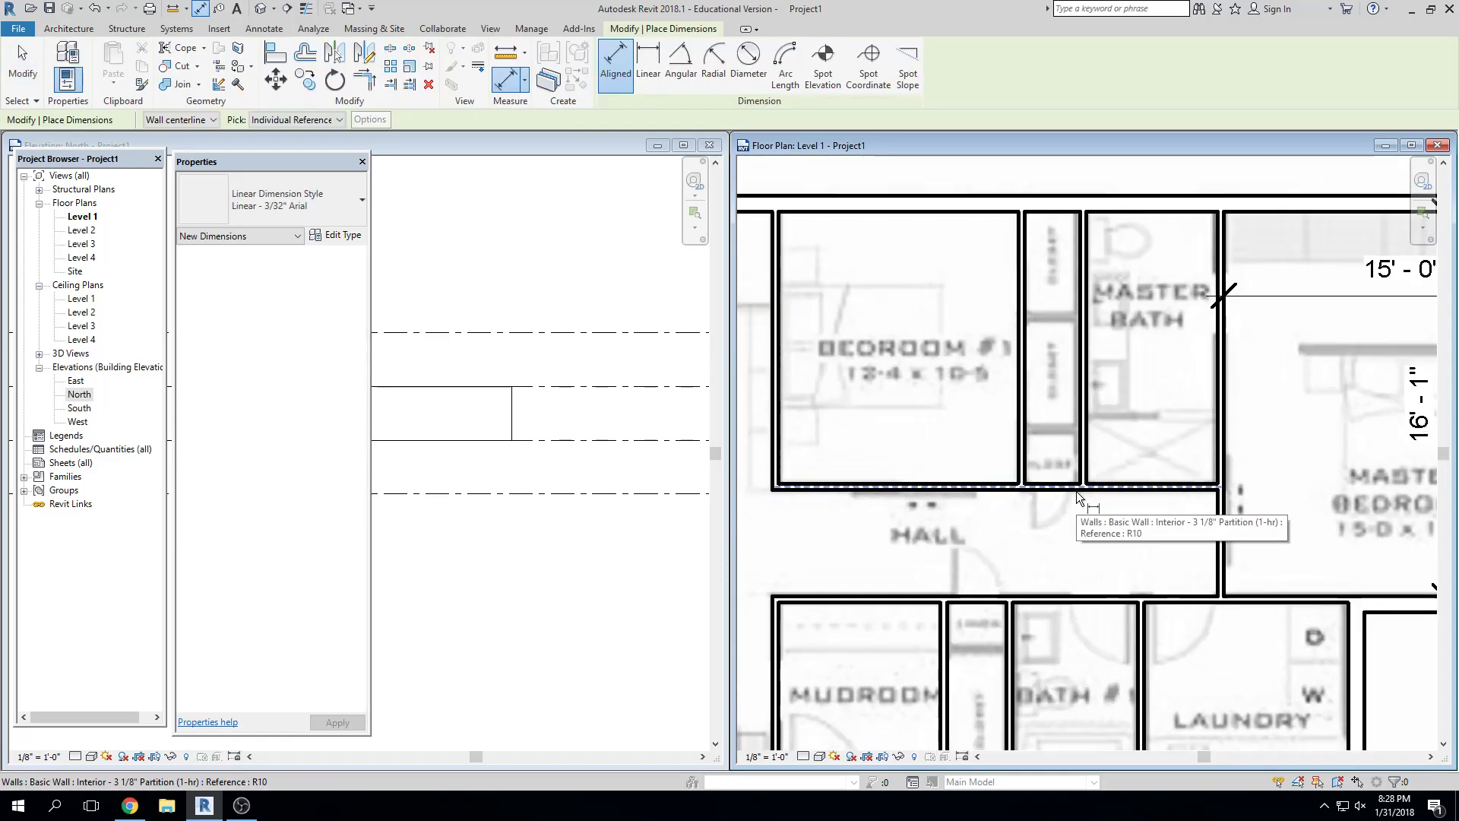
left_click(1076, 491)
left_click(1082, 594)
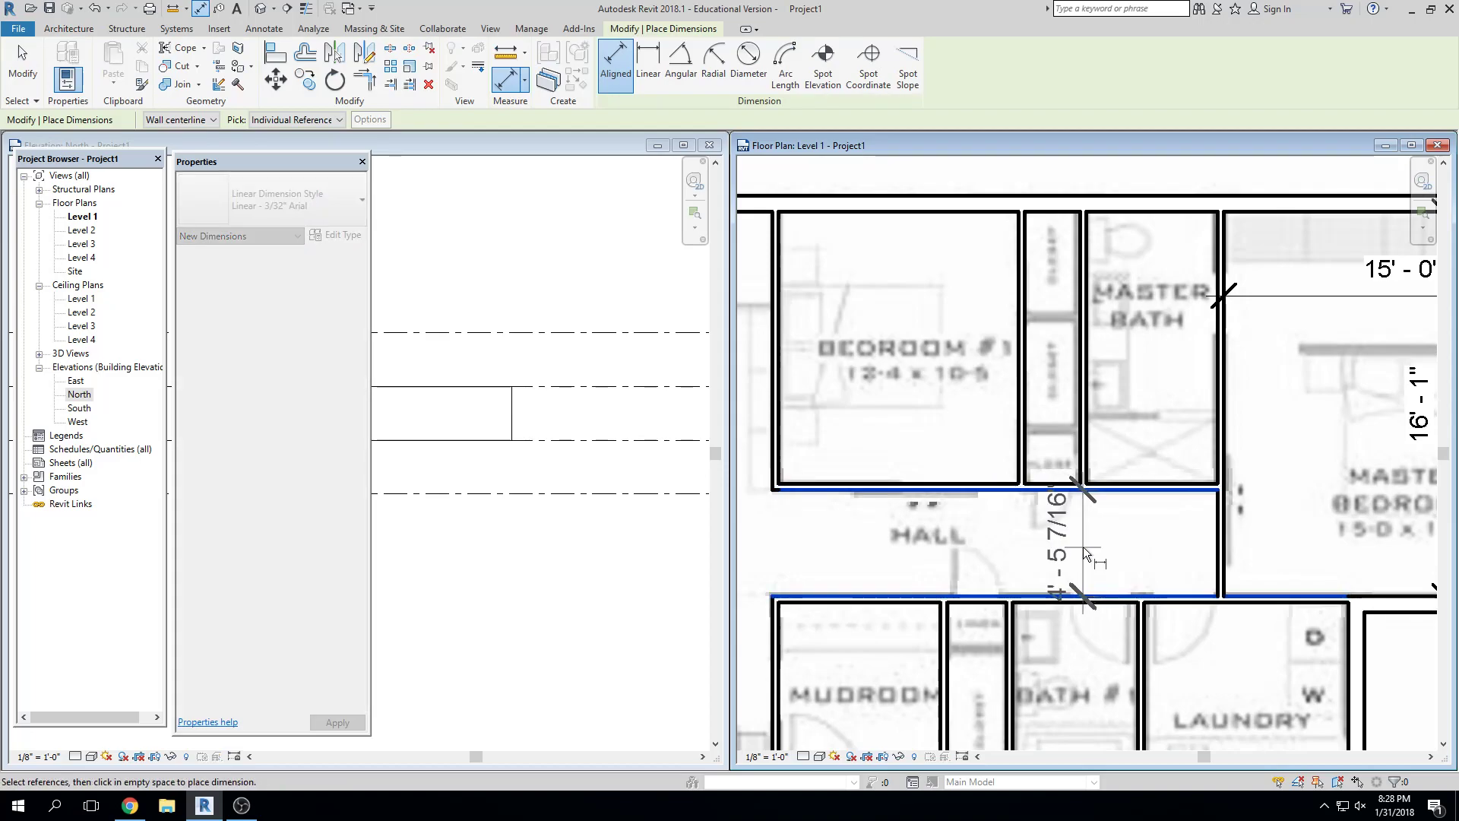
left_click(1082, 547)
key("Escape")
key("Escape")
scroll(1088, 553, "down", 1)
middle_click_drag(1089, 555, 1162, 556)
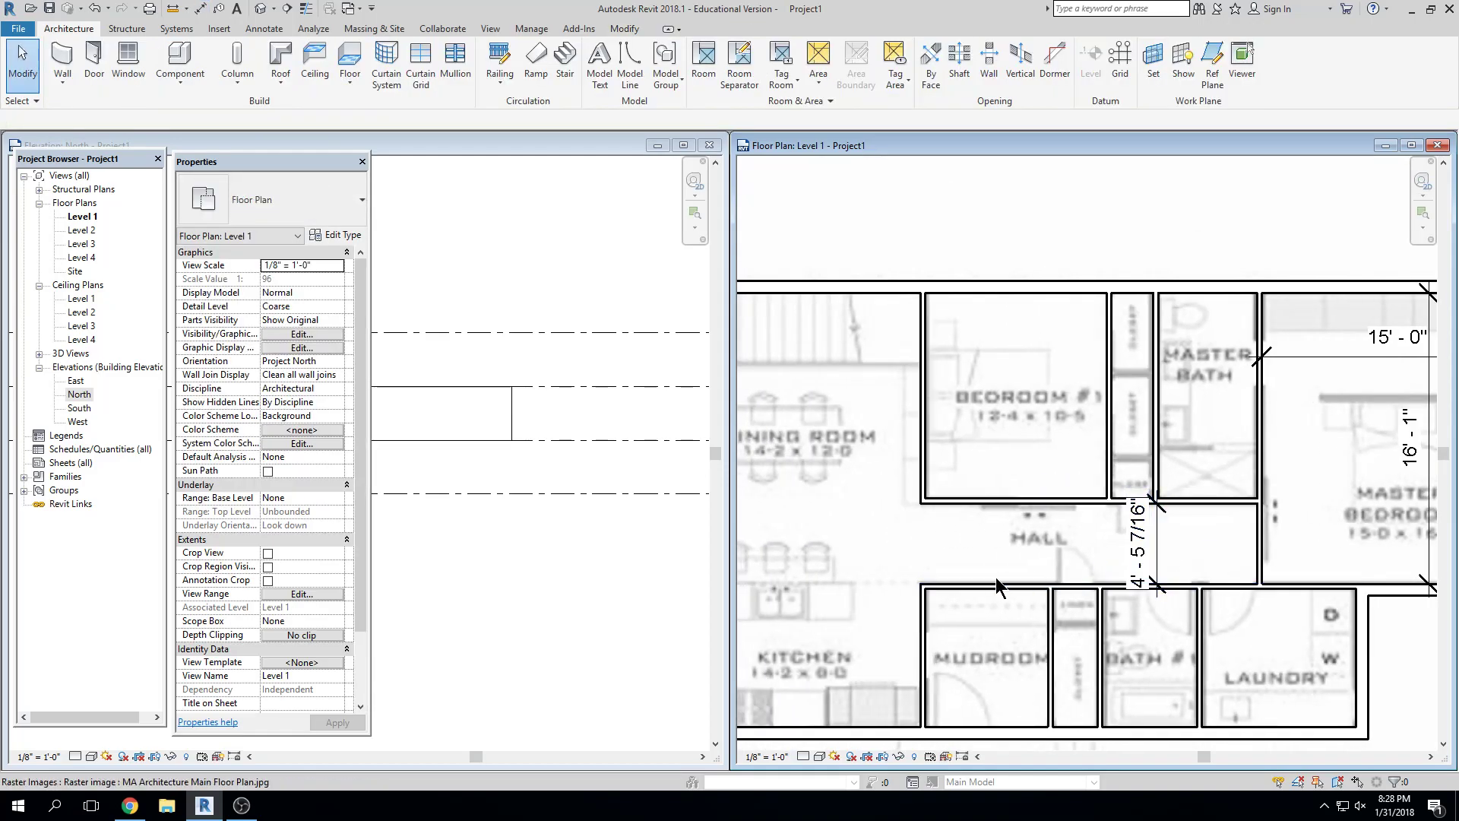
Set the hall's width to 4' 6" by adjusting its lower partition wall
scroll(1016, 576, "down", 1)
left_click(986, 581)
left_click(1120, 547)
type("4'6")
key("Return")
key("Escape")
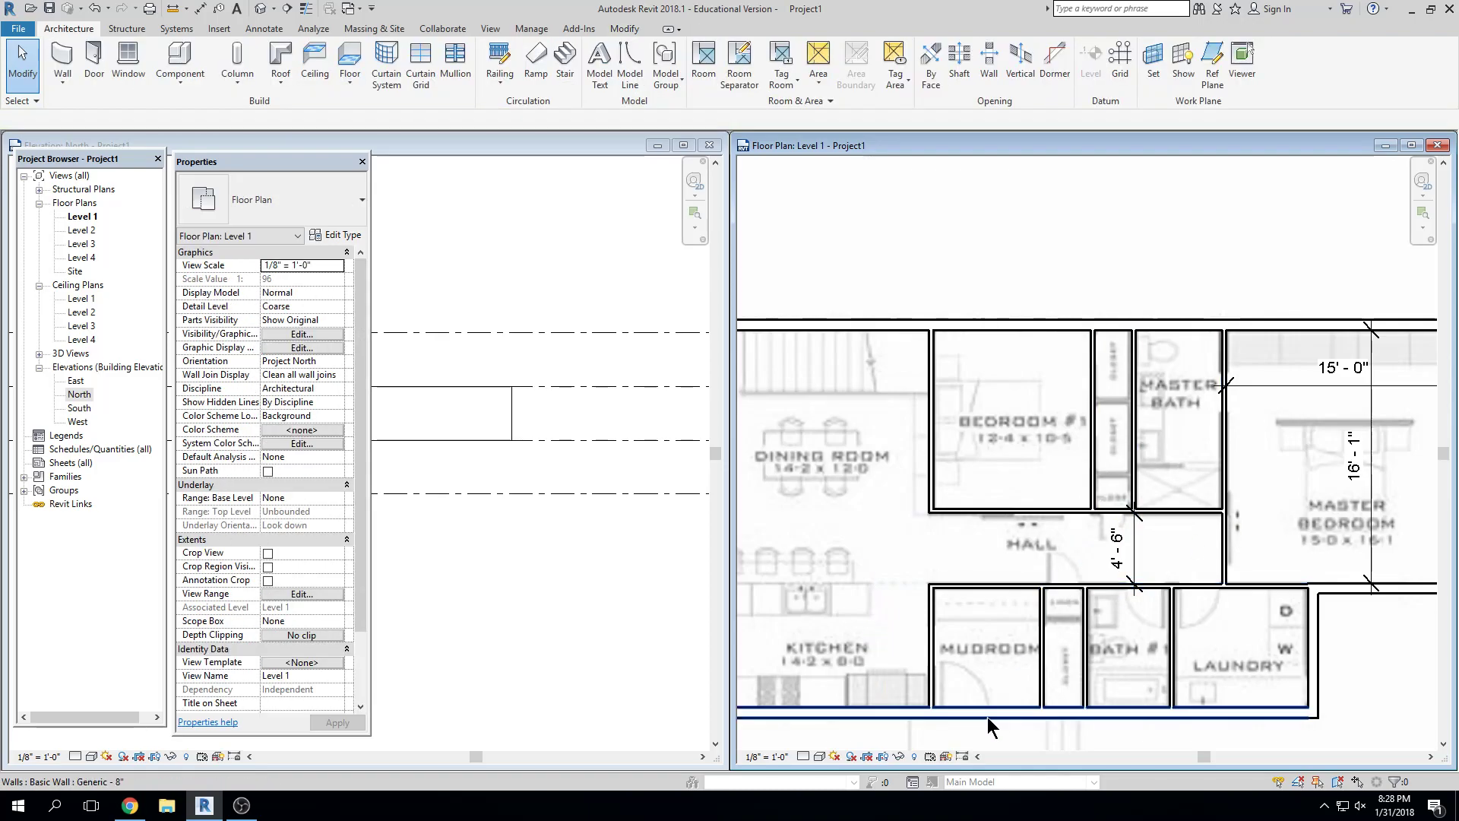
Inspect the modelled walls from an orbited default 3D view and return to the Level 1 floor plan
scroll(1097, 527, "up", 1)
scroll(1064, 453, "down", 2)
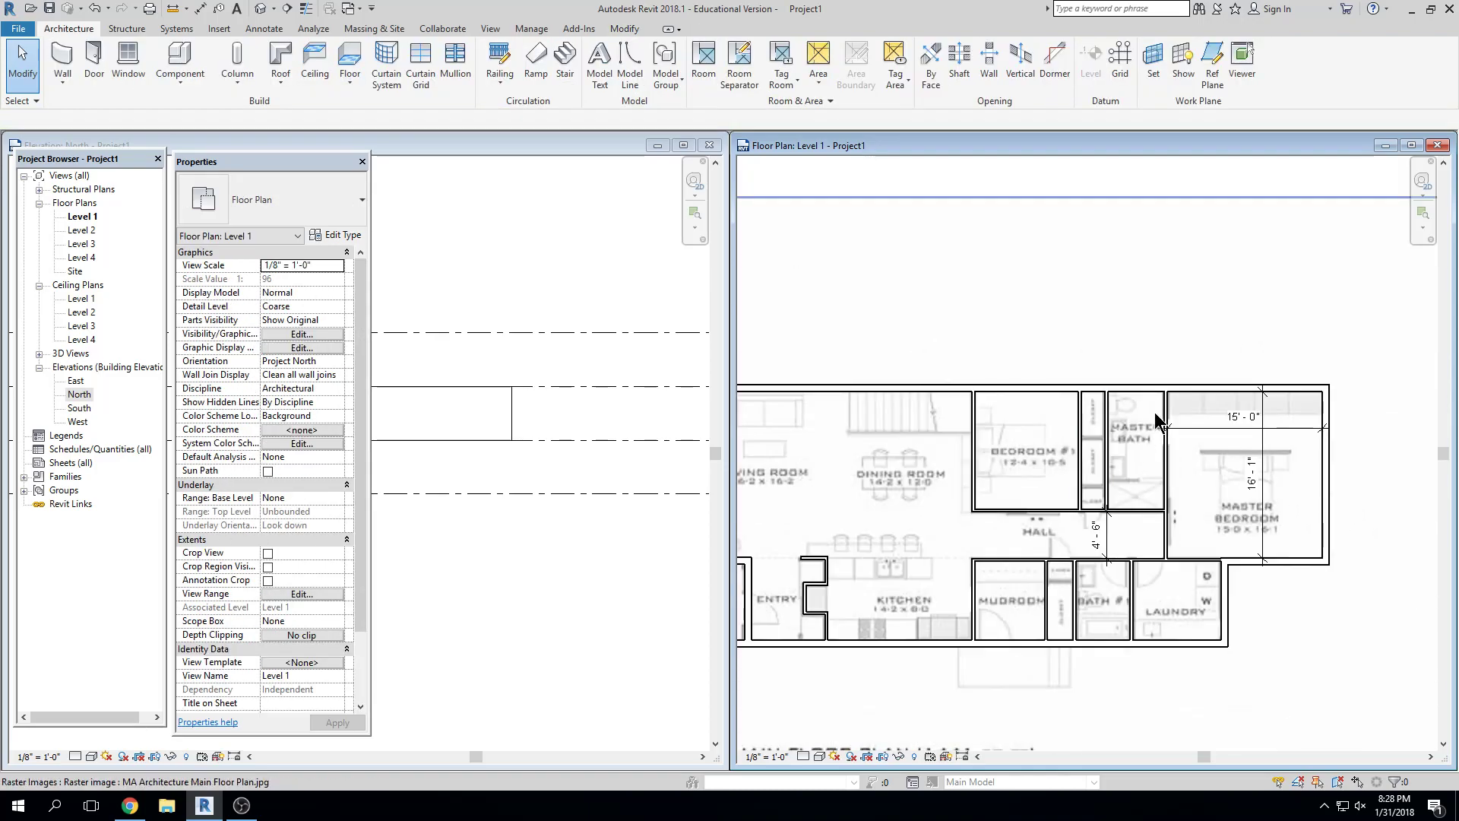
scroll(1078, 371, "down", 2)
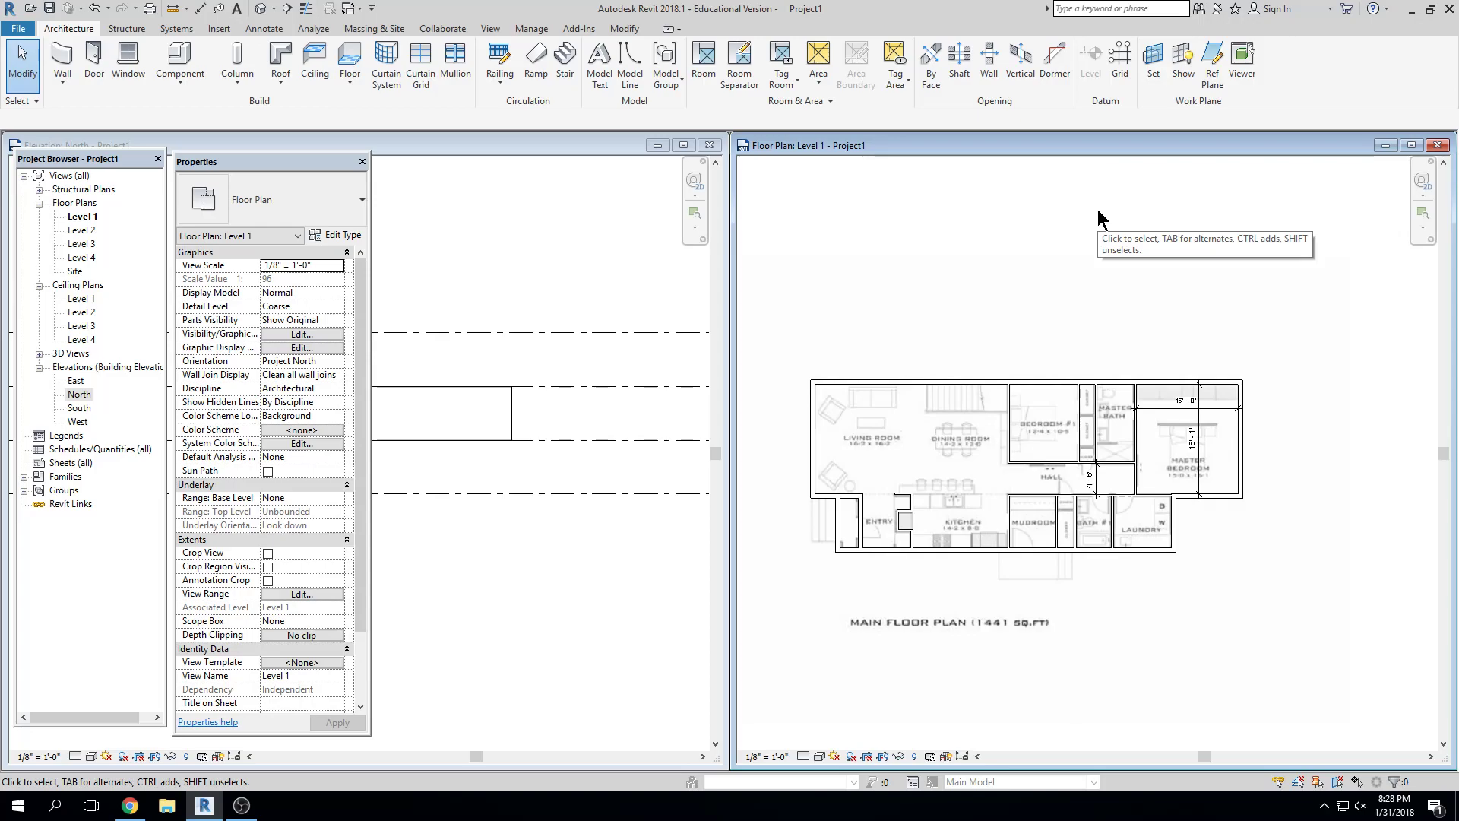
left_click(268, 11)
middle_click_drag(979, 418, 619, 470, "shift")
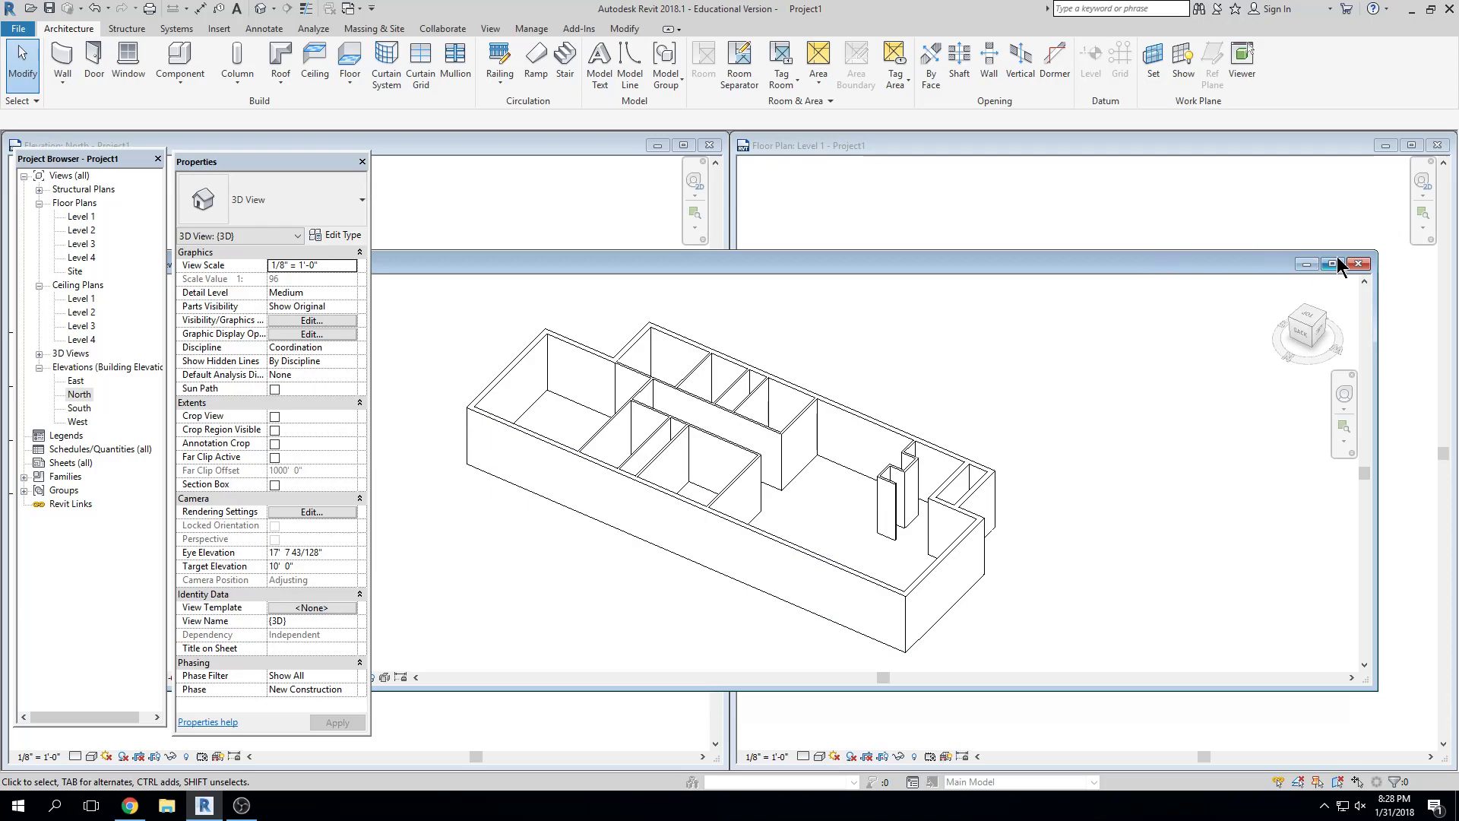
left_click(1355, 264)
scroll(872, 467, "down", 3)
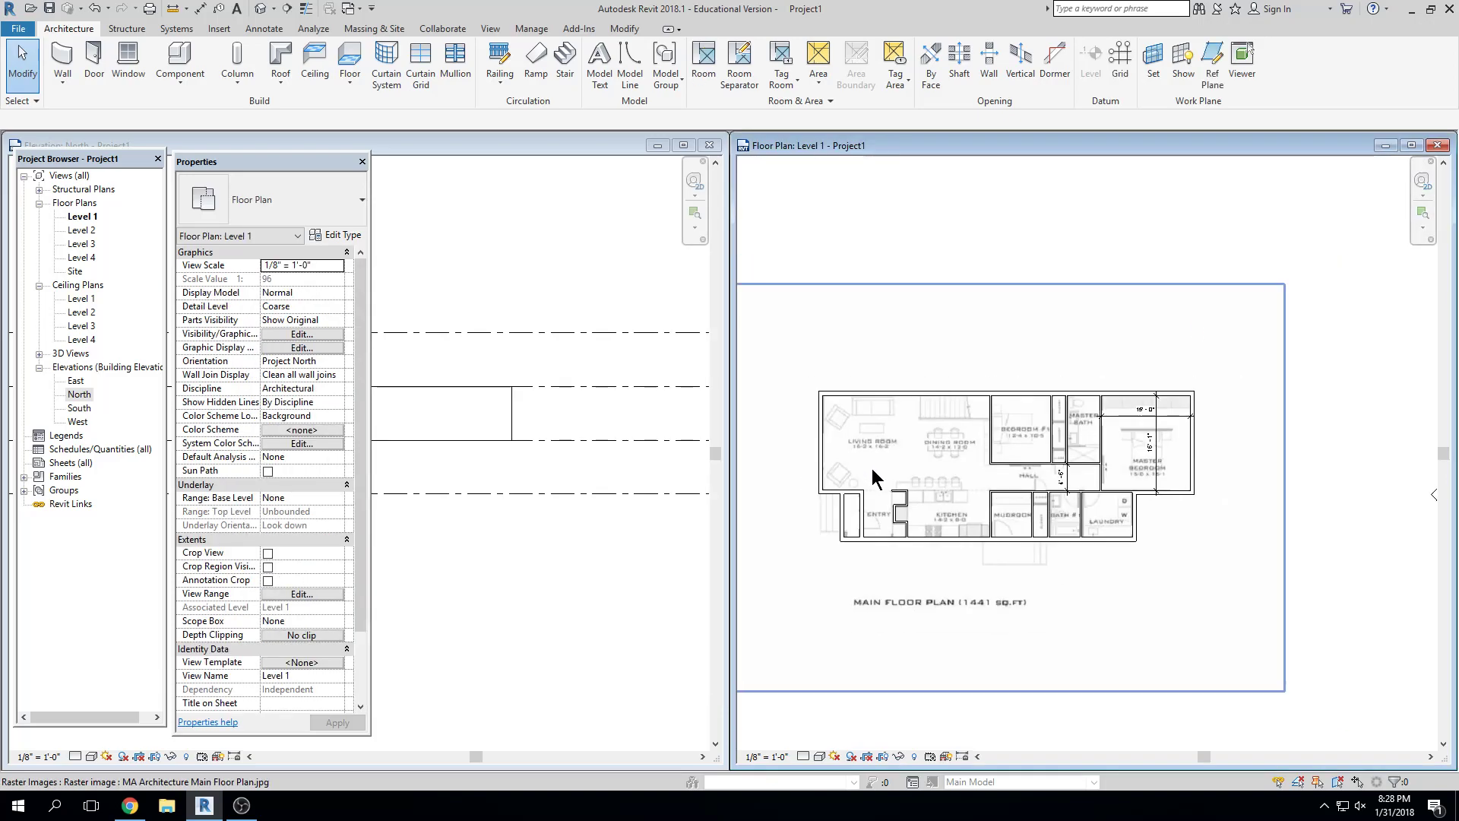
middle_click_drag(982, 441, 1056, 419)
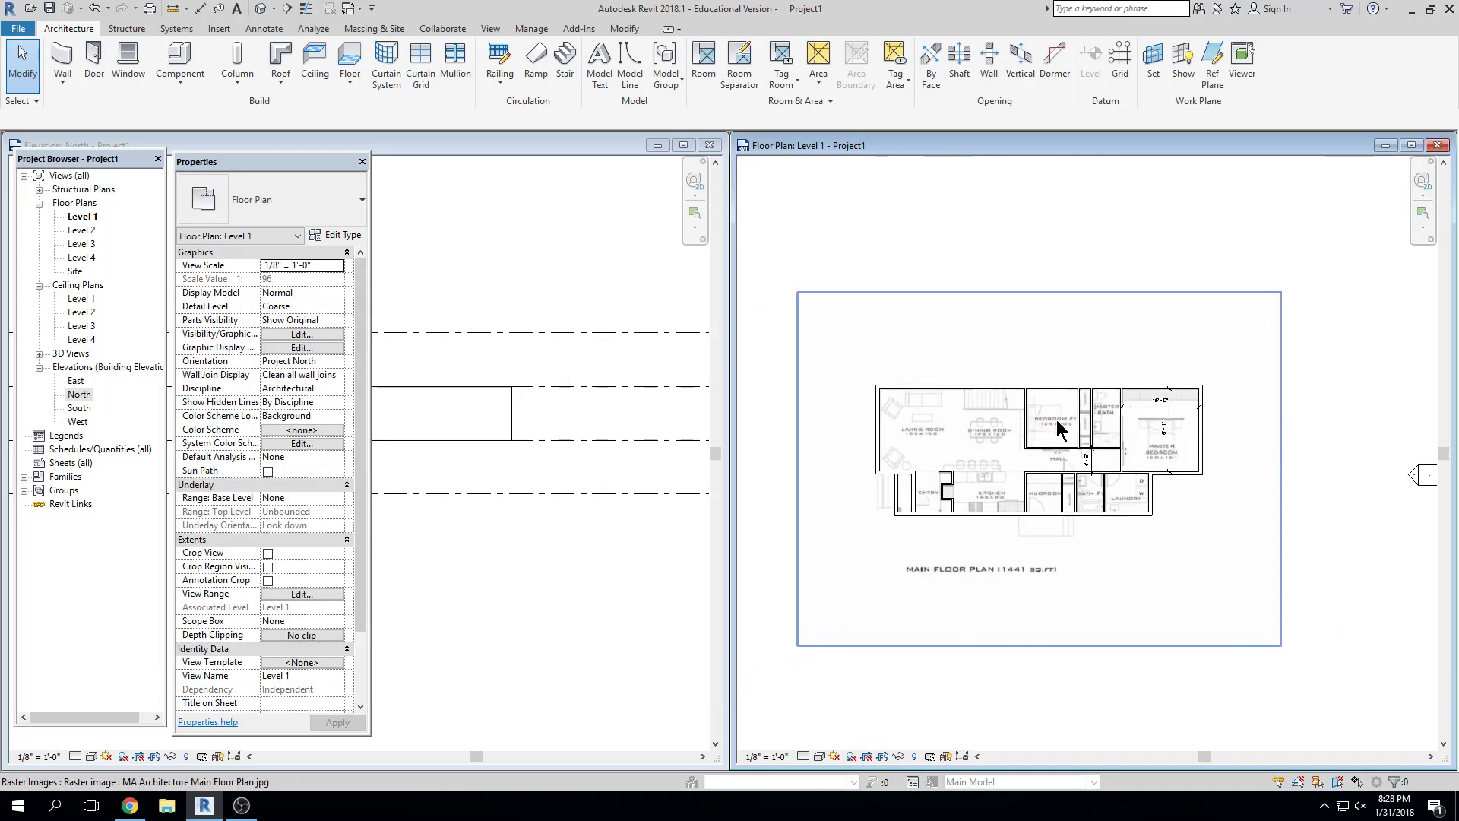
key("Escape")
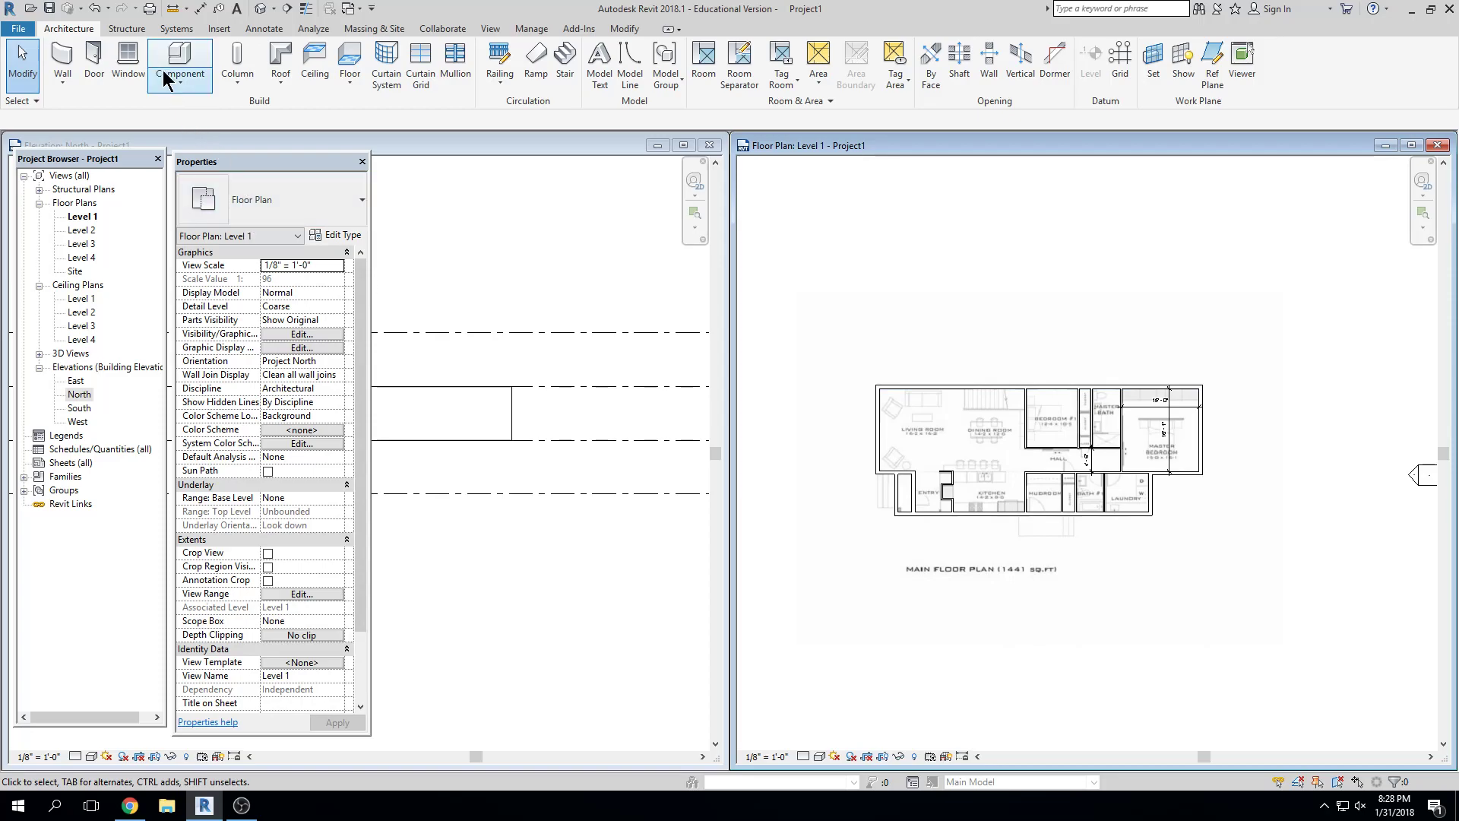
Maximize the North elevation and shorten both ends of the level lines so they sit just beyond the building
left_click(137, 30)
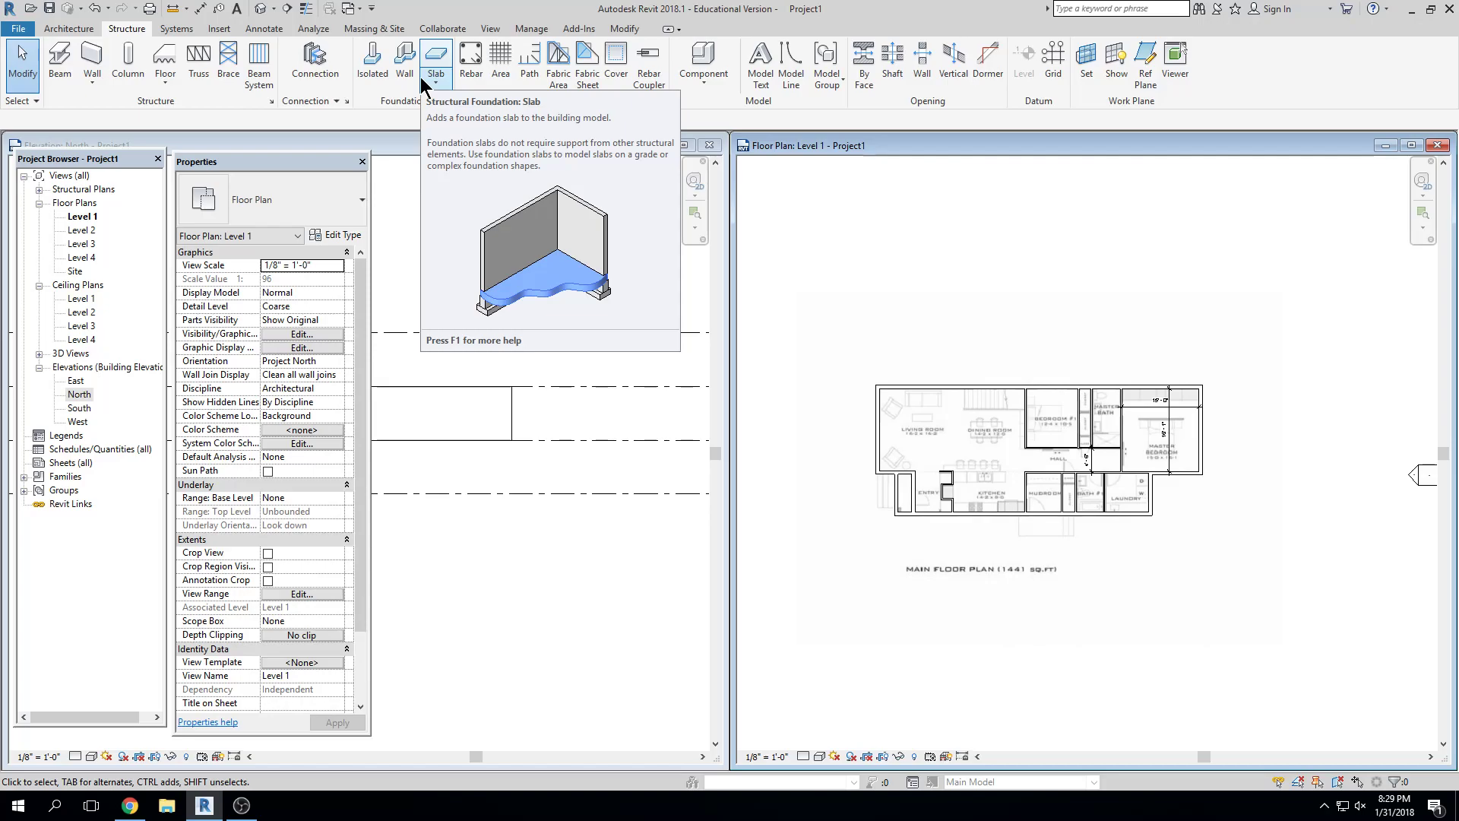
left_click(680, 144)
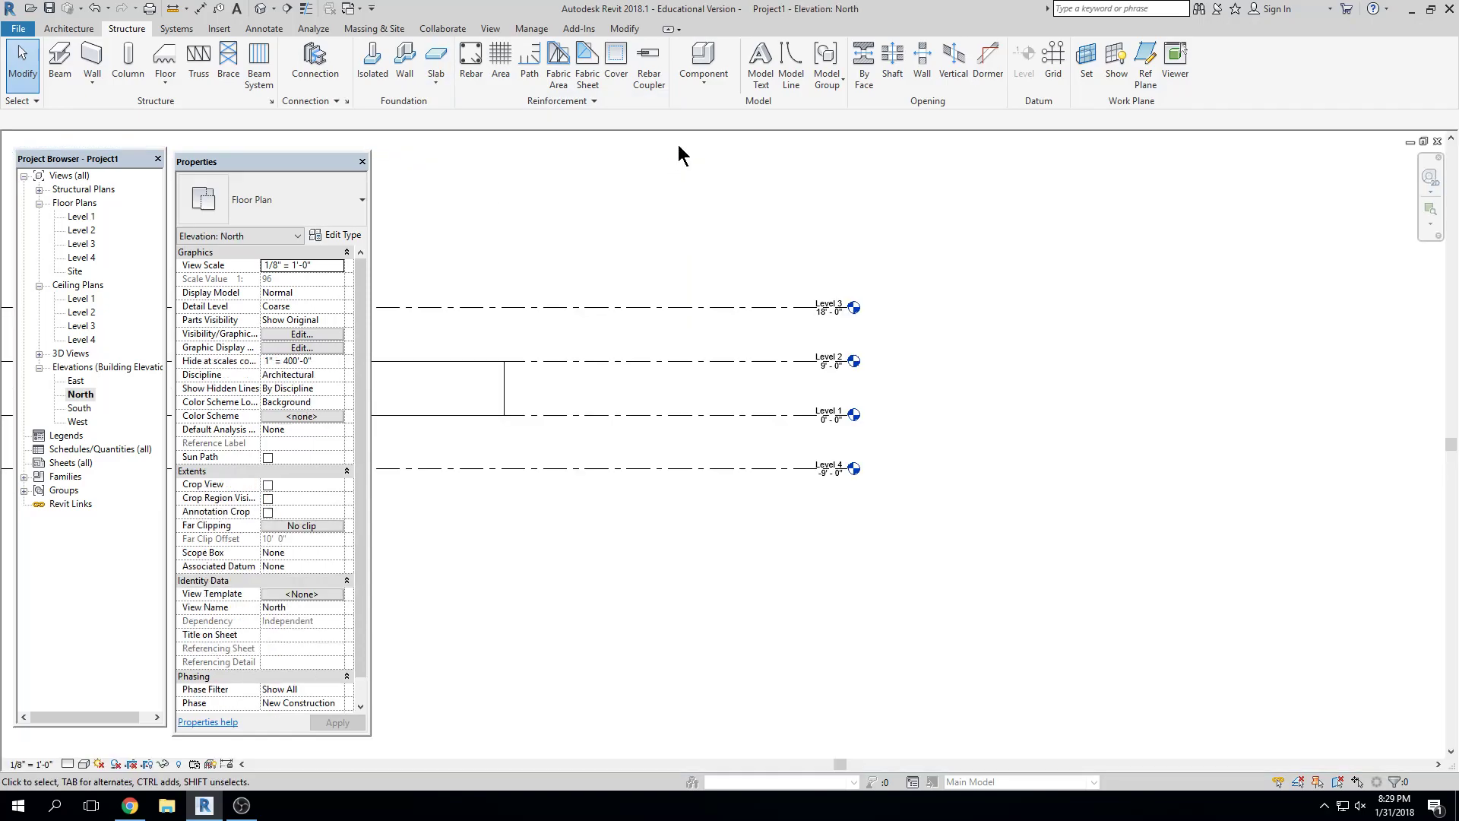
scroll(921, 462, "down", 2)
middle_click_drag(525, 539, 788, 547)
scroll(700, 580, "down", 2)
scroll(765, 544, "up", 2)
left_click(526, 365)
left_click_drag(405, 365, 551, 365)
scroll(1129, 374, "up", 4)
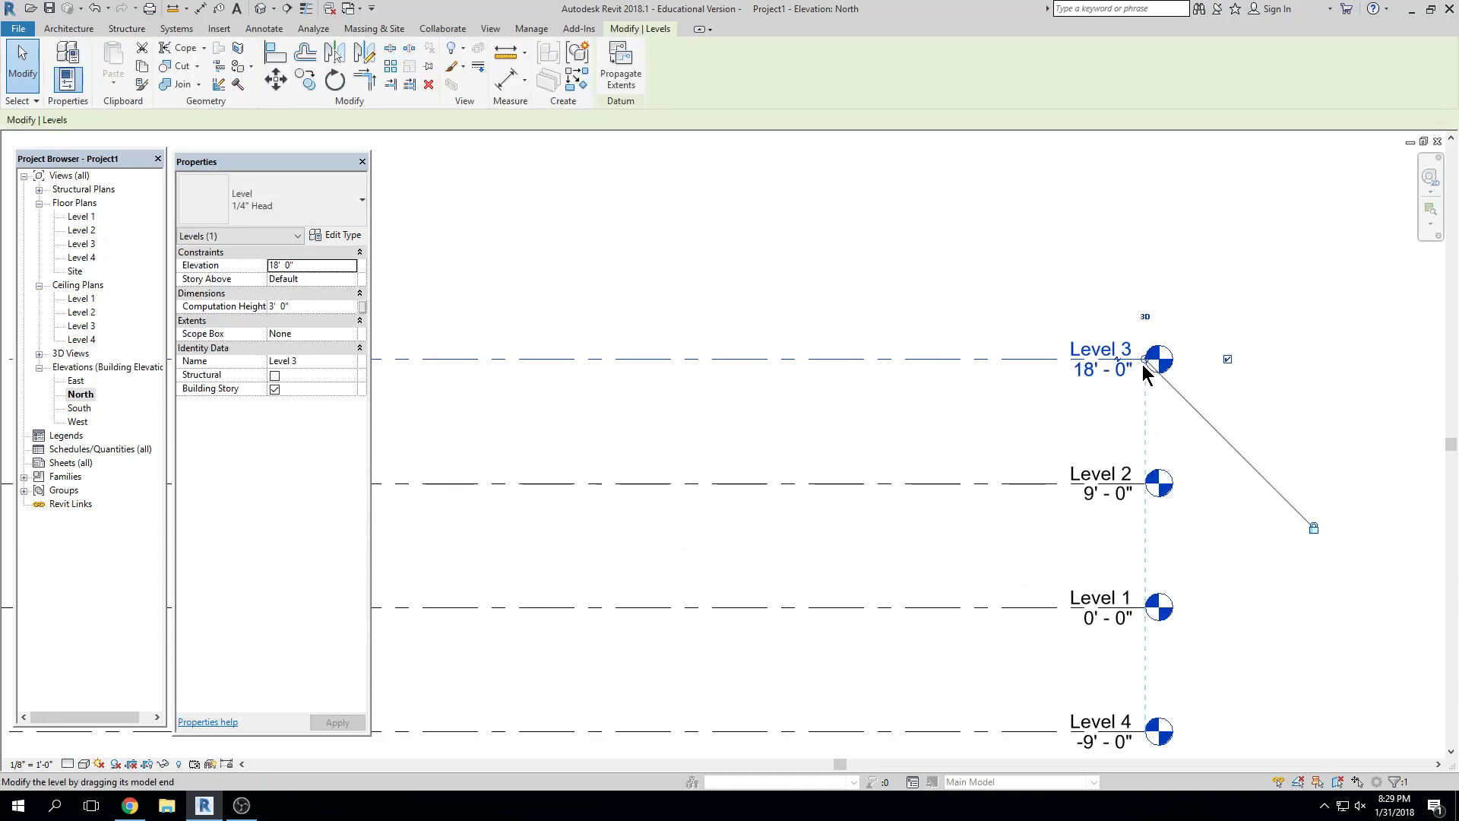
left_click_drag(1145, 363, 466, 386)
scroll(771, 410, "down", 4)
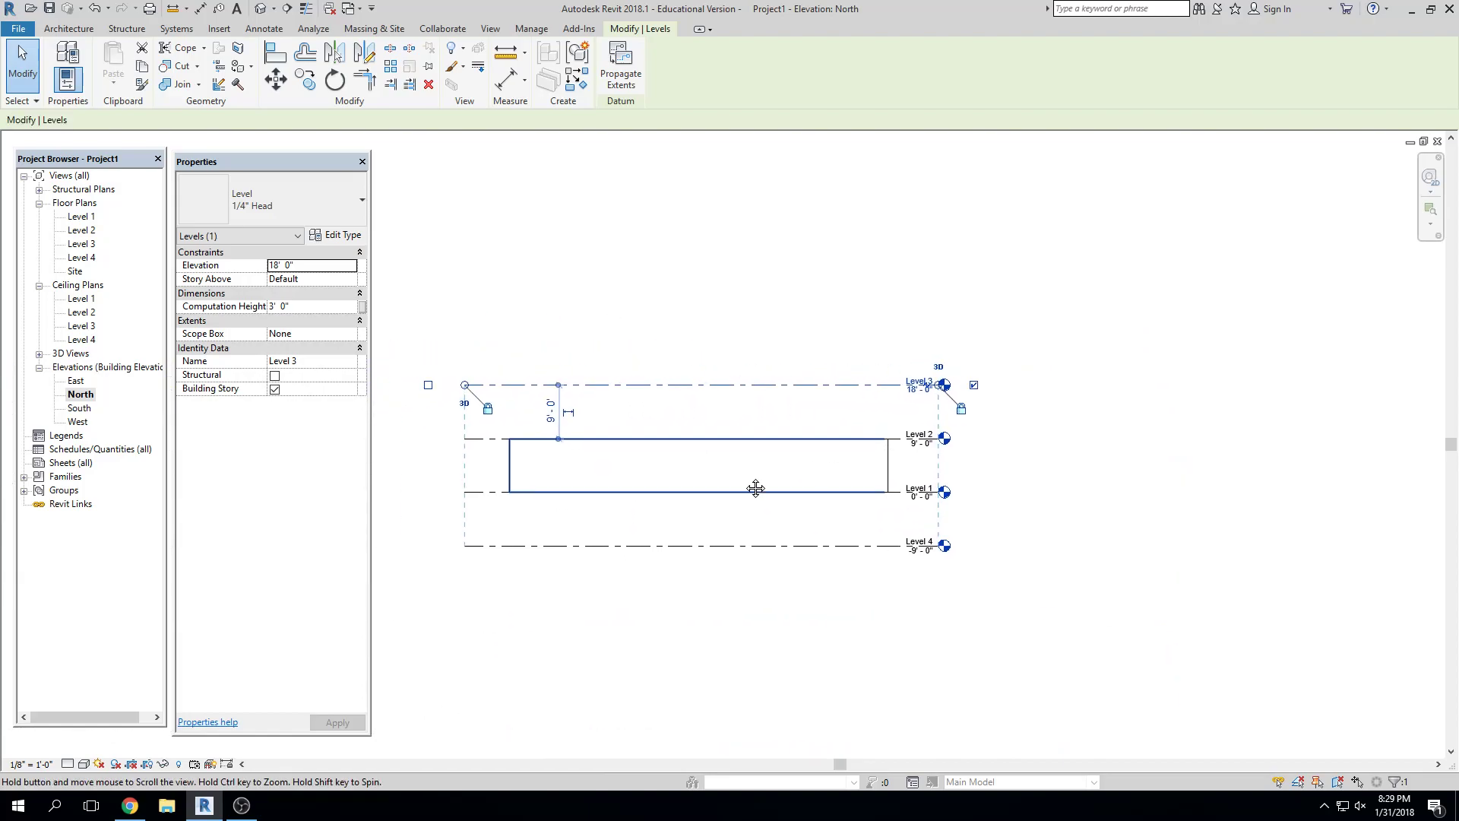
Set the North elevation's view scale to 1/4" = 1'-0"
key("Escape")
left_click(30, 763)
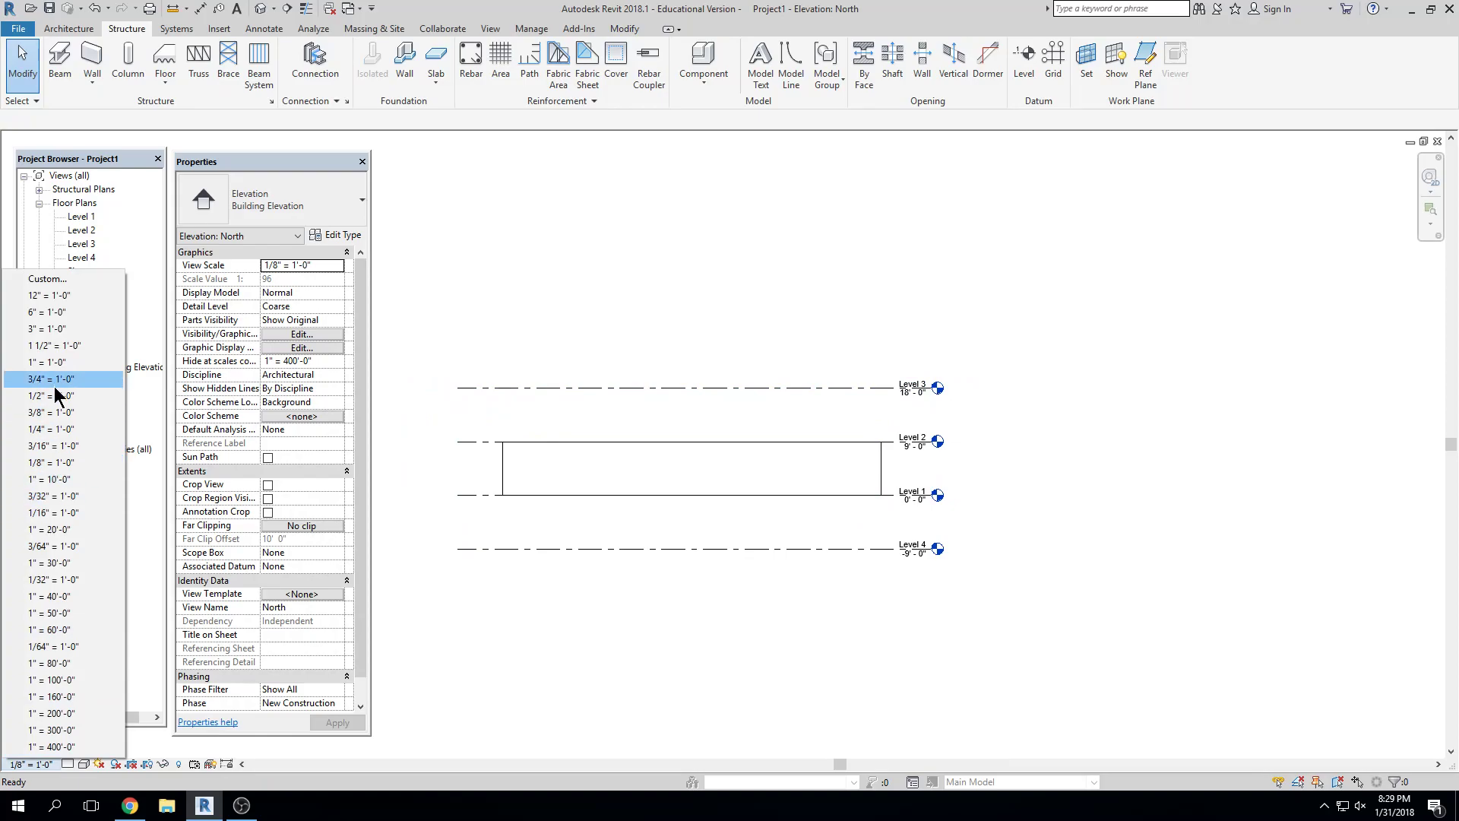
left_click(60, 430)
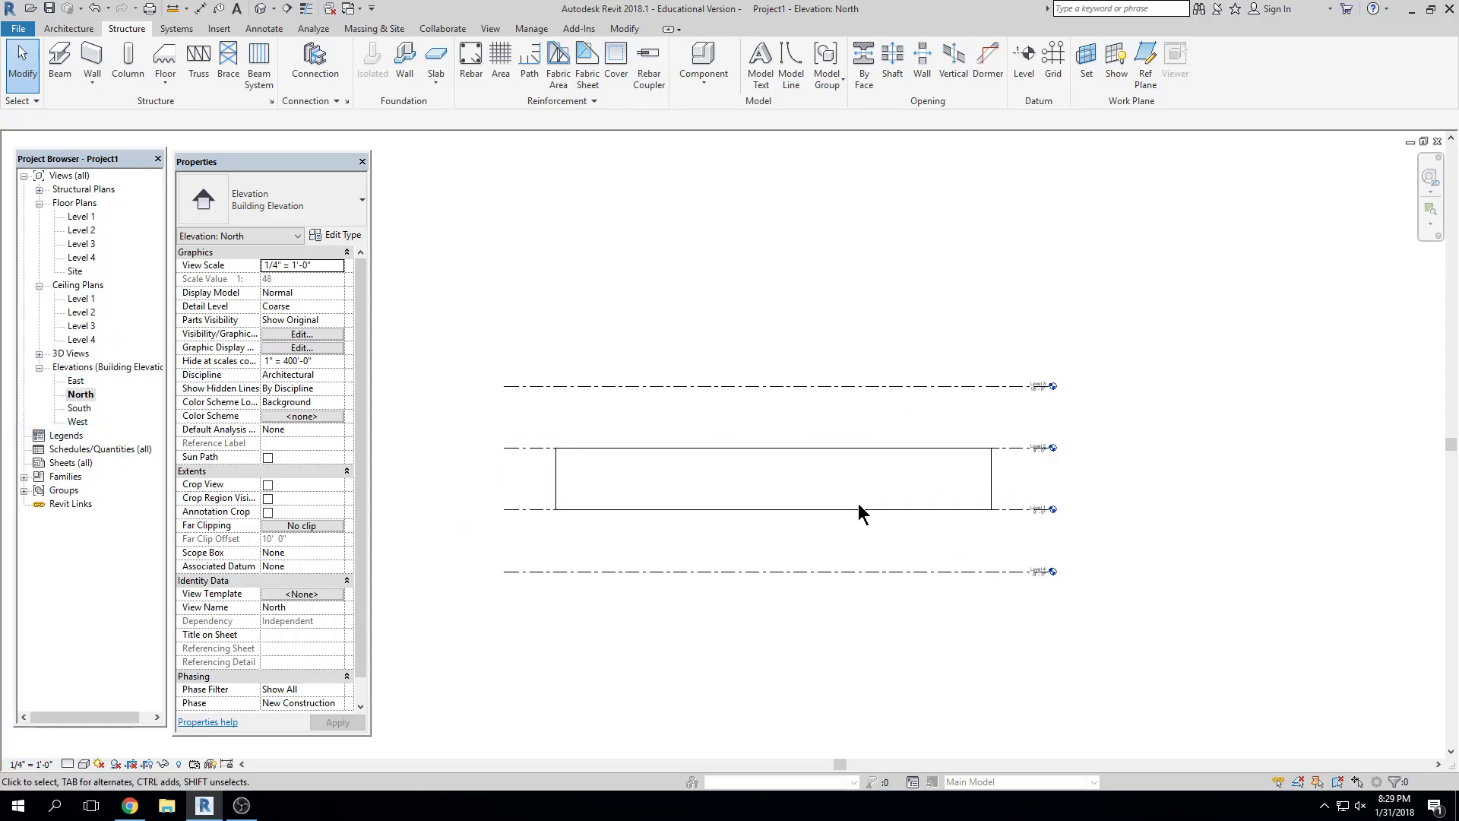
scroll(858, 503, "up", 3)
scroll(1098, 585, "down", 2)
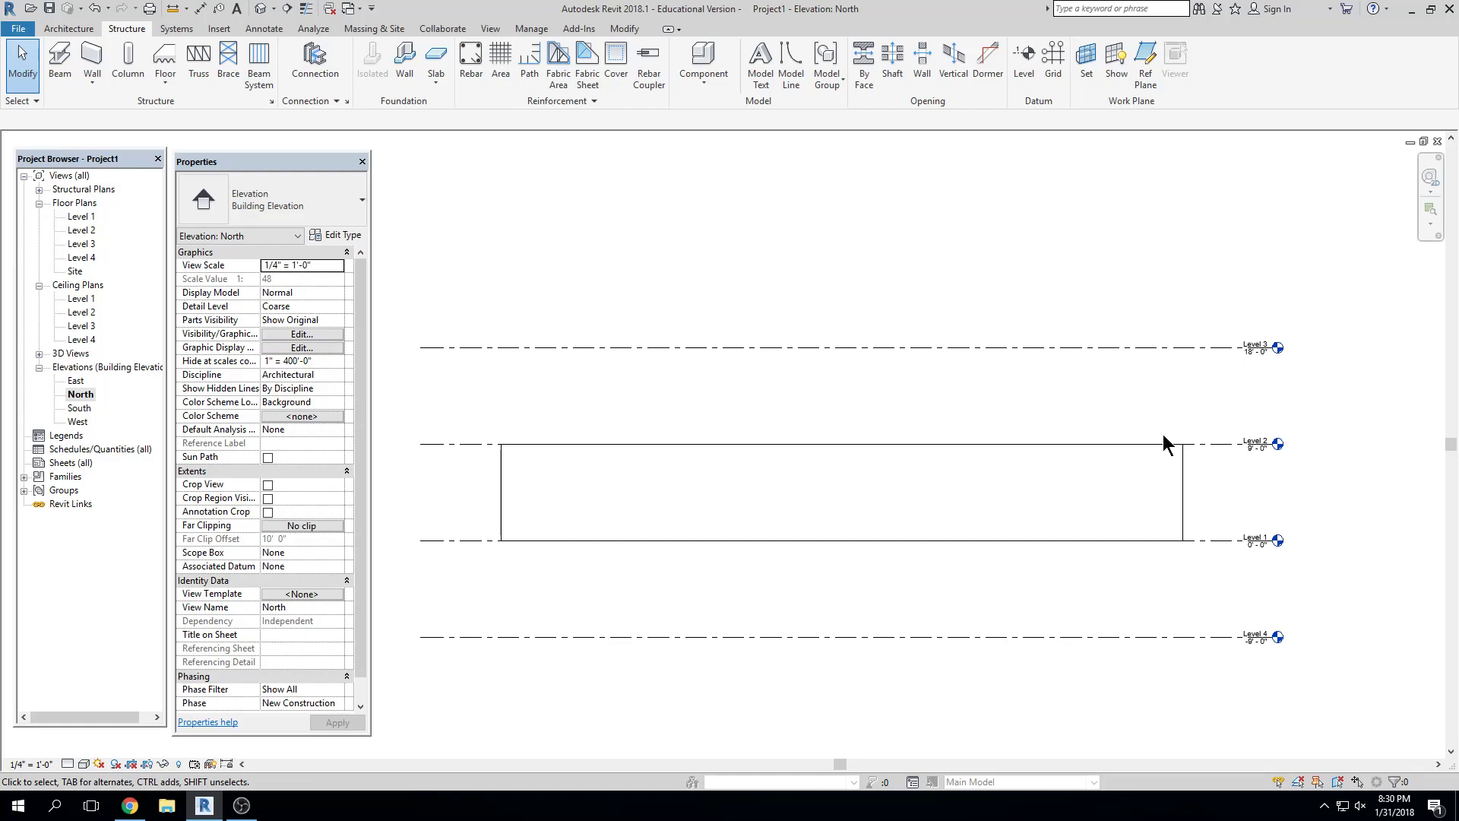
Close the North elevation and start a wall in the Level 1 plan using the Foundation - 12" Concrete type
left_click(1436, 141)
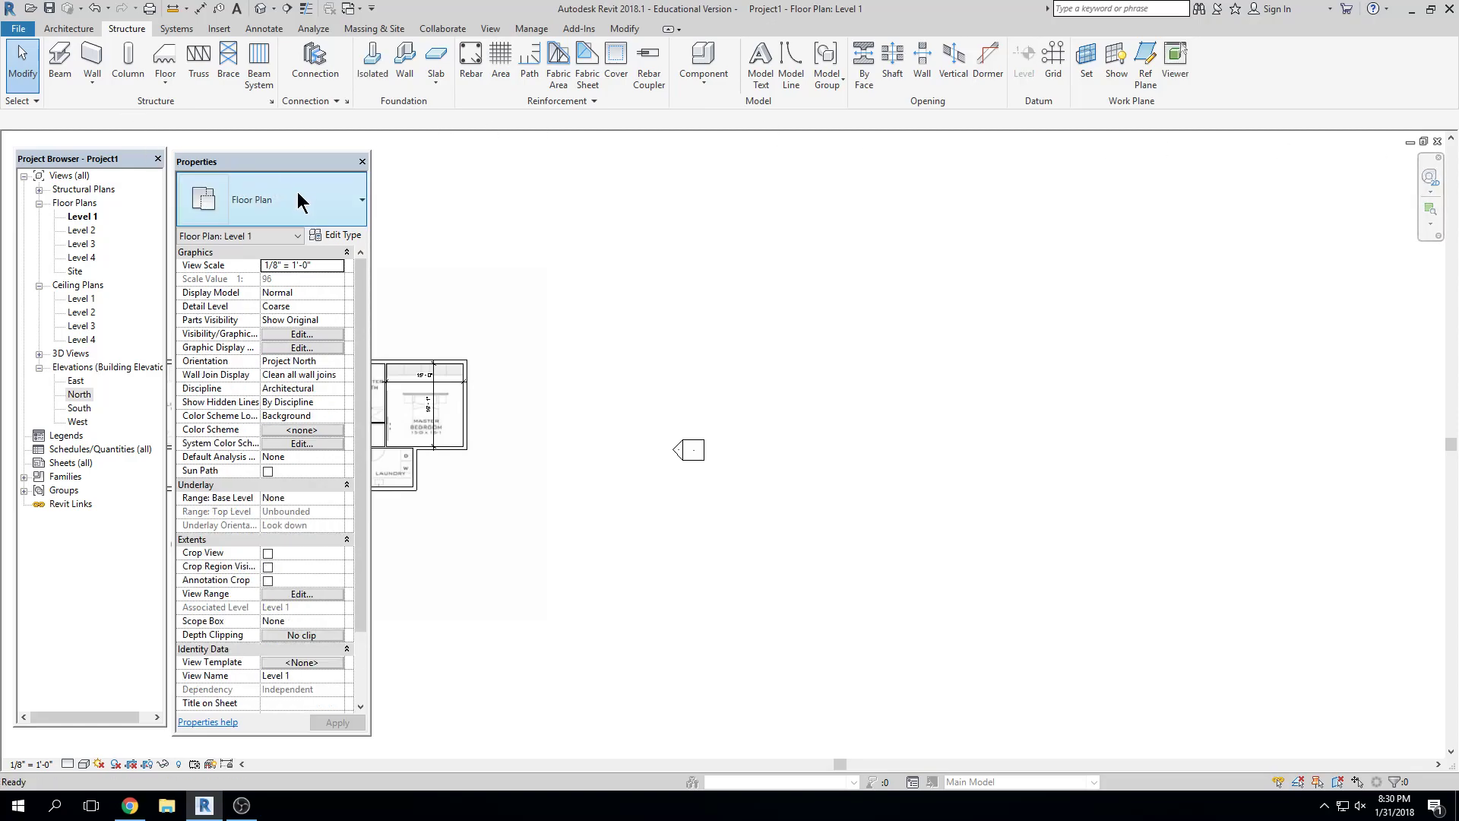
left_click(52, 31)
left_click(62, 85)
left_click(91, 112)
left_click(285, 206)
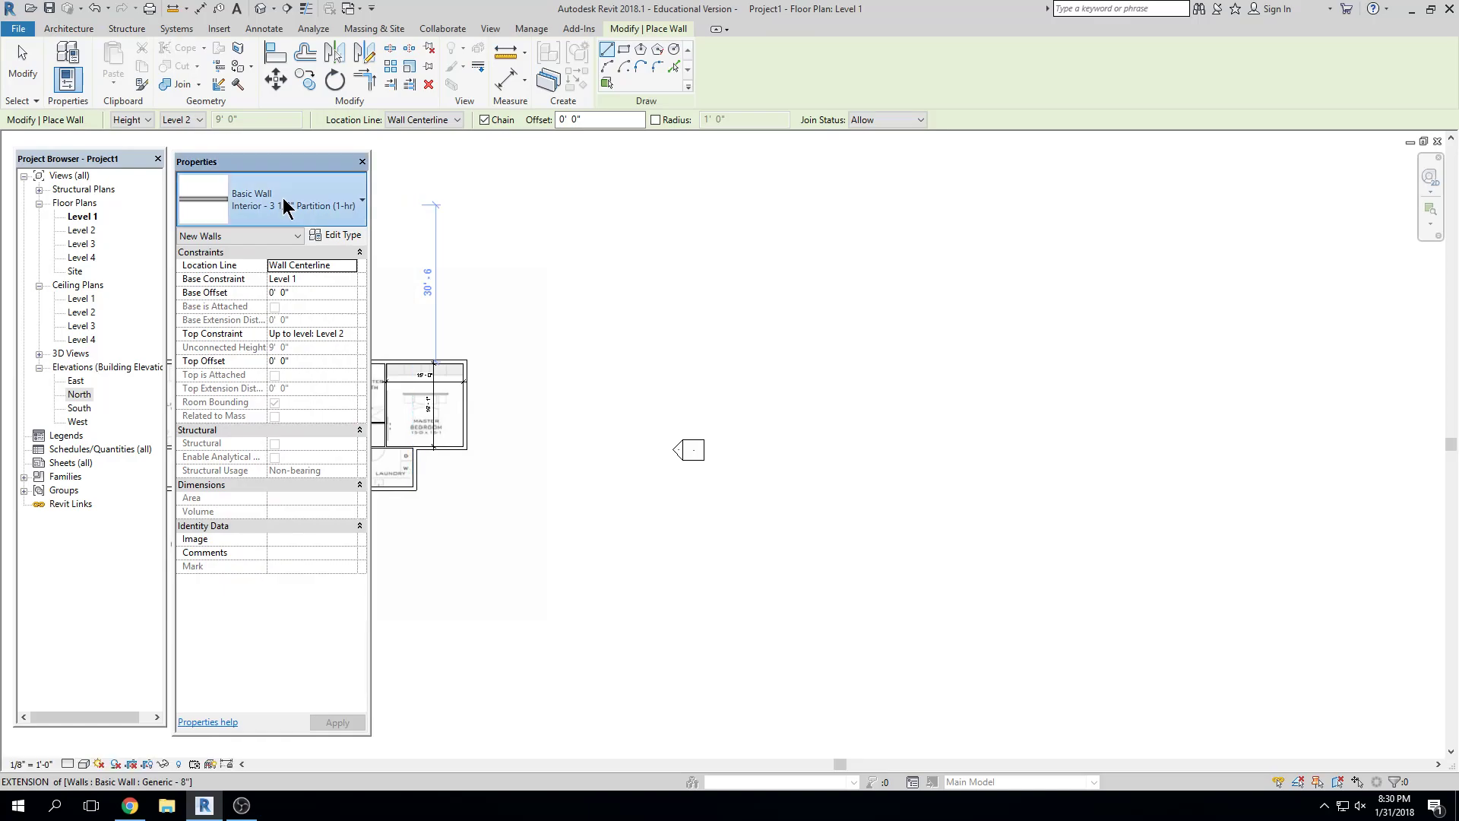
key("BackSpace")
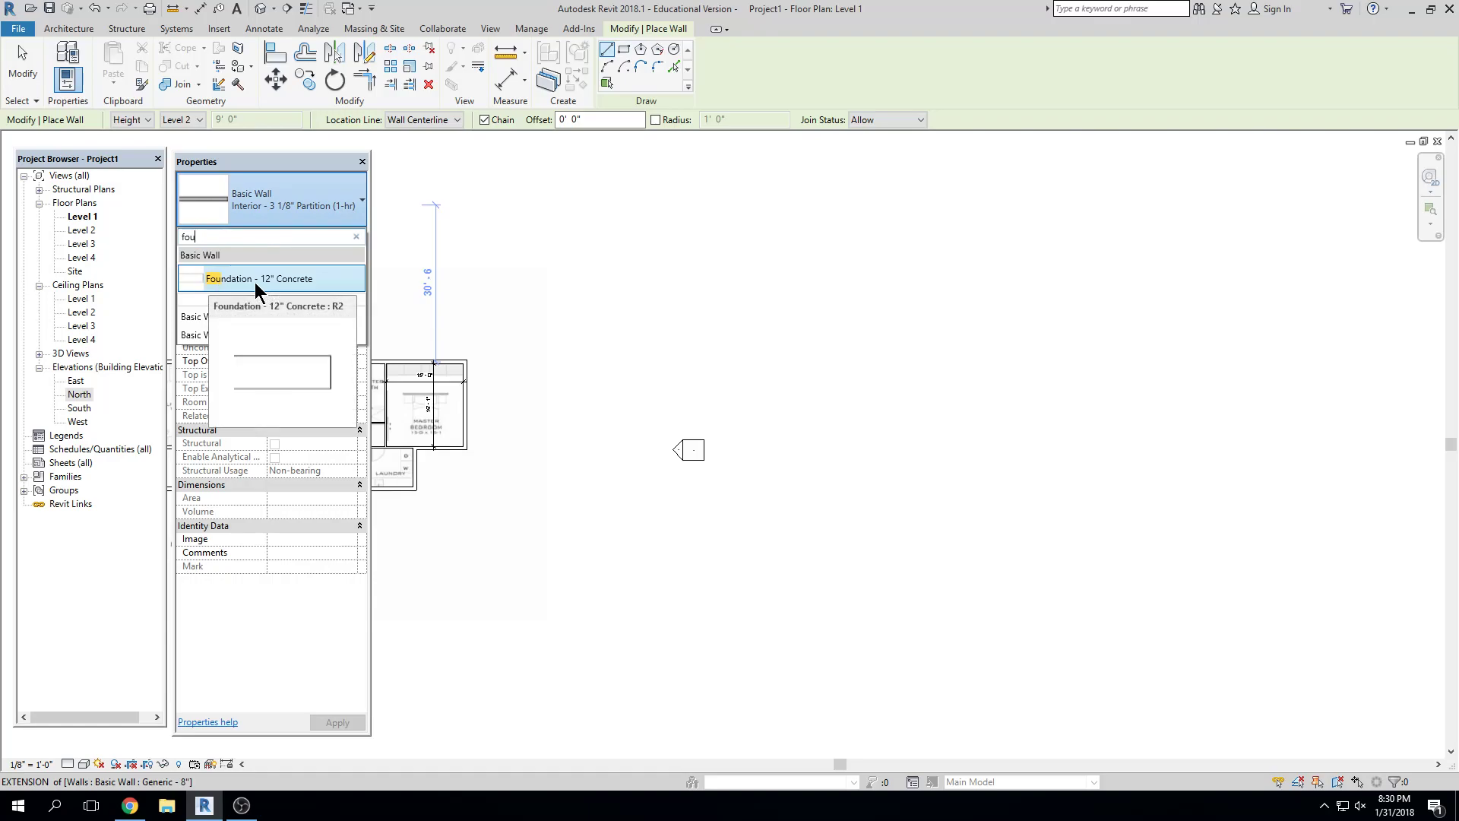
left_click(254, 279)
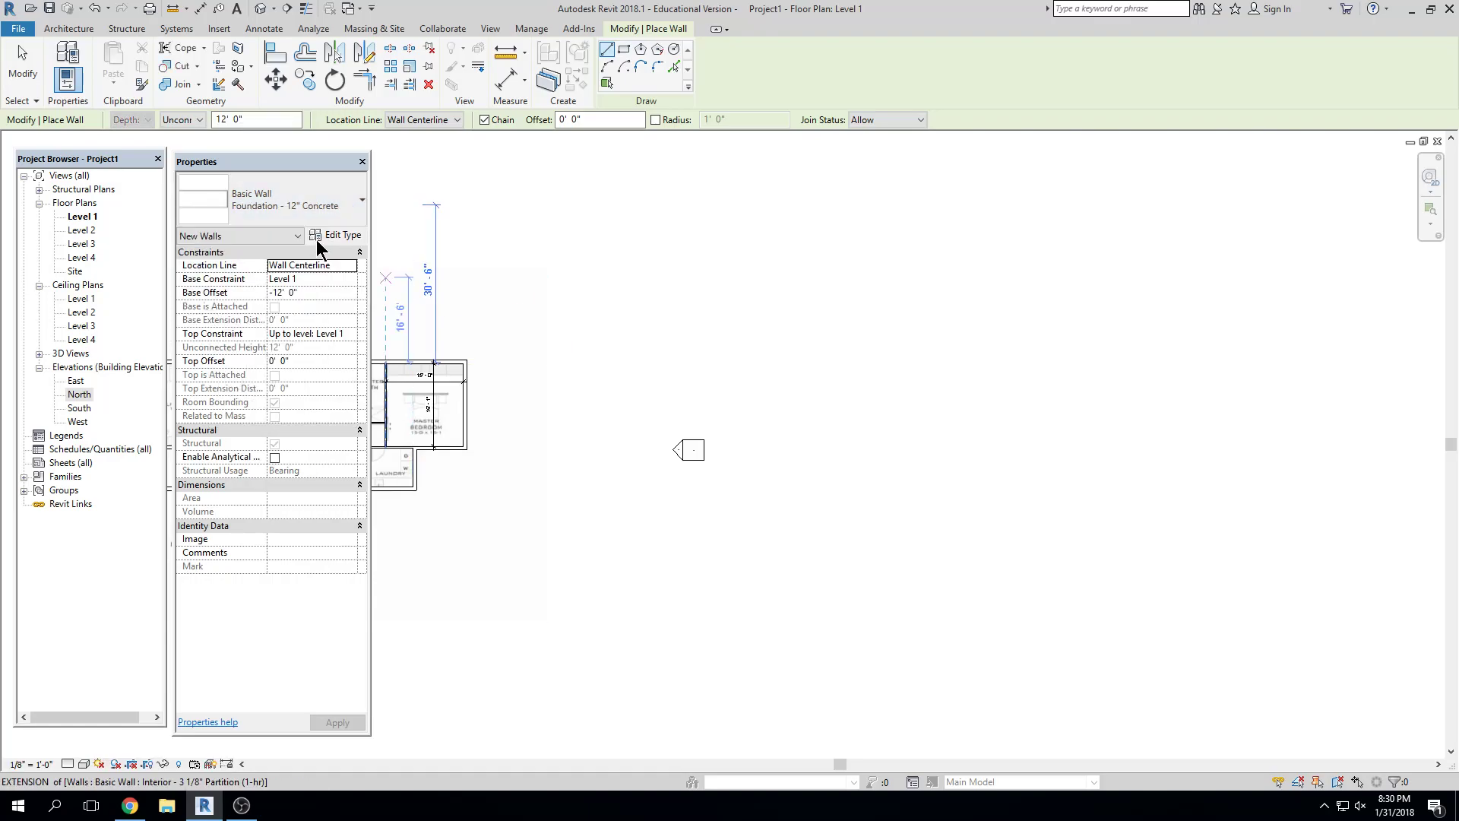
Review the foundation wall type's layer assembly and Function options, keep Function as Foundation, and leave the wall command
left_click(317, 238)
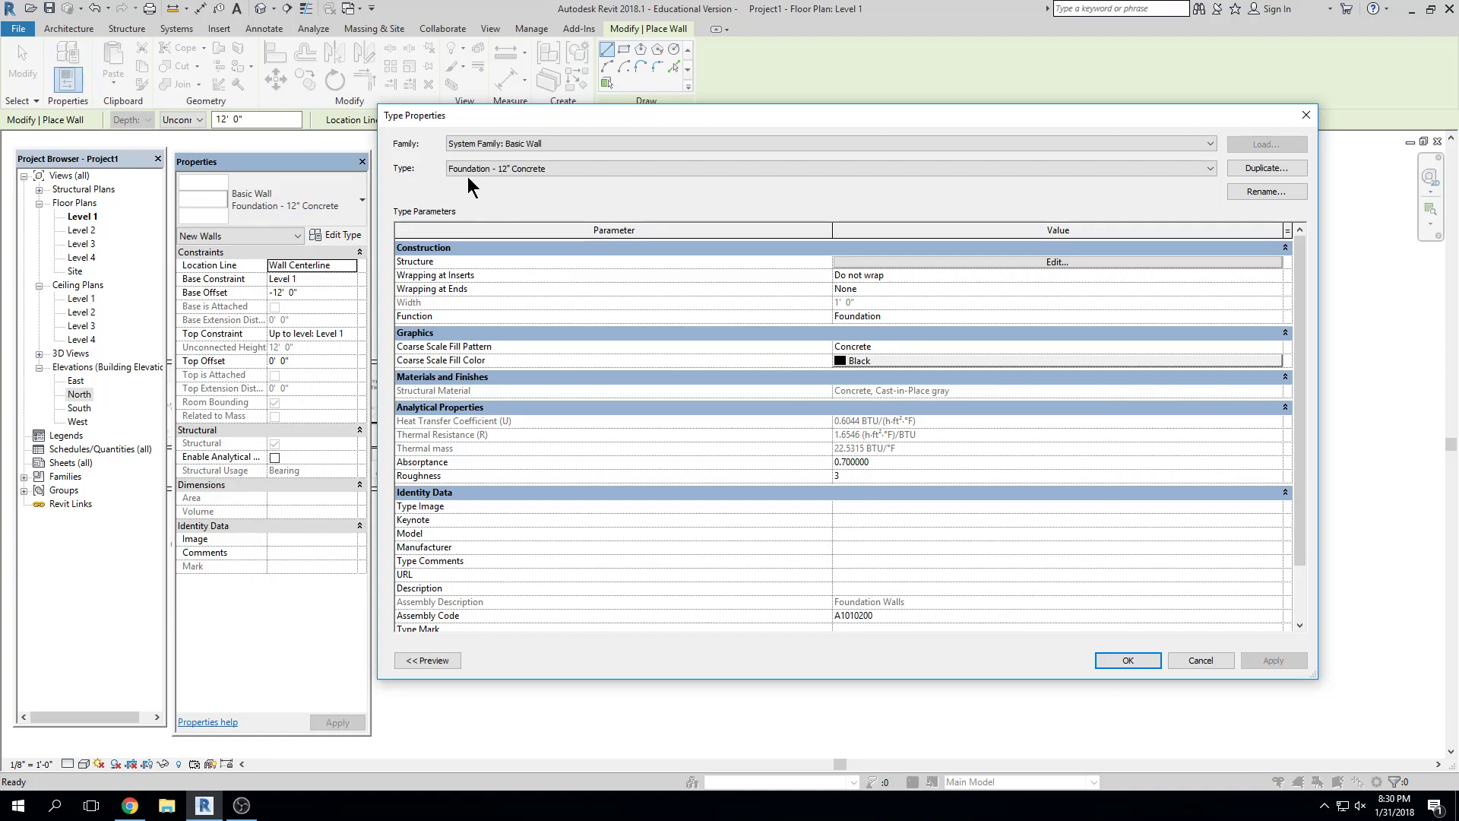
left_click(947, 264)
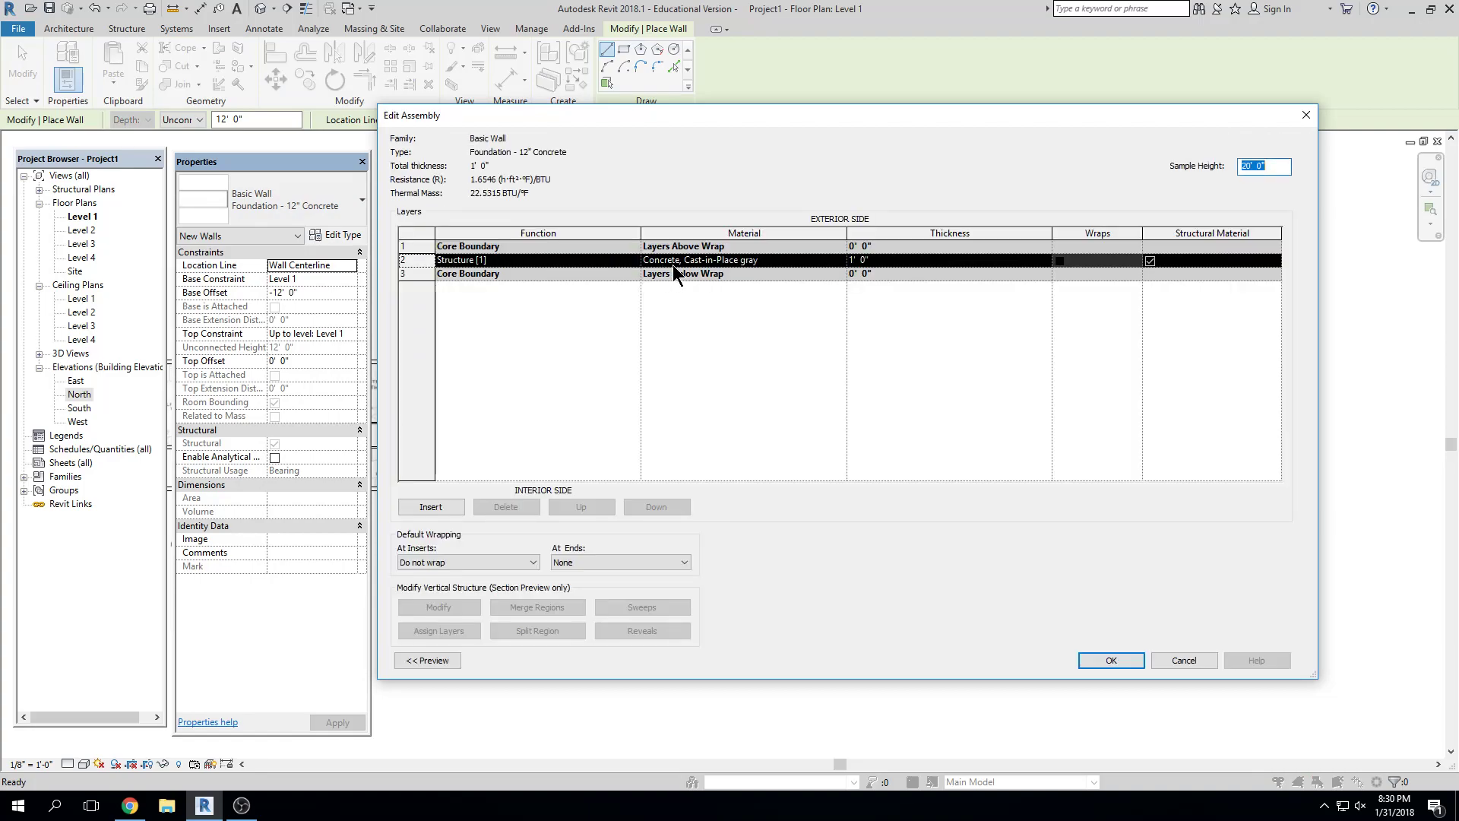
left_click(887, 261)
double_click(876, 262)
left_click(1118, 660)
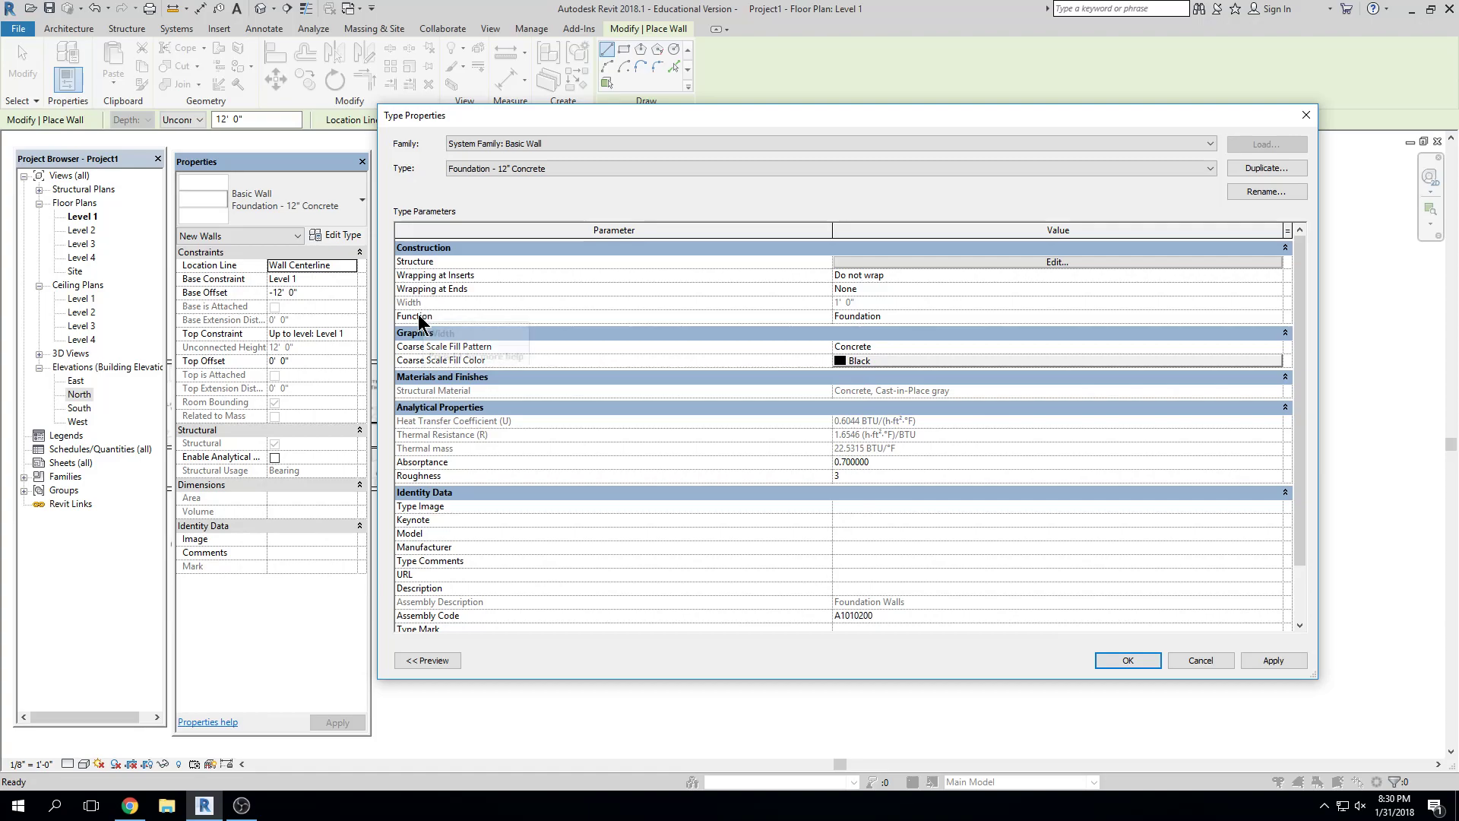
left_click(872, 318)
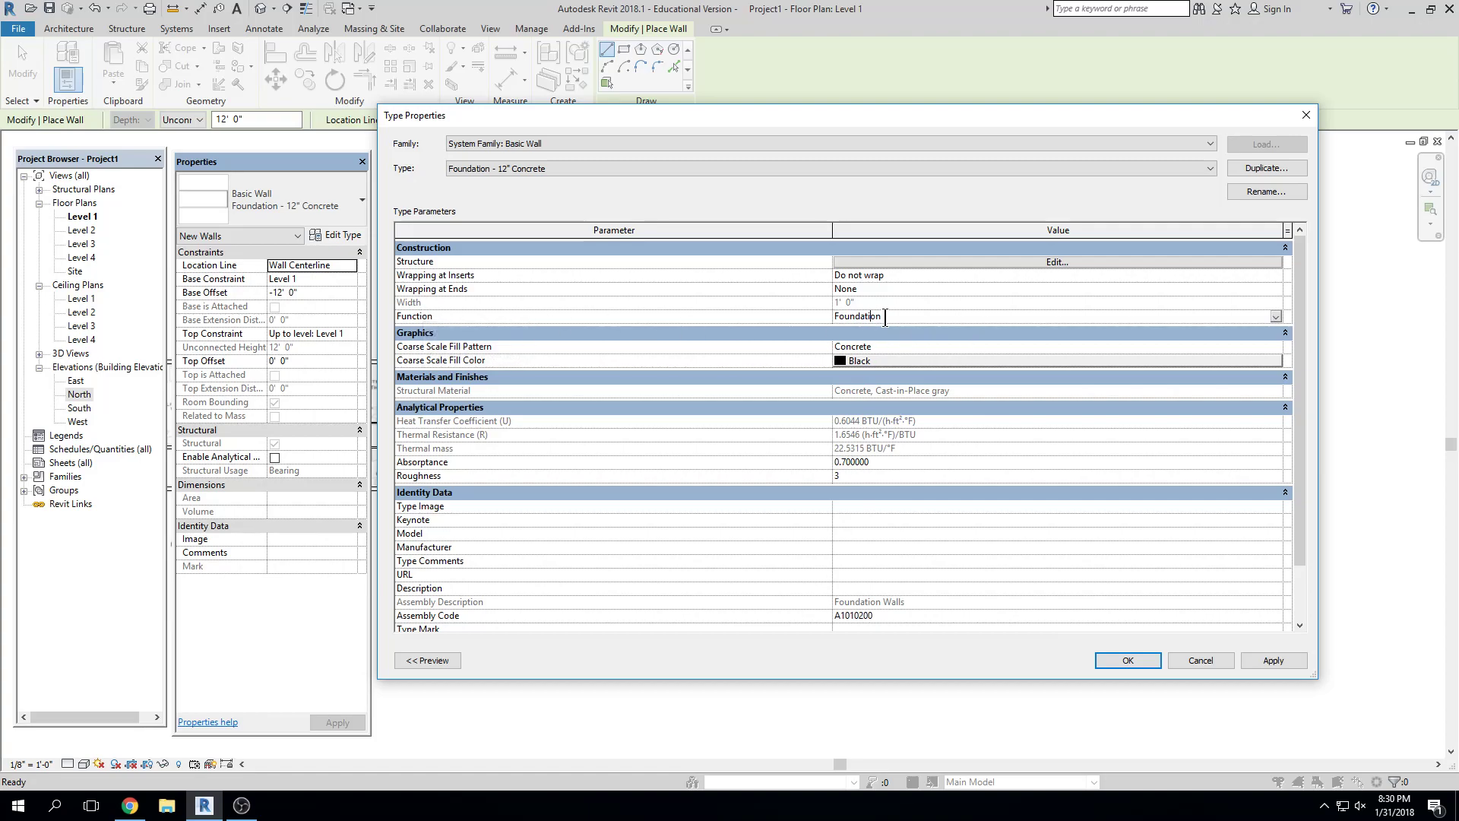
left_click(1276, 317)
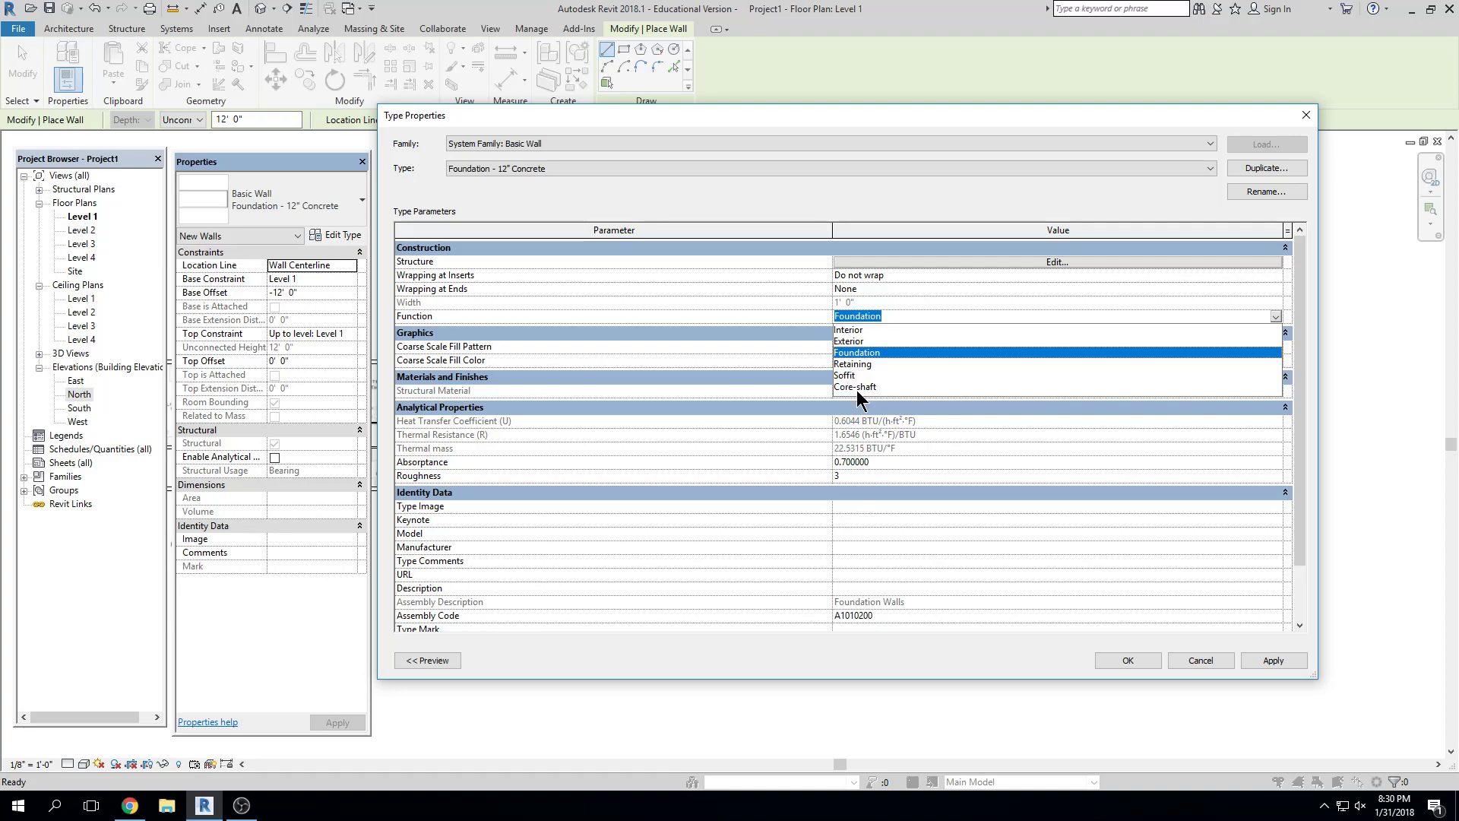
left_click(961, 354)
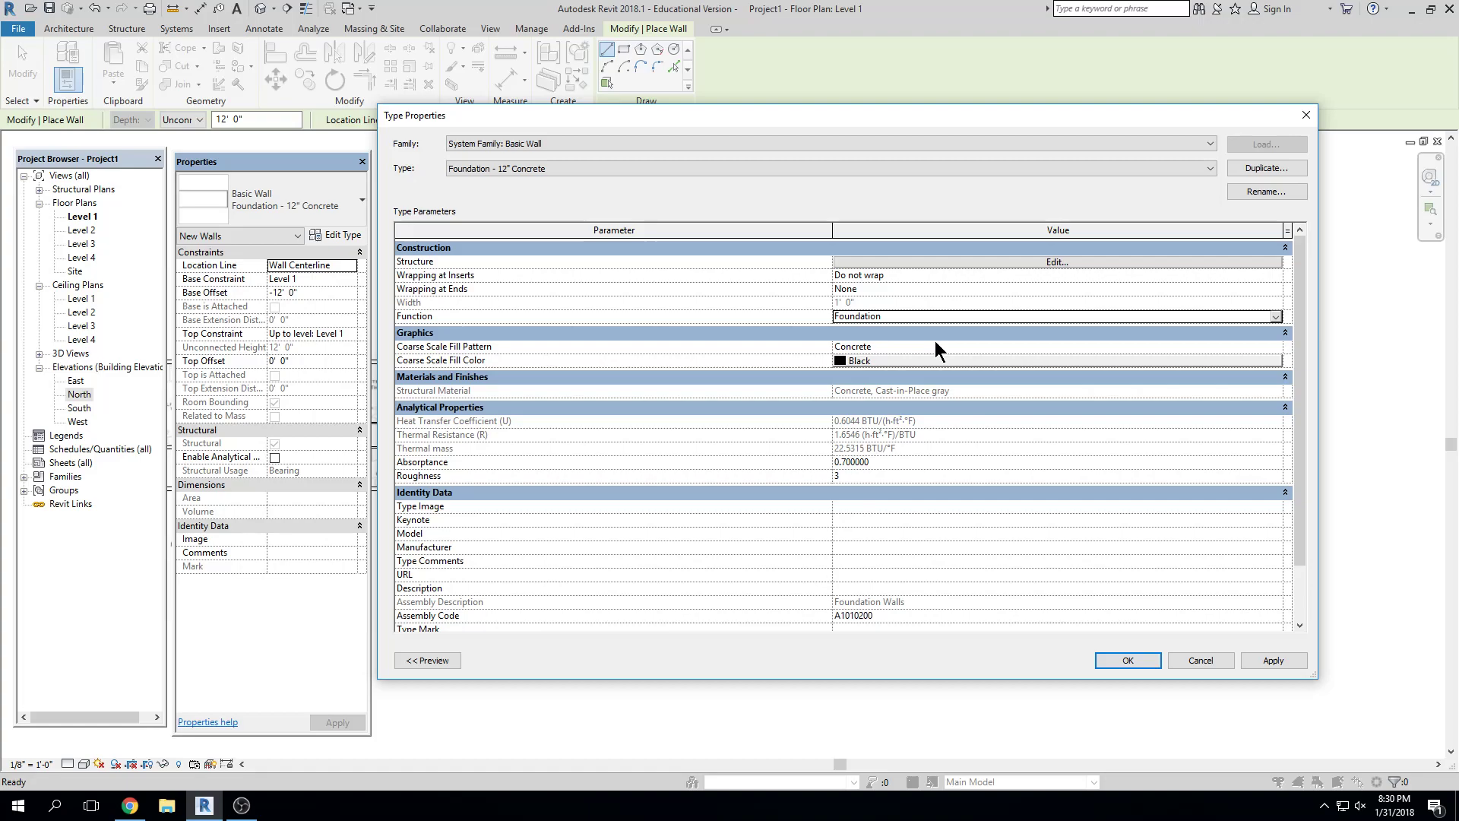
left_click(1121, 668)
scroll(614, 471, "down", 1)
middle_click_drag(614, 471, 959, 499)
scroll(697, 426, "up", 4)
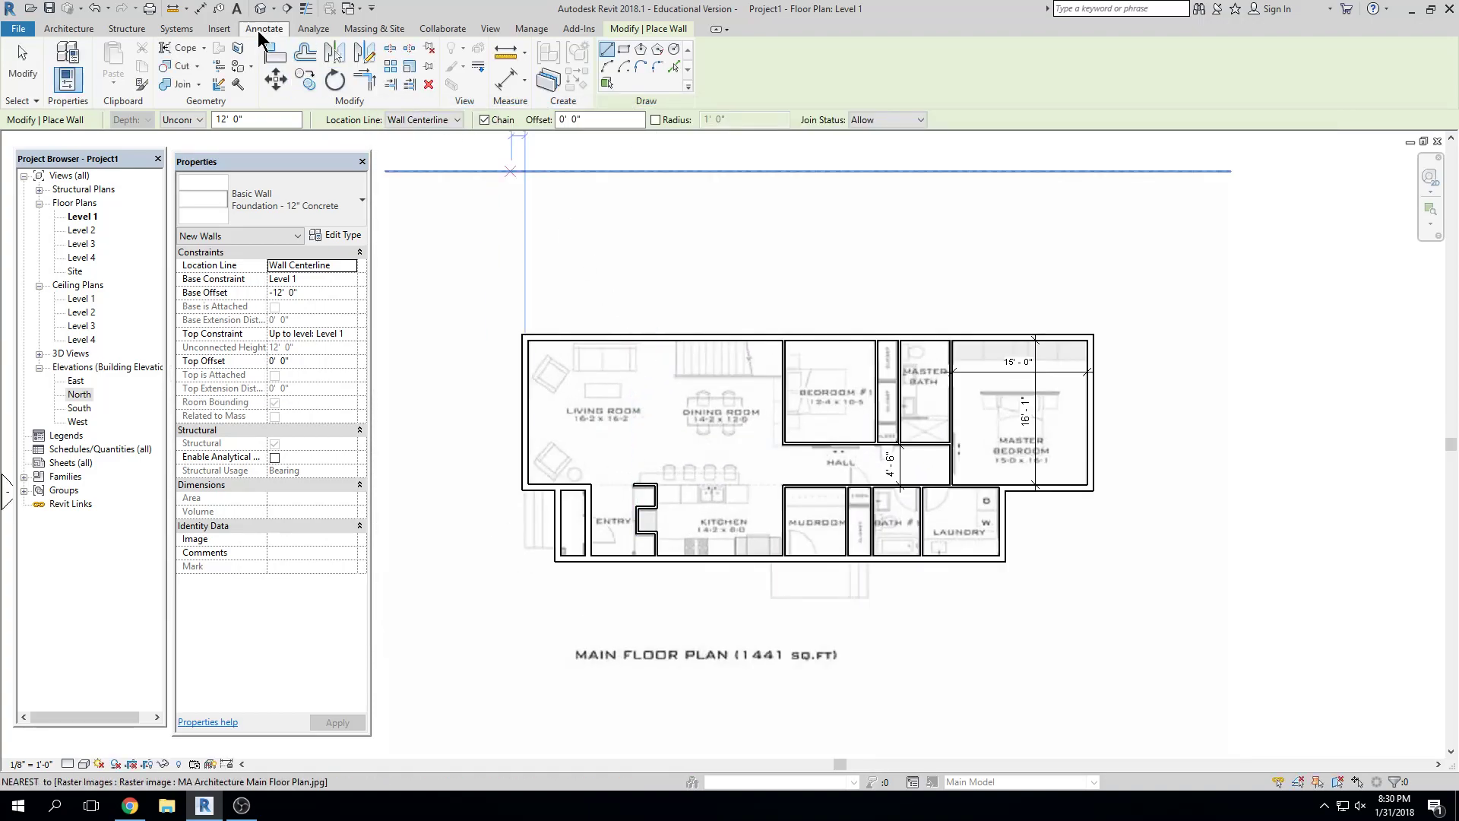
key("Escape")
key("Escape")
Reopen the North elevation, tile it beside the Level 1 floor plan, and frame the house in both views
double_click(82, 394)
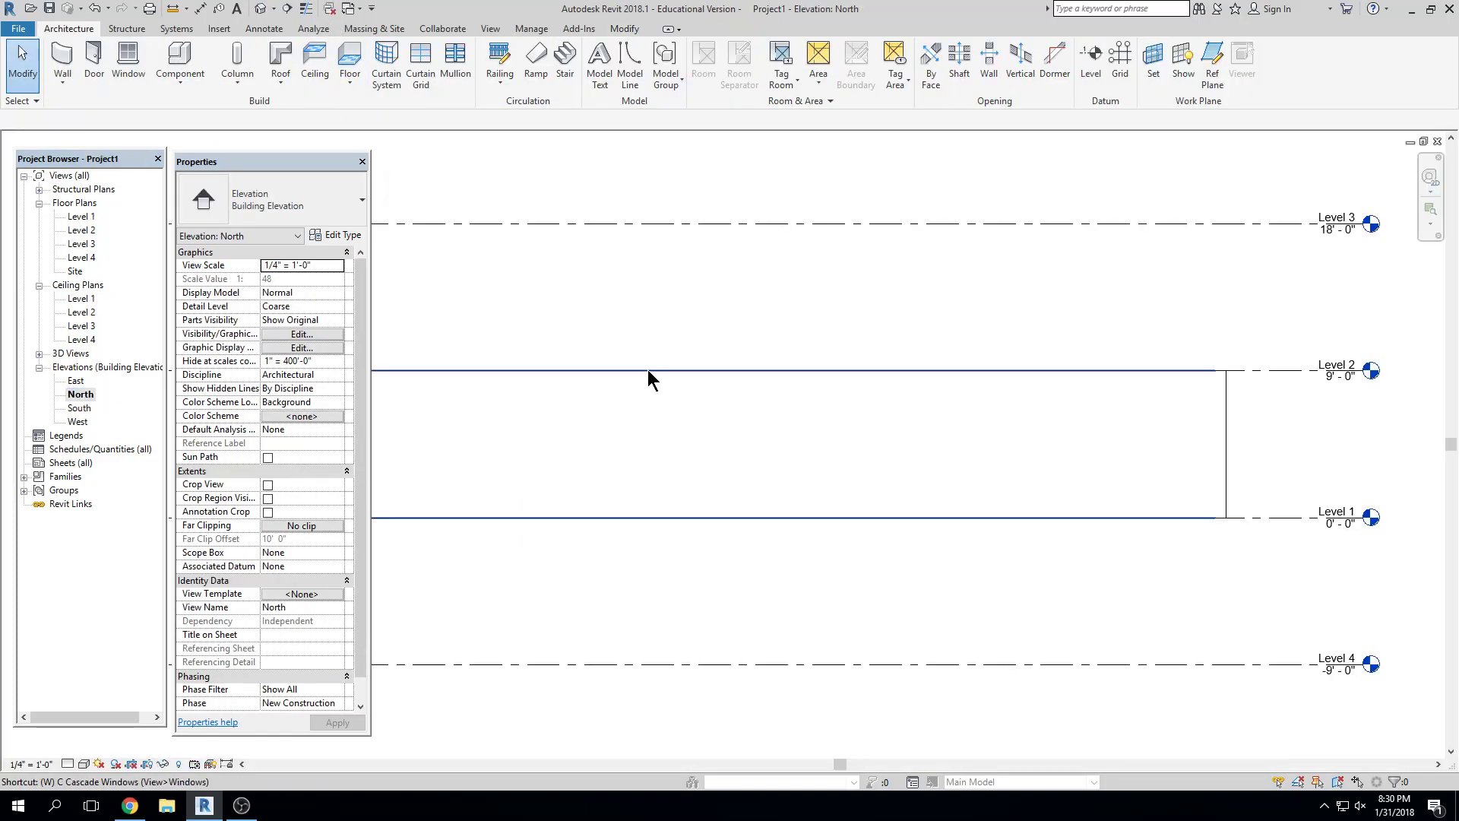
key("t")
scroll(547, 401, "down", 5)
middle_click_drag(616, 428, 559, 431)
left_click(997, 515)
middle_click_drag(1179, 506, 957, 486)
scroll(1131, 477, "down", 1)
middle_click_drag(1131, 477, 992, 469)
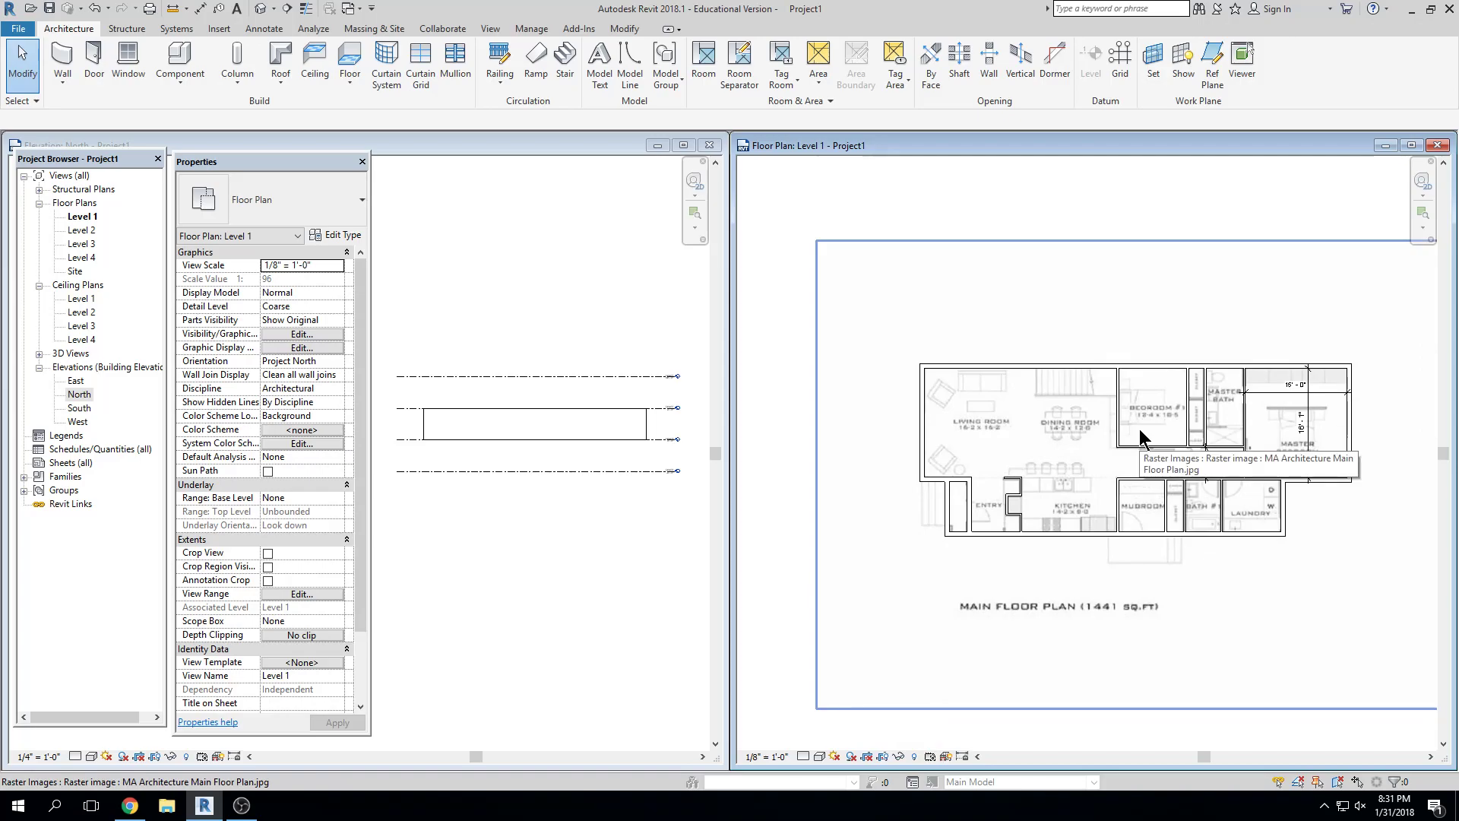
middle_click_drag(1140, 429, 1101, 374)
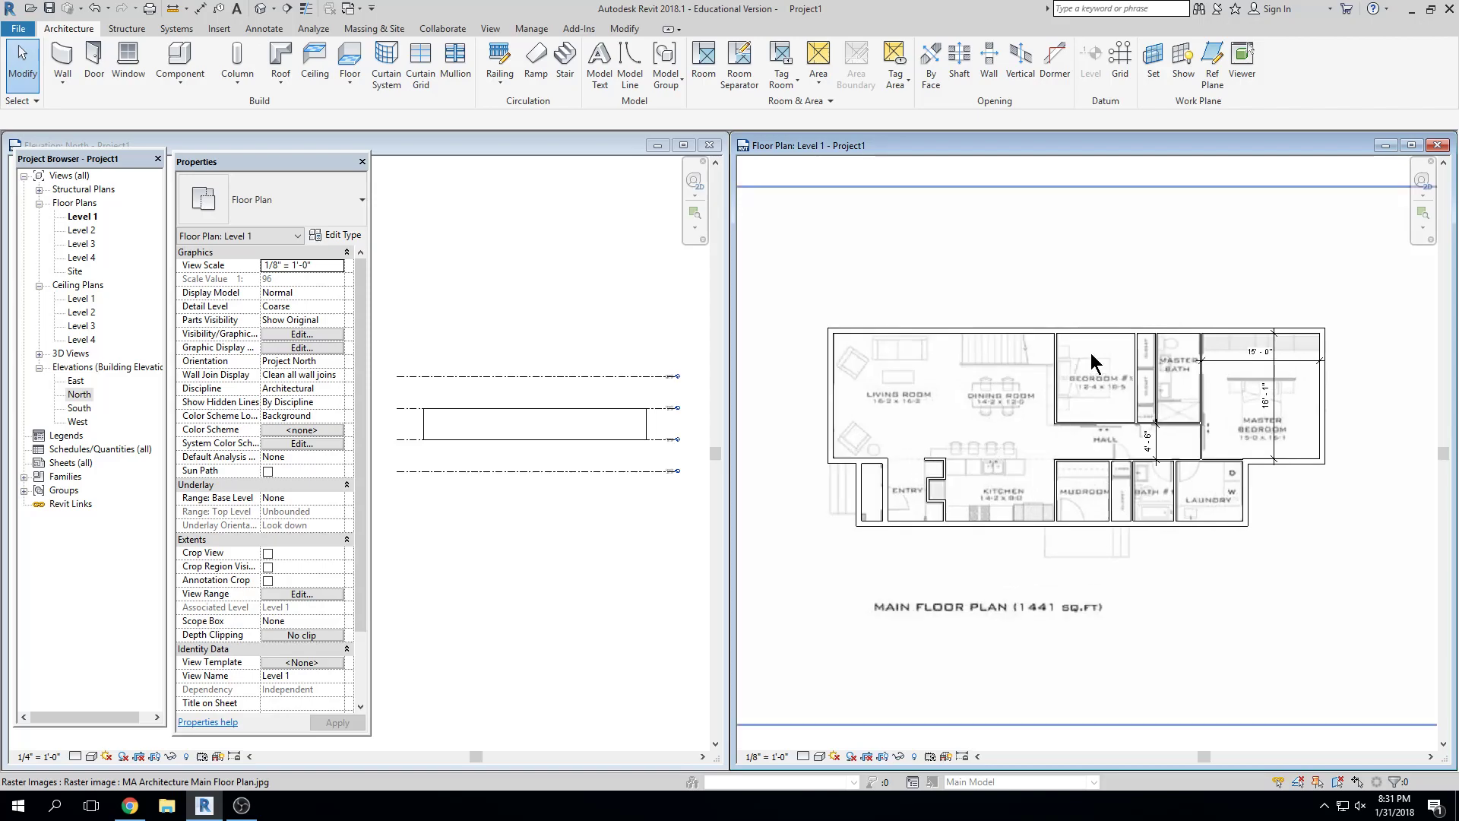
scroll(1086, 371, "up", 2)
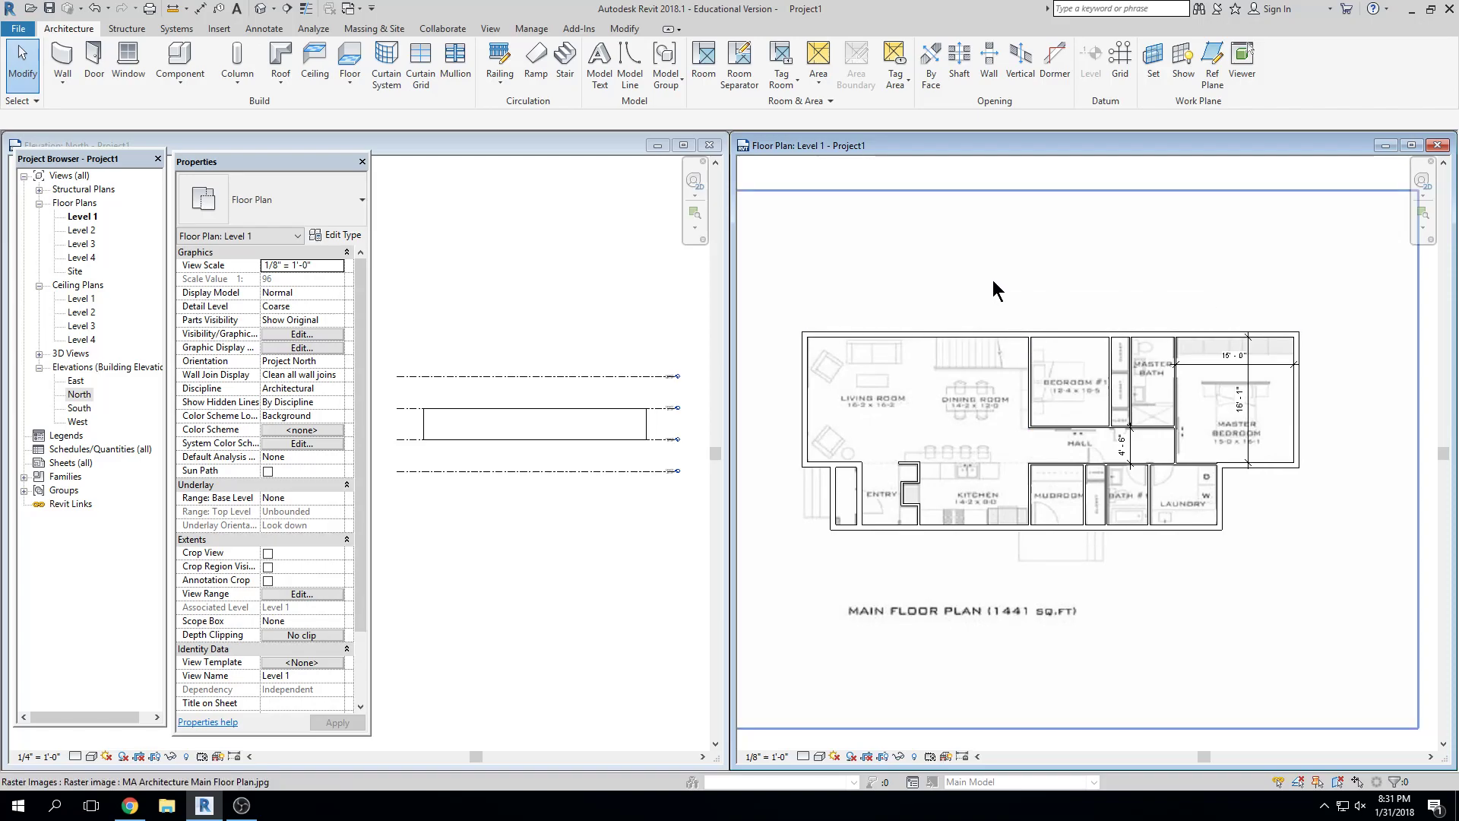
left_click(69, 85)
left_click(83, 108)
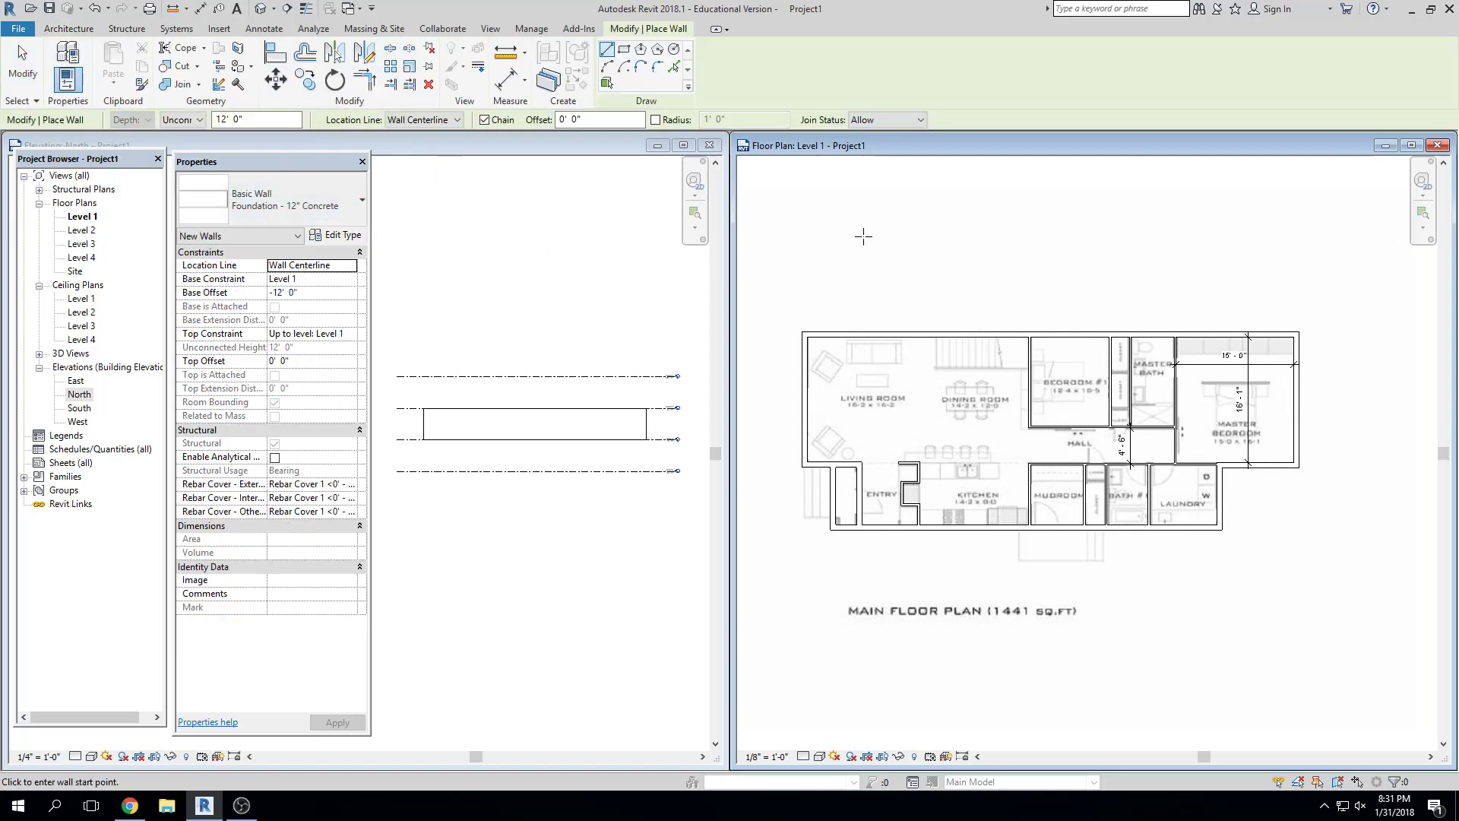
scroll(854, 331, "up", 2)
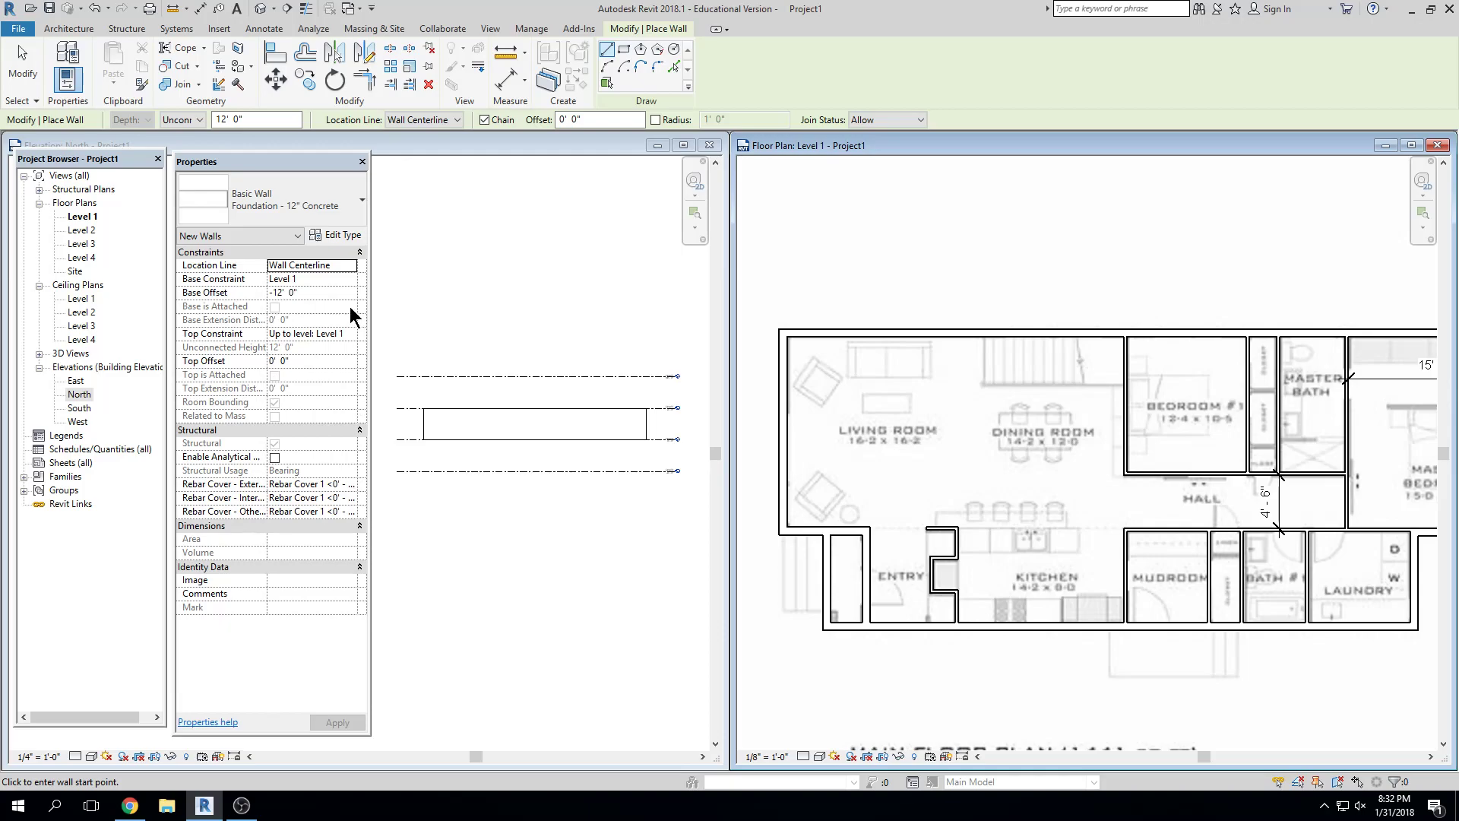
key("Escape")
key("Escape")
scroll(596, 441, "up", 4)
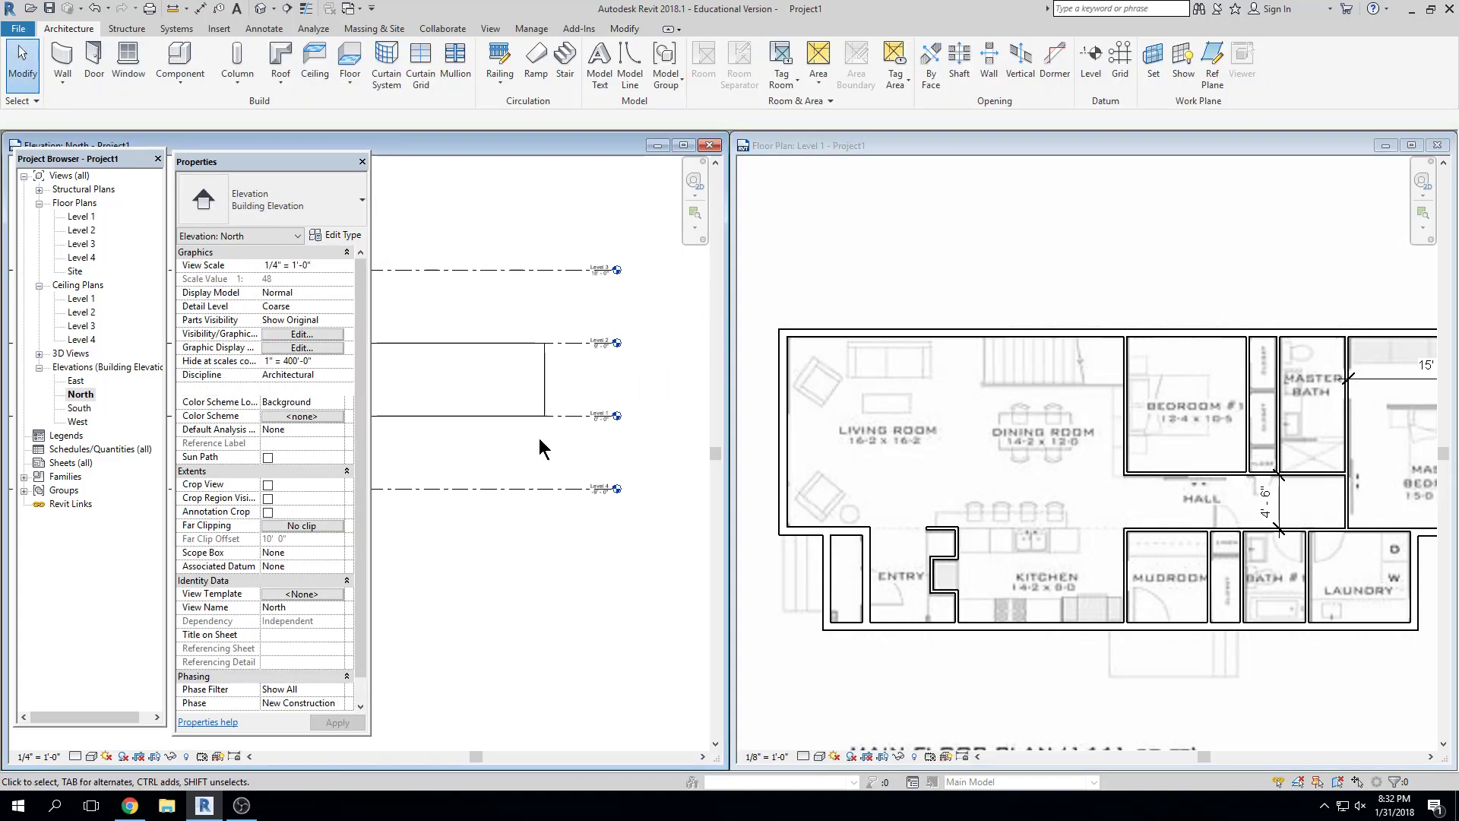
left_click(914, 403)
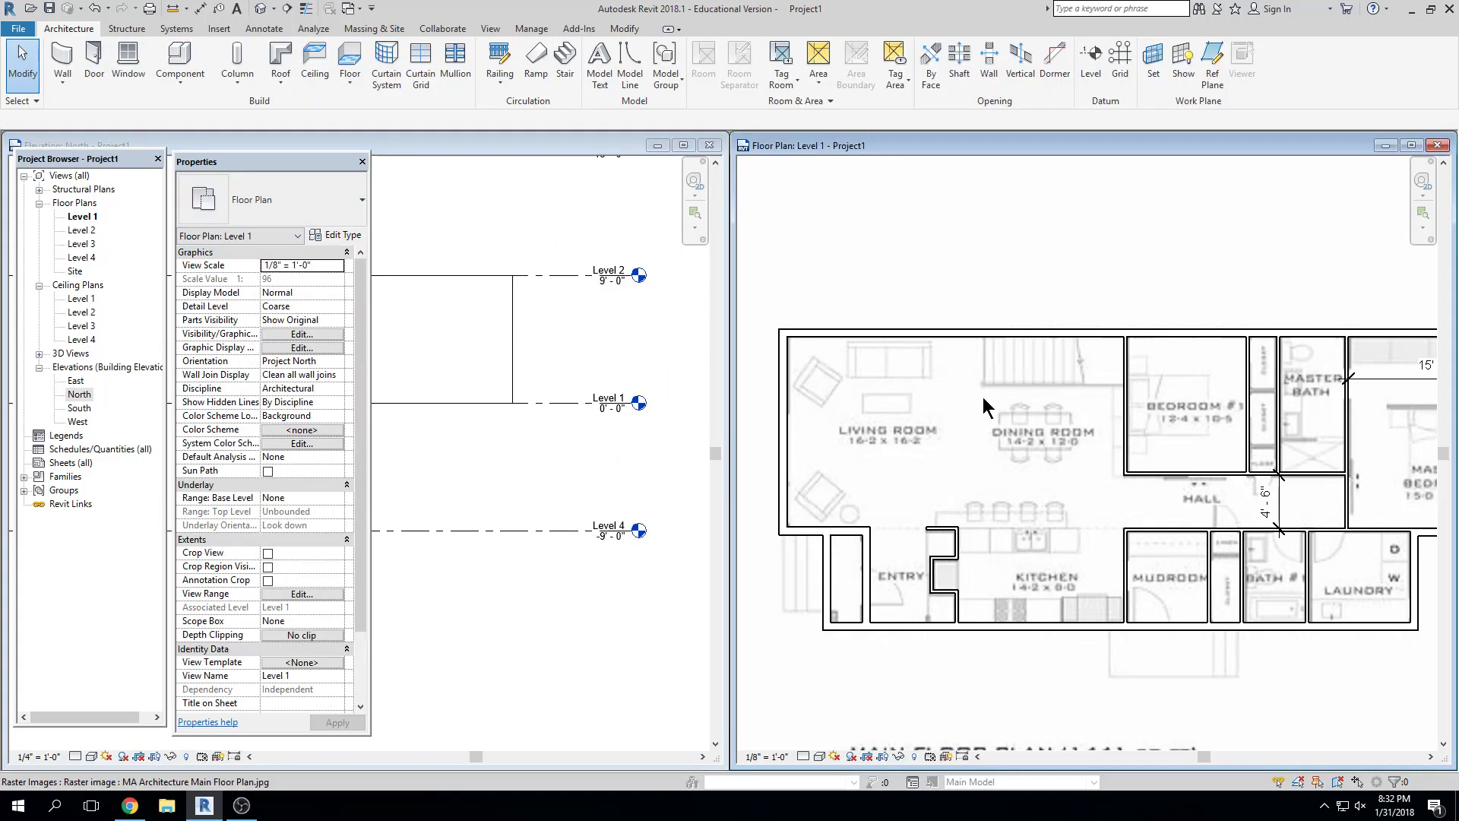
left_click(64, 61)
key("Escape")
key("Escape")
left_click(65, 61)
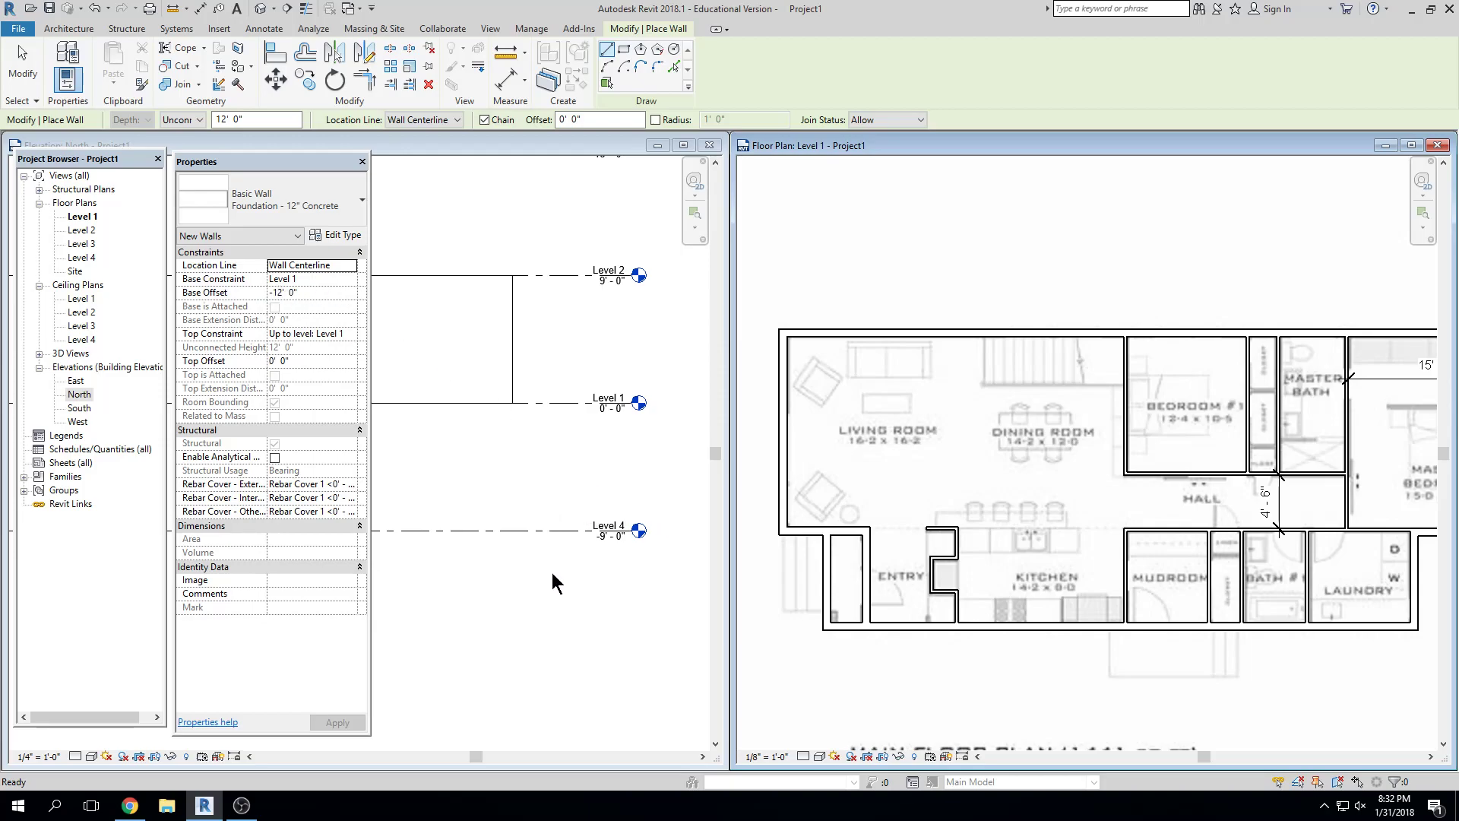
key("Escape")
key("Escape")
Rename Level 4 as BASEMENT in the North elevation and rename its corresponding views to match
left_click(610, 527)
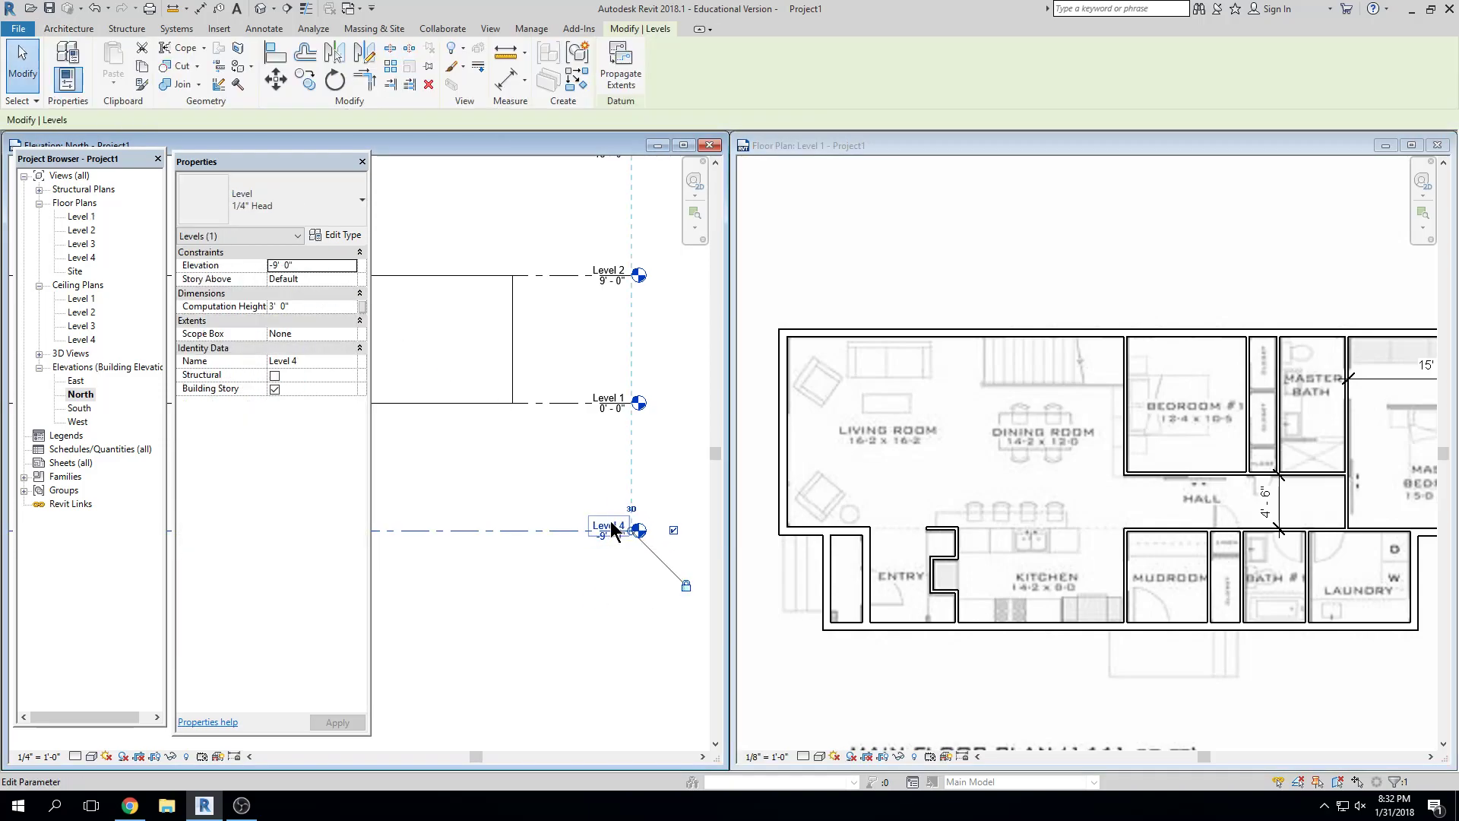
left_click(610, 526)
type("basement")
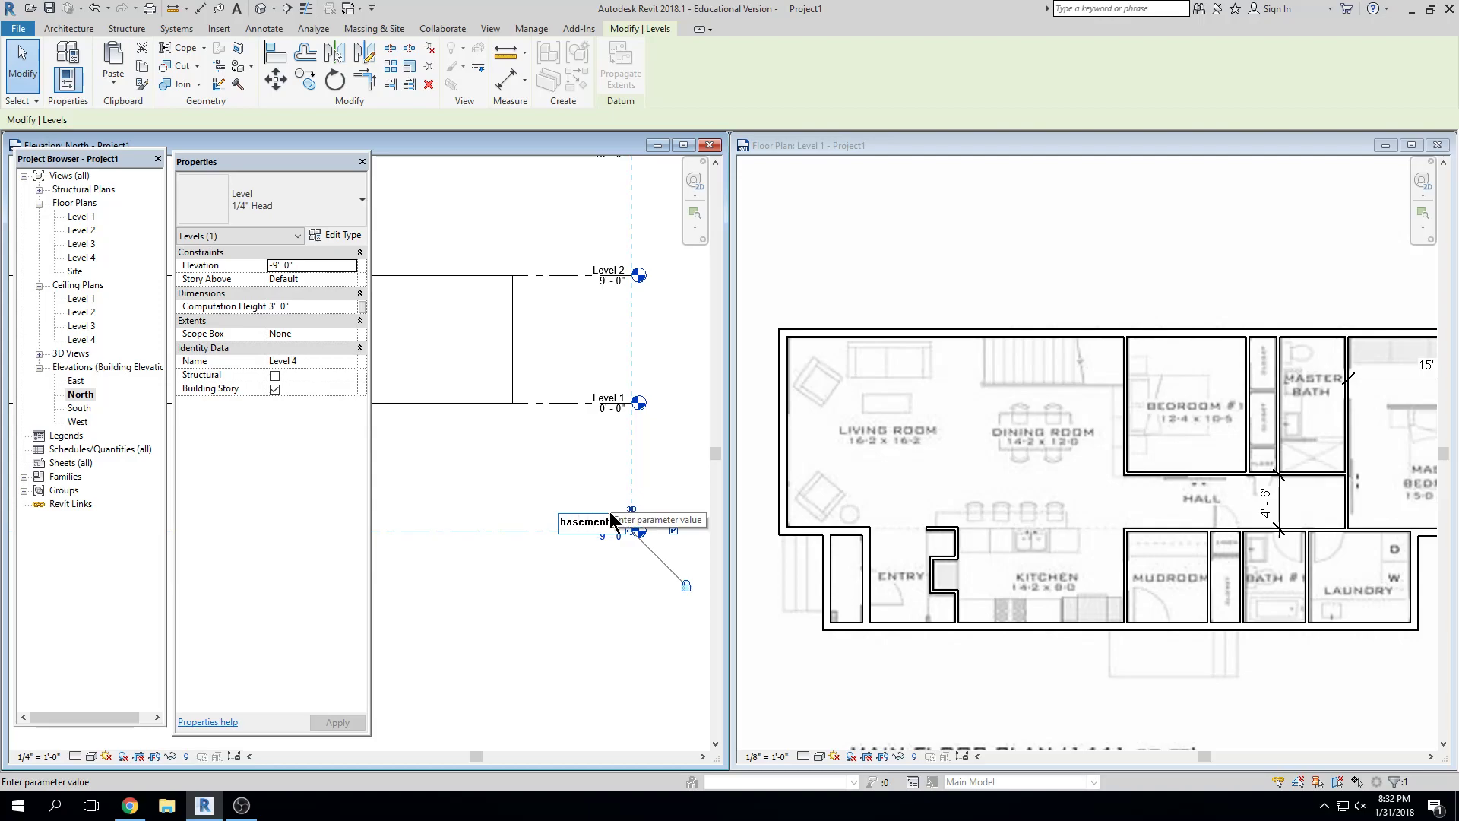
key("BackSpace")
key("BackSpace")
key("BackSpace")
key("BackSpace")
key("BackSpace")
key("BackSpace")
key("BackSpace")
type("BASEMENT")
key("Return")
left_click(766, 411)
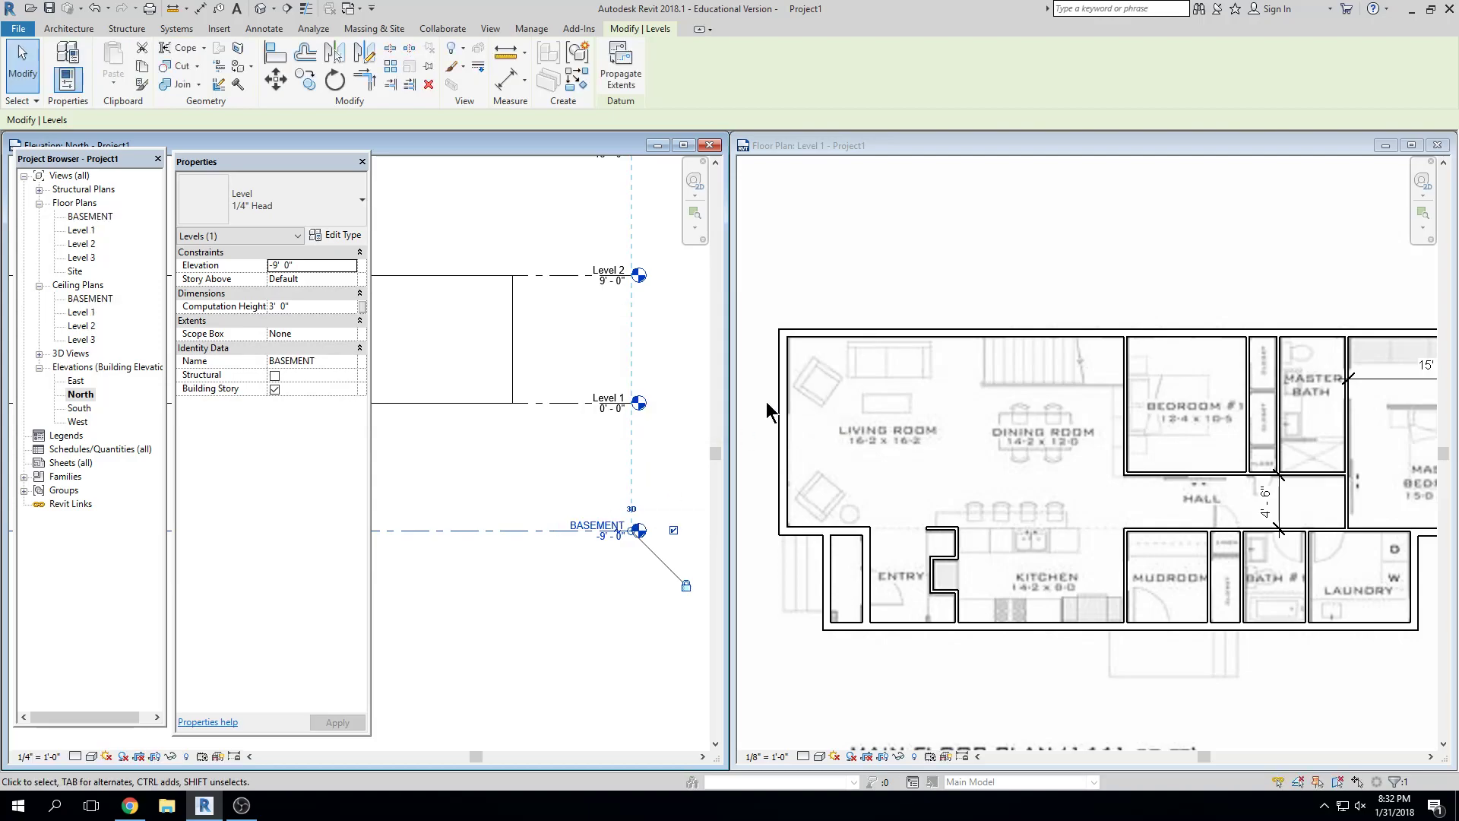
left_click(904, 381)
Rename Level 1 as MAIN LEVEL in the North elevation, rename its corresponding views, and deselect the level
left_click(599, 397)
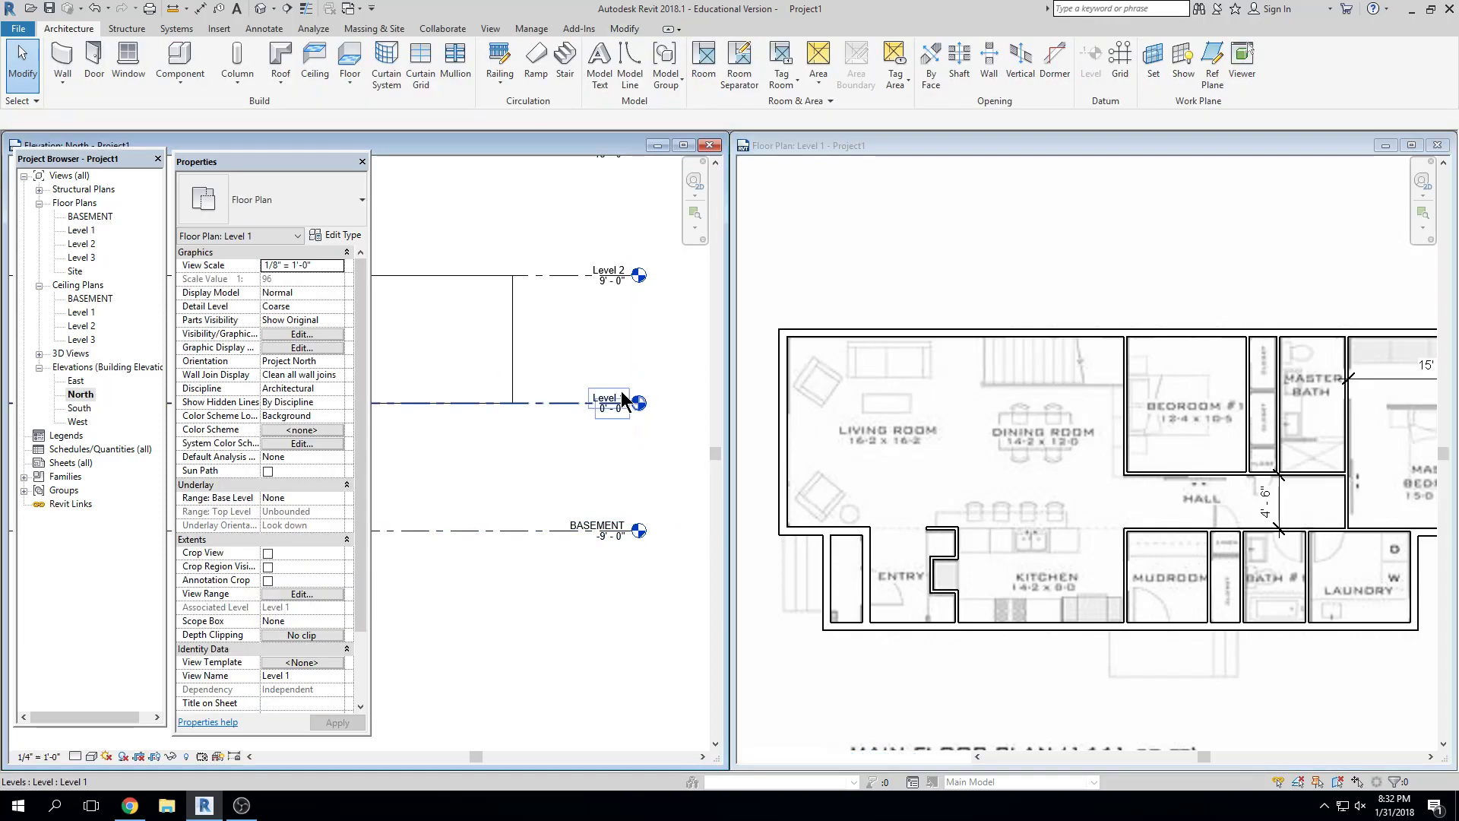
scroll(600, 397, "up", 1)
left_click(608, 396)
type("MAIN LEVEL")
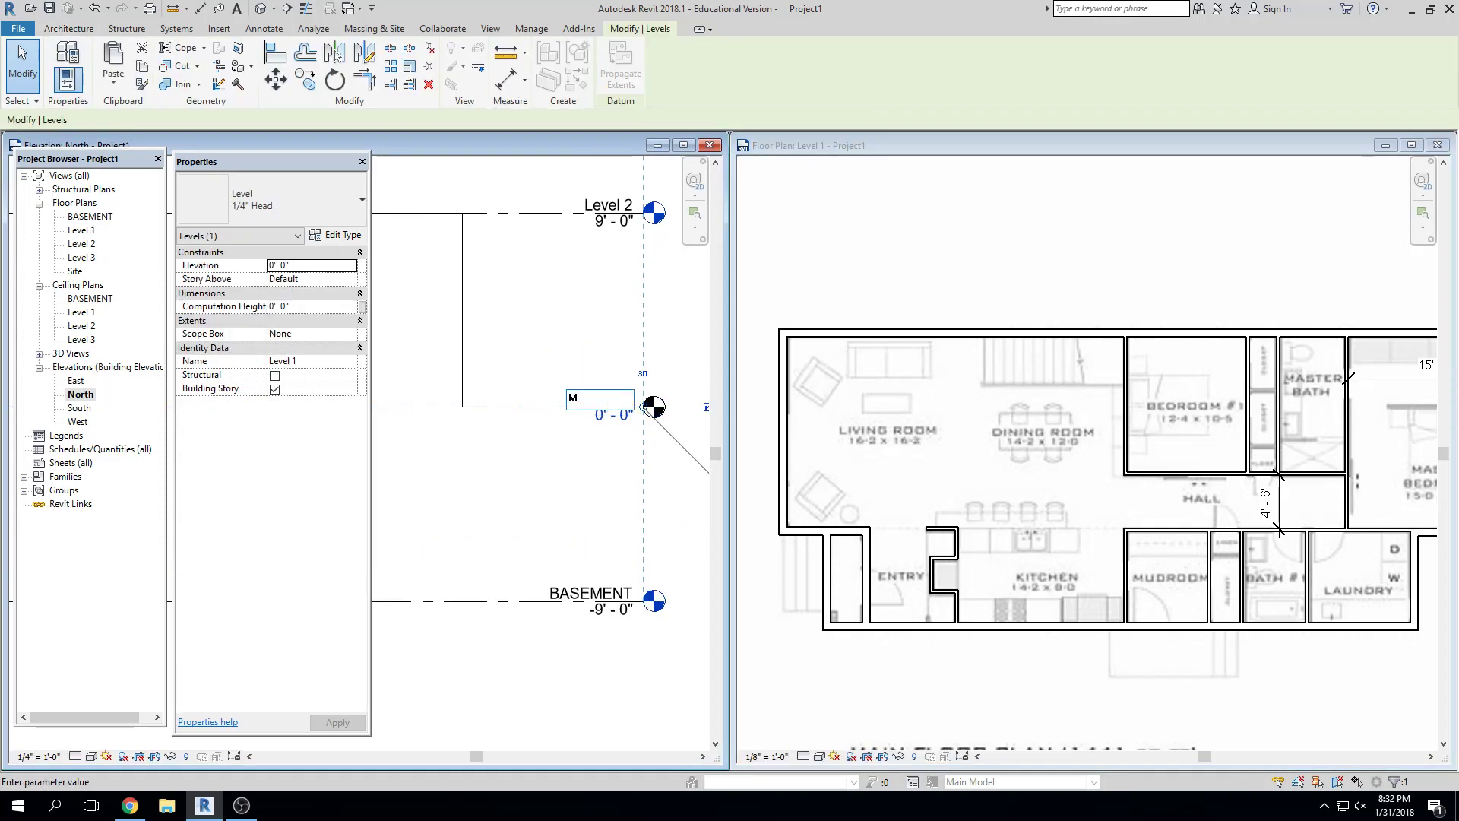
key("Return")
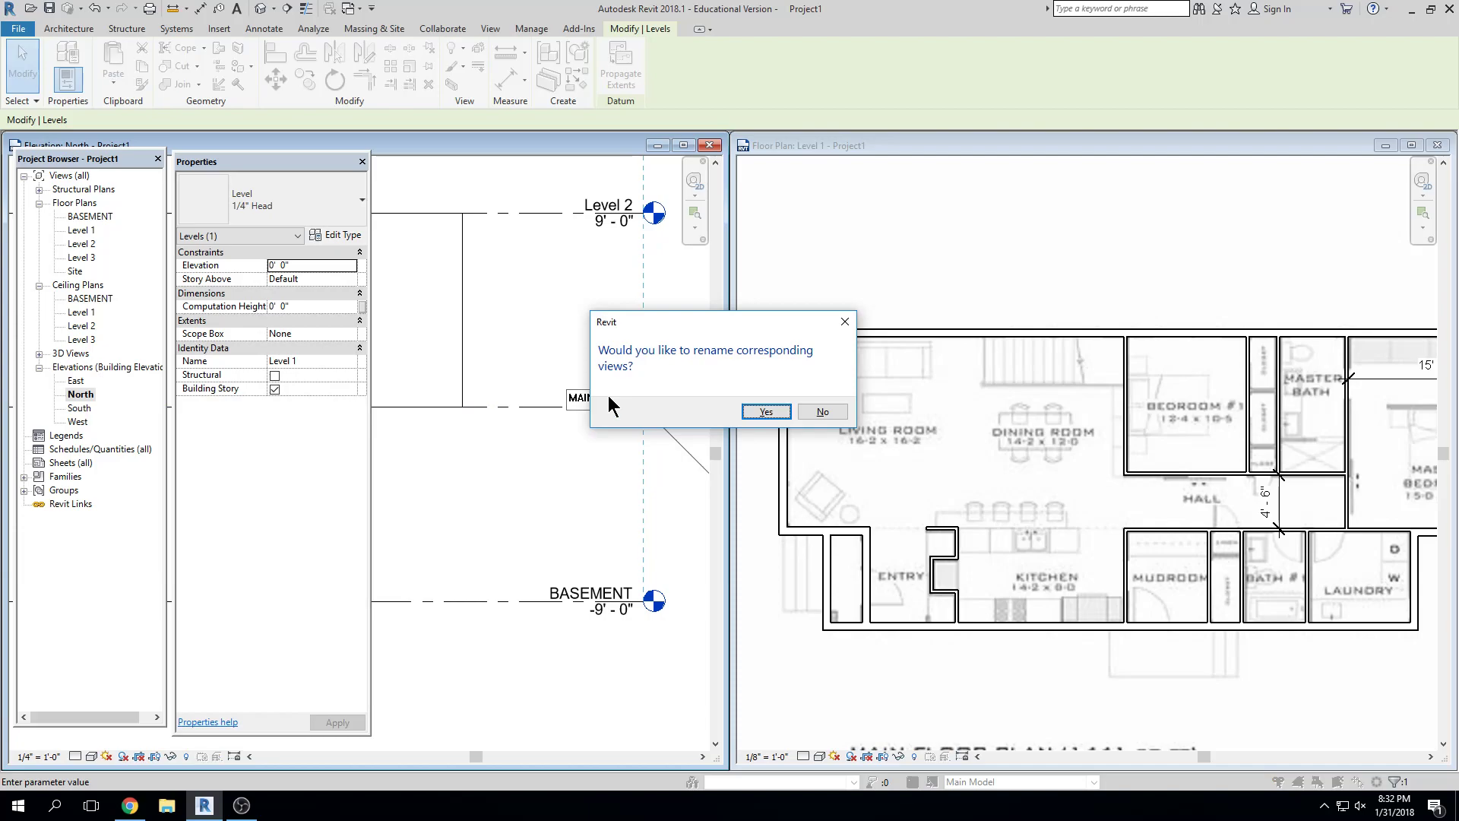
key("Return")
scroll(941, 266, "down", 2)
scroll(942, 267, "down", 1)
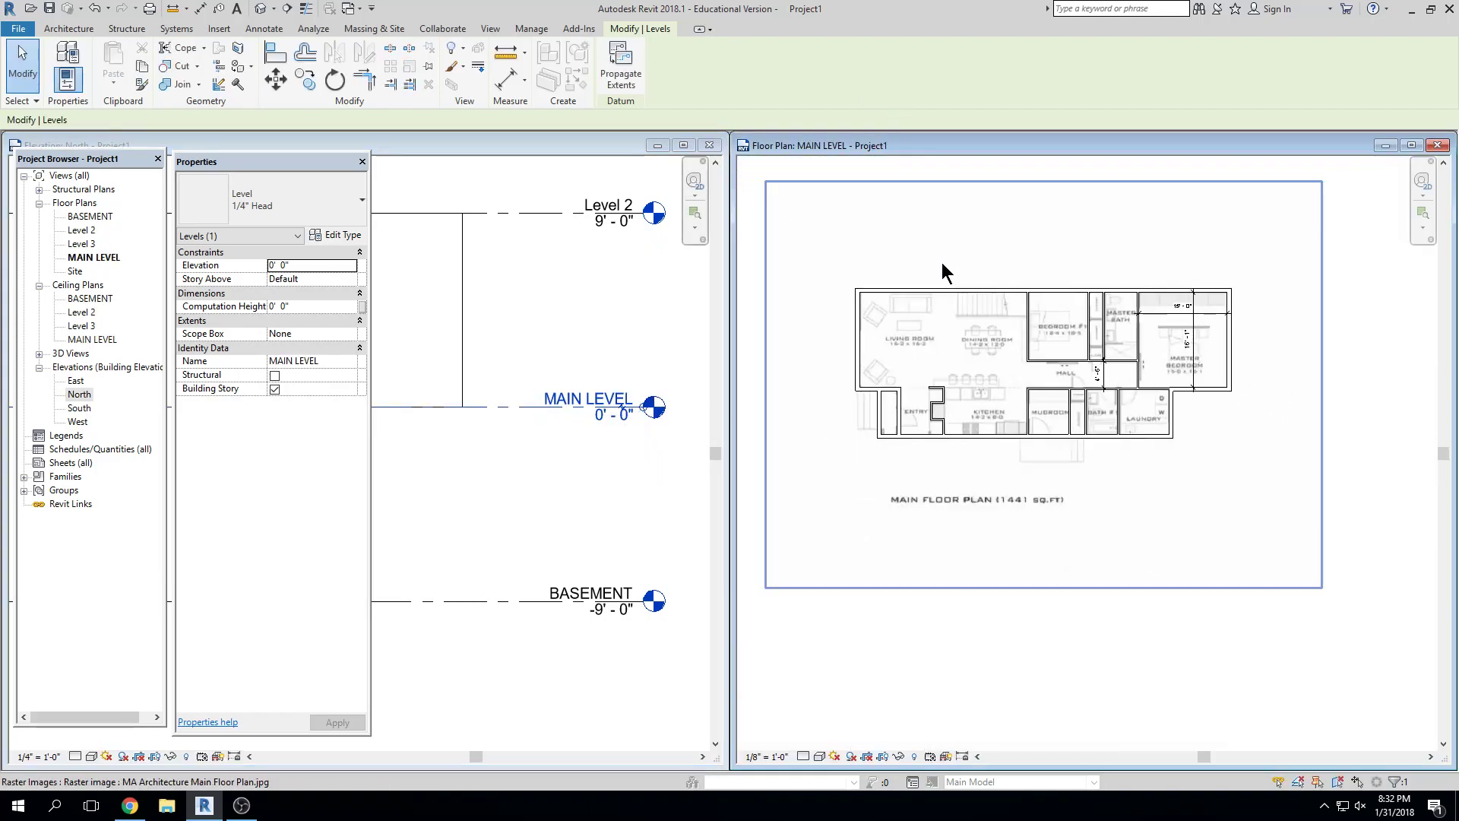
left_click(539, 399)
scroll(558, 409, "down", 1)
scroll(578, 417, "down", 2)
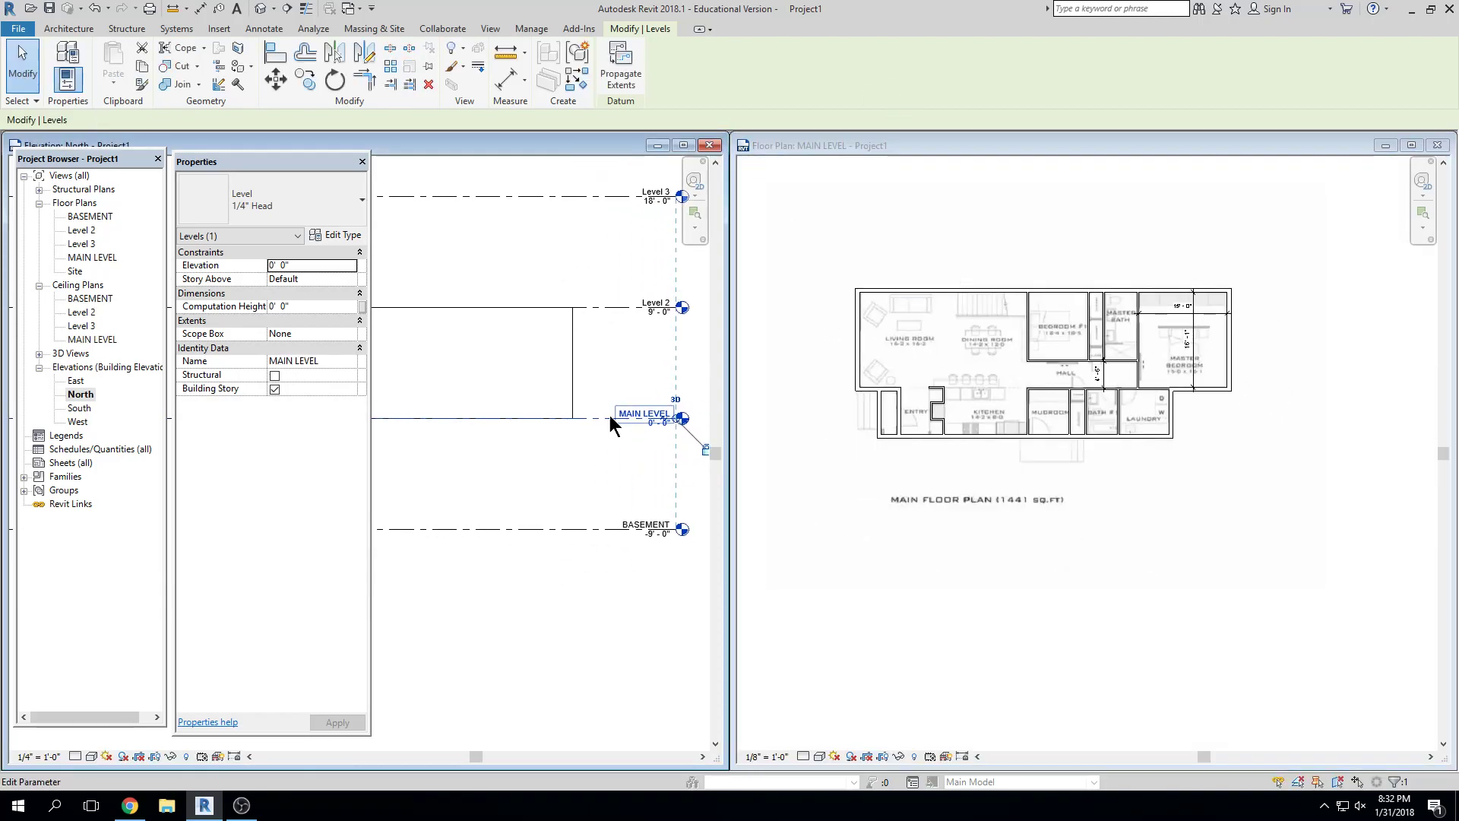
key("Escape")
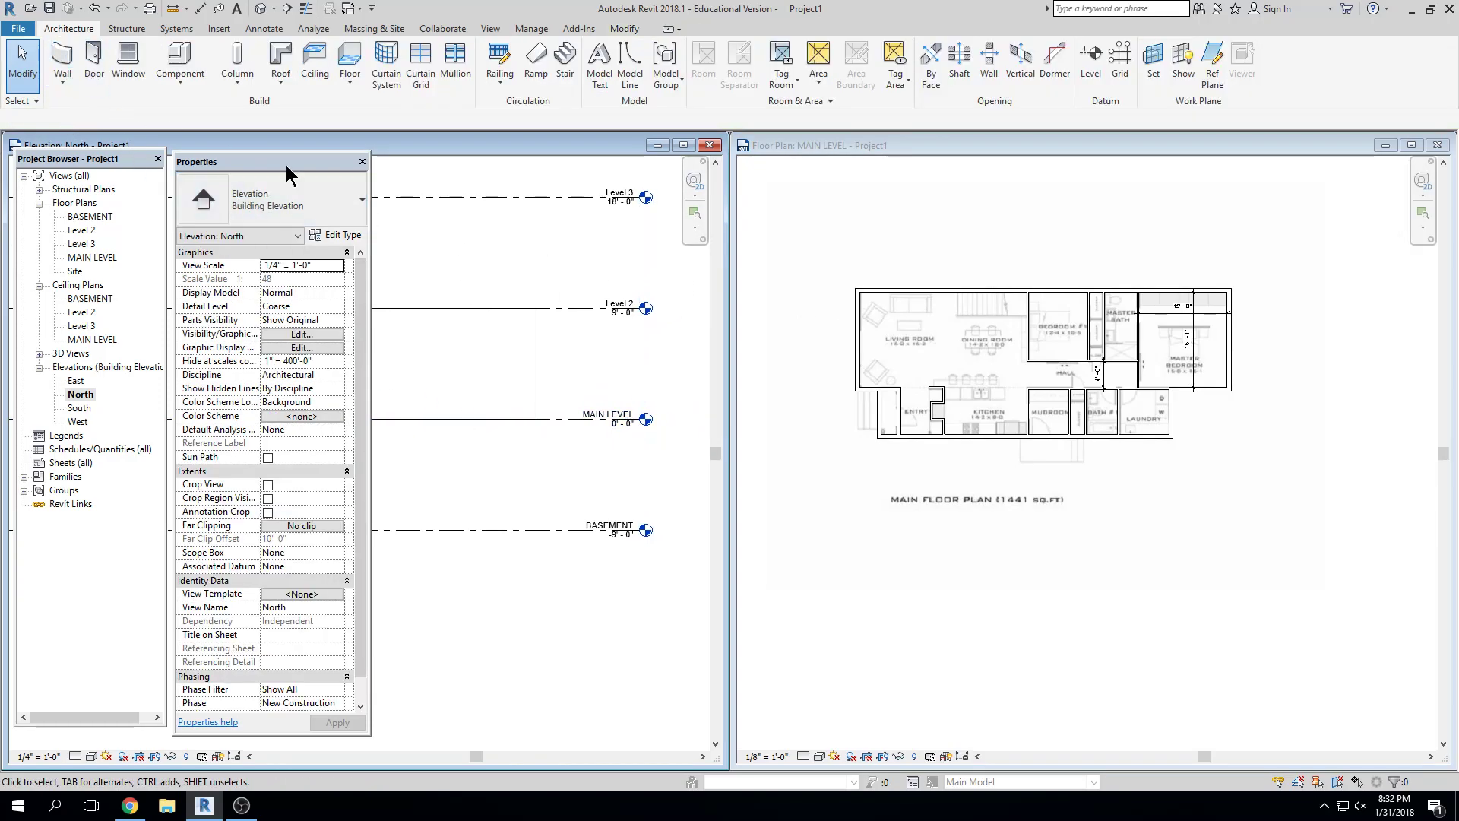
Start a wall in the MAIN LEVEL plan with Base Constraint BASEMENT, Base Offset 0' 0" and Top Constraint Up to level: MAIN LEVEL
left_click(62, 83)
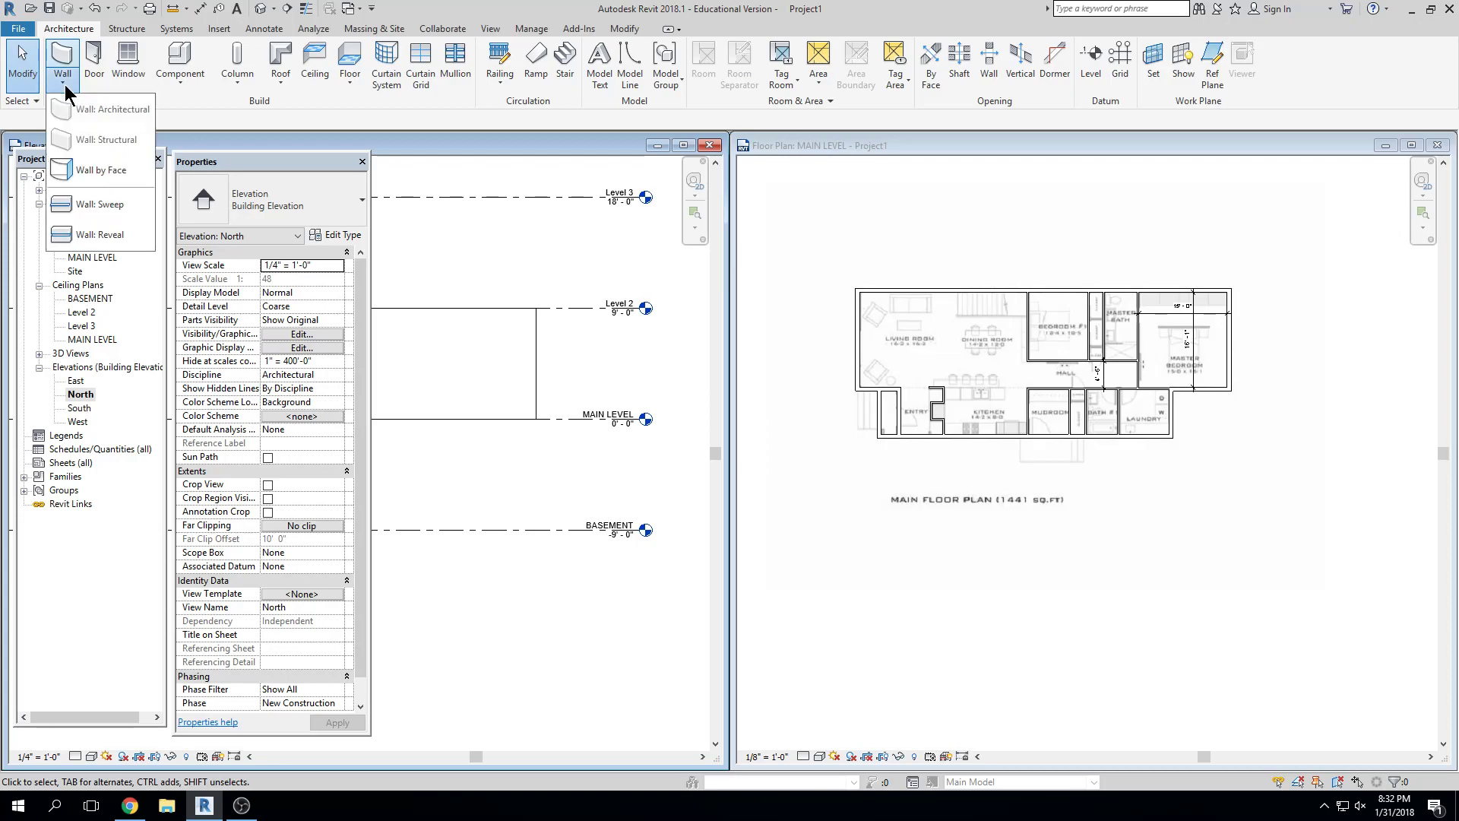
double_click(92, 257)
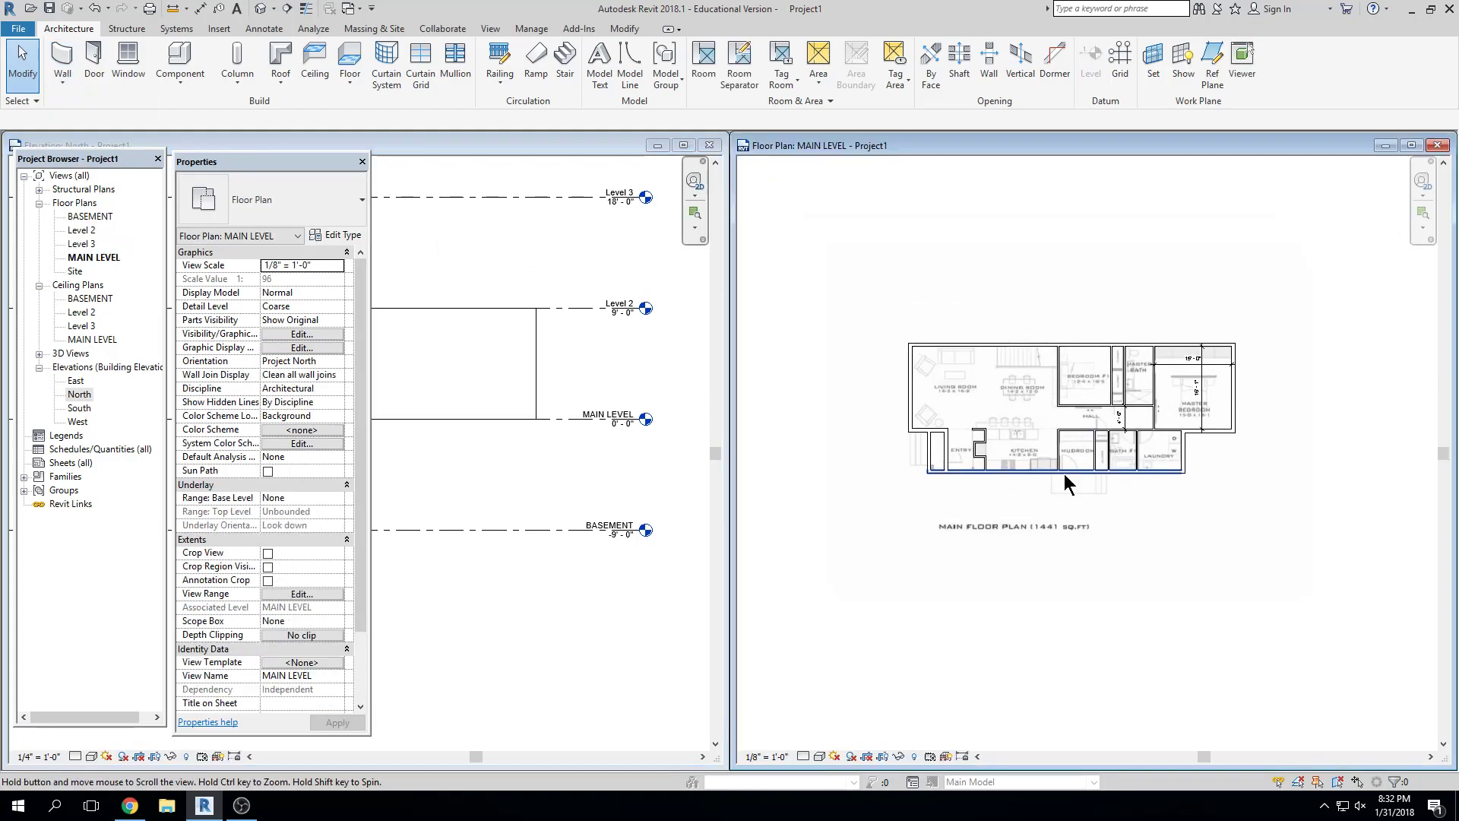
left_click(62, 59)
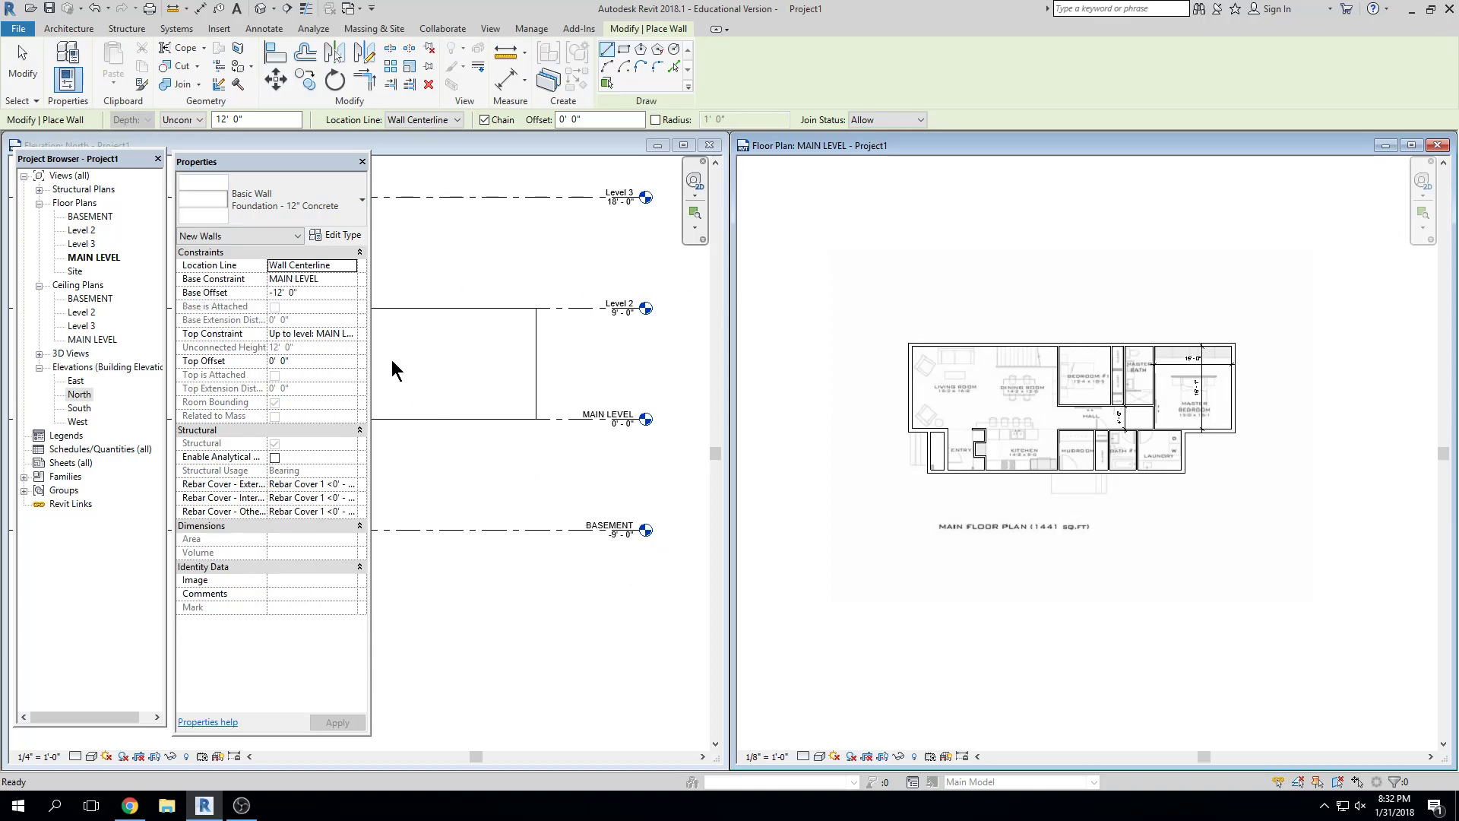
left_click(351, 280)
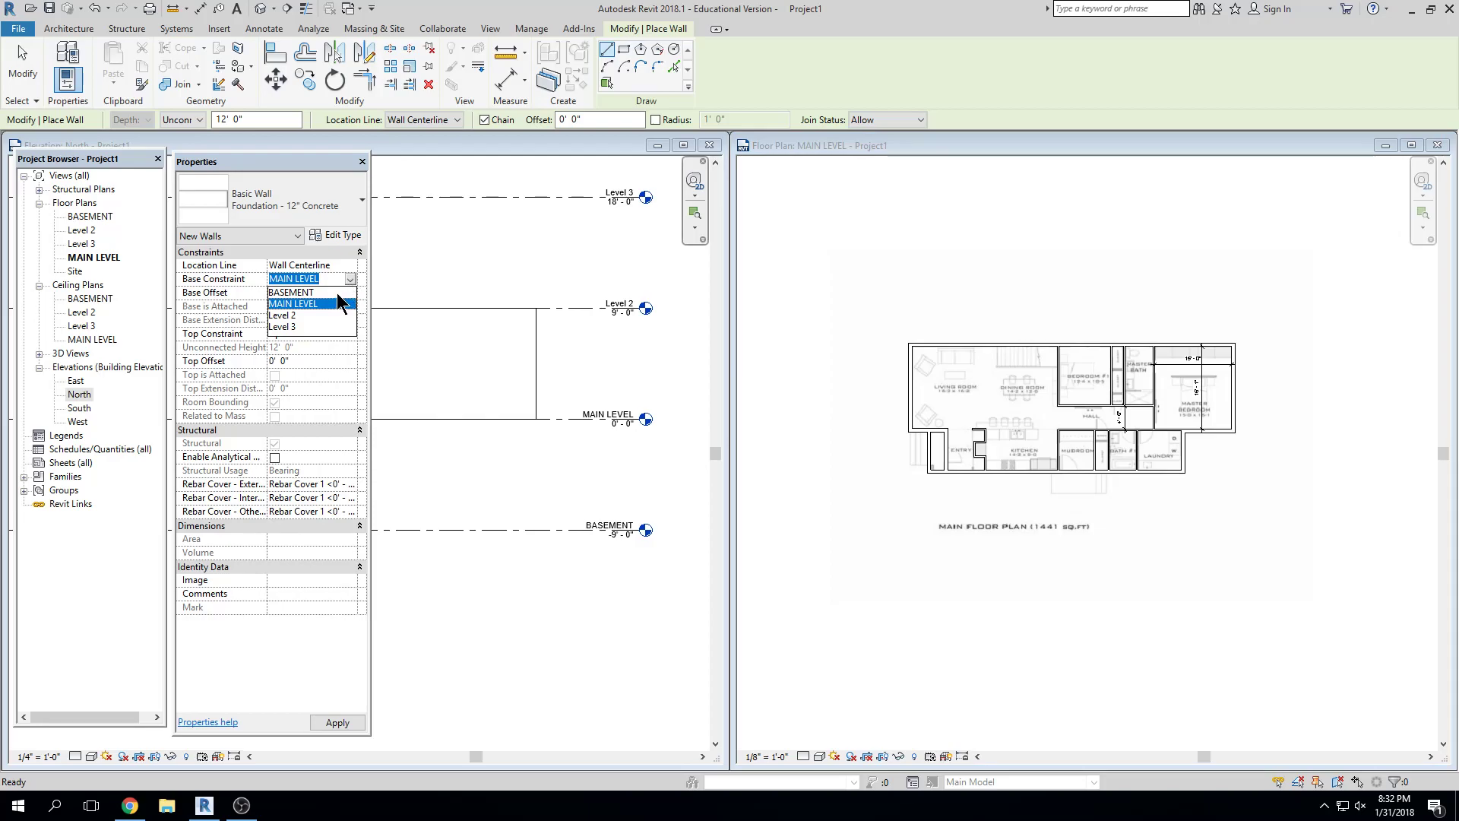
left_click(278, 292)
left_click(307, 292)
type("0' 0\"")
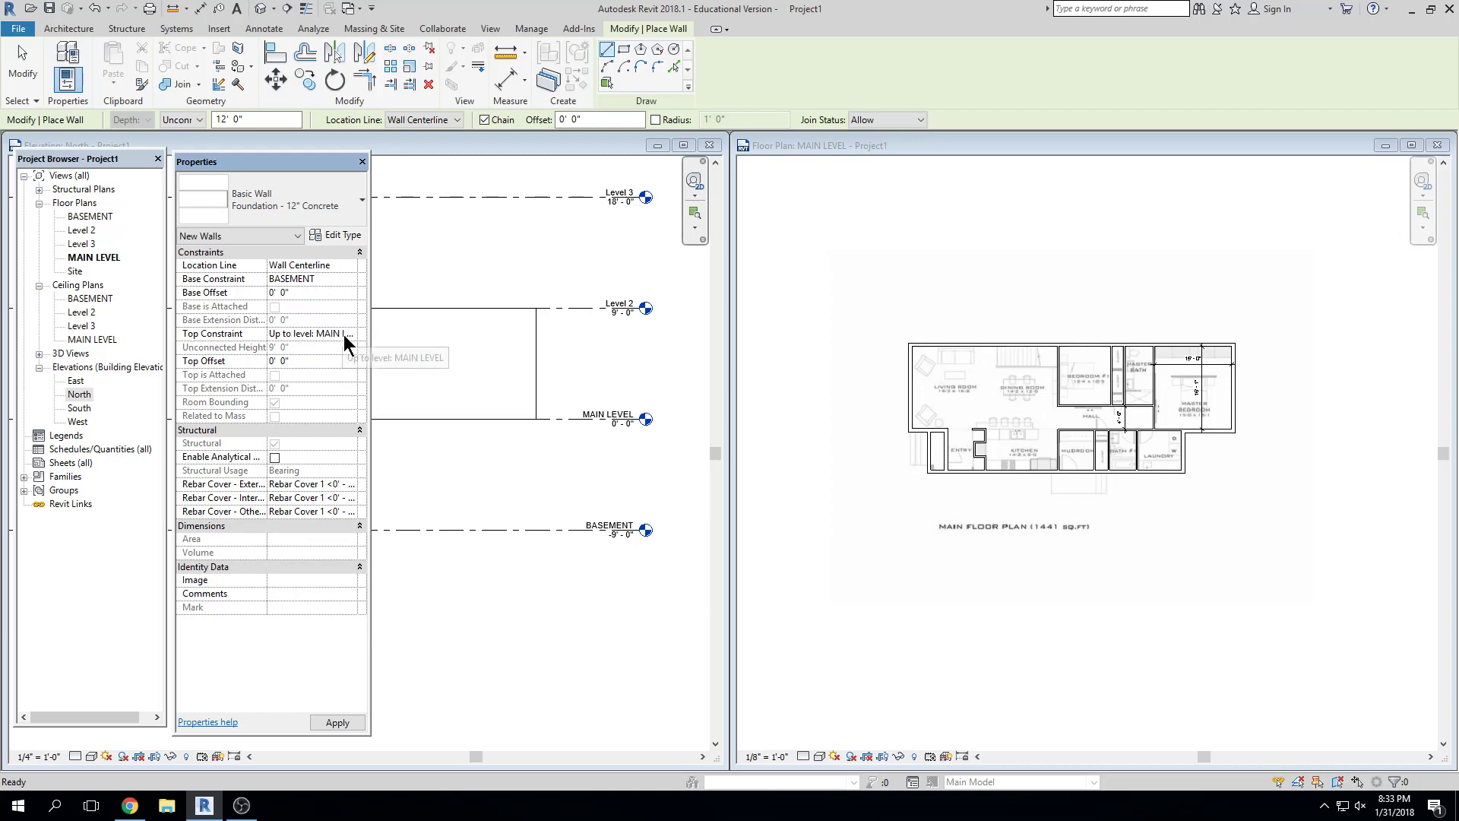
left_click(343, 334)
left_click(350, 333)
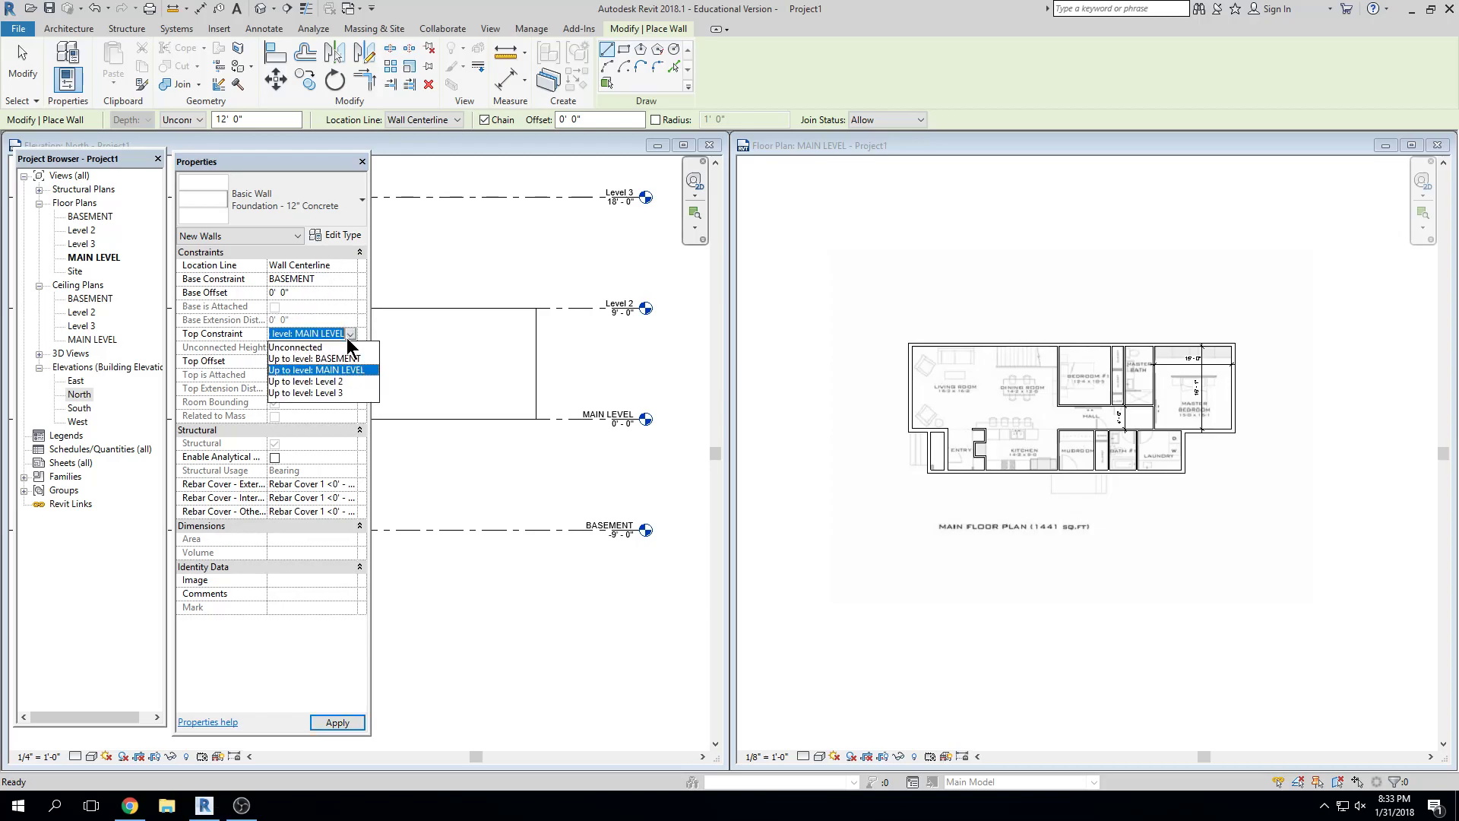
left_click(350, 370)
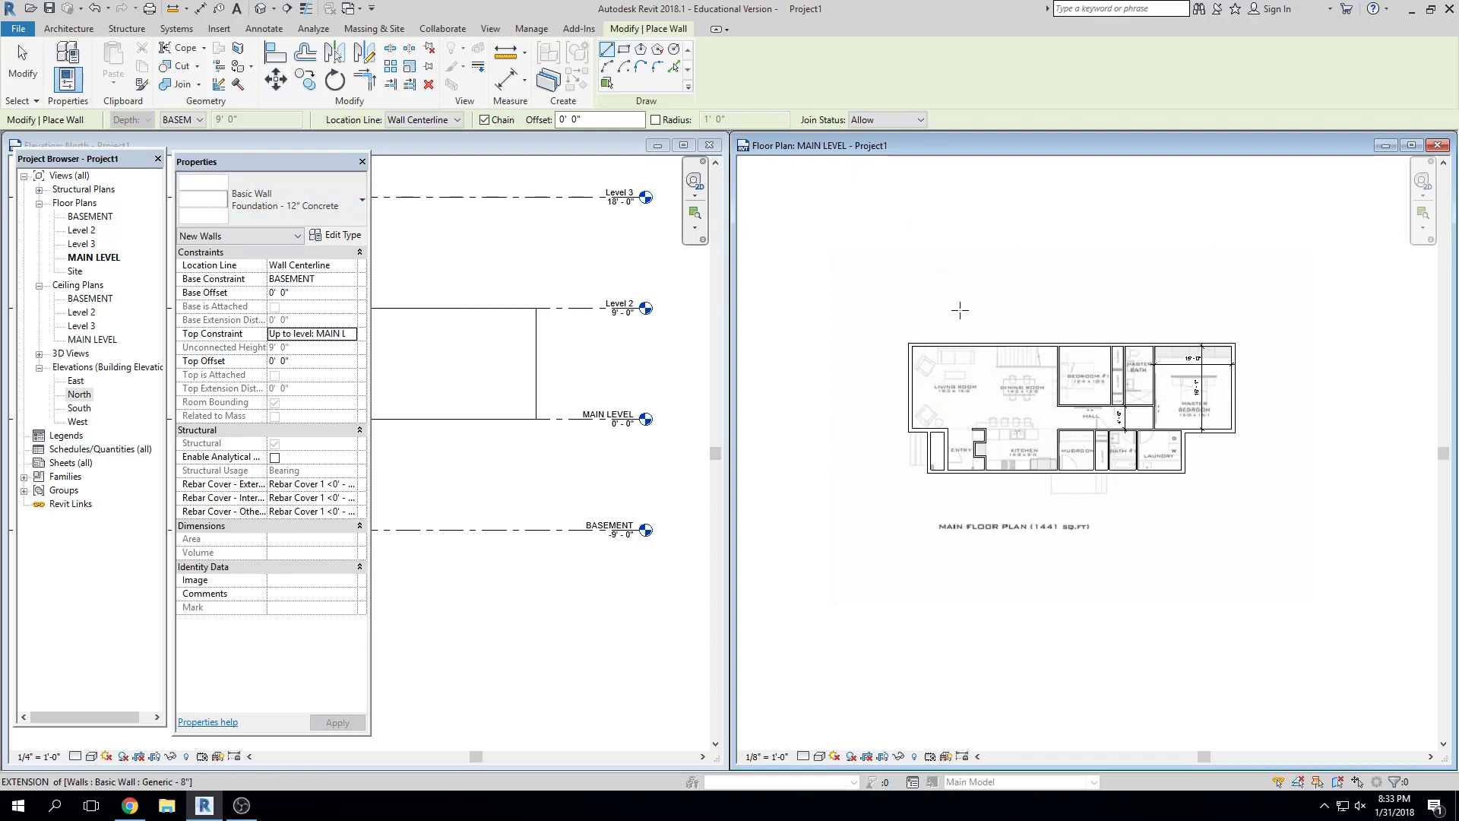
Open the default 3D view, place it beside the MAIN LEVEL floor plan, and frame the whole house in both views
scroll(966, 356, "up", 3)
middle_click_drag(966, 356, 900, 360)
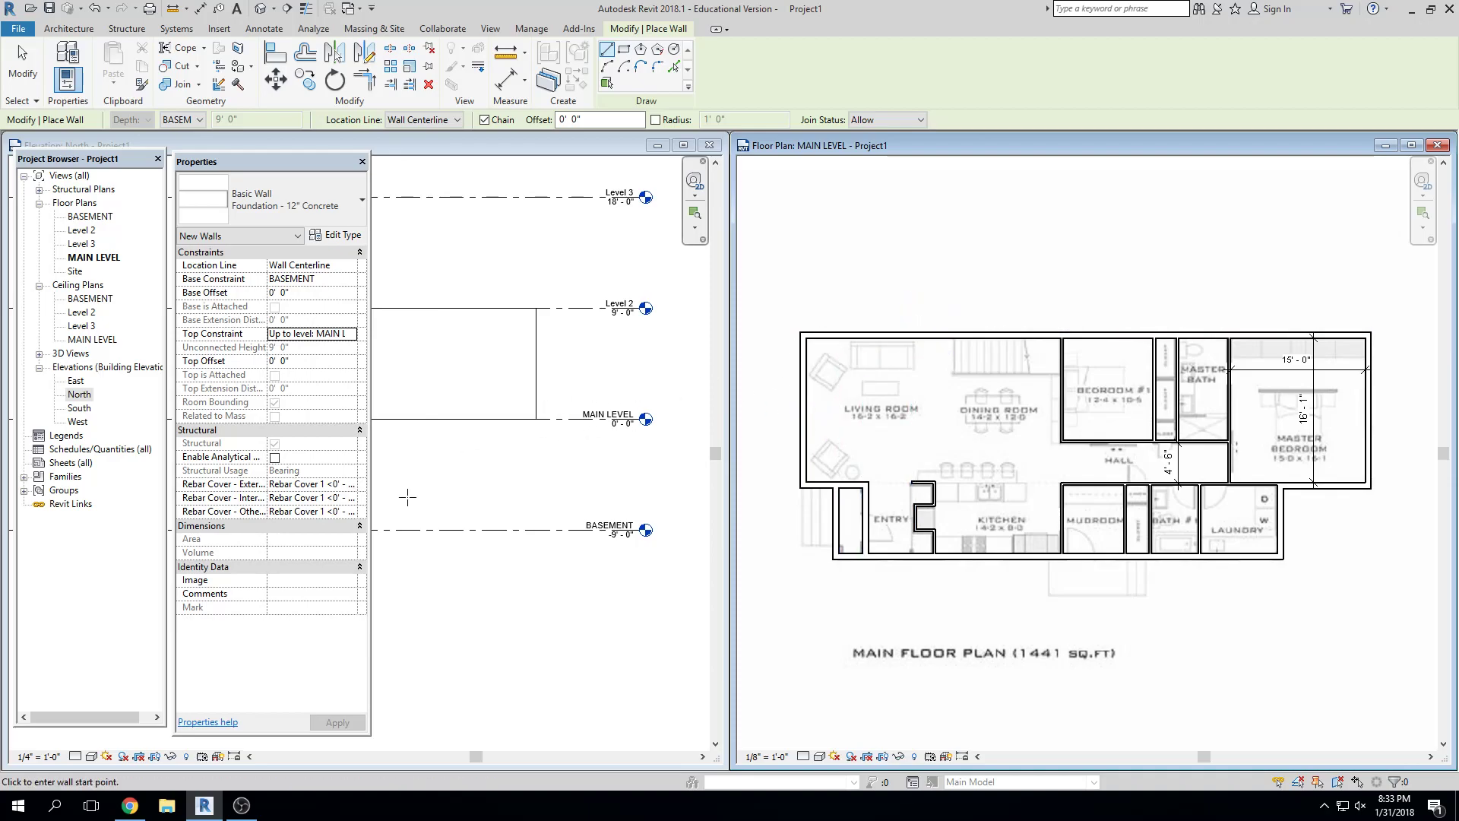
left_click(260, 9)
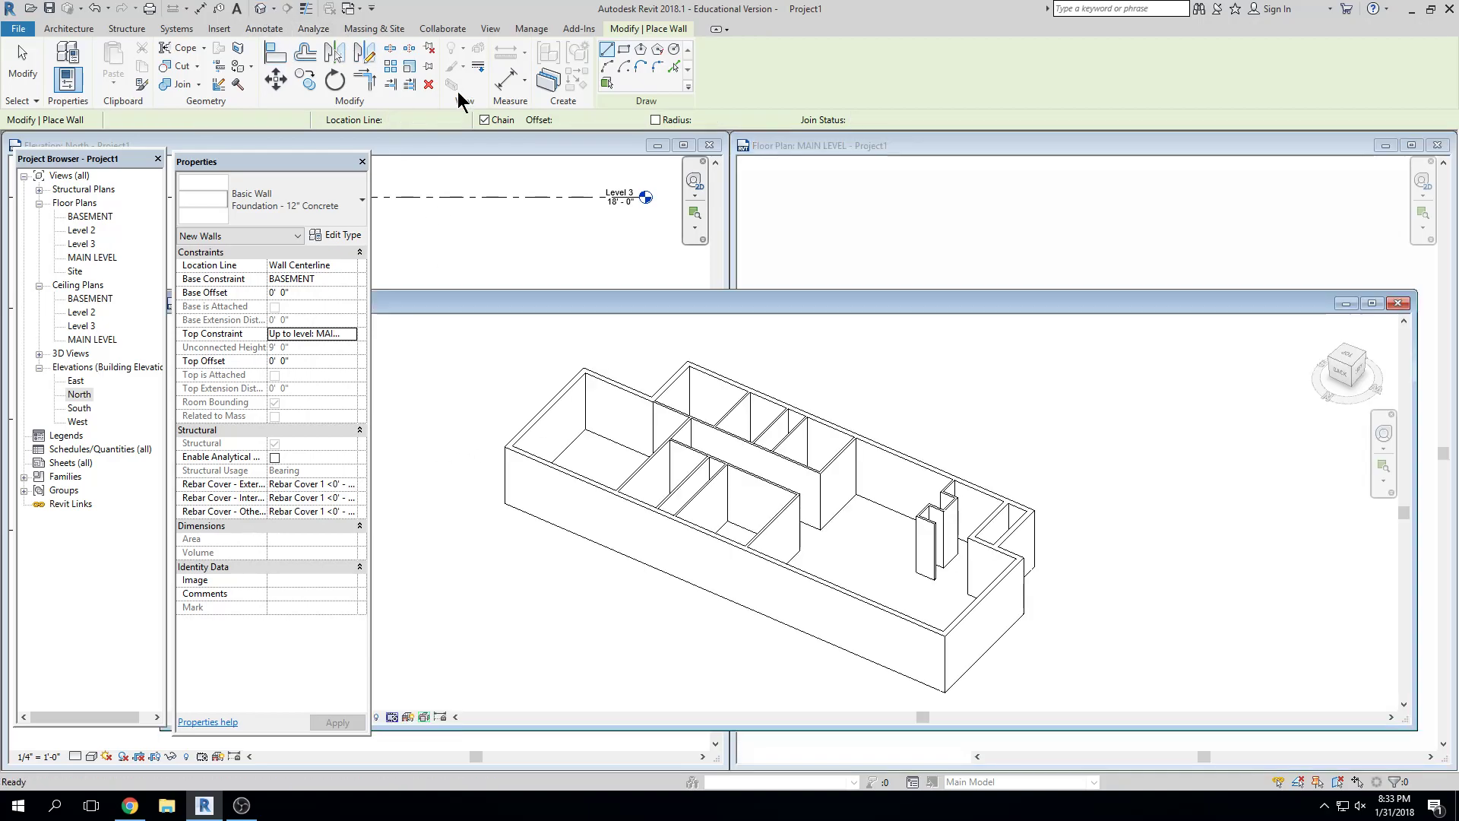
left_click(1398, 302)
left_click_drag(704, 154, 703, 149)
middle_click_drag(659, 319, 547, 331)
scroll(557, 335, "down", 1)
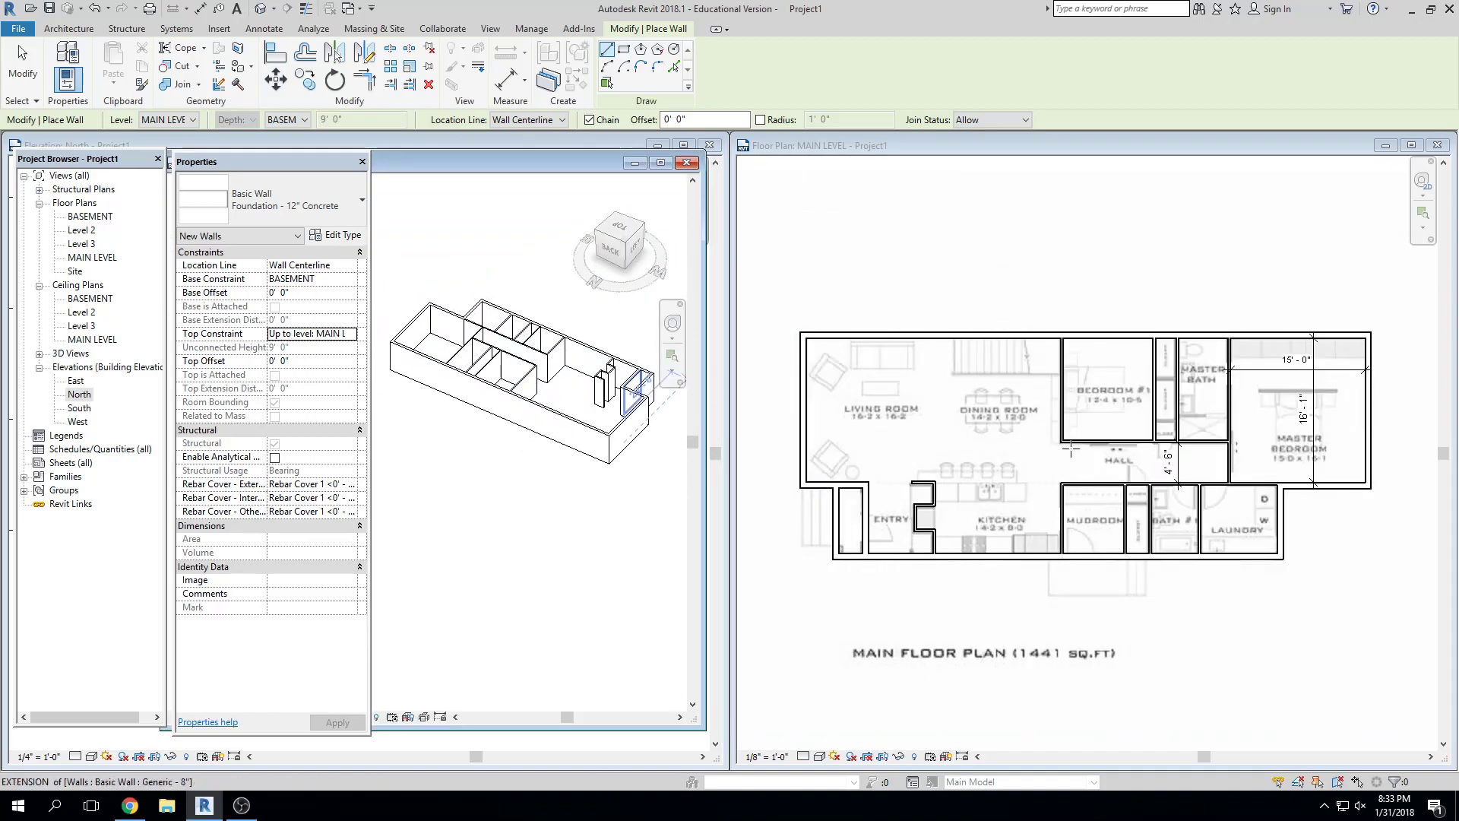
left_click(911, 417)
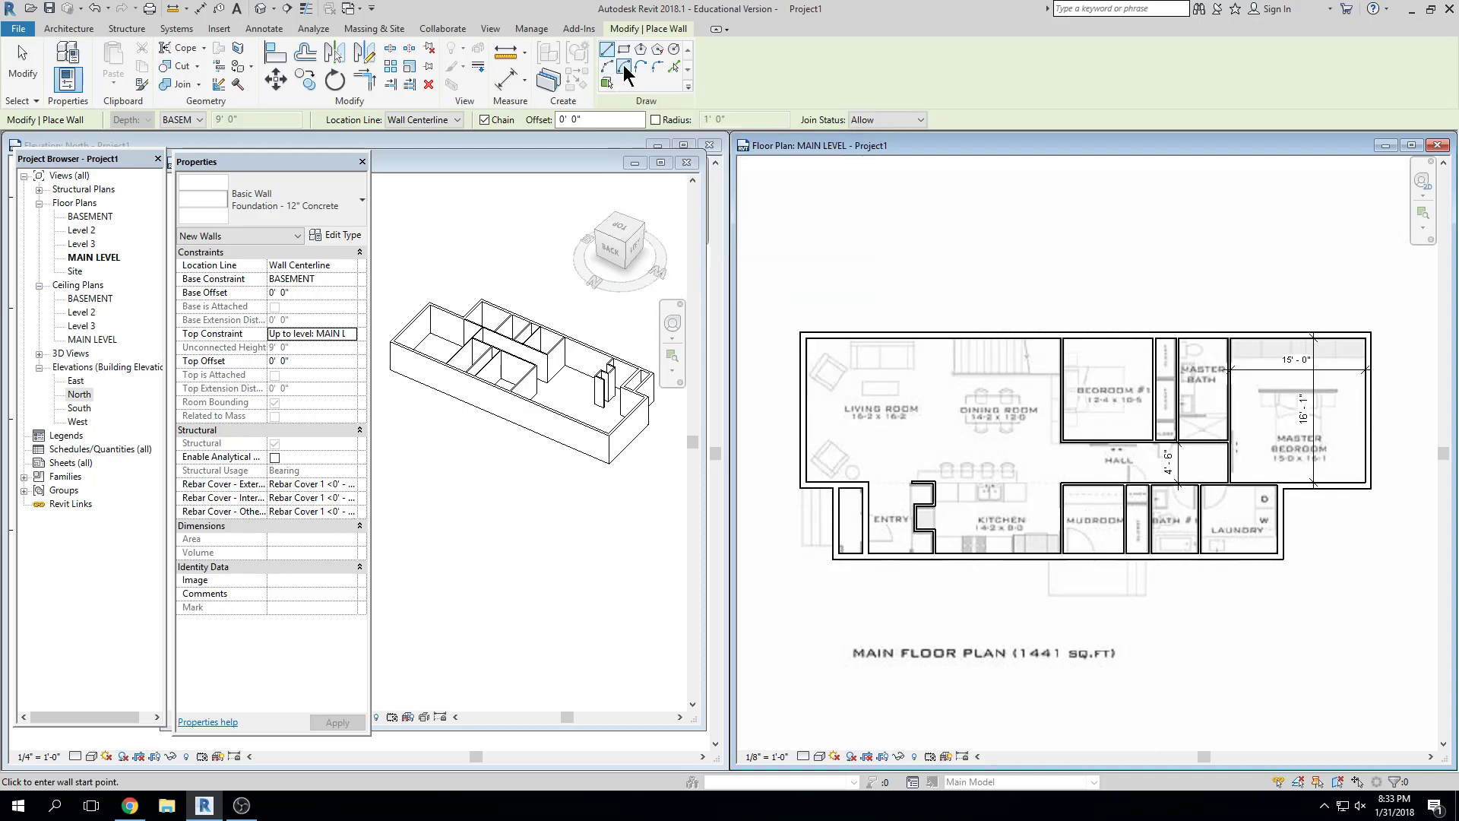
Using Pick Lines, place foundation walls along the outer faces of the exterior walls around the living room and entry
left_click(674, 69)
scroll(873, 349, "up", 4)
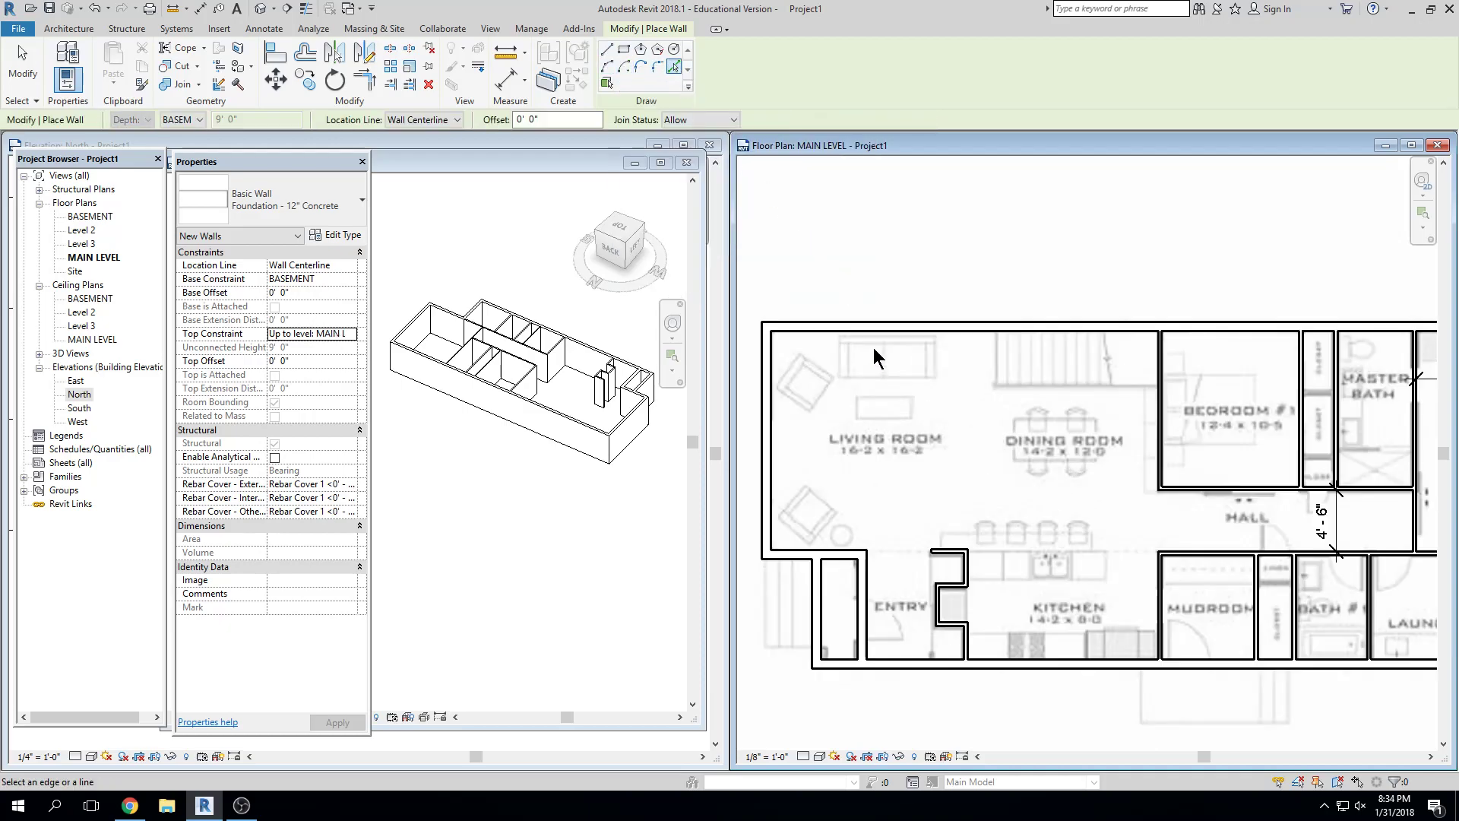
left_click(875, 317)
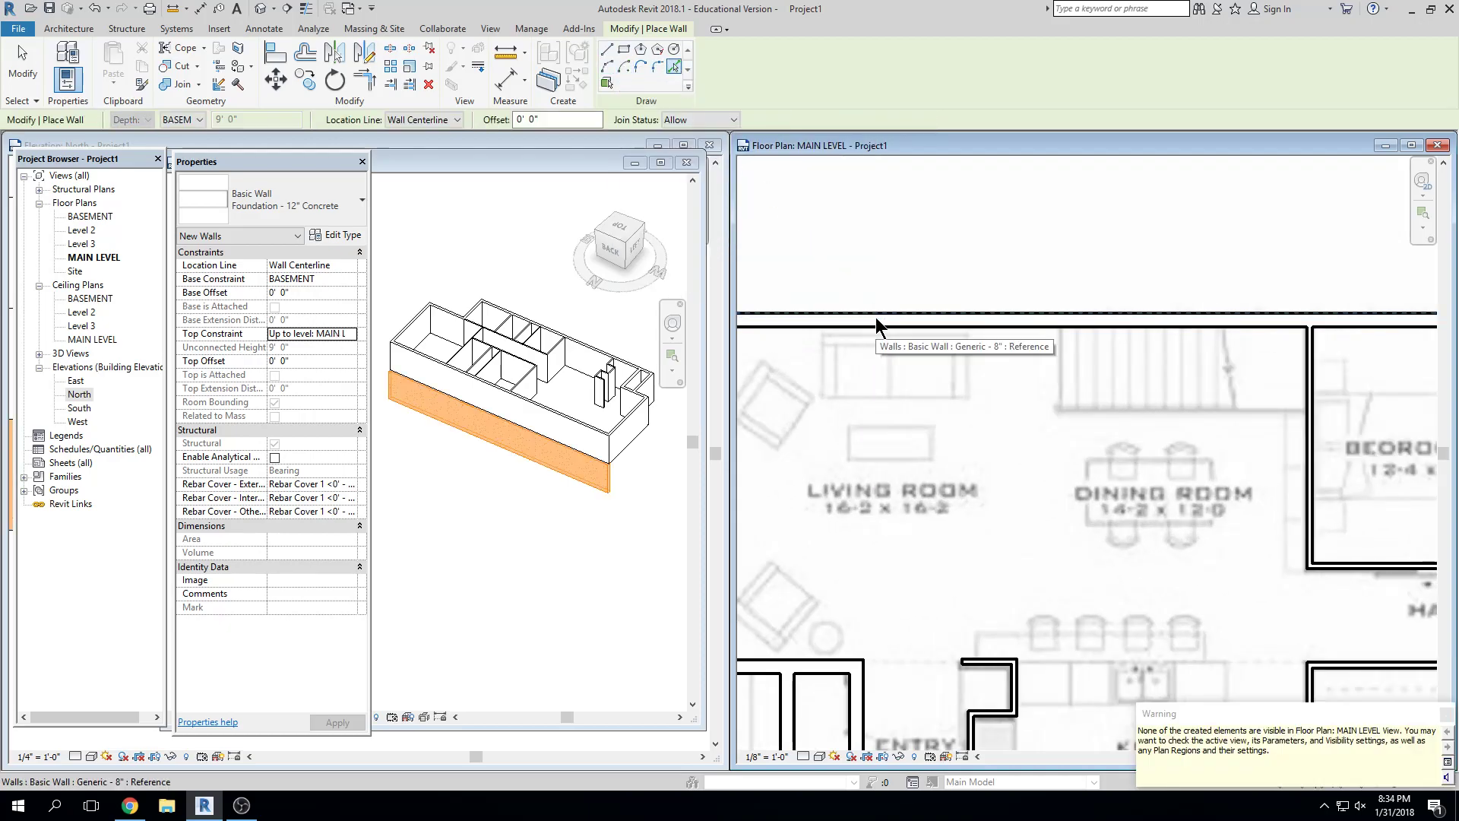
middle_click_drag(875, 317, 986, 325)
left_click(850, 363)
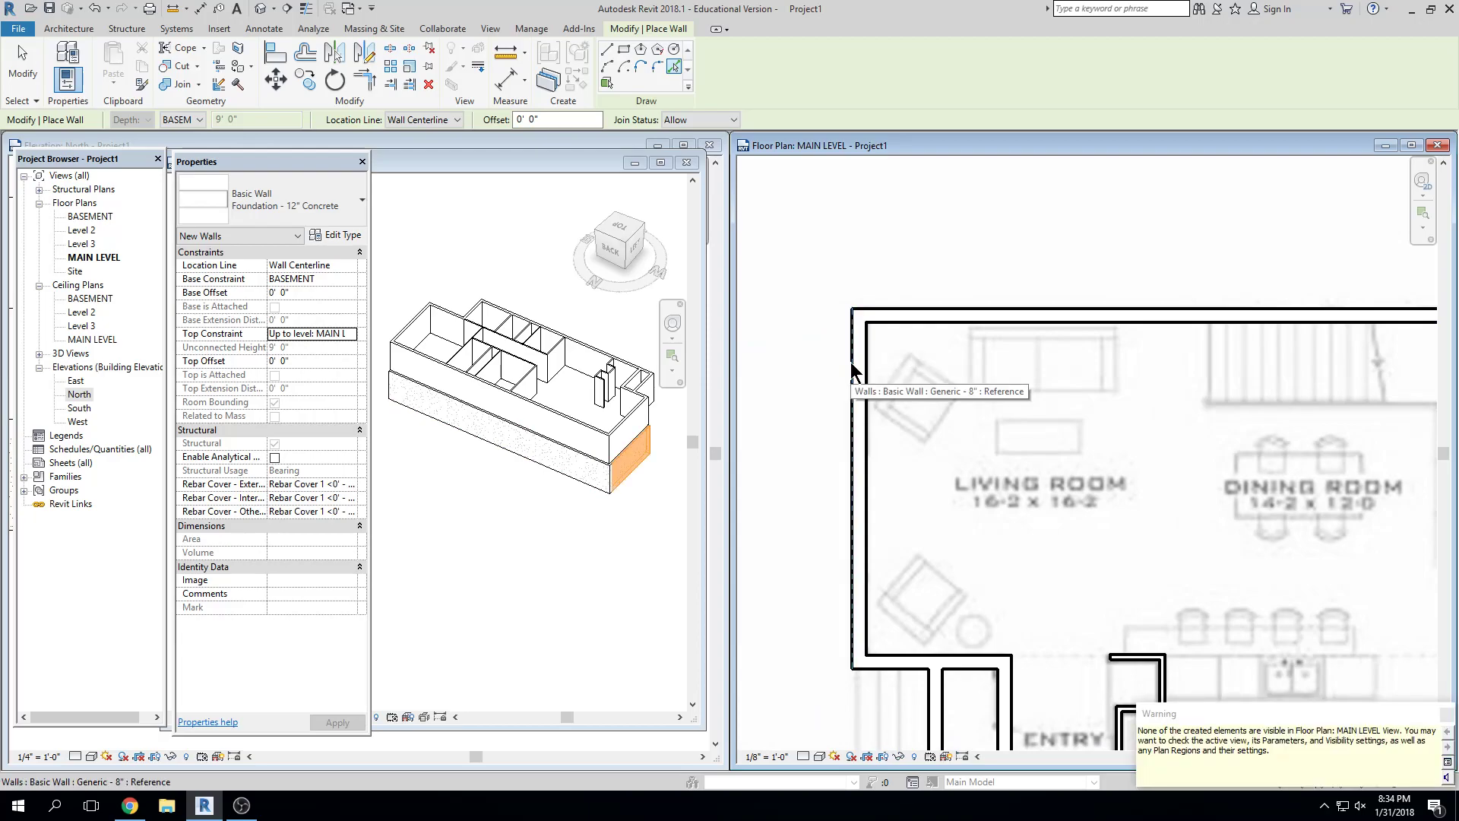
middle_click_drag(872, 658, 848, 418)
left_click(850, 533)
left_click(892, 467)
left_click(942, 554)
Continue the foundation walls along the outer faces of the exterior walls around the laundry and master bedroom
middle_click_drag(1378, 507, 903, 533)
middle_click_drag(1422, 524, 1136, 554)
left_click(1153, 535)
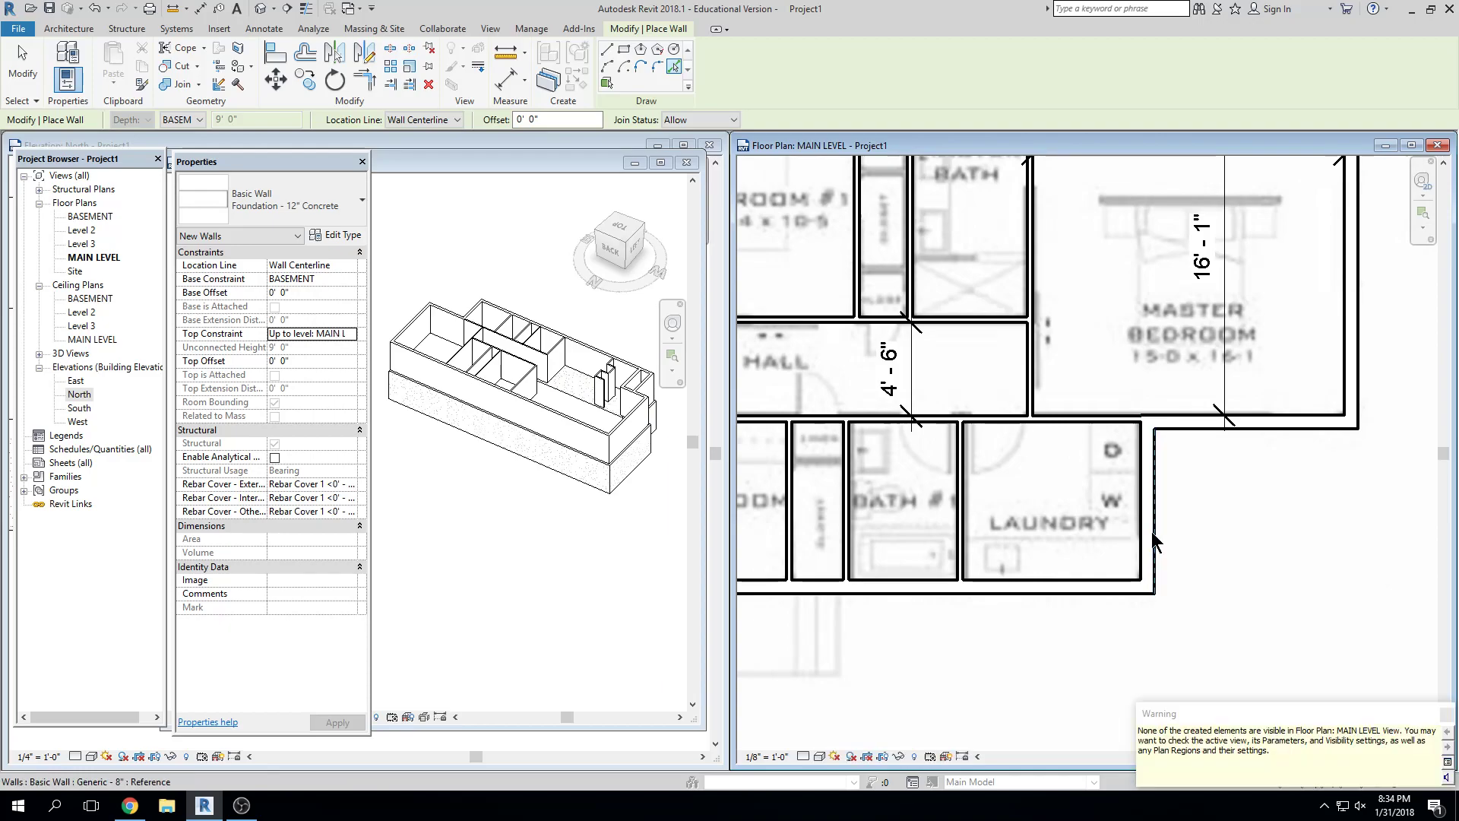
middle_click_drag(1247, 447, 1210, 467)
left_click(1214, 446)
middle_click_drag(1306, 389, 1223, 591)
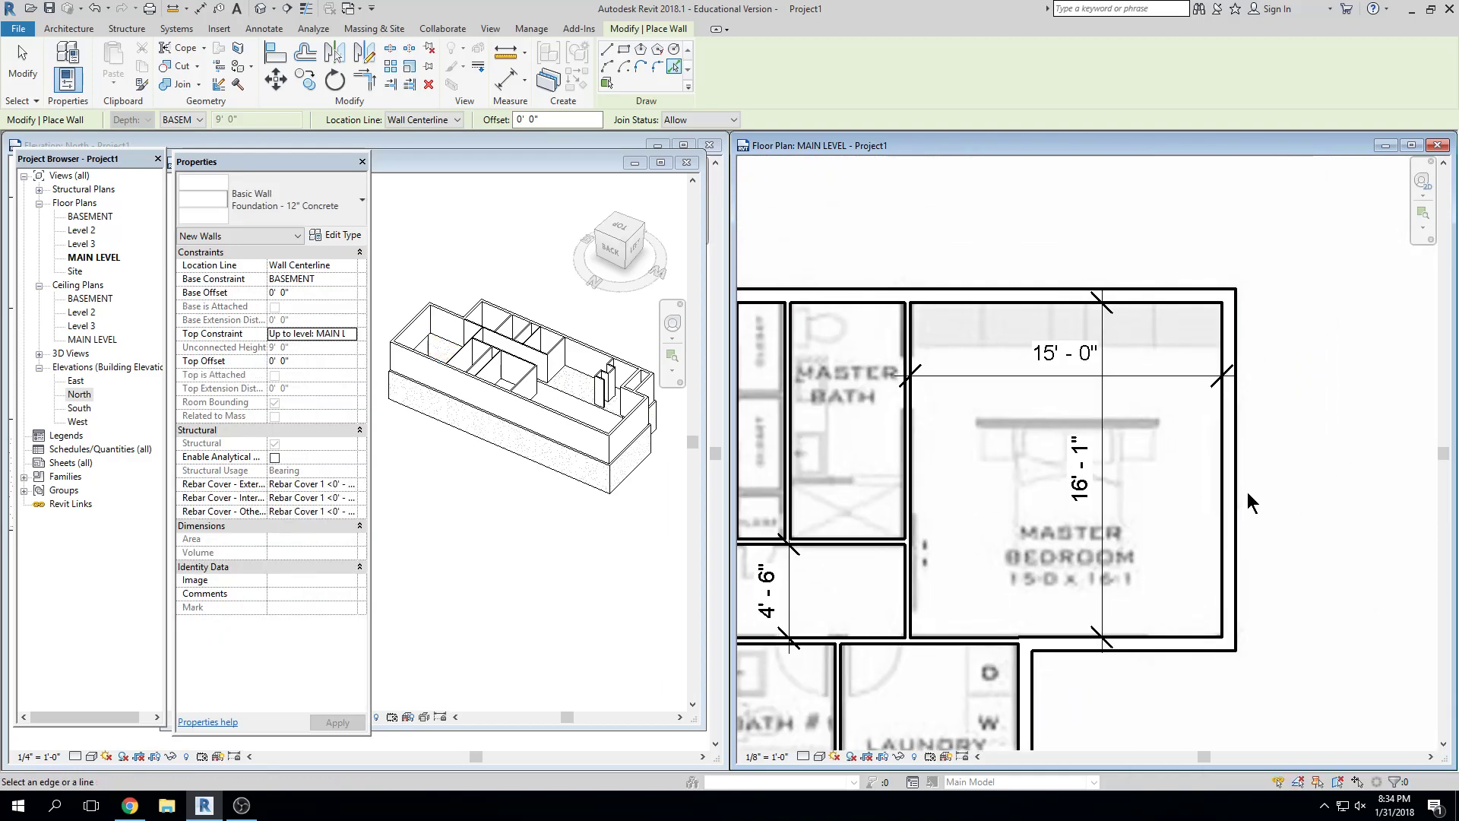
left_click(1236, 491)
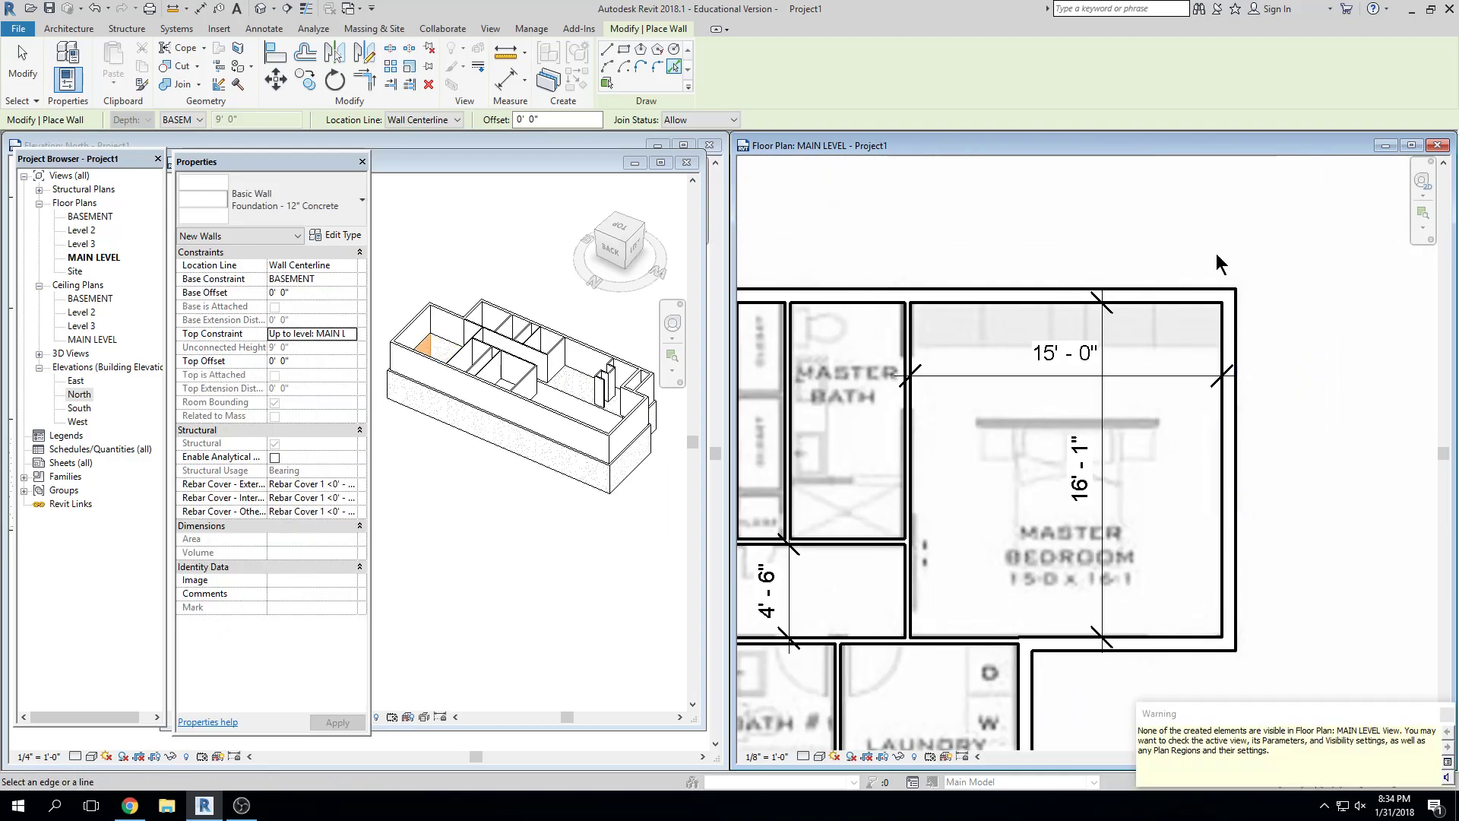
left_click(1183, 288)
scroll(1000, 349, "down", 1)
middle_click_drag(1000, 348, 1173, 353)
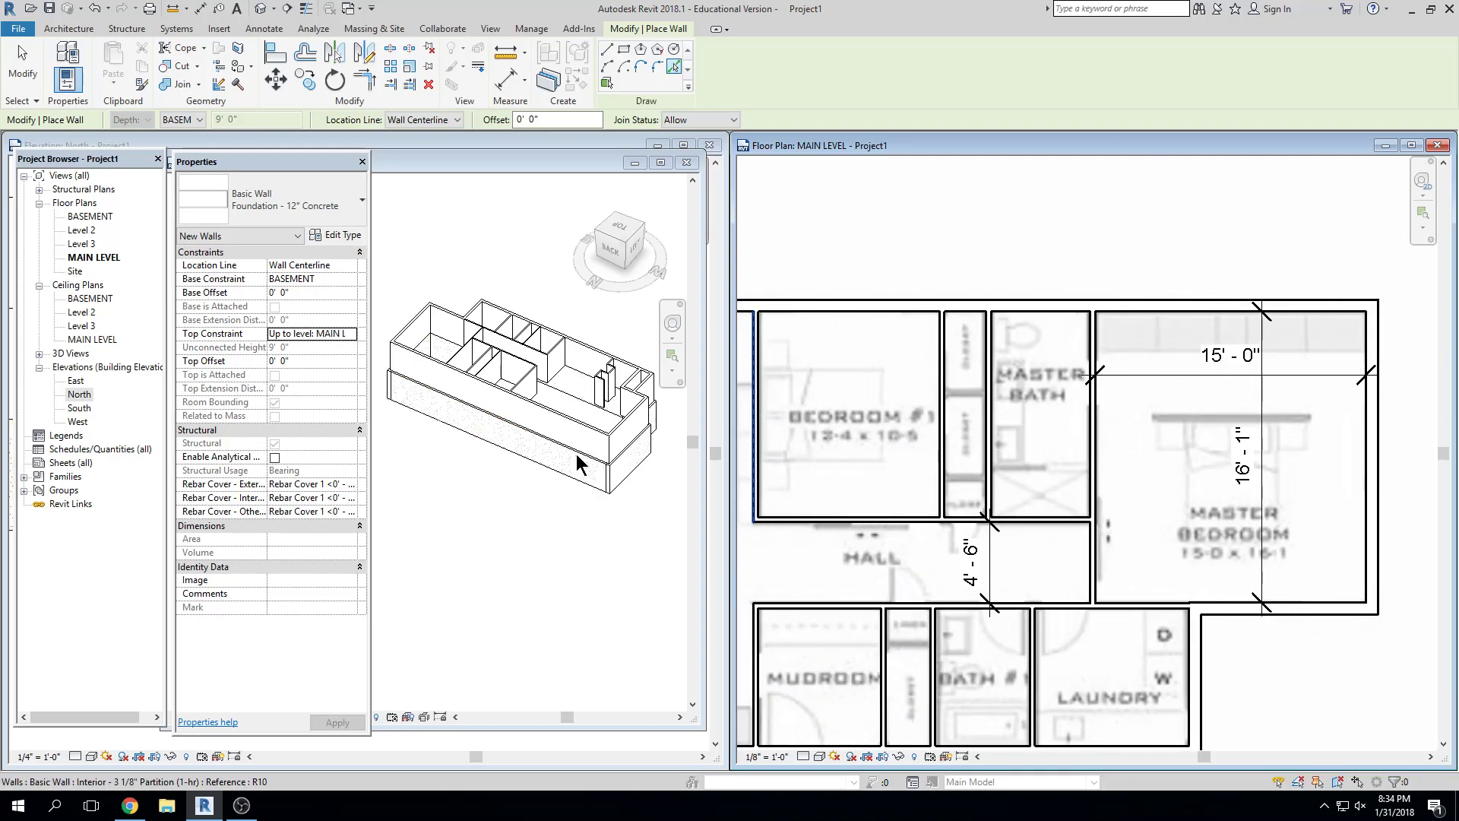
Leave the wall command, maximize the 3D view, and examine where the foundation walls meet the exterior walls above at the living room corner
left_click(576, 469)
key("Escape")
left_click(576, 470)
left_click(515, 560)
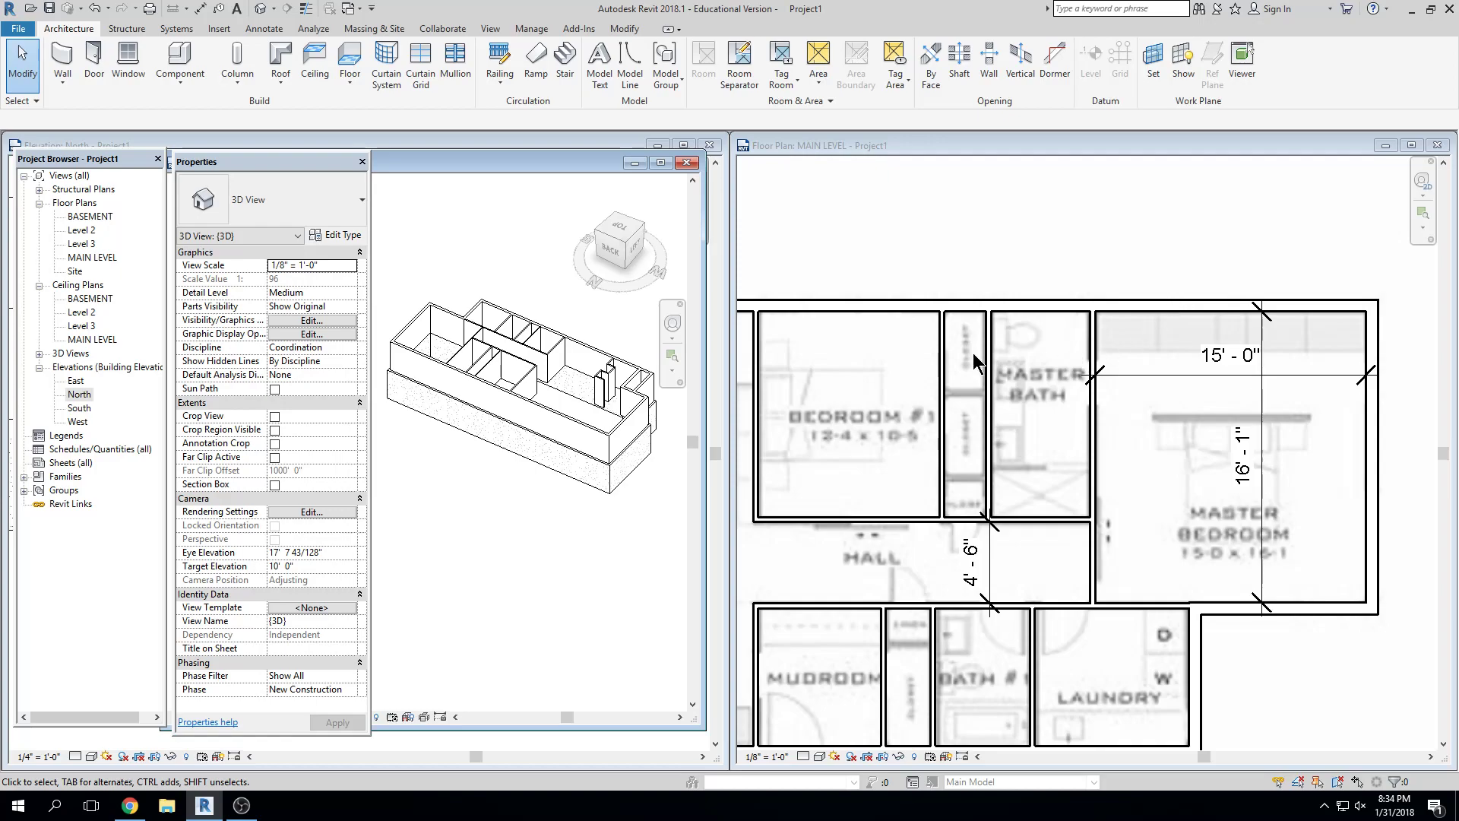
left_click(660, 162)
scroll(742, 380, "up", 5)
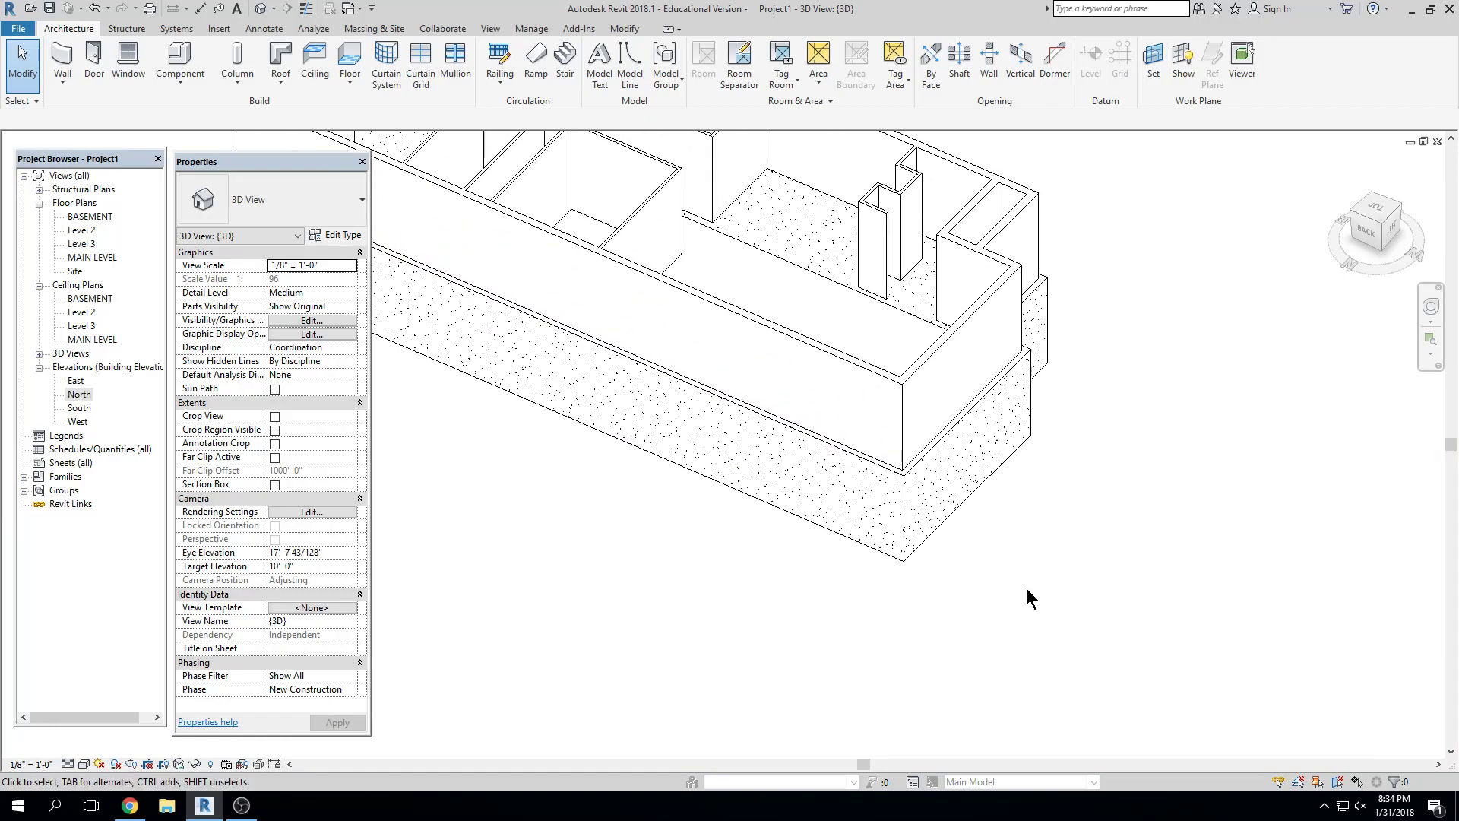
middle_click_drag(964, 531, 1163, 699, "shift")
scroll(978, 478, "up", 1)
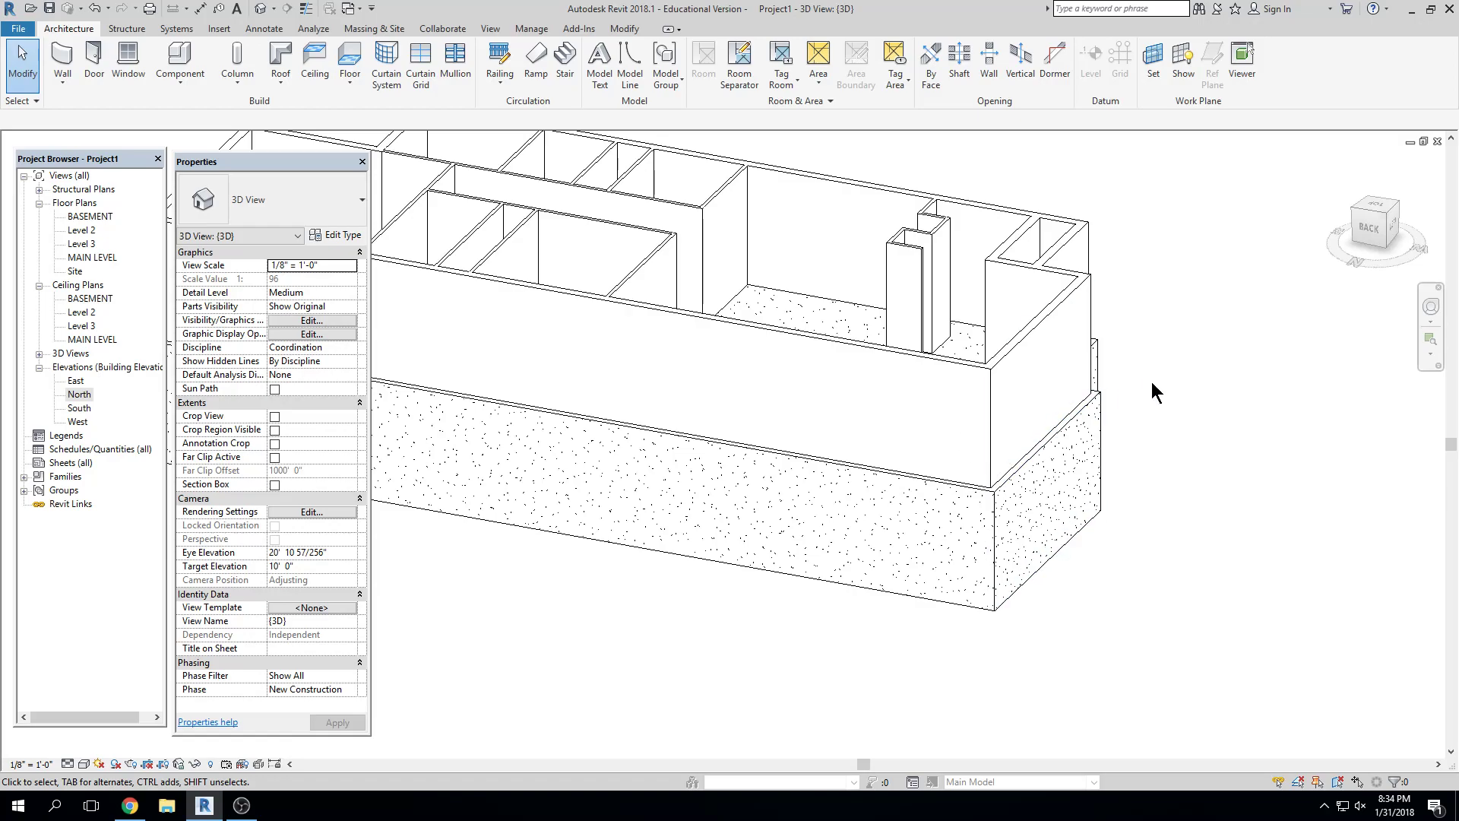
middle_click_drag(1142, 388, 1149, 422)
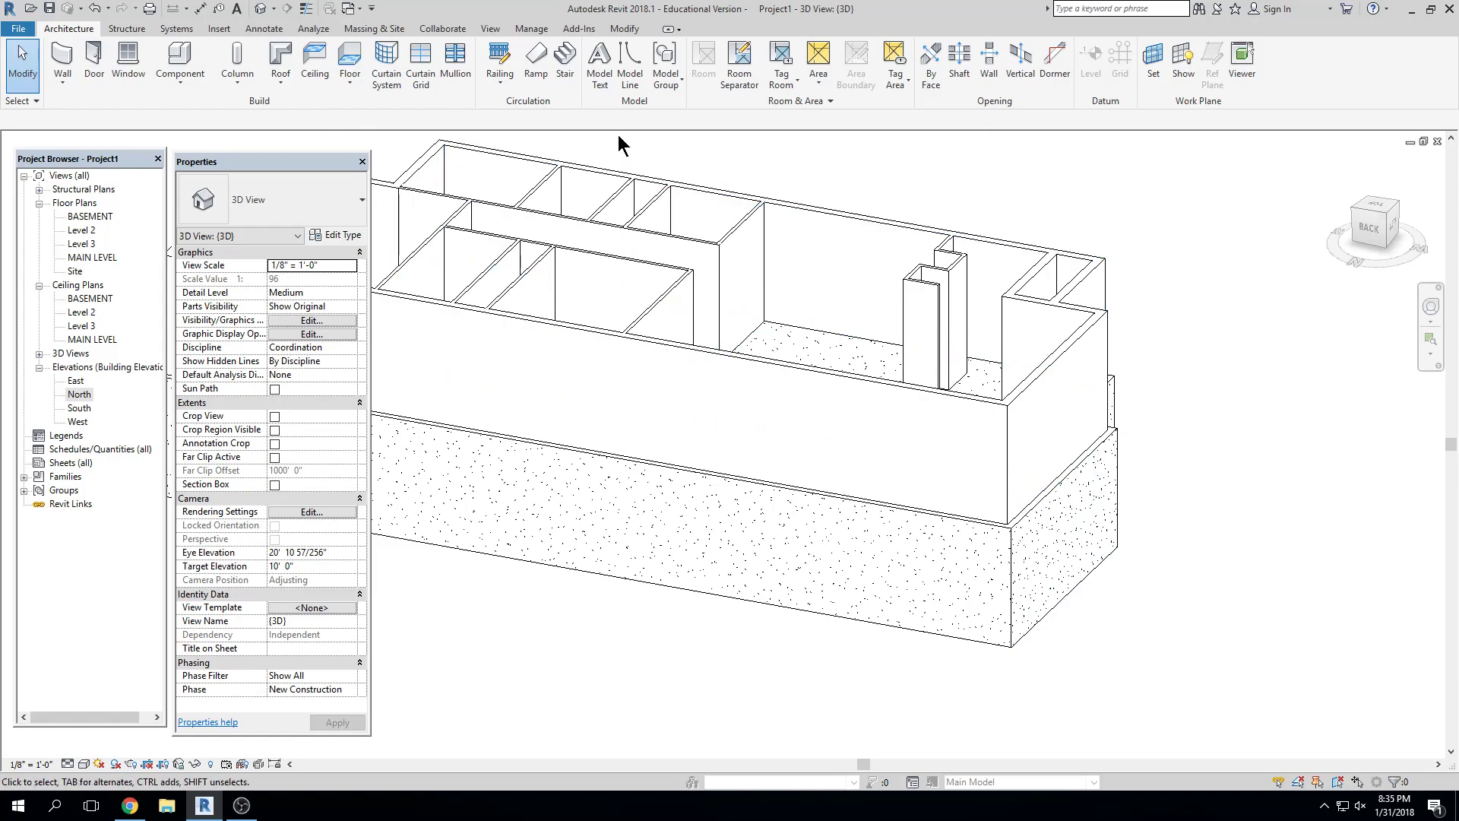
Align the outer face of the foundation wall at the living room end with the exterior wall face above it
left_click(625, 29)
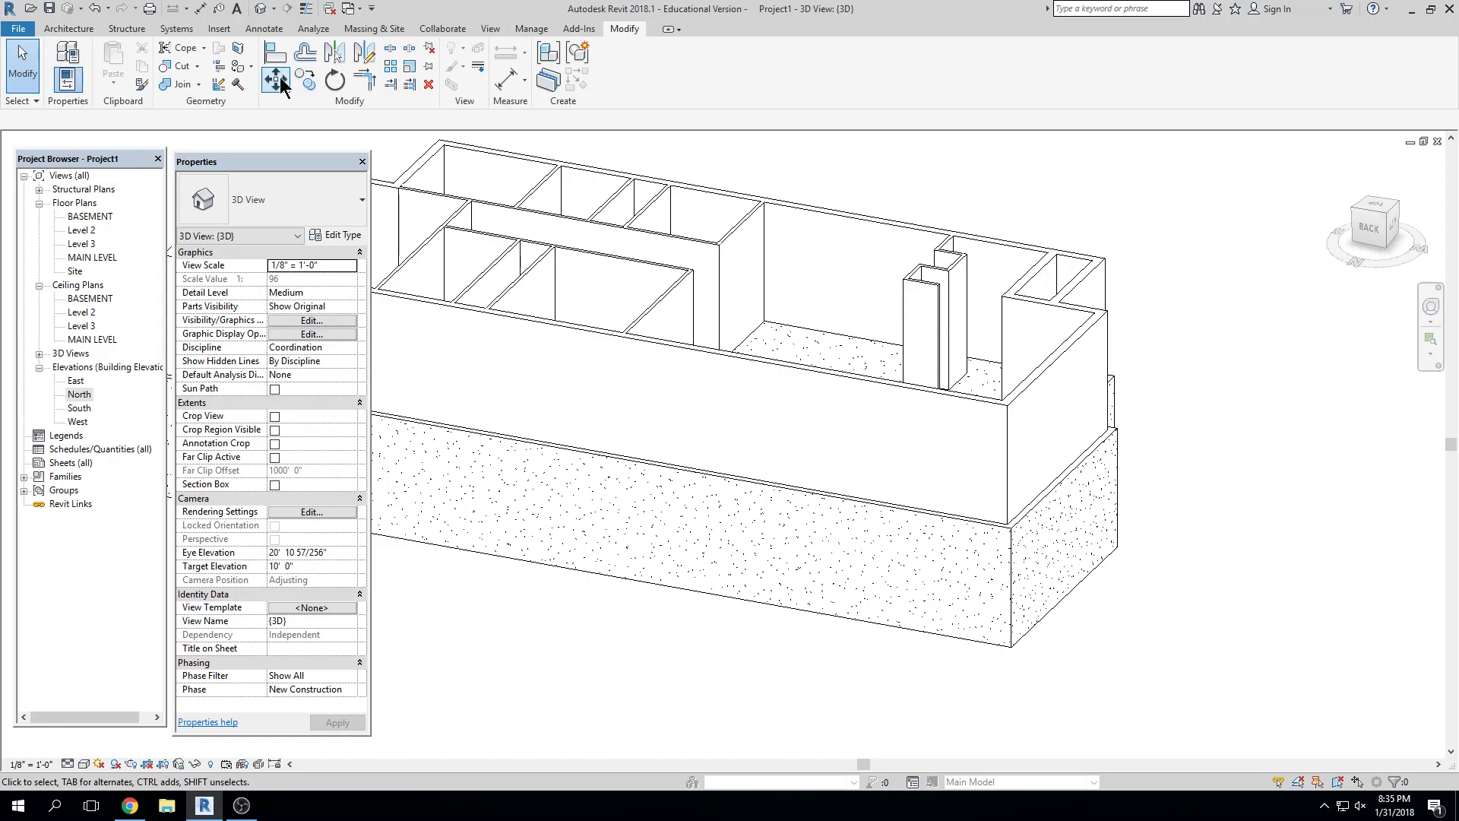
left_click(275, 52)
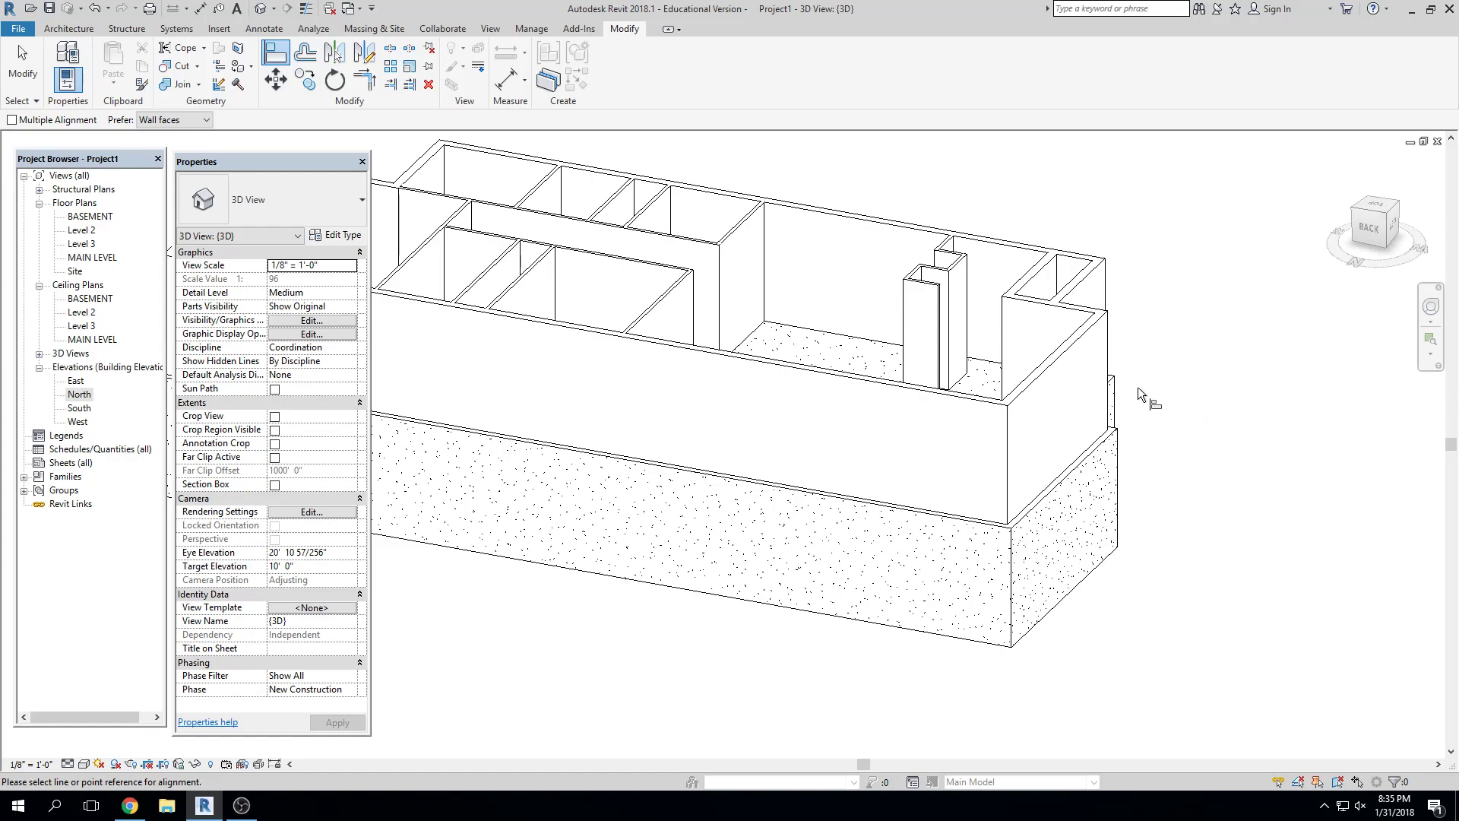
left_click(1052, 372)
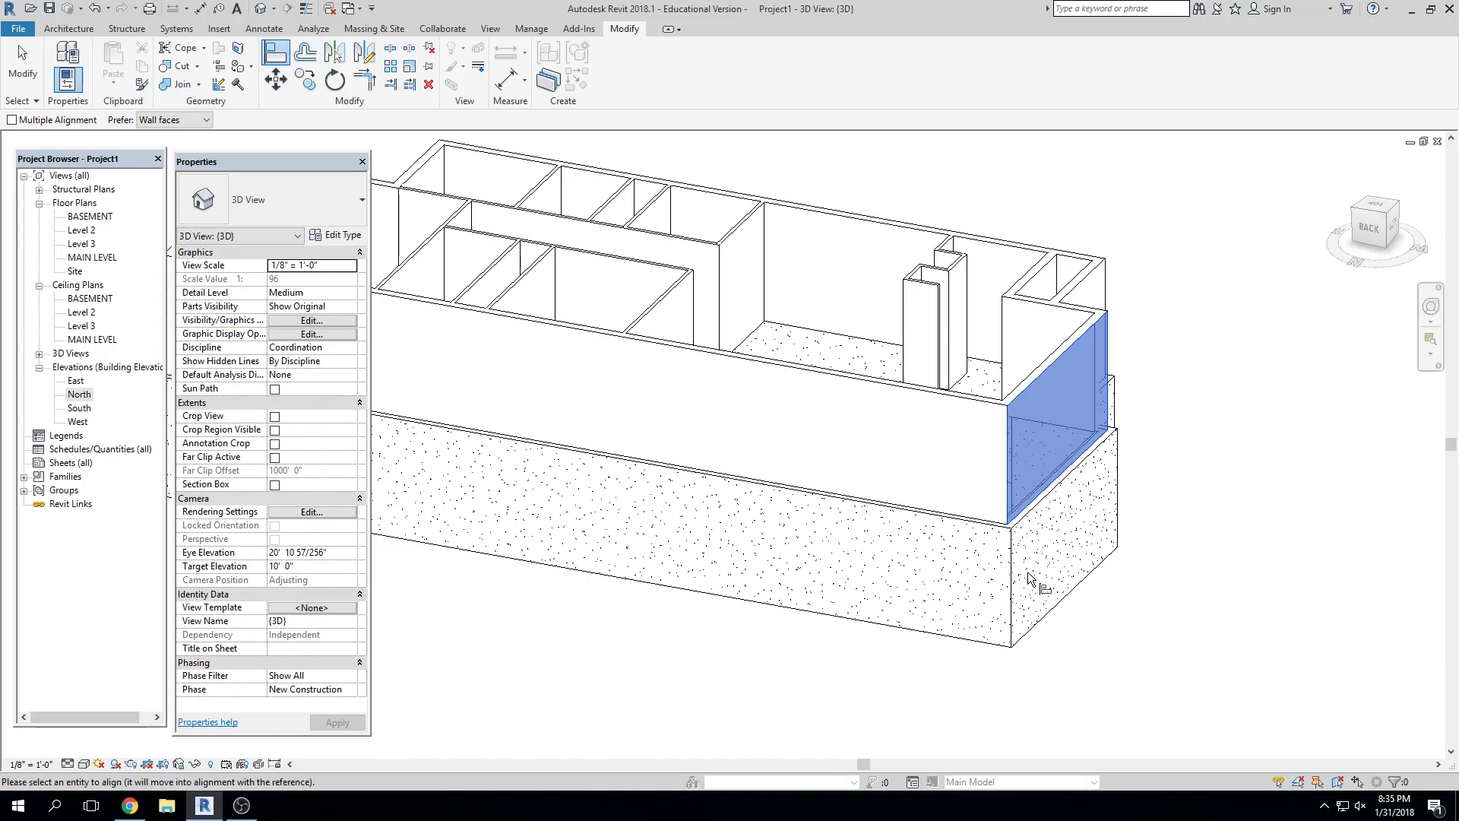
left_click(1069, 590)
Align the short foundation return wall at the jog between the living room and entry with the exterior wall face above
middle_click_drag(1323, 595, 987, 604, "shift")
scroll(986, 603, "up", 1)
key("Escape")
key("Escape")
key("a")
key("l")
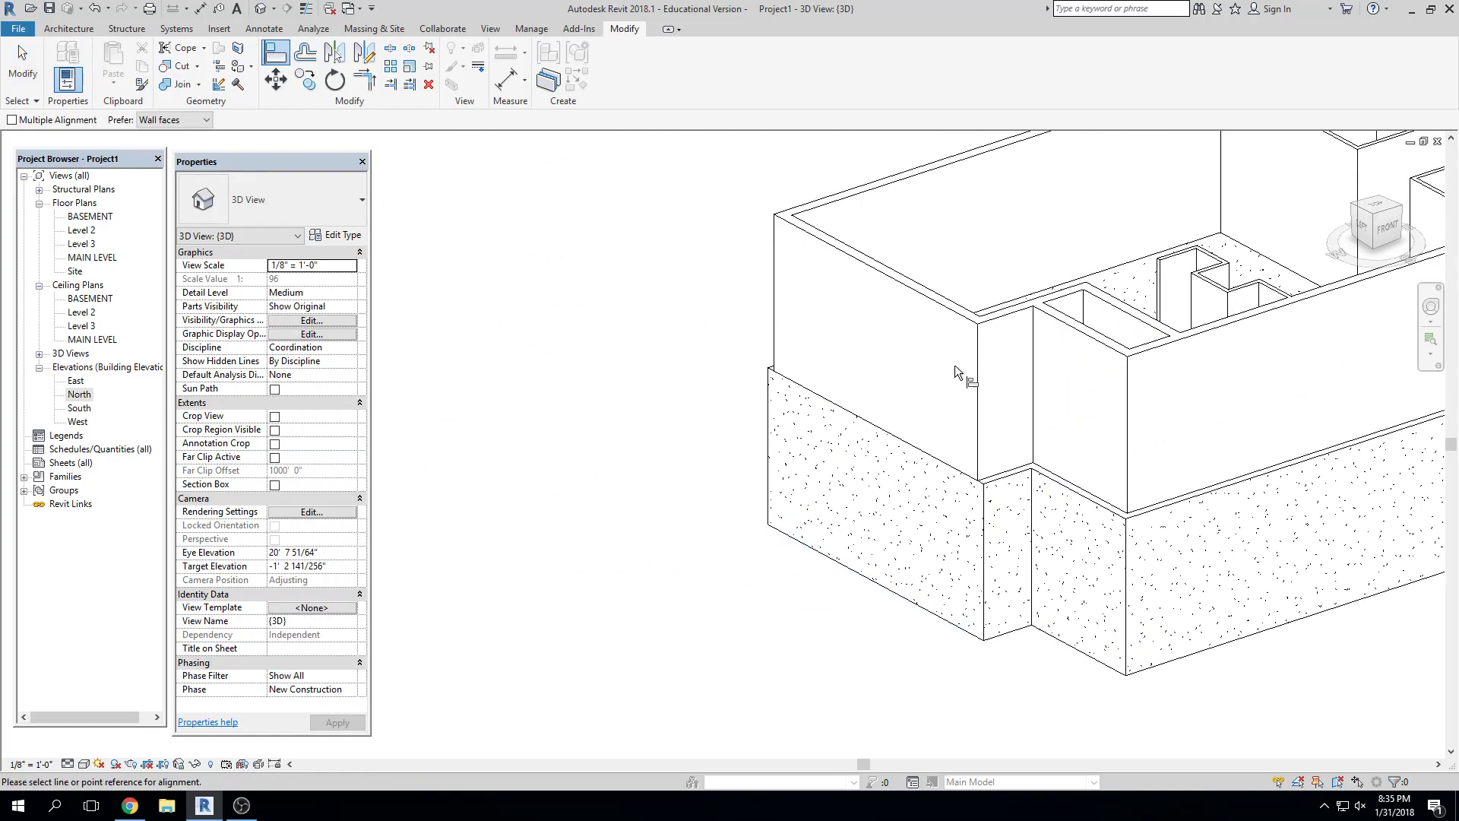
left_click(1001, 324)
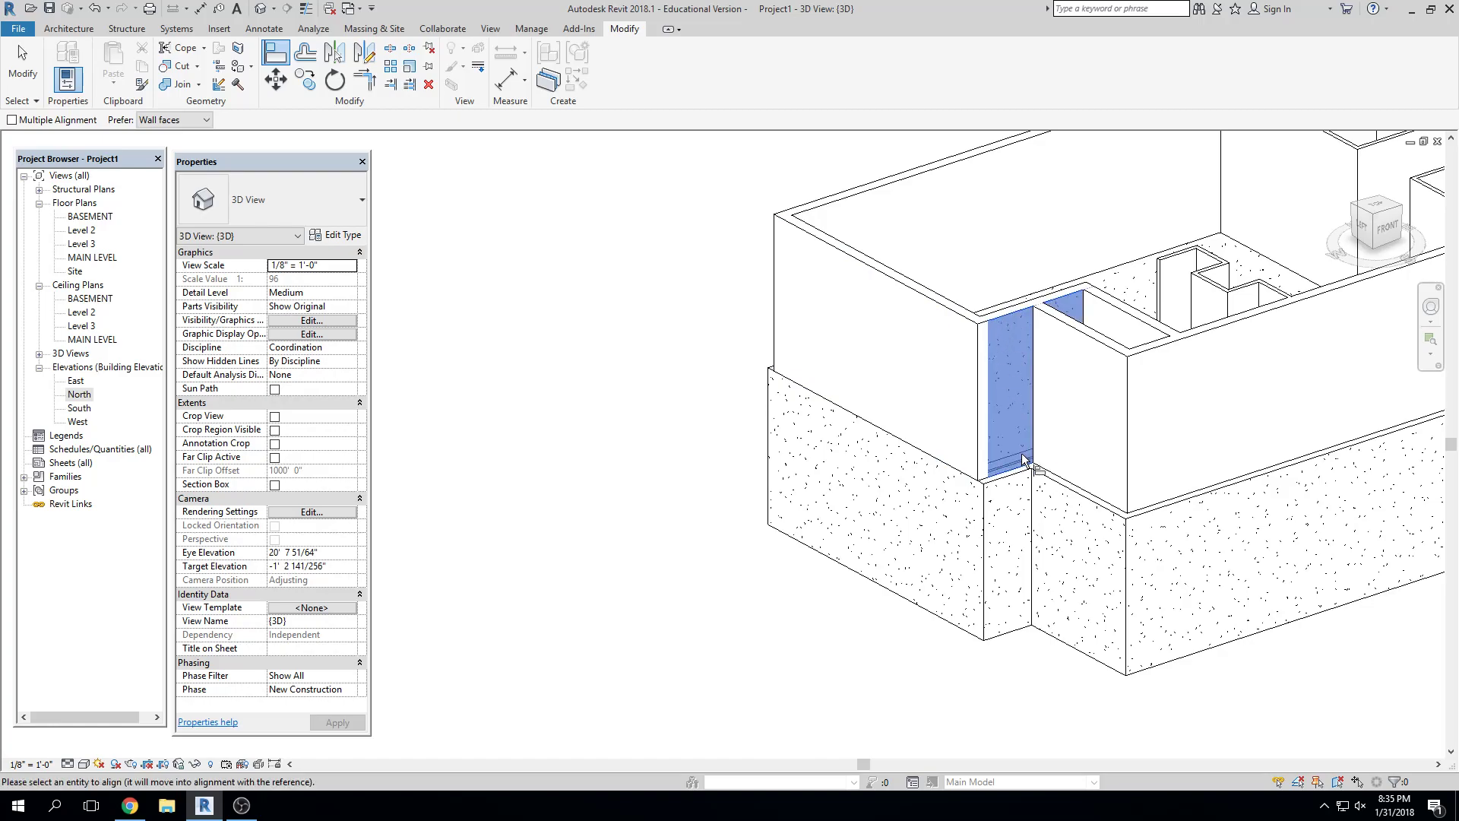
left_click(1023, 596)
middle_click_drag(1019, 618, 921, 619)
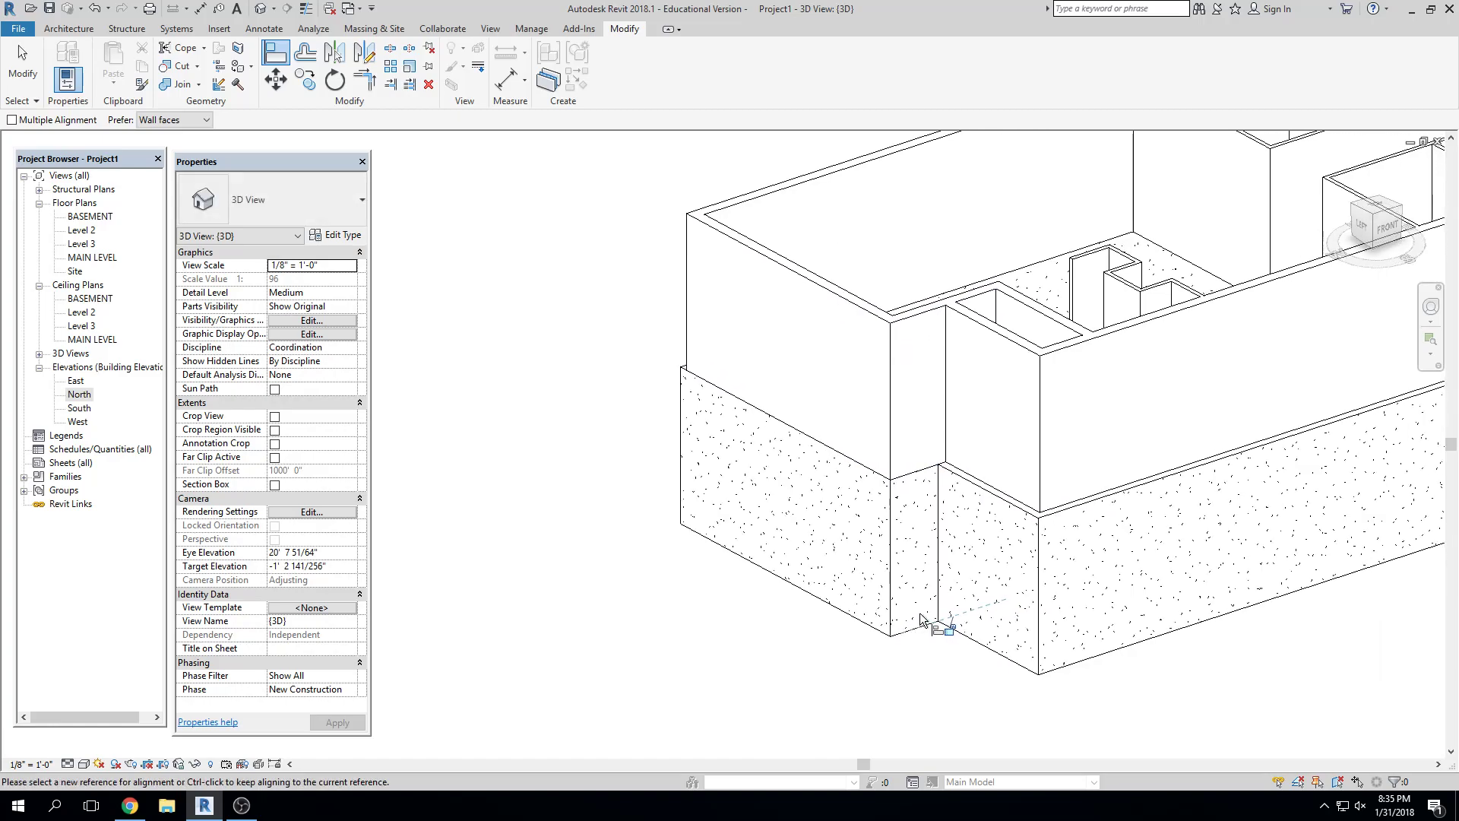
Align the foundation wall beneath the entry's end wall with the outer face of that wall
left_click(1015, 418)
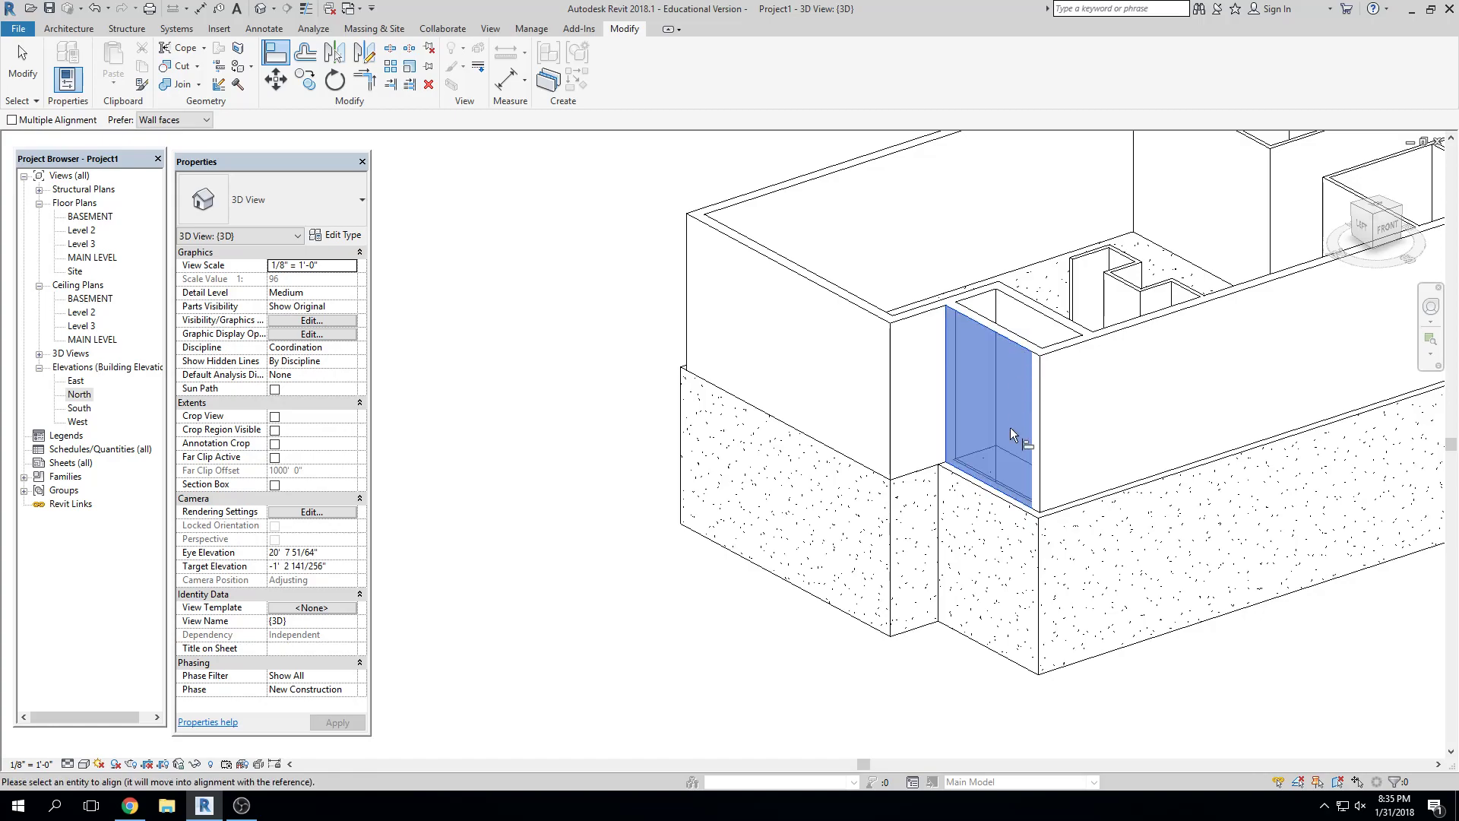
left_click(992, 504)
middle_click_drag(1111, 612, 997, 594)
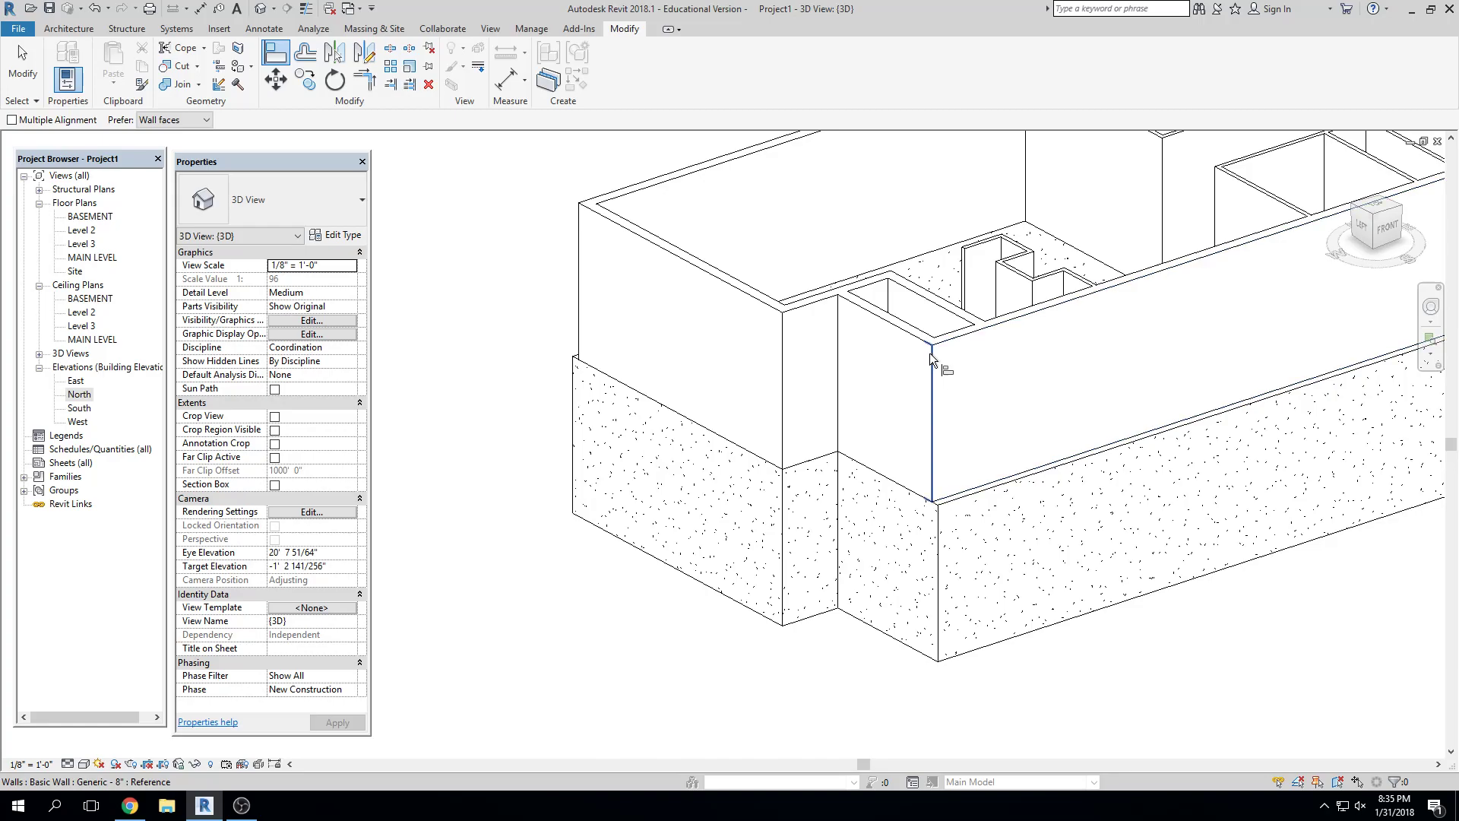
Align the foundation beneath the long front wall, the adjoining end wall and the jog with the exterior faces above
scroll(941, 372, "up", 3)
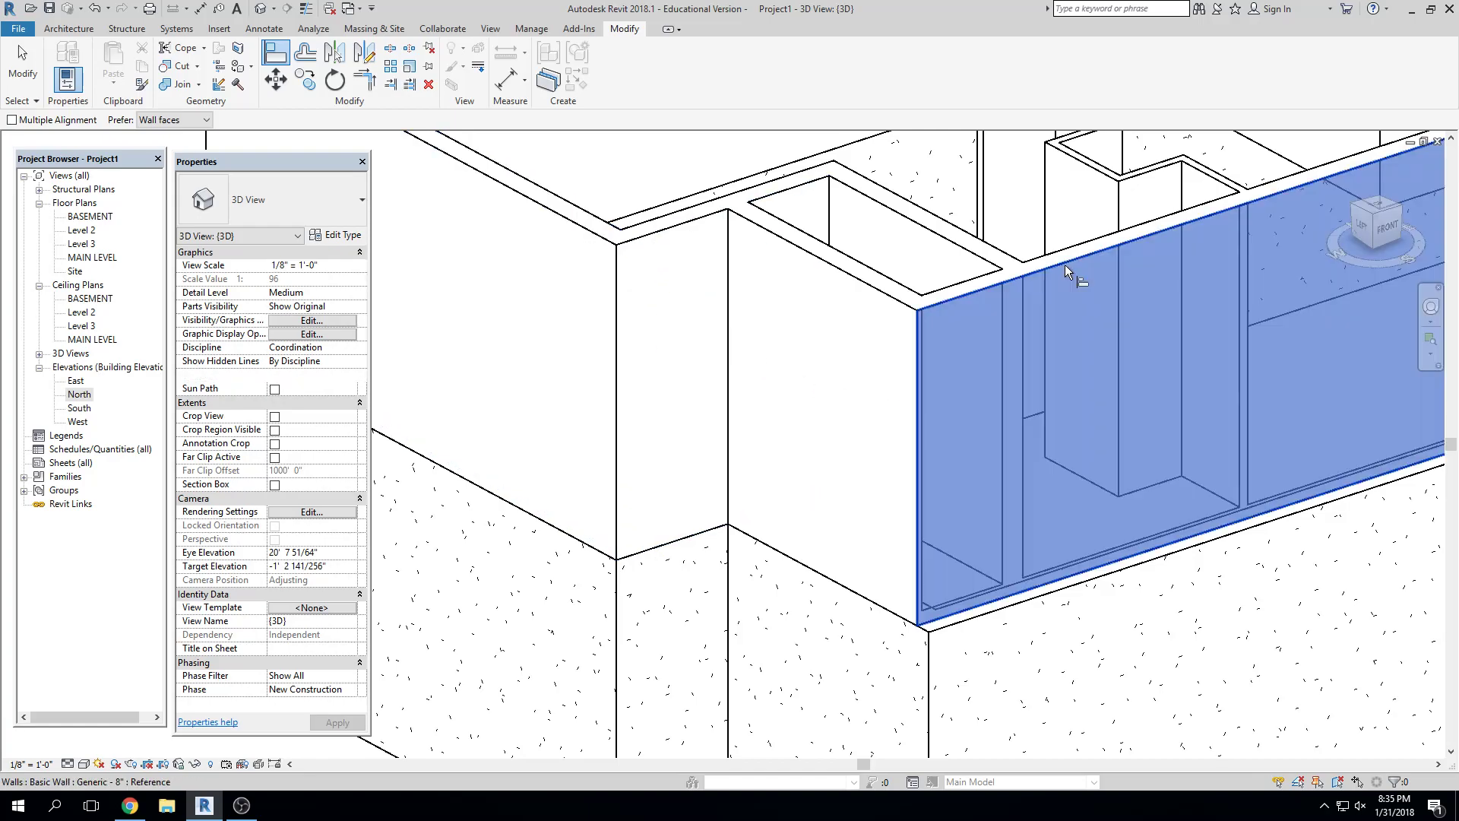
middle_click_drag(1143, 564, 832, 547, "shift")
middle_click_drag(1249, 578, 1135, 562)
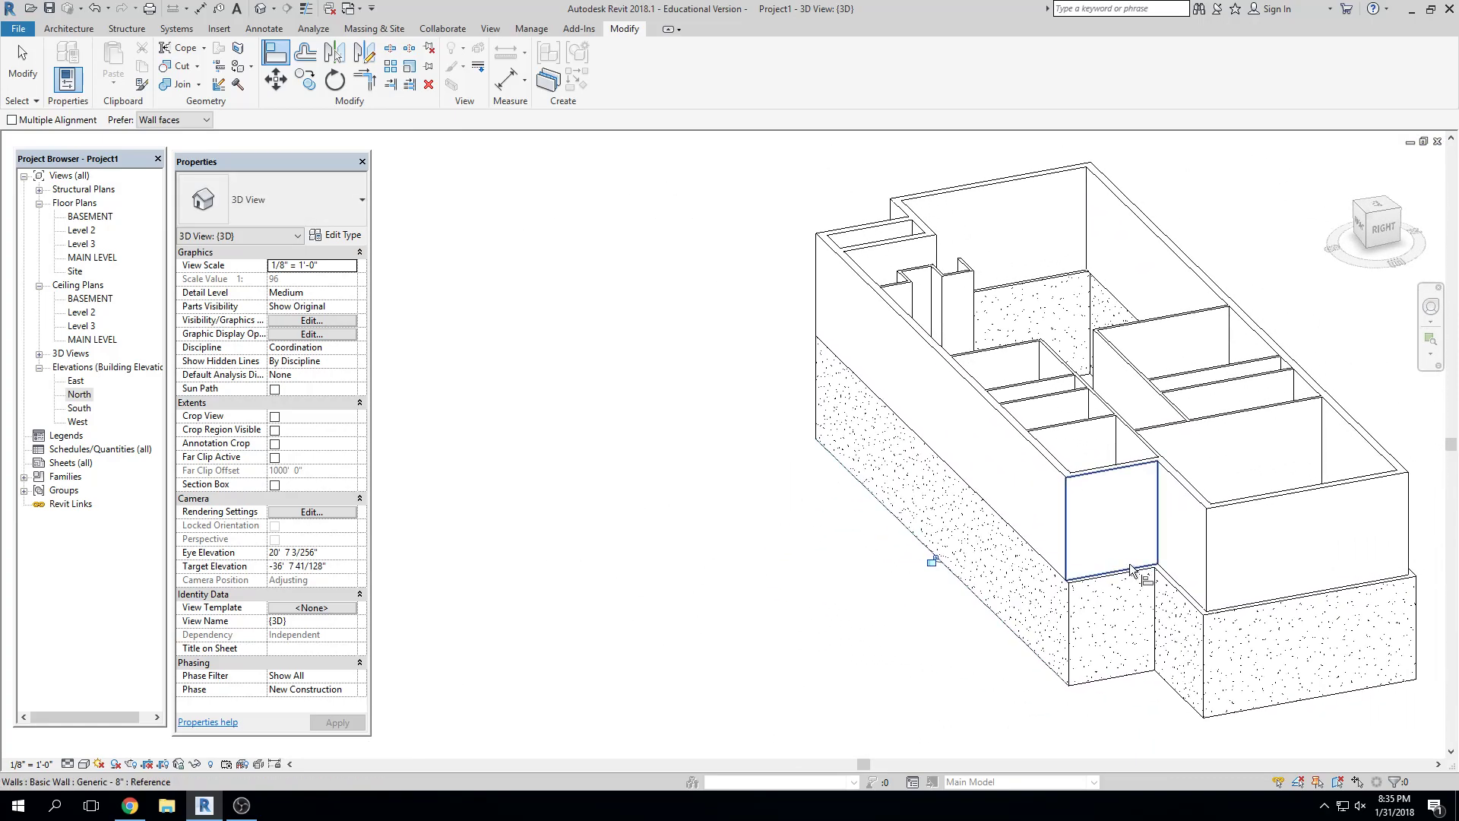
scroll(1093, 473, "up", 1)
left_click(1095, 474)
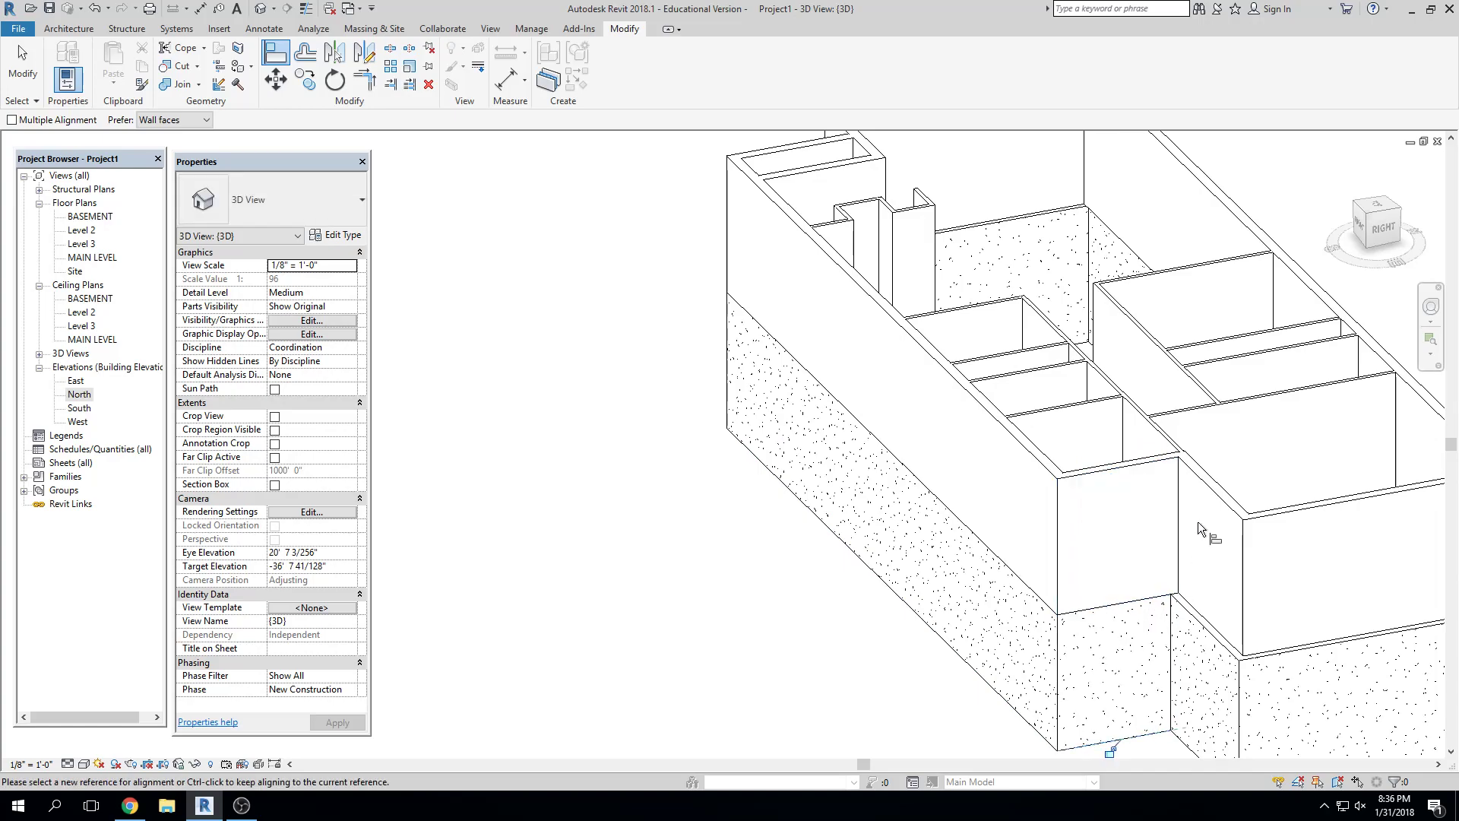
middle_click_drag(1335, 517, 1216, 511)
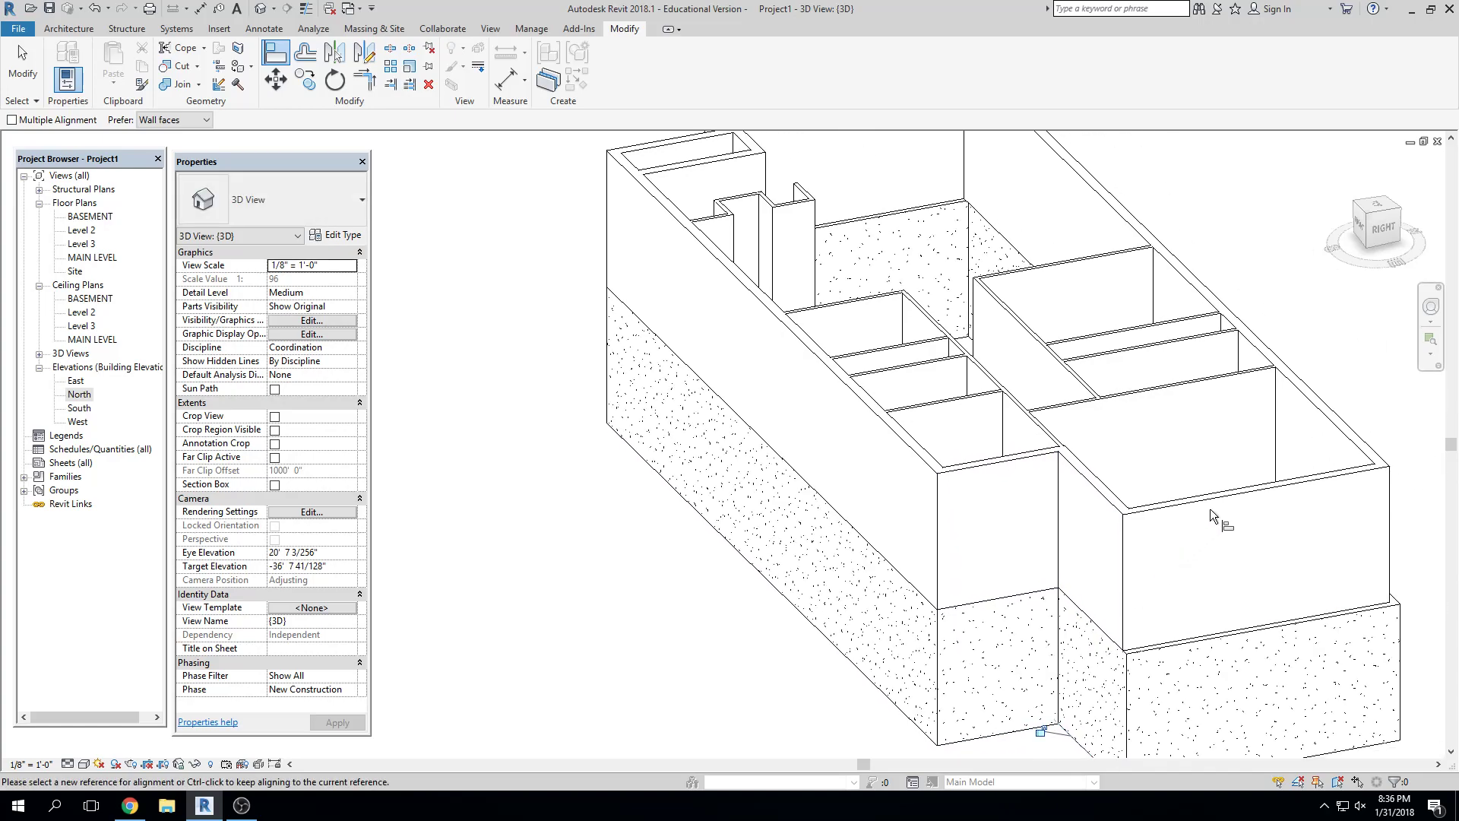
Align the foundation wall beneath the master bedroom's end wall with the exterior wall face above, restarting Align for a clean pick
scroll(1252, 631, "down", 2)
middle_click_drag(1251, 631, 1227, 629)
scroll(1211, 530, "up", 1)
left_click(1215, 548)
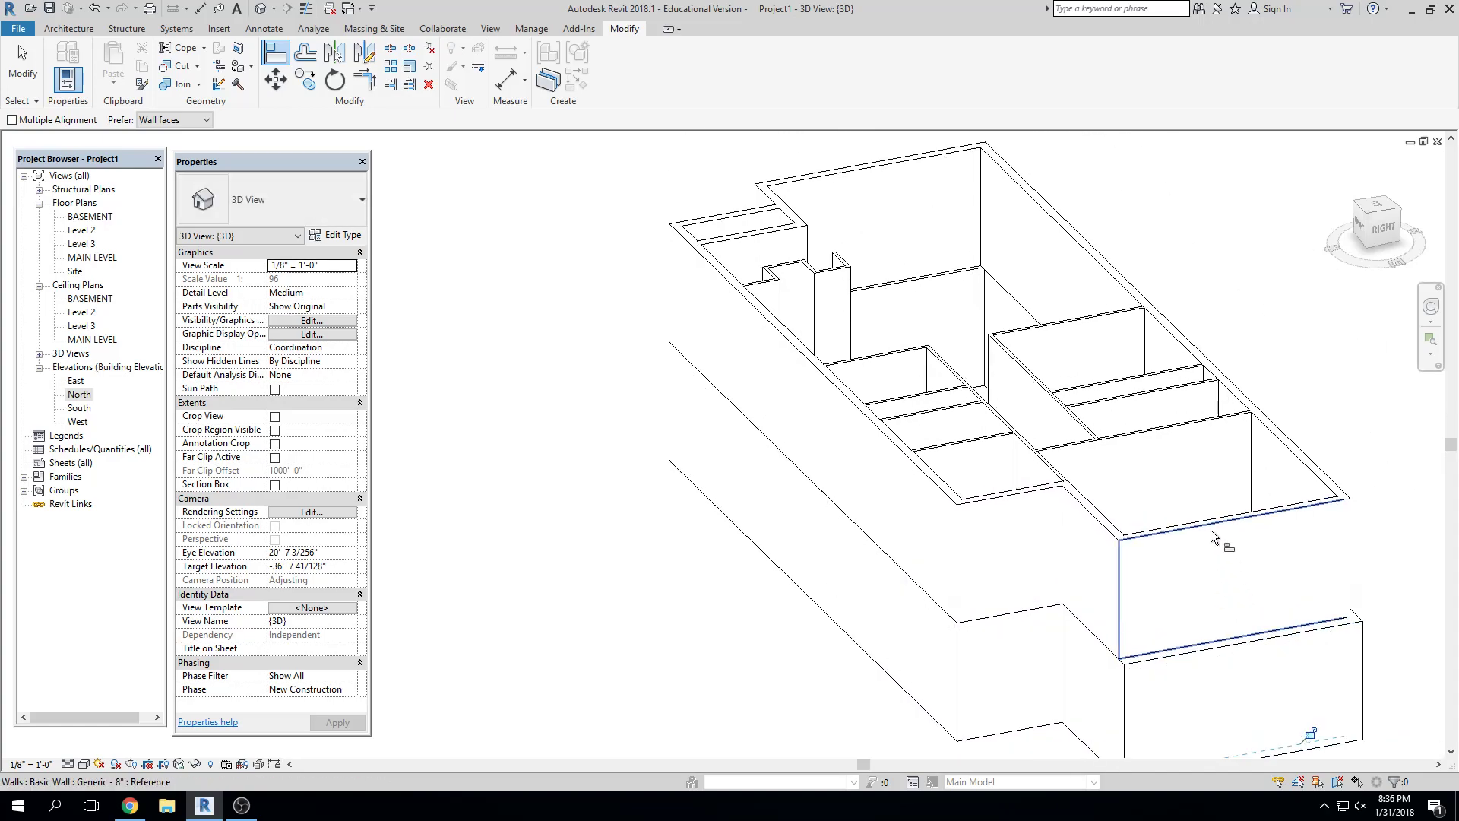
left_click(1265, 646)
left_click(1228, 519)
key("Escape")
key("Escape")
key("a")
key("l")
left_click(1225, 525)
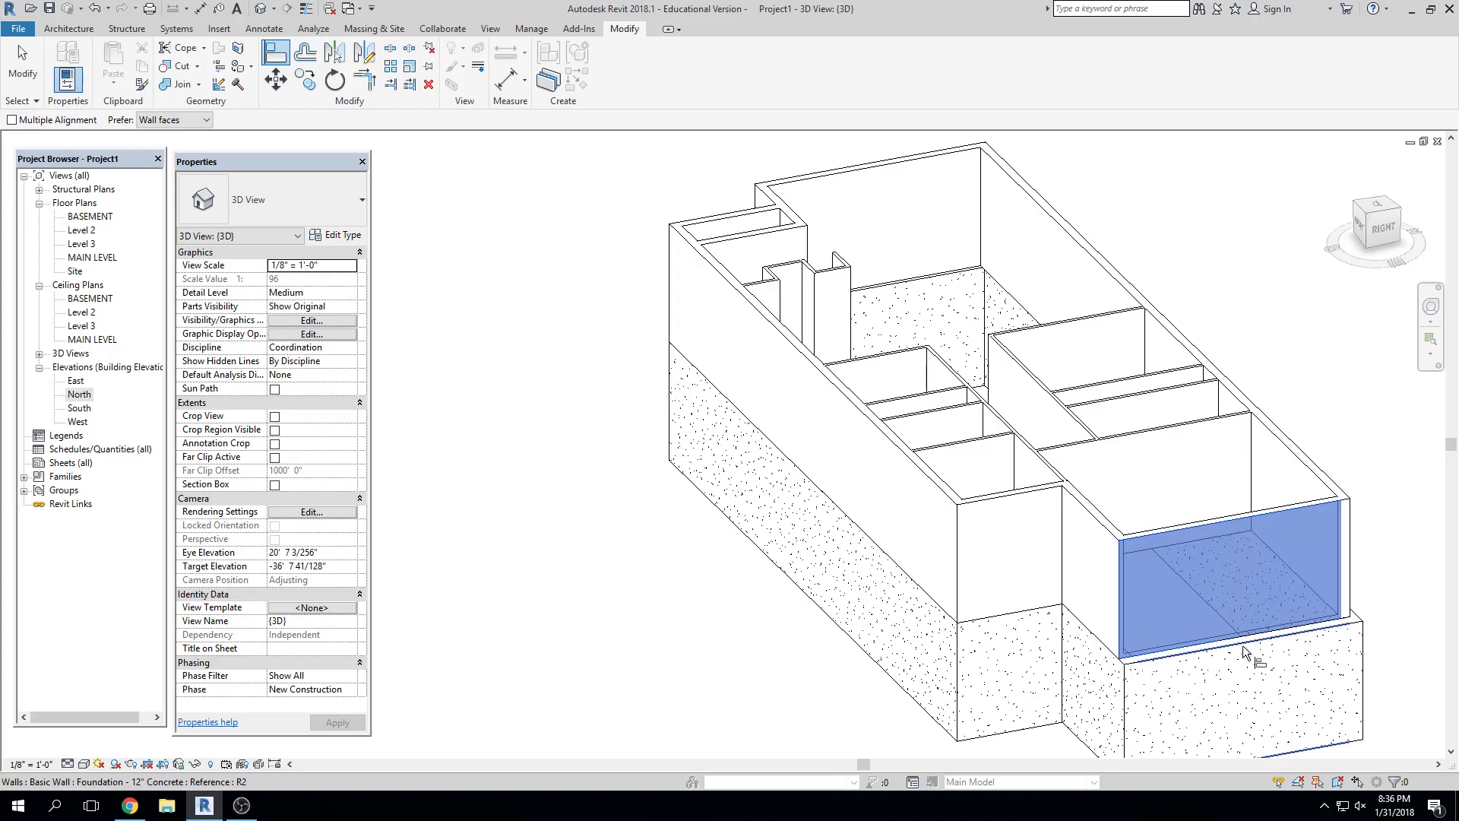
left_click(1248, 642)
Align the long rear foundation wall with the outer face of the exterior wall above it
scroll(1248, 642, "down", 1)
middle_click_drag(1247, 642, 1195, 634)
middle_click_drag(1278, 609, 1028, 617, "shift")
scroll(1027, 616, "up", 1)
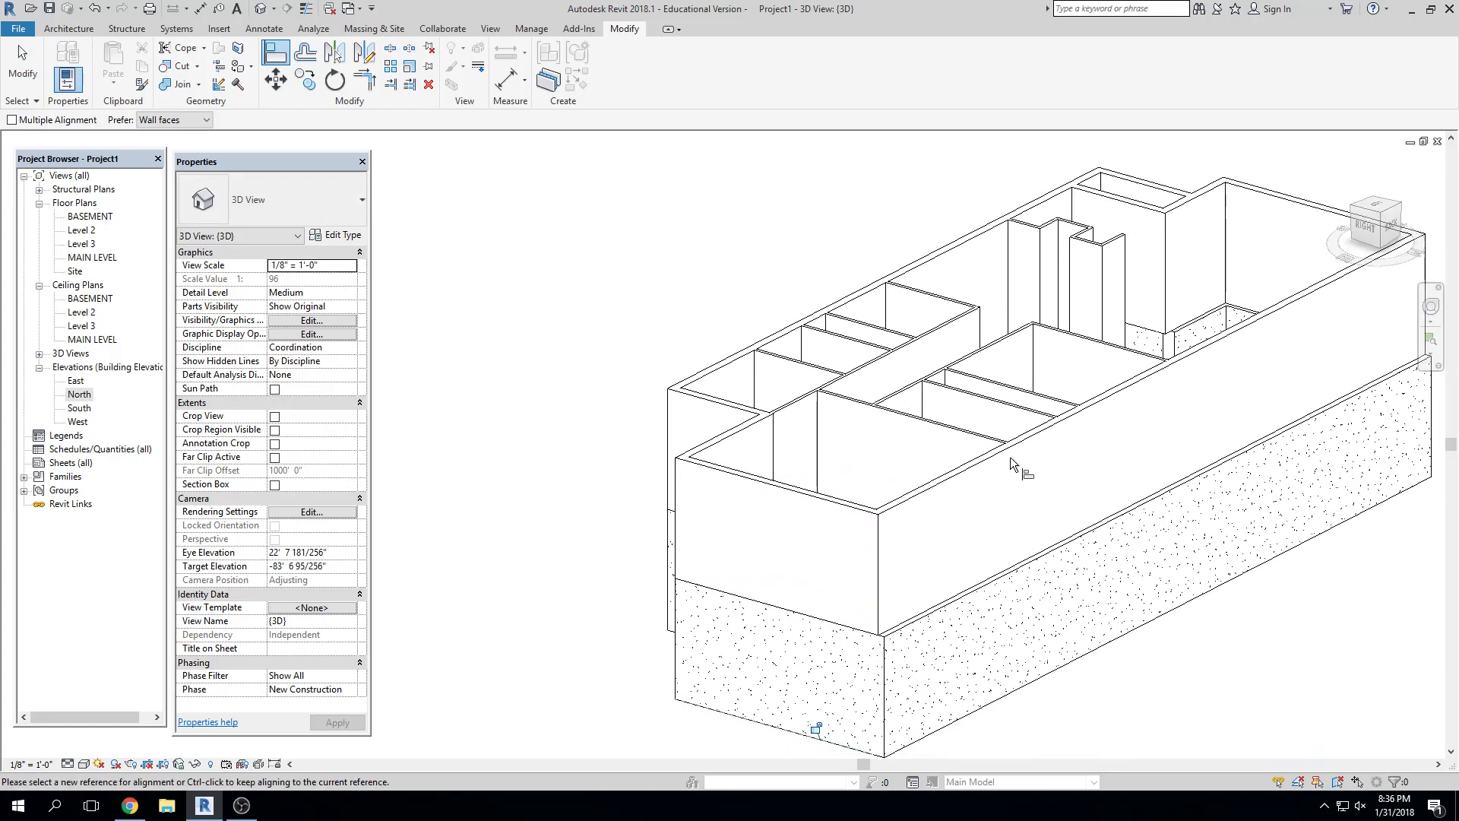
left_click(1054, 536)
left_click(1064, 566)
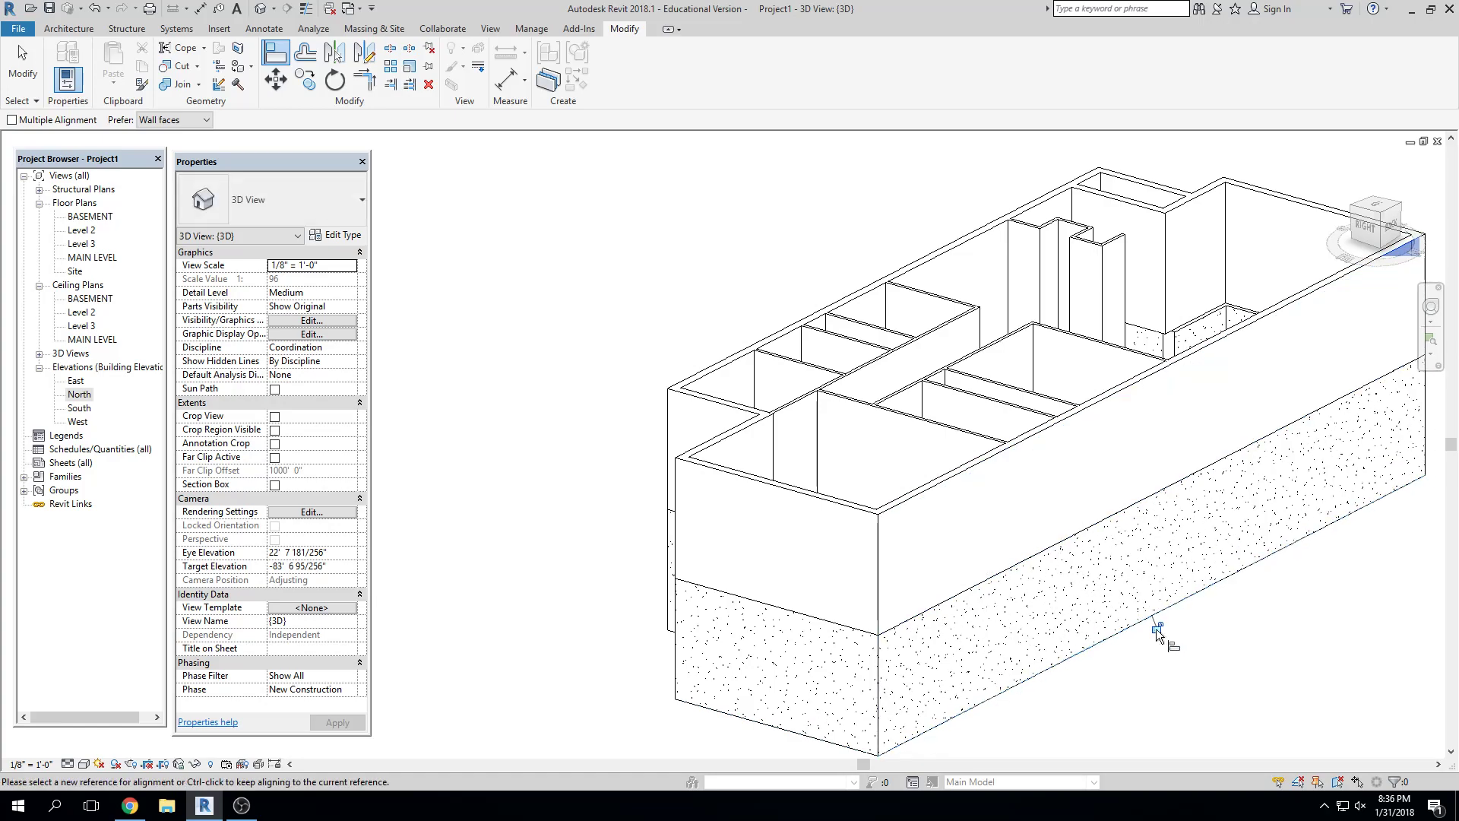
Examine the aligned foundation walls from below and from the front, and leave the Align command
scroll(1209, 671, "down", 2)
middle_click_drag(1298, 604, 711, 397, "shift")
middle_click_drag(870, 546, 937, 441)
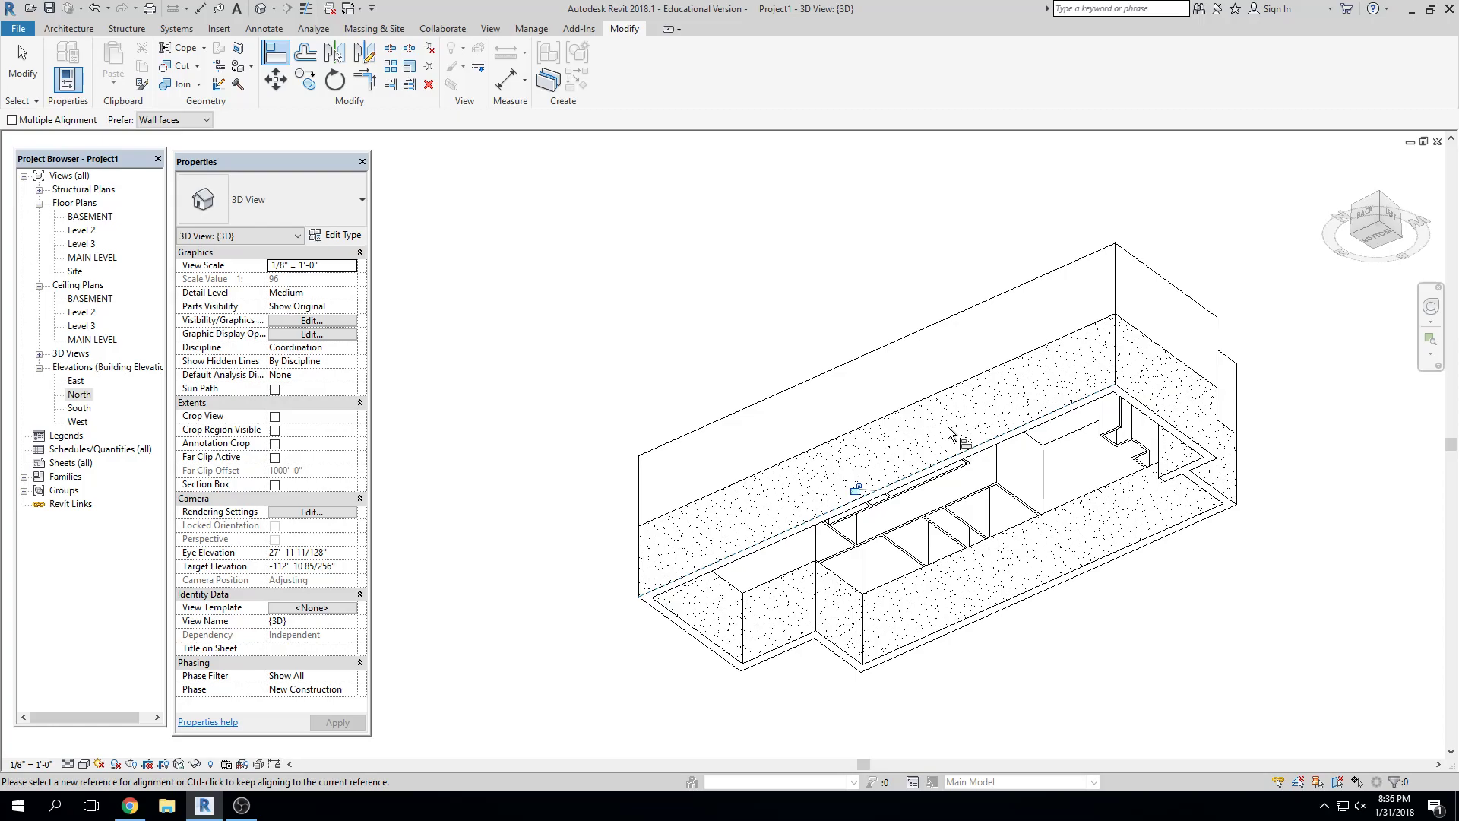
middle_click_drag(720, 287, 571, 540, "shift")
key("Escape")
key("Escape")
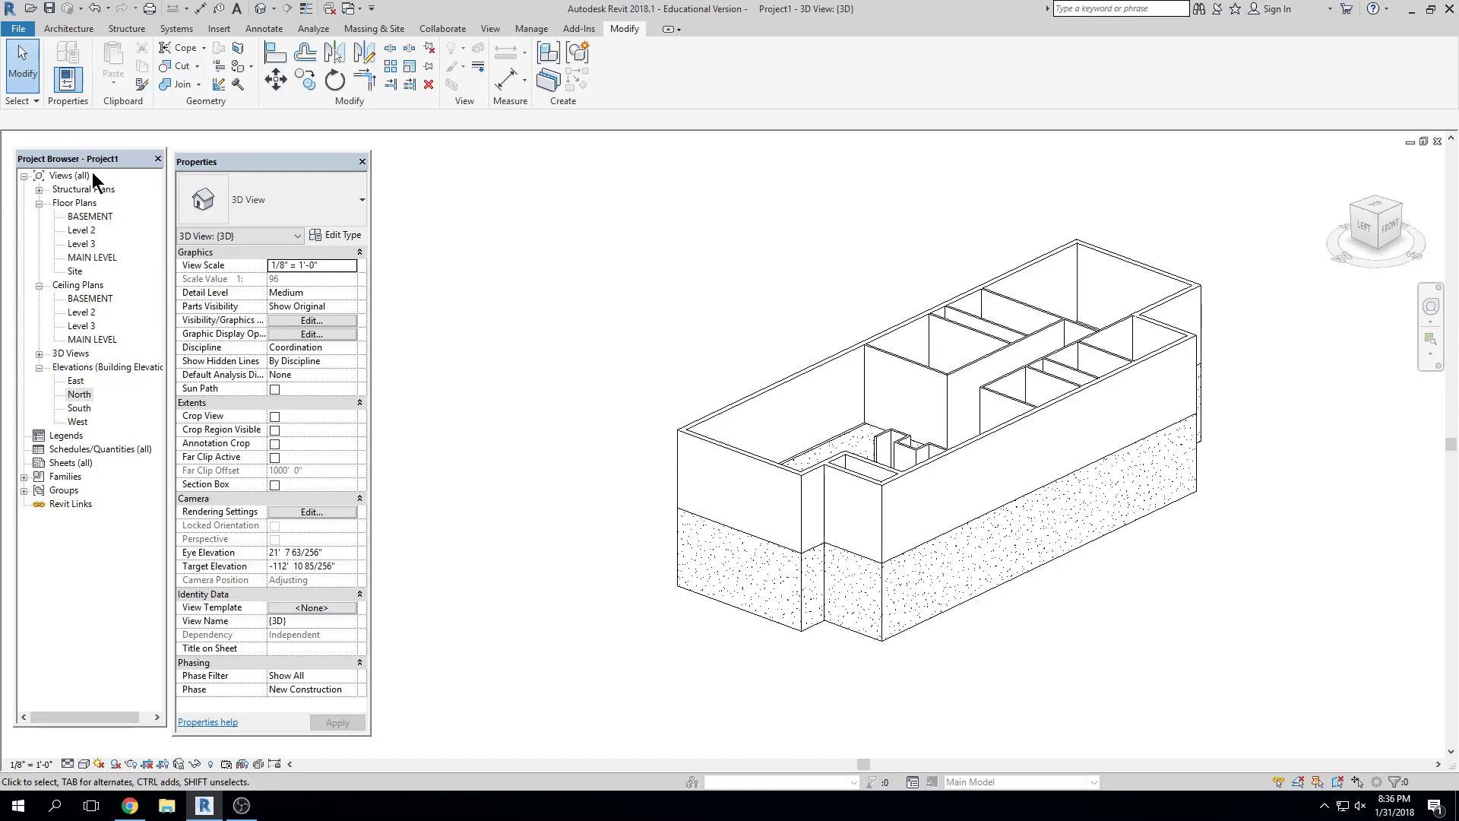
Check the foundation wall outline in the BASEMENT floor plan, and review the model again in the 3D view
double_click(88, 216)
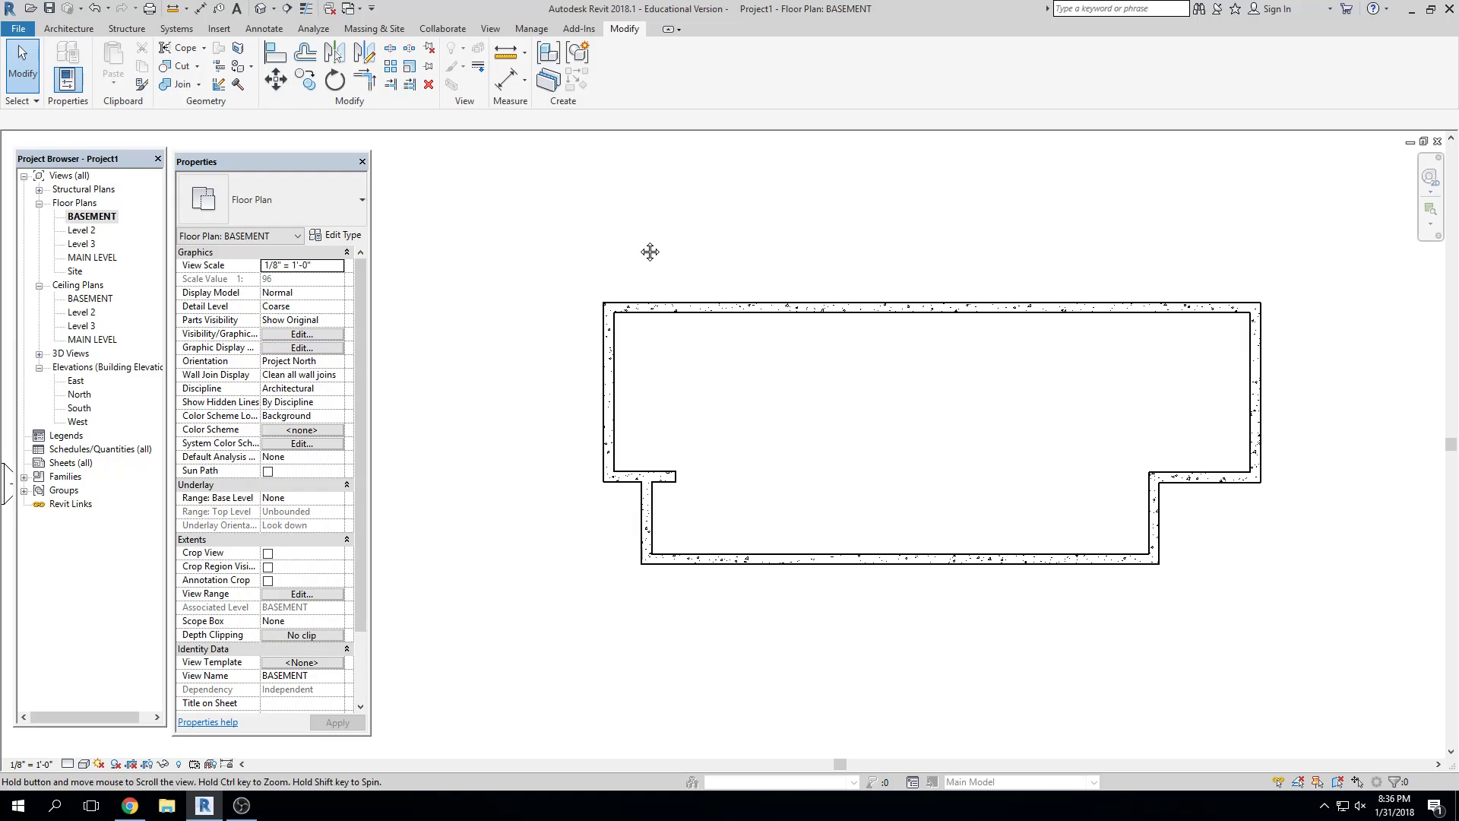
middle_click_drag(651, 249, 544, 266)
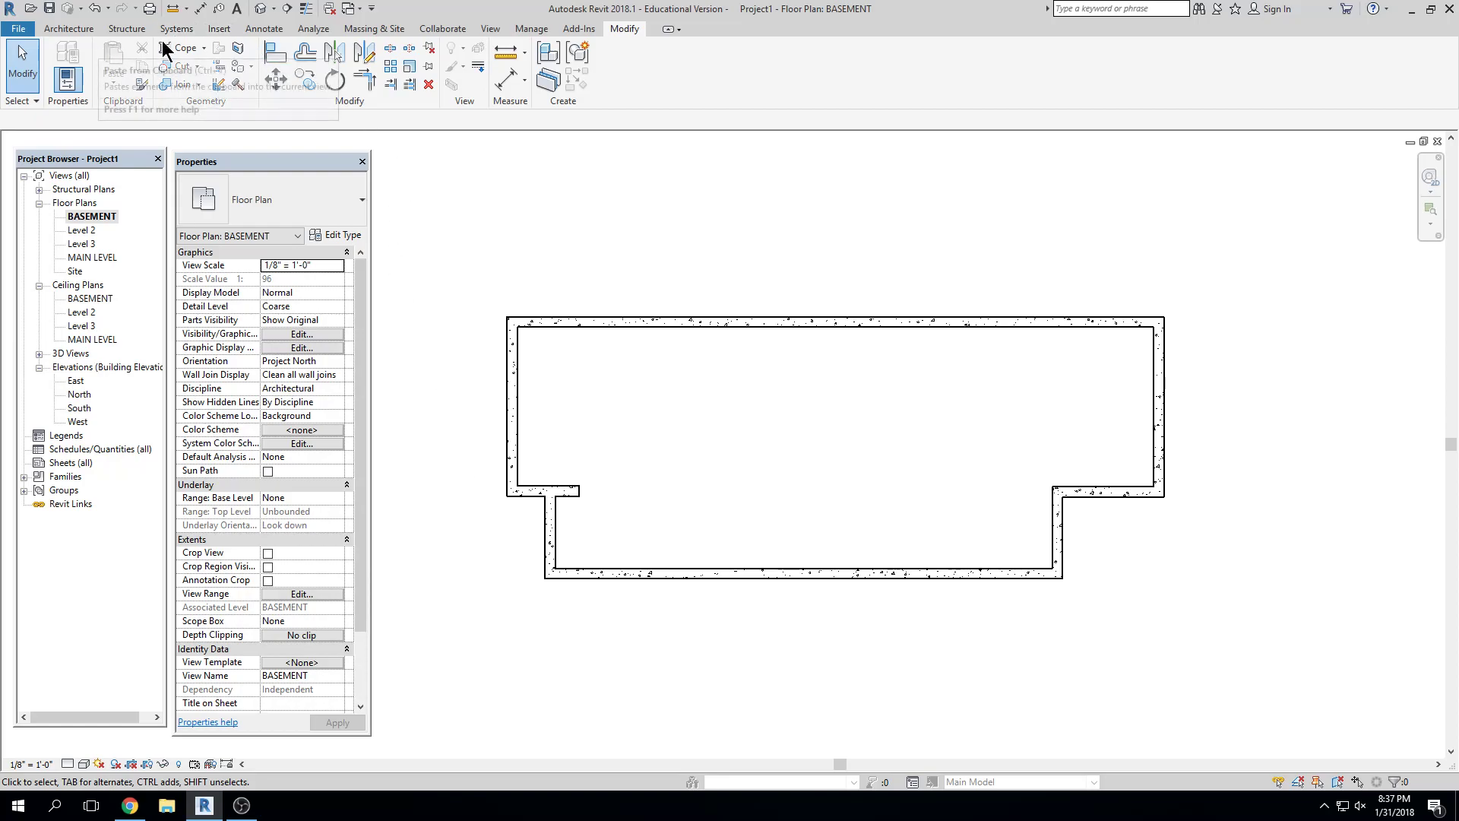
left_click(261, 11)
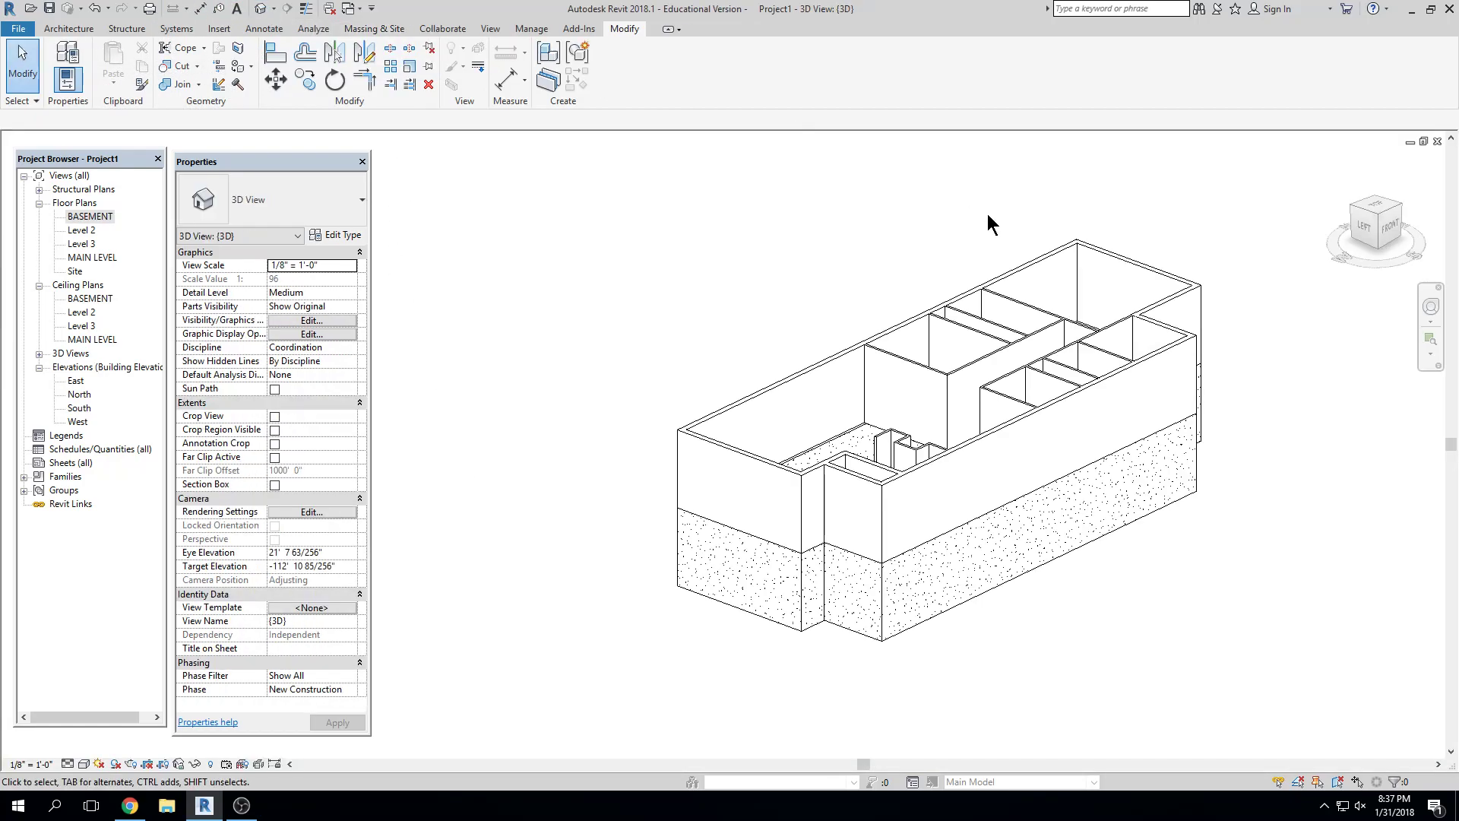
middle_click_drag(1100, 622, 1032, 639, "shift")
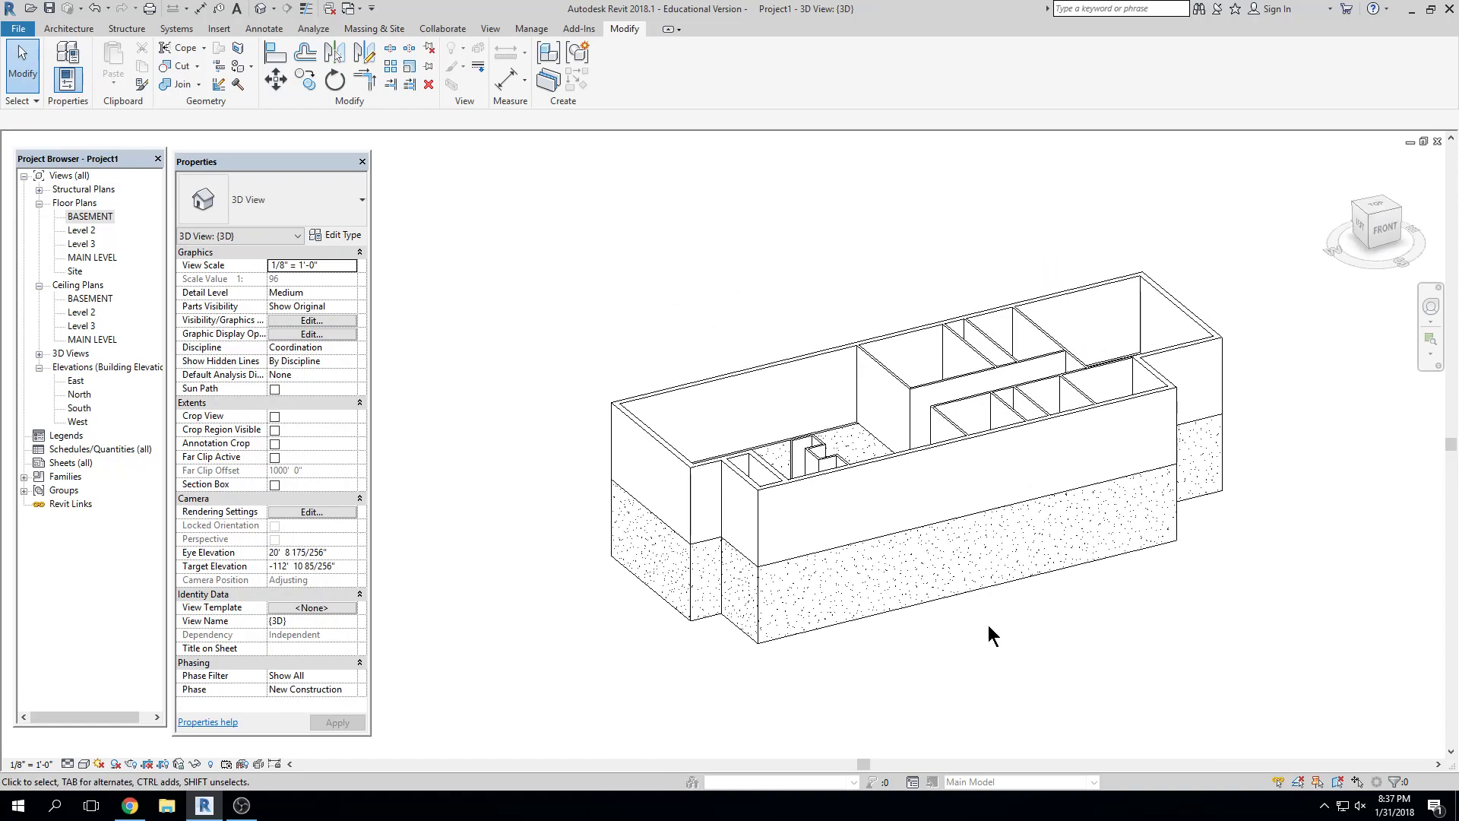
left_click(129, 30)
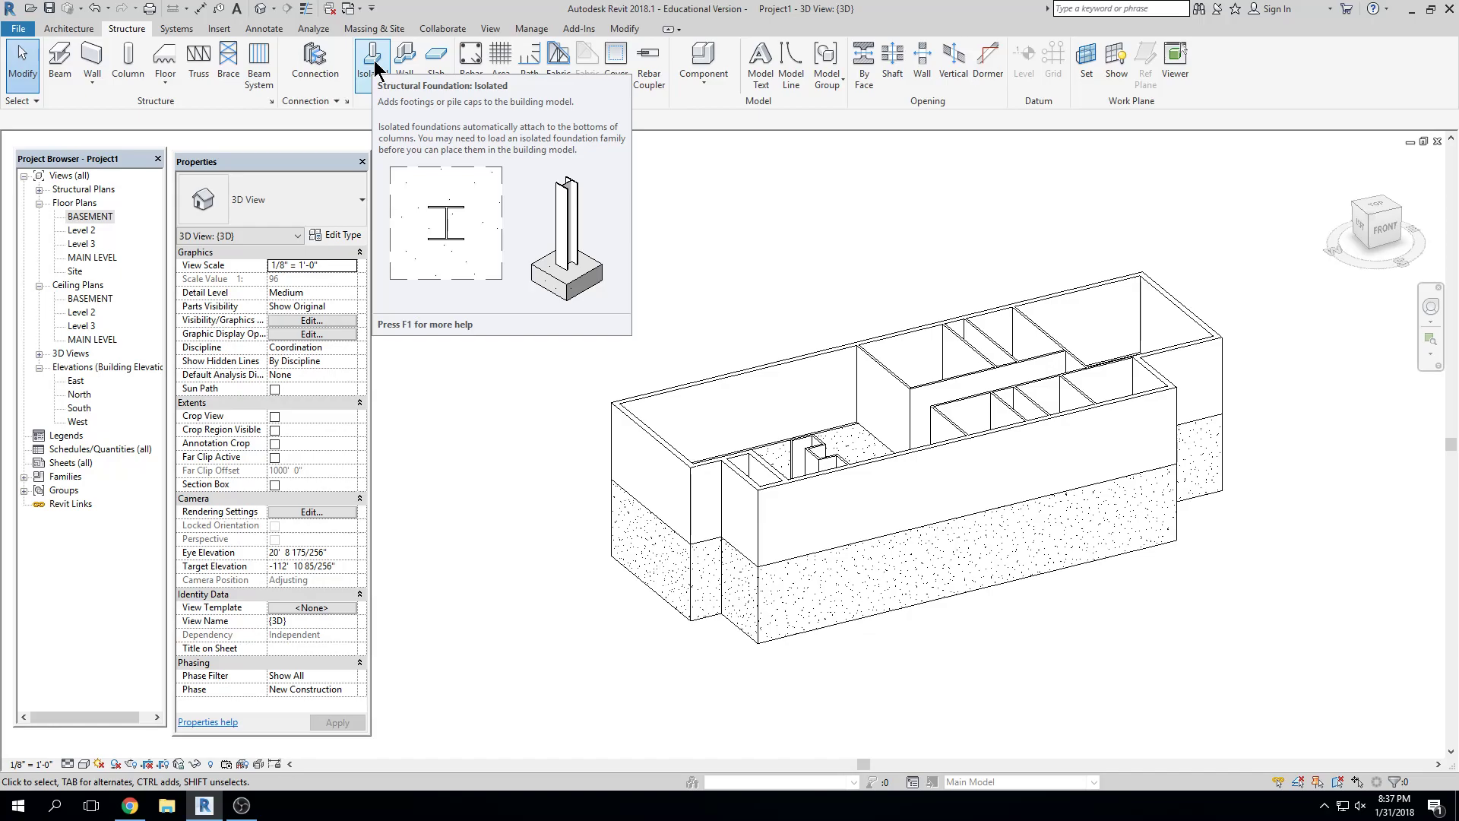
middle_click_drag(1188, 442, 1175, 508, "shift")
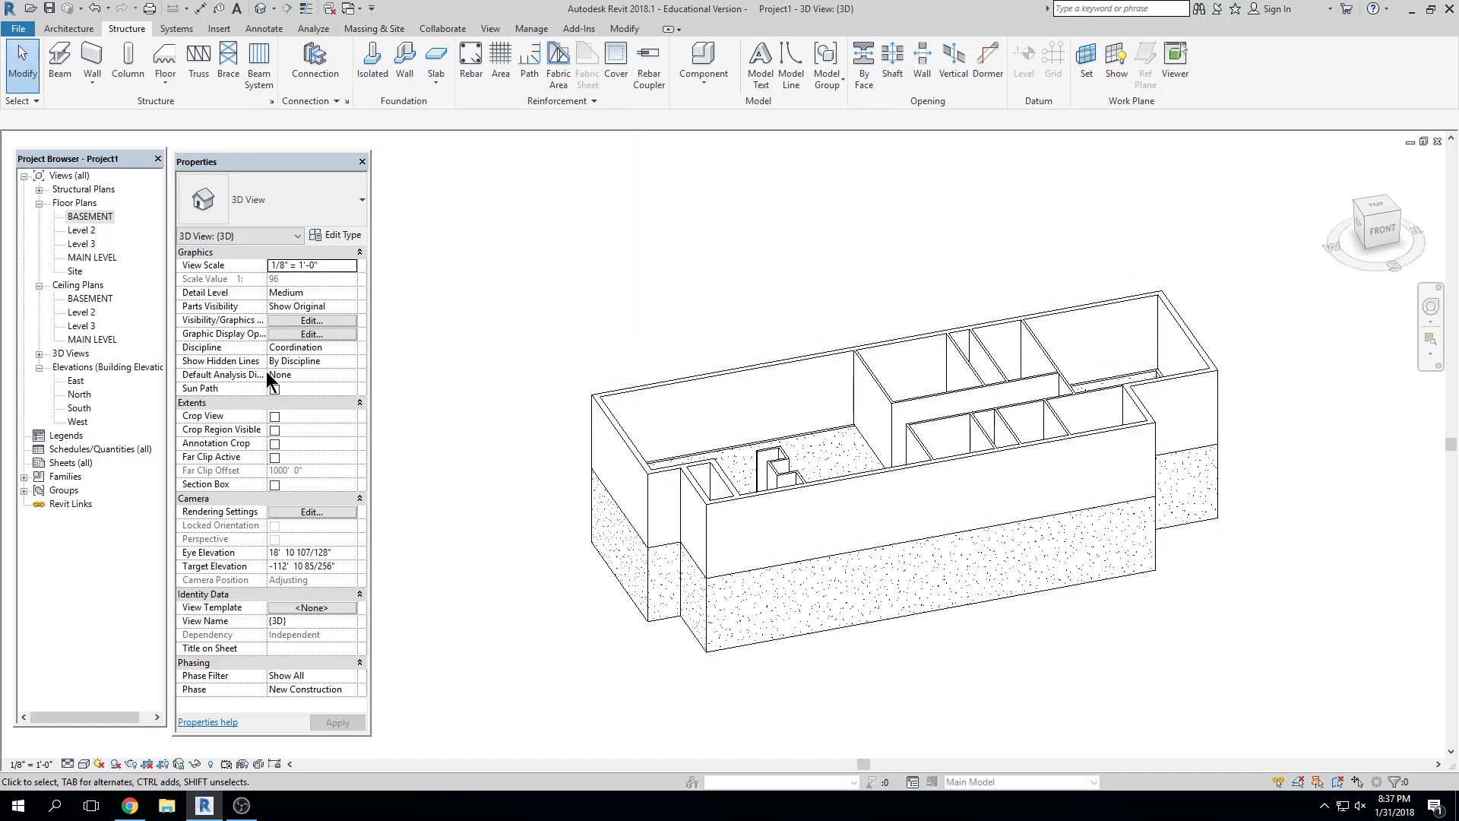
In the East elevation, draw a new level about 3' below the BASEMENT level, matching the length of the existing levels
double_click(76, 381)
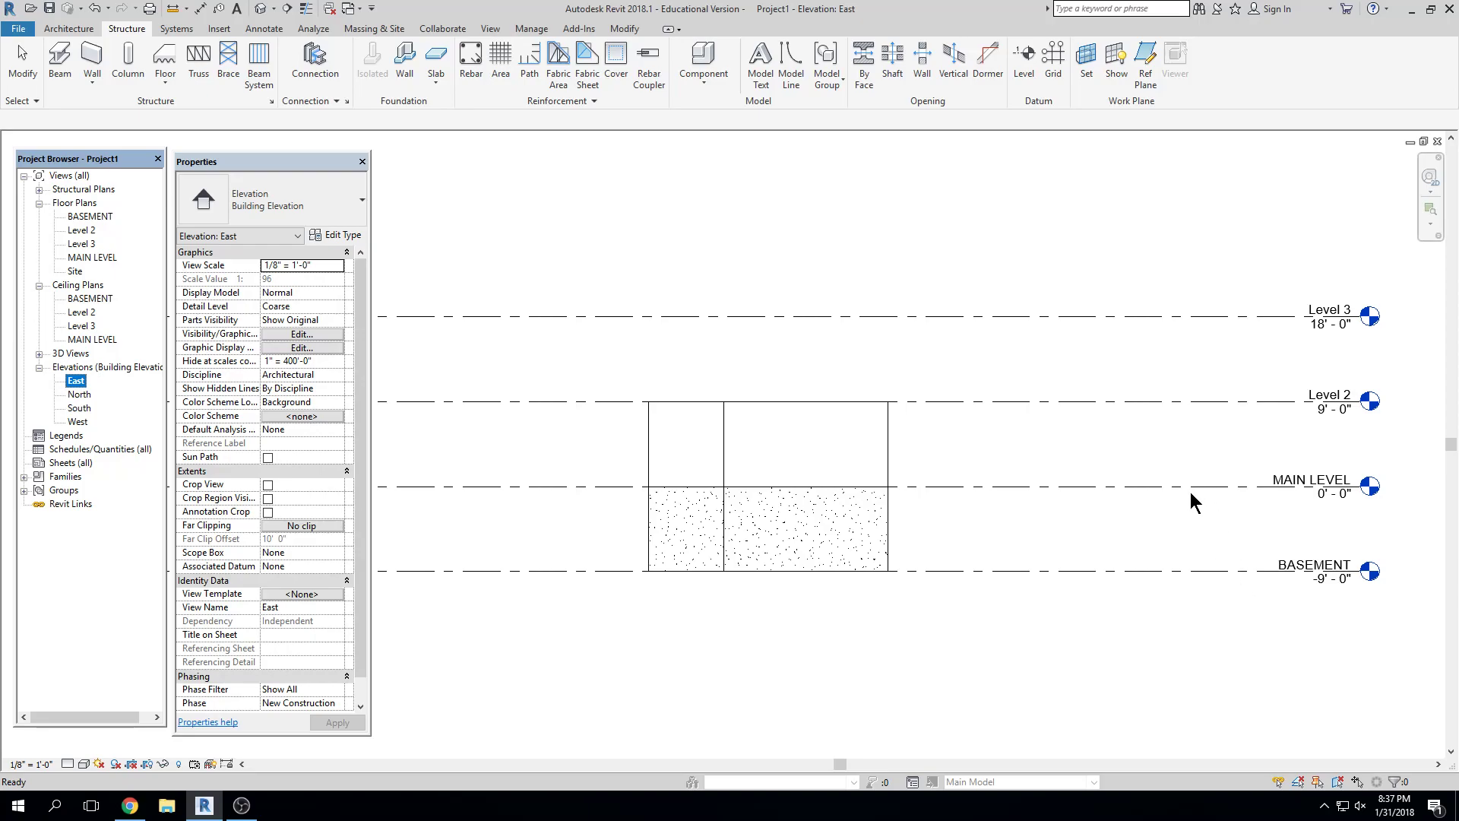
scroll(1274, 575, "up", 2)
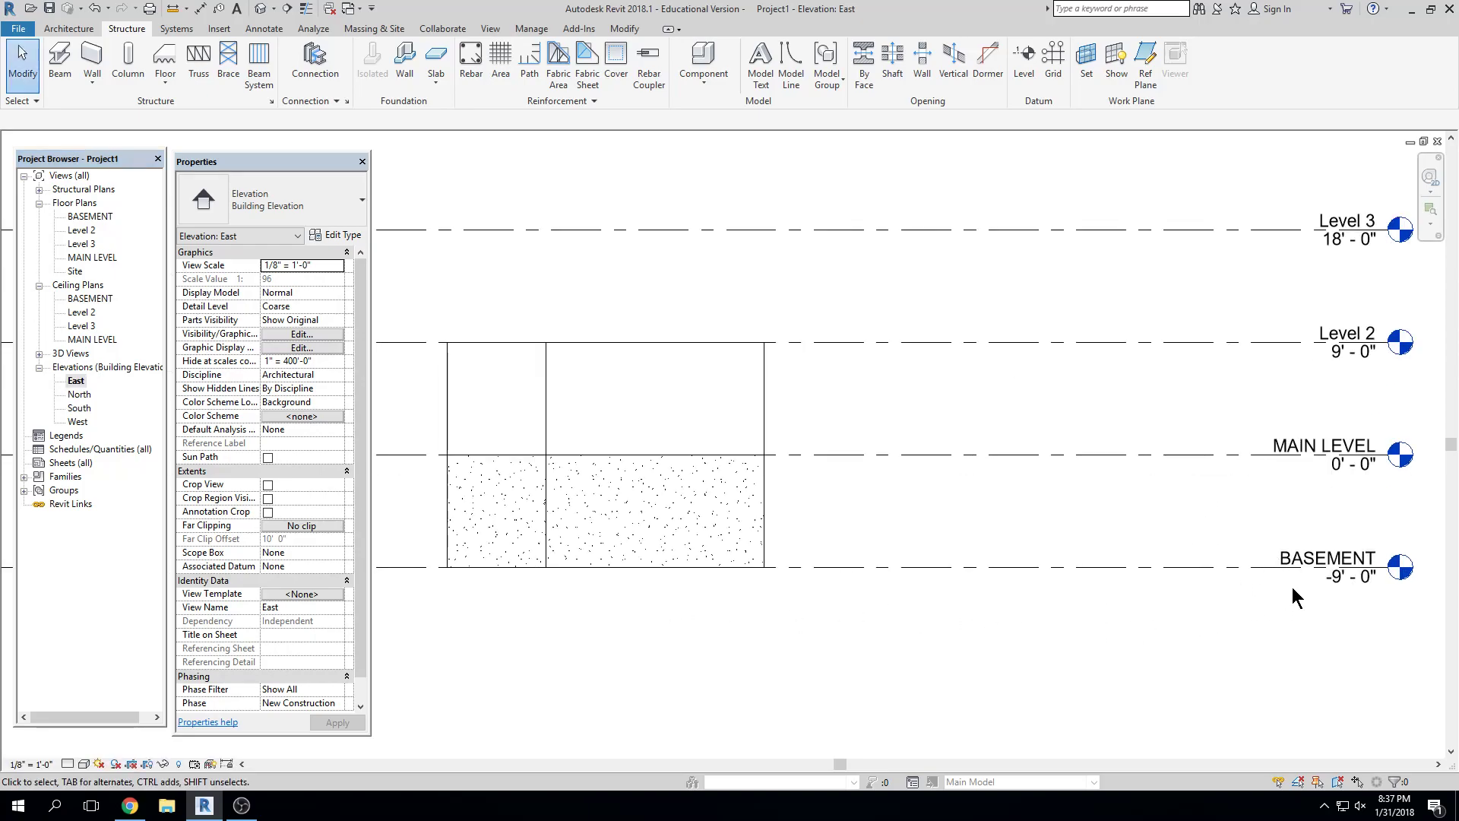
scroll(1291, 580, "down", 4)
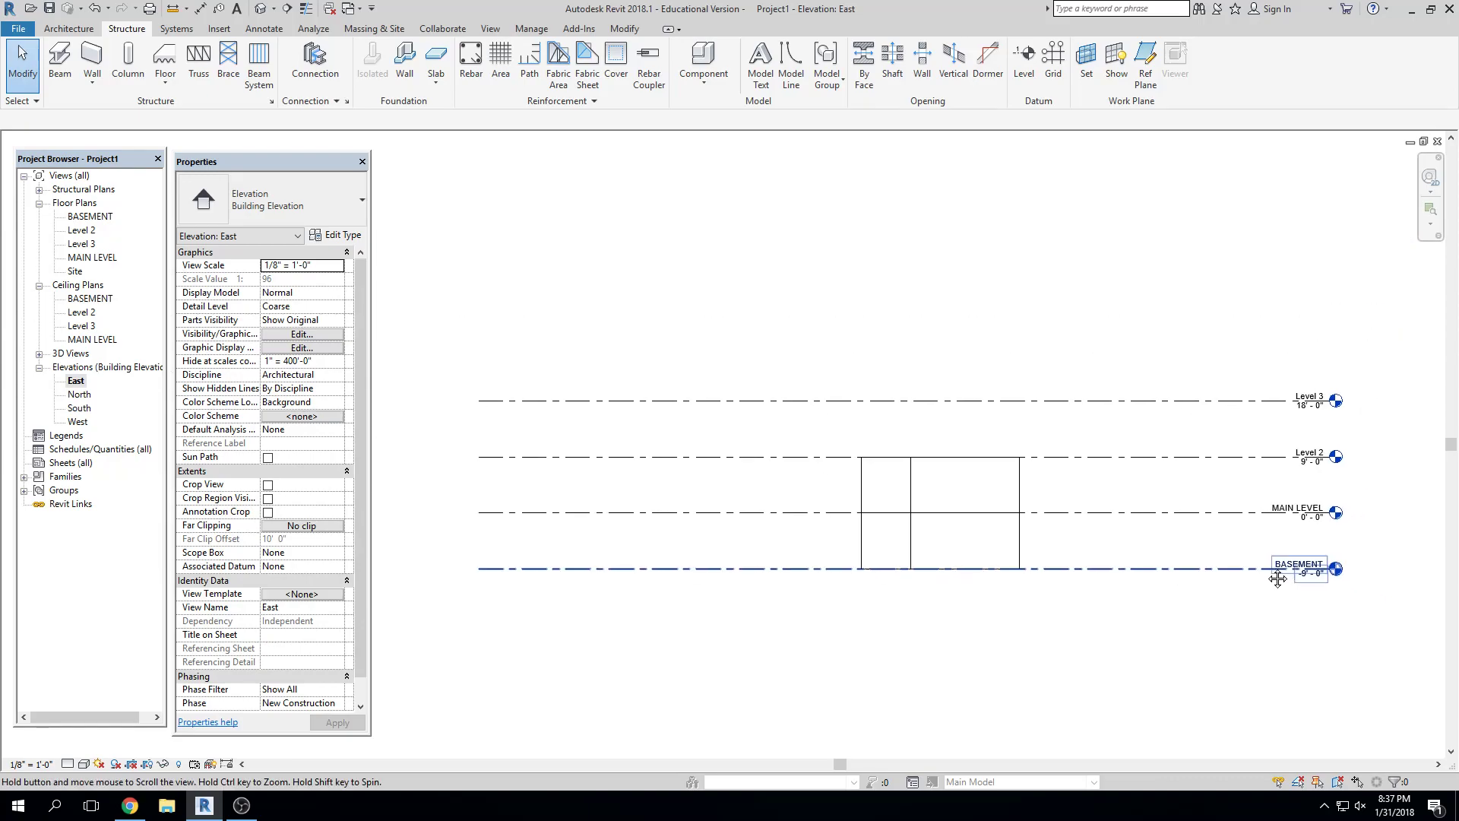
left_click(1208, 545)
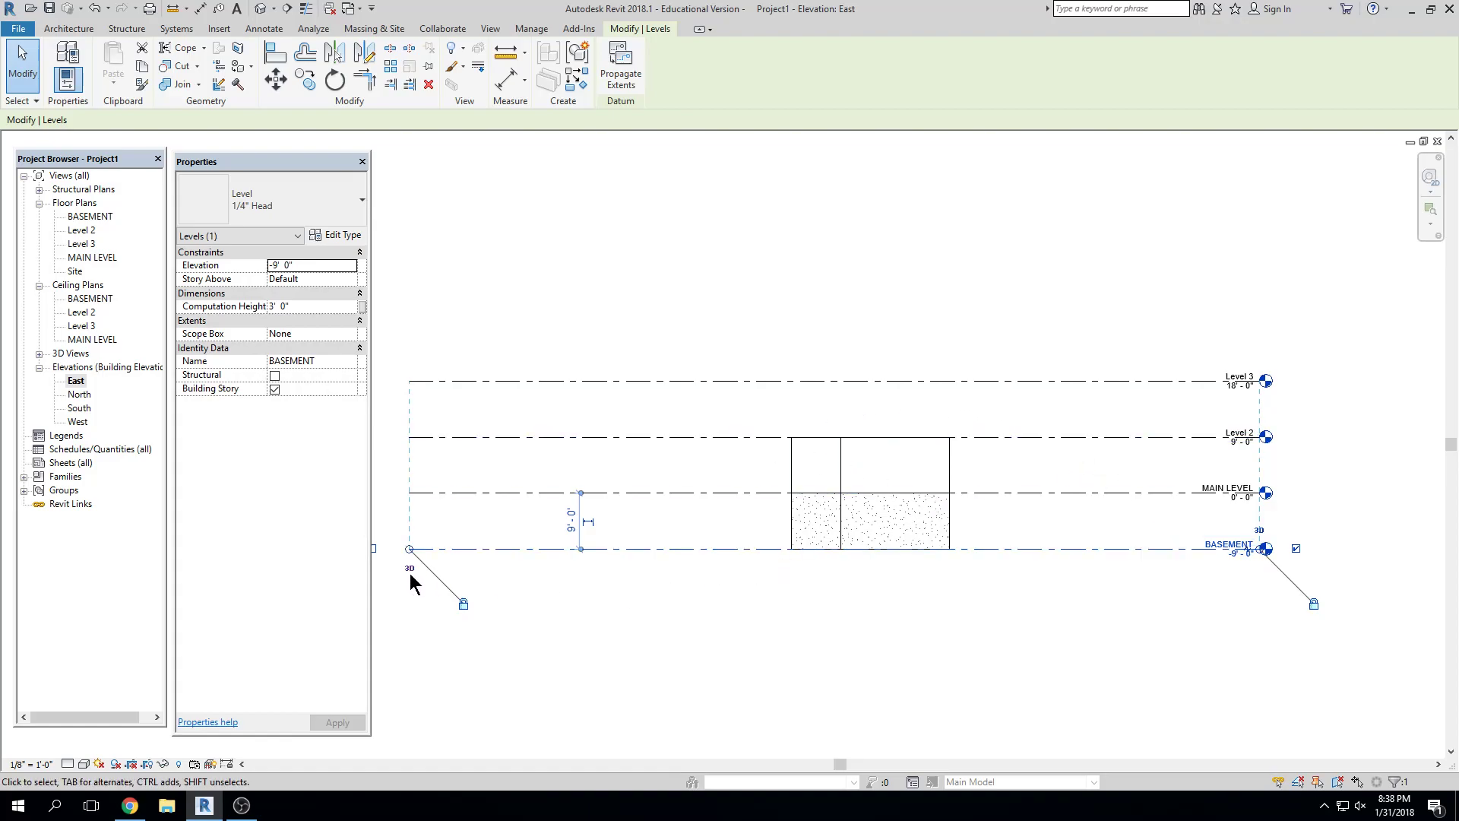
left_click(403, 315)
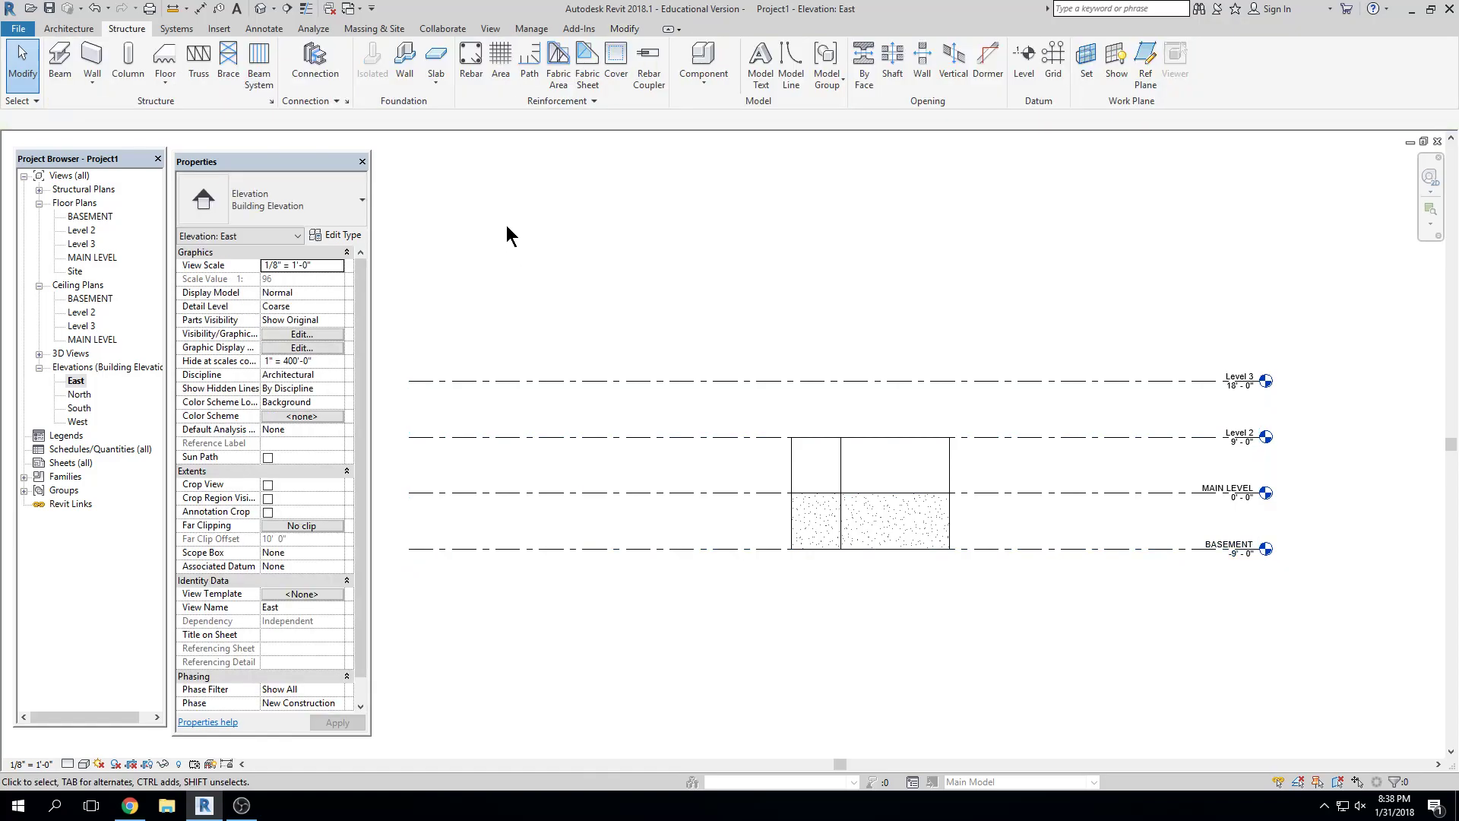
left_click(89, 32)
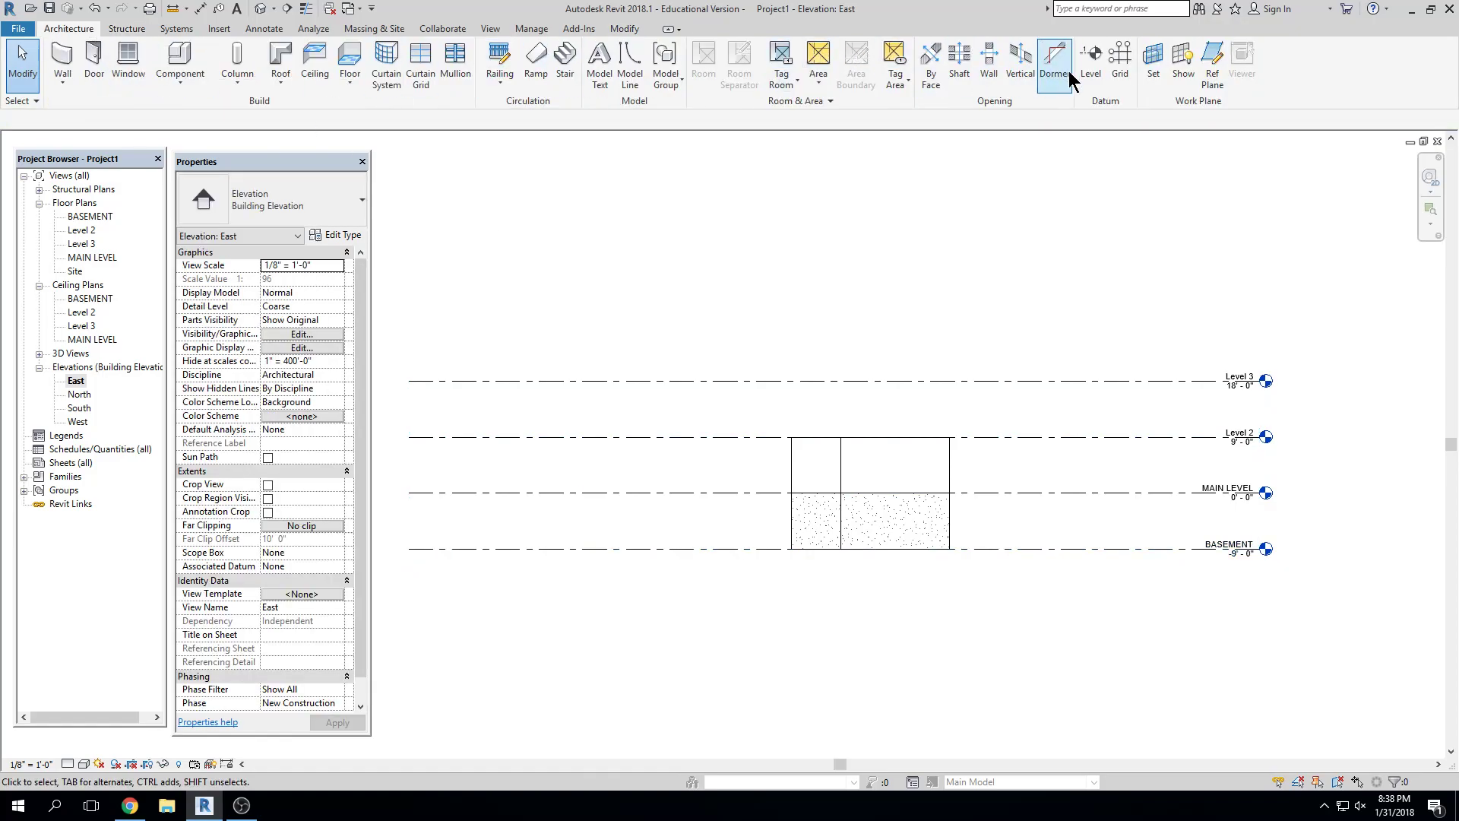
left_click(1090, 64)
left_click(409, 568)
left_click(1215, 569)
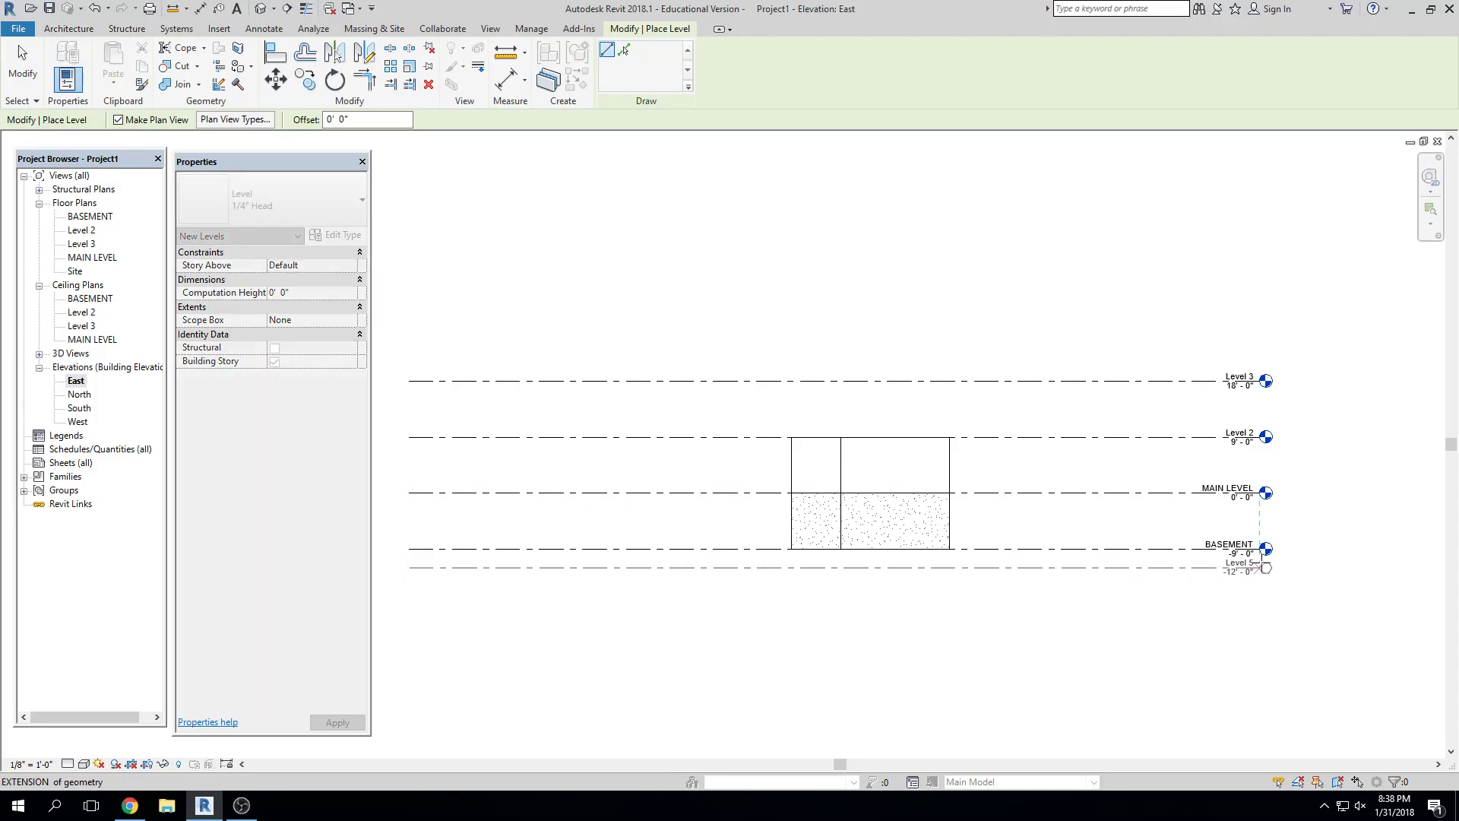
key("Escape")
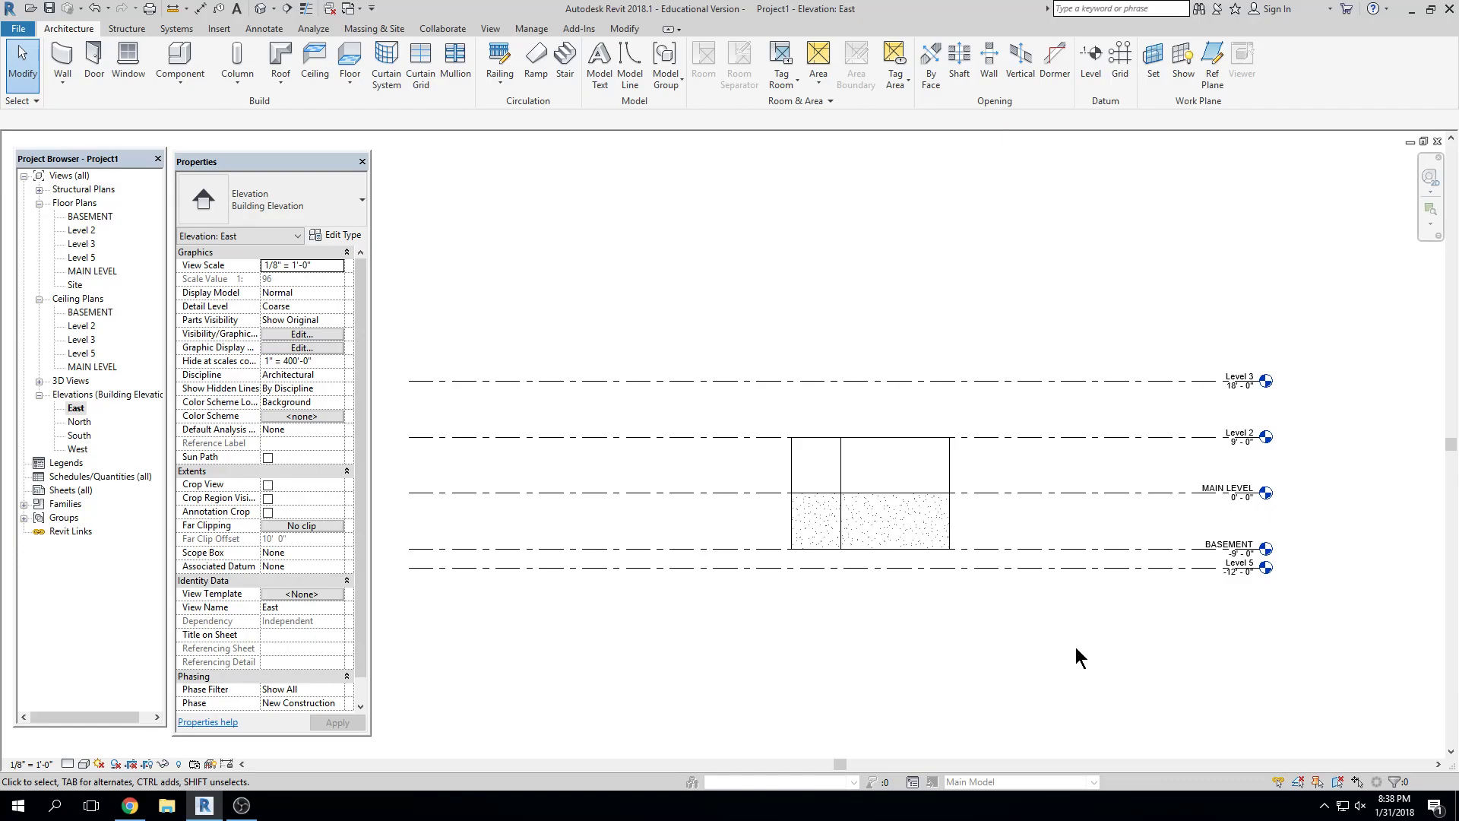
Add an aligned dimension between the BASEMENT level and the new level beneath it
scroll(1123, 586, "up", 2)
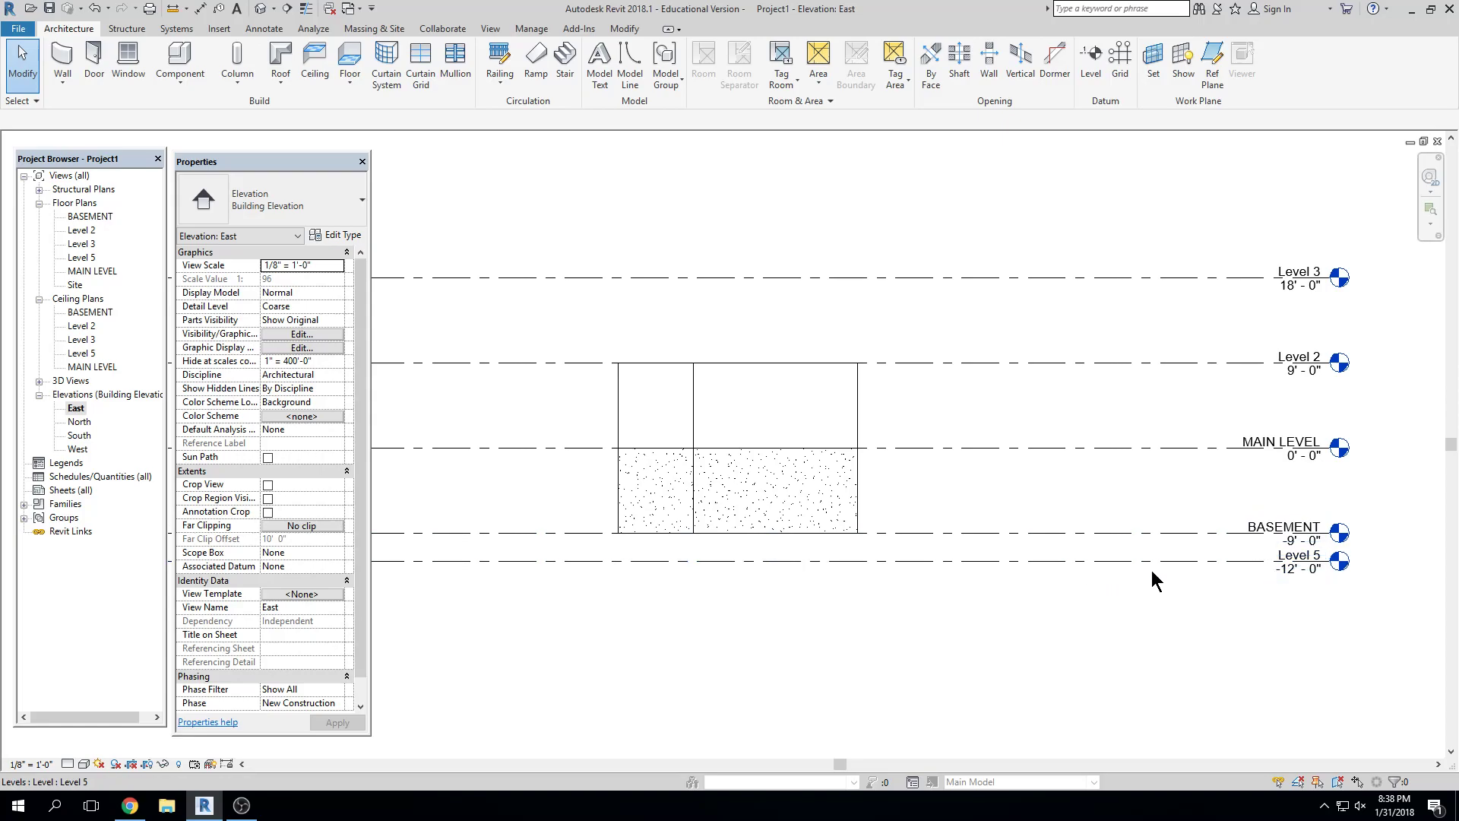
scroll(1197, 623, "up", 2)
key("d")
key("i")
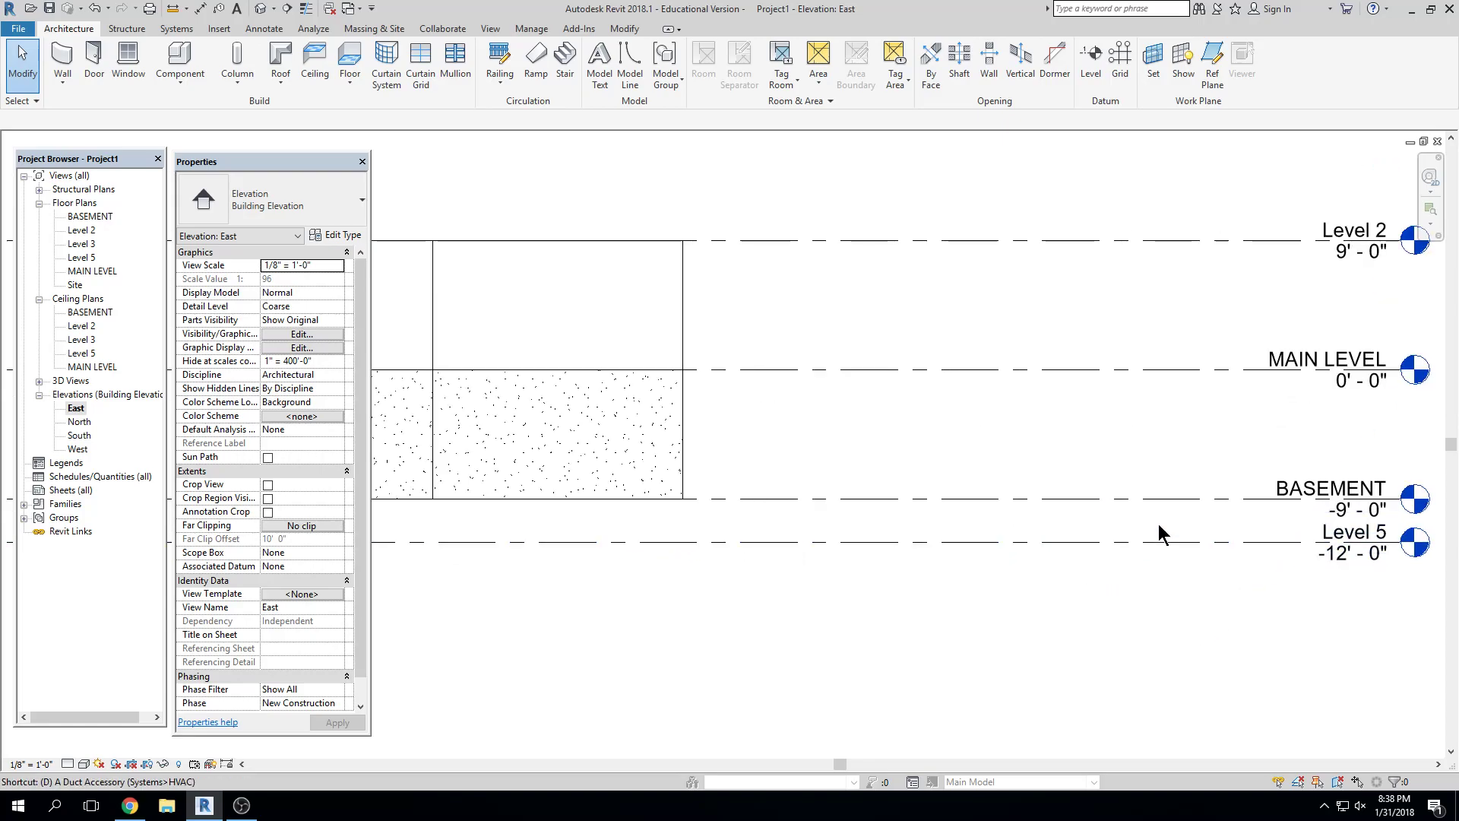
left_click(1156, 498)
left_click(1153, 541)
left_click(1148, 585)
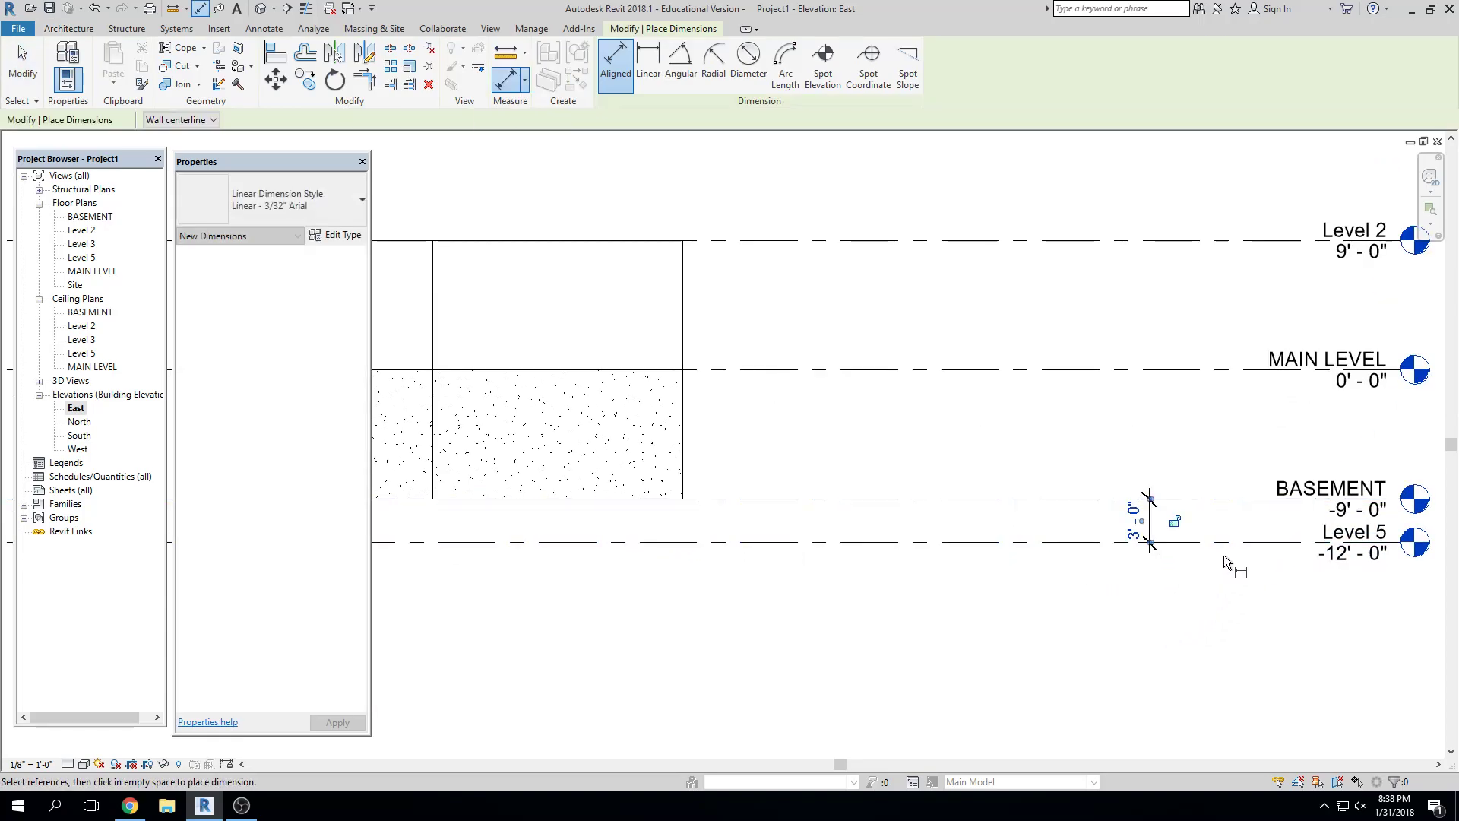
key("Escape")
key("Escape")
Set the distance from the BASEMENT level down to the new level to 1' 6"
left_click(1344, 551)
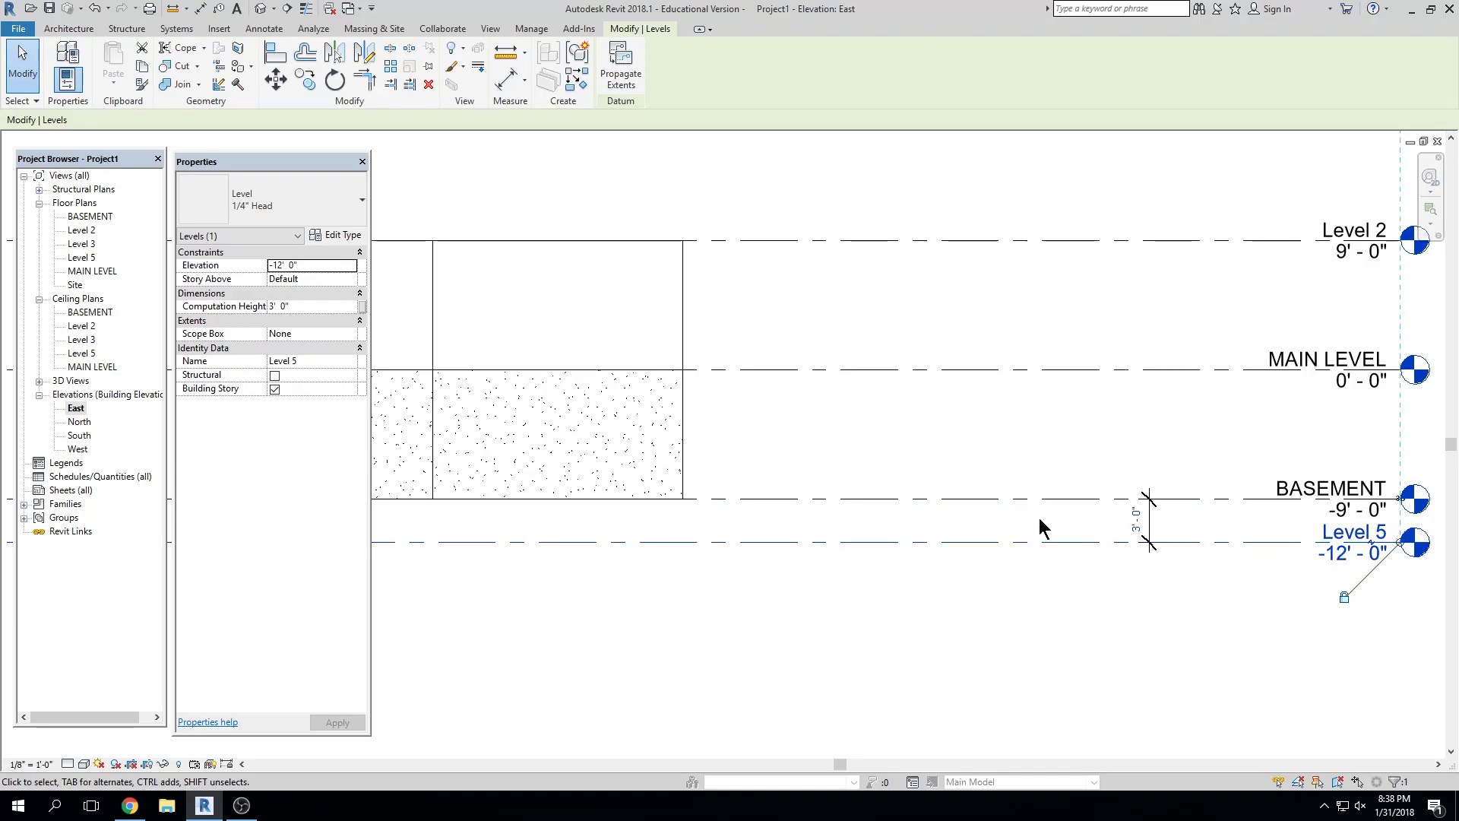
left_click(1137, 524)
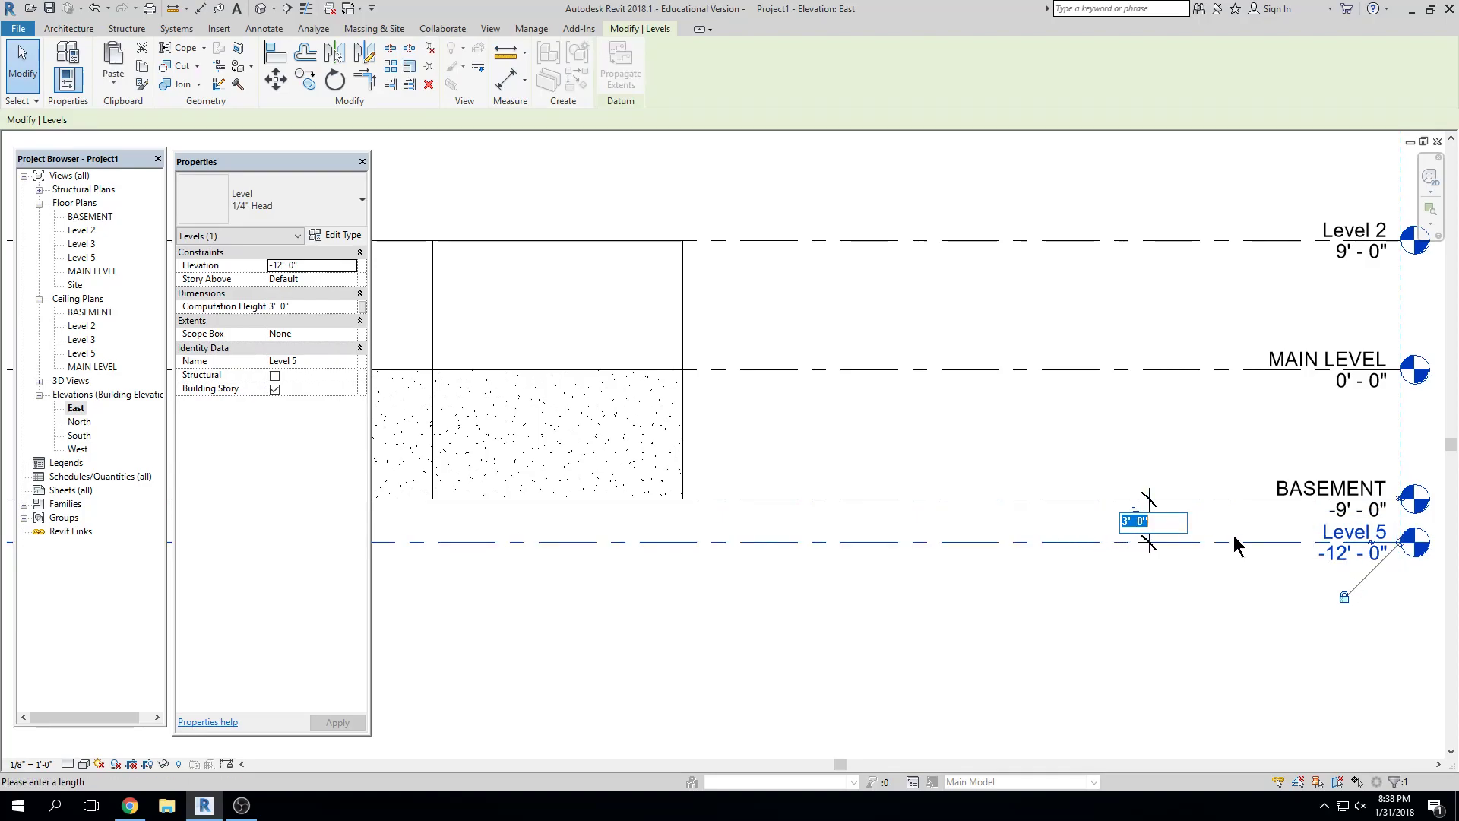
type("1 6")
key("Return")
key("Escape")
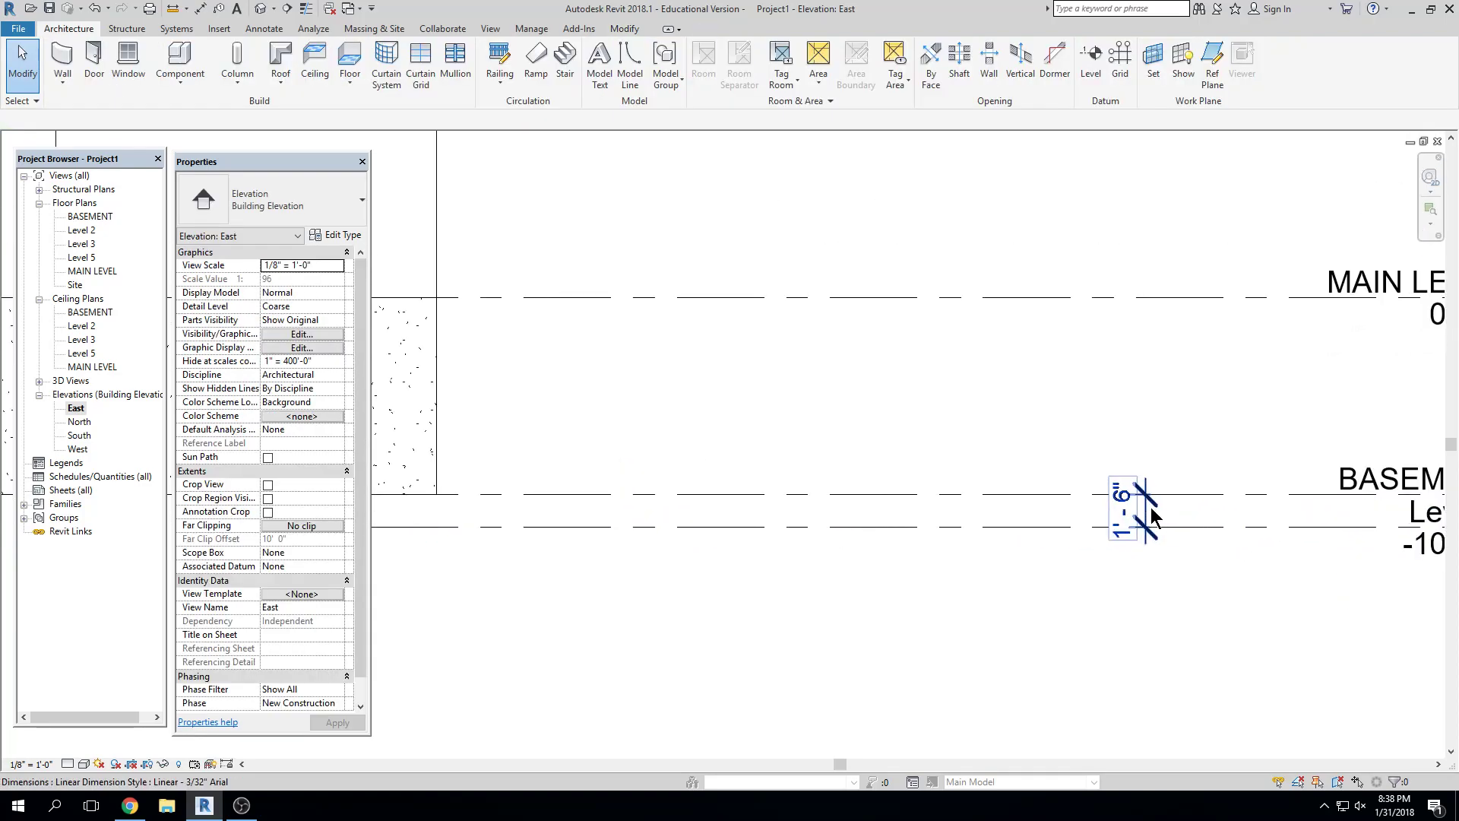
Add an elbow to the Level 5 line in the East elevation so its head sits clear of the BASEMENT label
scroll(1124, 639, "down", 3)
scroll(1028, 634, "down", 2)
middle_click_drag(1039, 642, 1133, 563)
scroll(1269, 533, "up", 5)
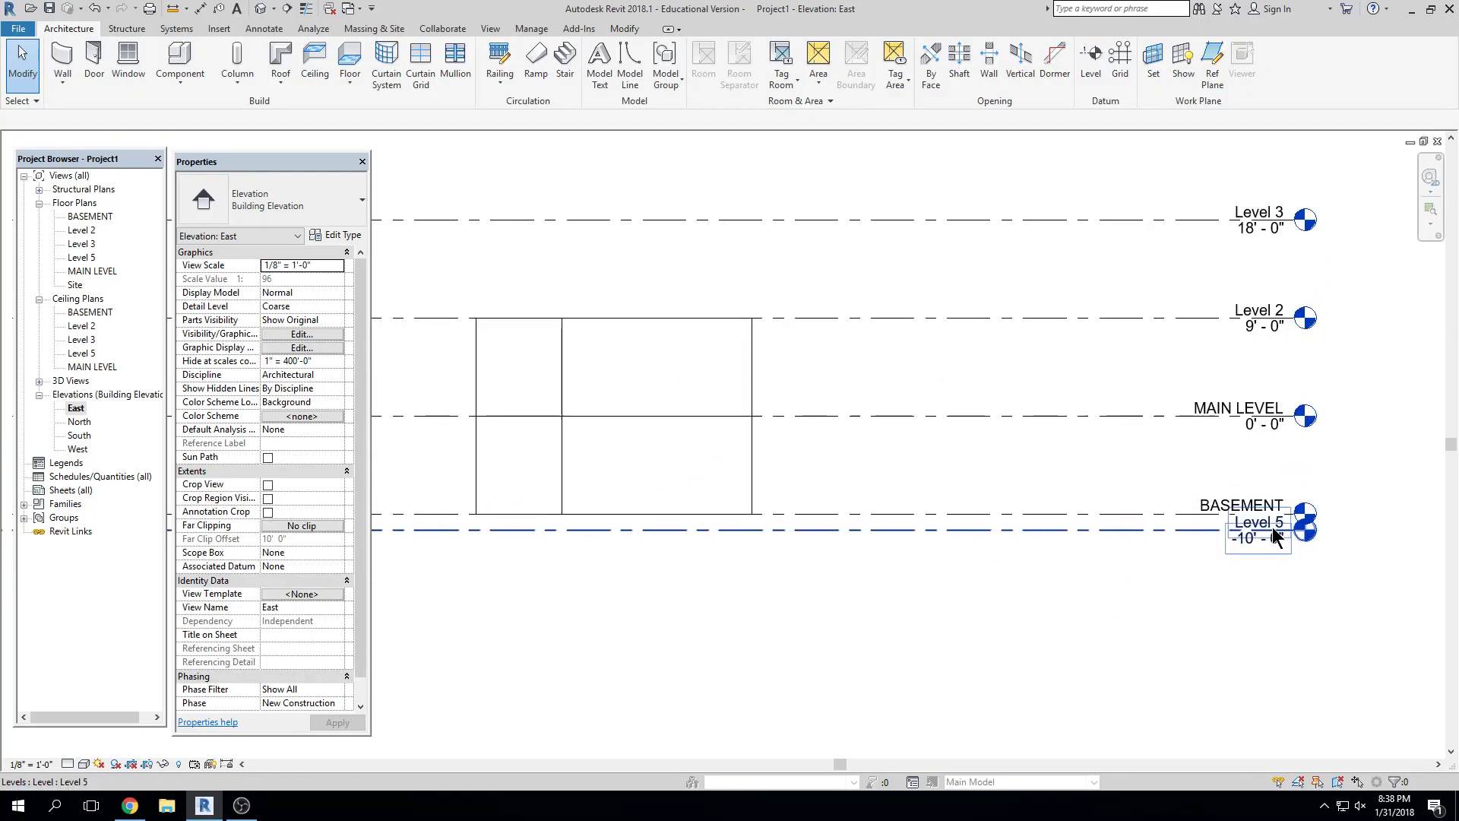
left_click(1270, 529)
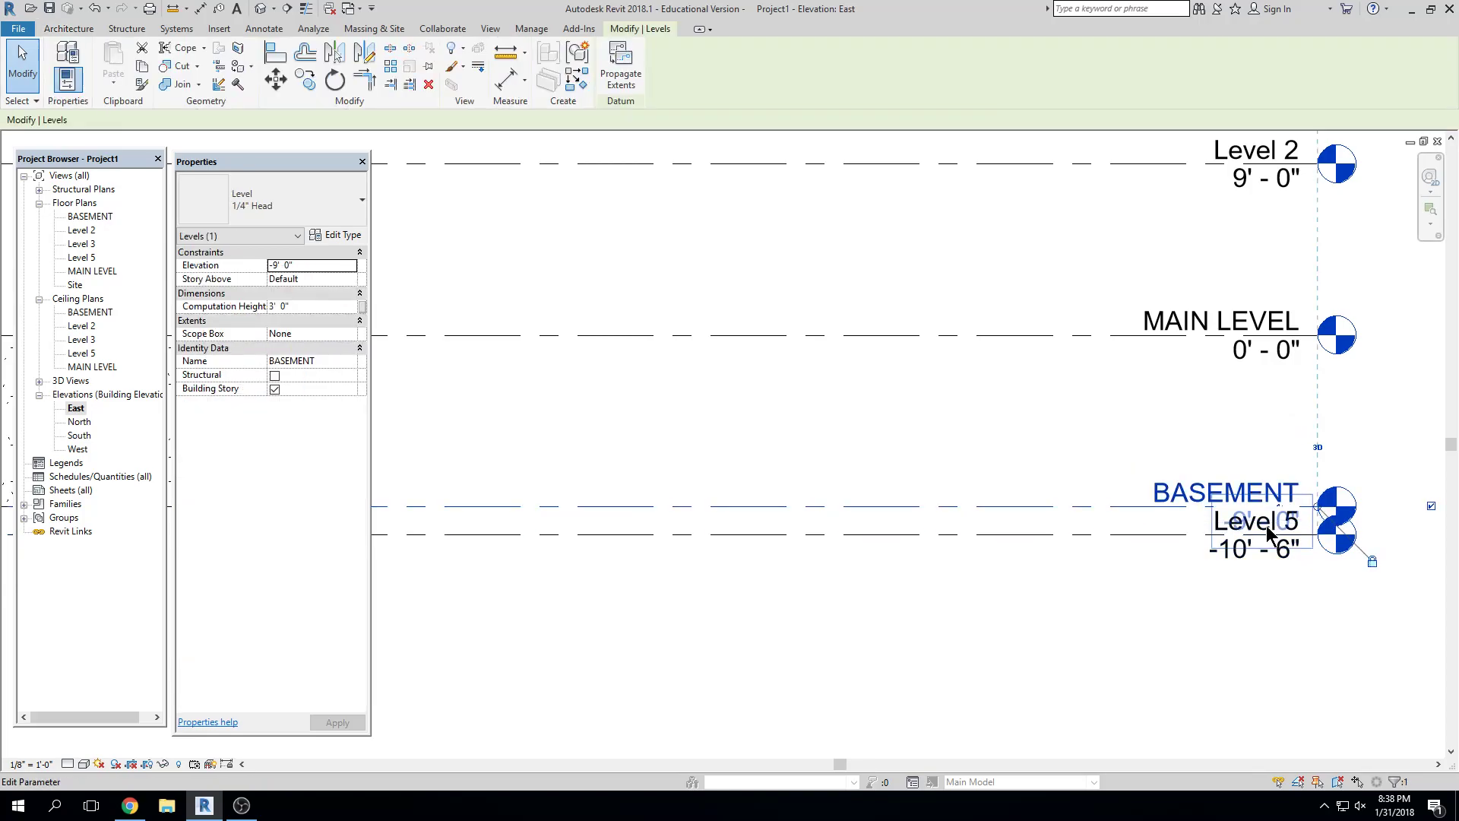
scroll(1266, 524, "up", 2)
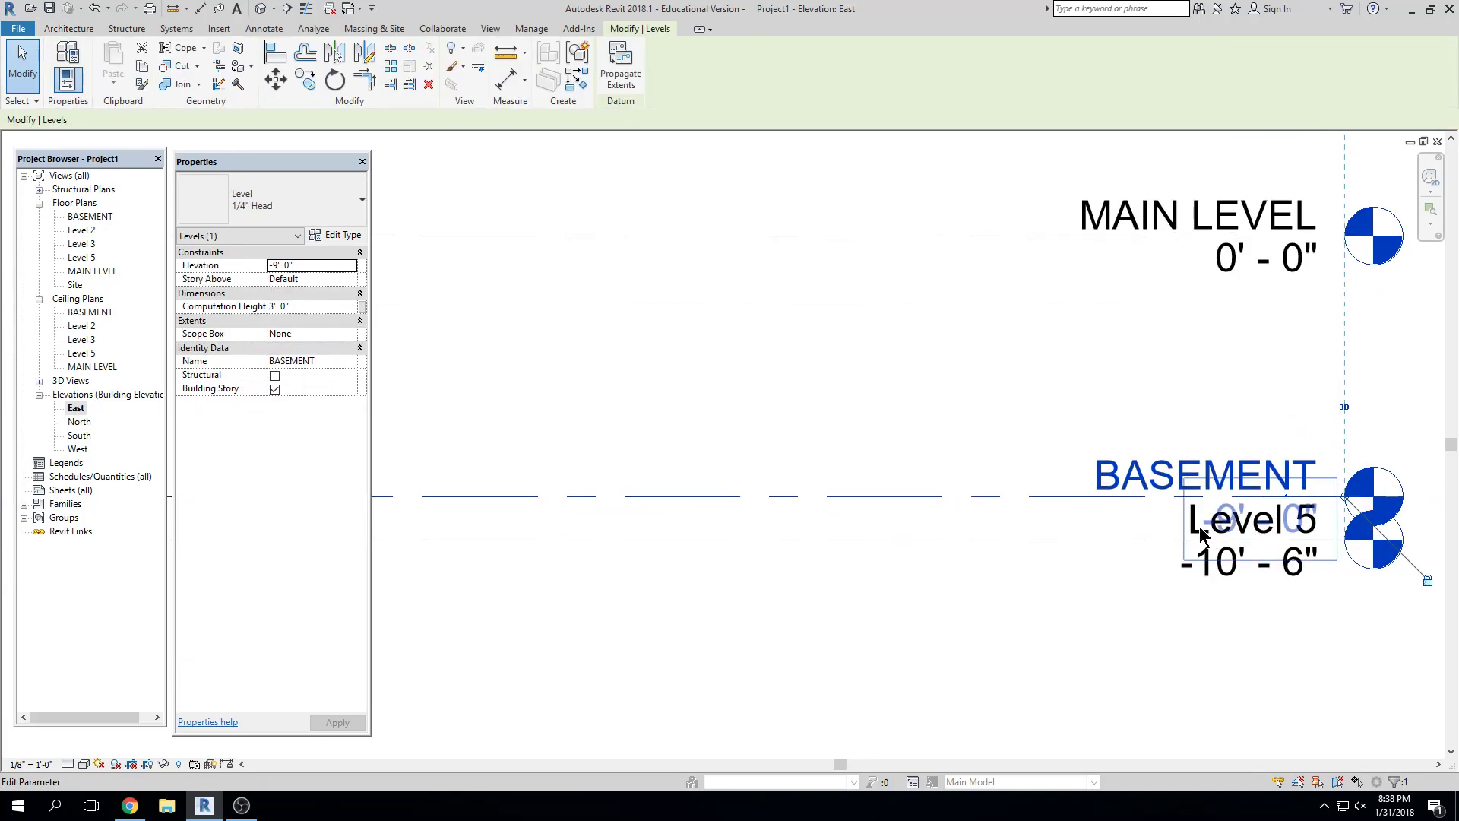
left_click(1227, 547)
scroll(1316, 548, "up", 3)
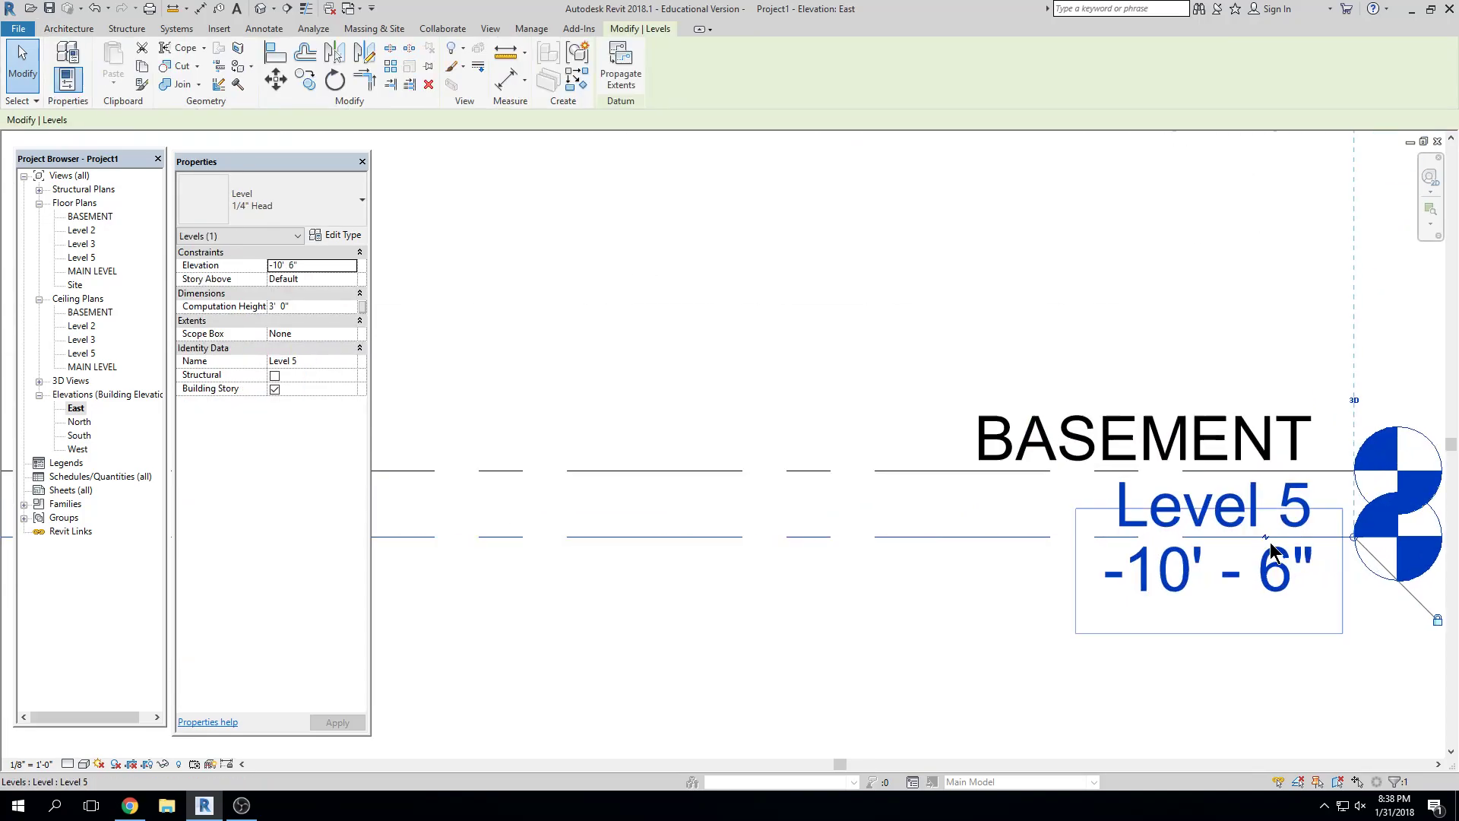
left_click(1266, 537)
scroll(1264, 579, "down", 2)
Rename Level 5 to "bo footing", together with its corresponding plan views
left_click(1264, 581)
key("ctrl+c")
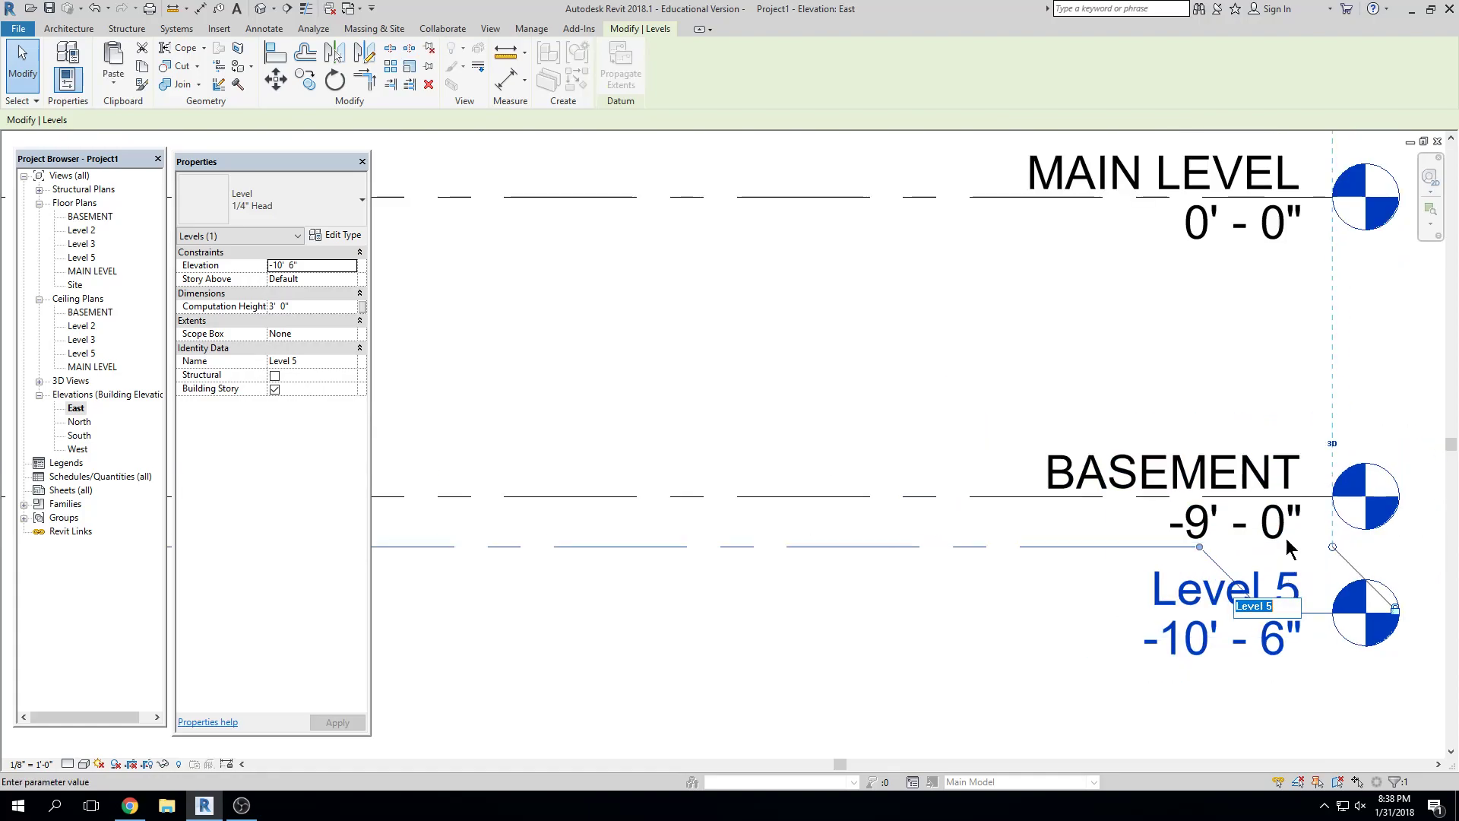
key("BackSpace")
type("bo footing")
key("Return")
key("Return")
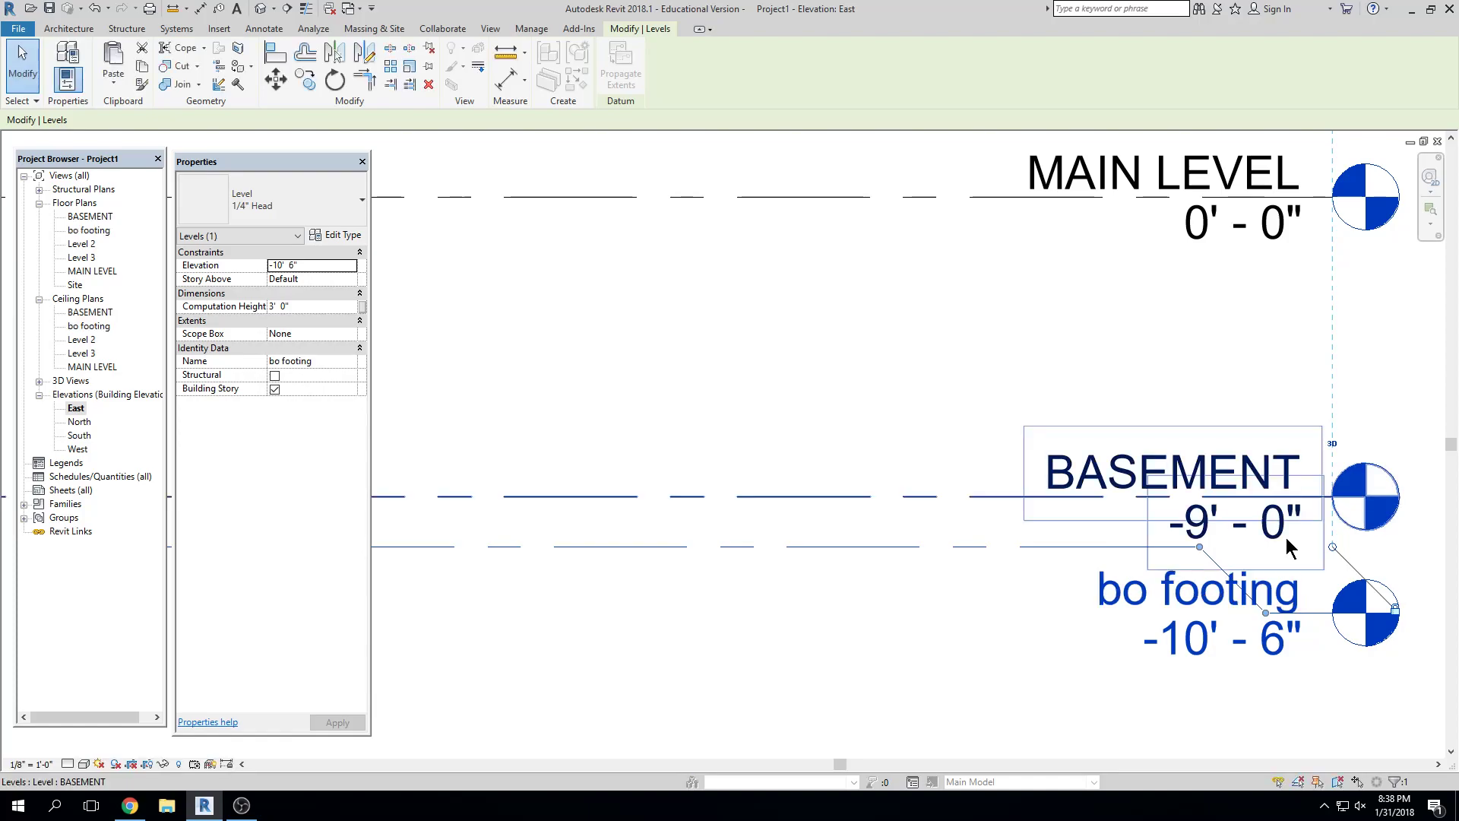
left_click(1056, 585)
Shorten the aligned level lines at both ends so they stop closer to the building
scroll(1056, 585, "down", 4)
scroll(1009, 591, "down", 2)
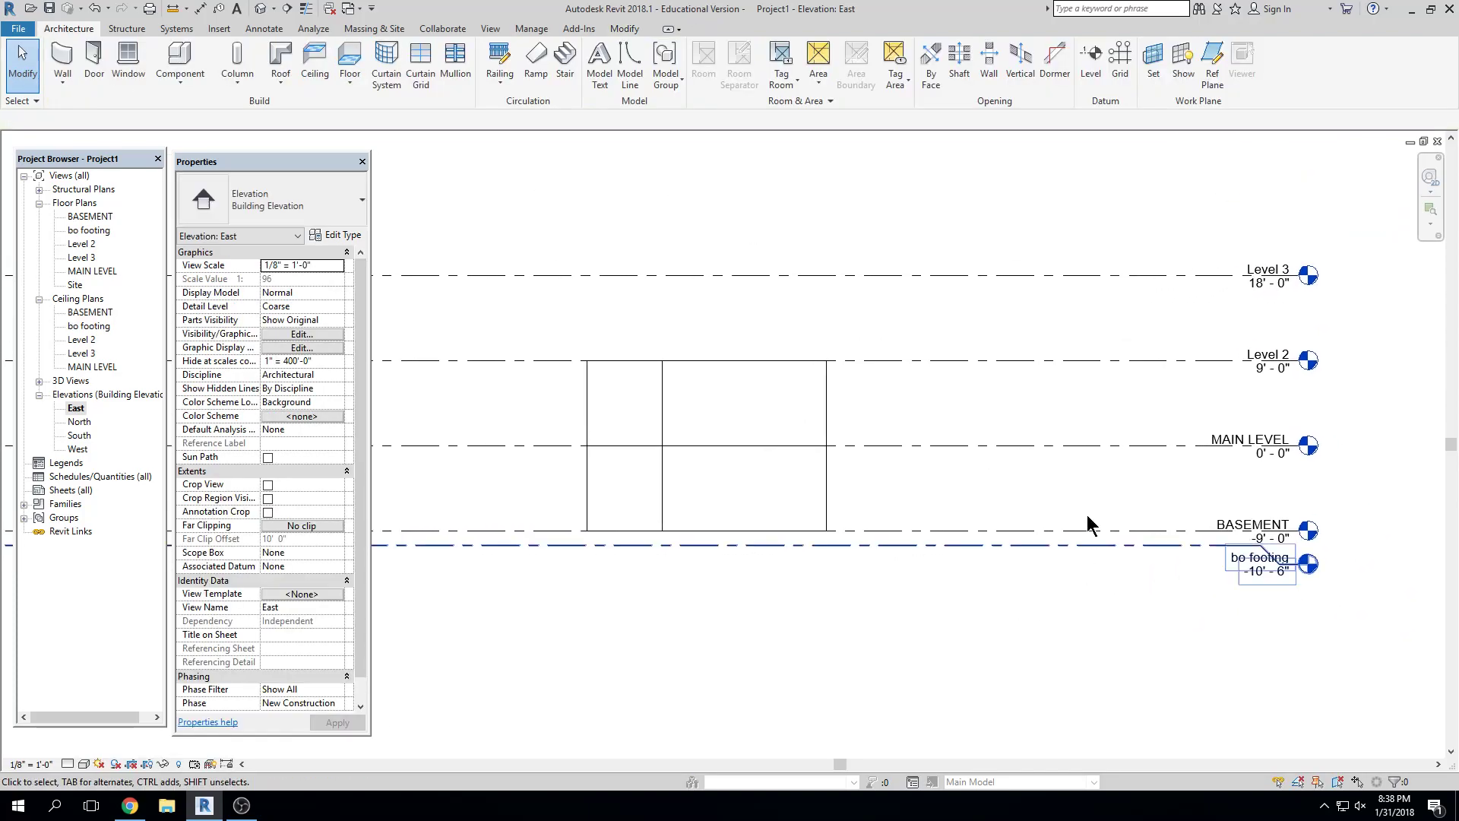
left_click(1114, 446)
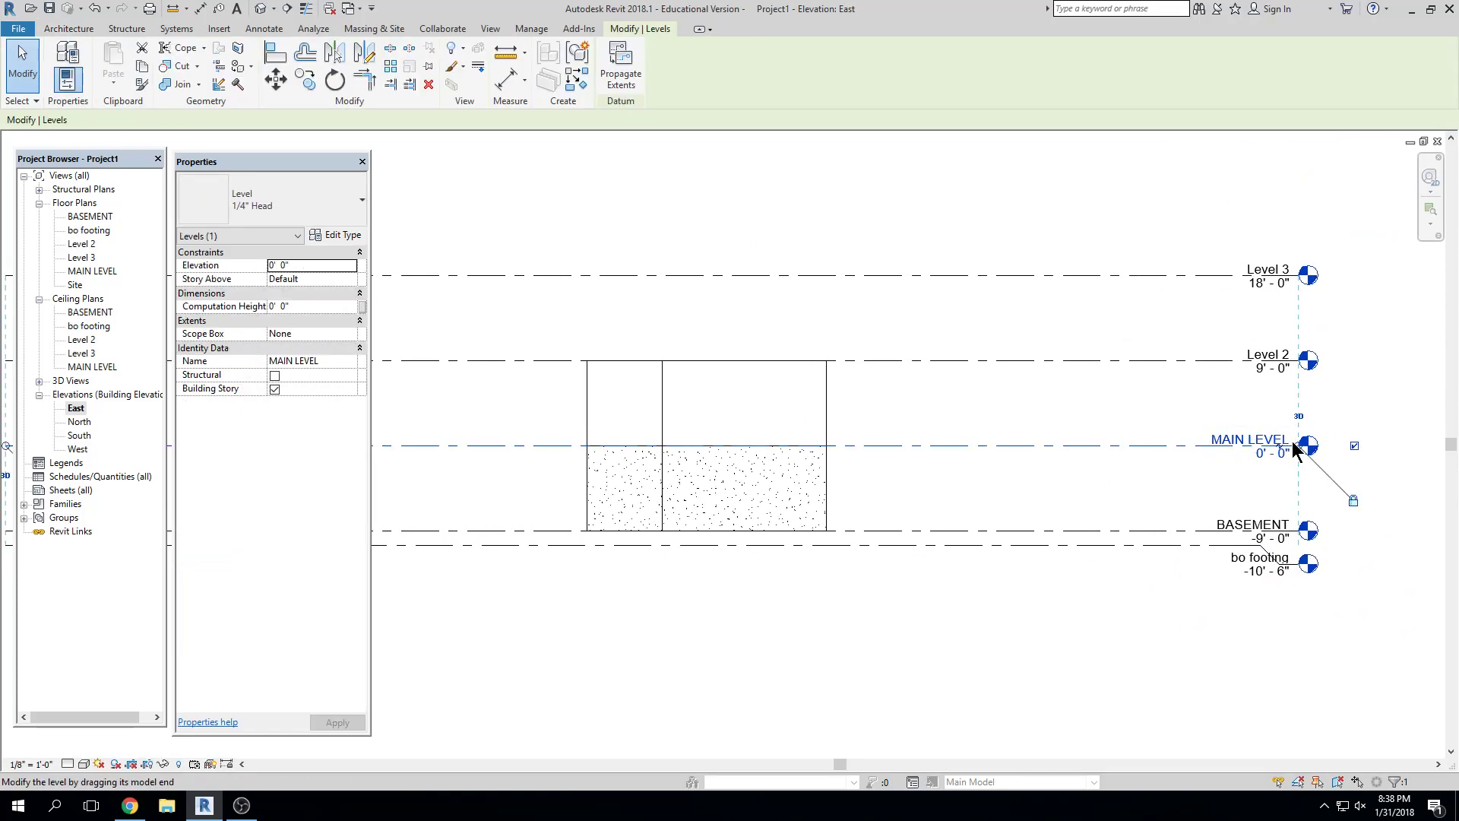
left_click_drag(1296, 445, 1008, 447)
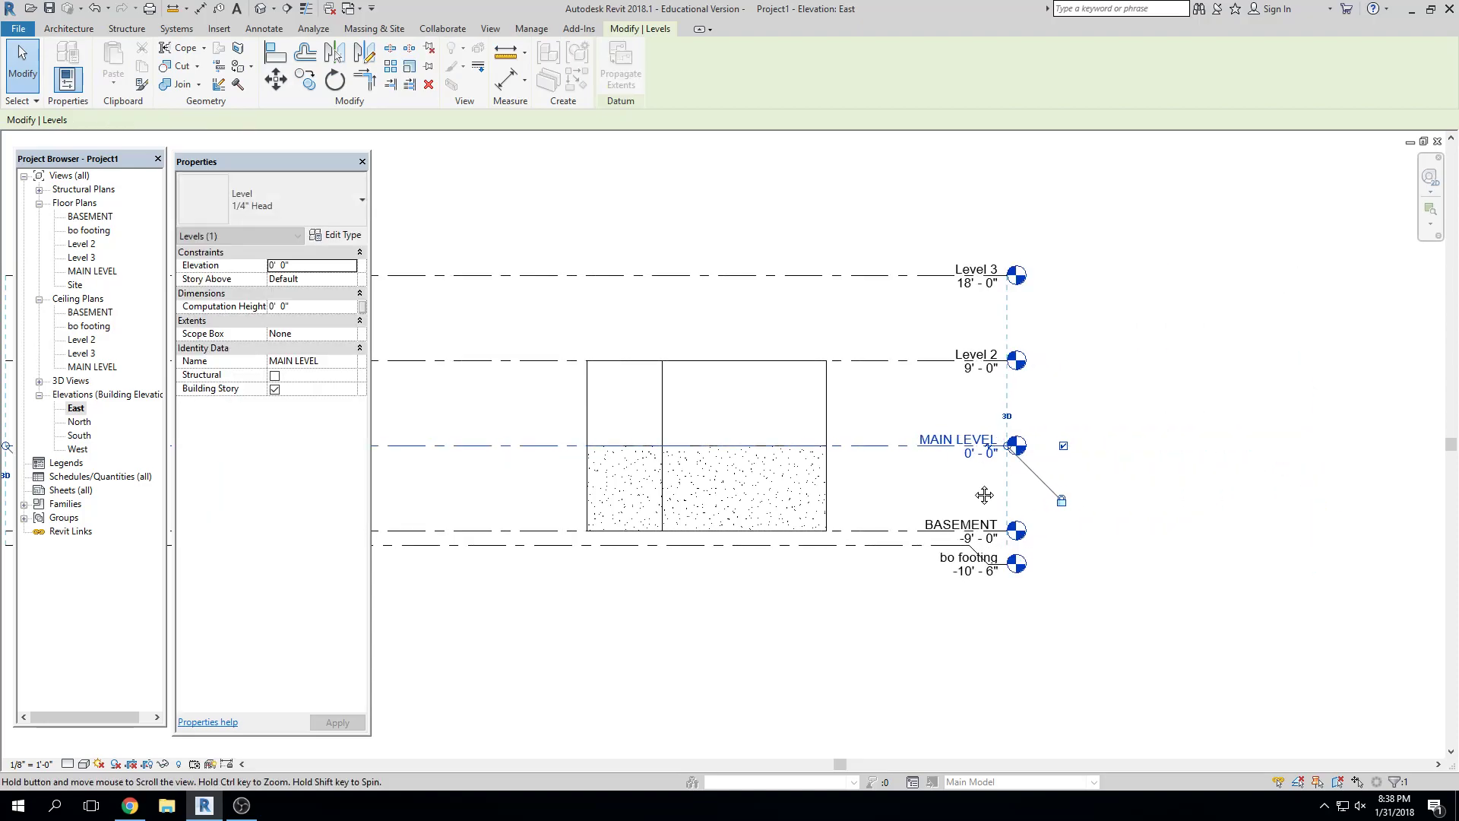
scroll(1063, 494, "down", 2)
left_click_drag(504, 465, 763, 471)
left_click(925, 573)
scroll(1042, 554, "up", 2)
scroll(971, 554, "up", 2)
scroll(966, 575, "up", 2)
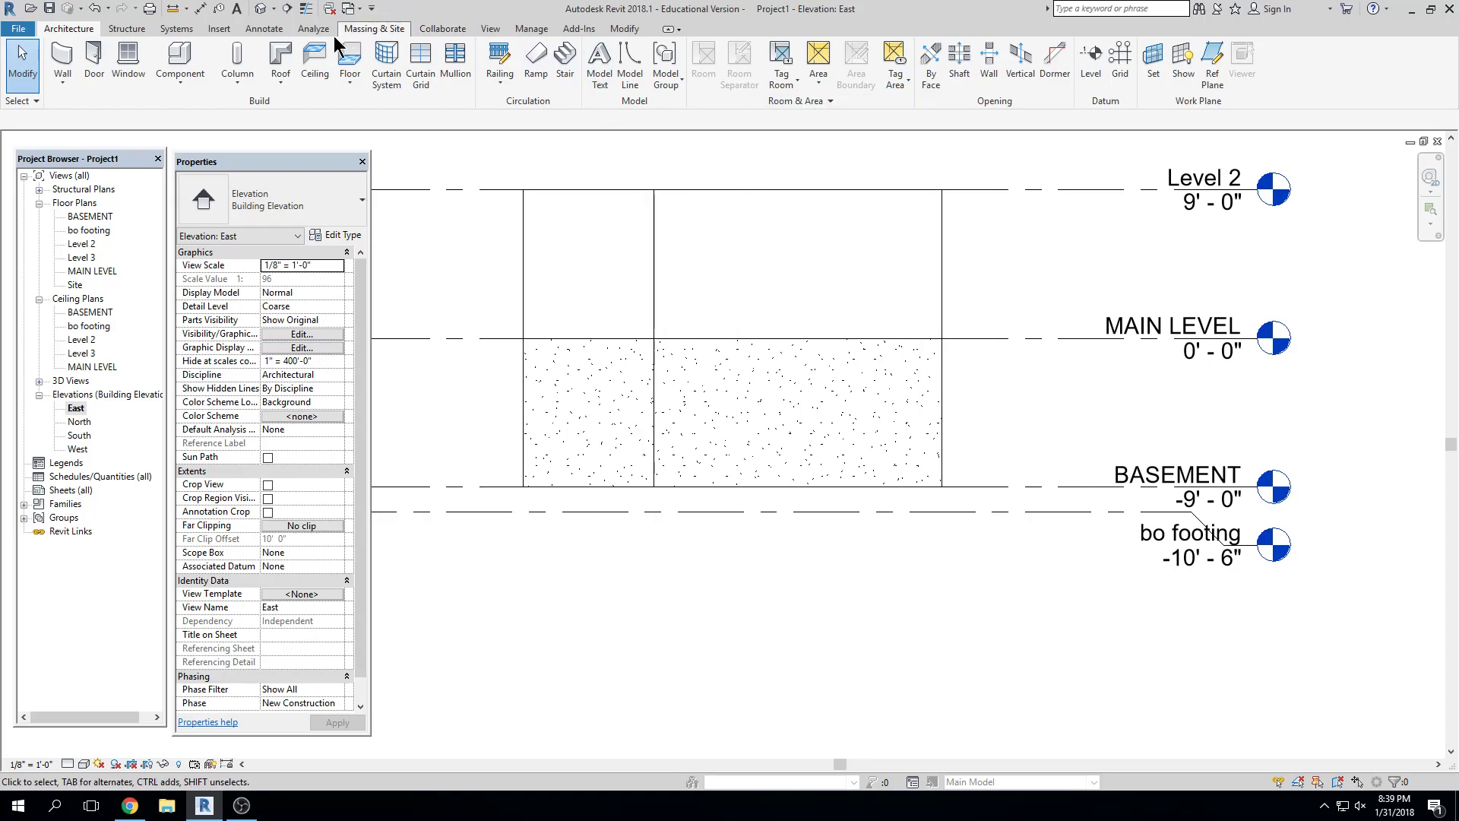
In the 3D view, duplicate the type of the long front foundation wall as "Foundation - 24" footing"
left_click(261, 10)
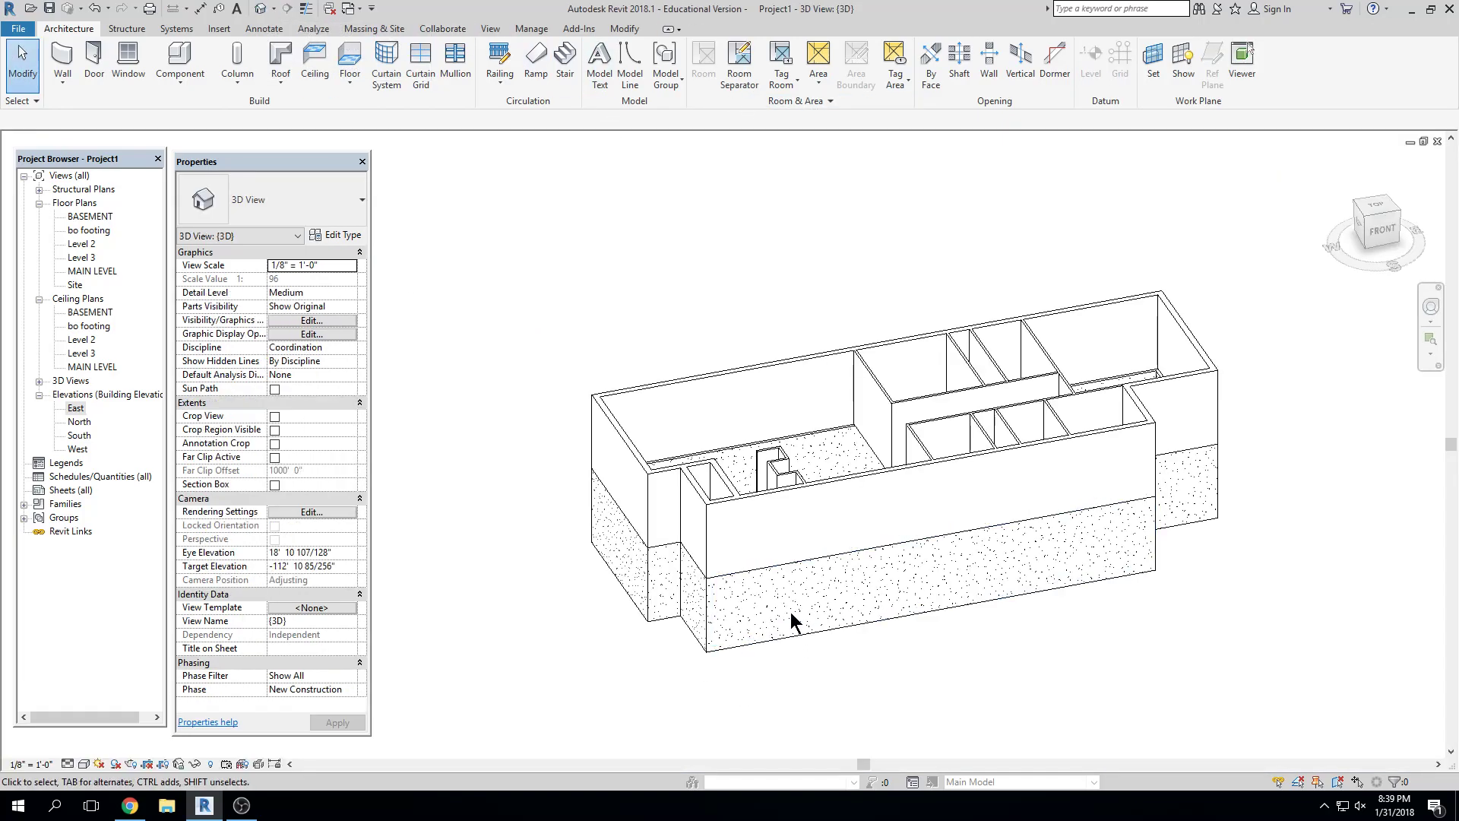
left_click(804, 631)
left_click(796, 670)
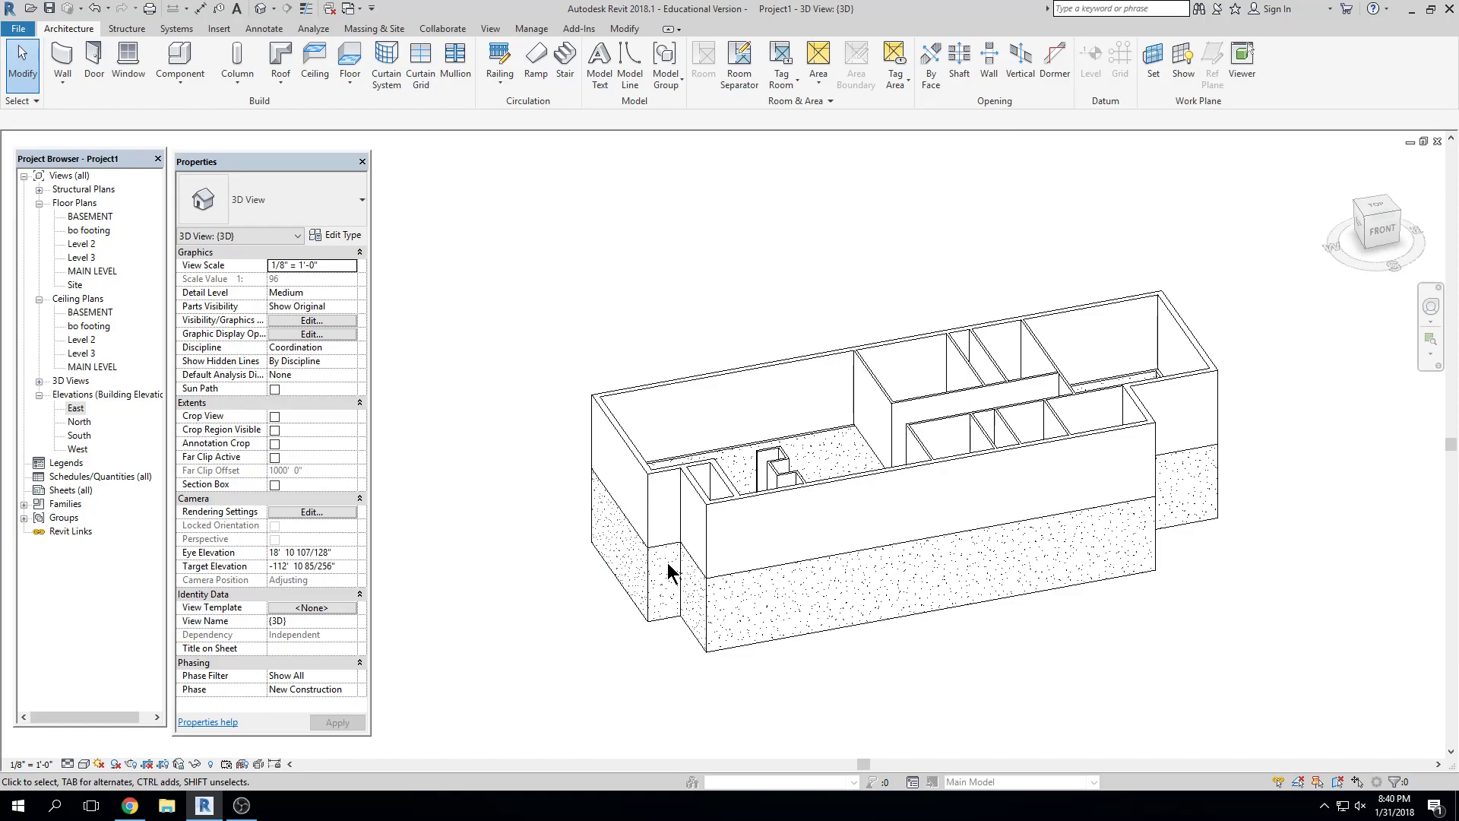
left_click(815, 627)
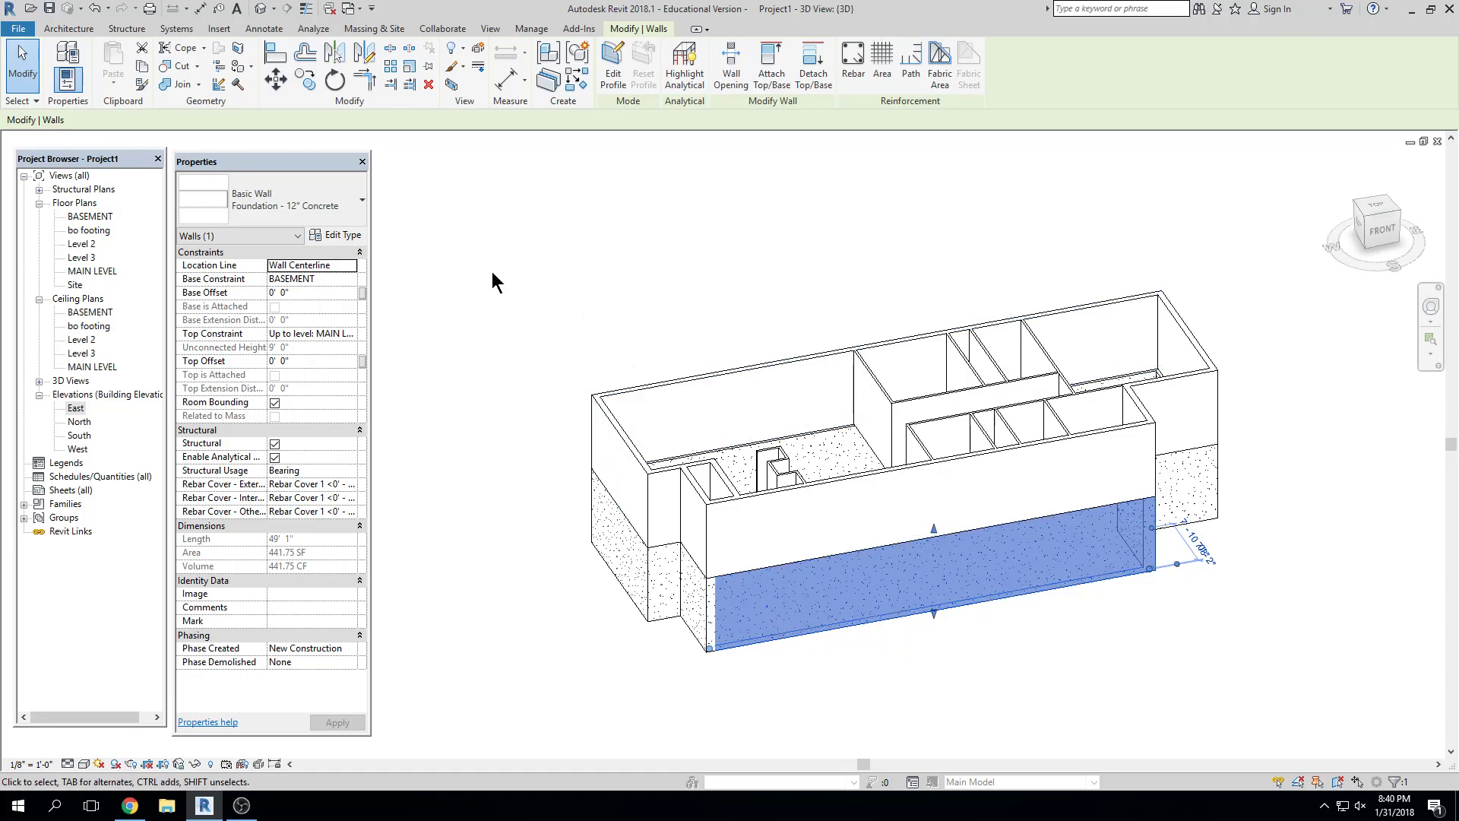
left_click(357, 238)
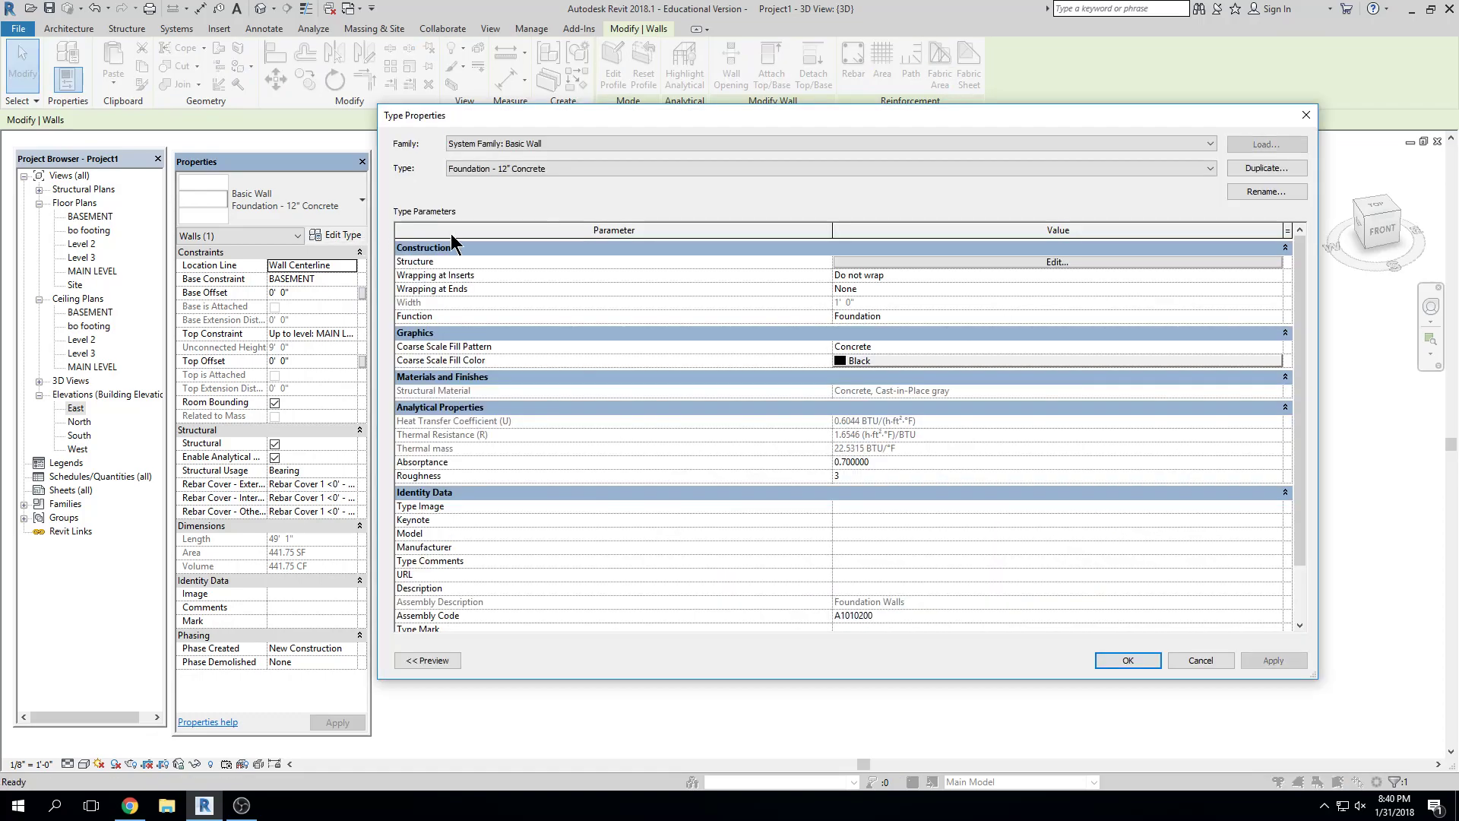
left_click(1267, 168)
left_click_drag(904, 385, 836, 391)
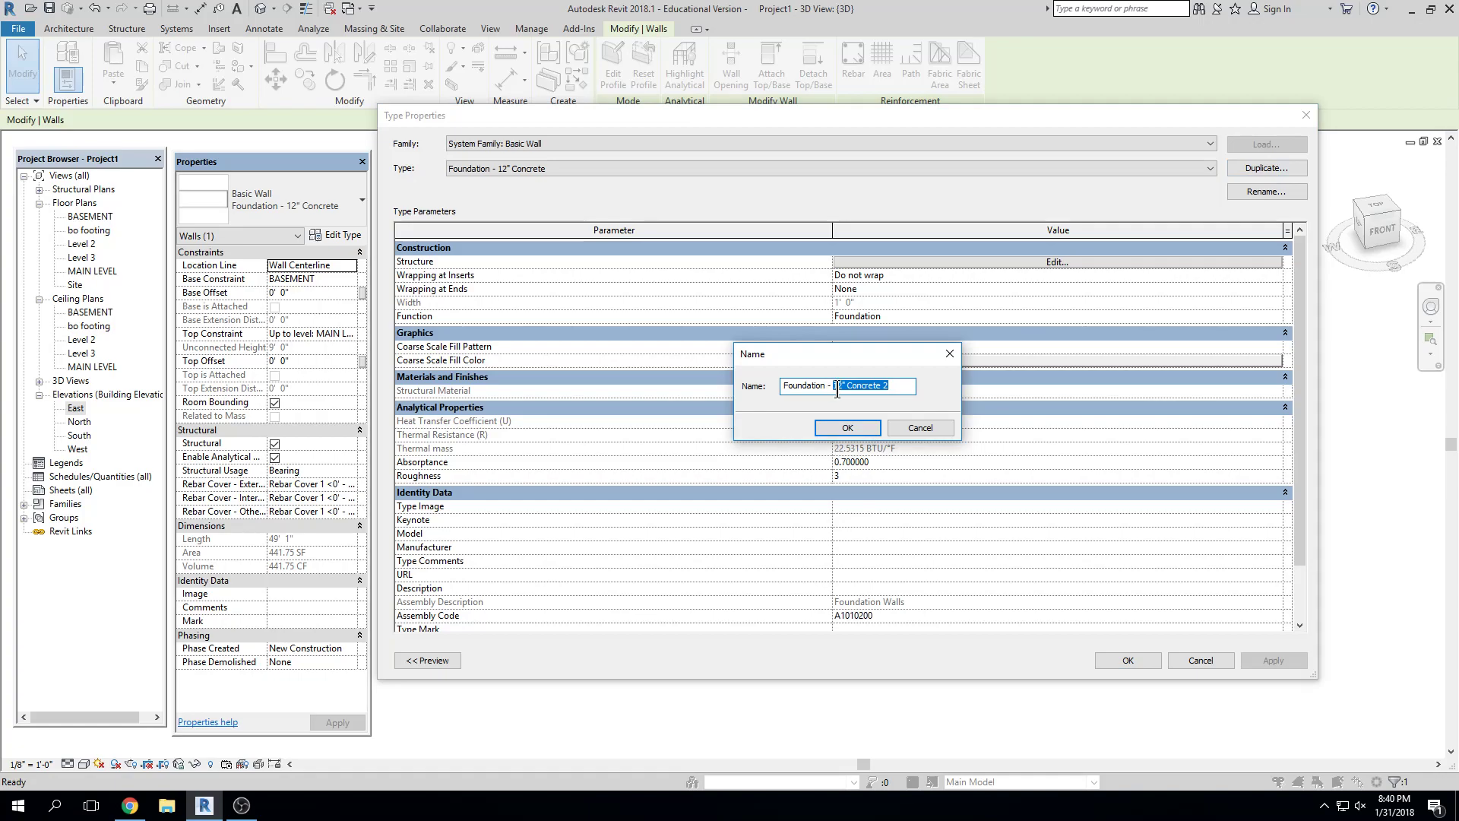
type("24")
left_click(848, 428)
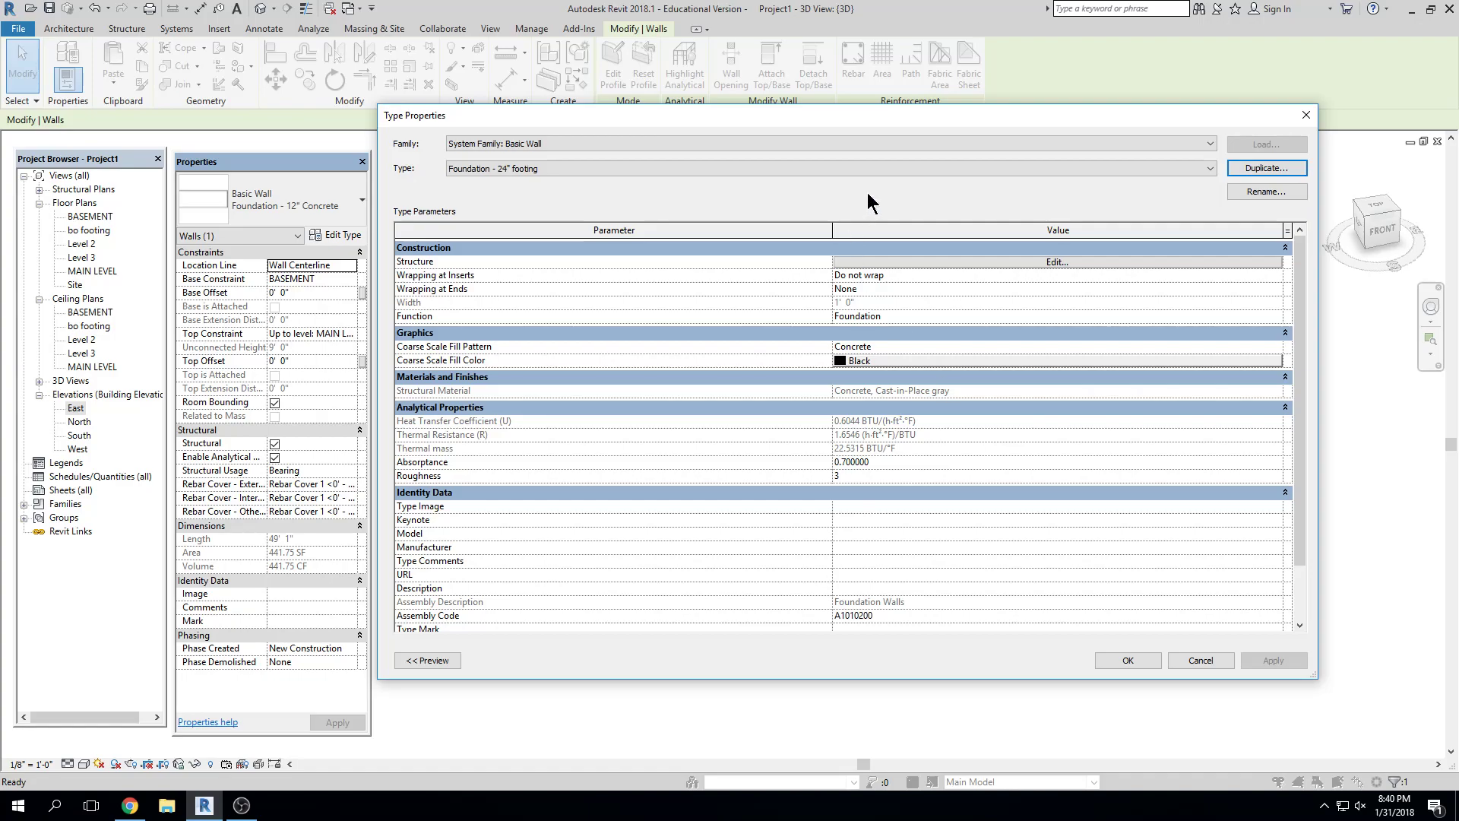
Edit the new footing type's structure and set the cast-in-place concrete layer thickness to 2'
left_click(984, 259)
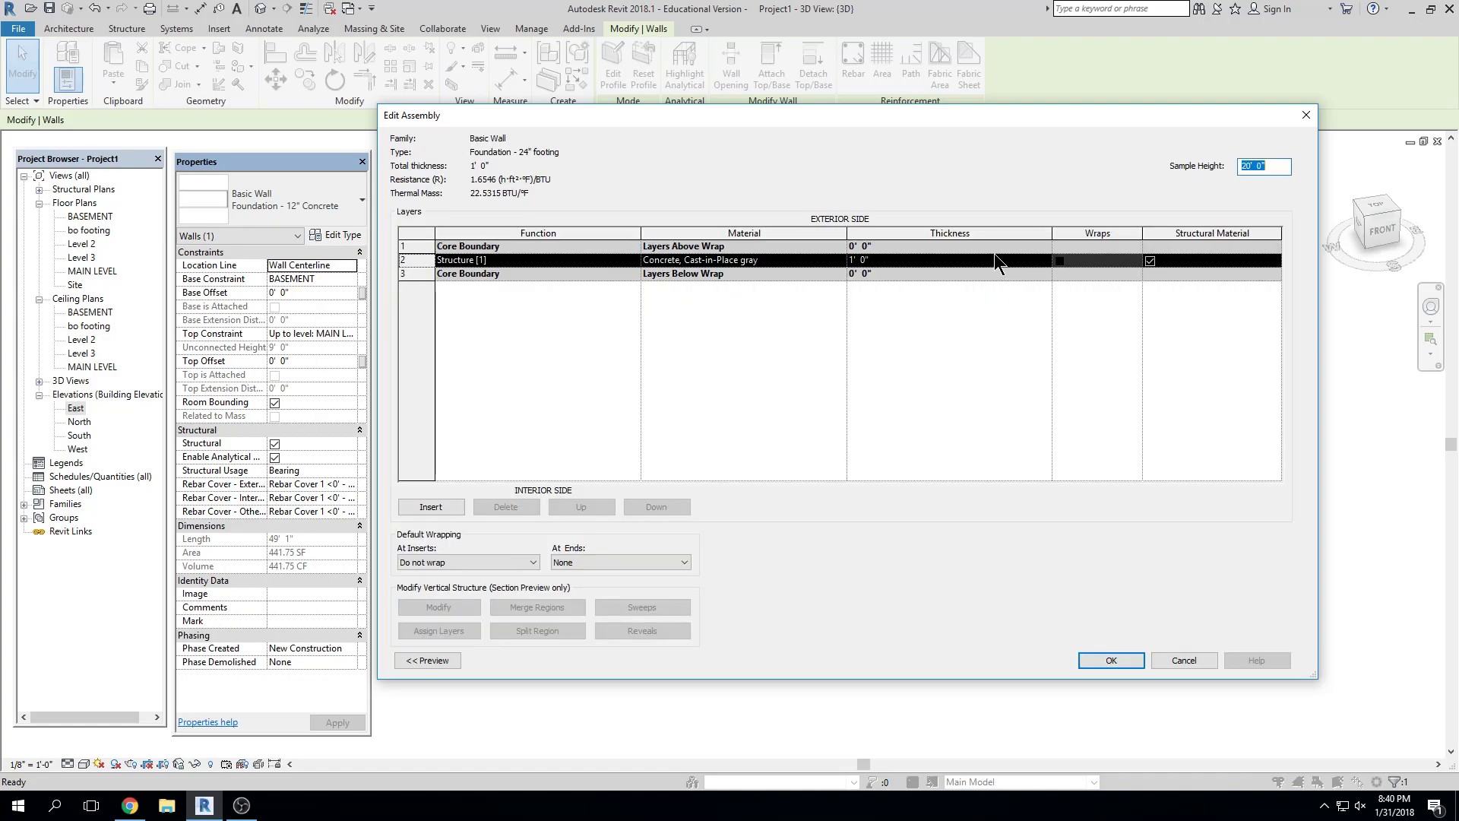
left_click(896, 259)
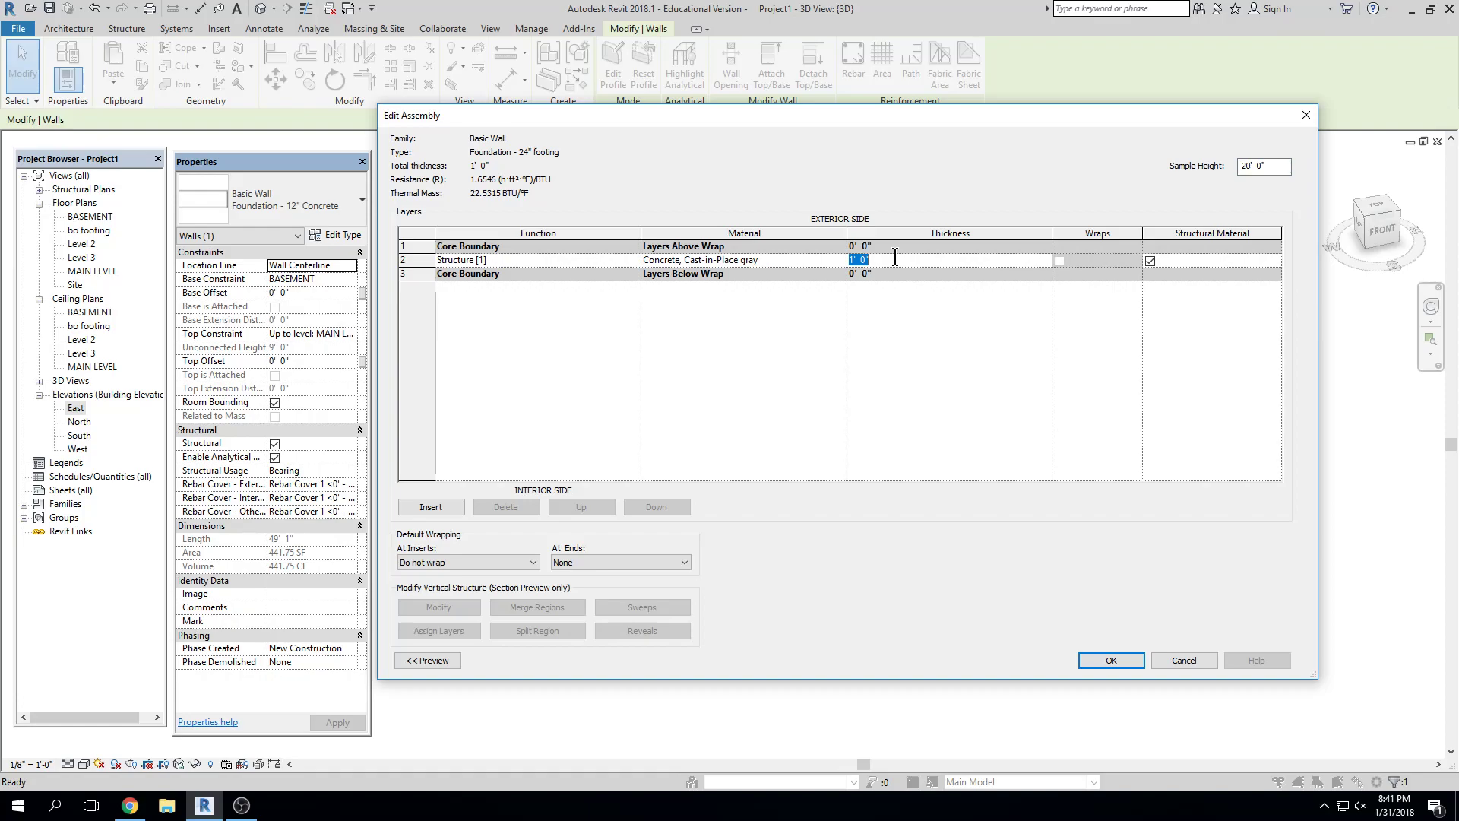
type("2")
key("Tab")
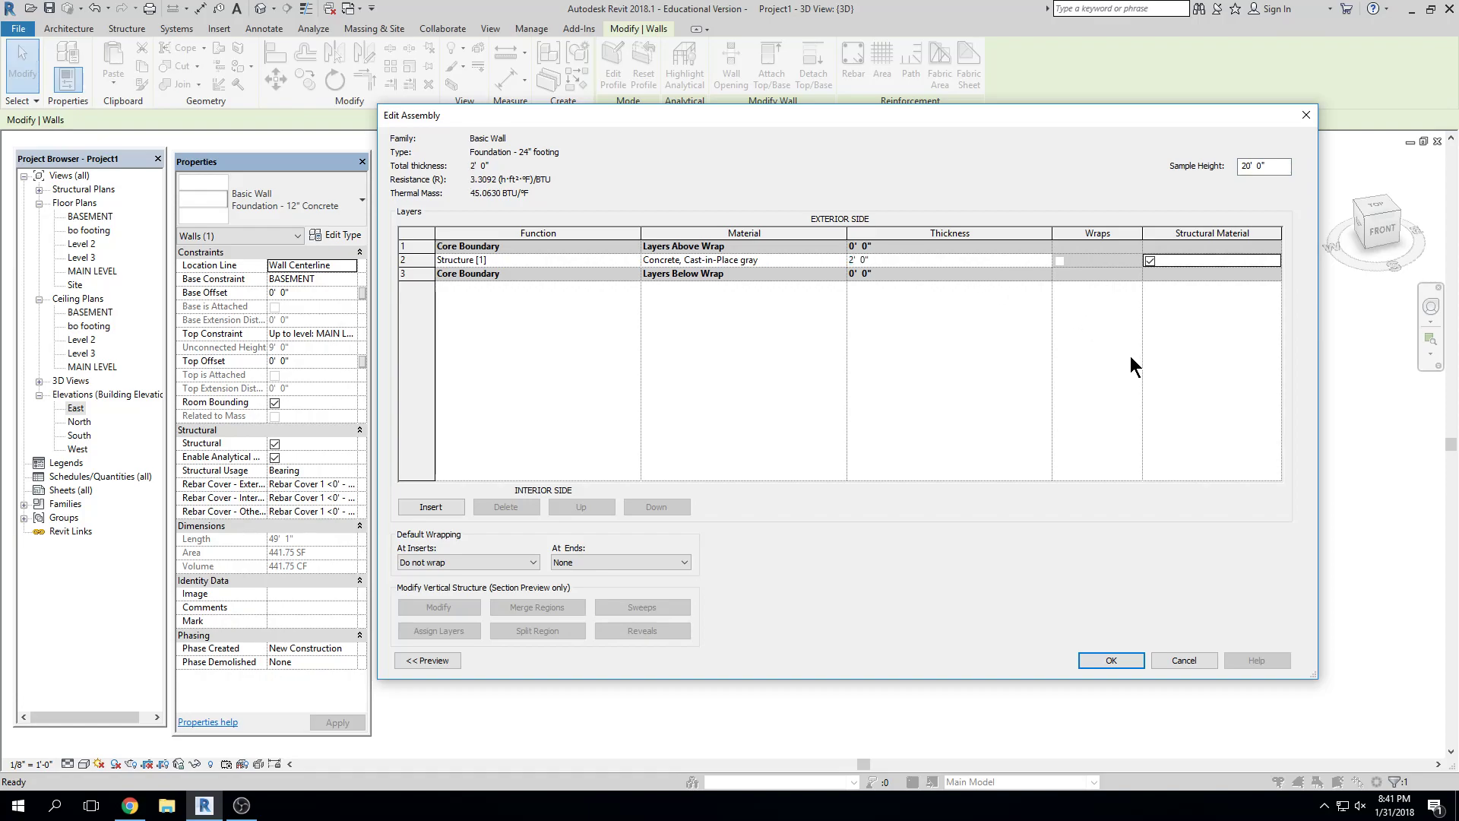
Show the assembly preview, change the concrete layer's thickness to 3', and accept the type changes
left_click(431, 660)
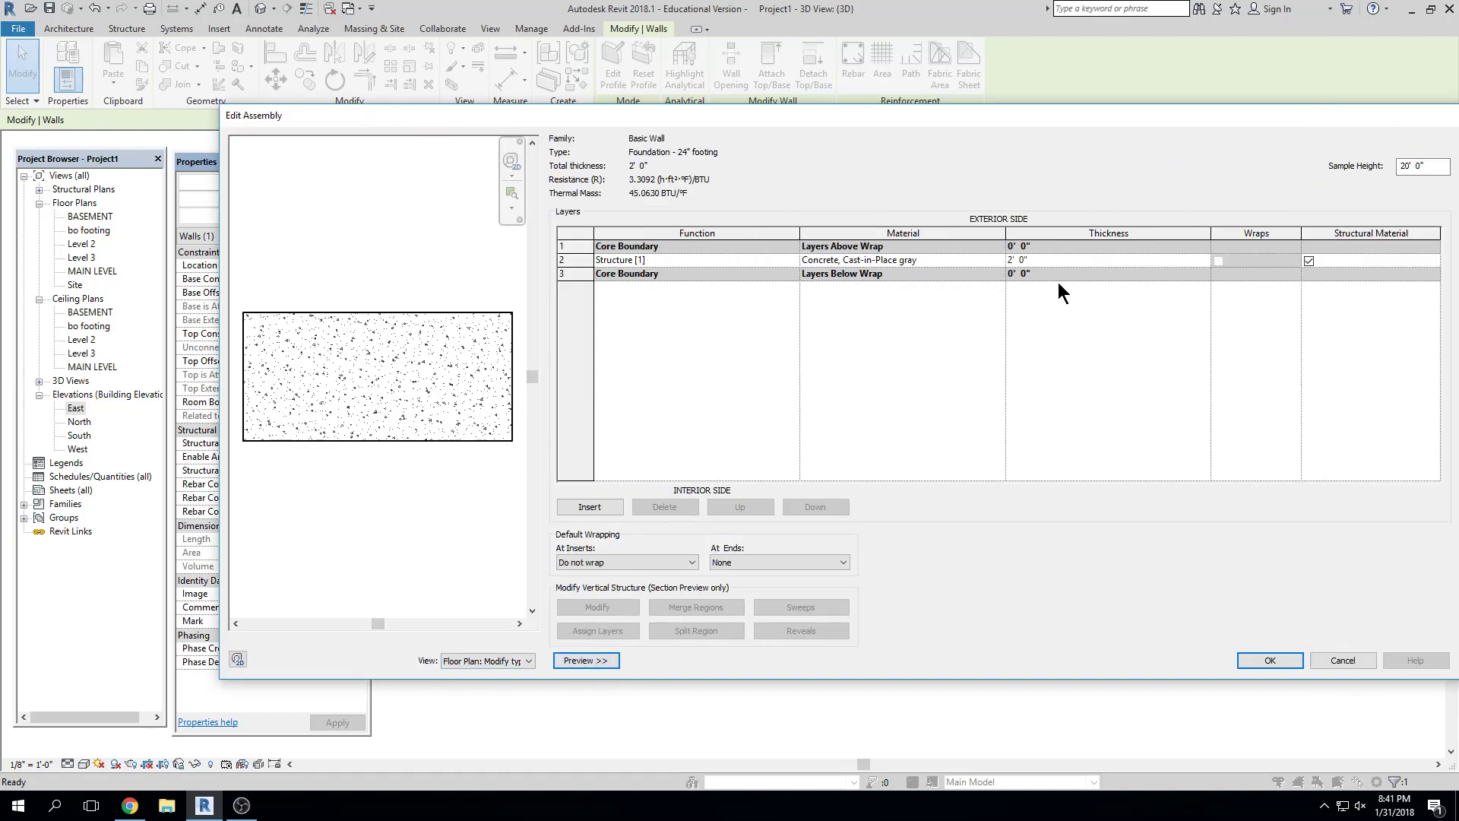
type("3")
key("Return")
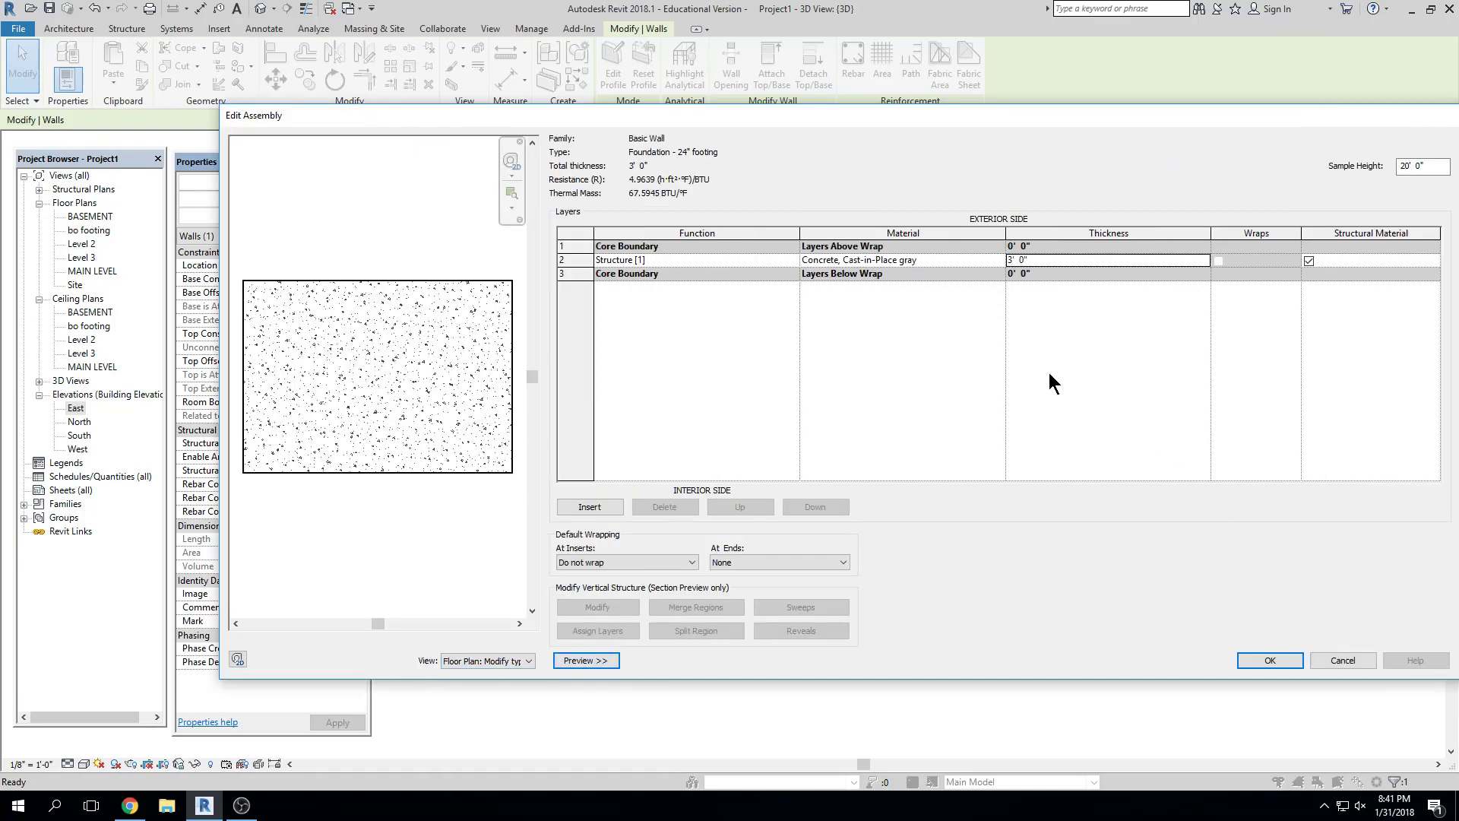
left_click(1287, 662)
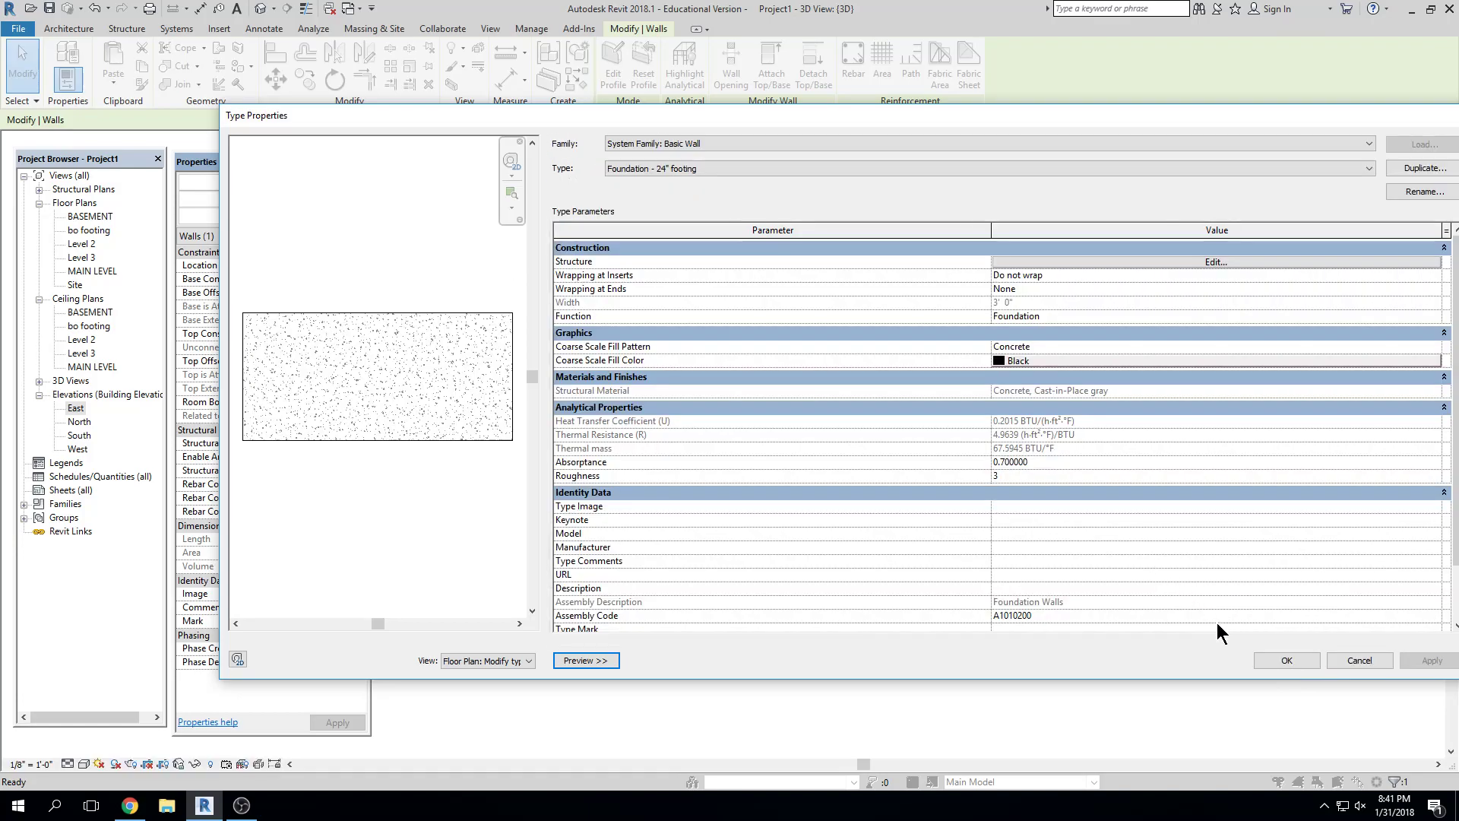
left_click(1291, 654)
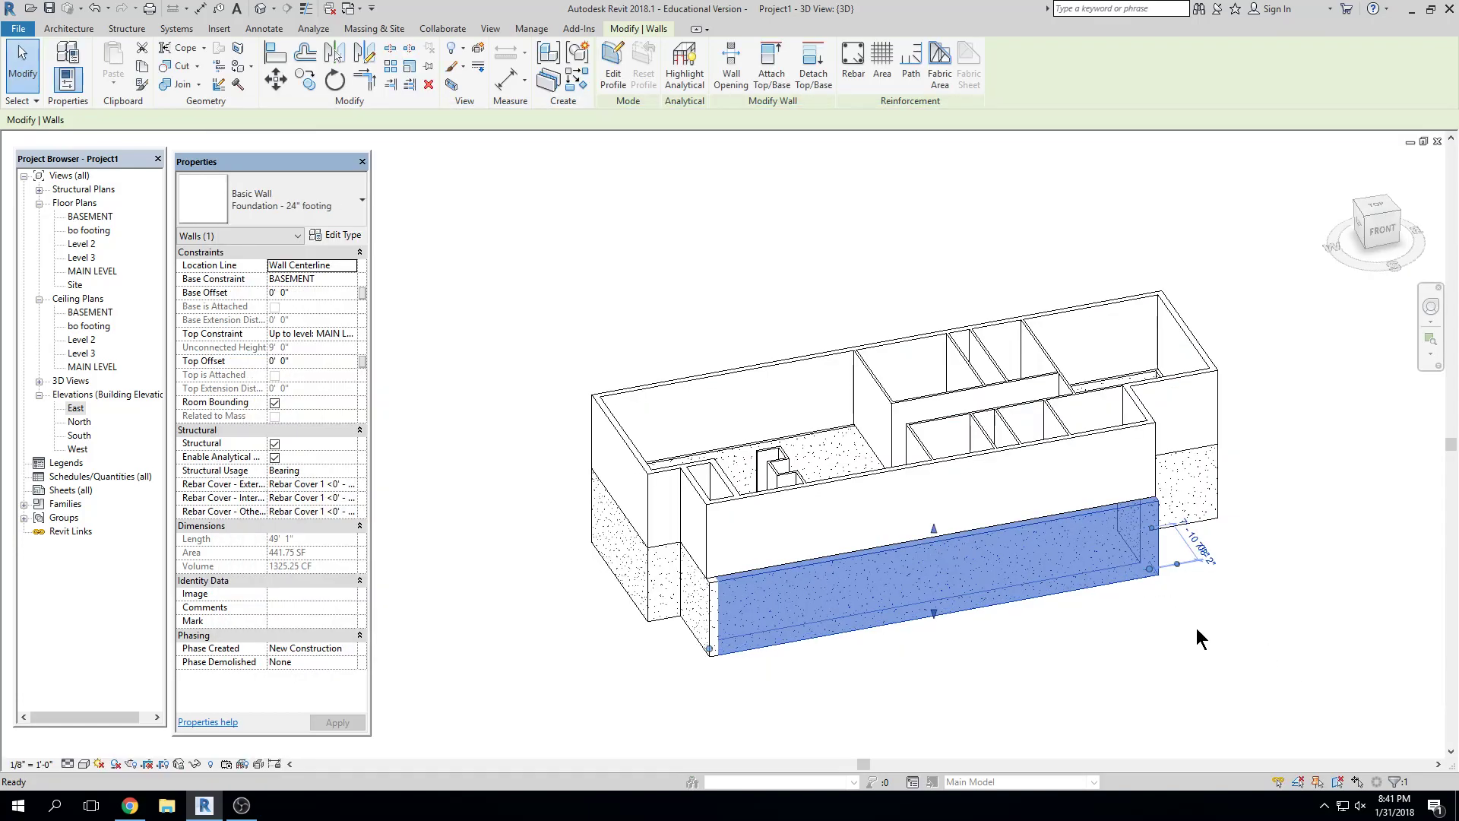
Match the long front wall's type back to the 12" concrete foundation wall at the building's end
left_click(973, 685)
mouse_move(913, 638)
middle_mouse_down("shift")
mouse_move(959, 101)
mouse_move(943, 114)
middle_mouse_up("shift")
scroll(885, 265, "up", 2)
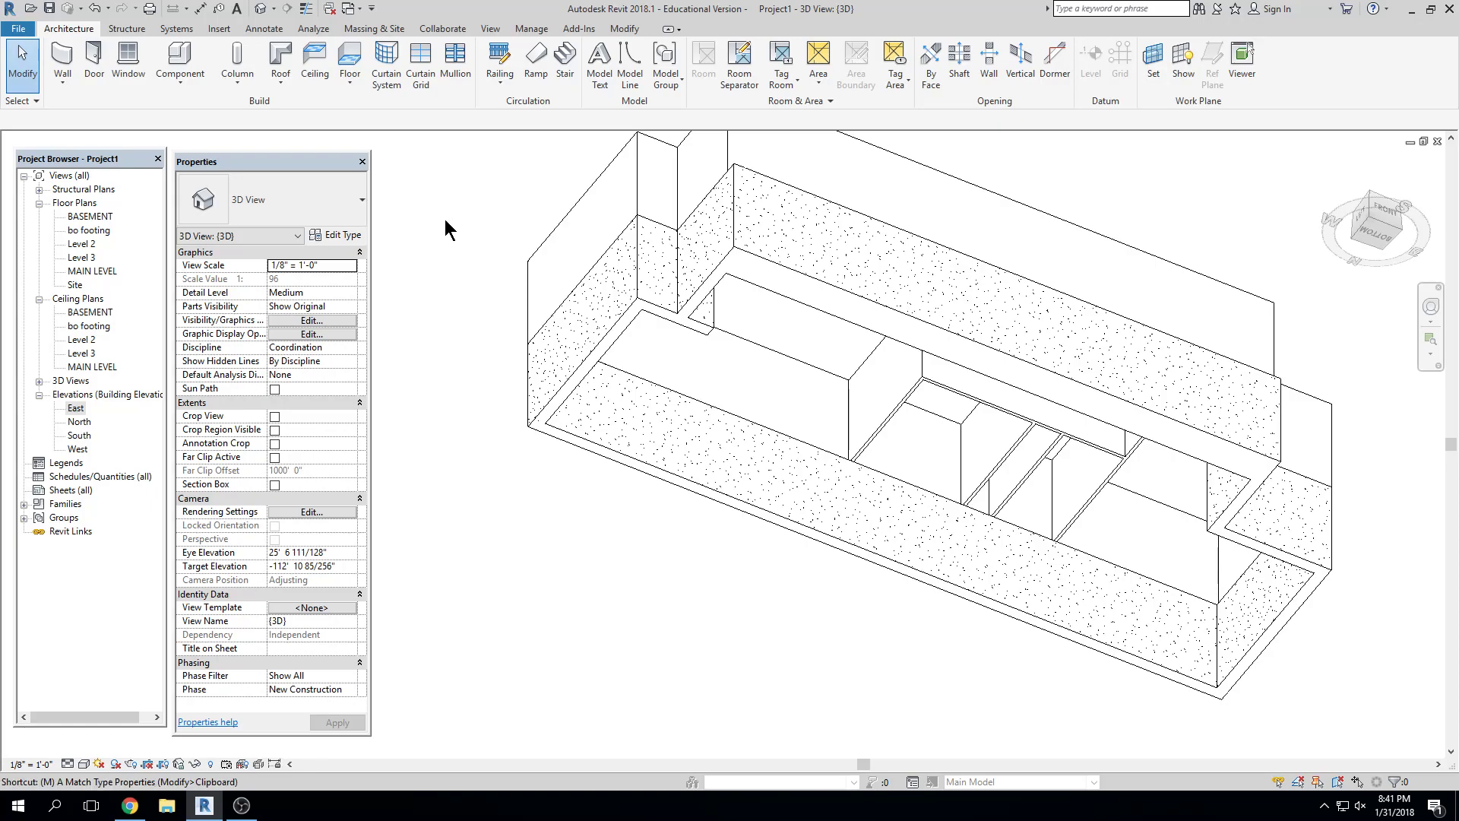
key("m")
key("a")
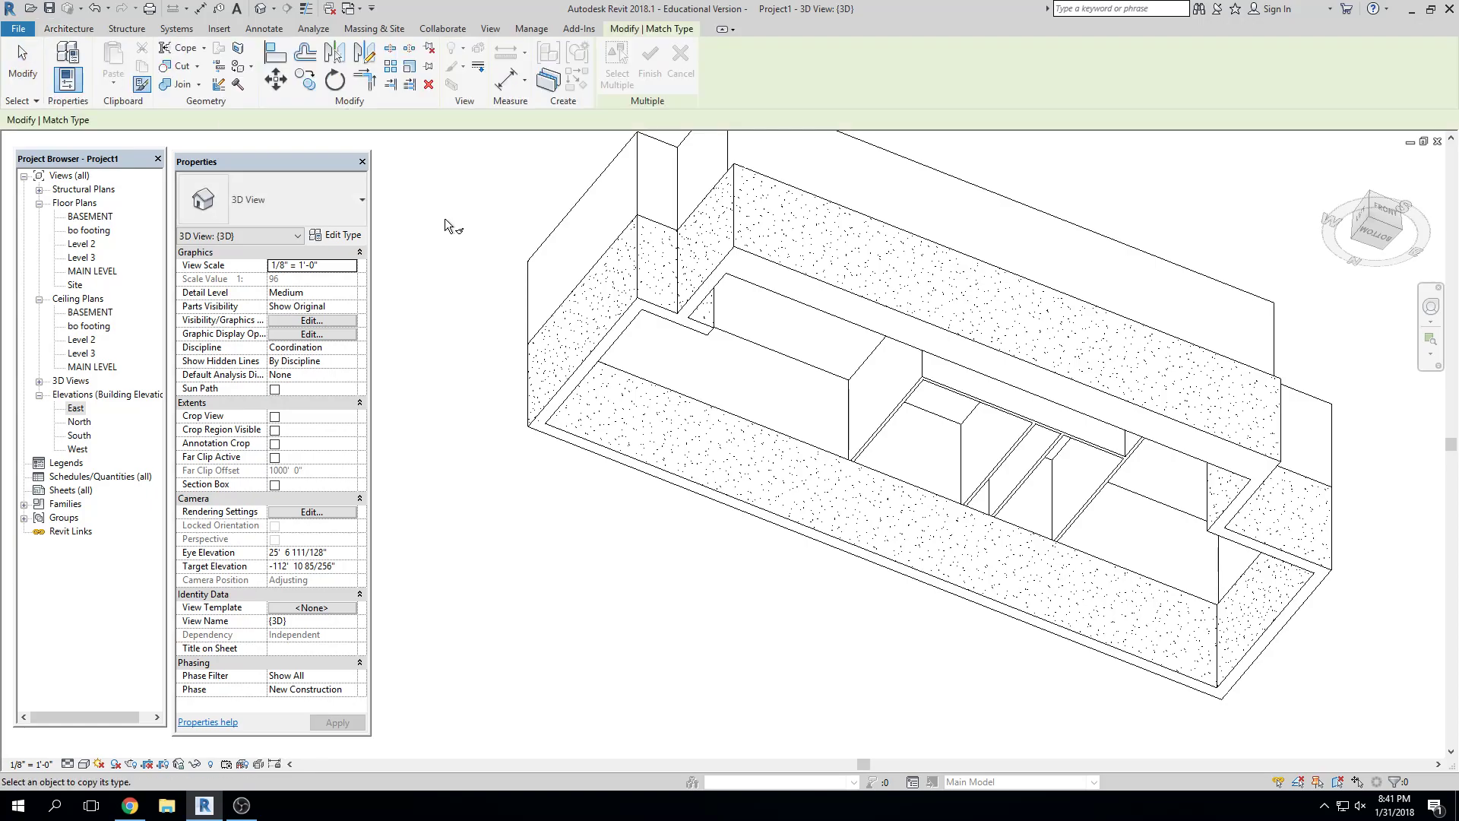
left_click(591, 354)
left_click(784, 281)
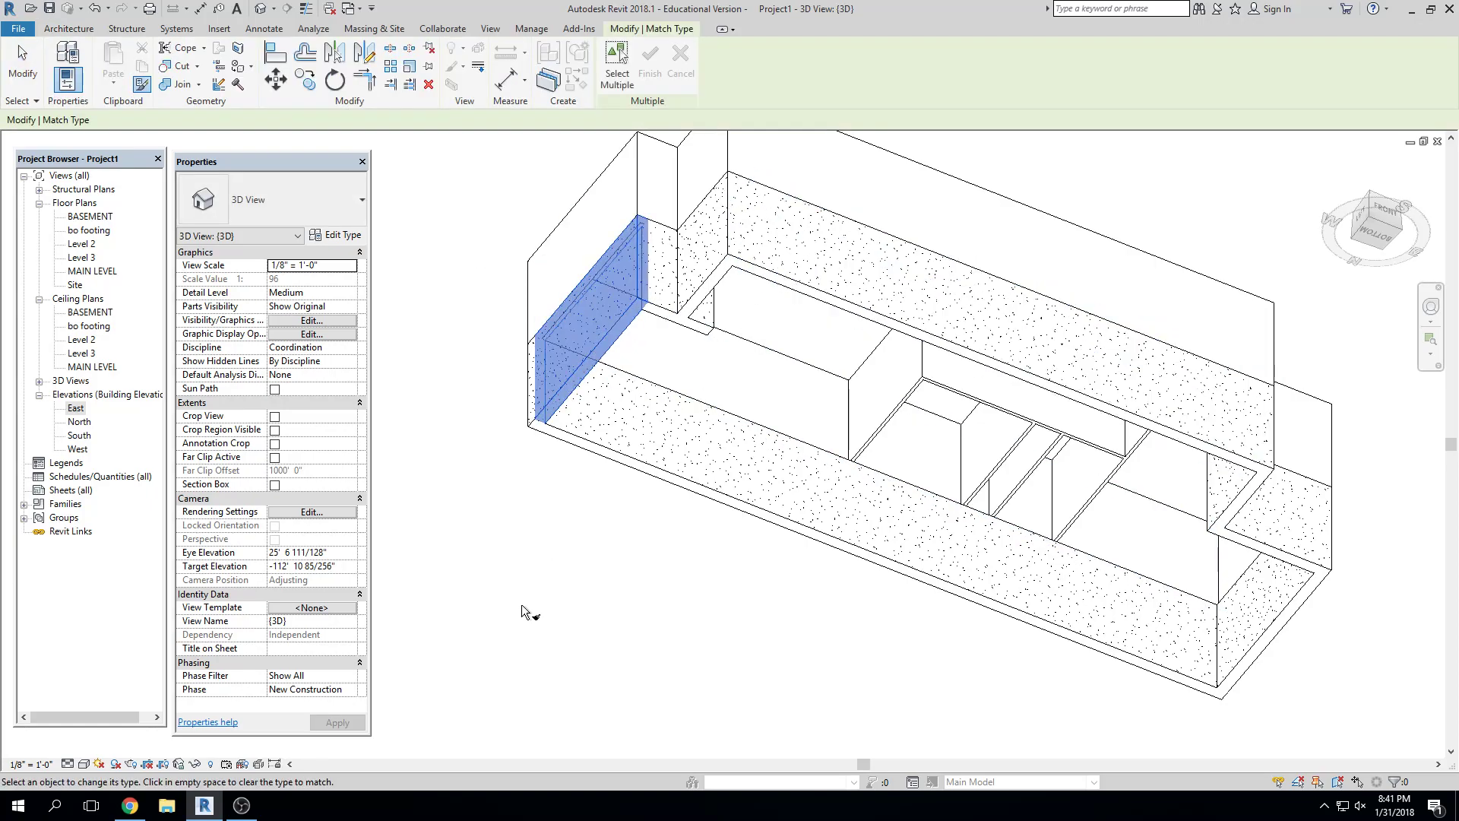
key("Escape")
key("Escape")
middle_click_drag(518, 573, 796, 683)
middle_click_drag(677, 430, 616, 599, "shift")
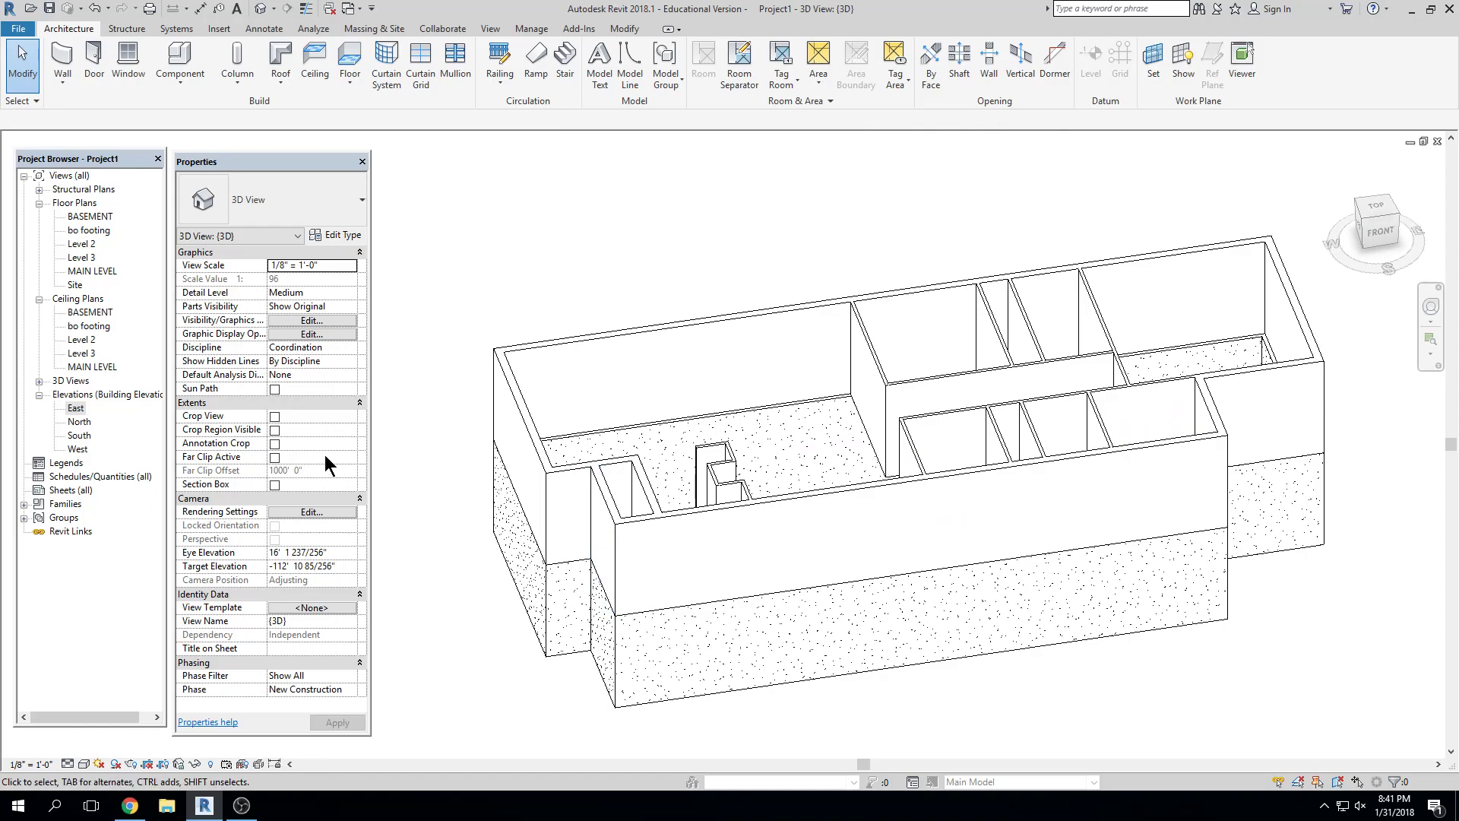
Review the foundation walls and levels in the BASEMENT floor plan, North elevation and 3D view
double_click(86, 215)
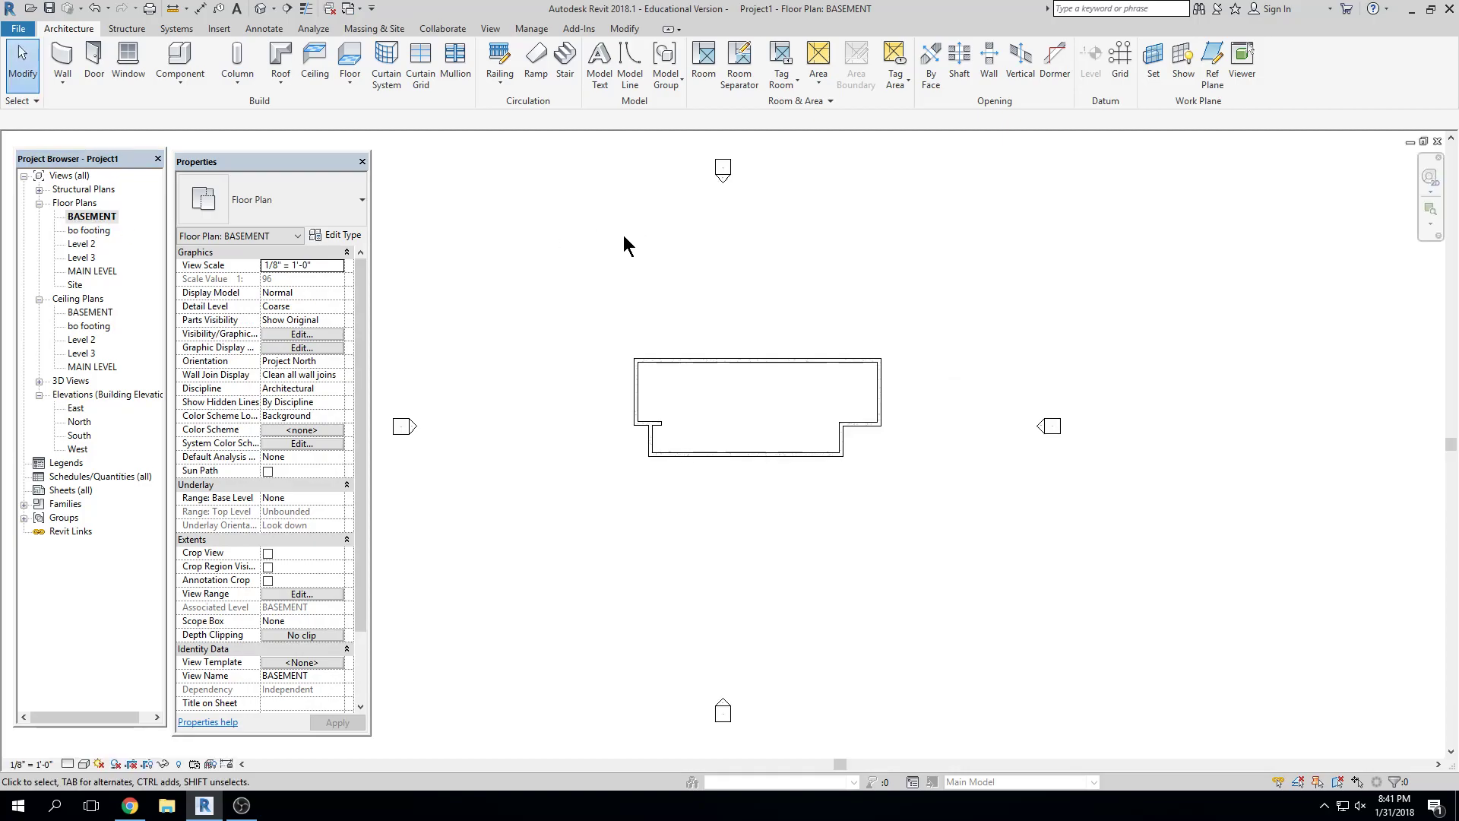
double_click(78, 421)
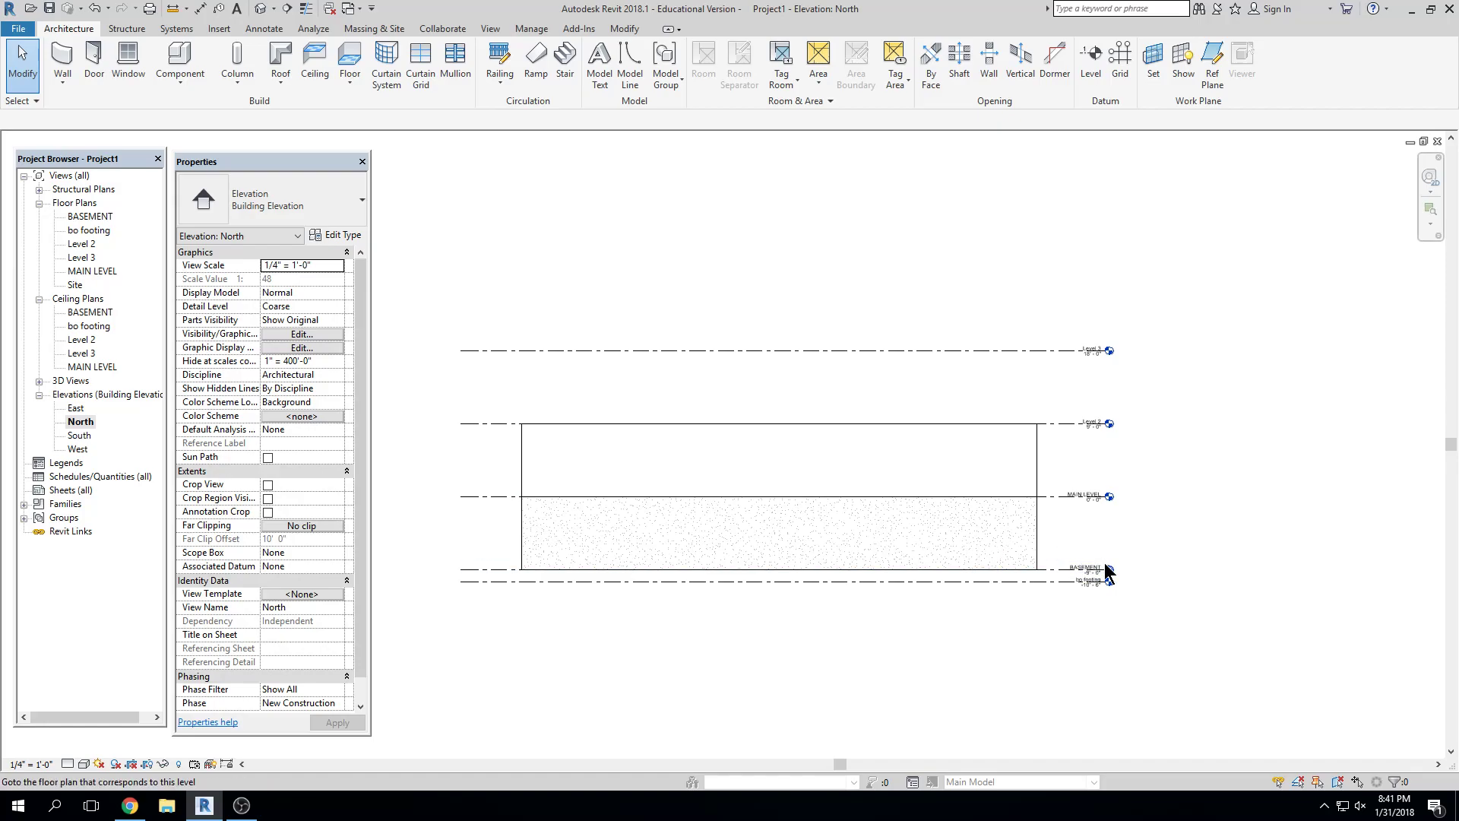
scroll(1094, 559, "up", 4)
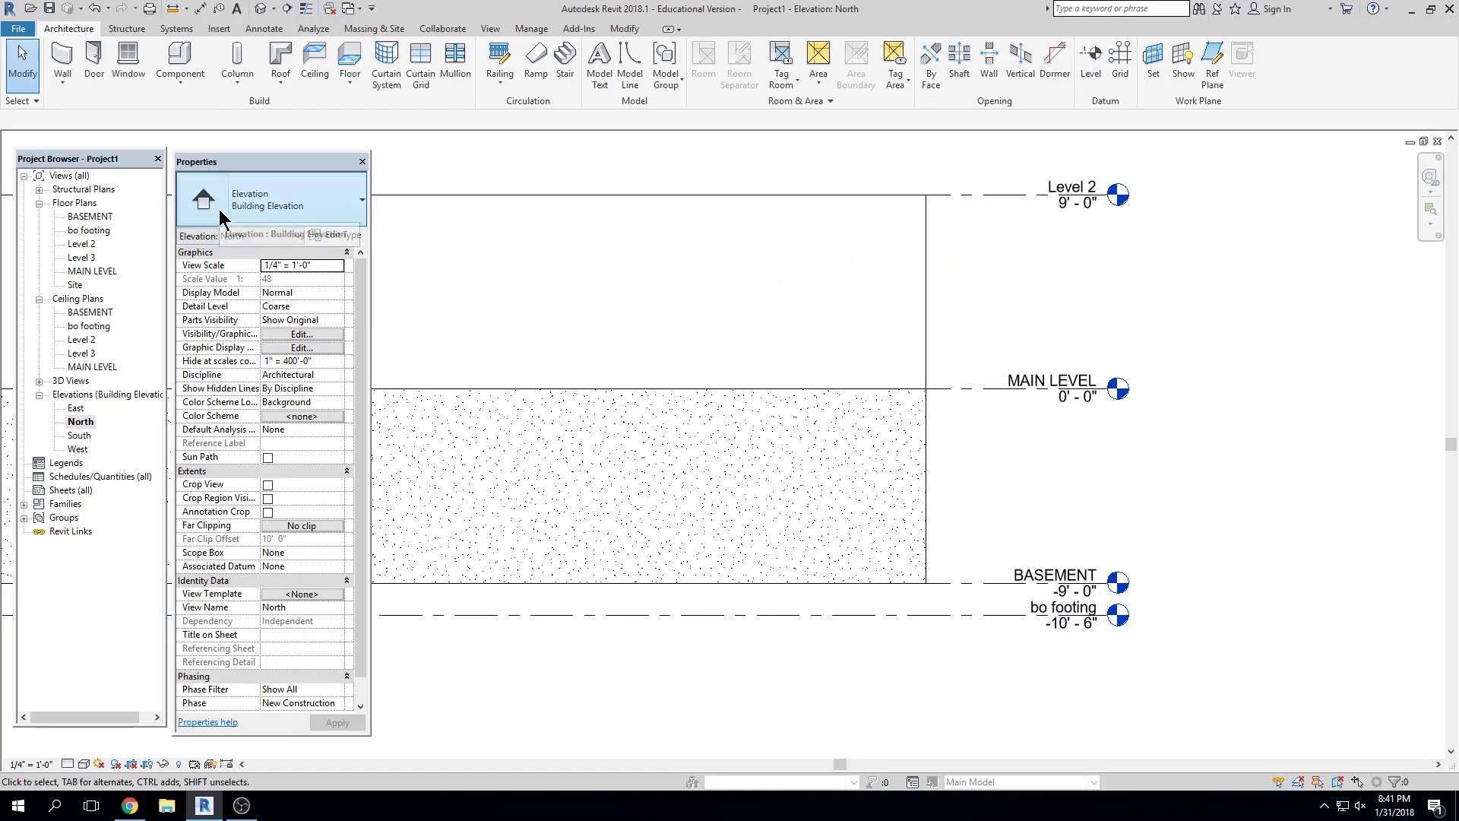
key("ctrl+Tab")
key("ctrl+Tab")
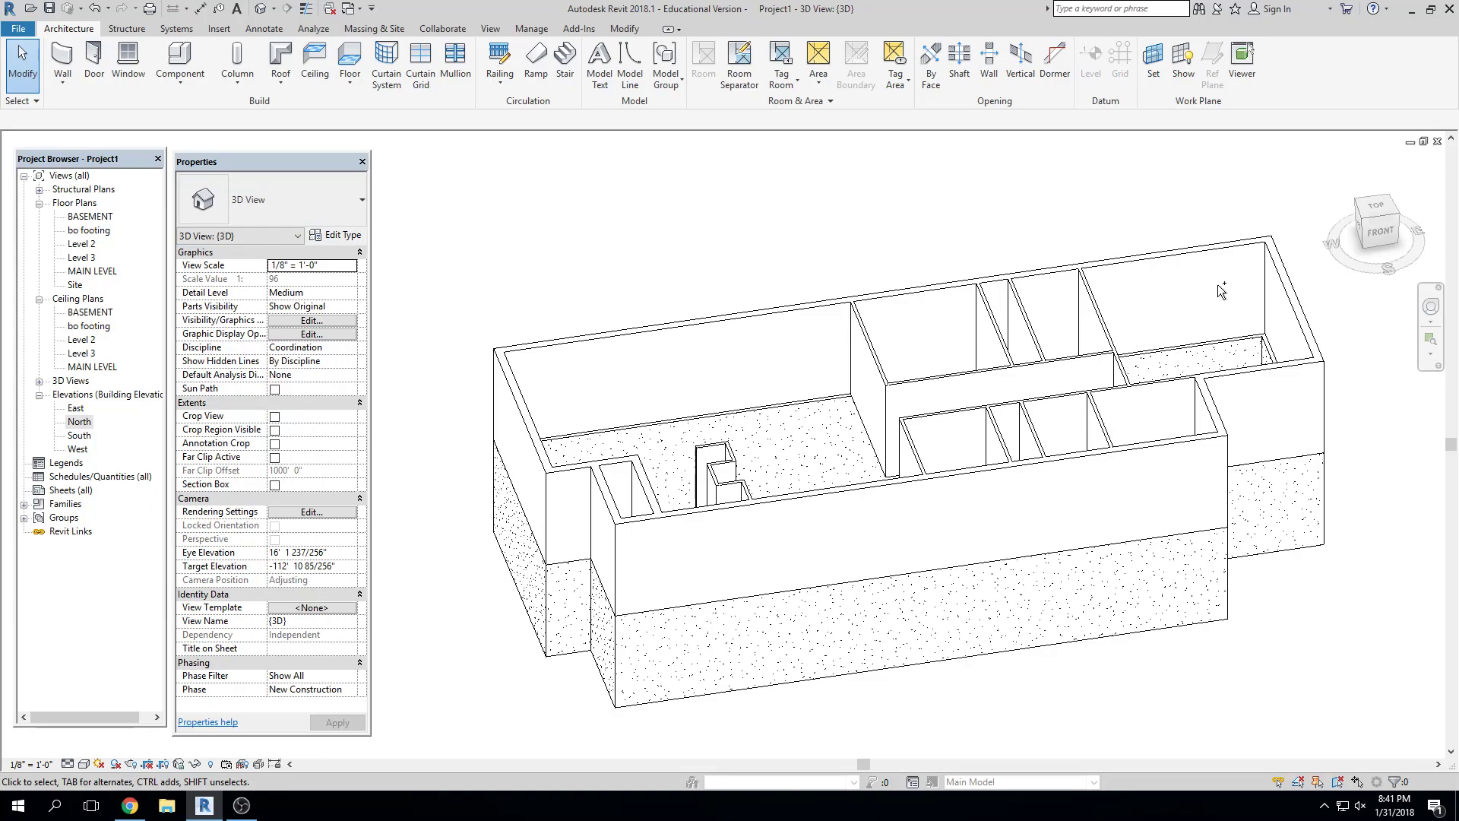
key("ctrl+Tab")
key("ctrl+Tab")
key("ctrl+Tab")
key("ctrl+Tab")
key("ctrl+Tab")
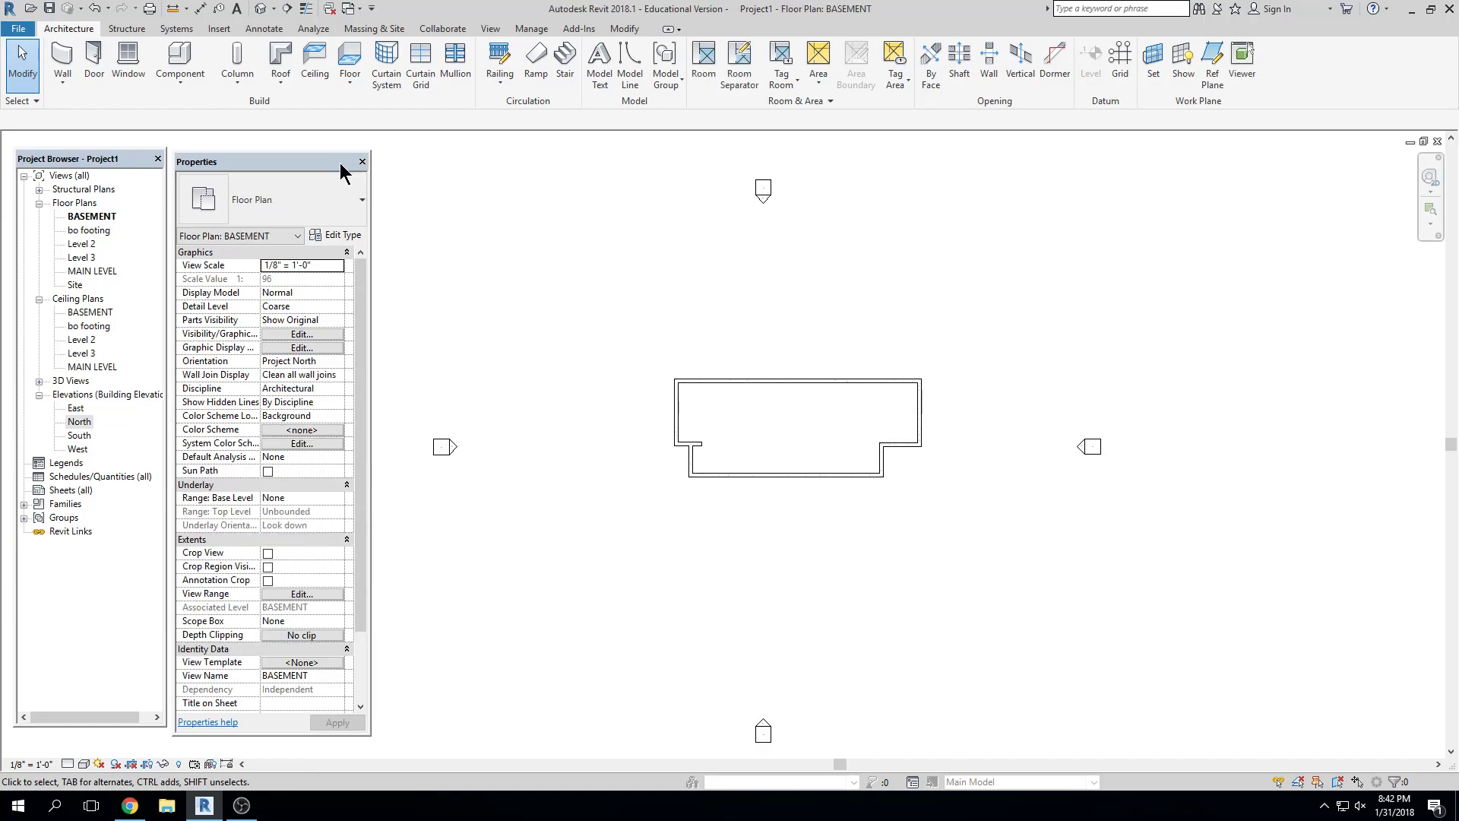
Tile the open views and move the BASEMENT floor plan window clear of the North elevation's right side
key("w")
key("t")
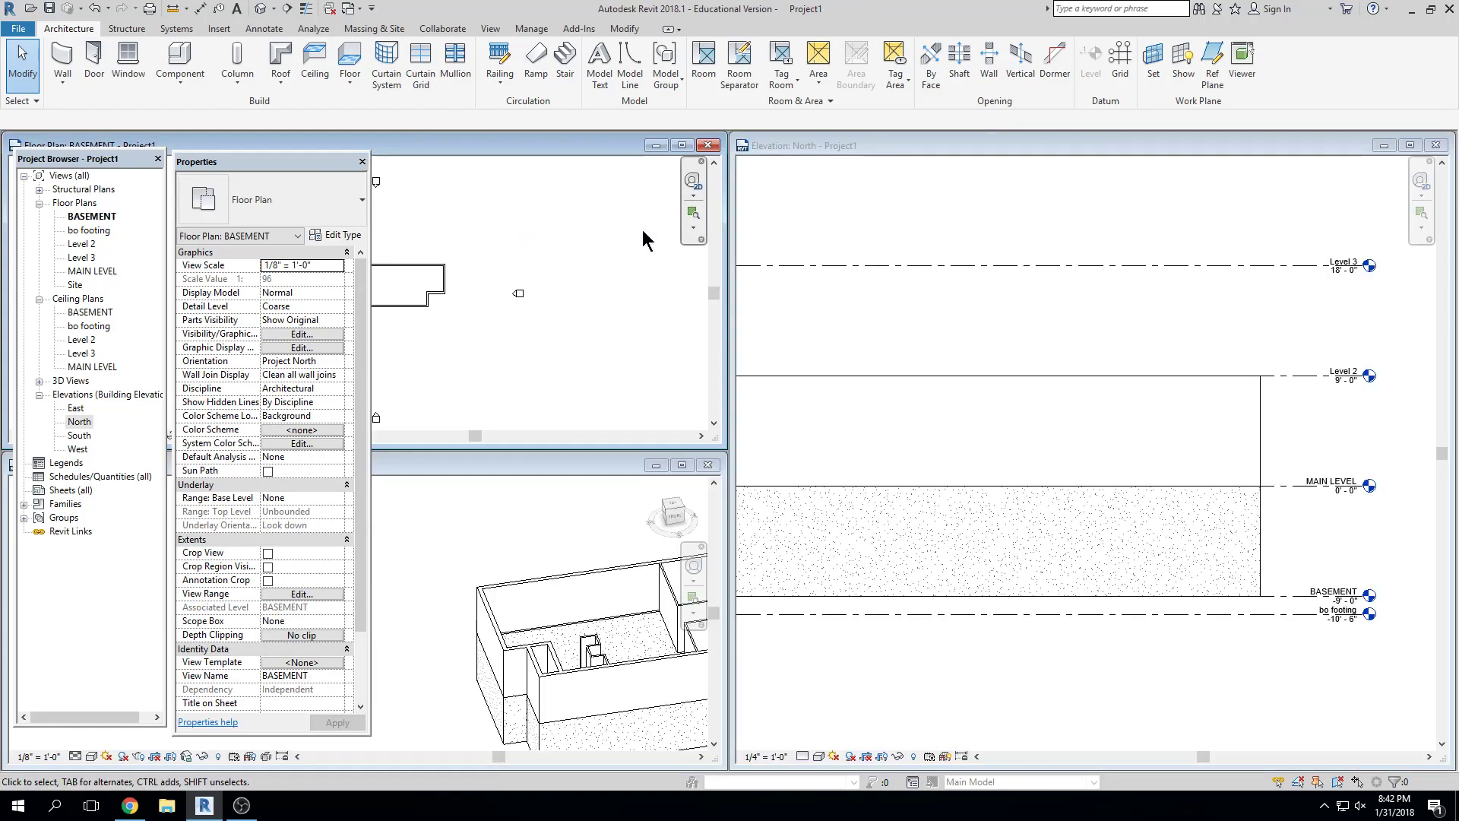
left_click_drag(638, 151, 1355, 286)
left_click(1216, 144)
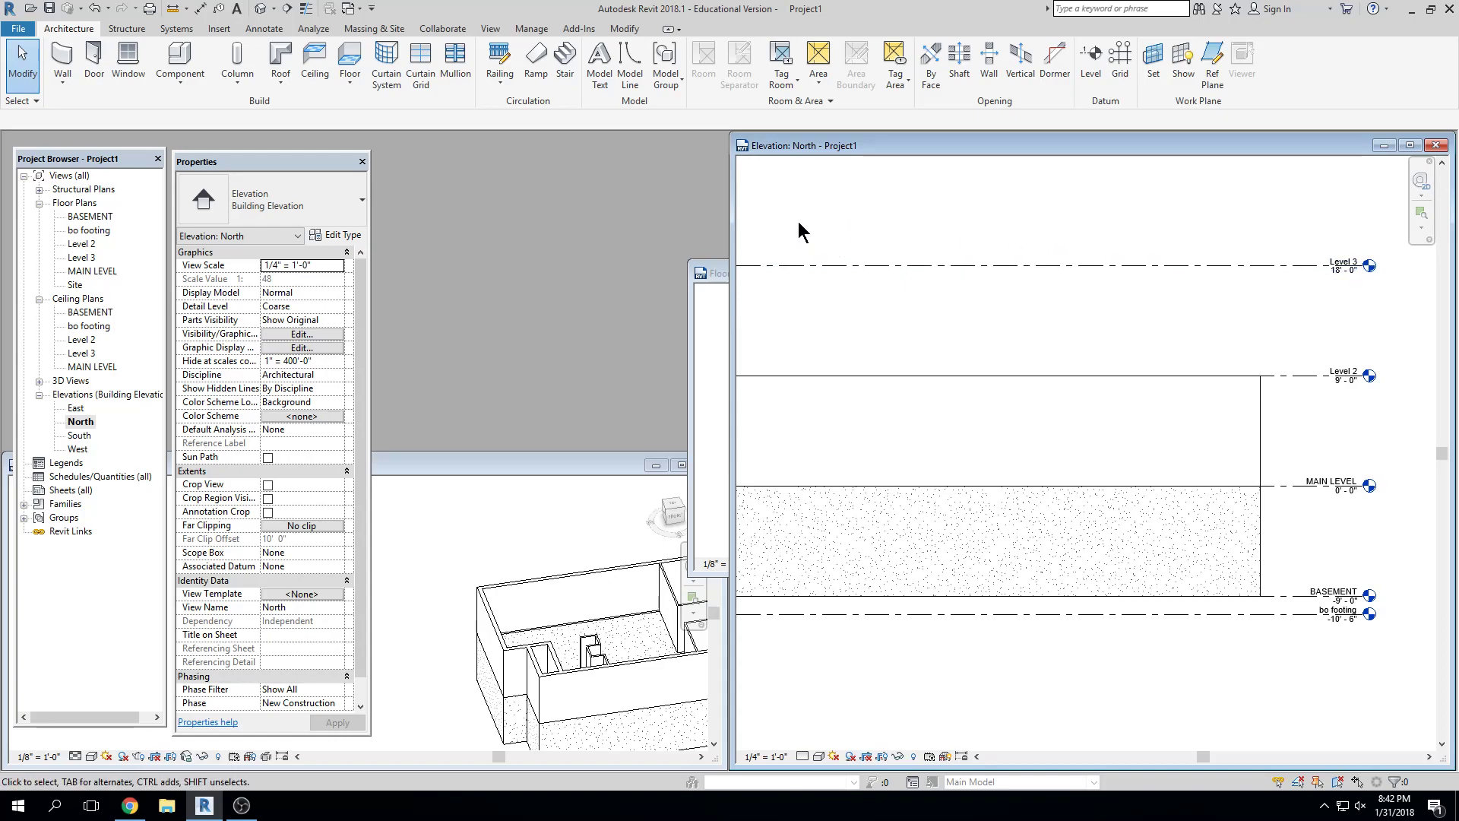
left_click_drag(714, 273, 374, 199)
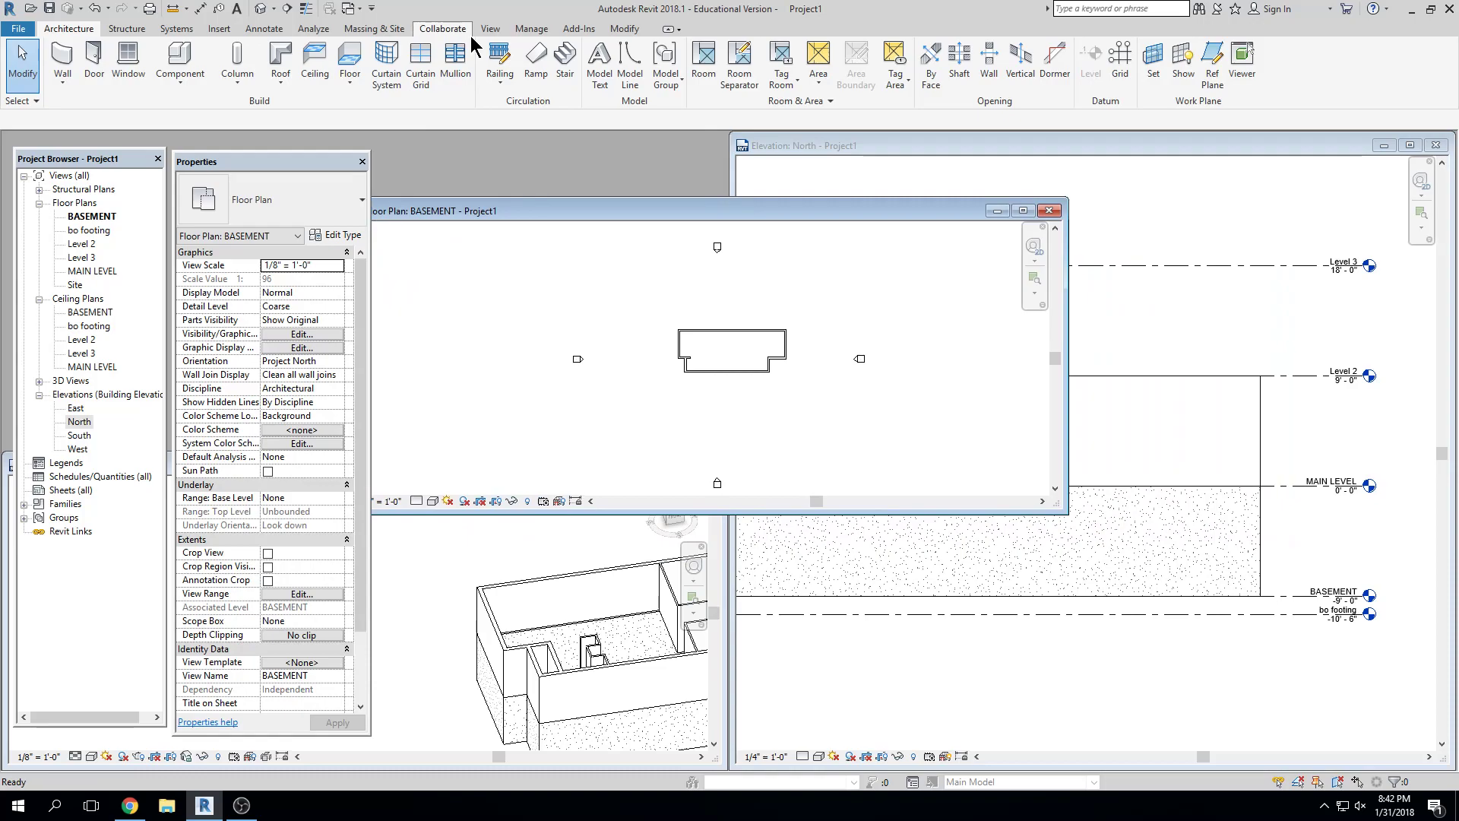
left_click_drag(901, 212, 1195, 296)
left_click_drag(1163, 145, 586, 145)
left_click(1097, 296)
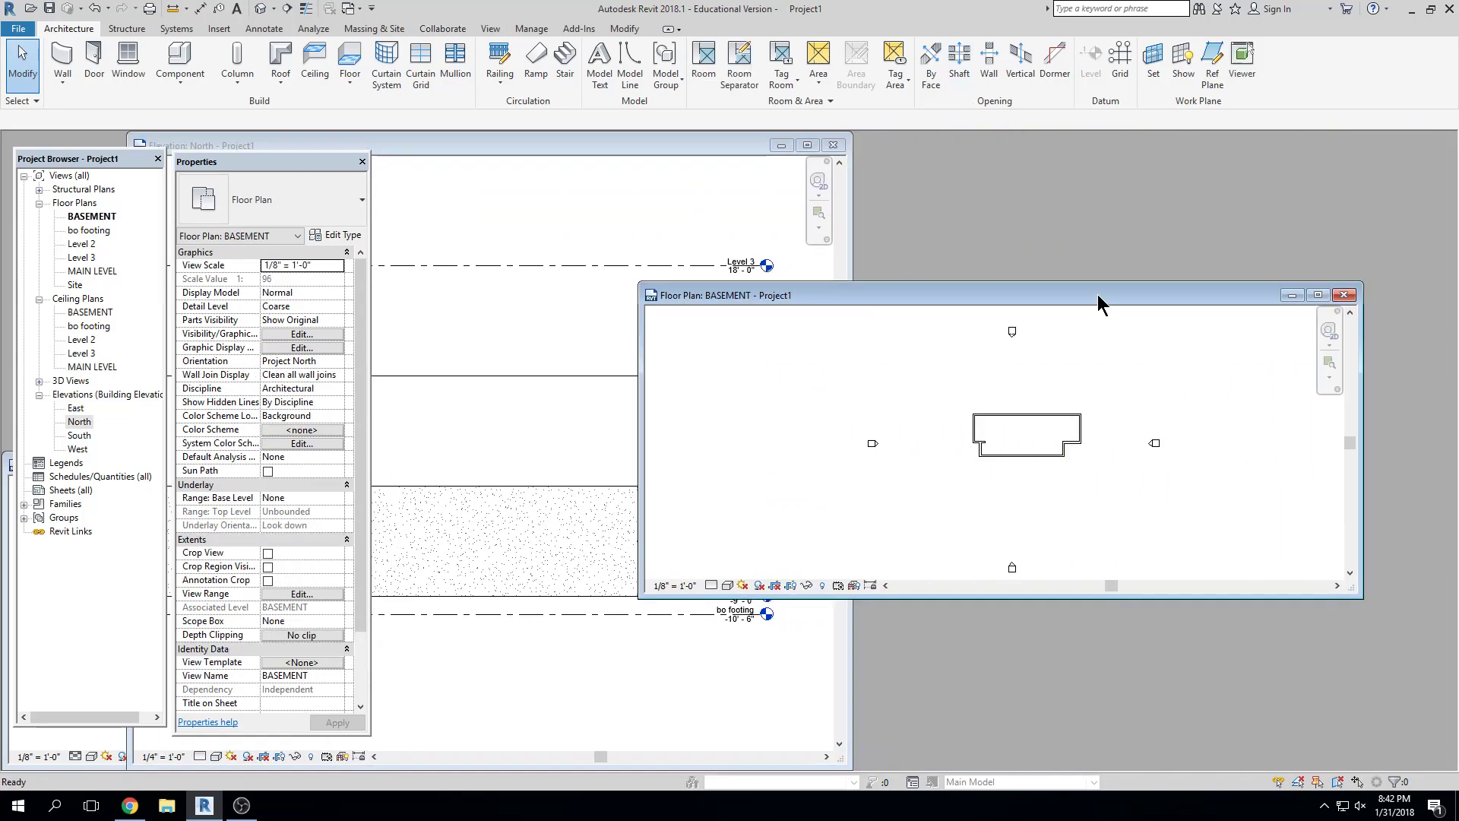
Tile the views and arrange the 3D view above the North elevation with a full-height BASEMENT plan beside them, framing the building in each
key("w")
key("t")
scroll(1061, 409, "down", 2)
left_click_drag(589, 145, 1029, 283)
left_click_drag(936, 146, 241, 130)
left_click_drag(755, 753, 751, 448)
left_click_drag(829, 281, 1145, 145)
left_click_drag(1145, 448, 1138, 770)
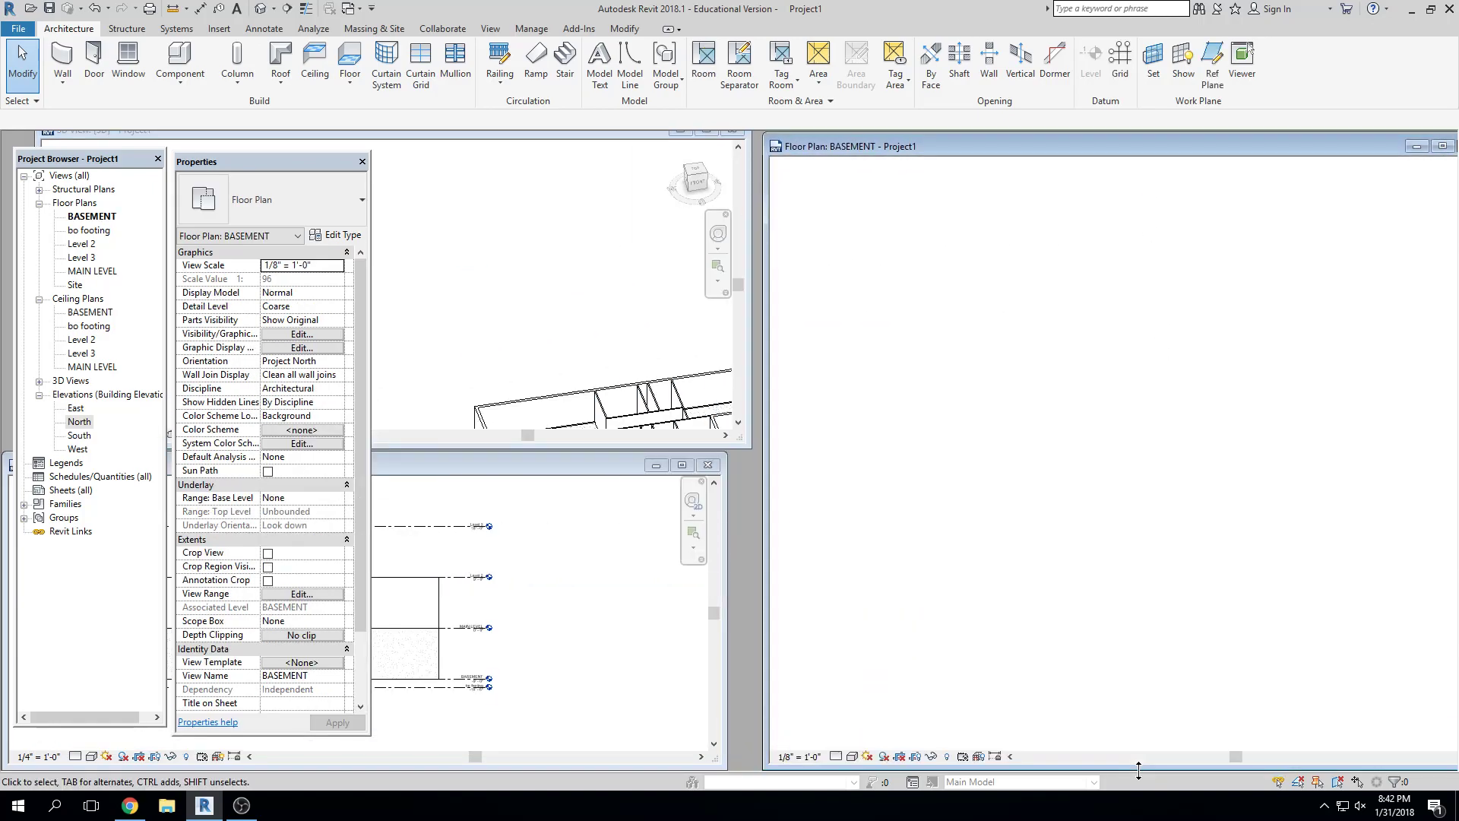
middle_click_drag(600, 316, 552, 221)
scroll(532, 631, "down", 2)
middle_click_drag(490, 635, 621, 623)
scroll(577, 591, "up", 3)
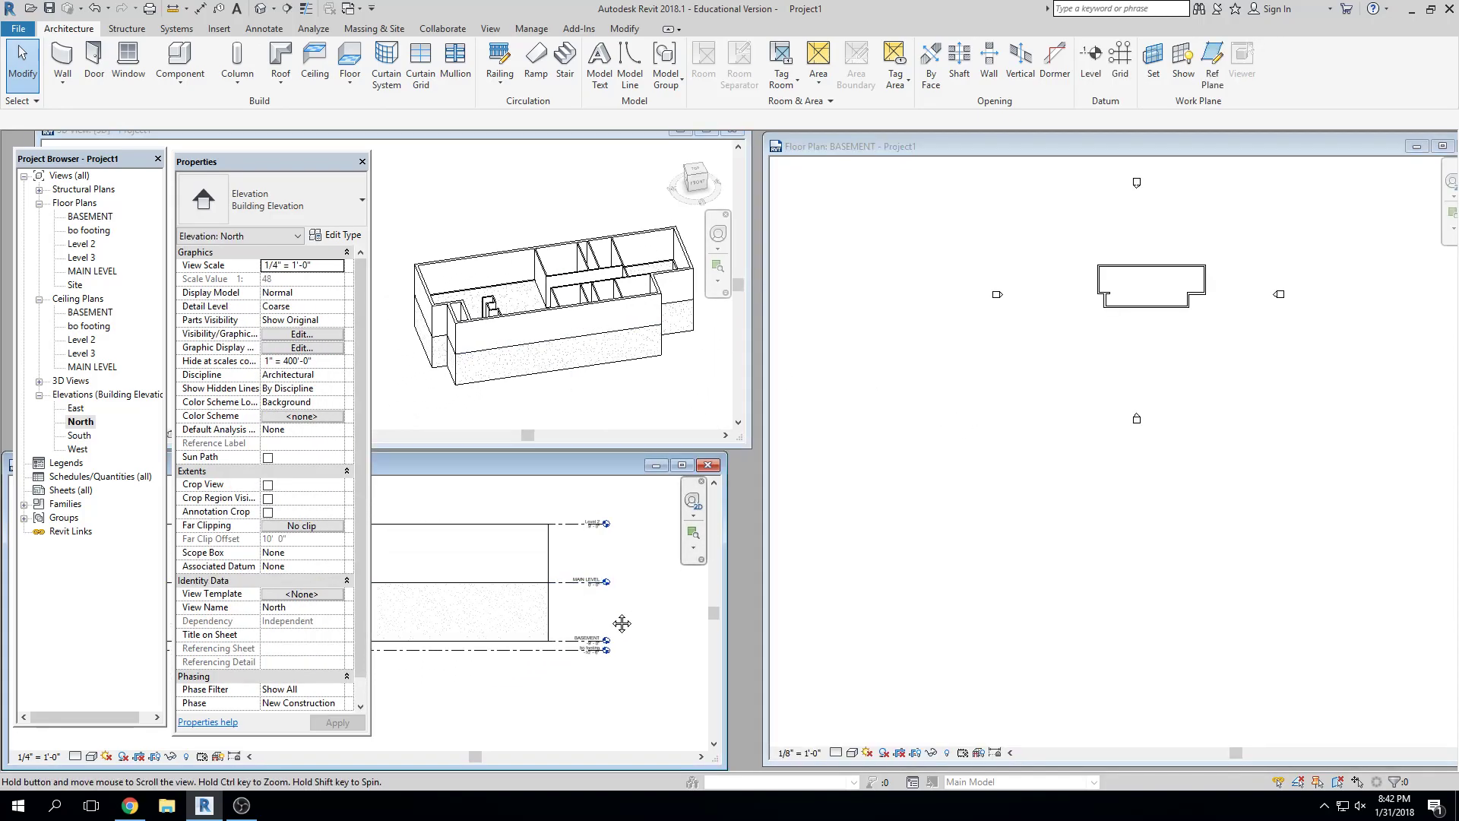
Start a structural wall of type Foundation - 24" footing in the BASEMENT plan, placed by picking existing lines
left_click(1121, 472)
scroll(1110, 395, "up", 4)
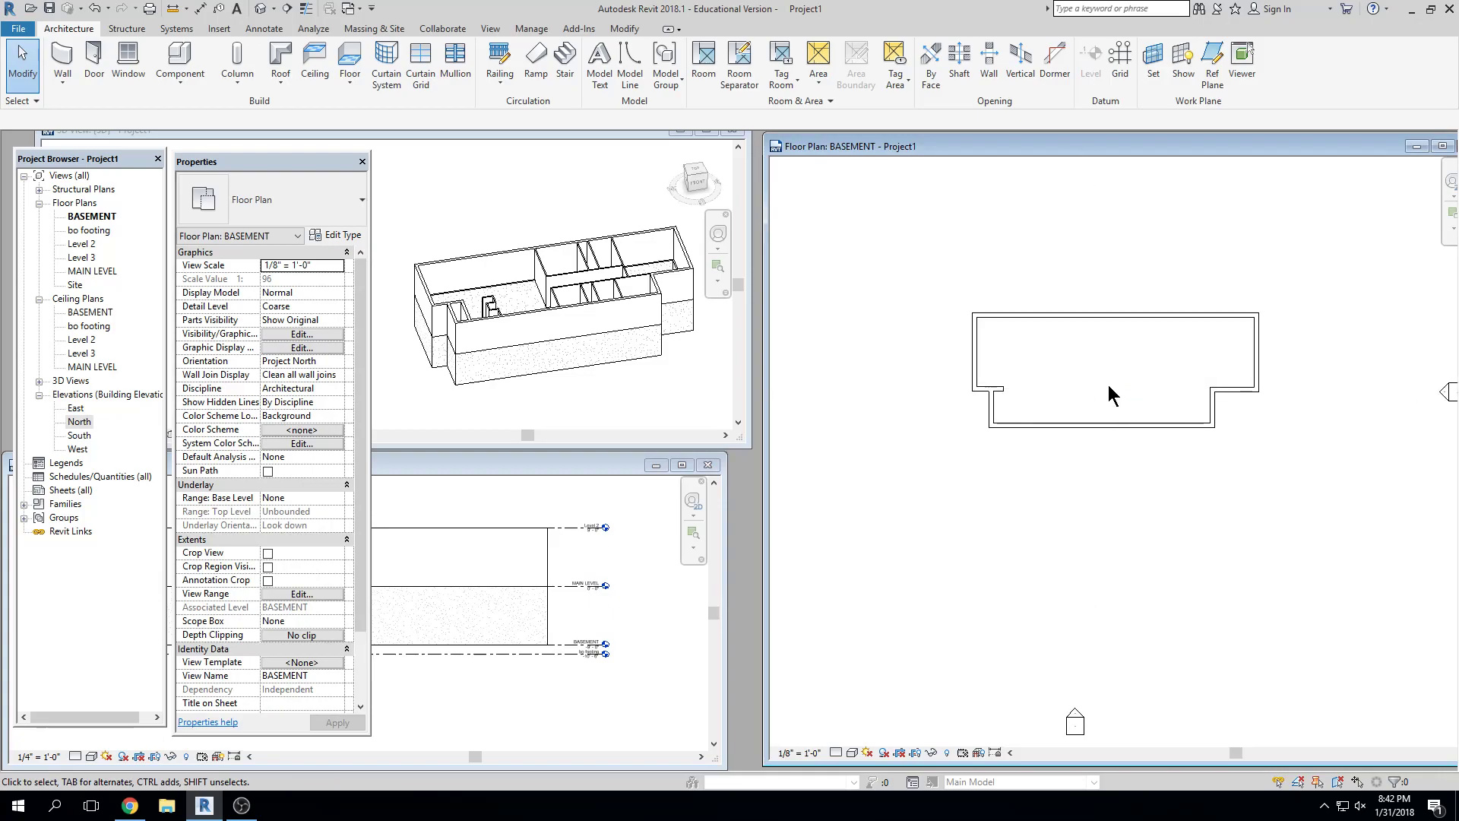
scroll(1108, 384, "up", 1)
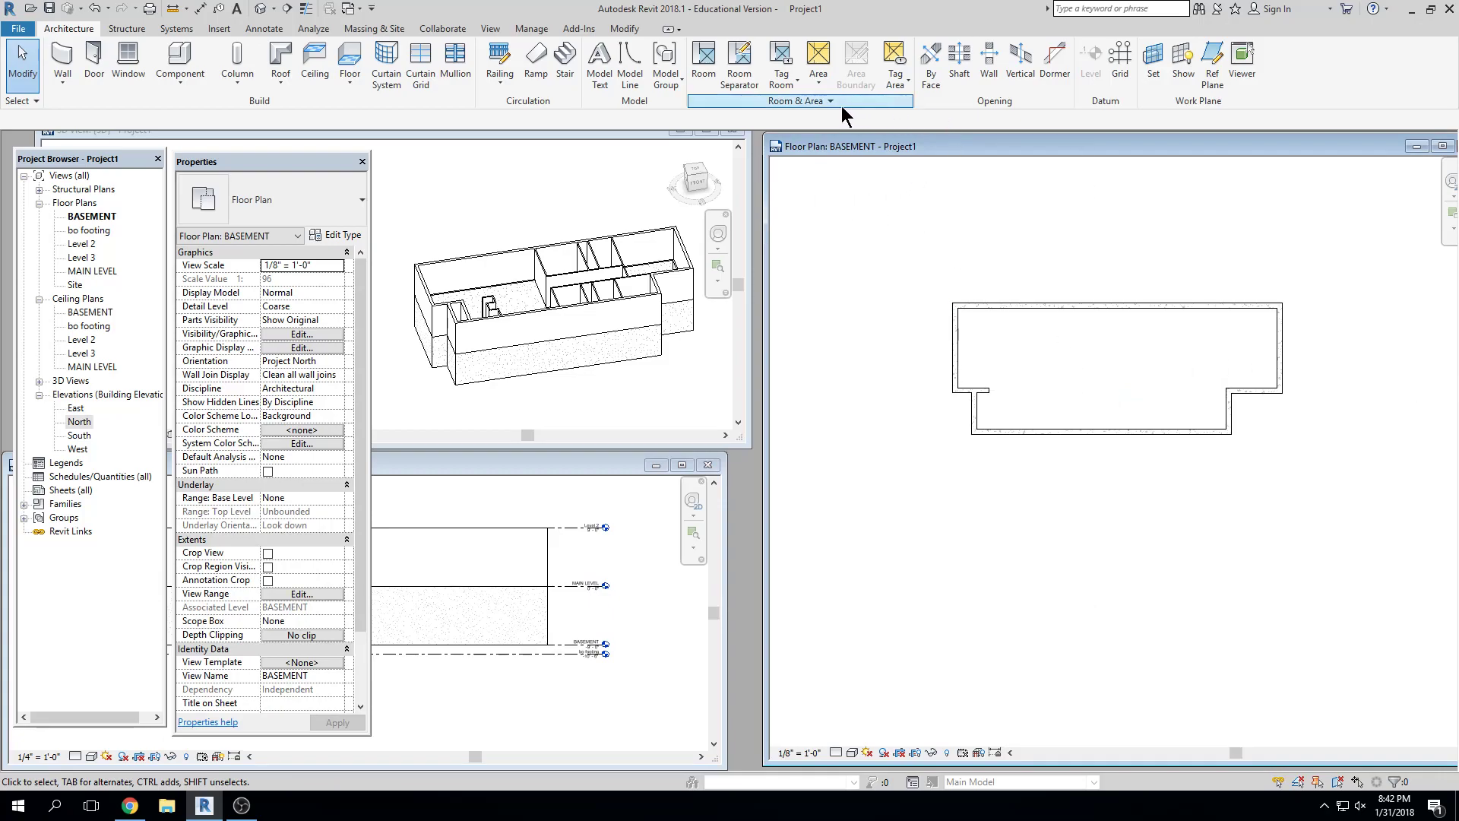
scroll(1177, 338, "up", 2)
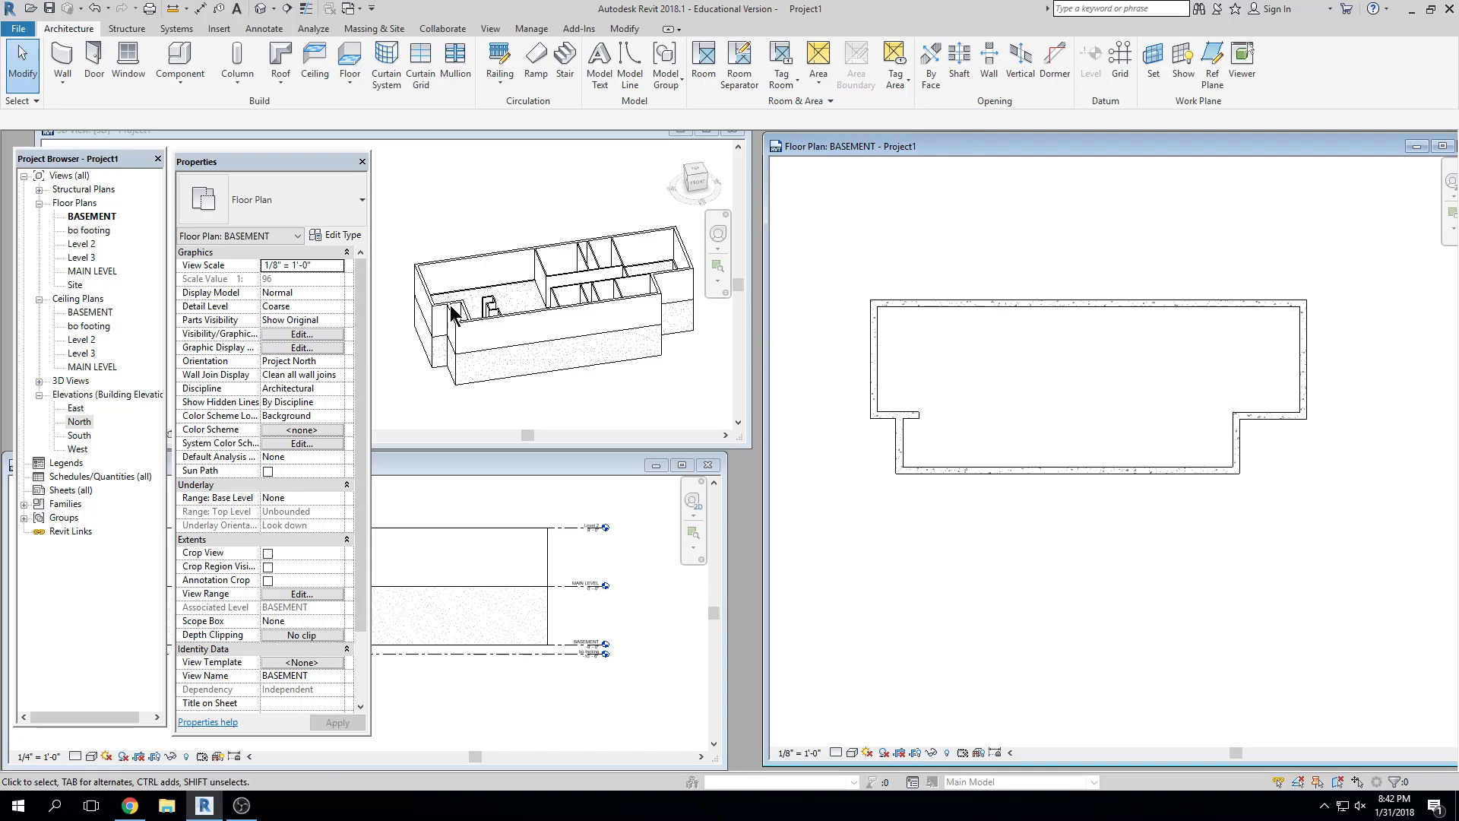
left_click(59, 90)
left_click(121, 124)
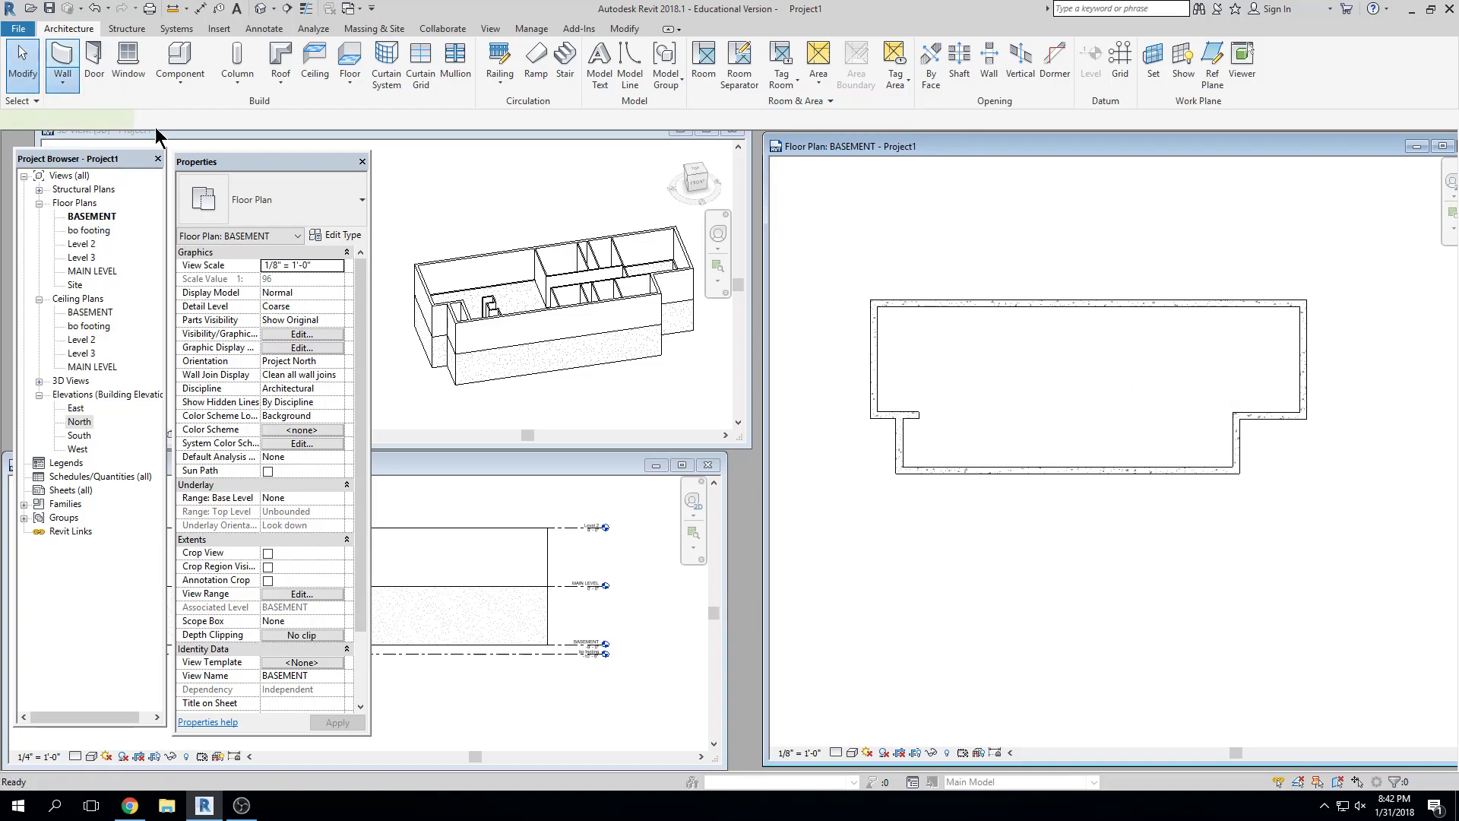
left_click(360, 217)
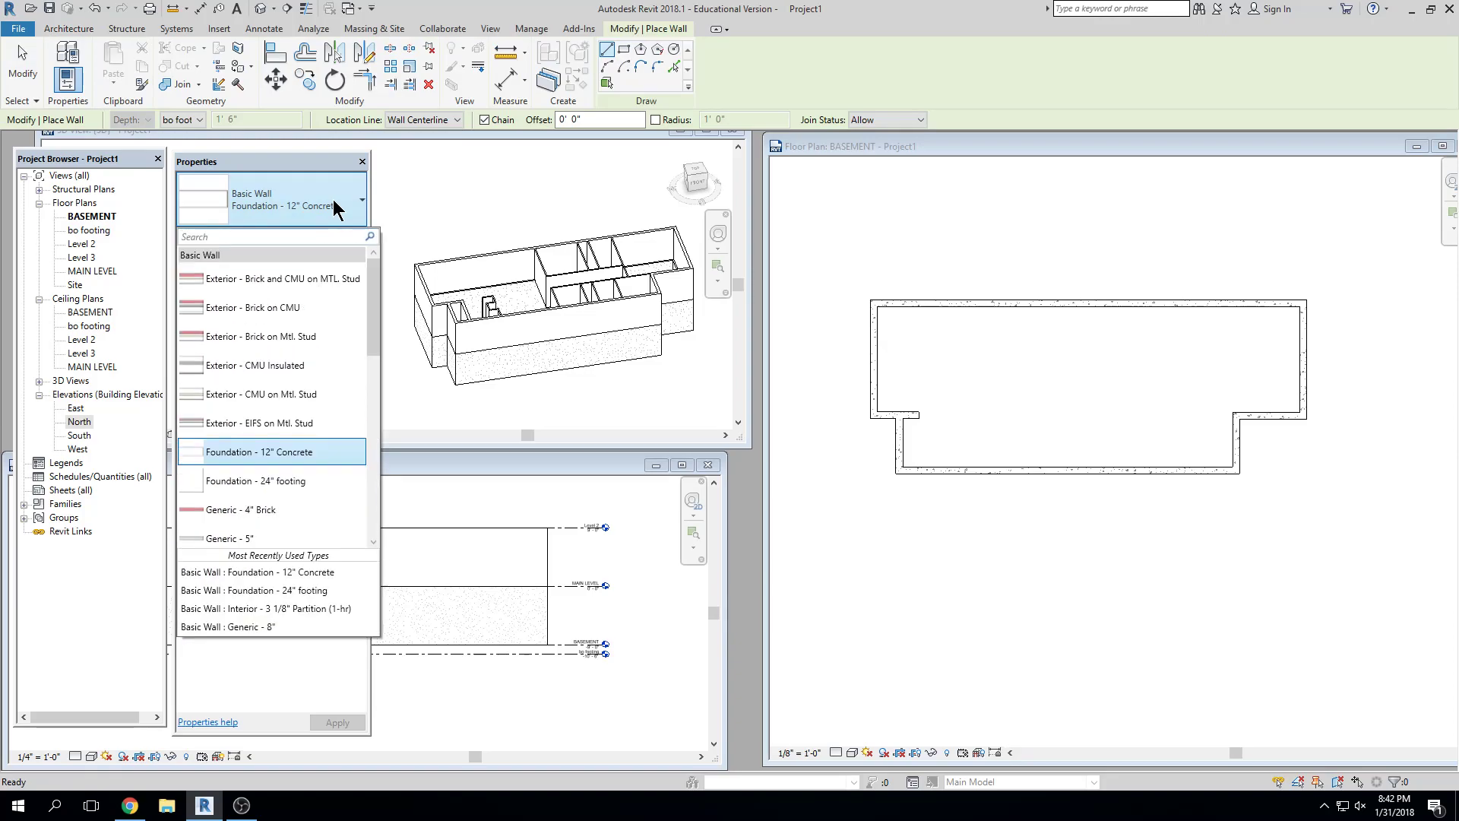
type("foot")
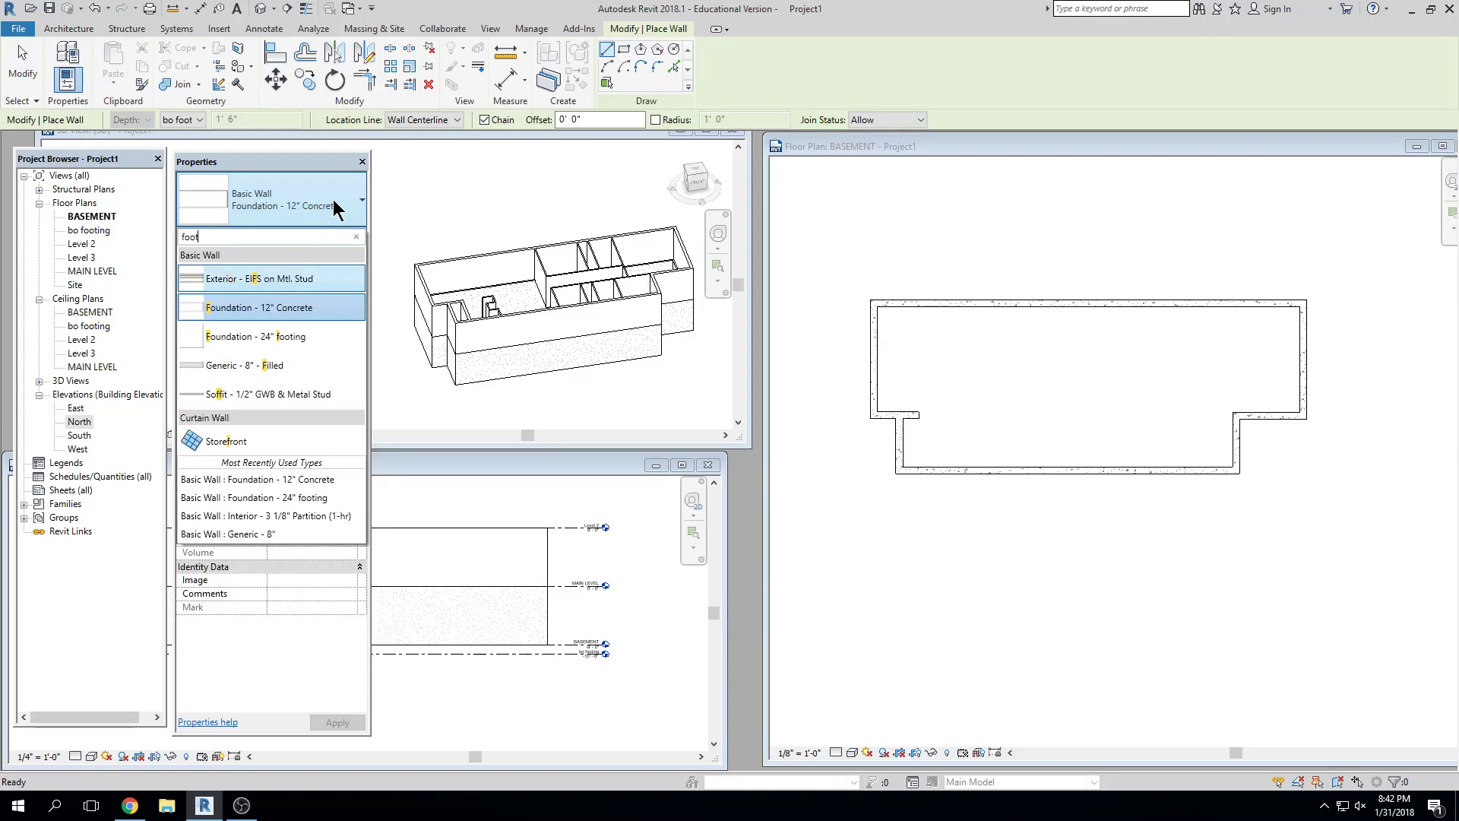
left_click(309, 278)
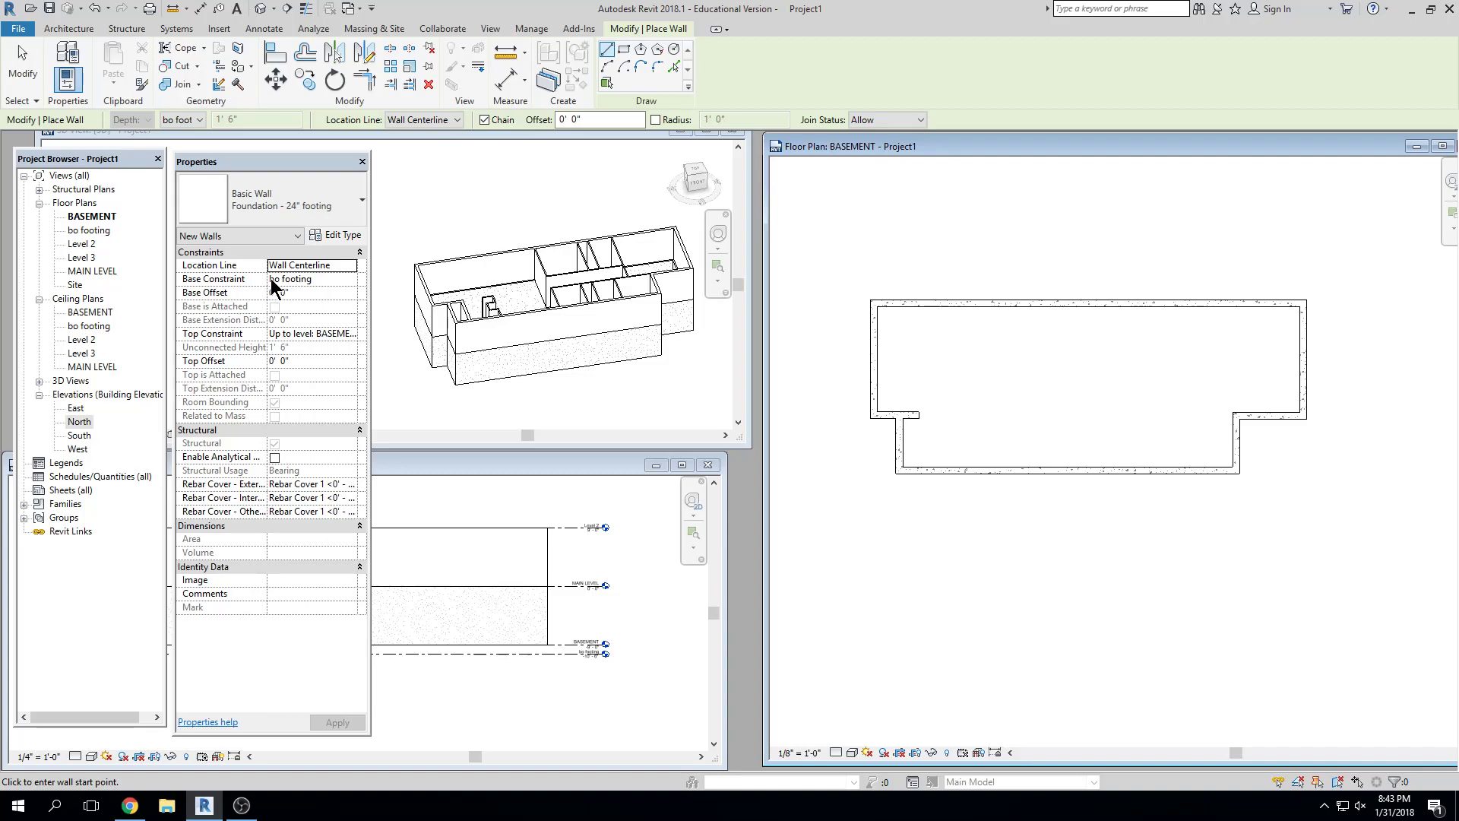
left_click(678, 67)
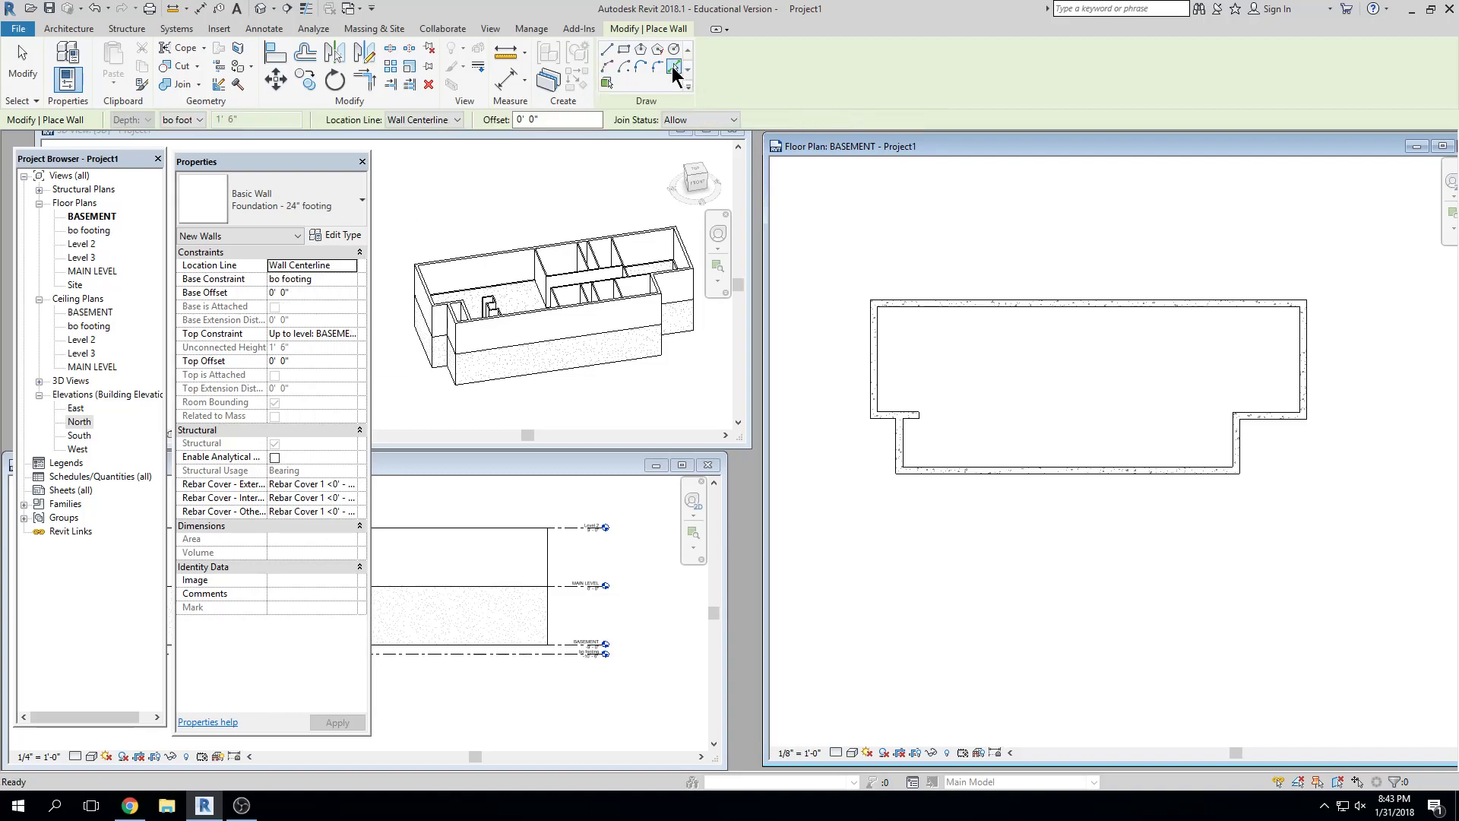
Place footing walls on the centerlines of the long back wall, the west end's outer and notch walls, and the long front wall
scroll(1078, 286, "up", 1)
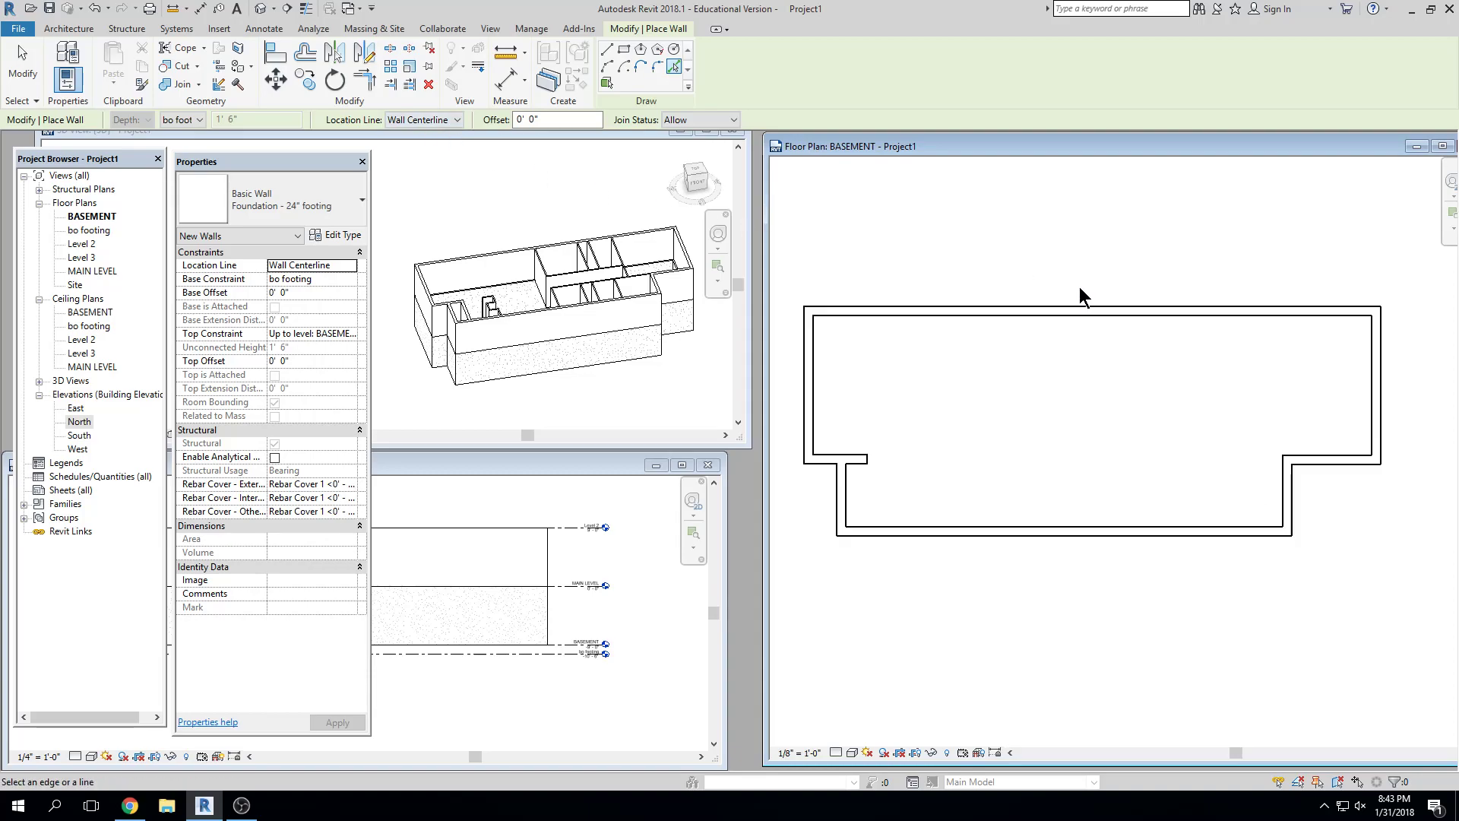
left_click(1083, 309)
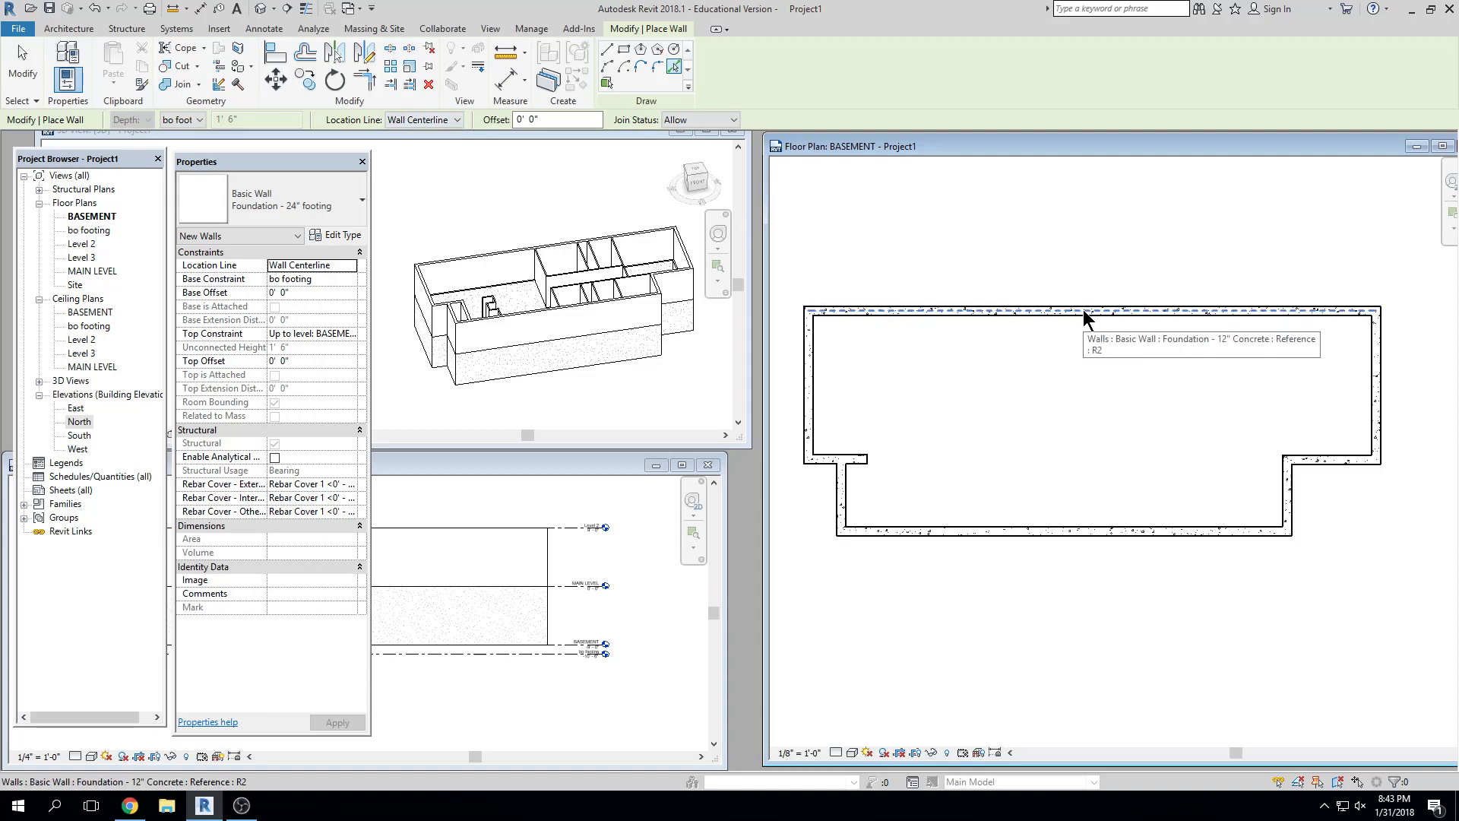
left_click(810, 369)
scroll(830, 462, "up", 1)
left_click(857, 497)
left_click(911, 587)
scroll(942, 524, "down", 3)
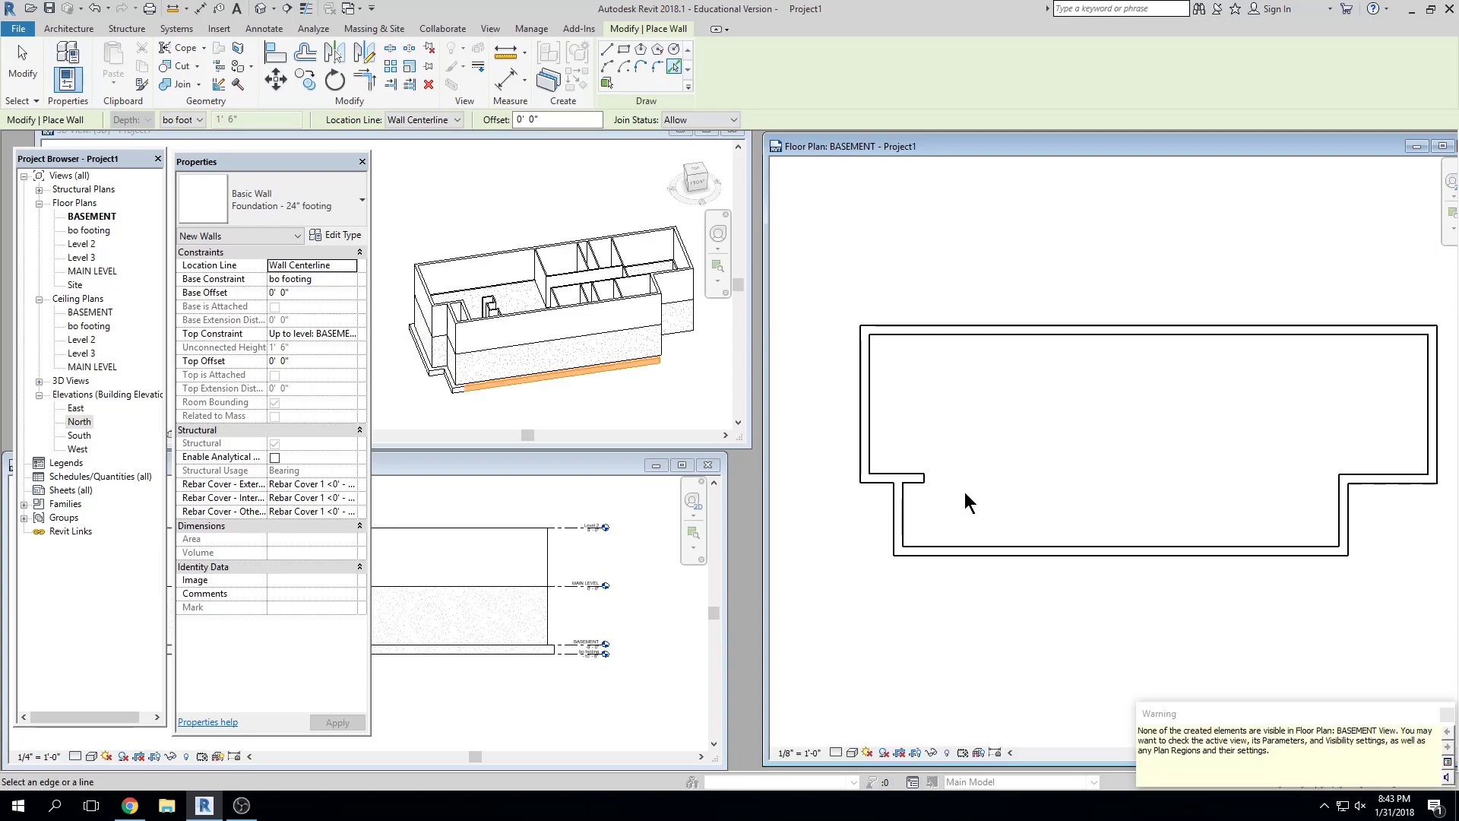
Complete the footing perimeter by picking the centerlines of the two notch walls and the outer wall at the building's east end
scroll(1183, 518, "up", 5)
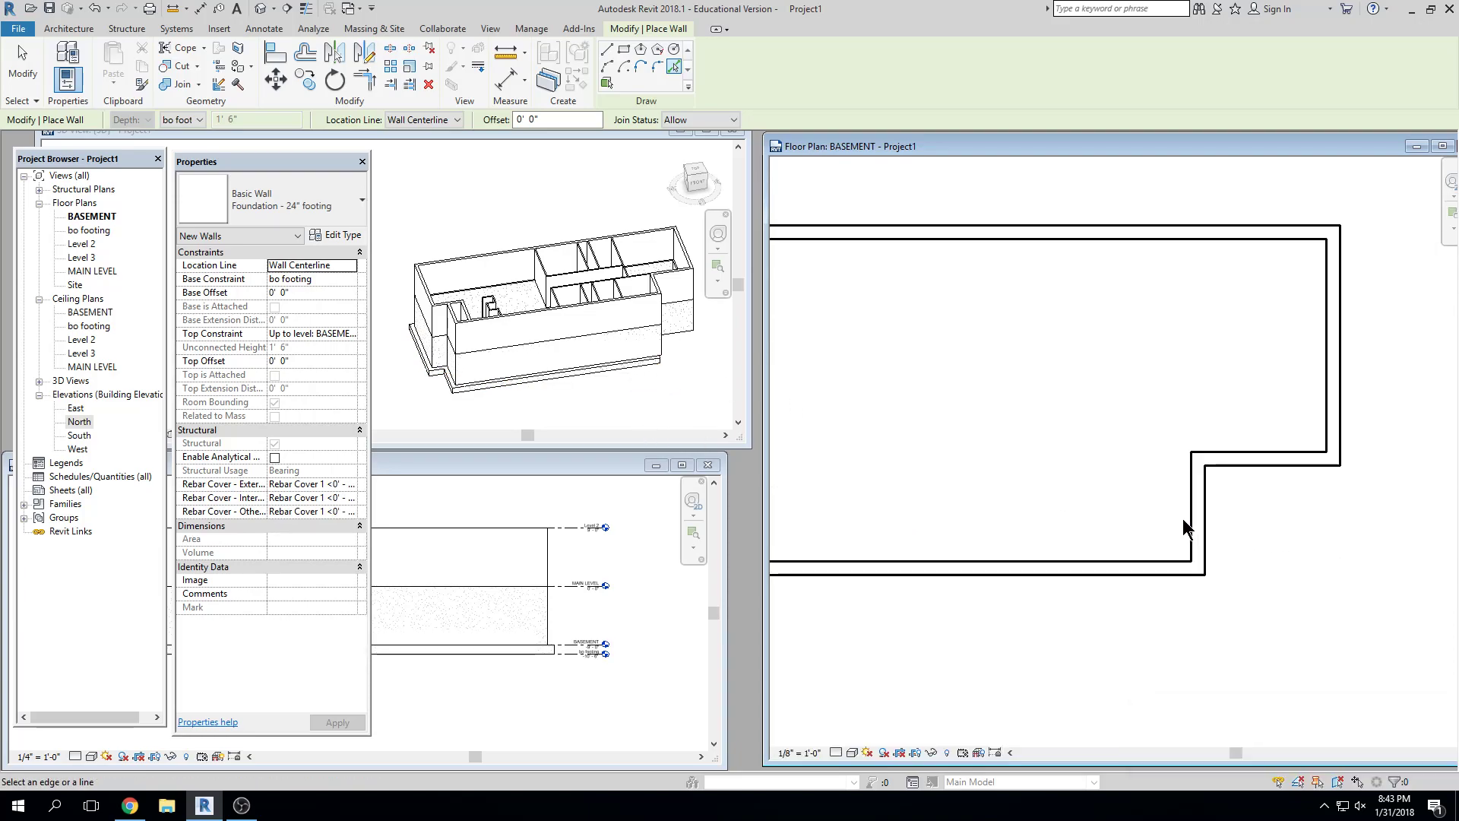
left_click(1199, 523)
scroll(1110, 531, "down", 2)
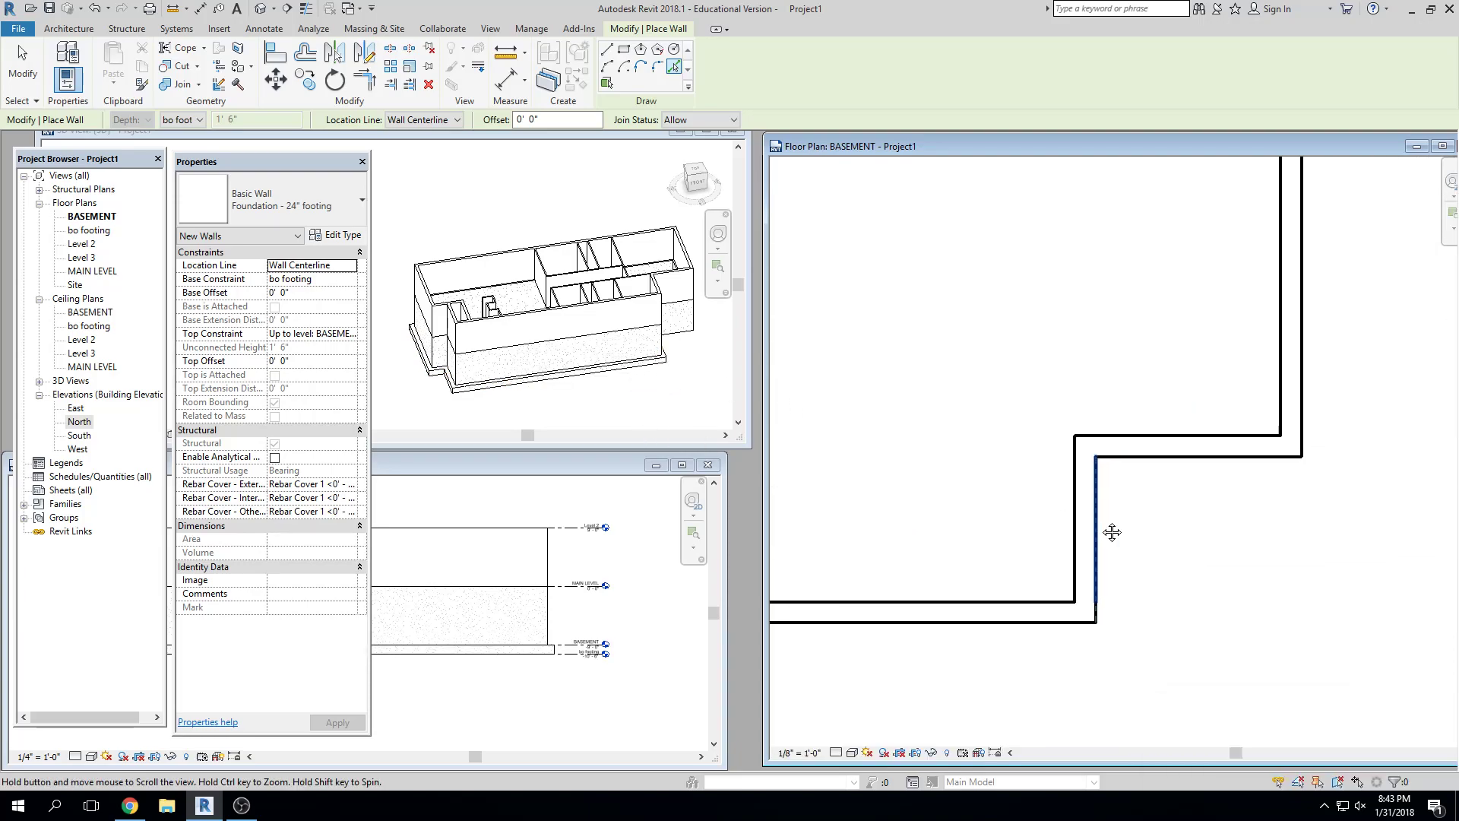
left_click(1156, 453)
scroll(1214, 517, "down", 2)
middle_click_drag(1216, 516, 1164, 579)
left_click(1204, 467)
middle_click_drag(1152, 451, 1287, 534)
scroll(1287, 541, "down", 1)
scroll(516, 292, "down", 1)
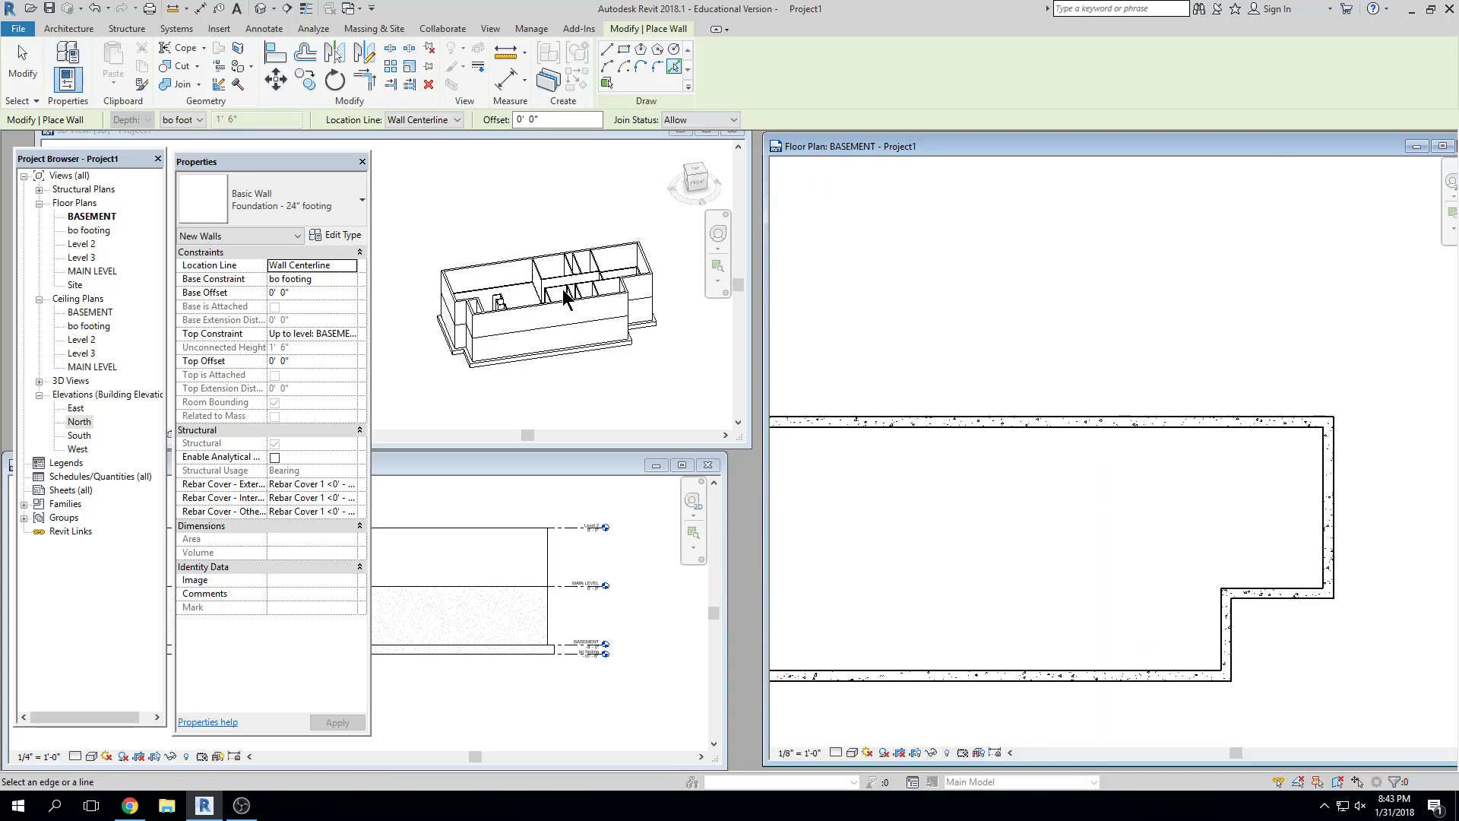
Maximize the 3D view and examine the footings all around the building, including from underneath
middle_click_drag(686, 286, 382, 253, "shift")
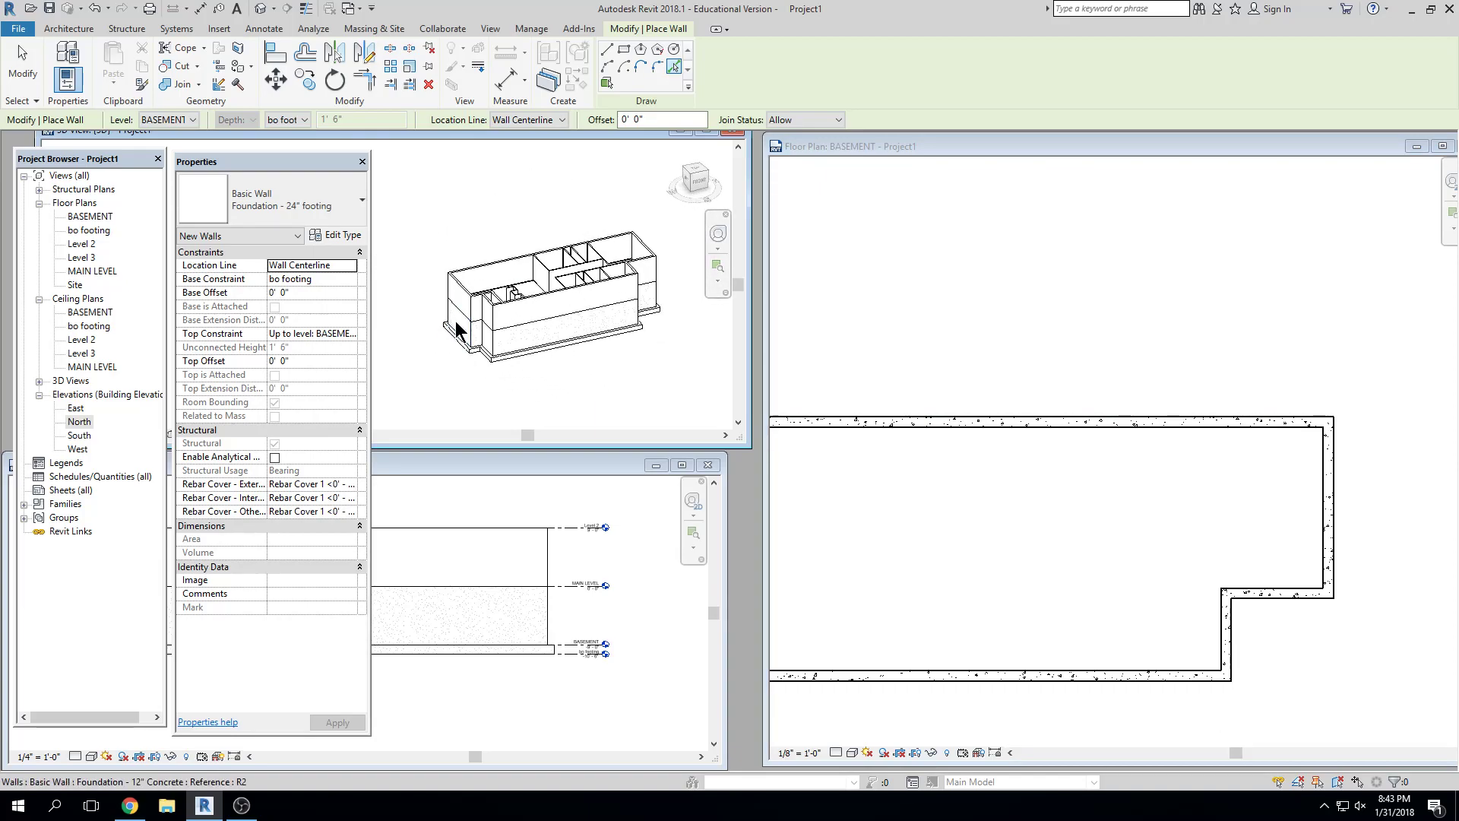
scroll(497, 354, "up", 2)
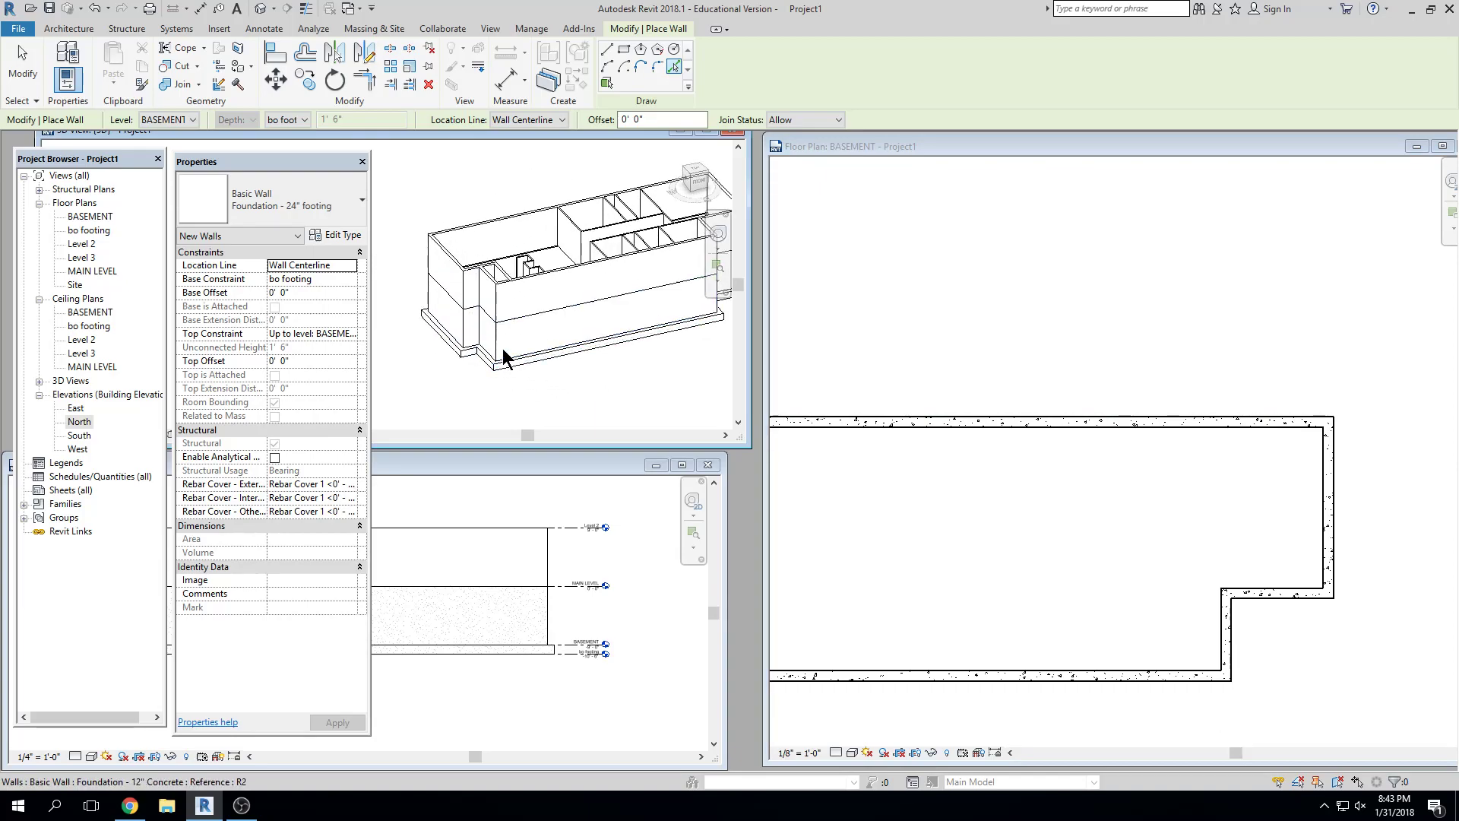
left_click(706, 132)
middle_click_drag(720, 618, 893, 253, "shift")
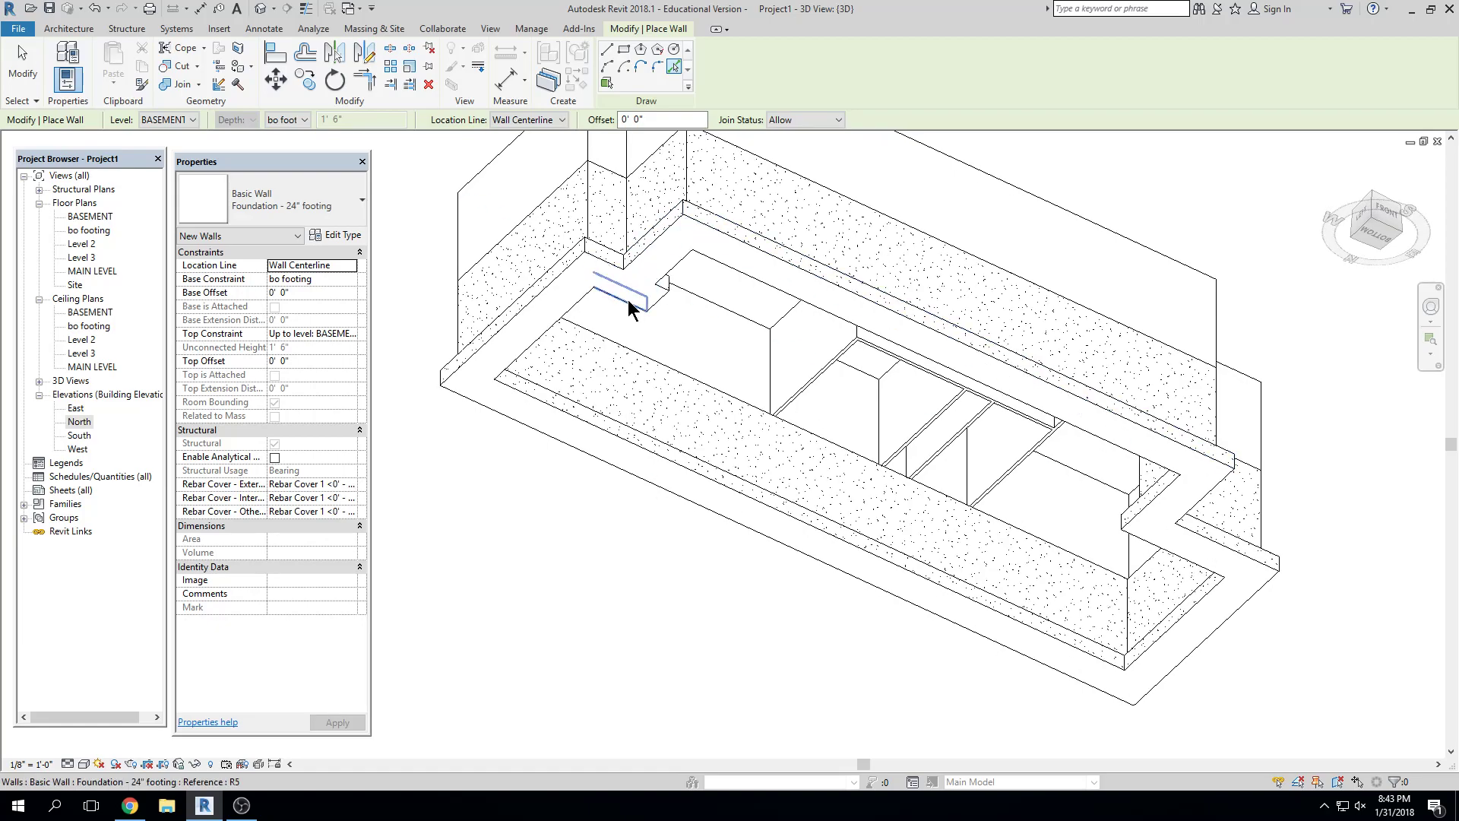
scroll(704, 490, "down", 2)
middle_click_drag(899, 316, 918, 671, "shift")
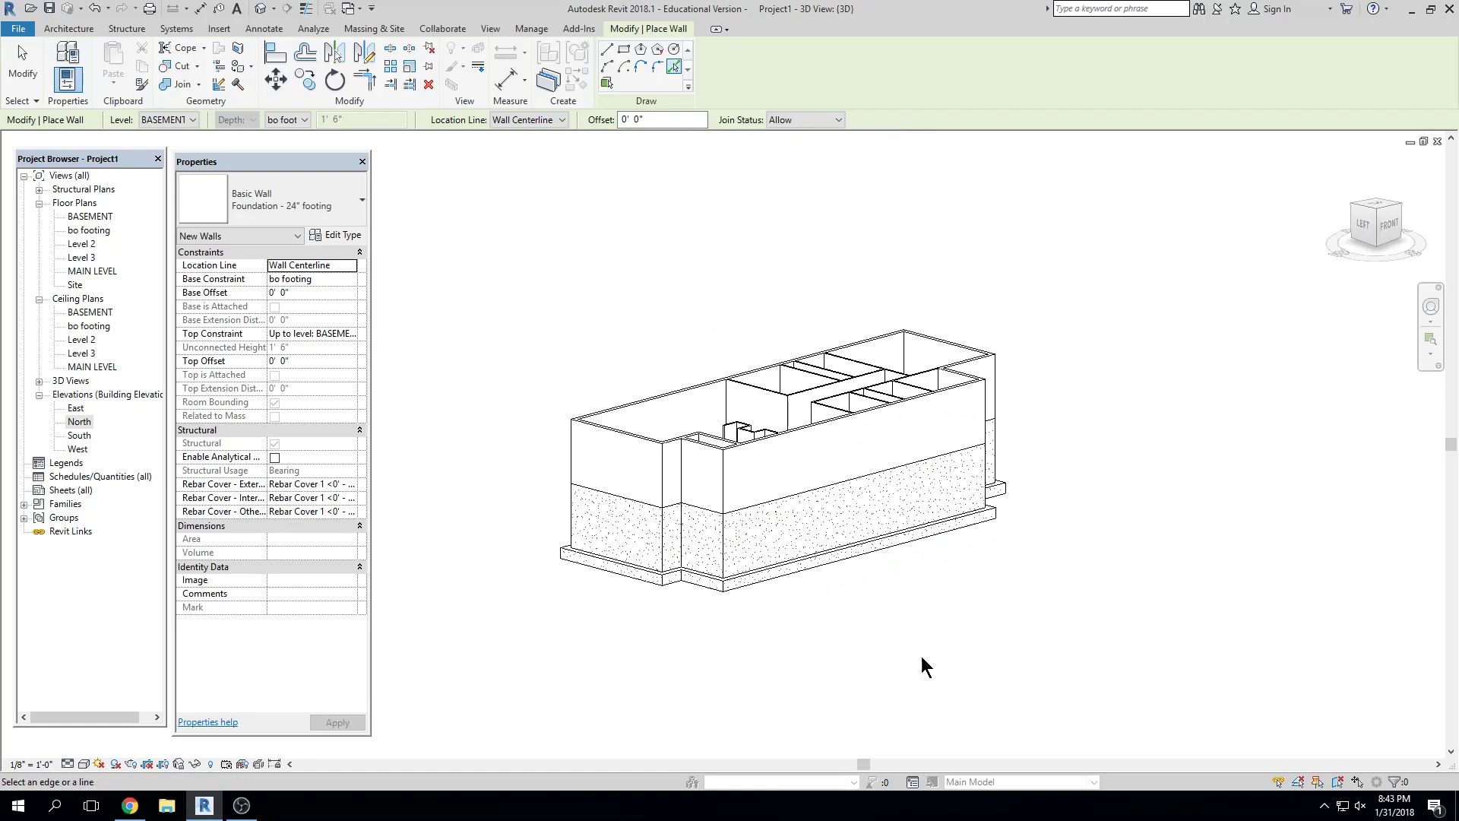
middle_click_drag(1011, 409, 997, 430, "shift")
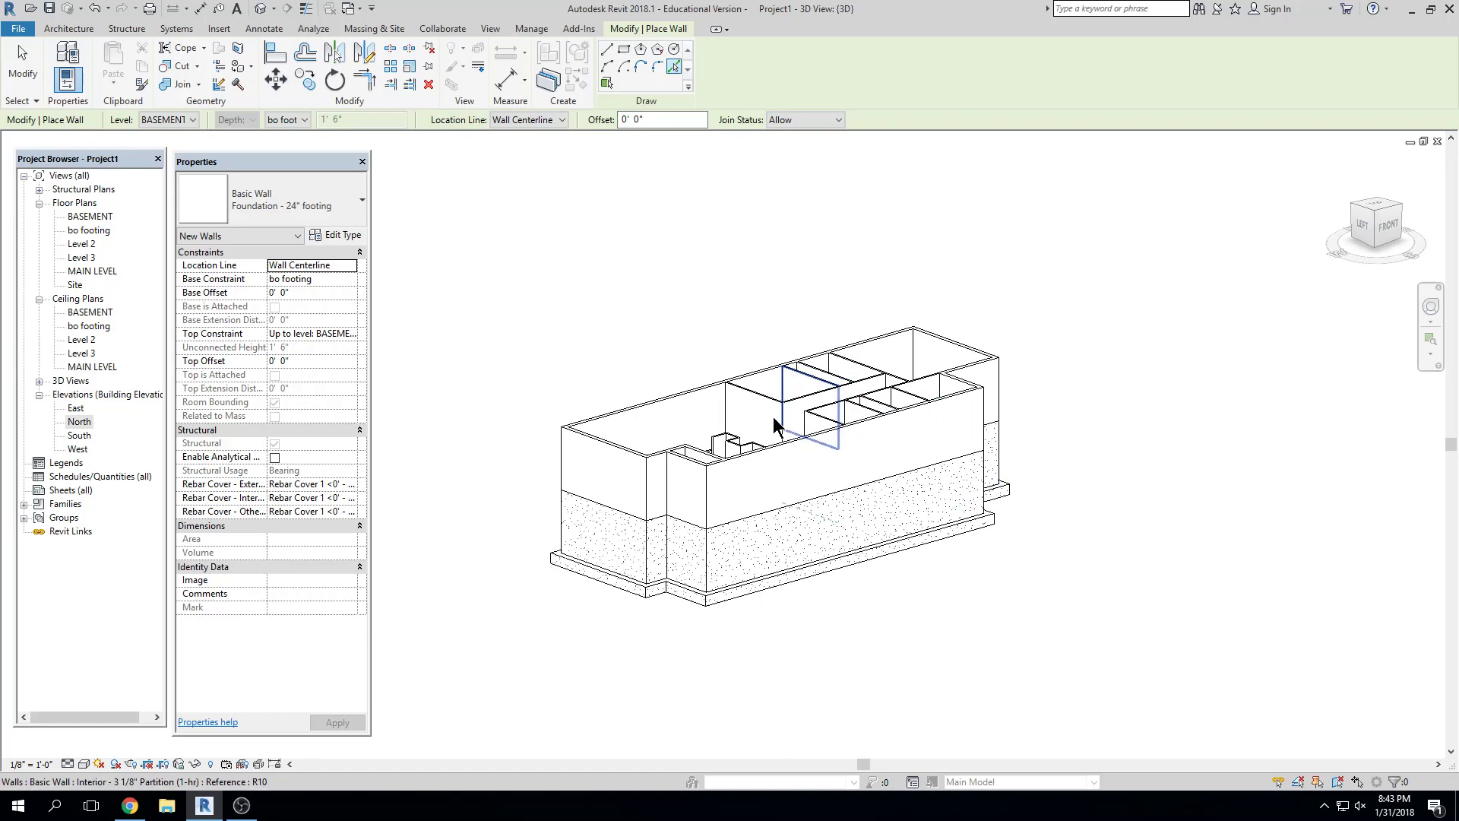
Close the 3D and BASEMENT plan views and examine the footing between the BASEMENT and bo footing levels in the North elevation
left_click(1437, 141)
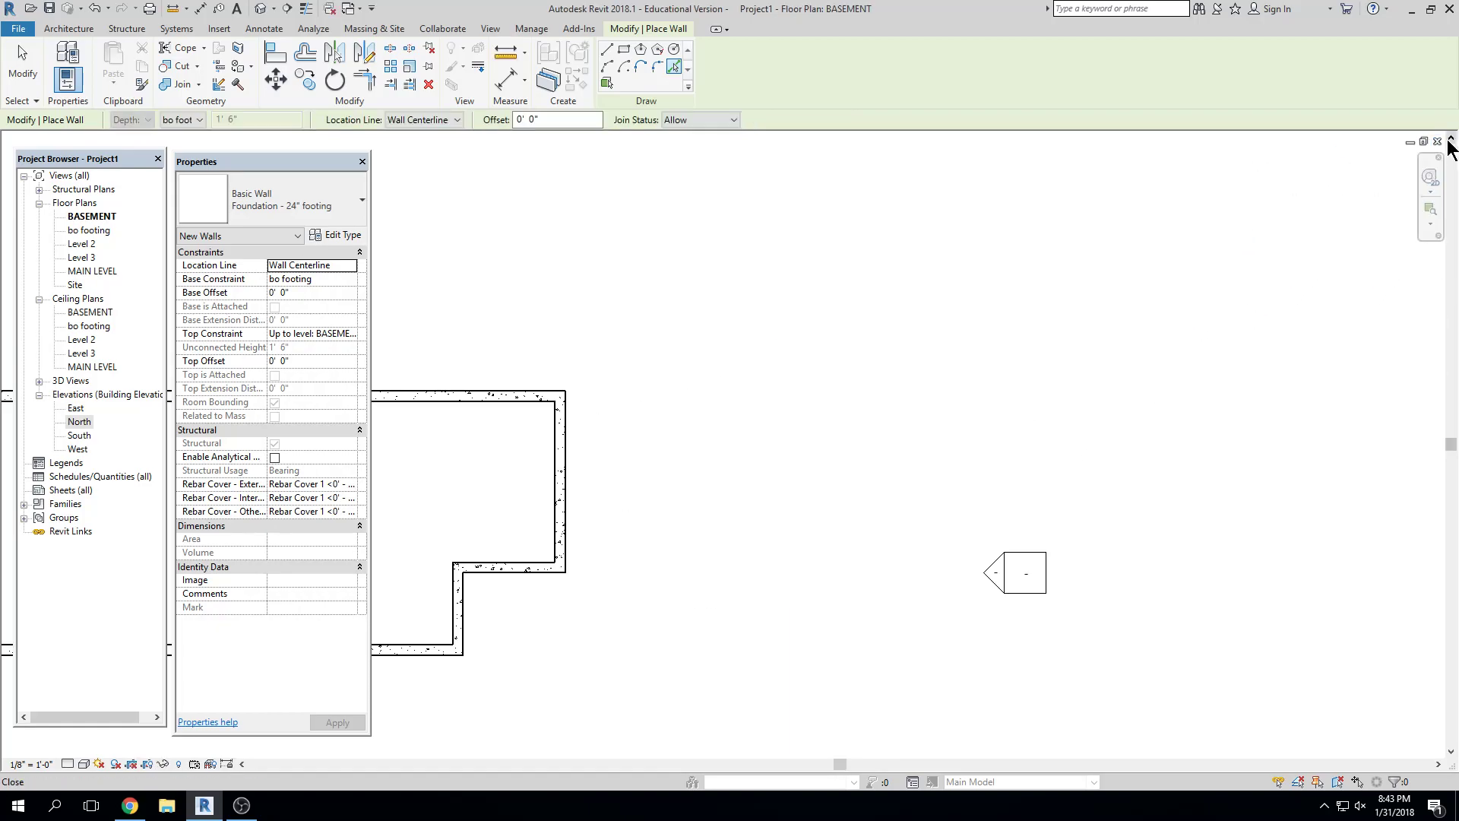
left_click(1437, 142)
middle_click_drag(661, 235, 1169, 540)
scroll(995, 547, "up", 8)
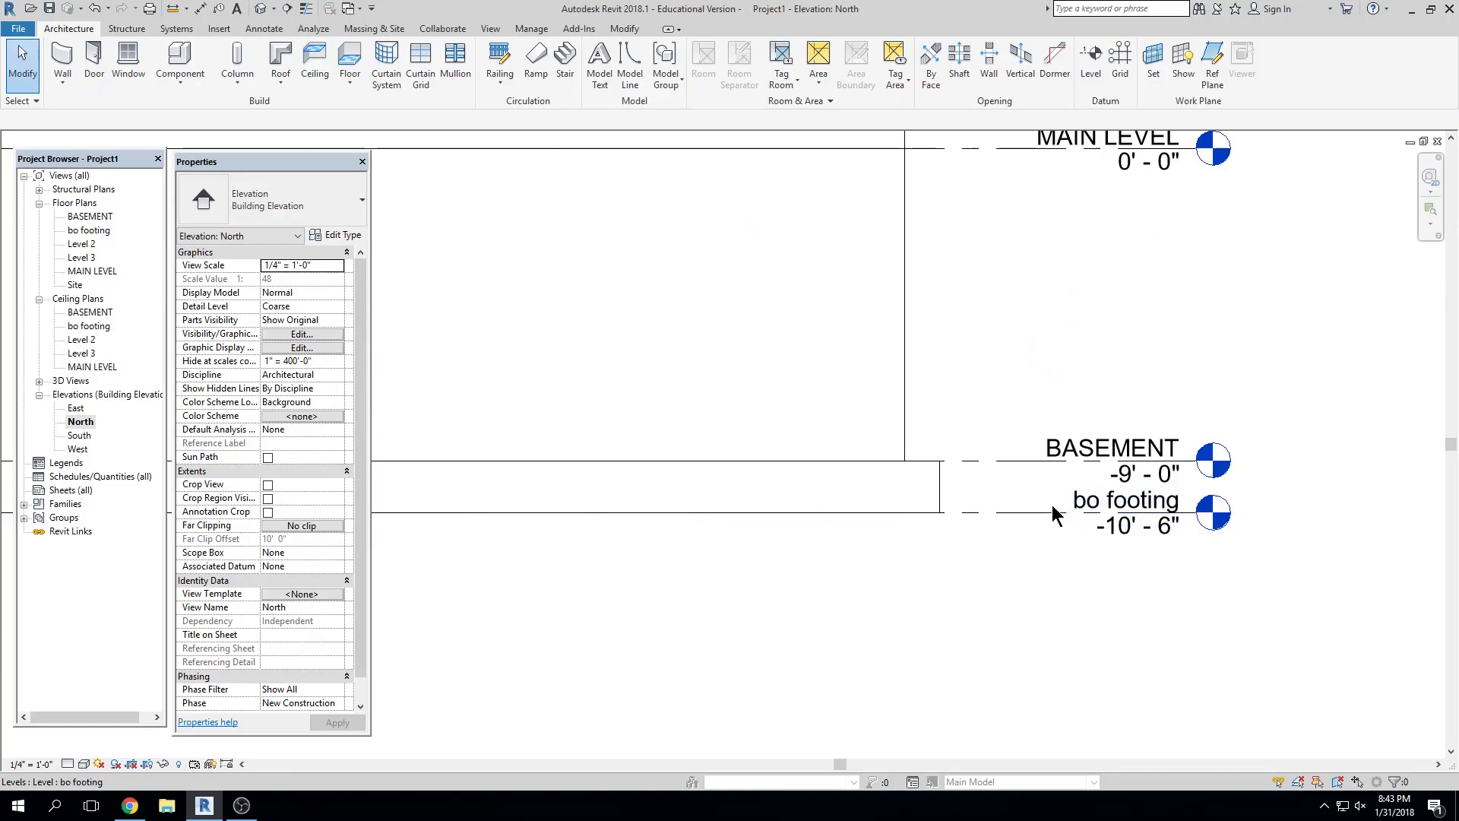
Add an aligned dimension between the BASEMENT and bo footing levels in the North elevation, beside the end of the footing
key("d")
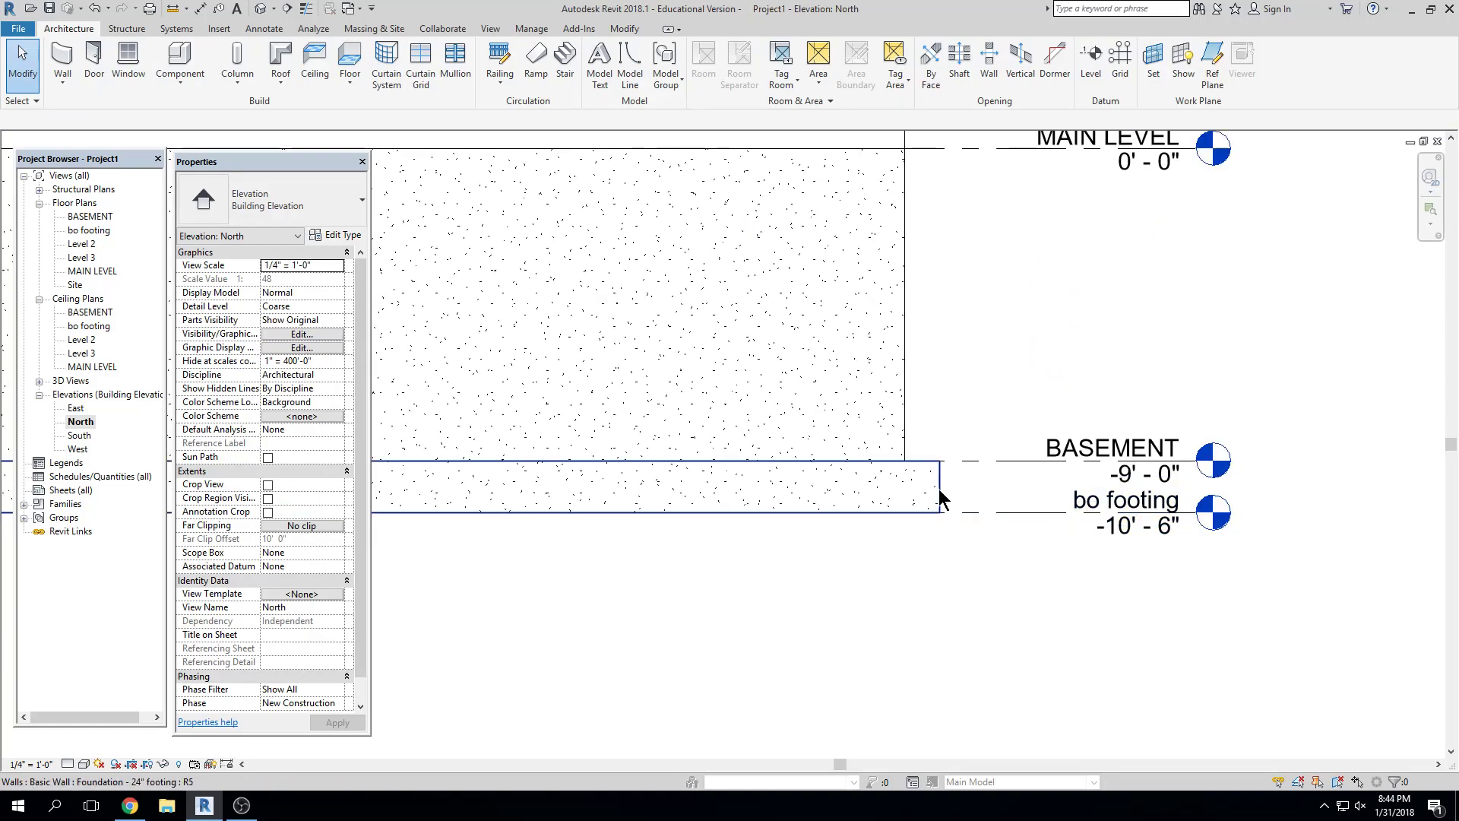
key("i")
left_click(999, 459)
left_click(1008, 514)
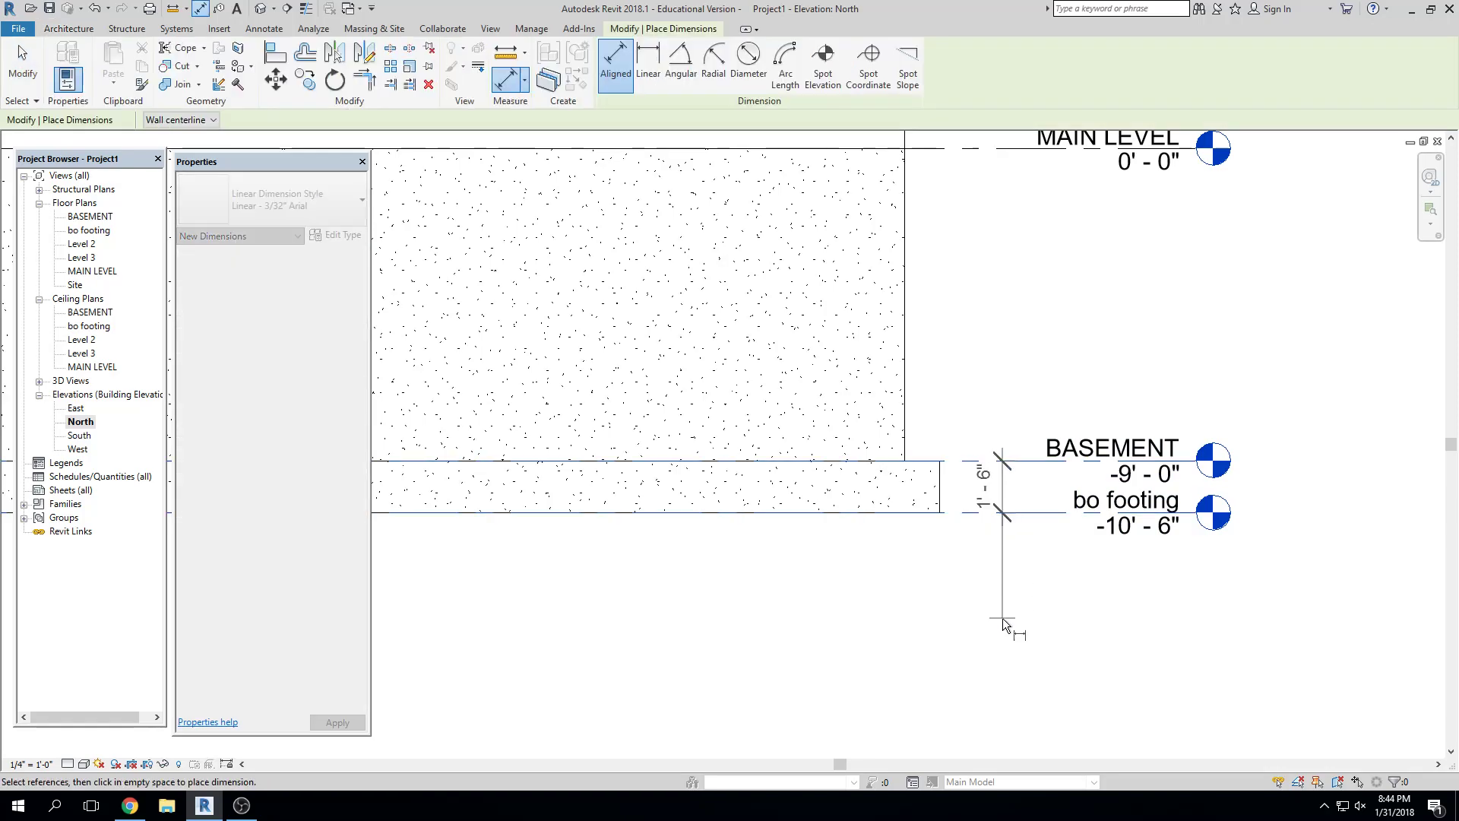
left_click(1001, 618)
key("Escape")
key("Escape")
Set the distance between the BASEMENT and bo footing levels to 0' 10" by moving the bo footing level
left_click(1069, 509)
left_click(982, 486)
type("0 10")
key("Return")
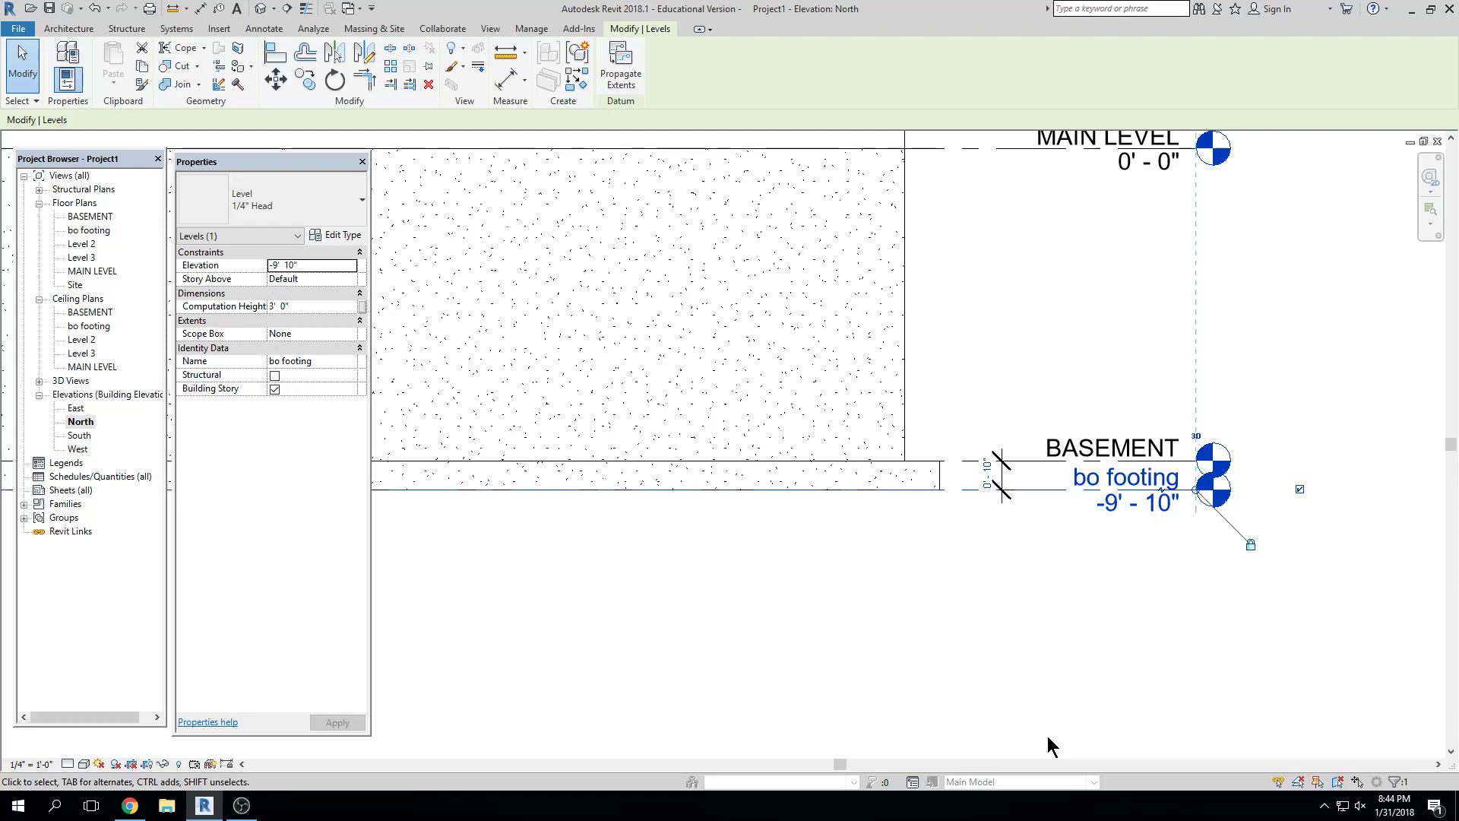
left_click(1053, 676)
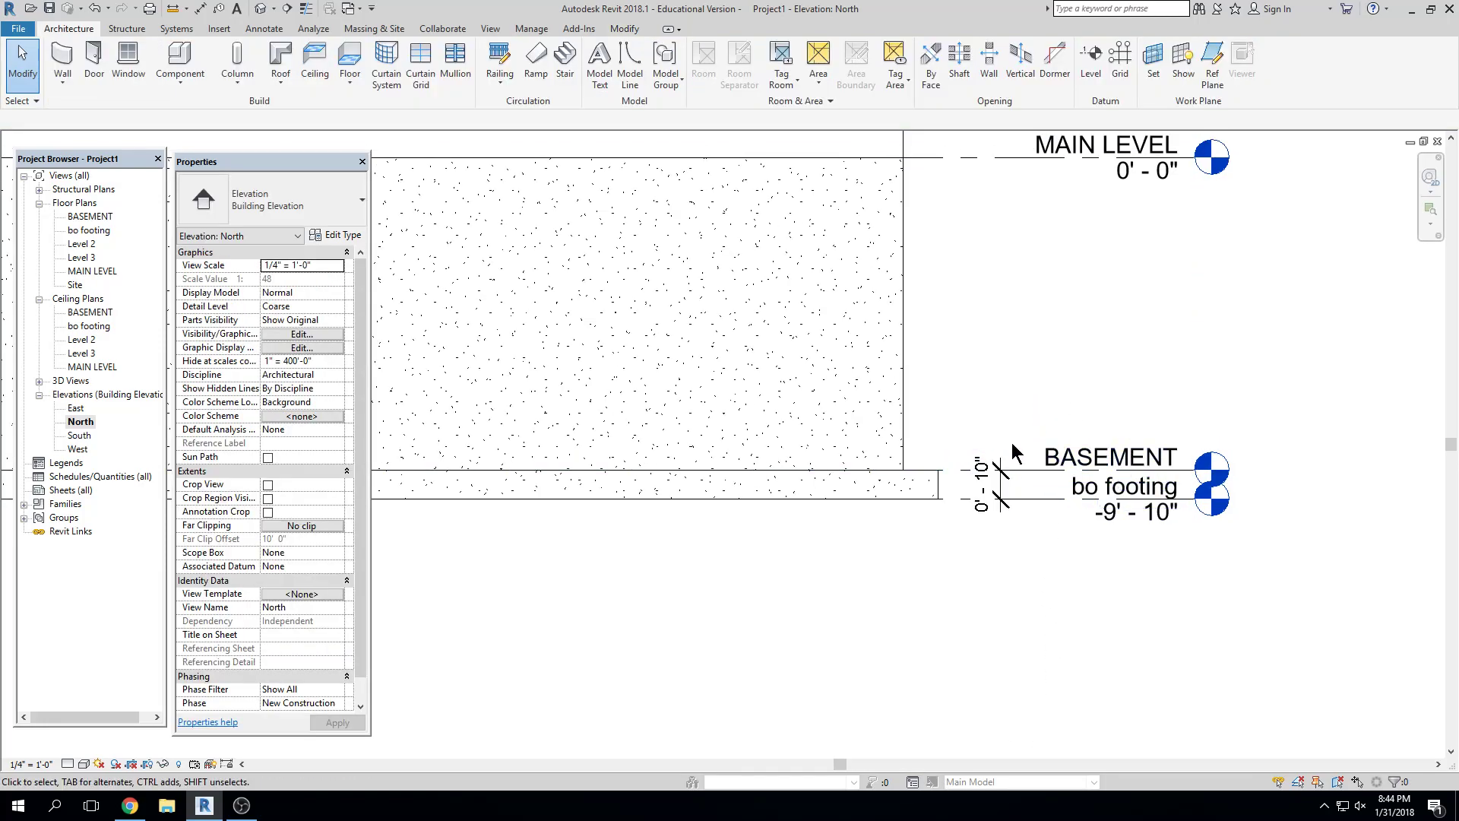
Add an elbow to the bo footing level line so its head sits clear below the BASEMENT level head
scroll(1022, 444, "down", 1)
left_click(1076, 482)
left_click(1089, 480)
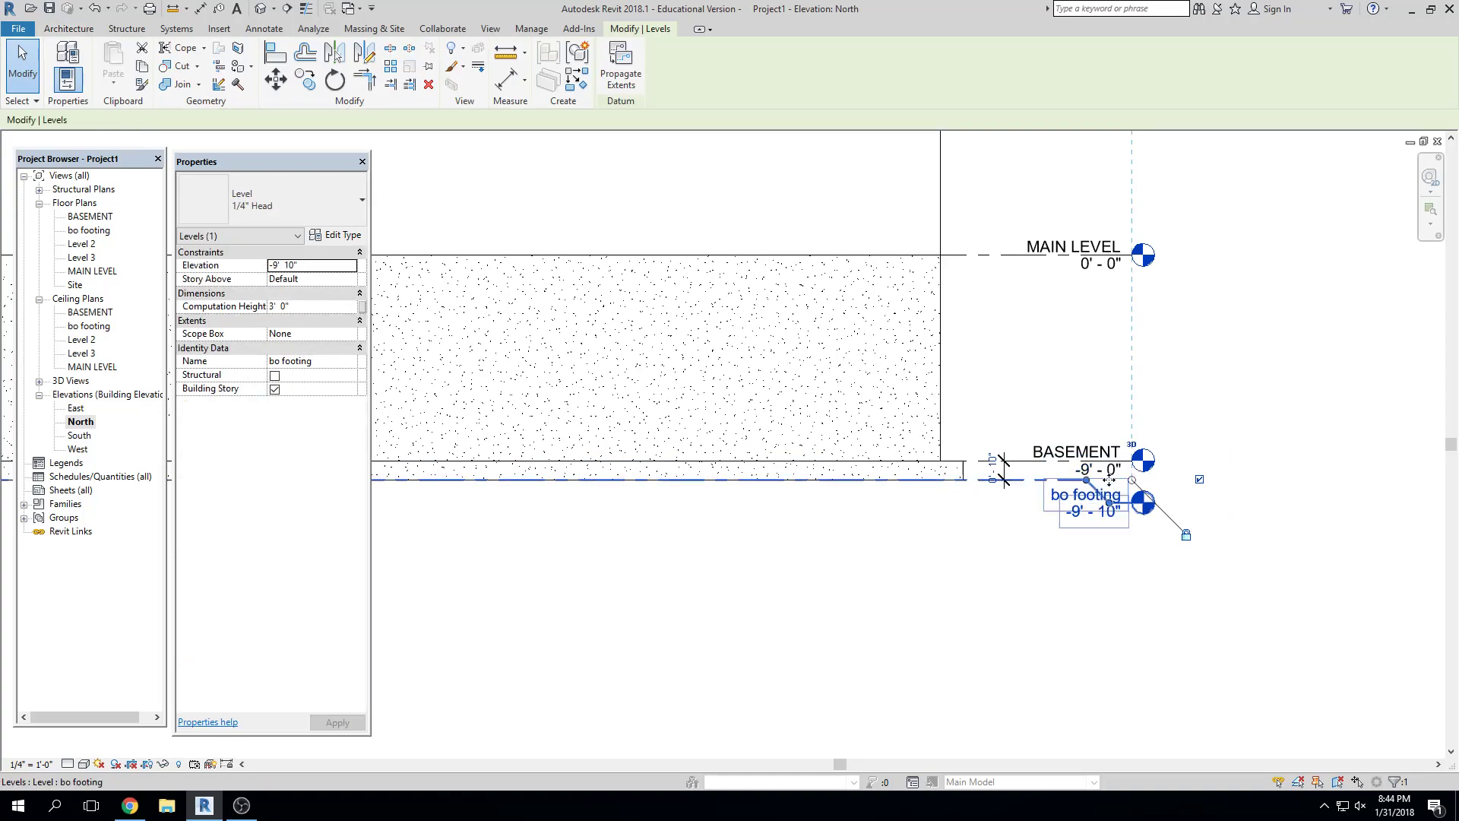
left_click(1249, 498)
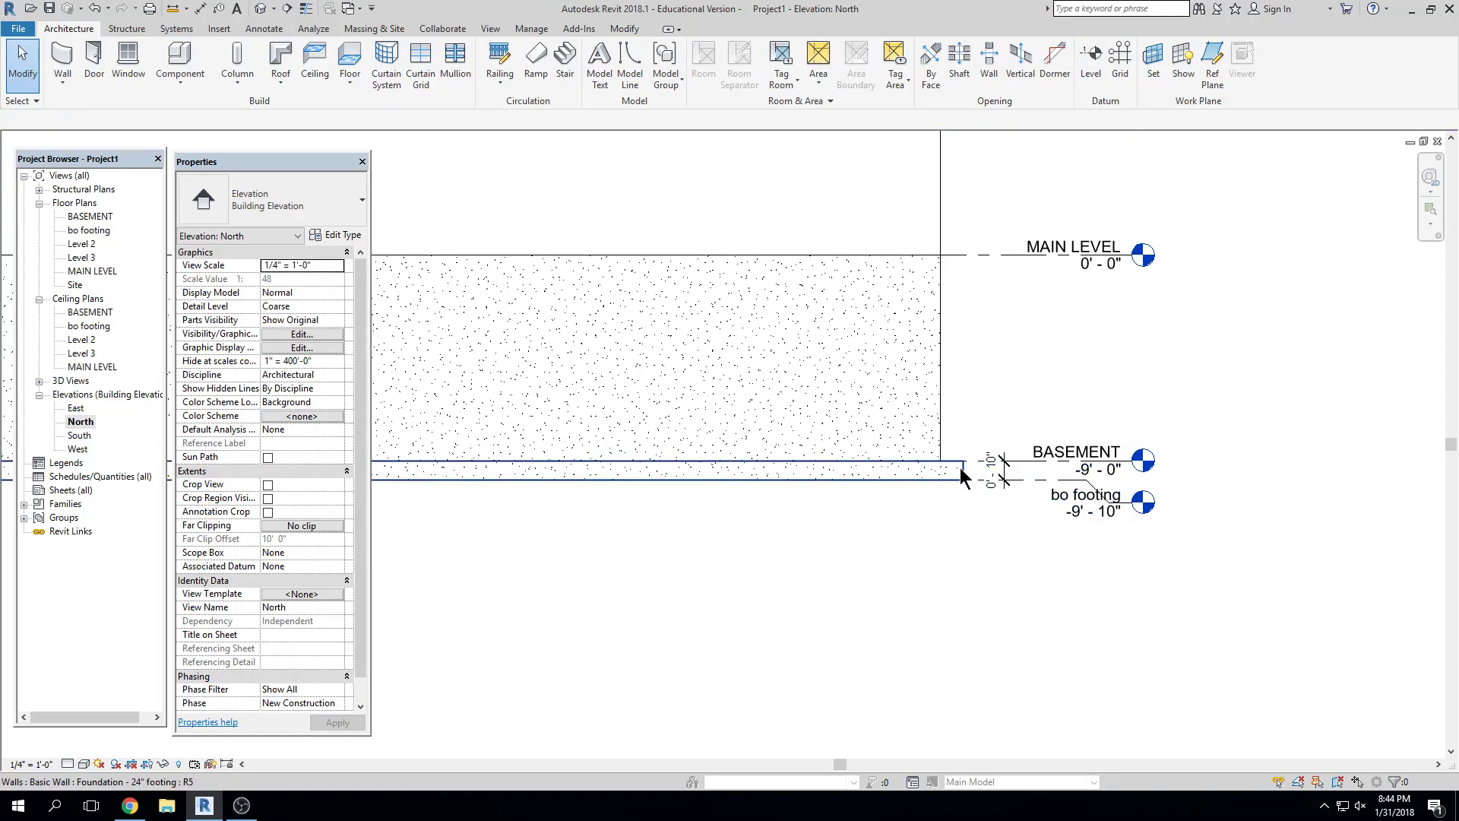
Open the BASEMENT floor plan view
scroll(980, 468, "up", 2)
scroll(1049, 482, "down", 4)
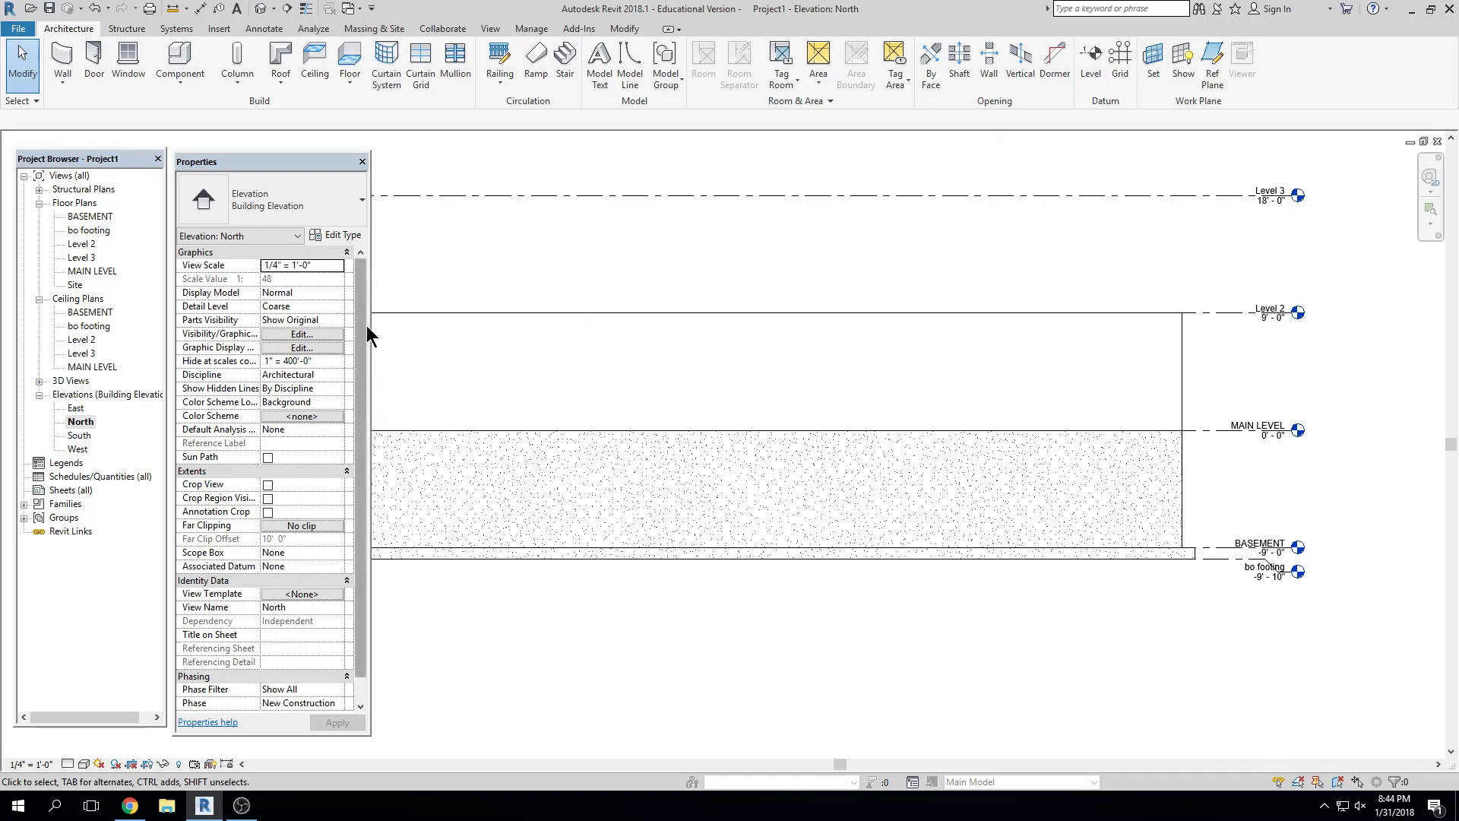
double_click(87, 216)
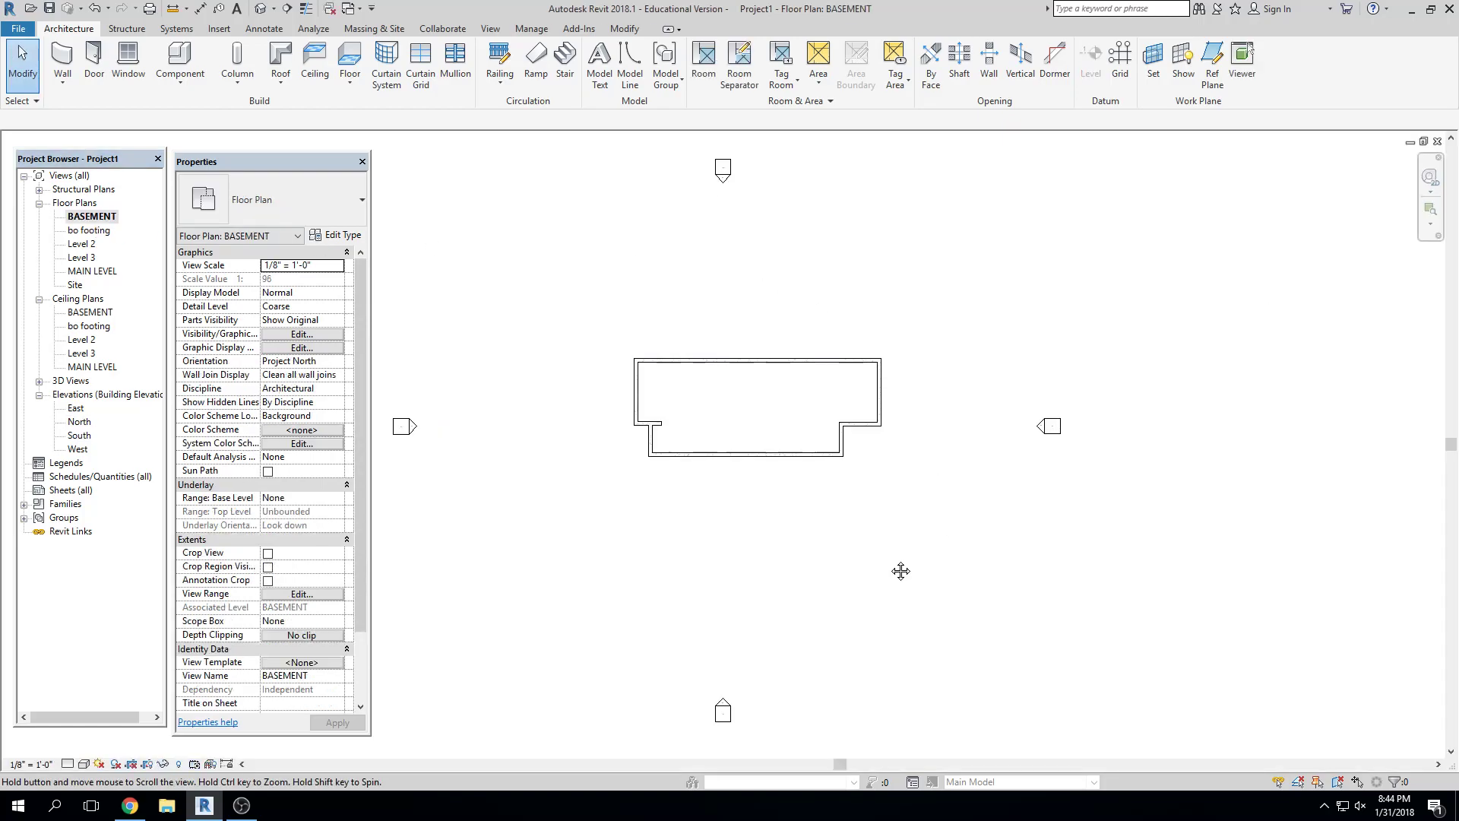
scroll(788, 489, "up", 3)
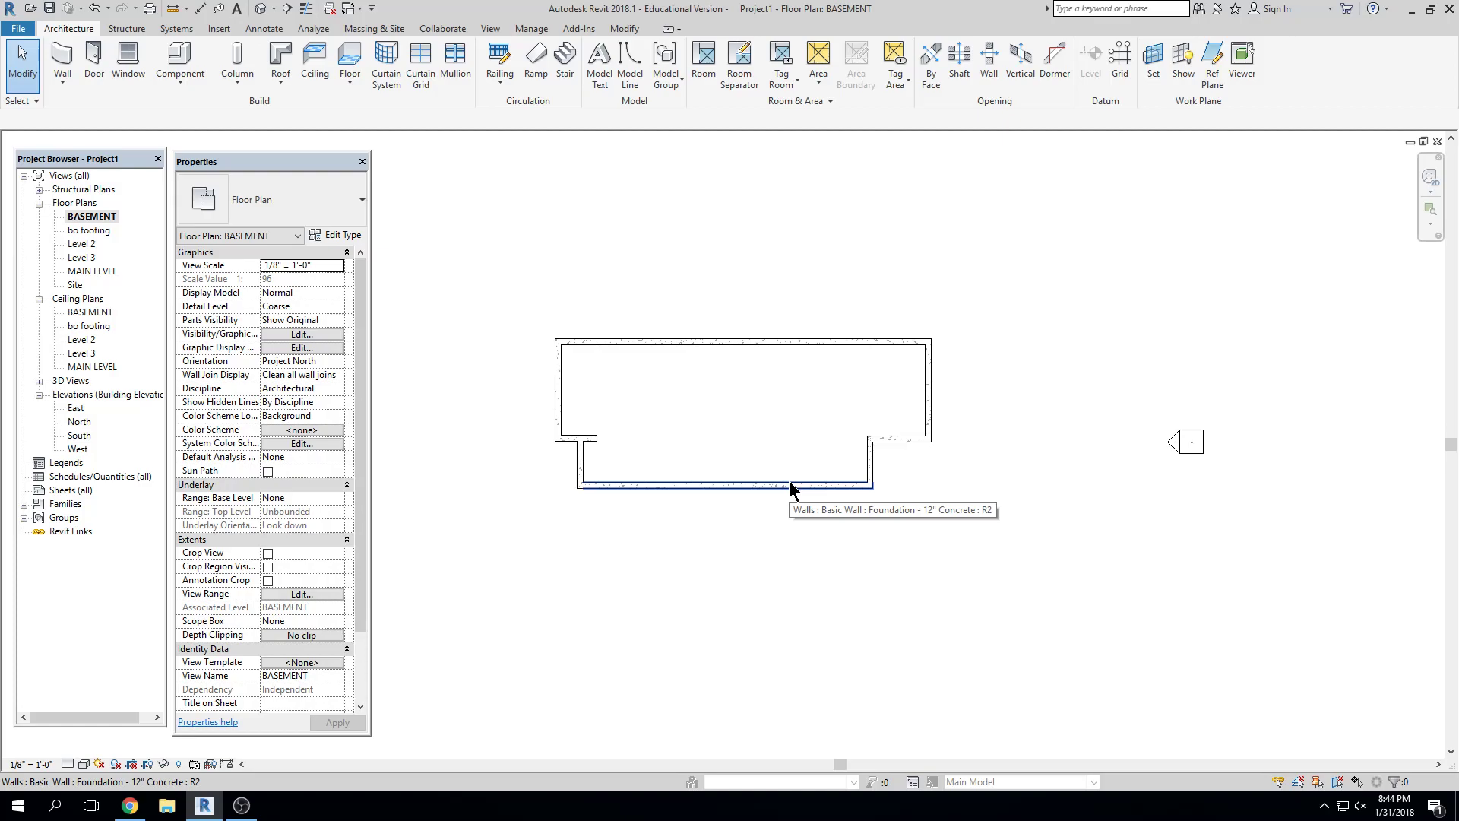
Switch to Chrome and download MA Architecture Basement Plan.jpg from the MA Residence: INFORMATION ASSIGNMENT page
mouse_move(130, 805)
left_click(137, 733)
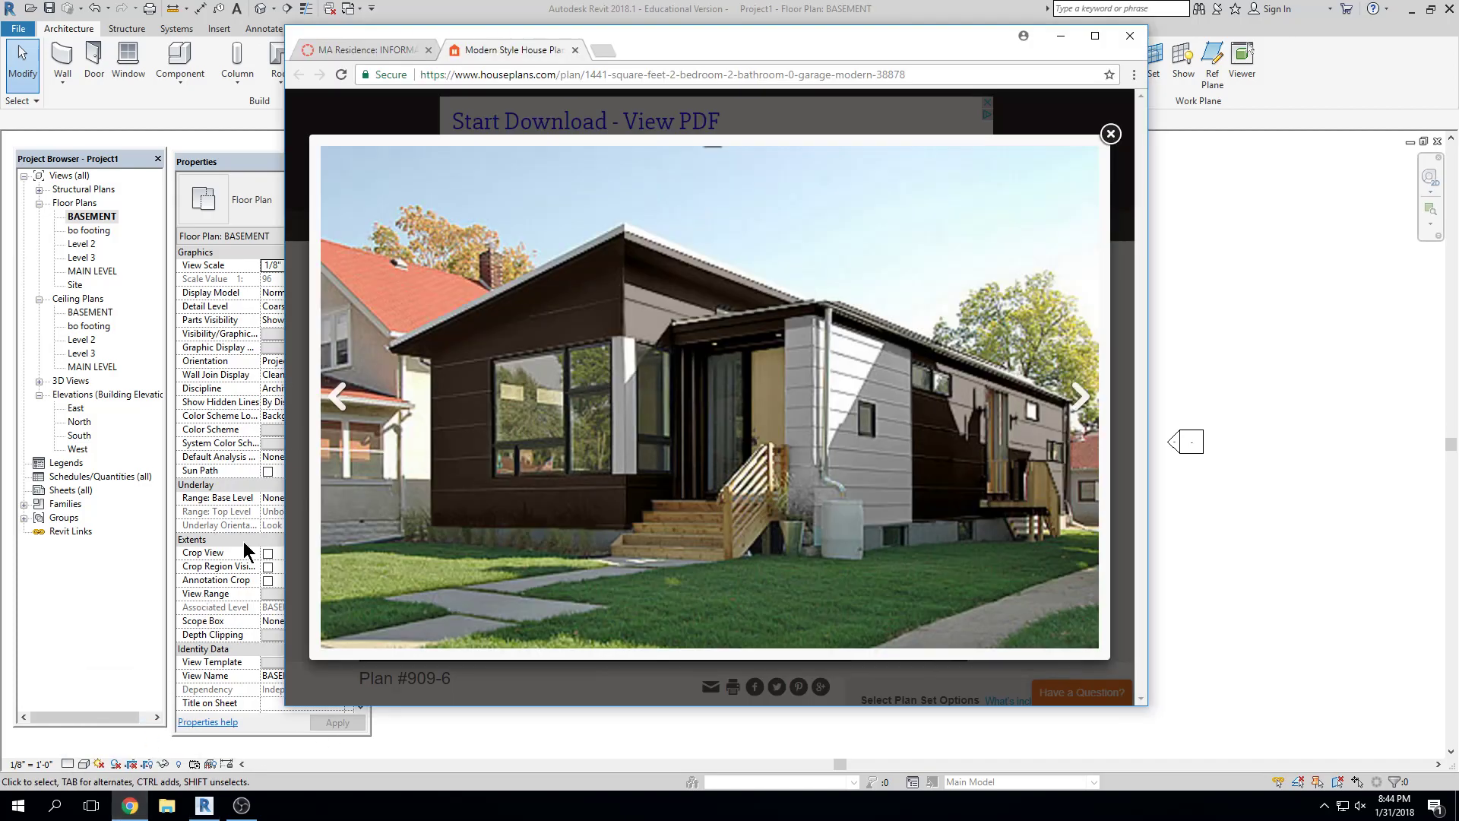
left_click(406, 48)
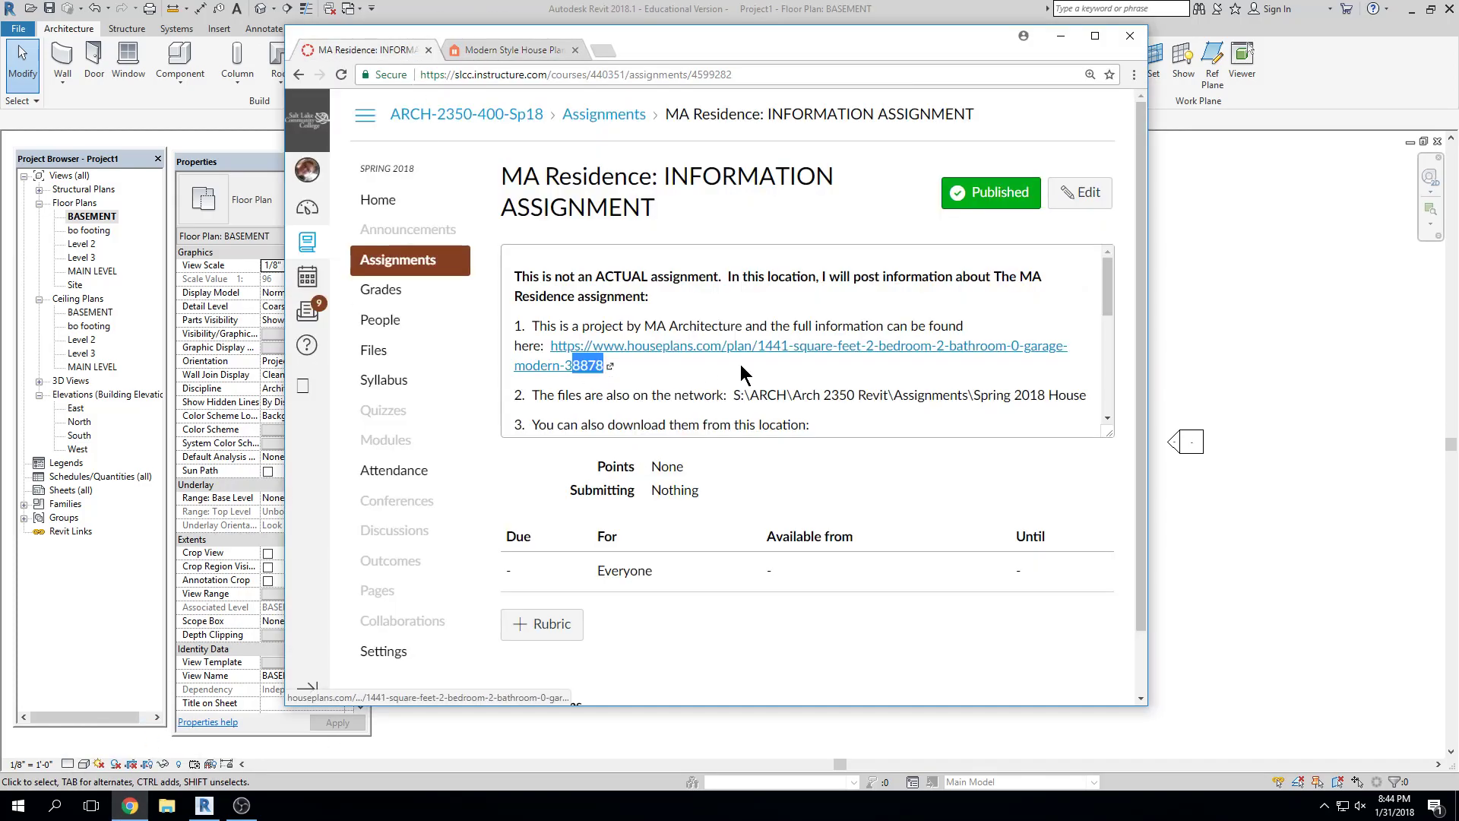
scroll(740, 364, "down", 2)
left_click(672, 305)
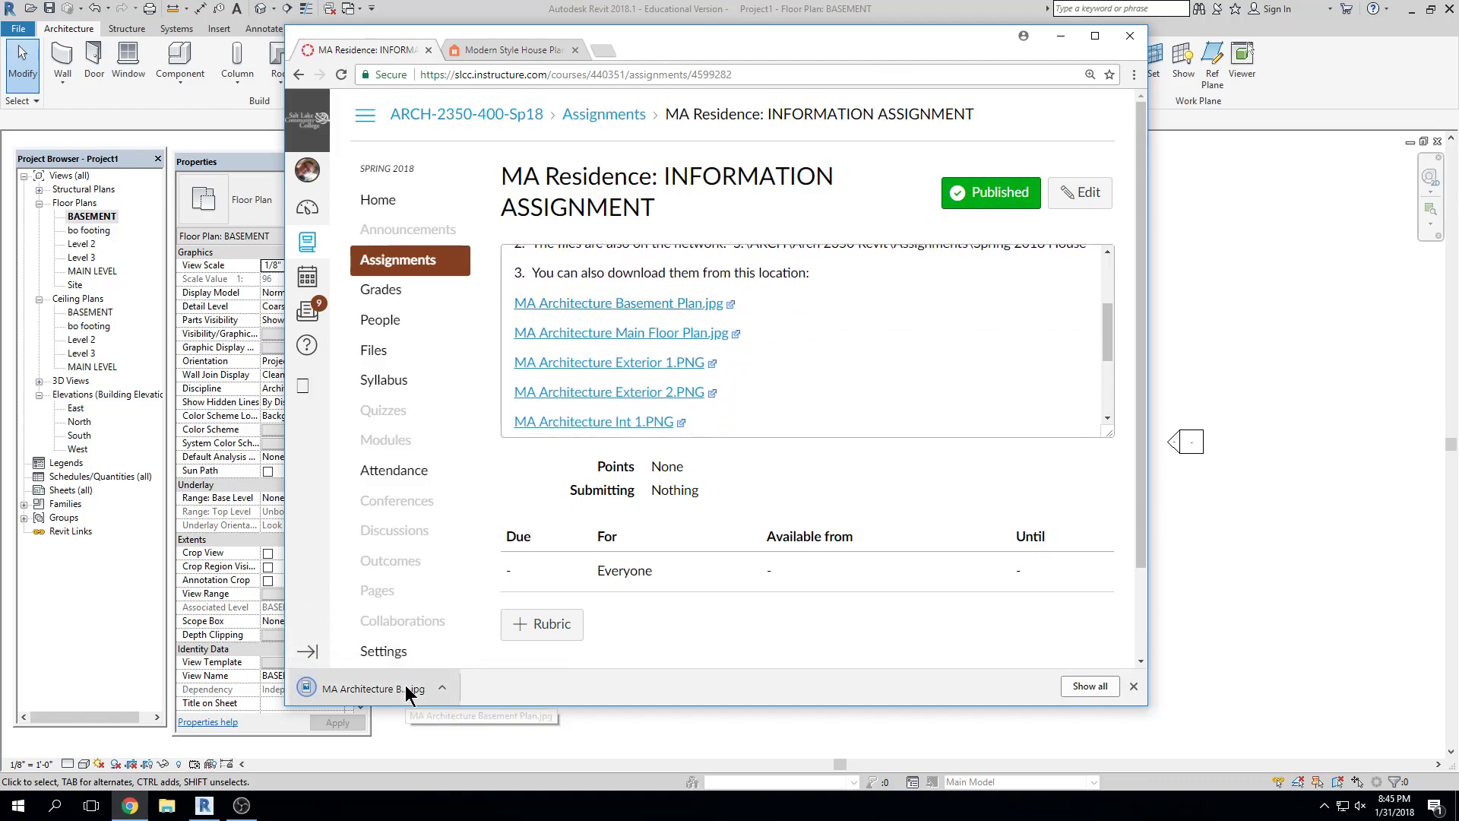
View the downloaded basement plan image in Photos and close it
right_click(408, 693)
left_click(456, 591)
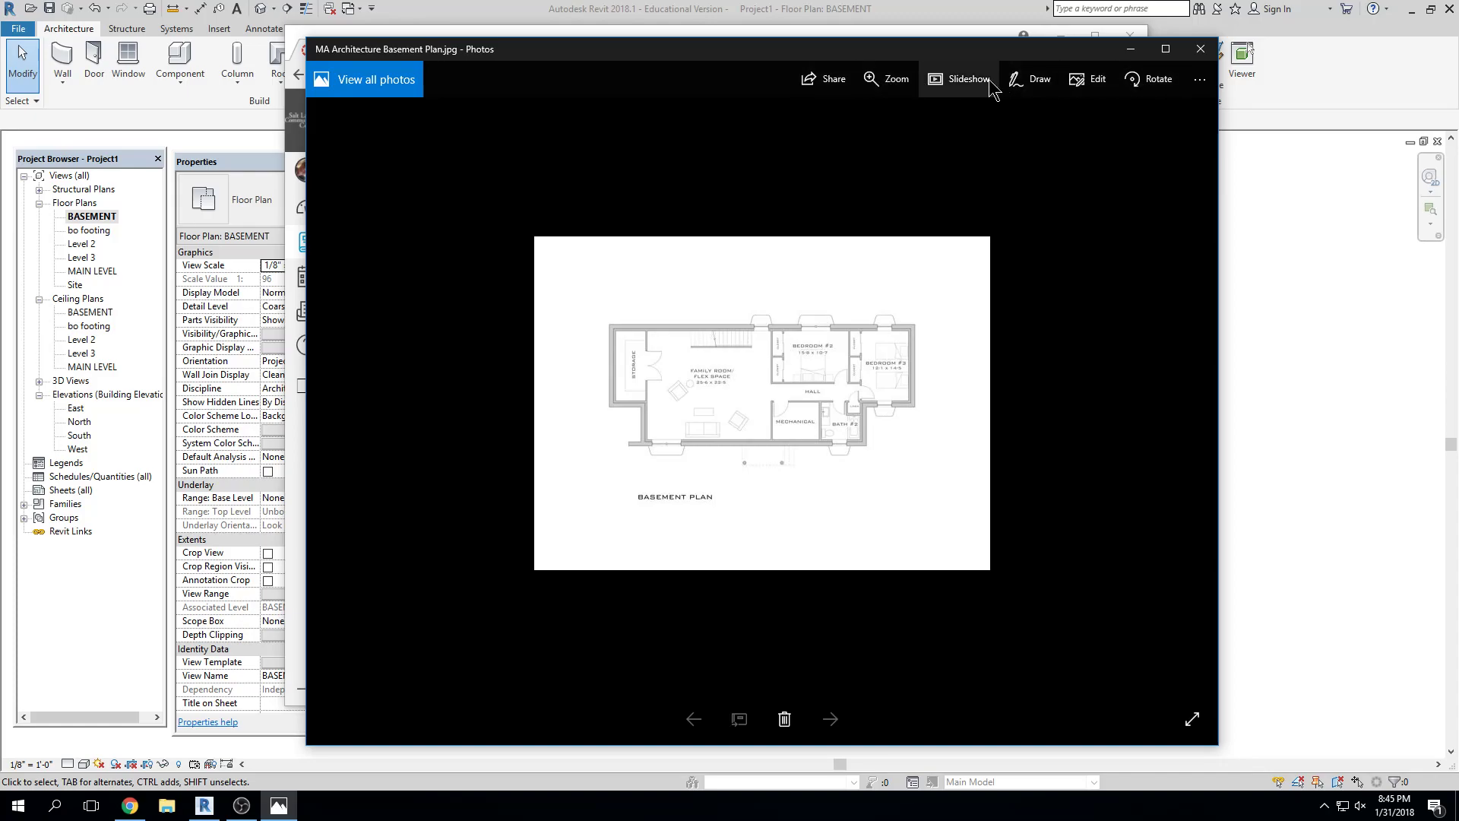
left_click(1200, 51)
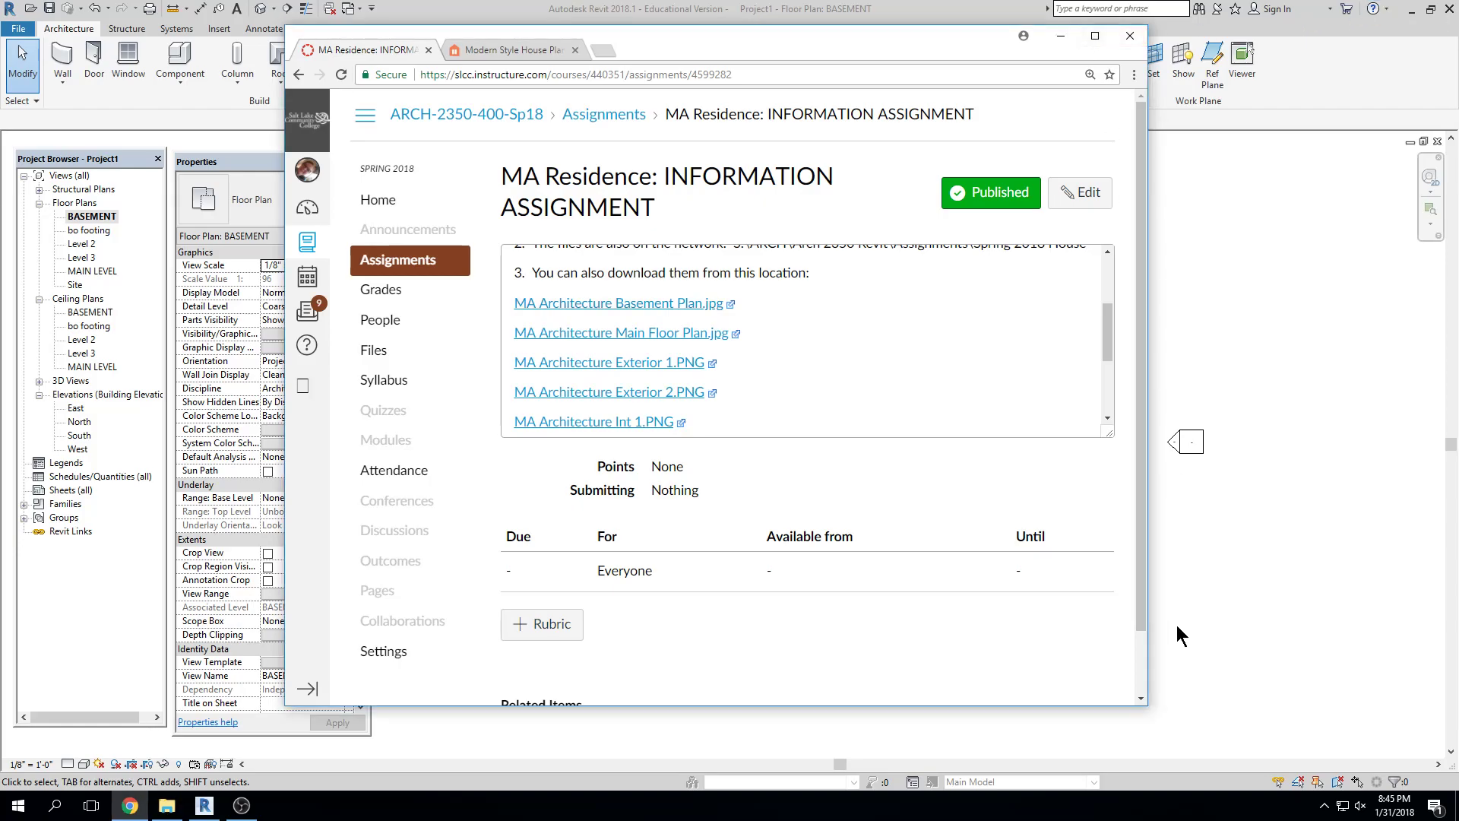
Minimize the open windows and place MA Architecture Basement Plan.jpg below the other MA Architecture image on the desktop
left_click(1411, 9)
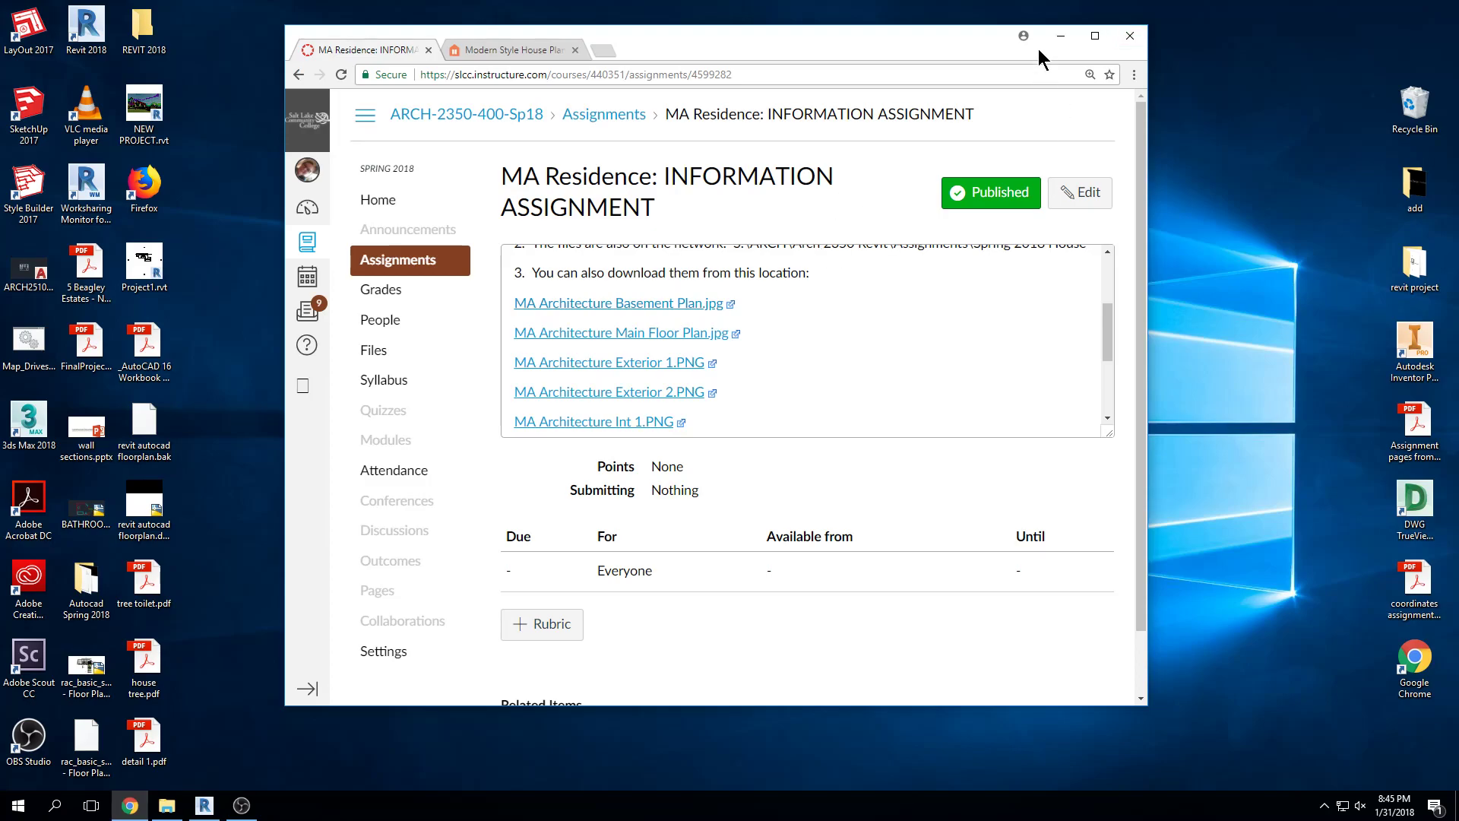
left_click(1064, 36)
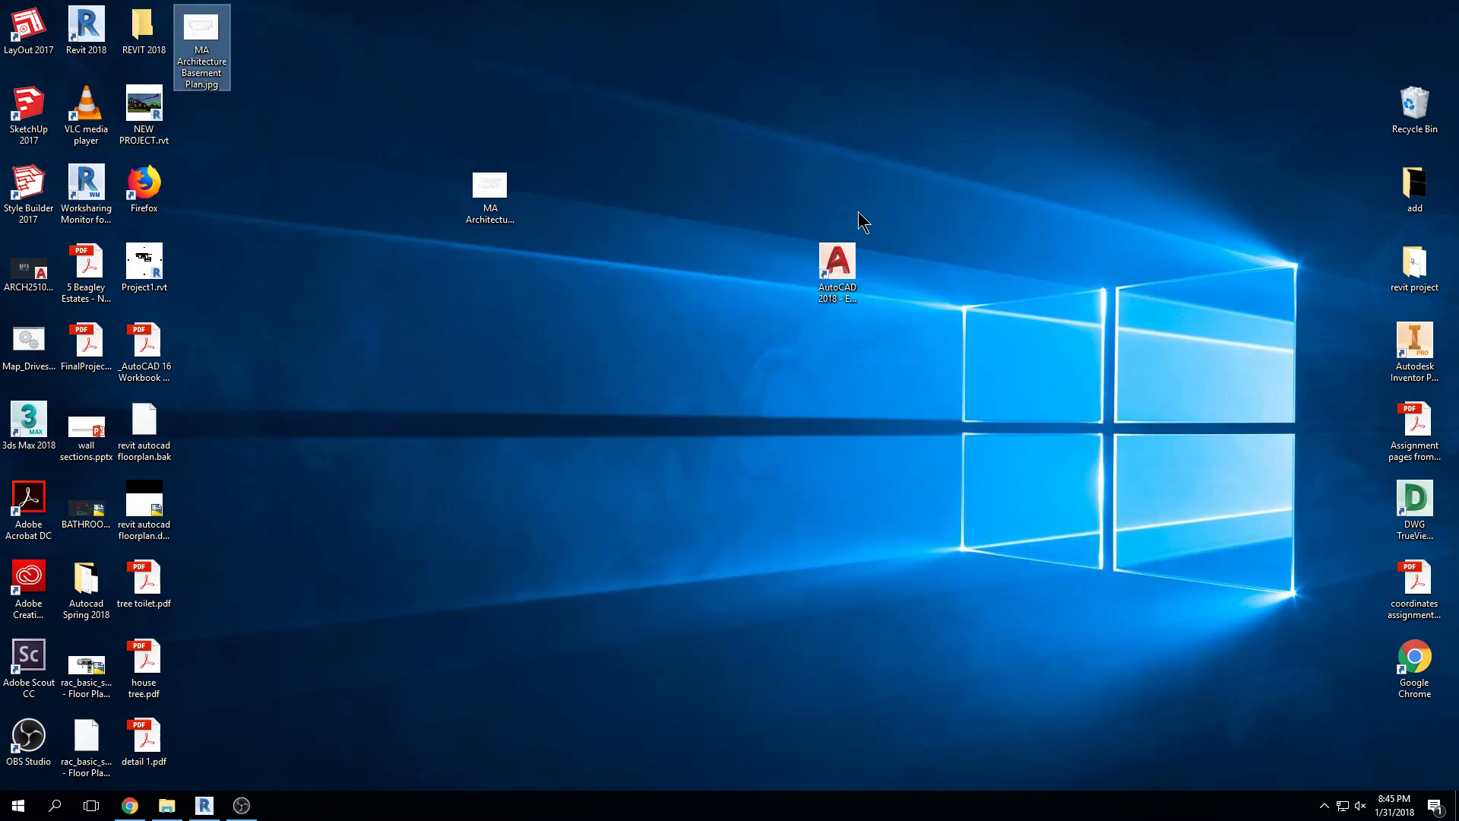
left_click_drag(201, 34, 488, 285)
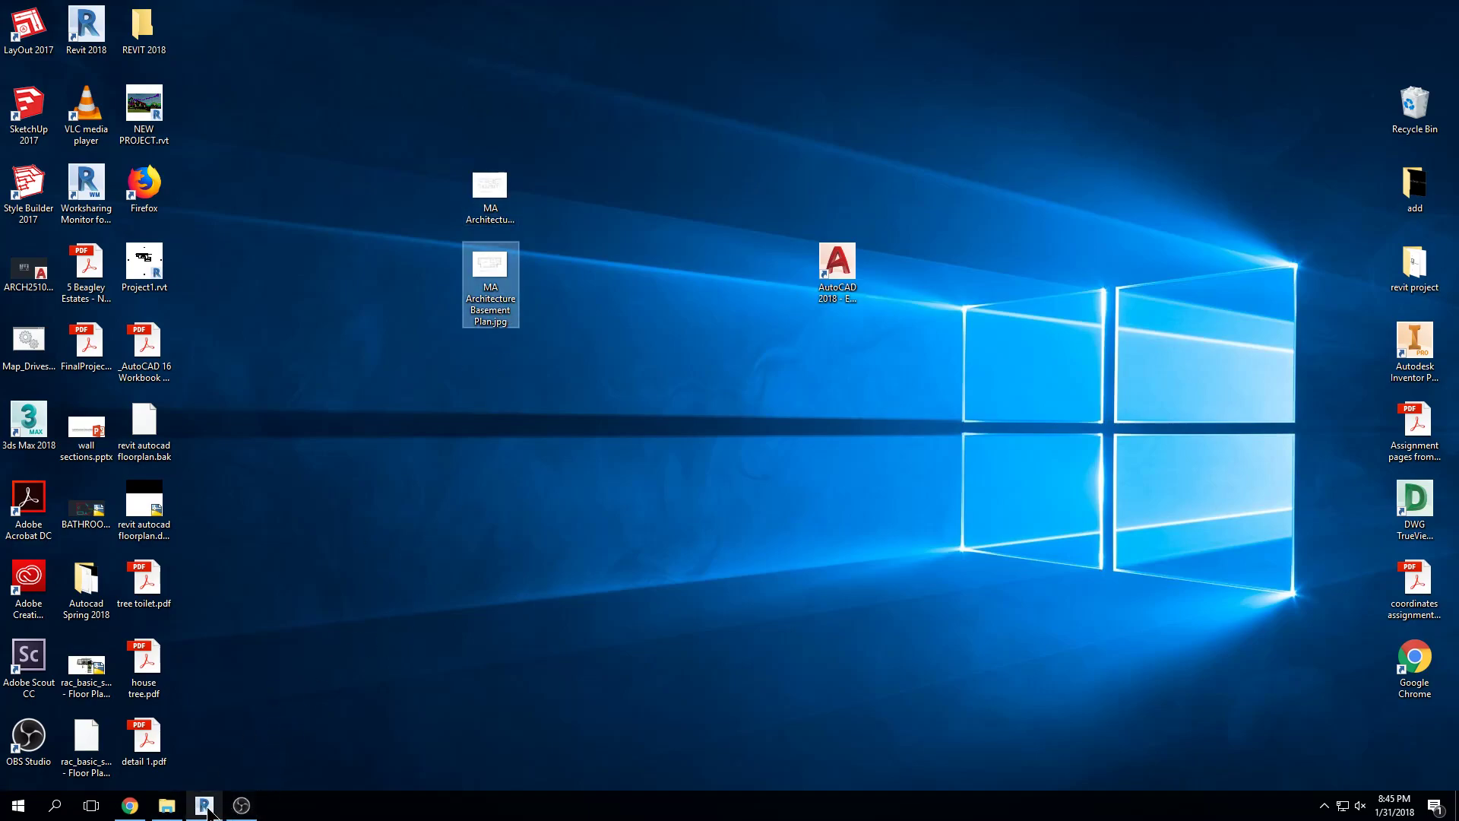
Return to Revit and import MA Architecture Basement Plan.jpg from the Desktop into the BASEMENT floor plan, placing it over the foundation walls
left_click(204, 804)
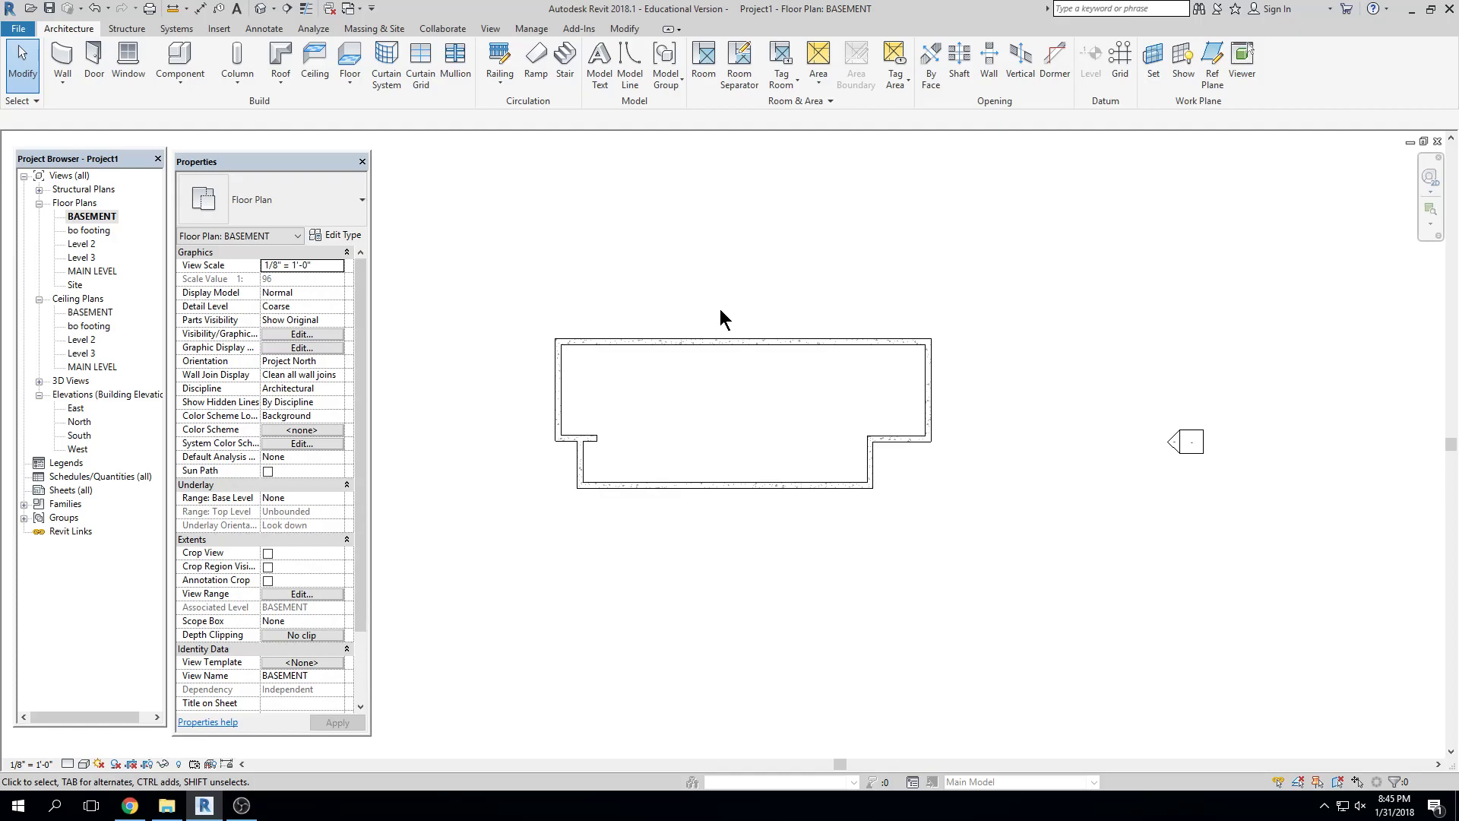
middle_click_drag(733, 332, 759, 343)
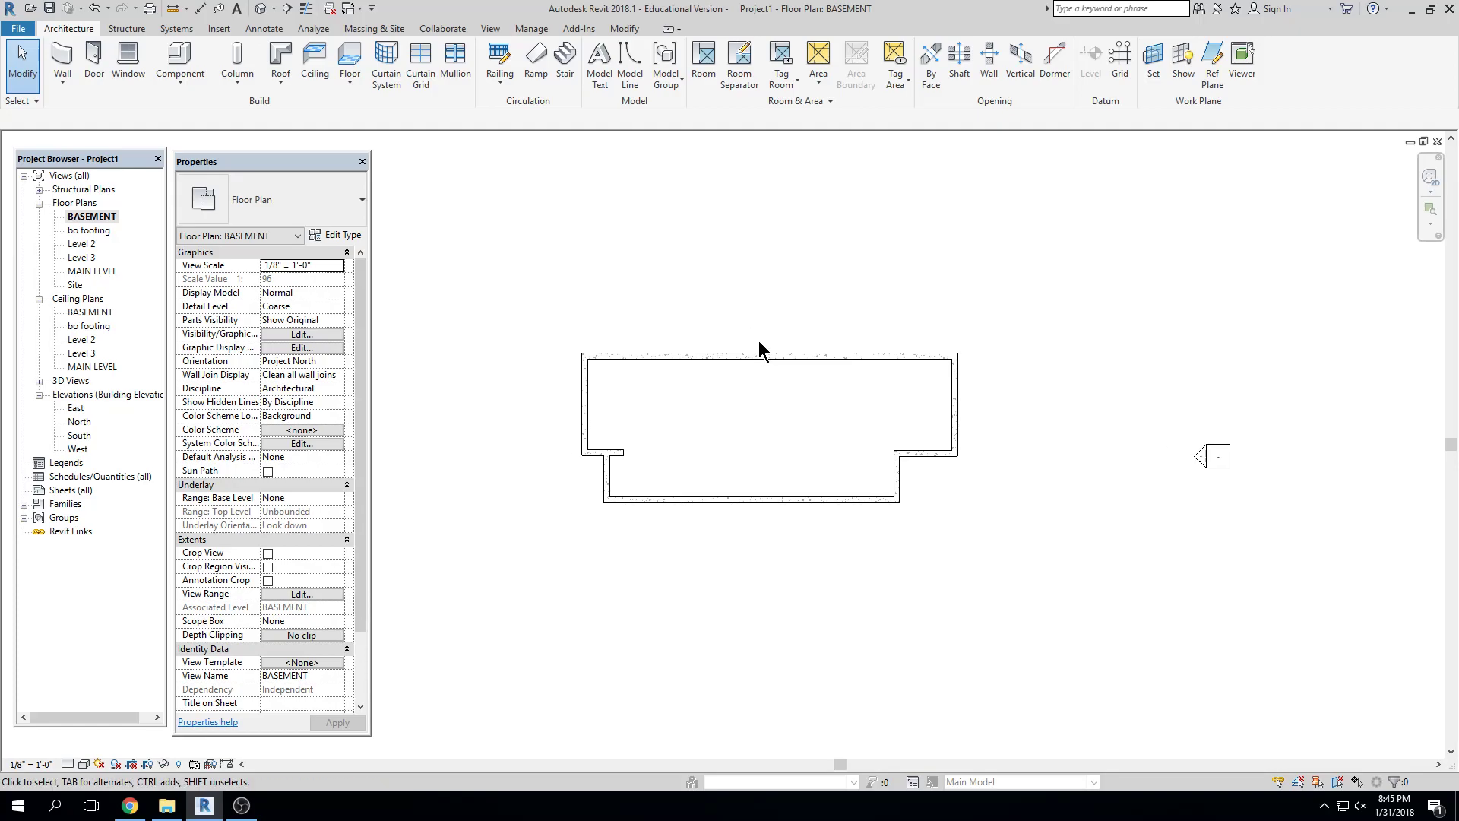
left_click(228, 27)
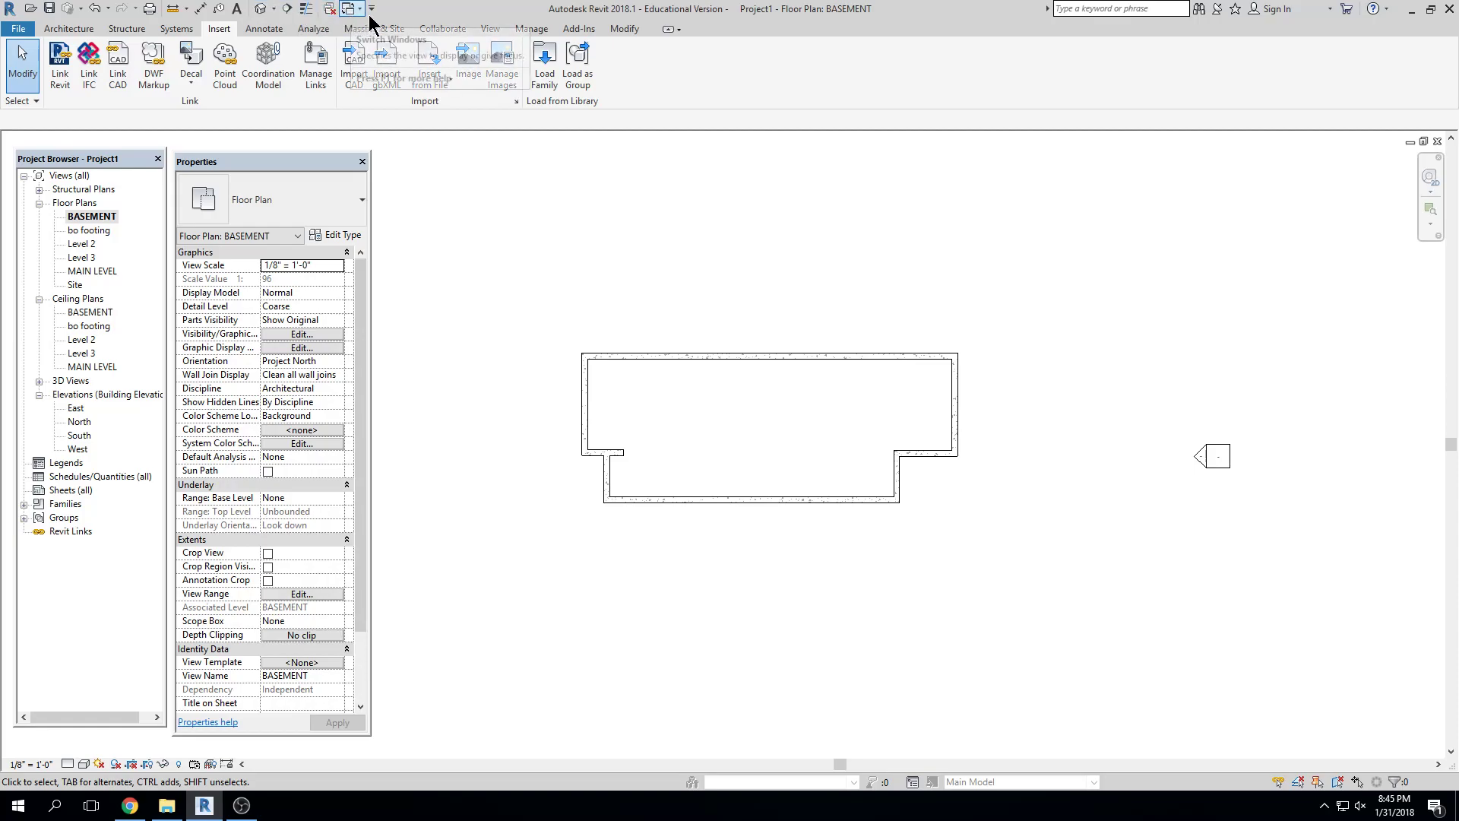
left_click(469, 69)
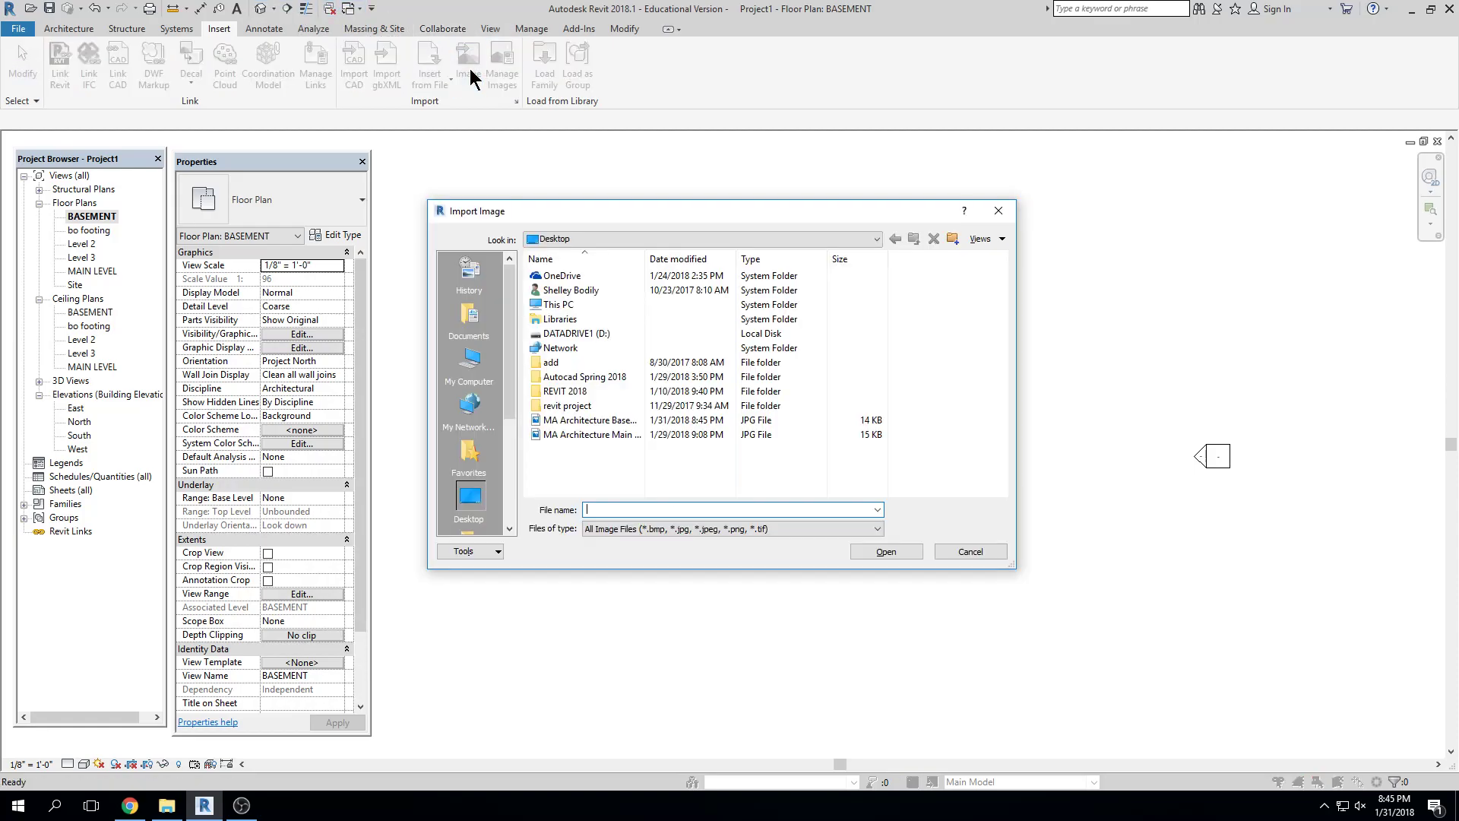
left_click(600, 424)
left_click(867, 545)
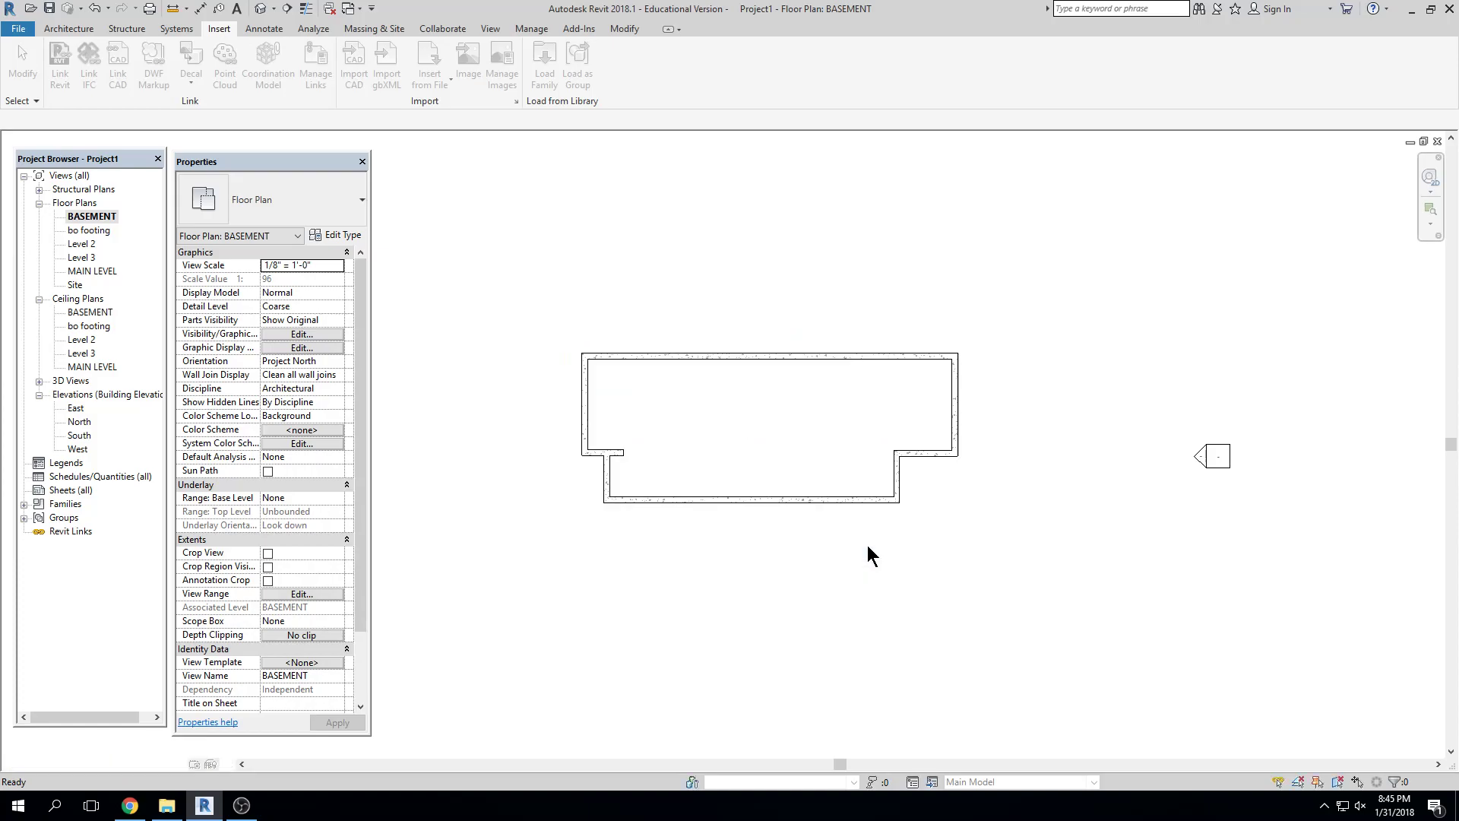
left_click(756, 414)
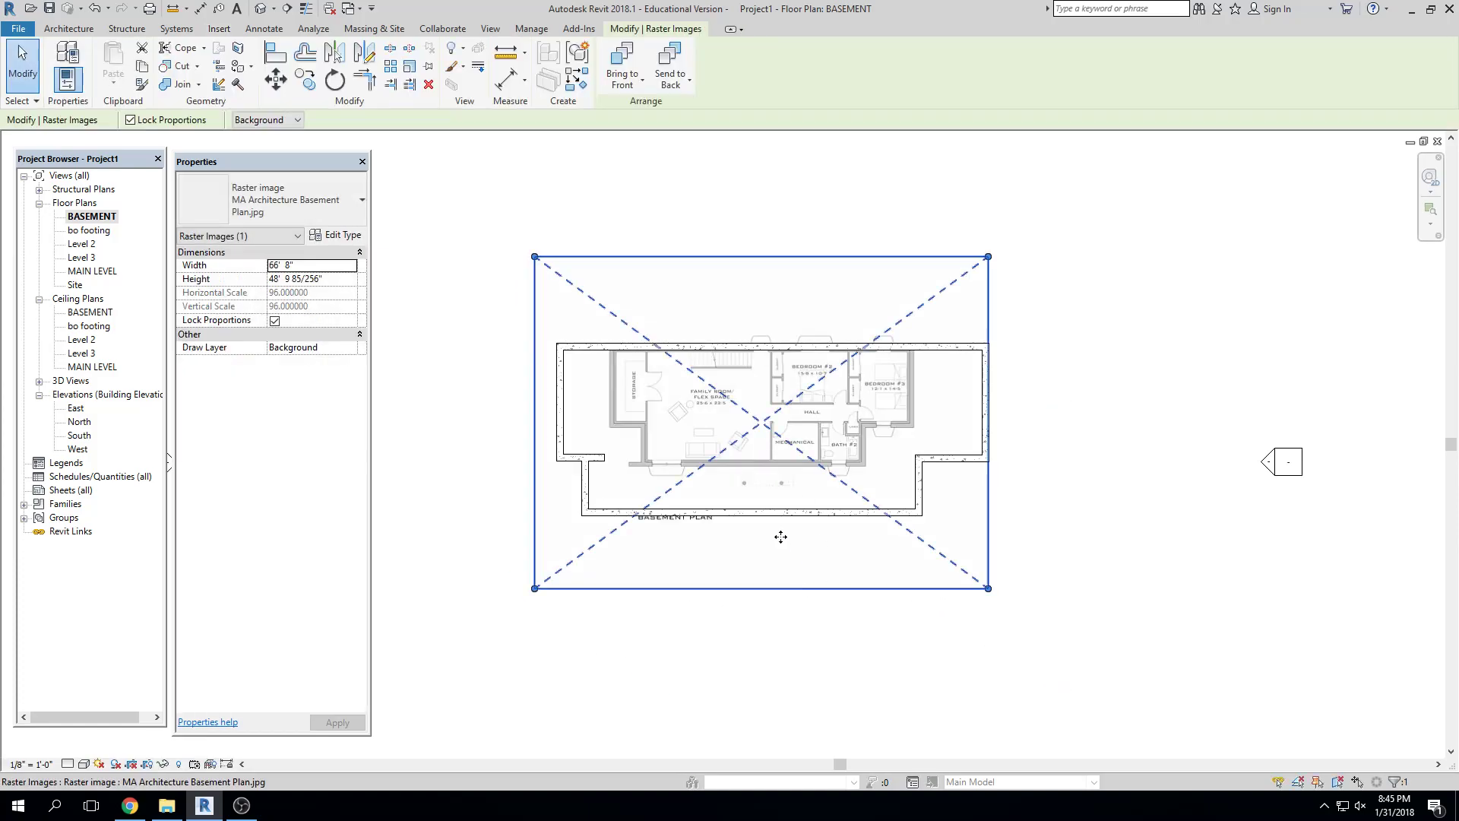
Shift the imported basement plan image so its drawing sits within the foundation wall outline, and compare the two
scroll(755, 473, "up", 3)
left_click(756, 410)
left_click_drag(757, 402, 730, 430)
scroll(729, 430, "up", 3)
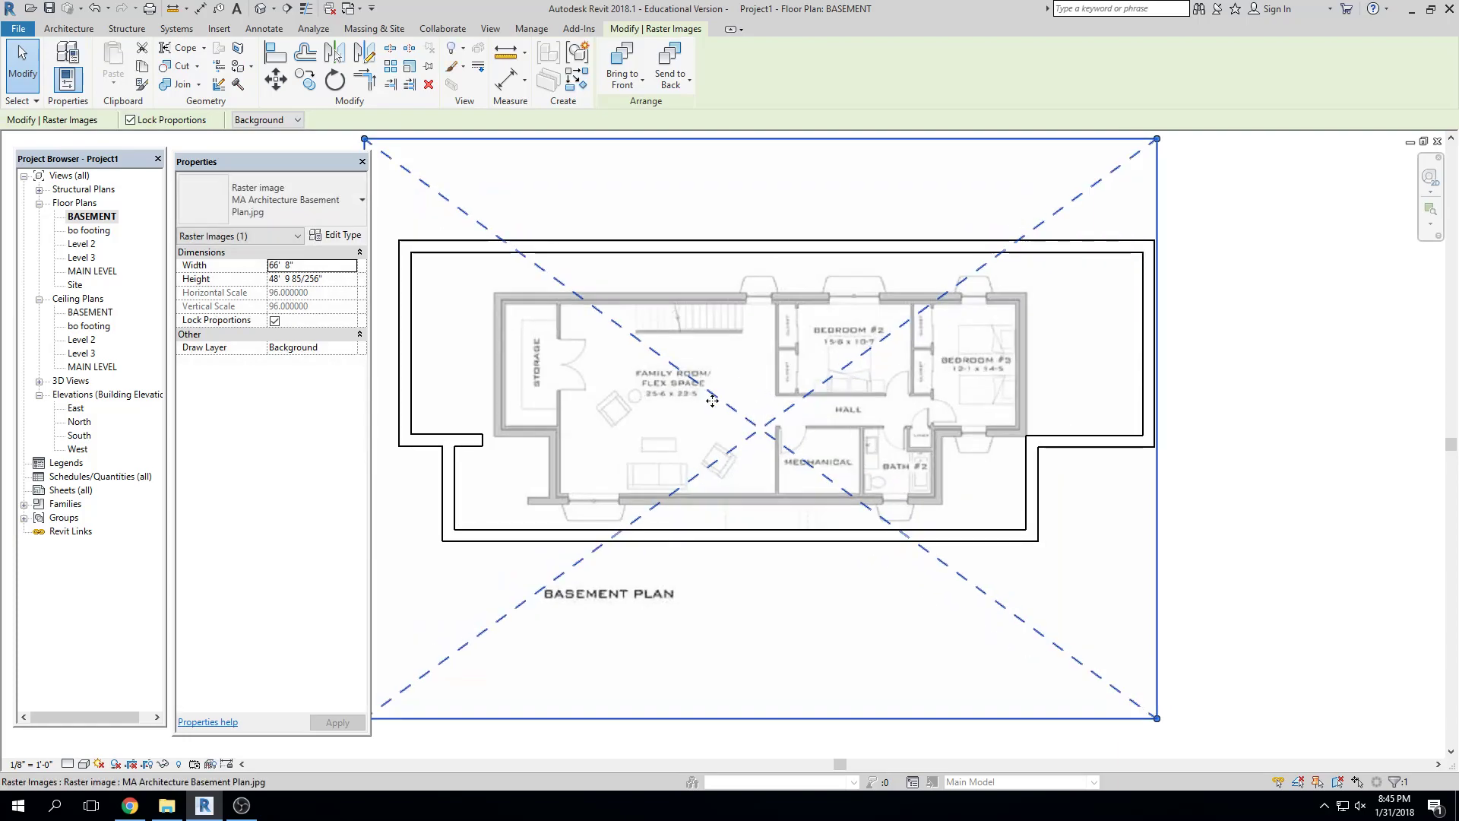
middle_click_drag(629, 401, 746, 397)
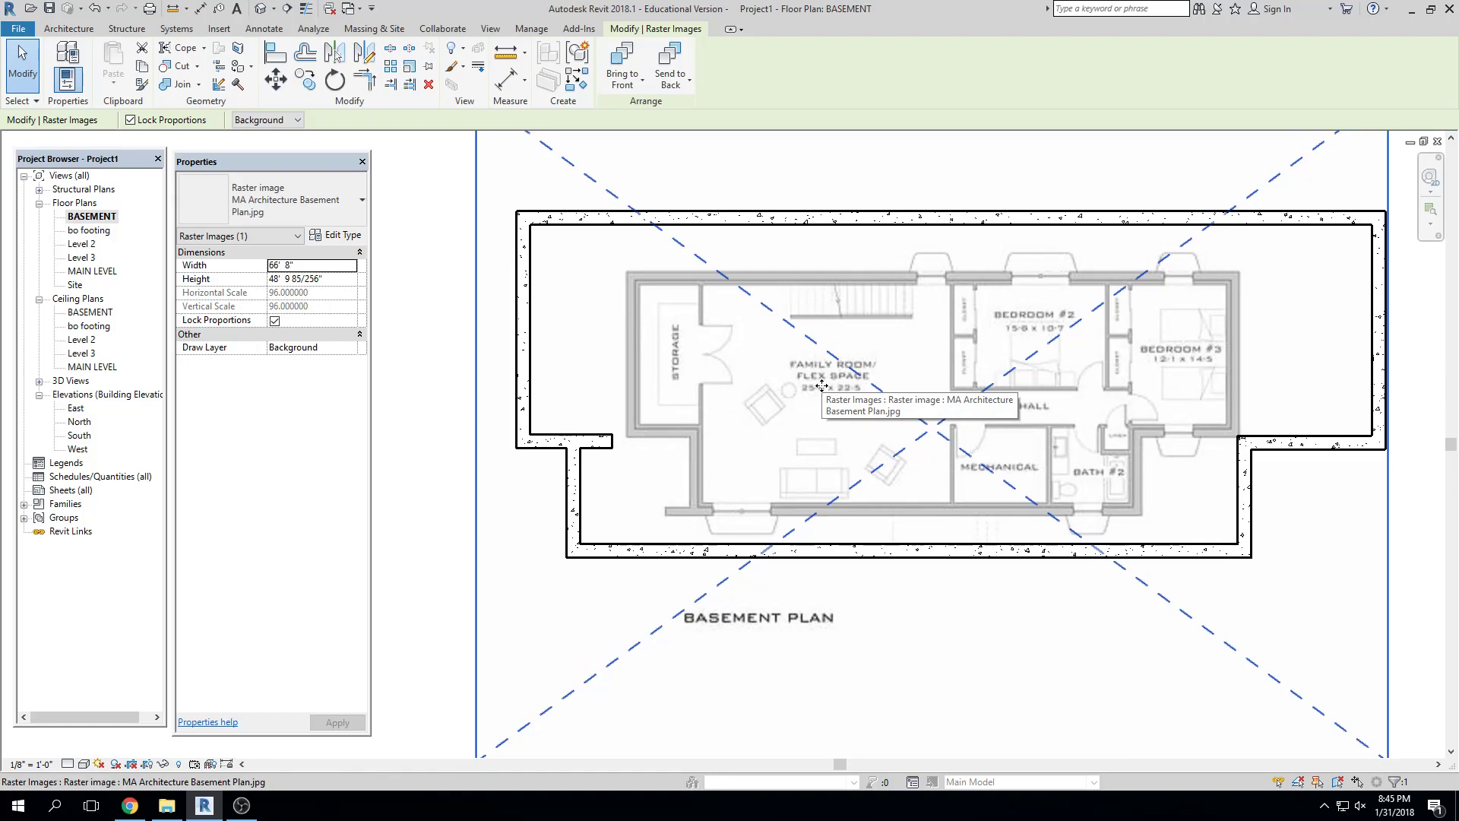
middle_click_drag(1166, 295, 795, 265)
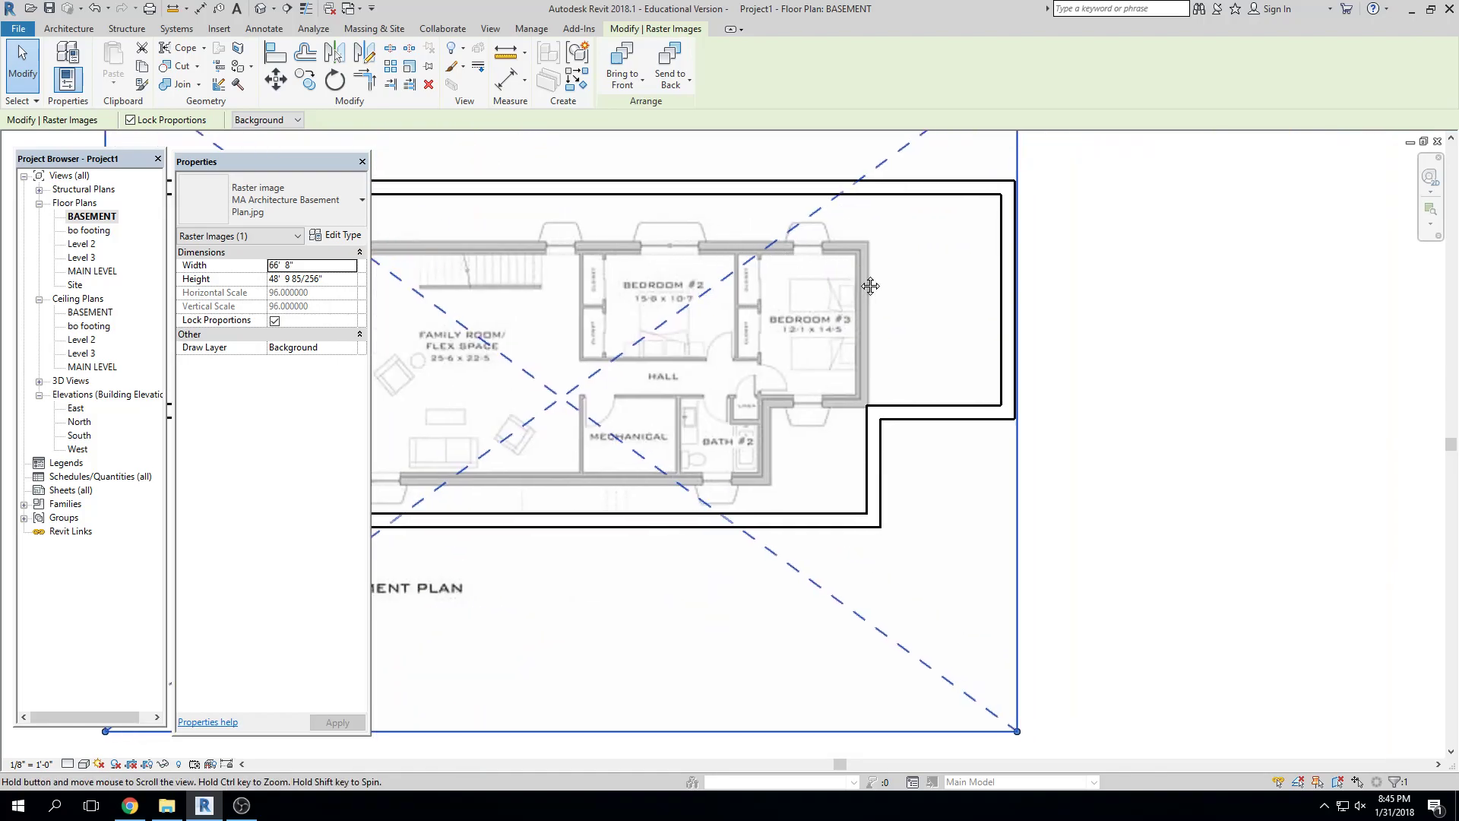
middle_click_drag(720, 405, 1020, 416)
scroll(1101, 358, "up", 1)
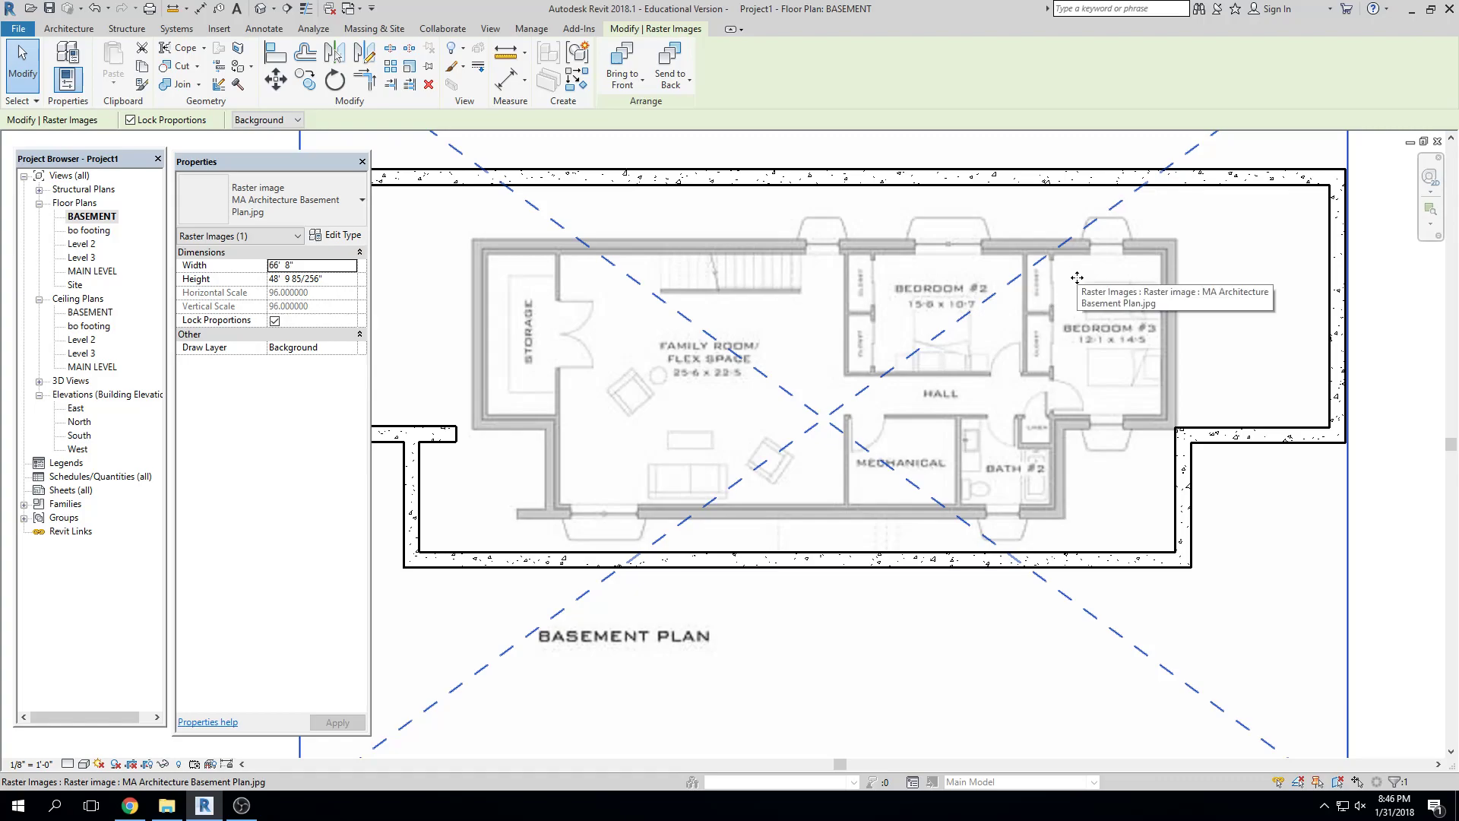
Move the plan image from the lower-right inside corner of Bedroom #3 to the matching inside corner of the foundation walls
scroll(1077, 278, "up", 3)
key("m")
key("v")
scroll(1008, 455, "up", 4)
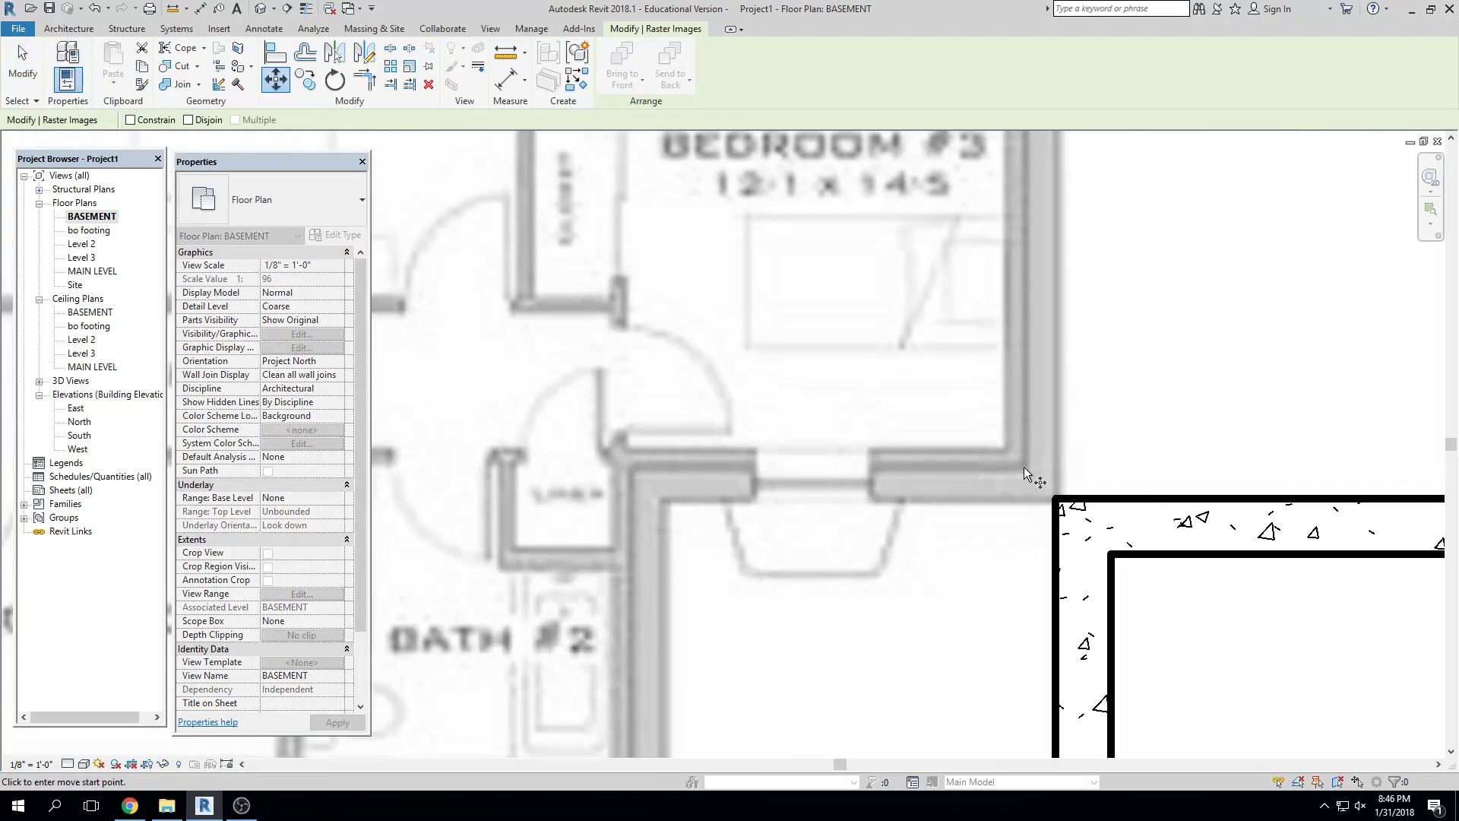
left_click(1005, 449)
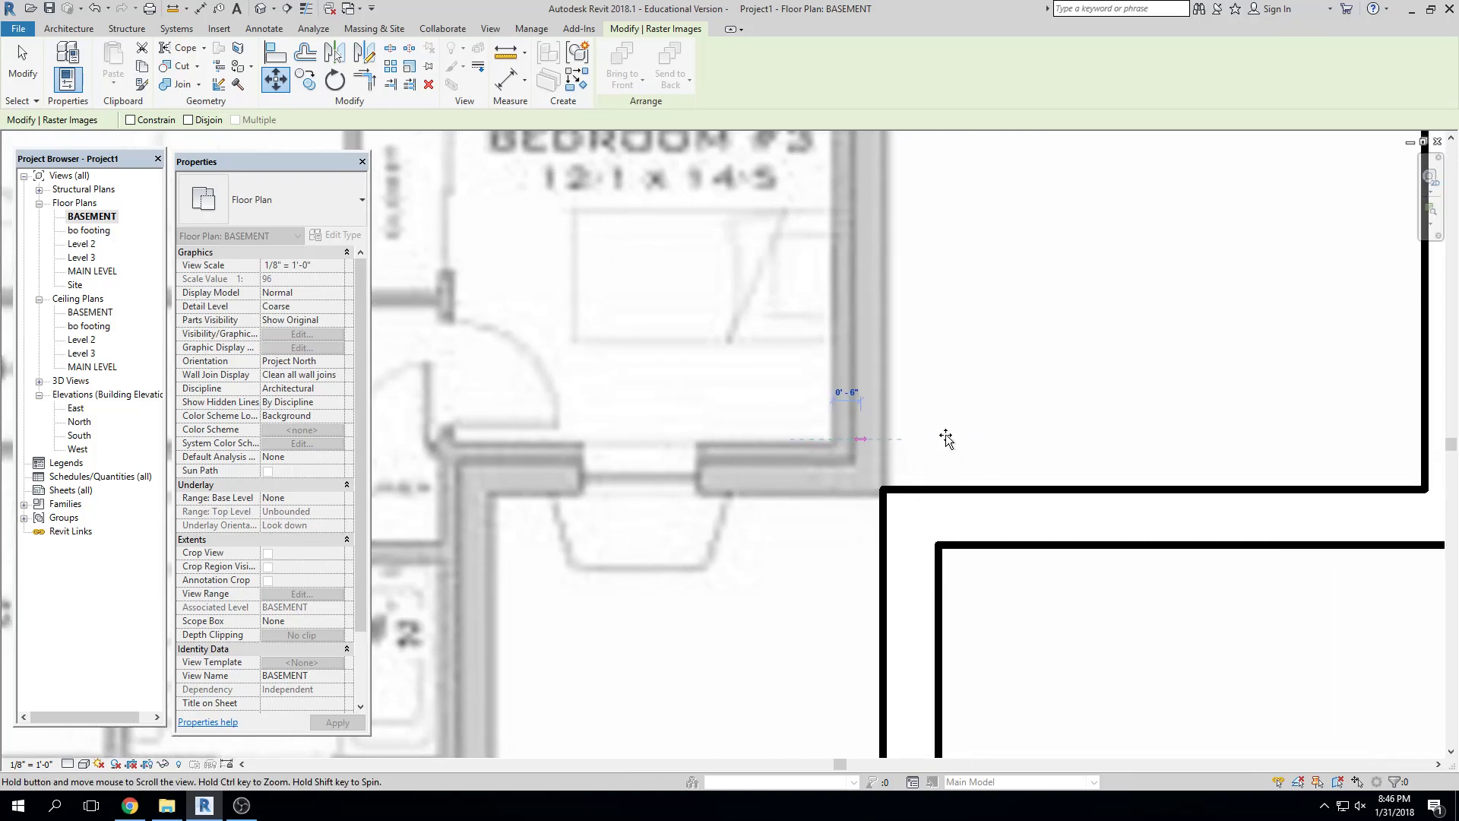
left_click(1148, 477)
scroll(1170, 516, "down", 6)
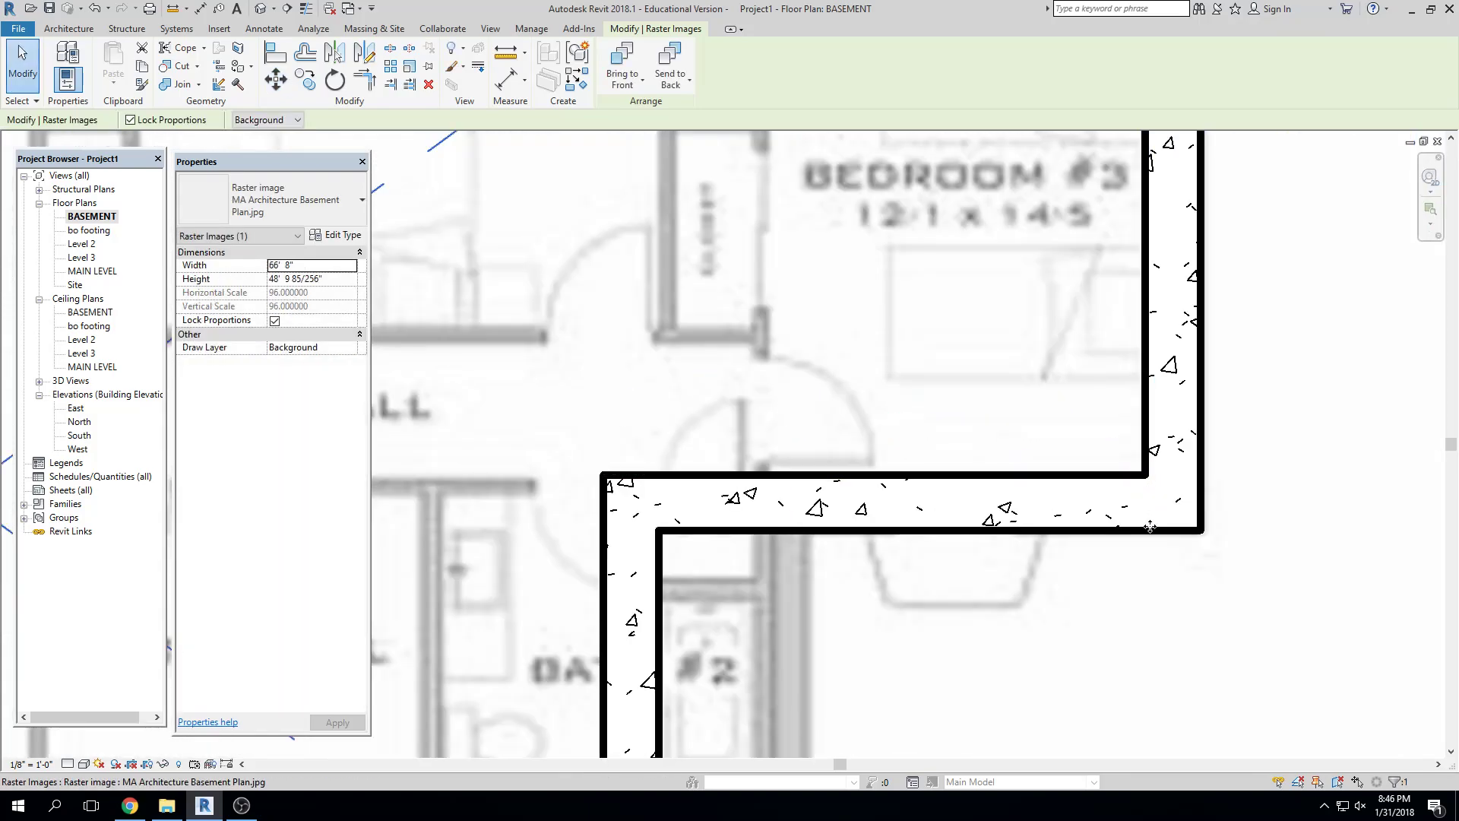
Nudge the plan image slightly left so Bedroom #3's outer wall lies inside the foundation wall, and deselect the image
scroll(1191, 532, "up", 3)
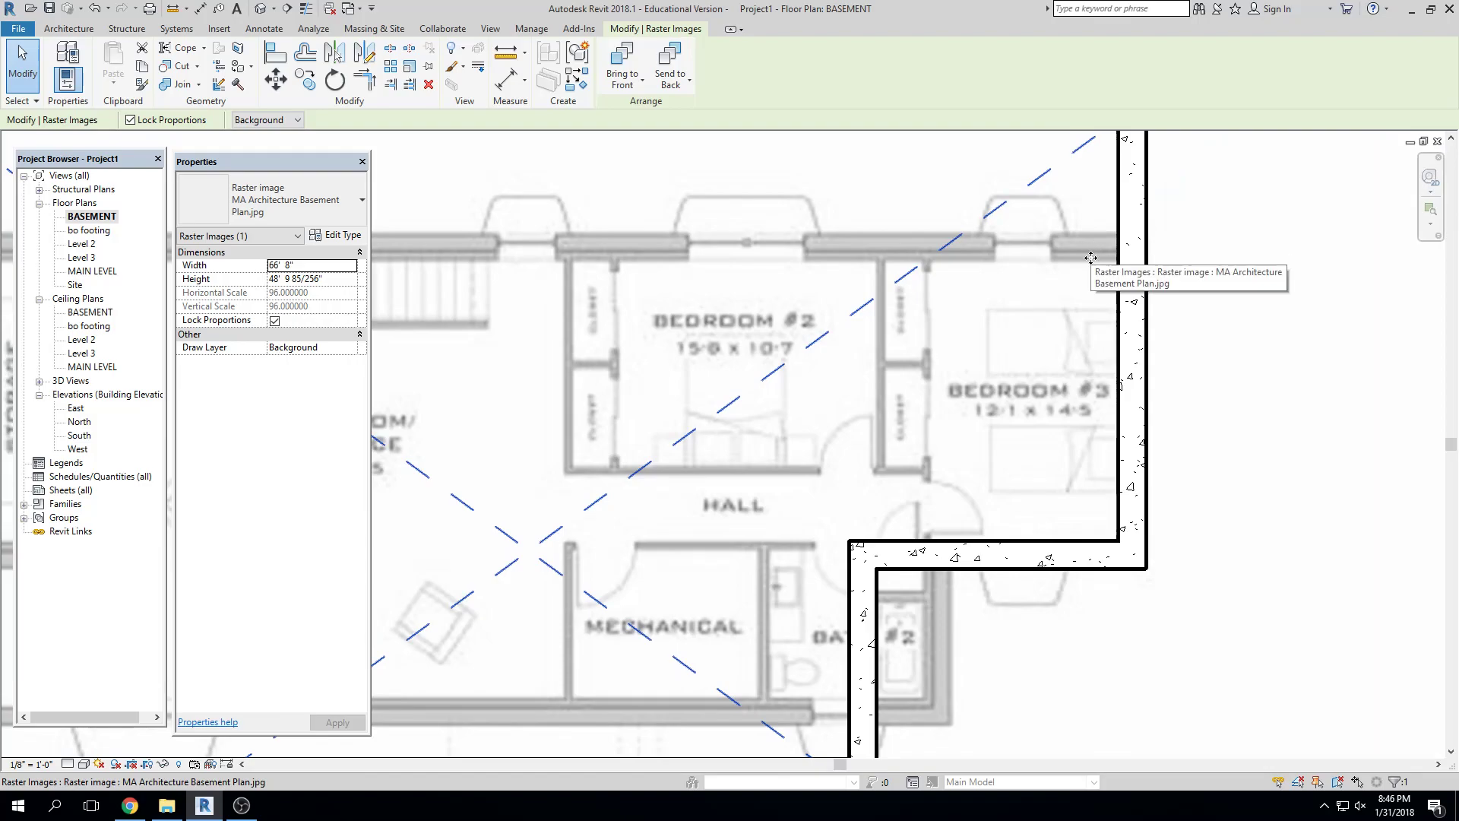
key("Left")
key("Left")
key("Left")
key("Left")
key("Left")
key("Left")
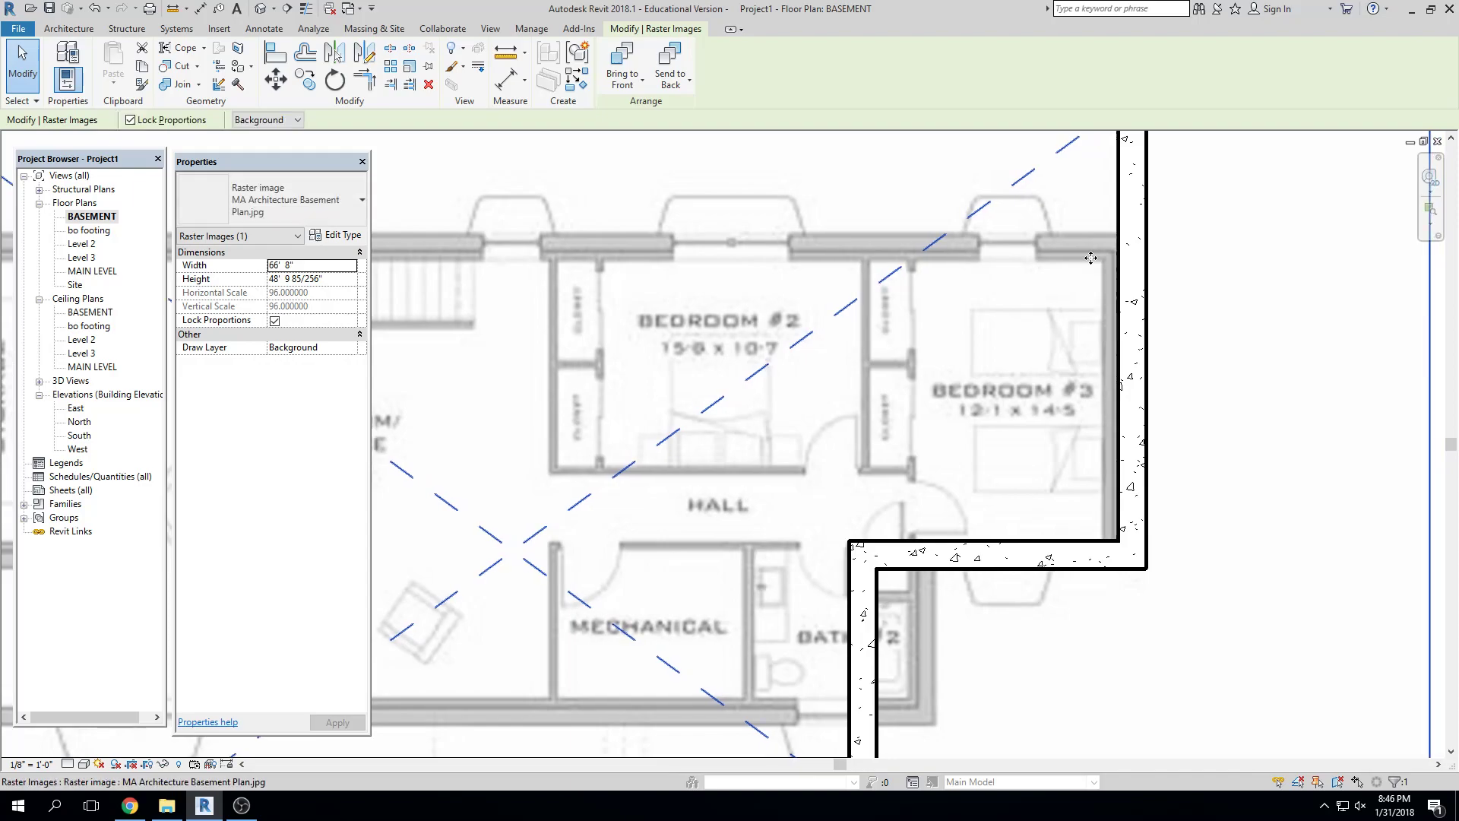
scroll(1111, 484, "down", 2)
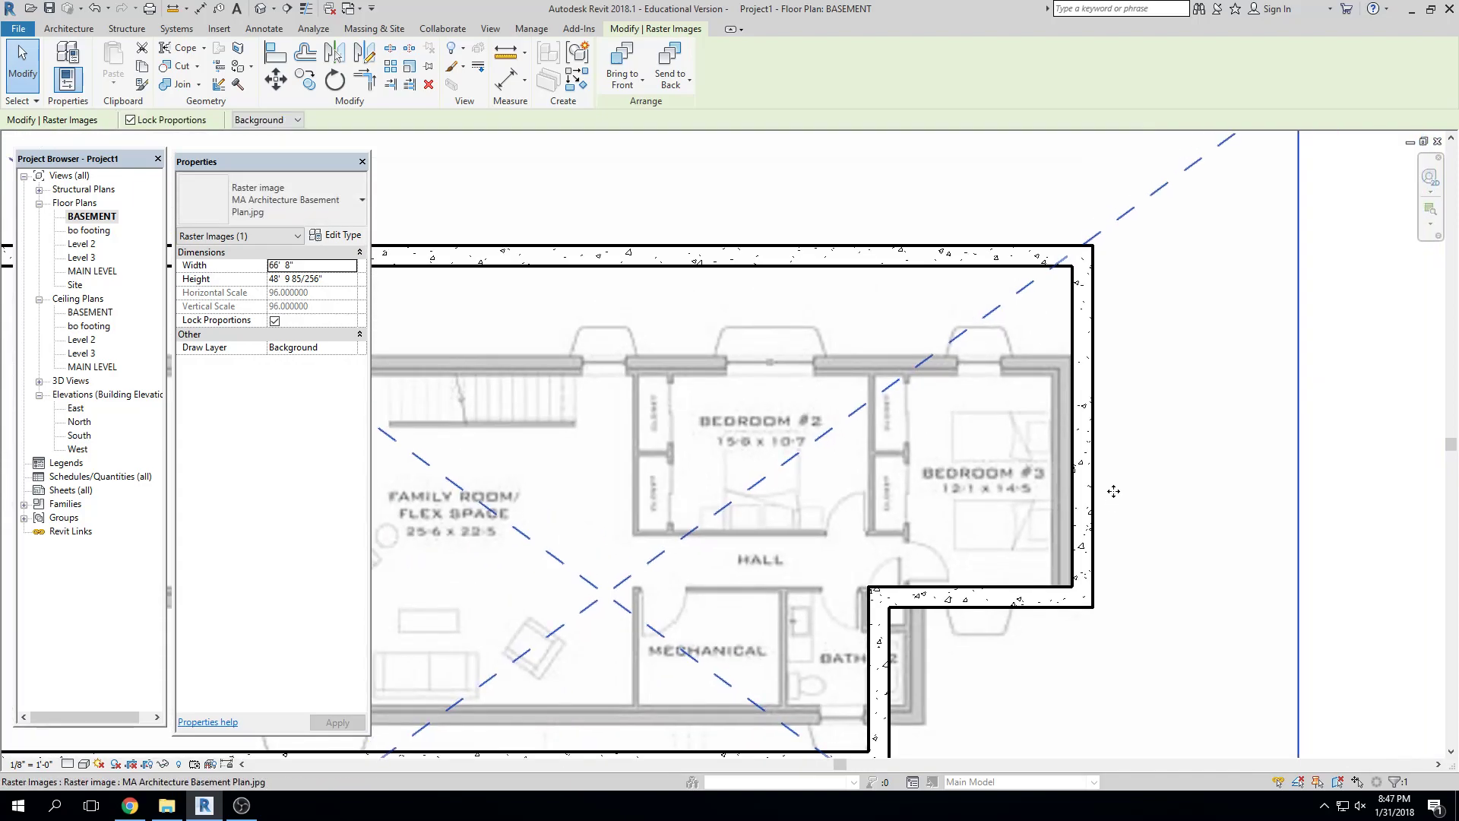
scroll(1110, 484, "up", 1)
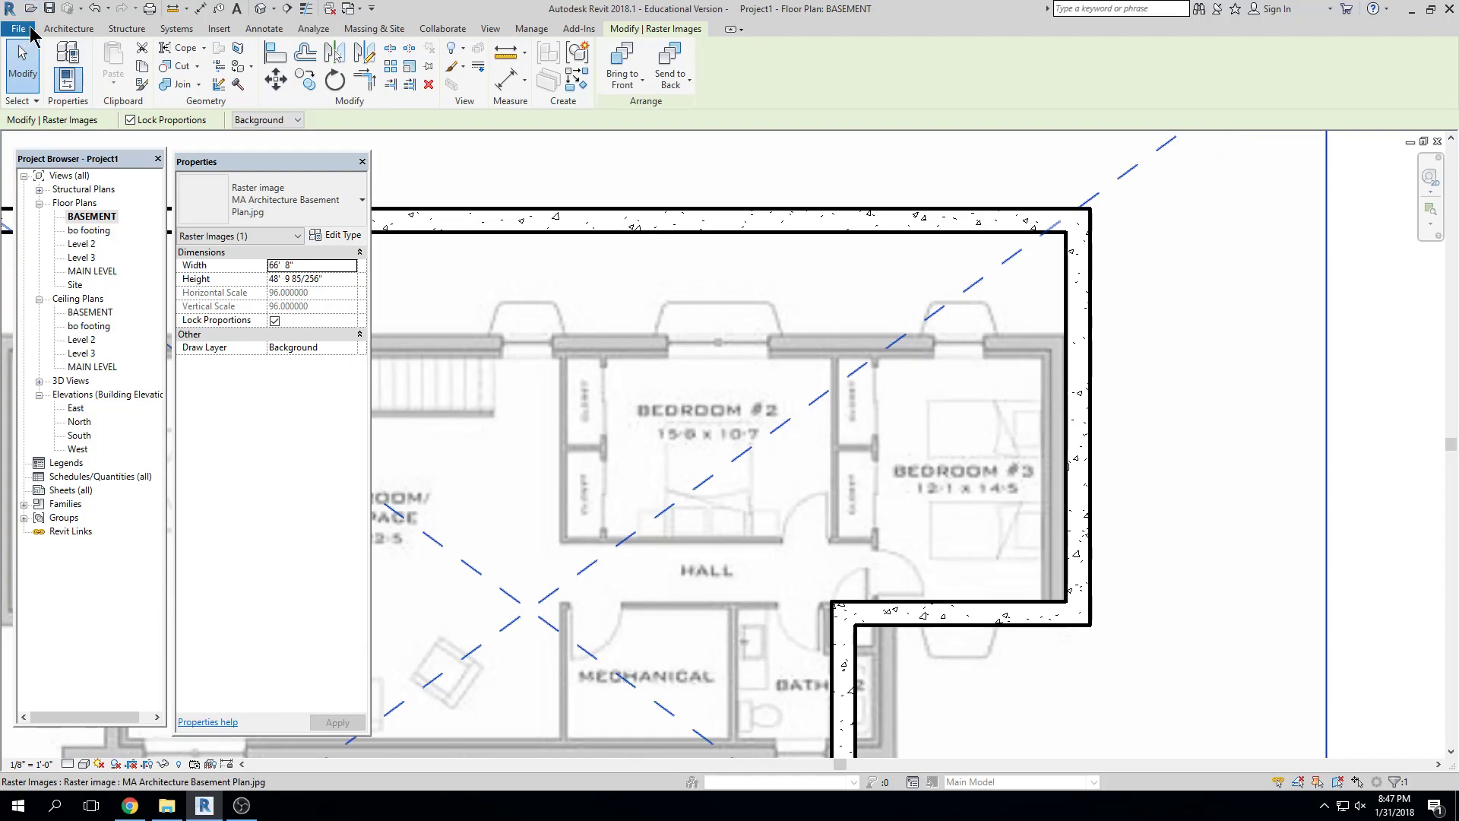
key("Escape")
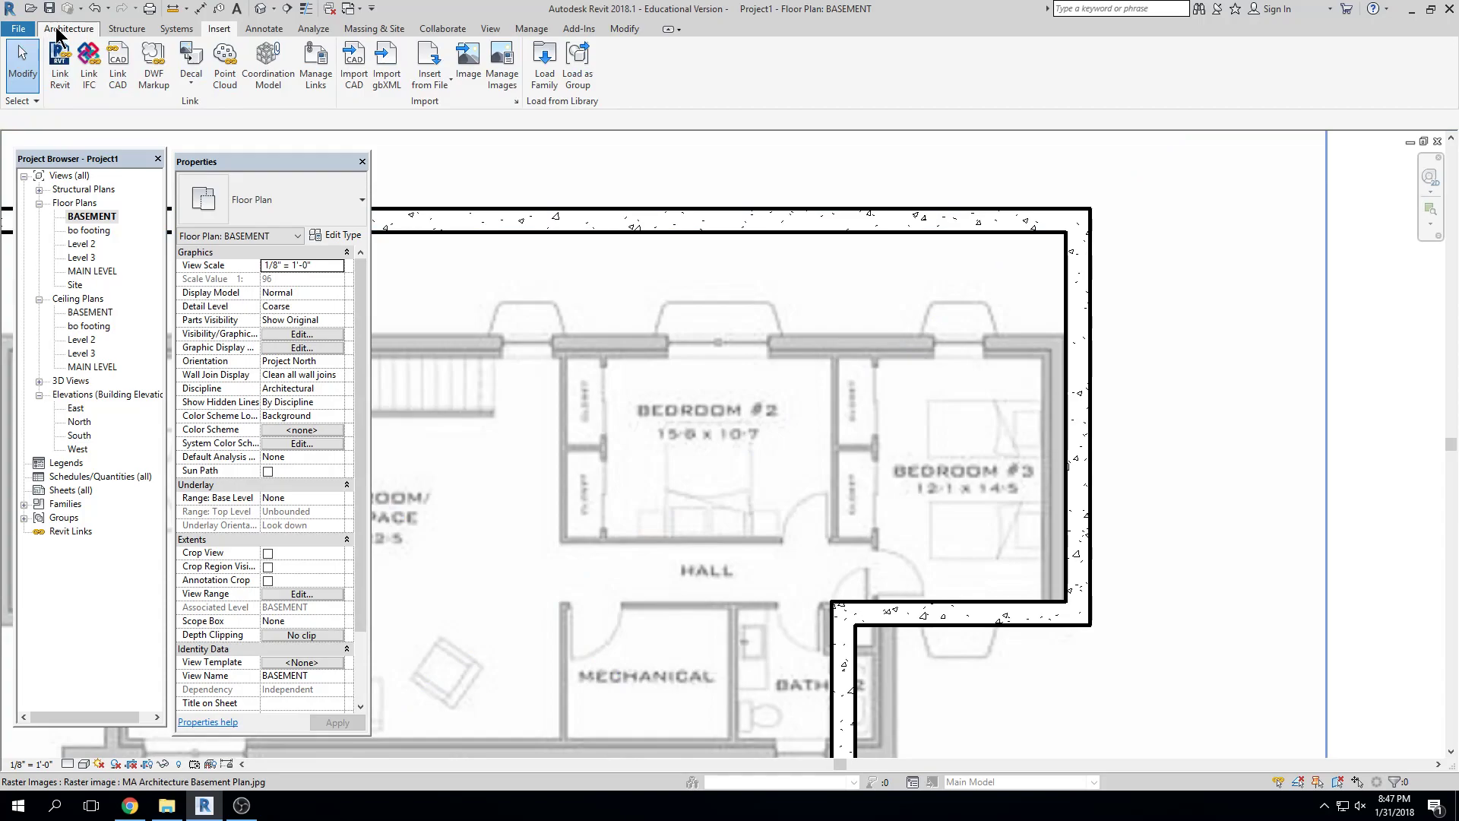
Start placing a wall in the BASEMENT plan with the Basic Wall type set to Generic - 6"
left_click(66, 29)
left_click(58, 88)
left_click(99, 98)
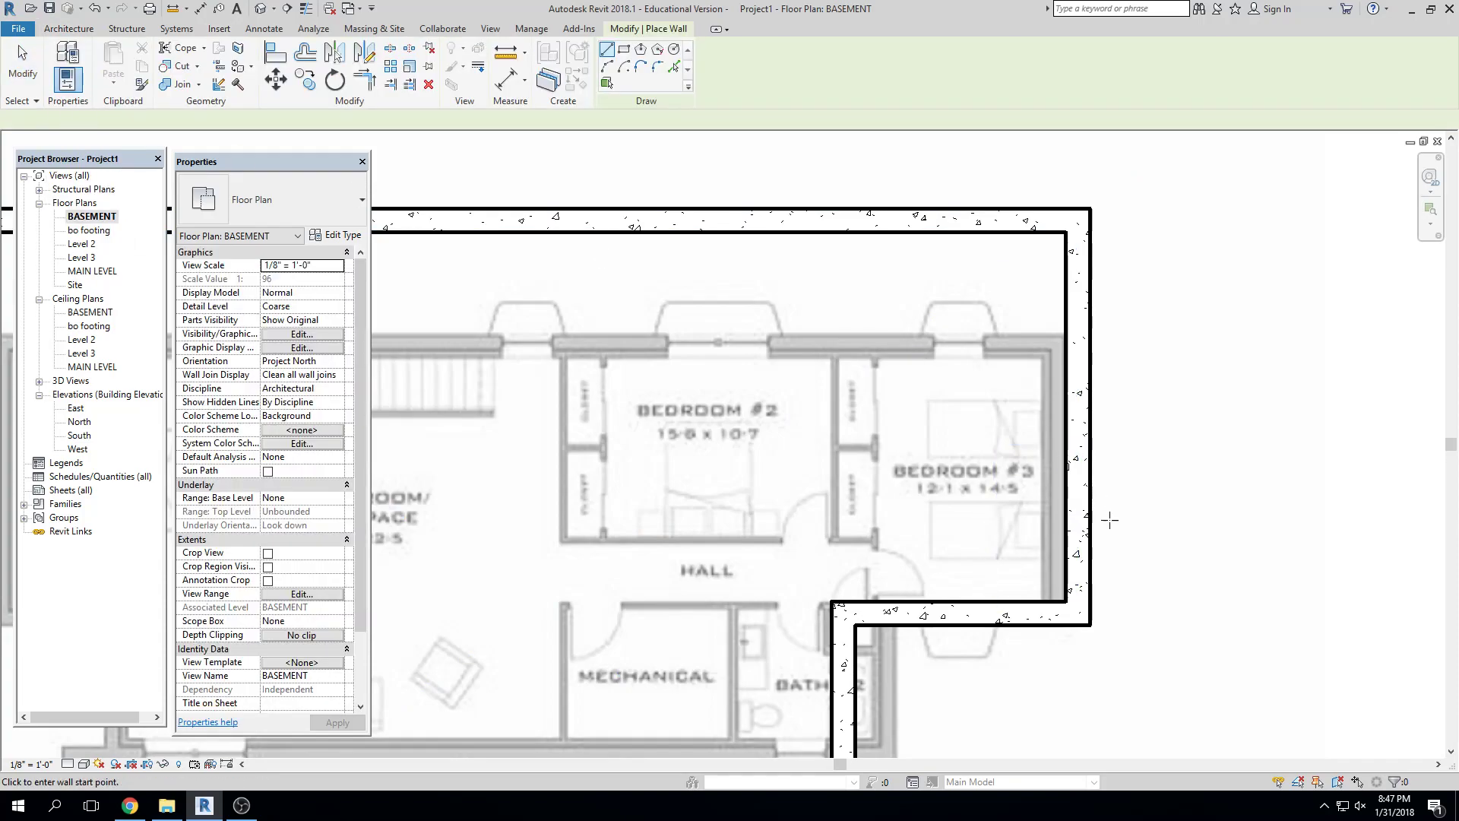
scroll(1068, 601, "up", 5)
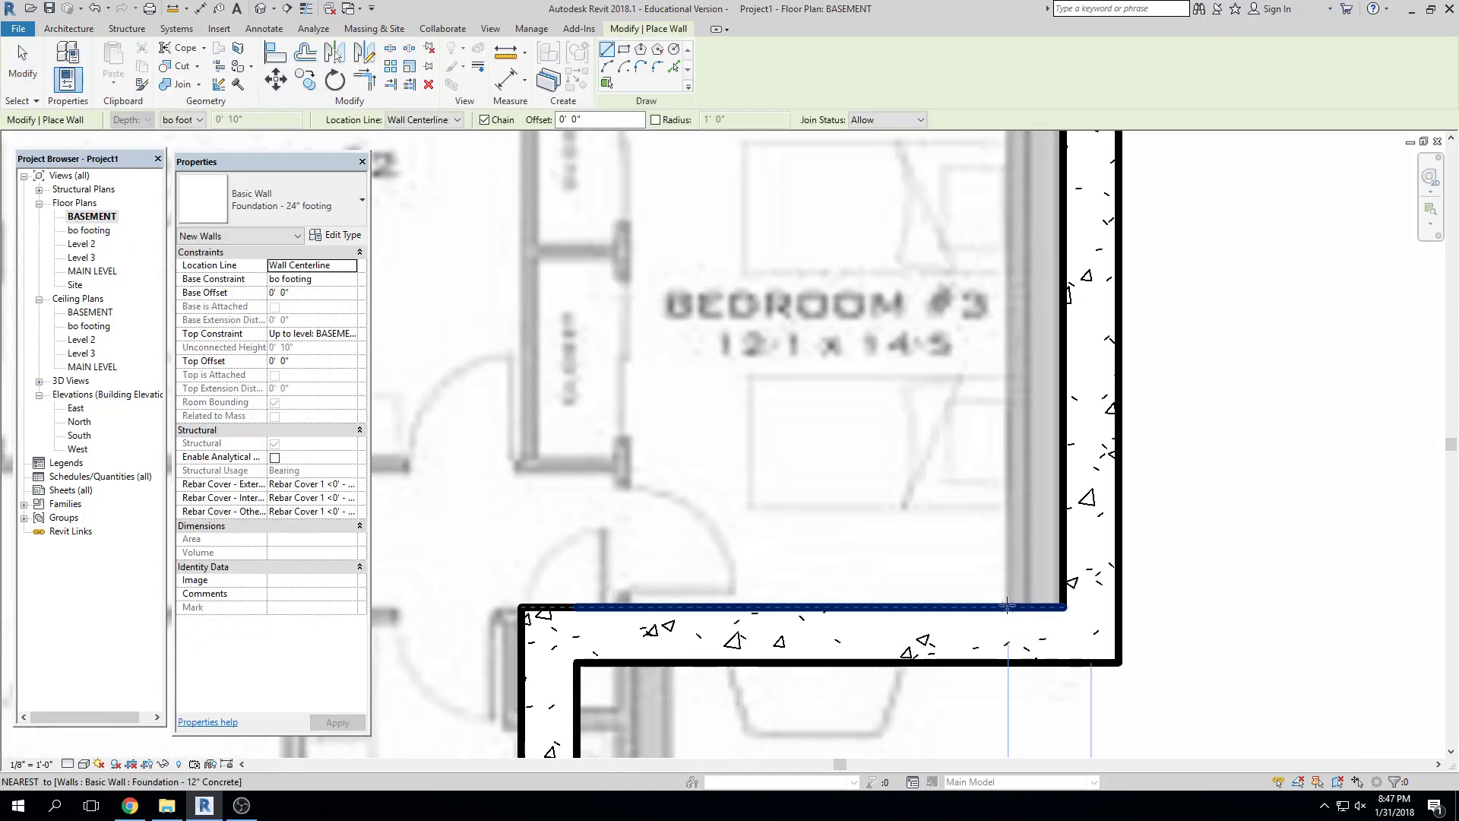
key("Escape")
key("Escape")
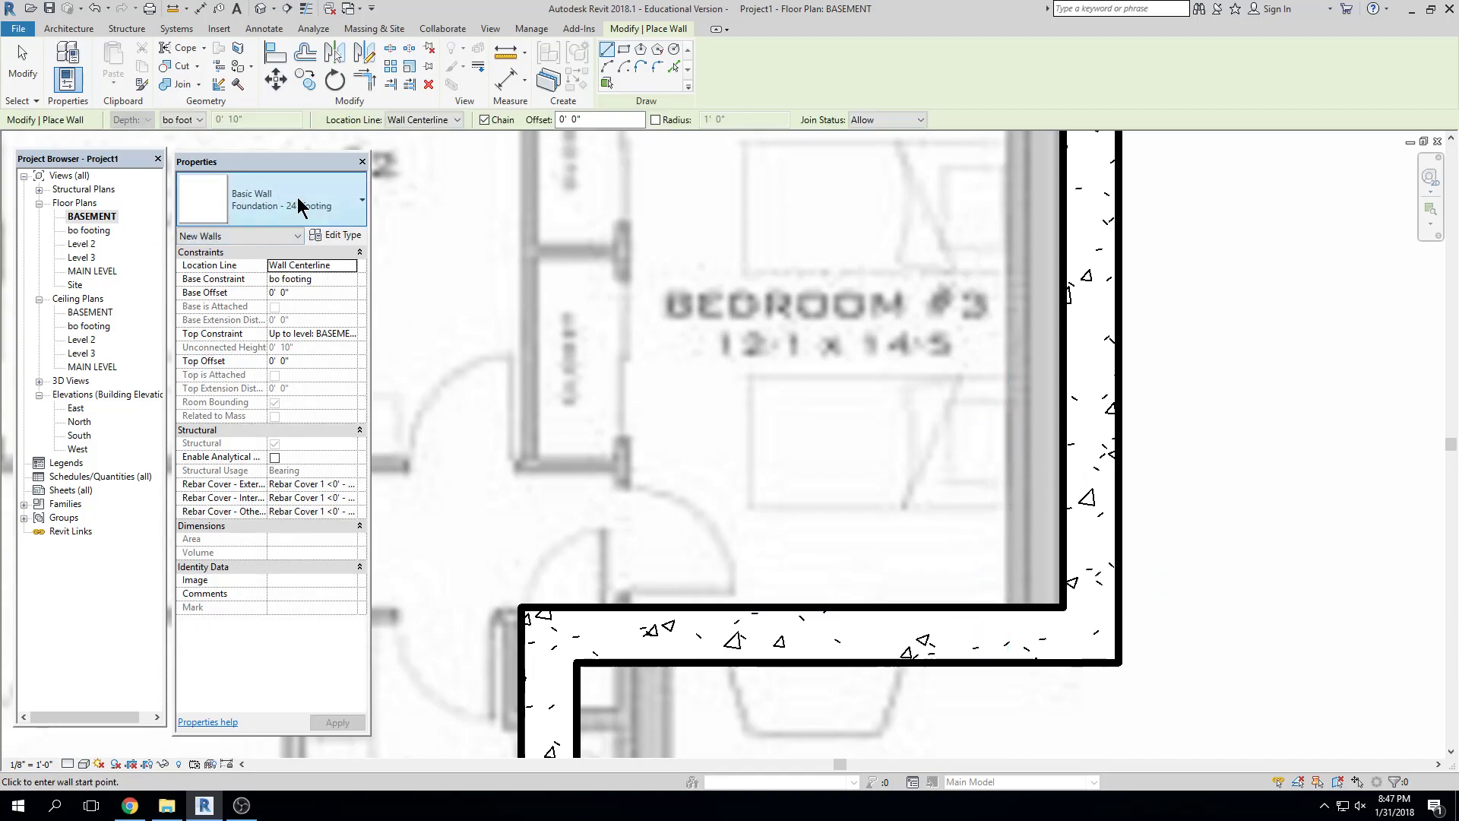
left_click(298, 198)
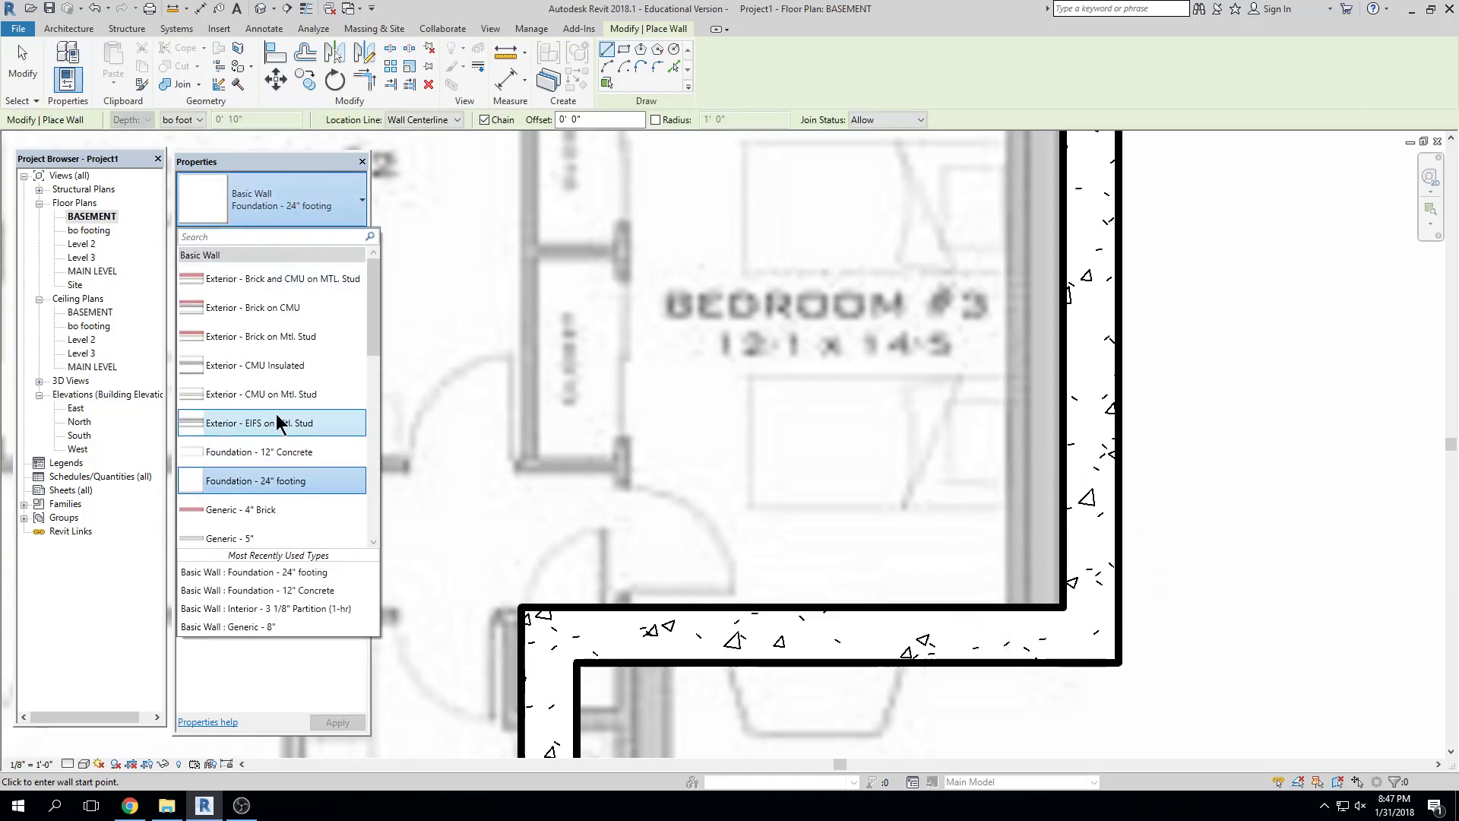
scroll(272, 472, "down", 2)
left_click(271, 454)
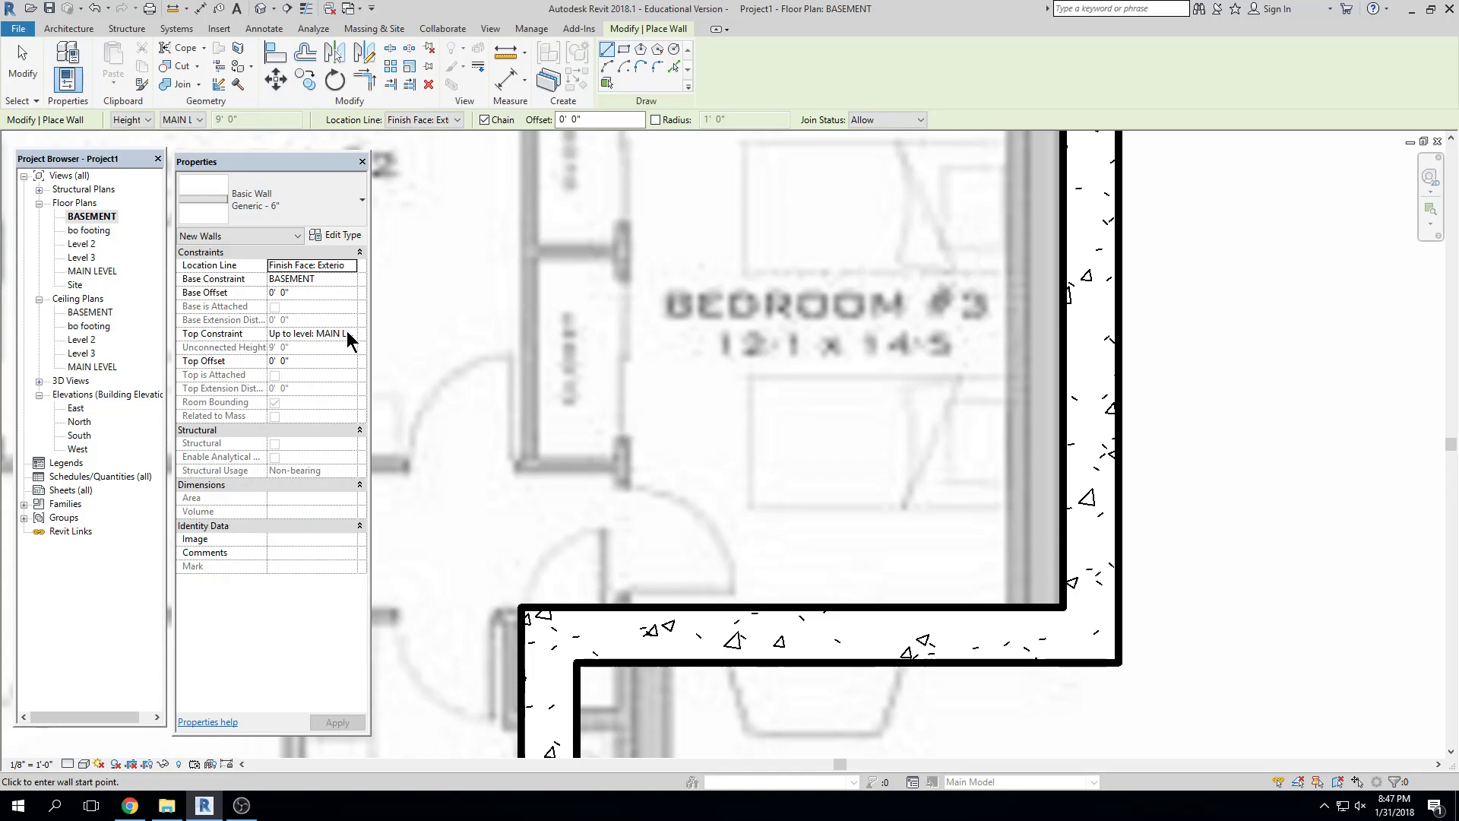
left_click(1009, 605)
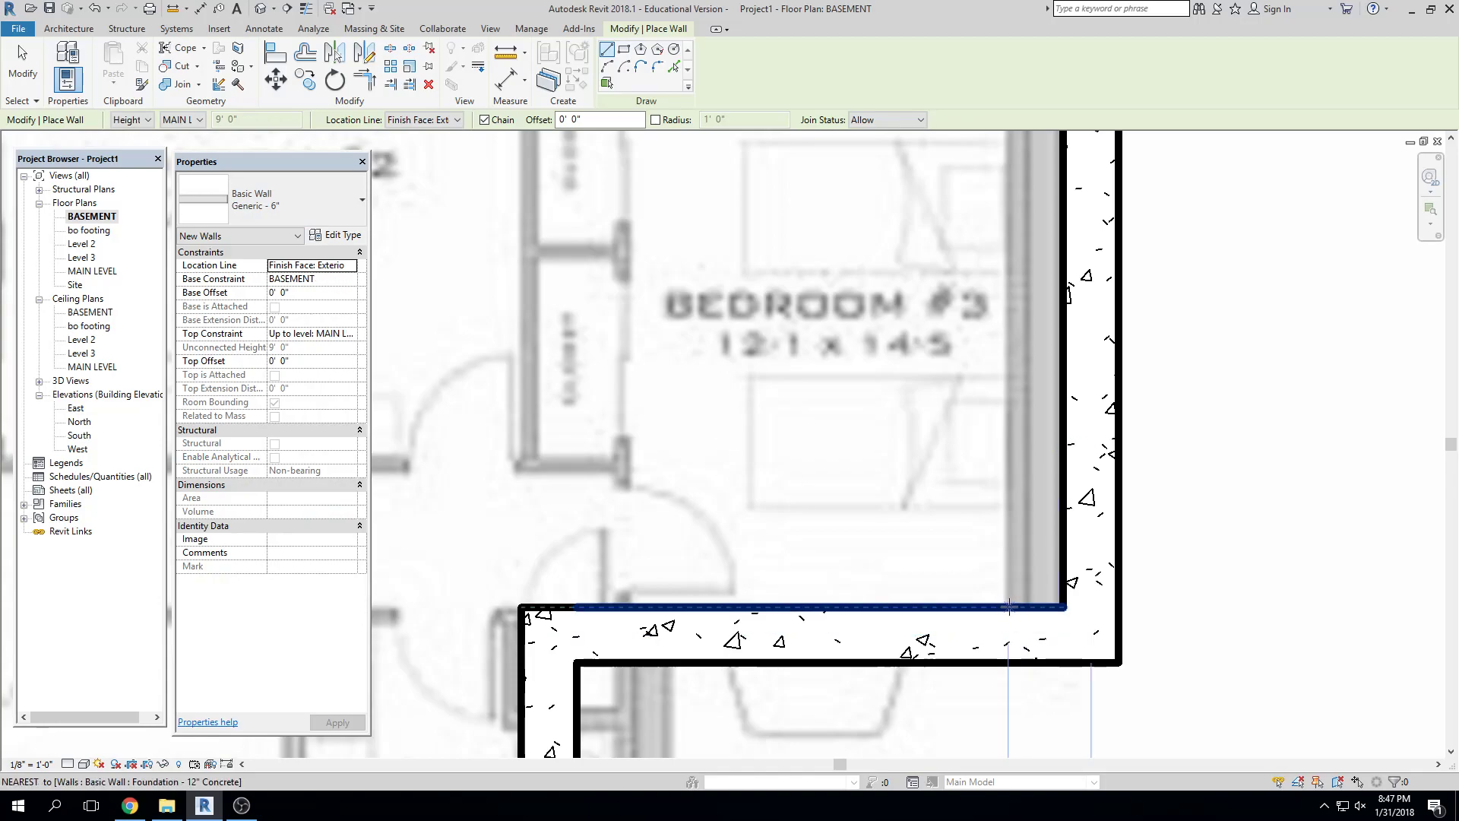
middle_click_drag(1006, 337, 1020, 578)
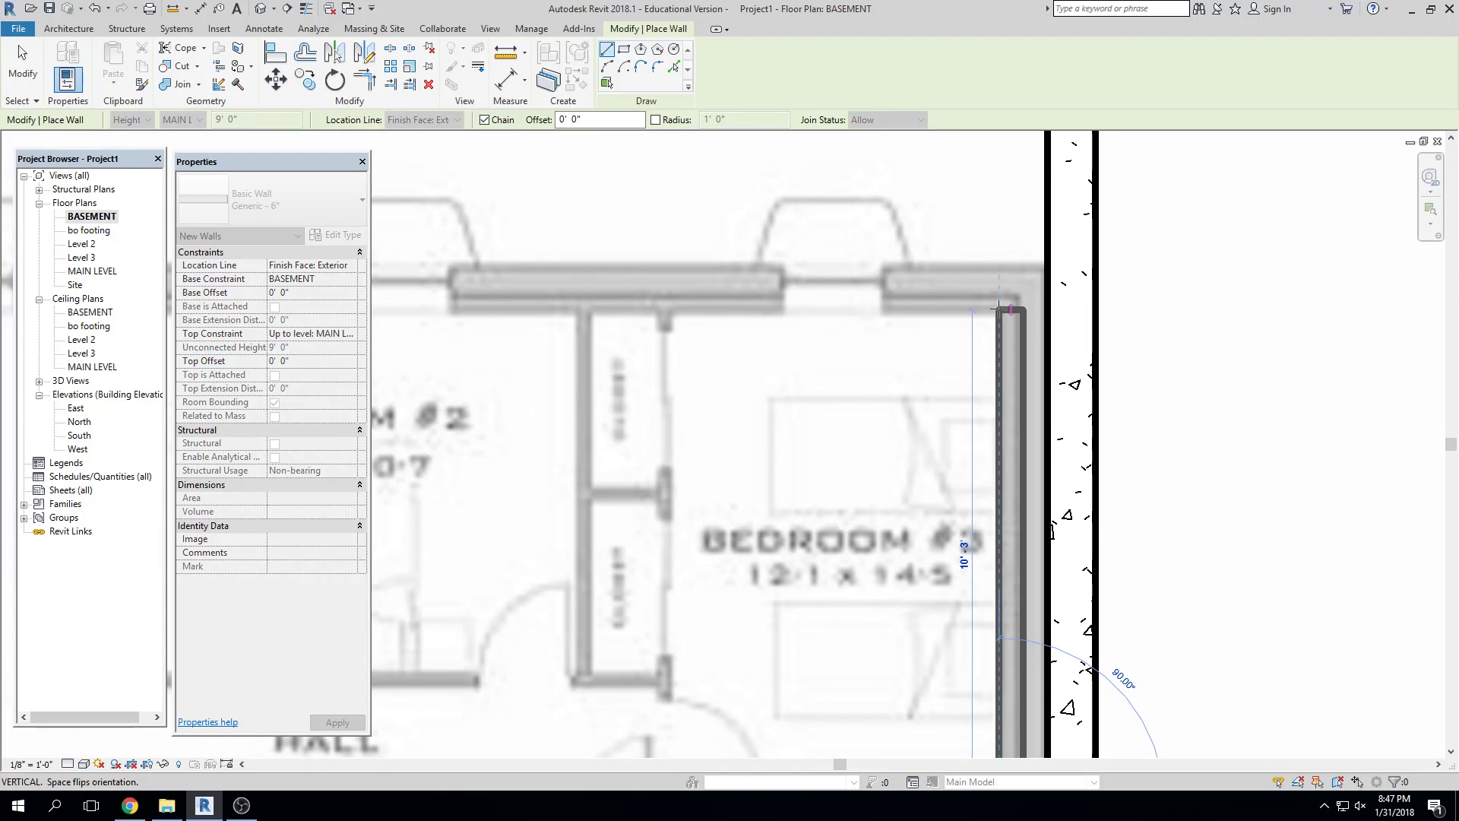
scroll(997, 307, "down", 3)
key("Escape")
key("Escape")
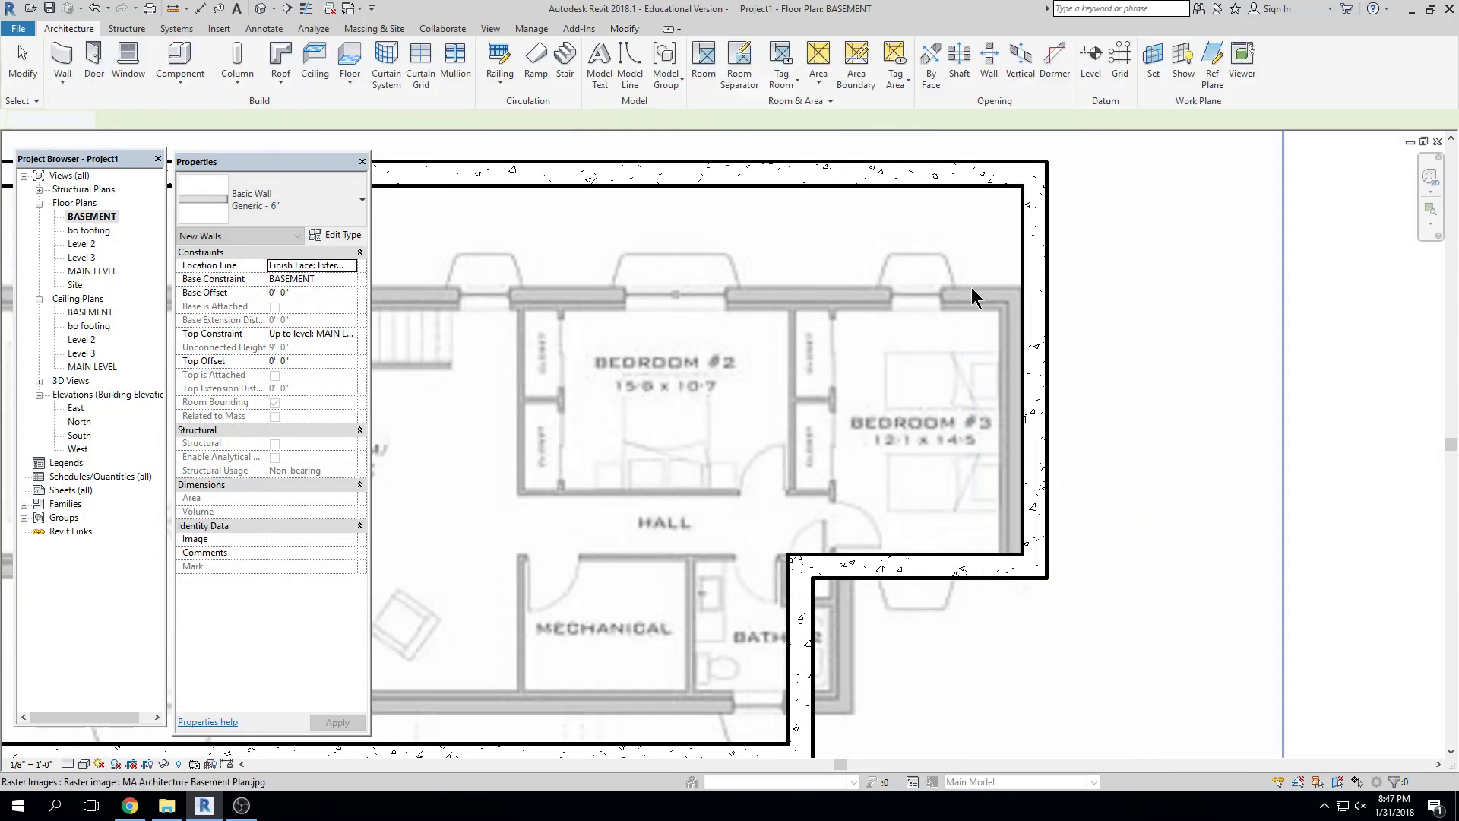
Nudge the plan image up and left until Bedroom #3's lower-right corner is clear of the foundation walls
left_click(971, 287)
key("Up")
key("Up")
key("Left")
key("Up")
key("Left")
key("Up")
key("Left")
key("Up")
key("Left")
key("Up")
key("Left")
key("Up")
key("Left")
key("Up")
key("Left")
key("Up")
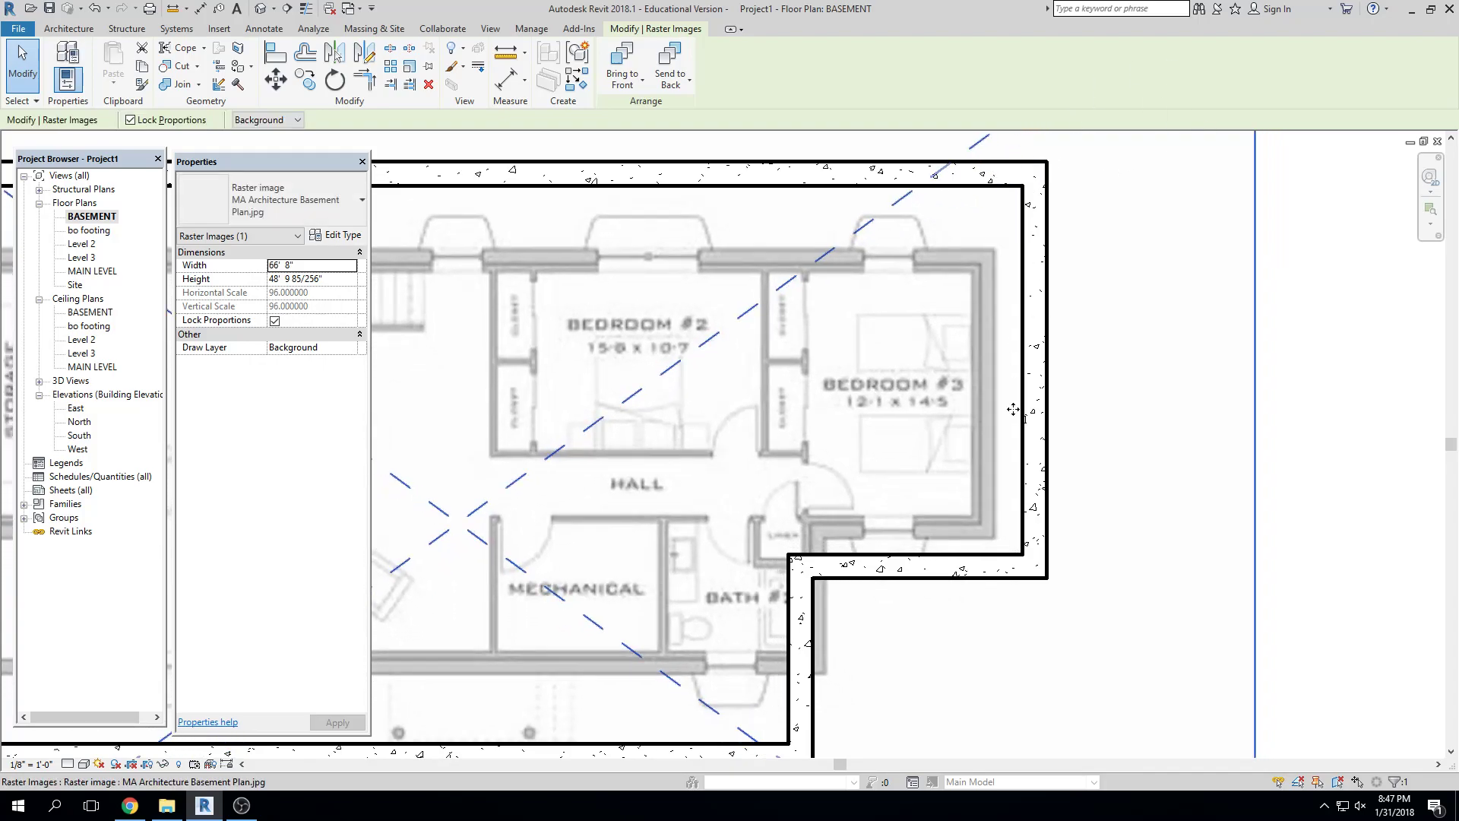
Move the plan image straight down from Bedroom #3's outer corner to the outer face of the foundation wall below
key("m")
key("v")
scroll(976, 528, "up", 3)
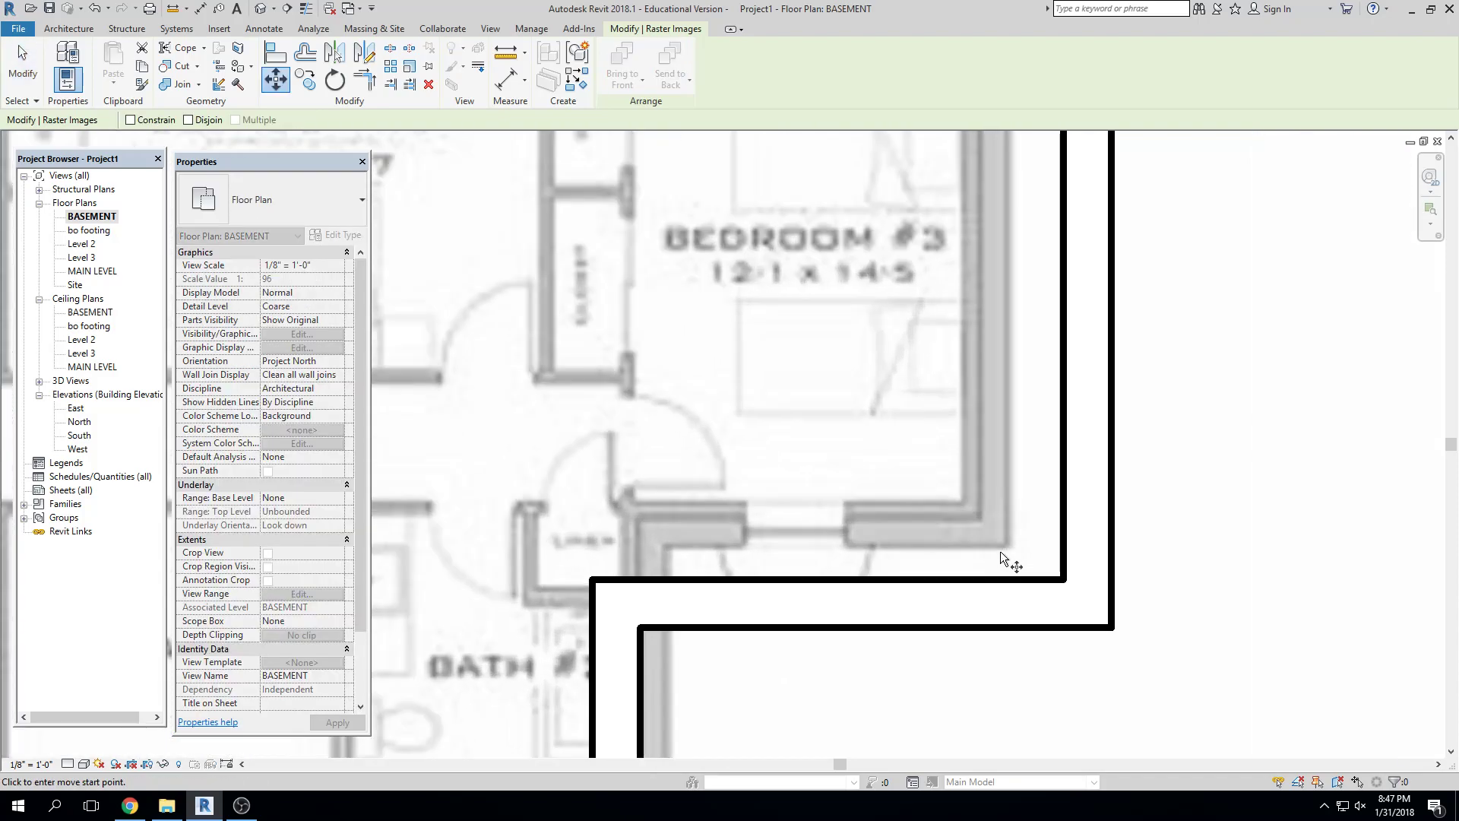
left_click(1003, 544)
left_click(1003, 625)
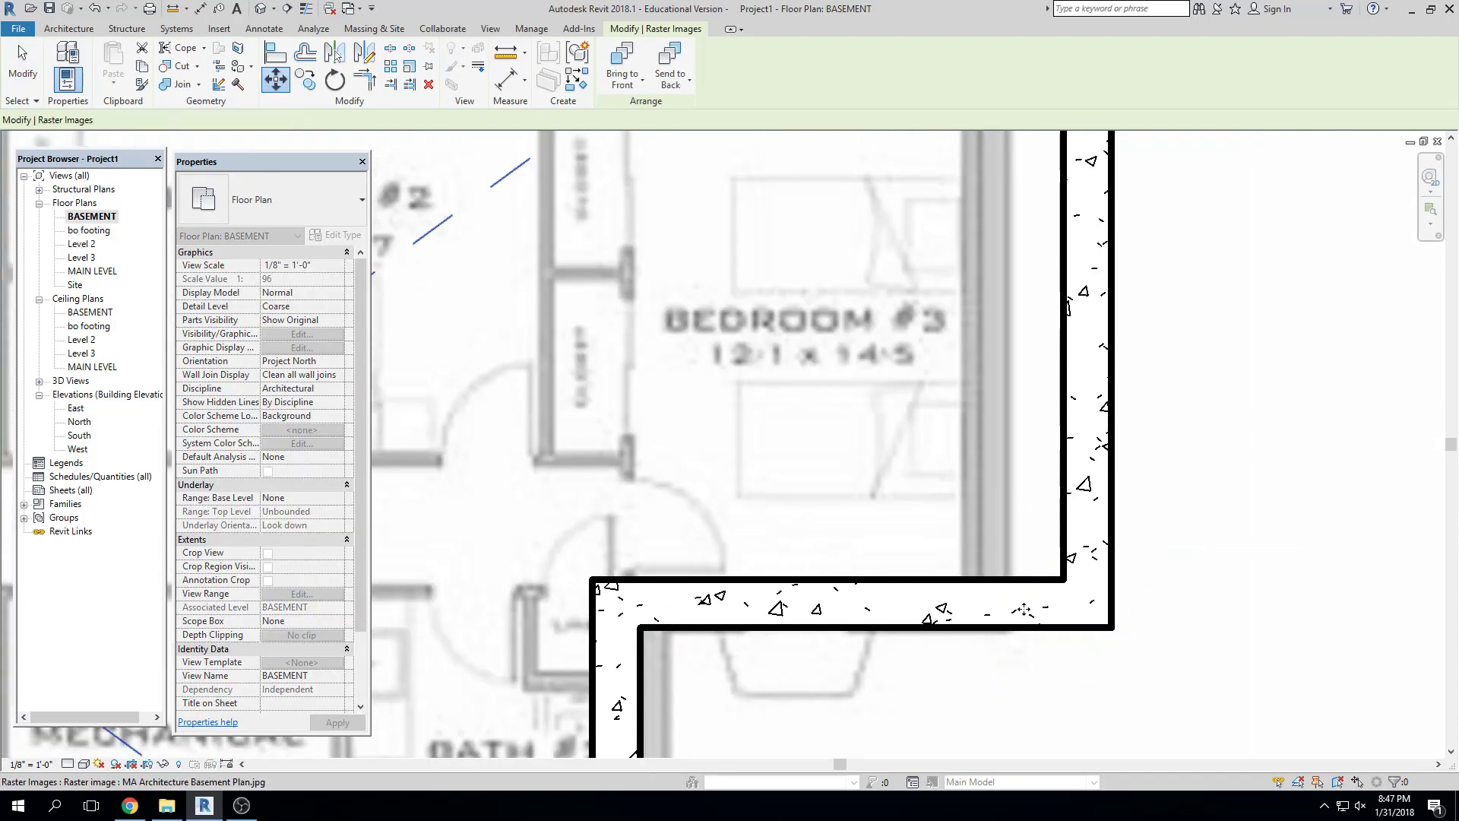
scroll(1200, 550, "down", 3)
left_click(1182, 563)
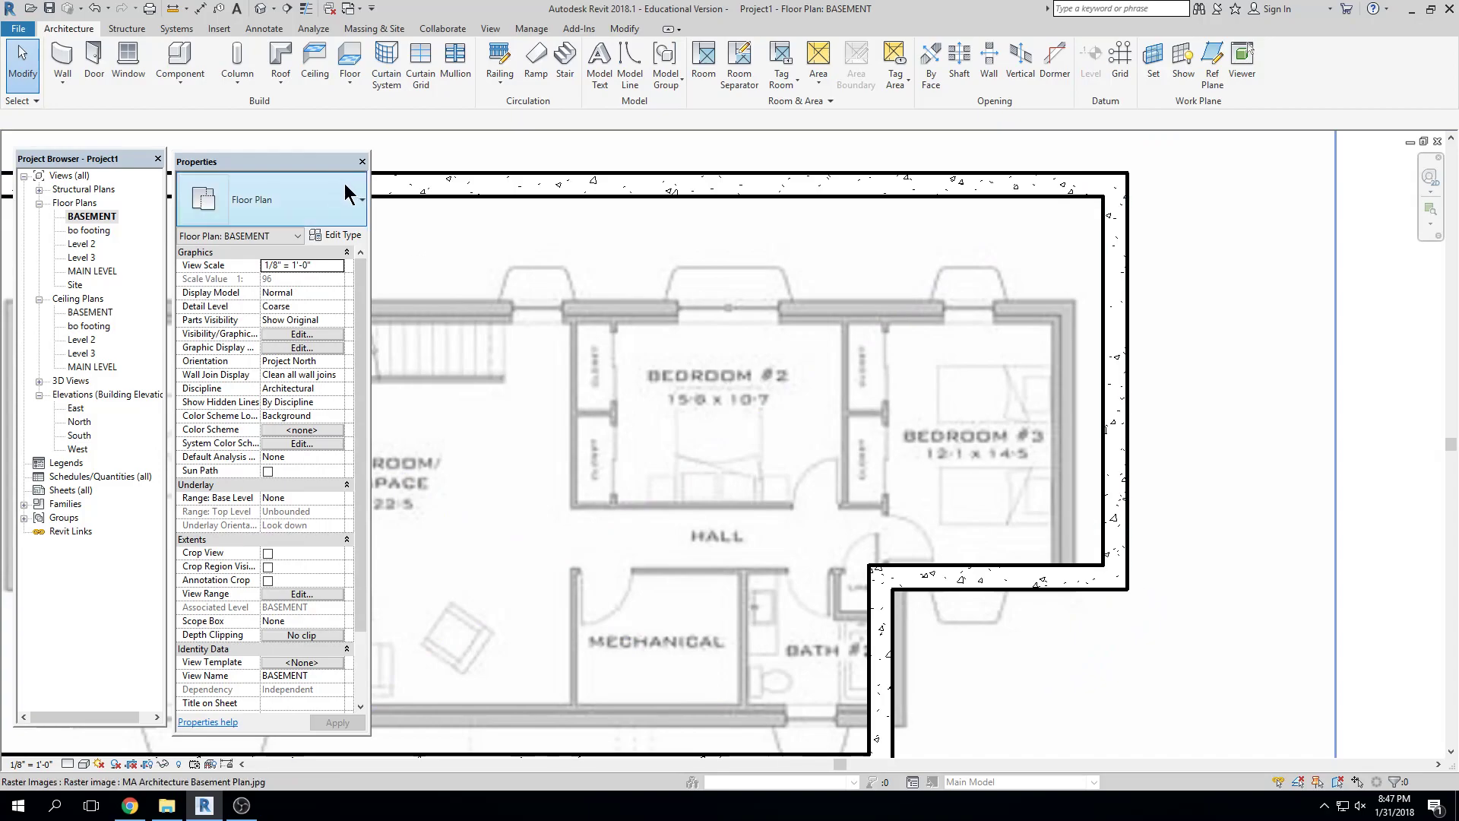
key("w")
key("a")
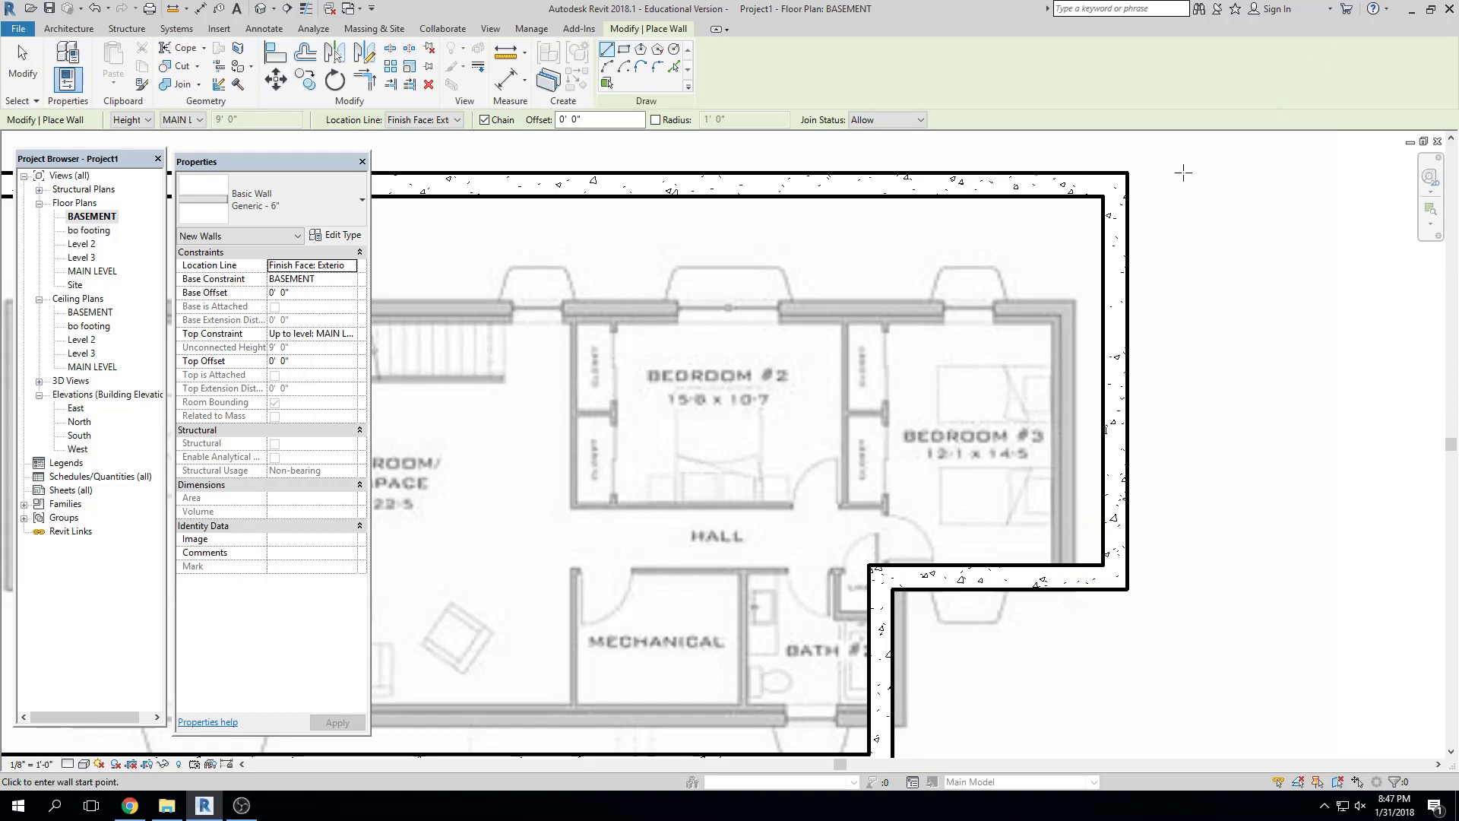
key("Escape")
key("Escape")
Shift the plan image up so Bedroom #3's lower wall and outside corner lie clear of the foundation wall
left_click(1020, 352)
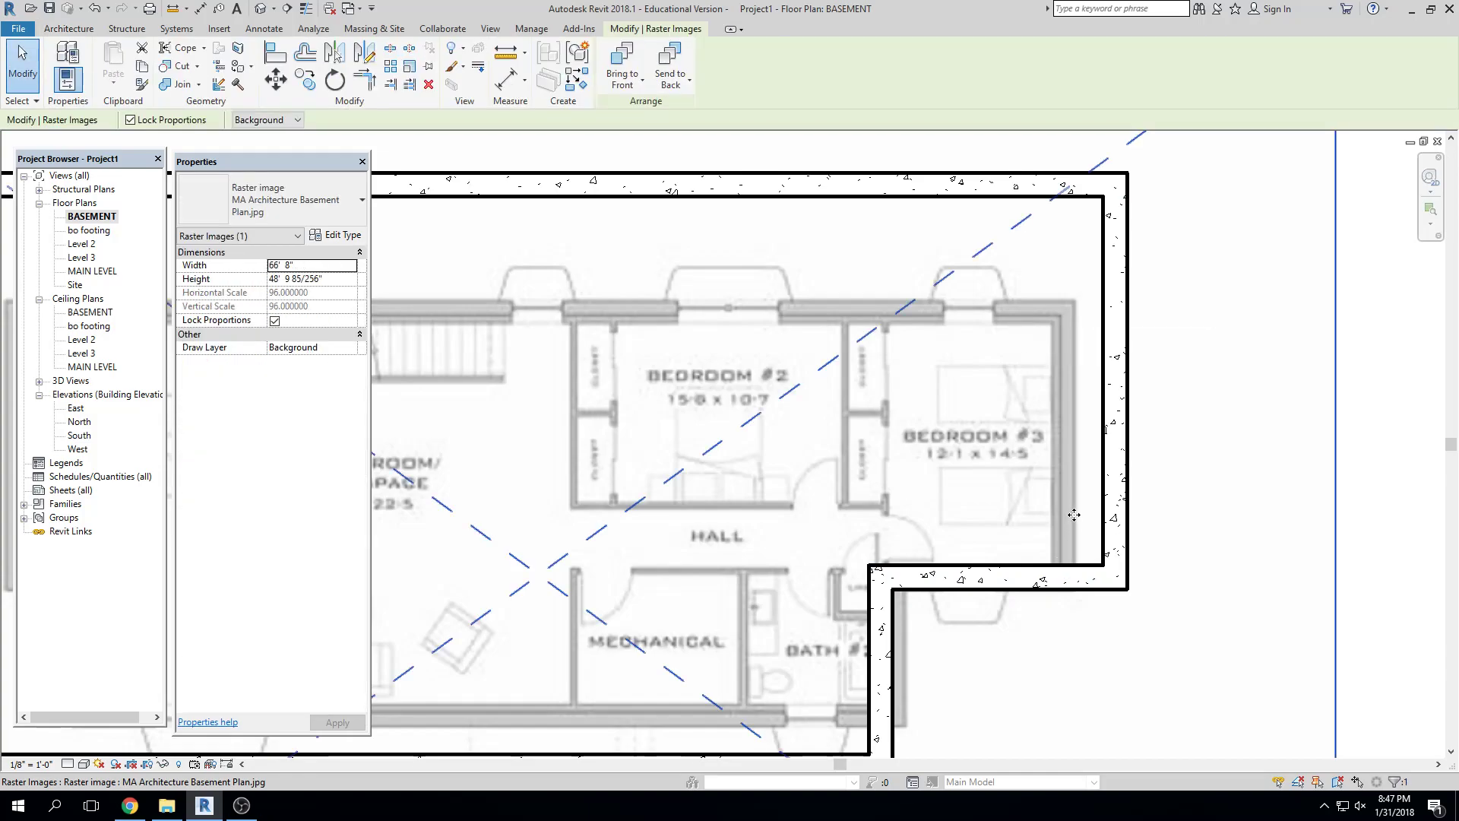
left_click_drag(1035, 491, 1020, 405)
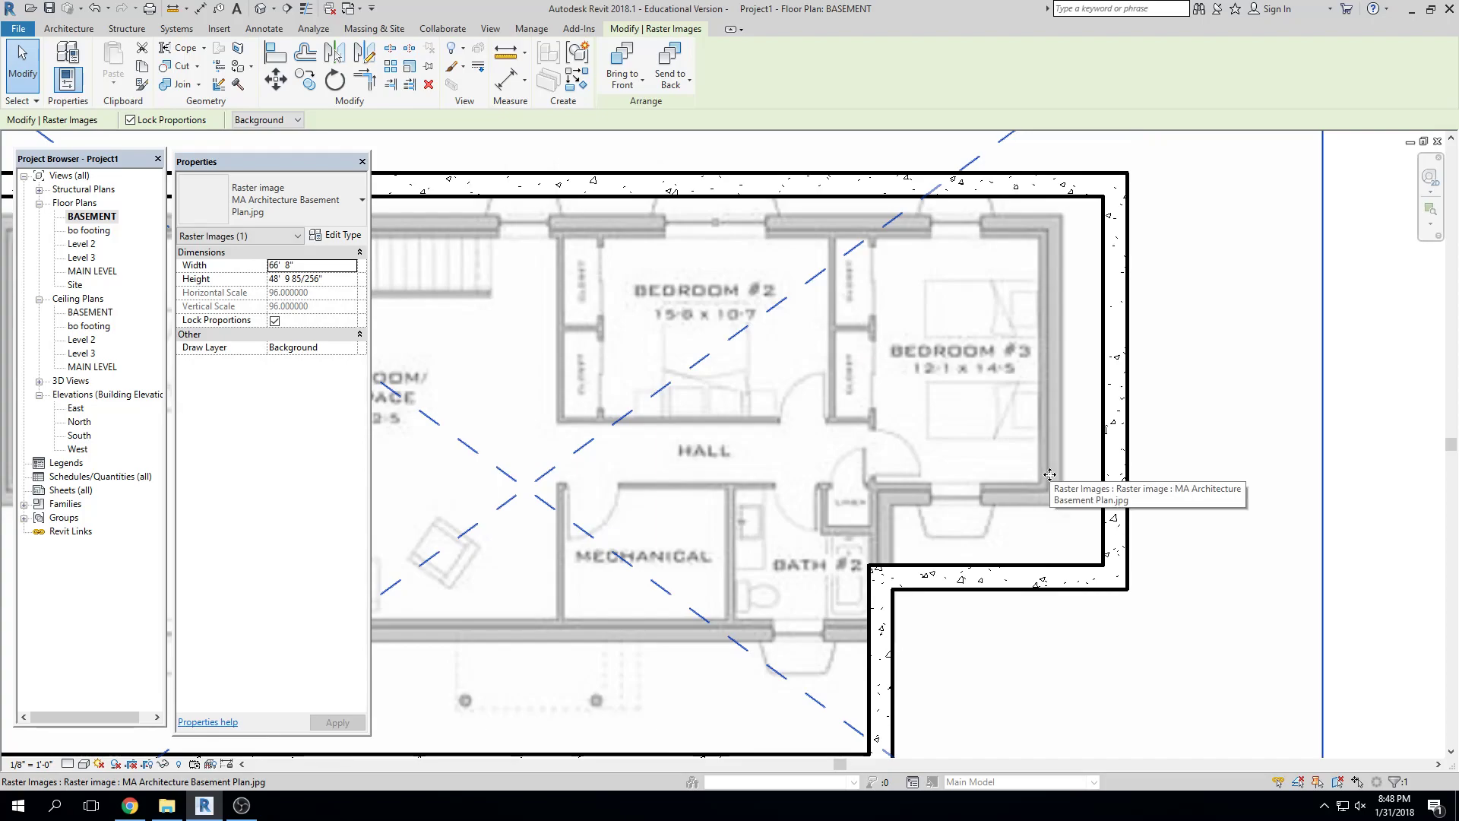
key("Escape")
Move the plan image from Bedroom #3's lower-right outside corner onto the outer face of the foundation wall below it
left_click(1042, 488)
key("m")
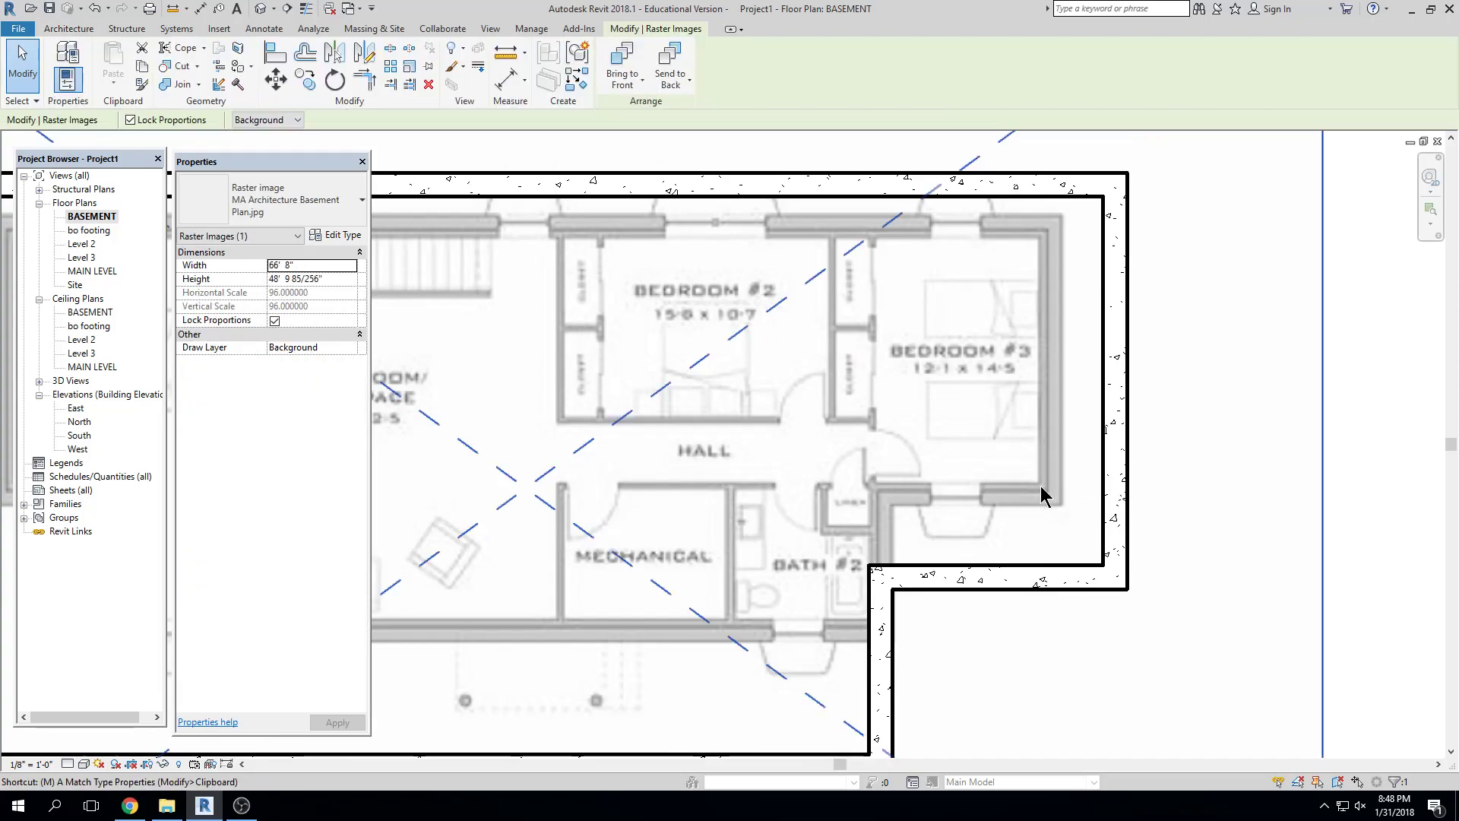
scroll(1061, 525, "up", 1)
key("Escape")
left_click(1063, 525)
key("m")
key("v")
scroll(1063, 525, "up", 6)
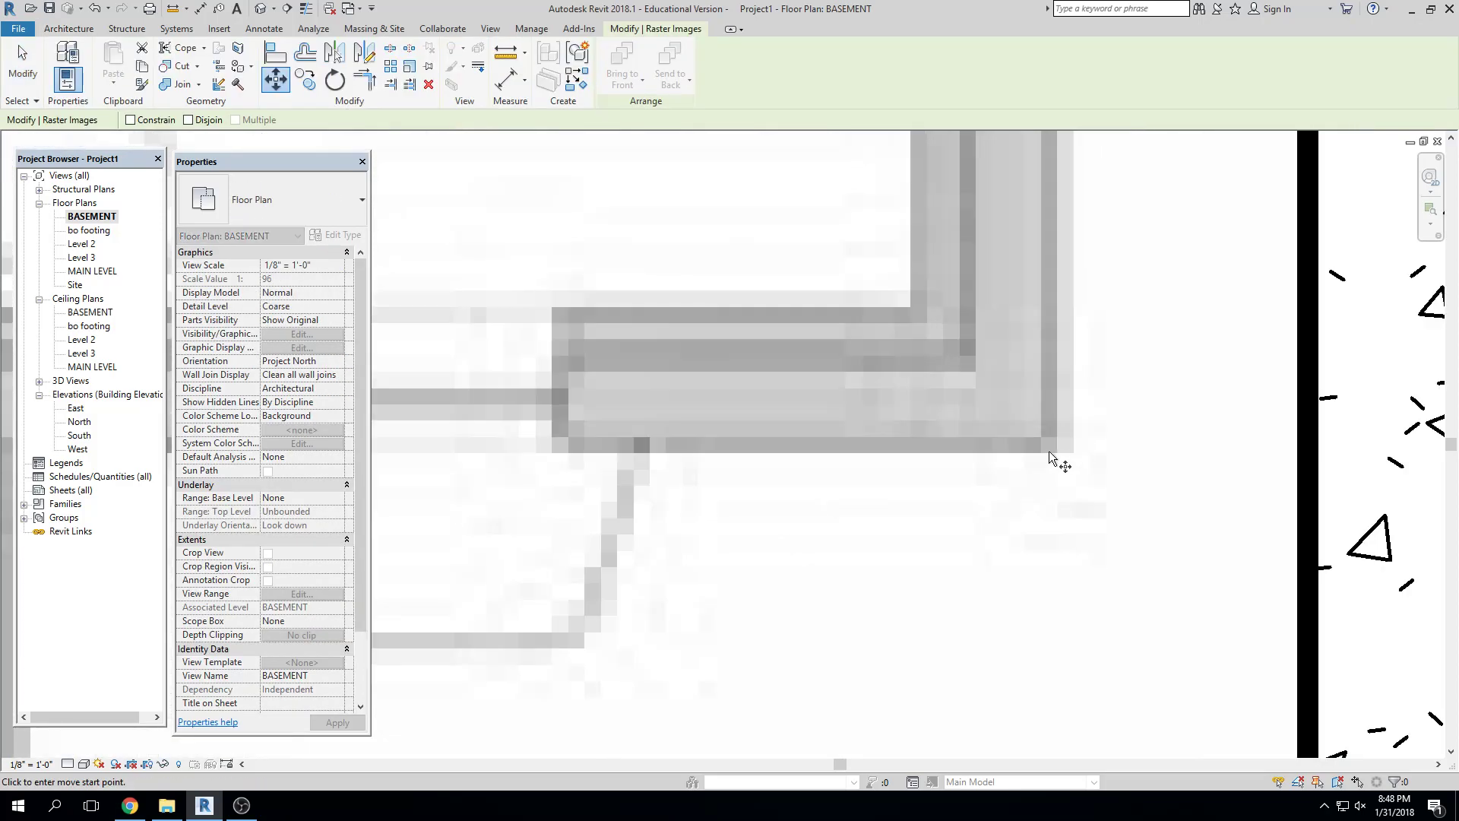
left_click(1048, 446)
scroll(1071, 532, "down", 2)
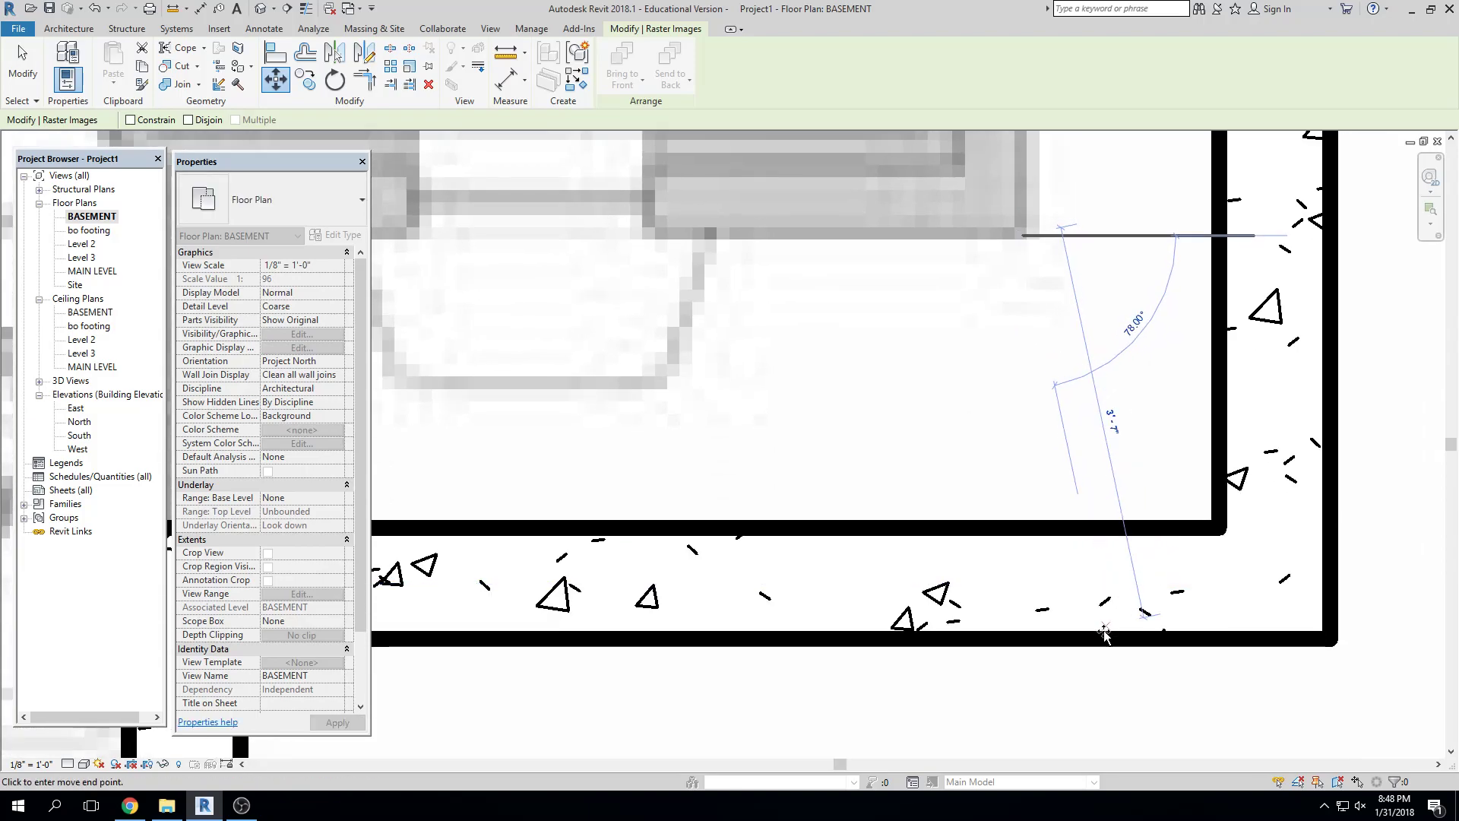
left_click(1104, 634)
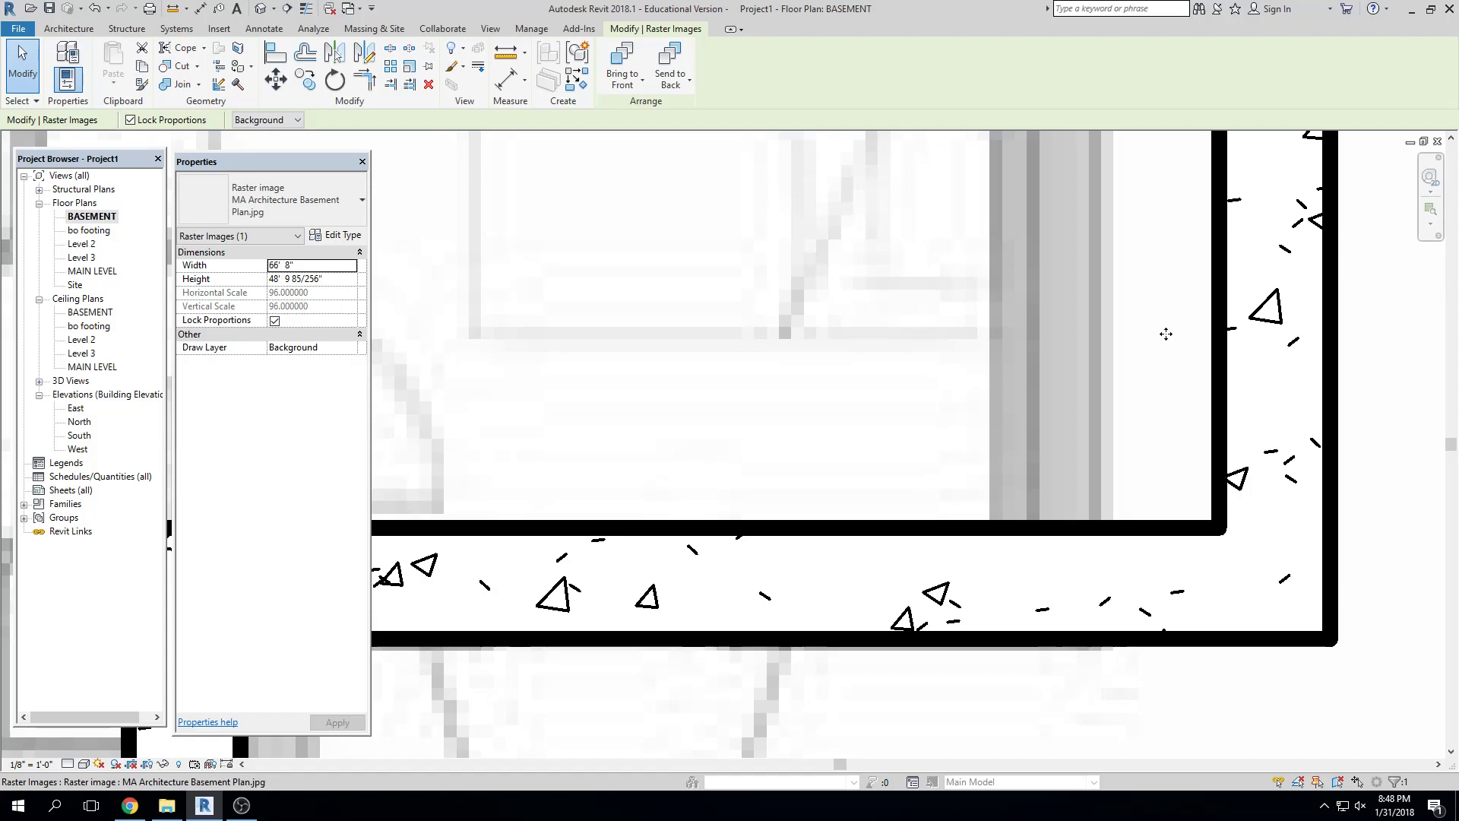
scroll(951, 348, "down", 5)
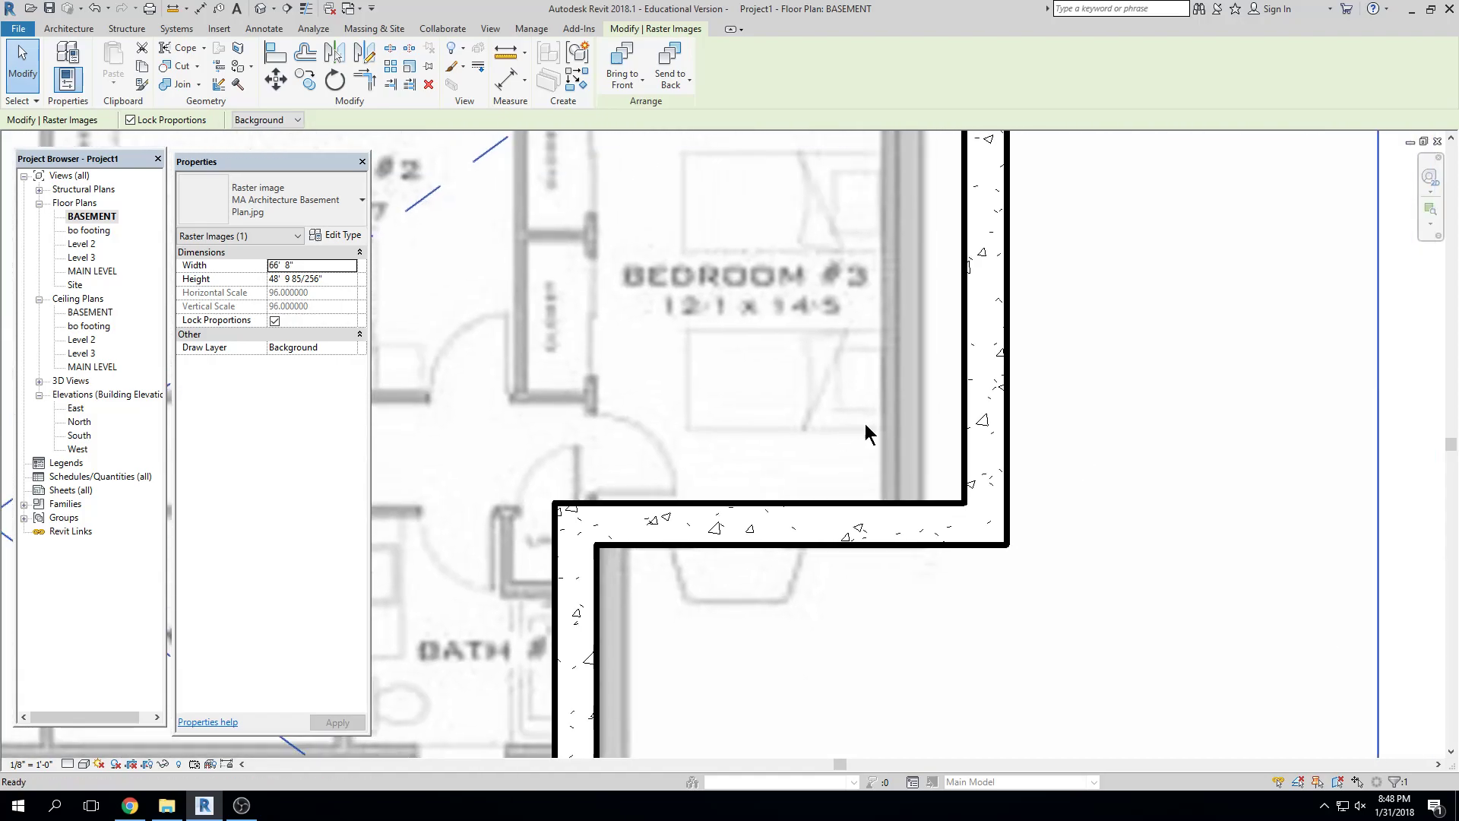
key("Escape")
Draw a vertical Generic - 6" wall about 12 ft long beside Bedroom #3, from the lower foundation's outer face to the plan's top outer edge
key("w")
key("a")
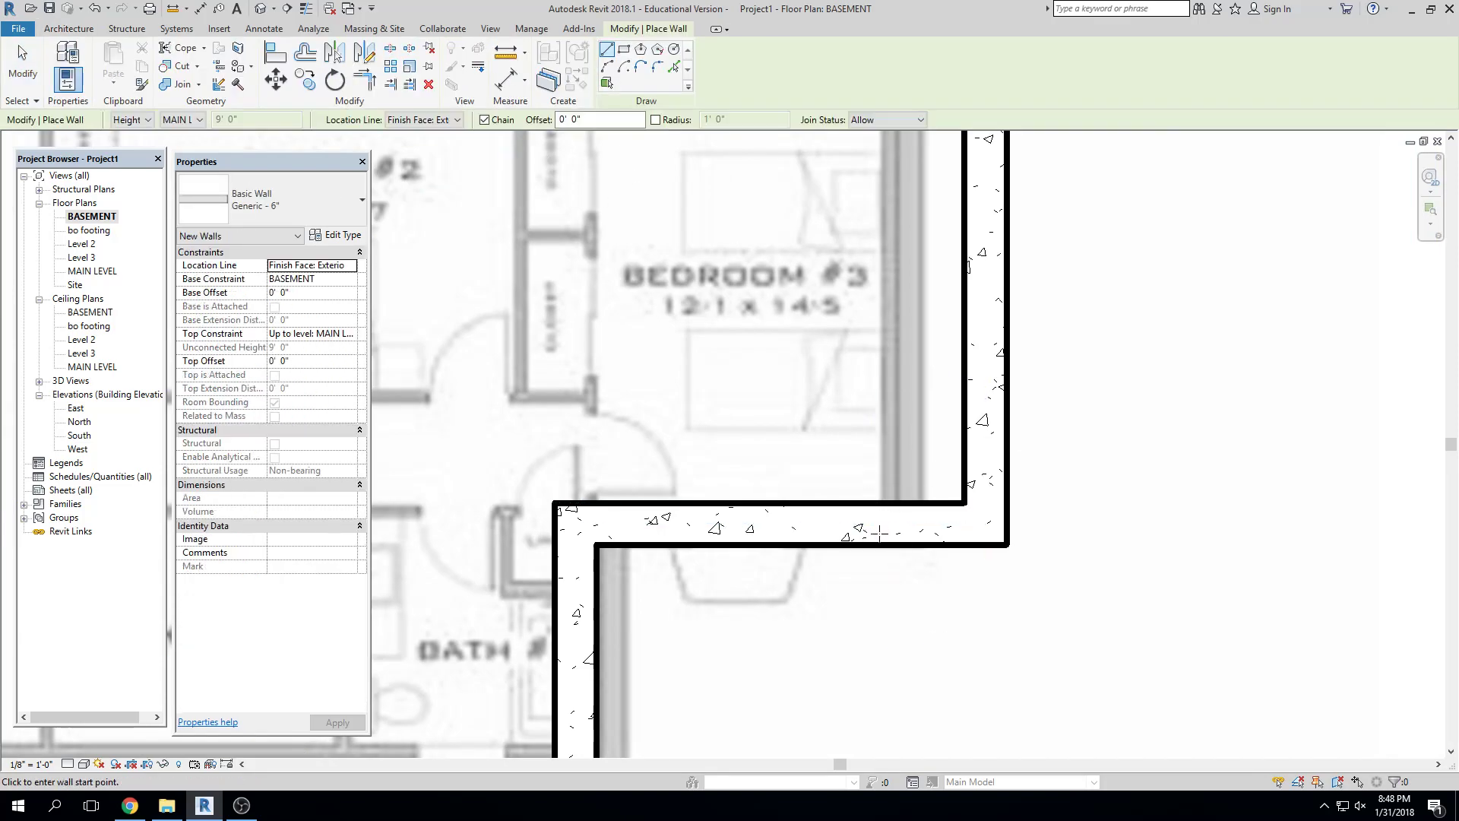
left_click(881, 544)
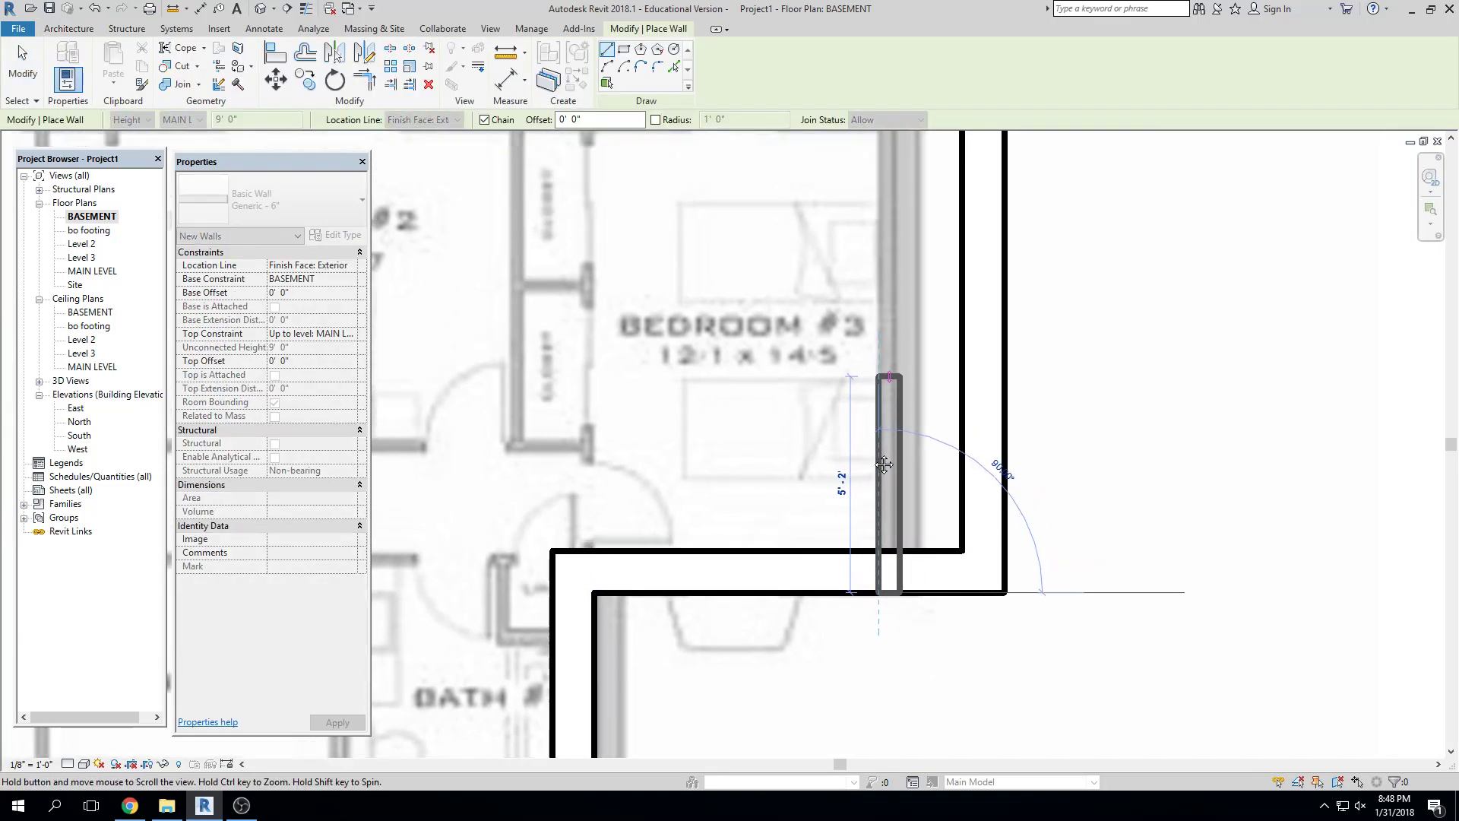
scroll(870, 239, "up", 4)
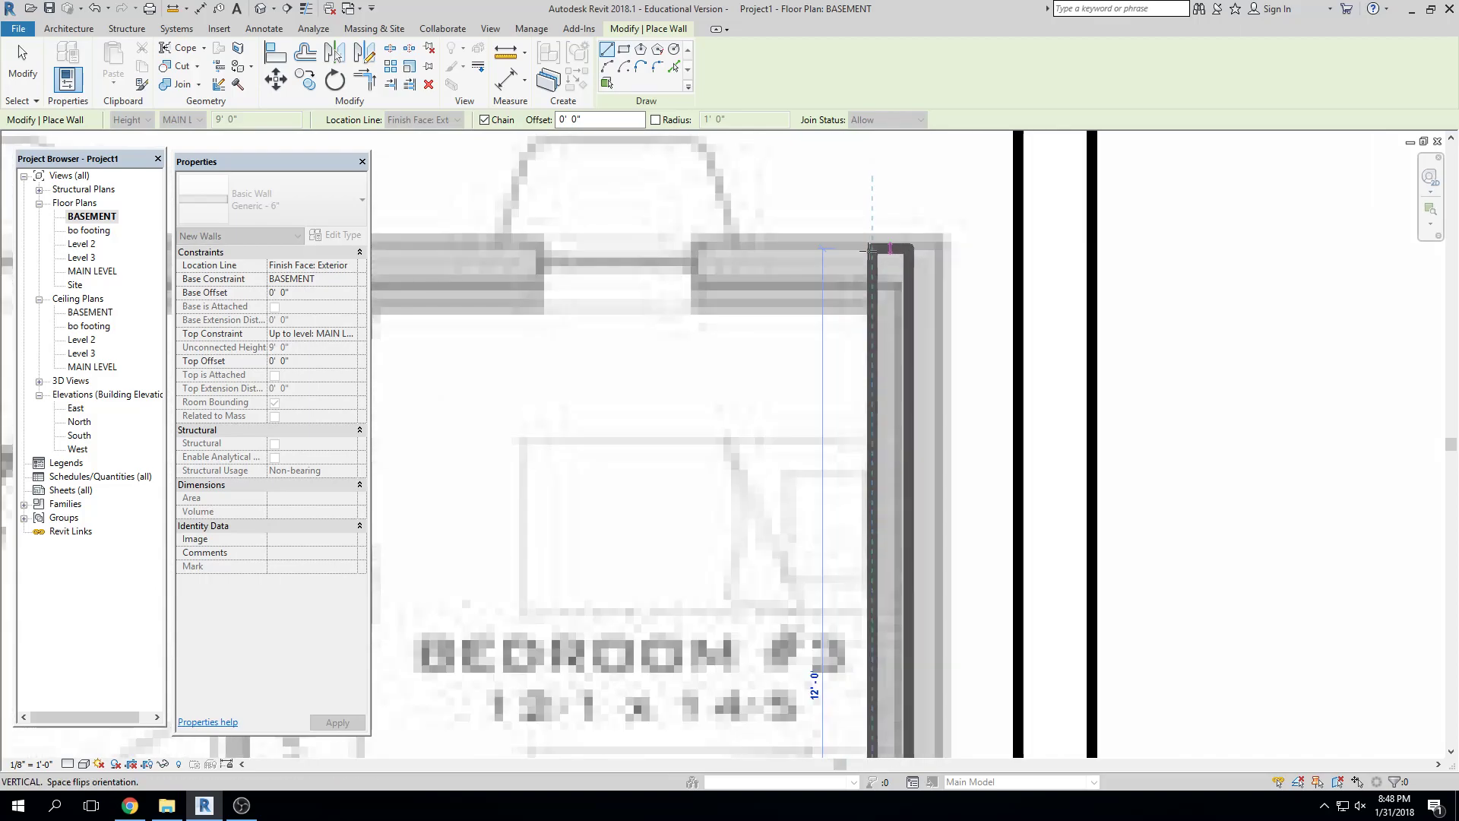
left_click(870, 237)
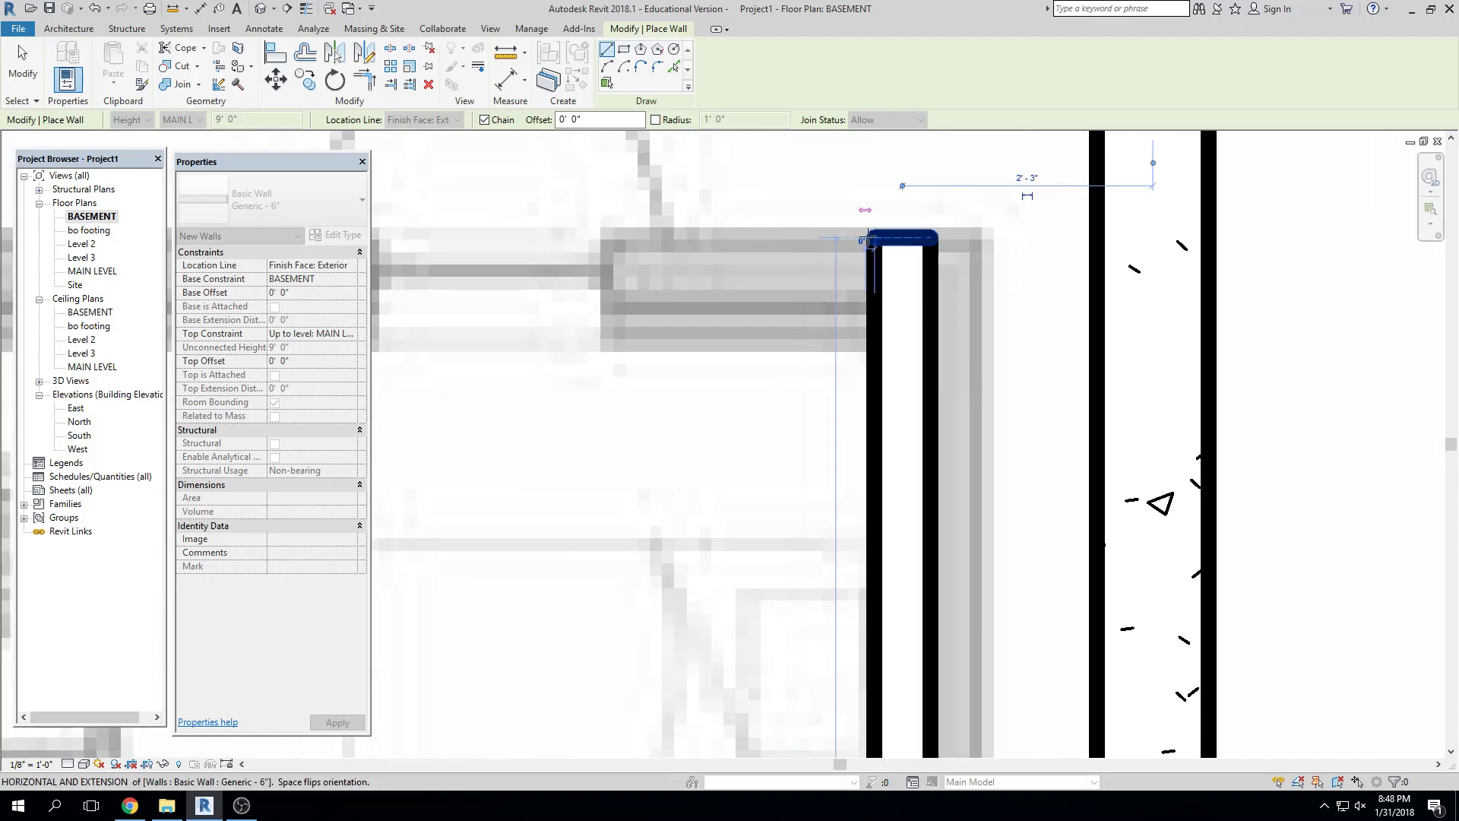
key("Escape")
key("Escape")
scroll(969, 467, "down", 2)
scroll(970, 467, "down", 5)
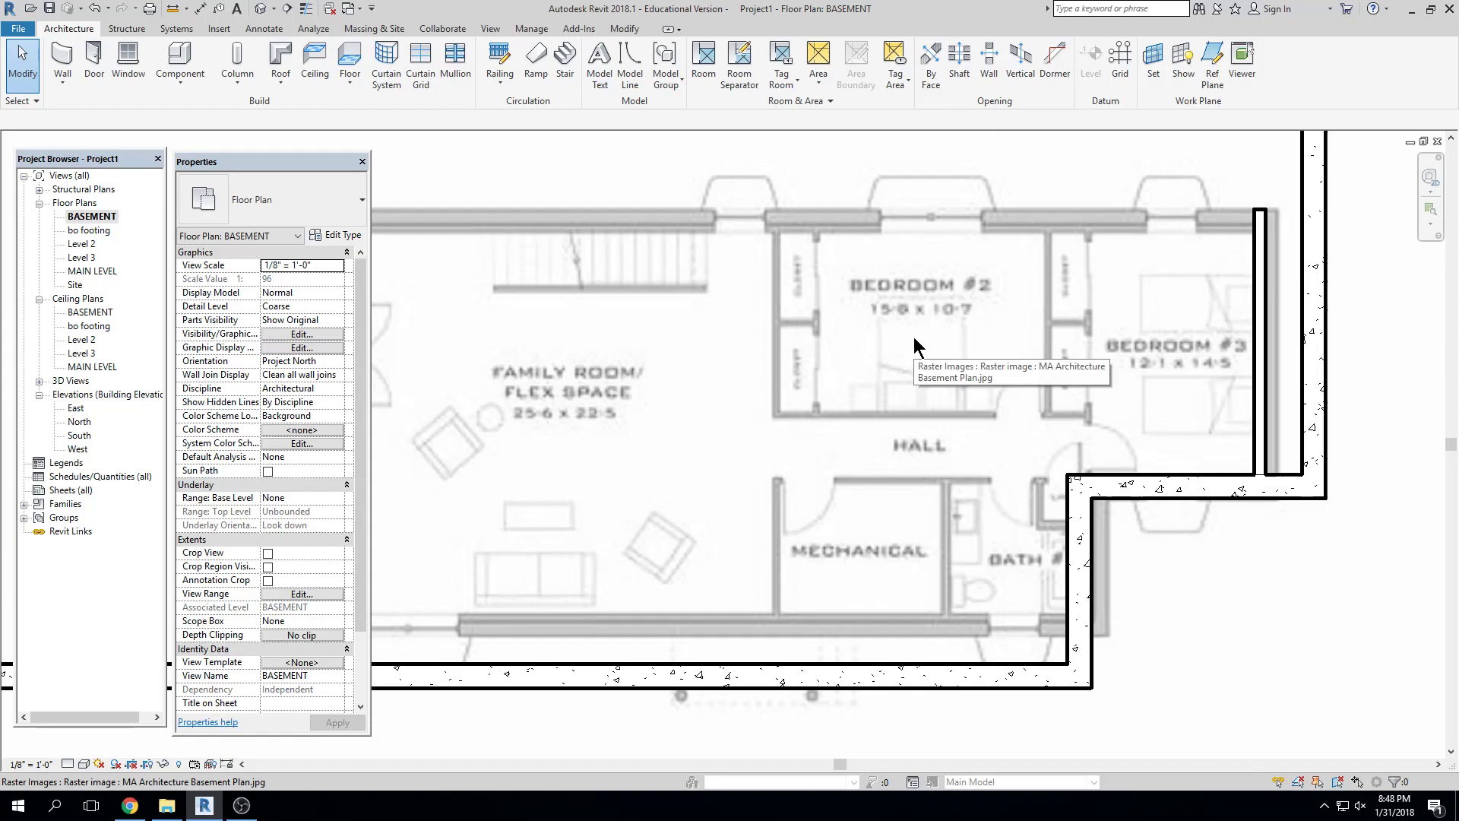
Scale the Generic - 6" wall and plan image together graphically from the wall's lower end, stretching its top to the upper foundation's outer face
middle_click_drag(1156, 283, 902, 336)
scroll(974, 271, "up", 2)
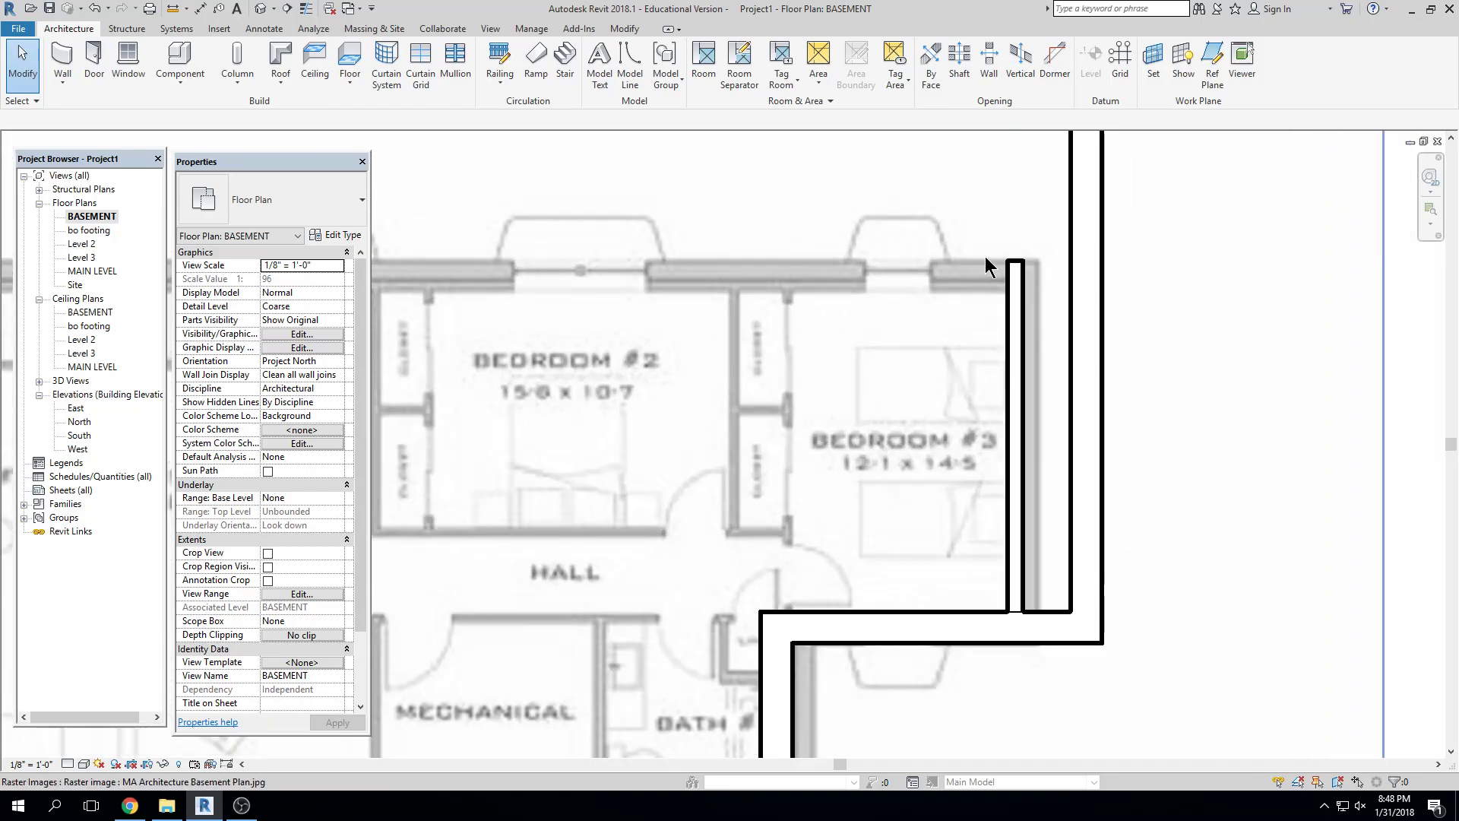
left_click(984, 258)
key("Escape")
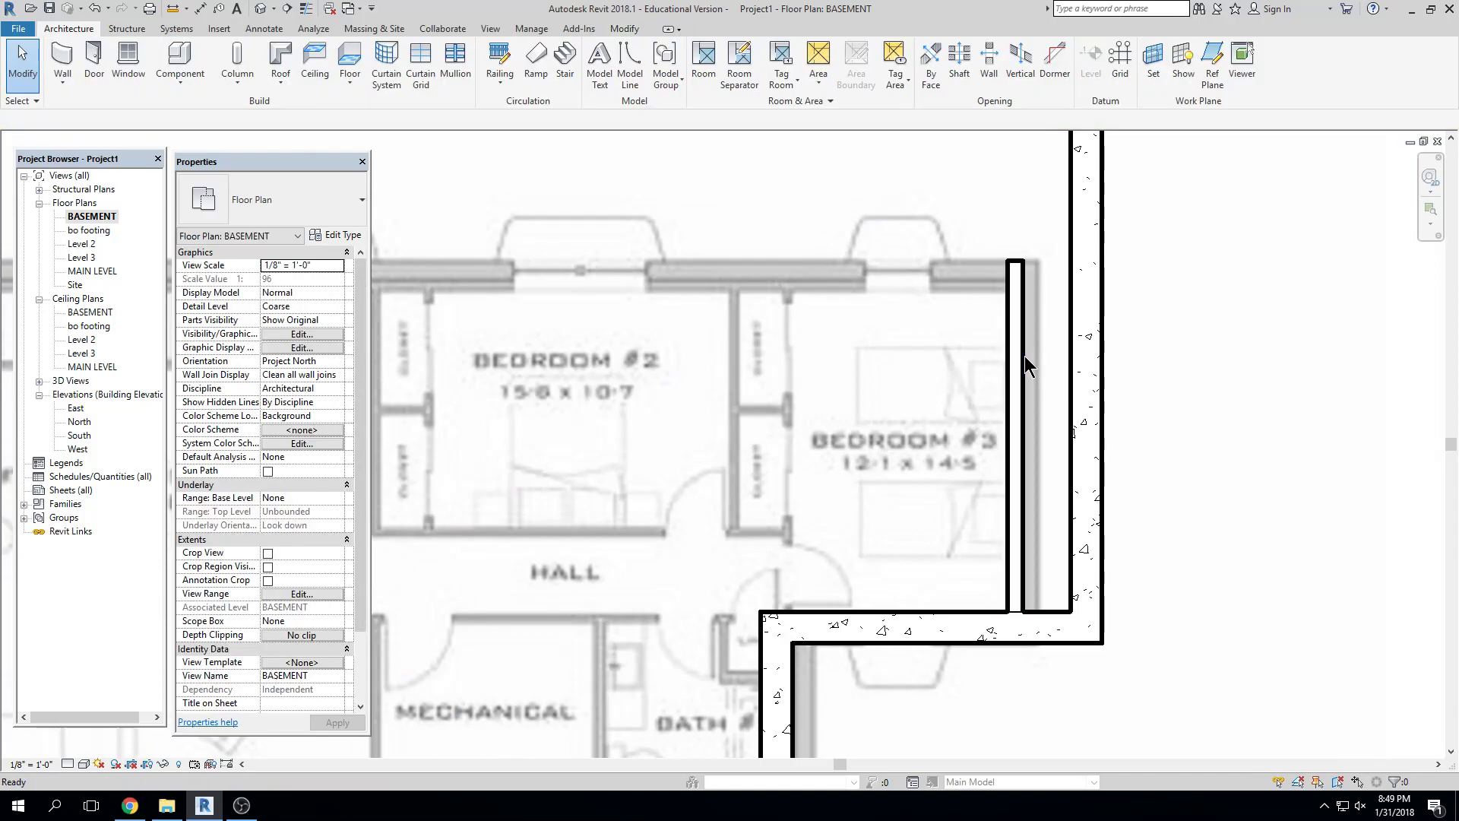
left_click(1027, 363)
left_click(942, 233, "ctrl")
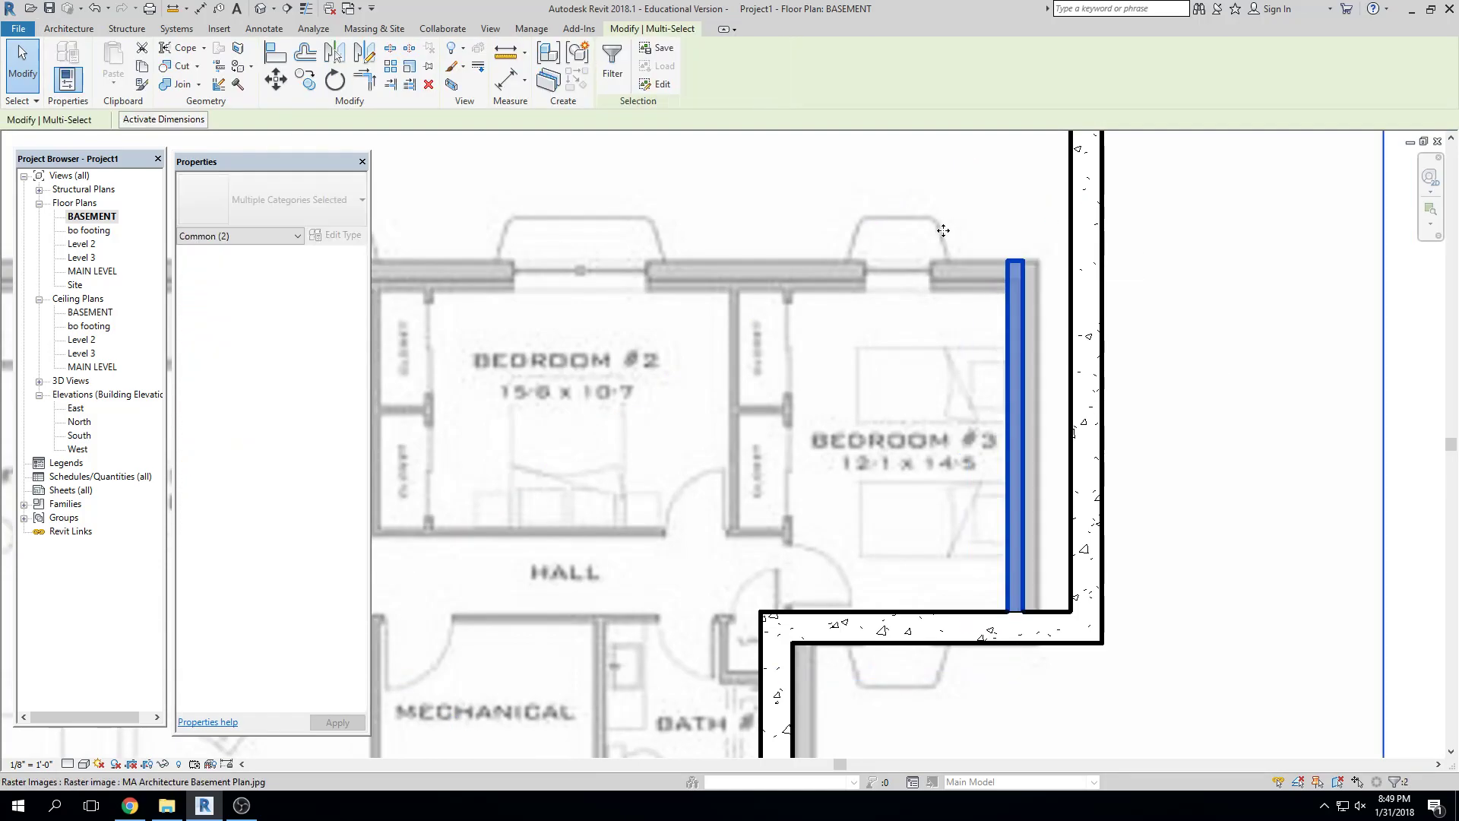
left_click(363, 80)
left_click(1008, 612)
left_click(1003, 262)
middle_click_drag(1006, 263, 1042, 432)
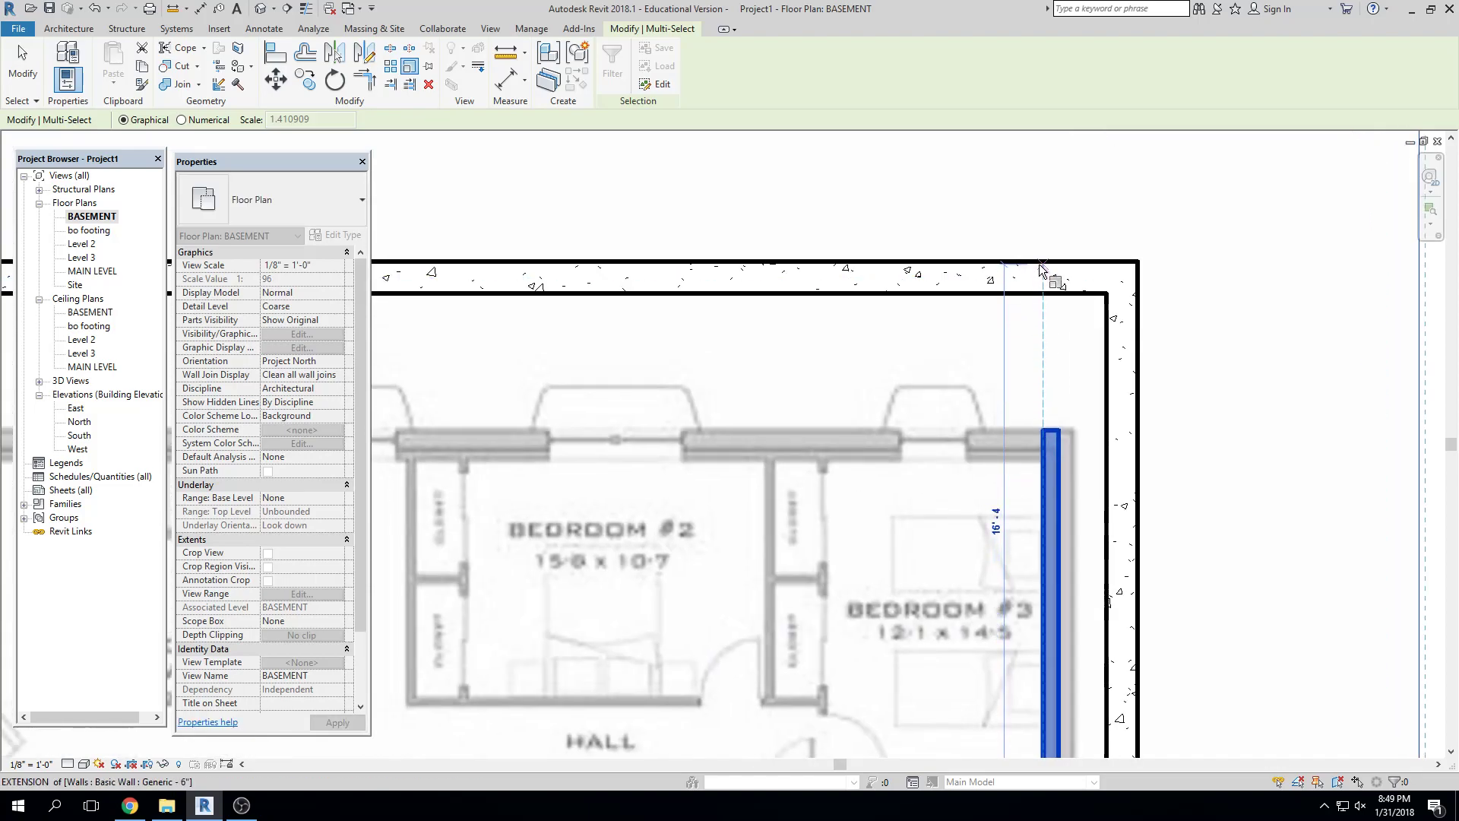
scroll(1042, 262, "up", 2)
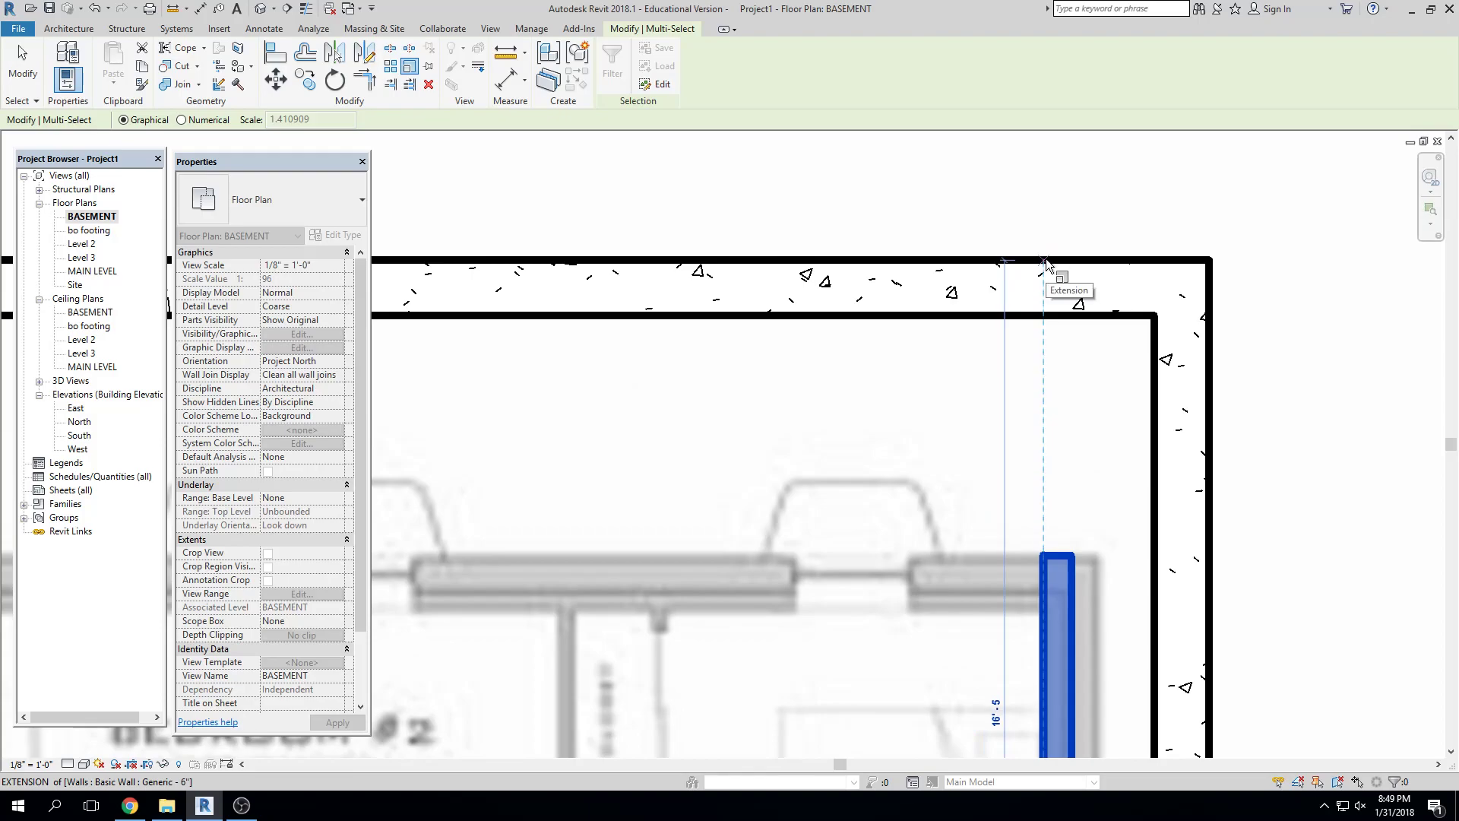
left_click(1046, 261)
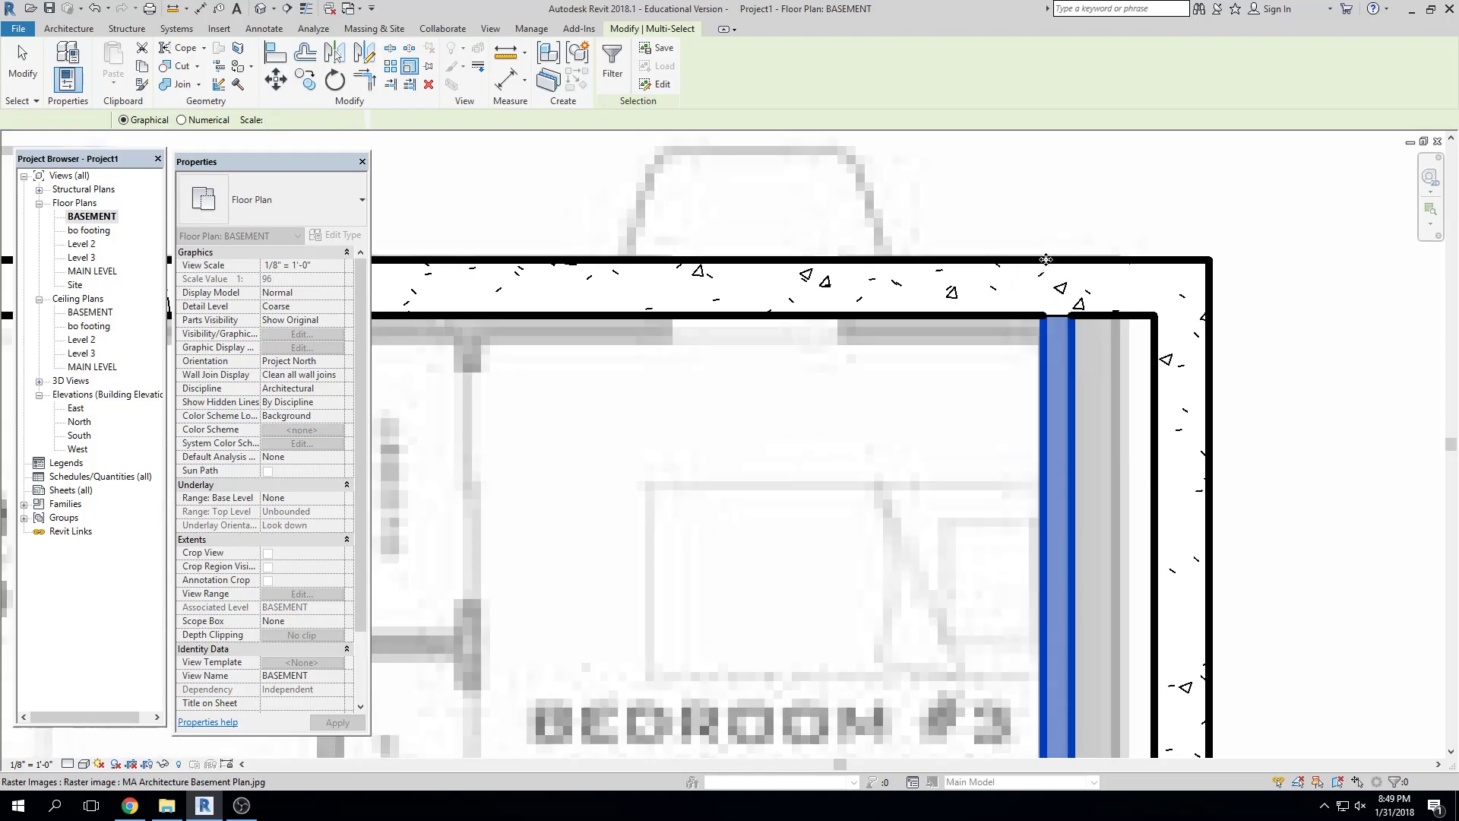
Delete the Generic - 6" reference wall in Bedroom #3, leaving the plan image in place
scroll(1386, 423, "down", 4)
middle_click_drag(1365, 479, 1294, 341)
scroll(1294, 362, "down", 1)
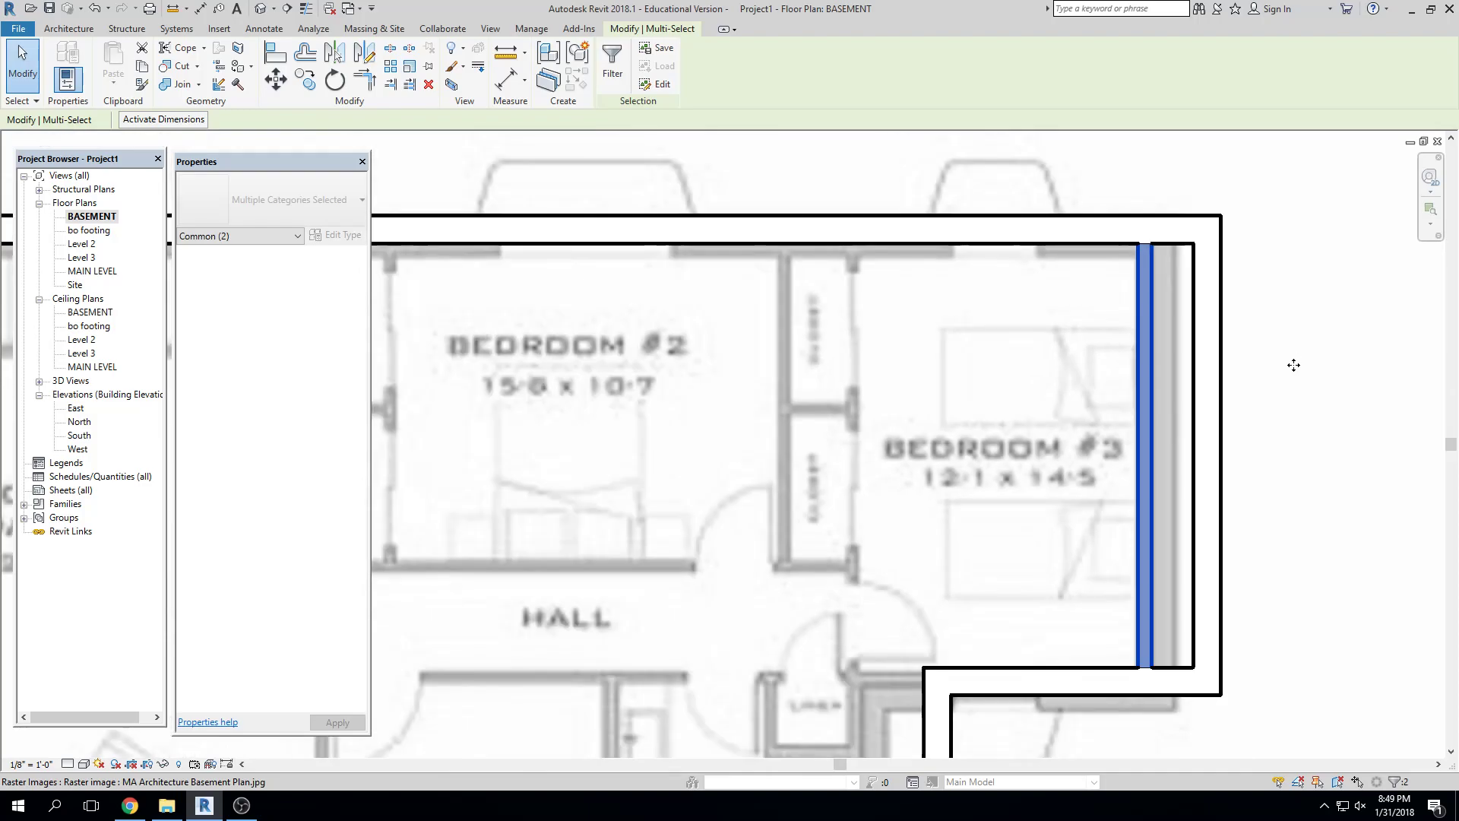
middle_click_drag(1288, 442, 1237, 424)
key("Escape")
left_click(1104, 567)
key("Delete")
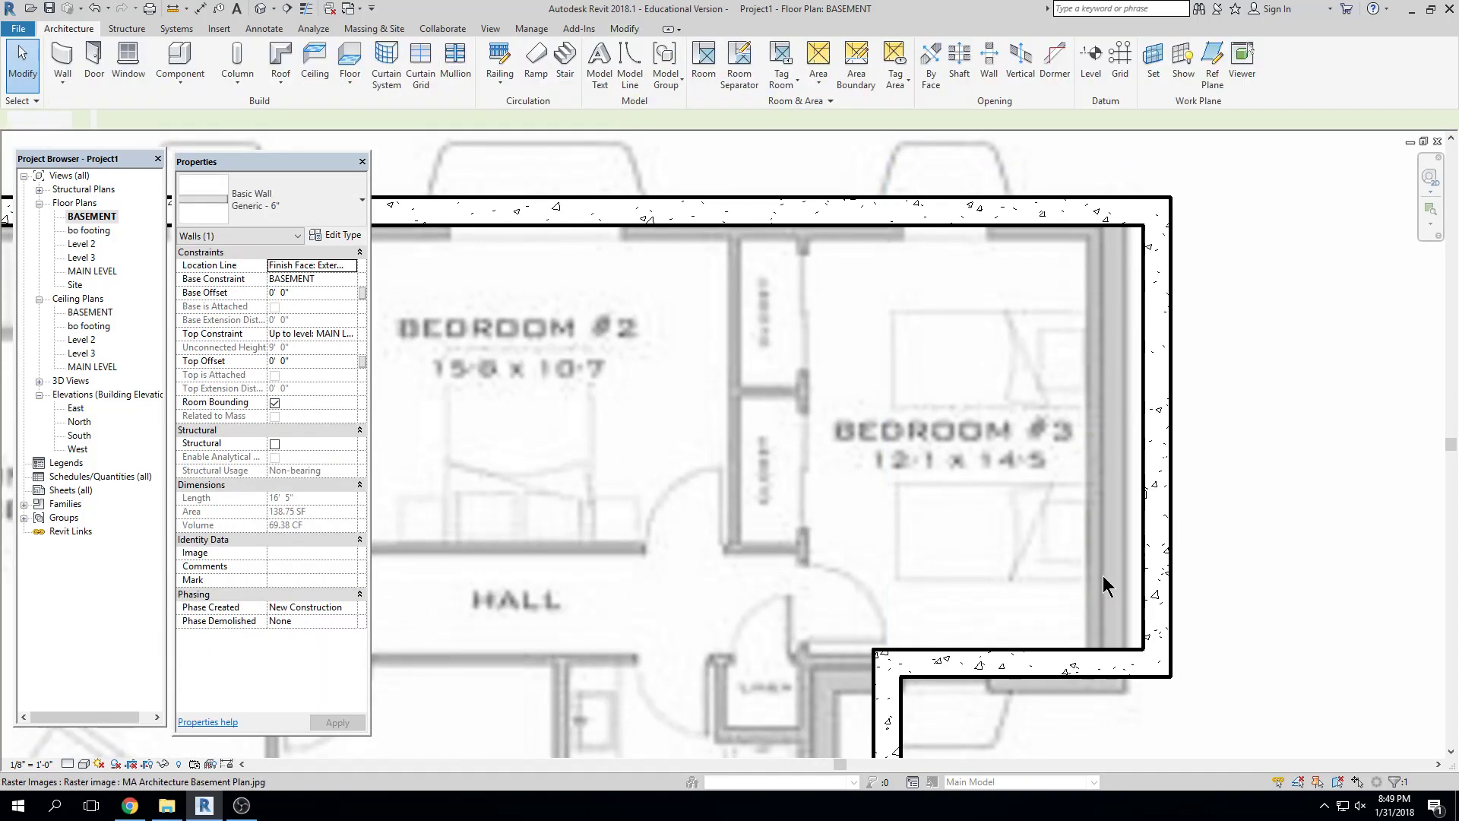
Nudge the scaled plan image slightly up and right until Bedroom #3's right wall meets the foundation wall
left_click(1103, 575)
key("Up")
key("Right")
key("Right")
key("Up")
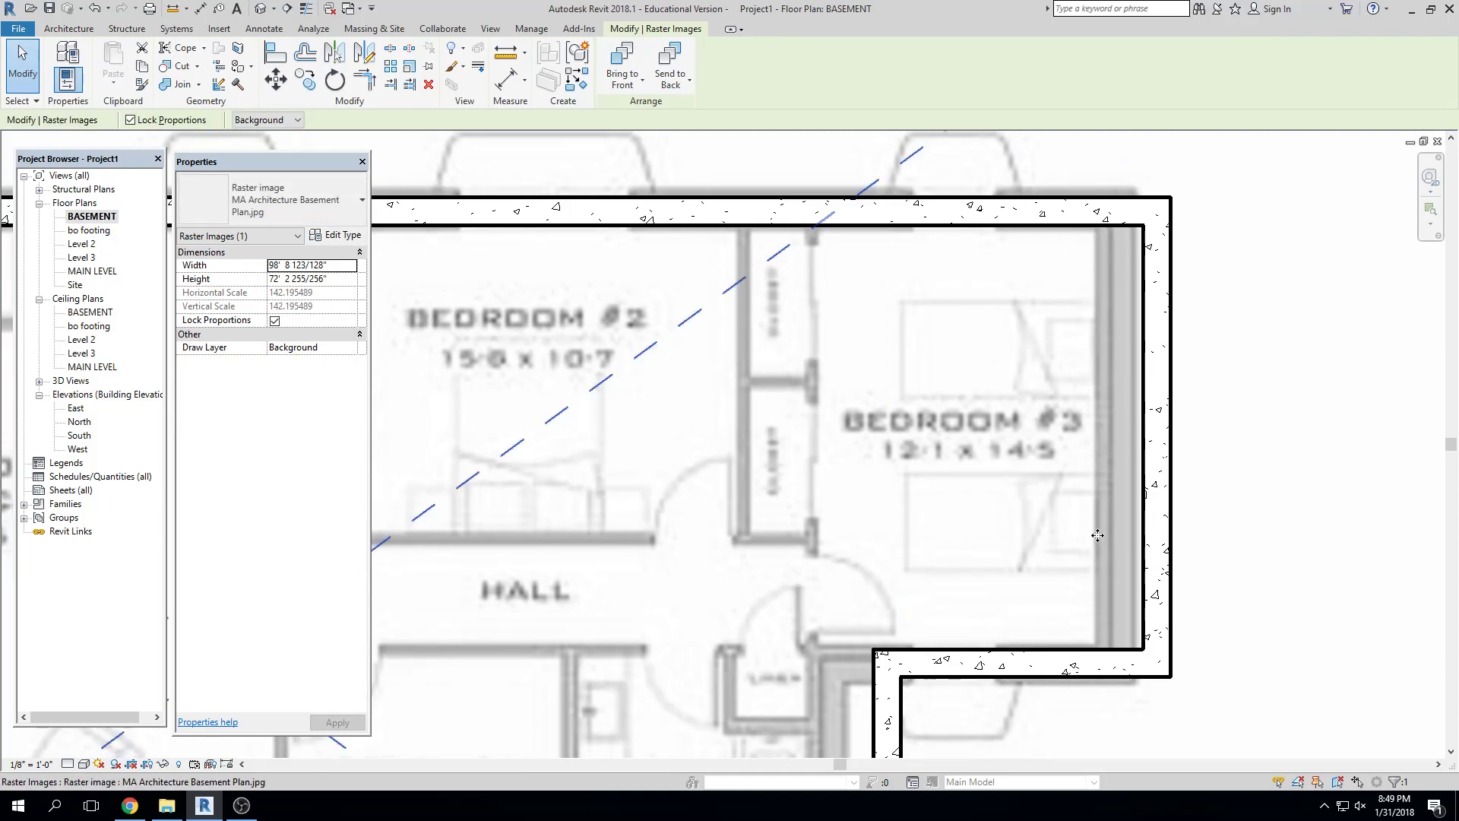
key("Right")
key("Right")
key("Right")
key("Right")
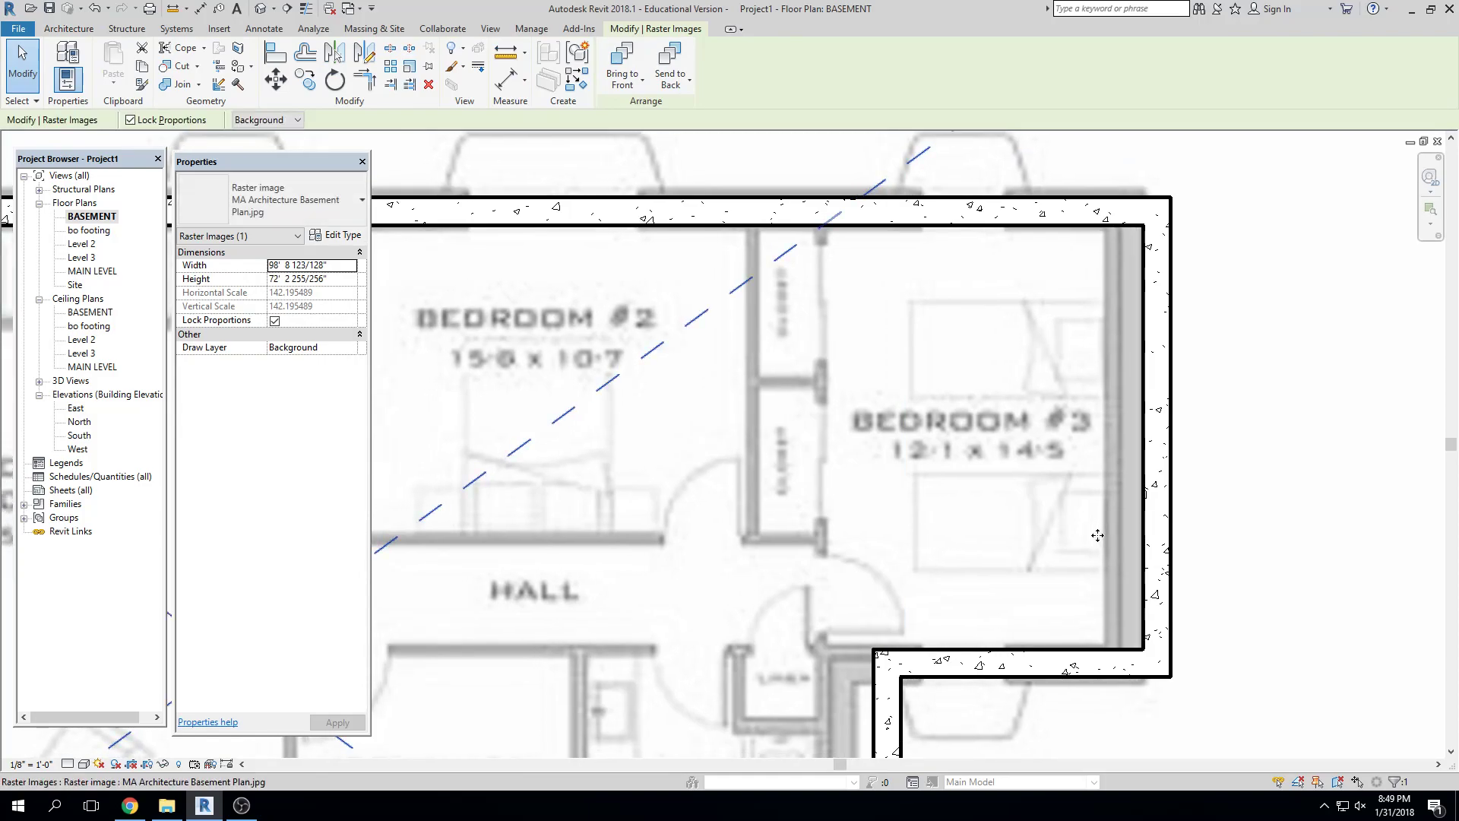
Nudge the plan image right until Bedroom #3's right wall disappears behind the right foundation wall, then deselect it
key("Right")
key("Right")
key("Right")
key("Right")
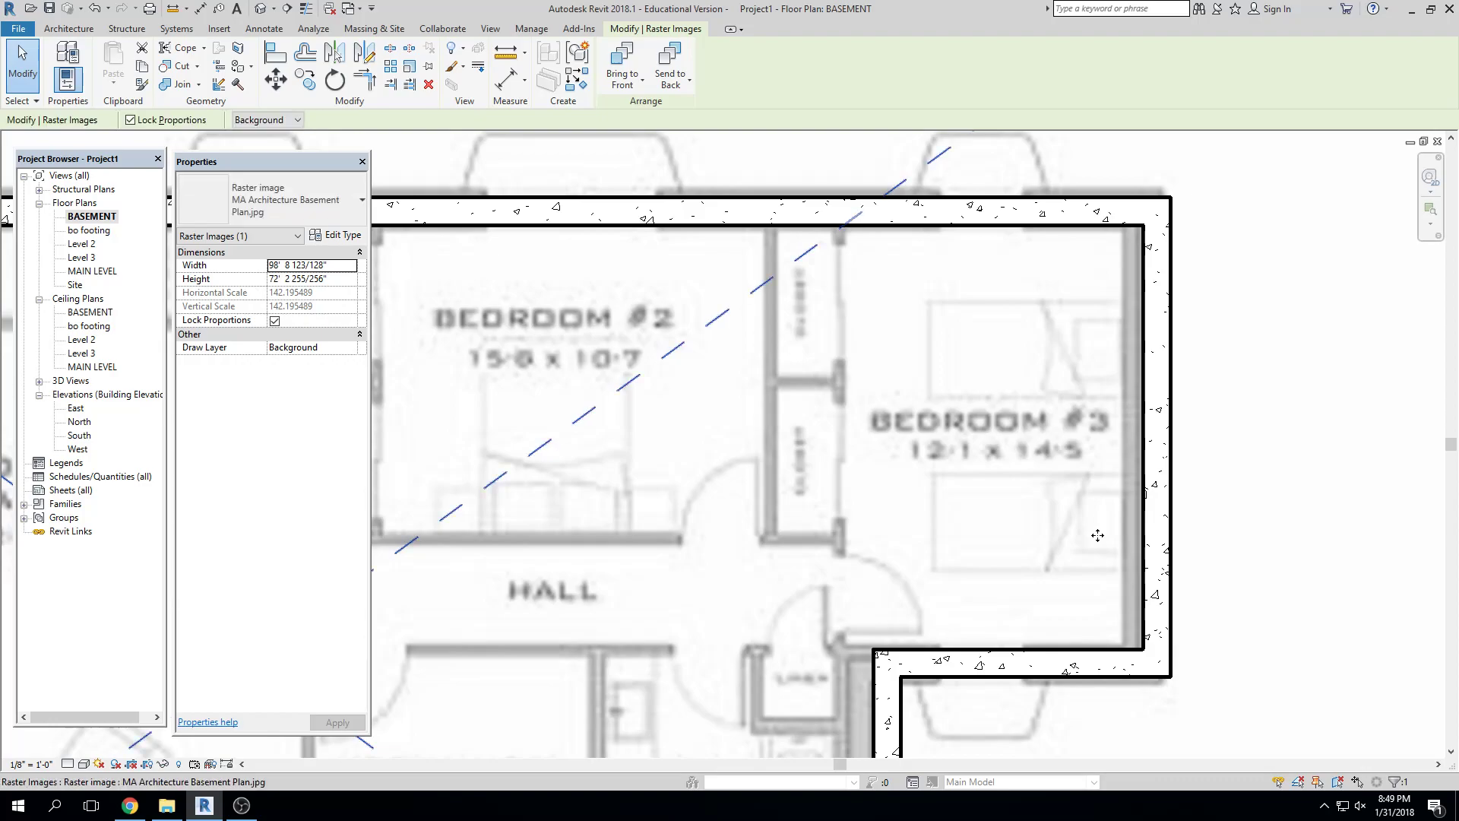
key("Right")
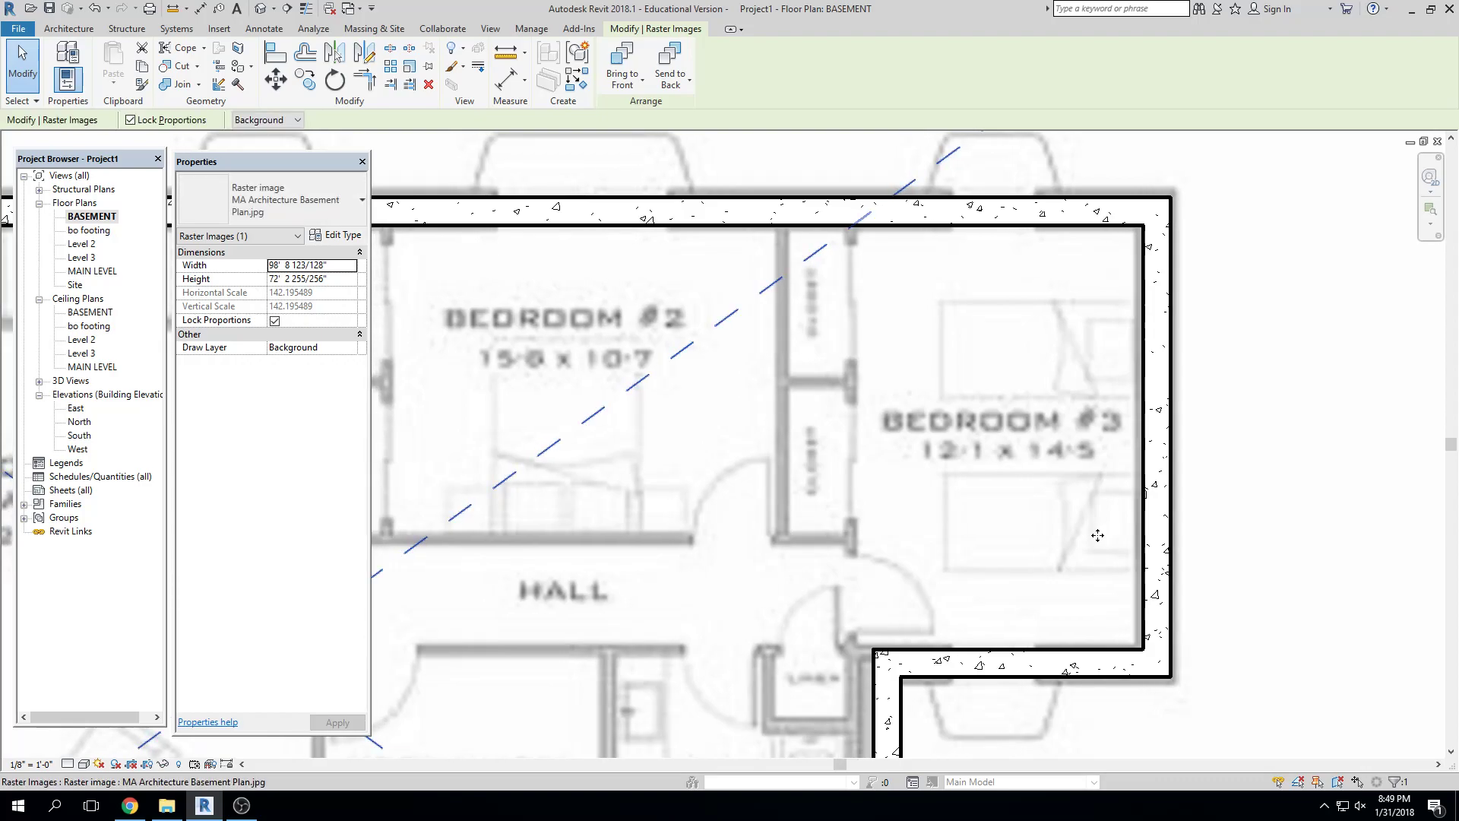
scroll(1031, 538, "down", 3)
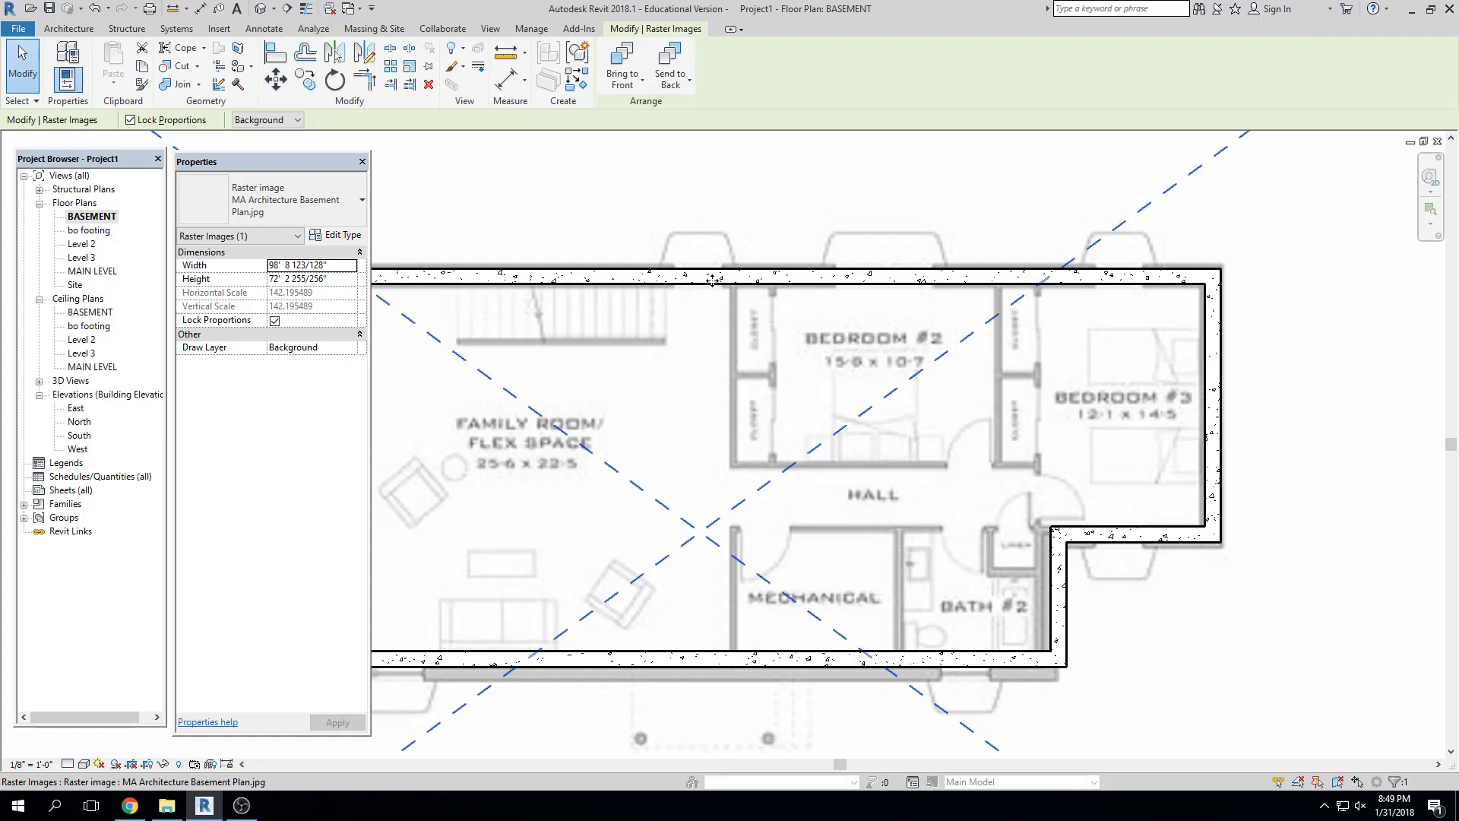
scroll(868, 442, "down", 2)
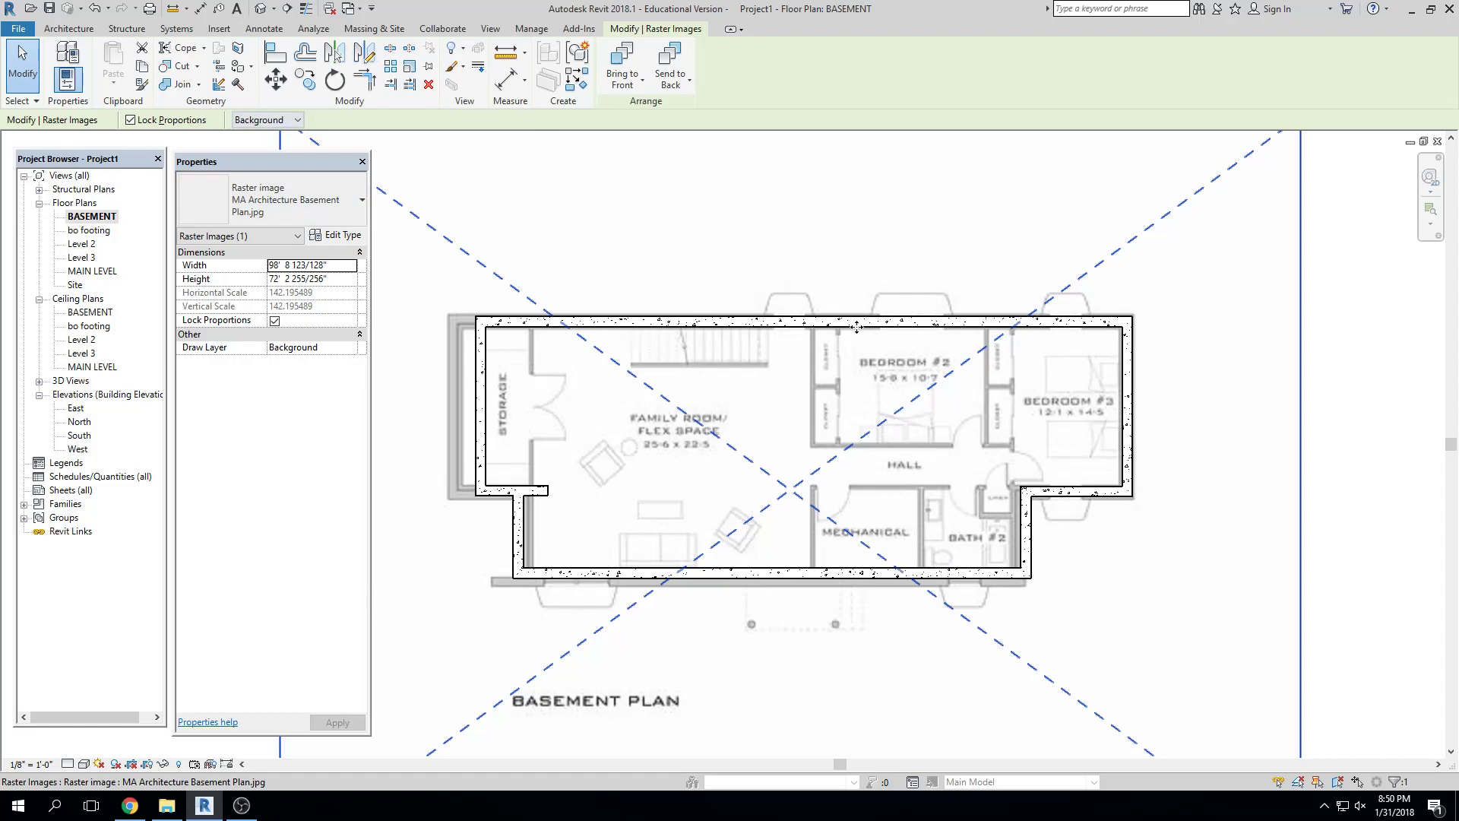
scroll(880, 312, "down", 1)
scroll(880, 311, "down", 1)
key("Escape")
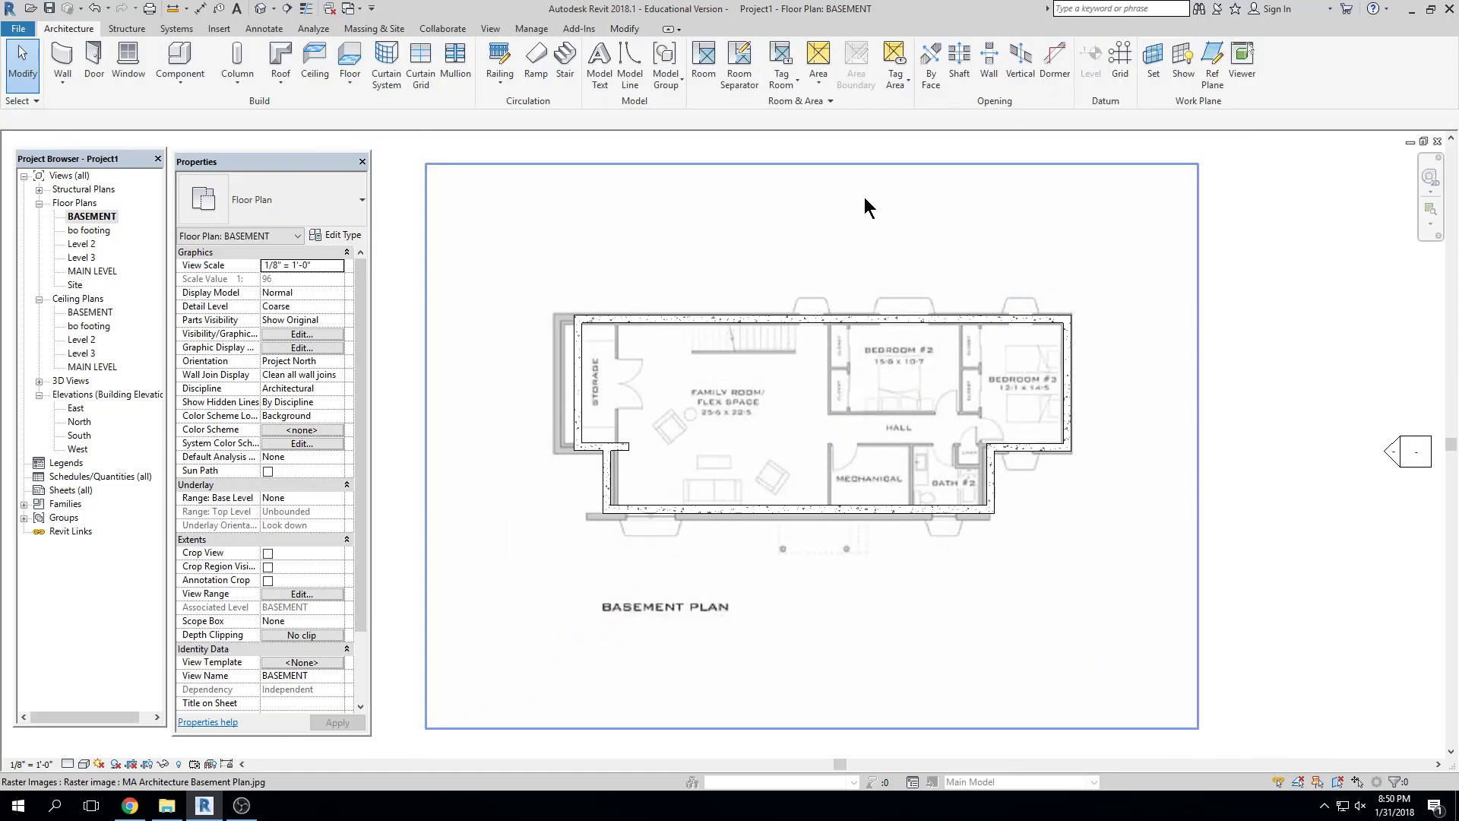
Temporarily hide the basement plan image in the BASEMENT floor plan
left_click(865, 171)
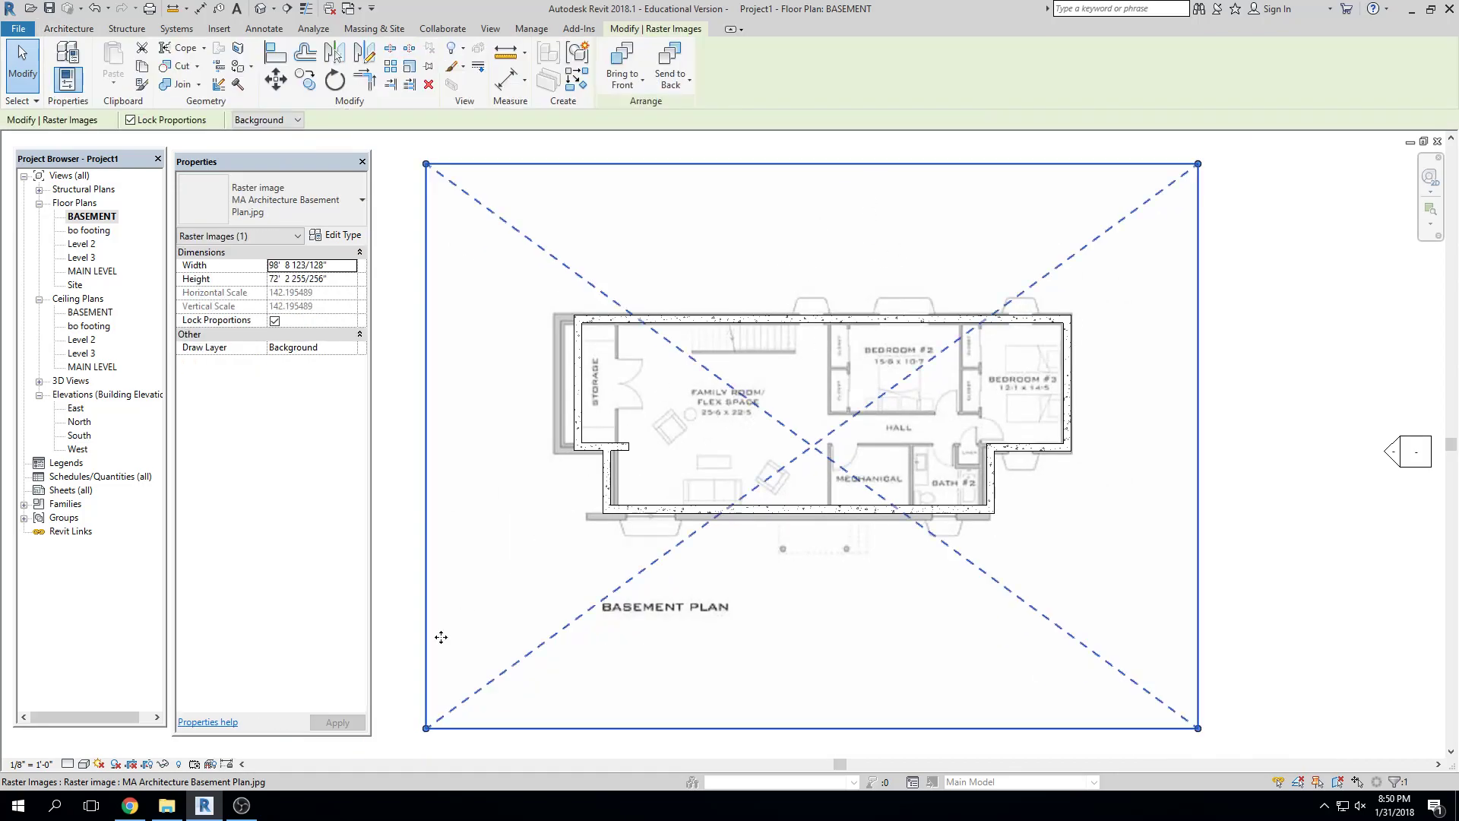
left_click(166, 764)
left_click(191, 725)
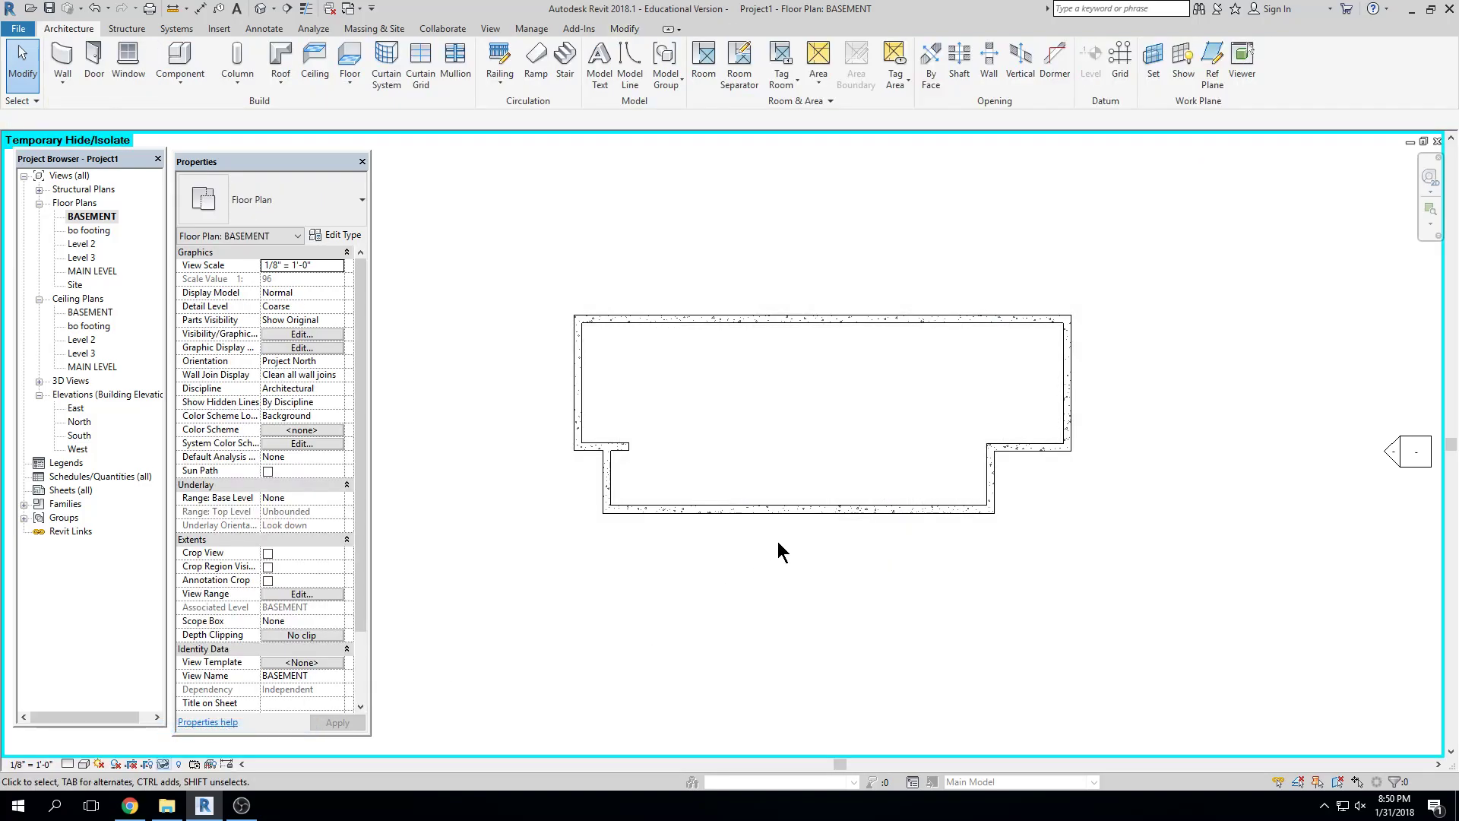
Set the BASEMENT view's underlay base level to MAIN LEVEL and apply it
middle_click_drag(578, 398, 555, 289)
middle_click(556, 282)
middle_click(556, 282)
scroll(615, 393, "up", 1)
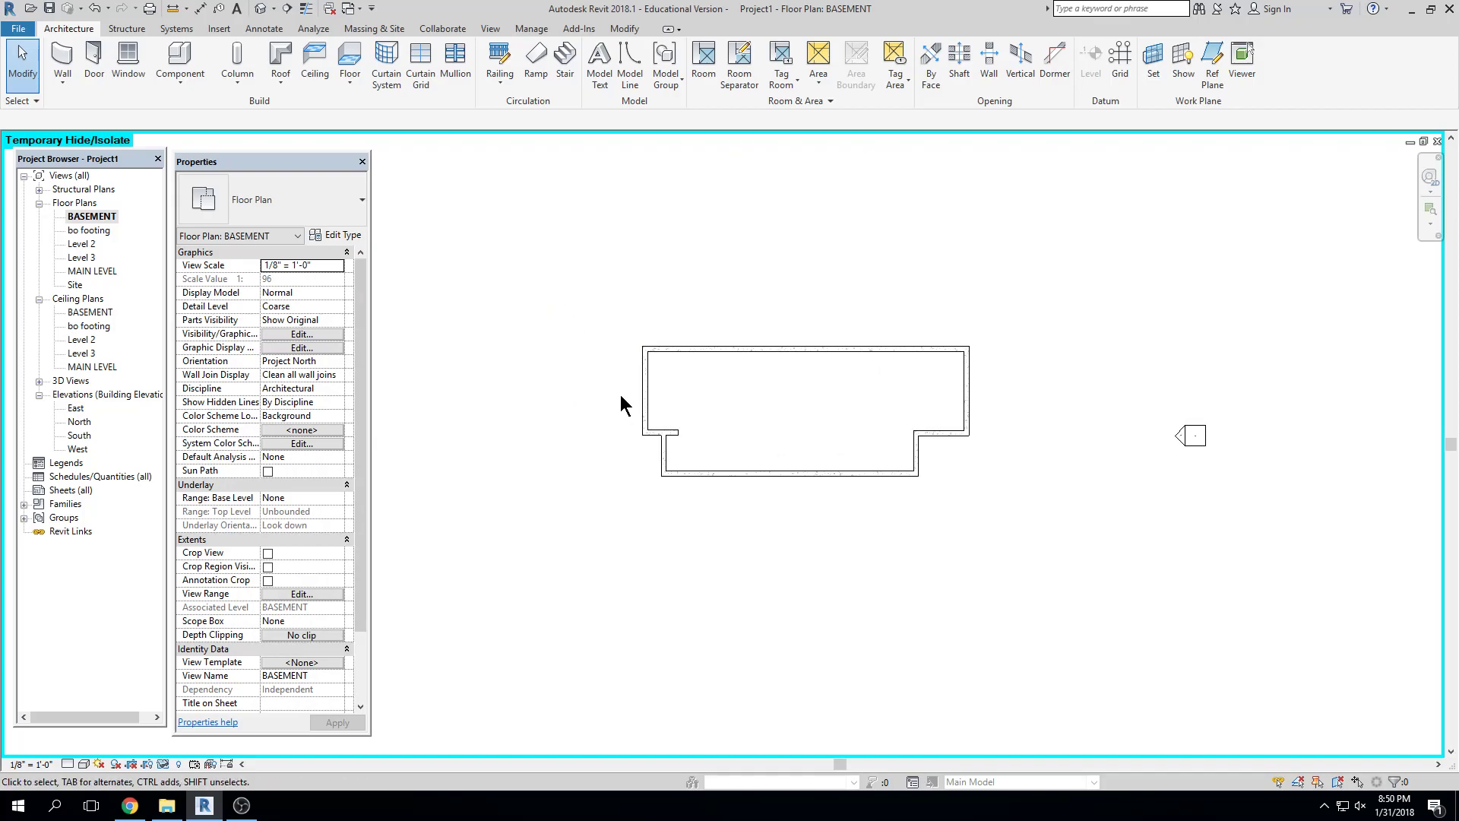
middle_click_drag(601, 403, 574, 405)
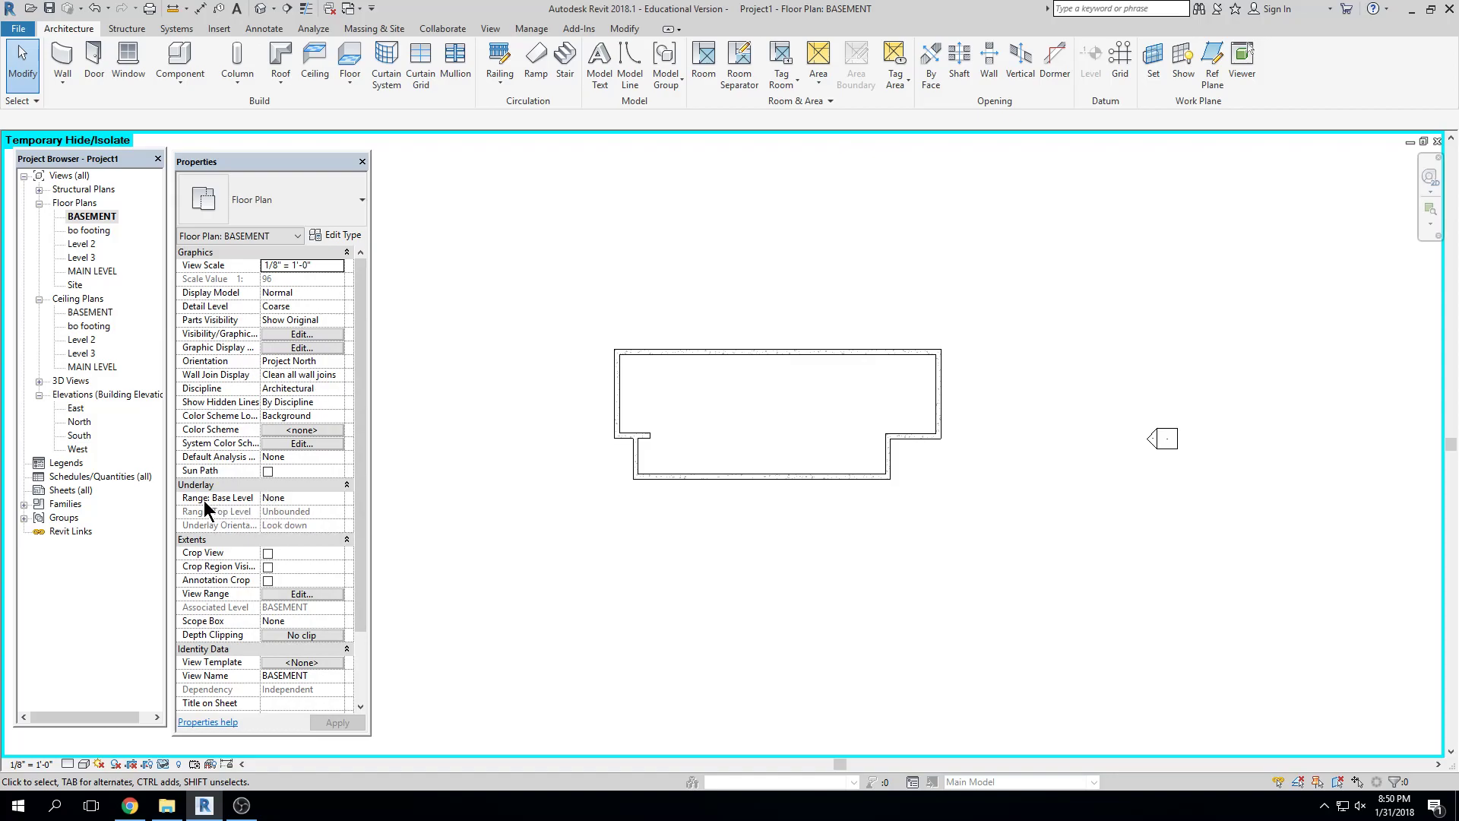
left_click(337, 498)
left_click(312, 545)
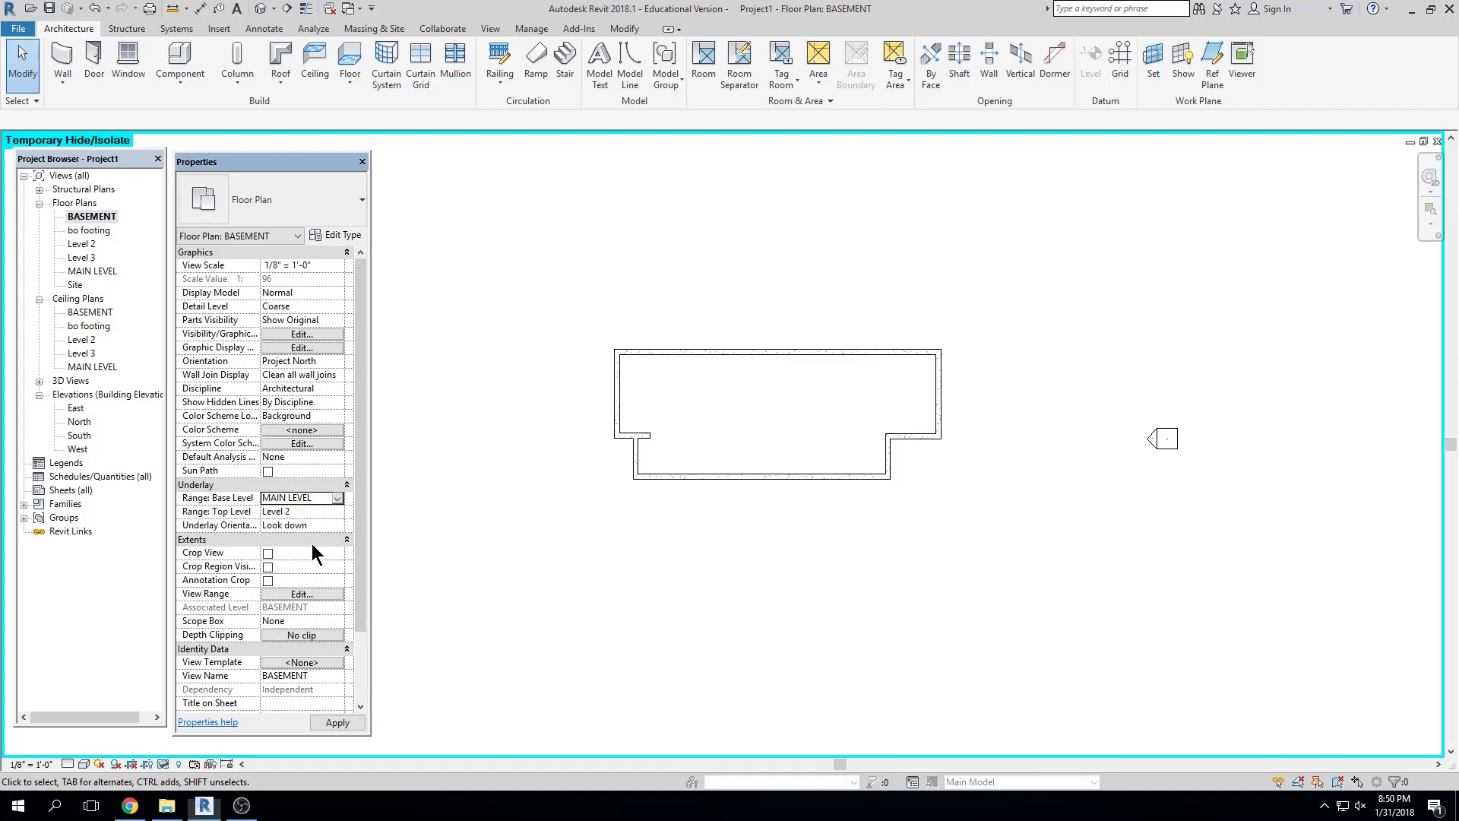
left_click(342, 720)
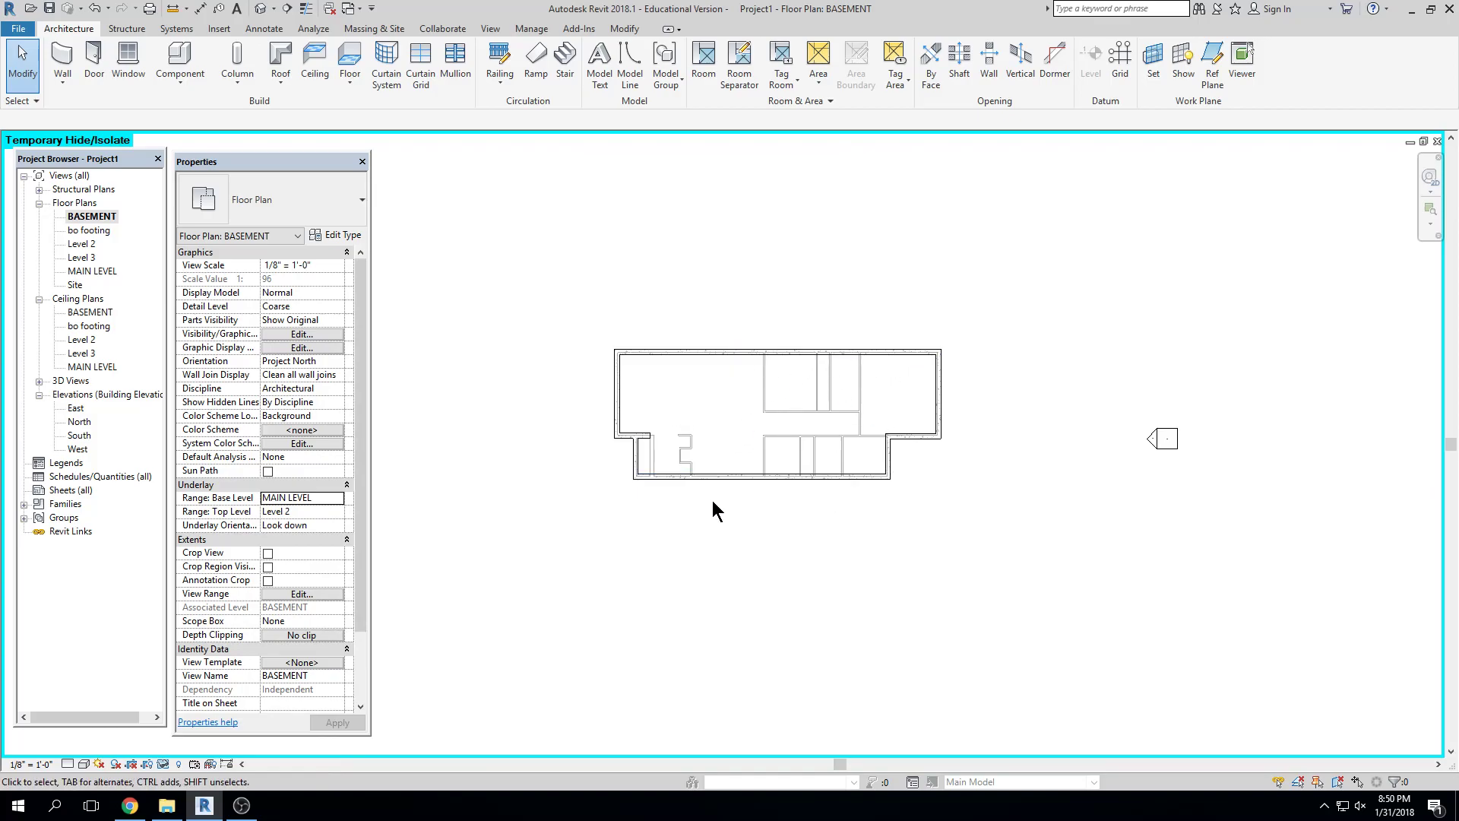
Reset the temporary hide/isolate to bring the basement plan image back into the view
left_click(163, 764)
left_click(190, 745)
scroll(850, 543, "up", 5)
middle_click_drag(882, 562, 921, 585)
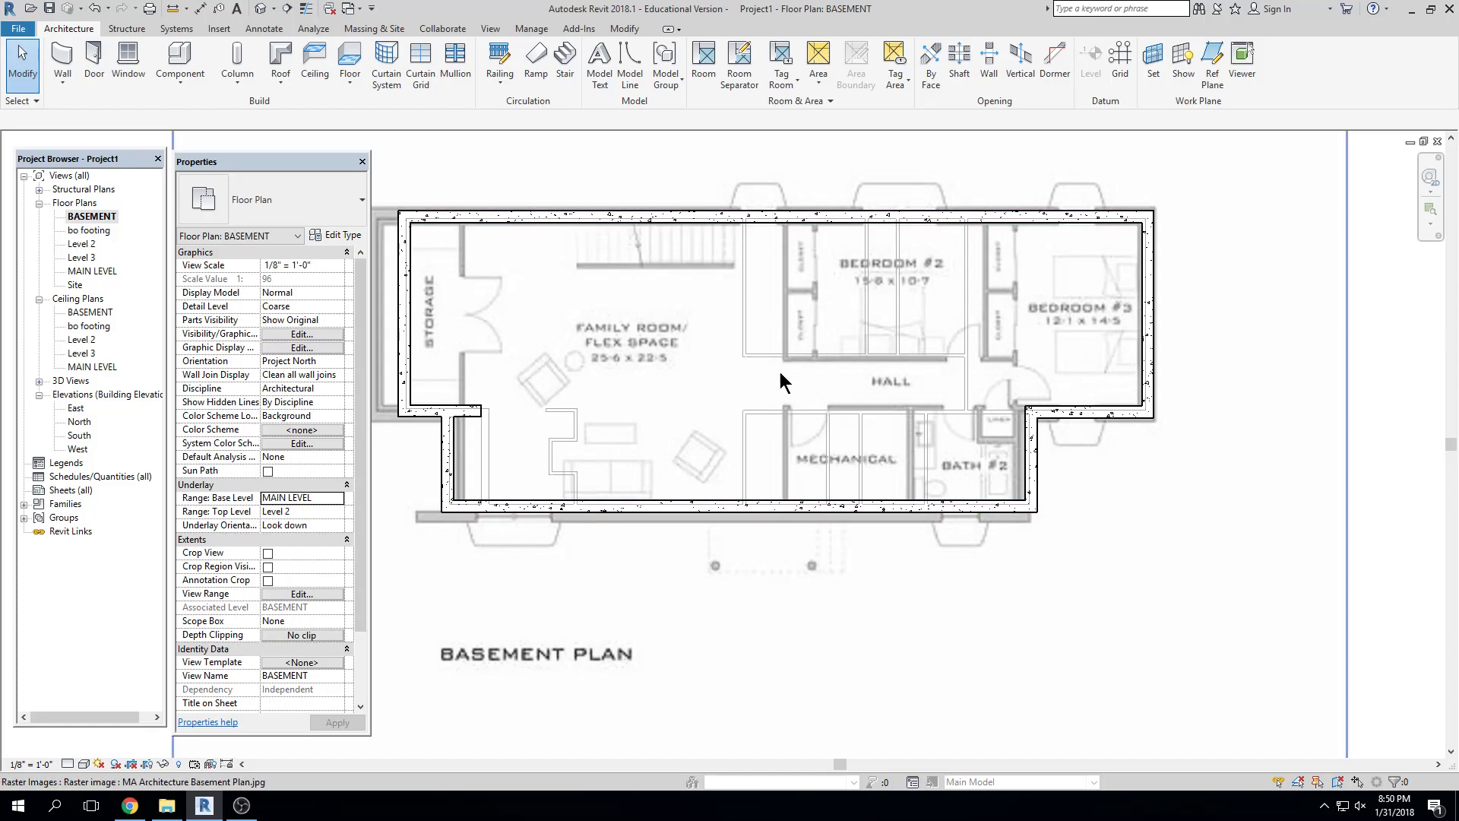
middle_click_drag(921, 479, 910, 472)
middle_click_drag(1099, 380, 1190, 442)
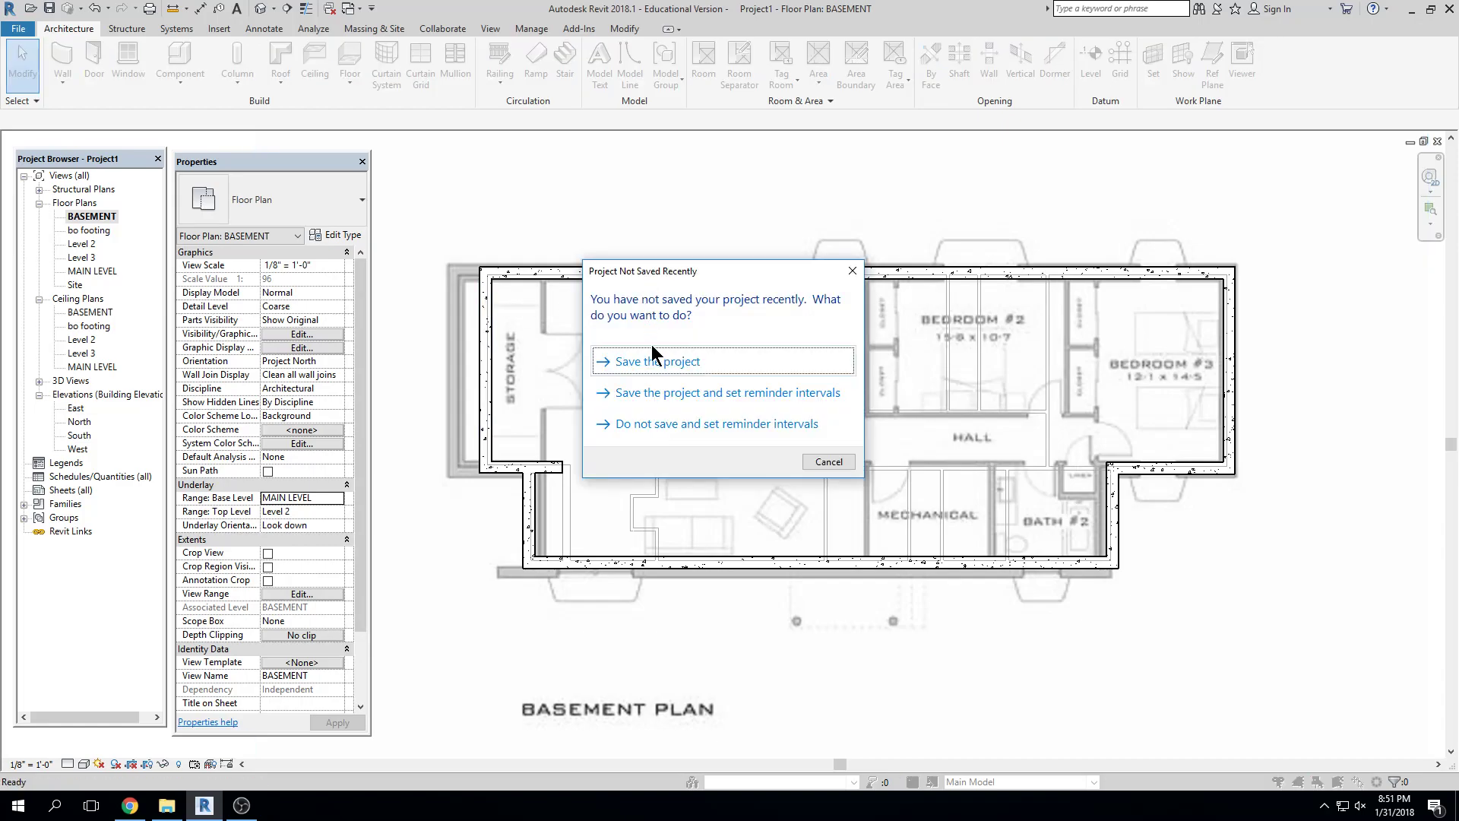
key("Escape")
key("d")
key("i")
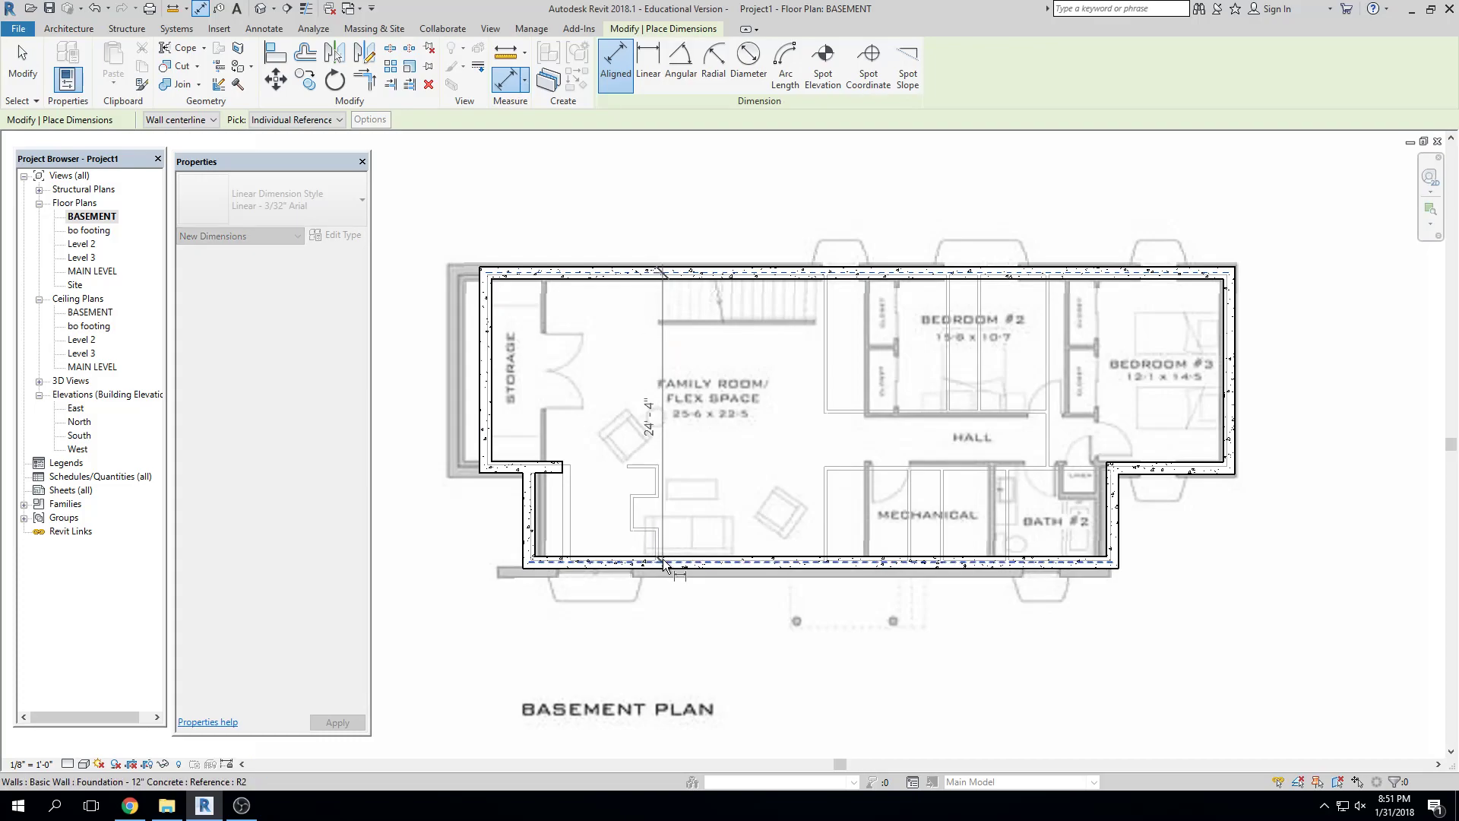
key("Escape")
key("Escape")
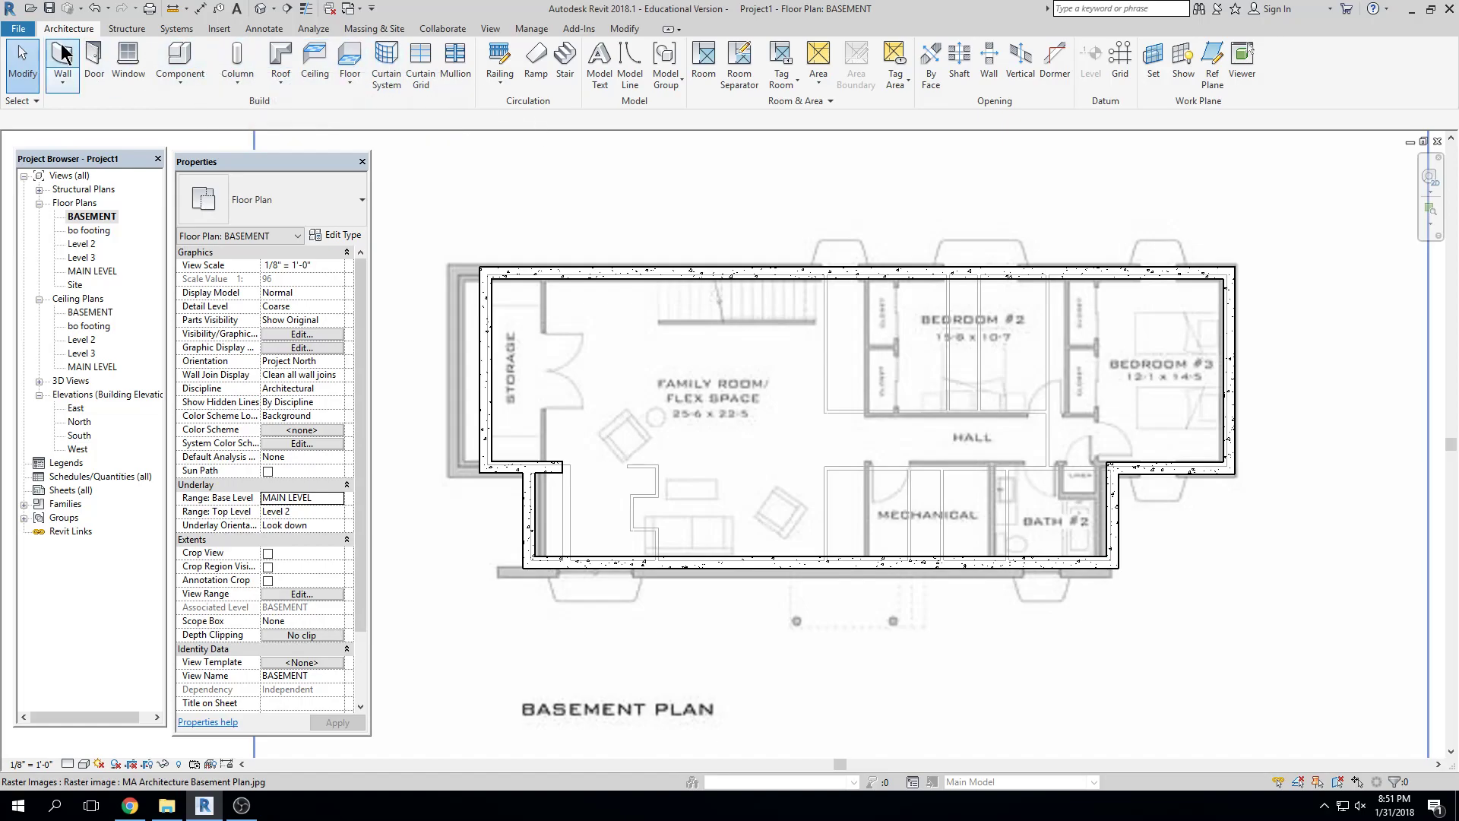
Draw a vertical Generic - 6" wall along the plan's Mechanical and Bedroom #2 left edge, between the lower and upper foundation walls' inner faces
left_click(62, 76)
left_click(95, 101)
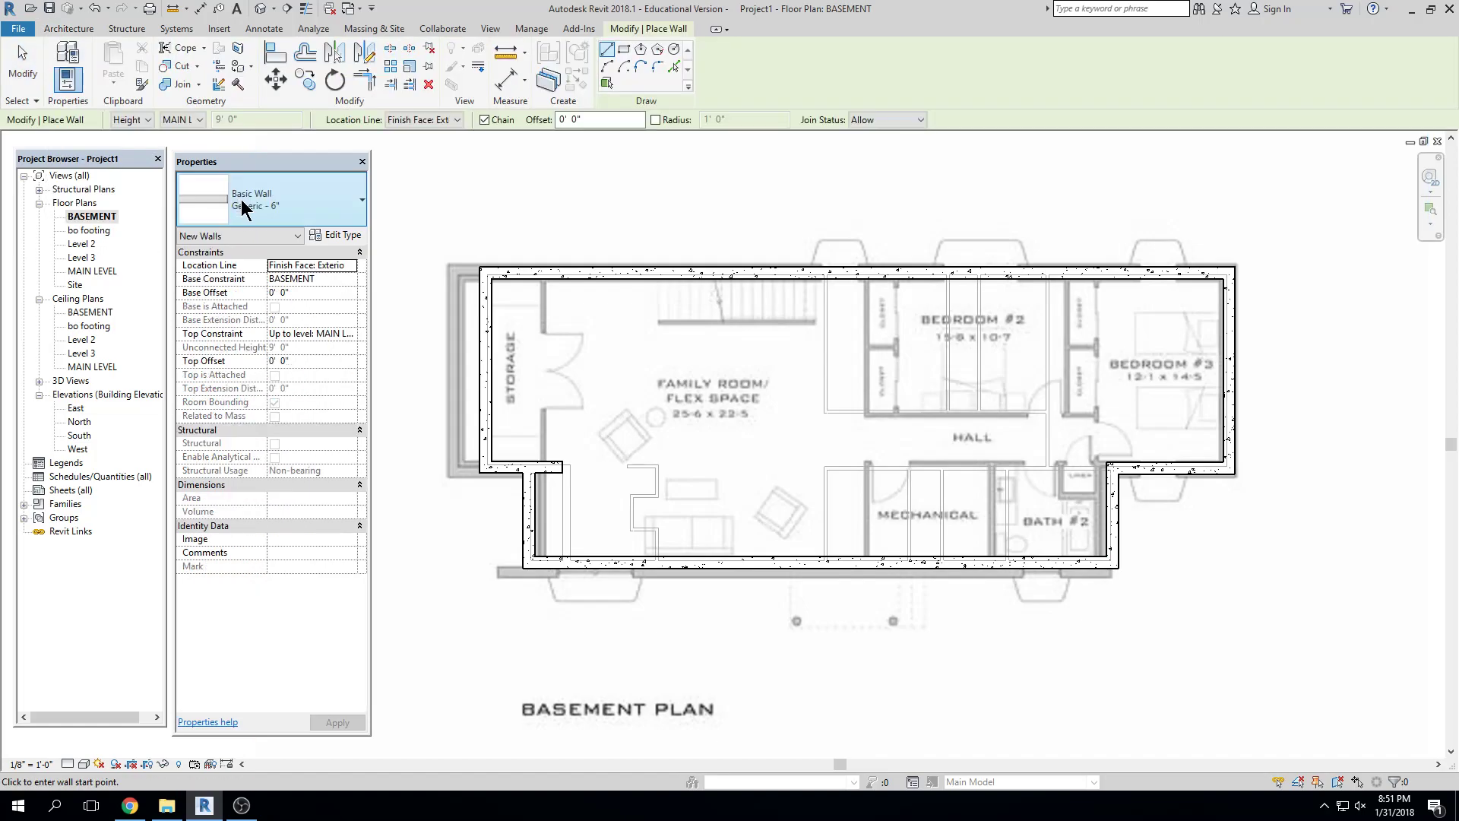
scroll(866, 556, "up", 5)
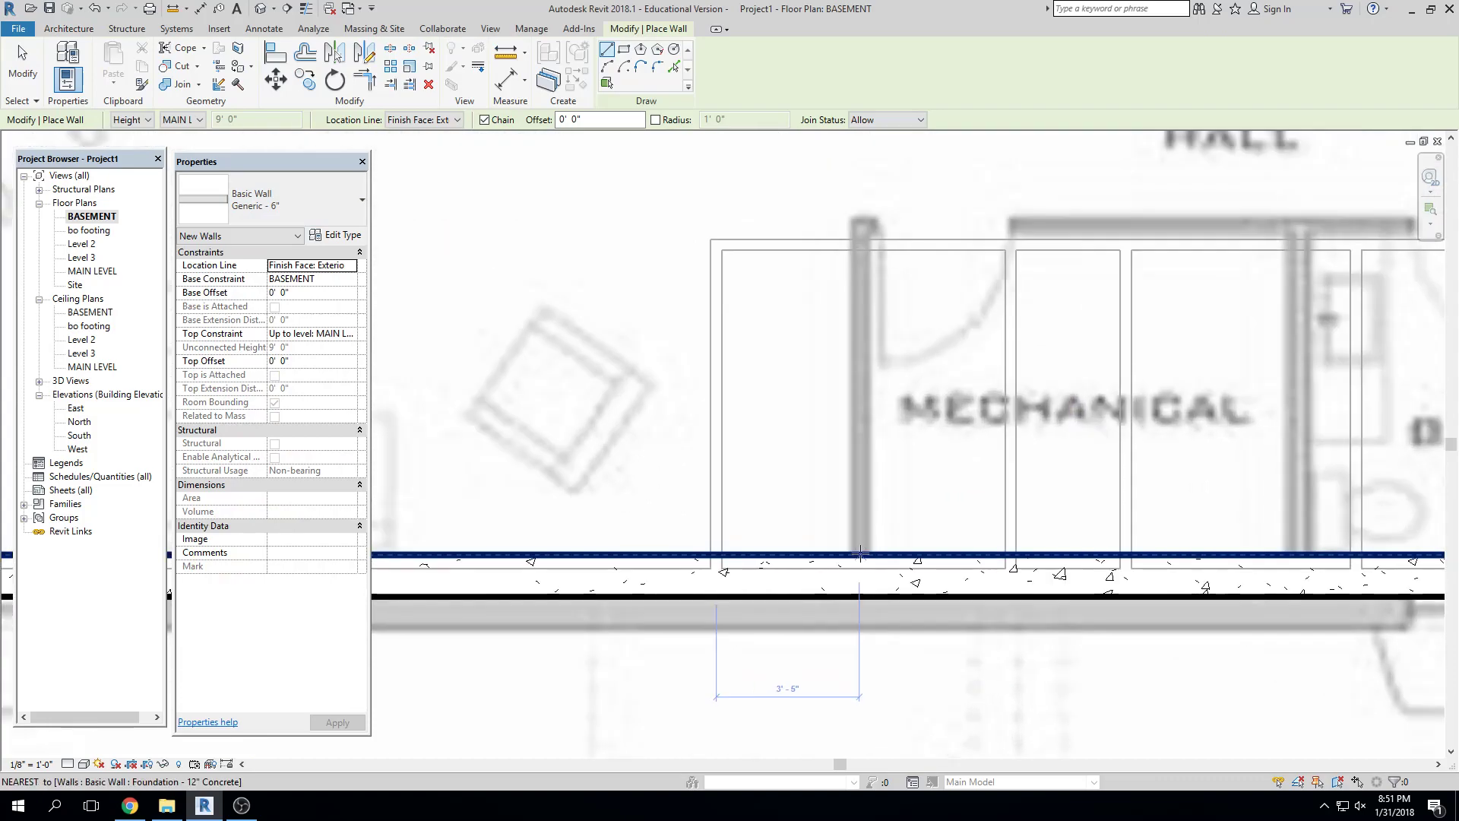
left_click(860, 554)
scroll(858, 407, "down", 2)
middle_click_drag(859, 407, 861, 488)
middle_click_drag(867, 338, 893, 488)
middle_click_drag(892, 295, 898, 449)
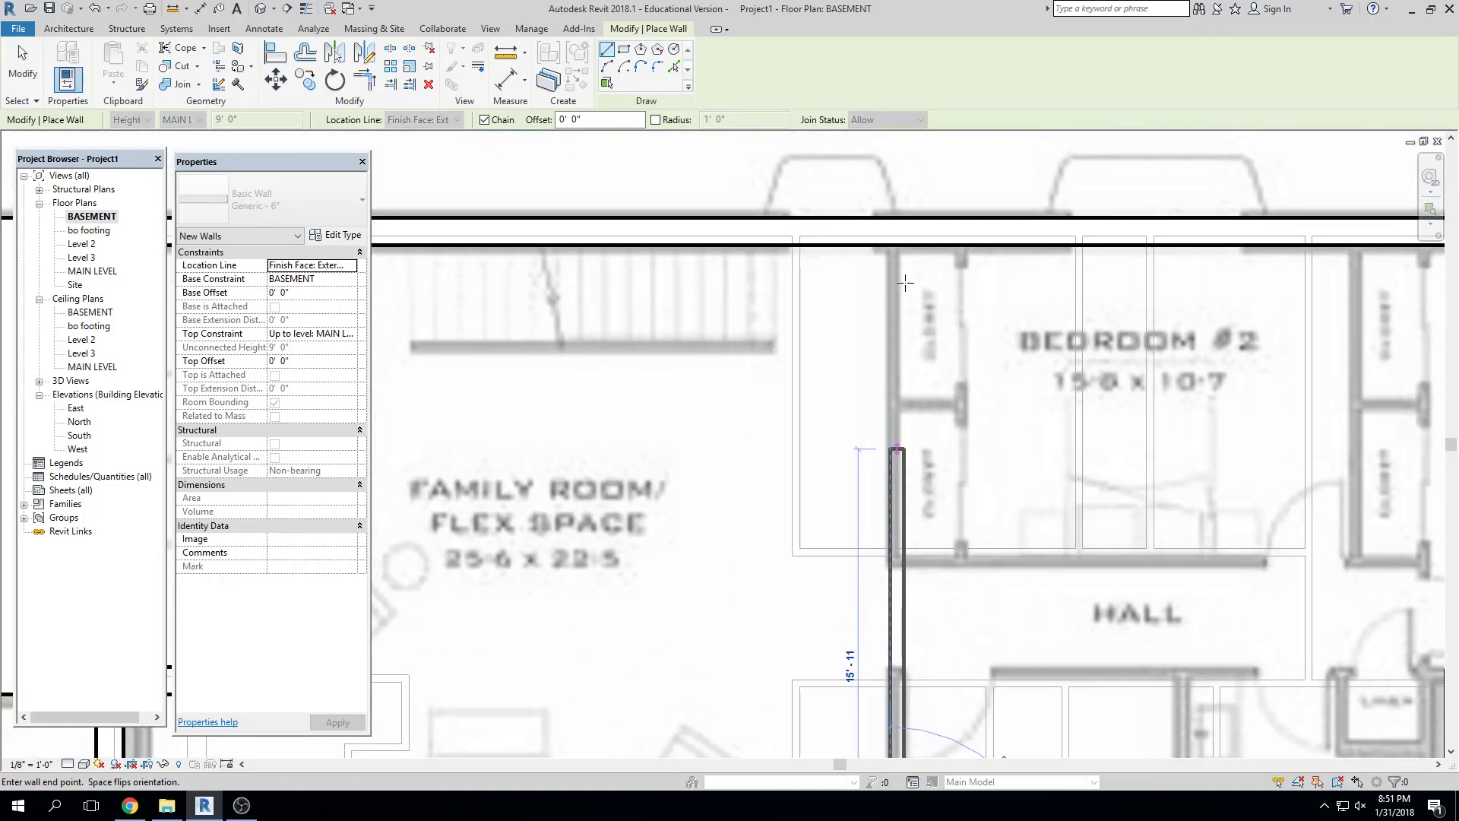
left_click(892, 246)
key("Escape")
key("Escape")
scroll(914, 297, "down", 2)
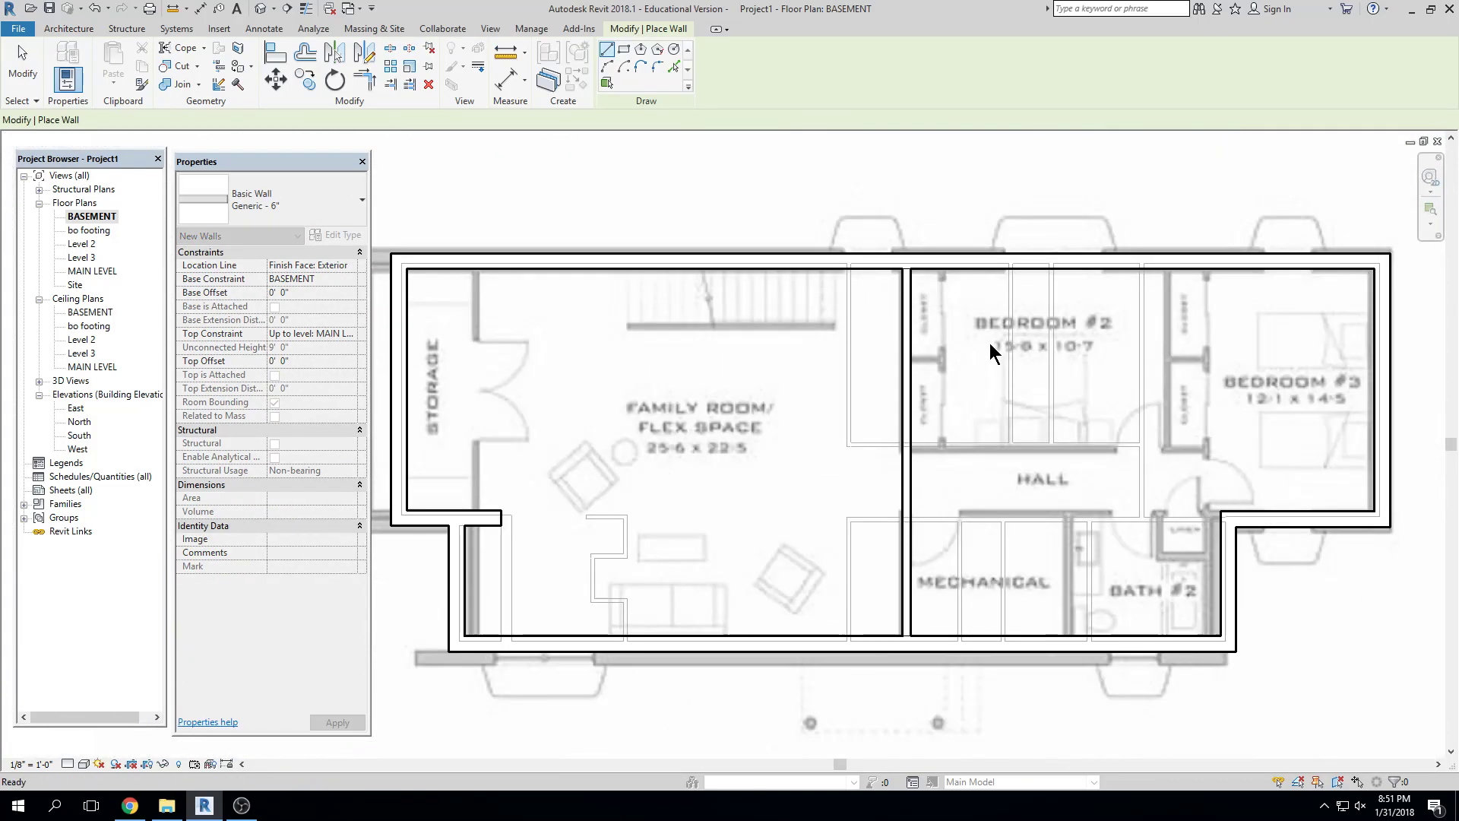
Delete the basement plan image from the BASEMENT floor plan
scroll(974, 337, "down", 2)
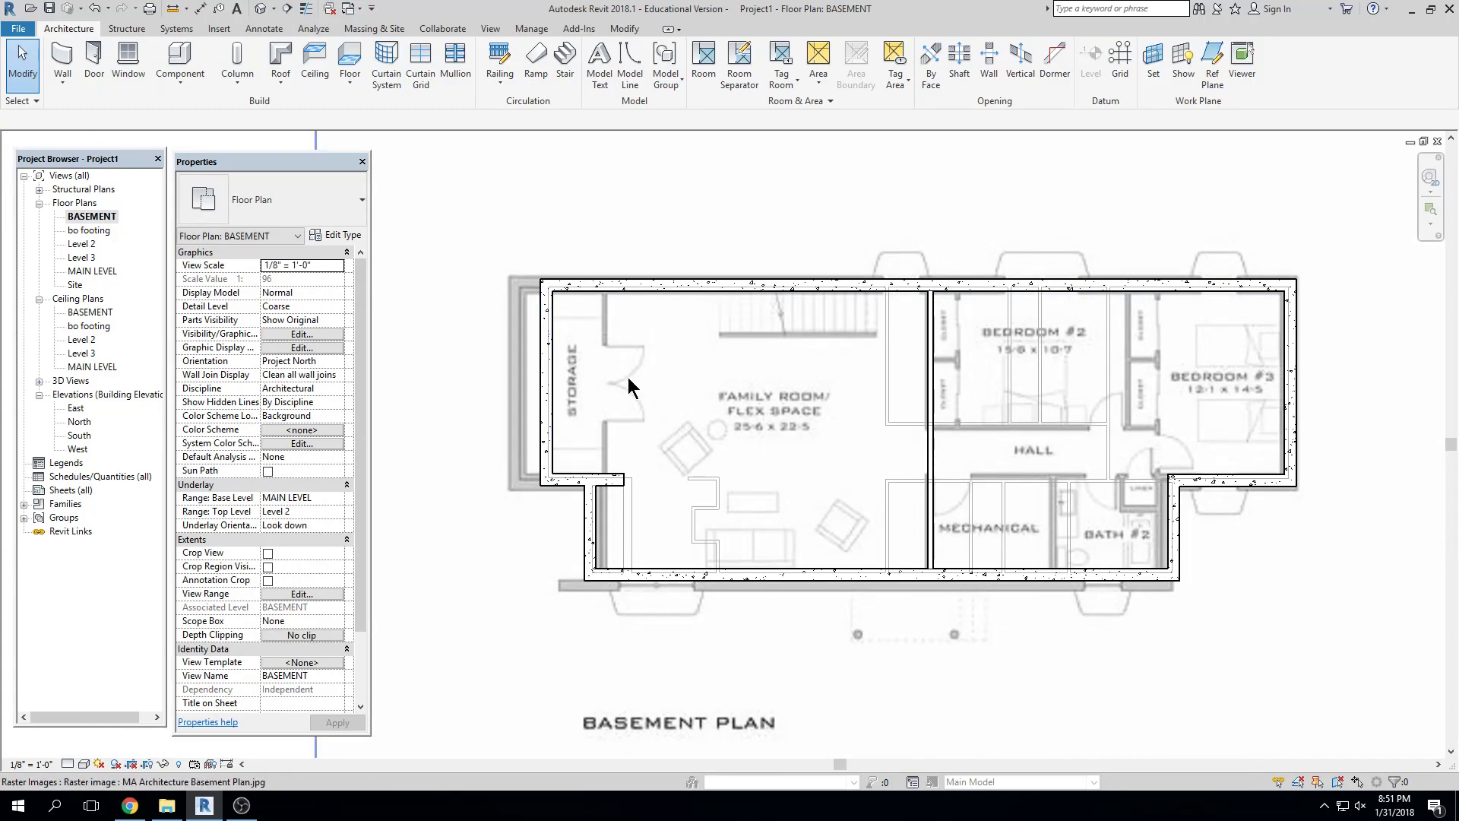
scroll(677, 398, "down", 2)
scroll(704, 401, "down", 1)
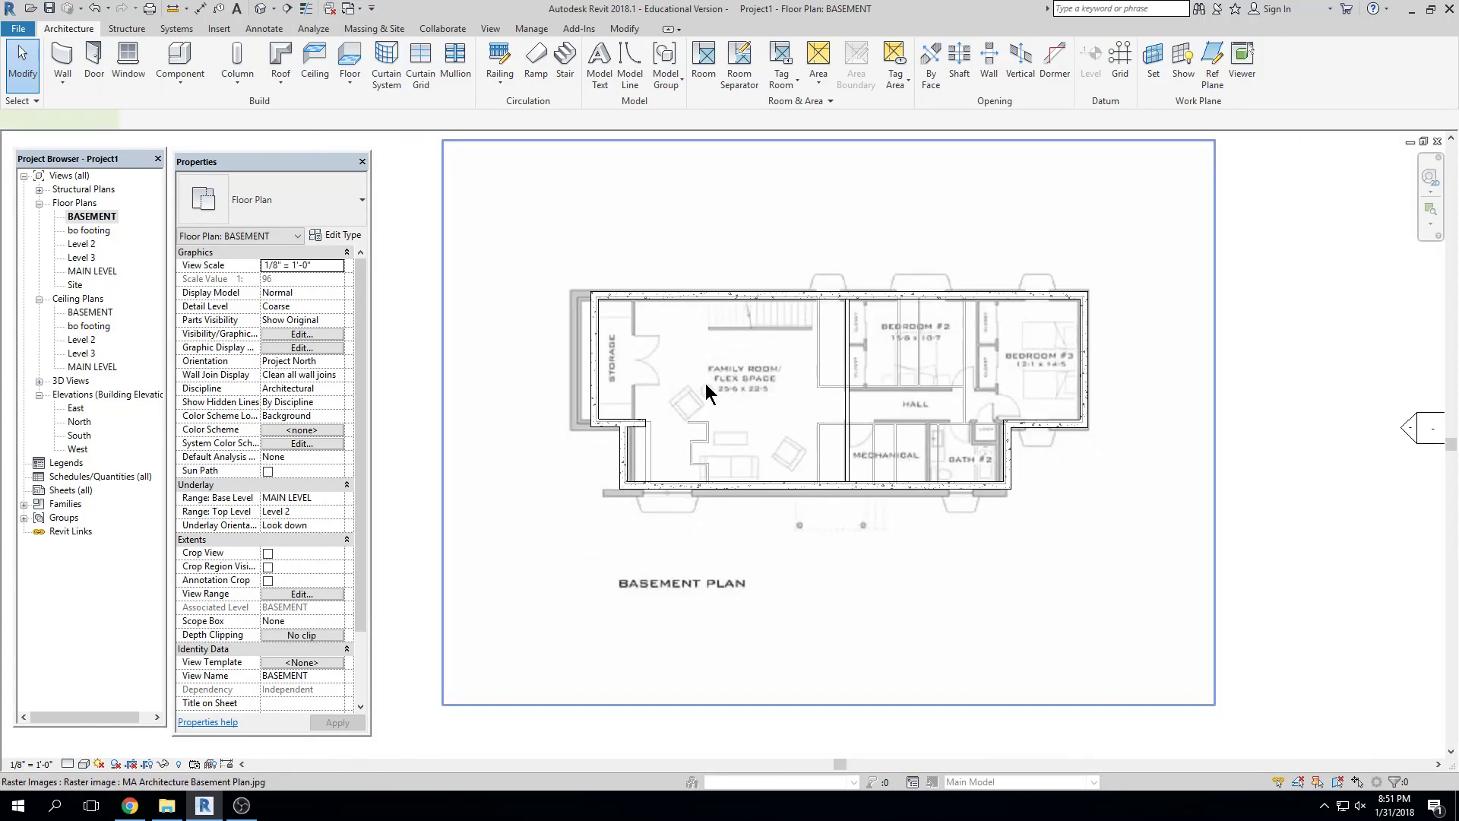
left_click(705, 383)
key("Delete")
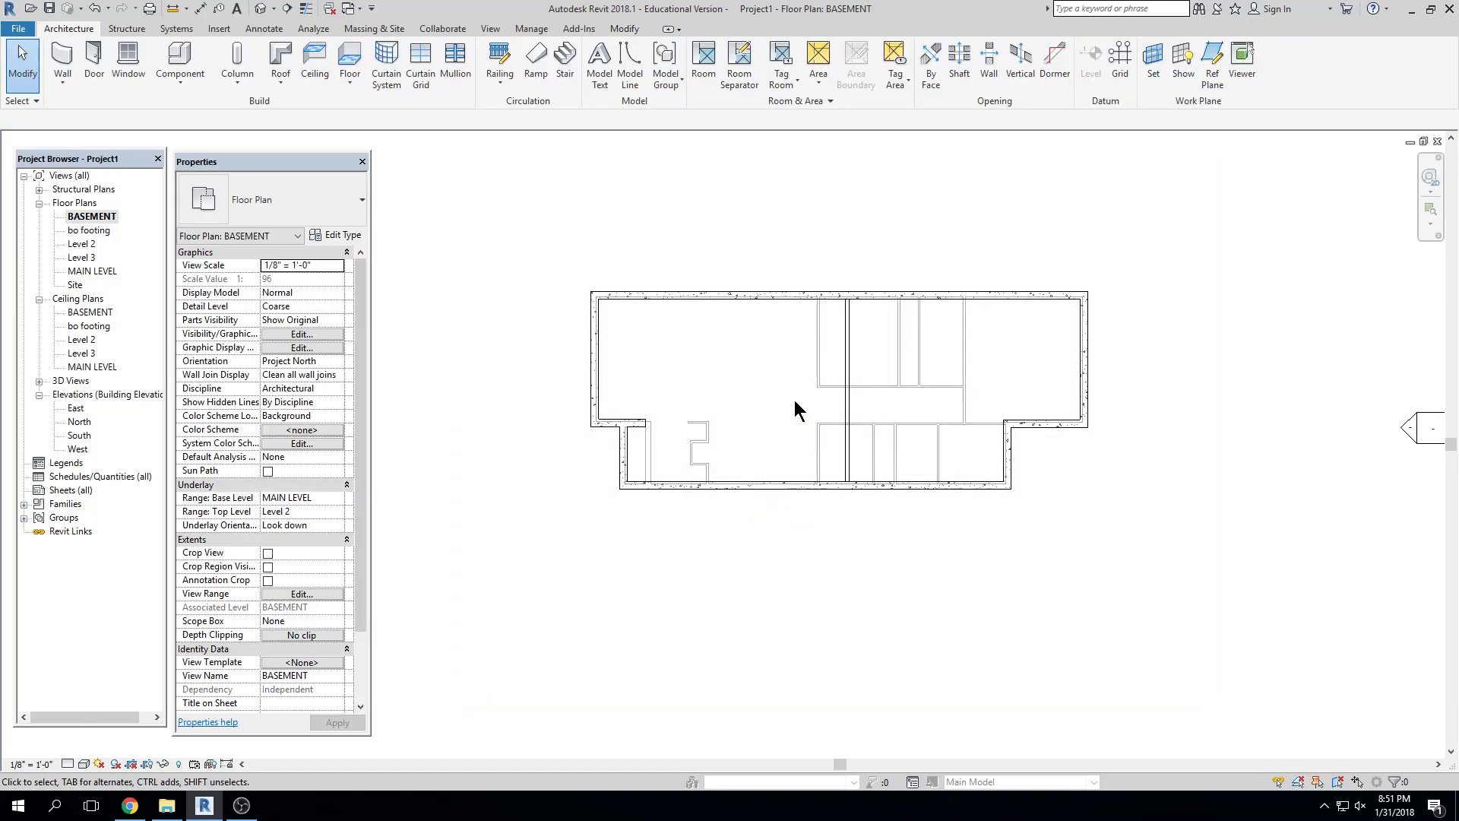
Open the 3D view and inspect the basement walls and footings from below and from the outside
left_click(261, 8)
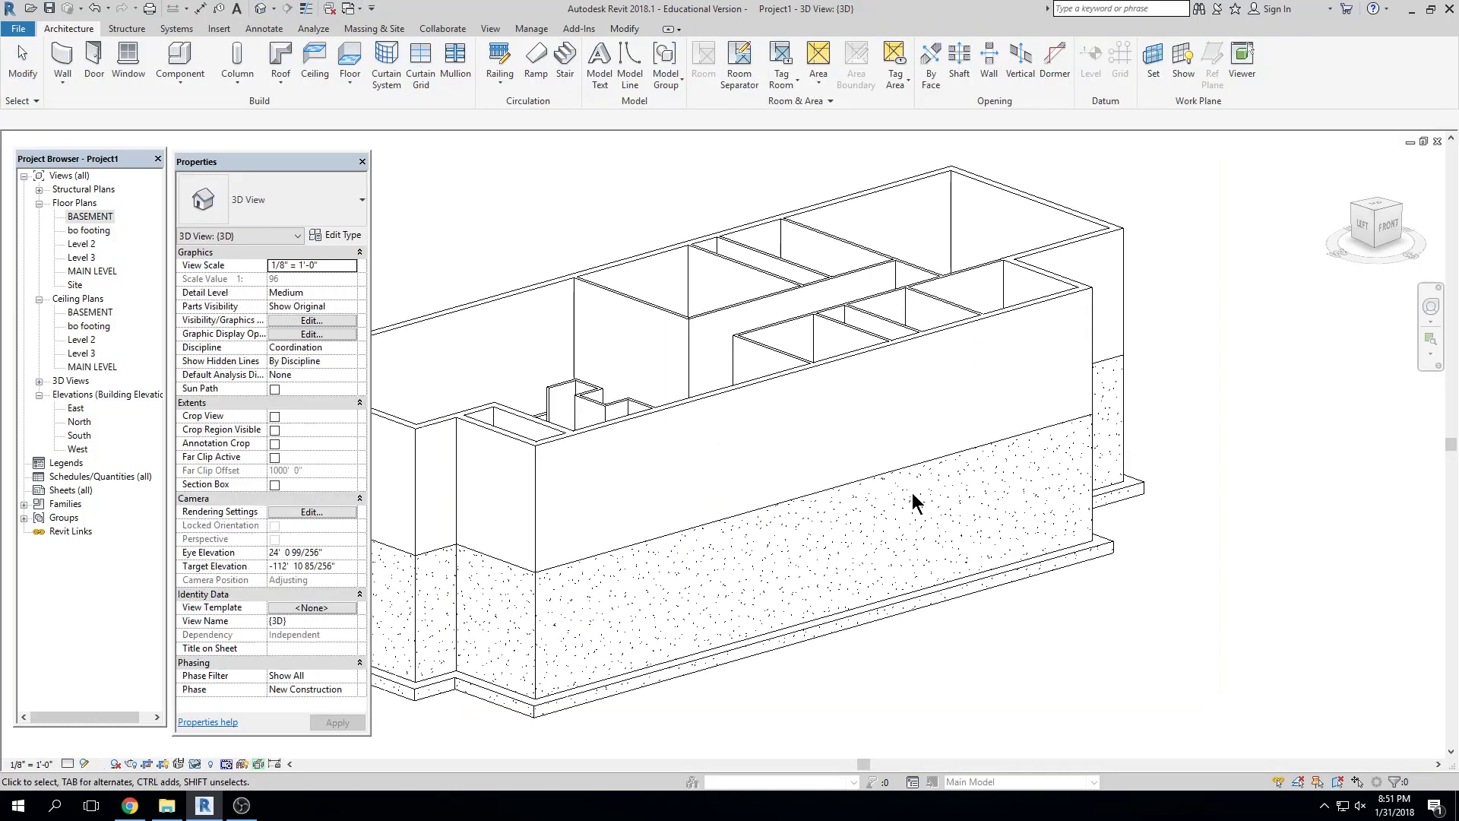
middle_click_drag(930, 505, 1006, 549)
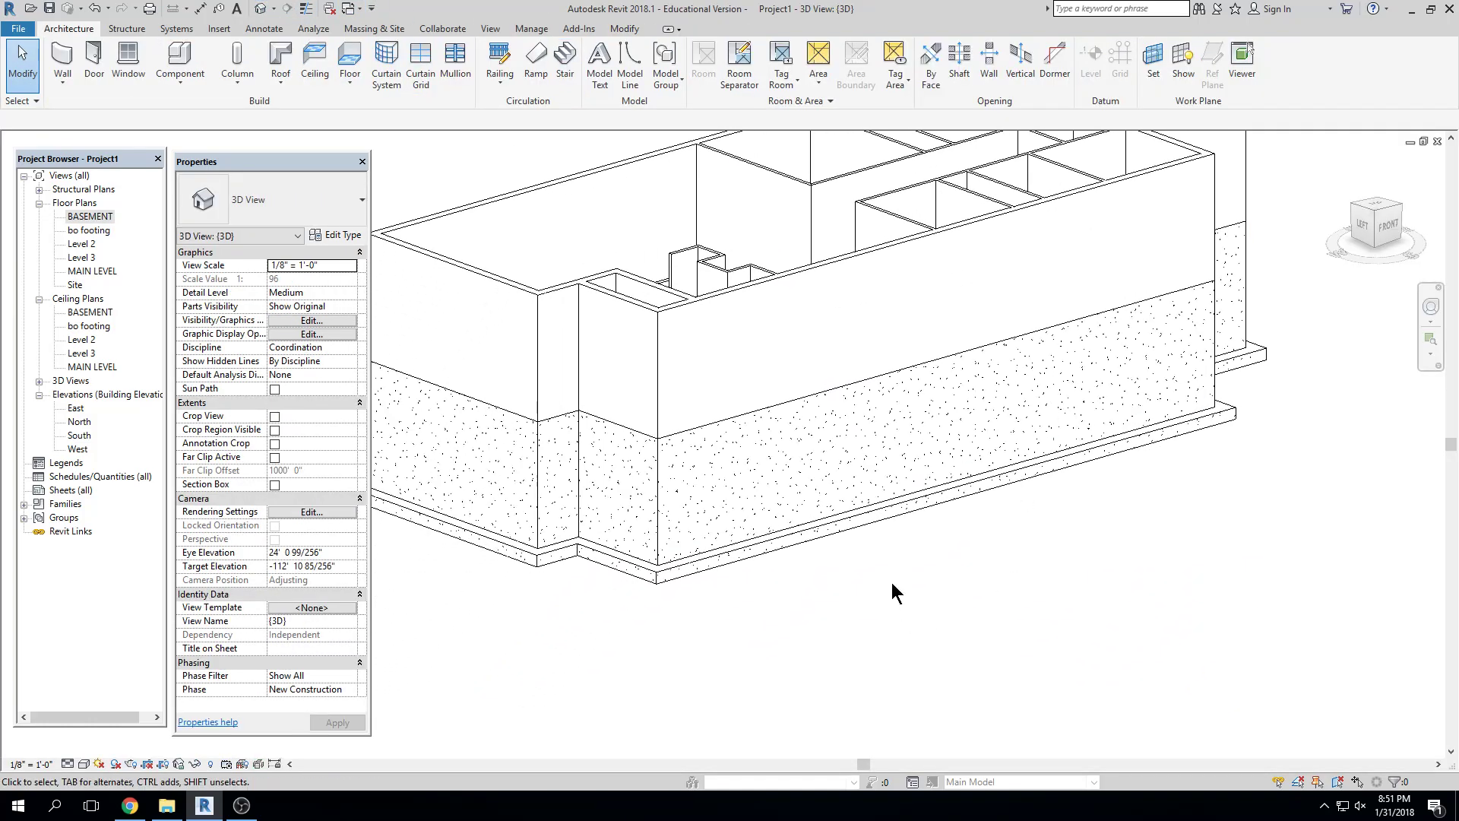
mouse_move(947, 578)
middle_mouse_down("shift")
mouse_move(960, 592)
mouse_move(945, 380)
mouse_move(957, 172)
mouse_move(840, 368)
mouse_move(959, 417)
mouse_move(964, 326)
mouse_move(869, 320)
mouse_move(710, 371)
middle_mouse_up("shift")
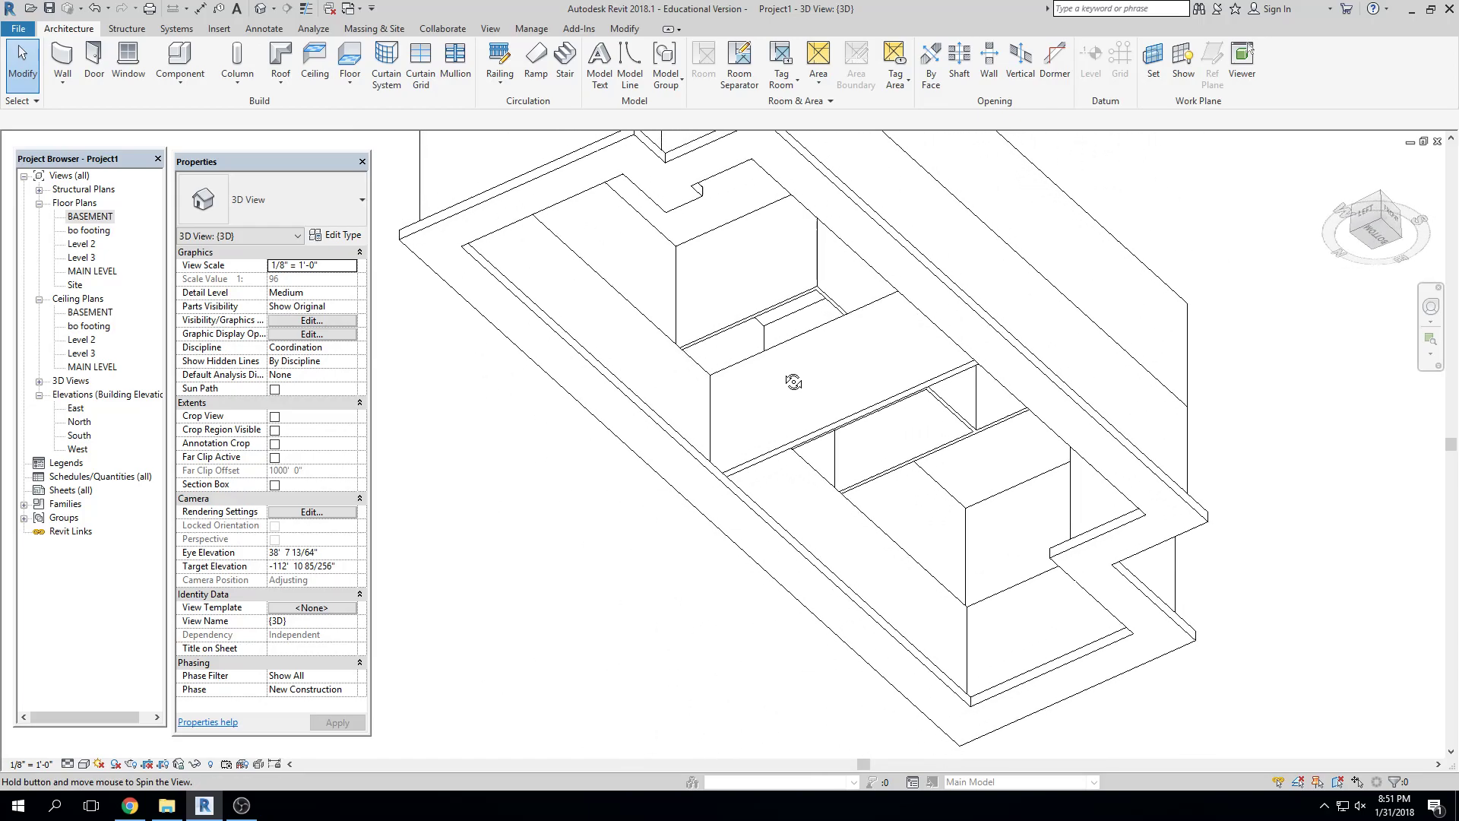
middle_click_drag(1105, 284, 1093, 747, "shift")
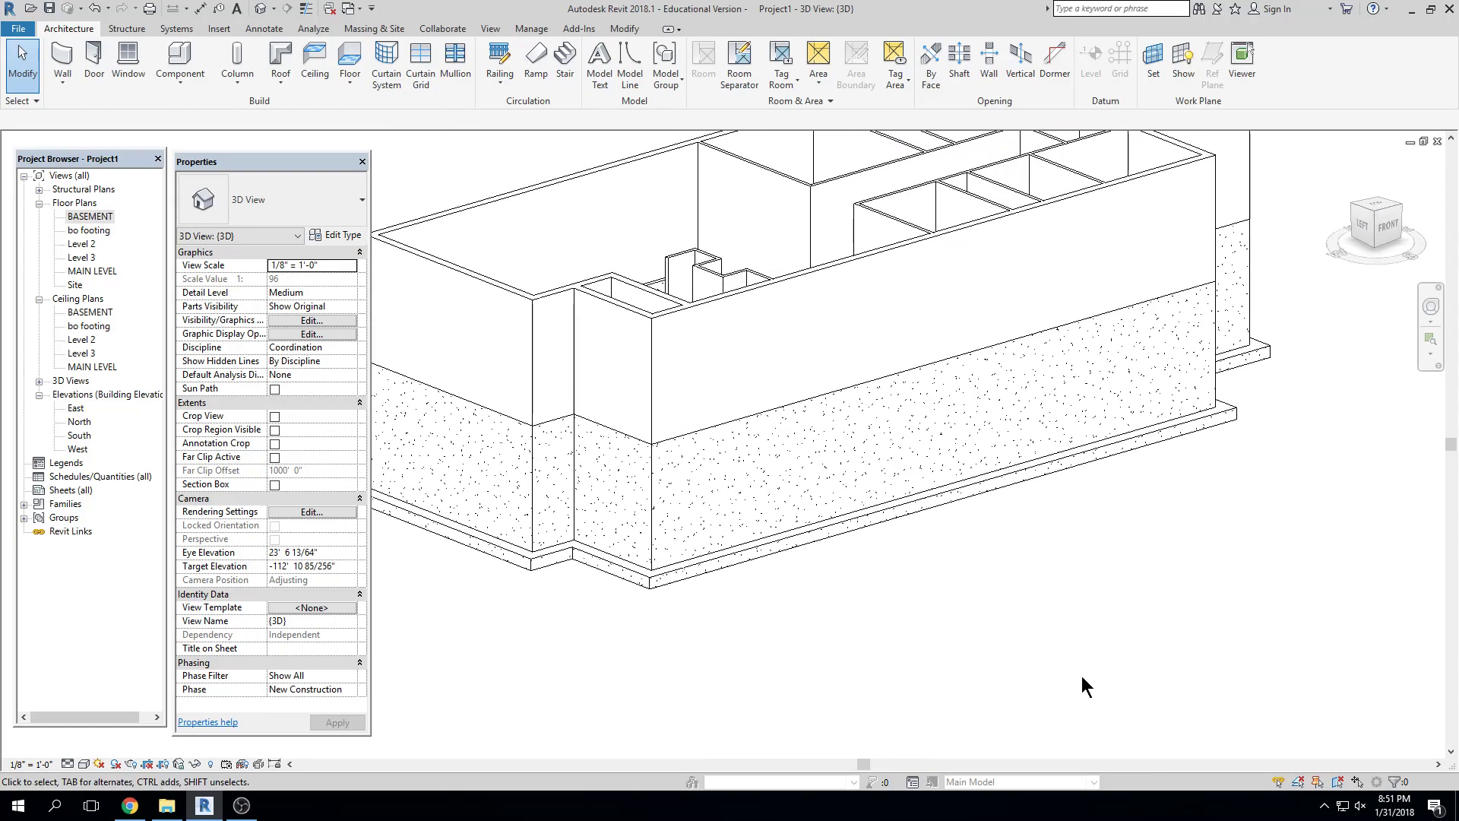
scroll(1061, 582, "down", 1)
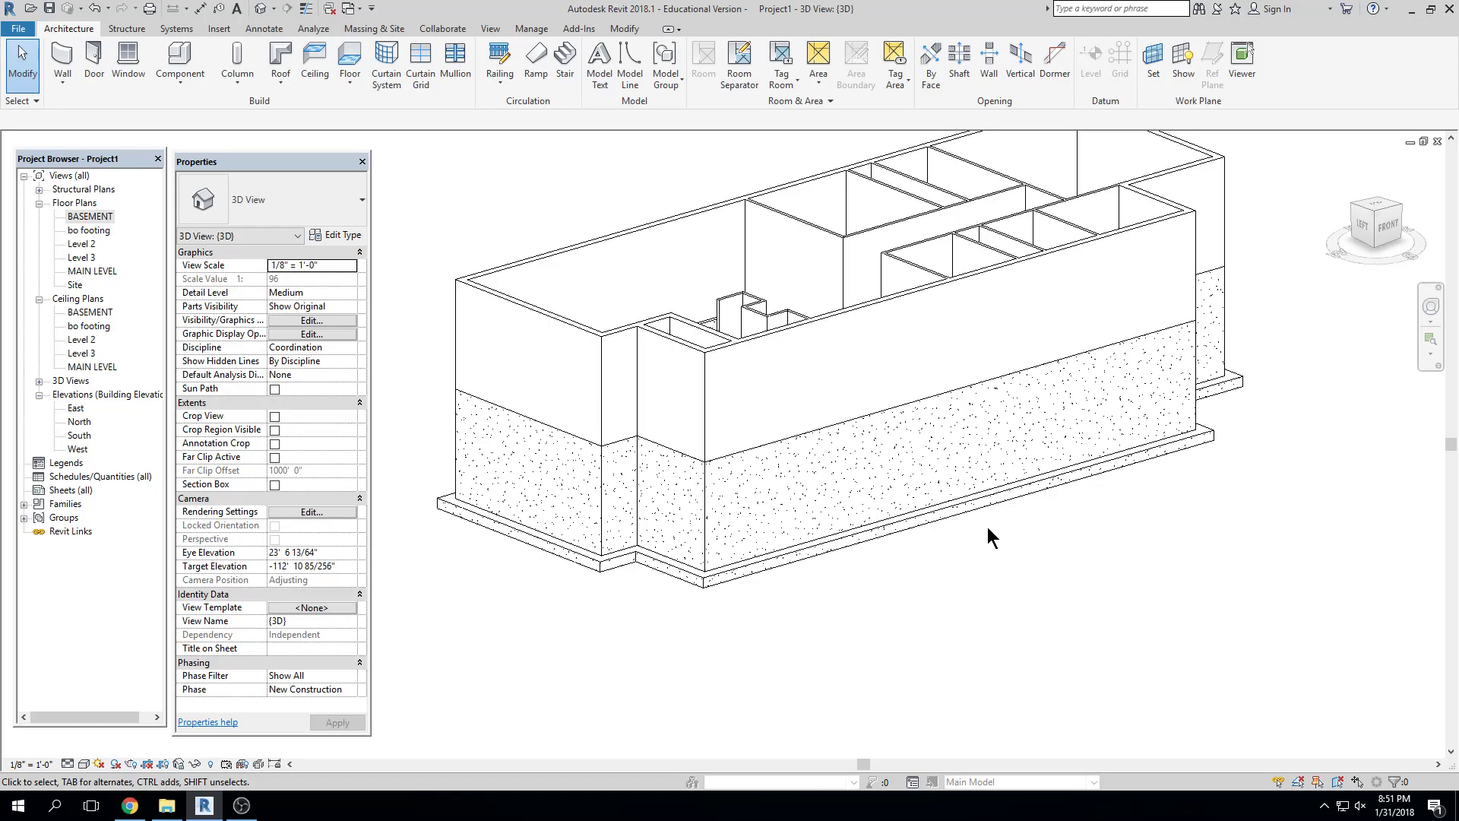
Delete the whole chain of Foundation - 12" Concrete basement walls together with their footings, keeping the interior basement wall
key("Tab")
left_click(827, 426)
key("Escape")
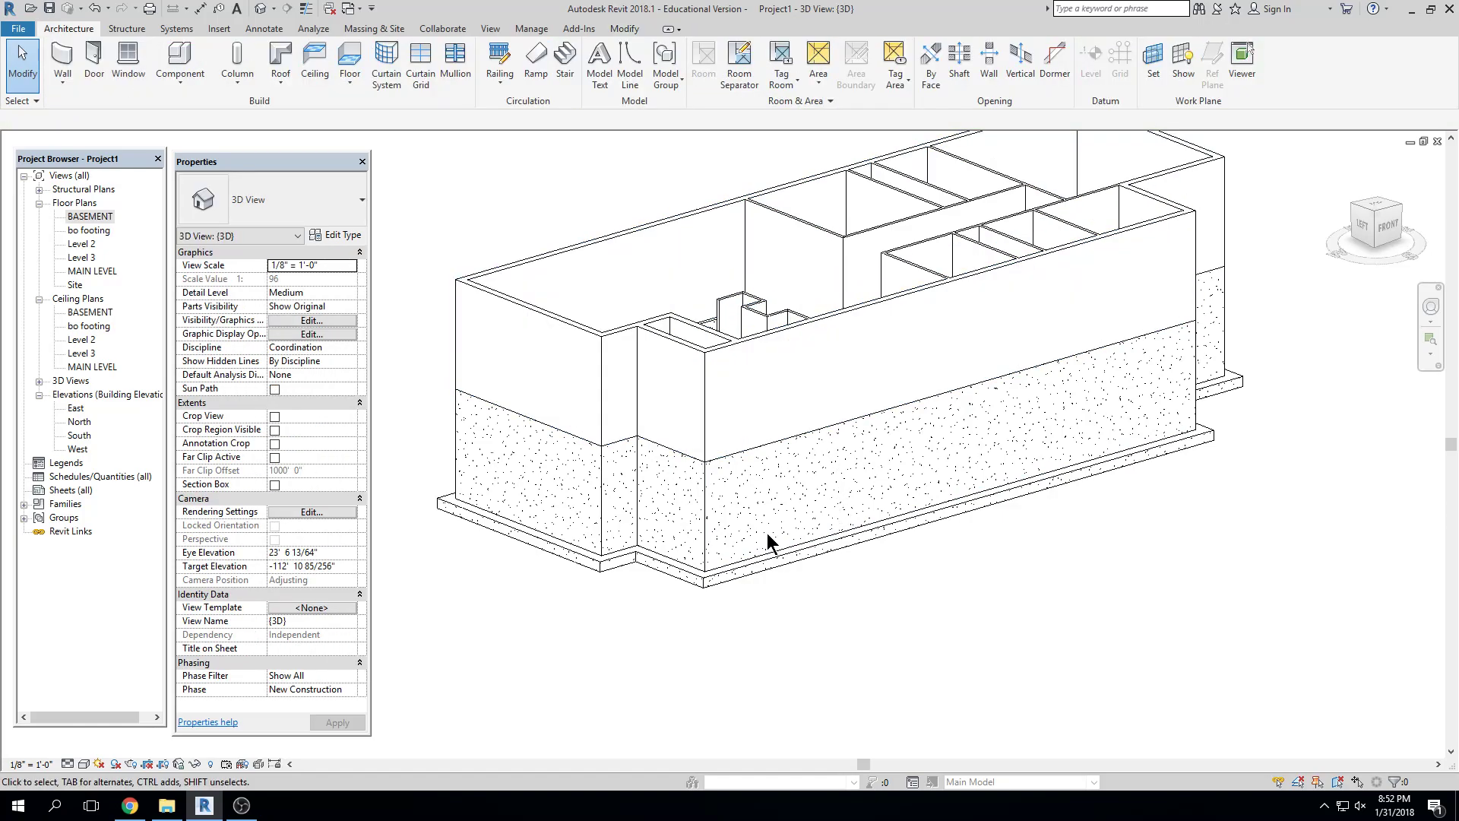
key("Tab")
left_click(710, 551)
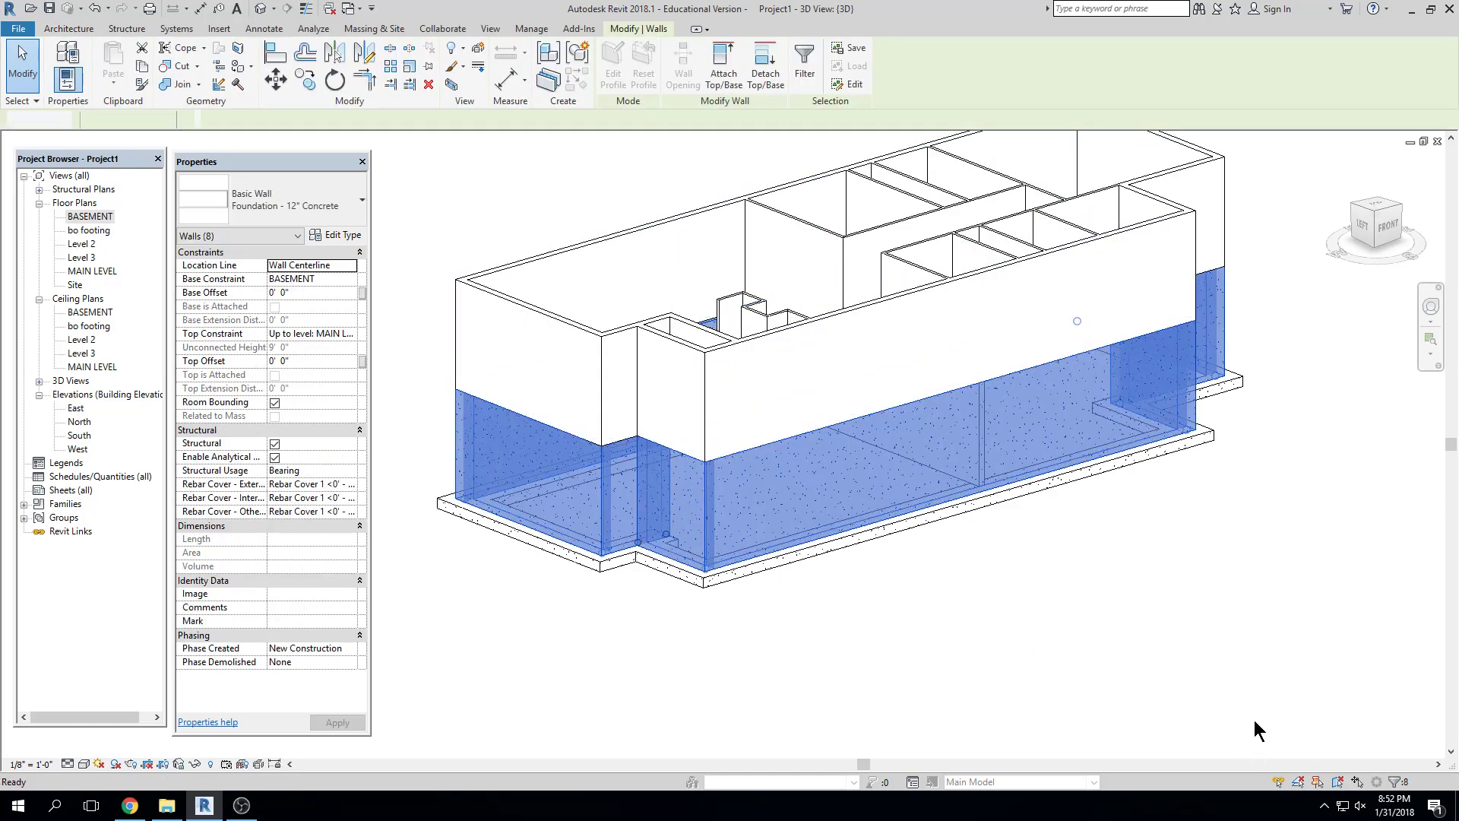
key("Escape")
key("Tab")
left_click(995, 494)
key("Delete")
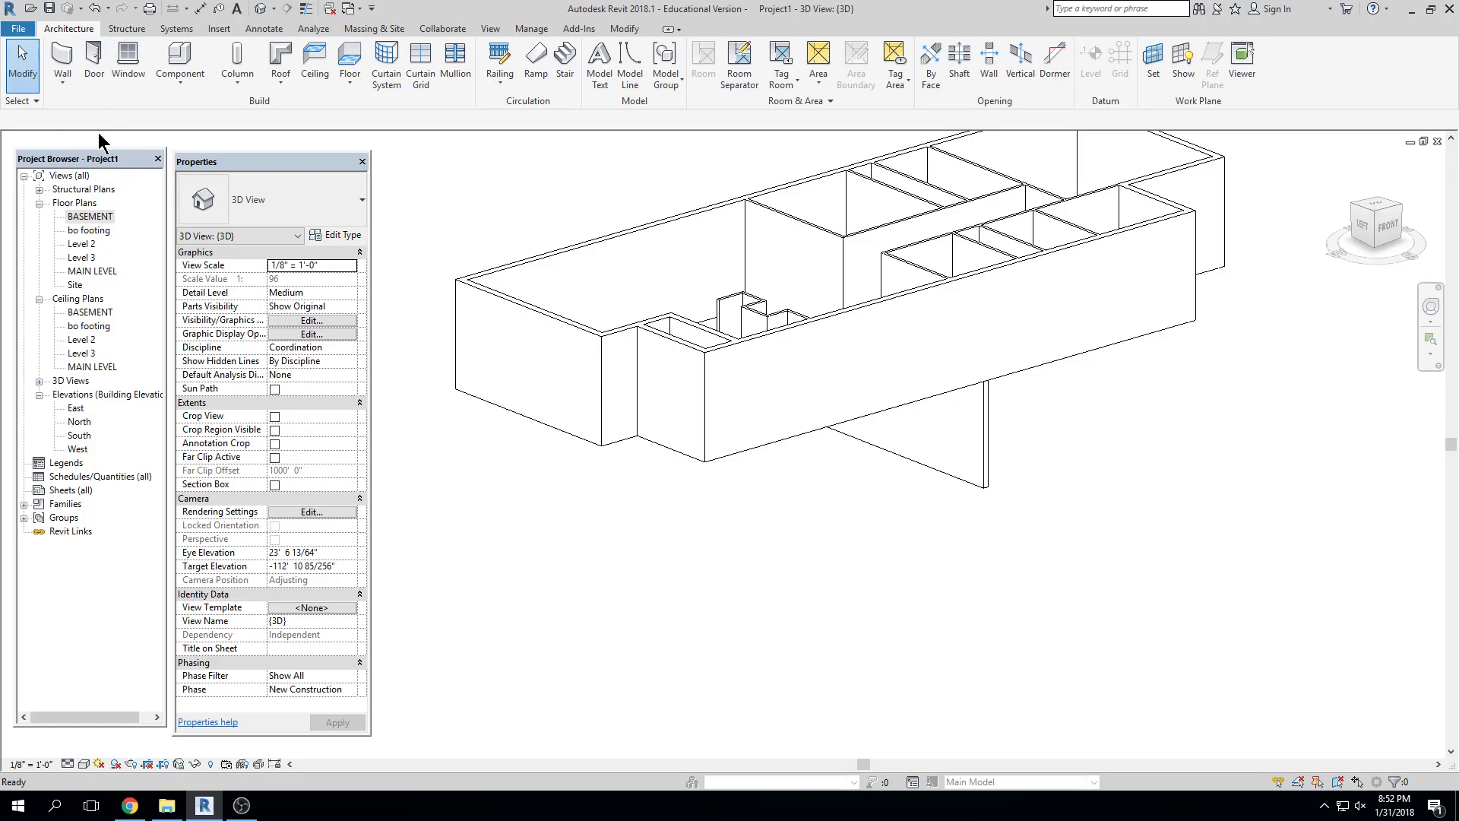
Open the MAIN LEVEL floor plan and look over its wall layout and the available wall tools
double_click(93, 272)
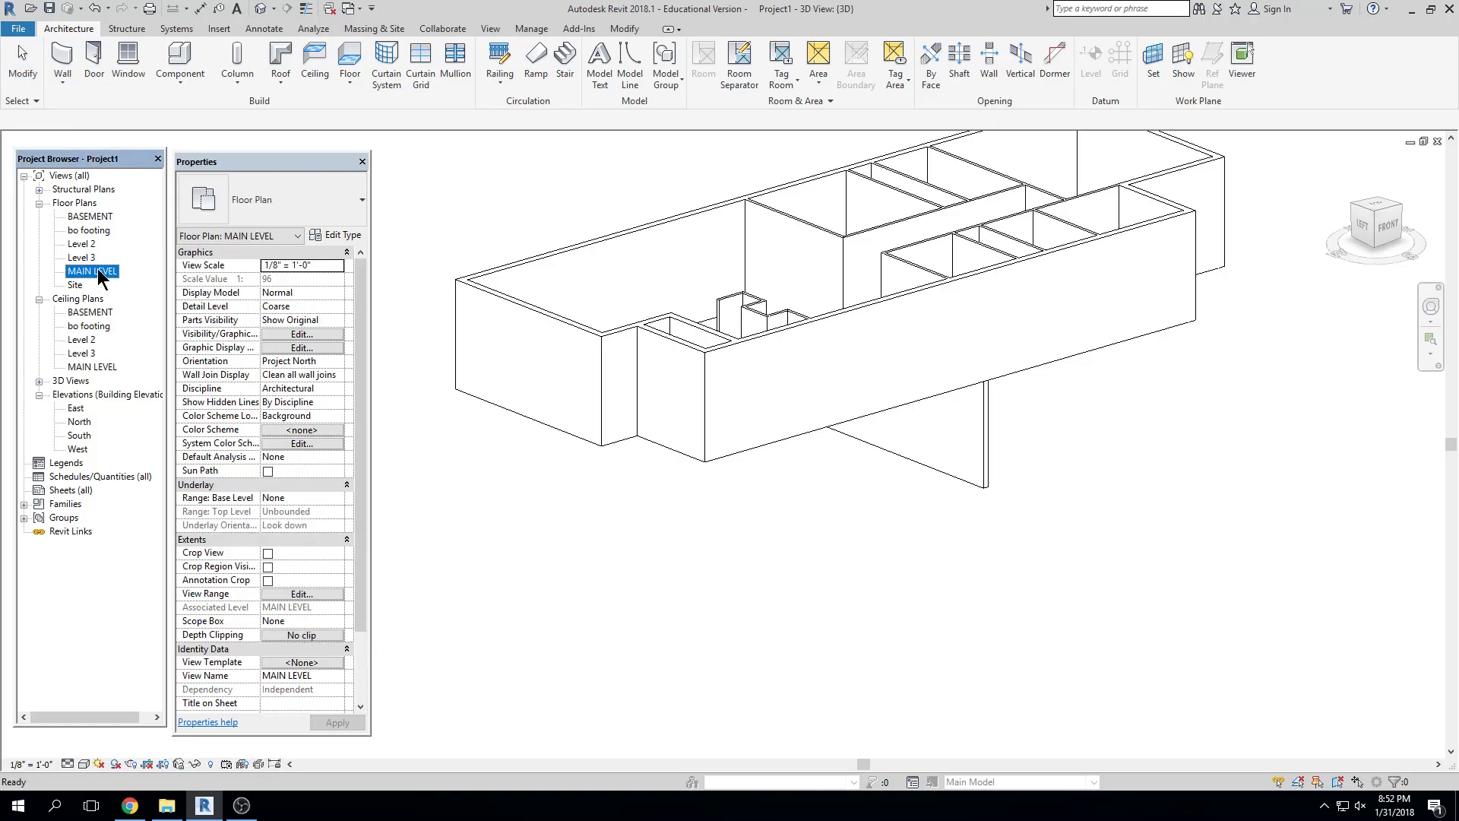
scroll(728, 426, "up", 5)
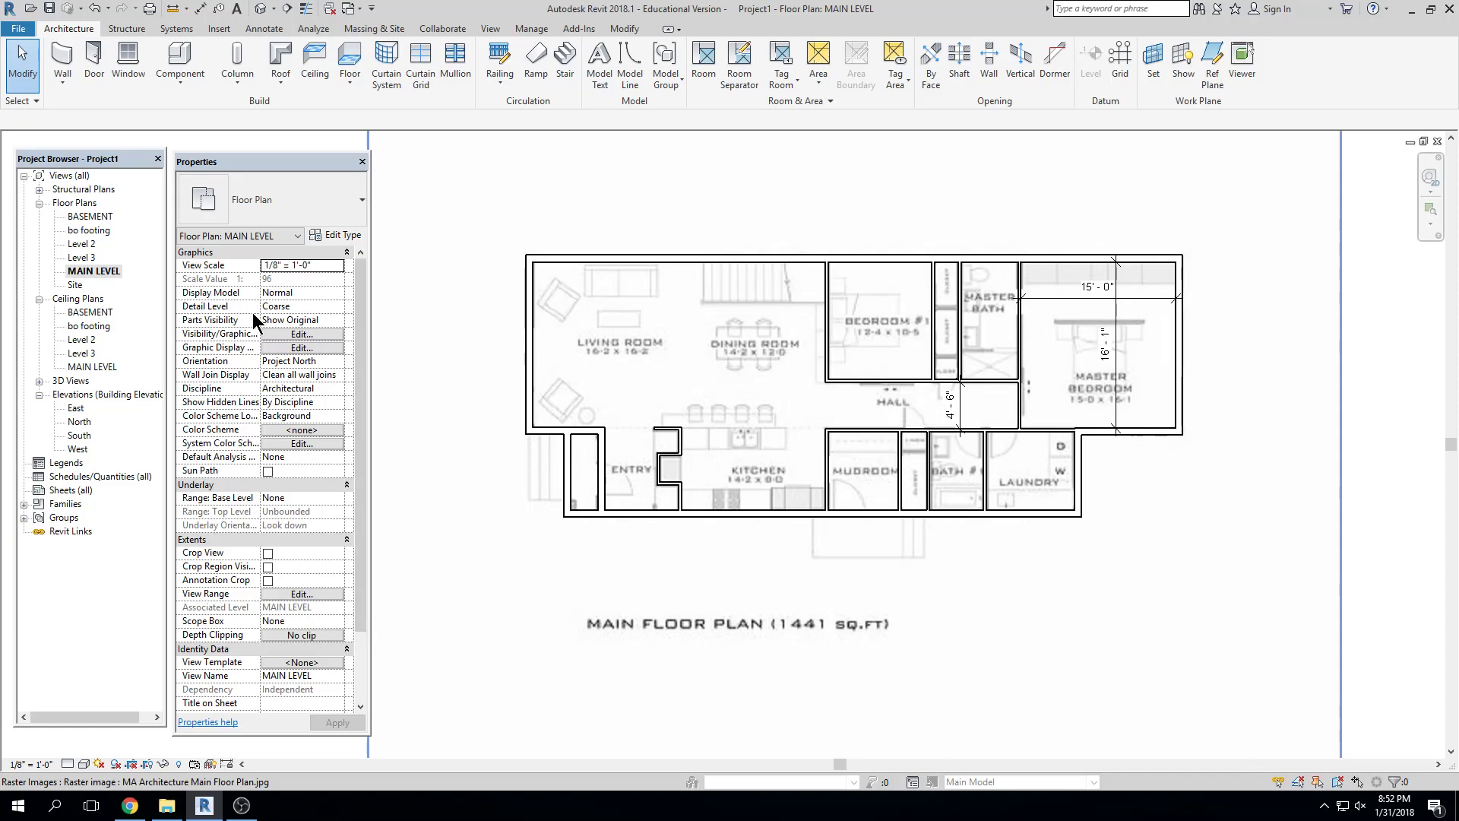
left_click(62, 82)
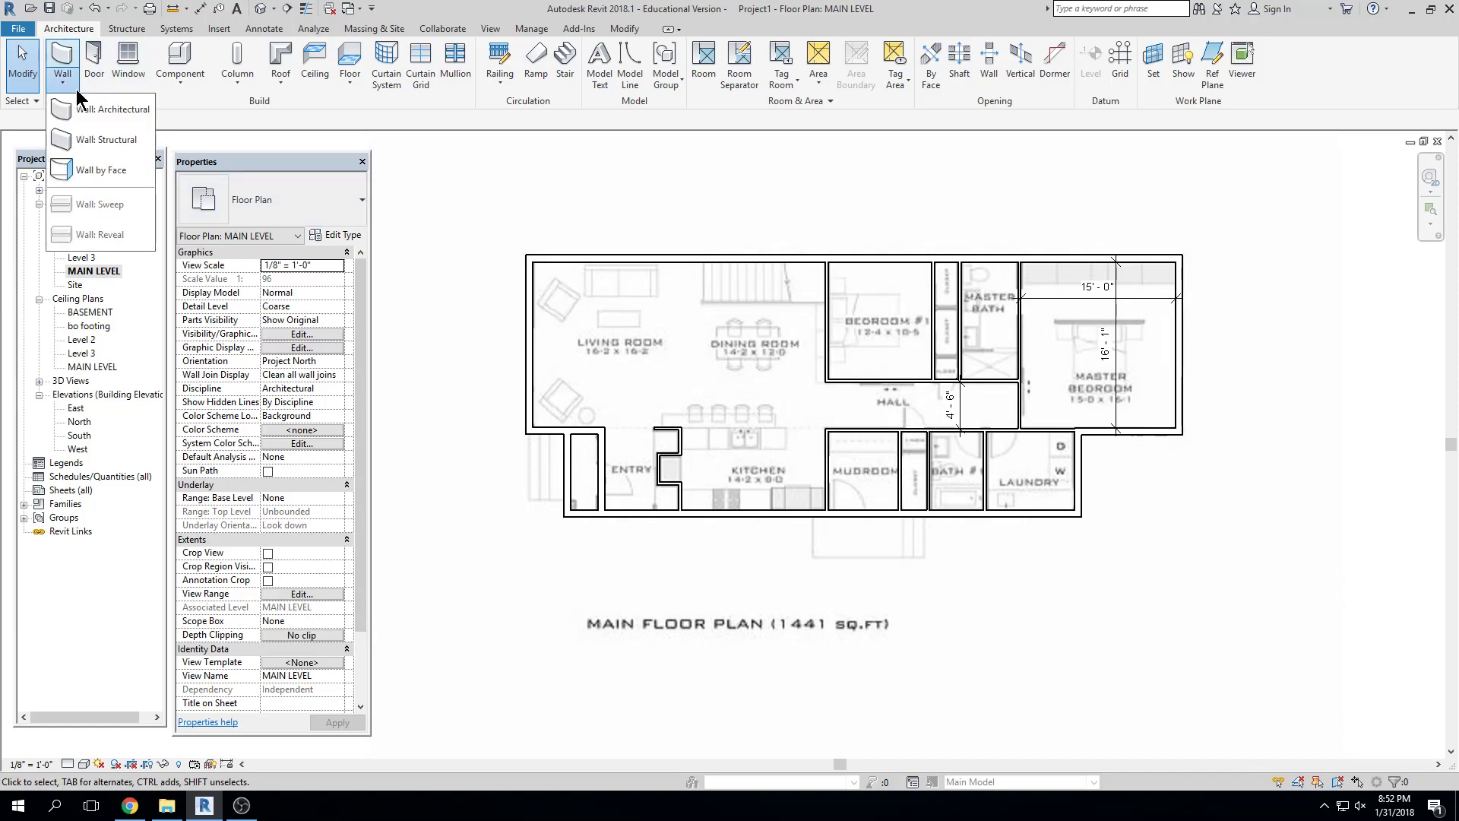
left_click(360, 98)
Close the MAIN LEVEL, North elevation and BASEMENT views and maximize the remaining 3D view
left_click(261, 9)
key("w")
key("t")
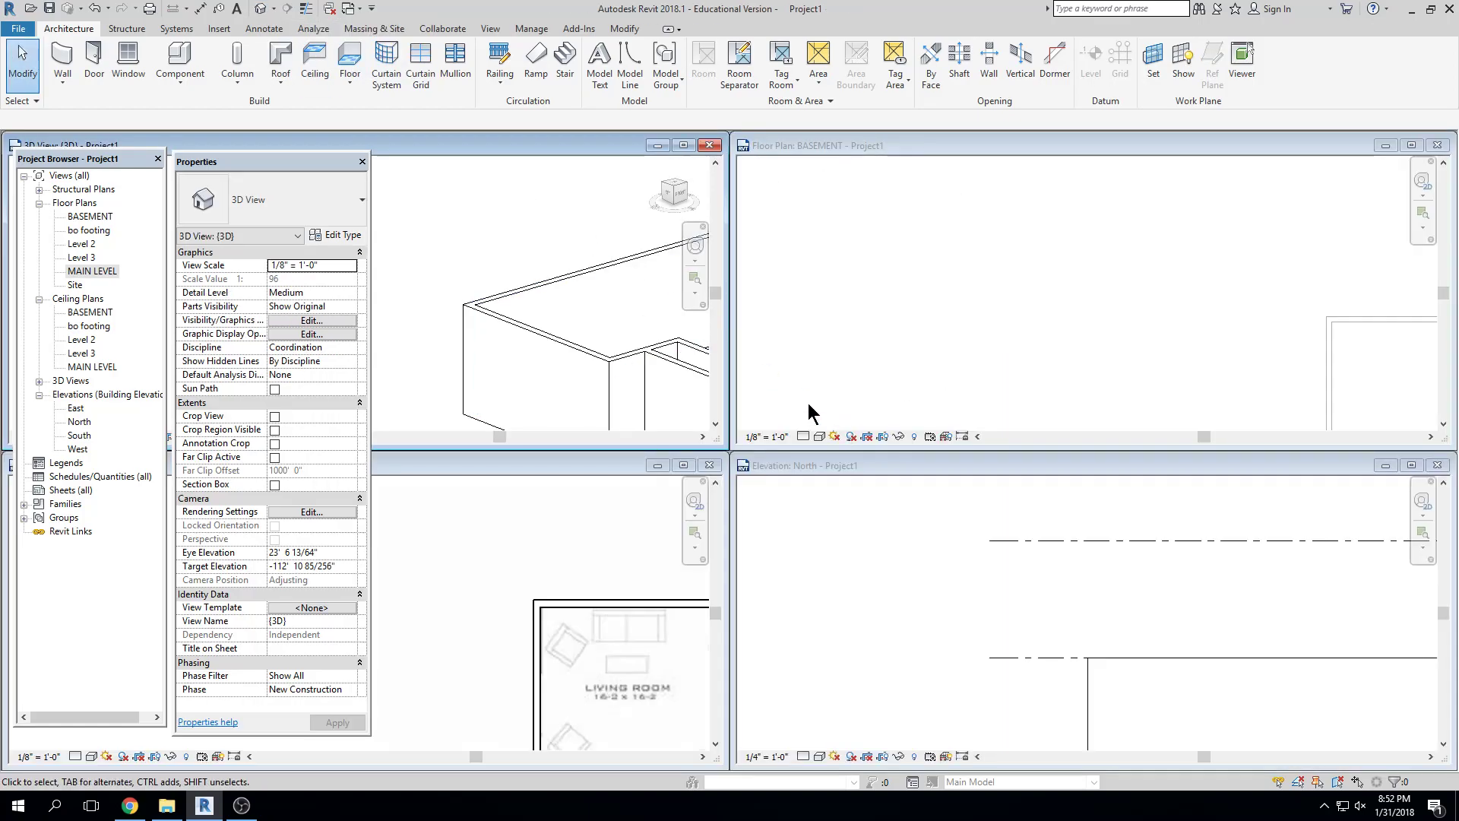
left_click(709, 465)
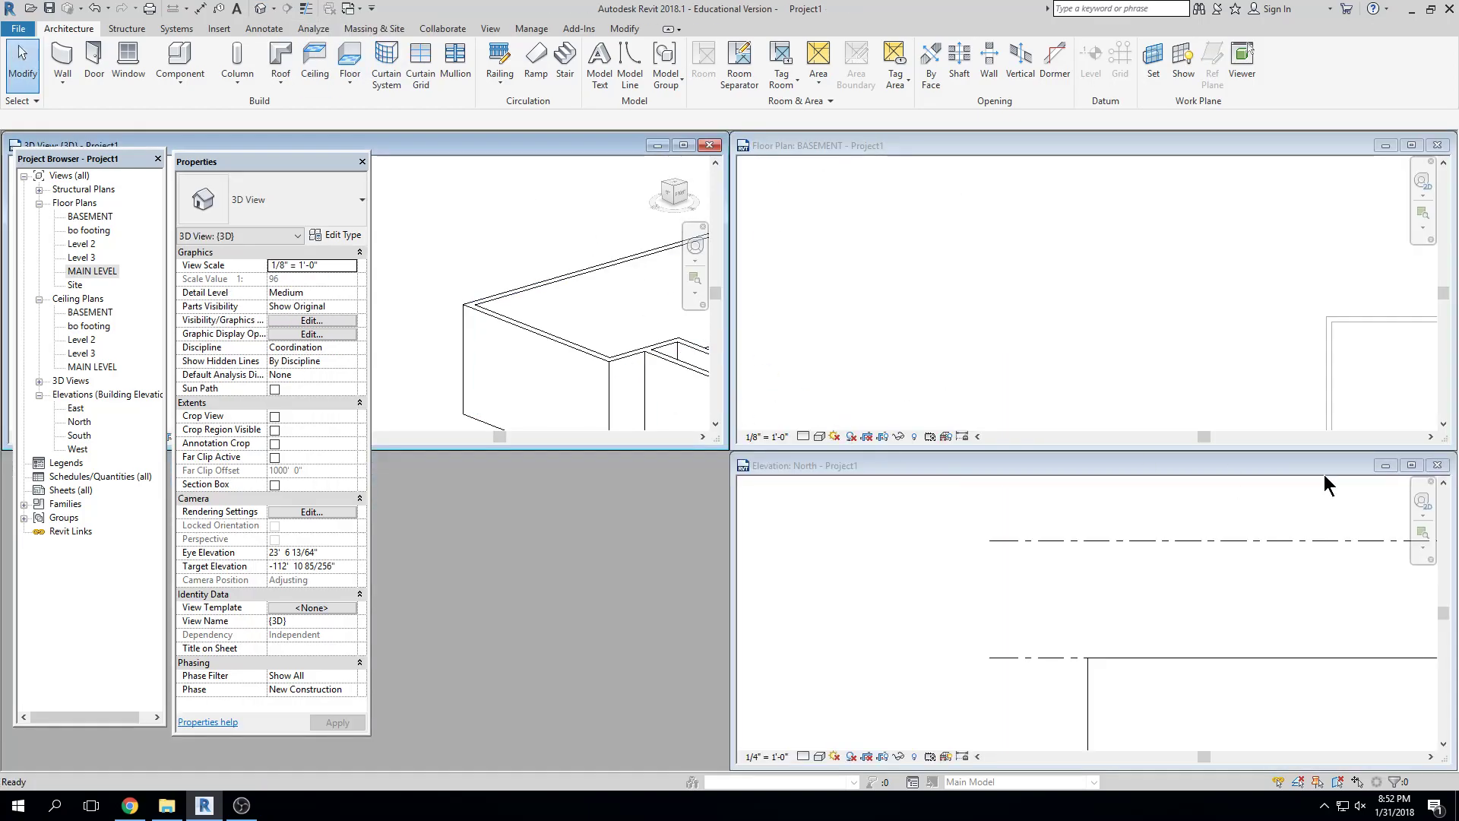
left_click(1433, 467)
key("w")
key("t")
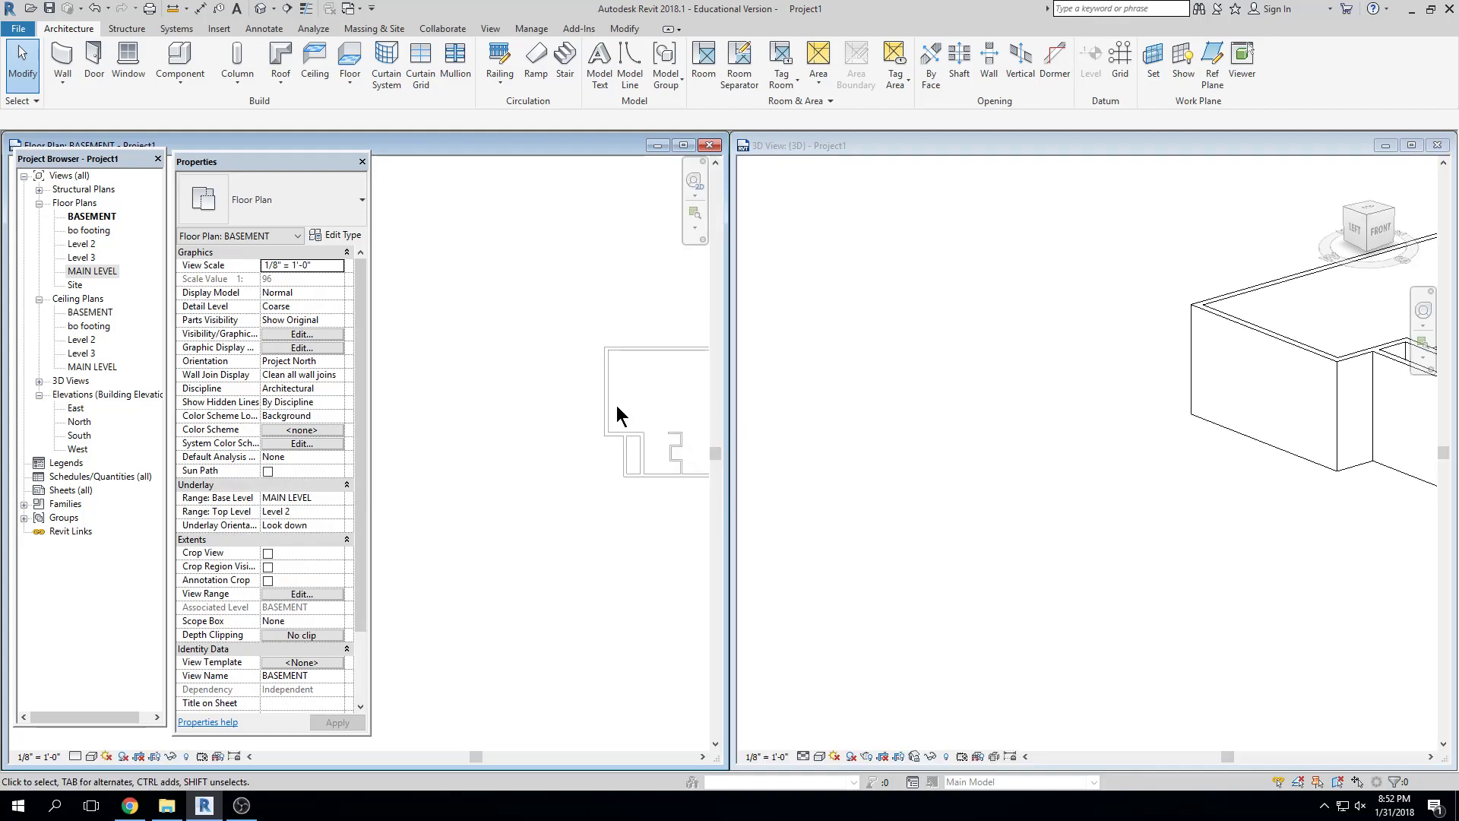
left_click(709, 144)
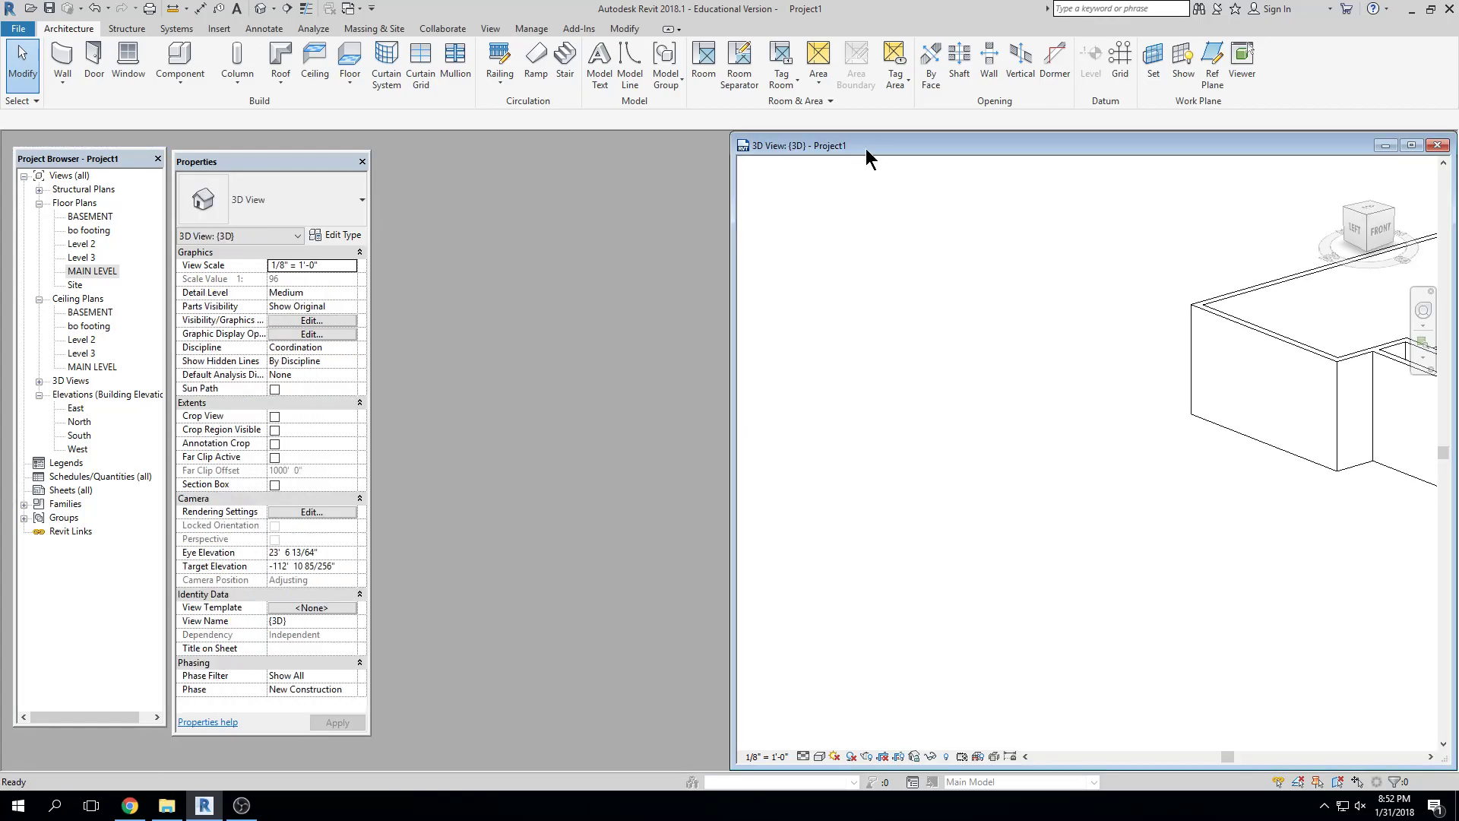
double_click(890, 148)
scroll(825, 347, "down", 1)
middle_click_drag(832, 363, 848, 447)
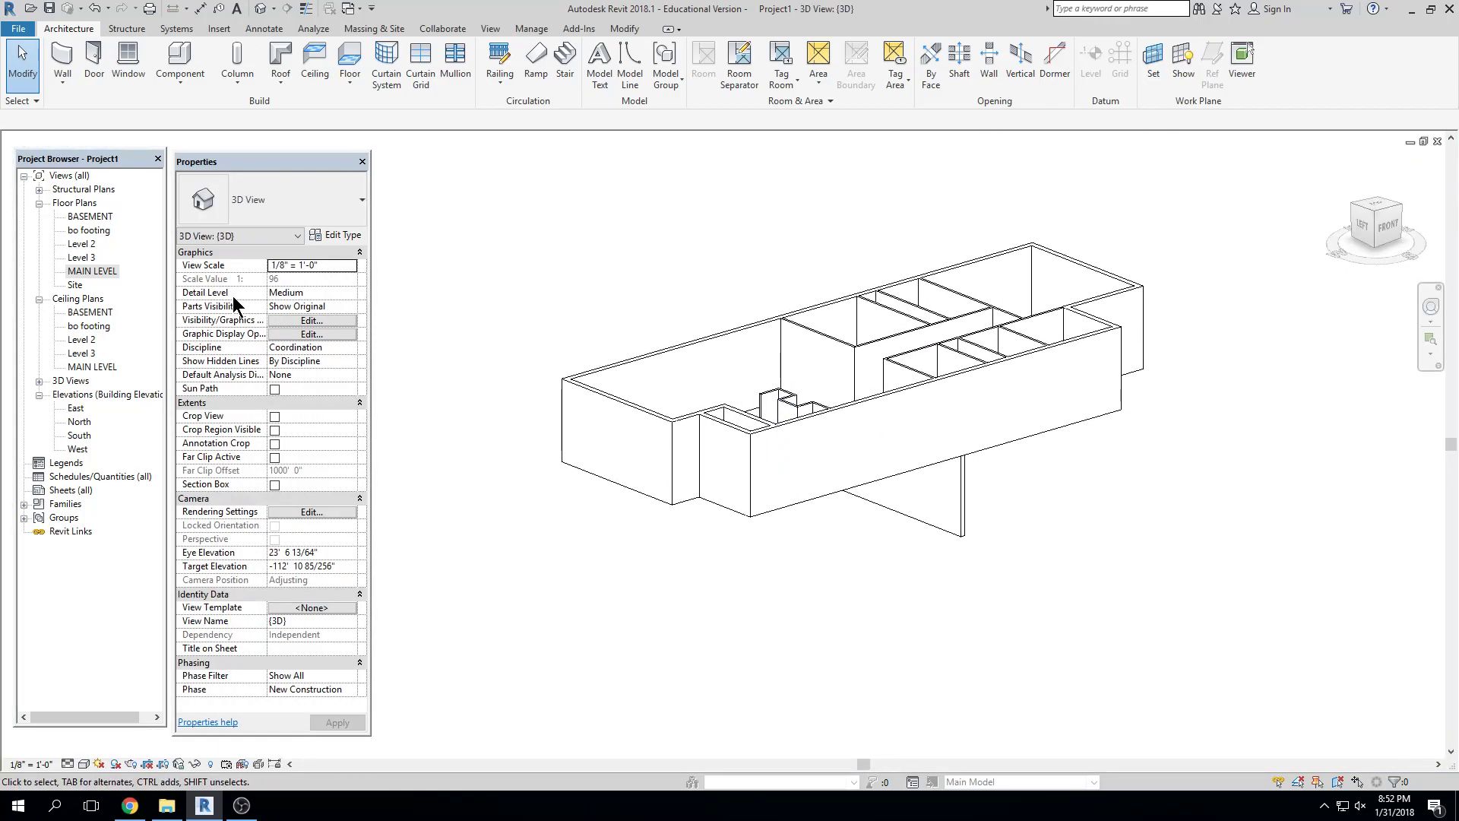
Reopen the MAIN LEVEL floor plan and tile it beside the 3D view
double_click(94, 272)
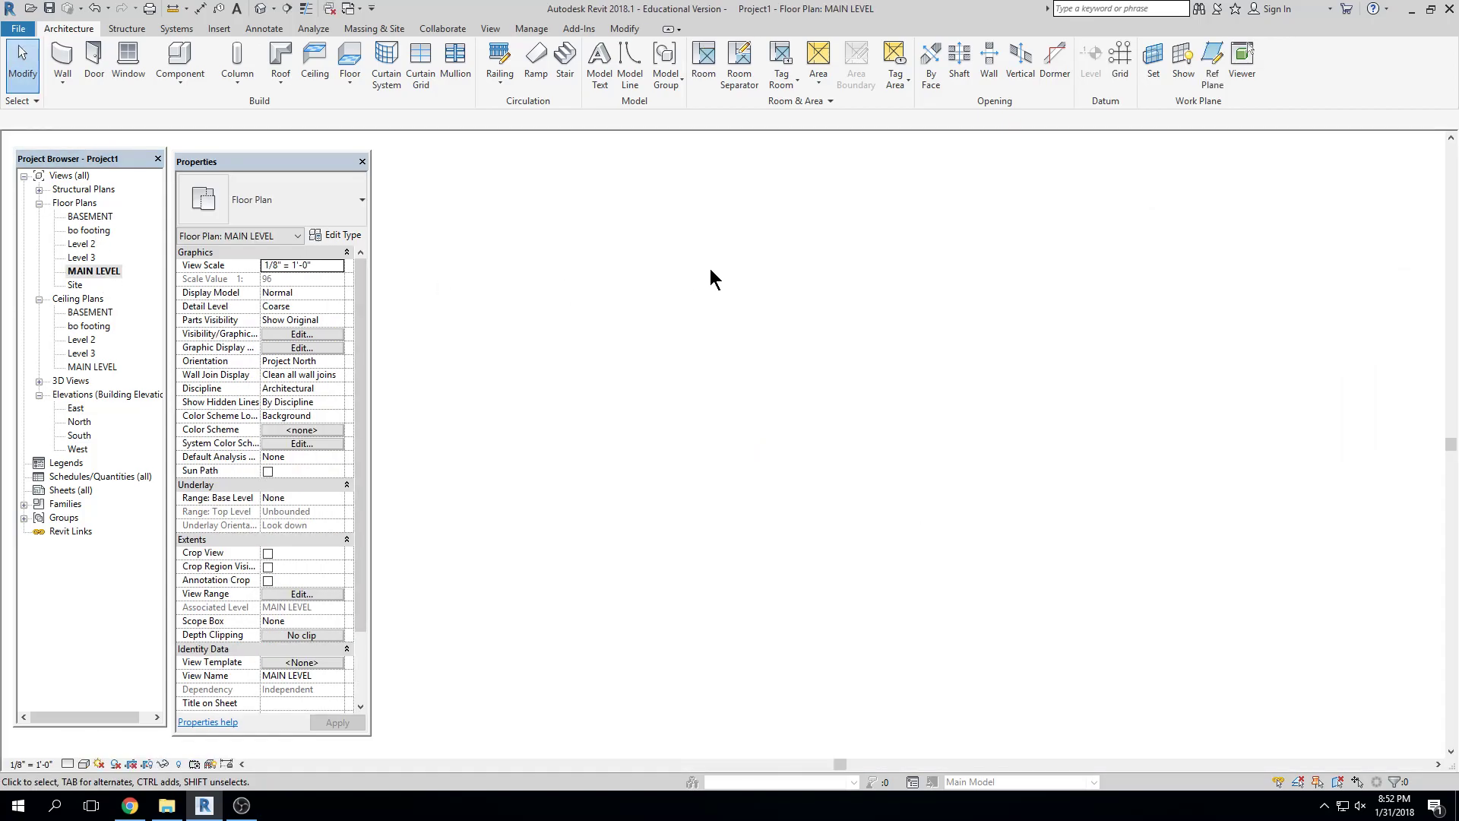
key("w")
key("t")
middle_click_drag(583, 400, 502, 391)
scroll(502, 402, "up", 2)
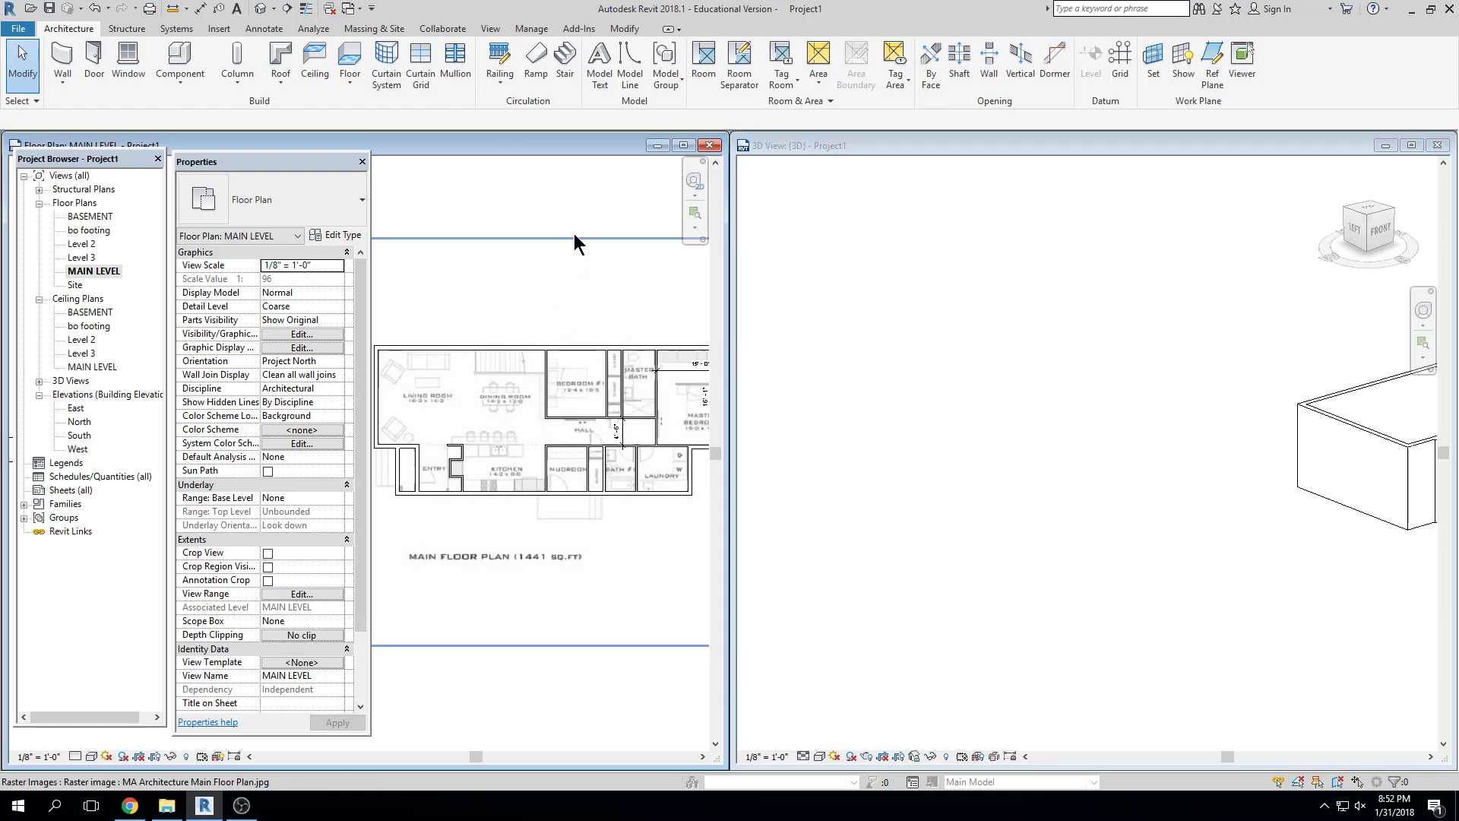
Retile the two views with 3D first and MAIN LEVEL second, framing the model and the whole floor plan
mouse_move(574, 147)
left_mouse_down()
mouse_move(1255, 181)
mouse_move(1061, 146)
mouse_move(564, 143)
left_mouse_up()
key("t")
left_click(964, 446)
left_click(586, 415)
scroll(588, 418, "down", 2)
scroll(587, 417, "down", 1)
middle_click_drag(703, 411, 602, 440)
scroll(604, 423, "up", 2)
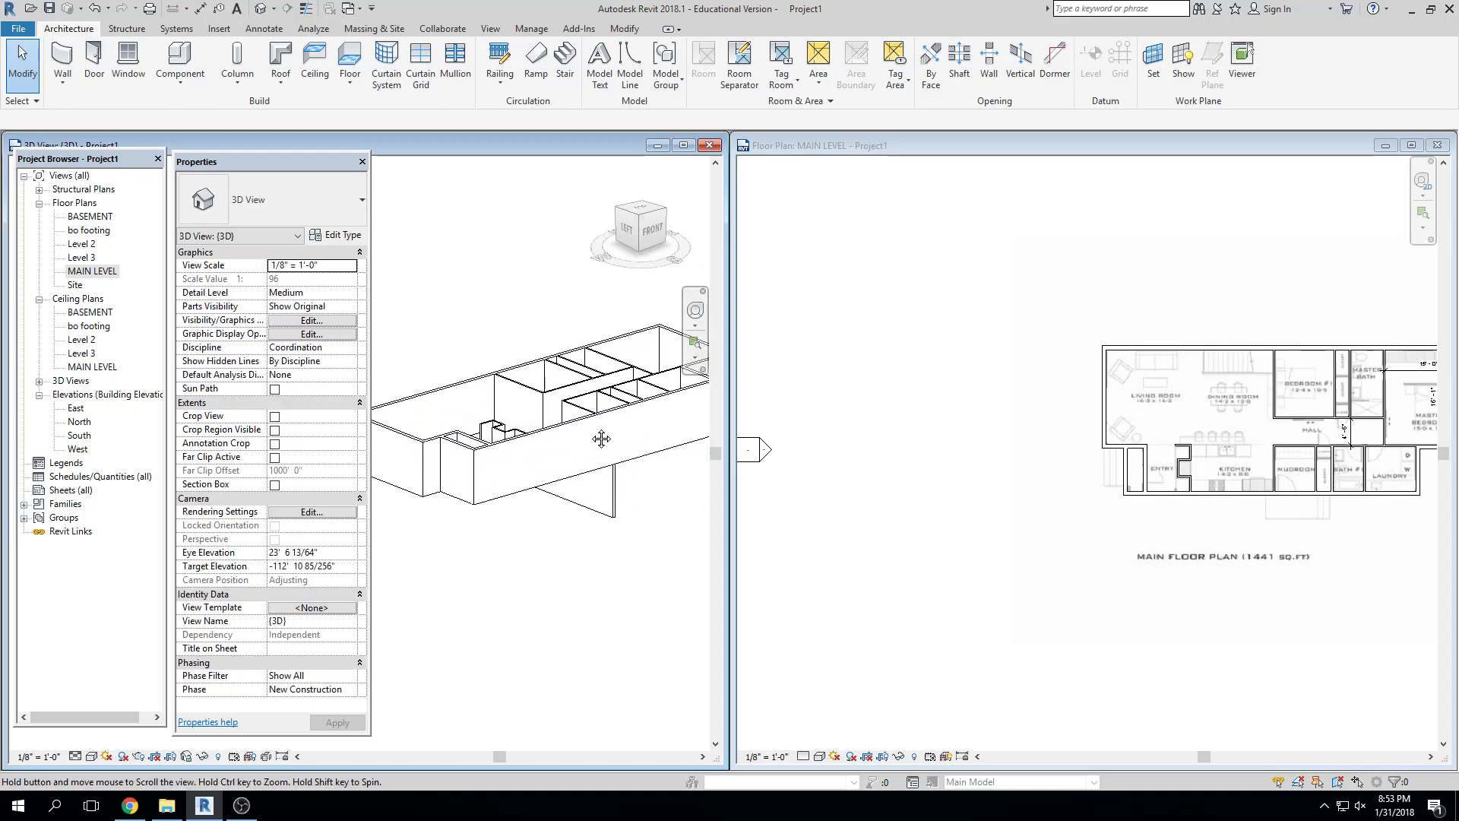
left_click(1009, 449)
middle_click_drag(1338, 461, 1101, 463)
scroll(1101, 463, "up", 1)
middle_click_drag(965, 469, 1024, 476)
scroll(1021, 471, "up", 1)
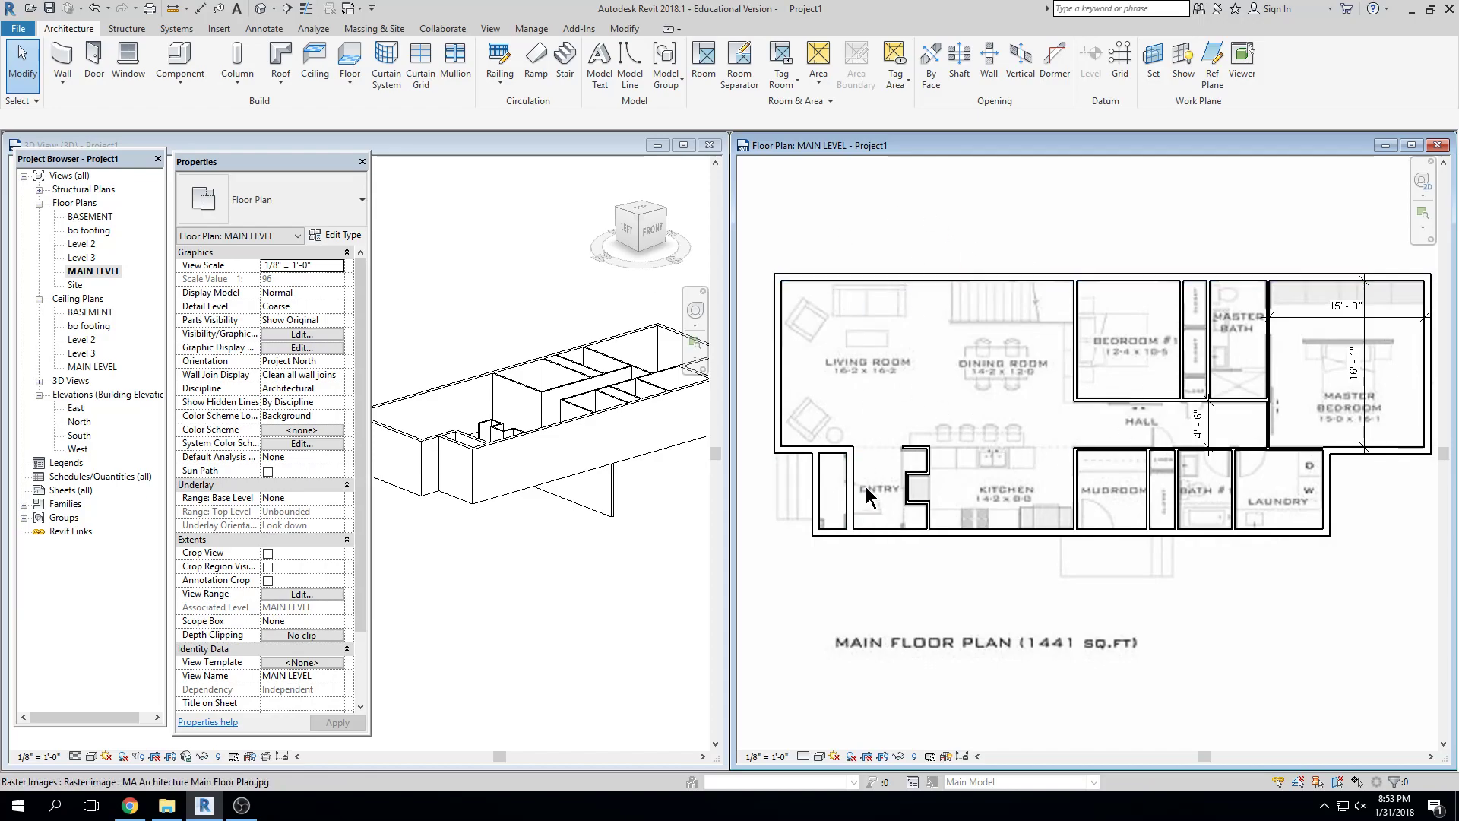
Set up the Wall tool with type Foundation - 12" Concrete and the Pick Lines draw method
left_click(63, 61)
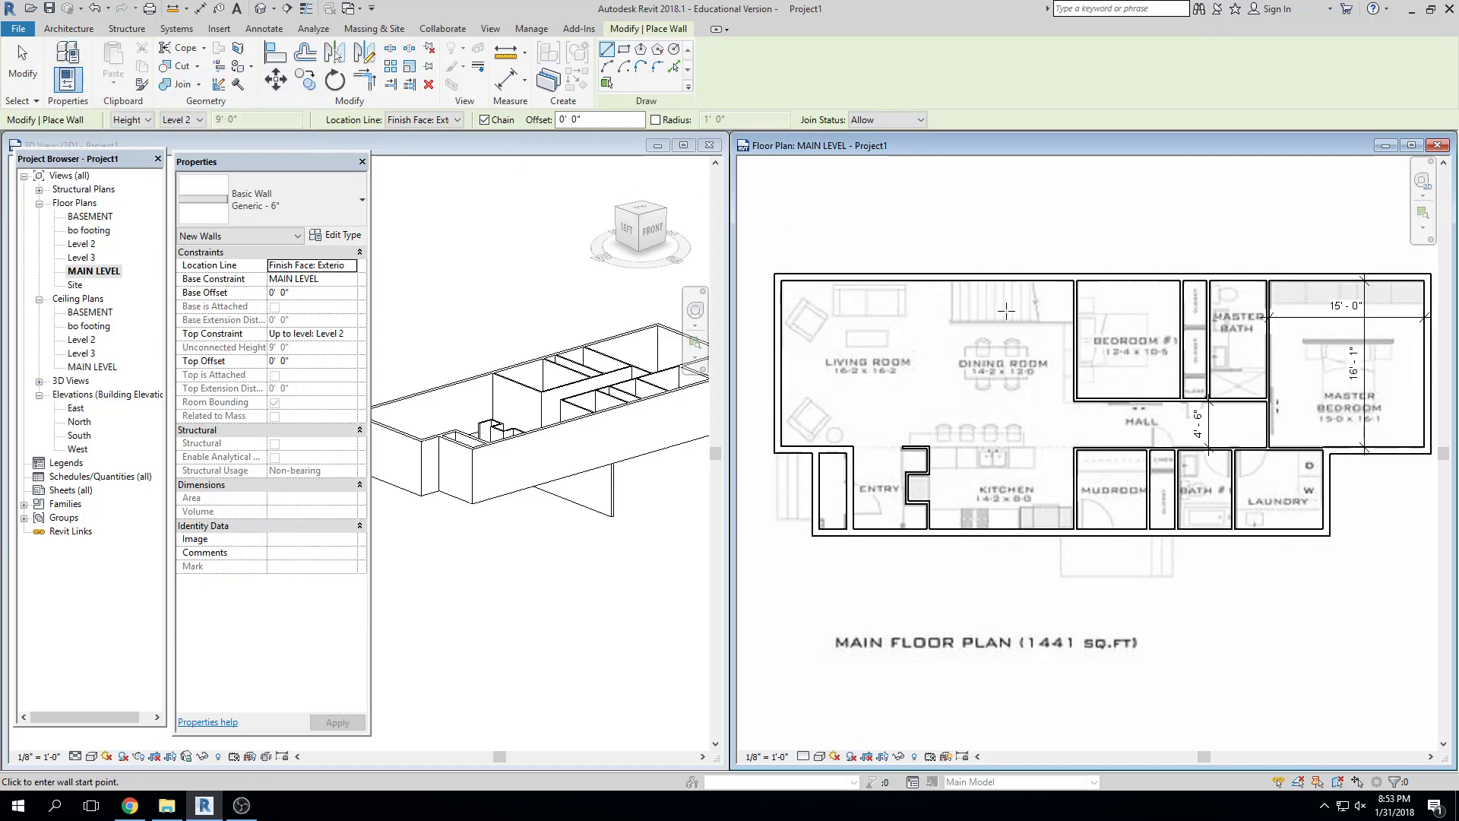
left_click(328, 212)
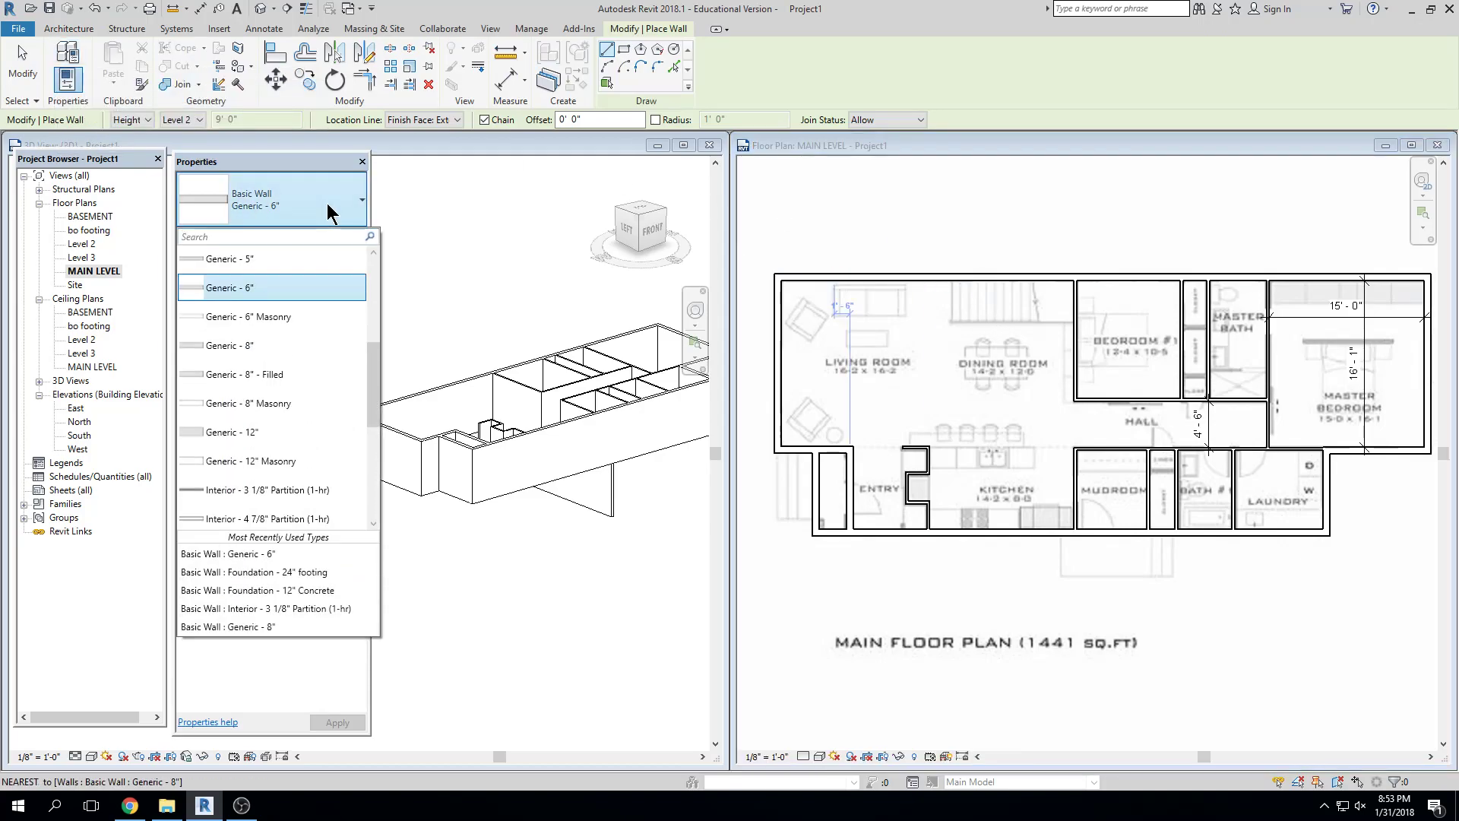
type("fou")
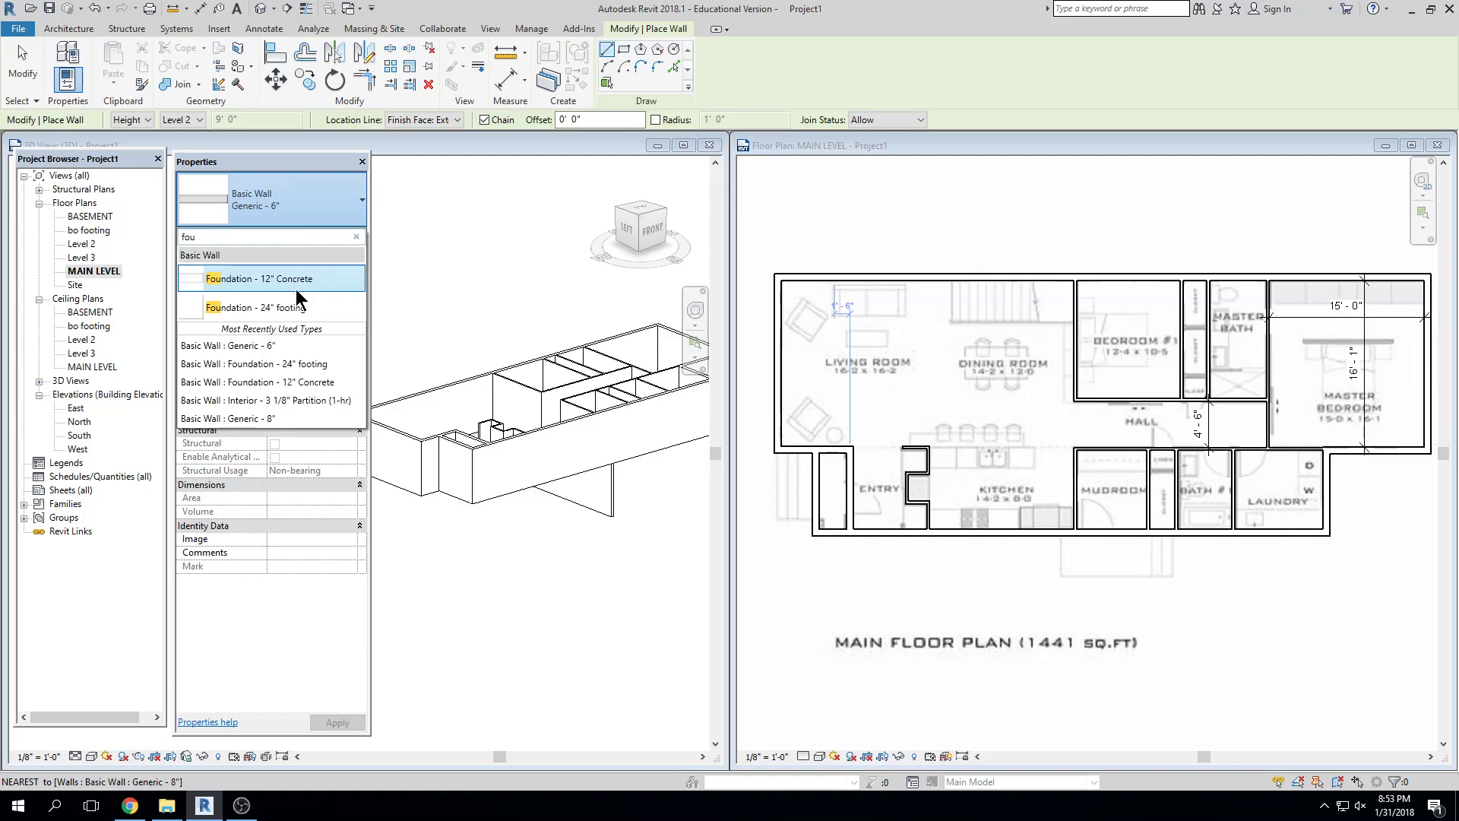
left_click(298, 288)
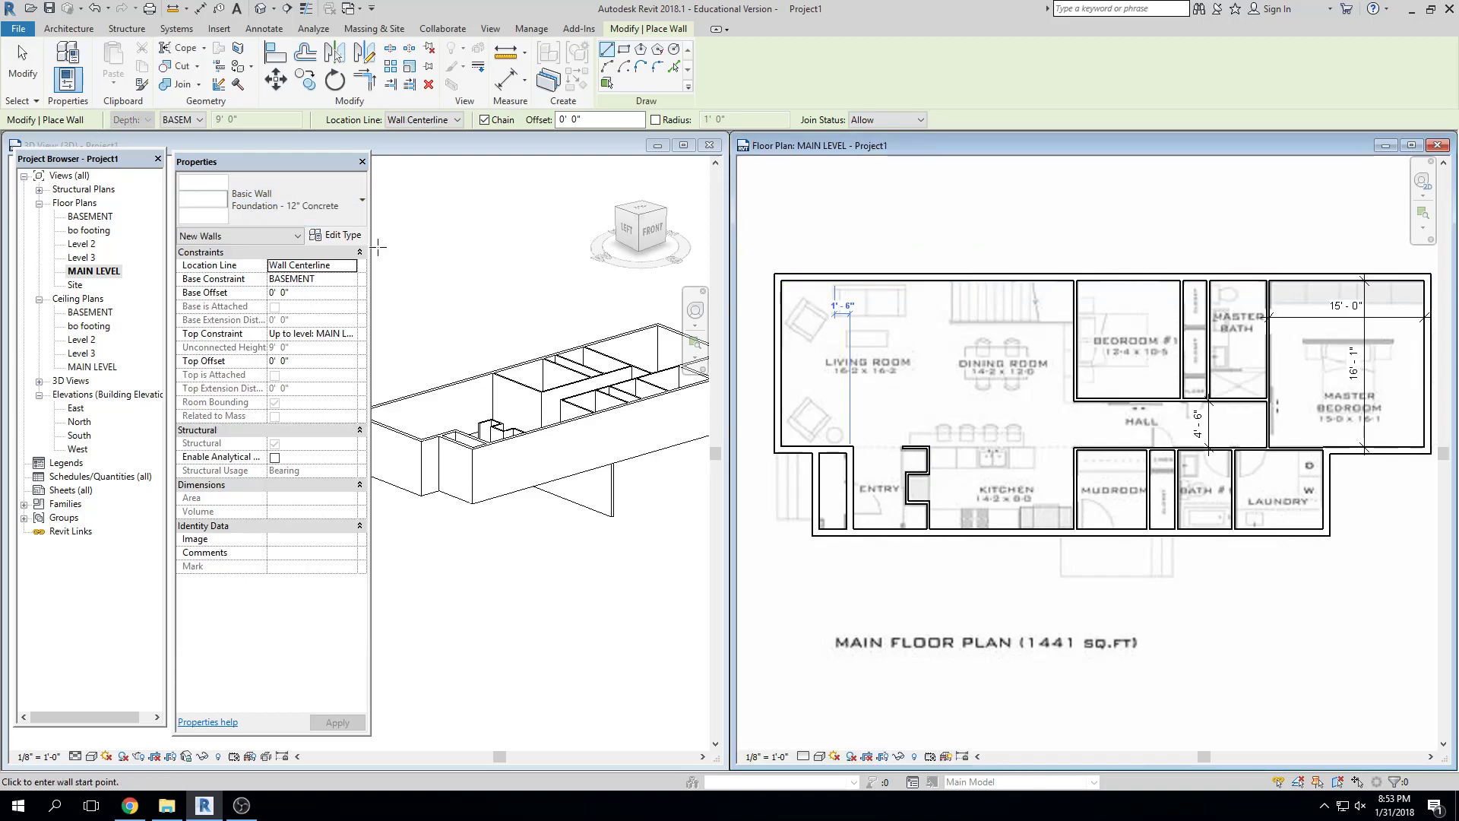
left_click(335, 279)
left_click(673, 67)
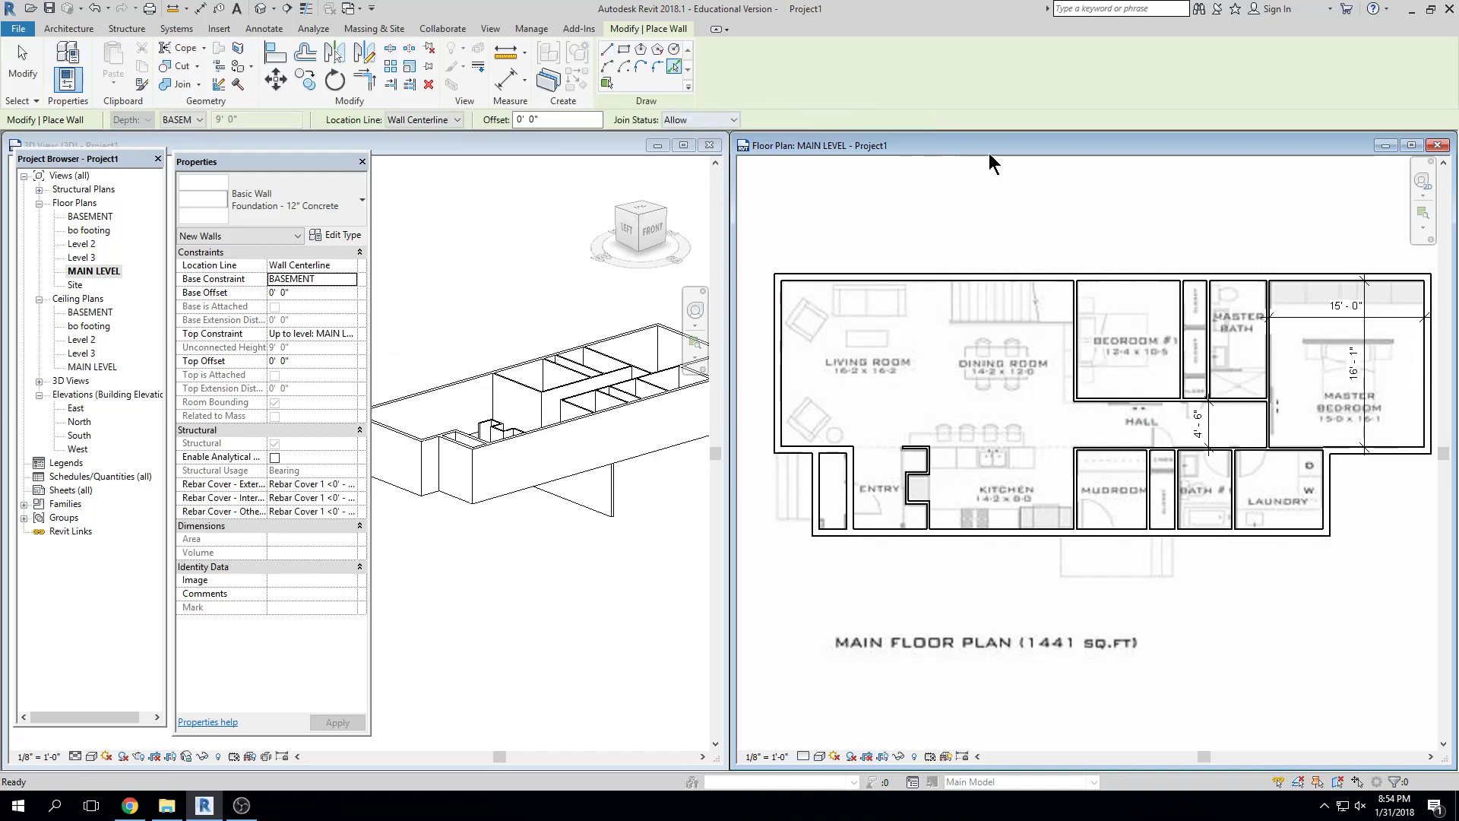
Place foundation walls from the exterior wall lines at the back, the living room end, the entry jog and the long front side
scroll(1192, 297, "up", 1)
scroll(1064, 281, "down", 3)
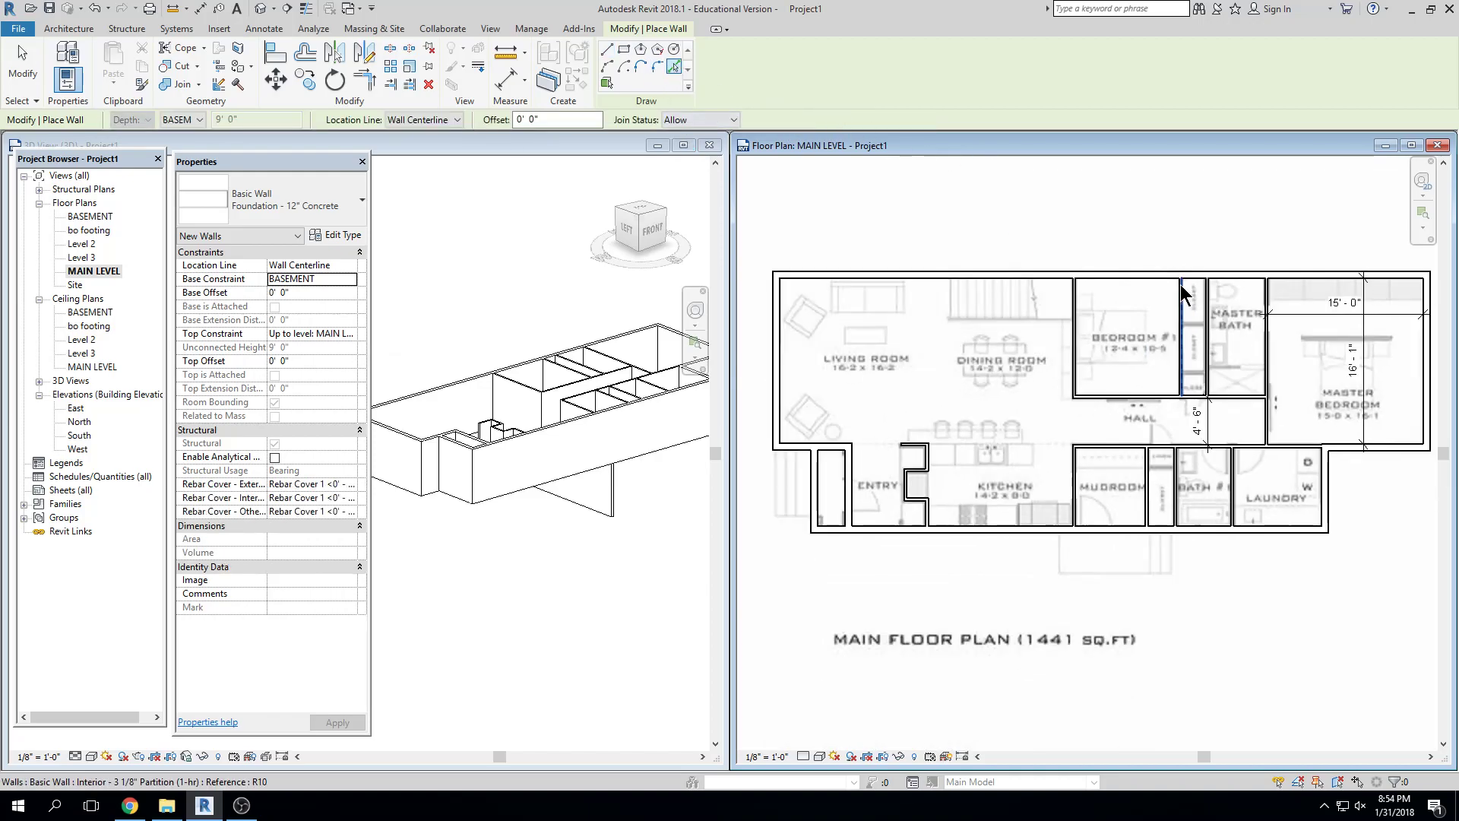
left_click(1045, 281)
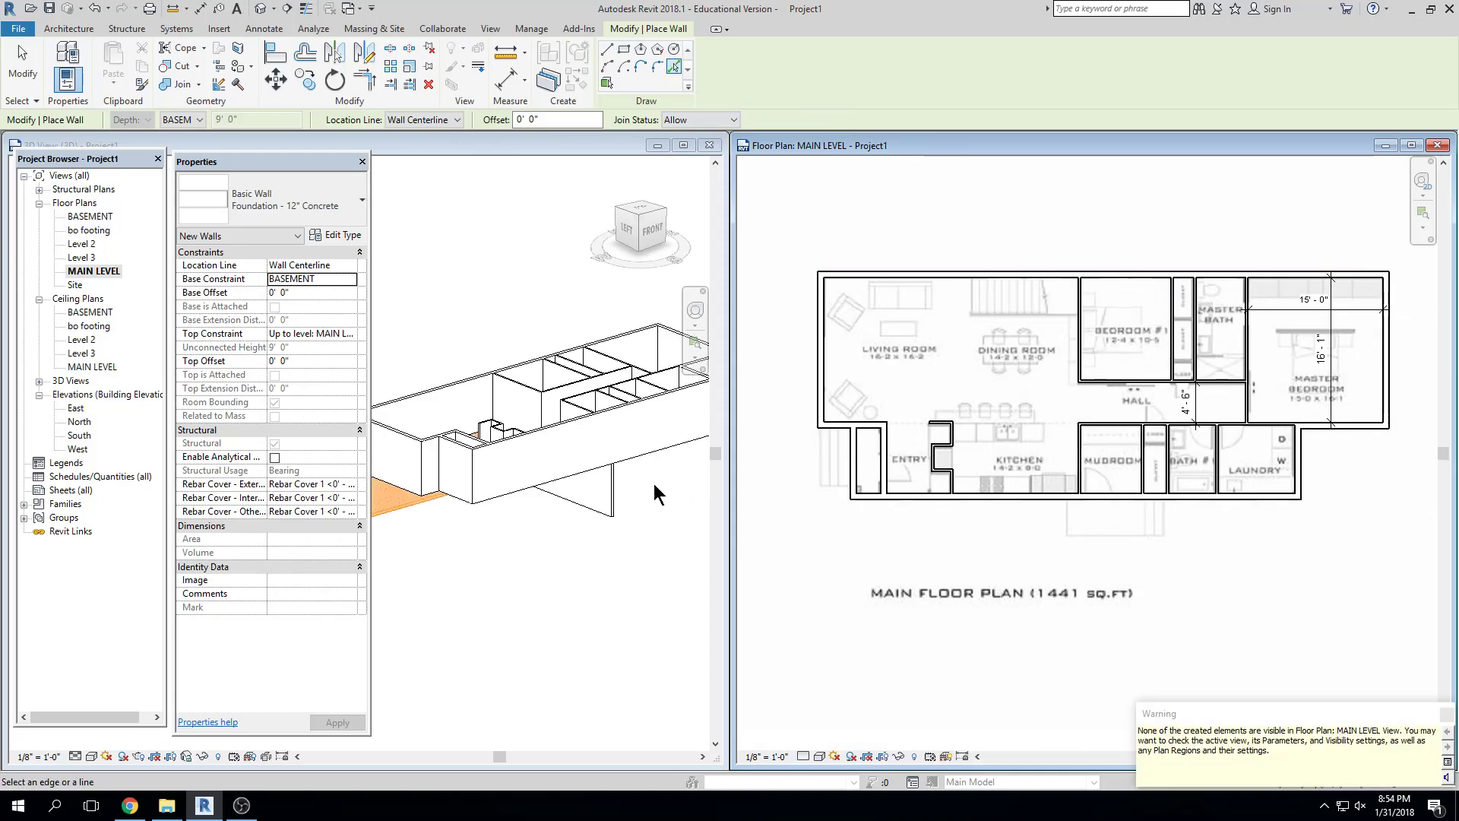
scroll(671, 488, "down", 2)
scroll(798, 348, "up", 2)
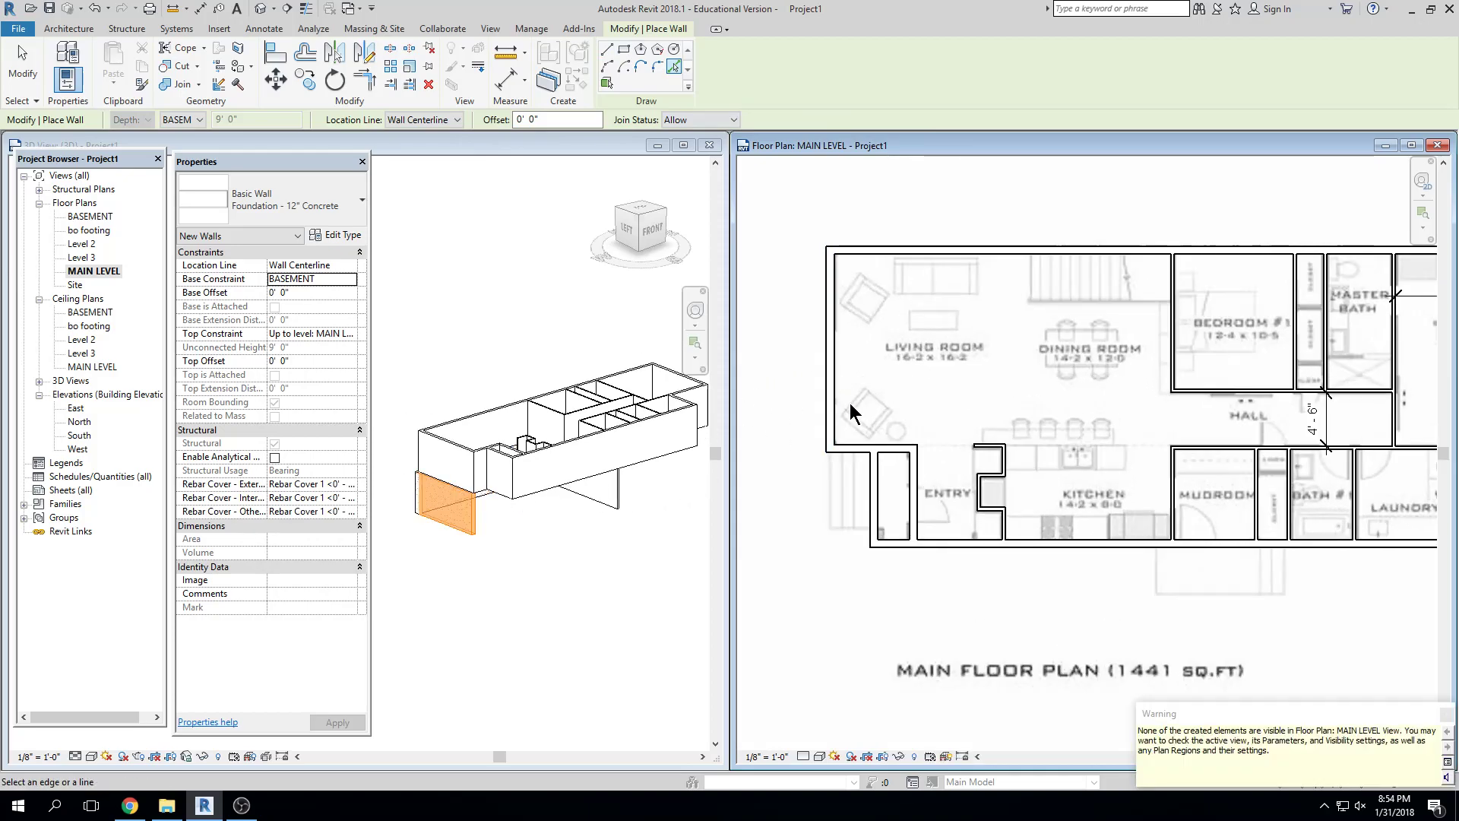
left_click(862, 444)
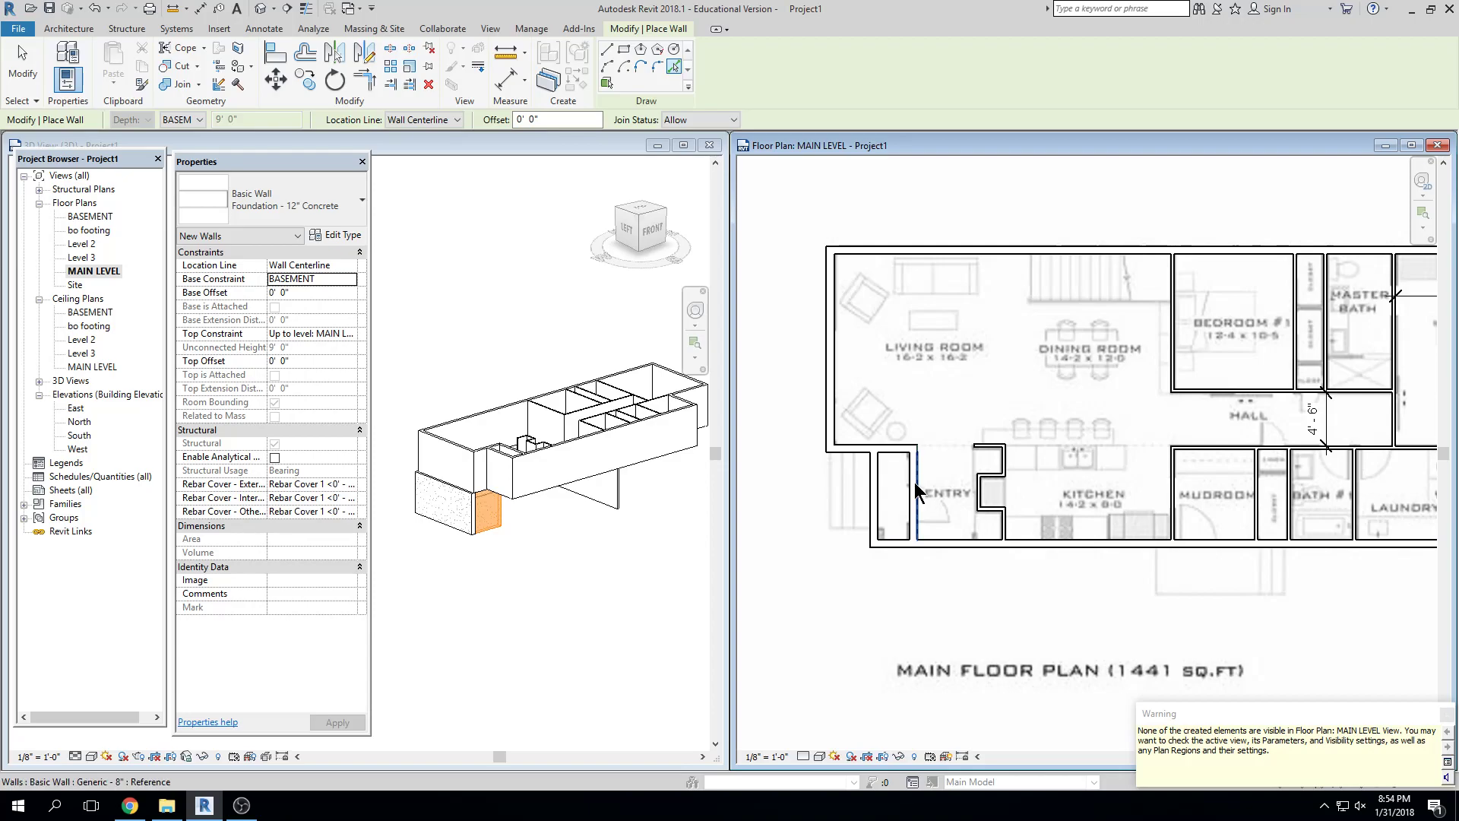
left_click(890, 543)
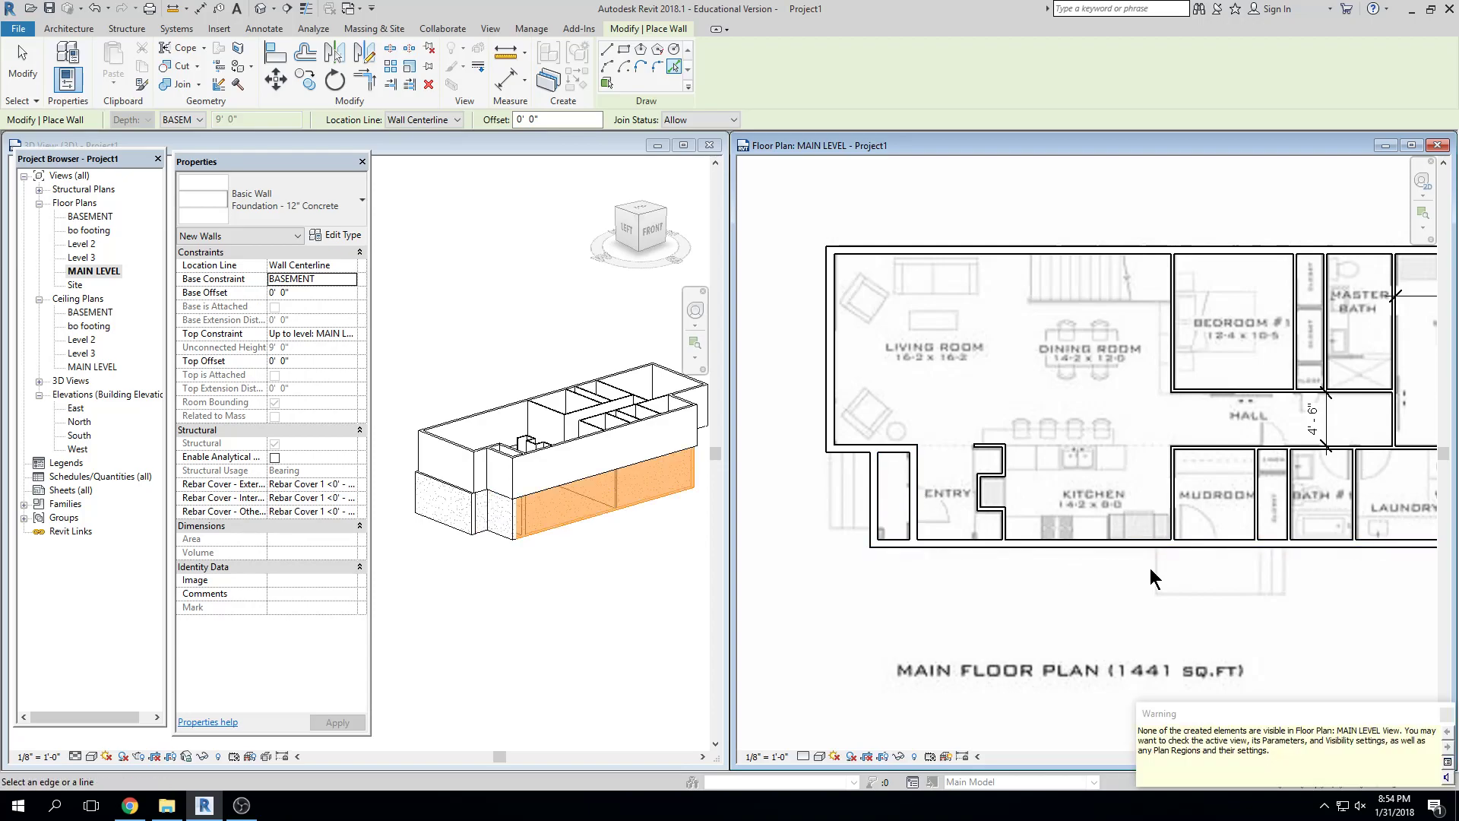
Place foundation walls along the exterior lines at the laundry end and around the master bedroom to close the perimeter
middle_click_drag(1146, 570, 949, 558)
scroll(1118, 535, "up", 2)
middle_click_drag(1165, 479, 1195, 572)
left_click(1215, 503)
left_click(1260, 421)
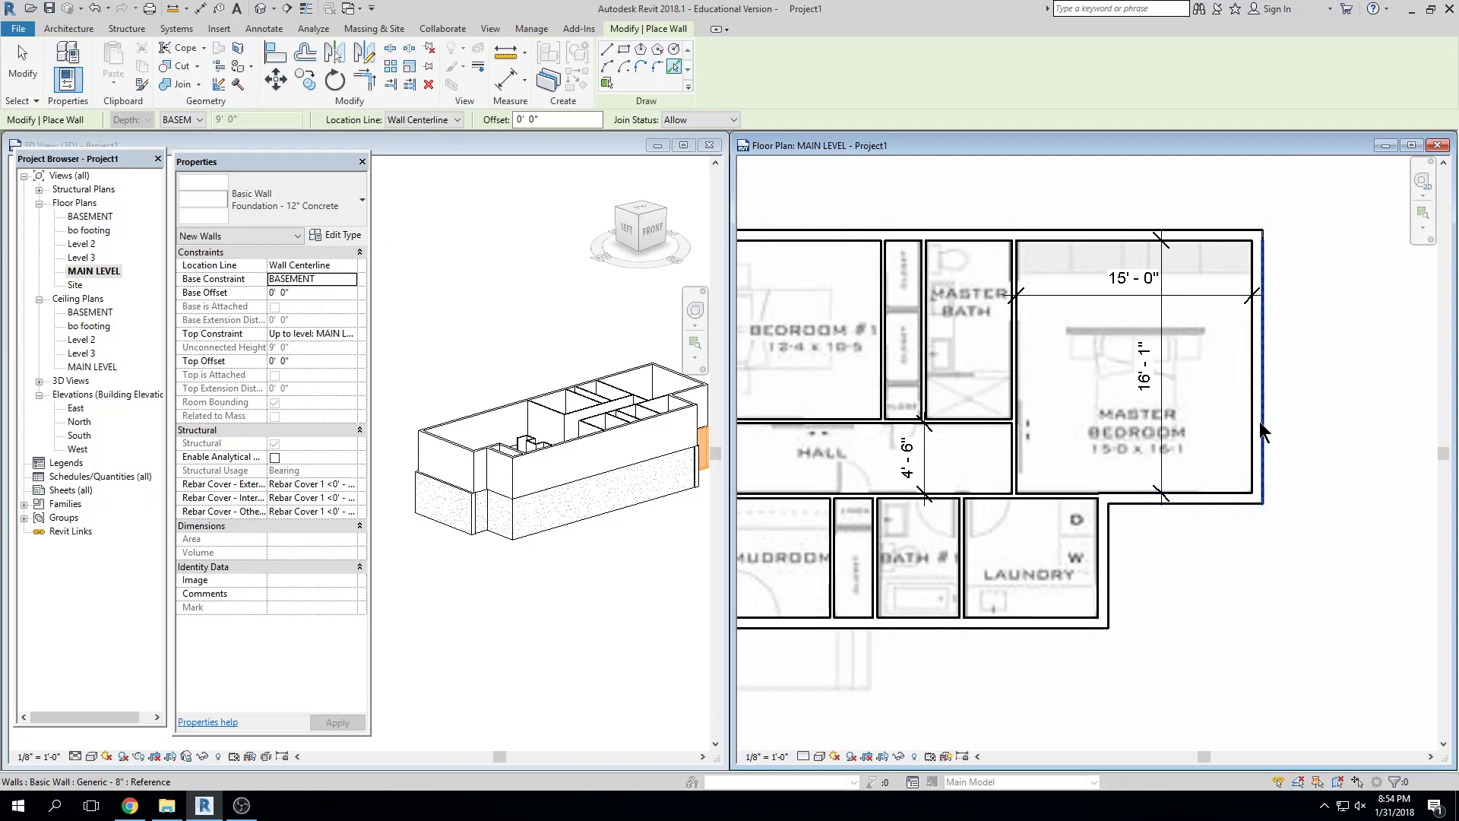
scroll(1193, 430, "down", 1)
middle_click_drag(1193, 430, 1186, 428)
scroll(1186, 428, "down", 3)
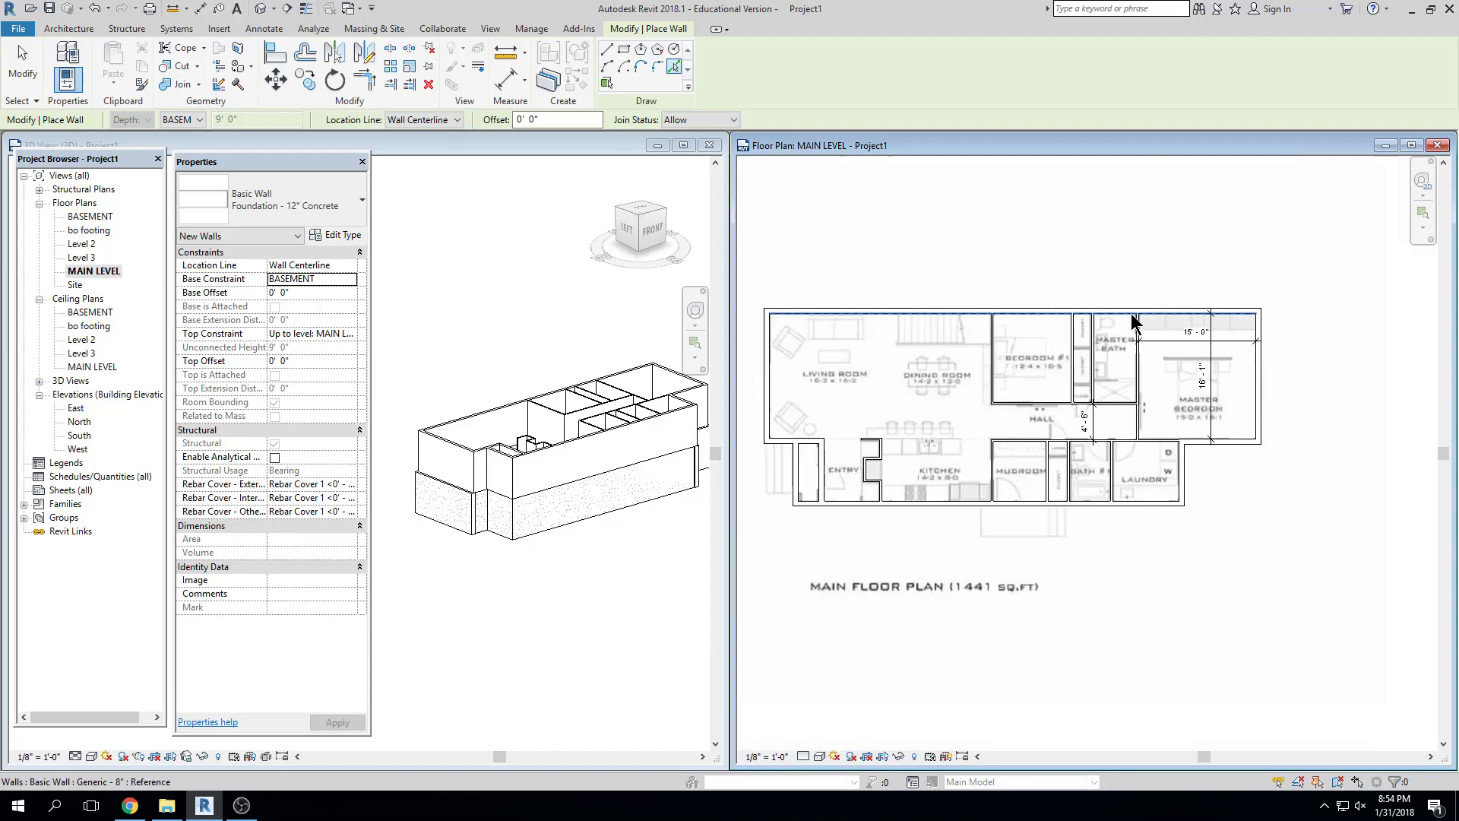
End wall placement, maximize the 3D view and examine how the foundation walls sit against the main-level walls above
middle_click_drag(585, 425, 385, 397, "shift")
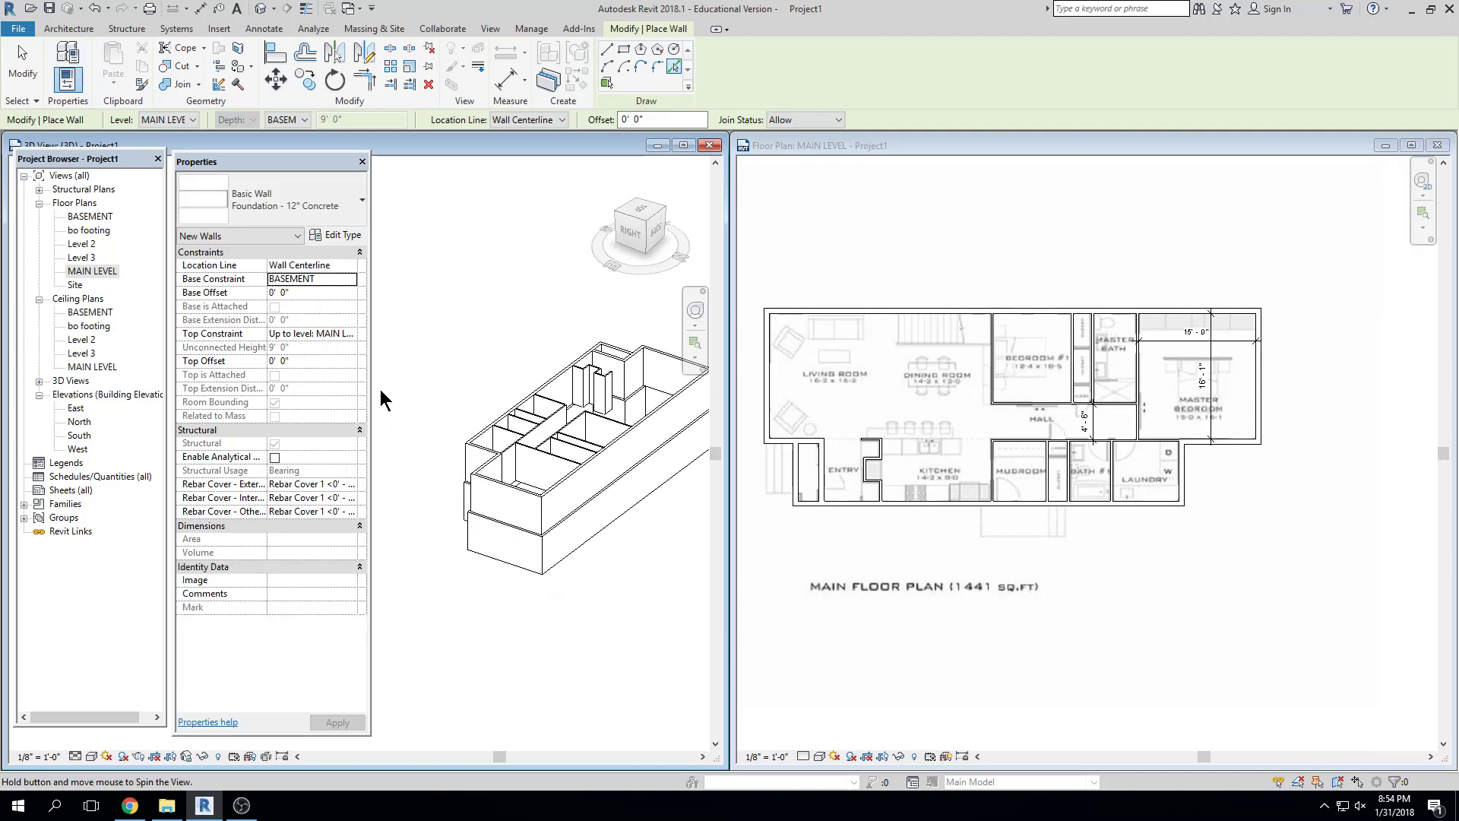
left_click(686, 148)
middle_click_drag(633, 460, 899, 471)
scroll(818, 547, "up", 2)
scroll(818, 547, "up", 1)
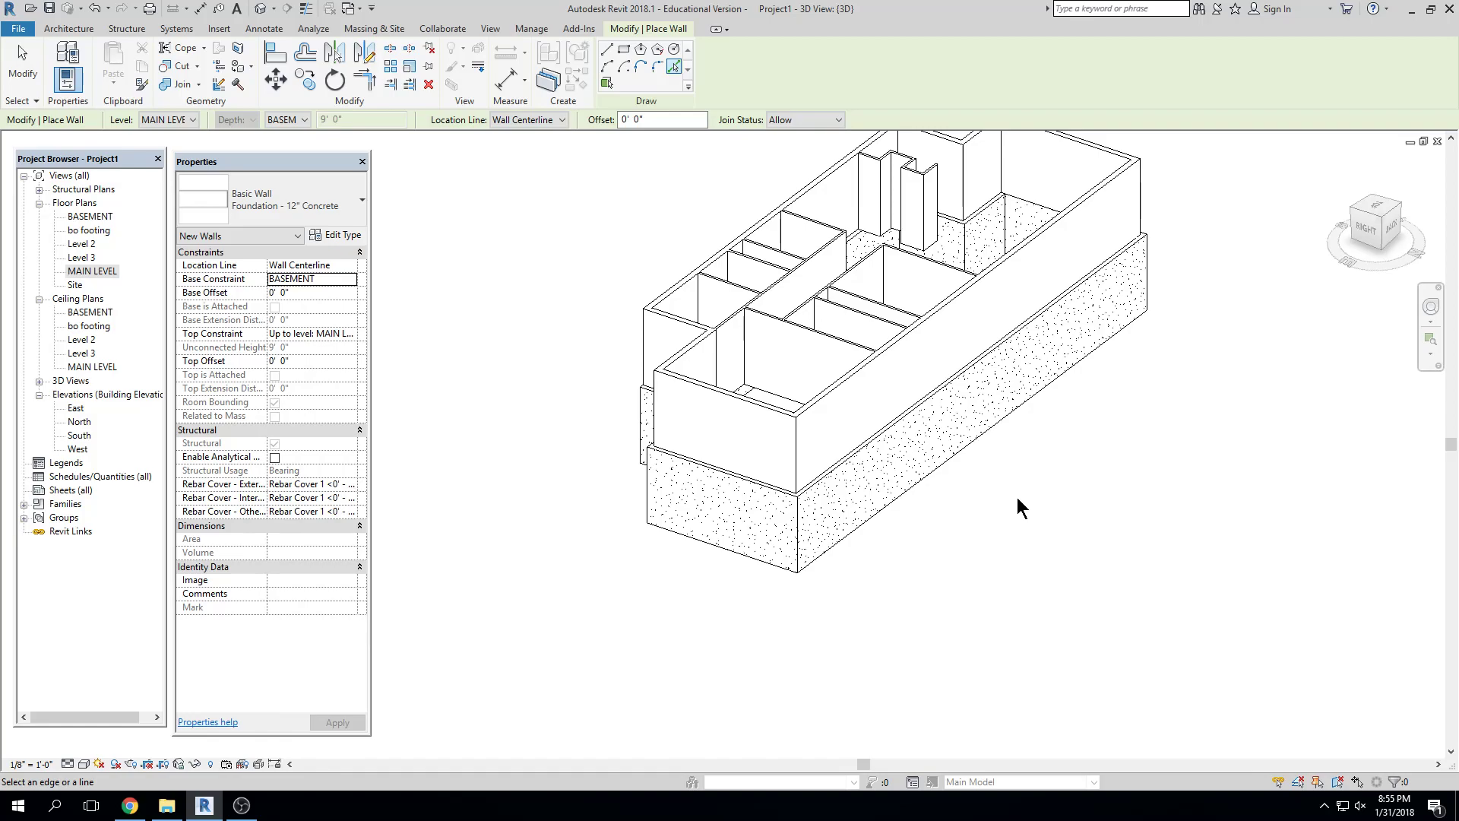
scroll(945, 442, "up", 4)
key("Escape")
key("Escape")
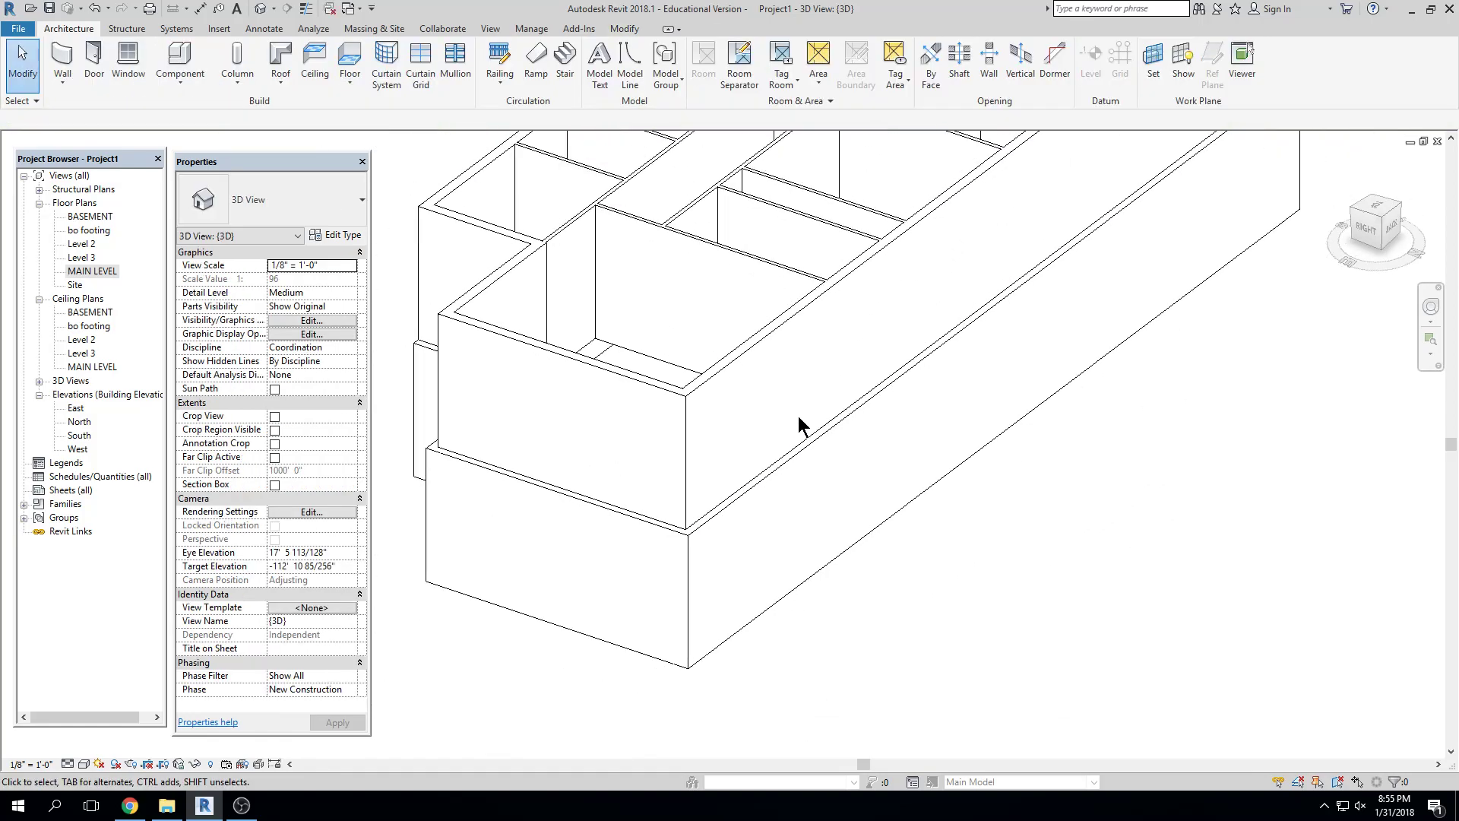
Align the long back foundation wall and the master bedroom end foundation wall with the exterior faces of the walls above
key("a")
key("l")
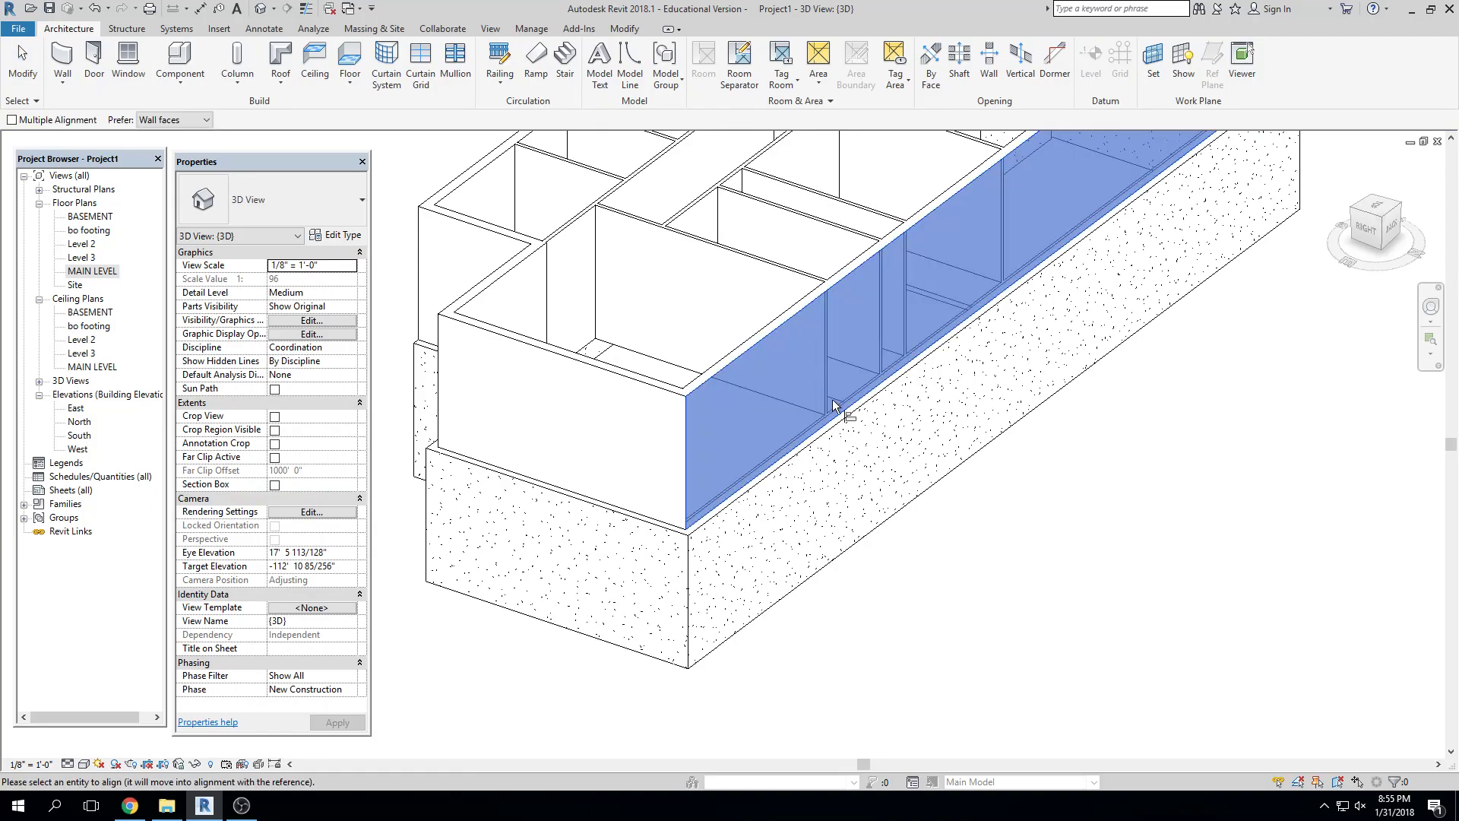
left_click(617, 376)
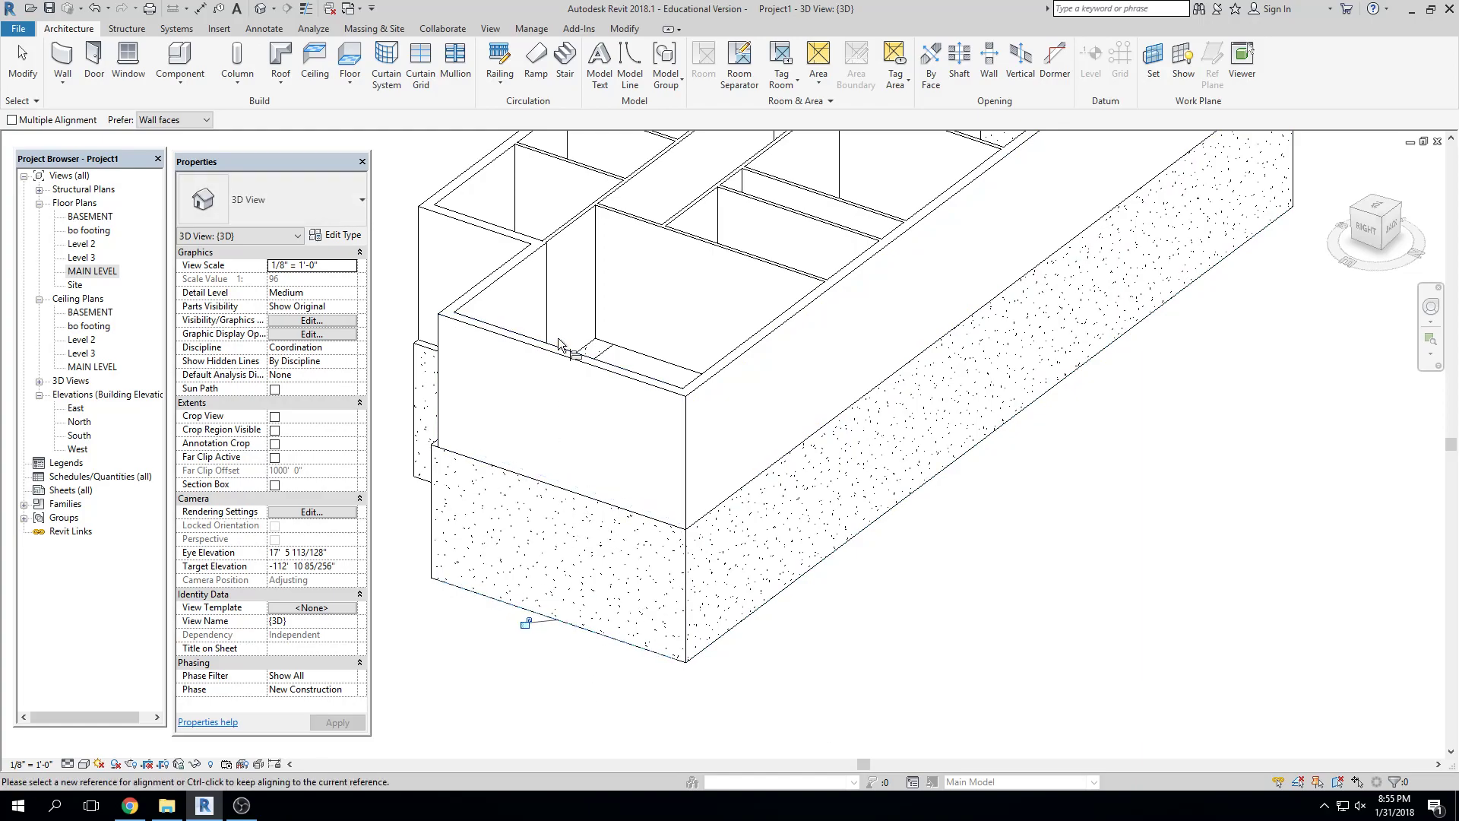
Align the master bedroom's front foundation wall and the laundry end foundation wall with the exterior wall faces above
middle_click_drag(547, 374, 672, 430, "shift")
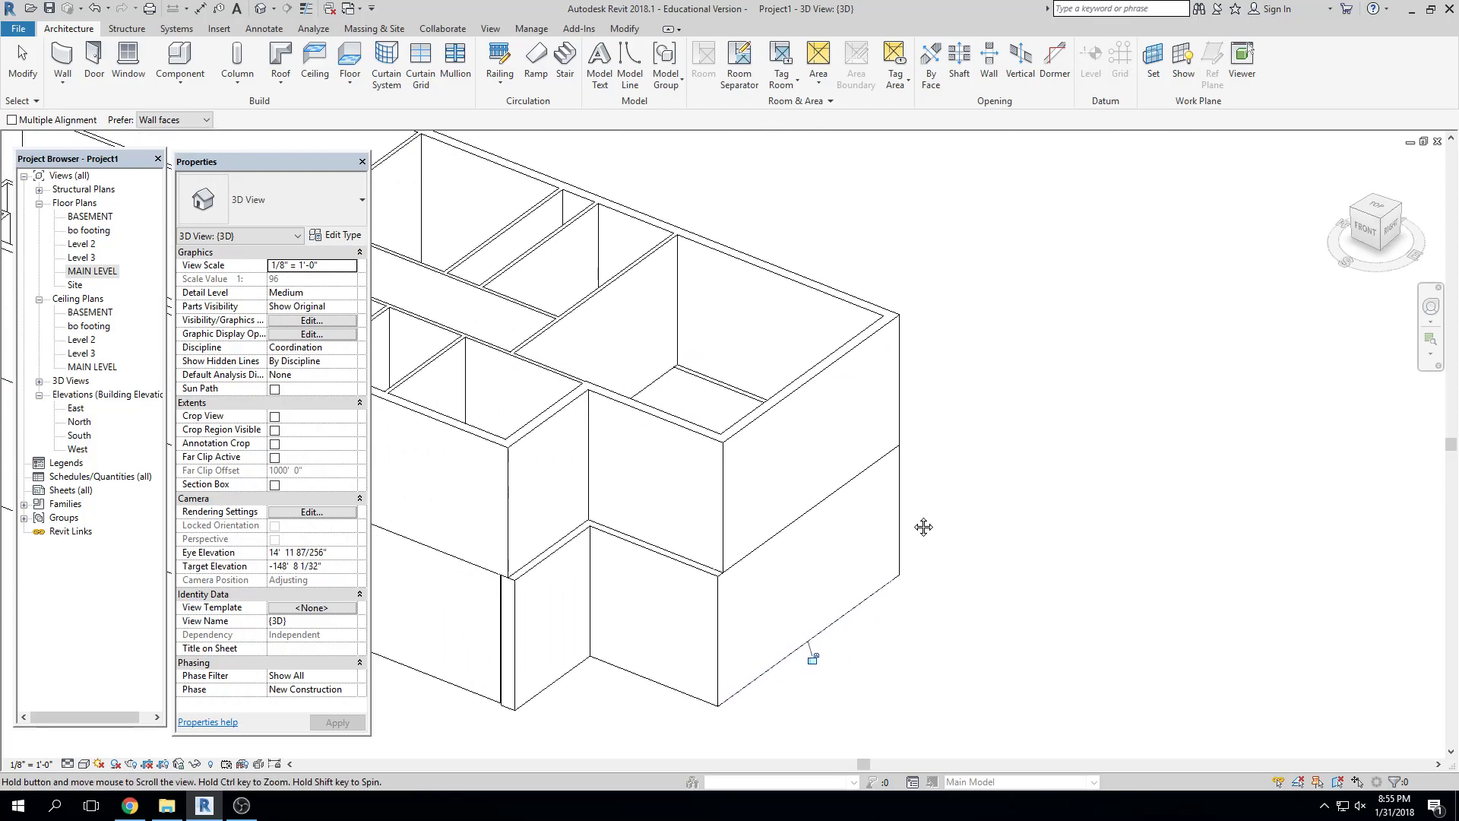
left_click(672, 430)
left_click(634, 553)
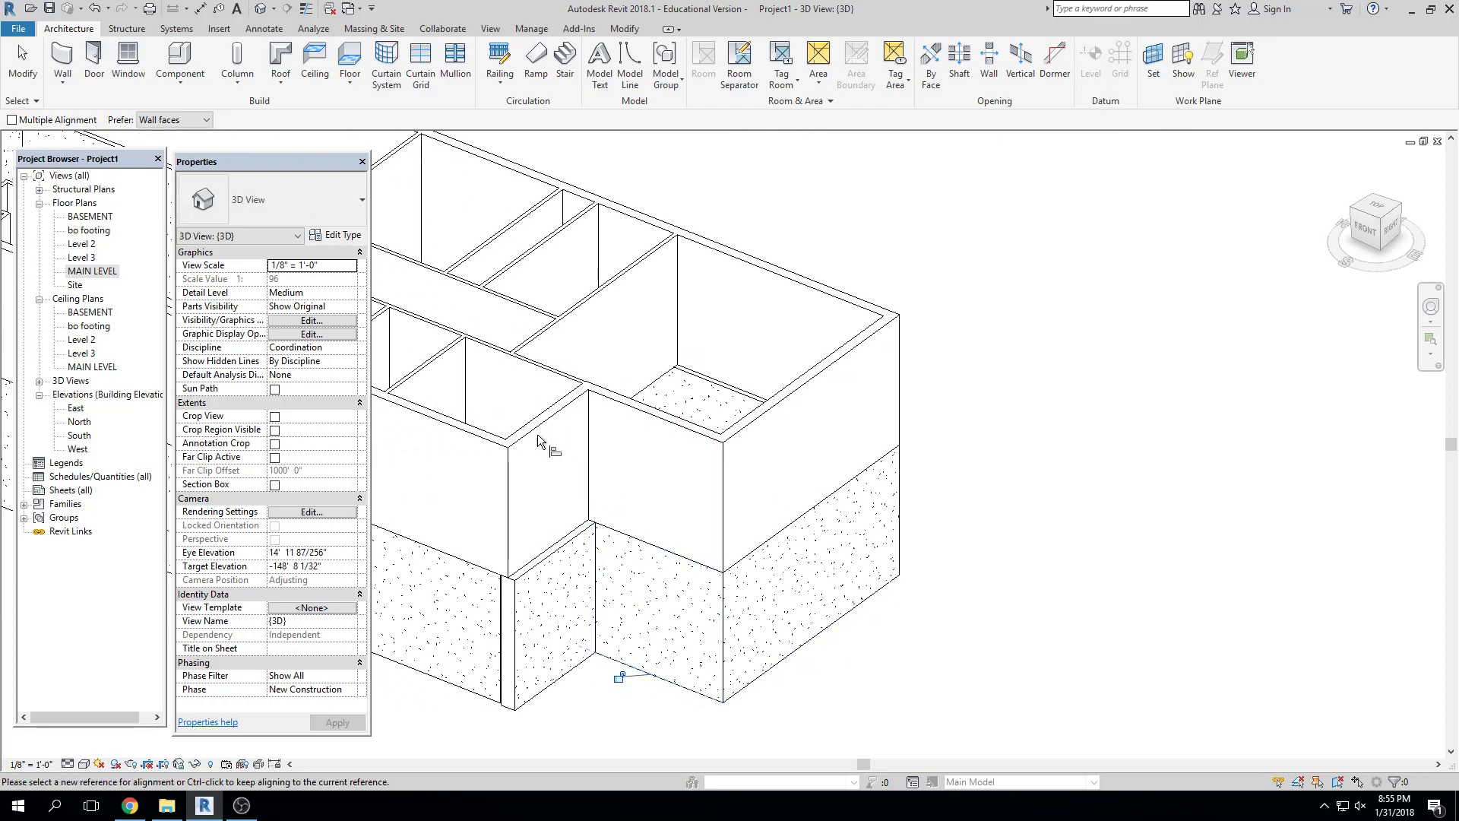
left_click(531, 432)
Align the long front foundation wall and the short foundation wall beside the entry with the exterior wall faces above
middle_click_drag(574, 658, 874, 616)
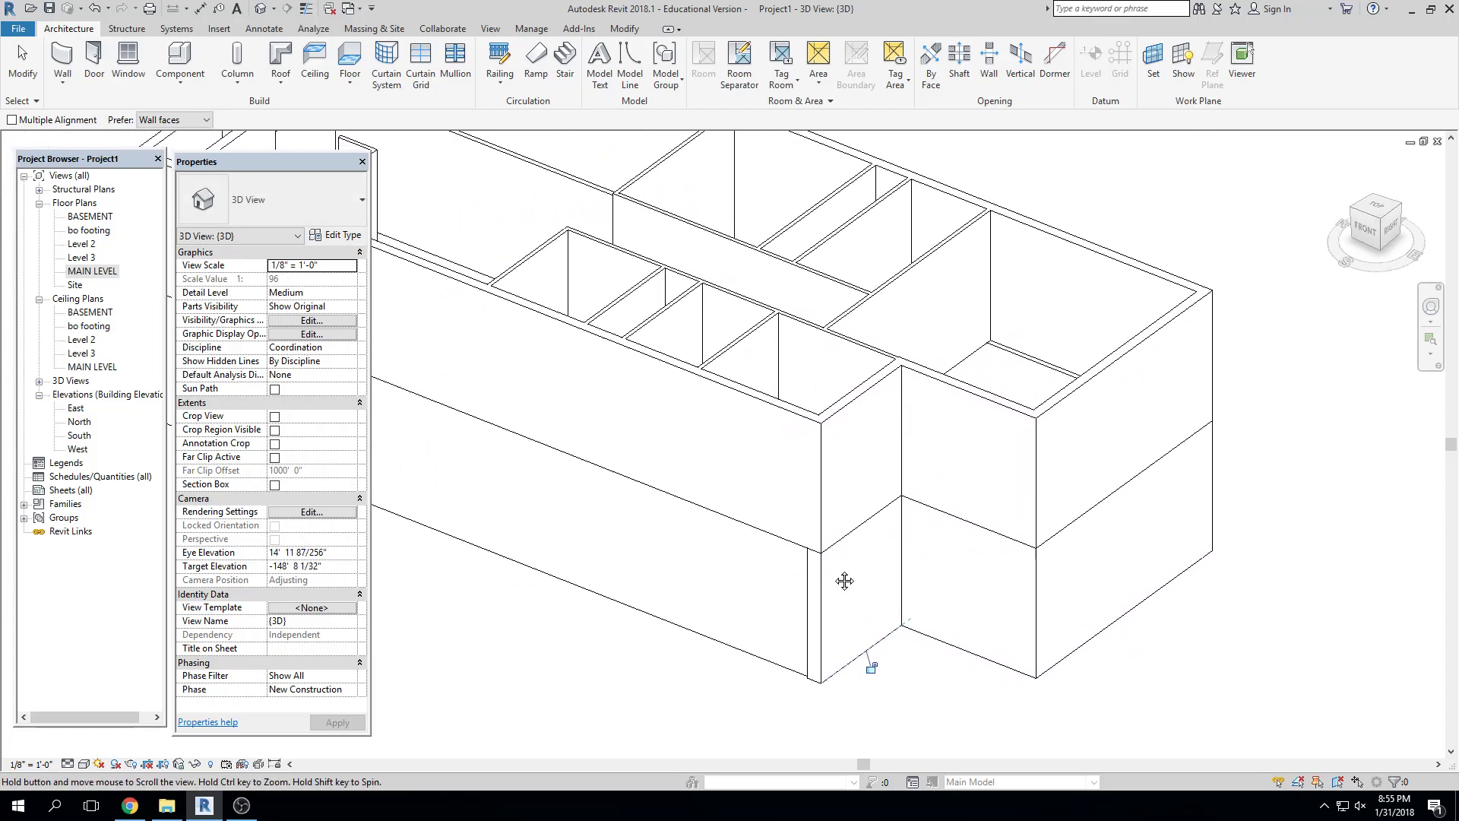
left_click(729, 380)
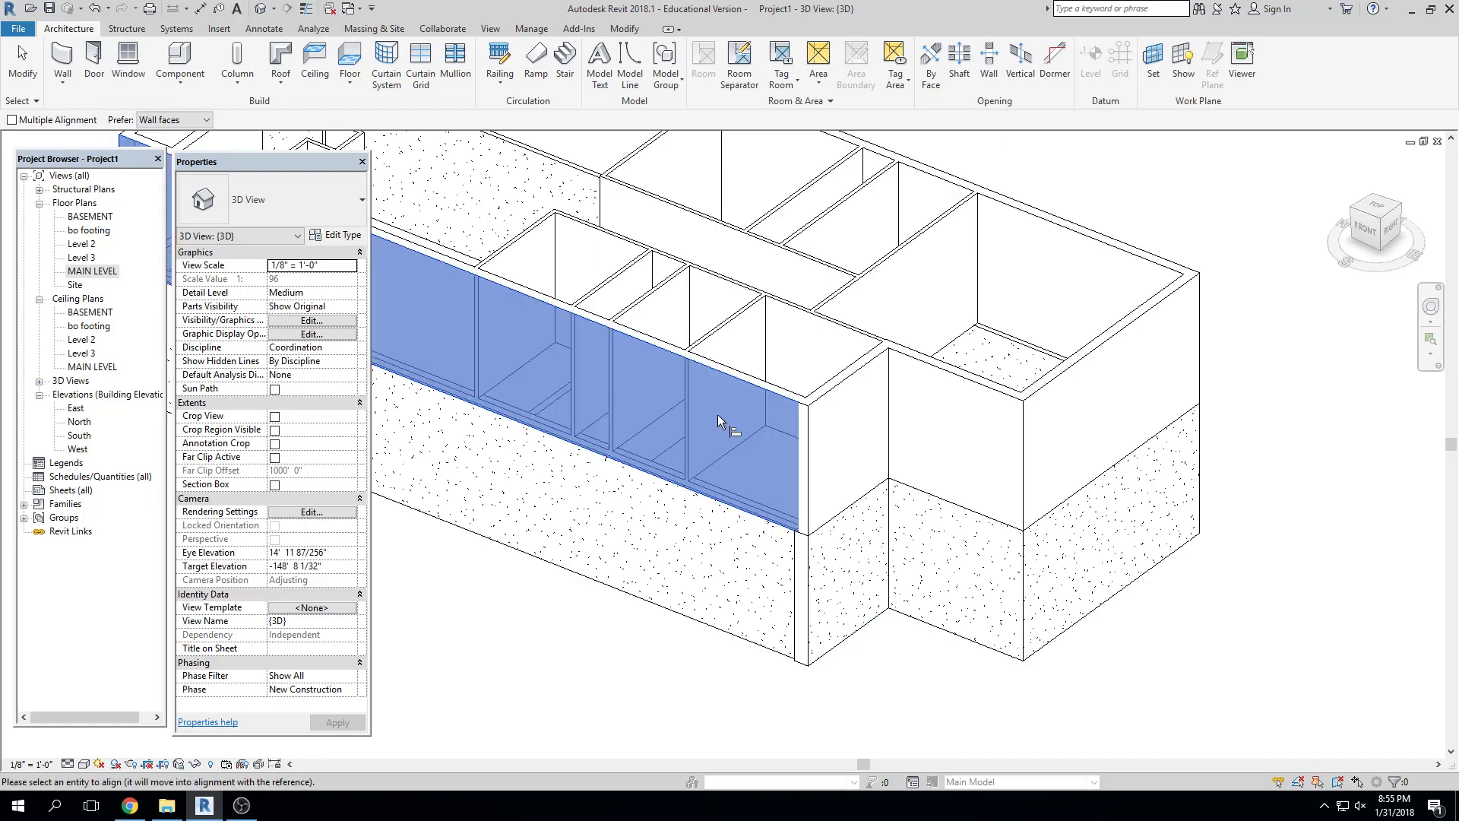
left_click(699, 608)
middle_click_drag(654, 637, 579, 520, "shift")
left_click(568, 525)
left_click(571, 684)
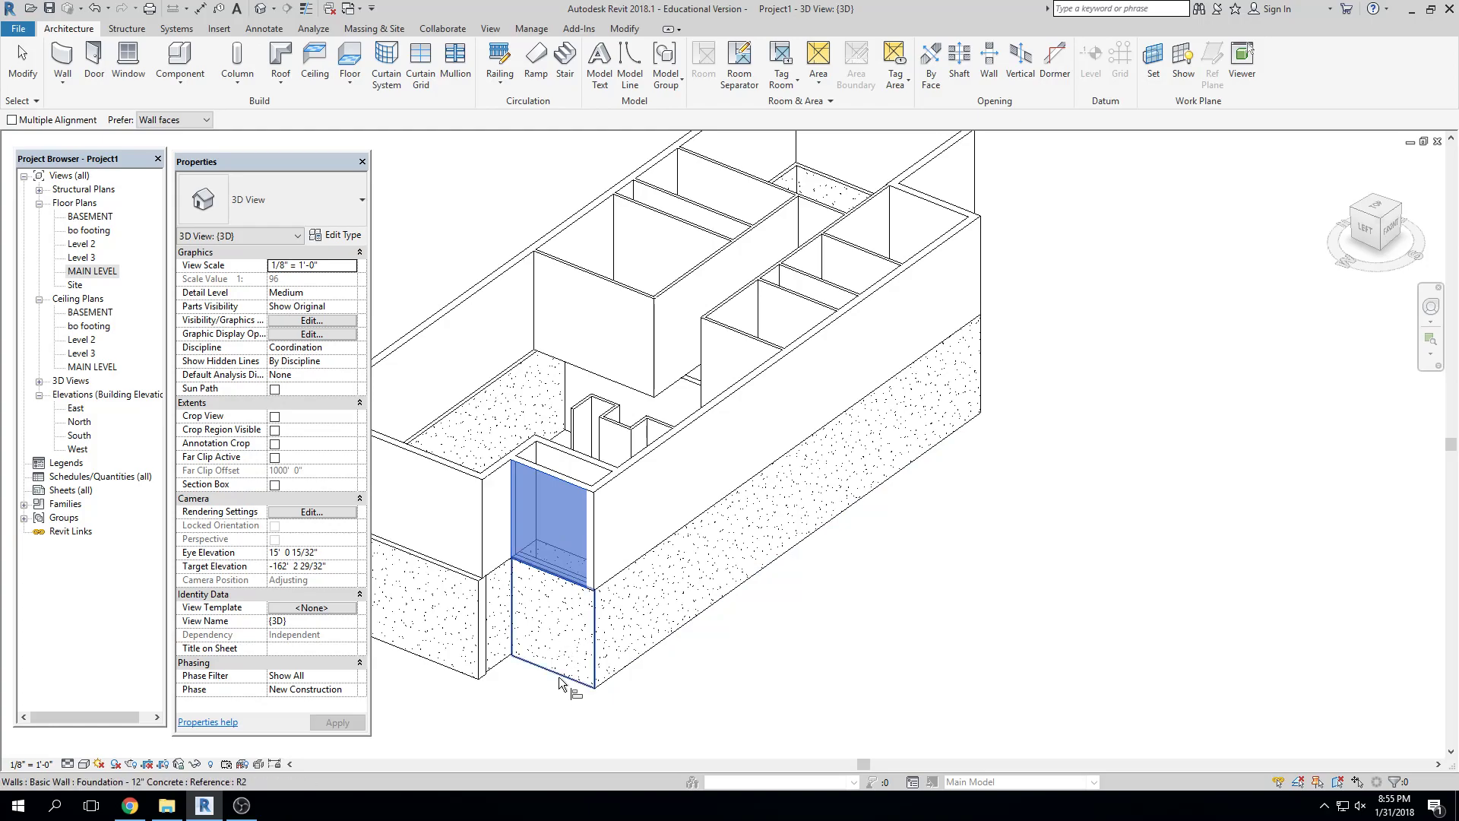
Align the entry jog's return and the living room end foundation wall with the exterior faces above, then end the Align command
middle_click_drag(611, 687, 686, 687)
scroll(482, 578, "up", 3)
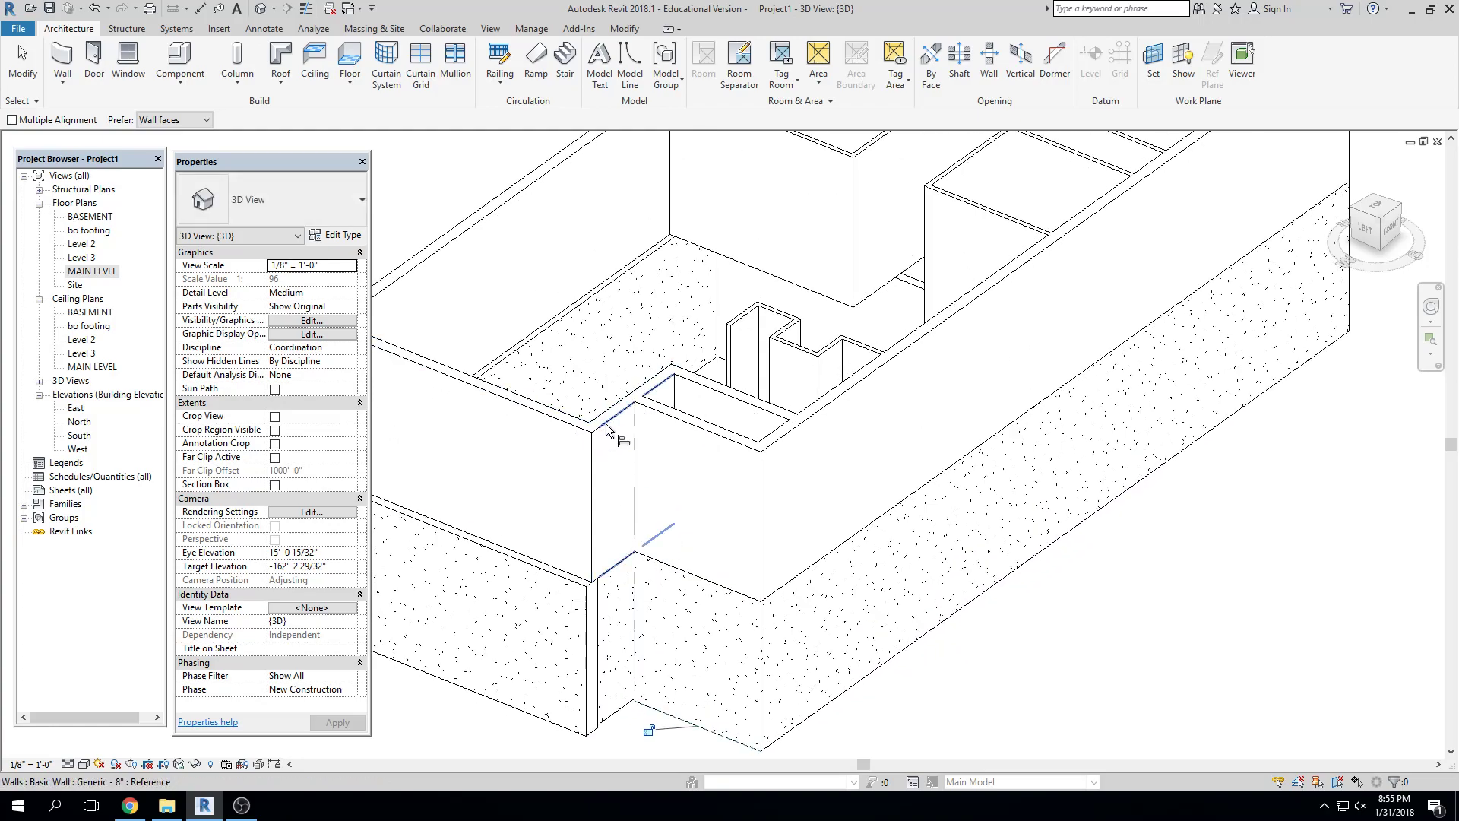
mouse_move(645, 688)
middle_mouse_down()
mouse_move(838, 689)
mouse_move(832, 670)
middle_mouse_up()
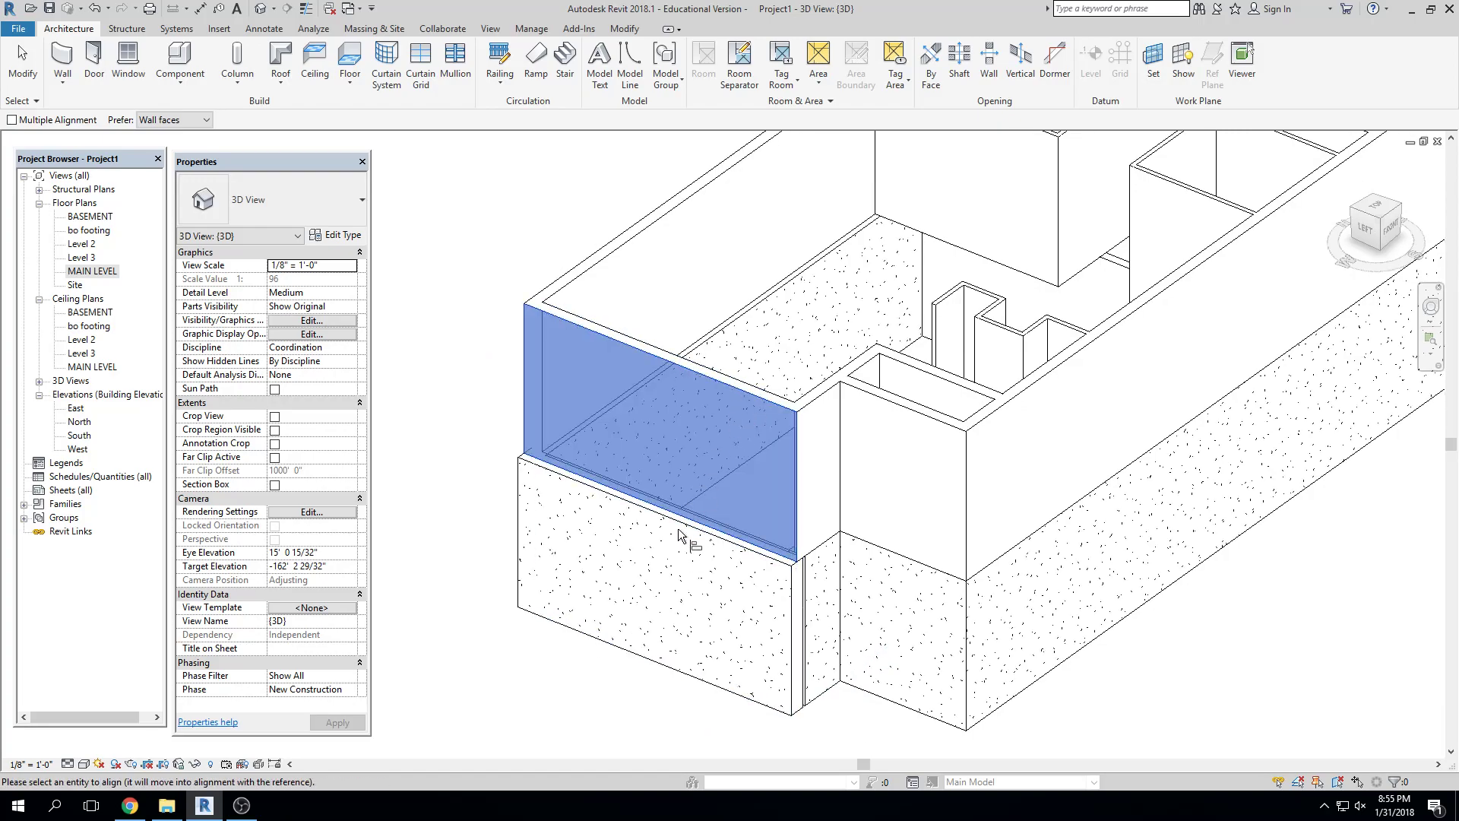
scroll(681, 526, "down", 3)
mouse_move(668, 579)
middle_mouse_down("shift")
mouse_move(905, 580)
mouse_move(863, 581)
mouse_move(963, 669)
middle_mouse_up("shift")
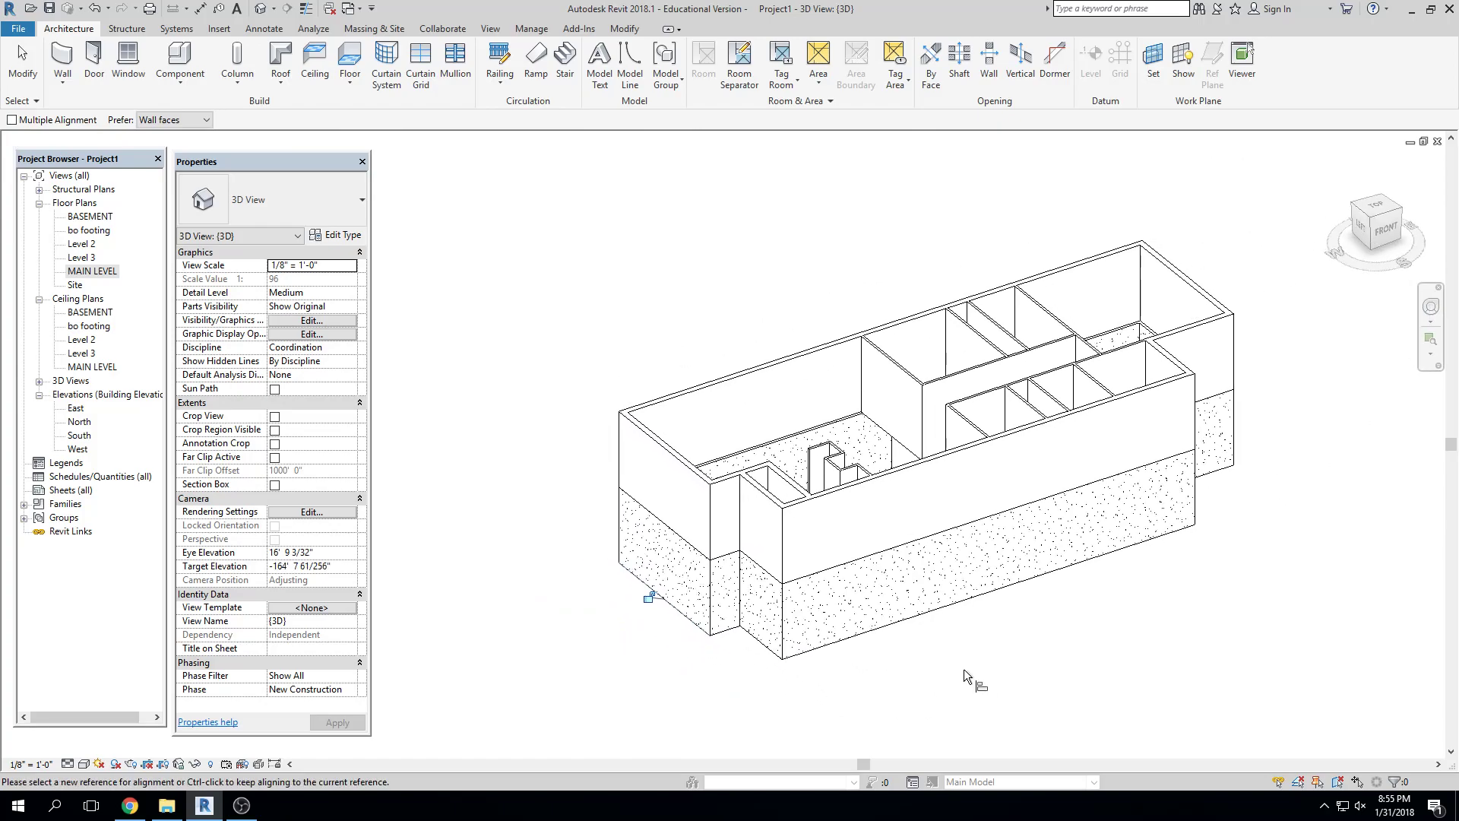
key("Escape")
key("Escape")
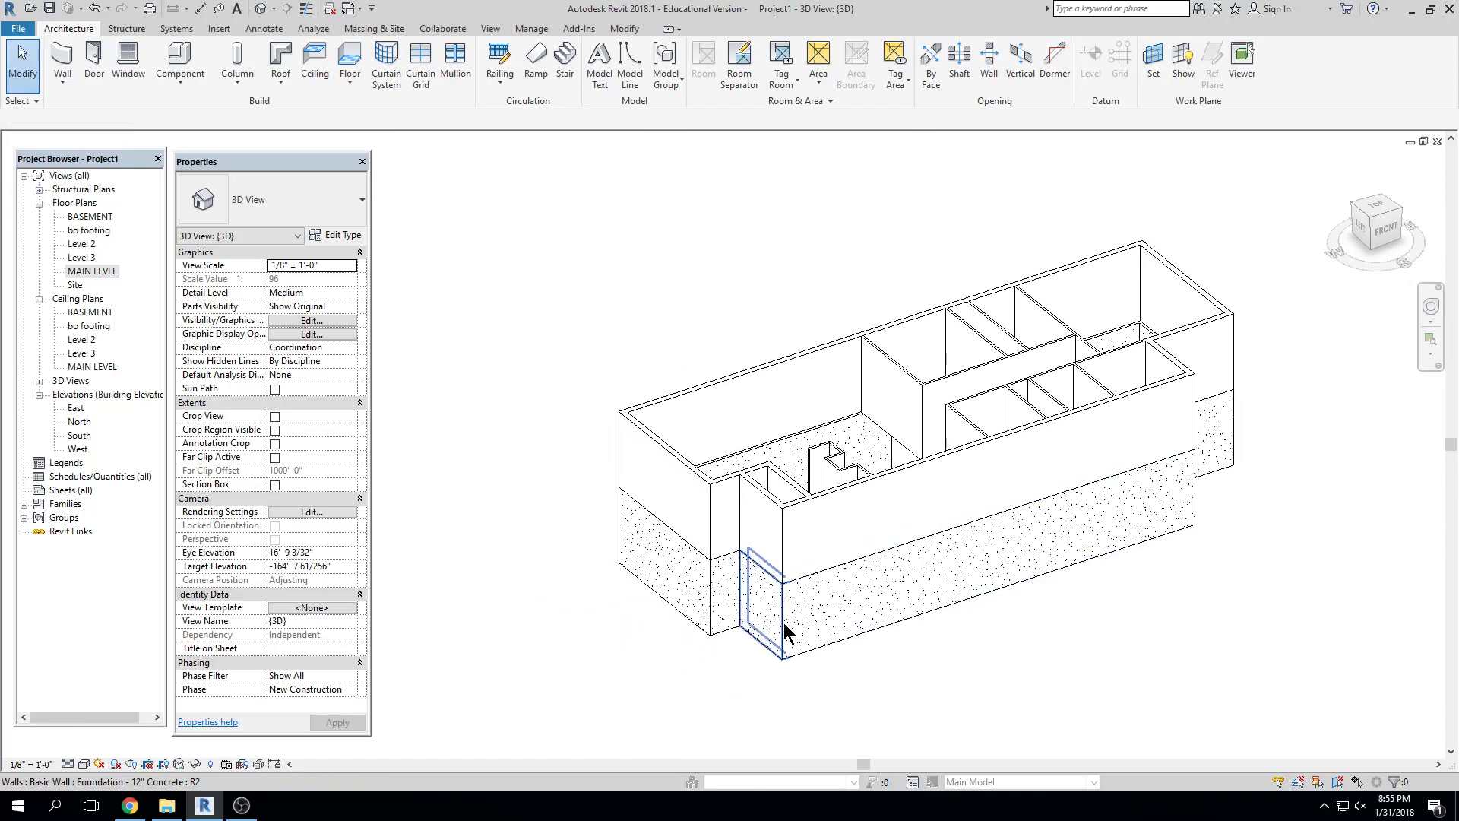
Collapse the ceiling plans group and open the BASEMENT floor plan with the foundation outline in view
left_click(39, 296)
double_click(81, 216)
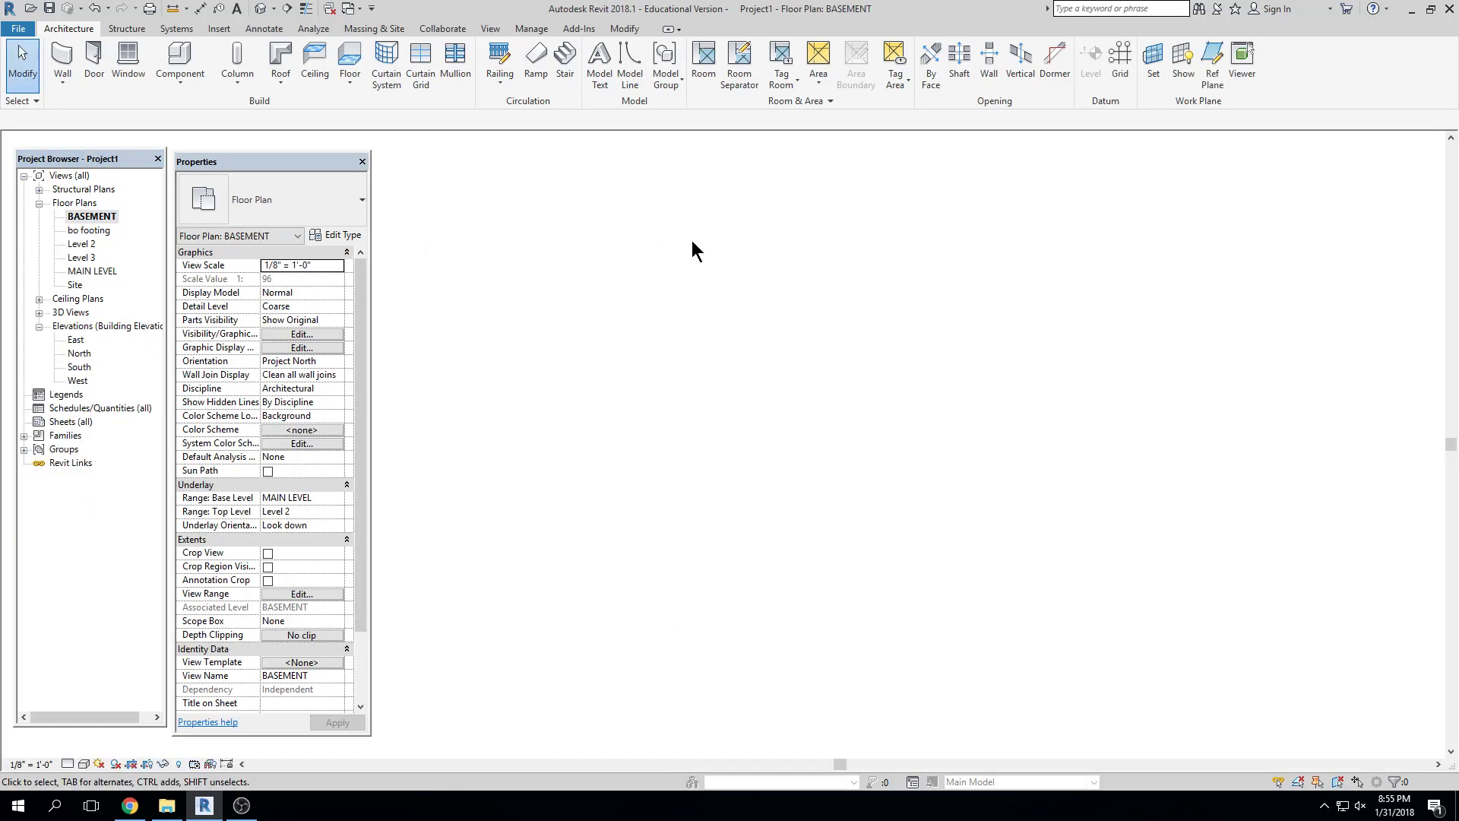
scroll(701, 362, "up", 4)
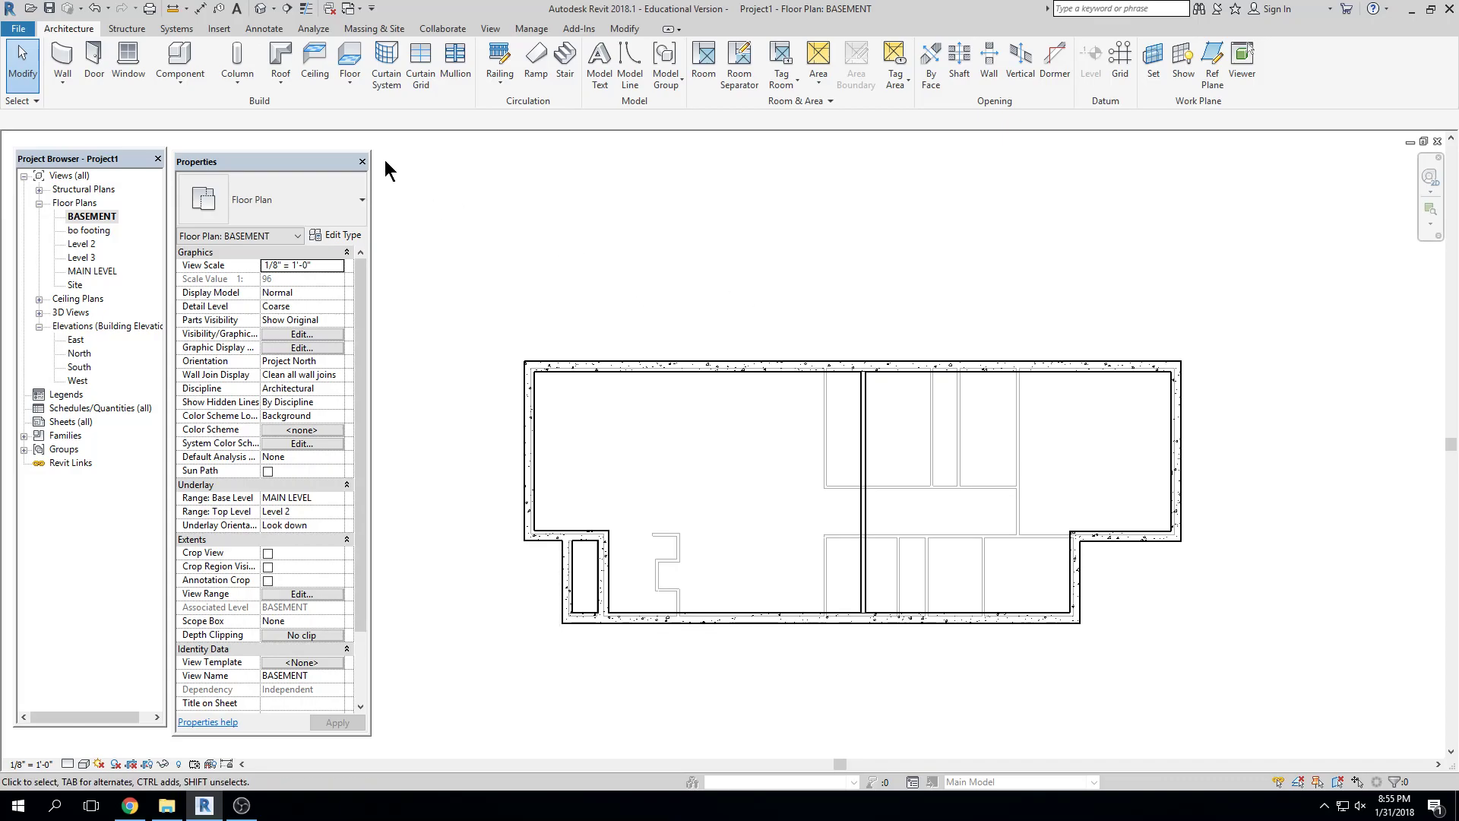
Start a new wall and duplicate the Foundation - 12" Concrete type under the name Foundation - Footing 24
left_click(68, 83)
left_click(79, 110)
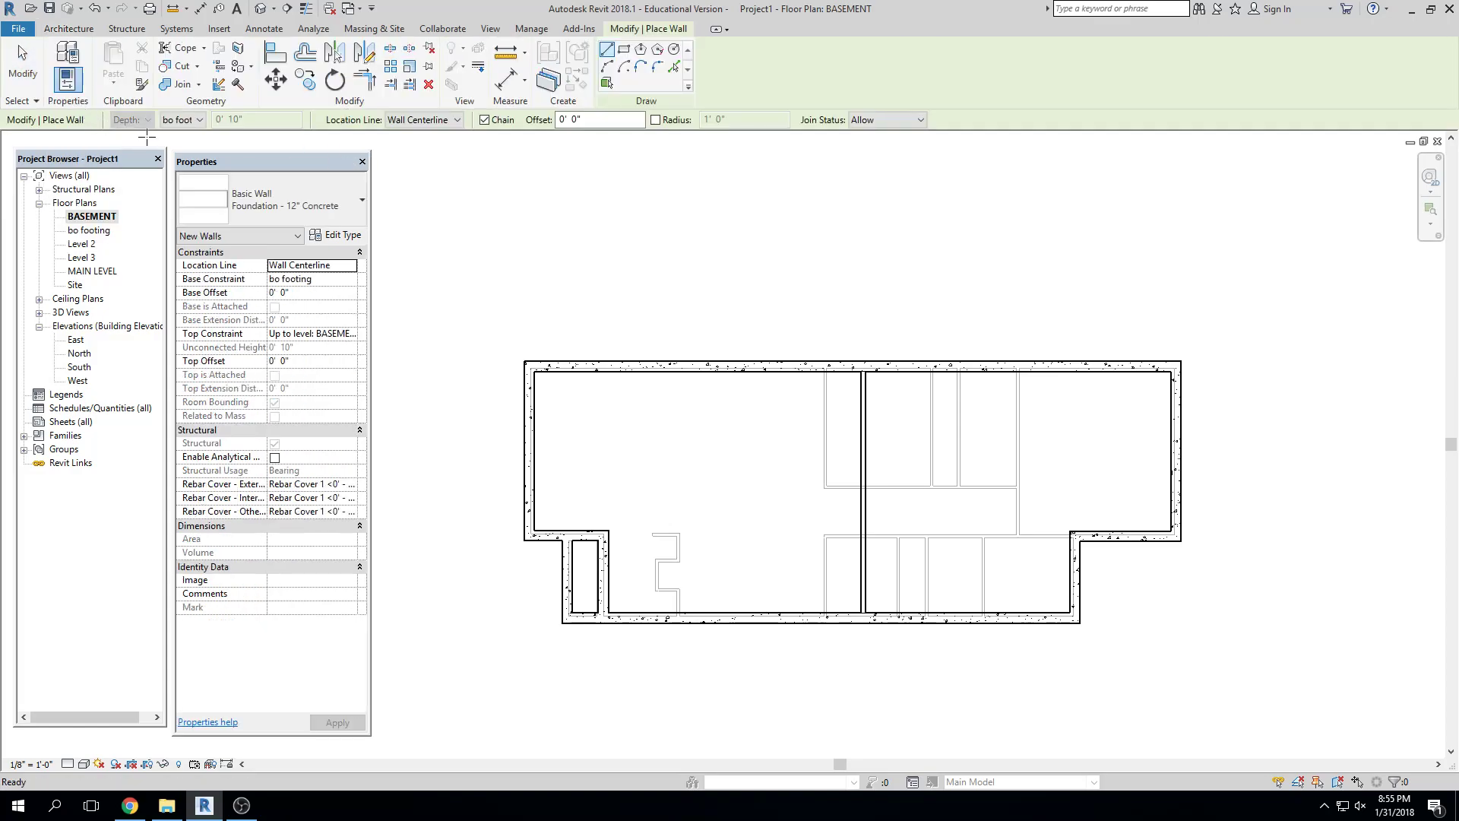
left_click(325, 189)
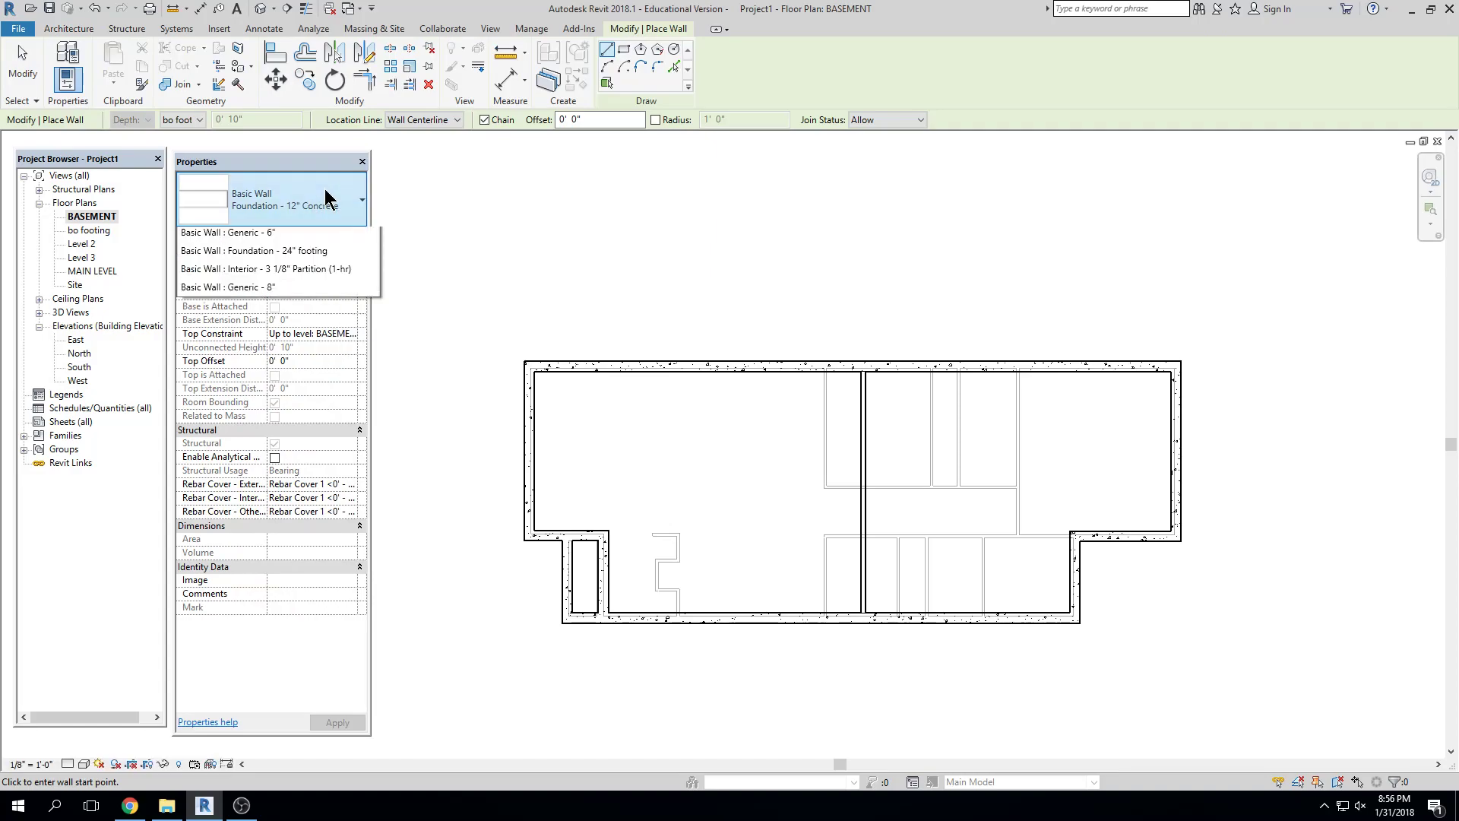
left_click(325, 188)
left_click(325, 234)
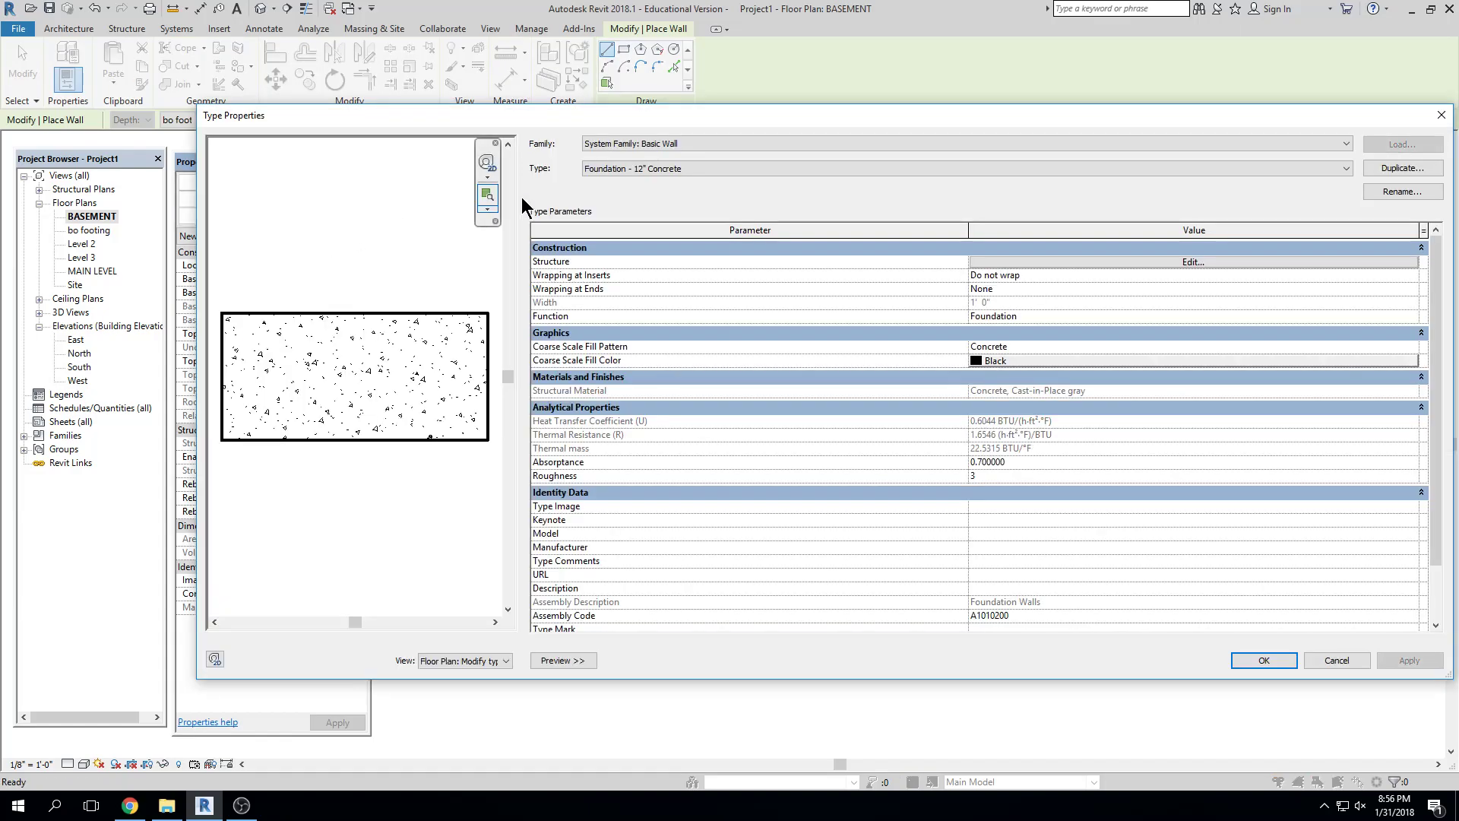
left_click(1407, 165)
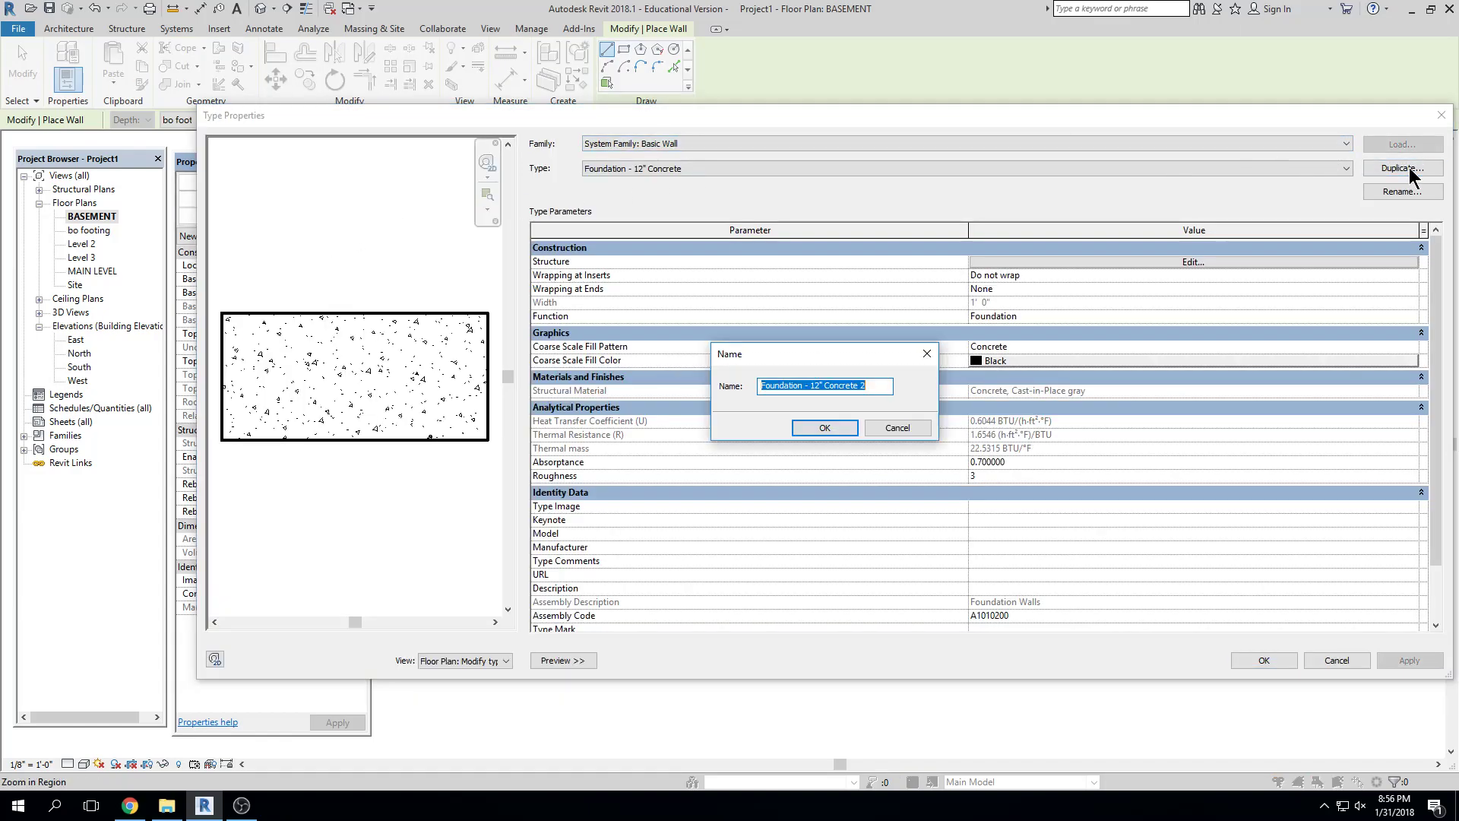
key("Right")
key("BackSpace")
key("BackSpace")
key("BackSpace")
key("BackSpace")
key("BackSpace")
key("BackSpace")
key("BackSpace")
key("BackSpace")
key("BackSpace")
key("BackSpace")
key("BackSpace")
key("BackSpace")
key("BackSpace")
type("Footing 24")
left_click(836, 426)
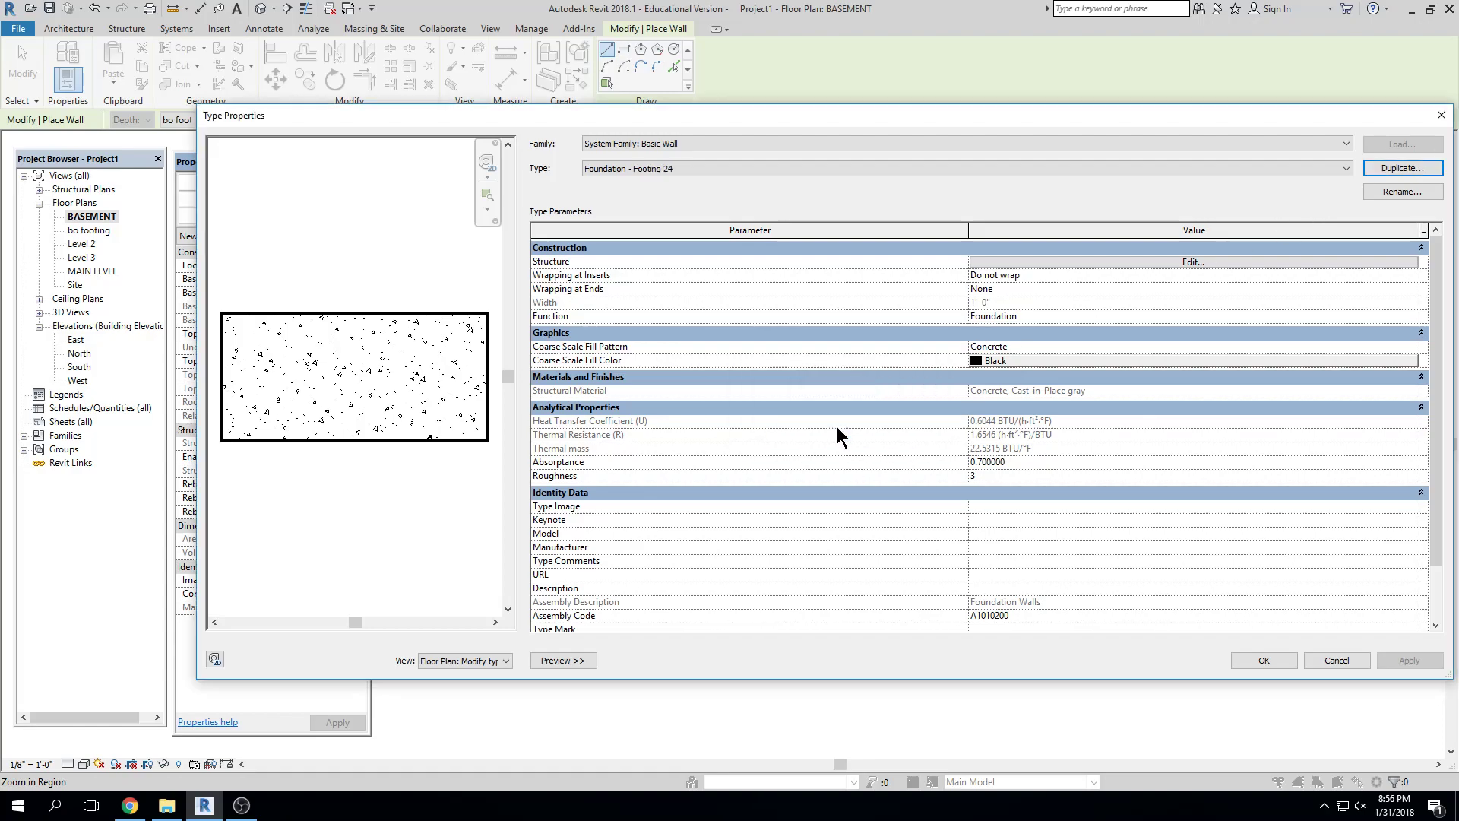
Set the footing type's concrete structure layer to 2' 0" thick and accept the type properties
left_click(1188, 261)
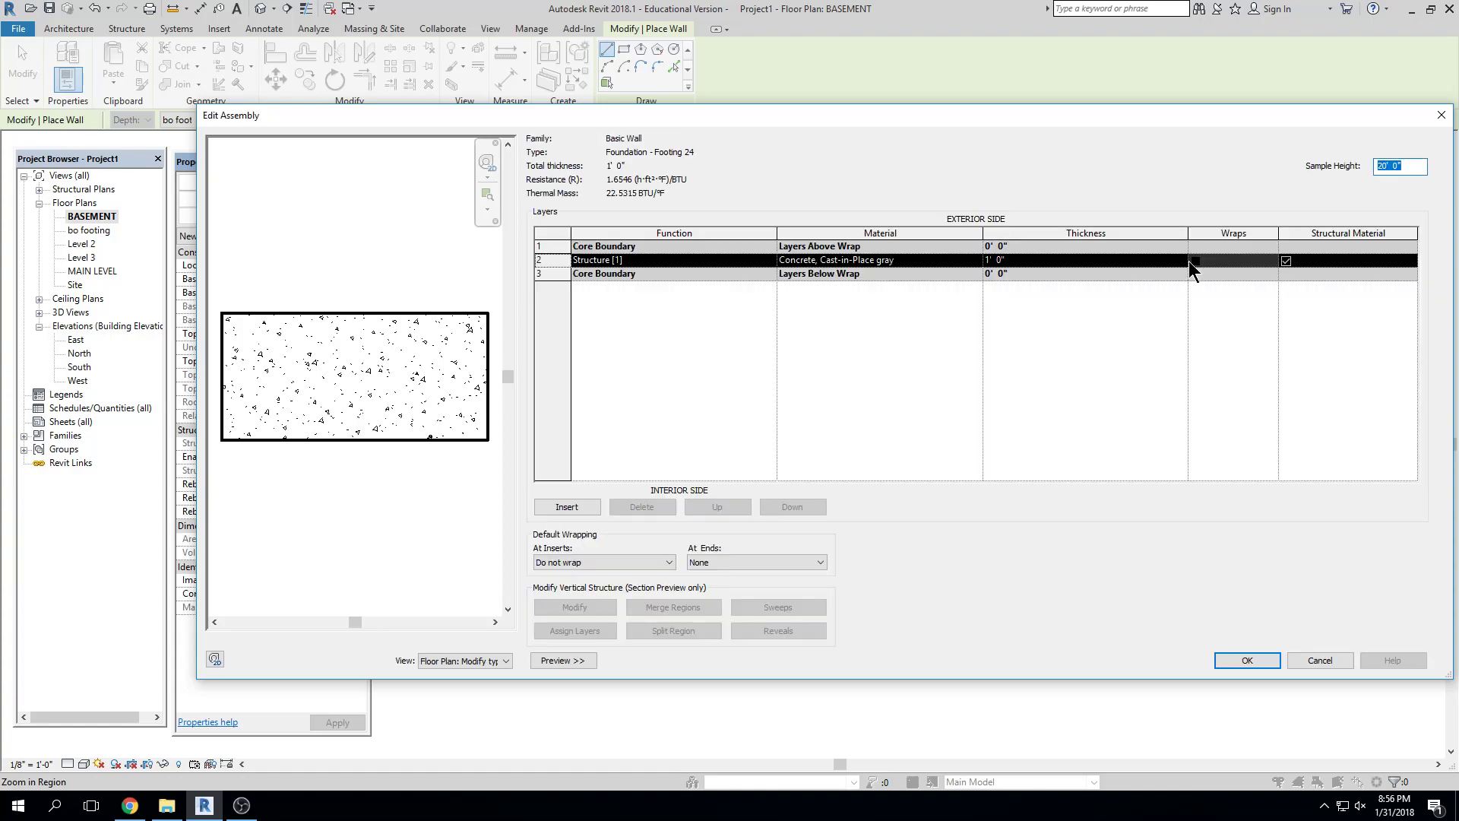
left_click(1040, 260)
type("2")
key("Tab")
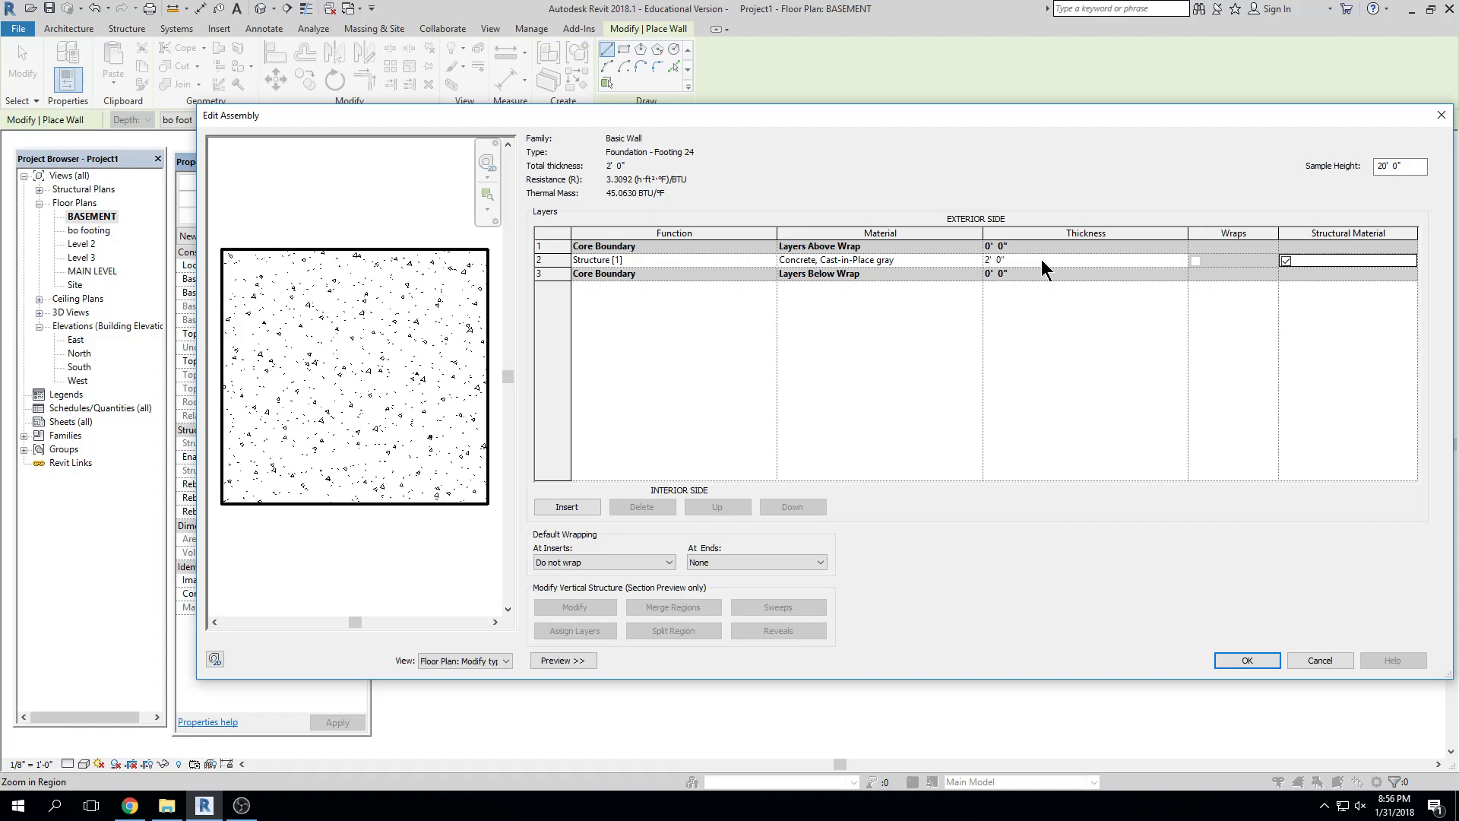
left_click(1249, 658)
left_click(1259, 660)
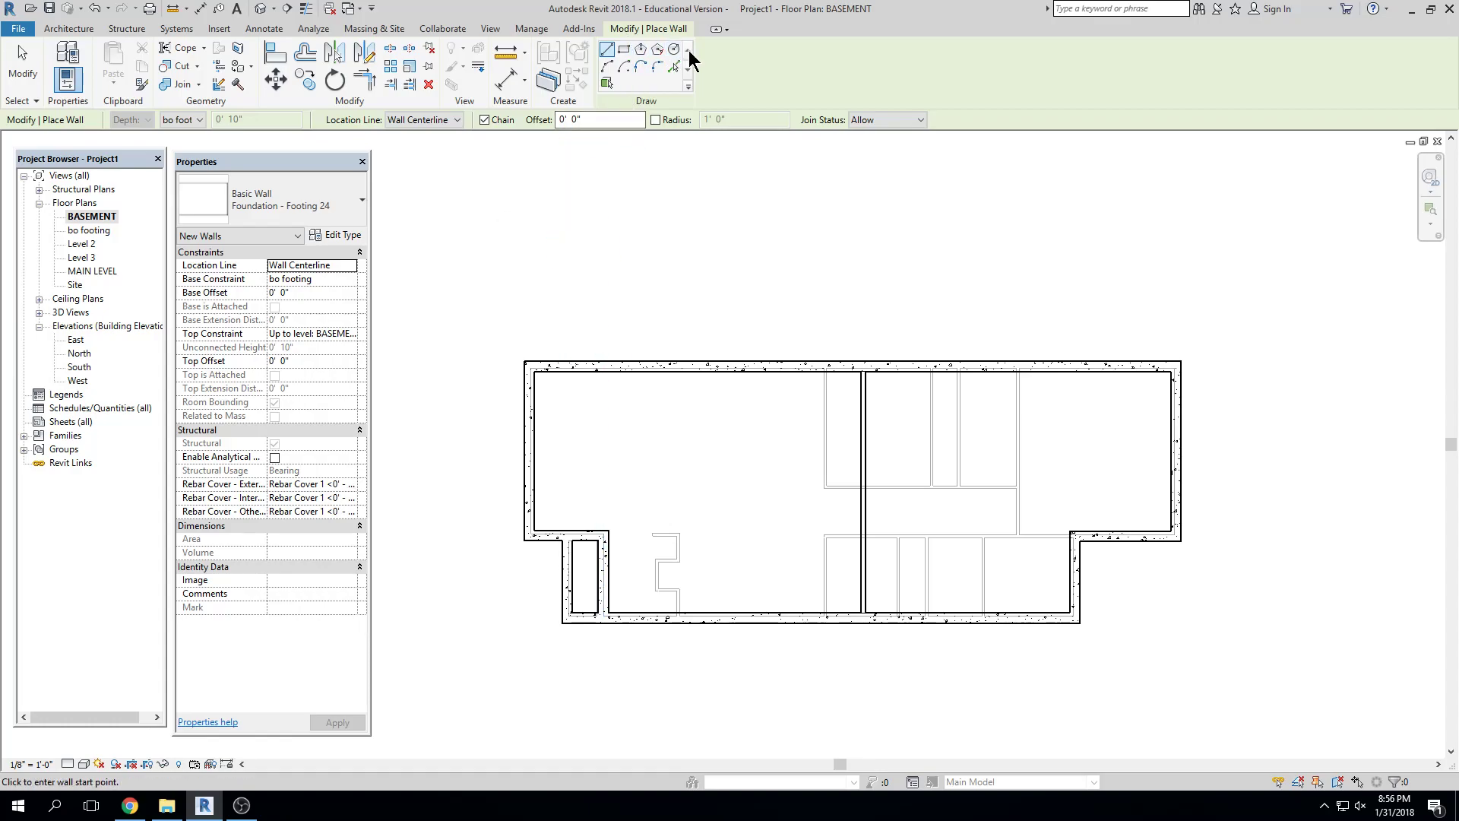
Switch the footing wall placement to Pick Lines and tile the basement, 3D and main level views
left_click(672, 67)
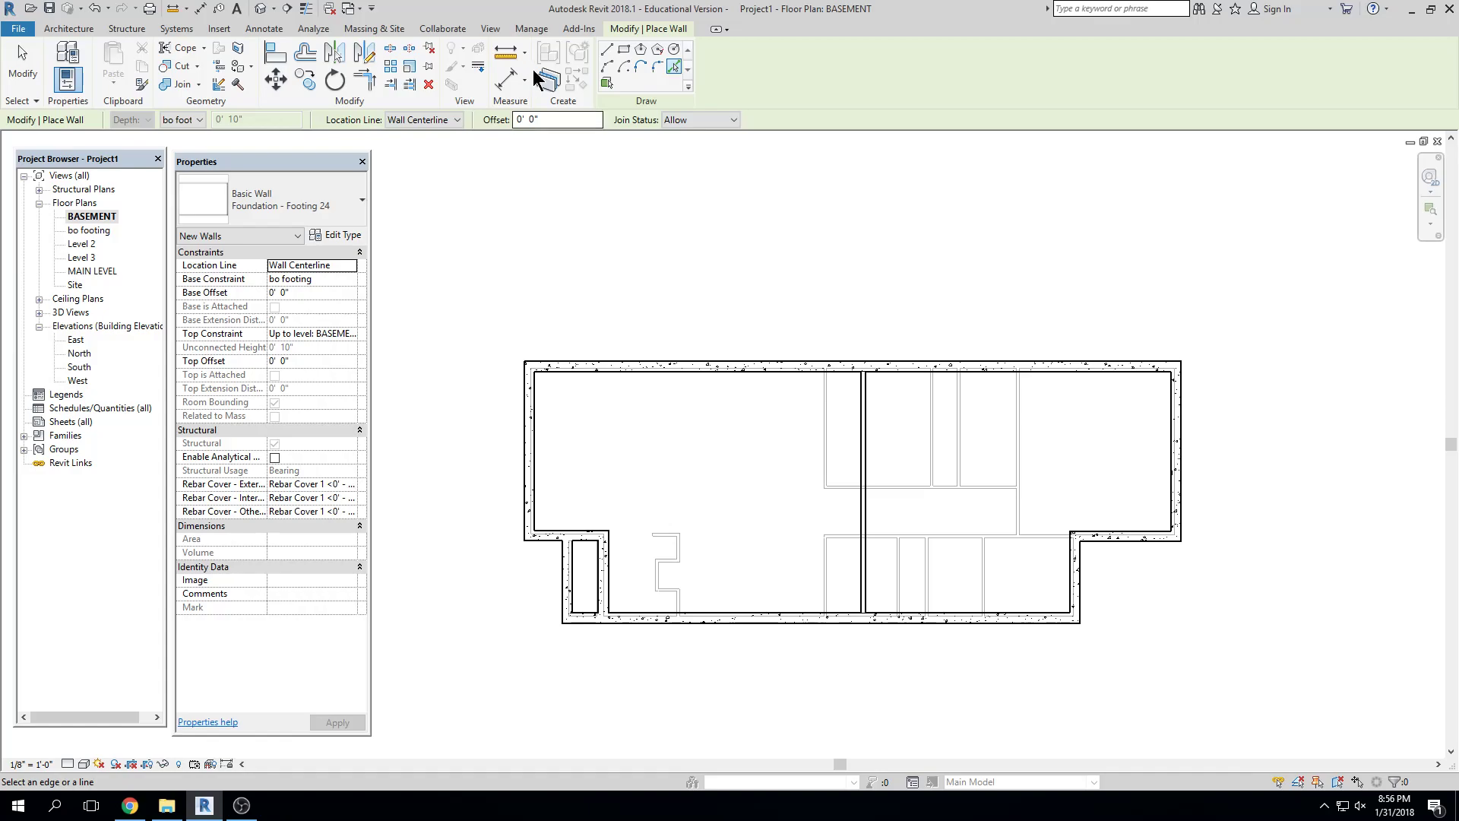
scroll(610, 385, "up", 1)
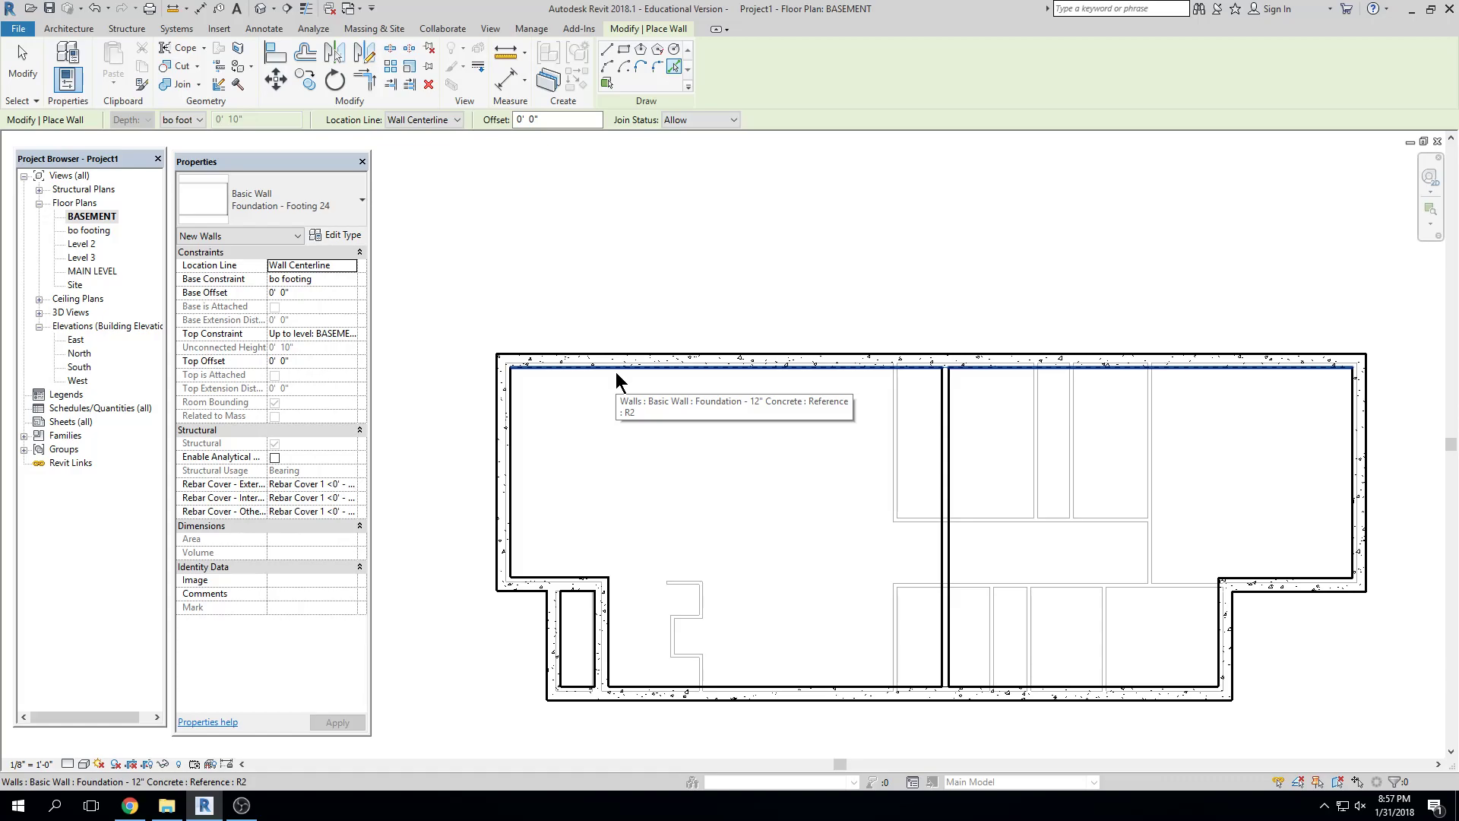
scroll(615, 371, "up", 5)
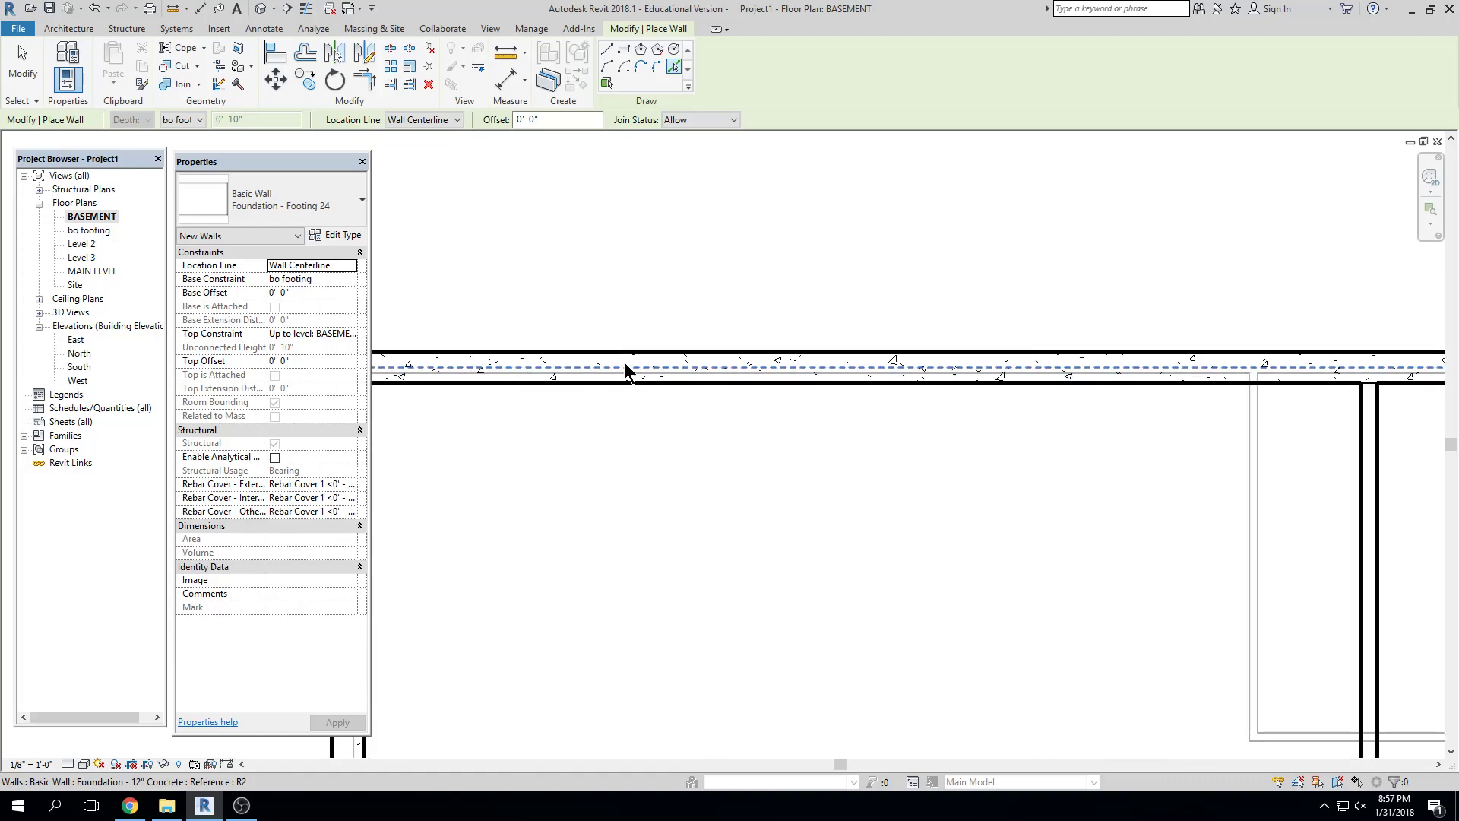
scroll(623, 374, "down", 4)
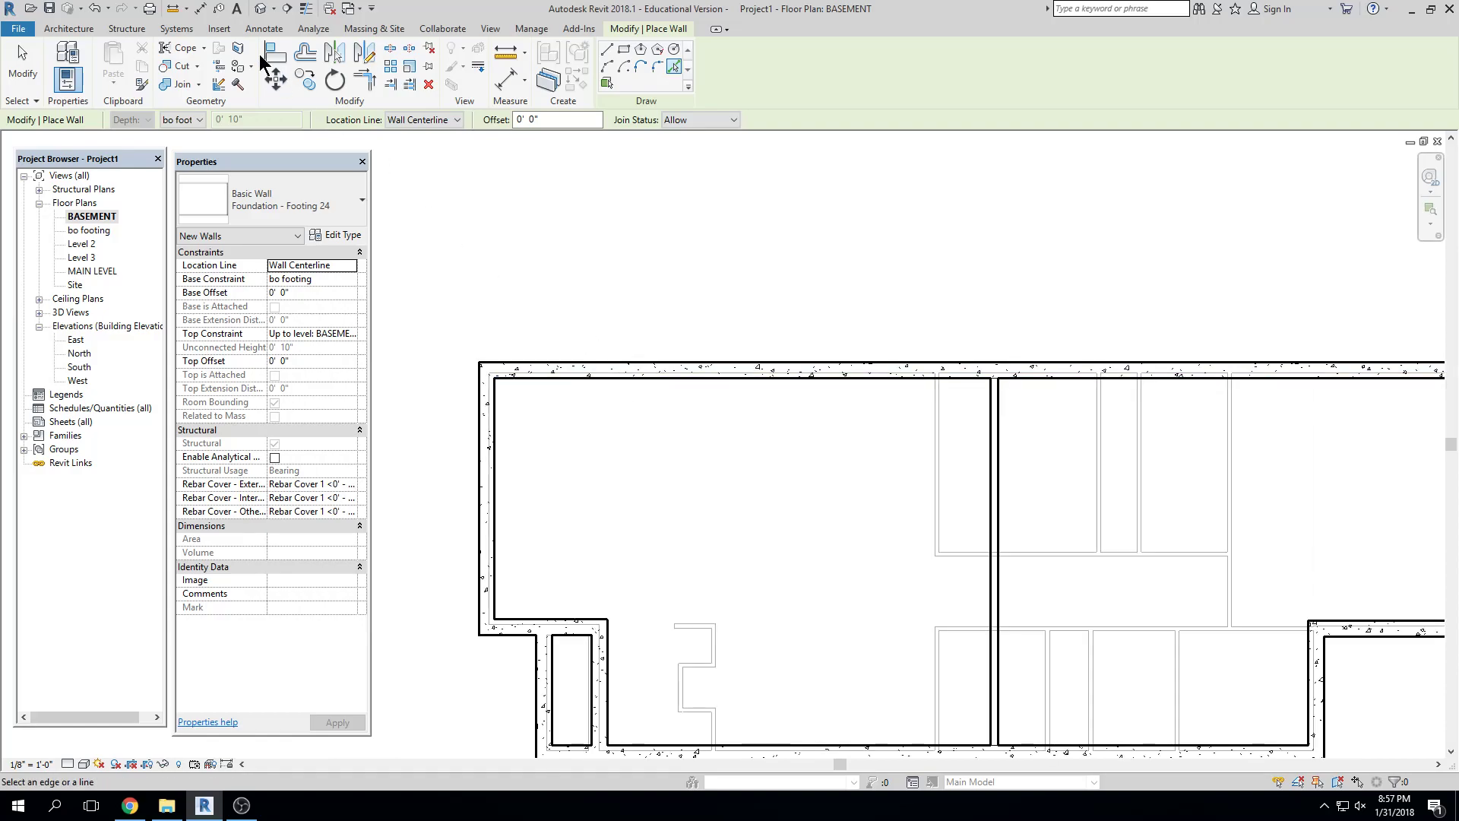
key("w")
key("t")
middle_click_drag(619, 628, 523, 579)
scroll(523, 579, "up", 1)
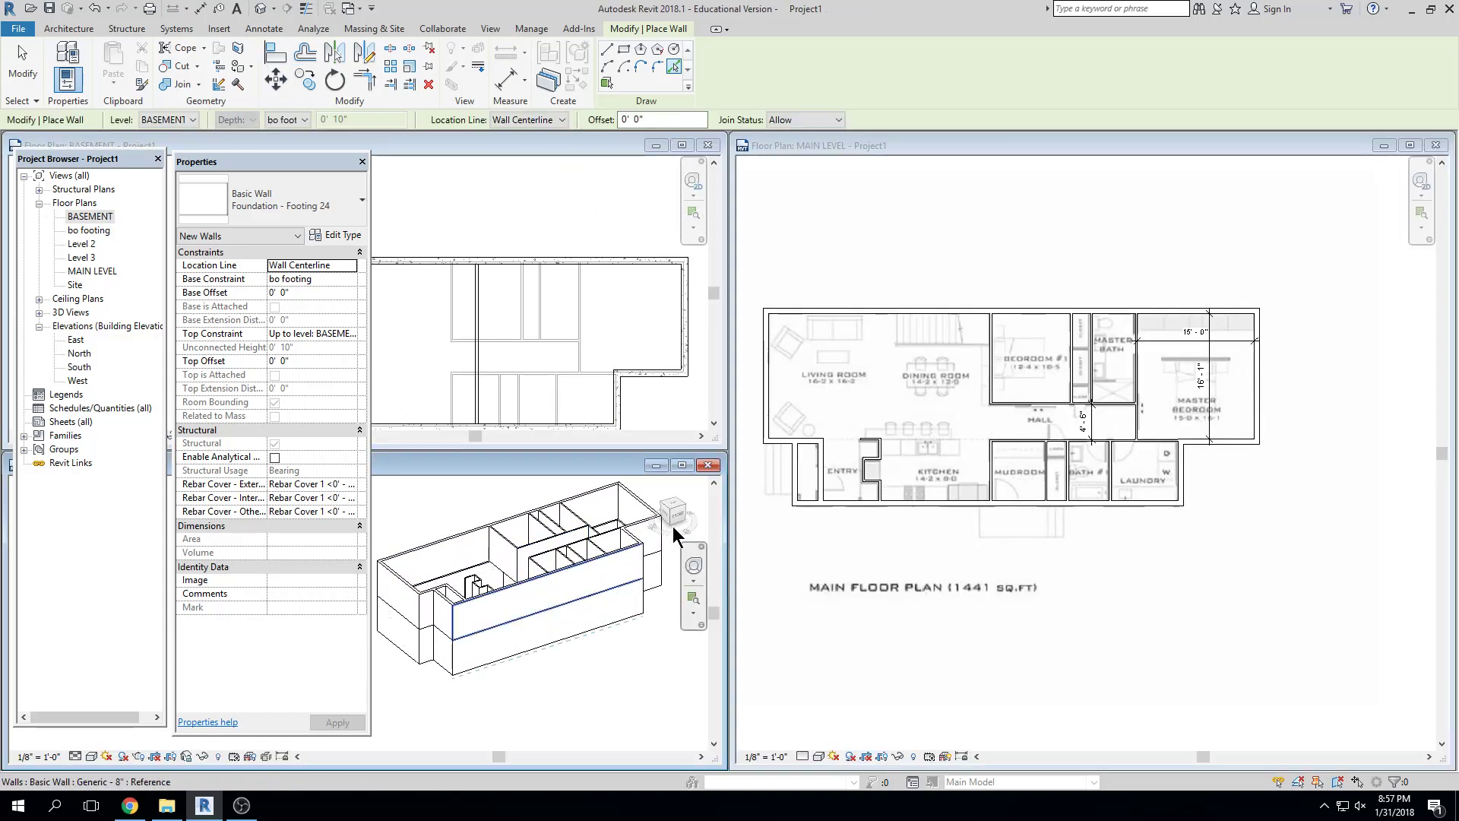
Try to place a Footing 24 wall by picking the front exterior wall's centerline in the MAIN LEVEL plan
scroll(905, 499, "up", 4)
left_click(899, 501)
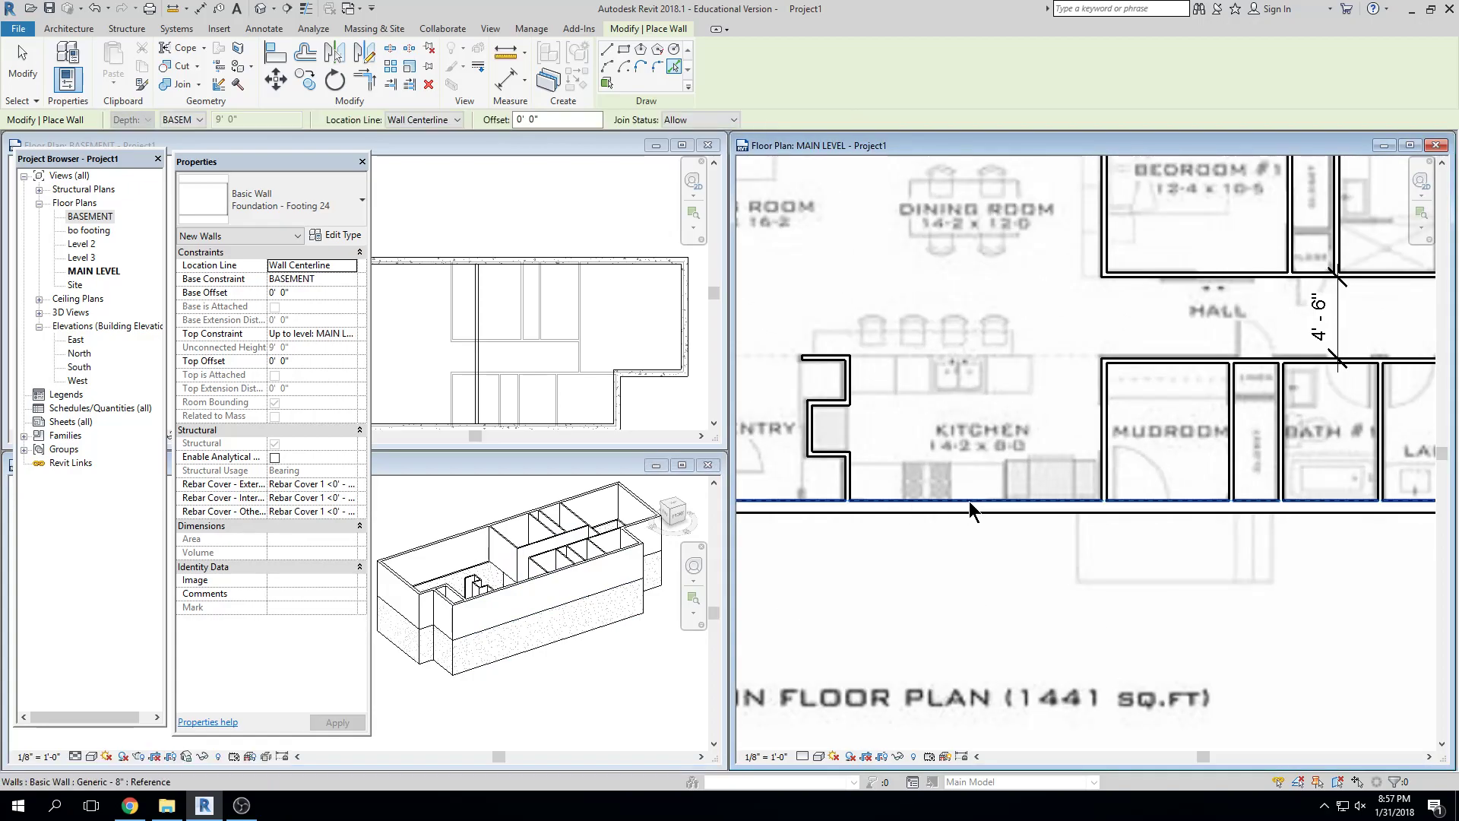
middle_click_drag(903, 537, 1018, 508)
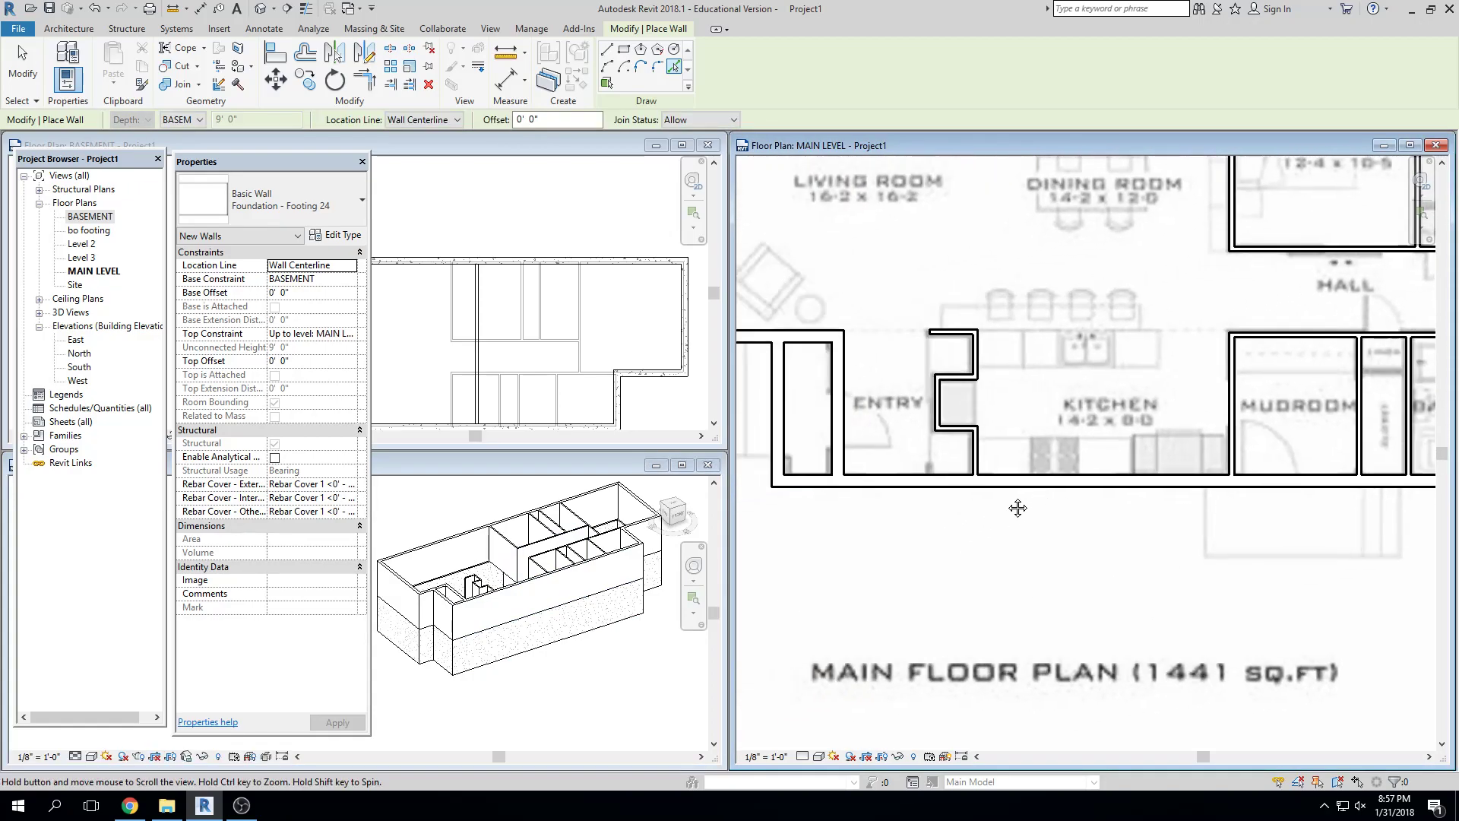
scroll(927, 486, "up", 1)
scroll(927, 480, "up", 2)
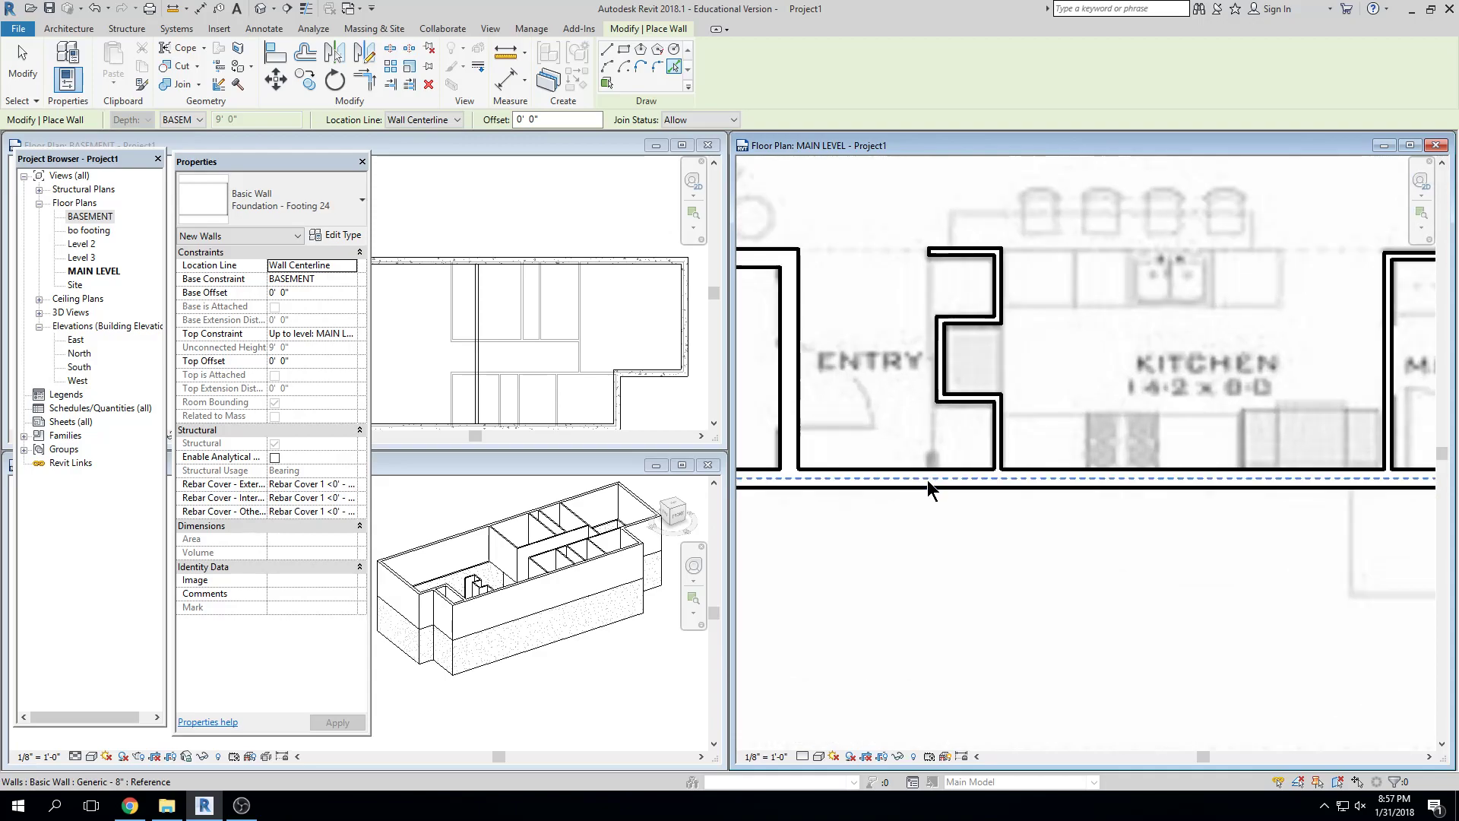
left_click(927, 481)
scroll(923, 488, "down", 1)
middle_click_drag(922, 505, 1105, 526)
left_click(992, 502)
middle_click_drag(886, 413, 951, 516)
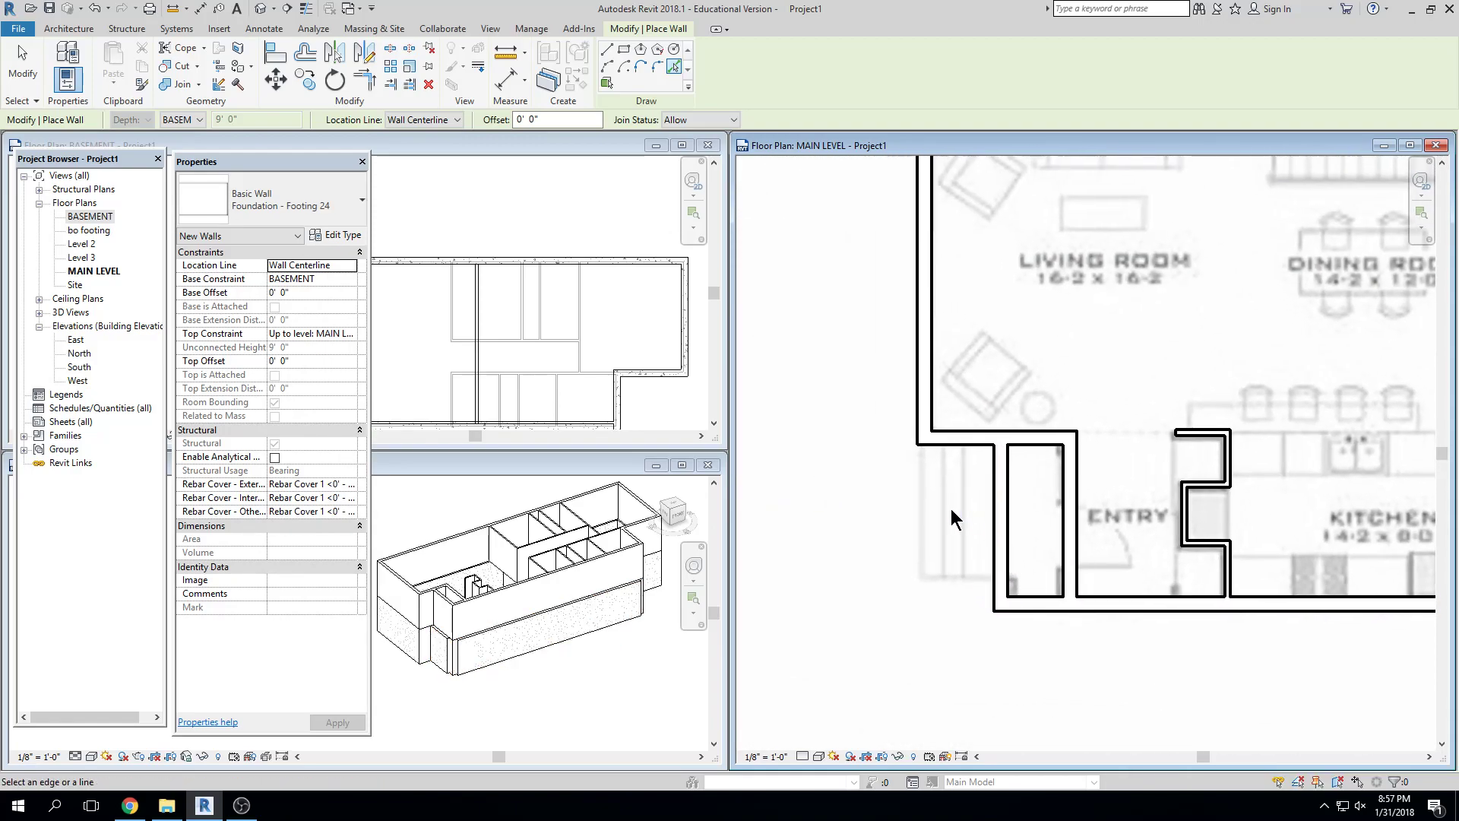
scroll(426, 668, "up", 2)
End the wall placement and undo the footing placed from the MAIN LEVEL plan
key("Escape")
key("Escape")
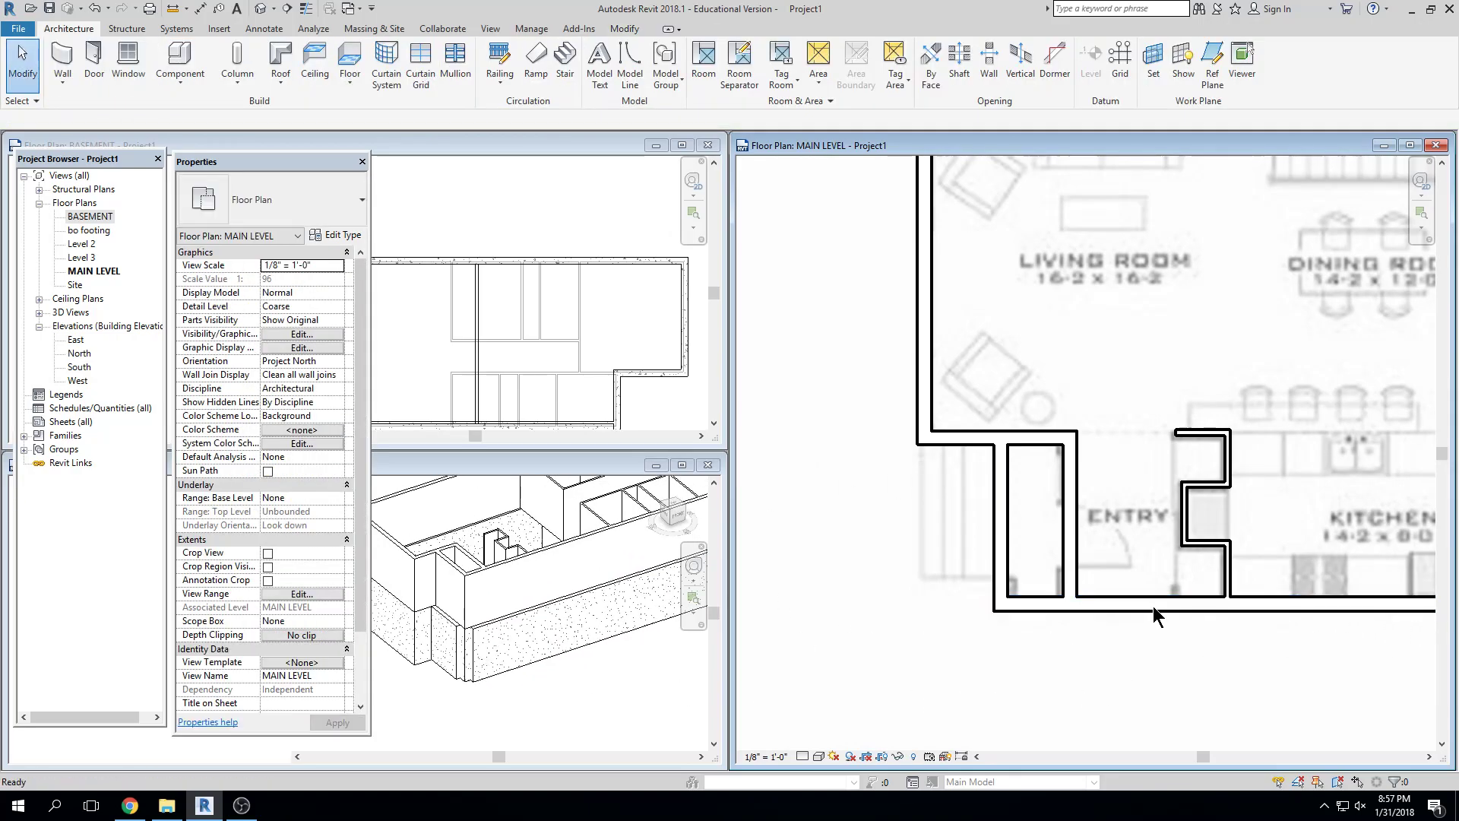
middle_click_drag(1217, 711, 1153, 604)
key("ctrl+z")
middle_click_drag(1268, 594, 1135, 605)
scroll(1135, 605, "up", 1)
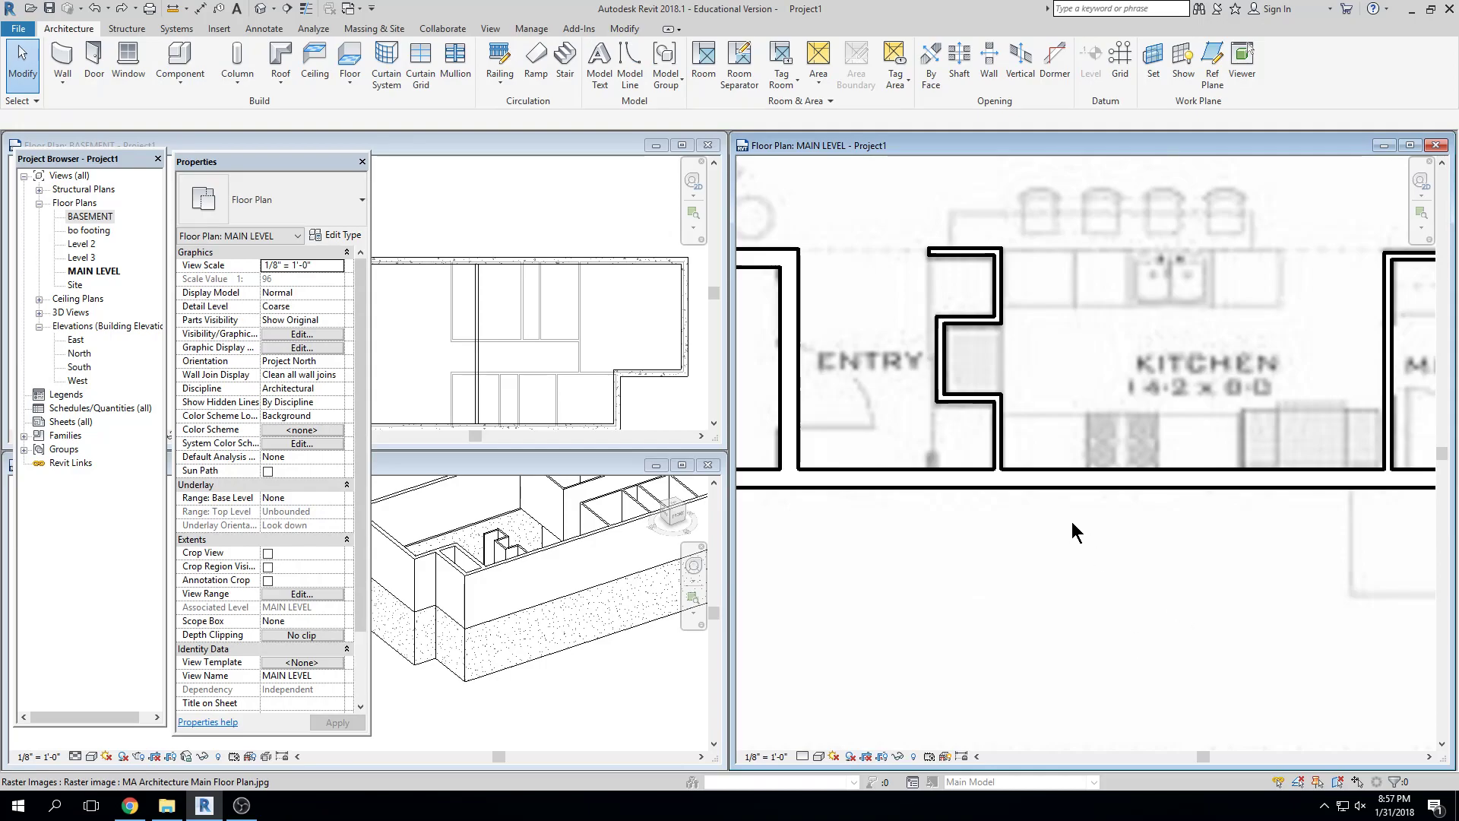
Restart the Wall command, close the MAIN LEVEL plan, and tile the 3D and BASEMENT views side by side
left_click(67, 62)
scroll(976, 453, "down", 1)
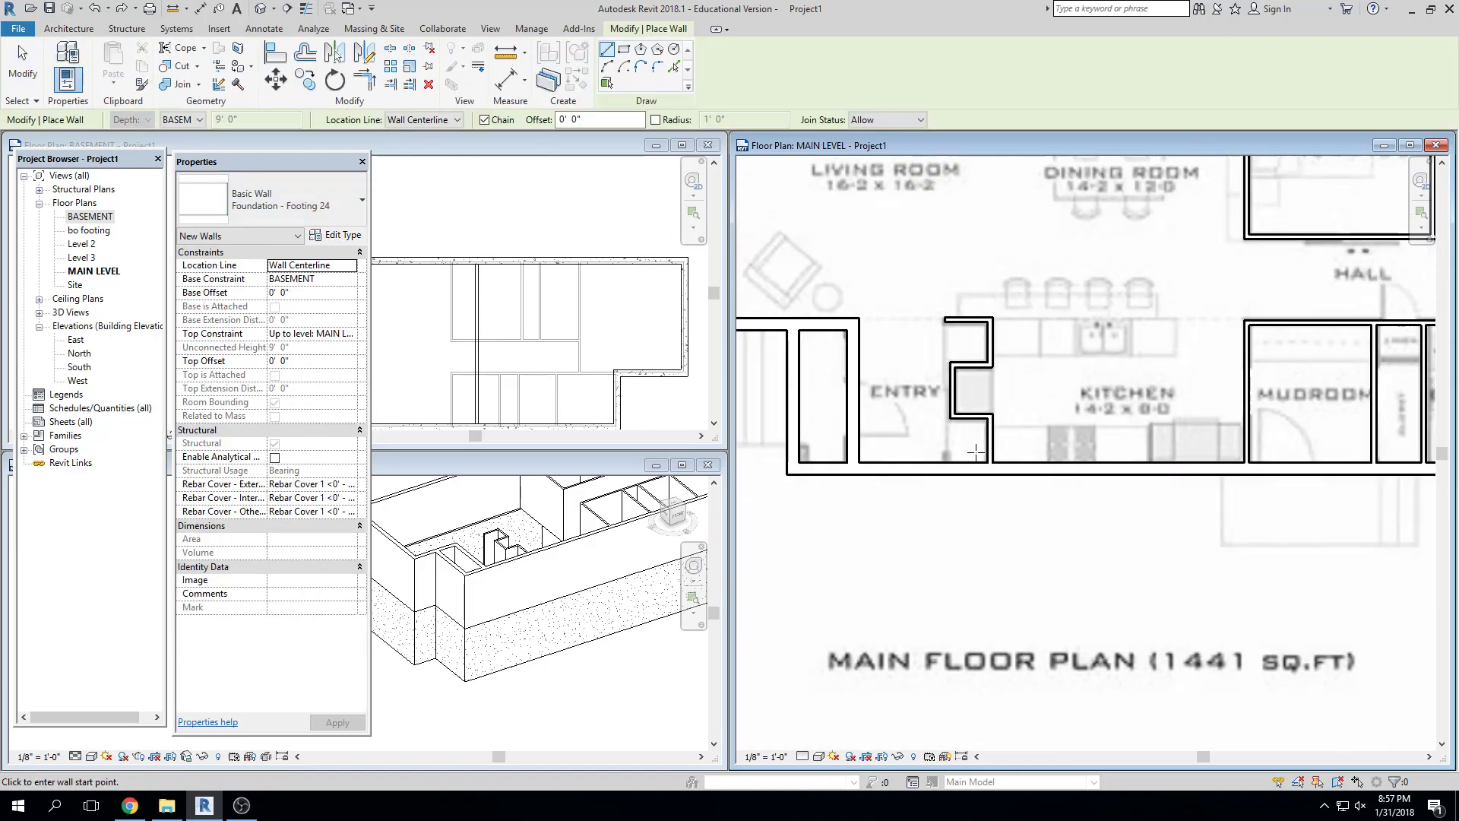
scroll(976, 453, "down", 2)
middle_click_drag(1000, 455, 990, 484)
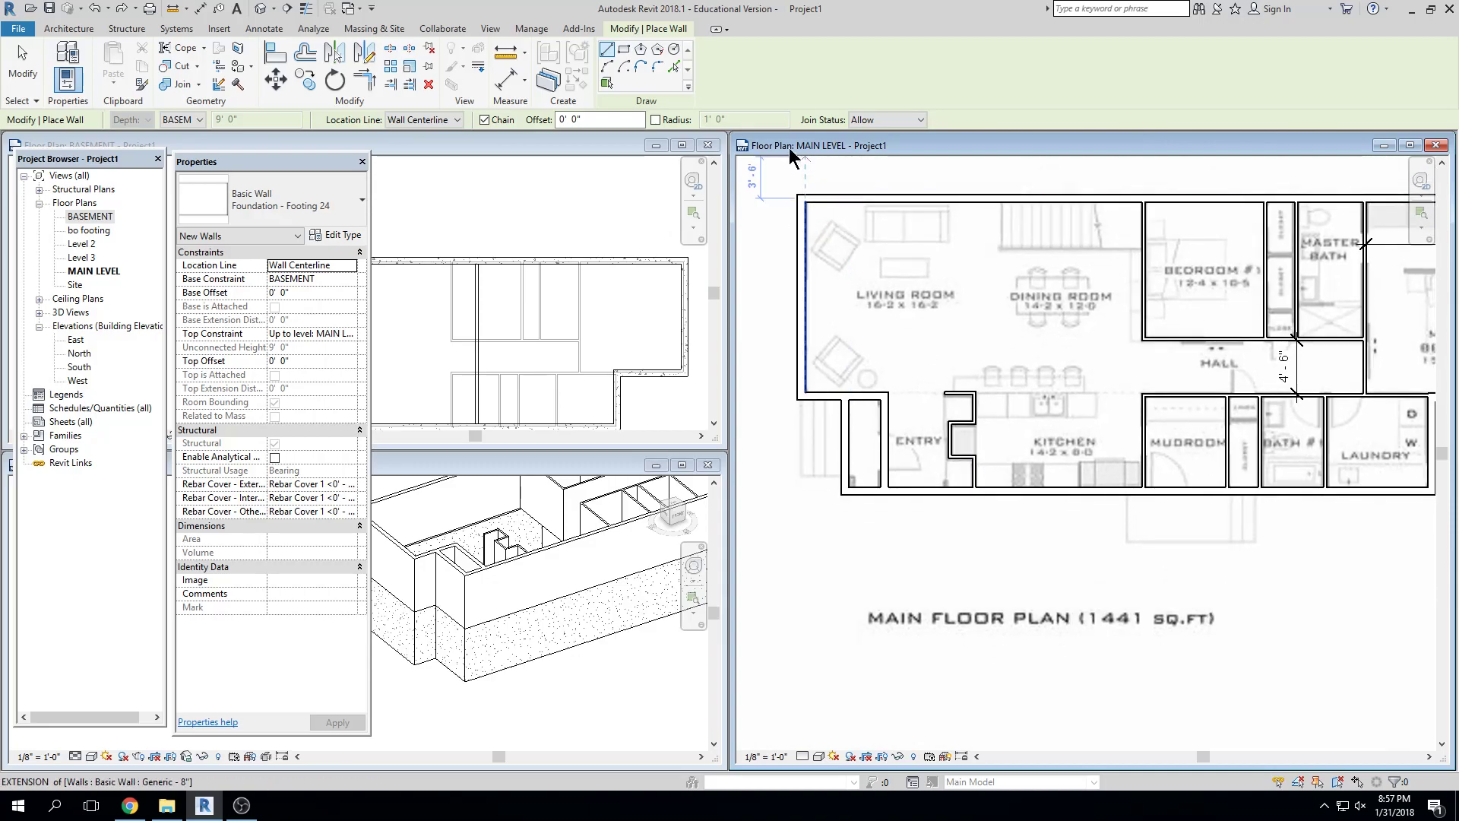
left_click(1436, 145)
key("w")
key("t")
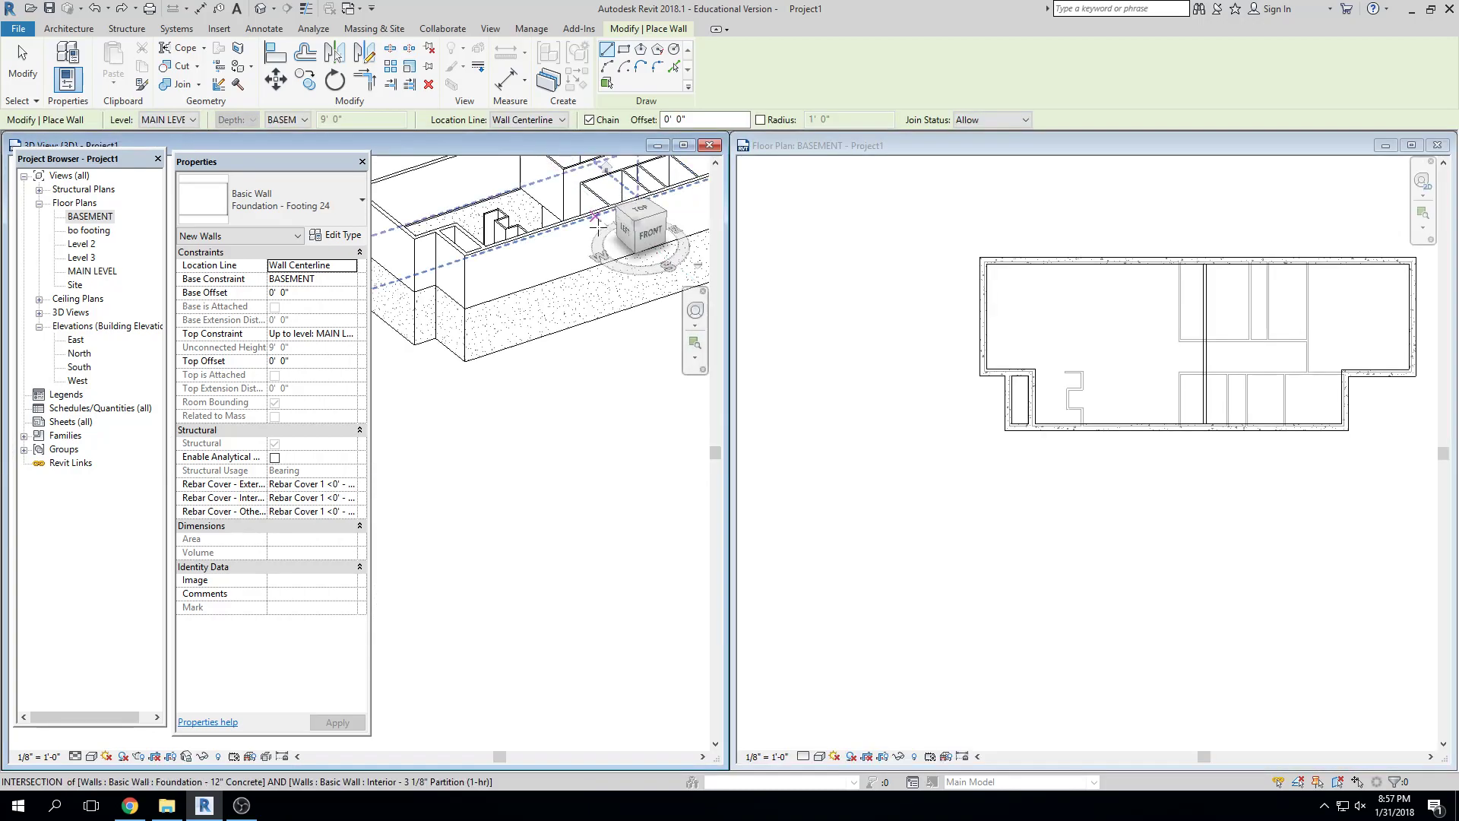
scroll(540, 557, "down", 3)
middle_click_drag(546, 493, 618, 505)
middle_click_drag(1145, 518, 1047, 533)
scroll(980, 449, "up", 4)
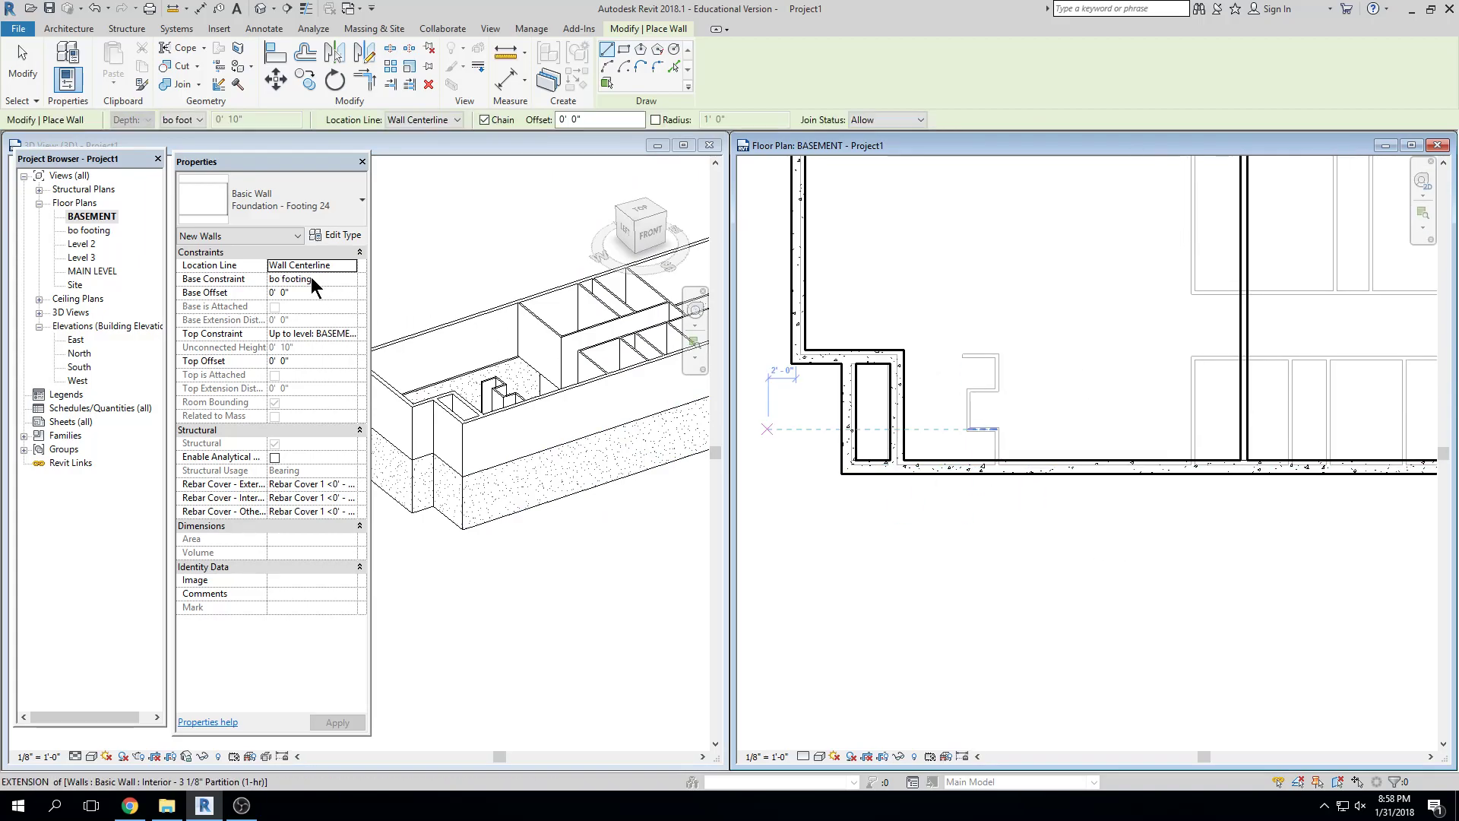
Place Footing 24 walls by picking the centerlines of the long front foundation wall and the laundry end wall in the BASEMENT plan
left_click(673, 67)
middle_click_drag(781, 216, 758, 197)
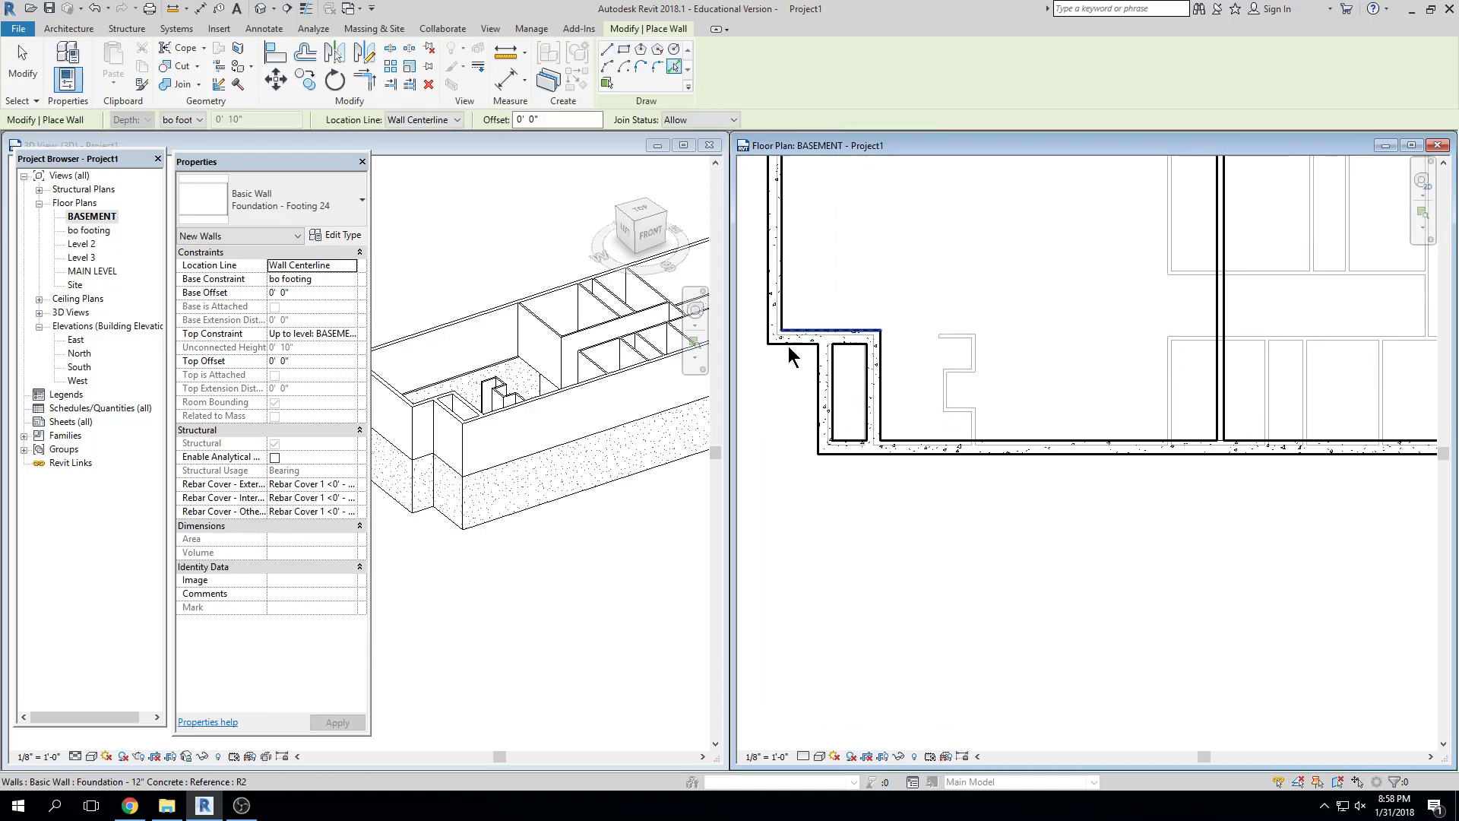
left_click(838, 447)
scroll(946, 556, "down", 3)
middle_click_drag(1163, 558, 962, 540)
scroll(1126, 456, "up", 2)
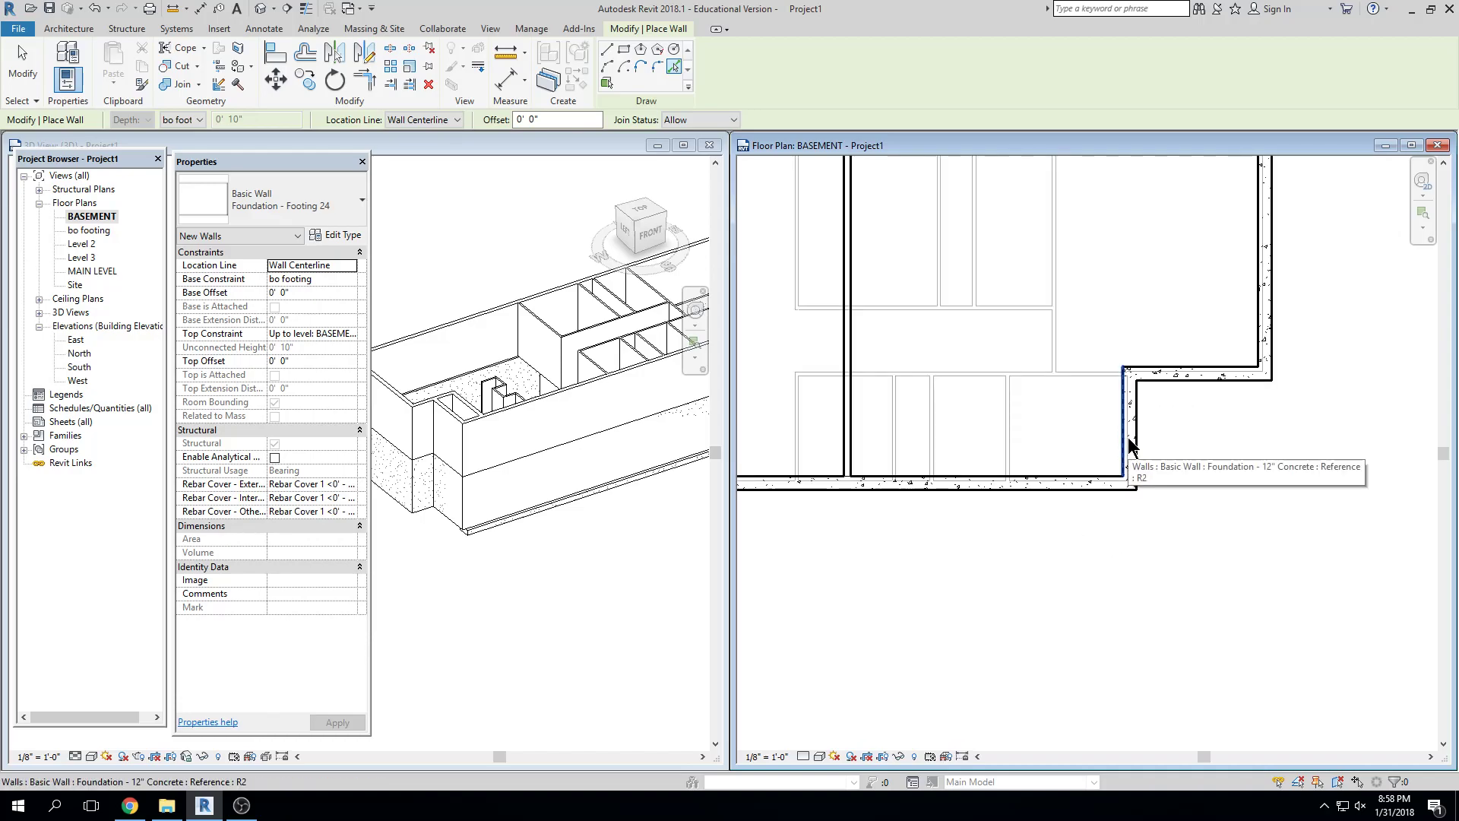
left_click(1130, 439)
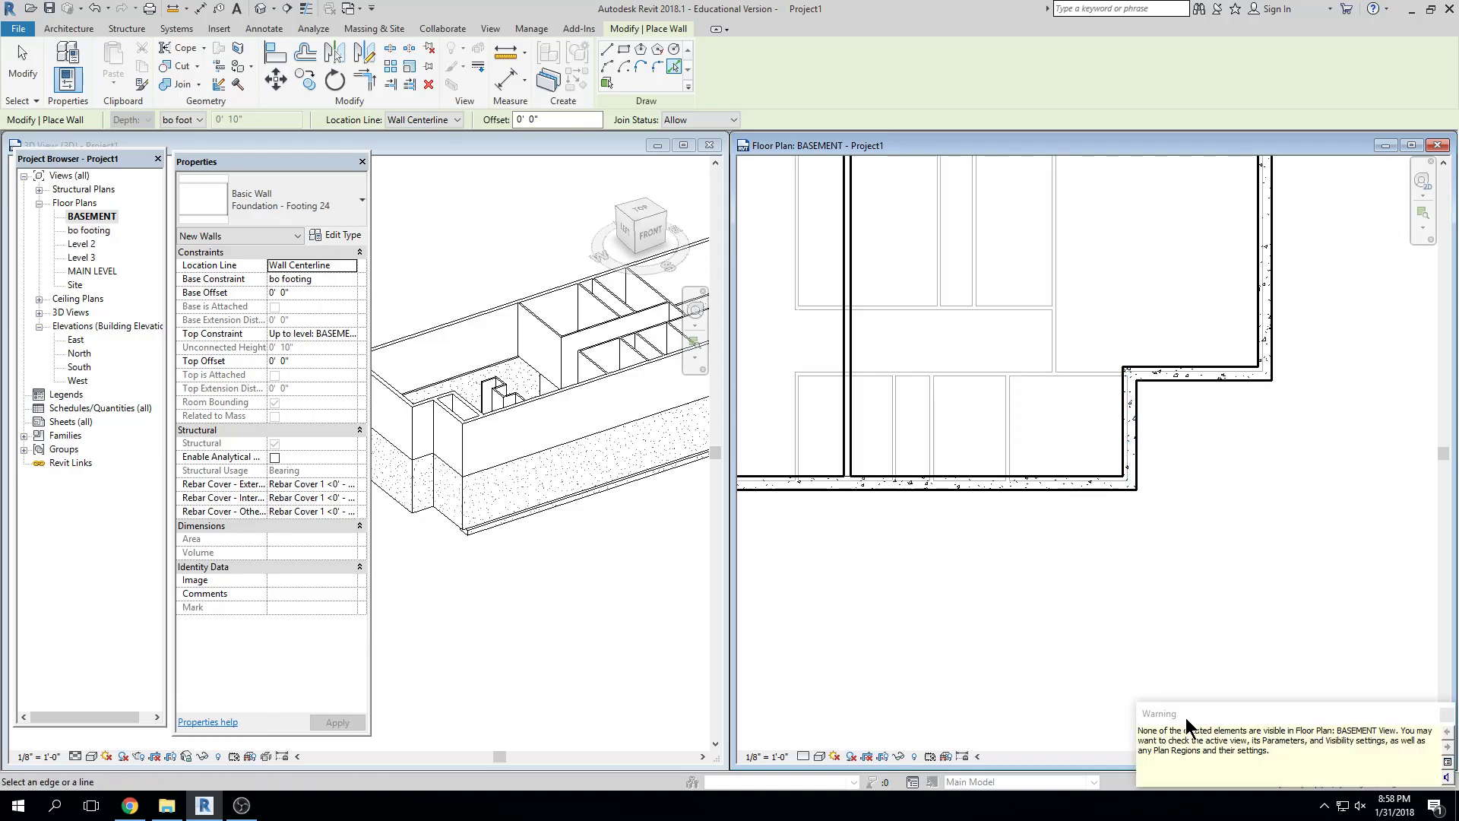
Place Footing 24 walls on the centerlines of the foundation walls around the master bedroom and along the long back wall
scroll(1218, 373, "up", 2)
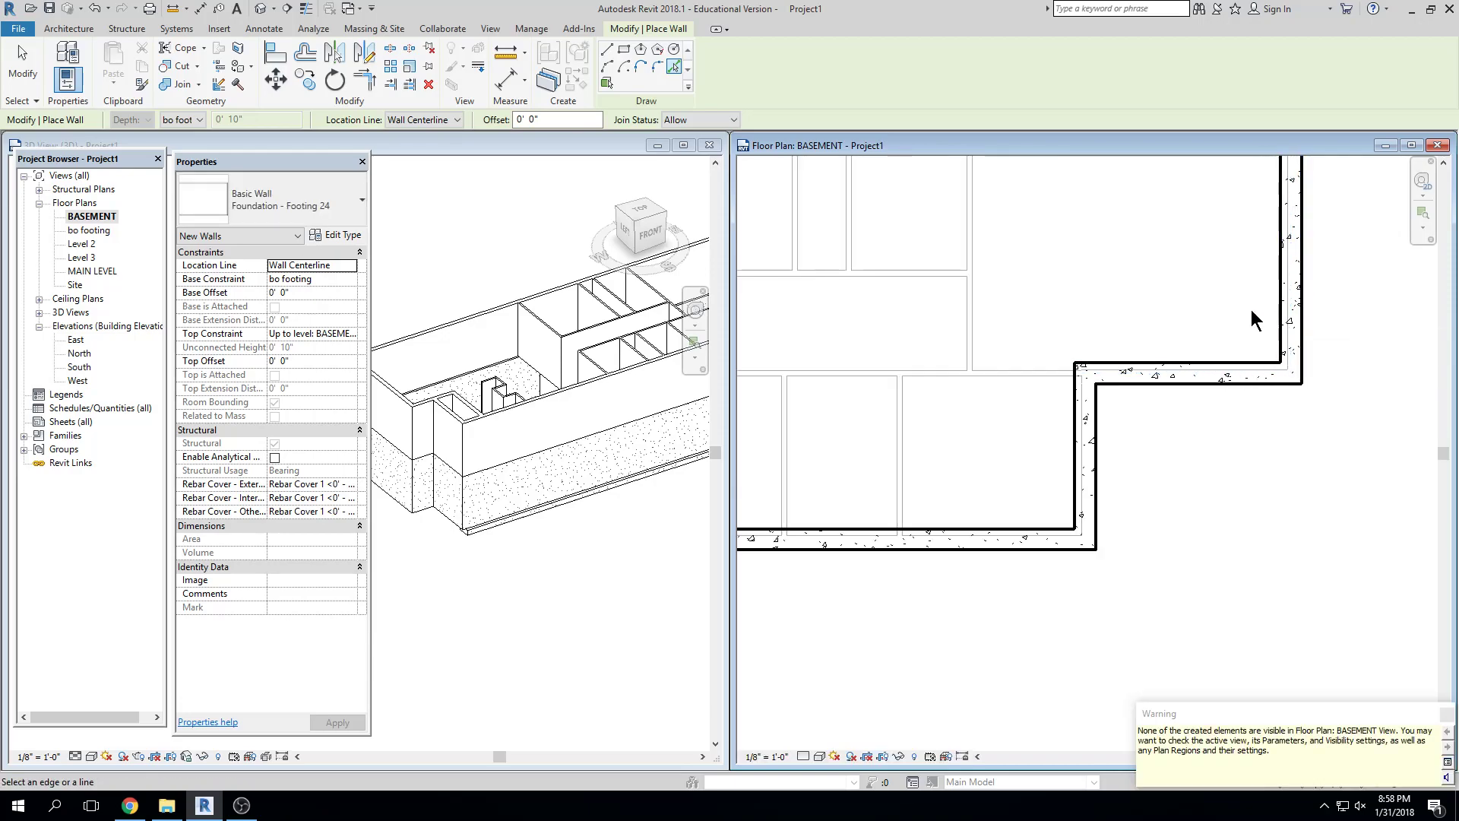
middle_click_drag(1254, 315, 1261, 613)
left_click(1208, 357)
middle_click_drag(1064, 406, 1440, 413)
middle_click_drag(1007, 421, 1241, 388)
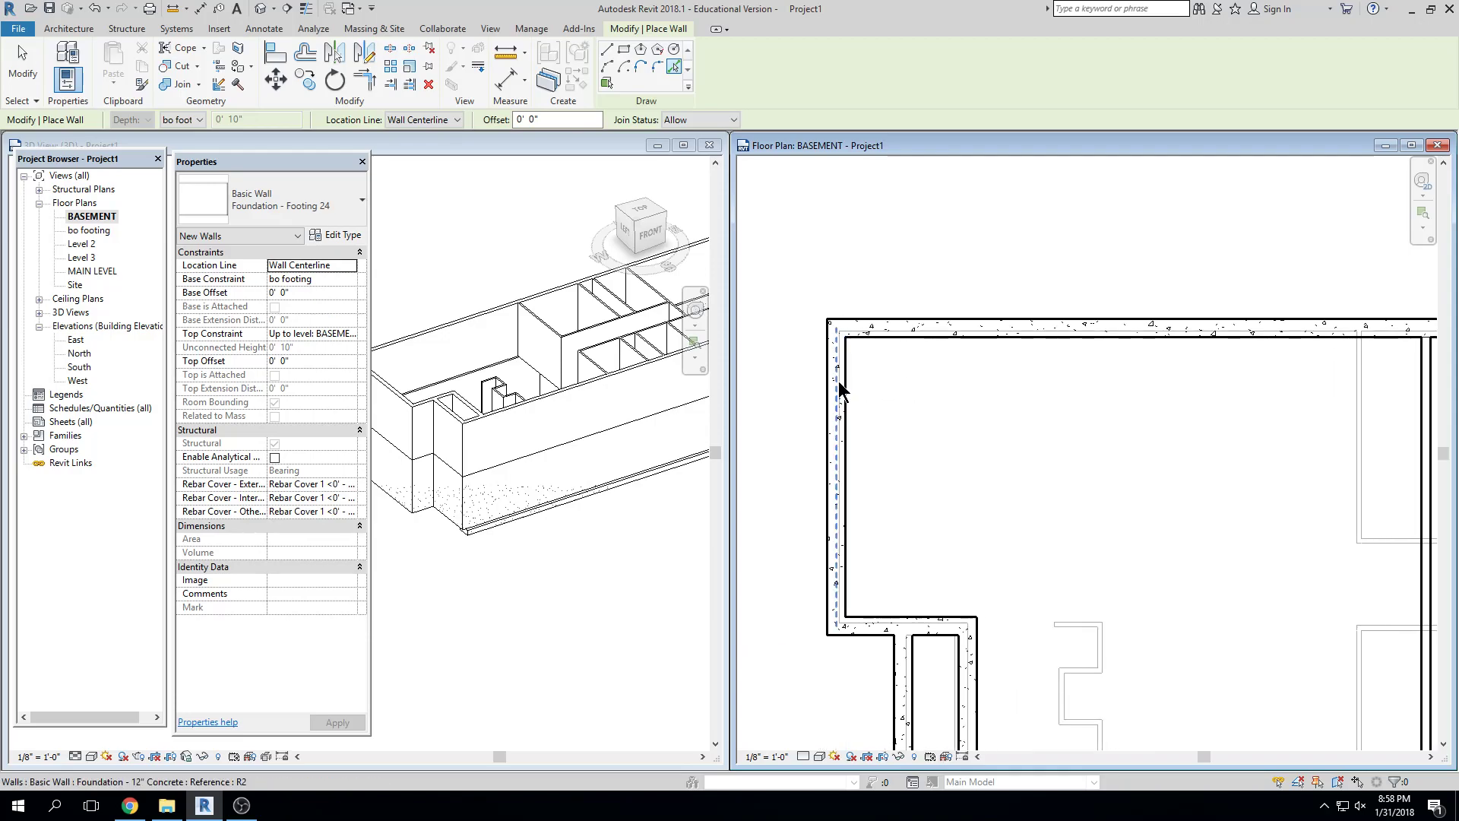
Place Footing 24 walls on the centerlines of the living room end wall, the short wall beside the entry and both entry closet side walls
left_click(842, 388)
left_click(869, 628)
middle_click_drag(932, 686, 942, 573)
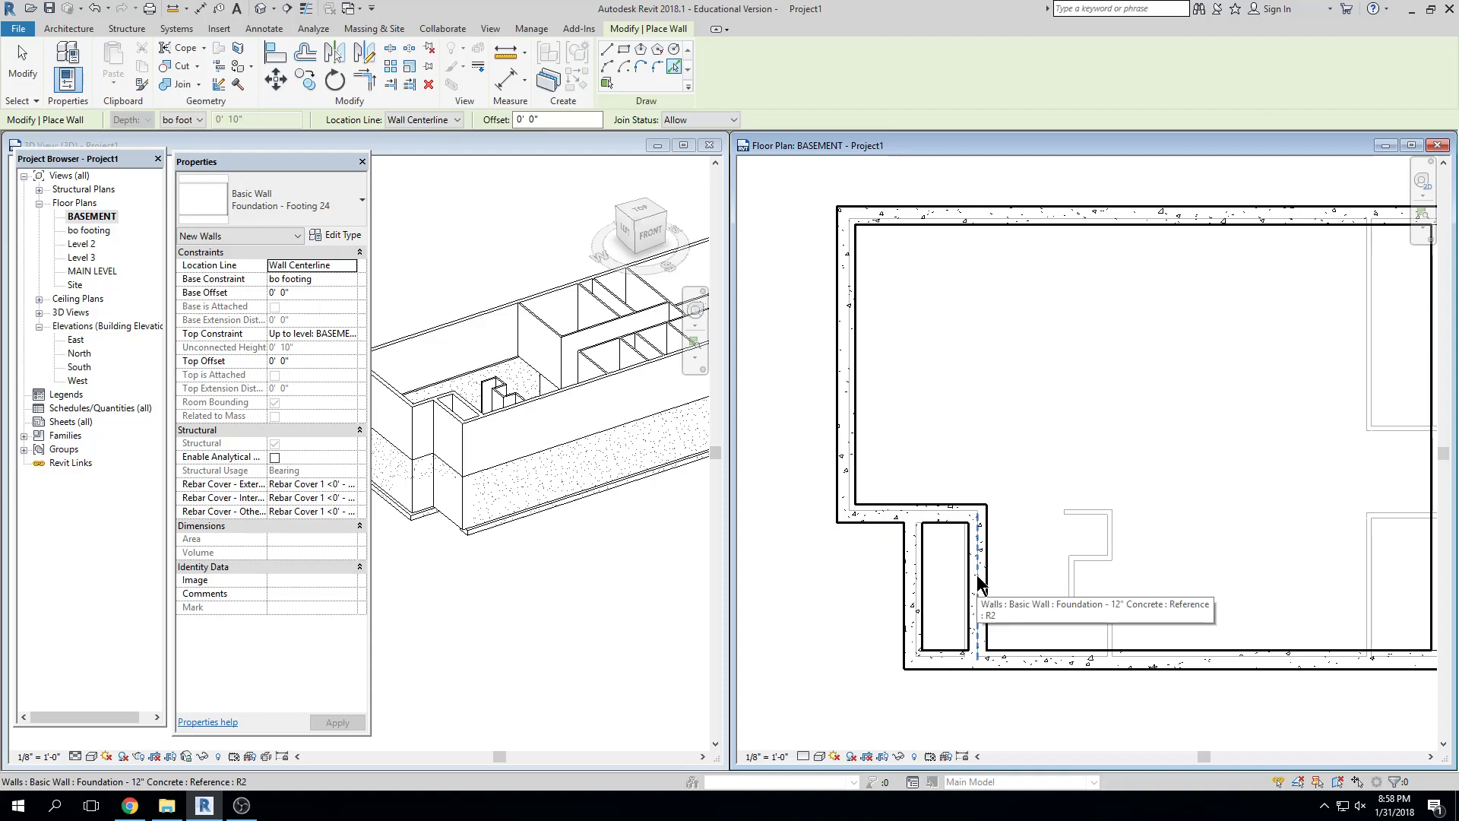
left_click(976, 611)
left_click(917, 600)
scroll(1012, 517, "down", 2)
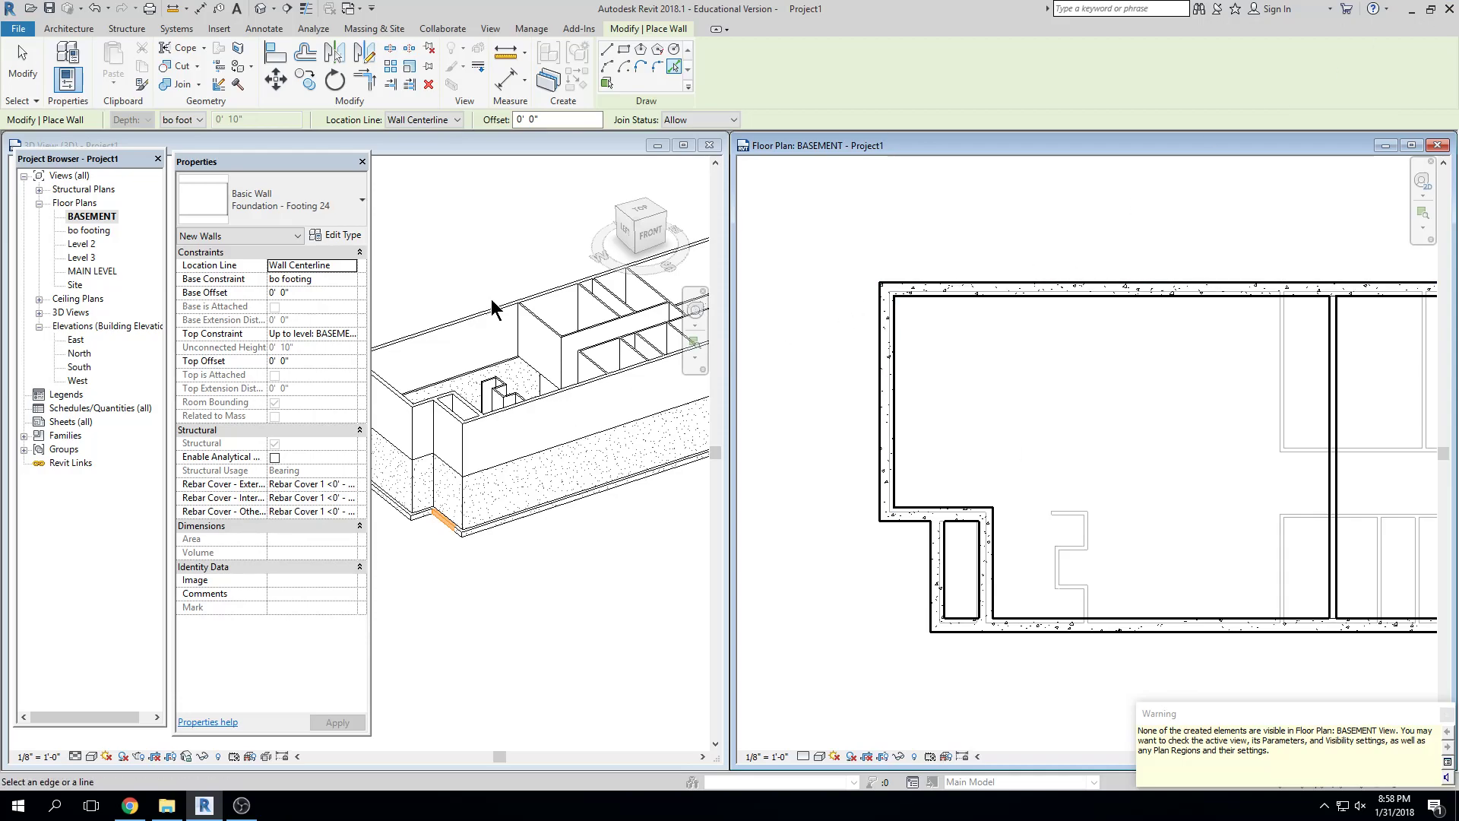
Maximize the 3D view and examine the footings around the base of the foundation
left_click(679, 145)
scroll(717, 479, "up", 5)
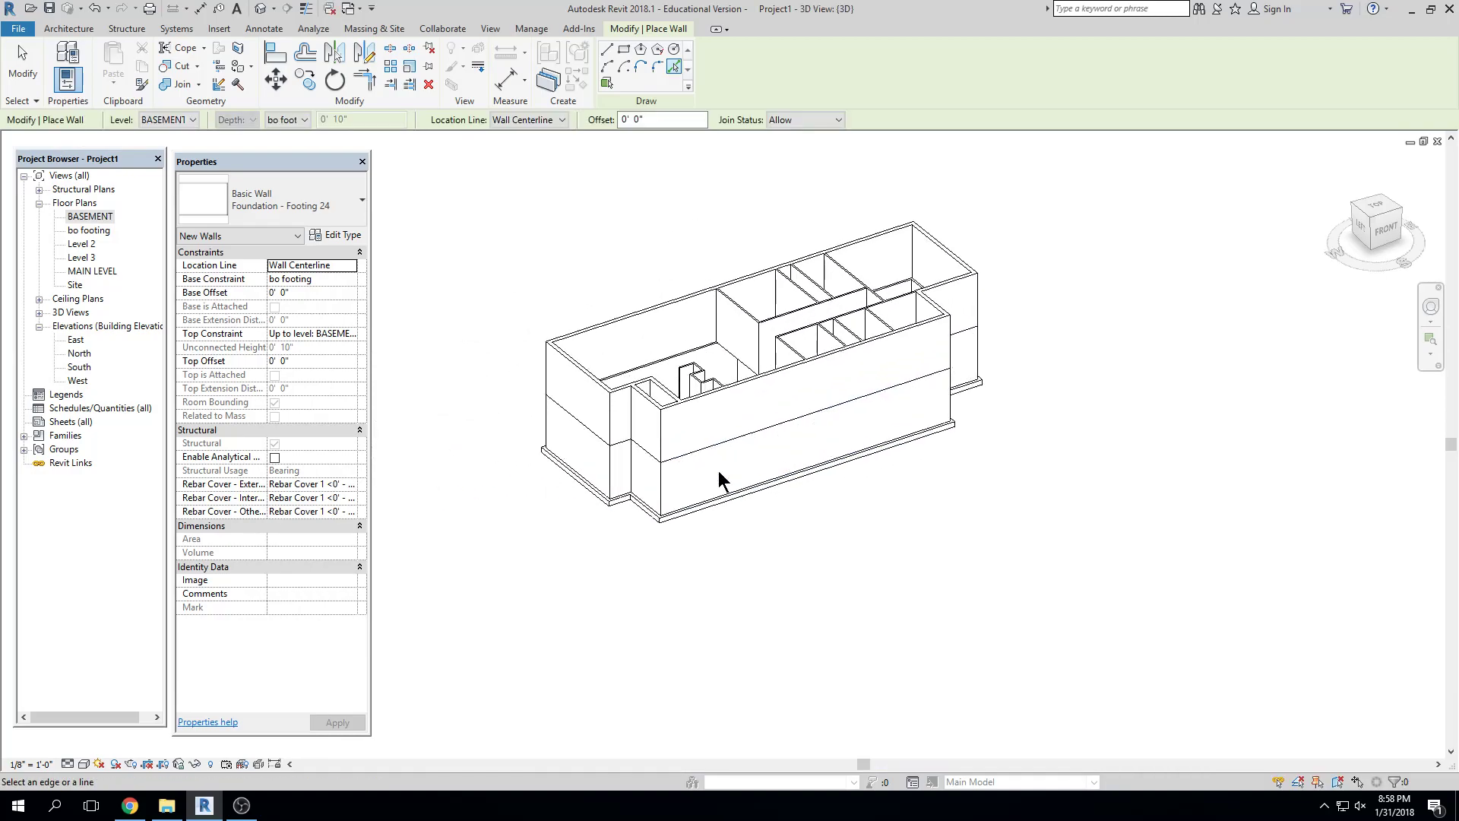
mouse_move(730, 505)
middle_mouse_down()
mouse_move(680, 577)
mouse_move(769, 597)
middle_mouse_up()
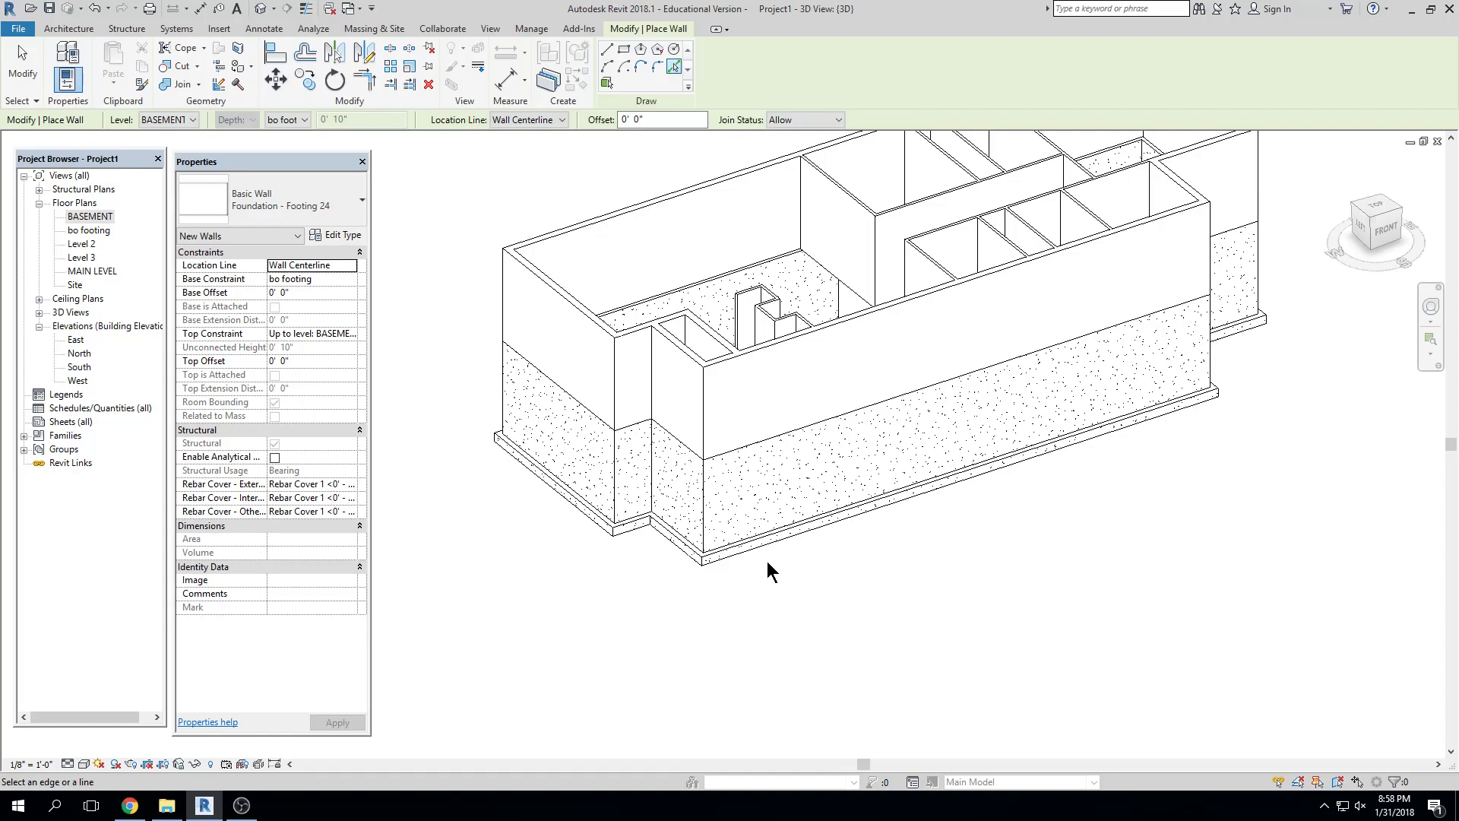
middle_click_drag(403, 254, 411, 312)
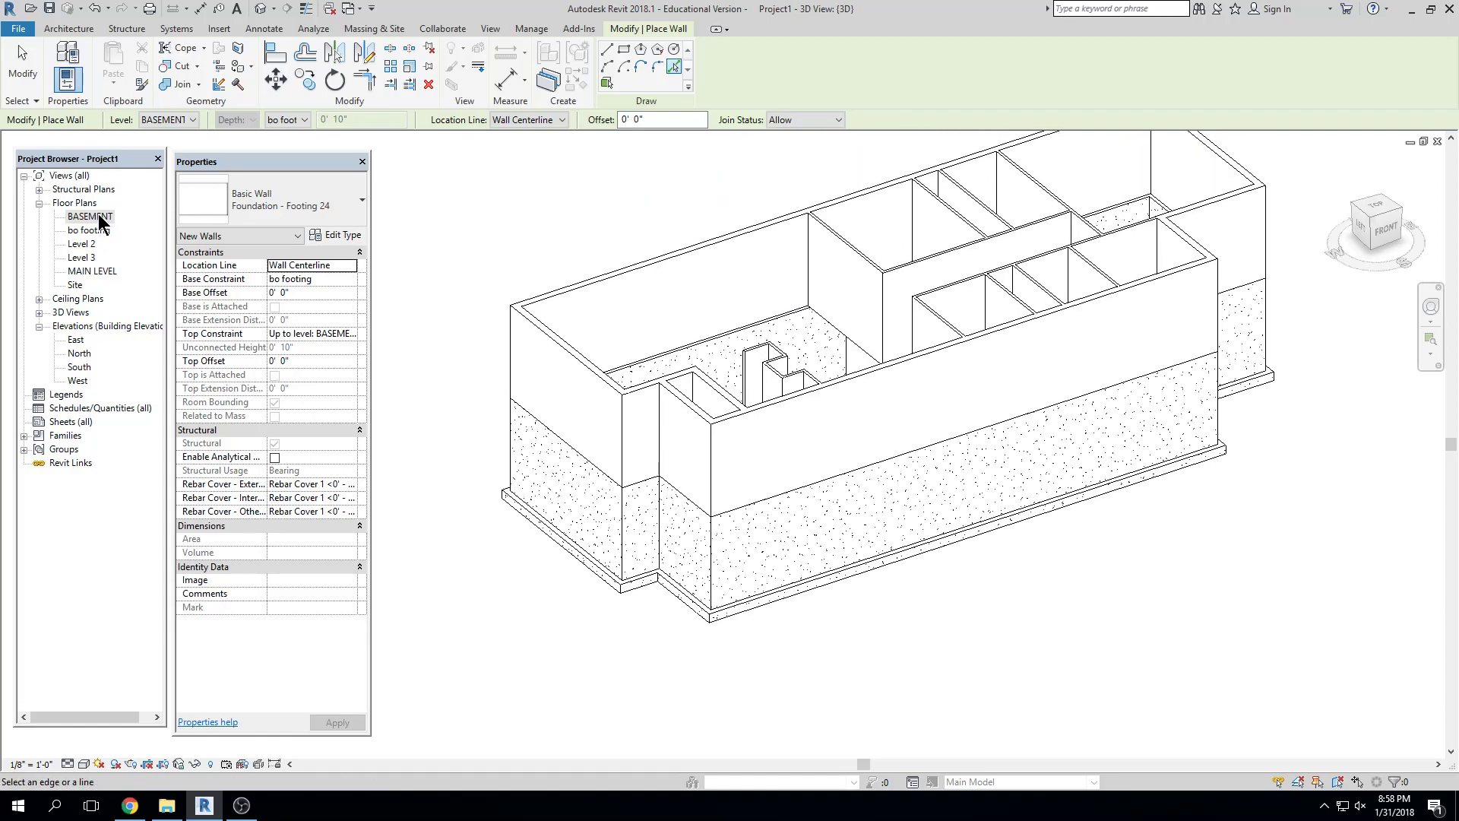
Cut a lengthwise building section through the living room and master bedroom in the MAIN LEVEL plan and open the section view
double_click(82, 244)
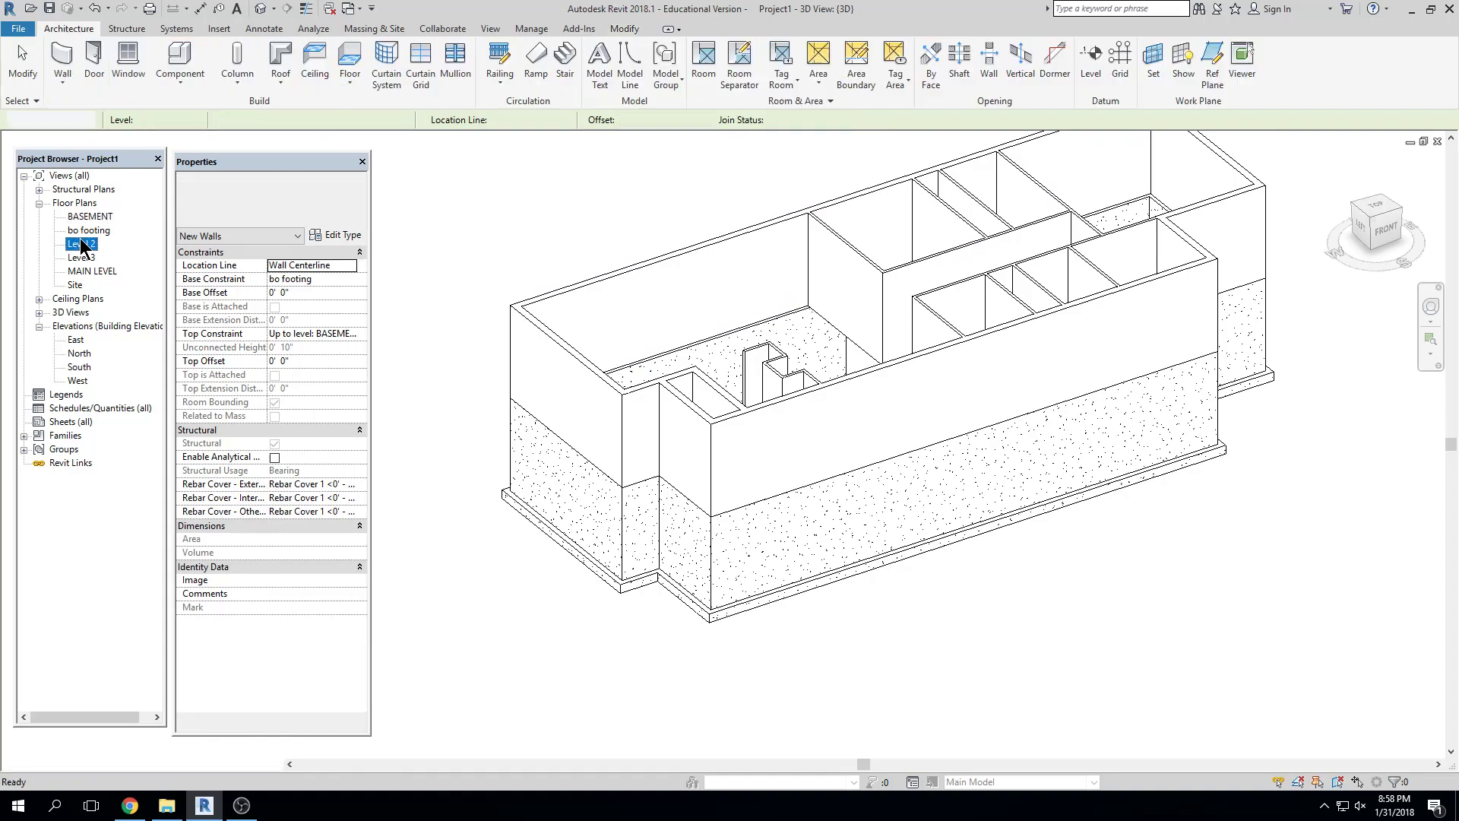
double_click(94, 272)
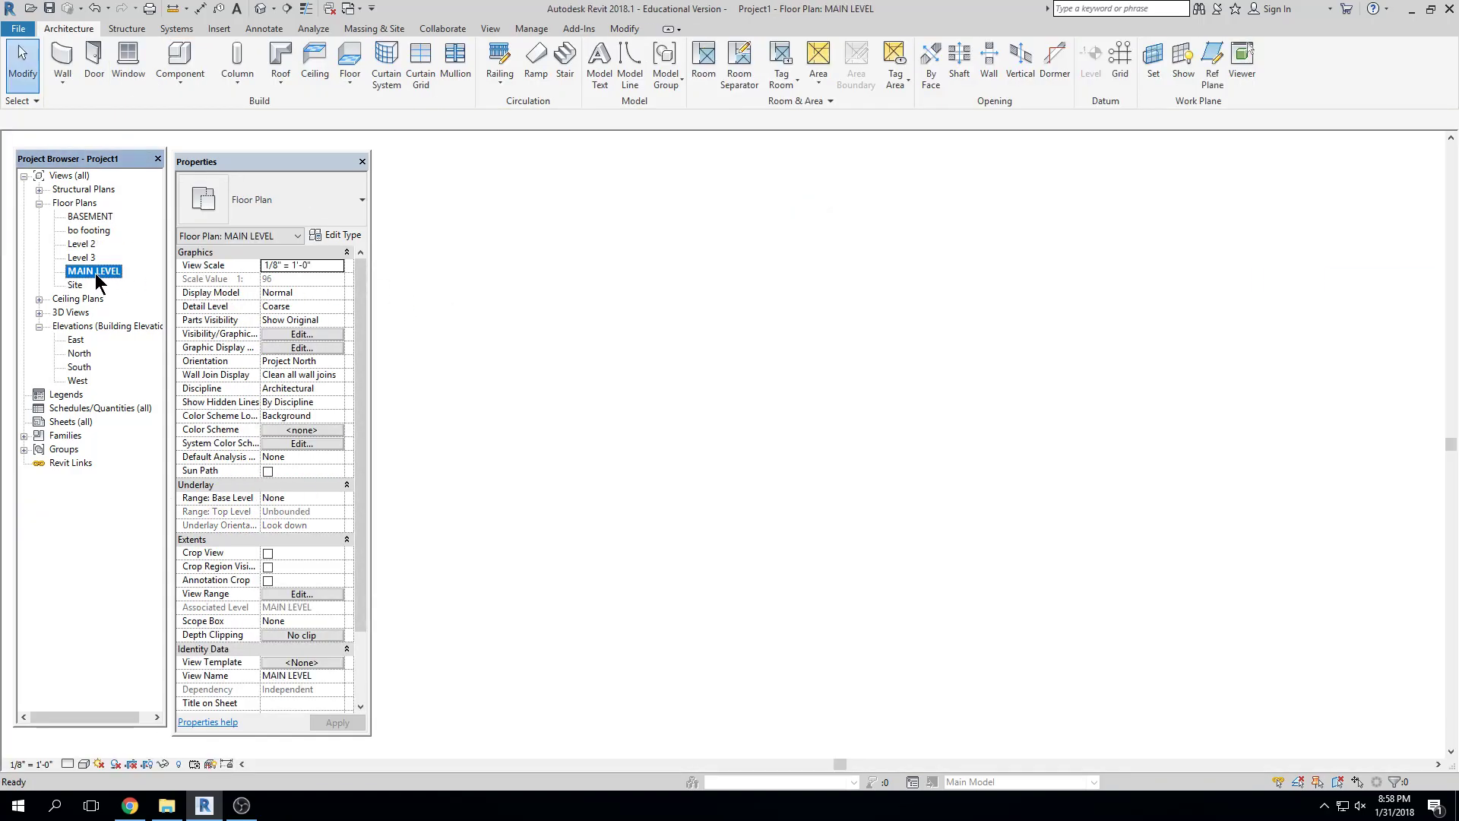
middle_click_drag(693, 433, 761, 433)
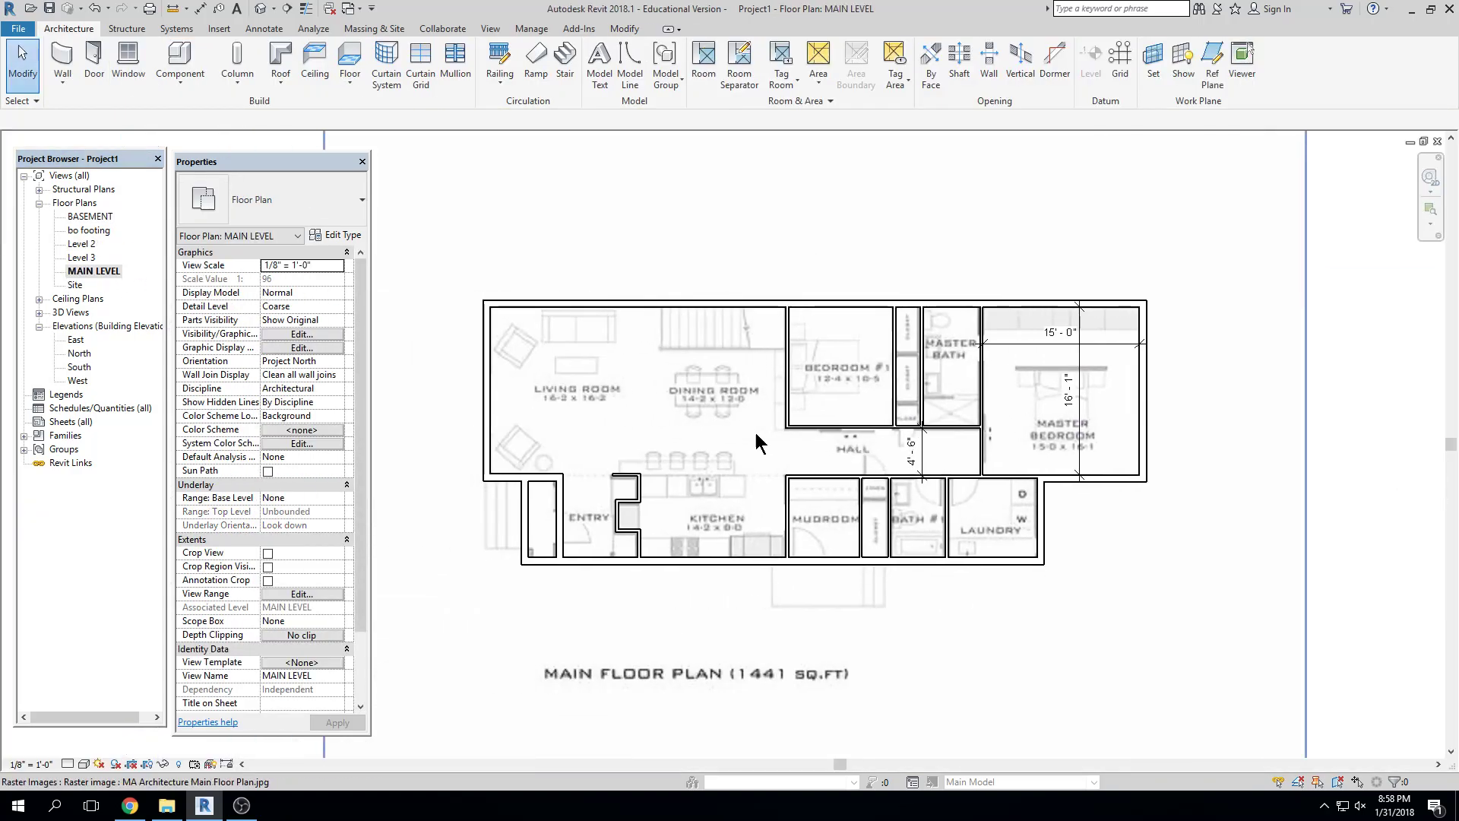
left_click(1231, 407)
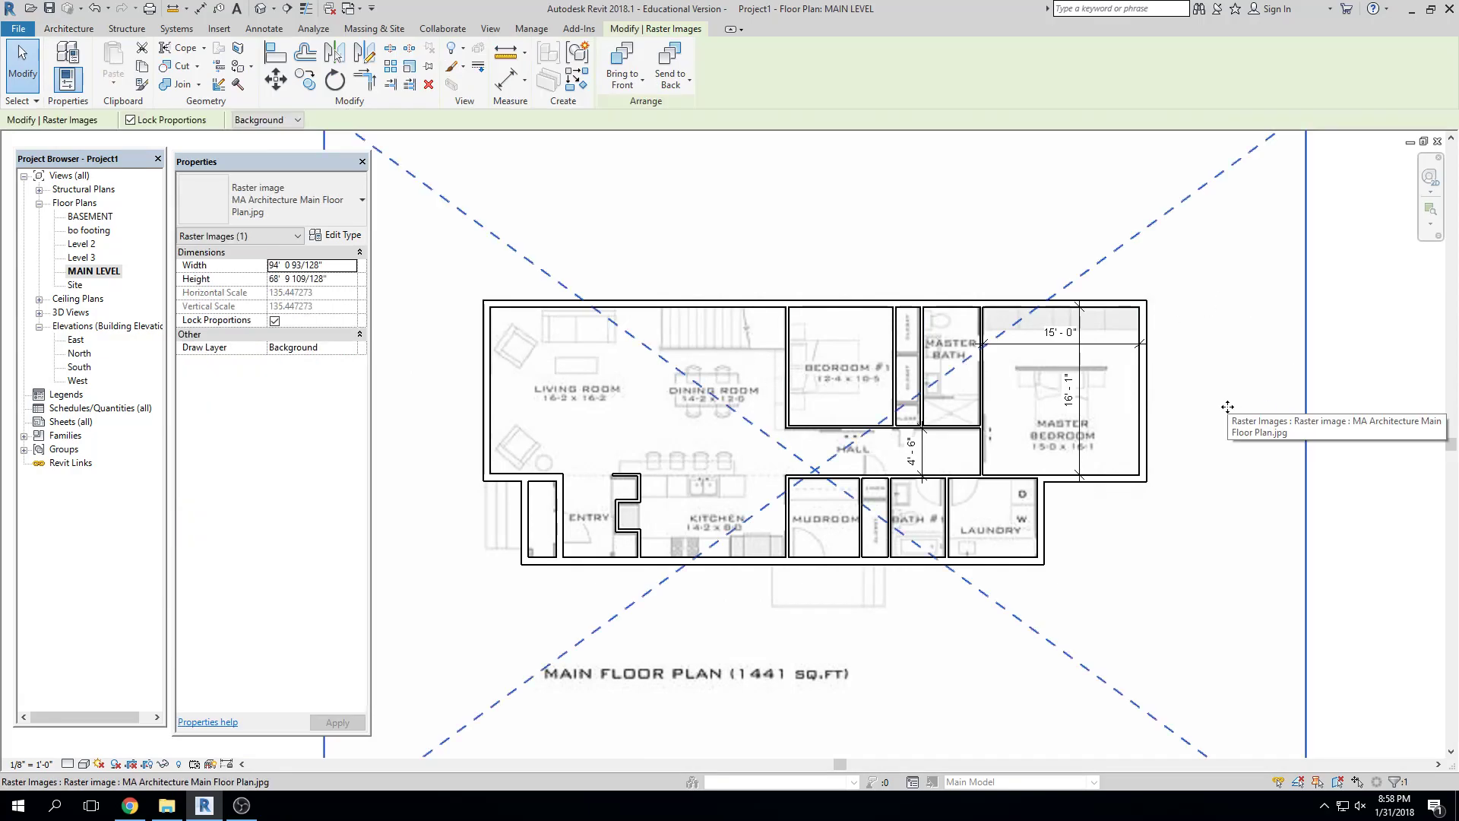
key("Escape")
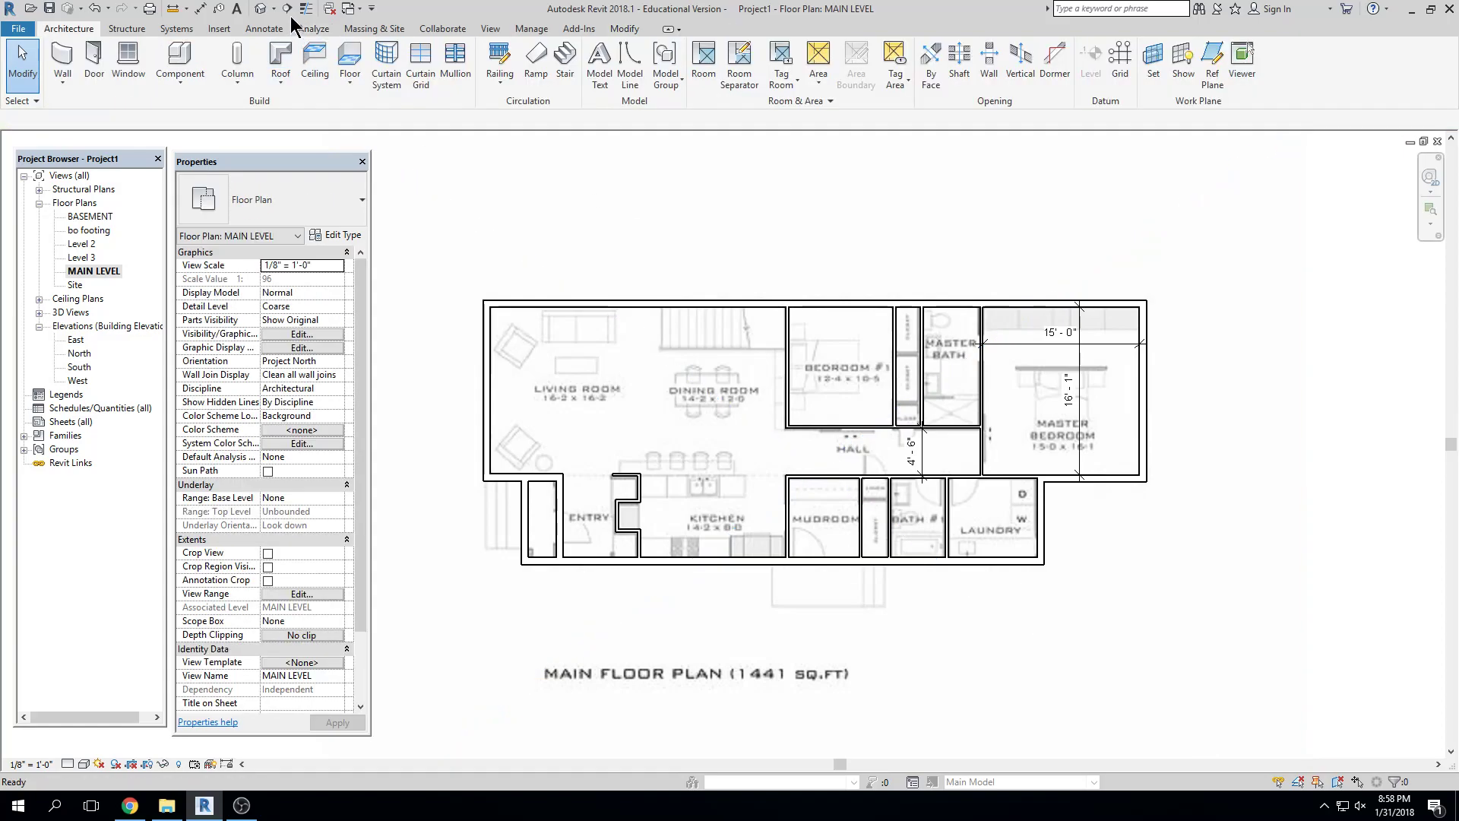
left_click(288, 9)
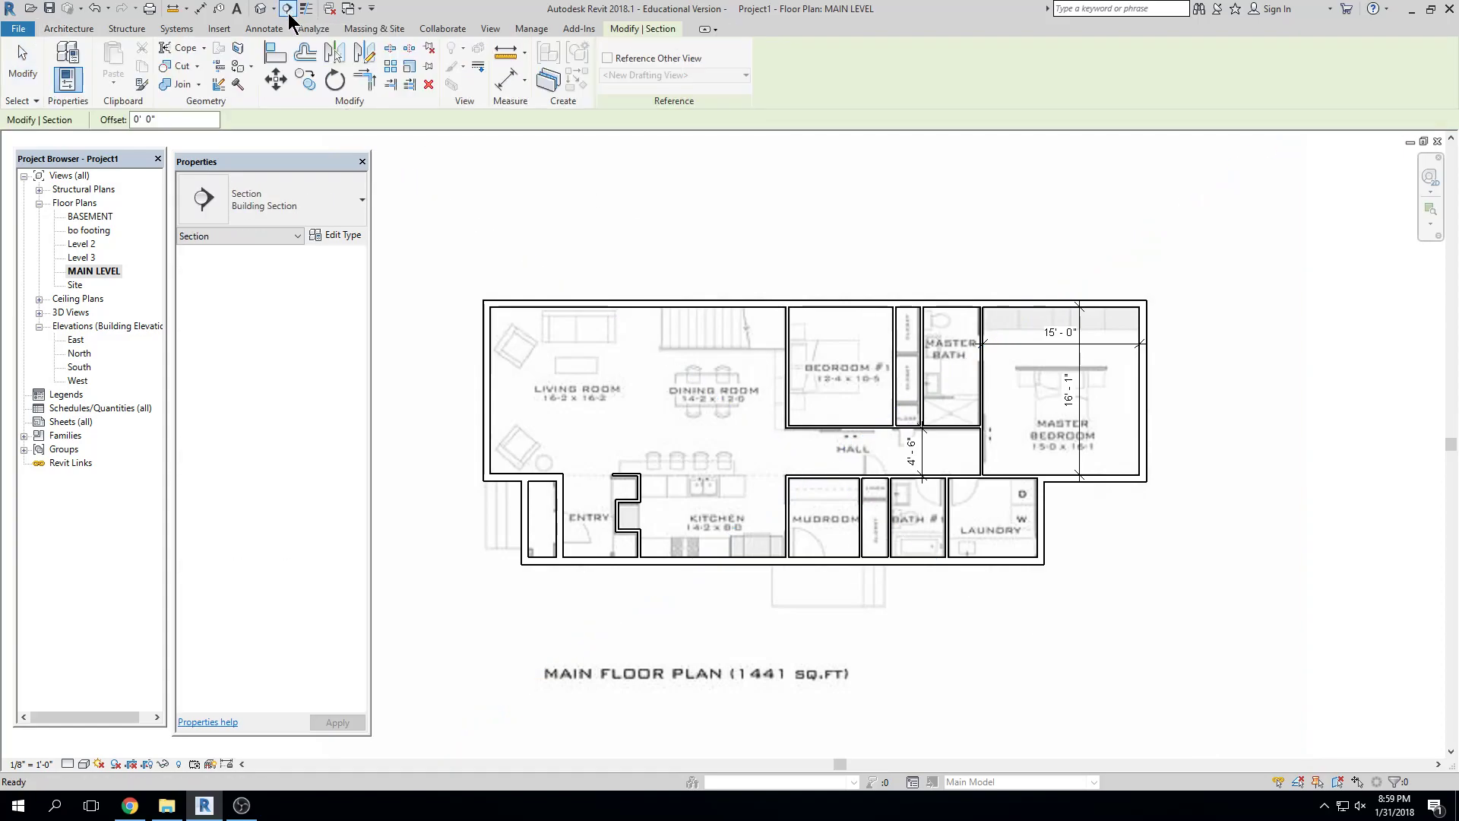
left_click(465, 366)
left_click(1206, 365)
key("Escape")
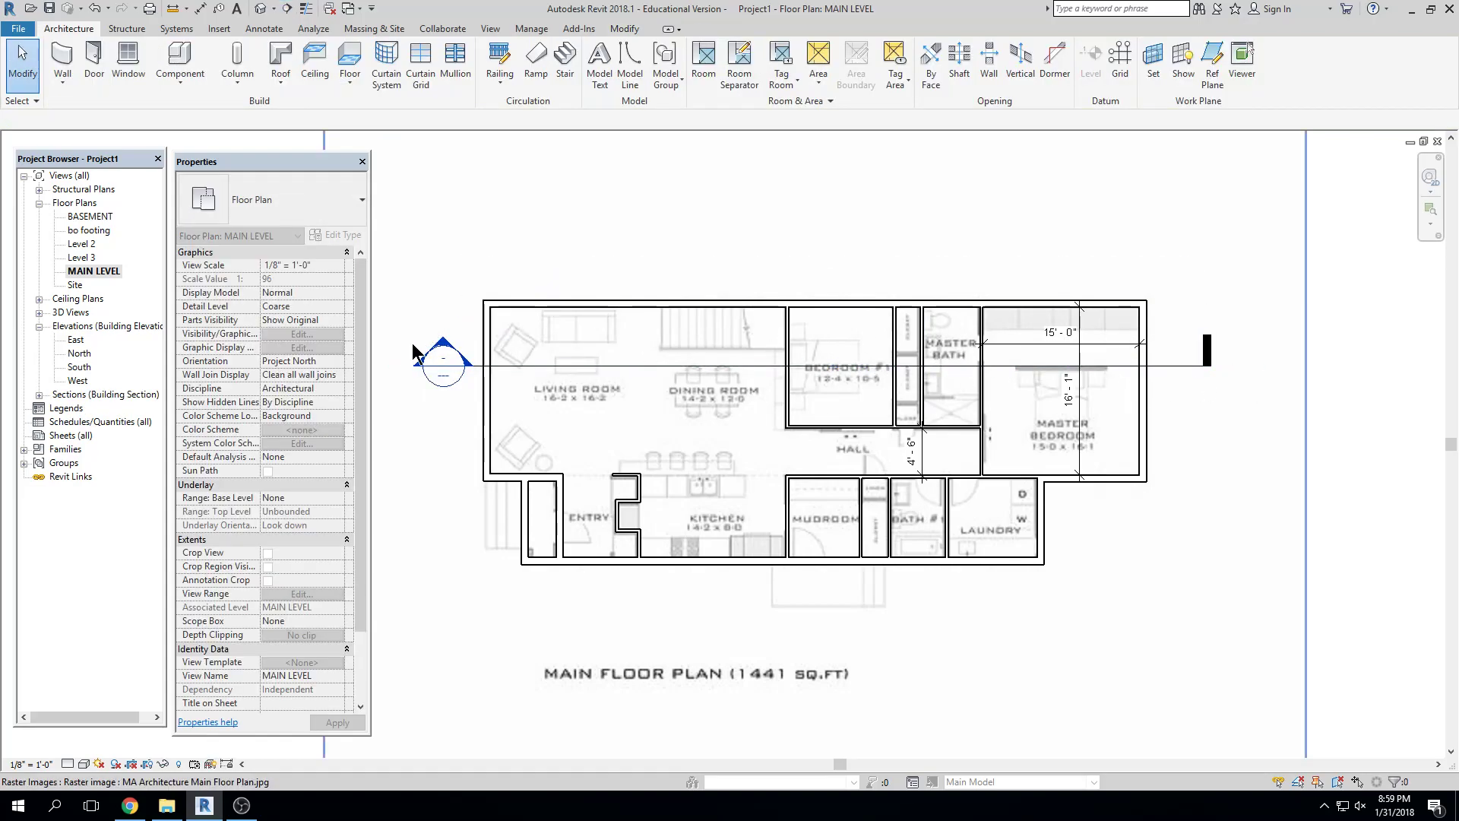
double_click(443, 357)
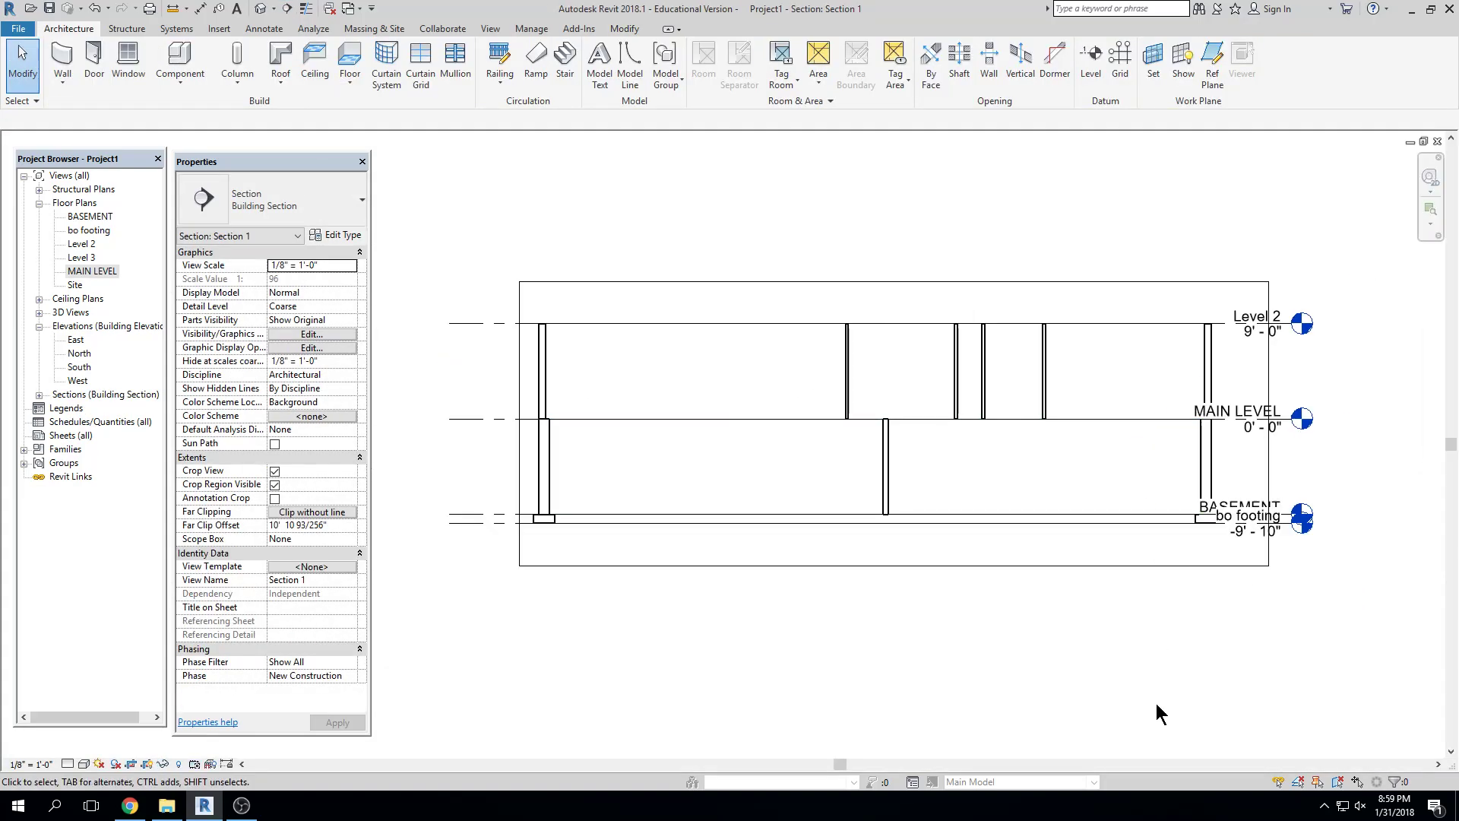
Pull the section's level heads outward, away from the walls, and widen the crop region beyond the living room end wall
left_click(1264, 409)
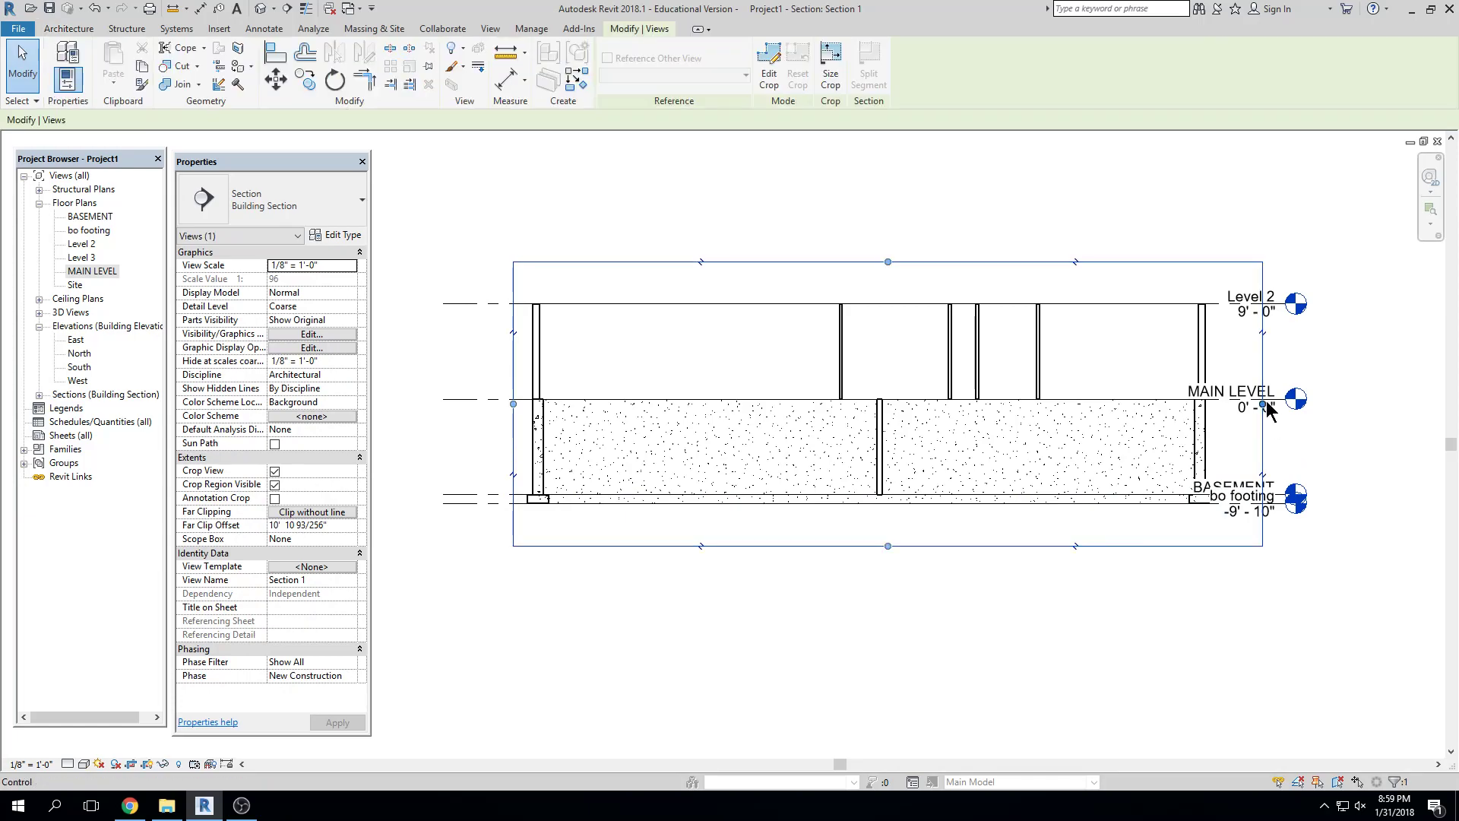
left_click(1284, 308)
left_click_drag(1290, 304, 1350, 303)
left_click(515, 333)
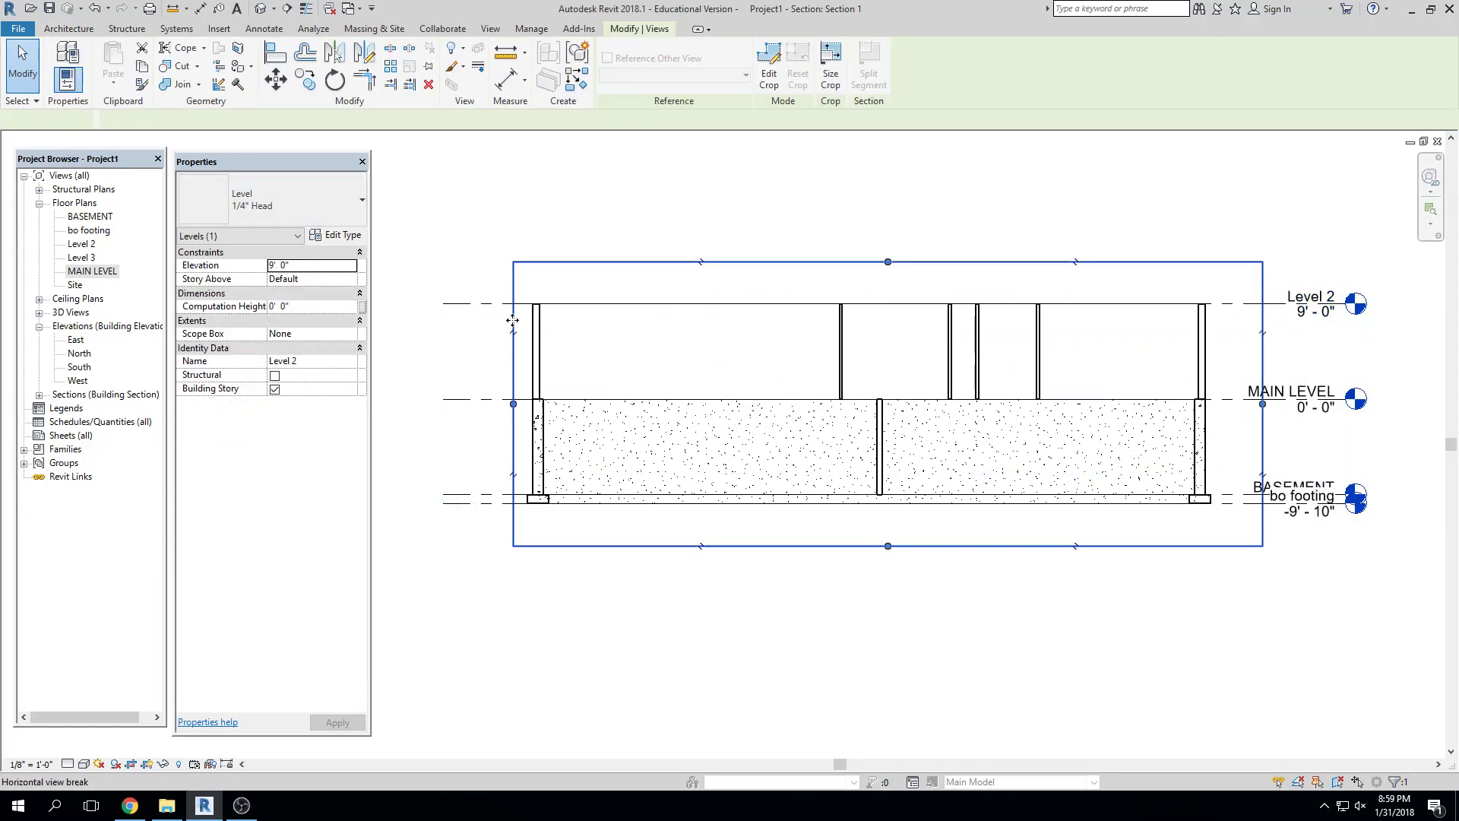
left_click_drag(513, 405, 487, 403)
left_click(473, 380)
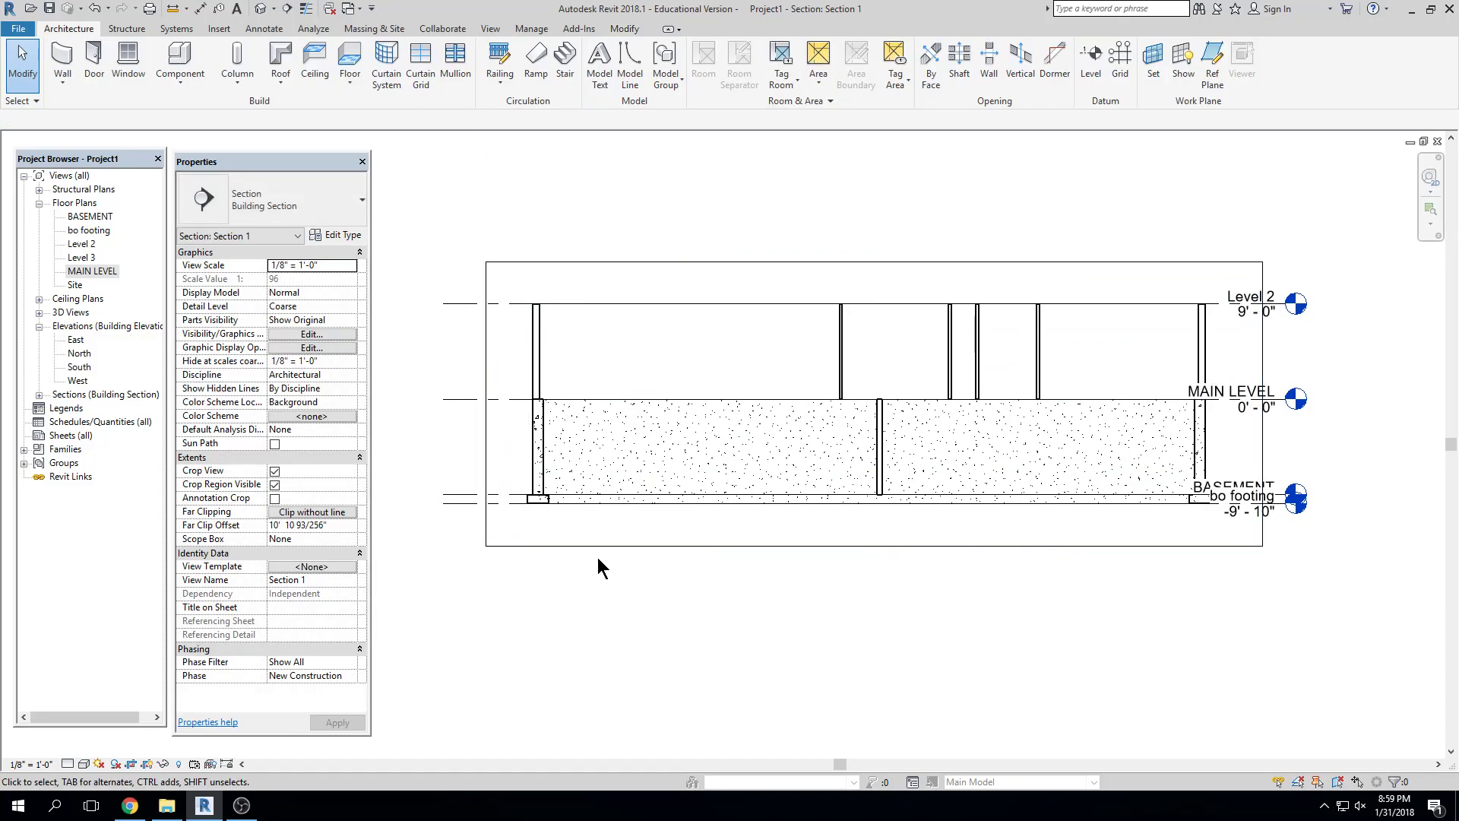
Examine how the footing, concrete foundation wall and main level wall line up in the section
scroll(510, 528, "up", 3)
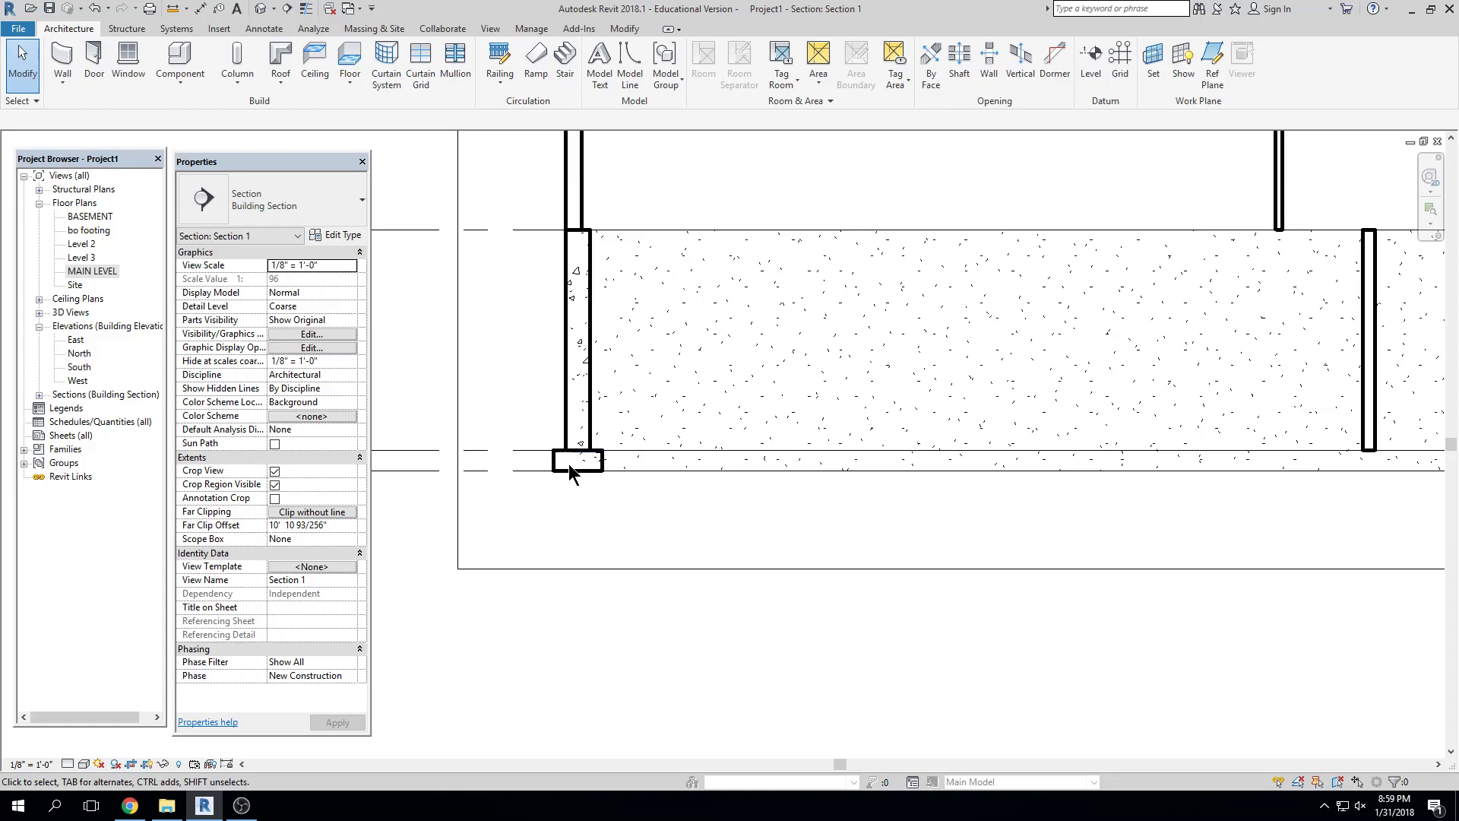
middle_click_drag(588, 437, 636, 752)
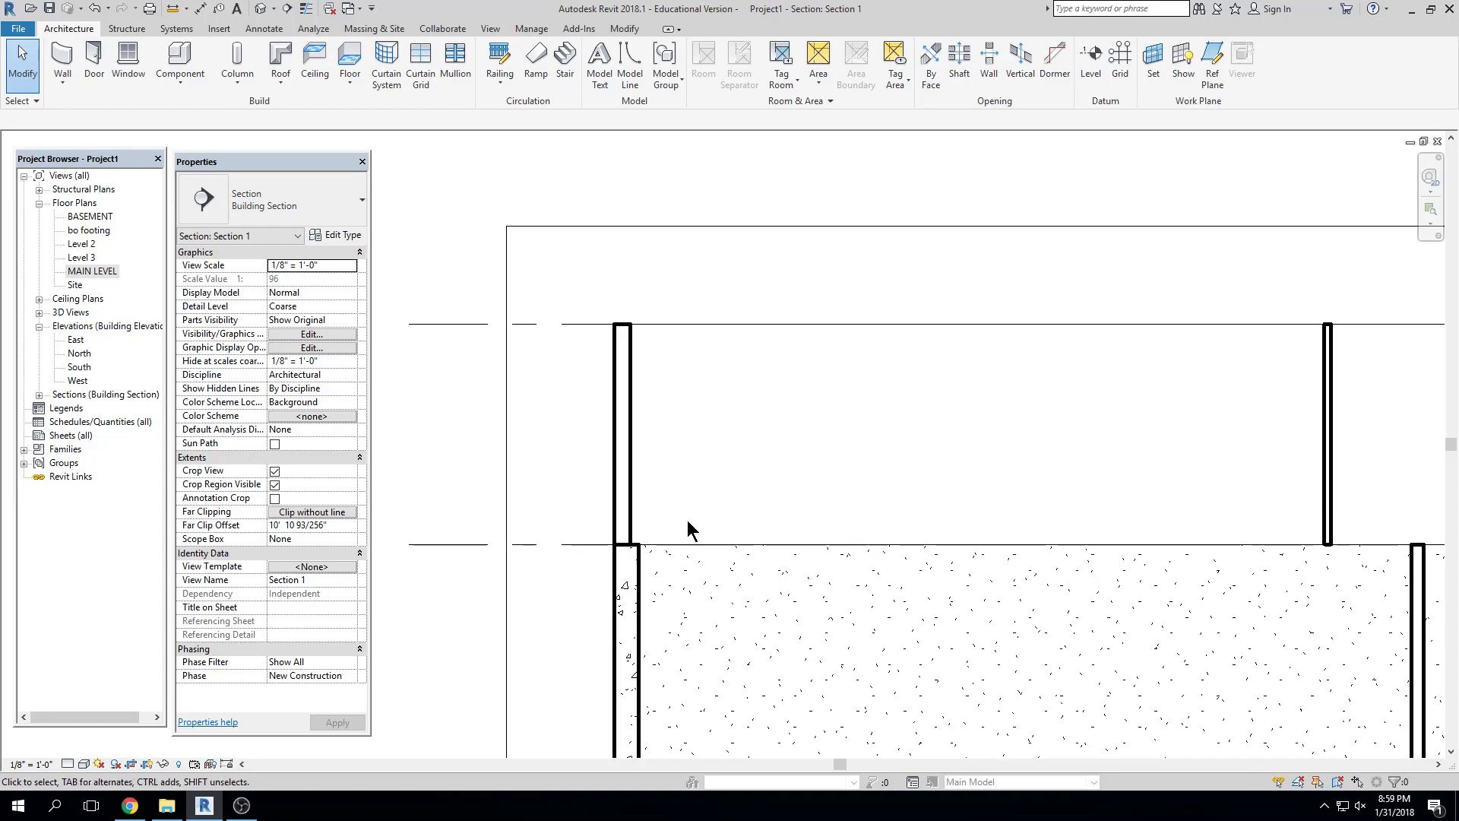
middle_click_drag(690, 458, 692, 459)
middle_click(692, 459)
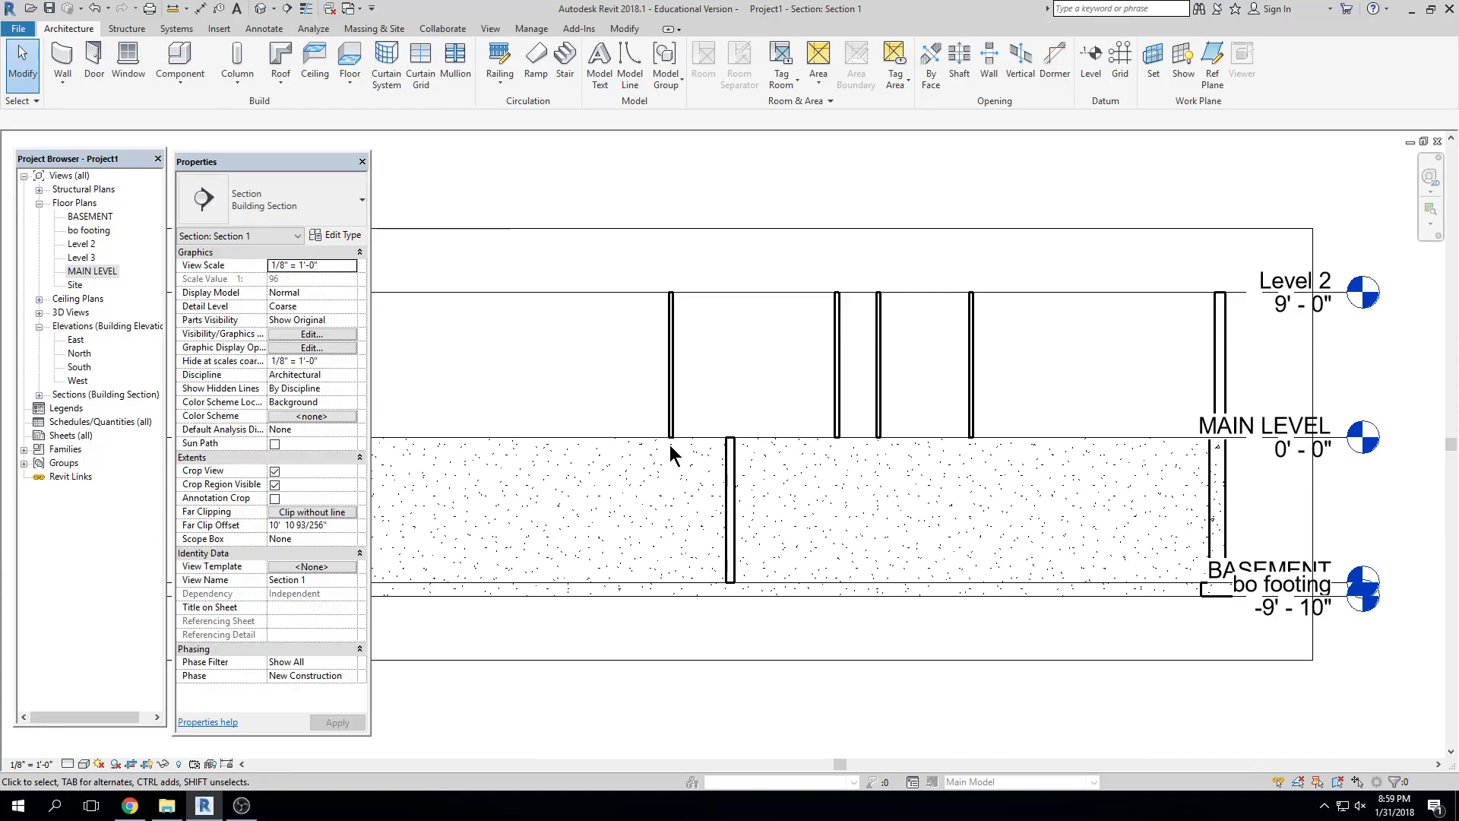
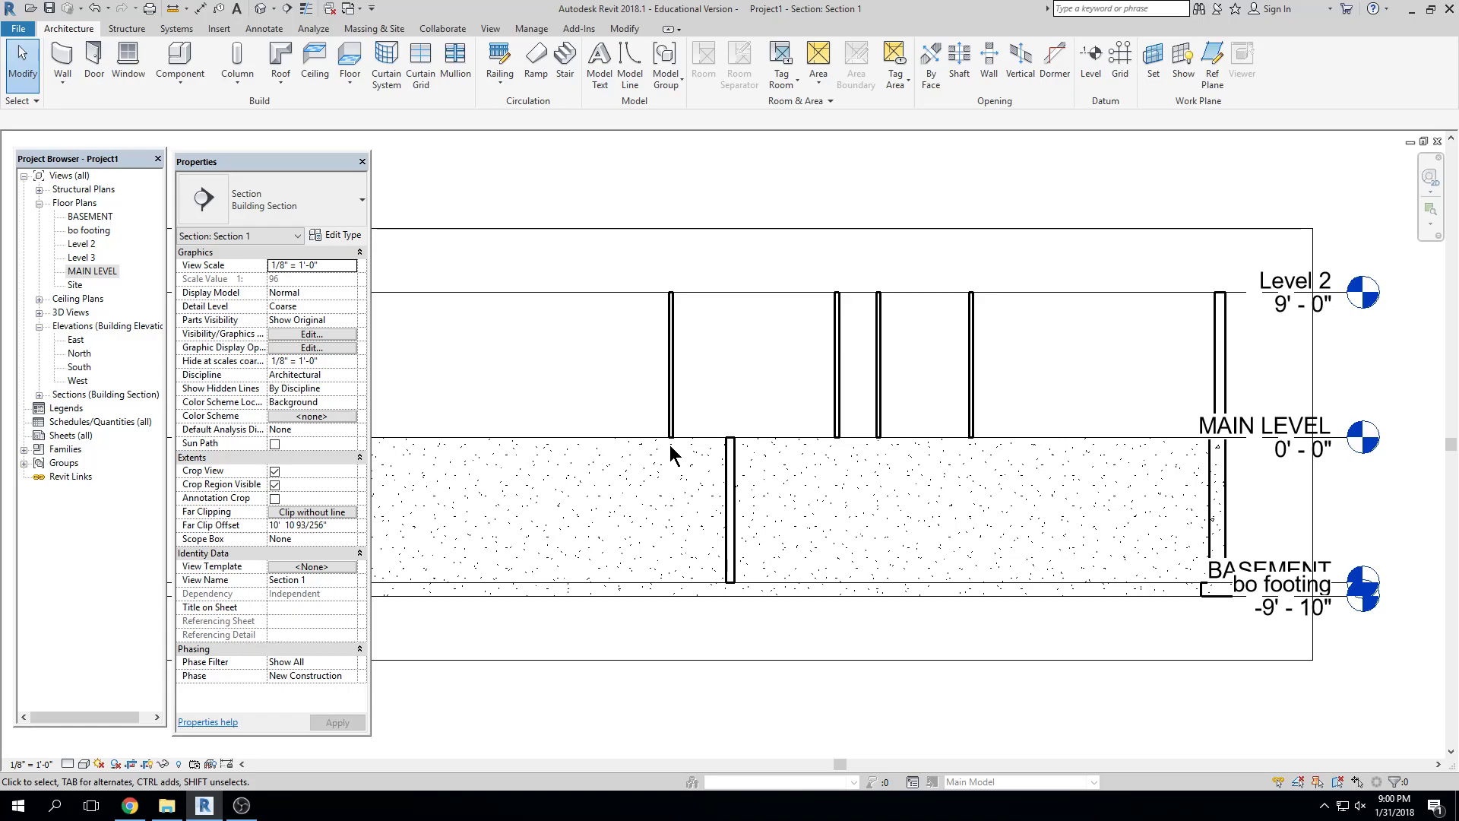
Open the layer structure of the Foundation - 12" Concrete type from the foundation wall at the master bedroom end
left_click(1207, 486)
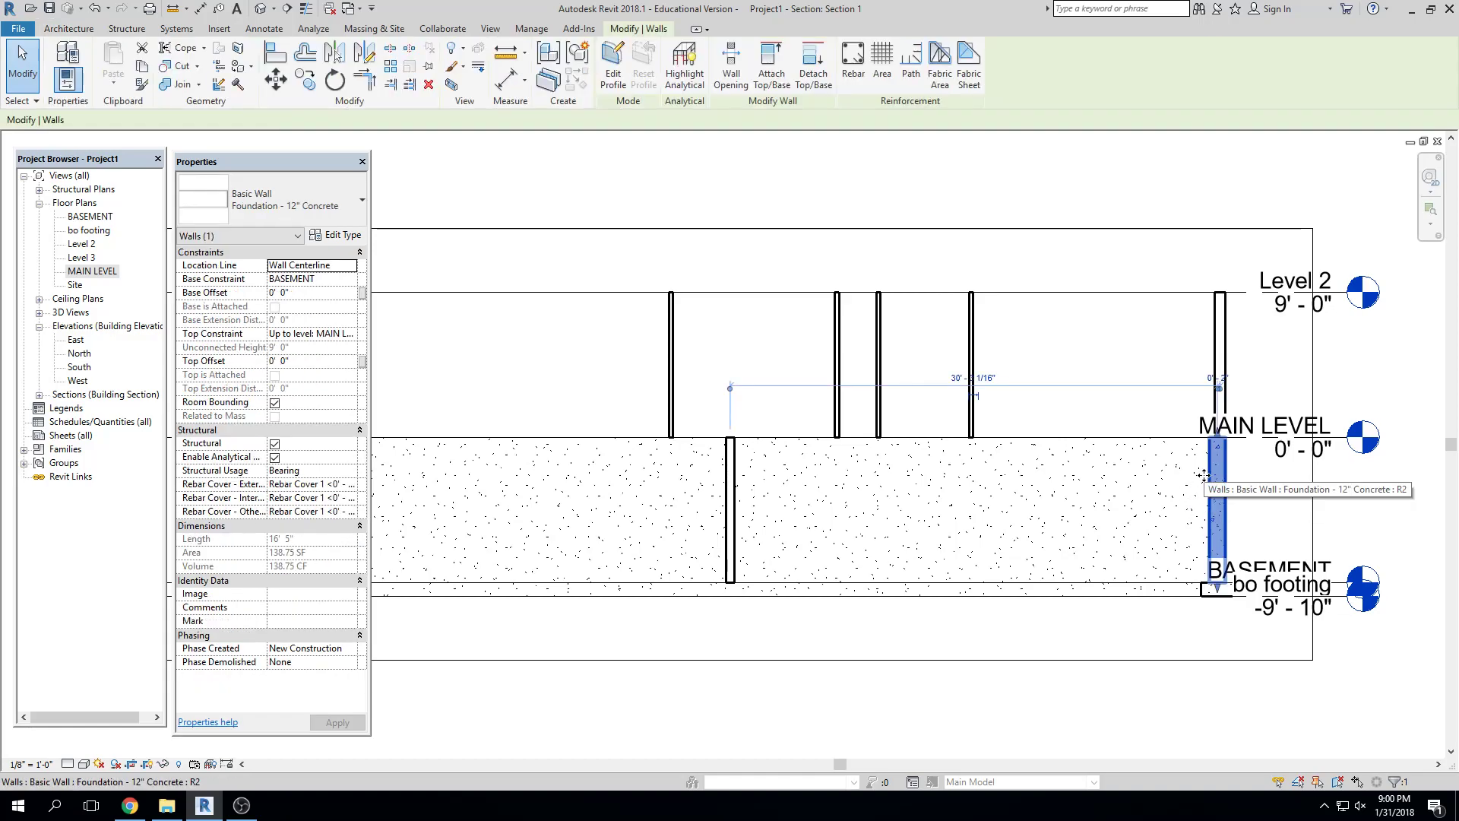
left_click(343, 237)
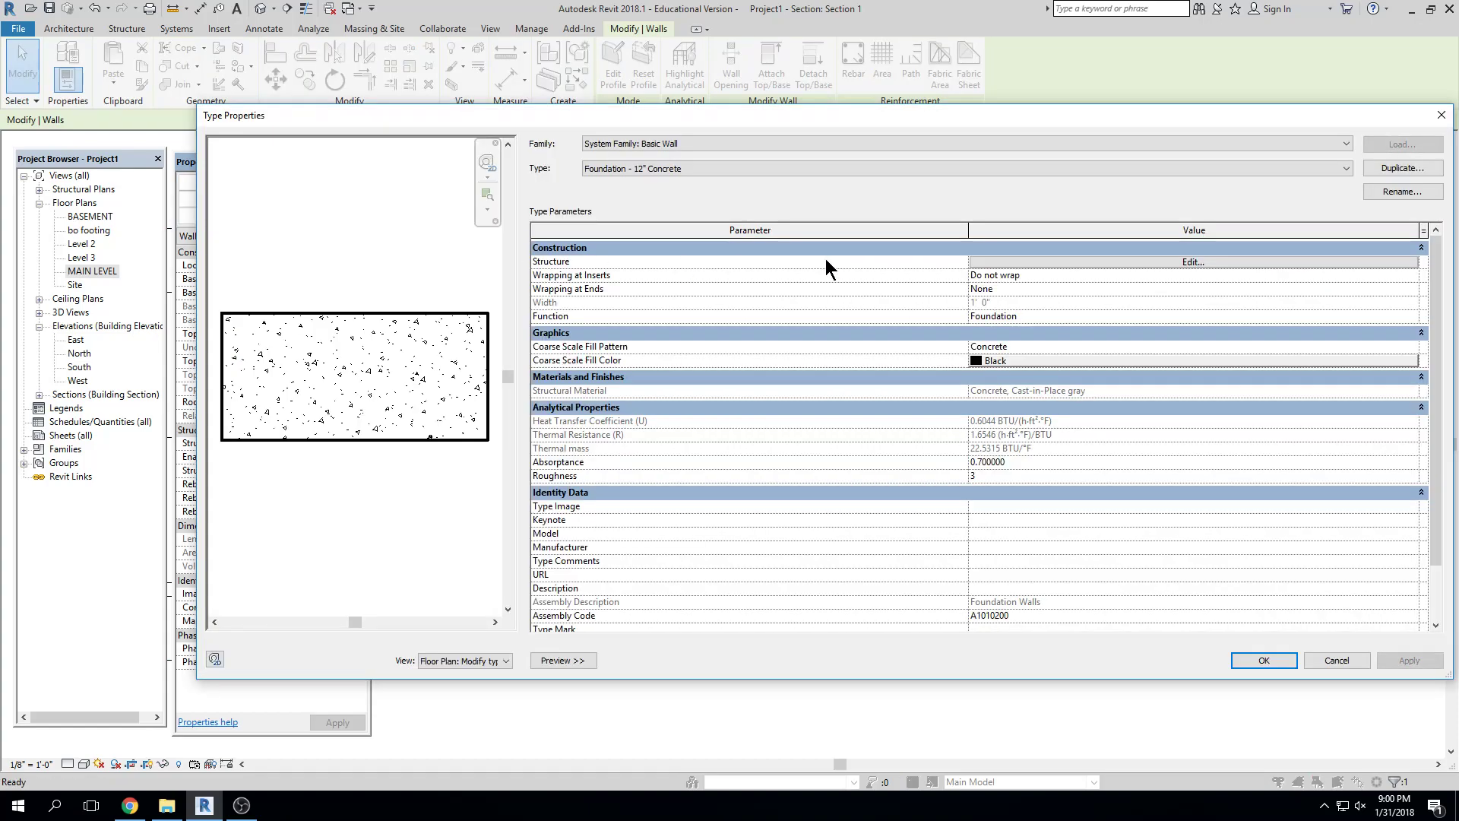
left_click(1055, 260)
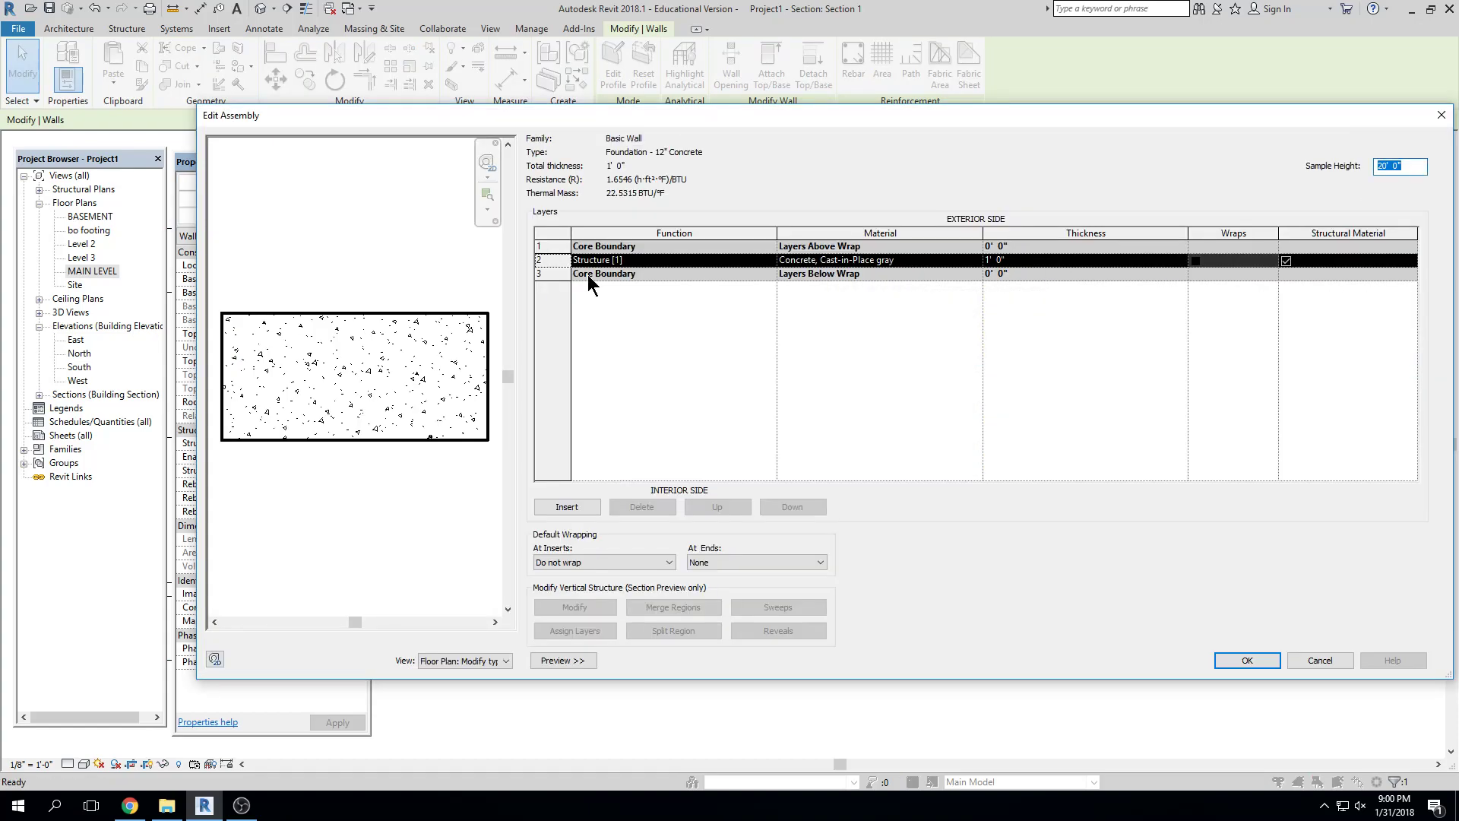
left_click(1055, 260)
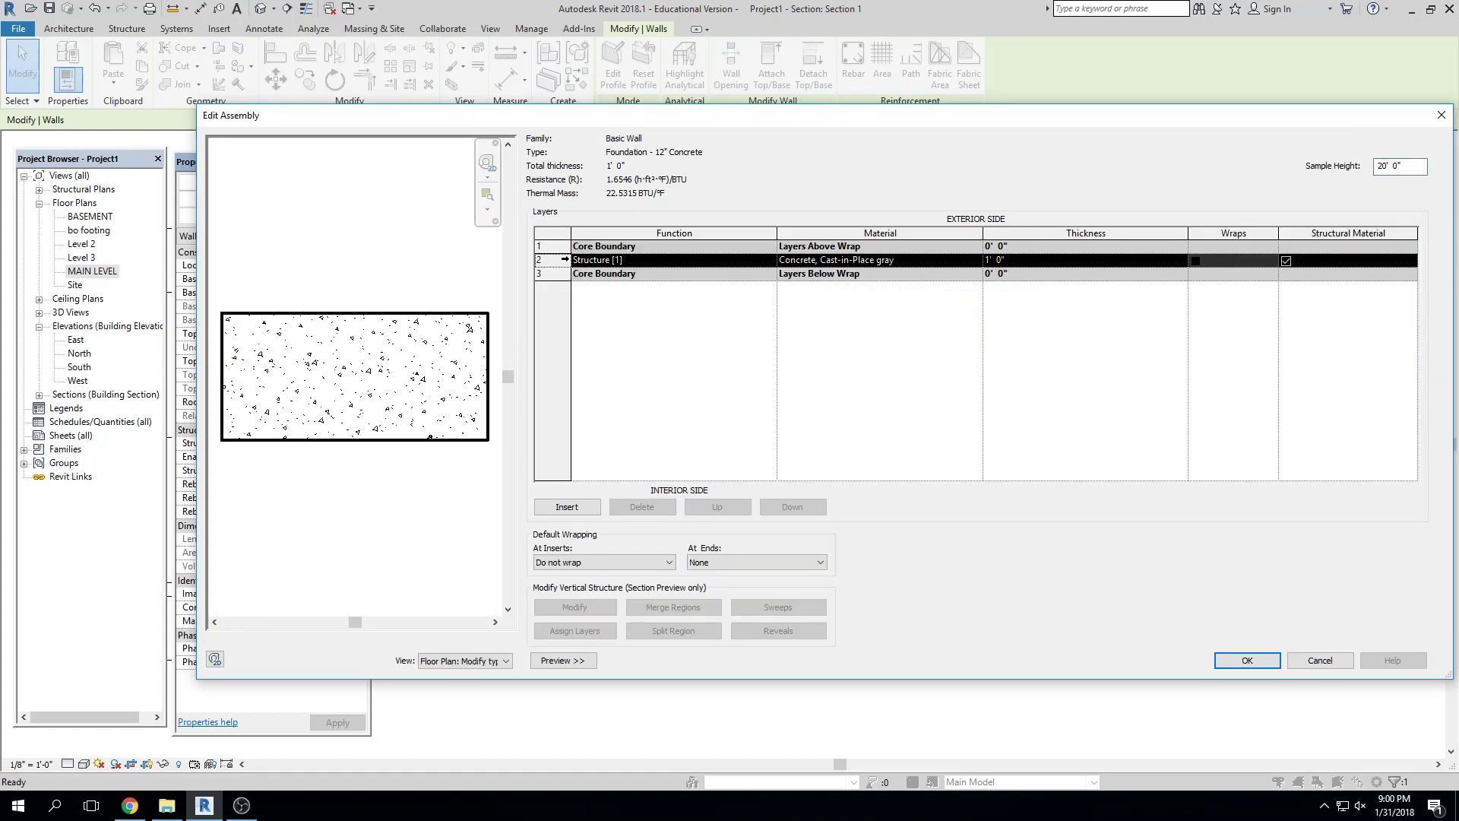
Insert a structure layer on the interior side of the concrete and assign it the Softwood, Lumber material
left_click(593, 507)
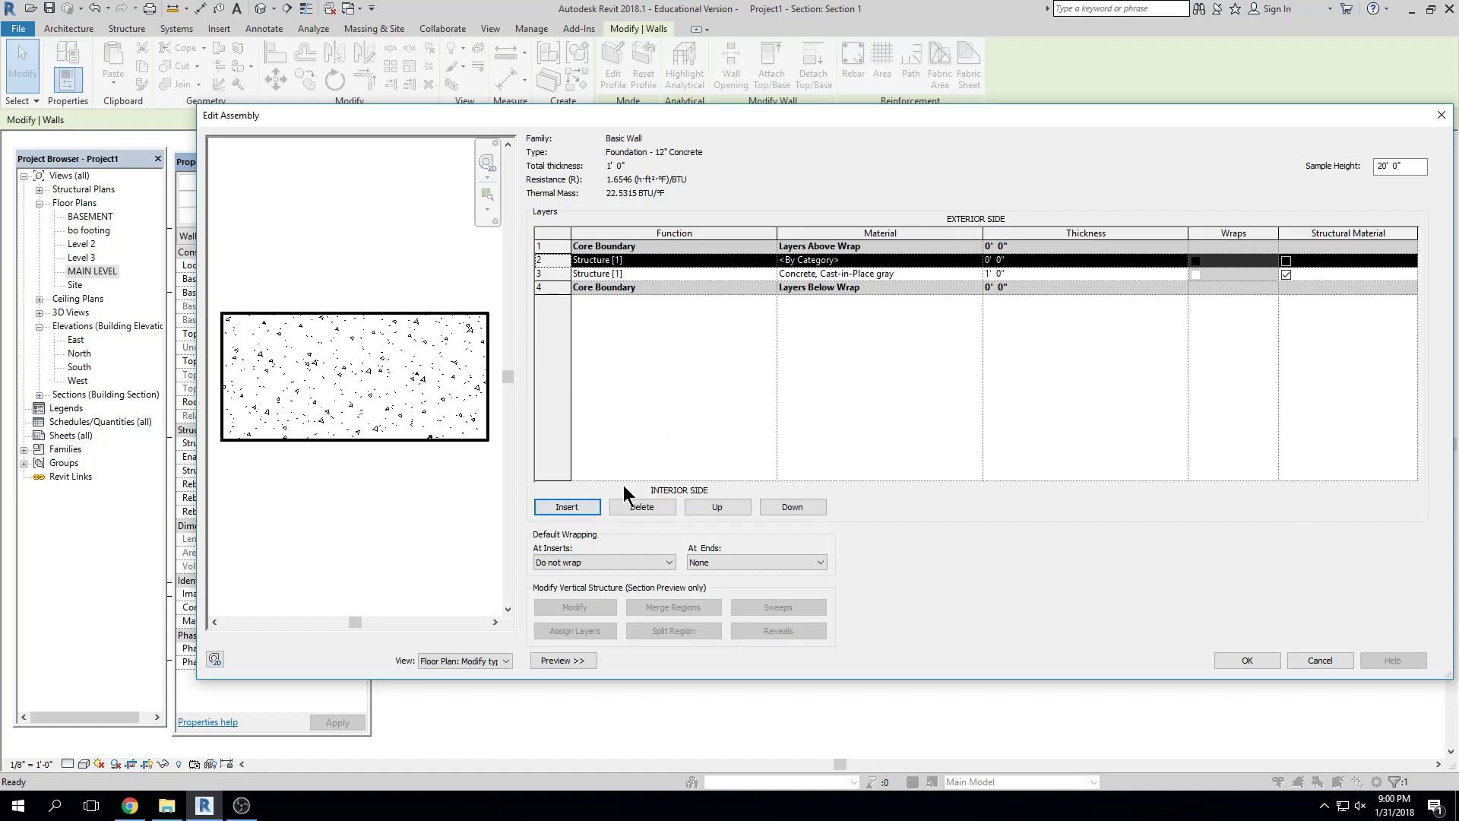
left_click(776, 508)
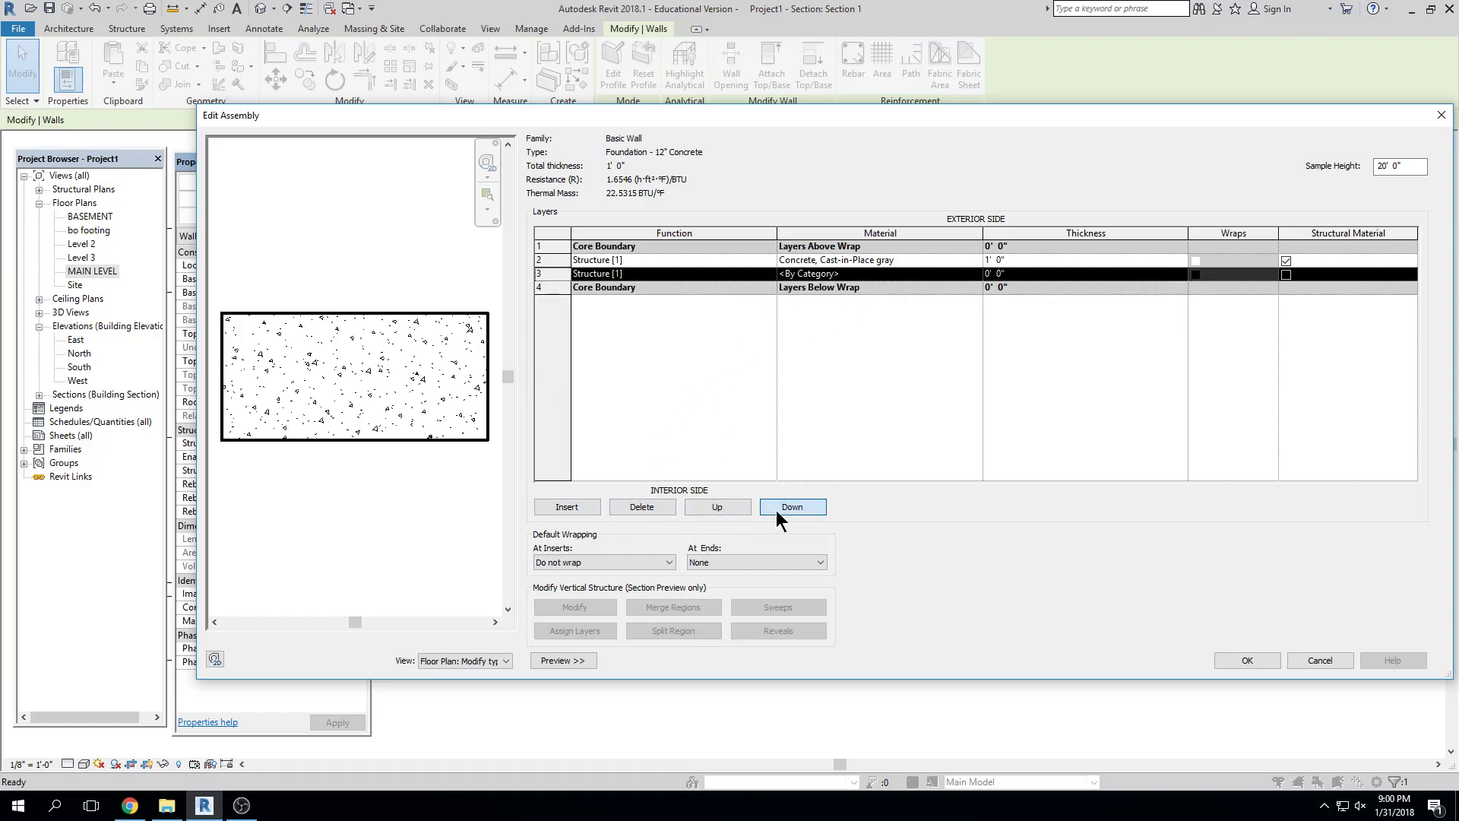
left_click(866, 274)
left_click(976, 273)
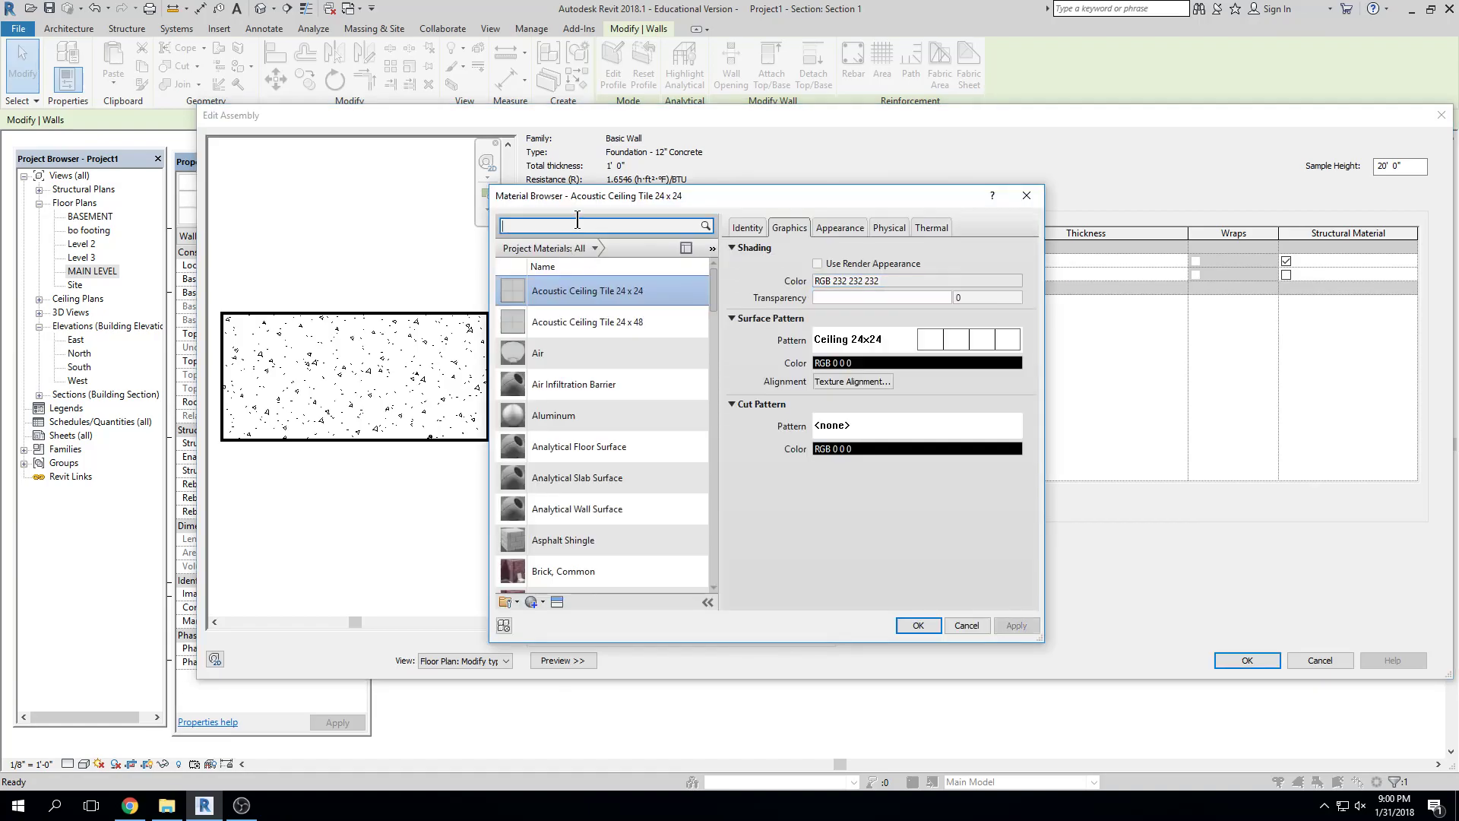
left_click(577, 221)
type("soft")
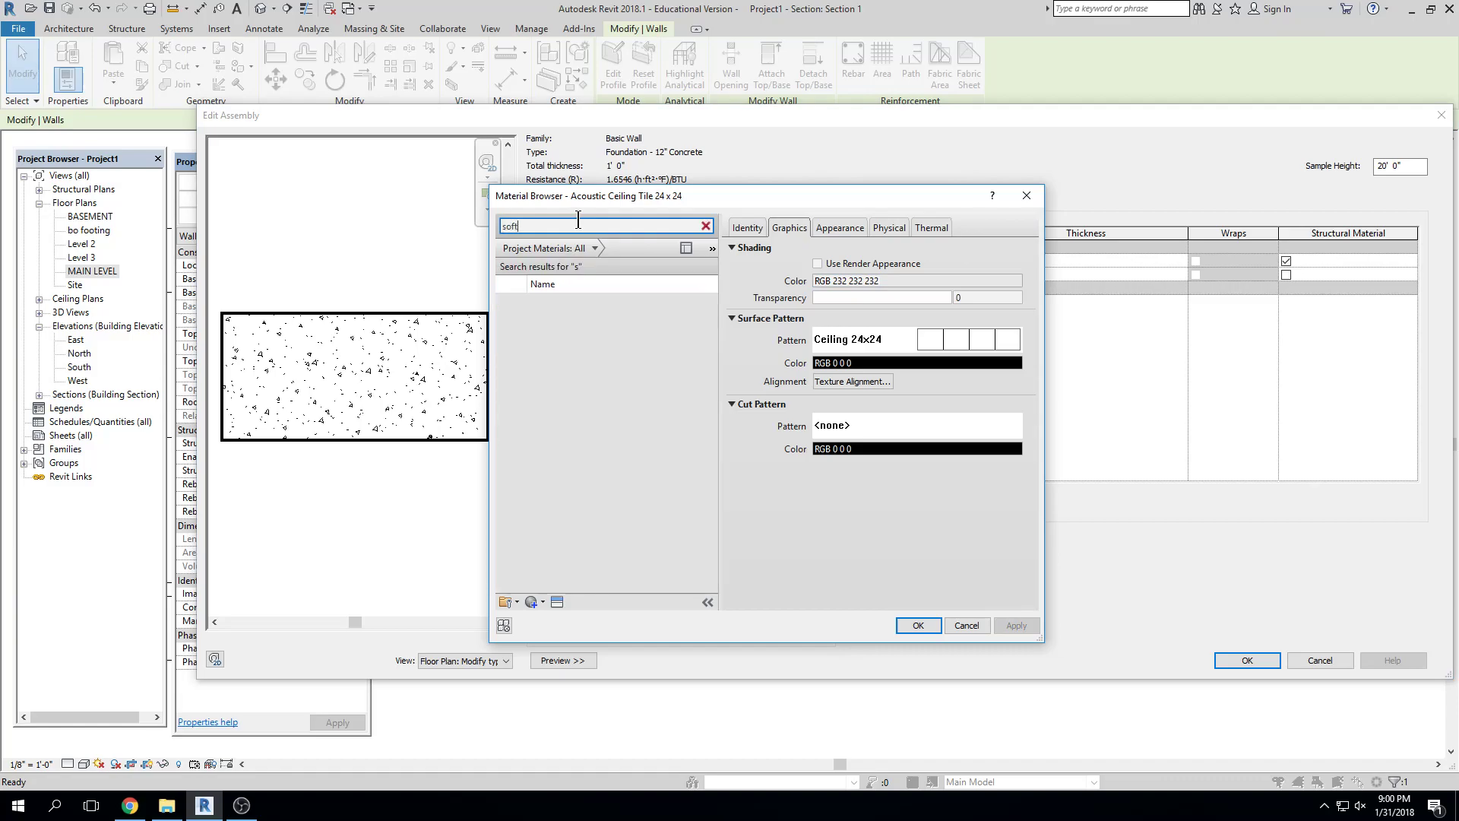
left_click(673, 306)
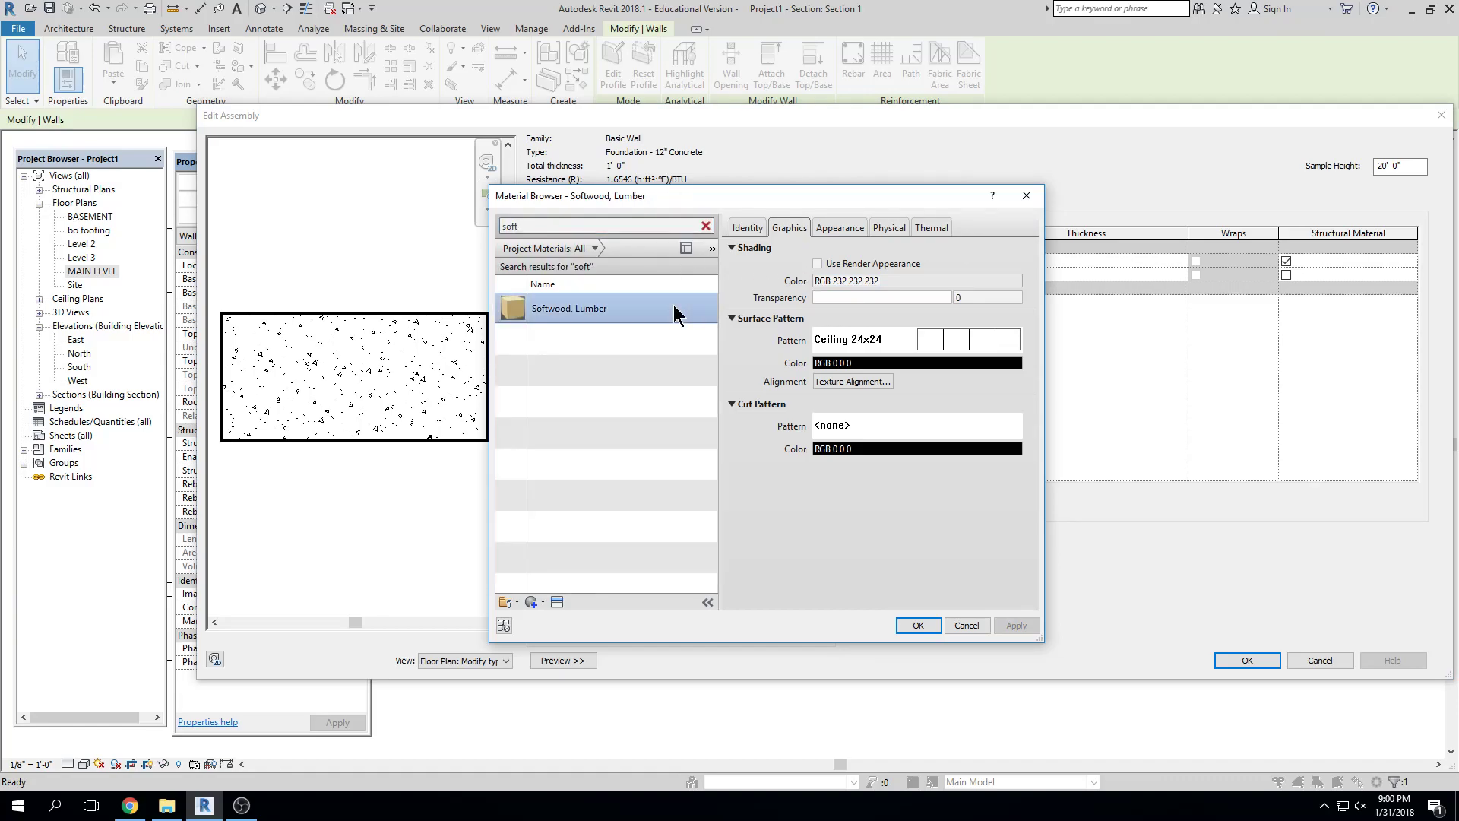
left_click(918, 624)
Set the Softwood, Lumber layer's thickness to 3 1/2"
left_click(1031, 274)
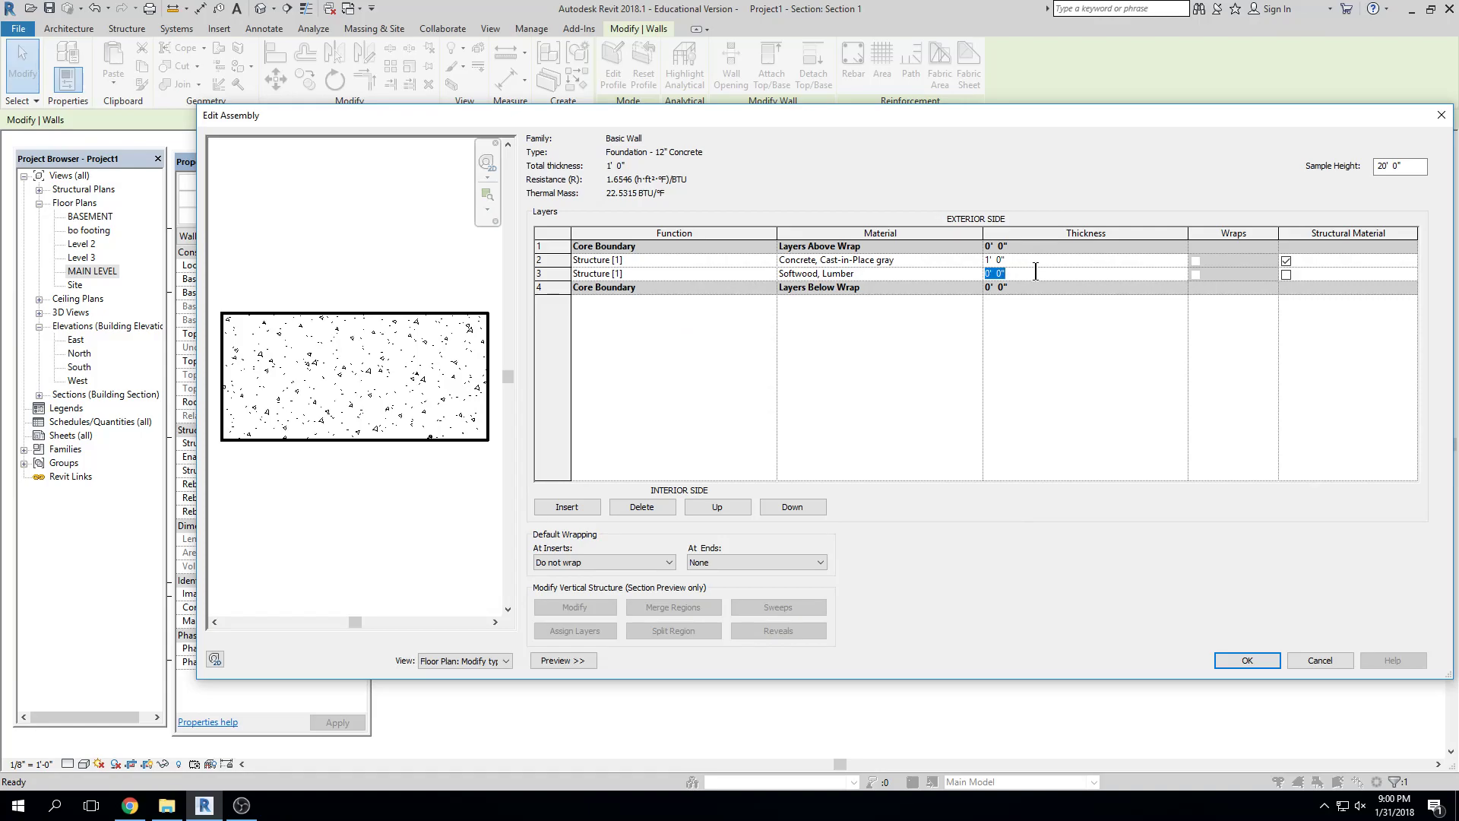
type("0 5.5")
key("Return")
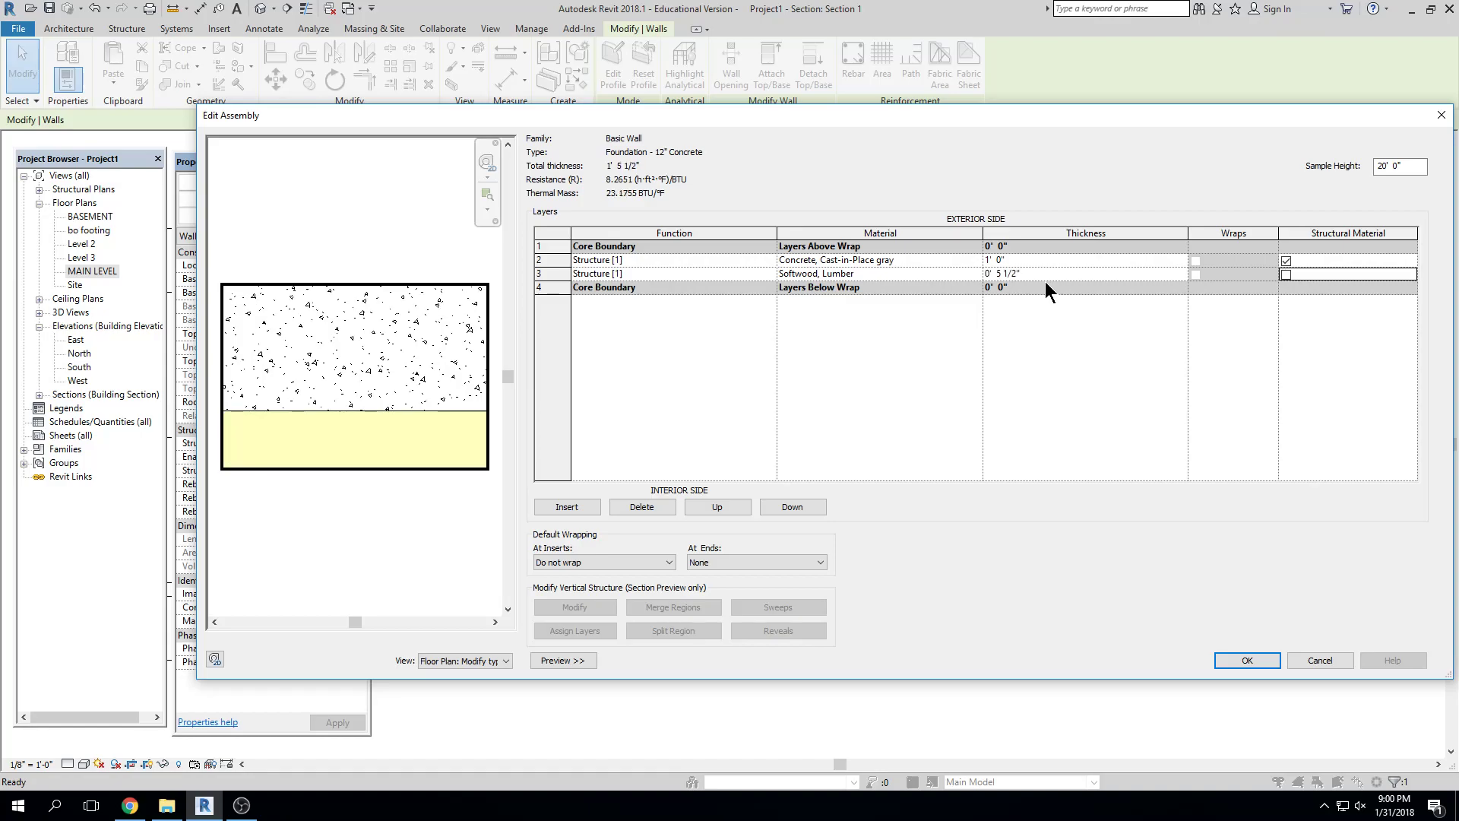
left_click(1044, 266)
left_click(1039, 272)
type("0 3.5")
key("Tab")
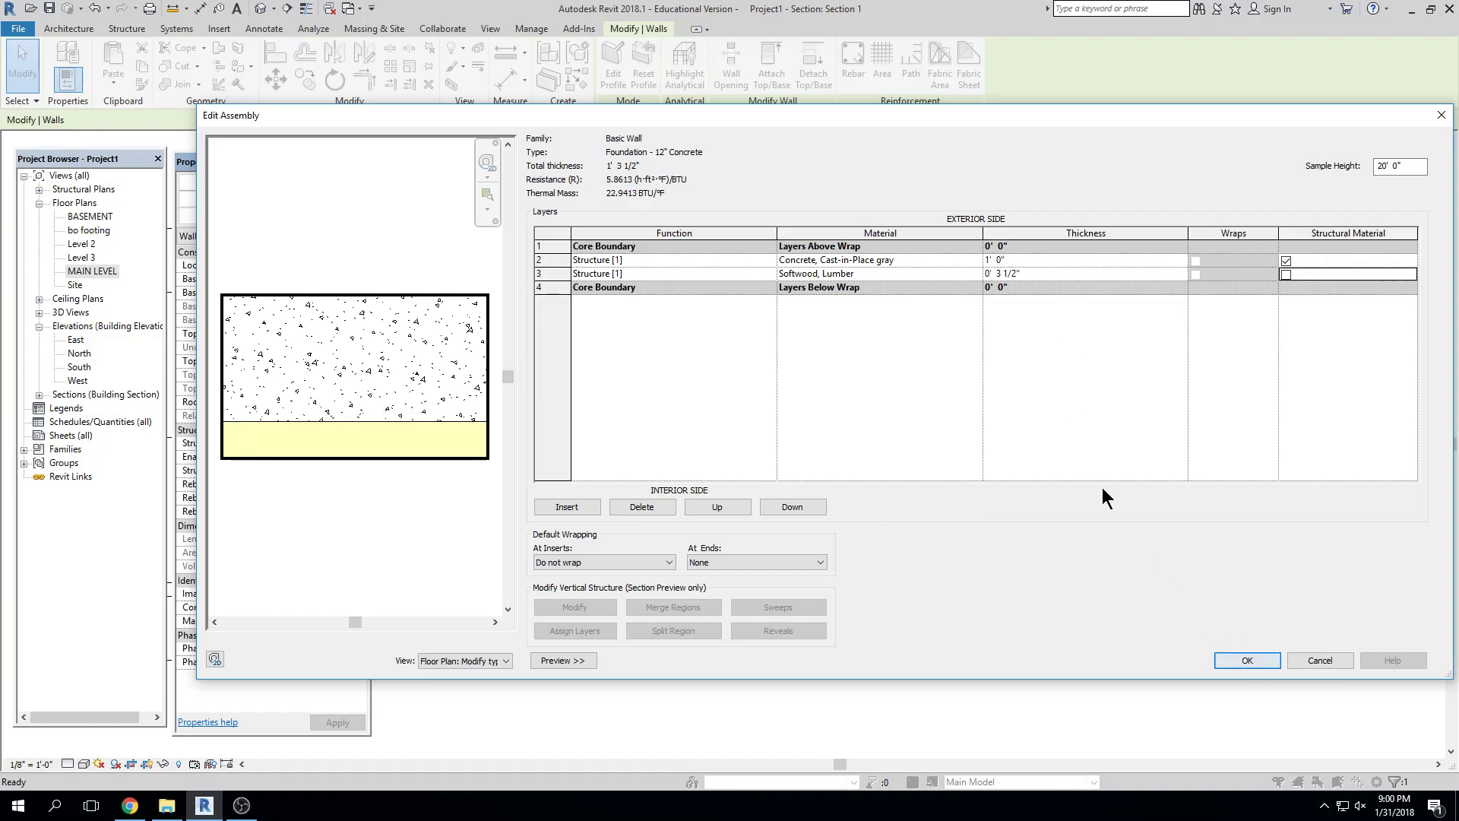
Insert a layer on the interior side outside the core boundary and set its function to Finish 2 [5]
left_click(550, 287)
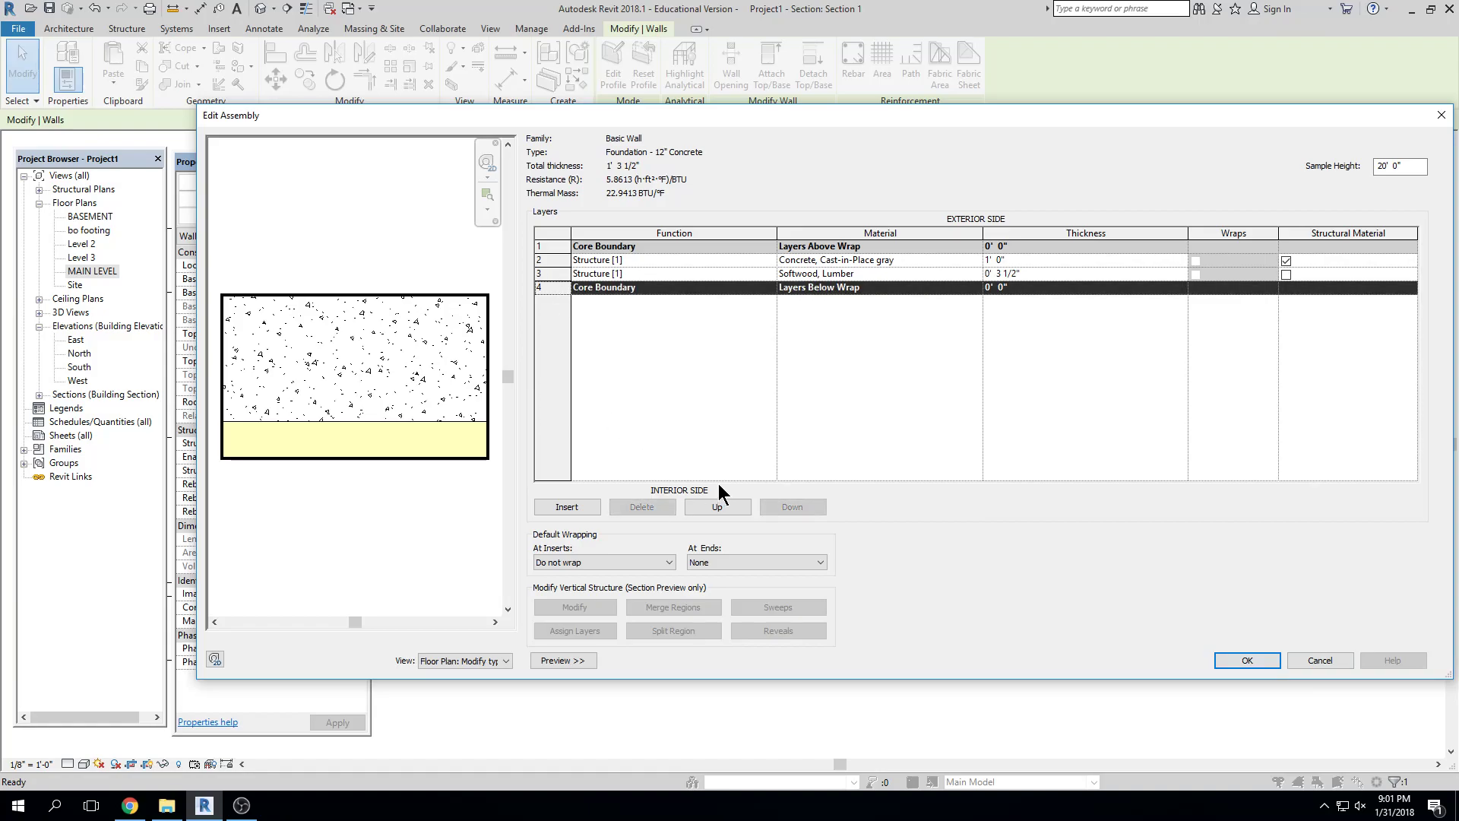
left_click(589, 506)
left_click(784, 507)
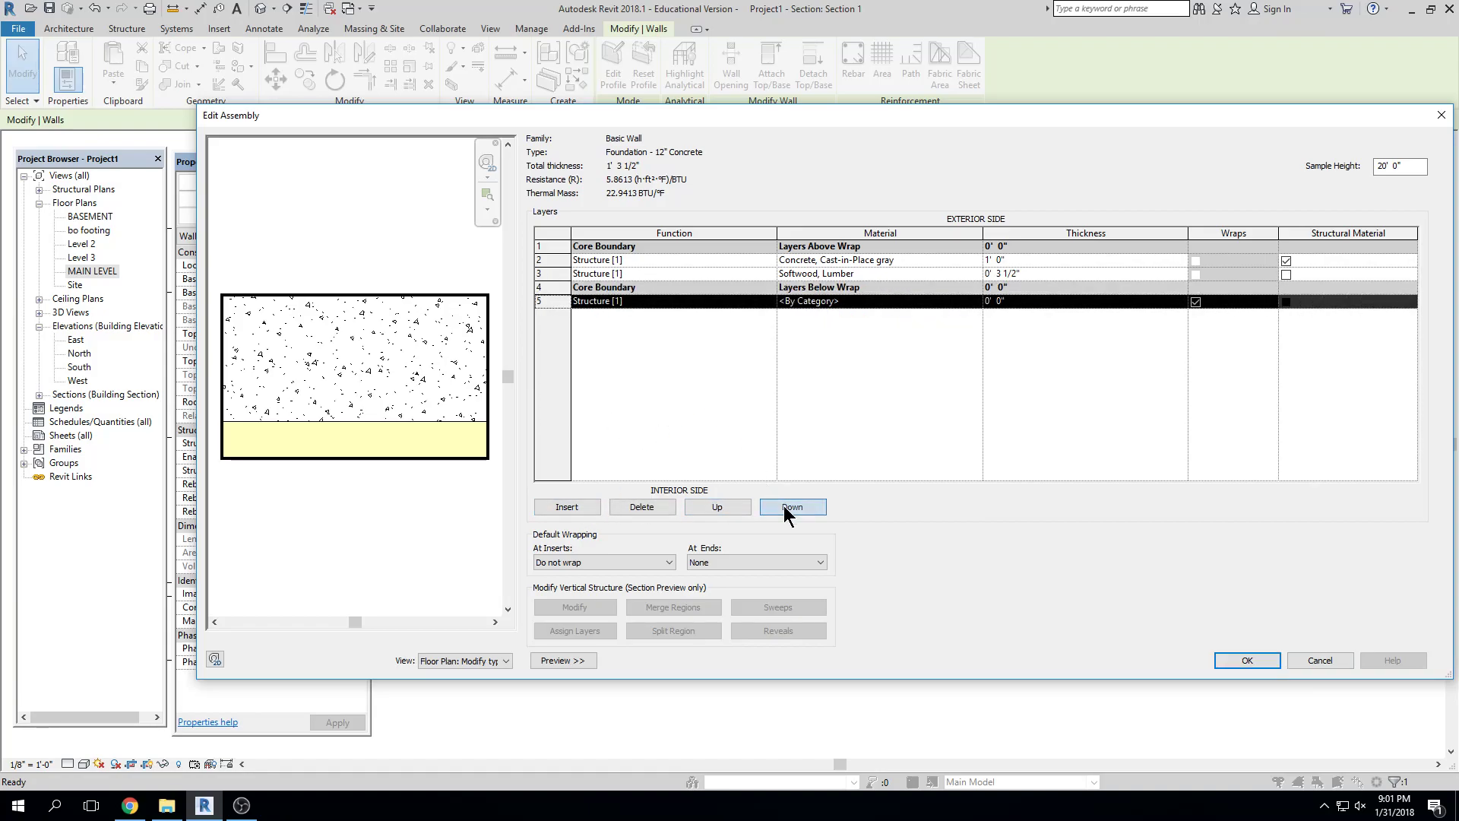
left_click(771, 301)
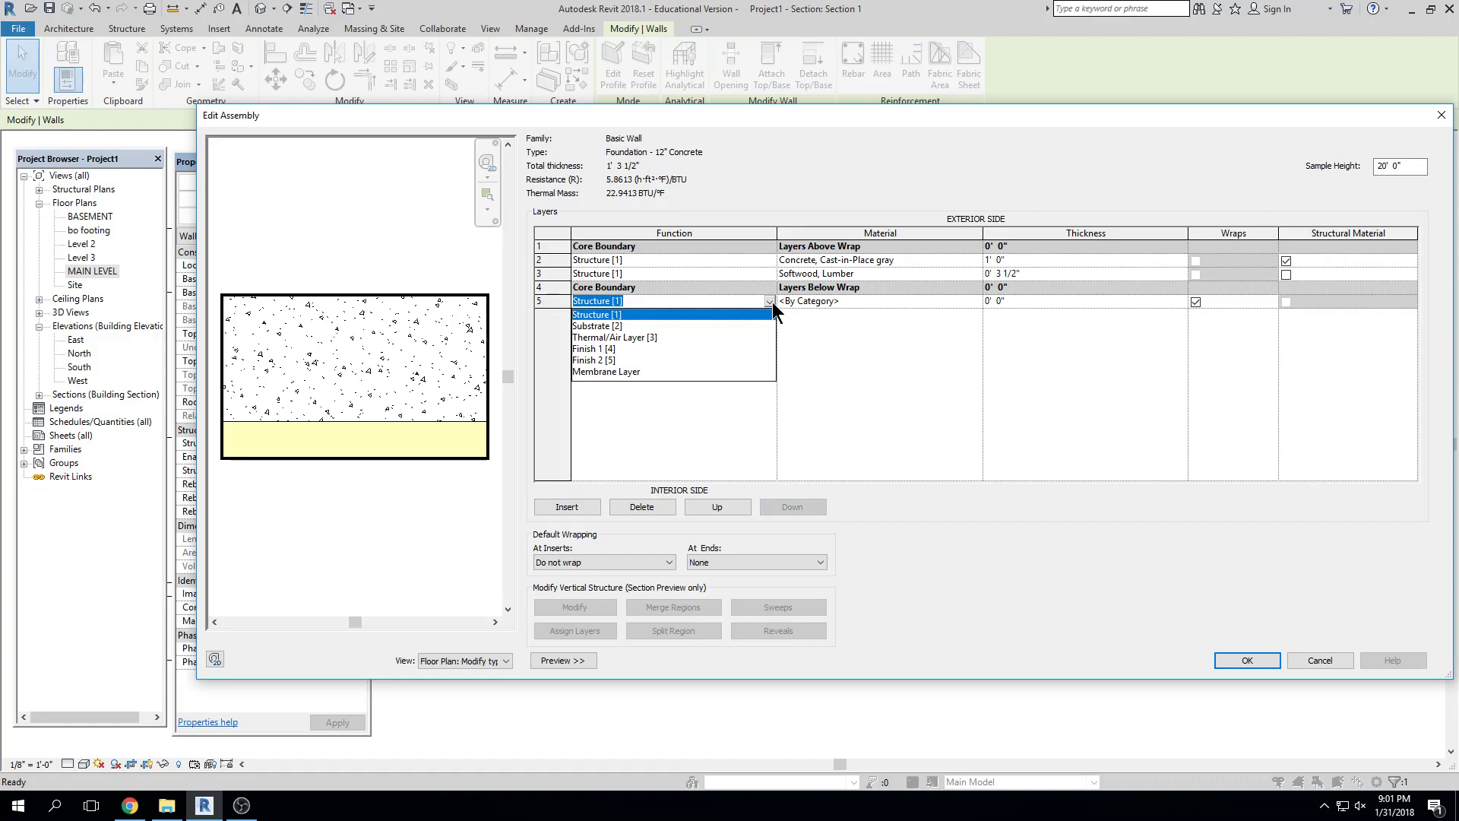
left_click(617, 359)
Assign the Gypsum Wall Board material to the Finish 2 [5] layer
left_click(930, 301)
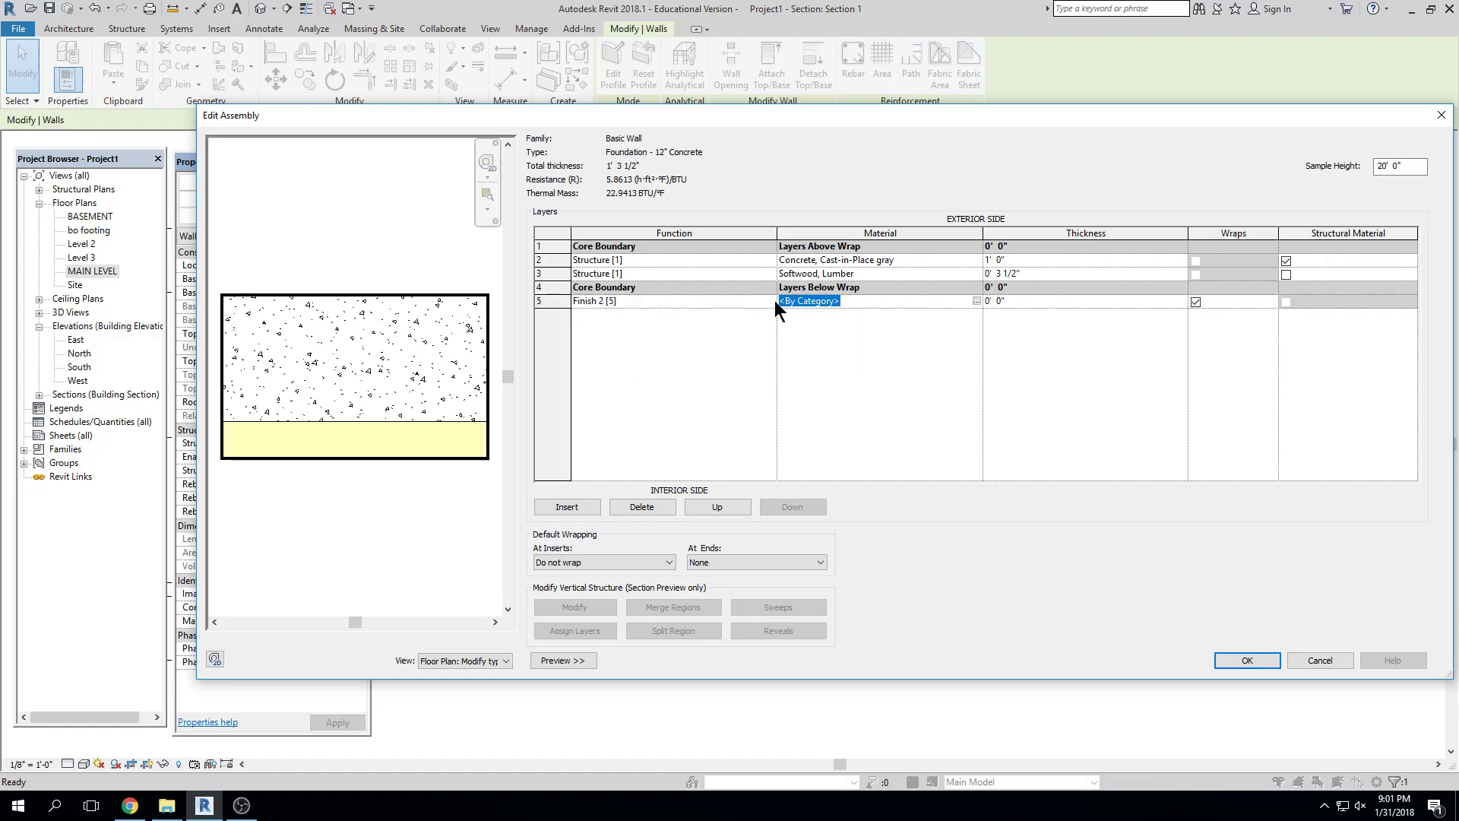
left_click(975, 300)
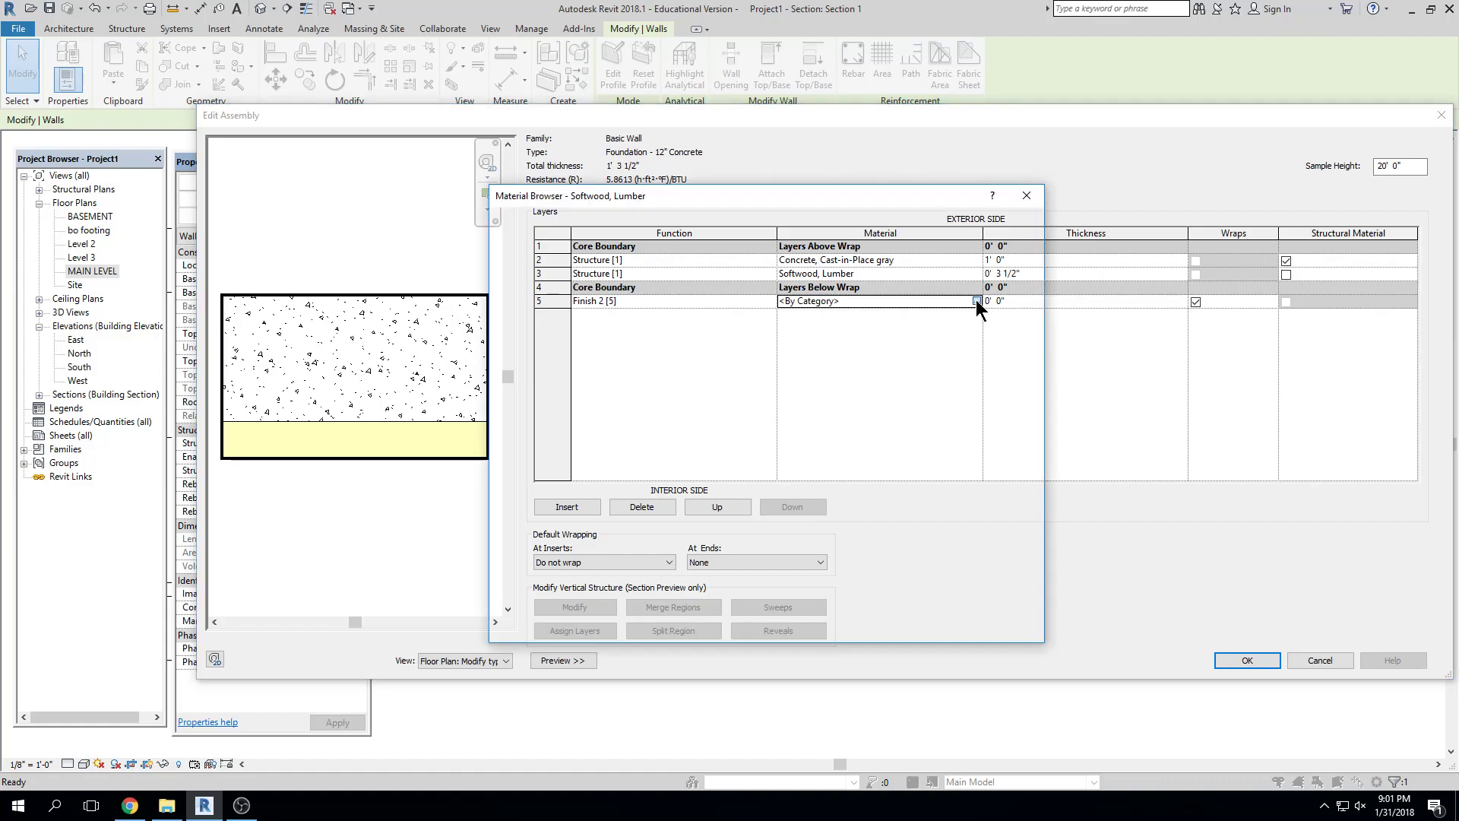
left_click(604, 225)
type("gyp")
left_click(605, 309)
left_click(911, 625)
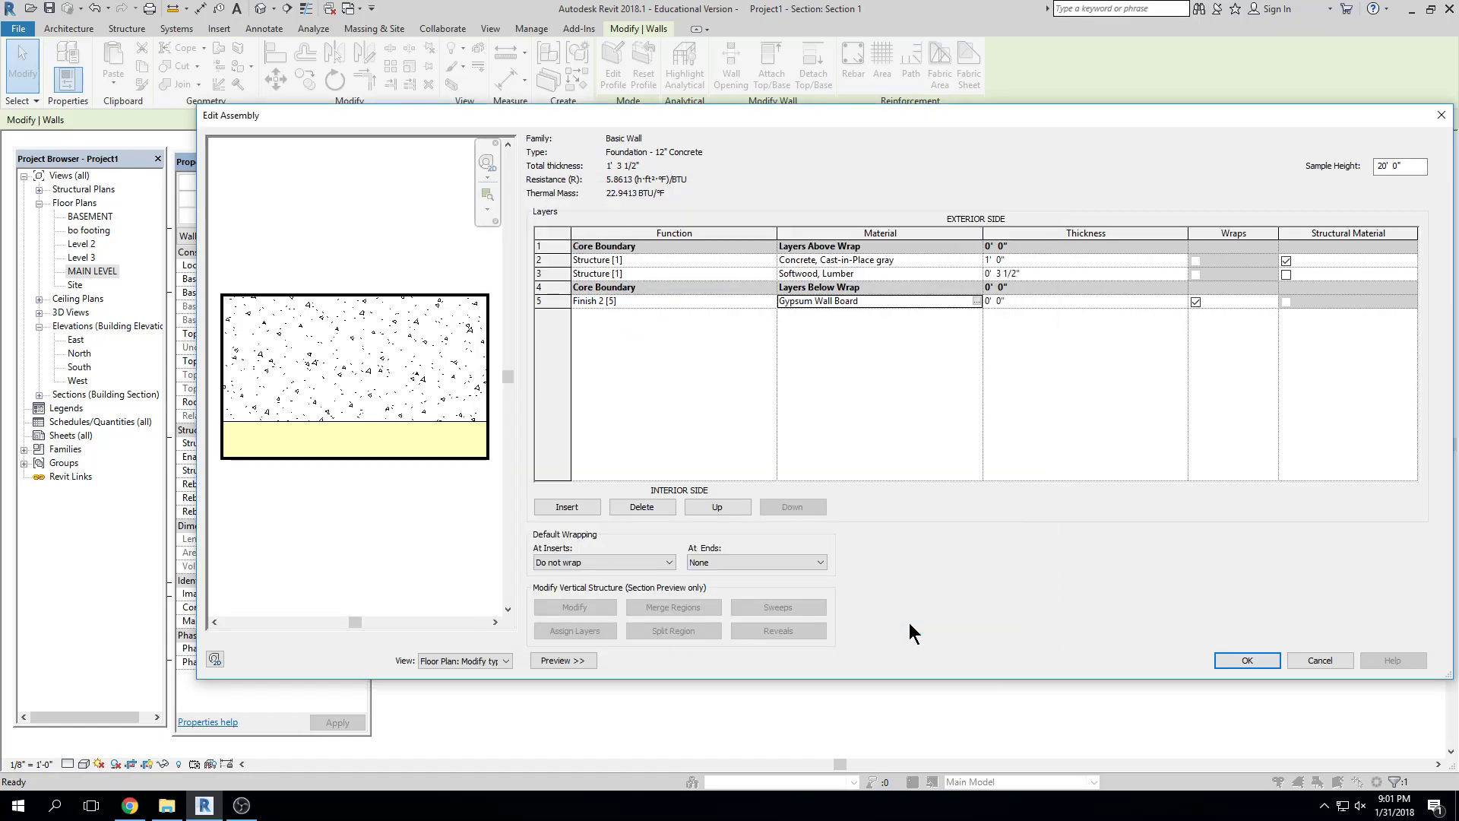
Try to give the Gypsum Wall Board layer a thickness of 0.50" and leave the layer editor
left_click(957, 301)
type("0 .50")
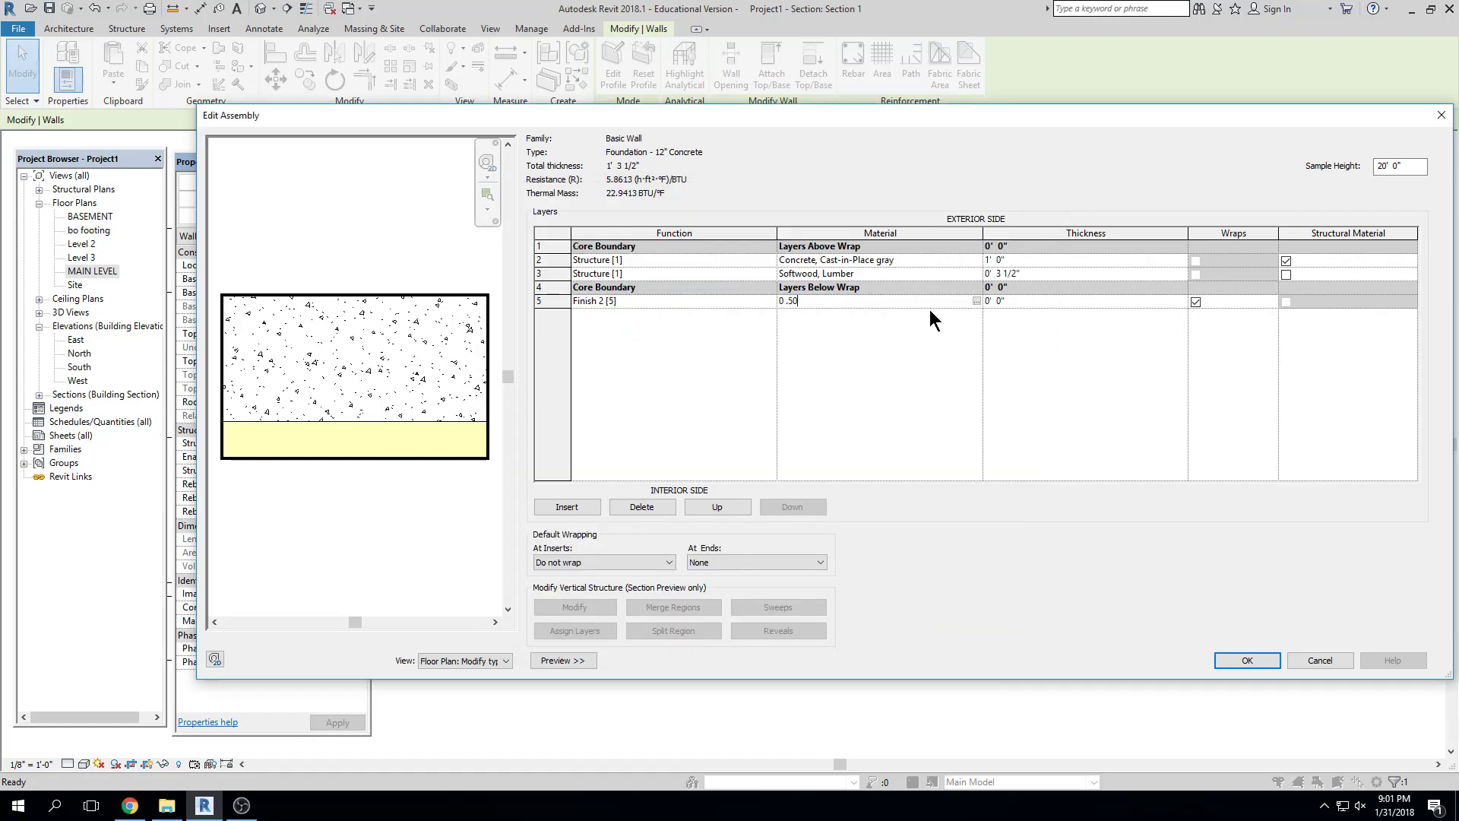
key("Return")
key("Return")
key("Escape")
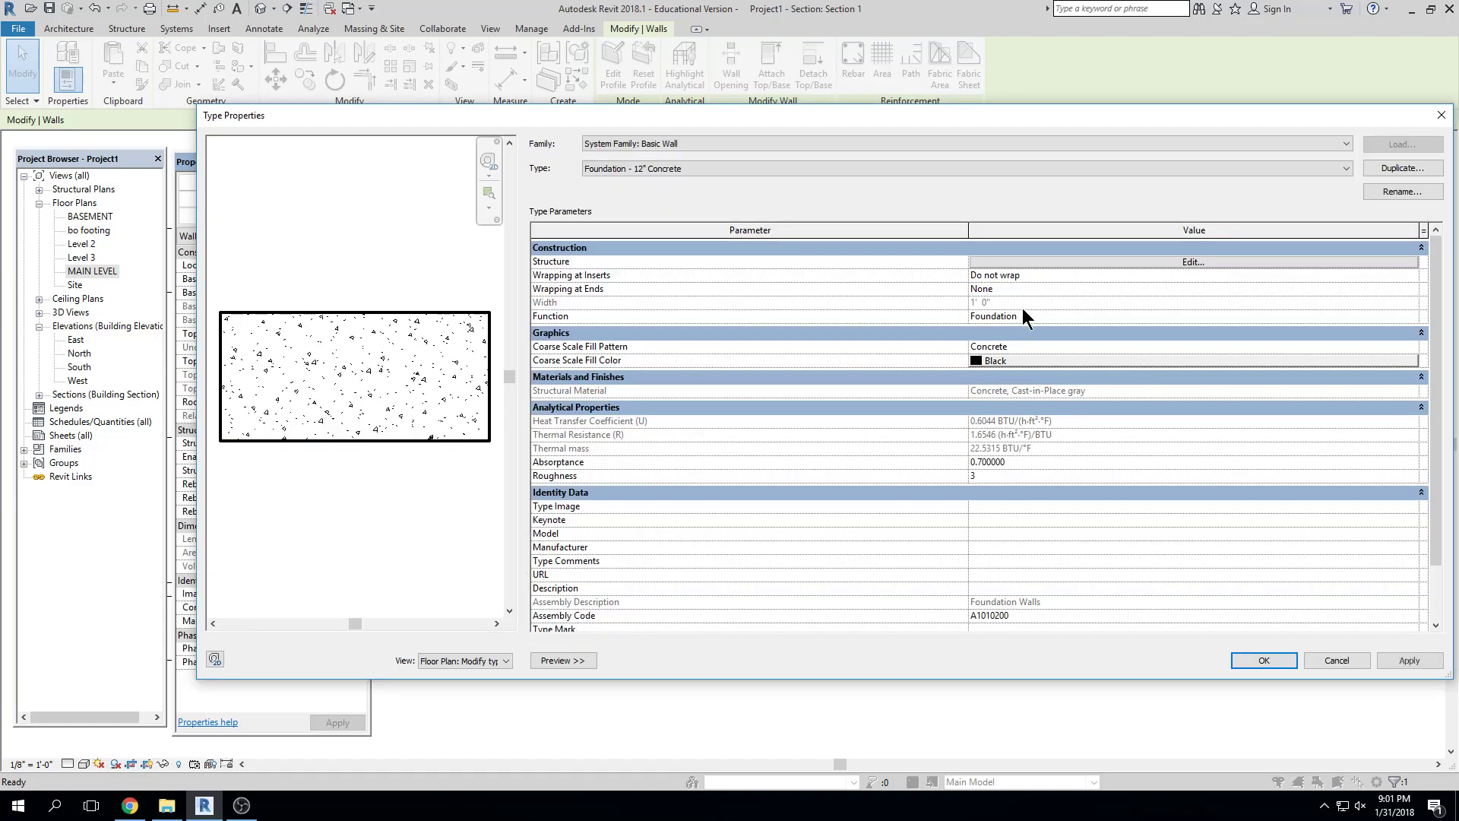
Reopen the Foundation - 12" Concrete wall's layer structure and insert a new layer inside the core, on the interior side of the concrete
left_click(1005, 262)
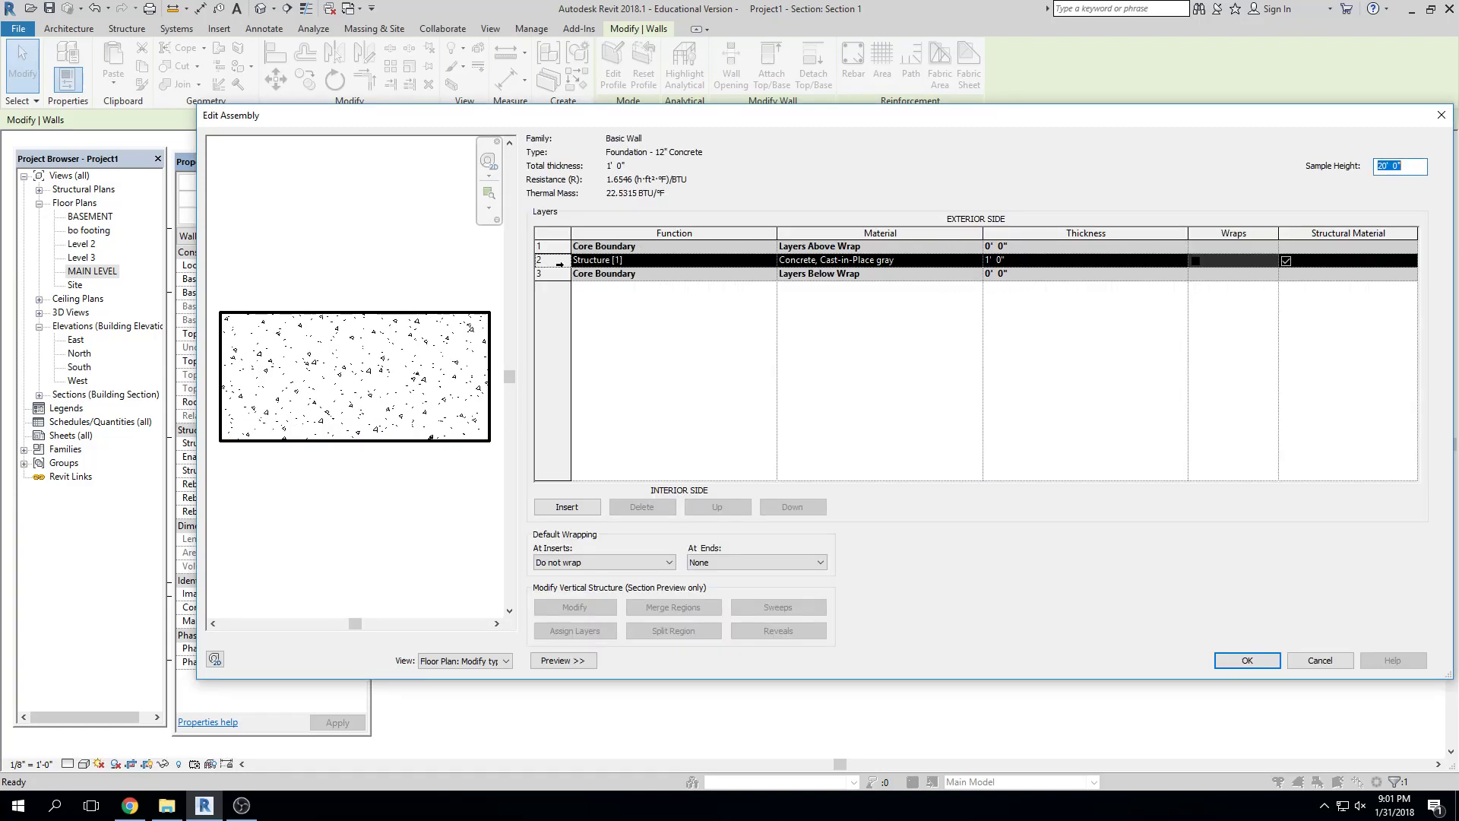
left_click(553, 274)
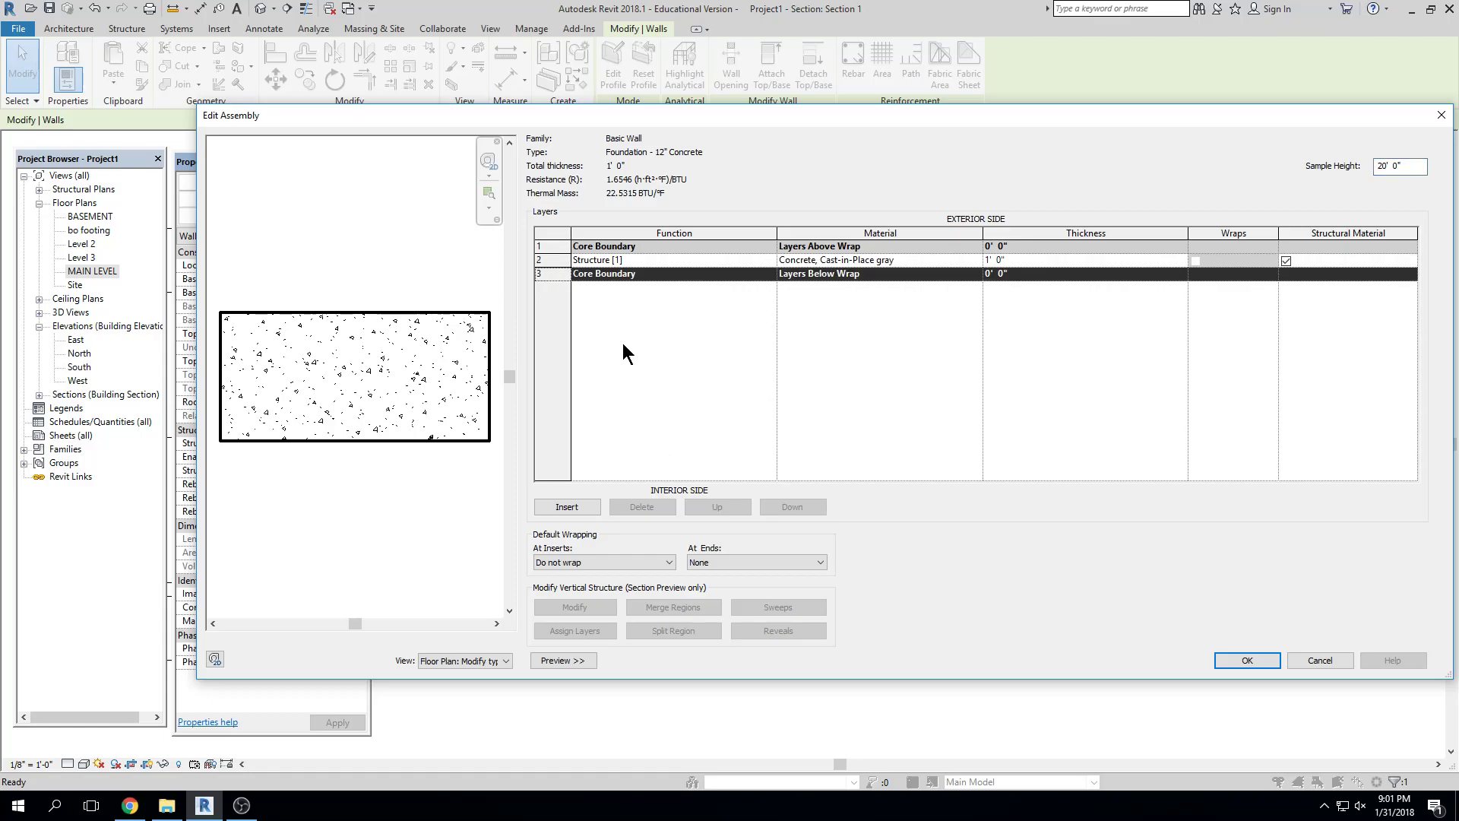
left_click(567, 259)
left_click(569, 507)
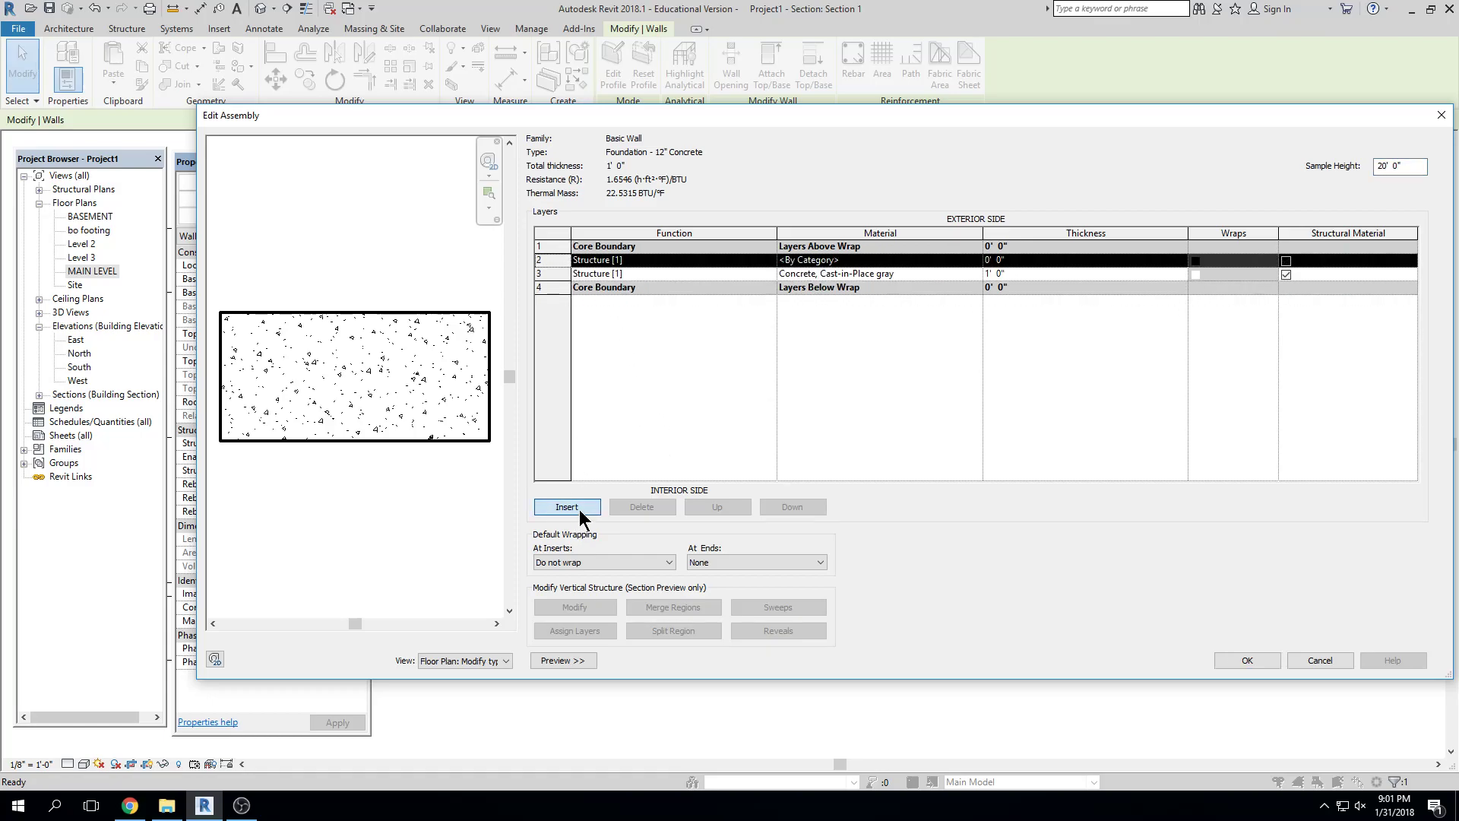
left_click(785, 506)
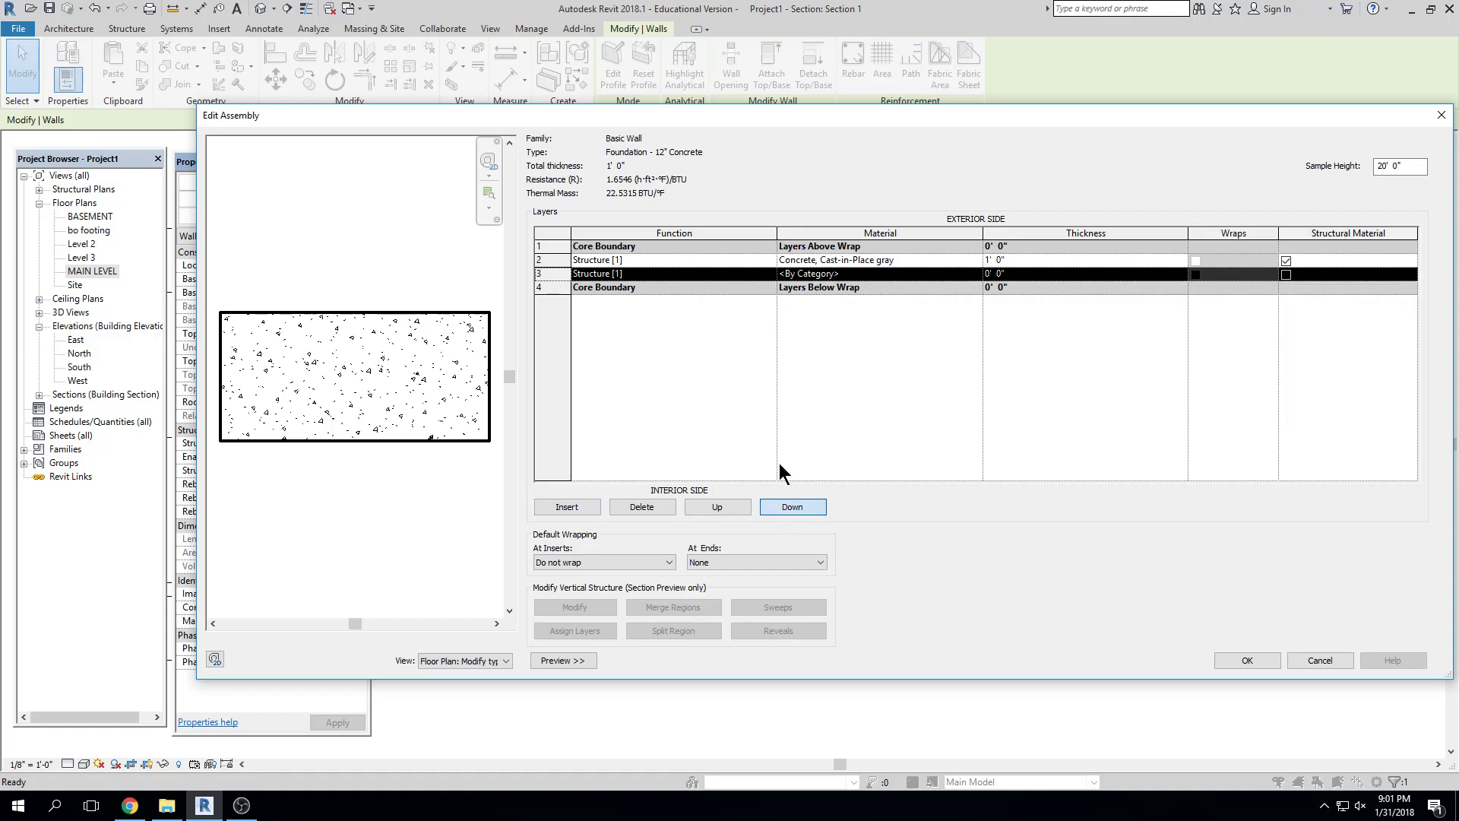
Assign the Softwood, Lumber material to the new structure layer and set its thickness to 3 1/2"
left_click(910, 272)
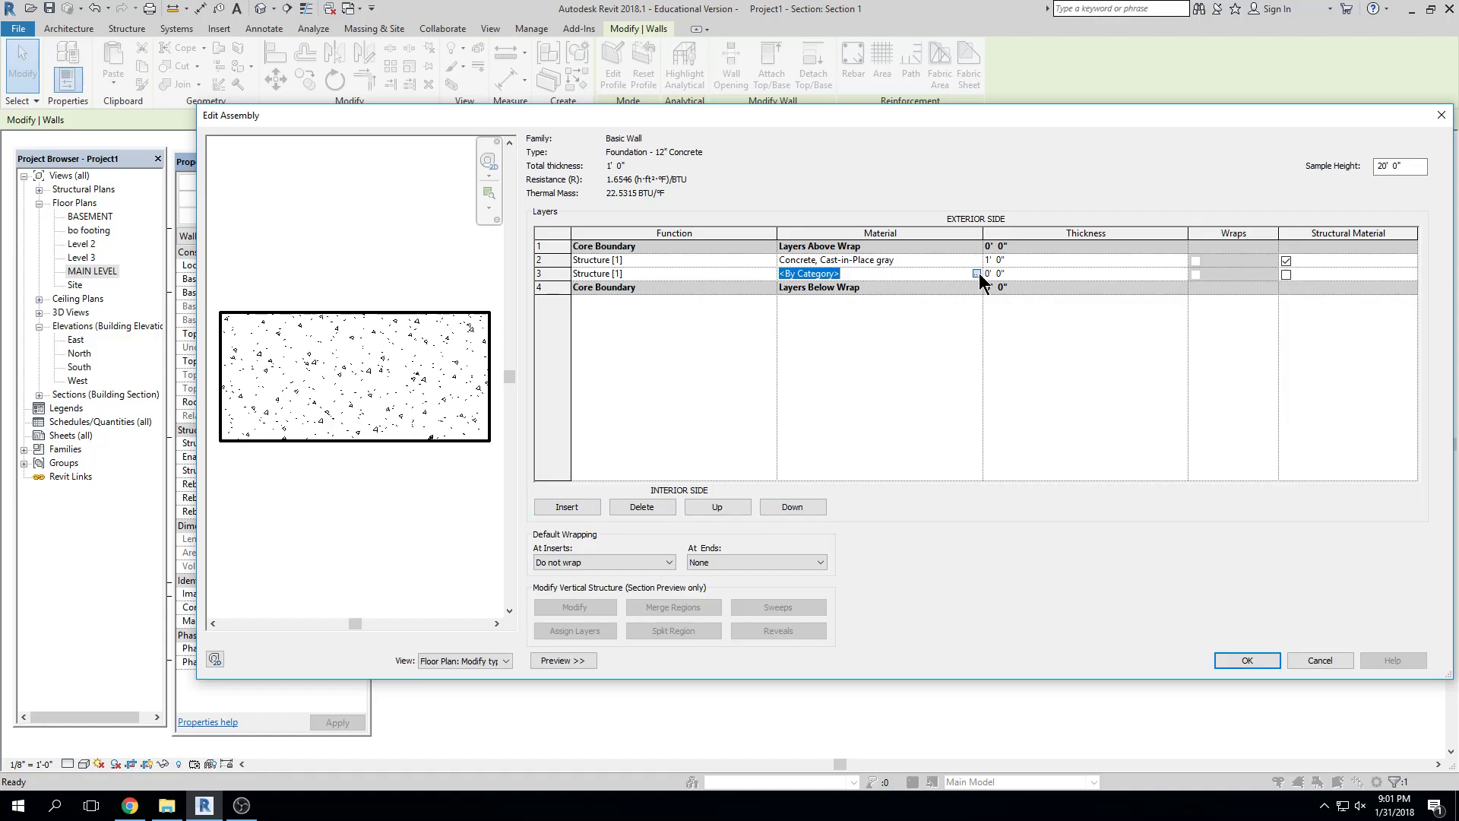
left_click(979, 272)
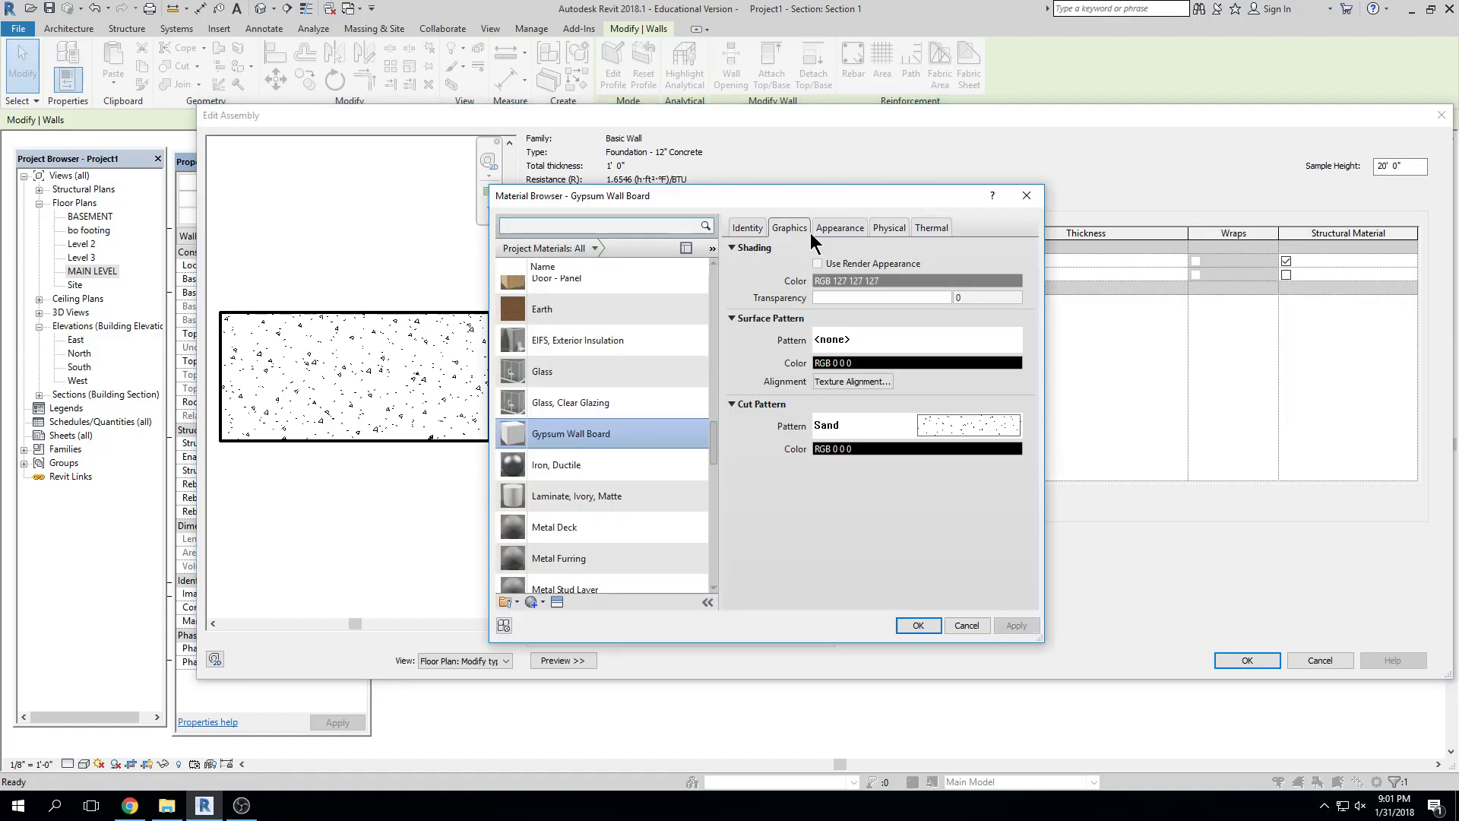
type("so")
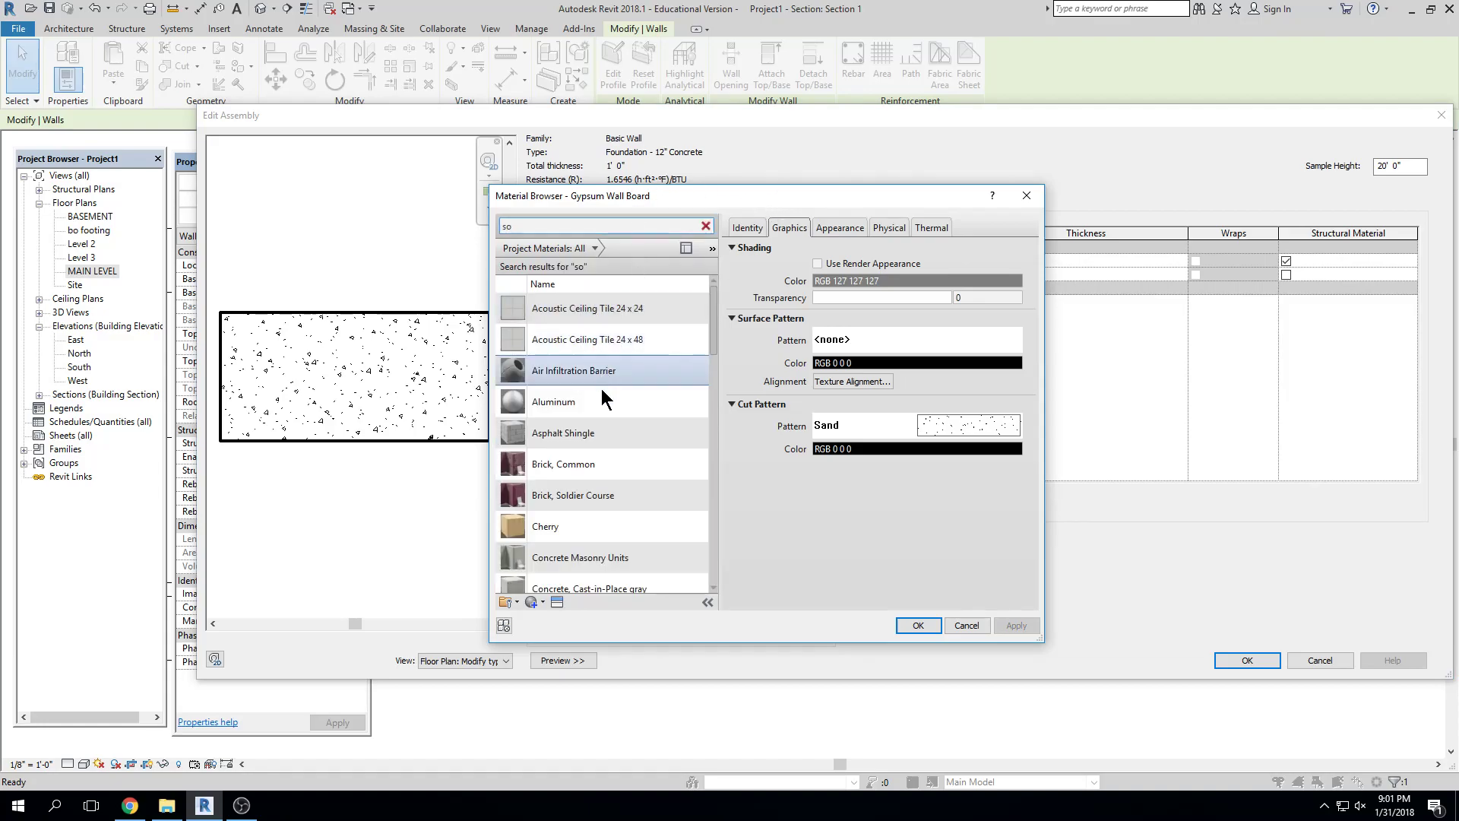
type("ft")
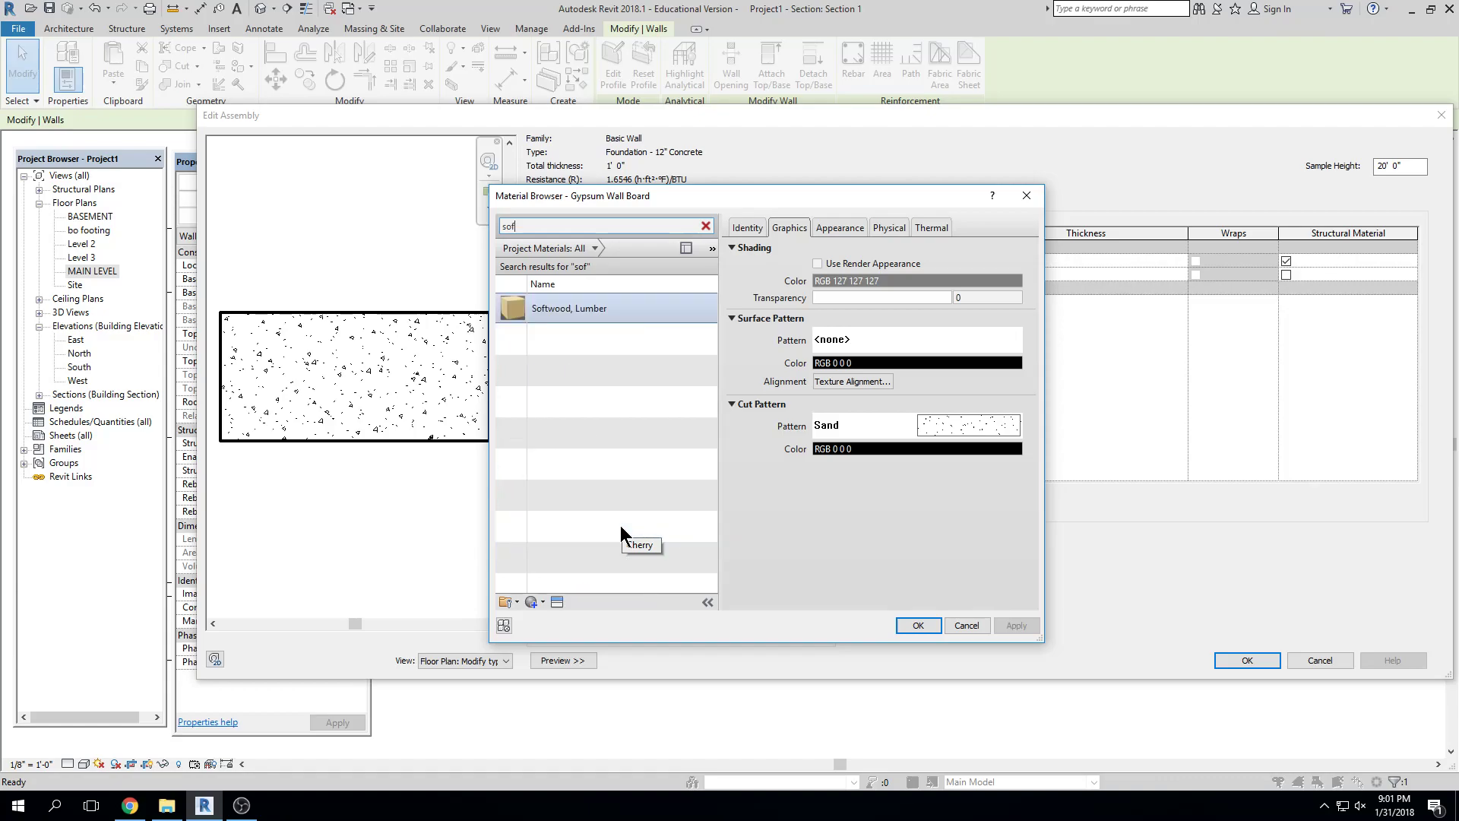
left_click(603, 305)
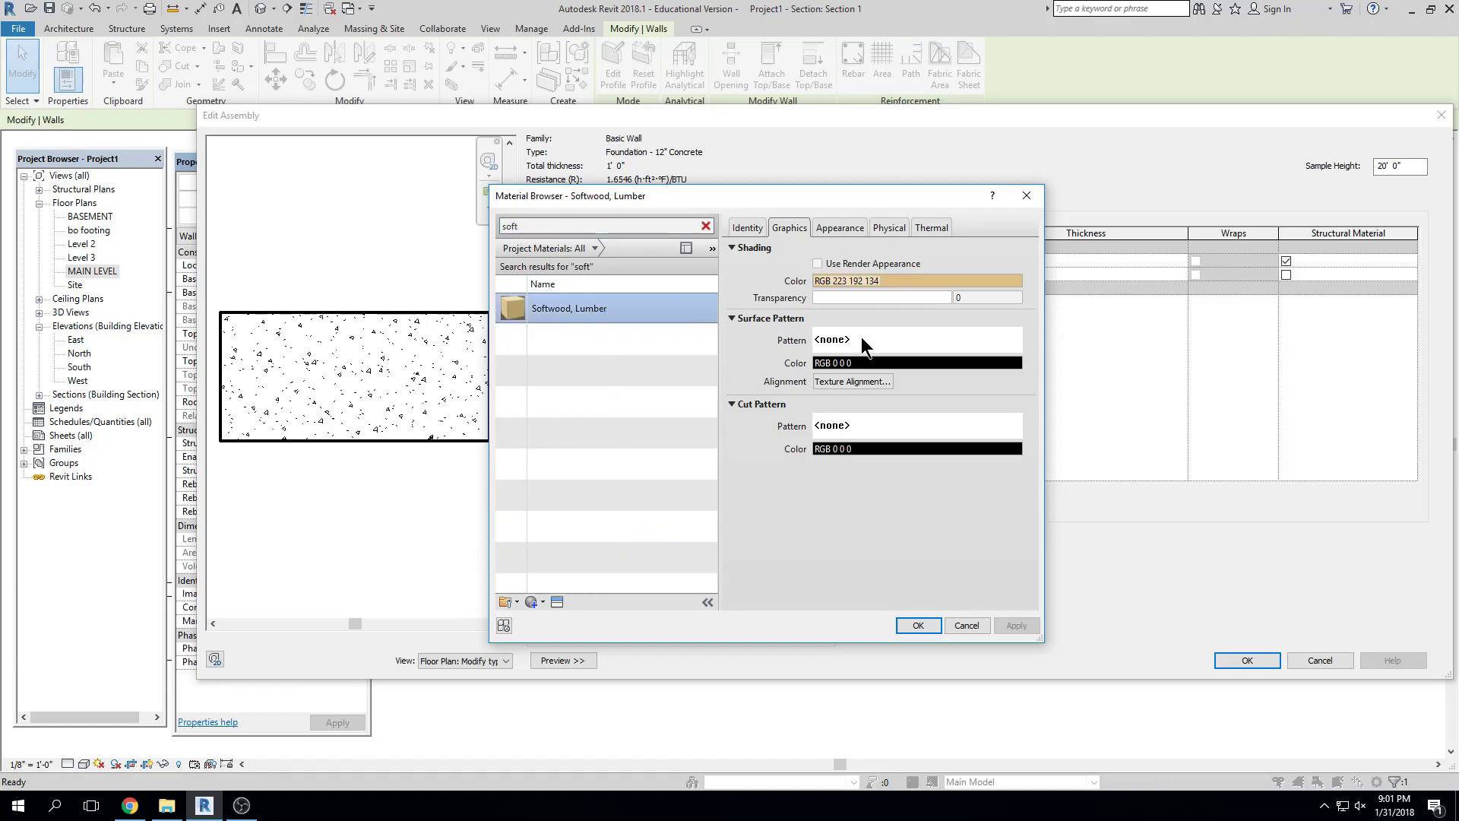
left_click(919, 624)
left_click(1073, 272)
type("0 3 1/2")
key("Tab")
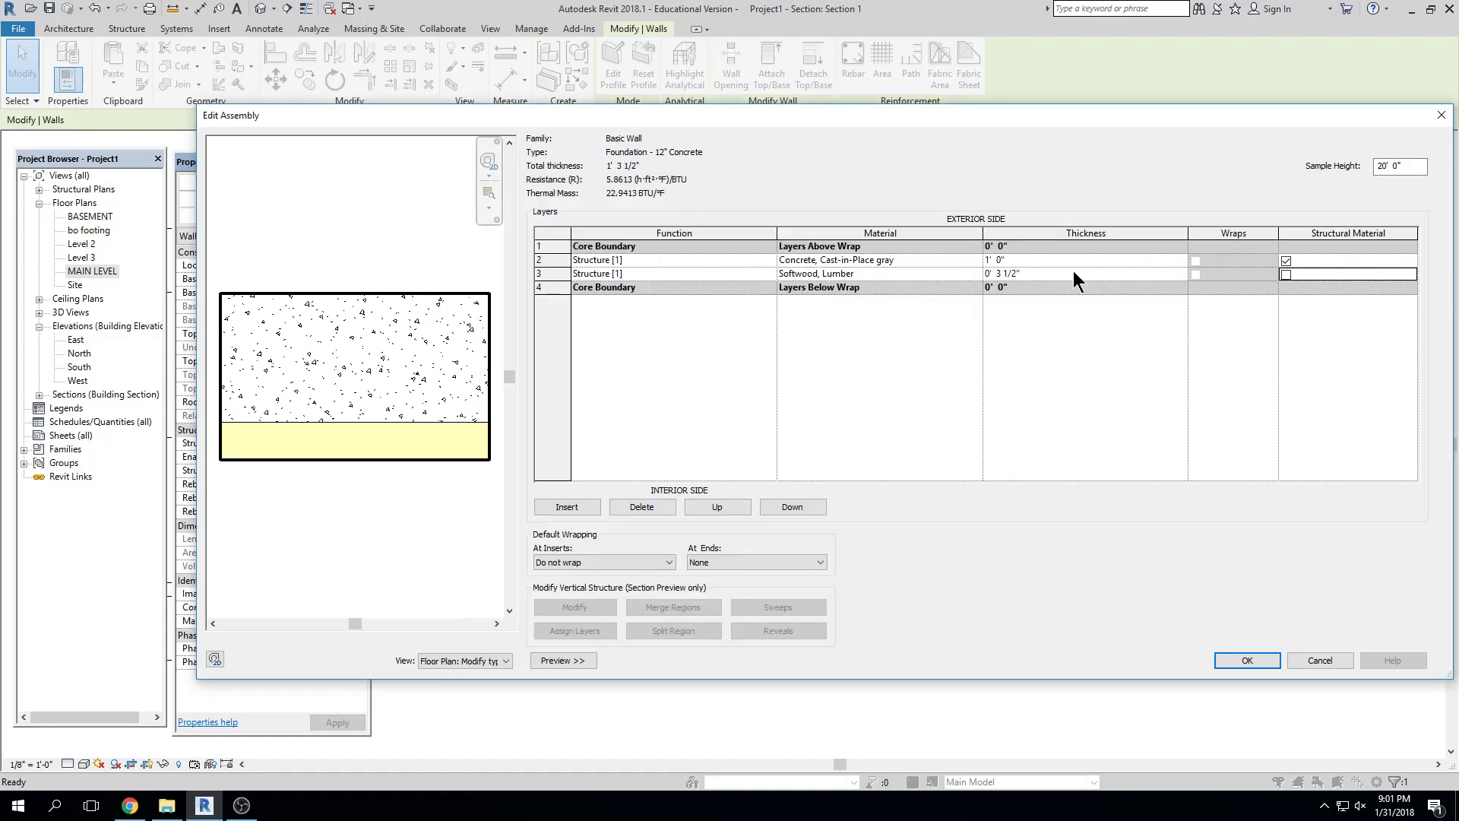
Insert a layer on the interior side outside the core boundary with the function Finish 2 [5]
left_click(547, 286)
left_click(576, 505)
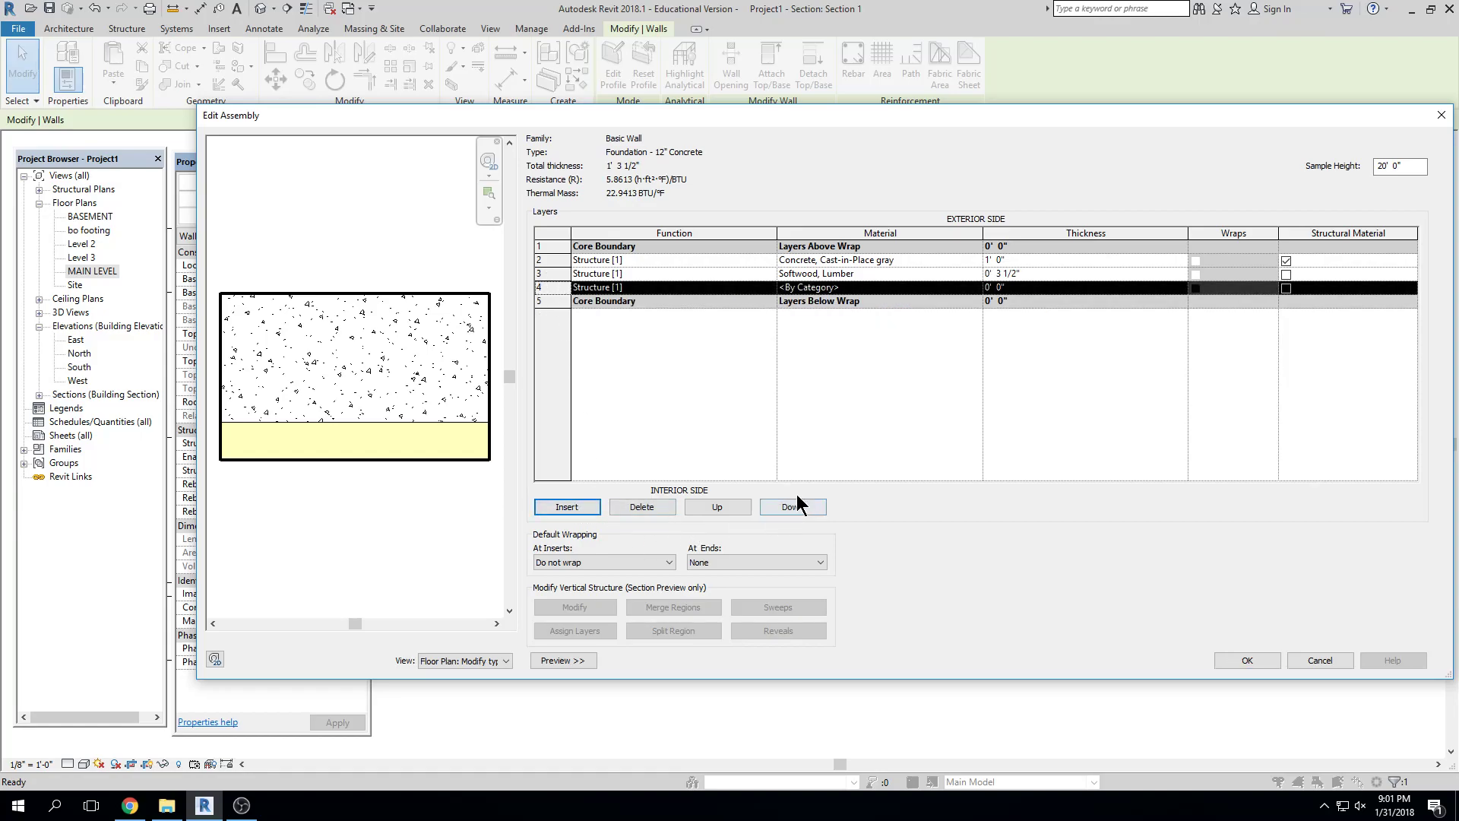
left_click(794, 507)
left_click(773, 300)
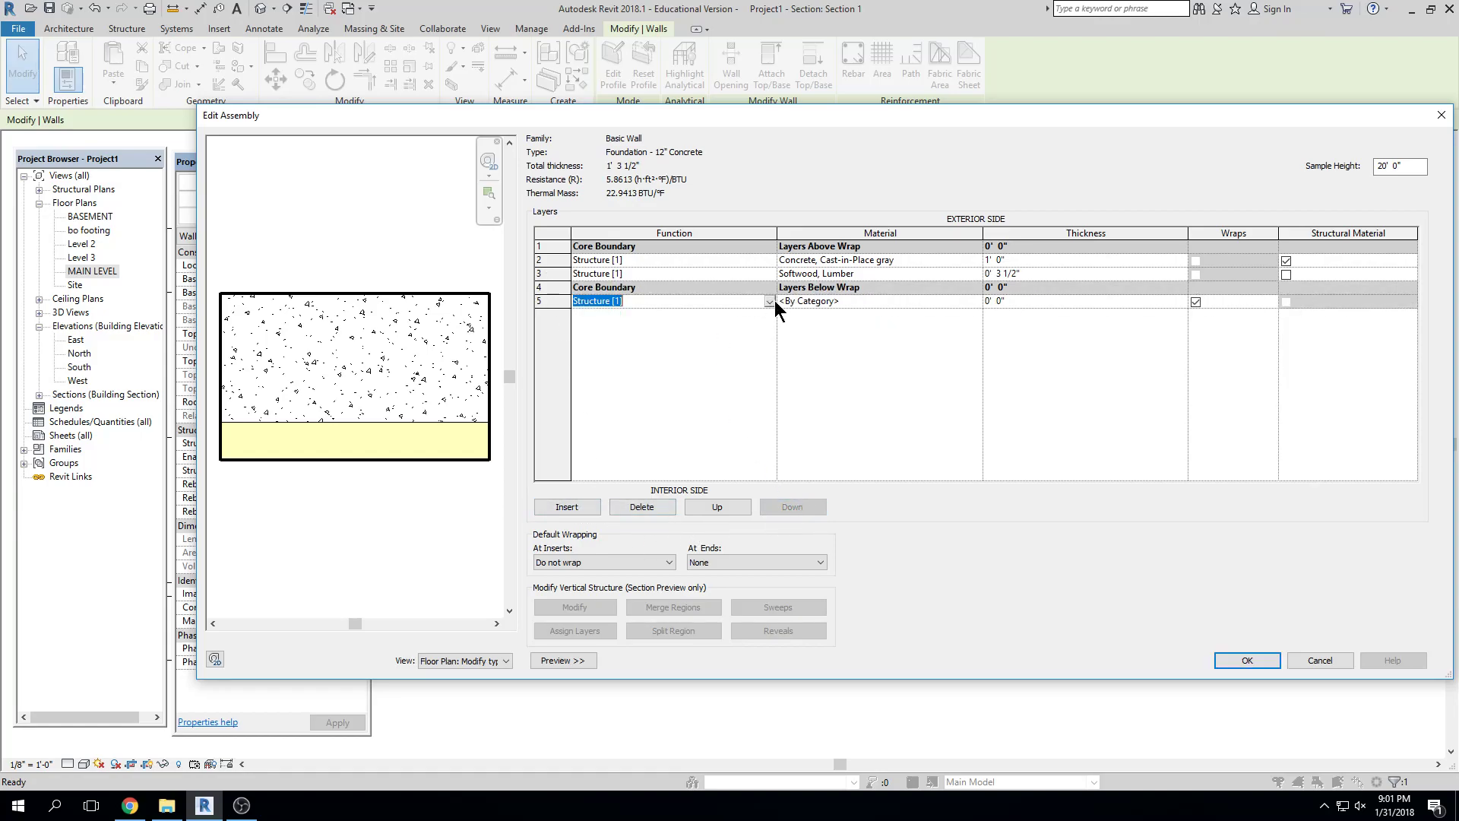
left_click(770, 300)
left_click(621, 360)
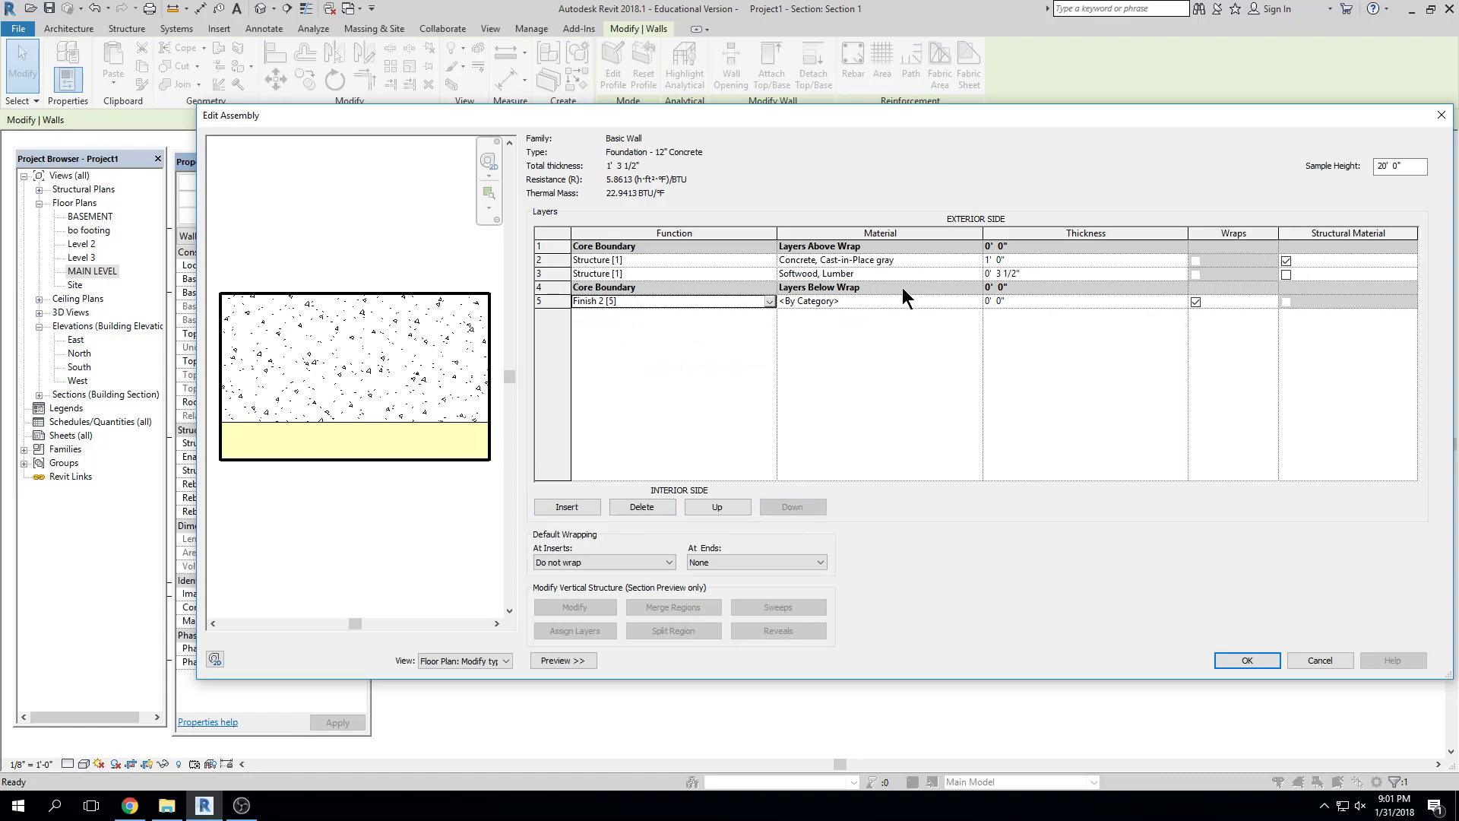
Find Gypsum Wall Board in the project materials and assign it to the Finish 2 [5] layer
left_click(965, 300)
left_click(974, 302)
type("gyp")
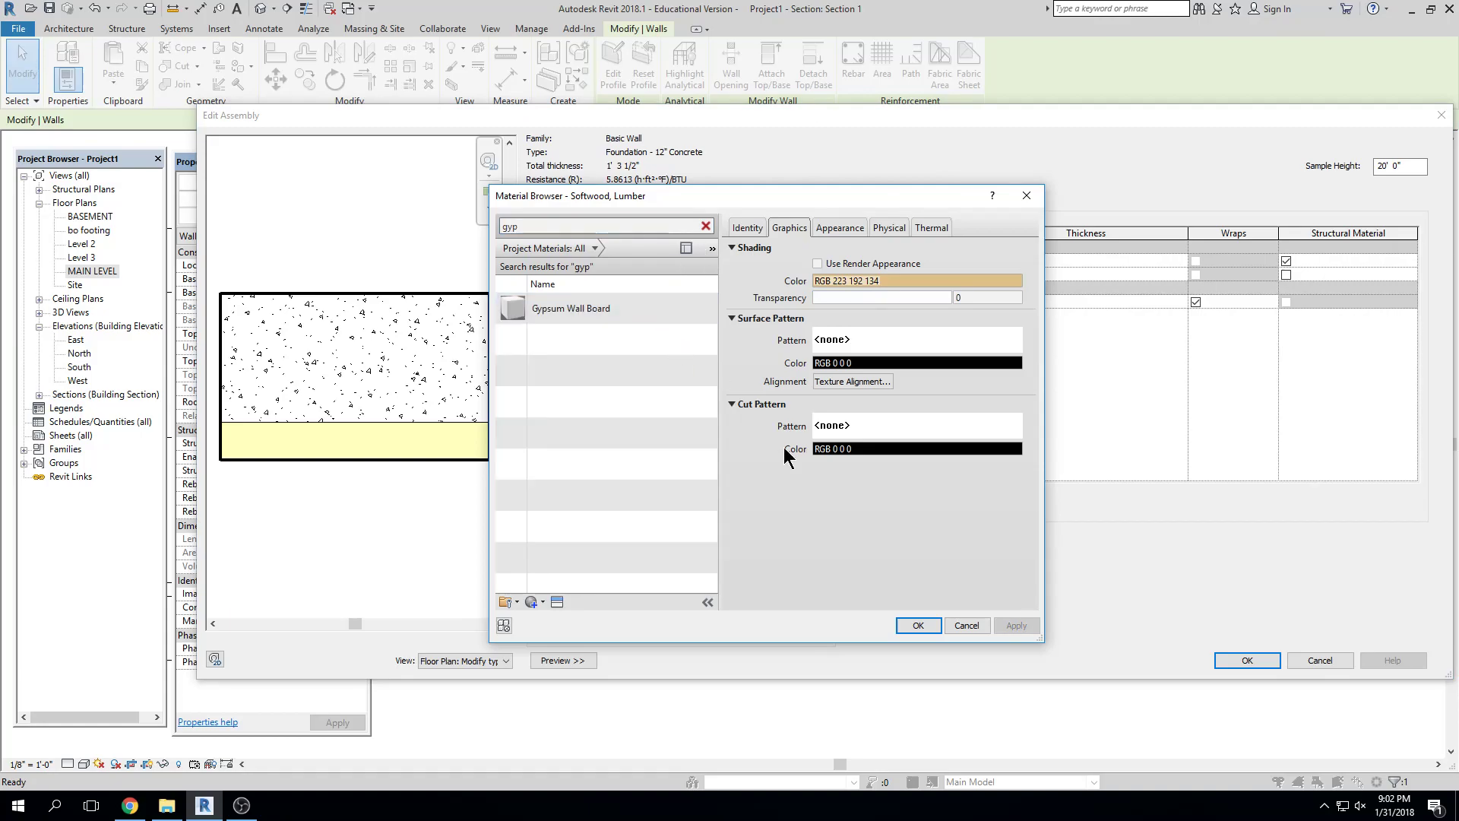
left_click(641, 309)
left_click(918, 626)
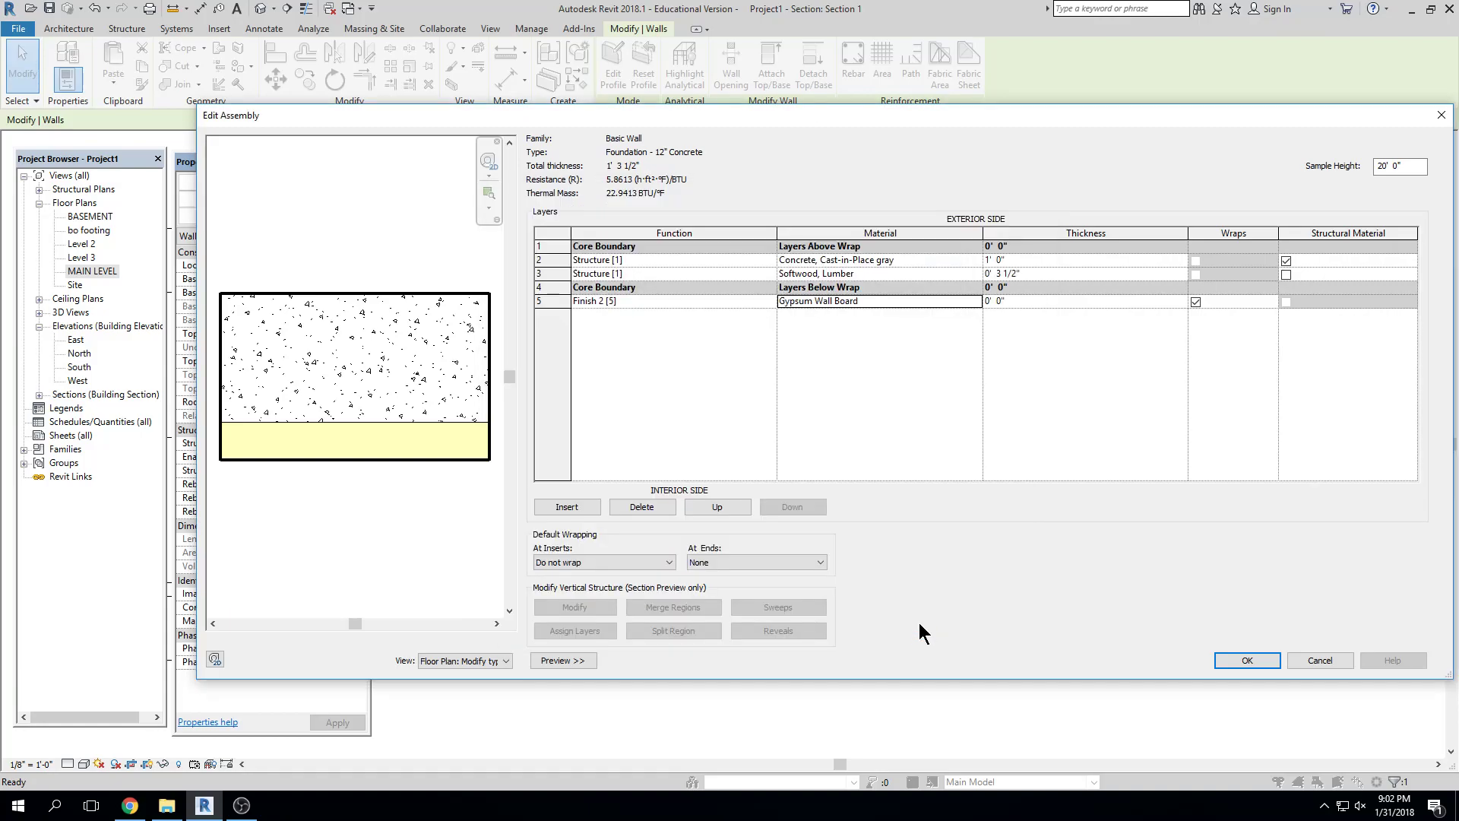
Set the Gypsum Wall Board layer's thickness and accept the changes to the foundation wall type
left_click(1036, 301)
left_click(1250, 660)
left_click(1292, 662)
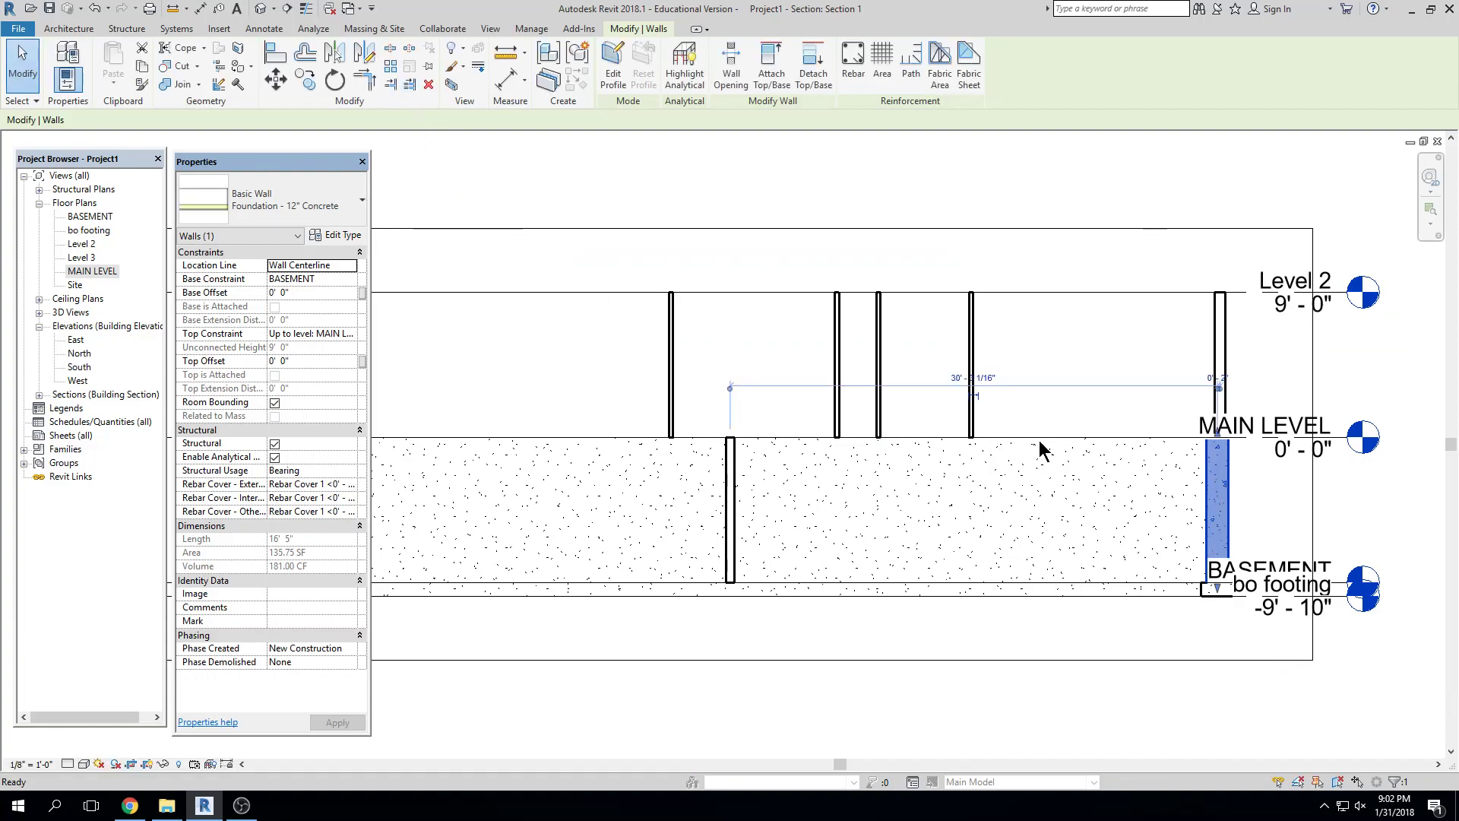
Set the Section 1 view's detail level to Medium and inspect the layers of the cut basement end wall
key("Escape")
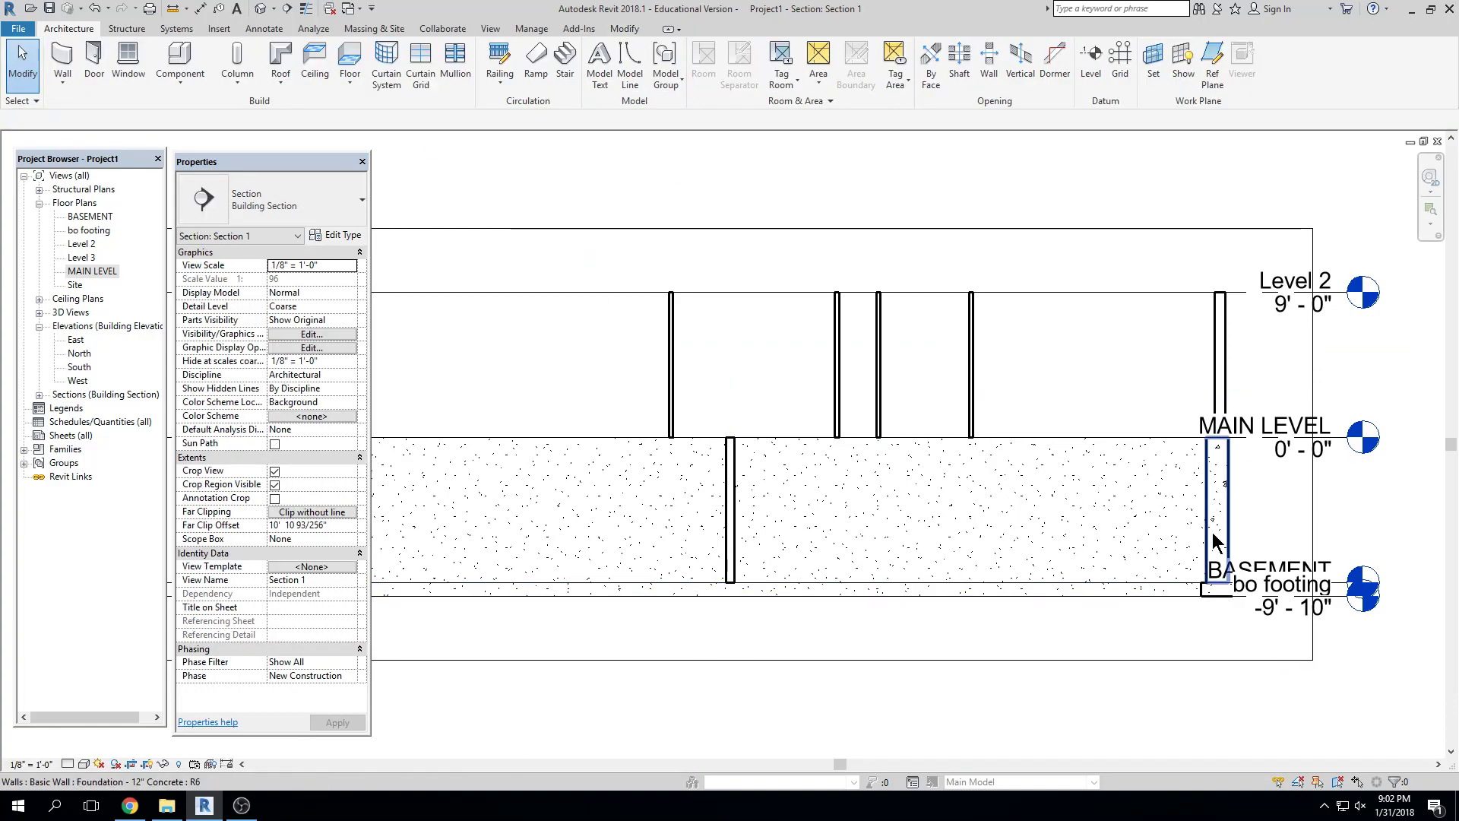
left_click(68, 763)
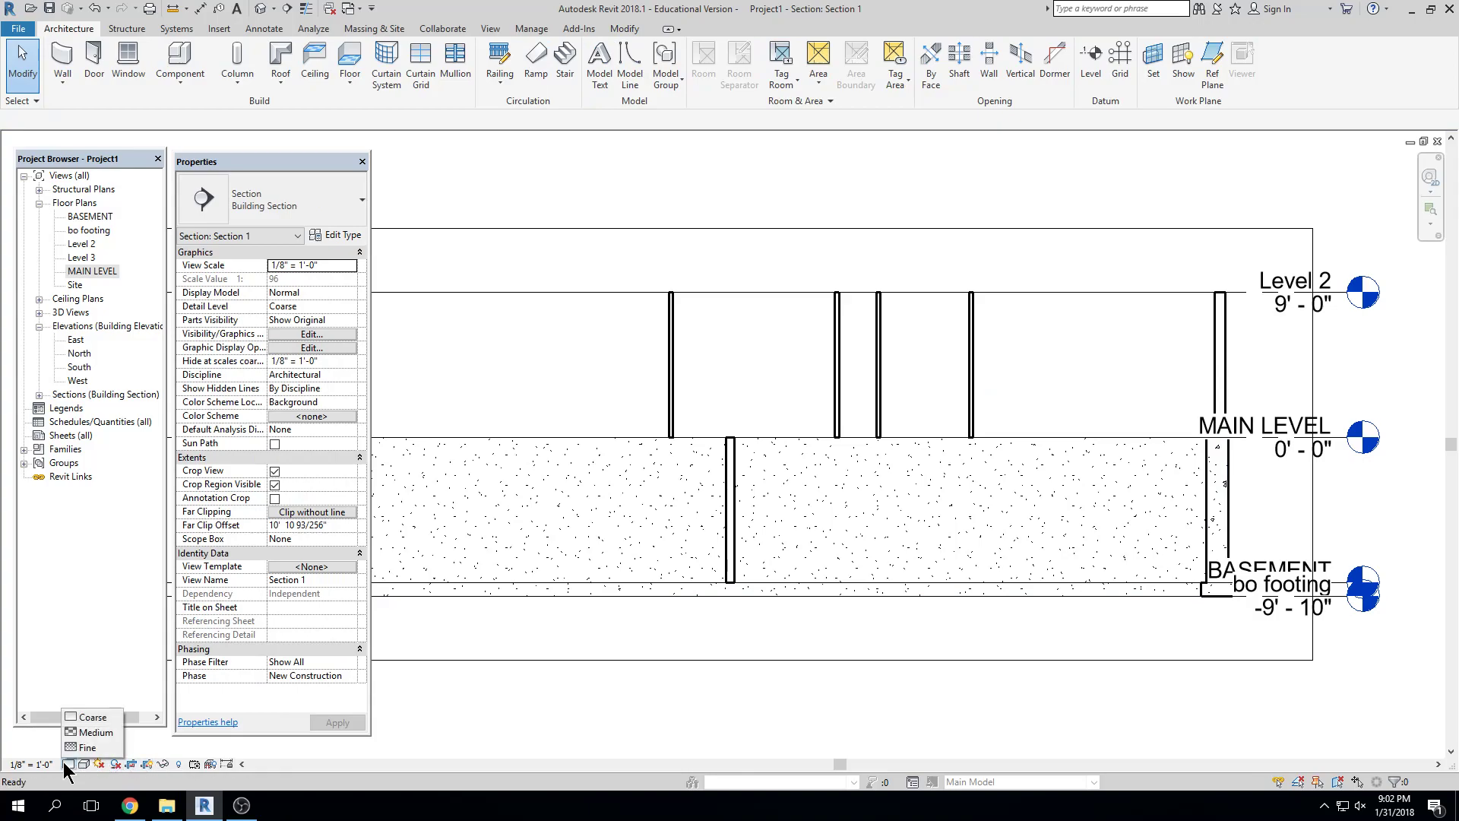
left_click(84, 732)
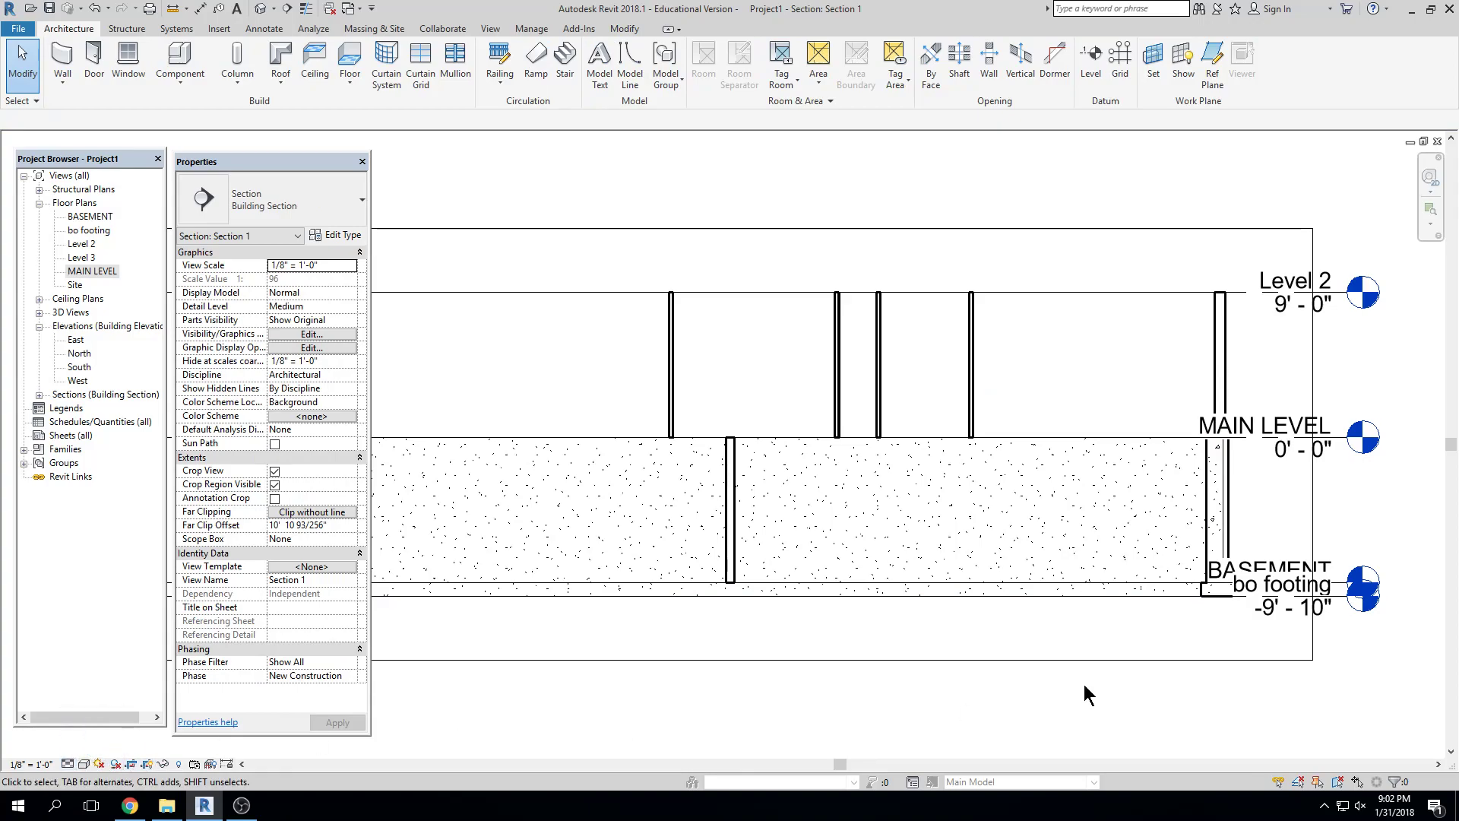
scroll(1185, 509, "up", 4)
left_click(1196, 517)
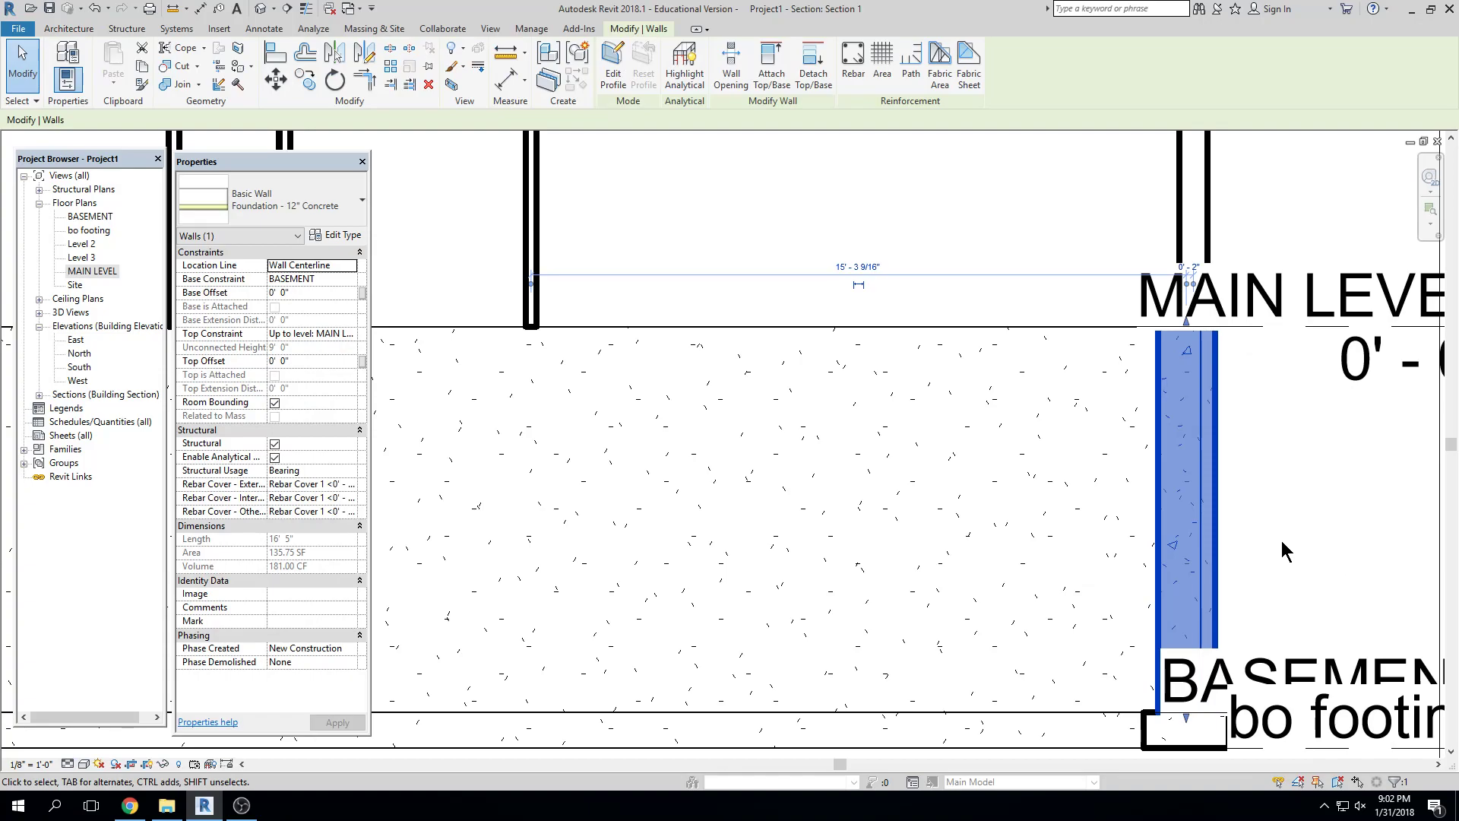
key("Escape")
scroll(1198, 499, "down", 2)
left_click(1183, 477)
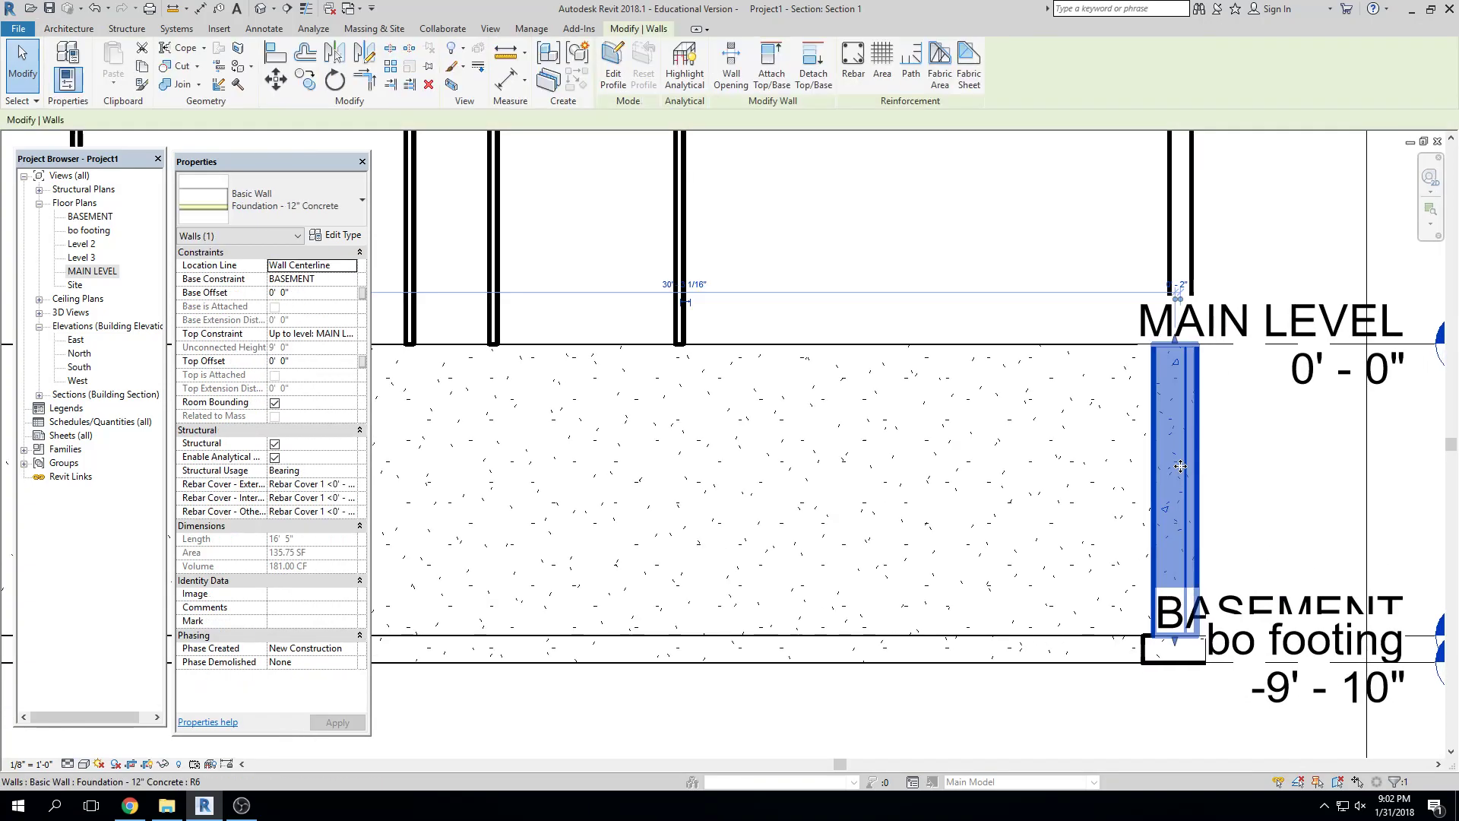
right_click(1183, 477)
left_click(1140, 328)
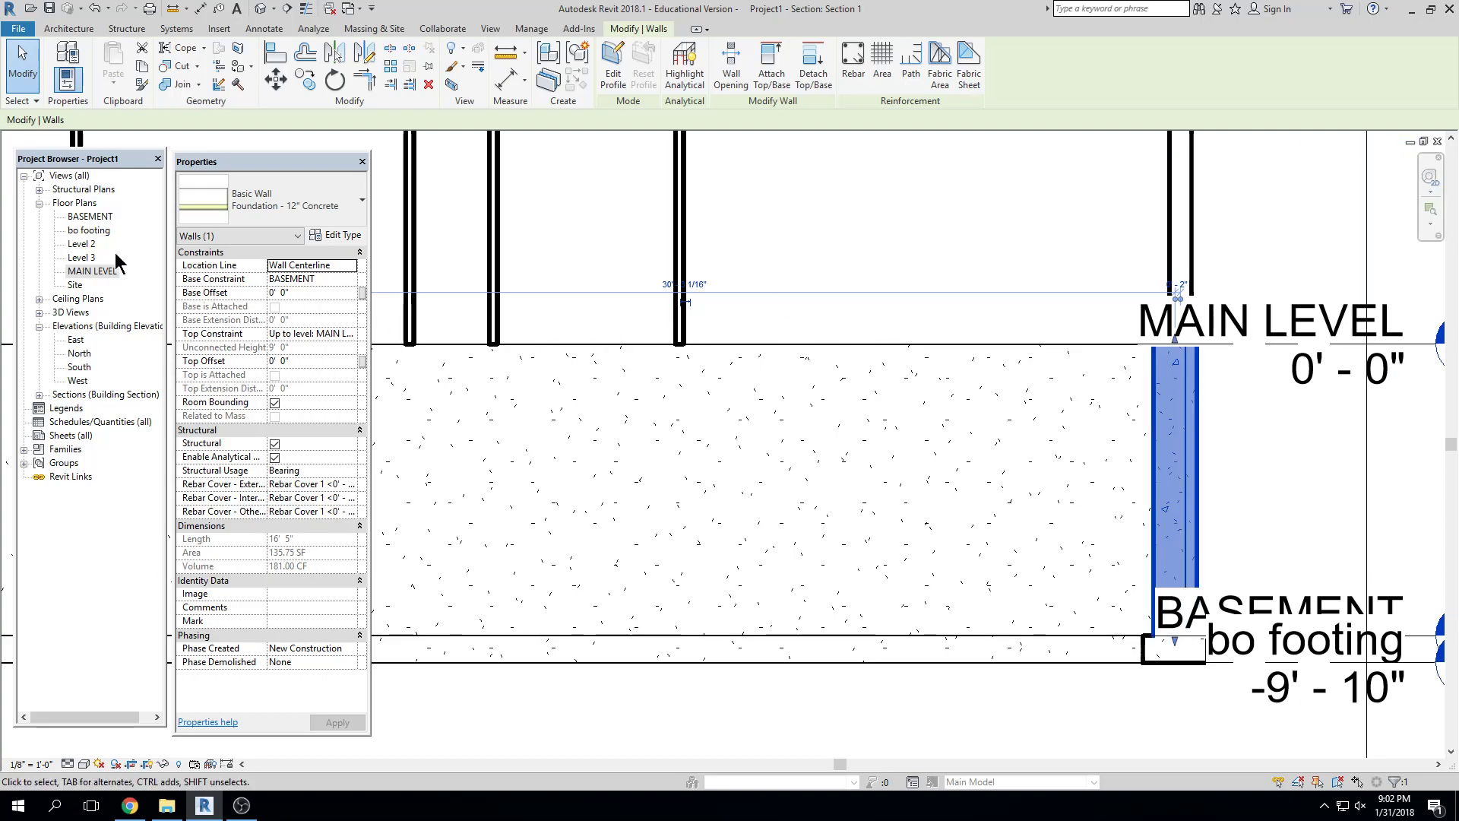
Open the BASEMENT floor plan and set its detail level to Medium
double_click(92, 216)
left_click(1200, 398)
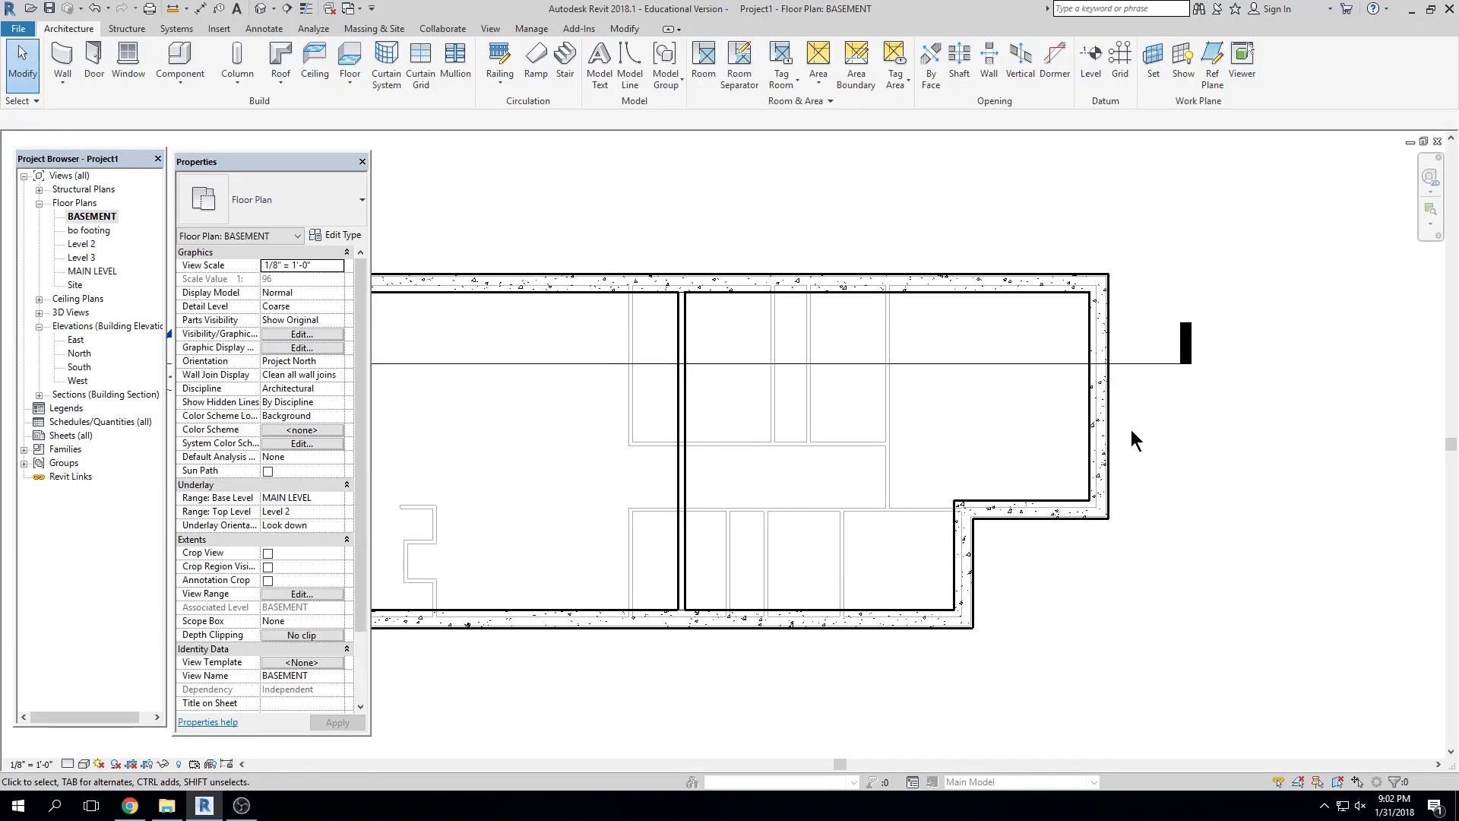
left_click(67, 763)
left_click(83, 734)
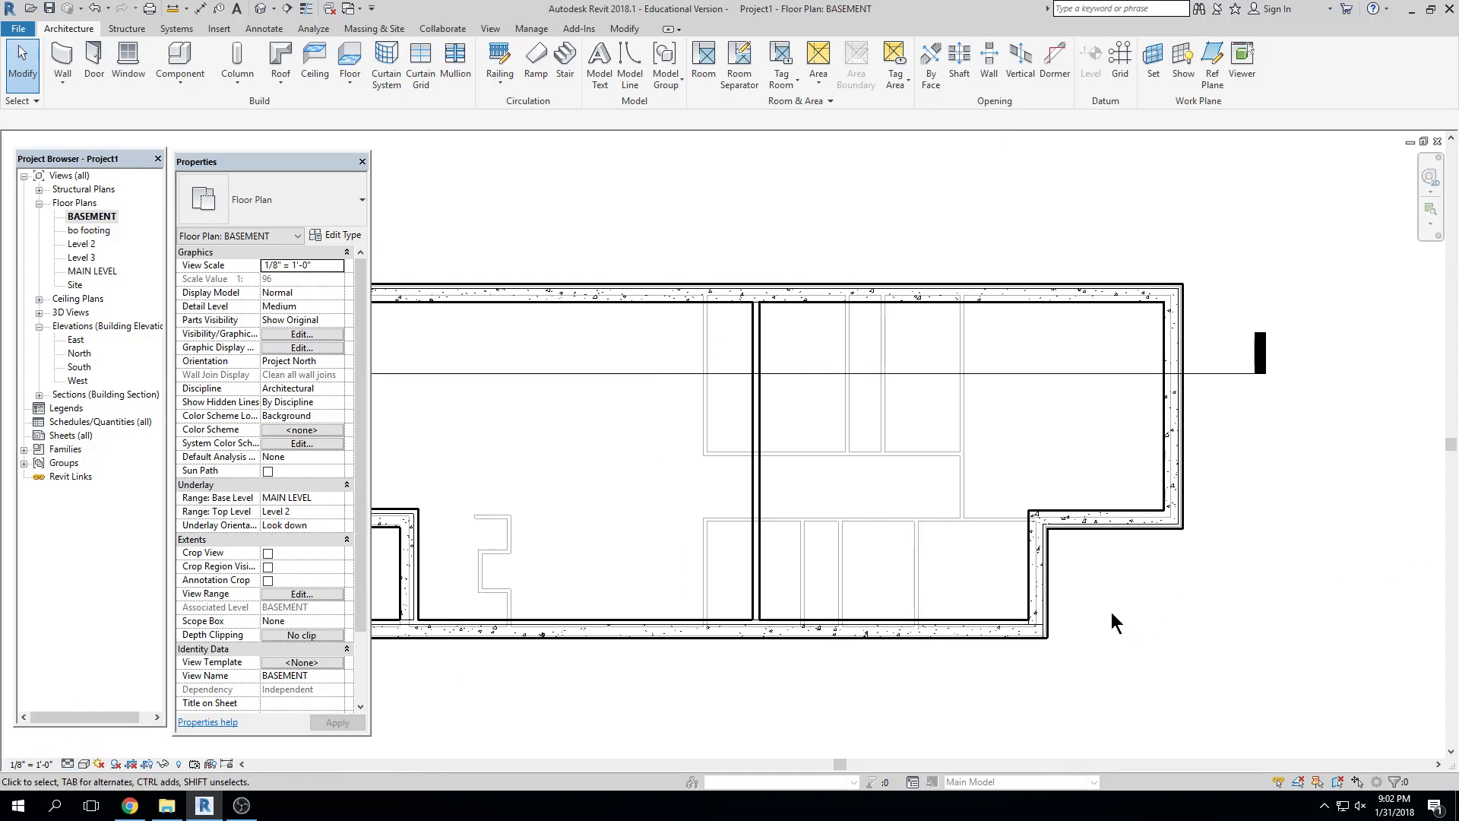
Flip the east exterior foundation wall so its framing and gypsum layers face the building interior
scroll(1104, 539, "up", 4)
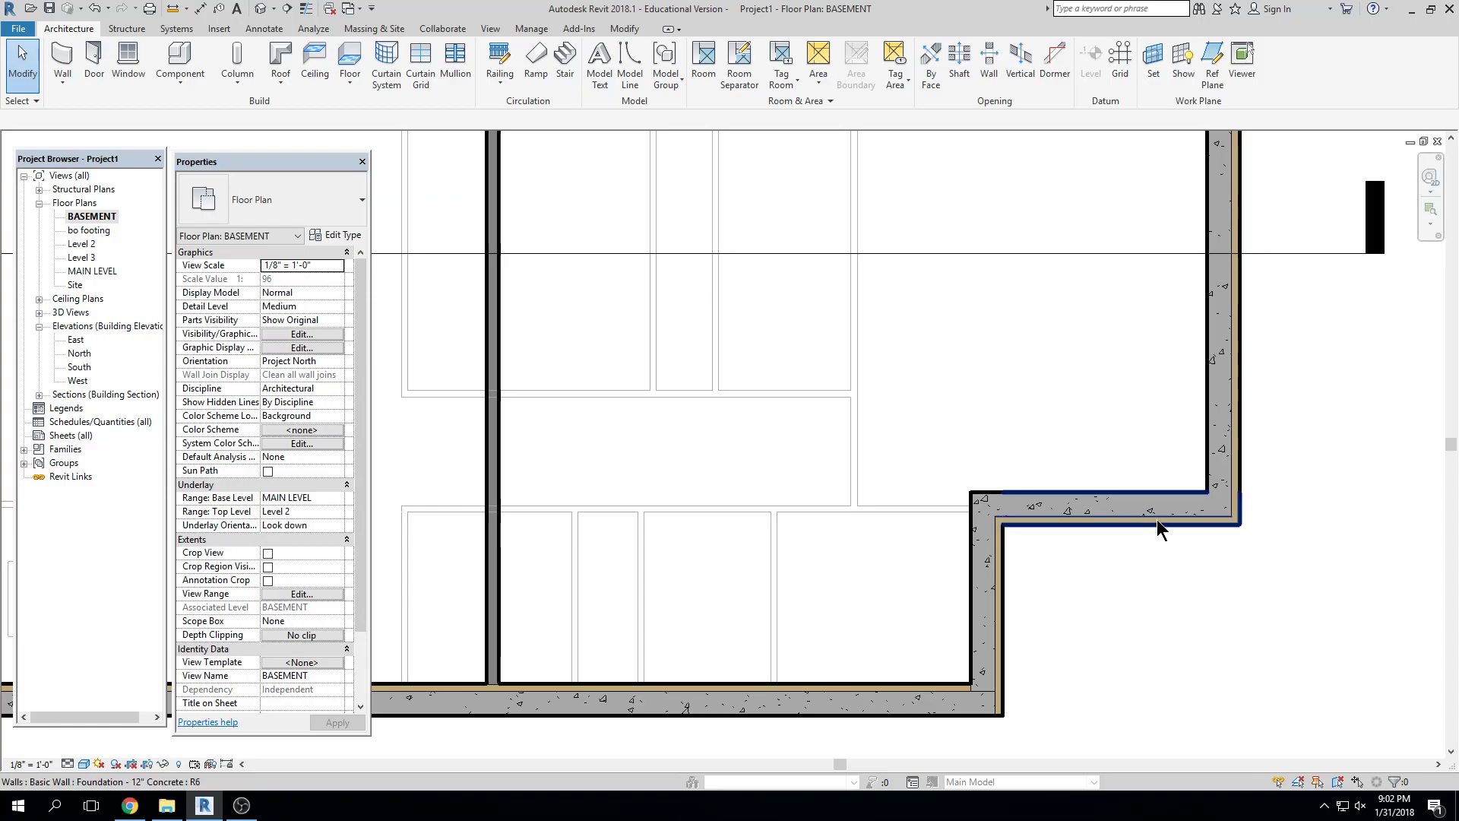
middle_click_drag(896, 692, 1192, 669)
scroll(1191, 668, "down", 4)
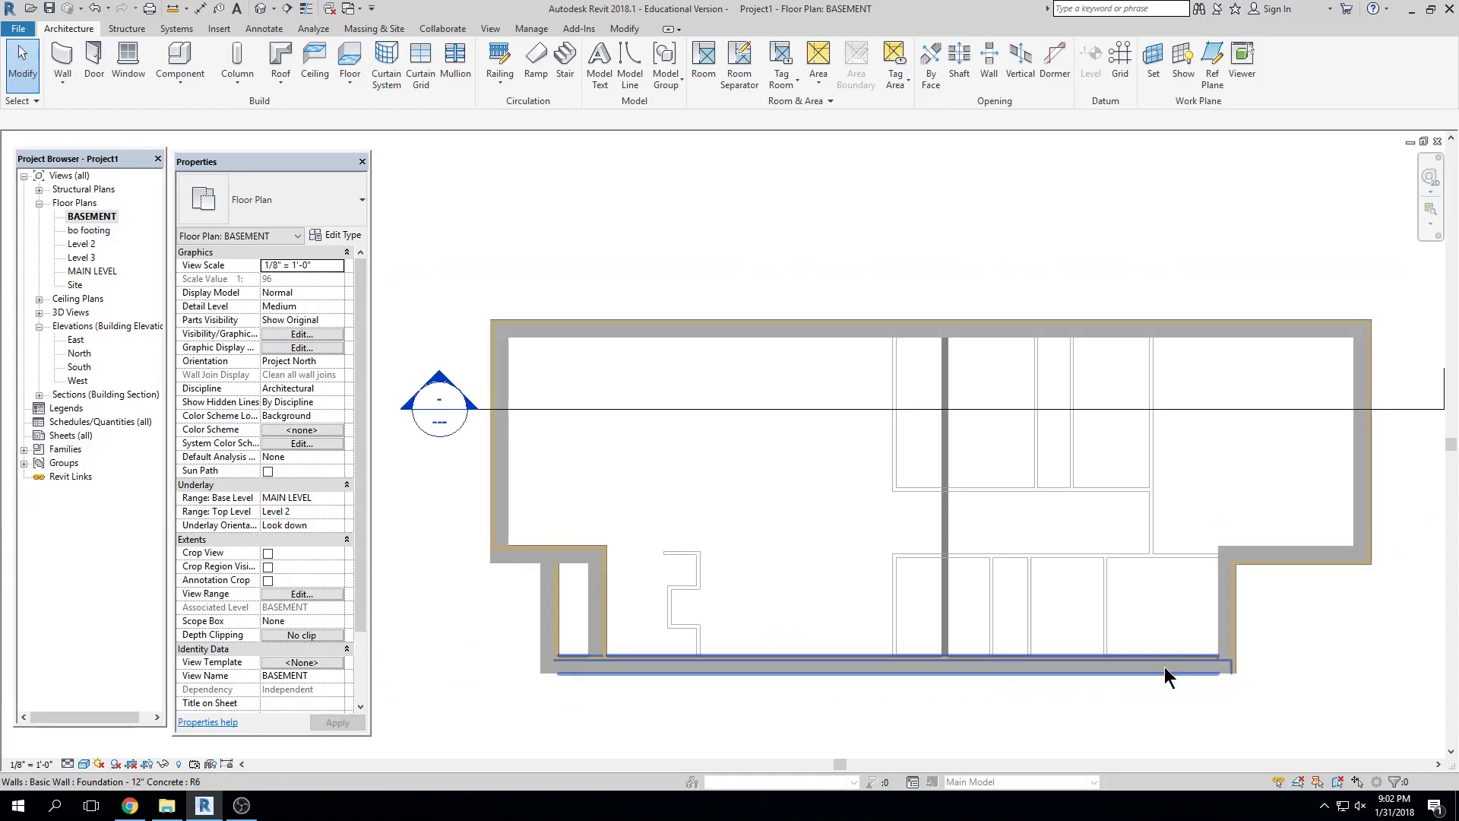
middle_click_drag(1381, 423, 1331, 372)
left_click(1331, 372)
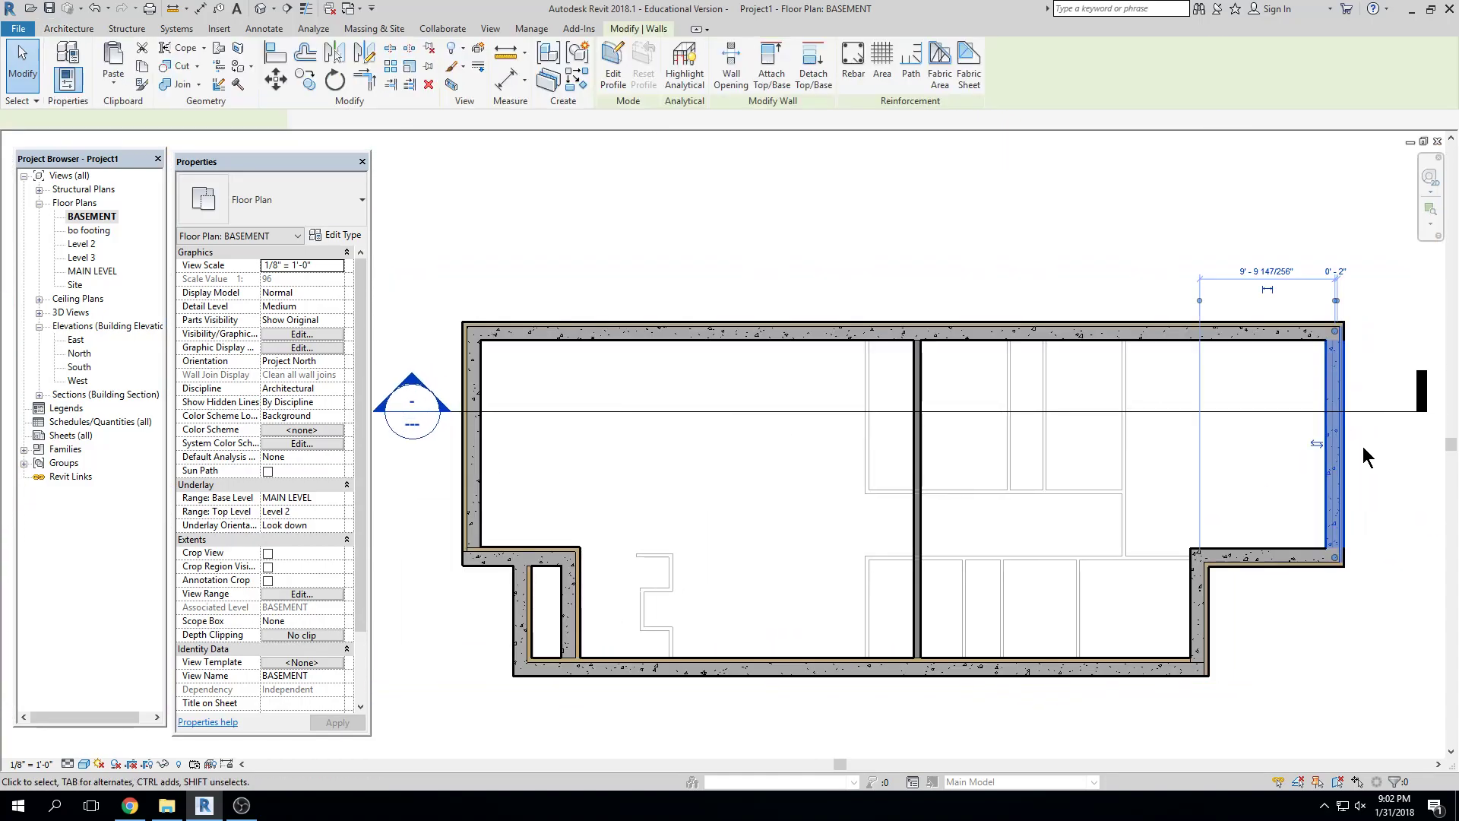
scroll(1361, 455, "up", 2)
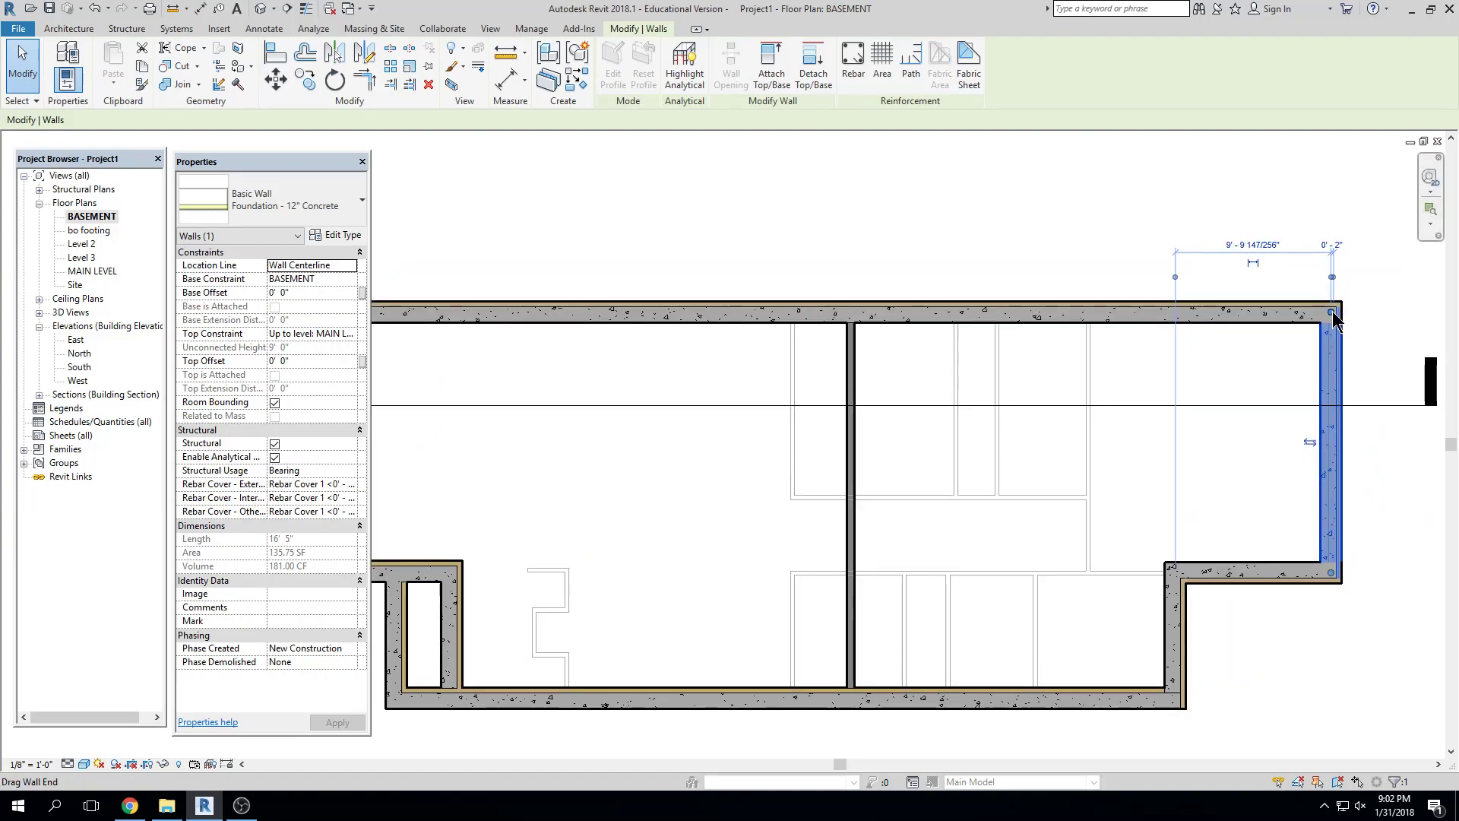
scroll(1343, 316, "up", 2)
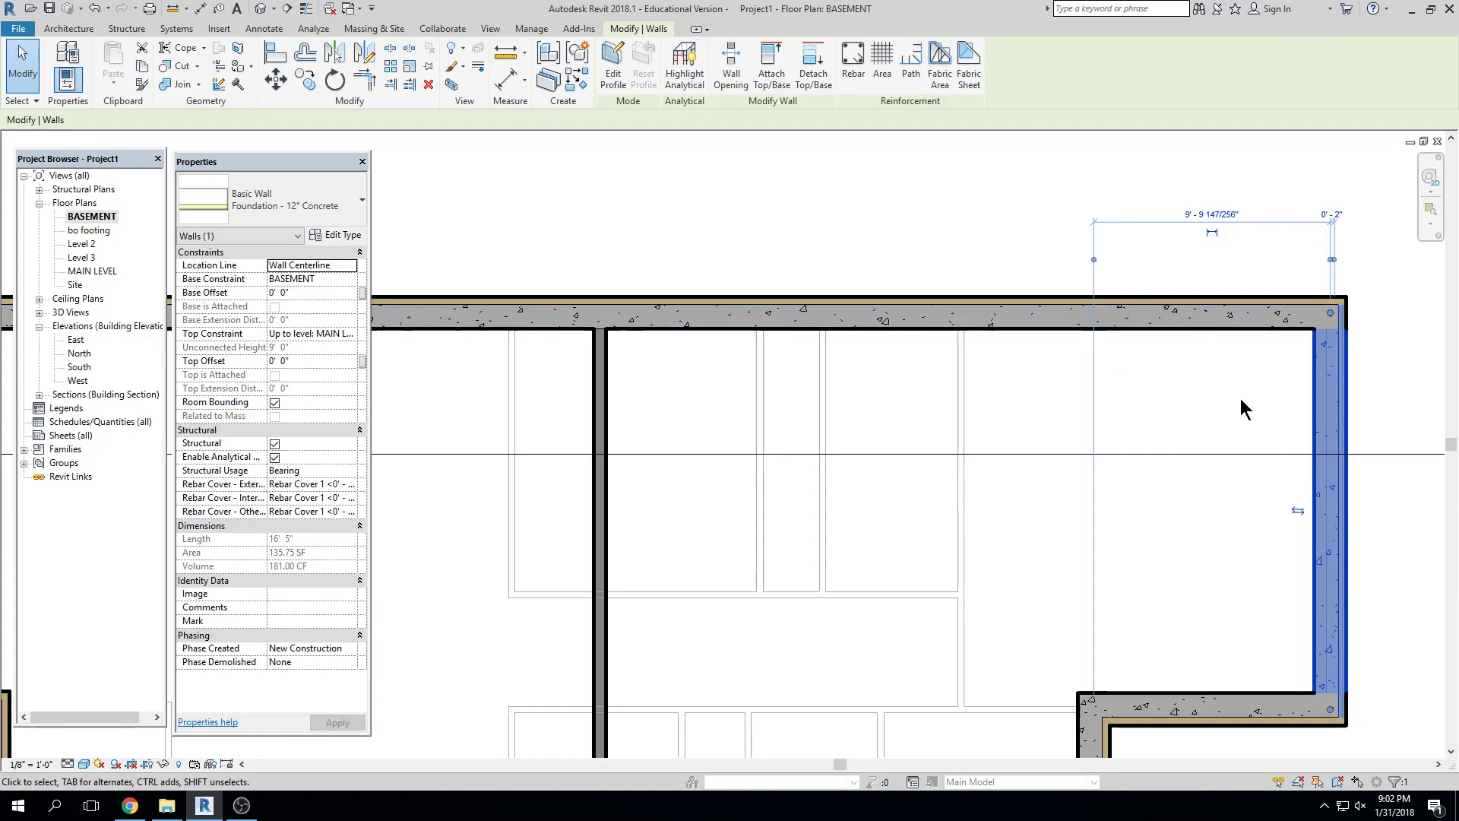
left_click(1297, 511)
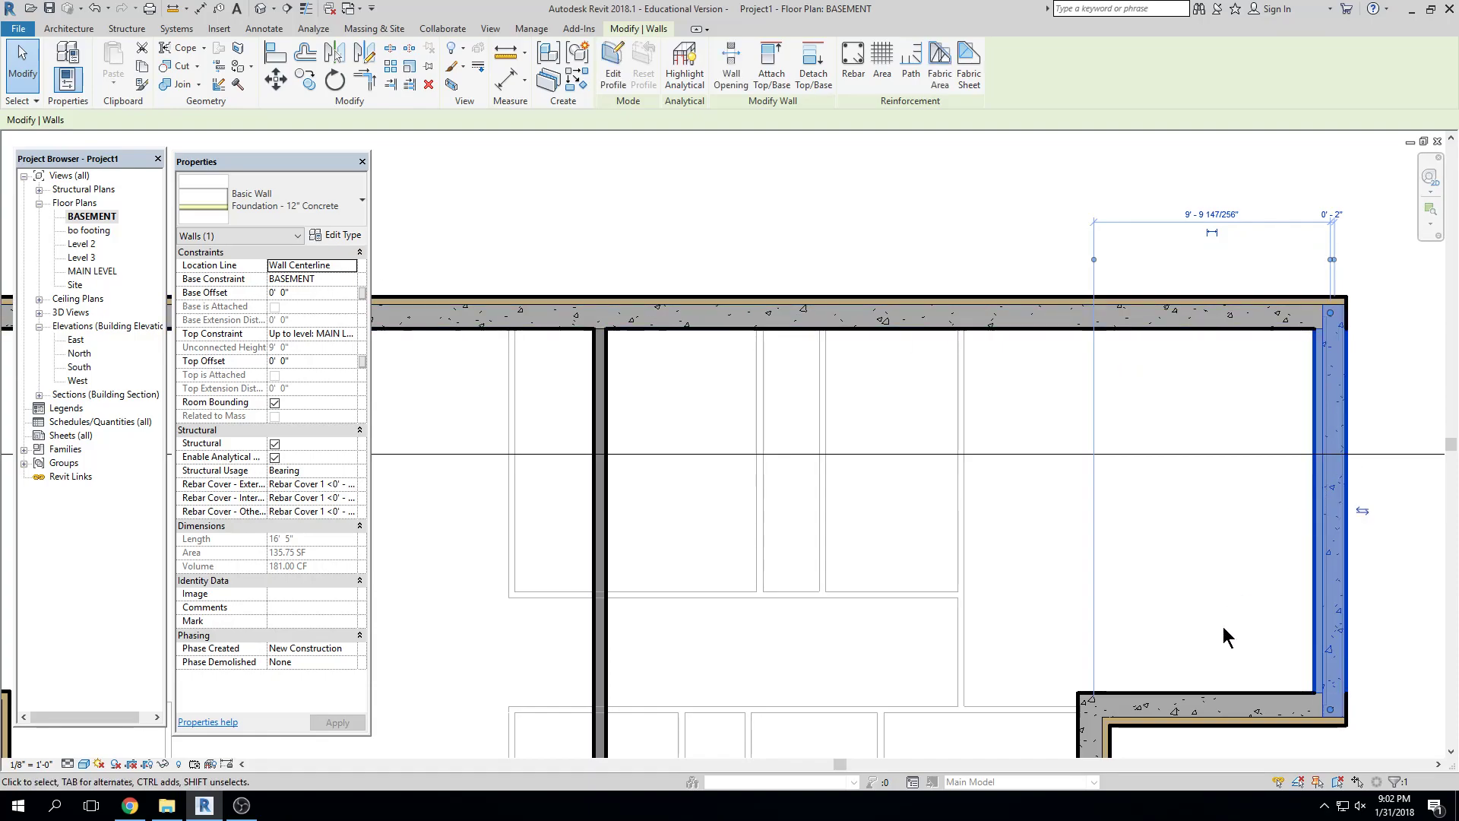
scroll(1056, 479, "down", 1)
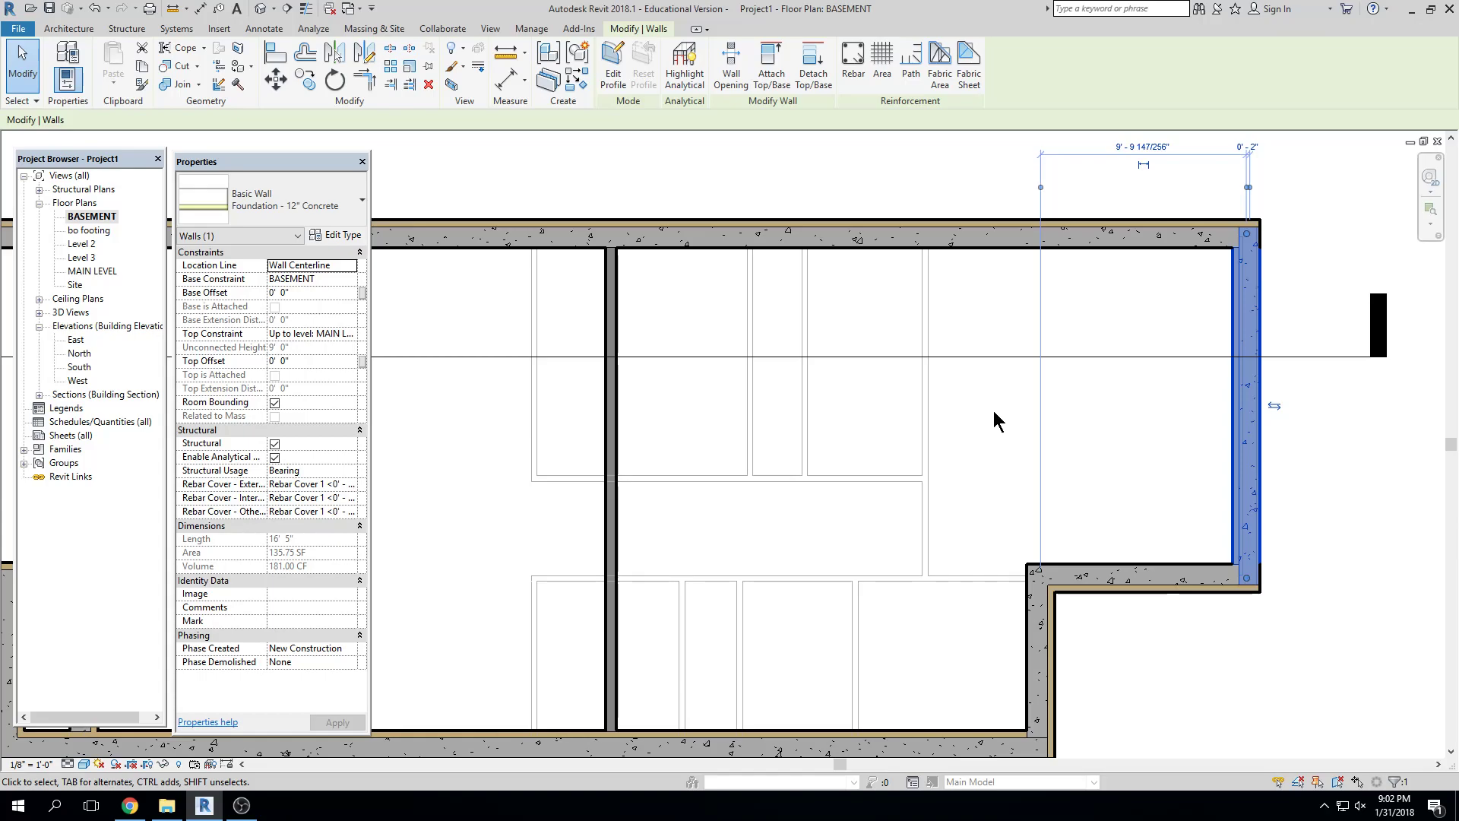
left_click(984, 499)
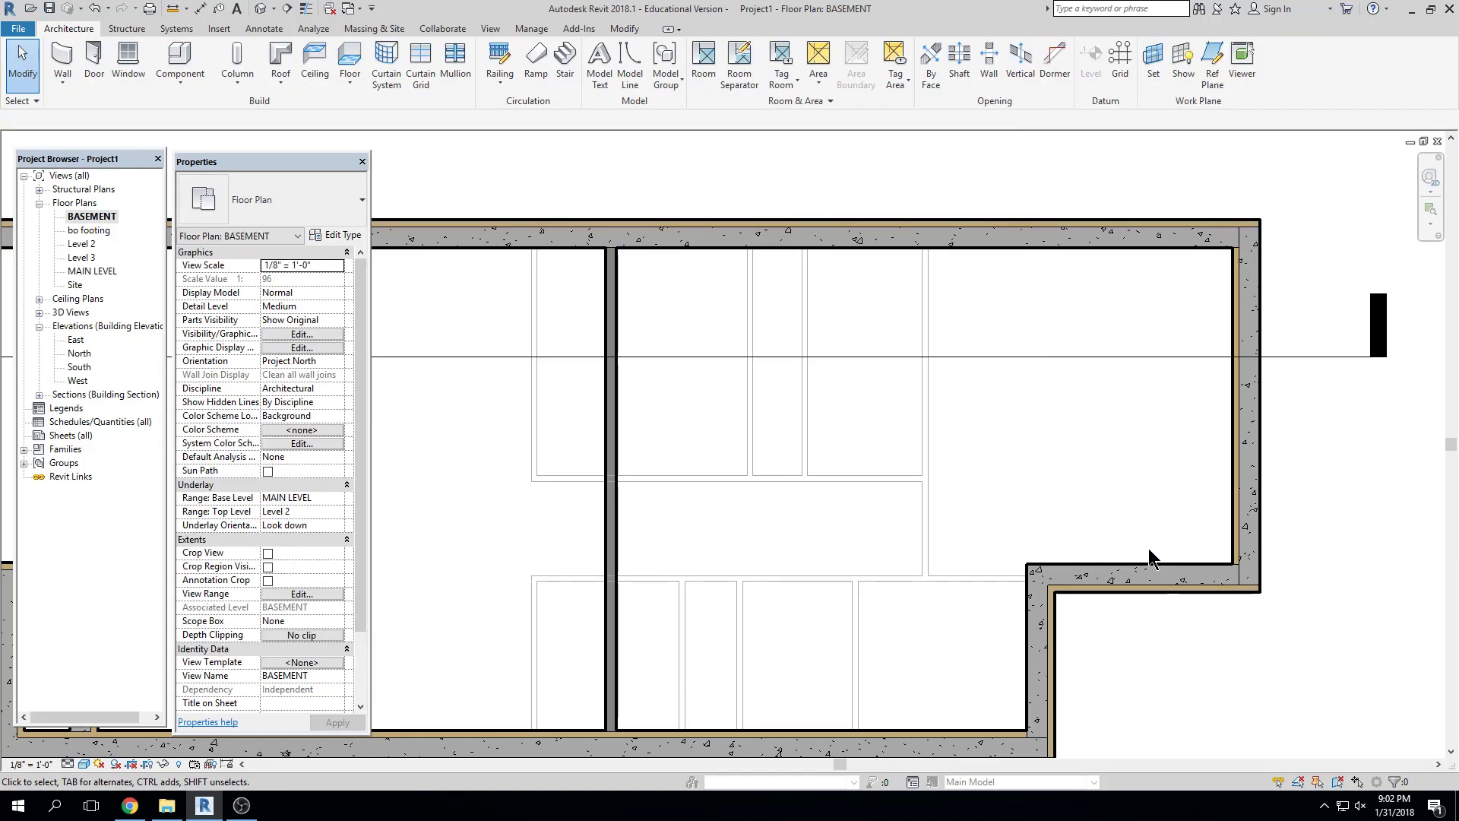
Flip the short horizontal foundation wall at the southeast jog so its framing and gypsum layers face the interior
left_click(1168, 575)
scroll(1051, 585, "up", 2)
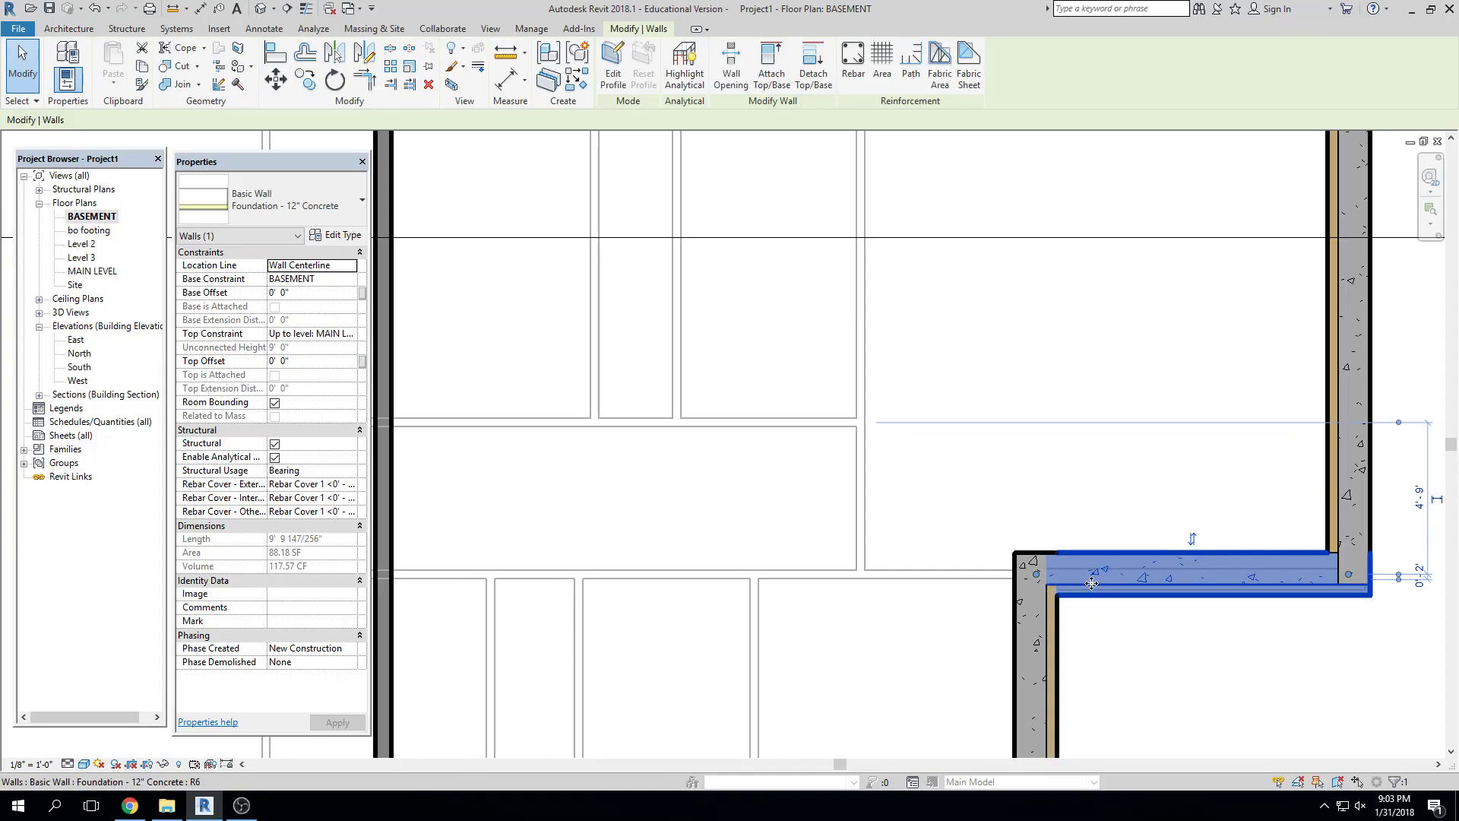
left_click(1191, 539)
scroll(1170, 662, "down", 1)
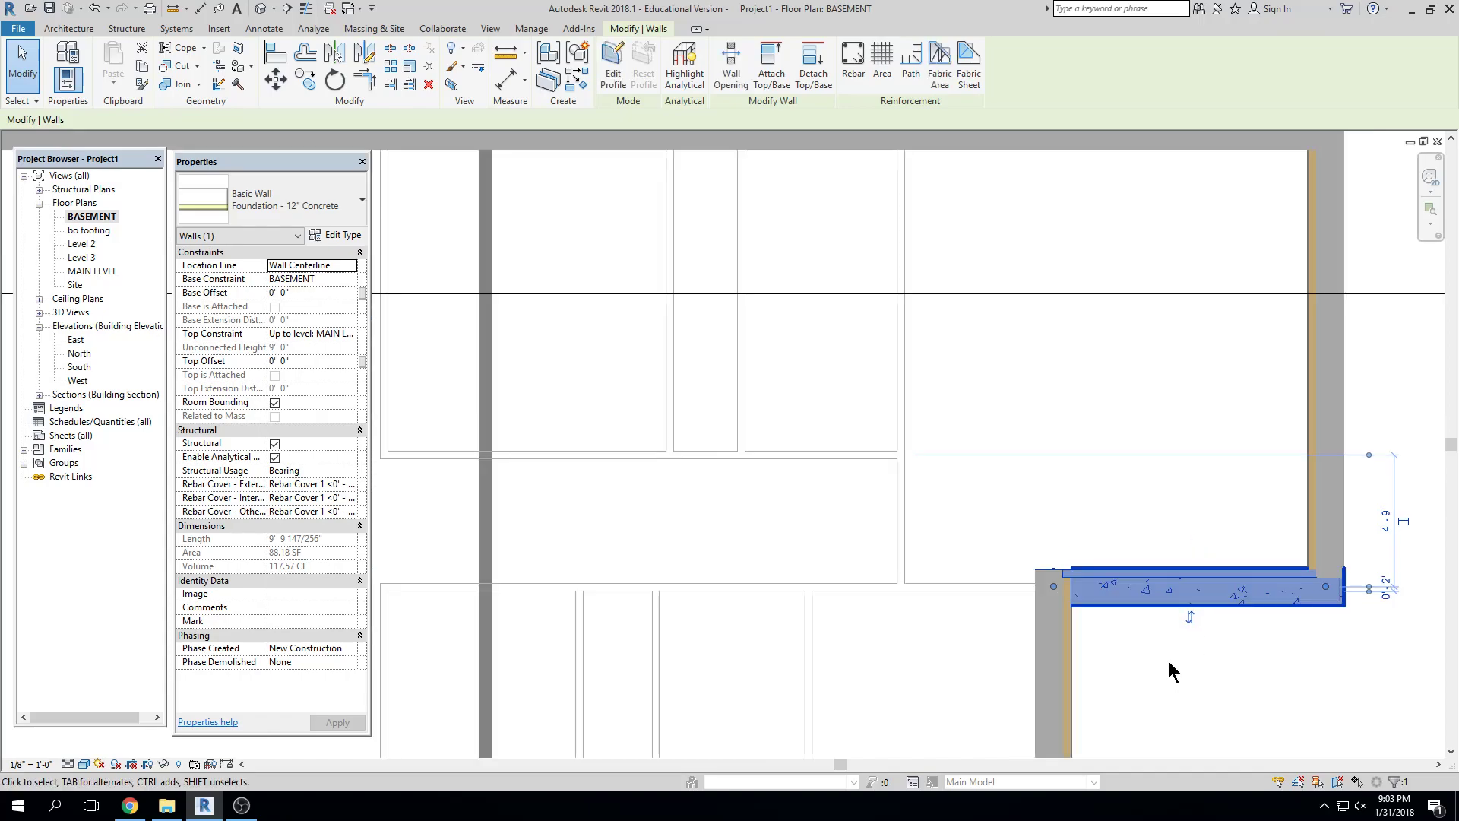
middle_click_drag(1170, 679, 1170, 624)
left_click(1170, 628)
Flip the short vertical foundation wall at the southeast jog so its framing and gypsum layers face the interior
left_click(1065, 605)
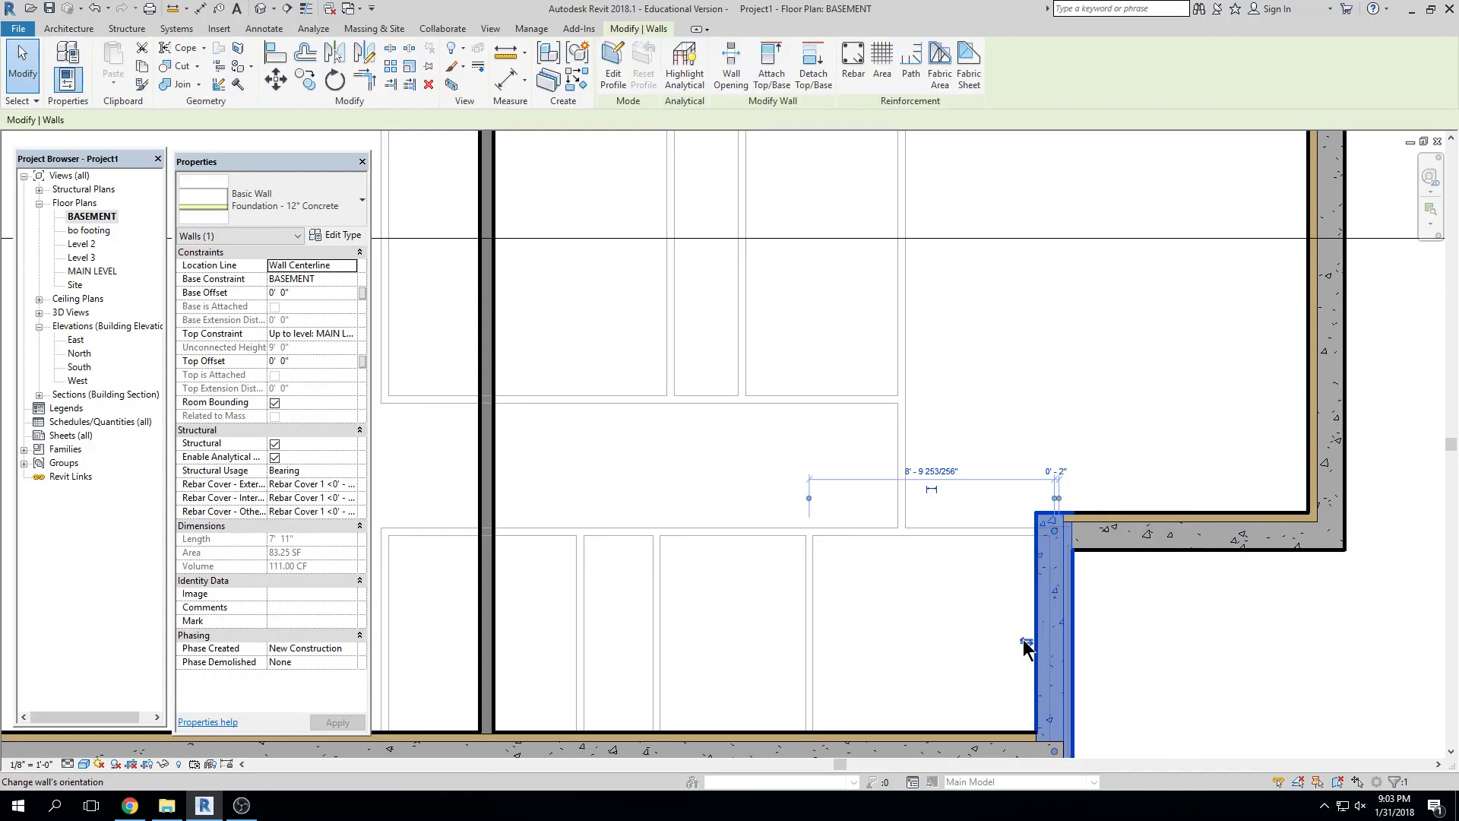
scroll(1098, 648, "down", 2)
key("Escape")
middle_click_drag(1097, 649, 1225, 637)
scroll(1025, 503, "down", 1)
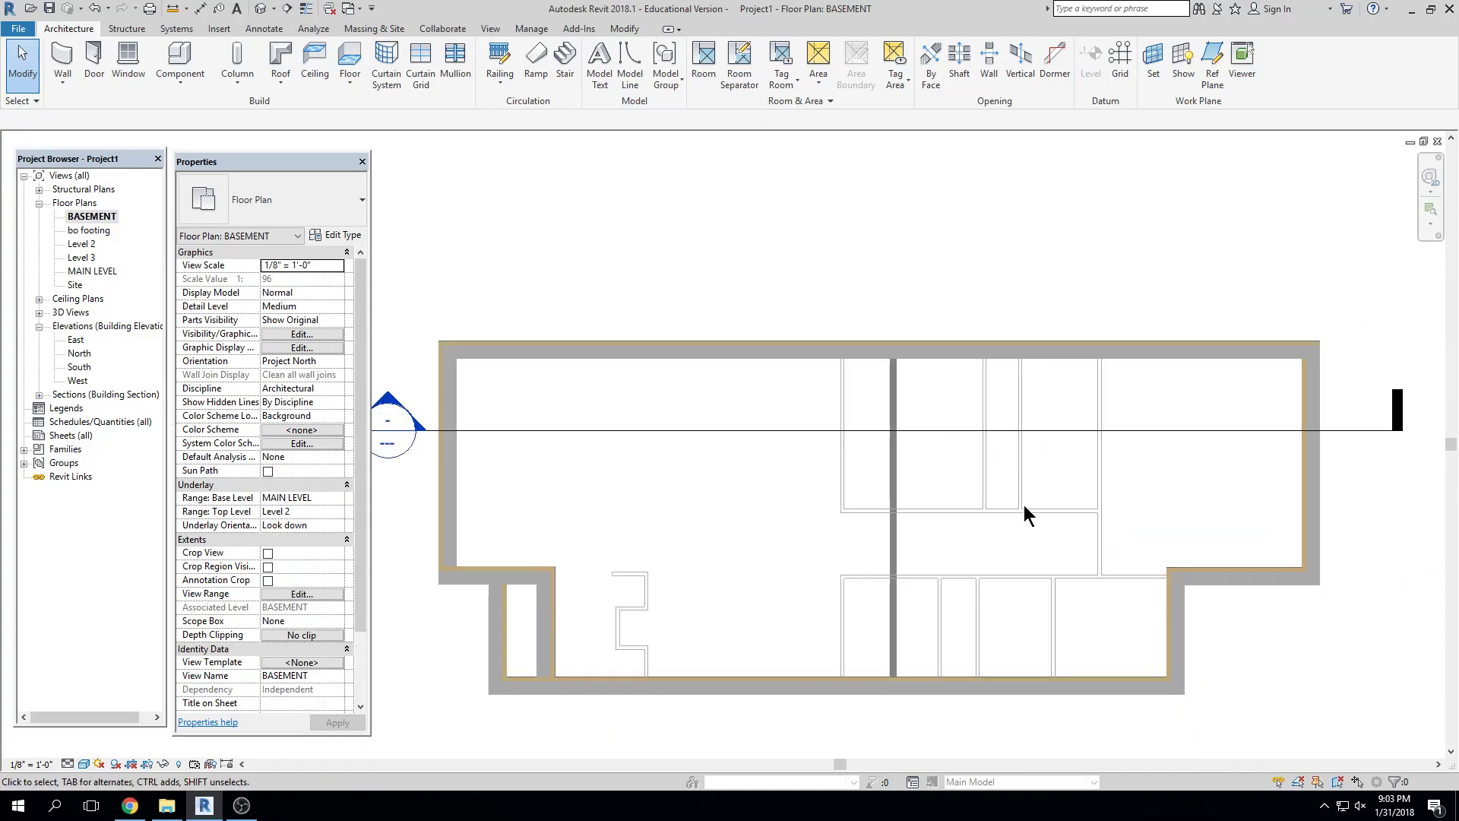
Flip the west exterior foundation wall so its framing and gypsum layers face the building interior
middle_click_drag(674, 639, 744, 639)
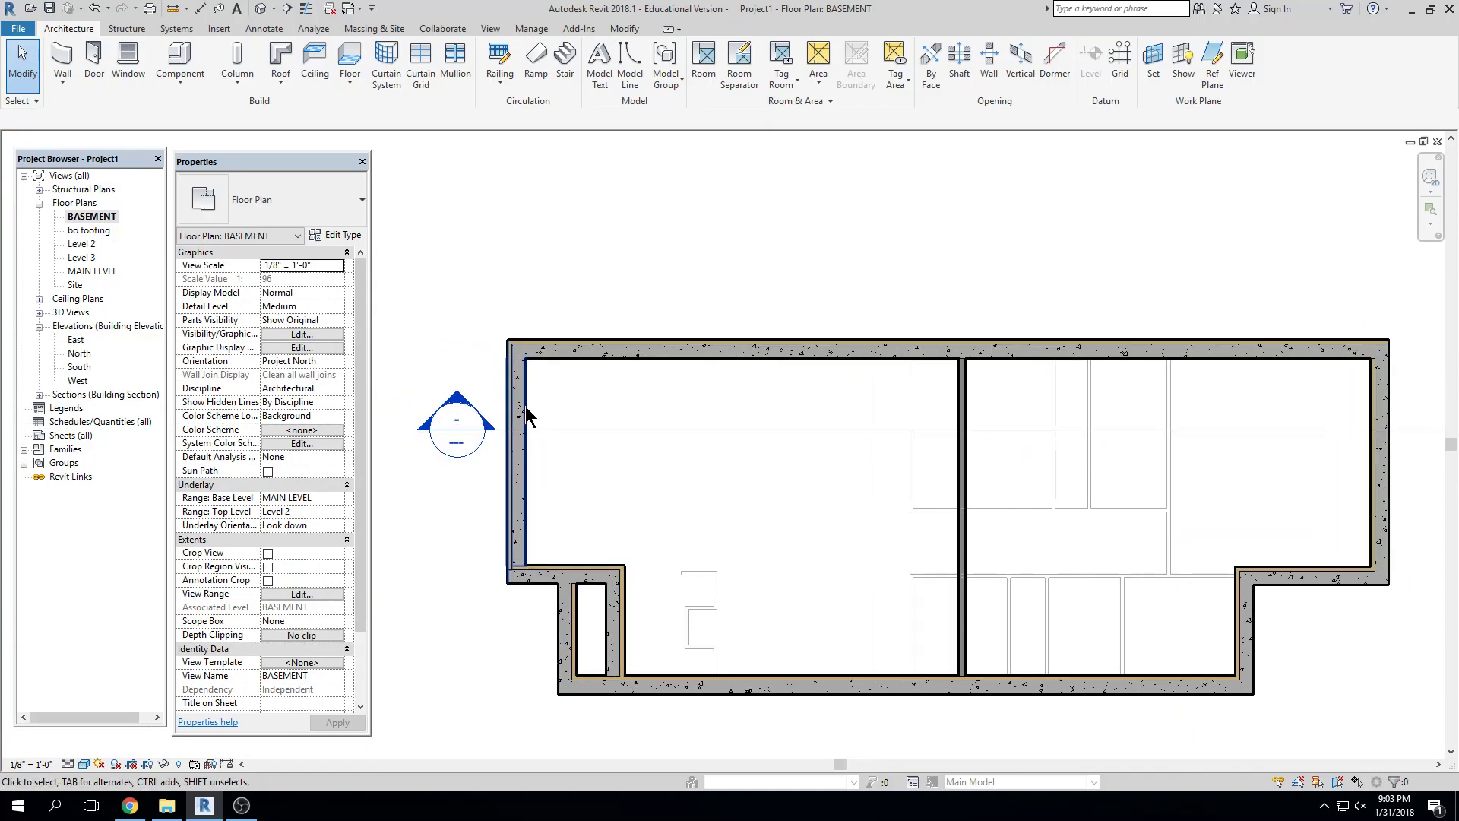
left_click(516, 469)
left_click(846, 503)
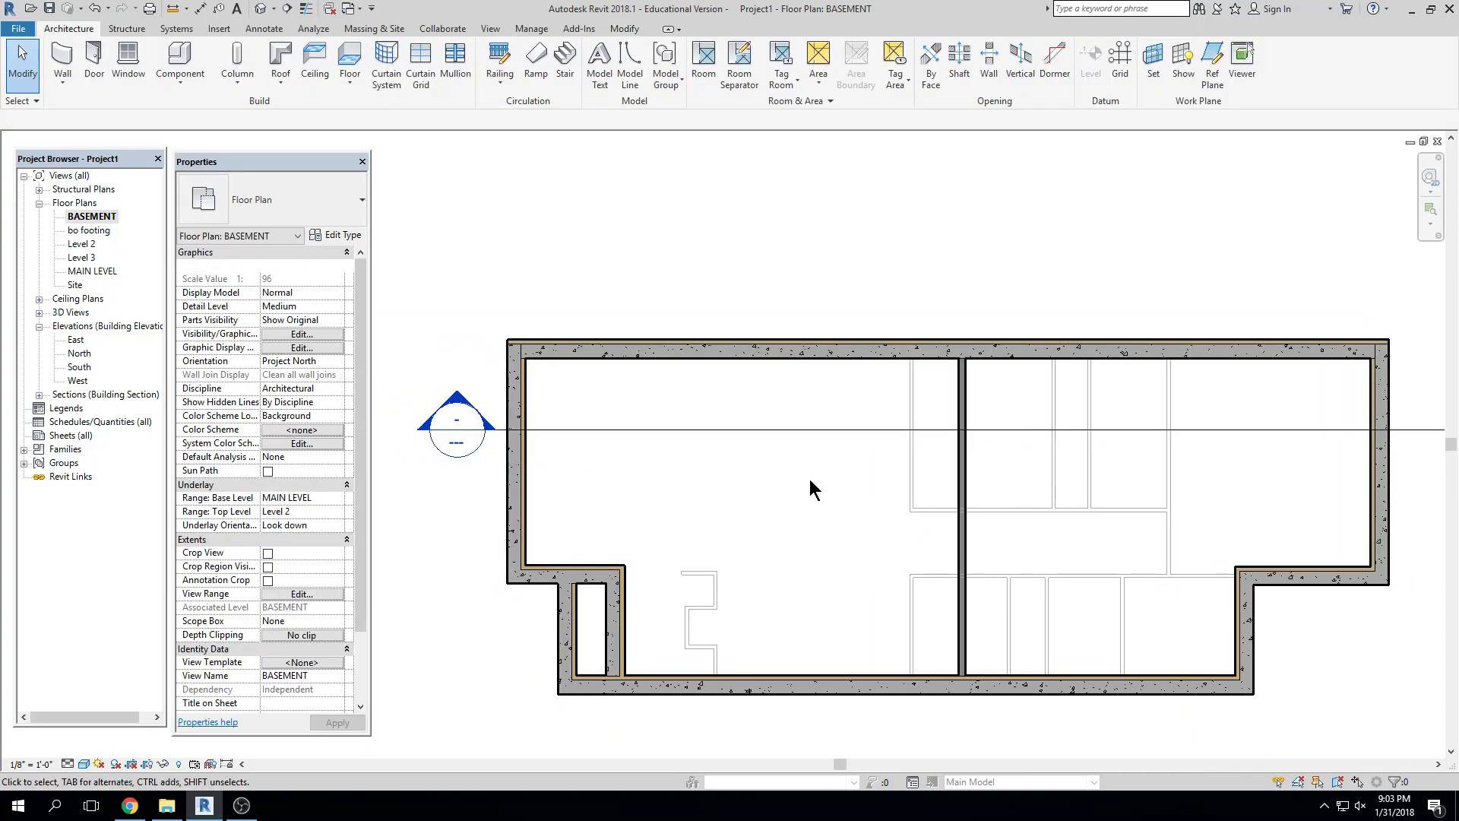
Flip the long north foundation wall so its framing and gypsum layers face the building interior
left_click(642, 343)
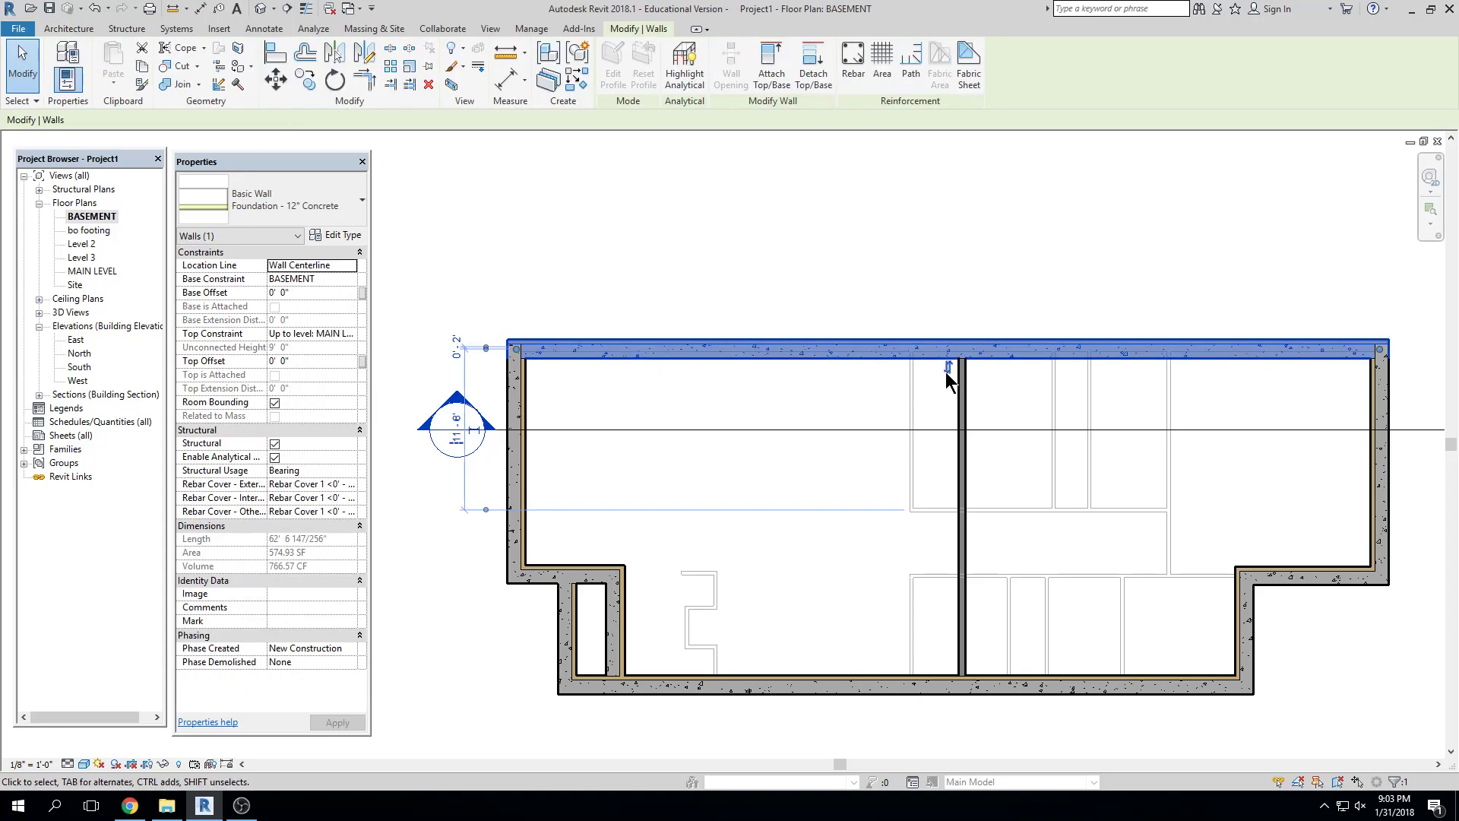
left_click(1088, 566)
scroll(649, 372, "up", 1)
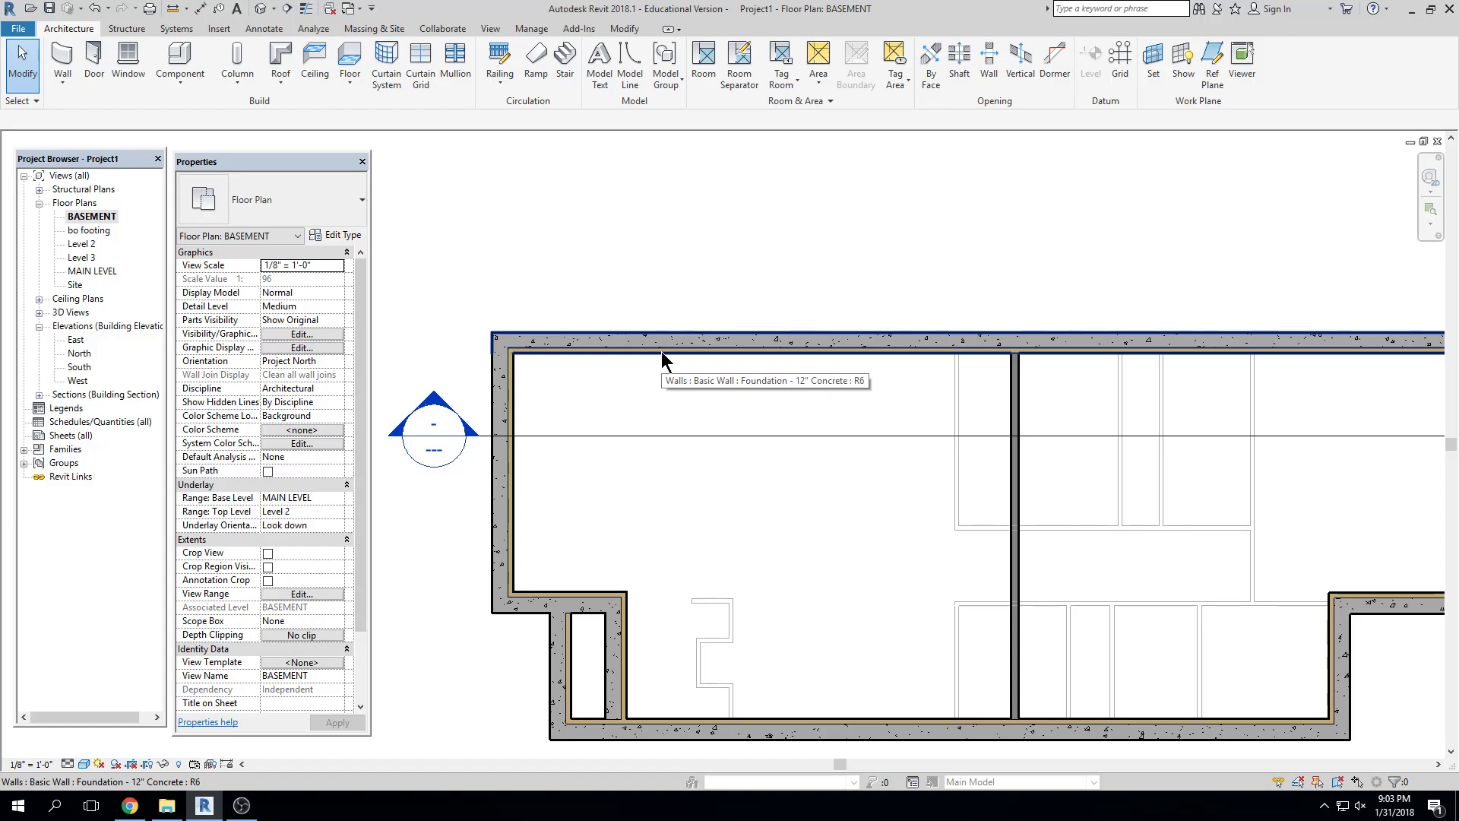
scroll(602, 411, "up", 1)
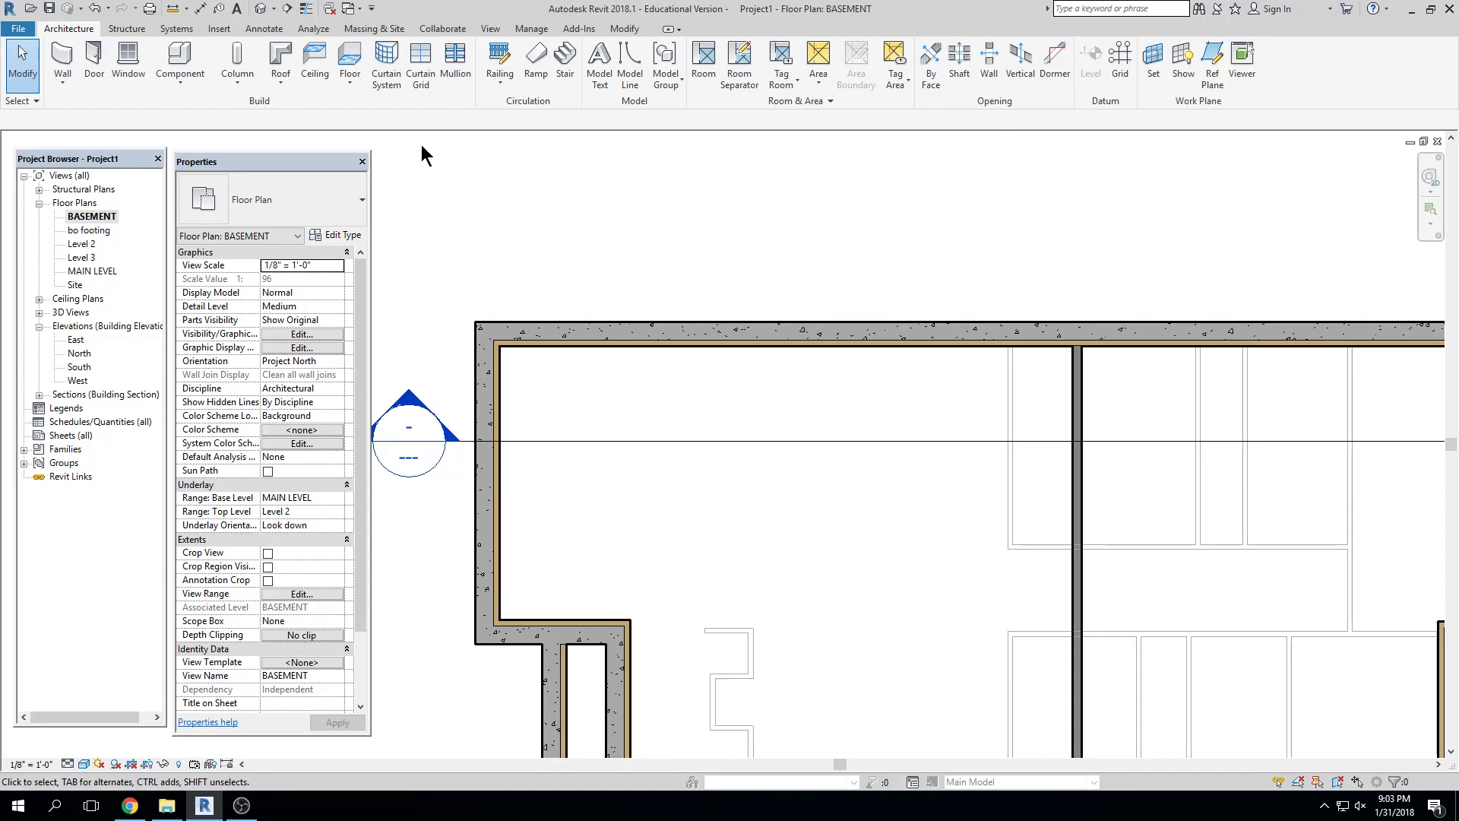
scroll(331, 255, "down", 1)
scroll(1141, 192, "down", 1)
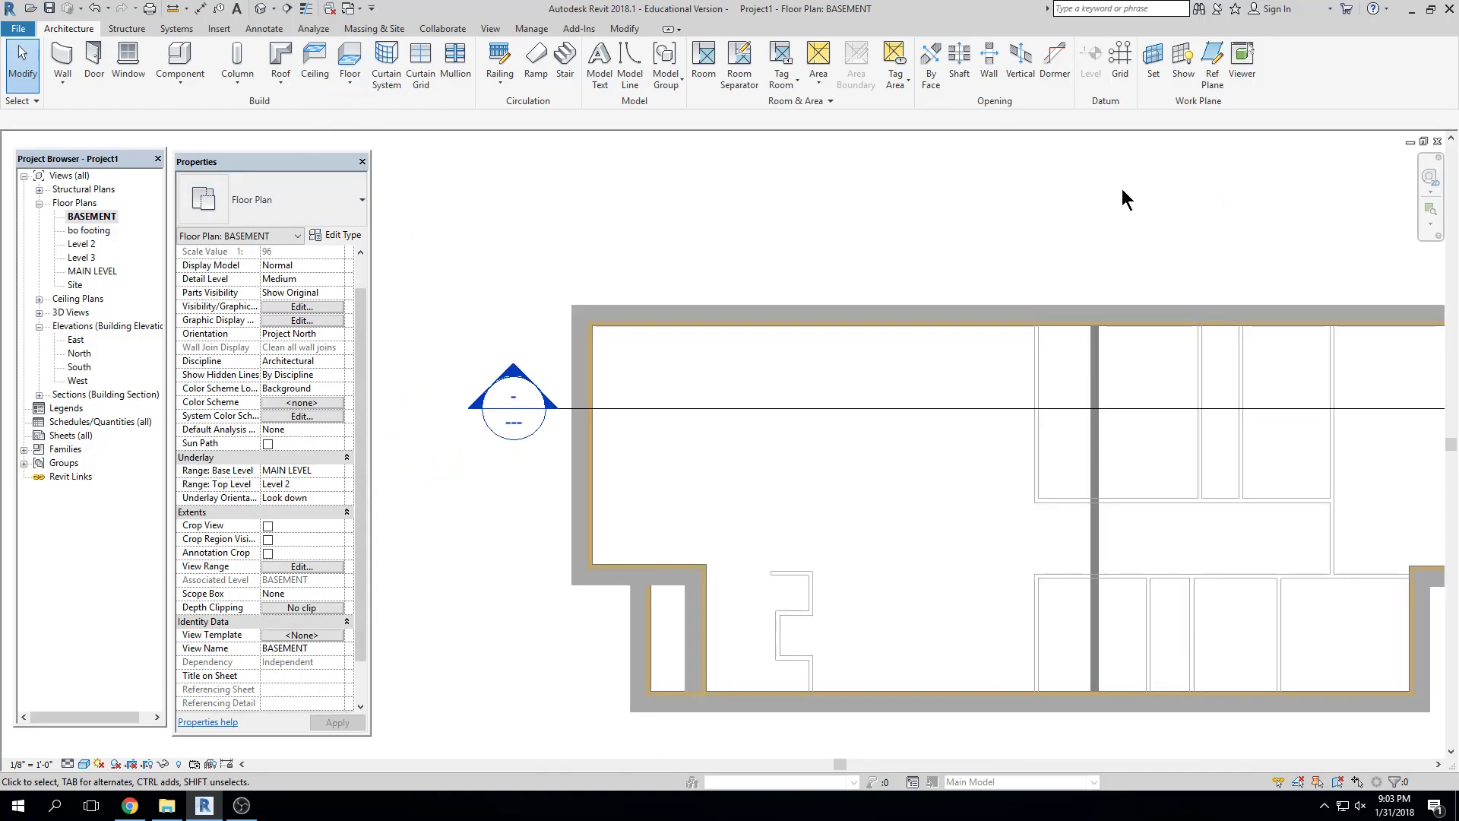
Close the BASEMENT plan and Section 1 views to return to the MAIN LEVEL floor plan
left_click(1437, 142)
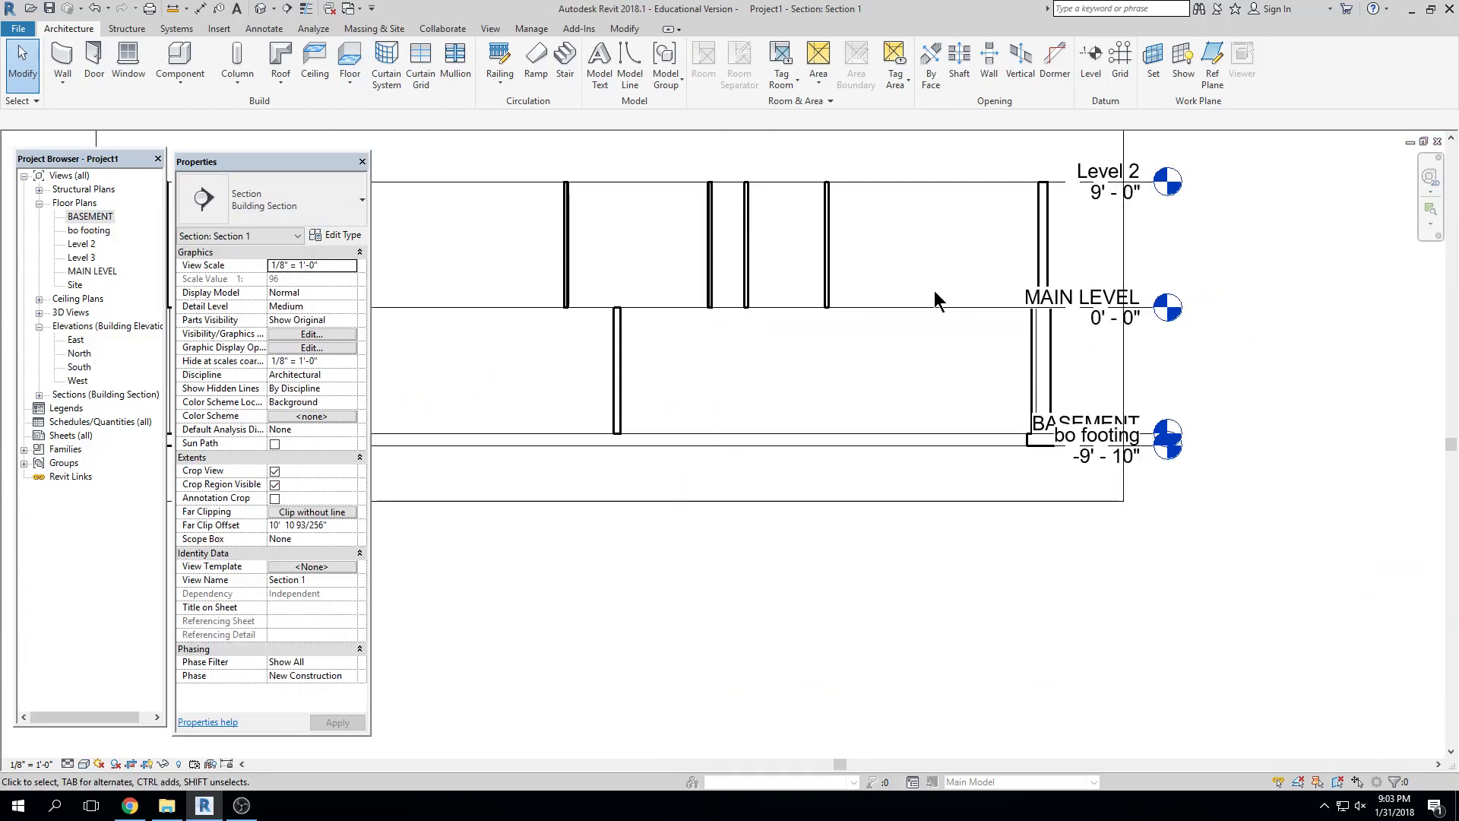
left_click(1437, 143)
scroll(906, 383, "up", 3)
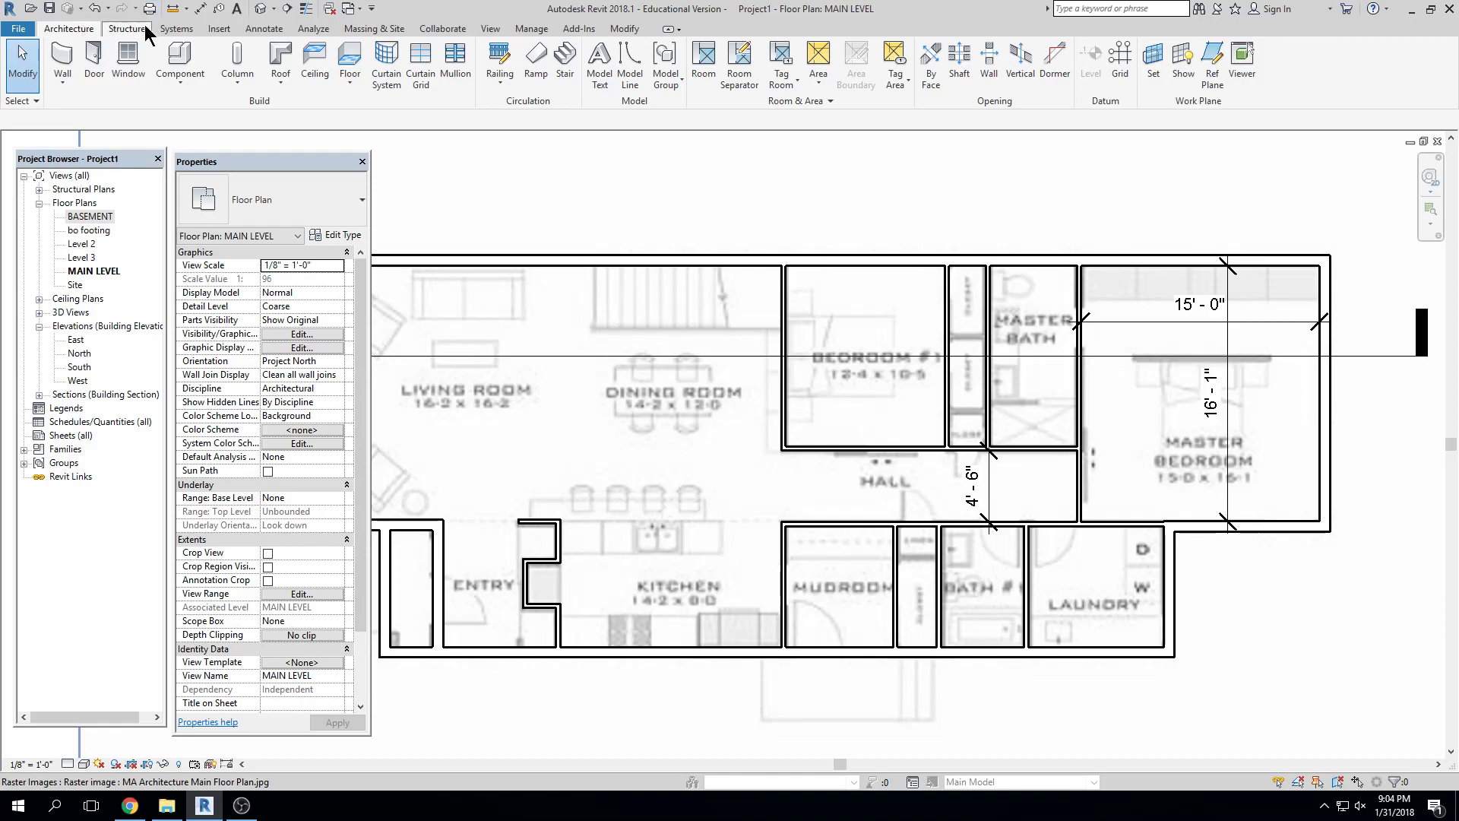
Place a Single-Flush 36" x 84" door in the wall between Bedroom #1 and the hall, swinging into the bedroom
left_click(94, 64)
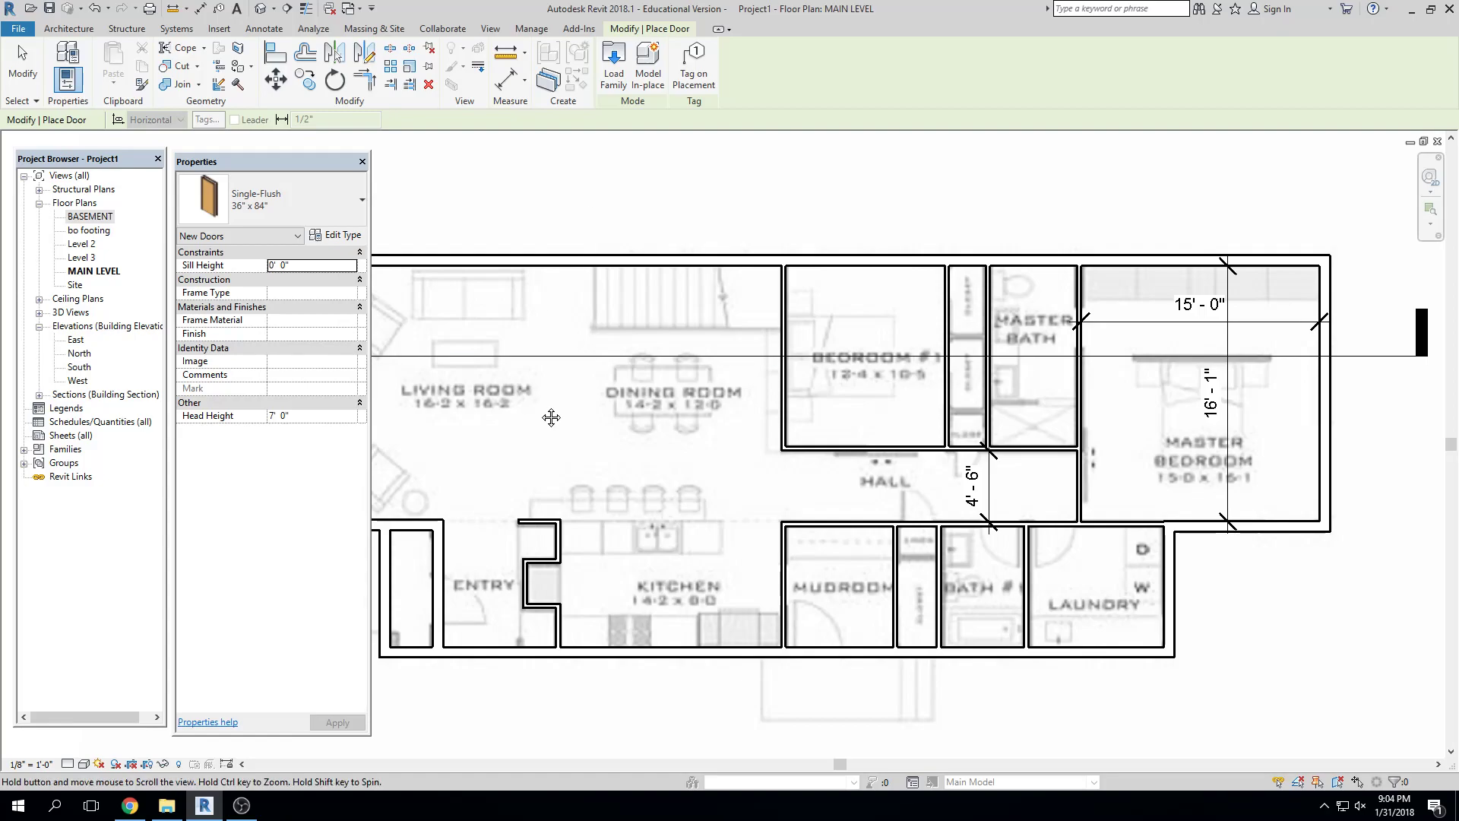
middle_click_drag(664, 389, 882, 305)
scroll(1133, 349, "up", 3)
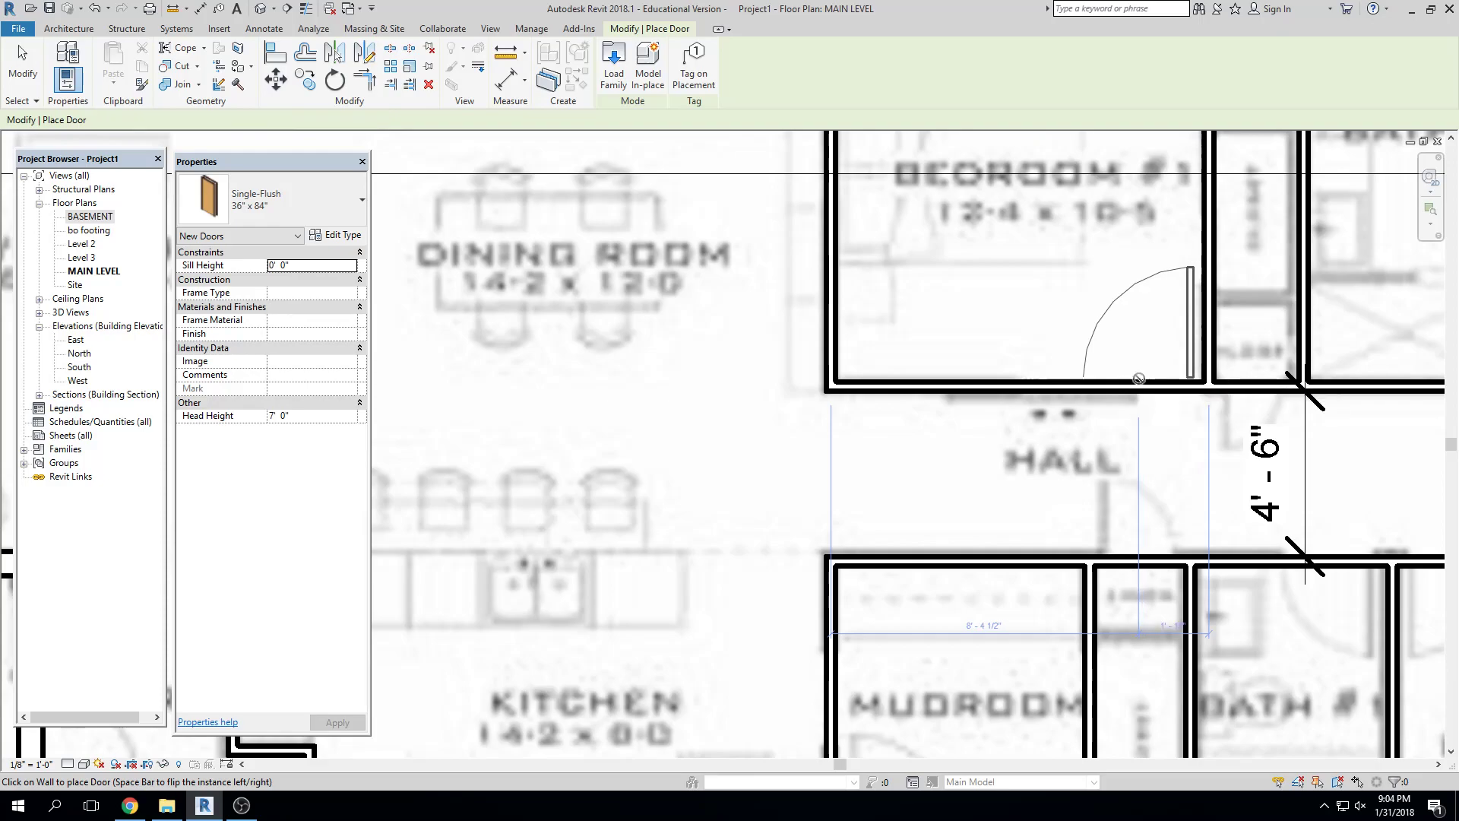
left_click(1139, 377)
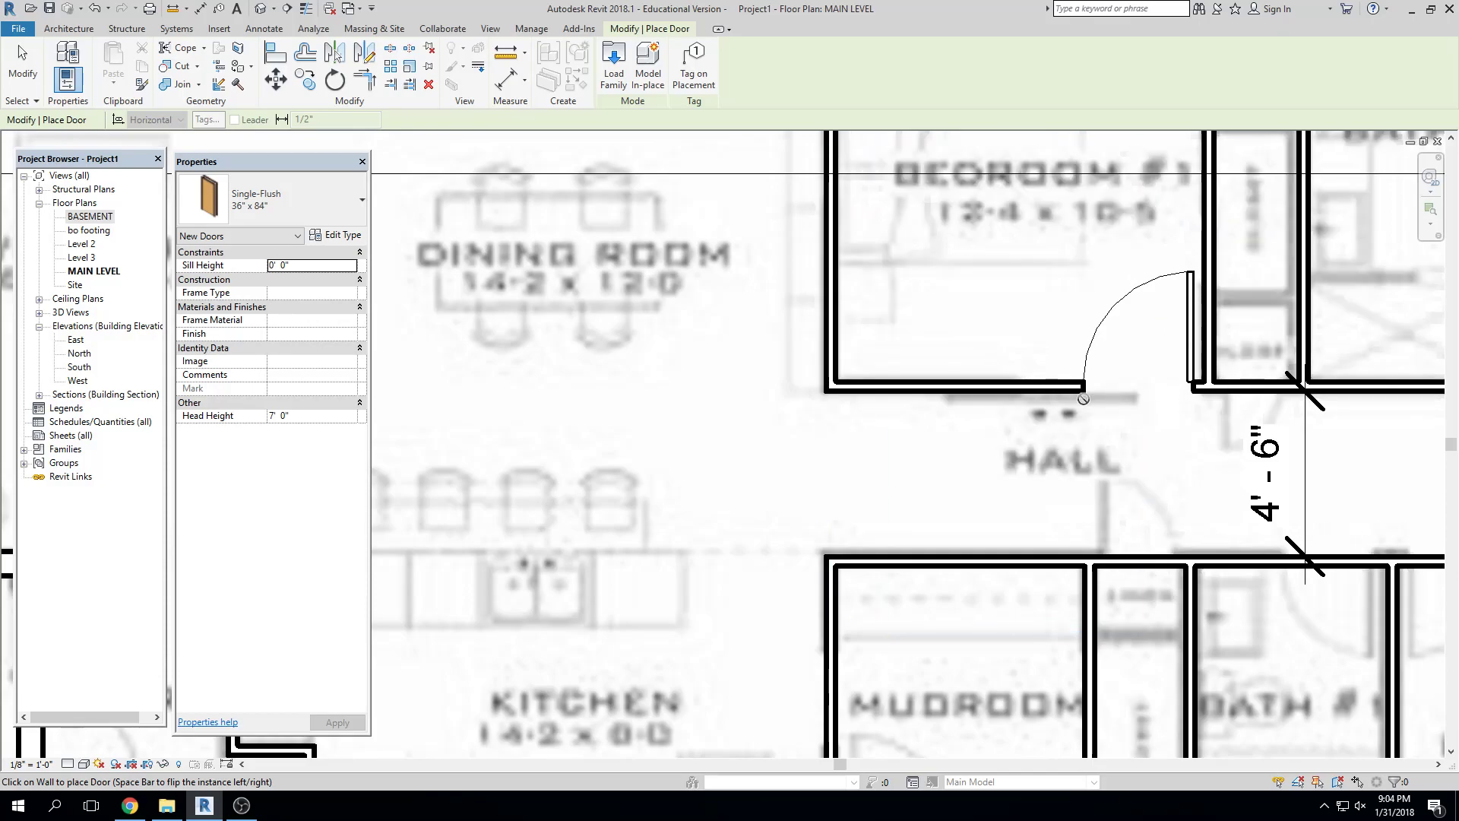
key("Escape")
key("Escape")
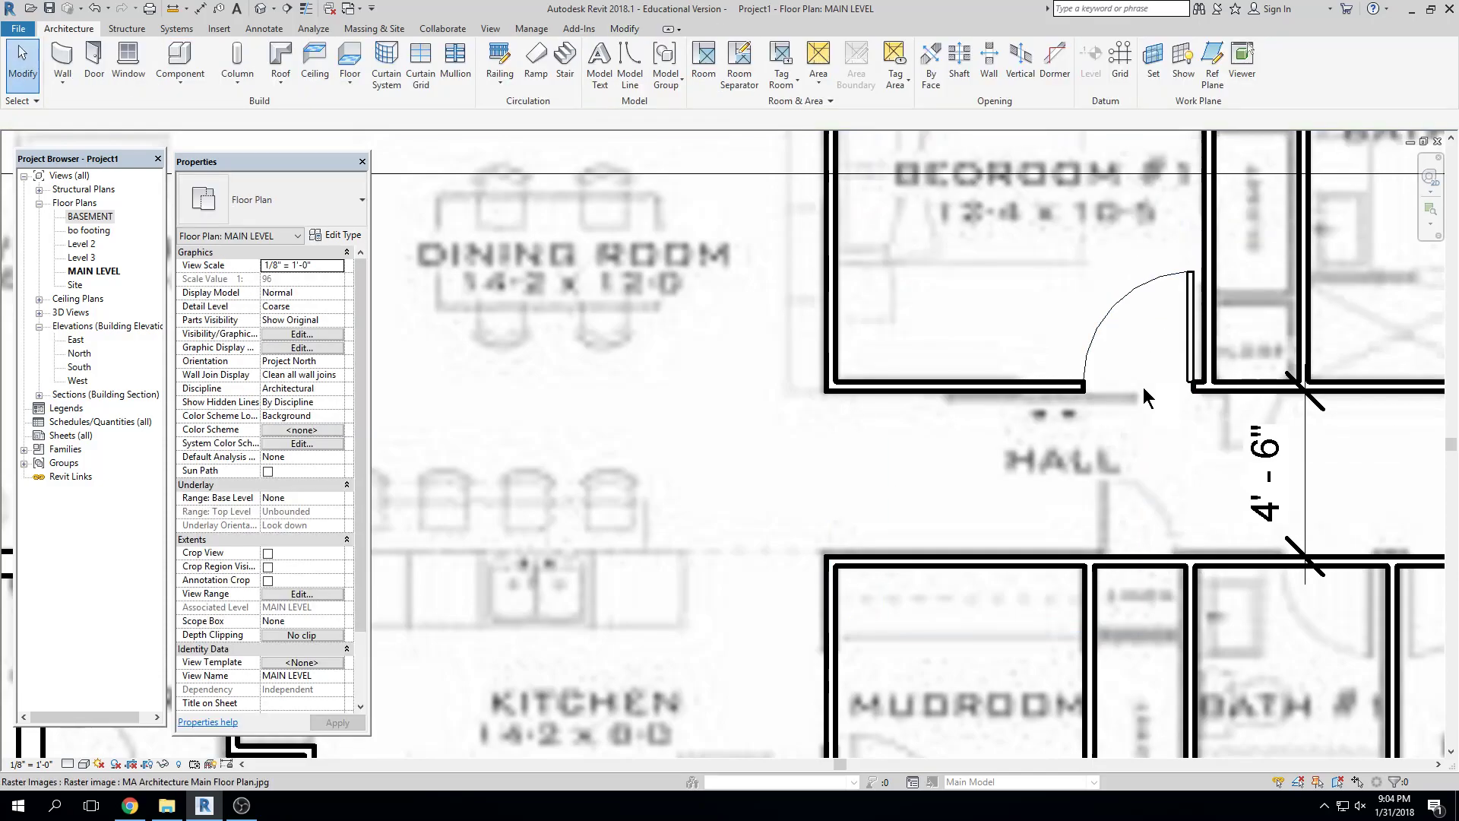
Change the Bedroom #1 door to the Single-Flush 30" x 84" type
middle_click_drag(1151, 505, 1072, 522)
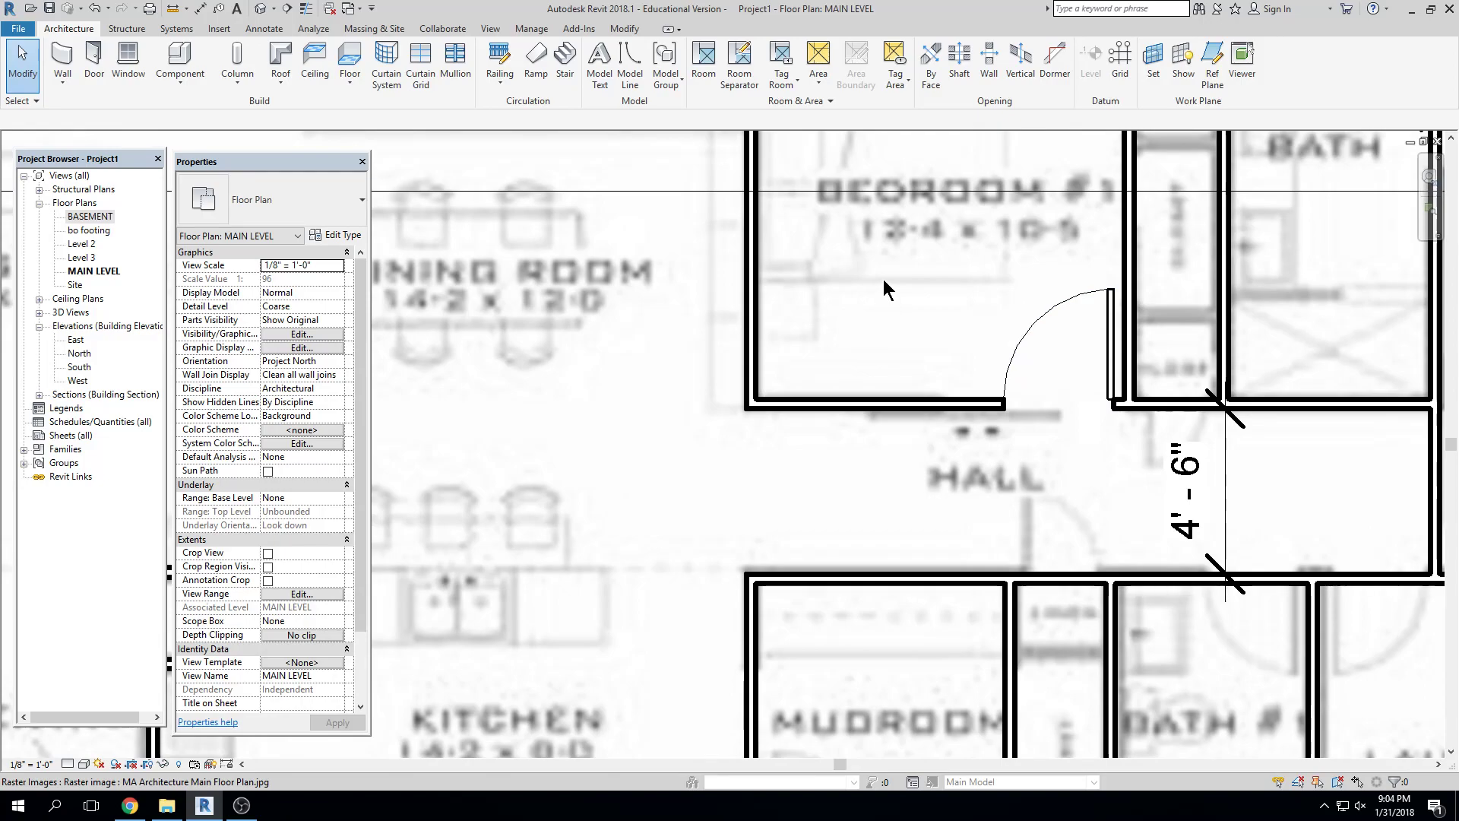
left_click(1055, 319)
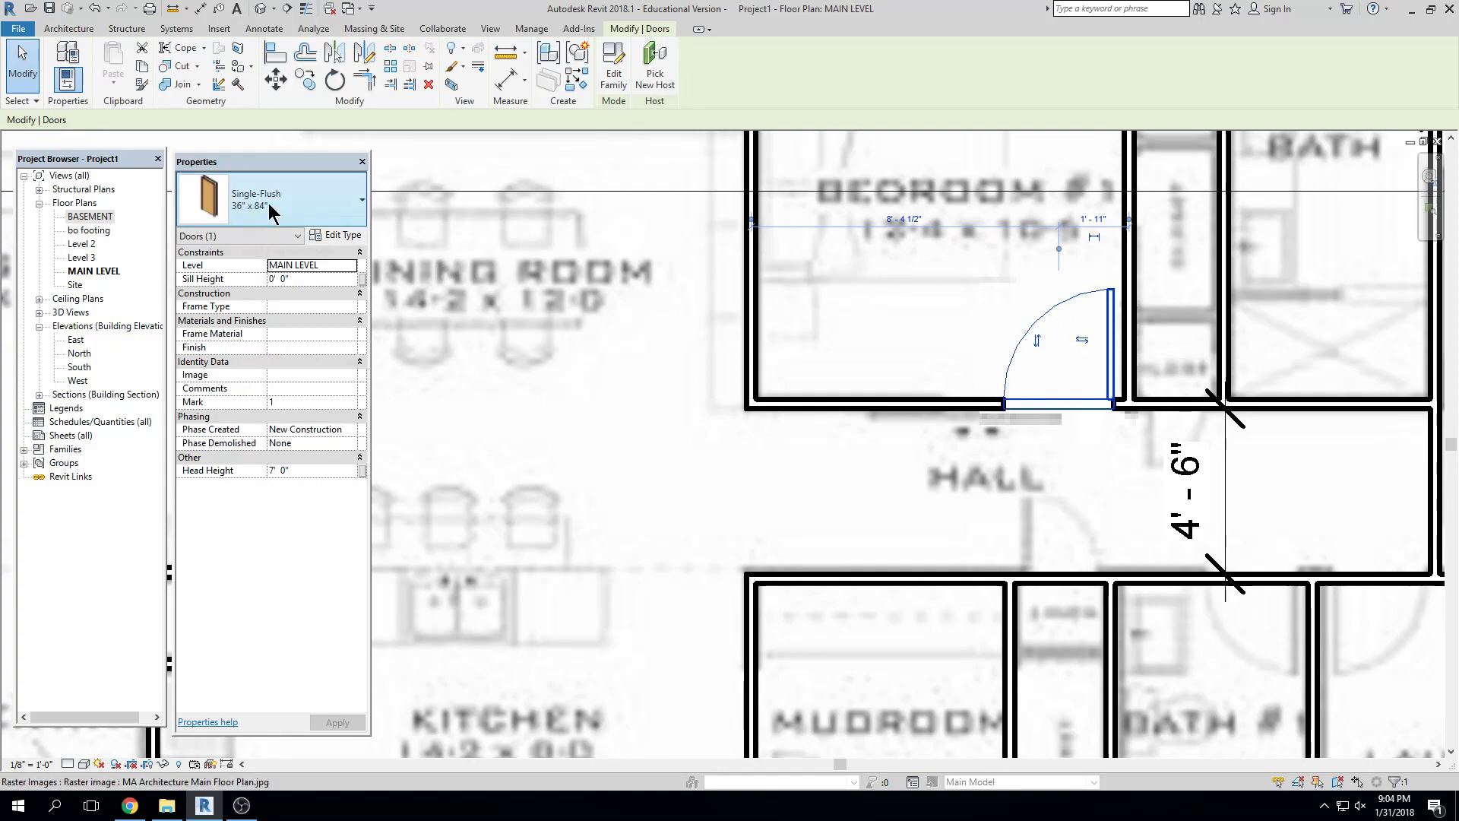
left_click(353, 203)
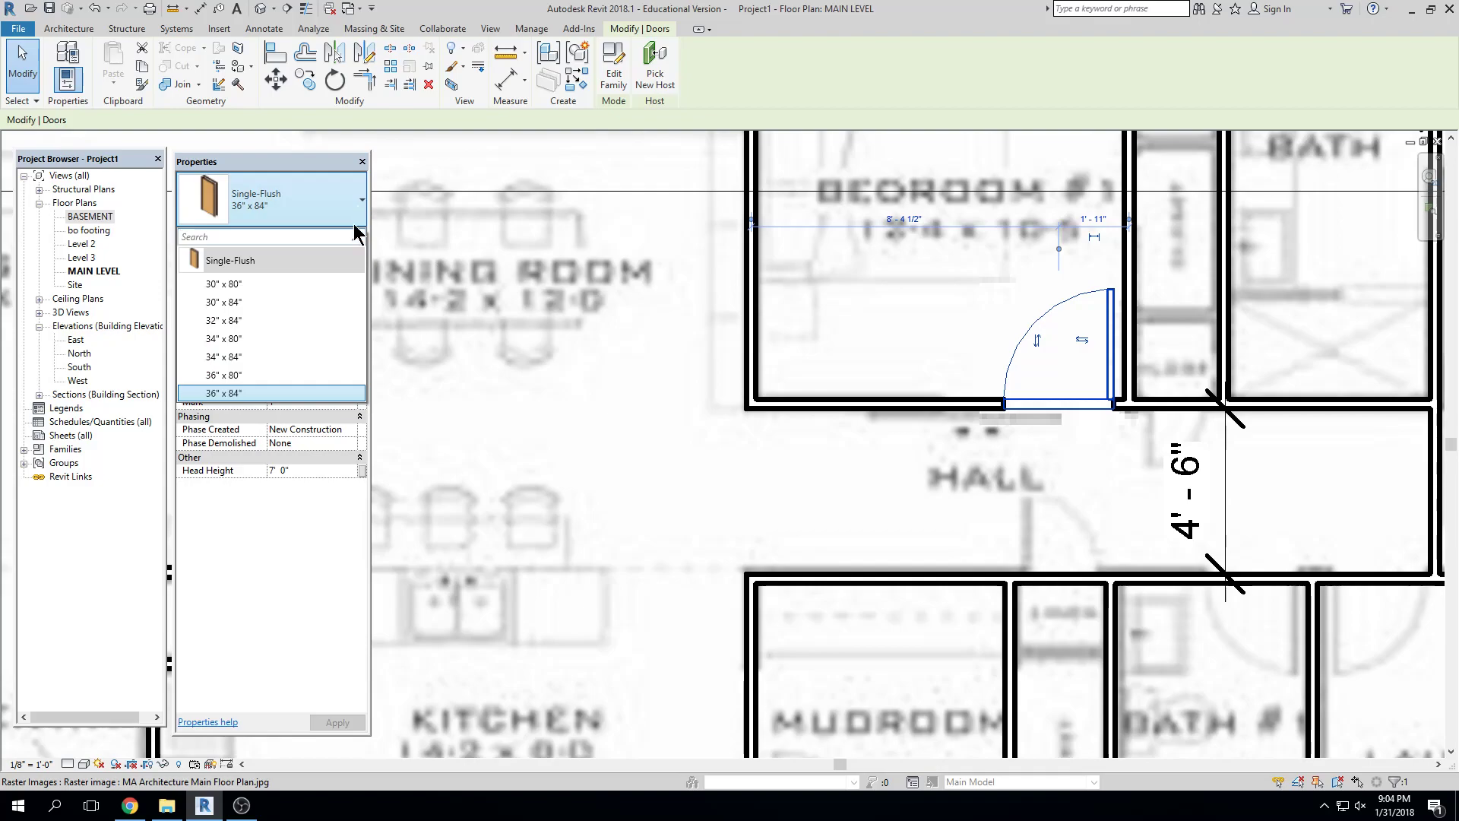
left_click(341, 303)
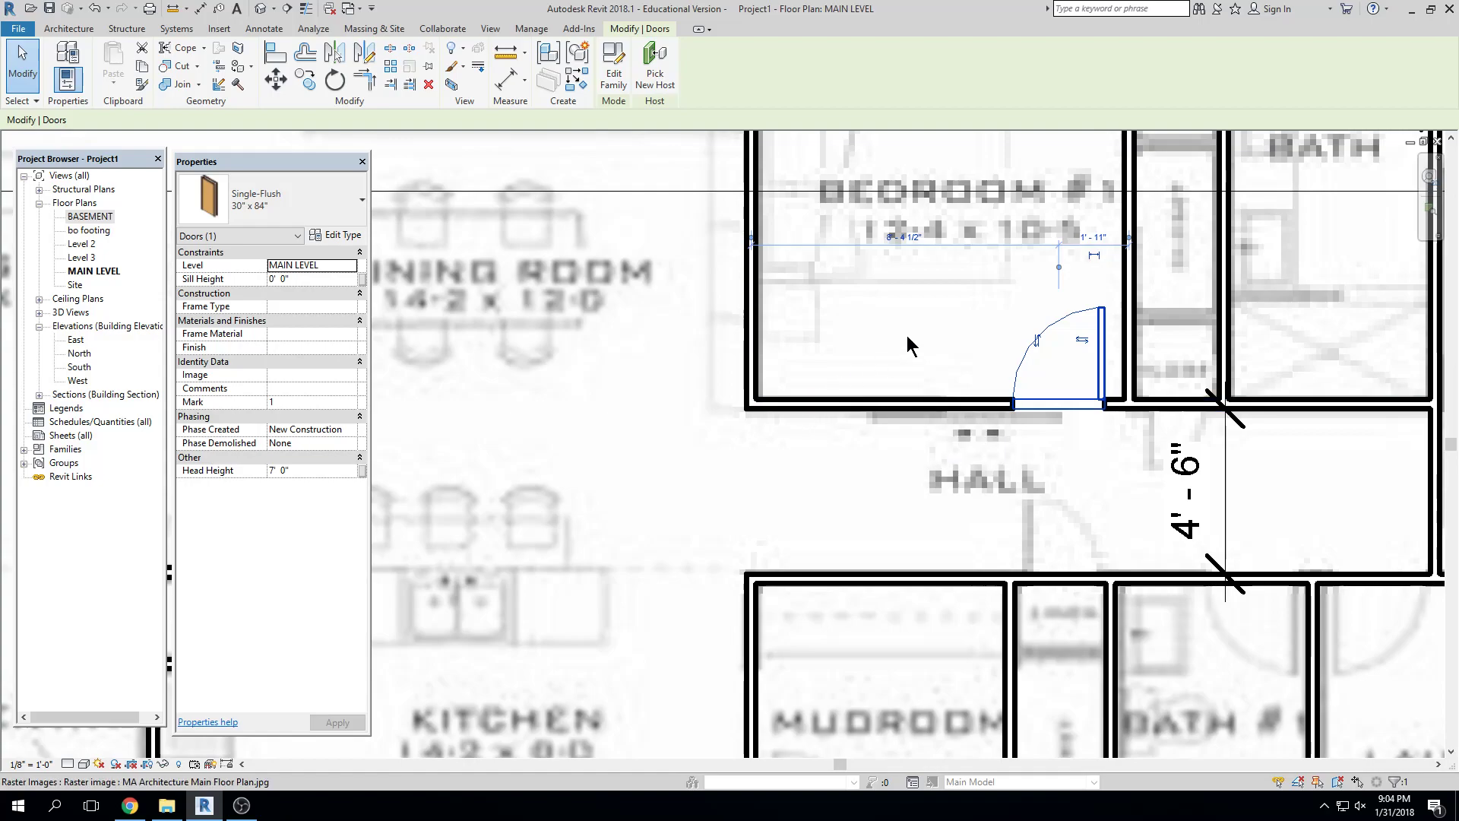
key("Escape")
Duplicate the Bedroom #1 door's type as a new Single-Flush type named 24" x 84"
left_click(1053, 336)
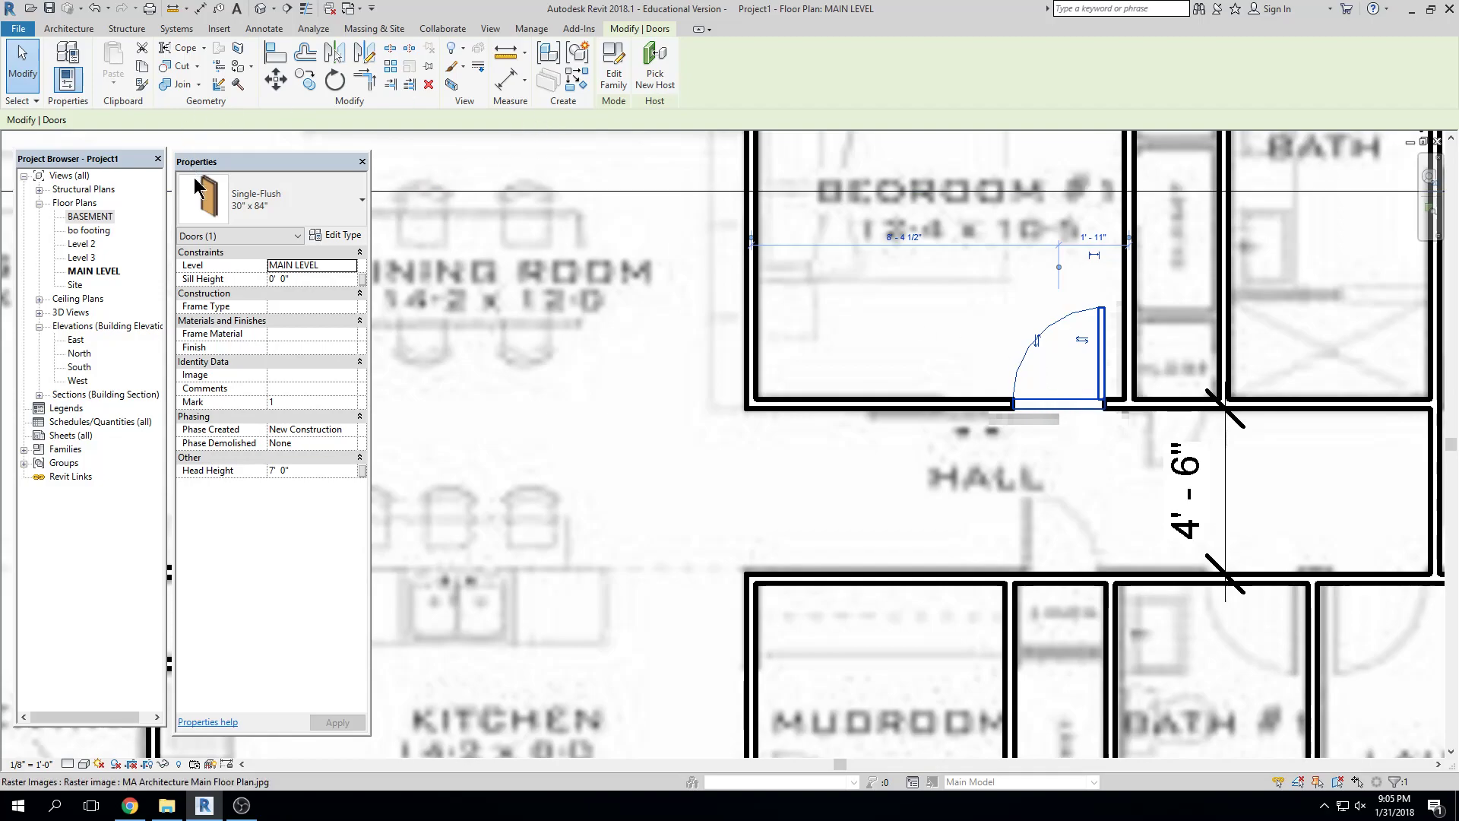
left_click(336, 235)
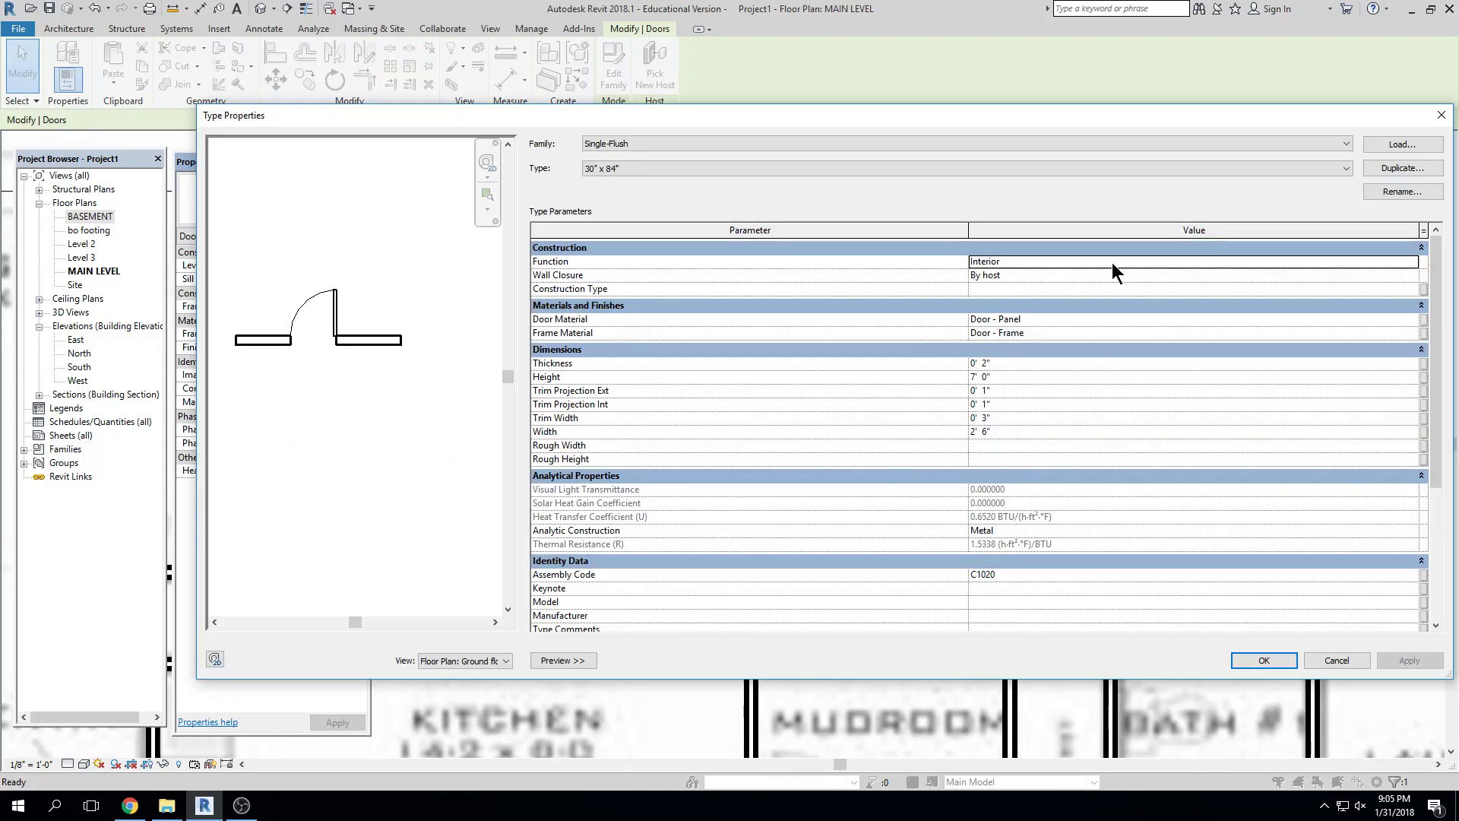
left_click(1405, 167)
left_click(825, 385)
key("BackSpace")
key("BackSpace")
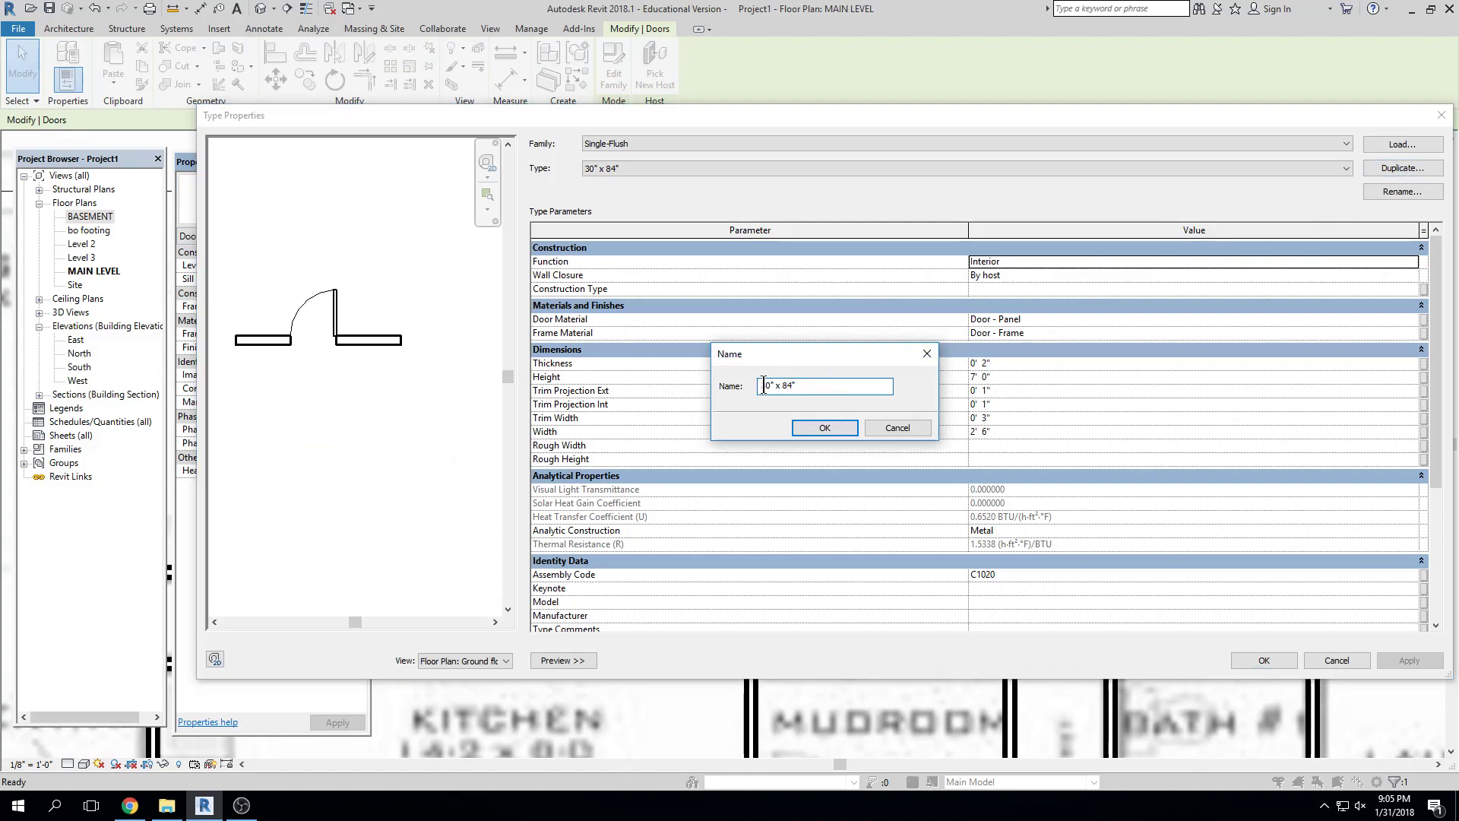
left_click(769, 386)
key("BackSpace")
type("4")
left_click(763, 385)
key("BackSpace")
type("2")
left_click(797, 422)
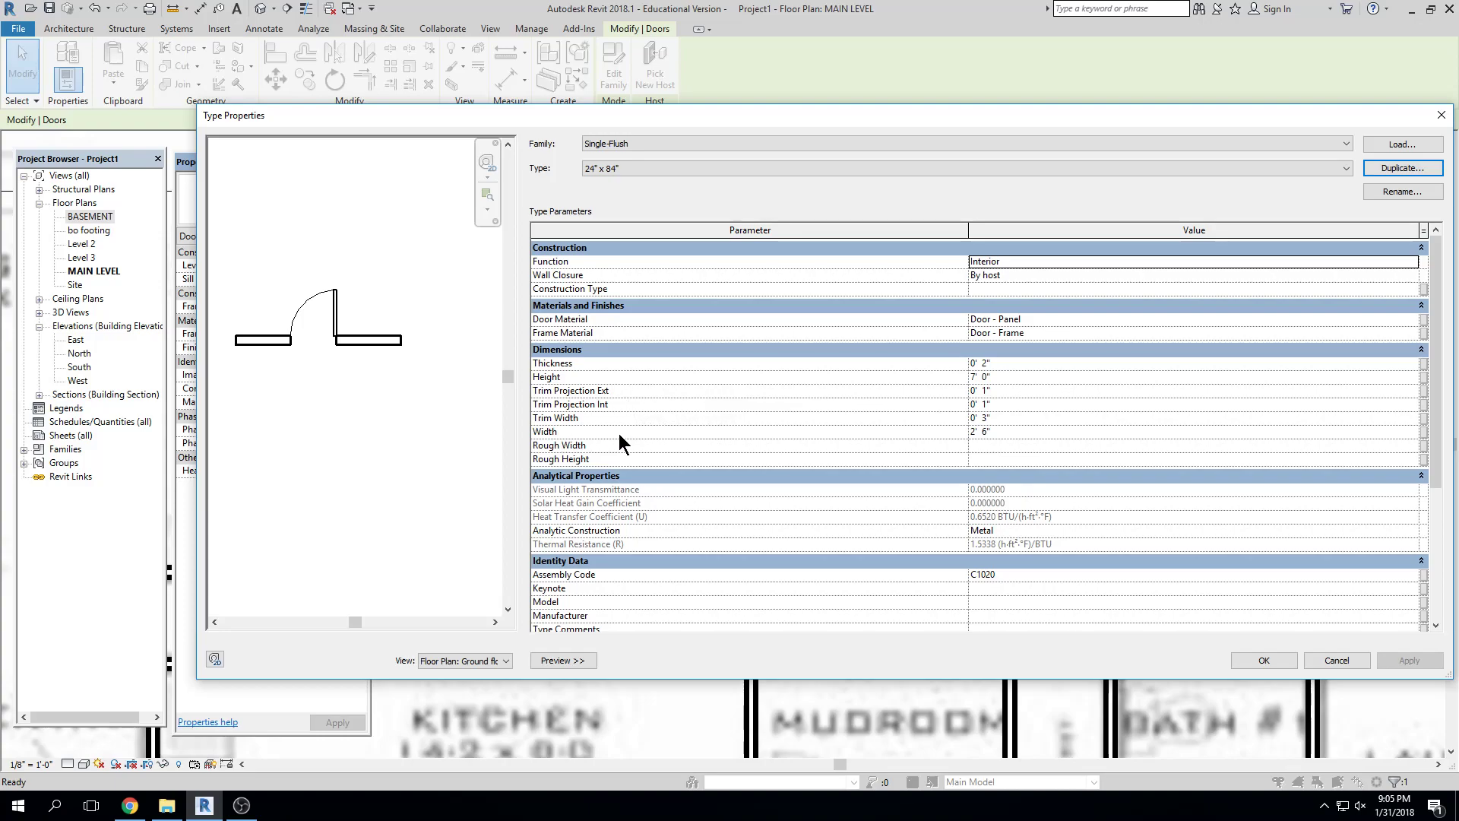
Set the 24" x 84" door type's width to 2' 0" and apply the type to the Bedroom #1 door
left_click(1031, 431)
type("2")
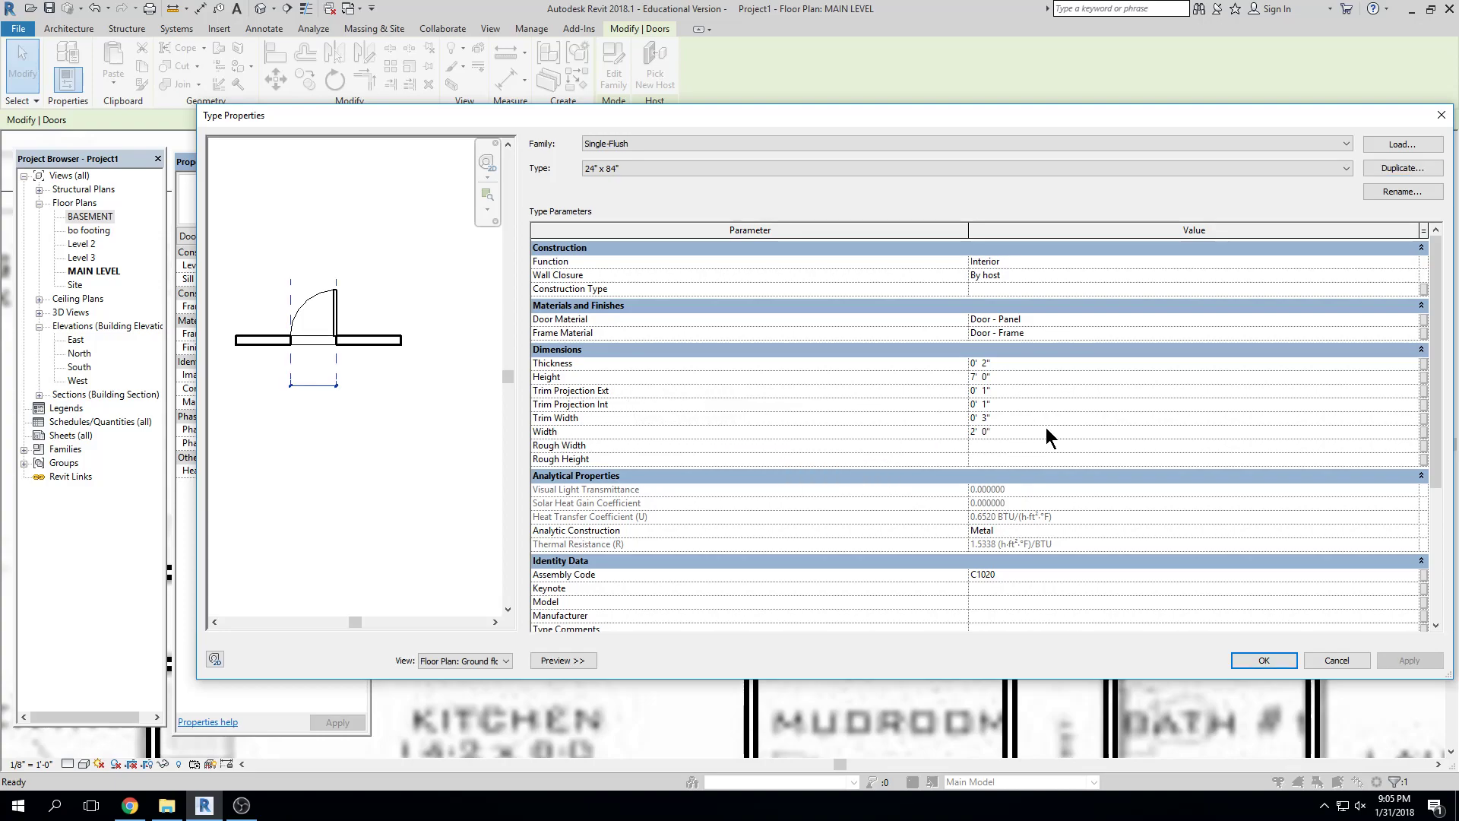
left_click(1263, 659)
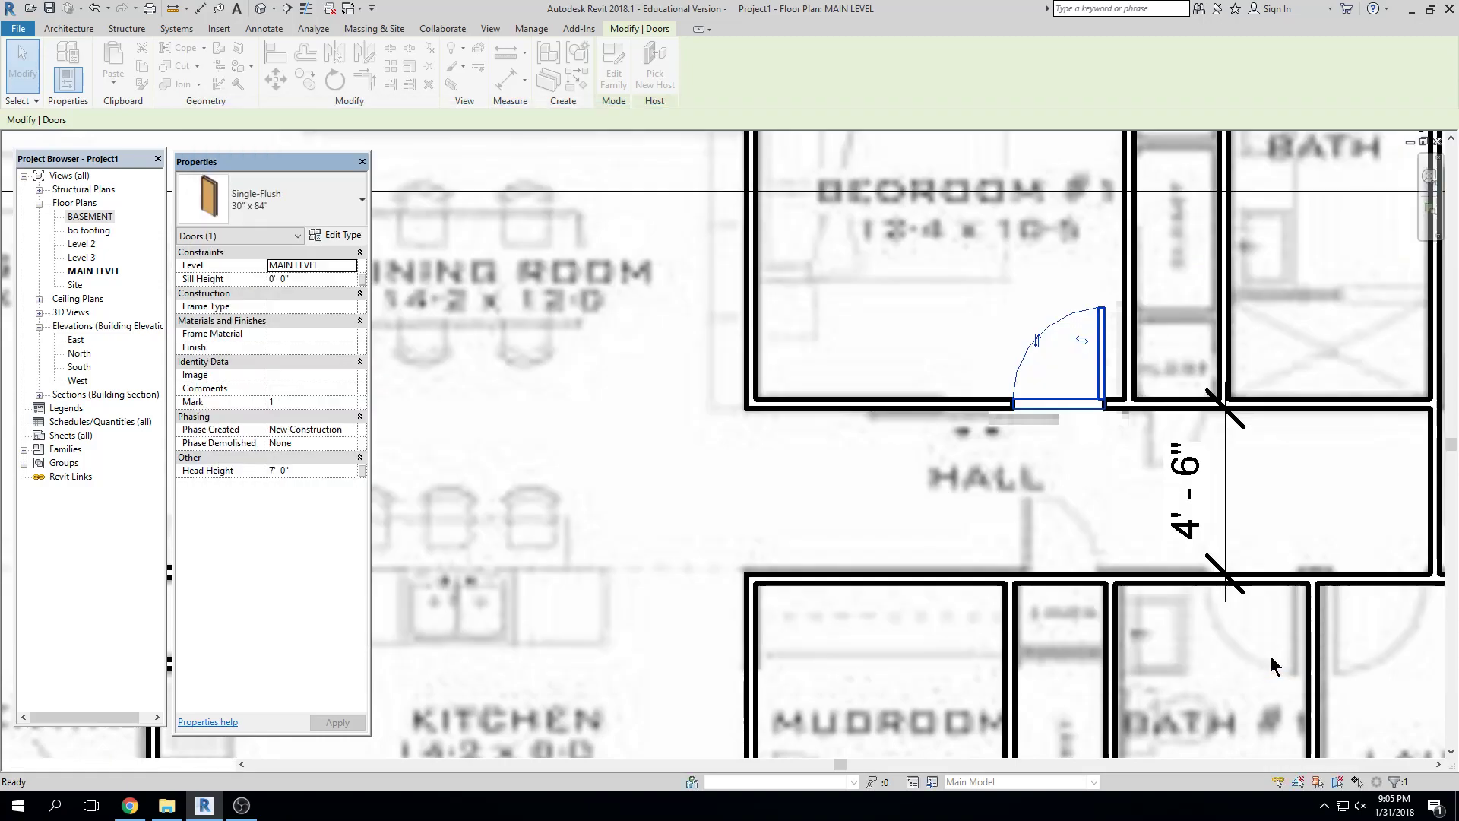
left_click(1106, 473)
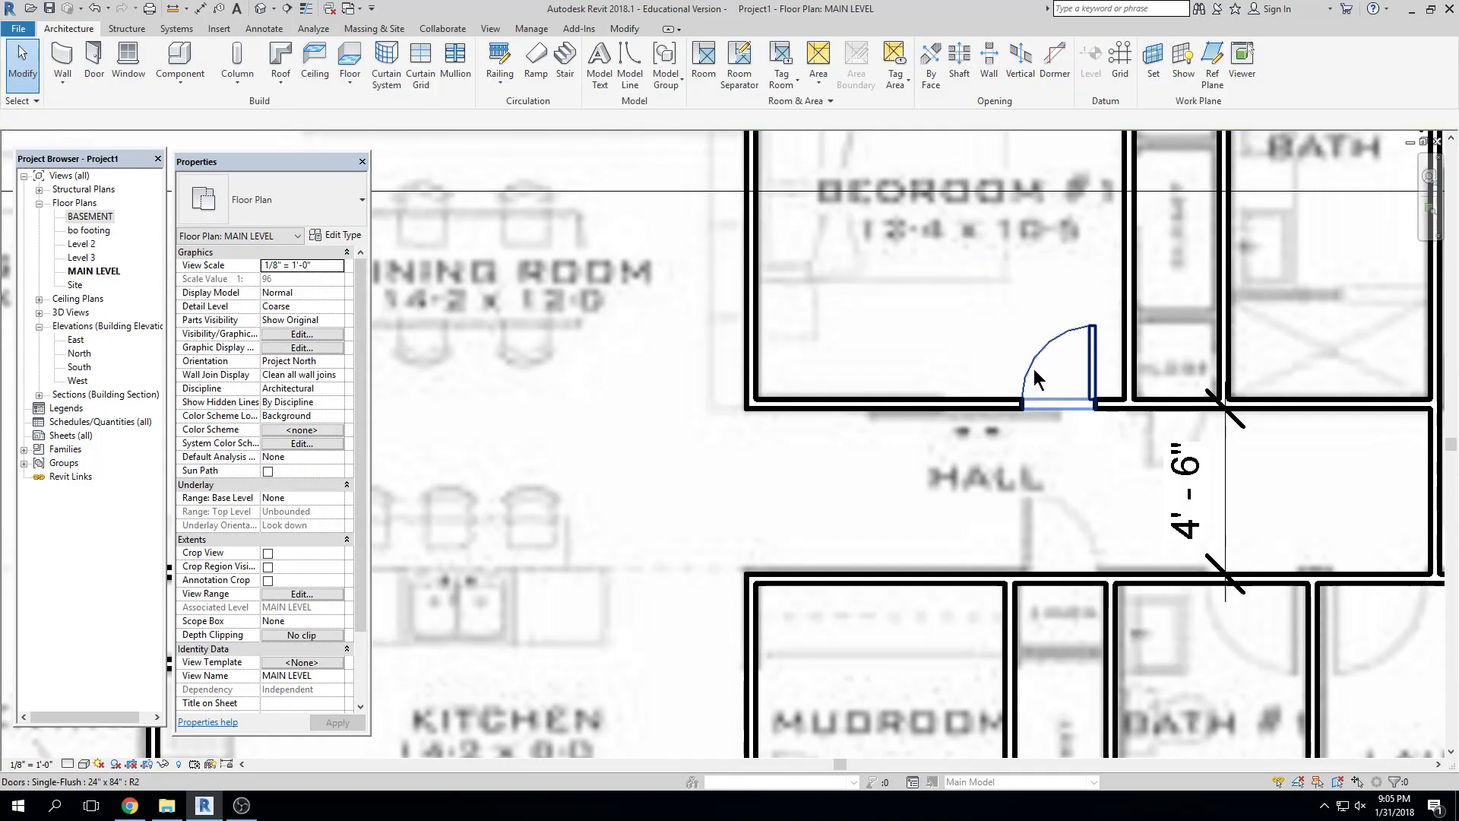
Examine the Bedroom #1 door's placement, swing and flip controls against the underlying main floor plan image
left_click(1037, 378)
middle_click_drag(1054, 480, 1046, 480)
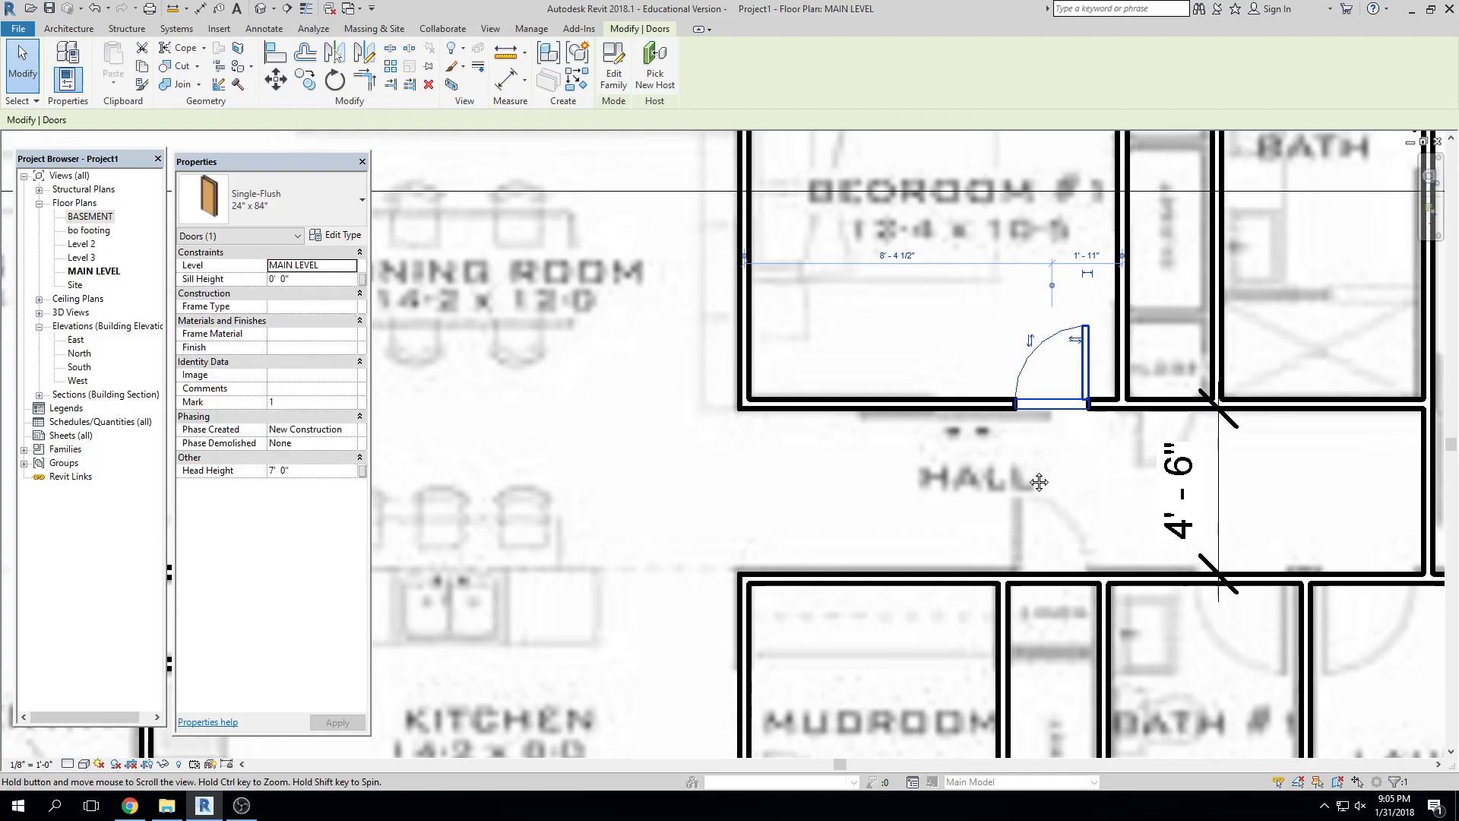
scroll(1045, 399, "up", 2)
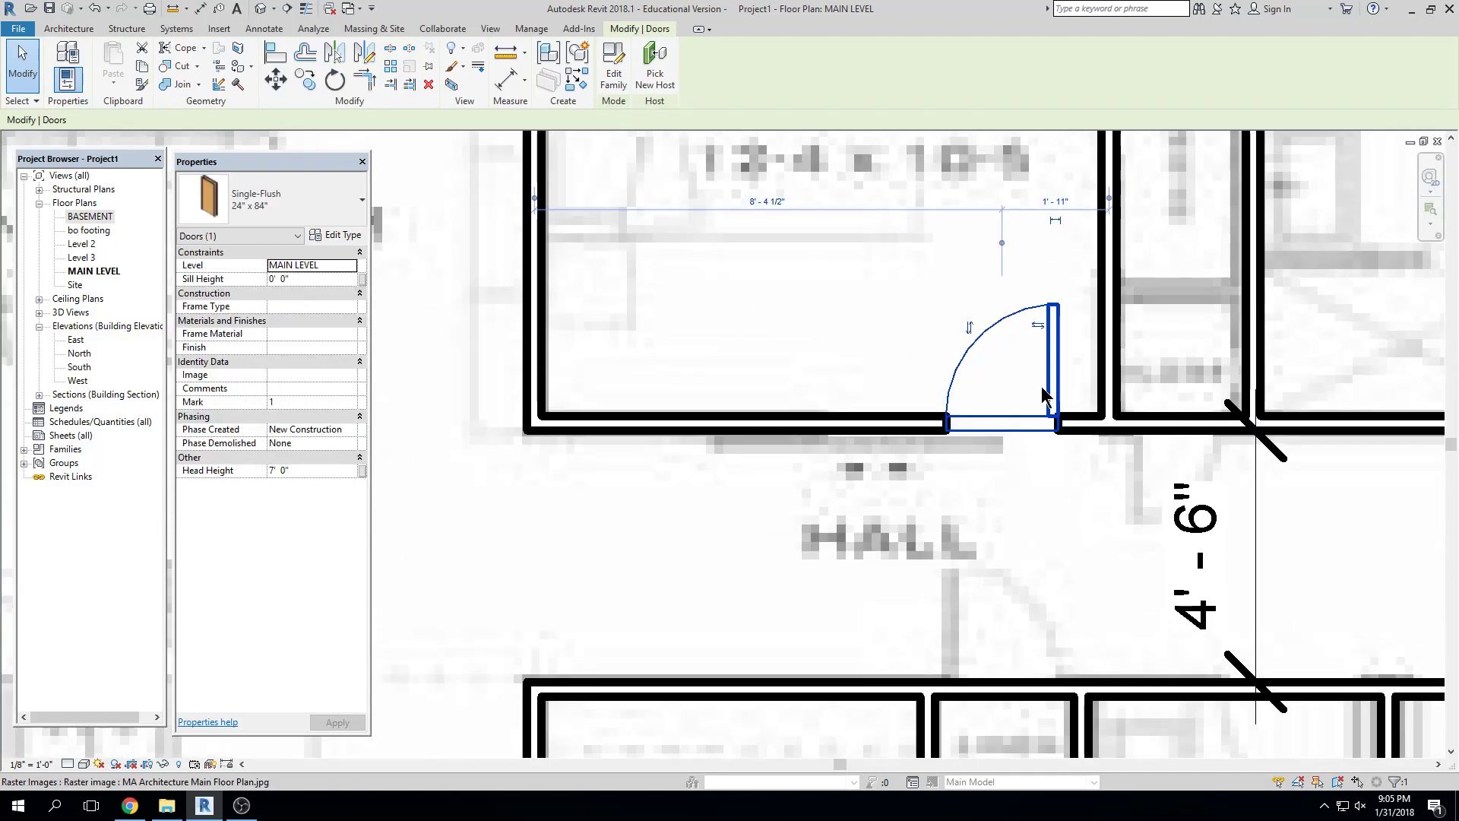
key("Escape")
middle_click_drag(1058, 500, 1049, 531)
scroll(1039, 478, "up", 1)
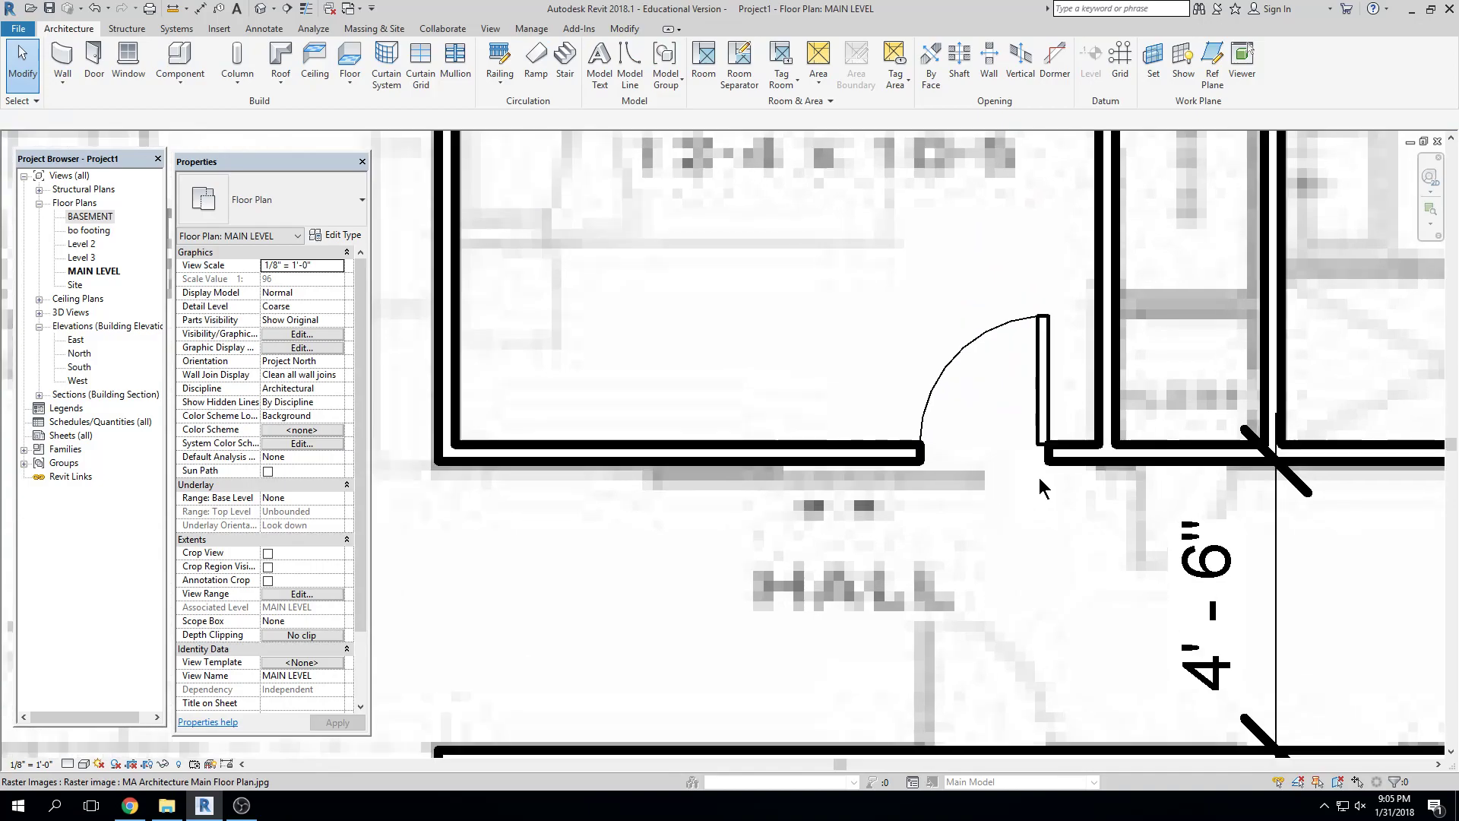
left_click(1042, 361)
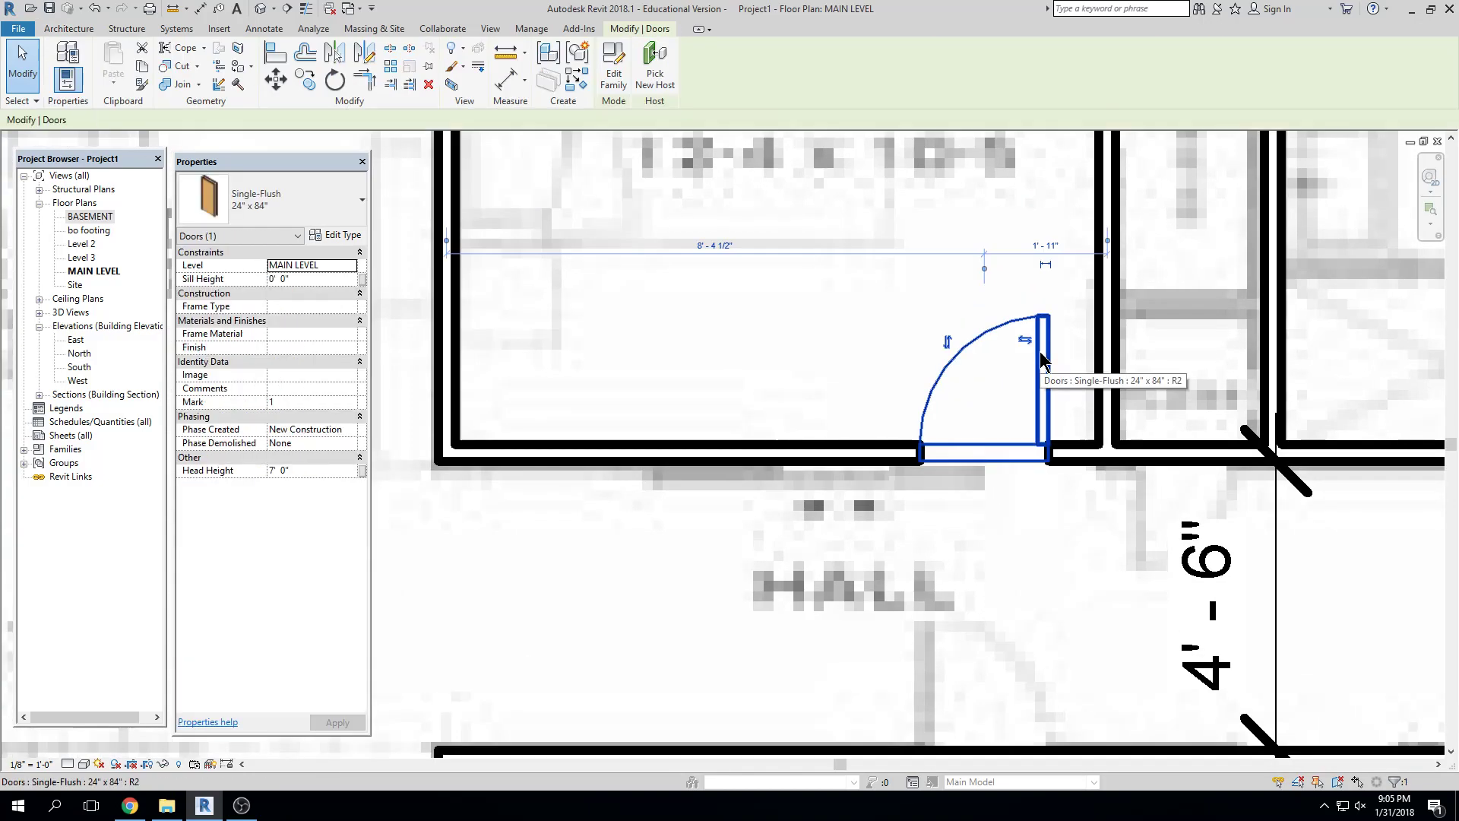
key("Escape")
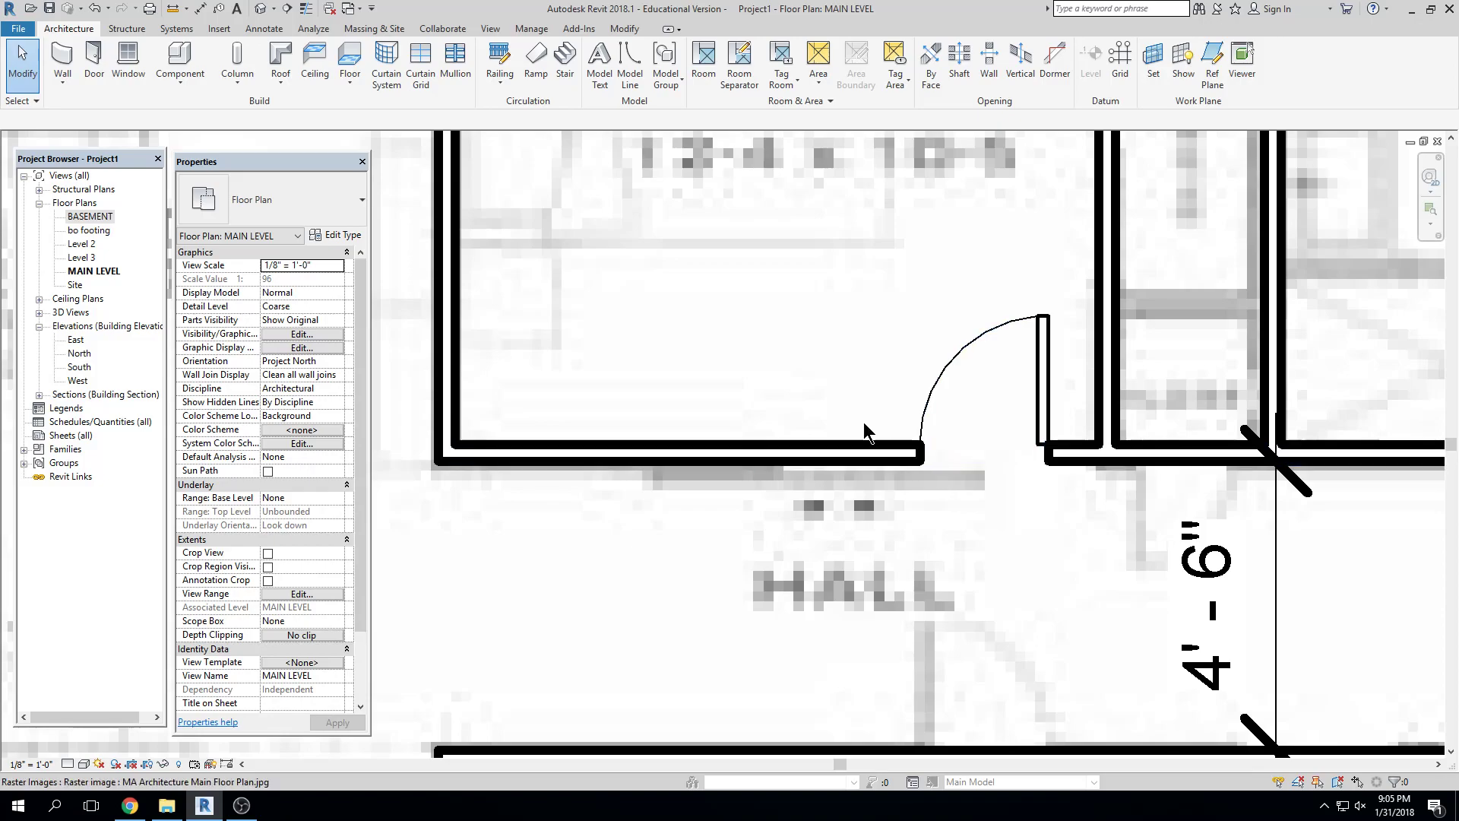
left_click(960, 349)
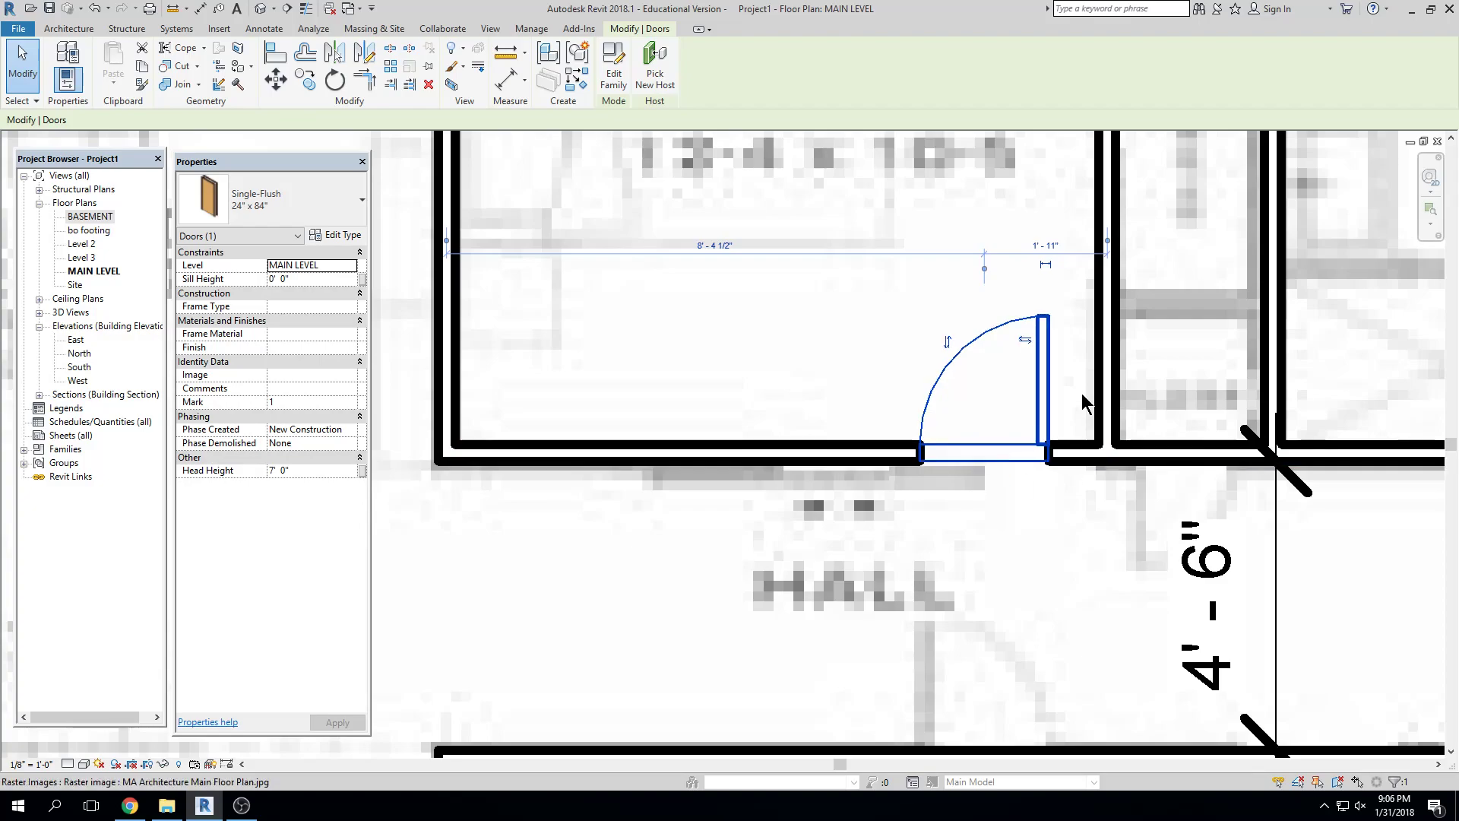
scroll(934, 329, "down", 2)
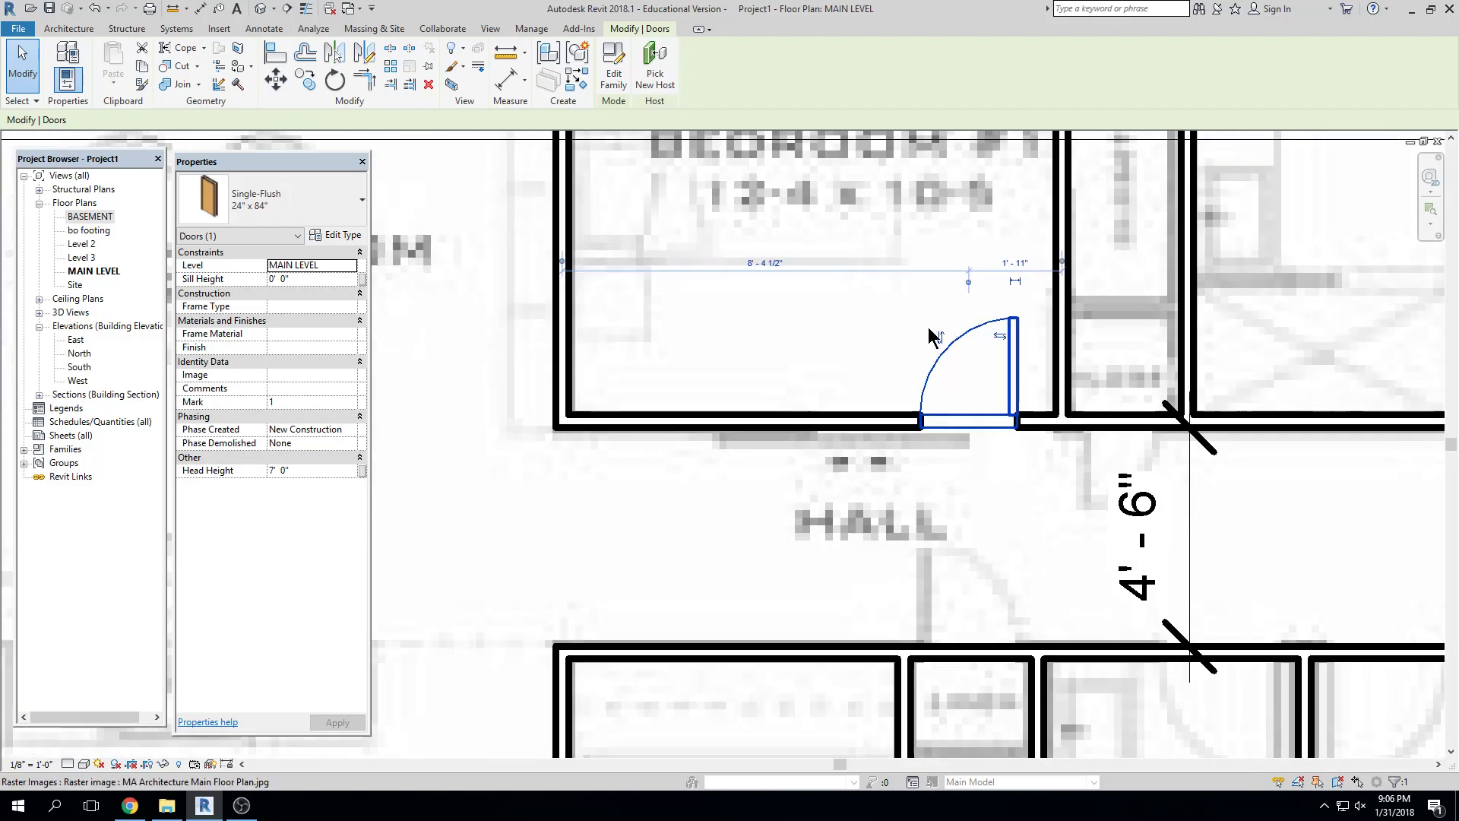
scroll(935, 403, "down", 2)
key("Escape")
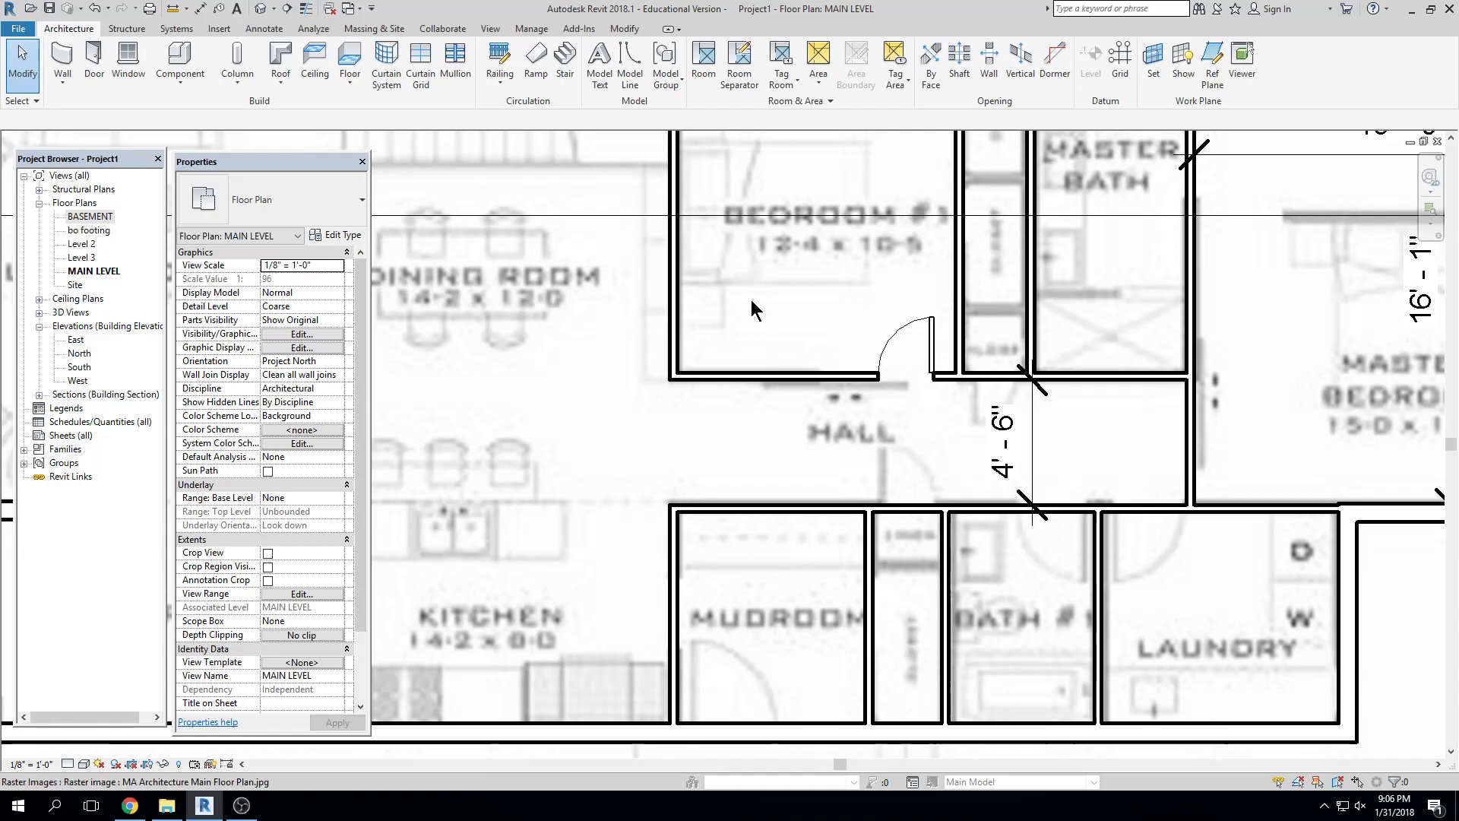
scroll(737, 301, "down", 2)
middle_click_drag(737, 303, 844, 376)
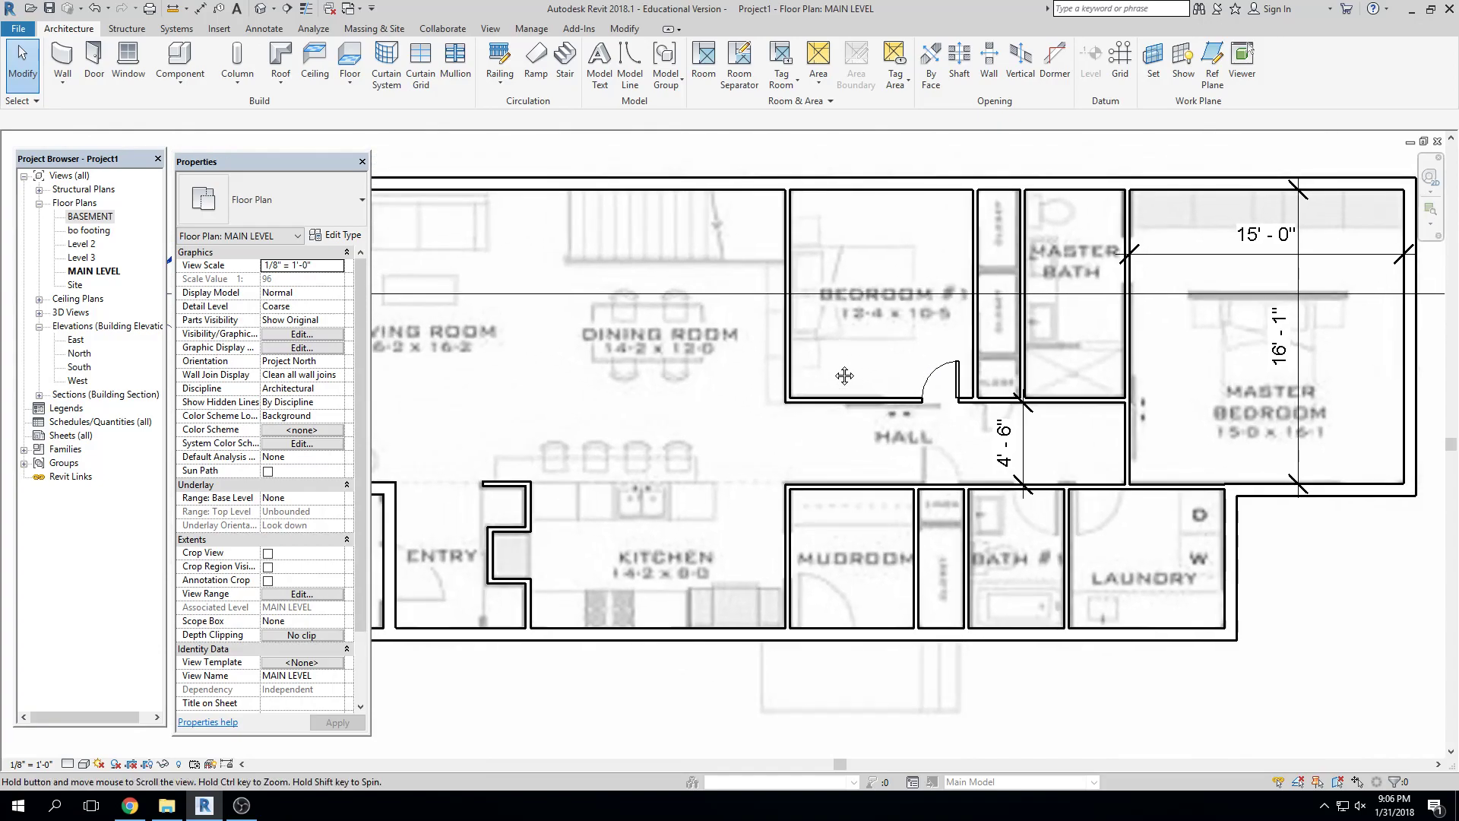
scroll(828, 357, "down", 1)
scroll(828, 359, "down", 1)
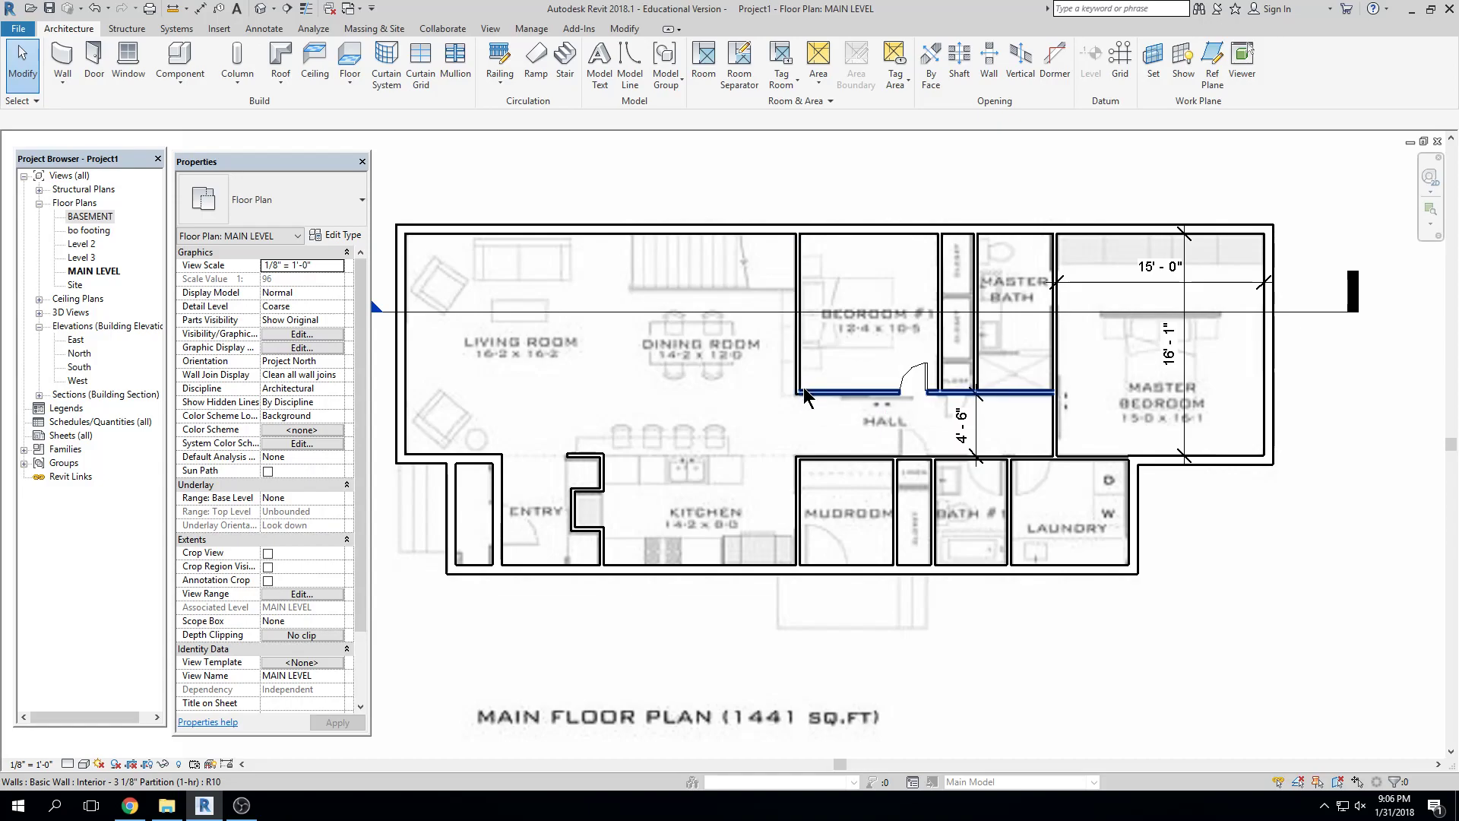
Open the BASEMENT floor plan at the foundation walls around the entry corner
key("Tab")
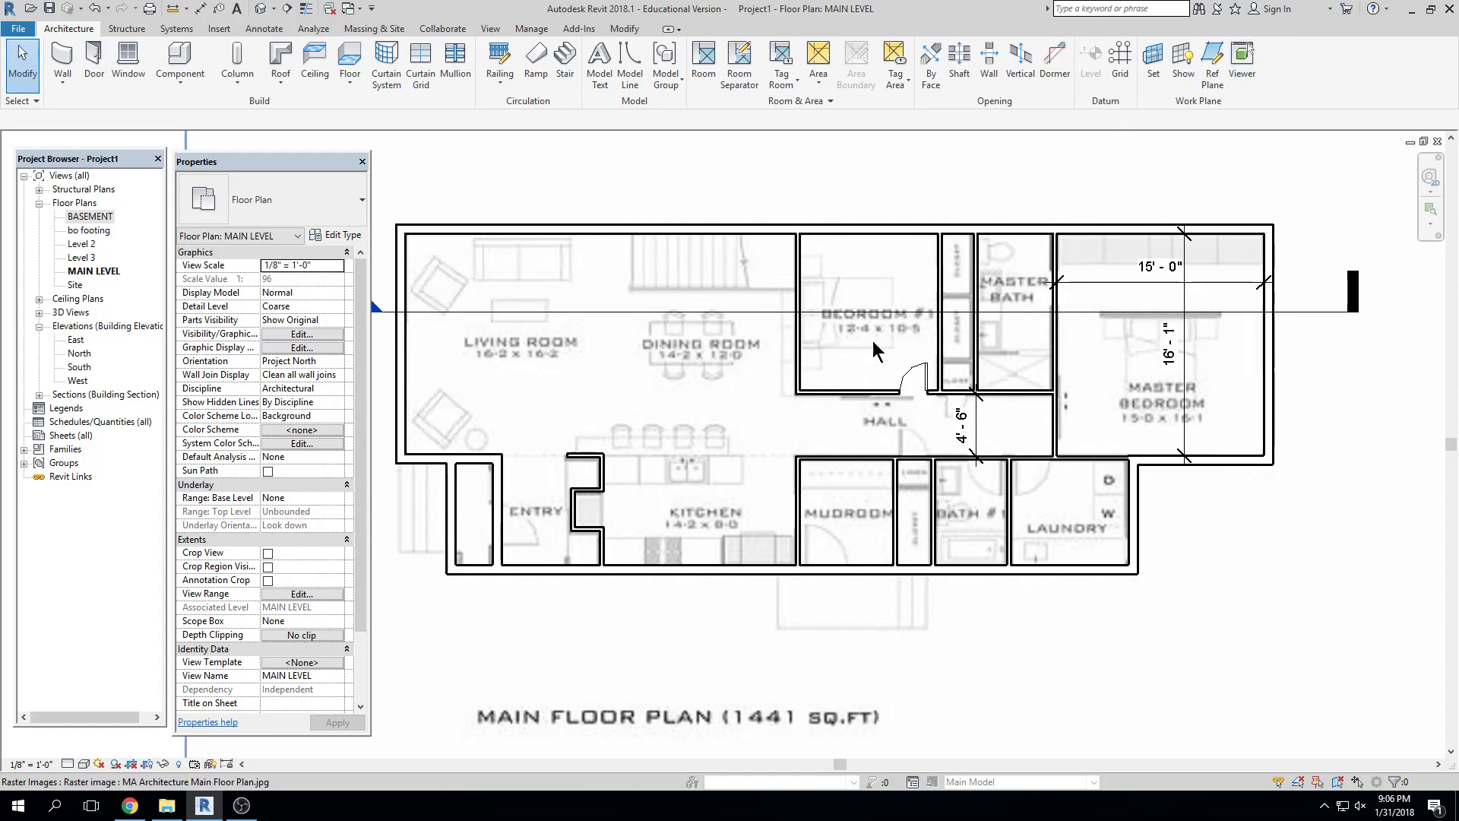
middle_click_drag(460, 519, 583, 531)
left_click(581, 524)
key("Escape")
double_click(96, 217)
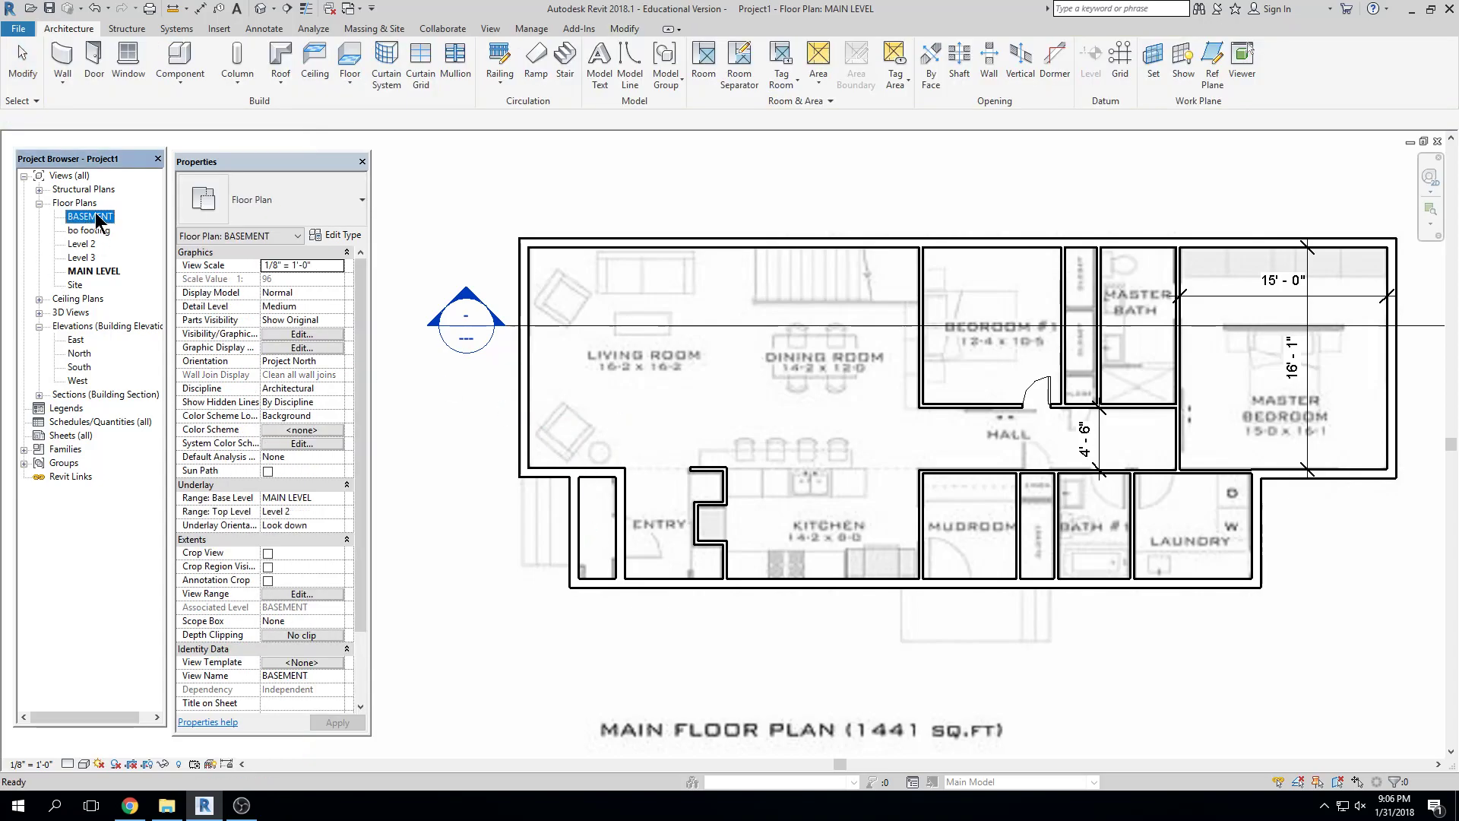
scroll(585, 519, "up", 2)
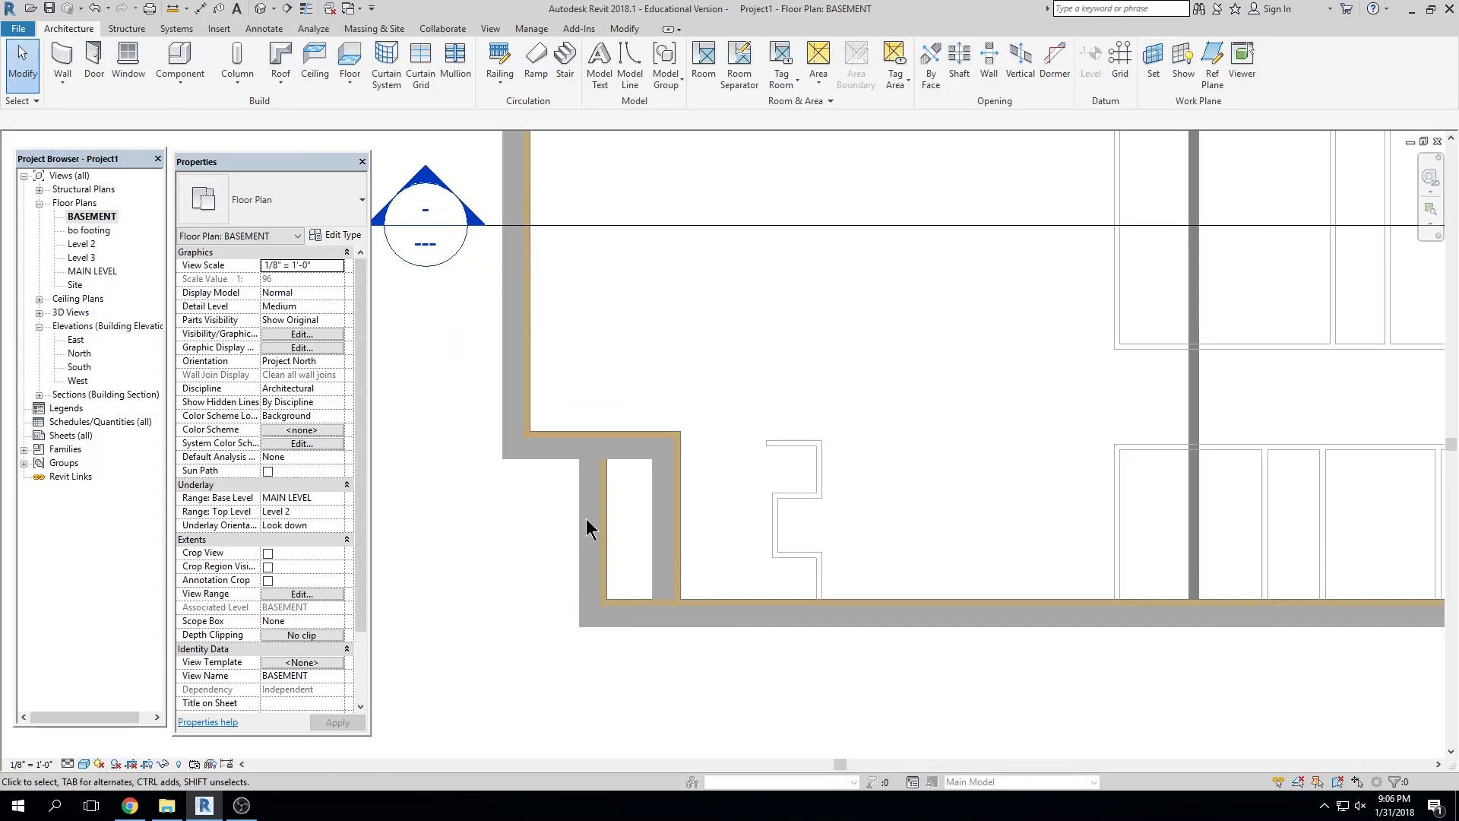
left_click(600, 517)
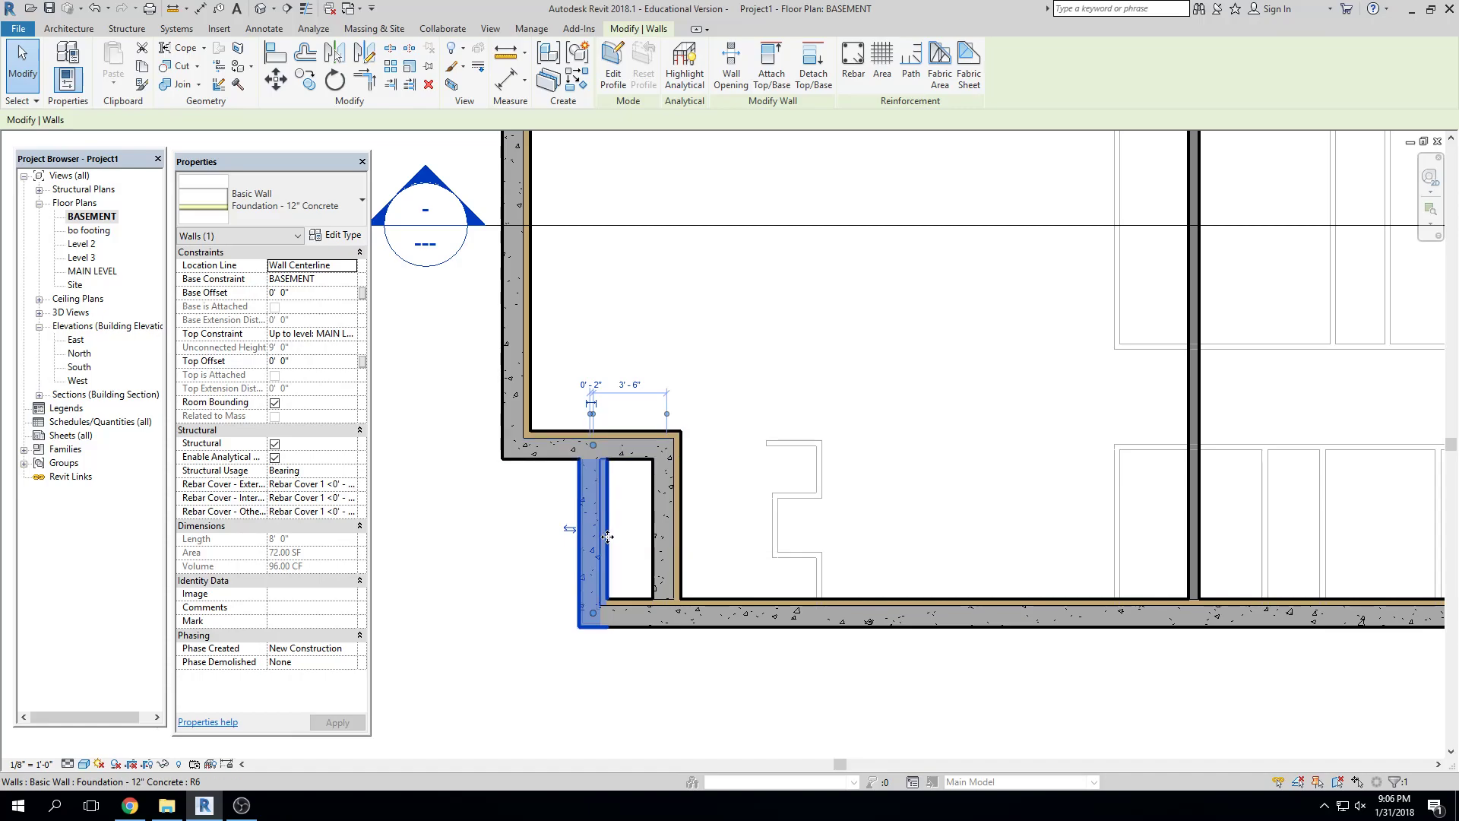
left_click(330, 209)
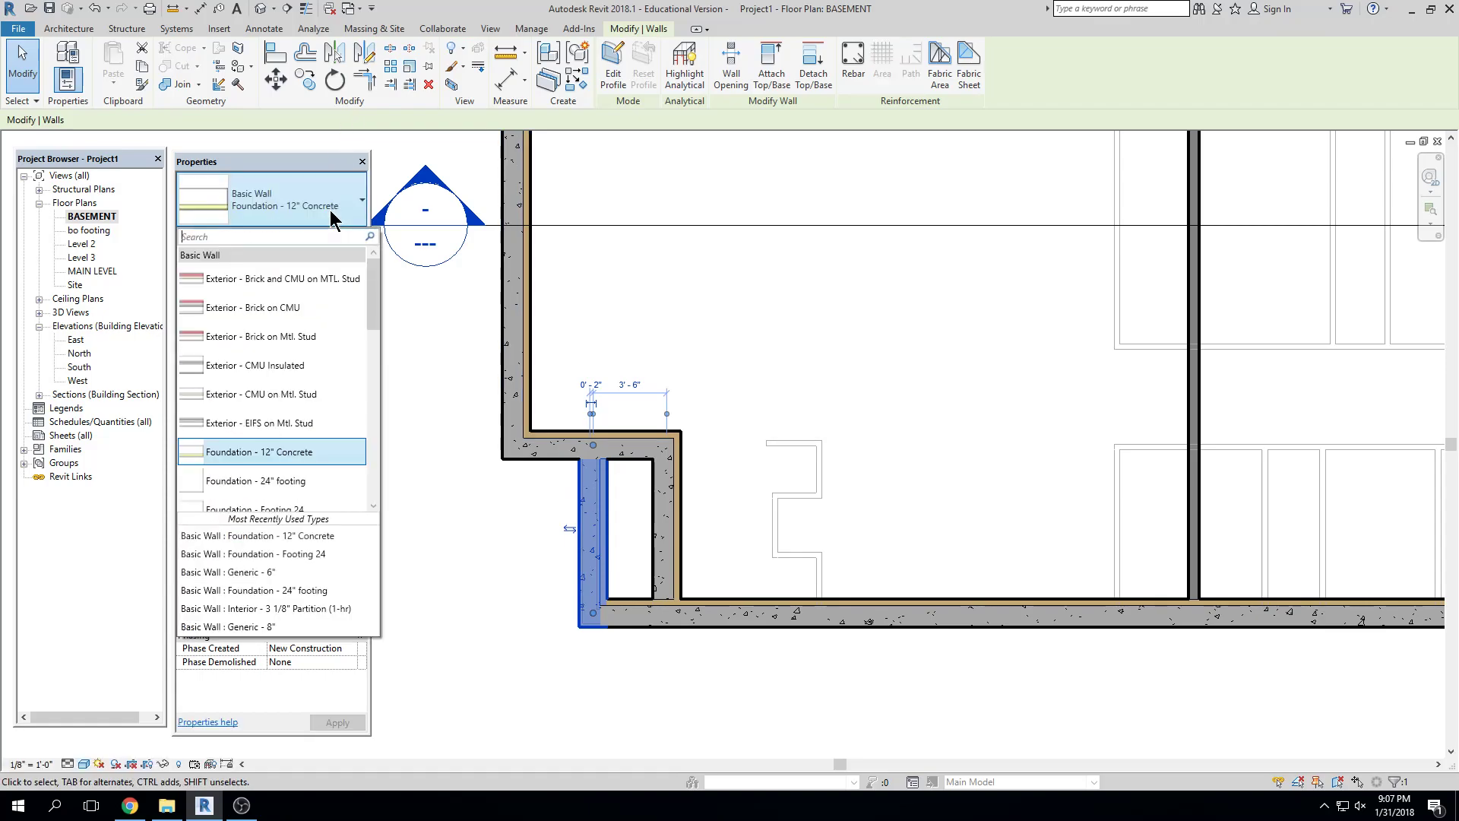
type("12")
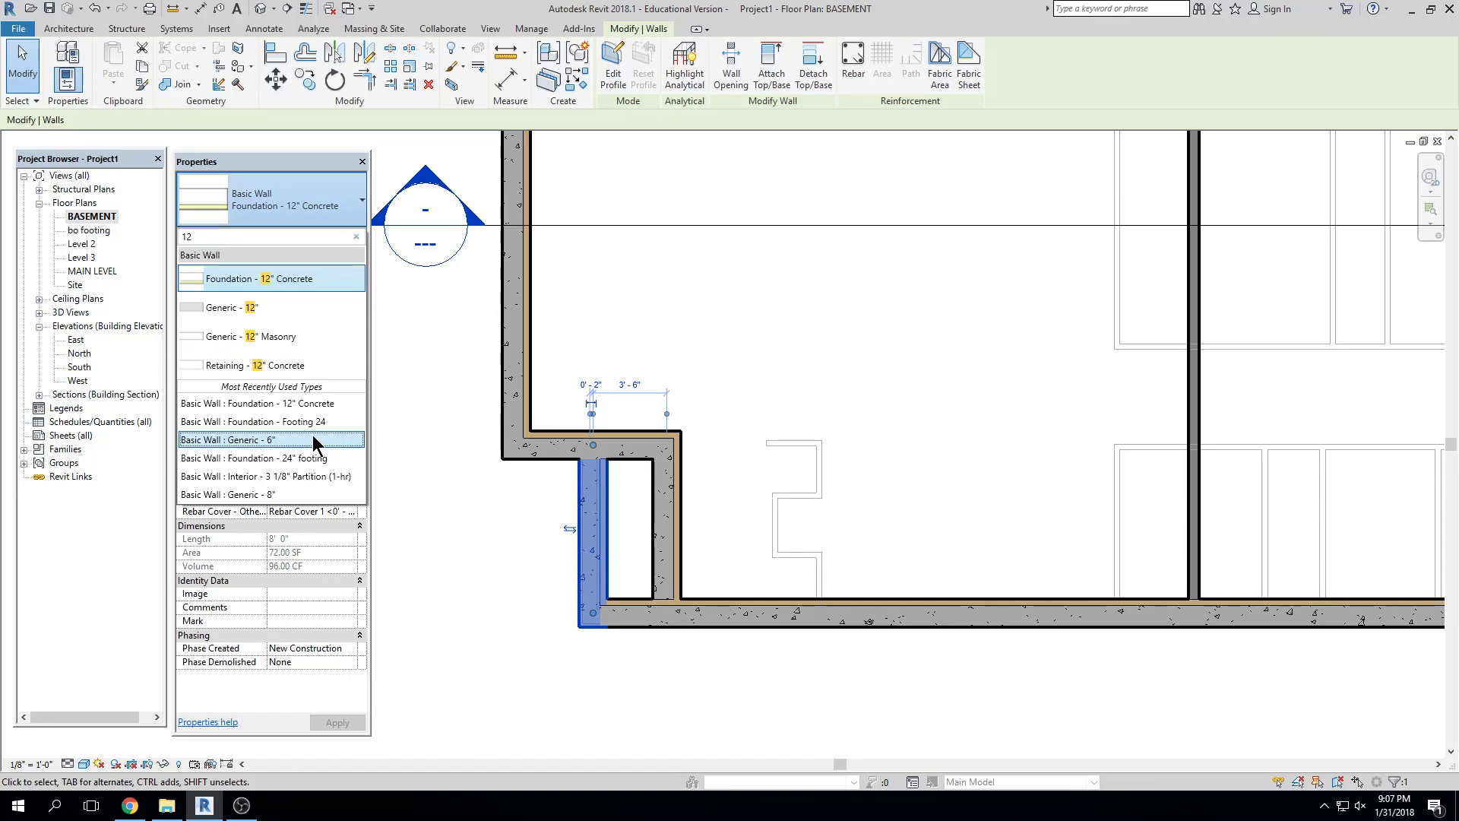
left_click(748, 552)
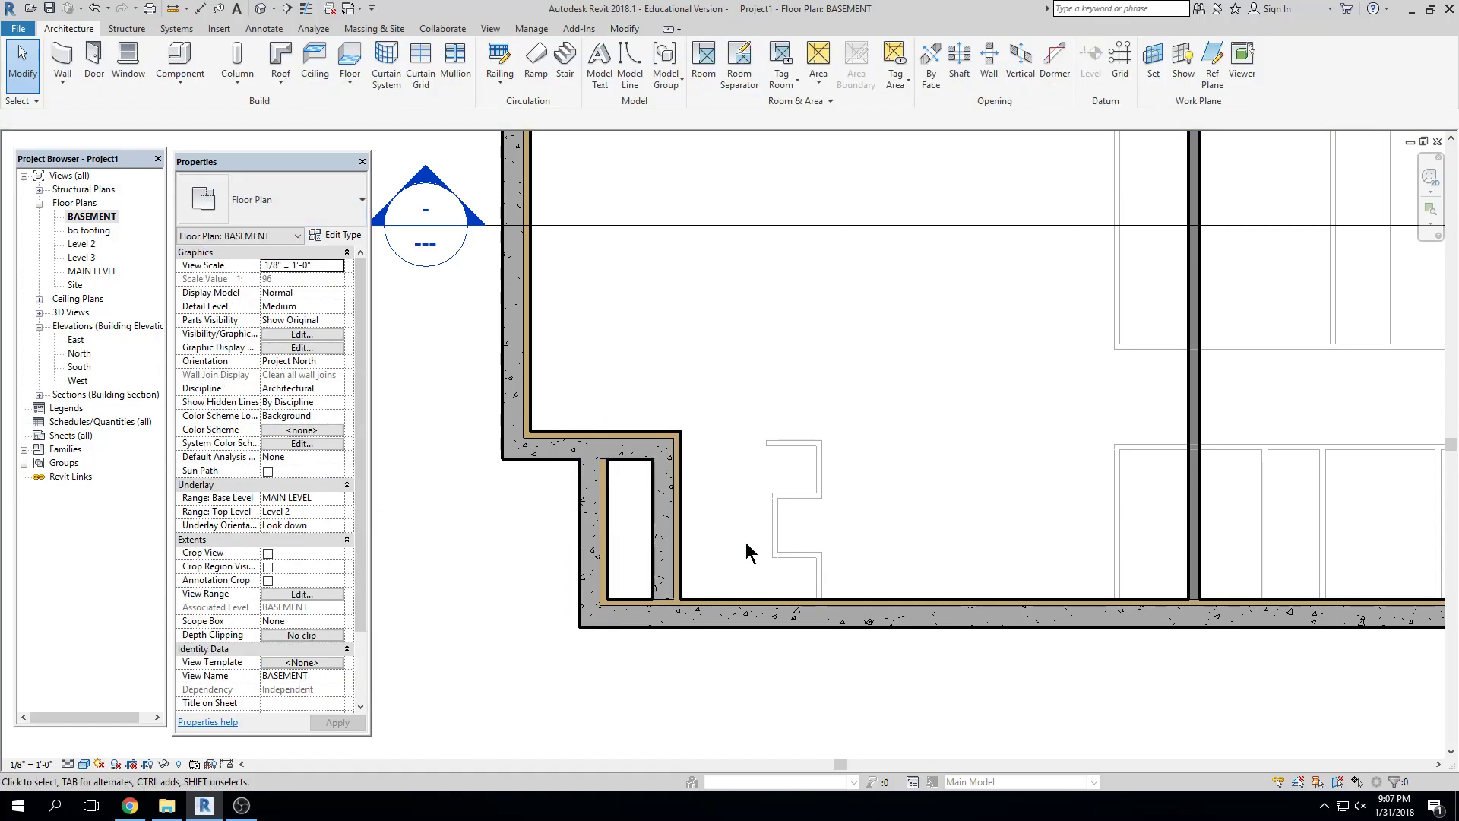
Duplicate the type of the short foundation wall outside the entry as Foundation - 12" Concrete only
left_click(594, 507)
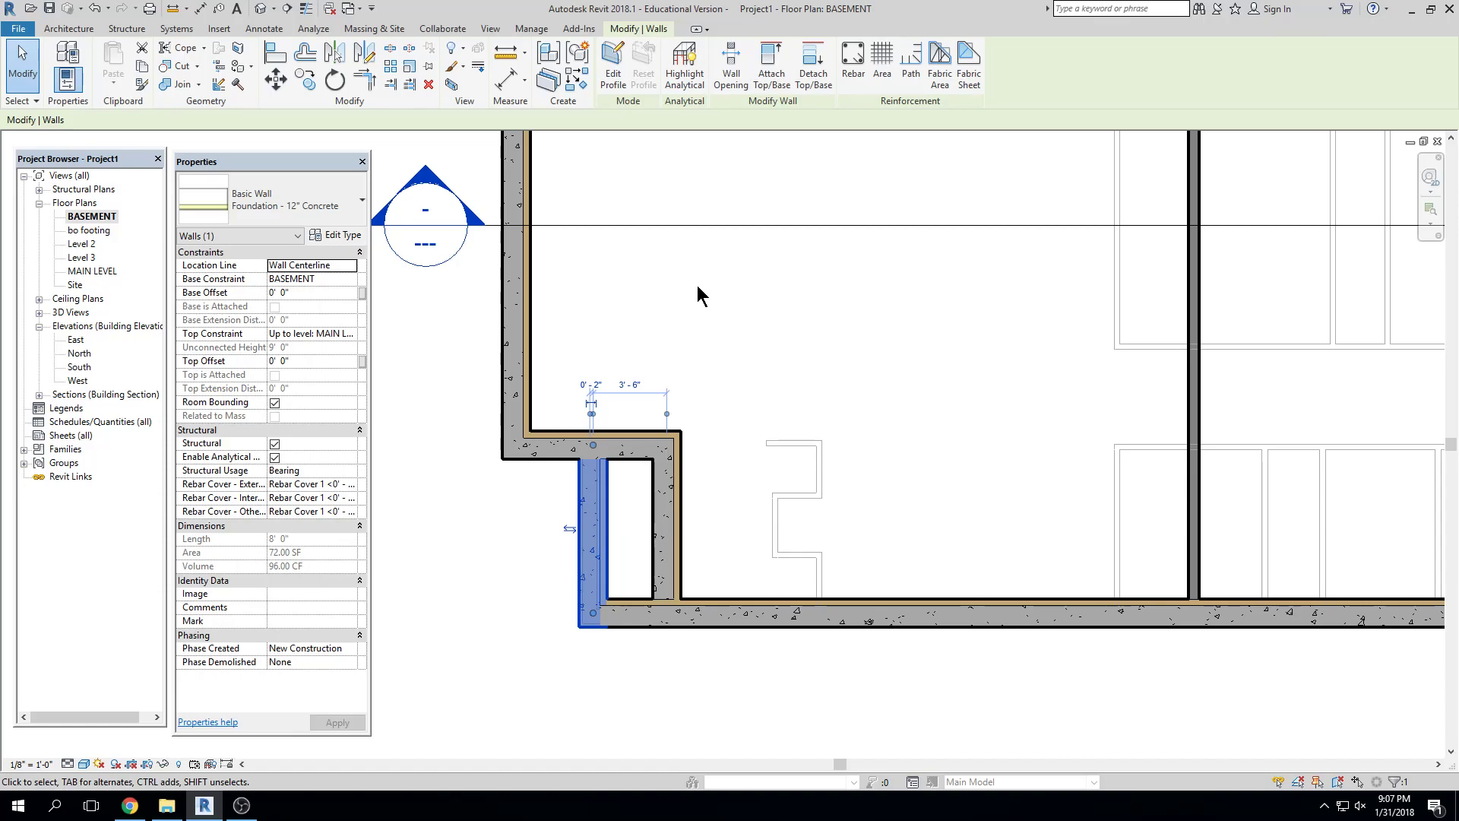
left_click(334, 234)
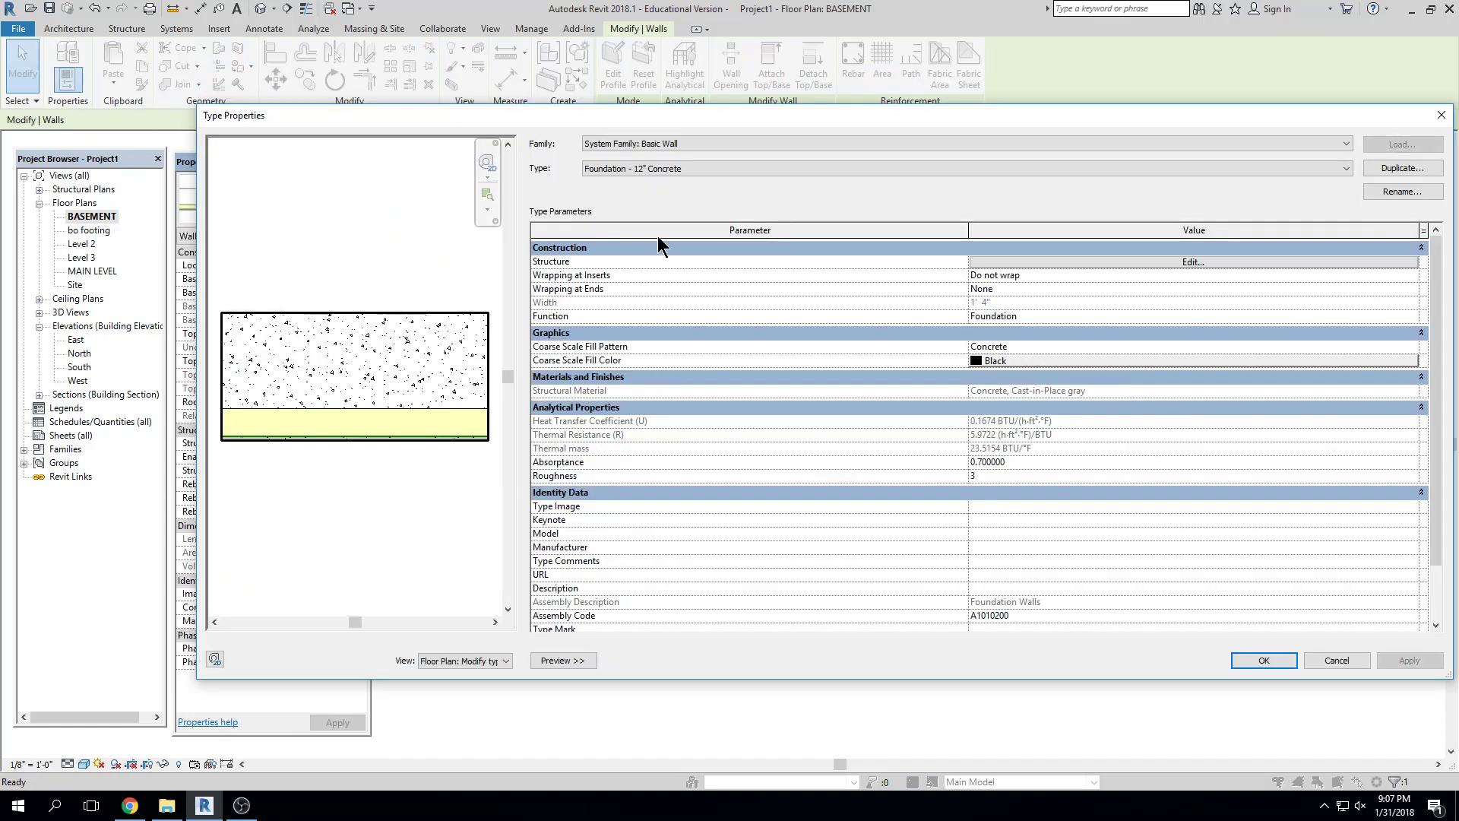
left_click(1402, 167)
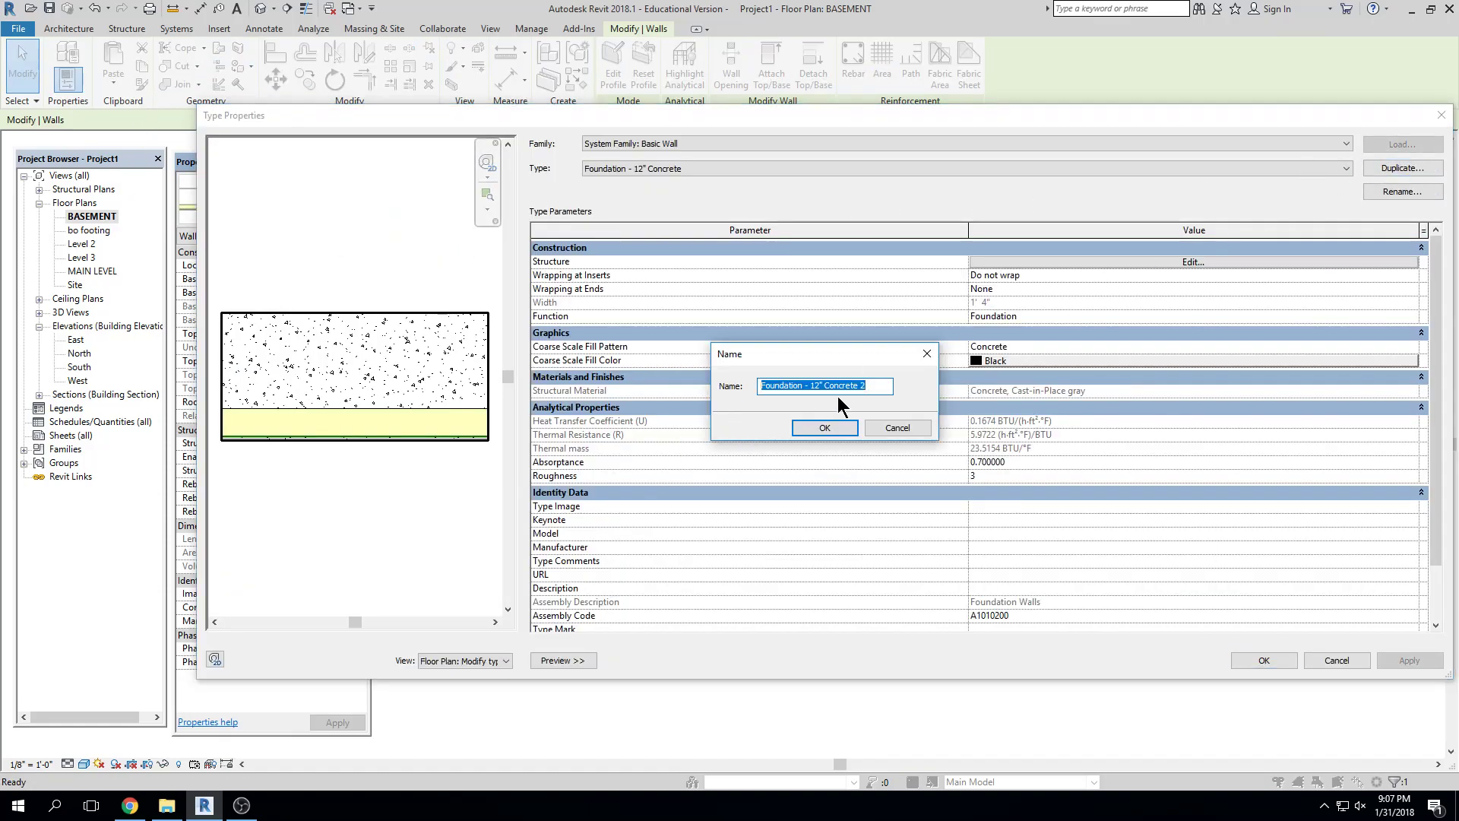
left_click(880, 384)
left_click(828, 429)
Delete the Softwood, Lumber and Gypsum Wall Board layers from the Foundation - 12" Concrete only structure and apply the type to the wall
left_click(1179, 262)
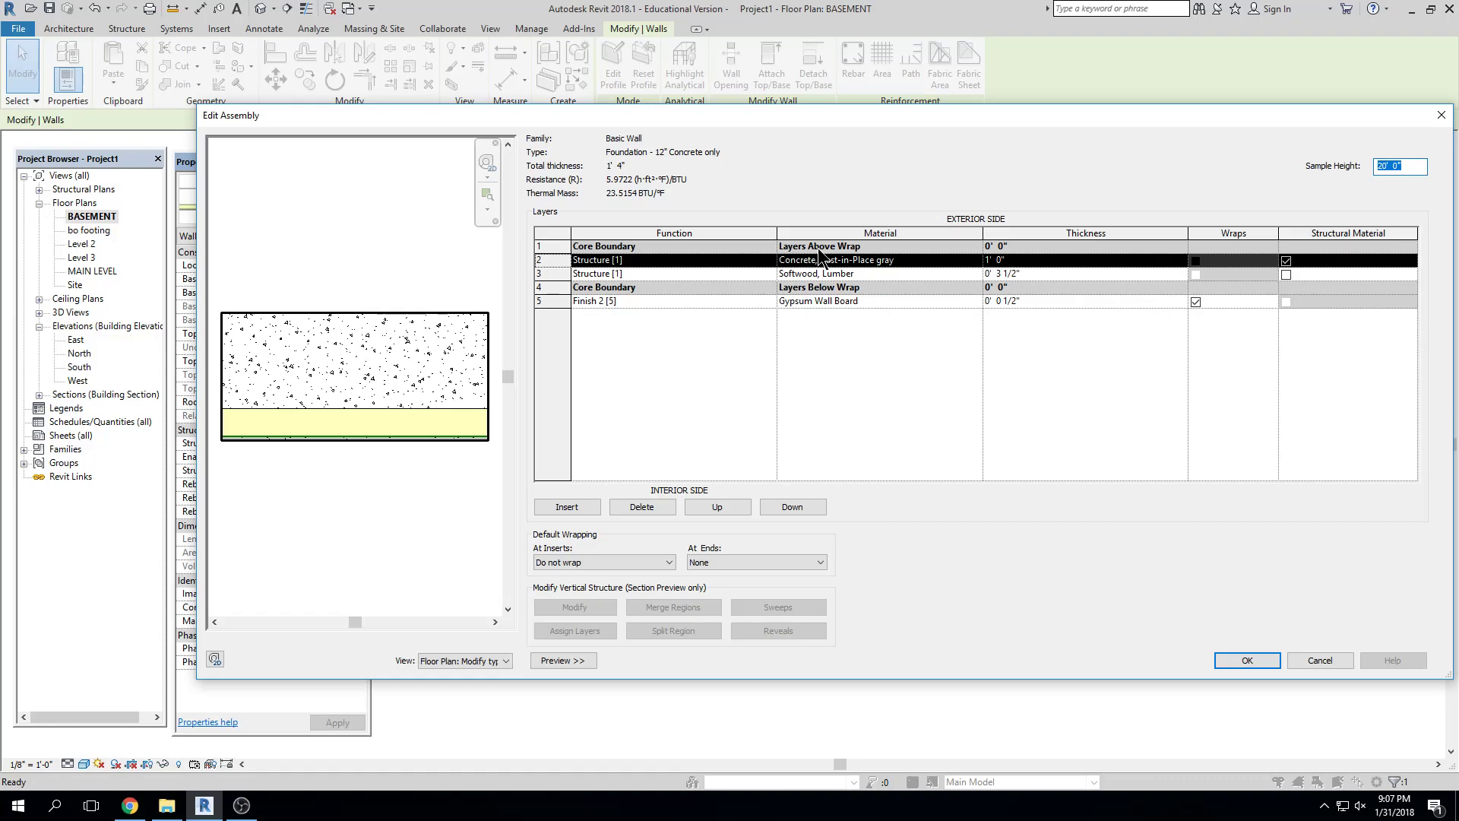
left_click(563, 274)
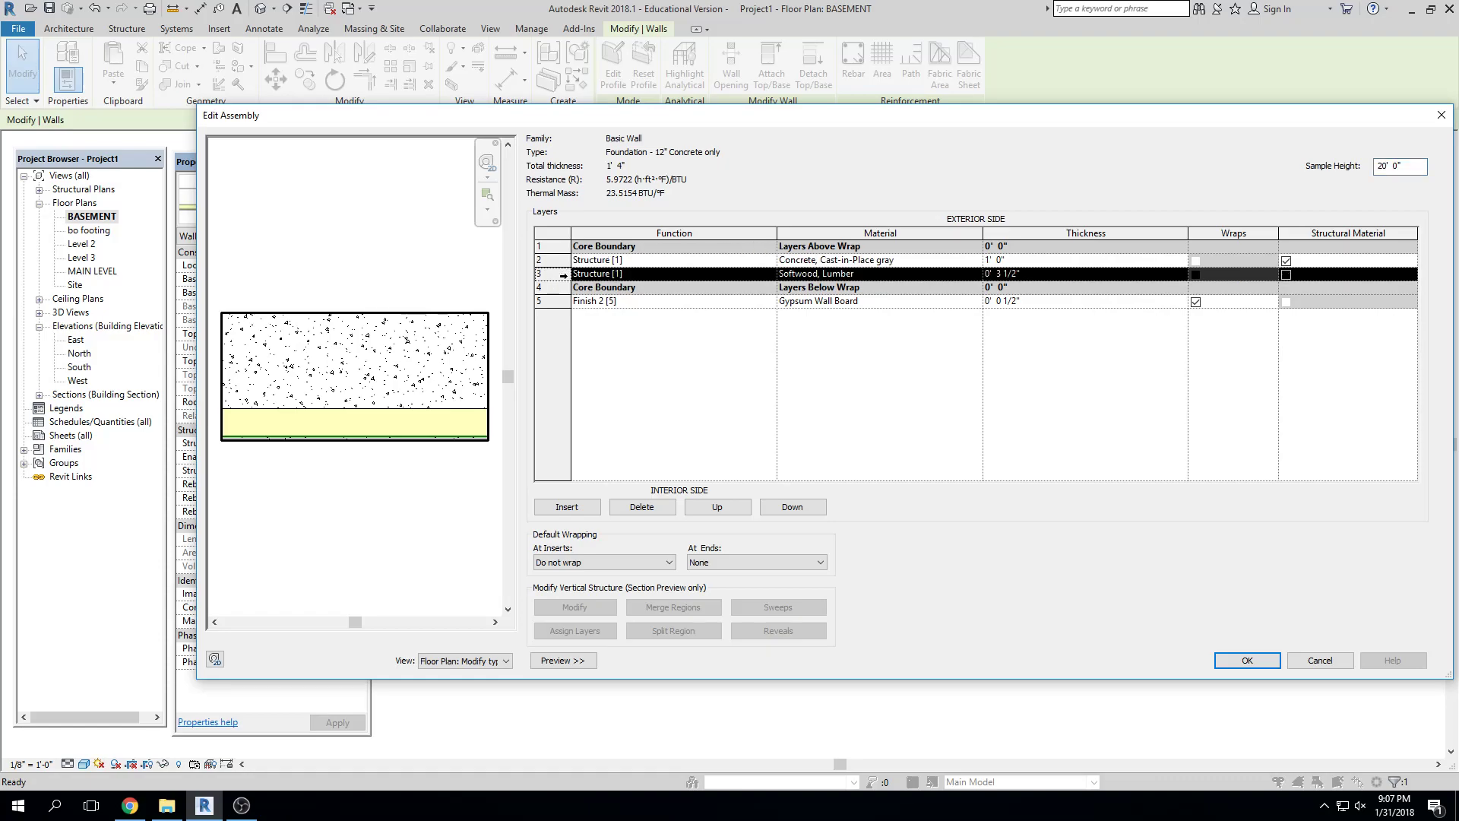
left_click(642, 507)
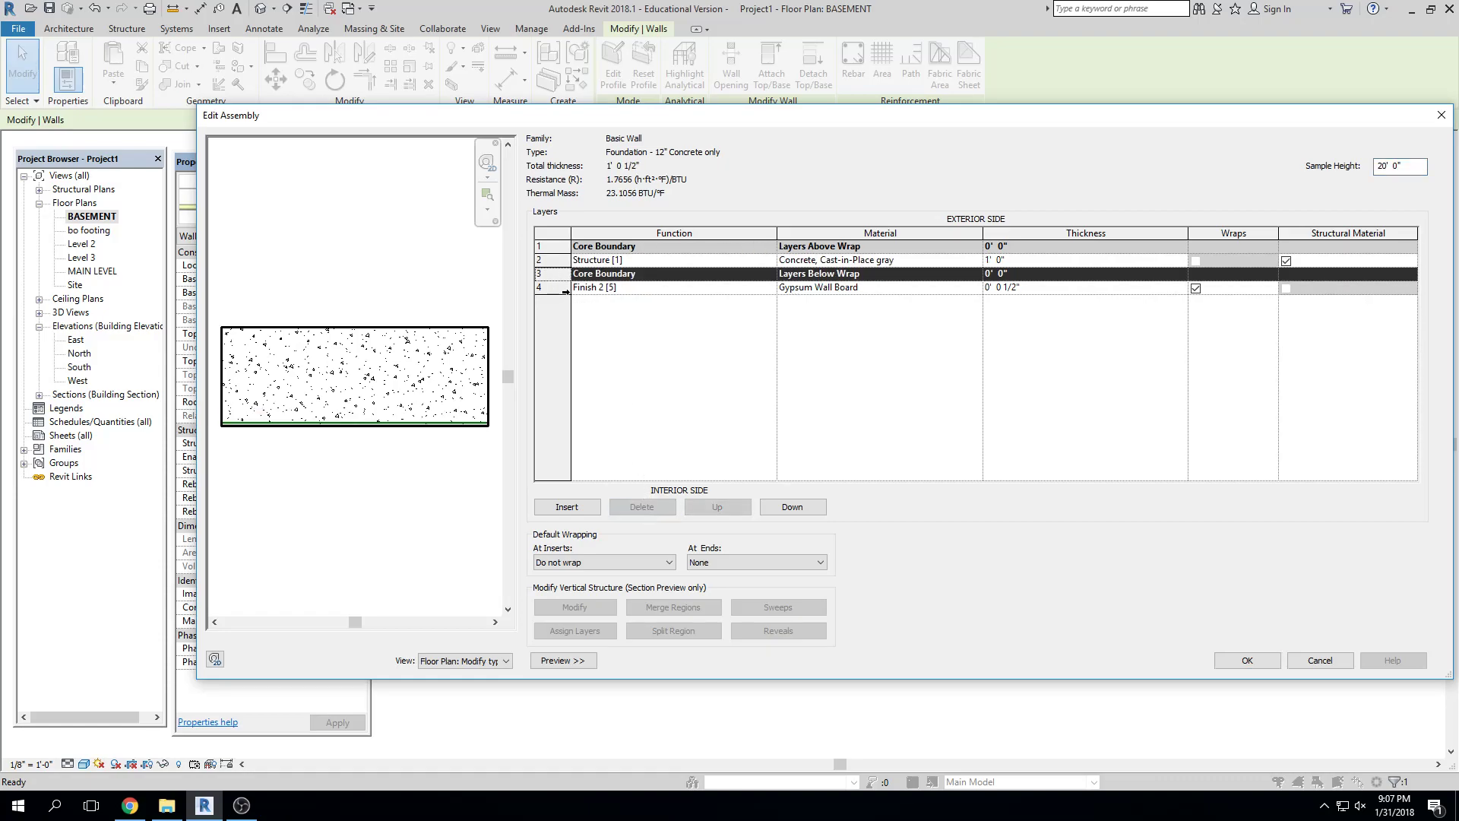
left_click(563, 289)
left_click(657, 507)
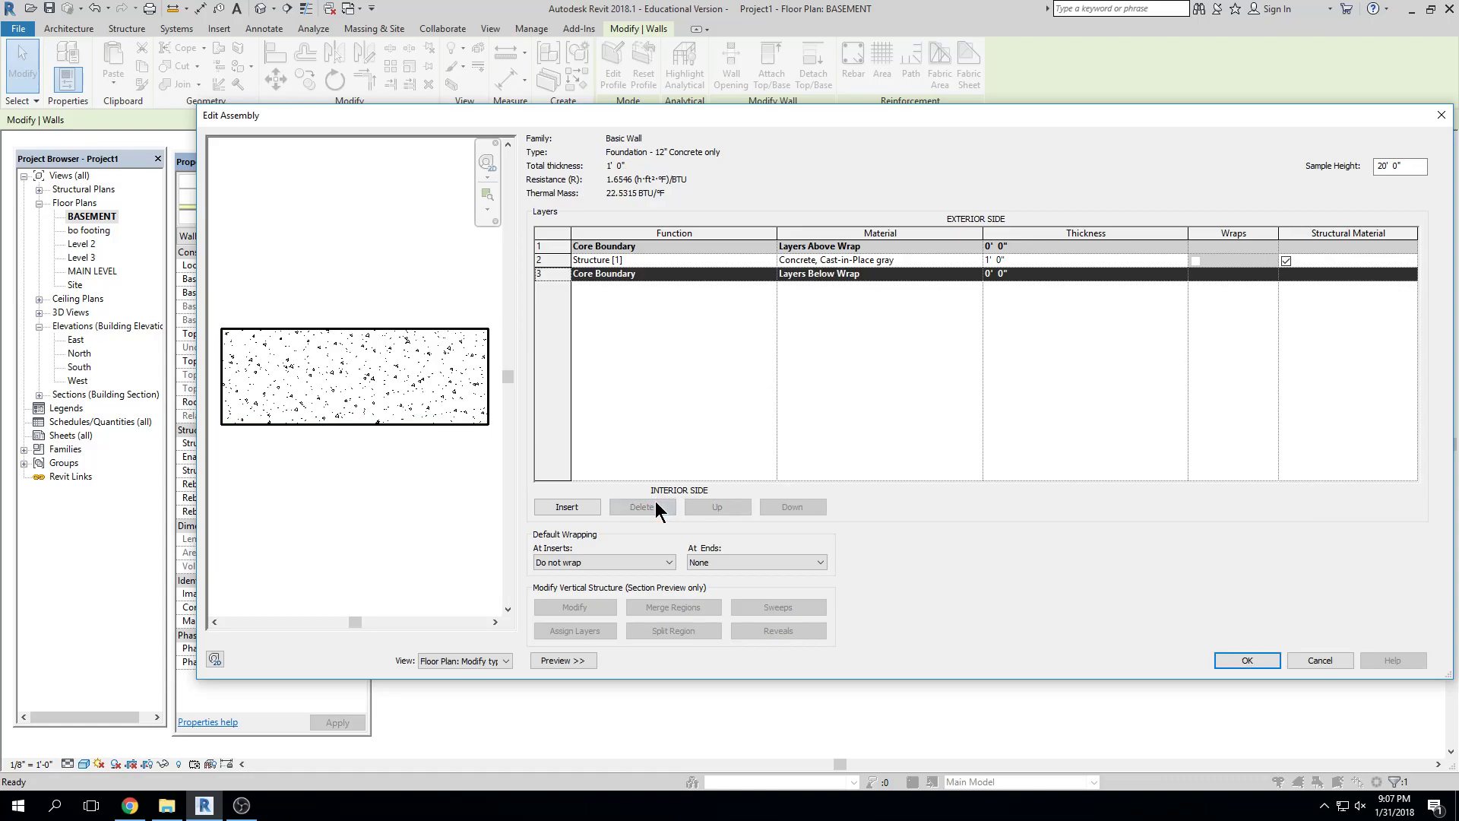
left_click(1265, 660)
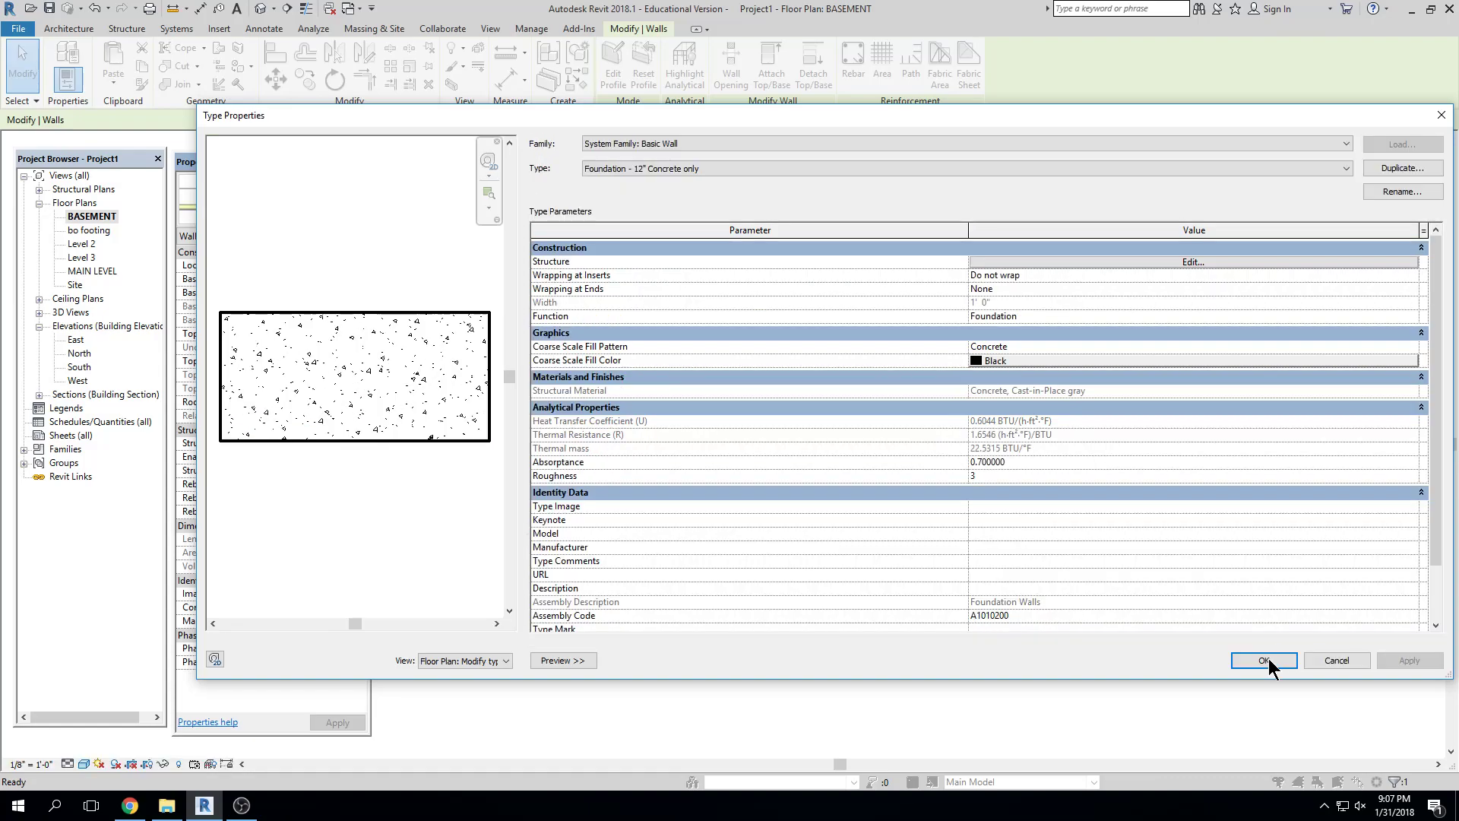
left_click(1267, 660)
left_click(1139, 751)
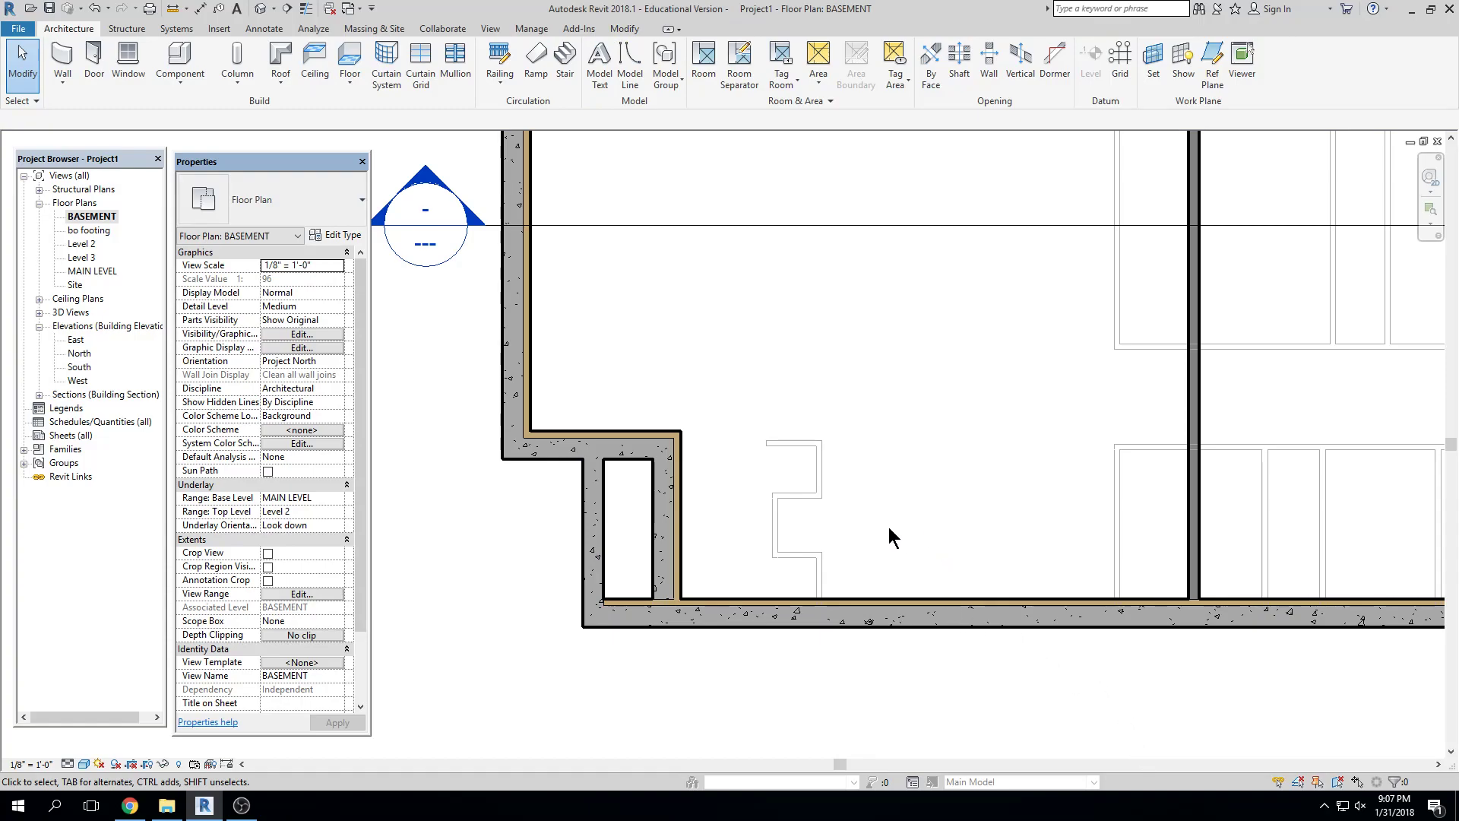
Shorten the long front foundation wall so its end meets the entry's inner side wall
left_click(624, 595)
left_click_drag(595, 614, 667, 611)
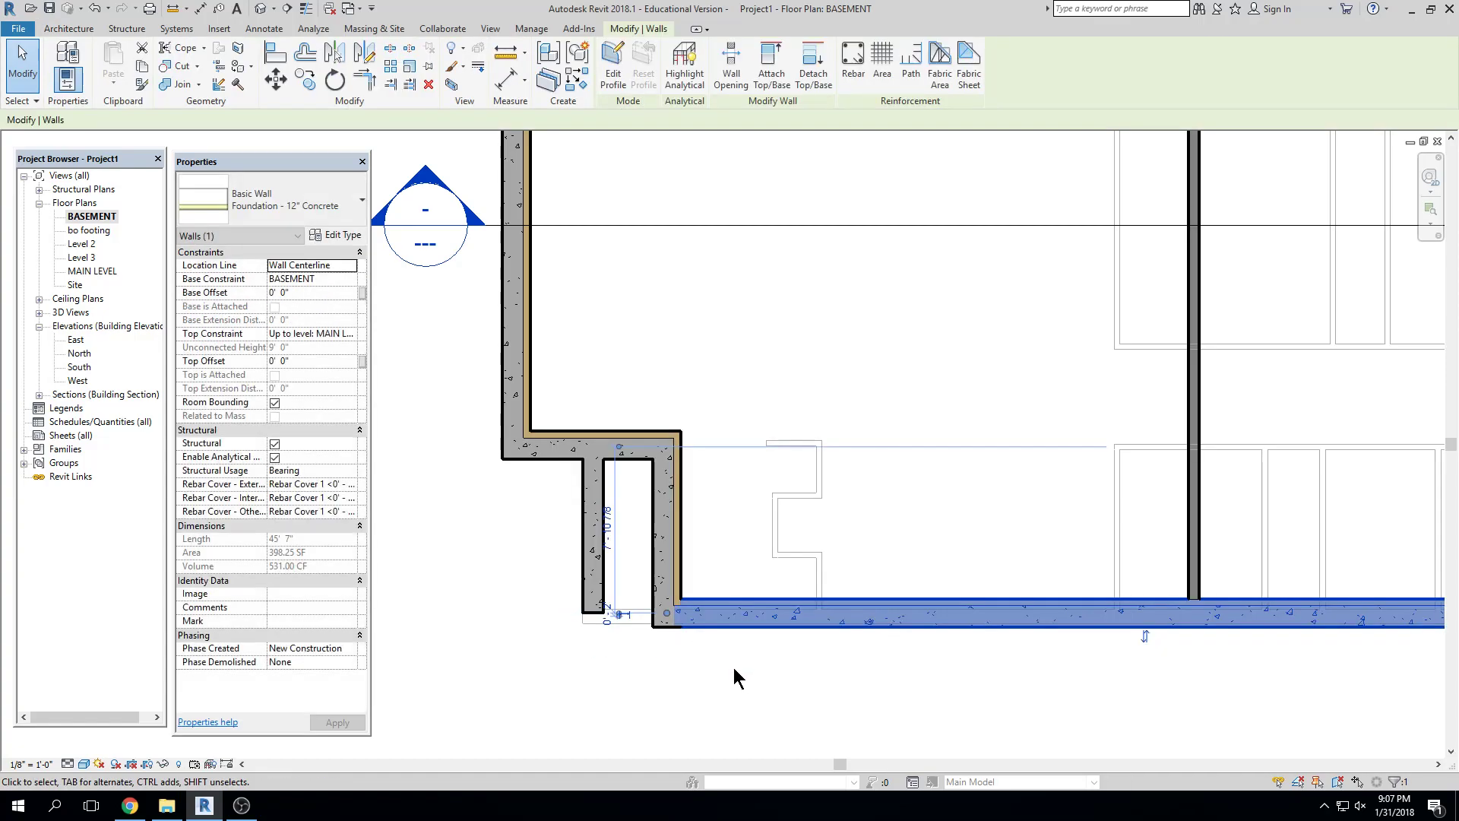
left_click(687, 672)
left_click(598, 590)
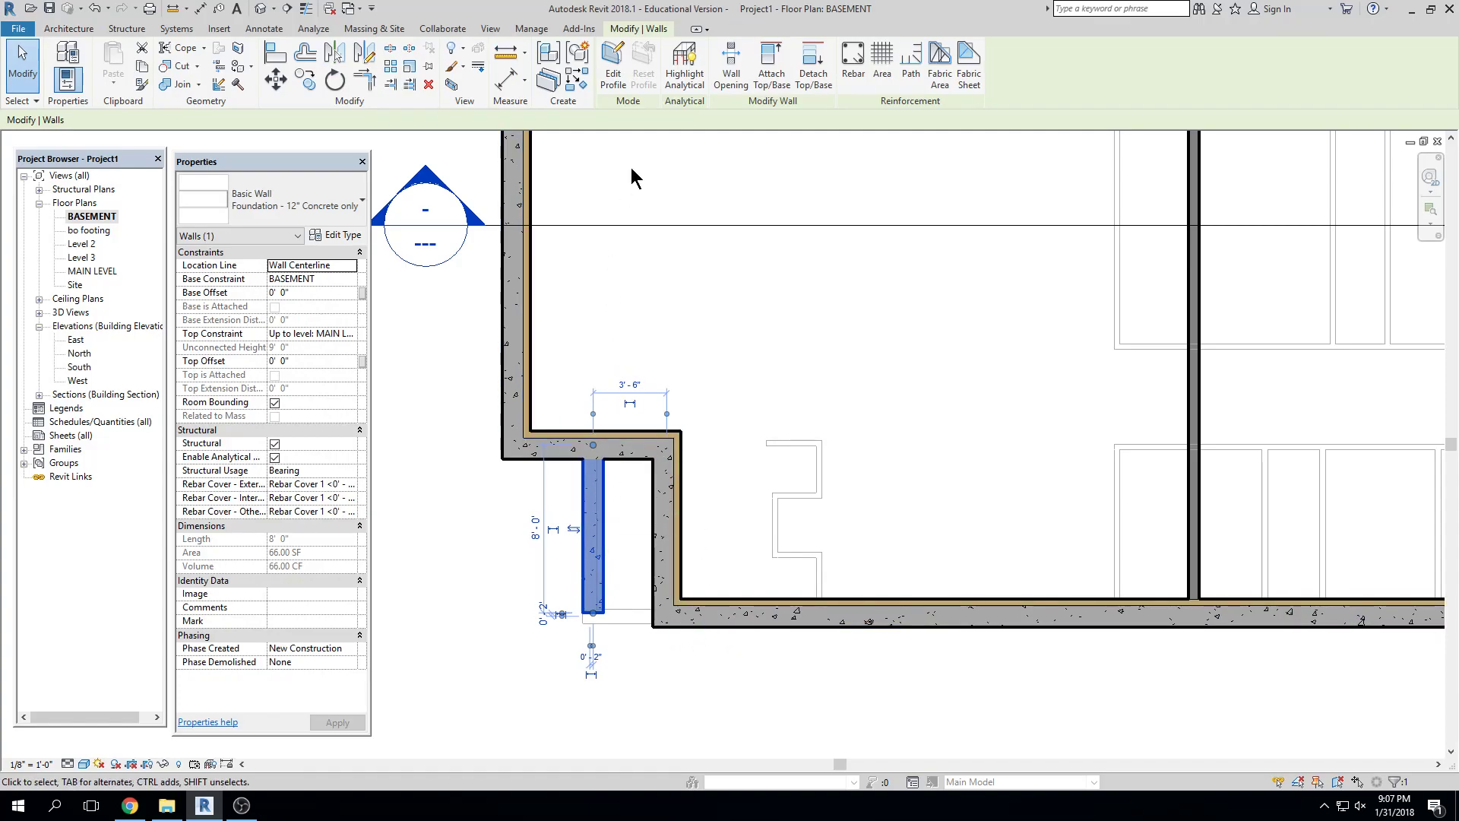
left_click(577, 78)
scroll(654, 592, "up", 2)
left_click(653, 625)
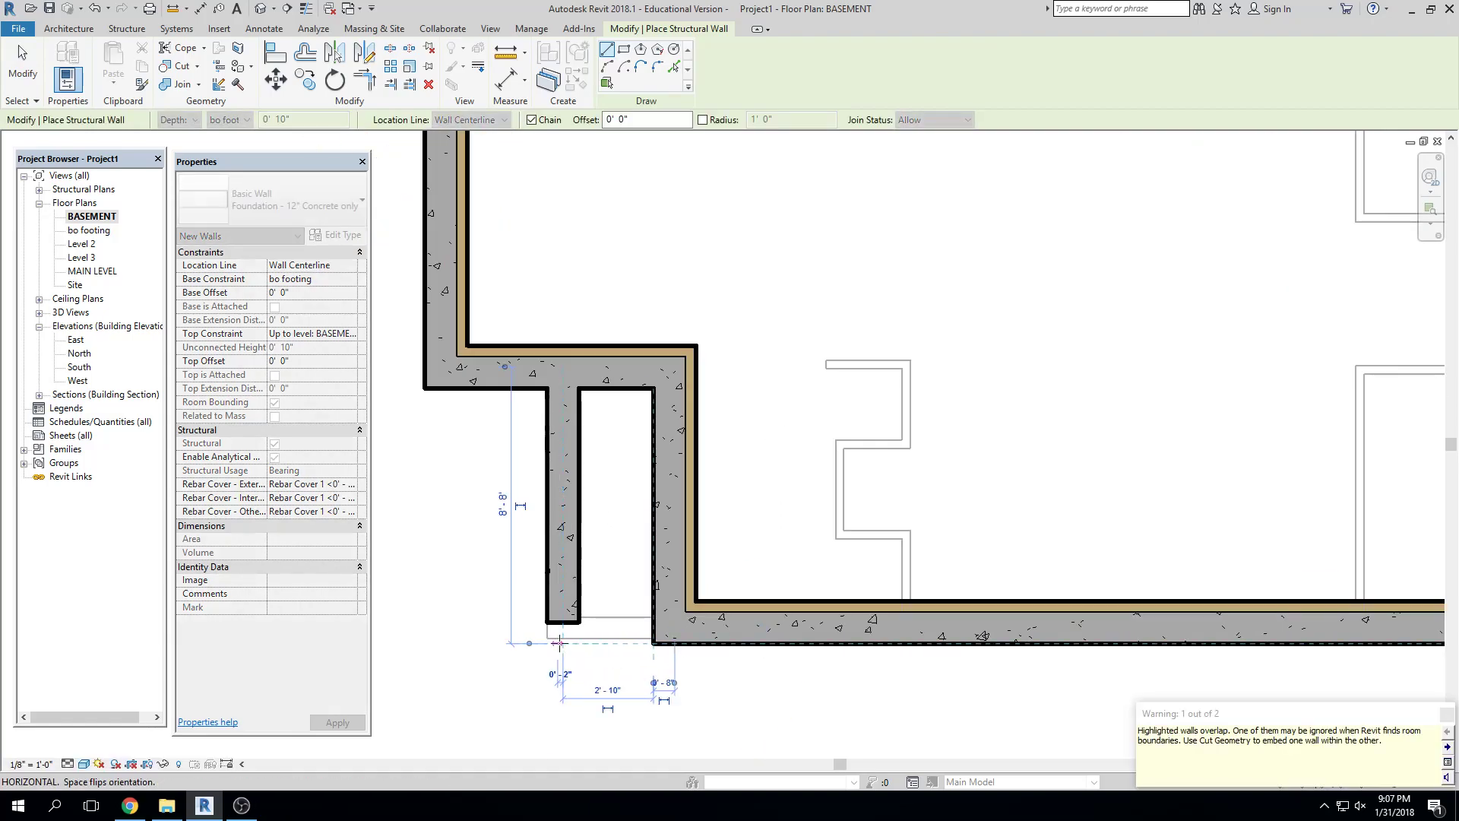
key("Escape")
key("Escape")
Try to draw a matching concrete-only wall across the basement gap, with its base constraint set to BASEMENT
left_click(581, 513)
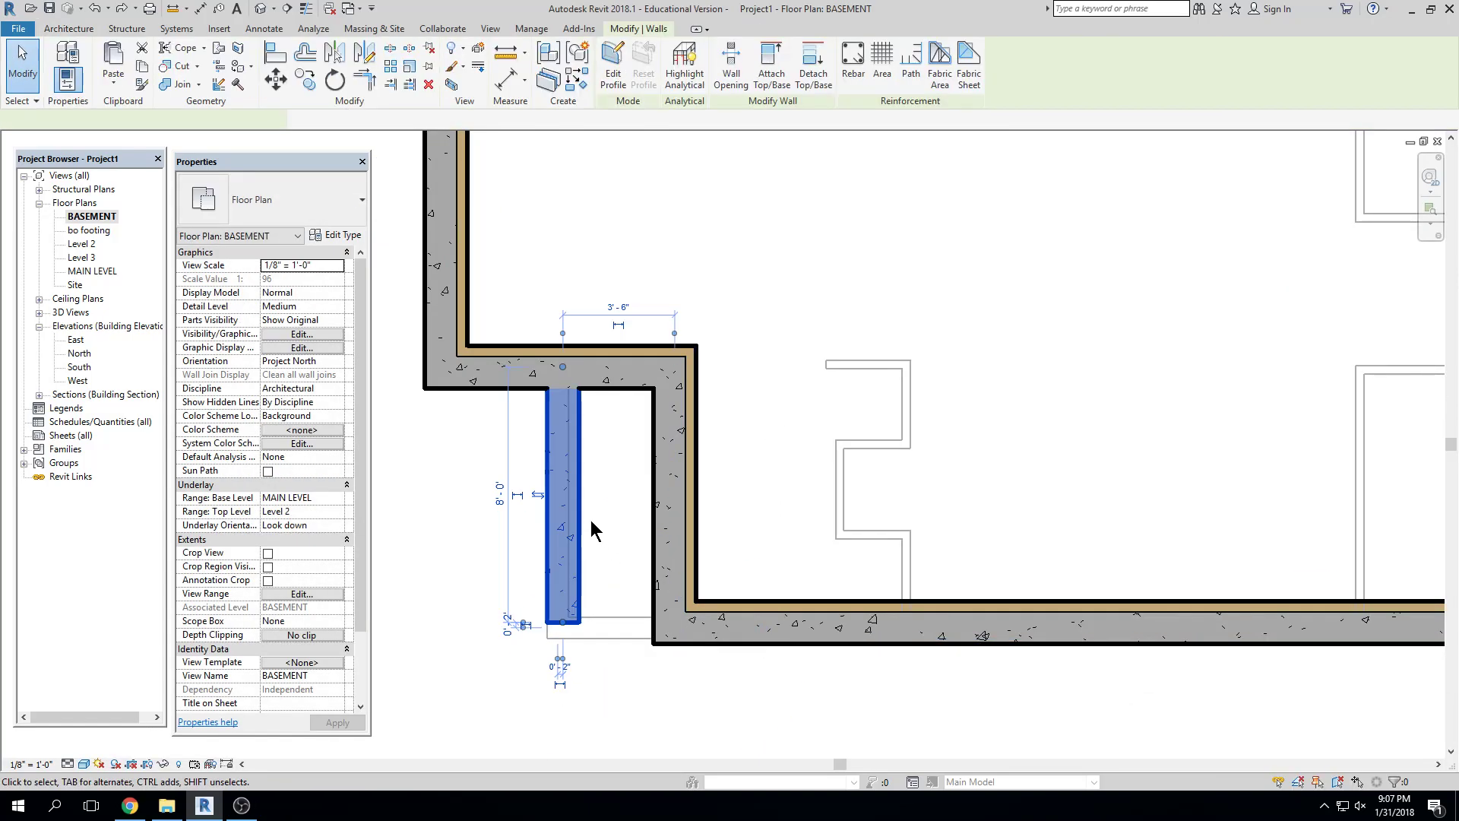
left_click(577, 78)
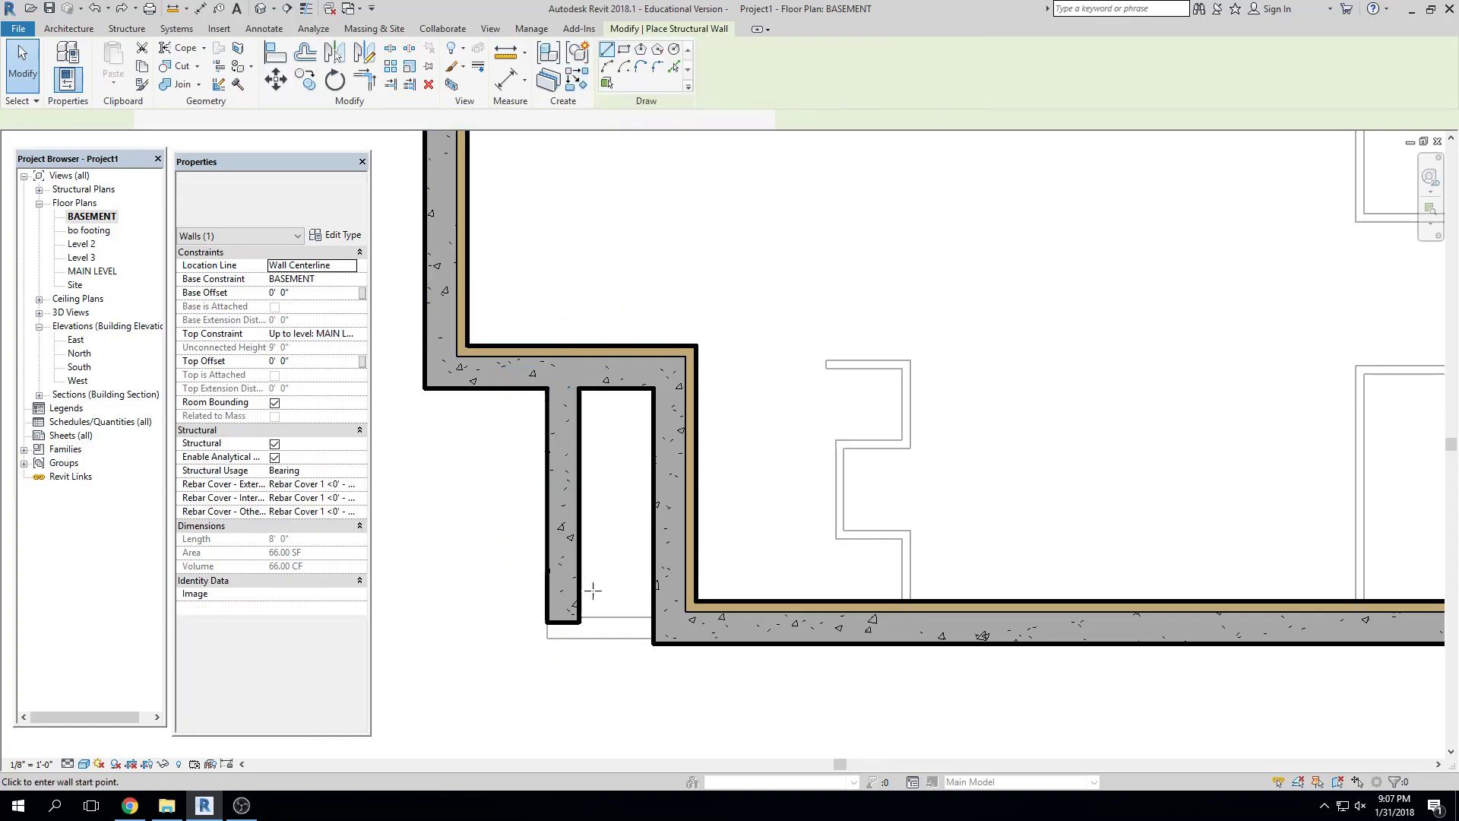
left_click(547, 622)
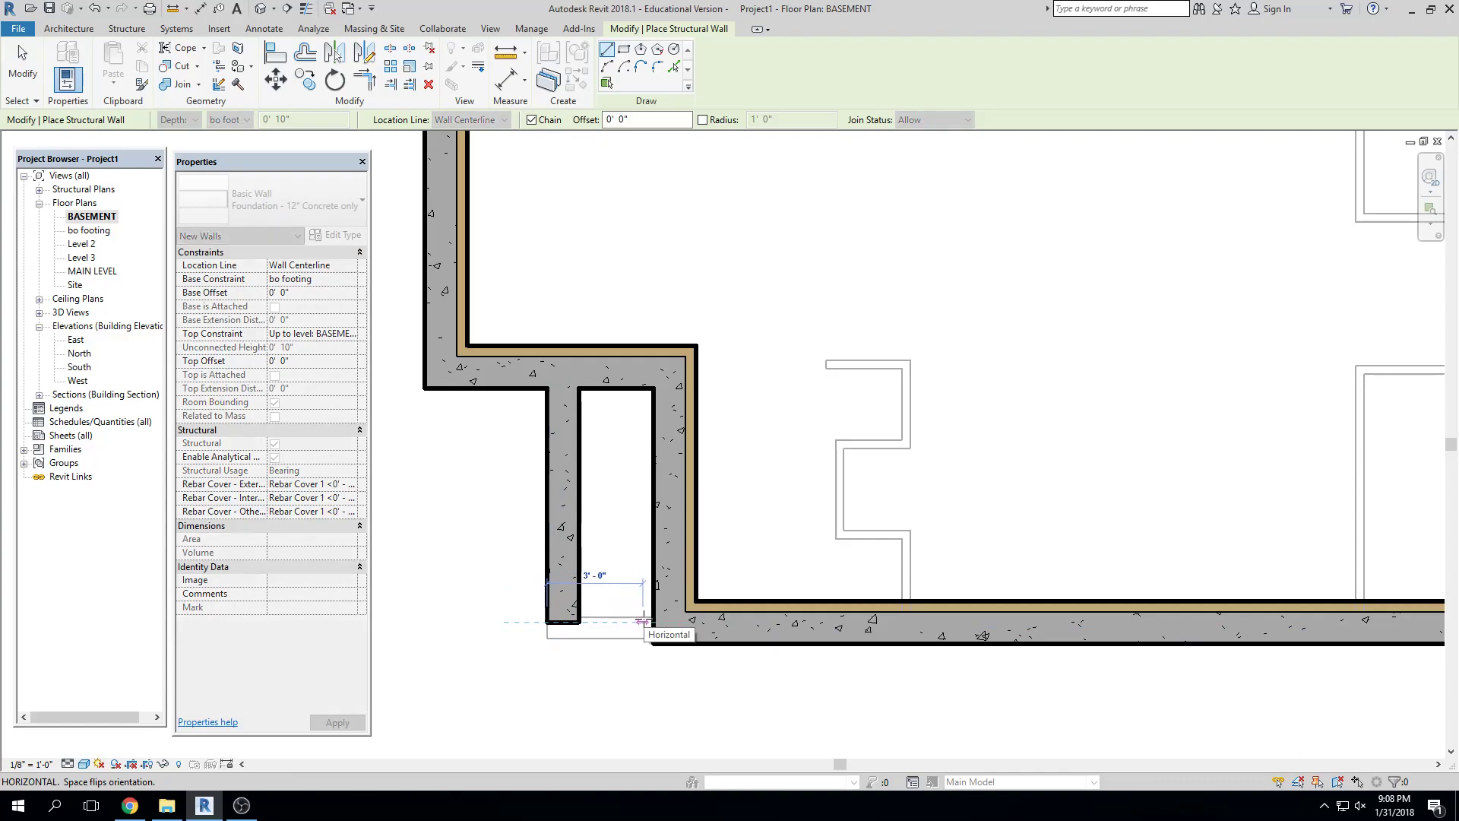
left_click(273, 266)
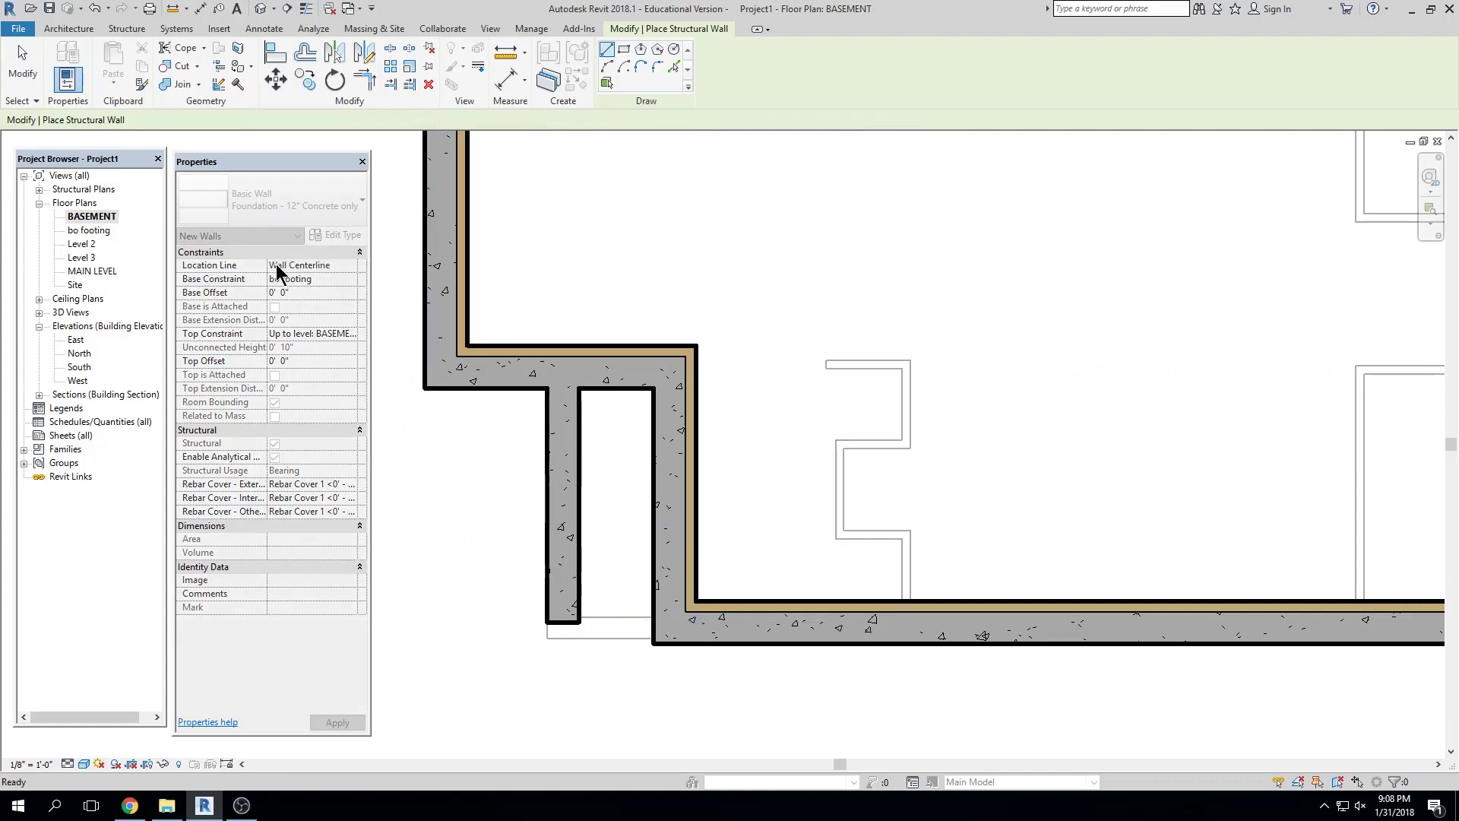
left_click(354, 278)
left_click(349, 308)
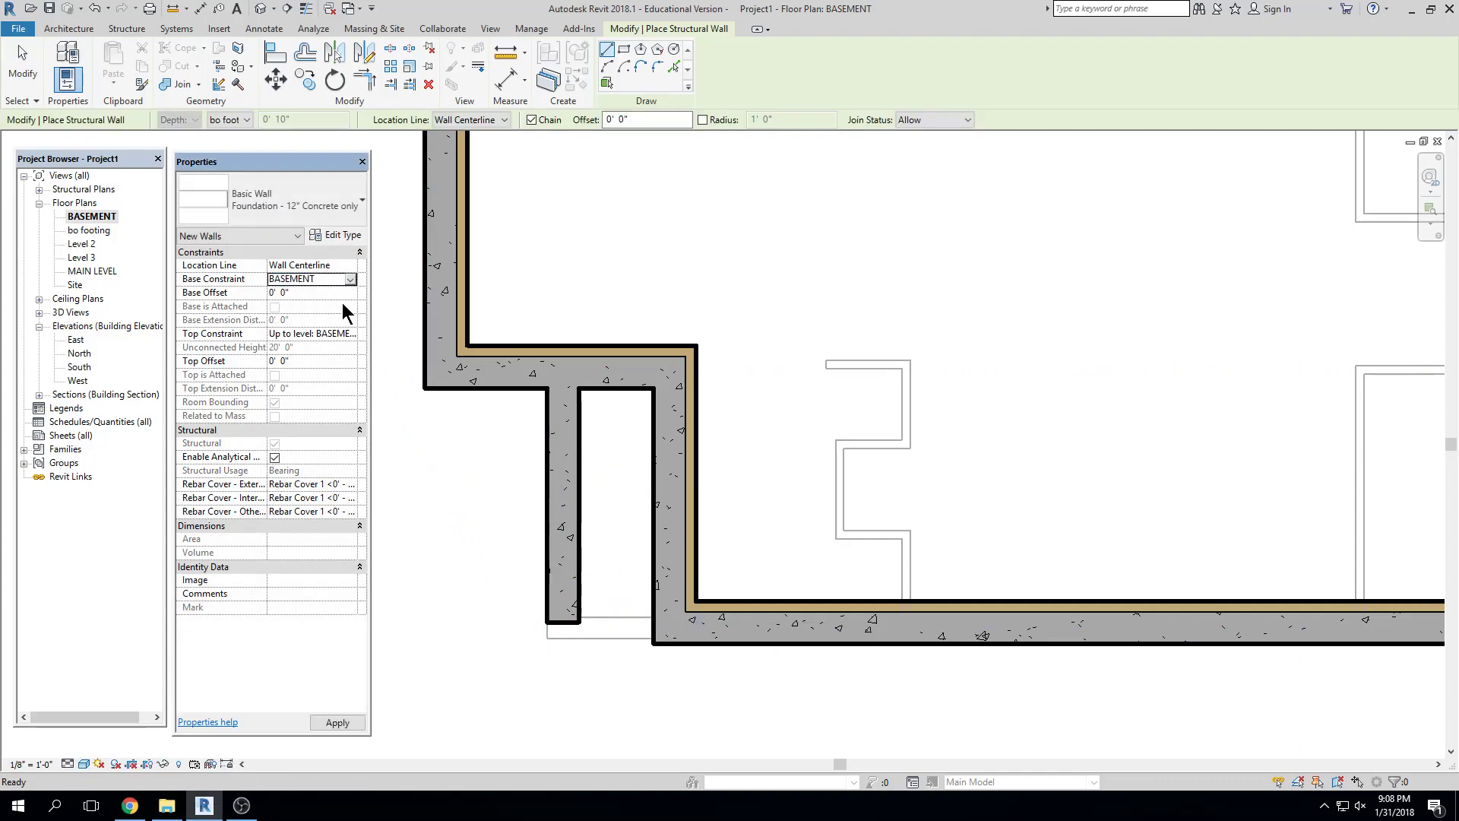
key("Escape")
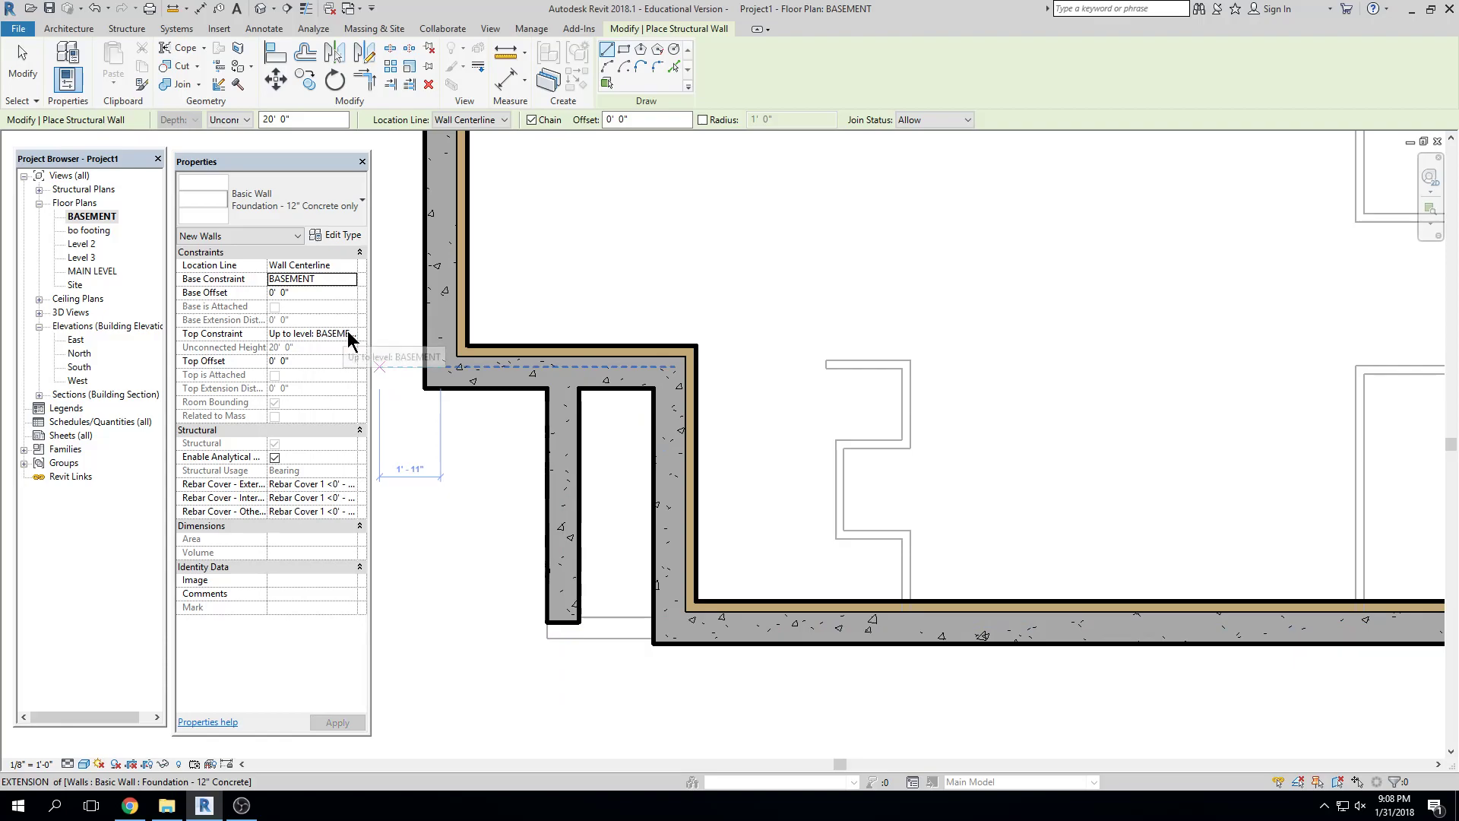
left_click(316, 333)
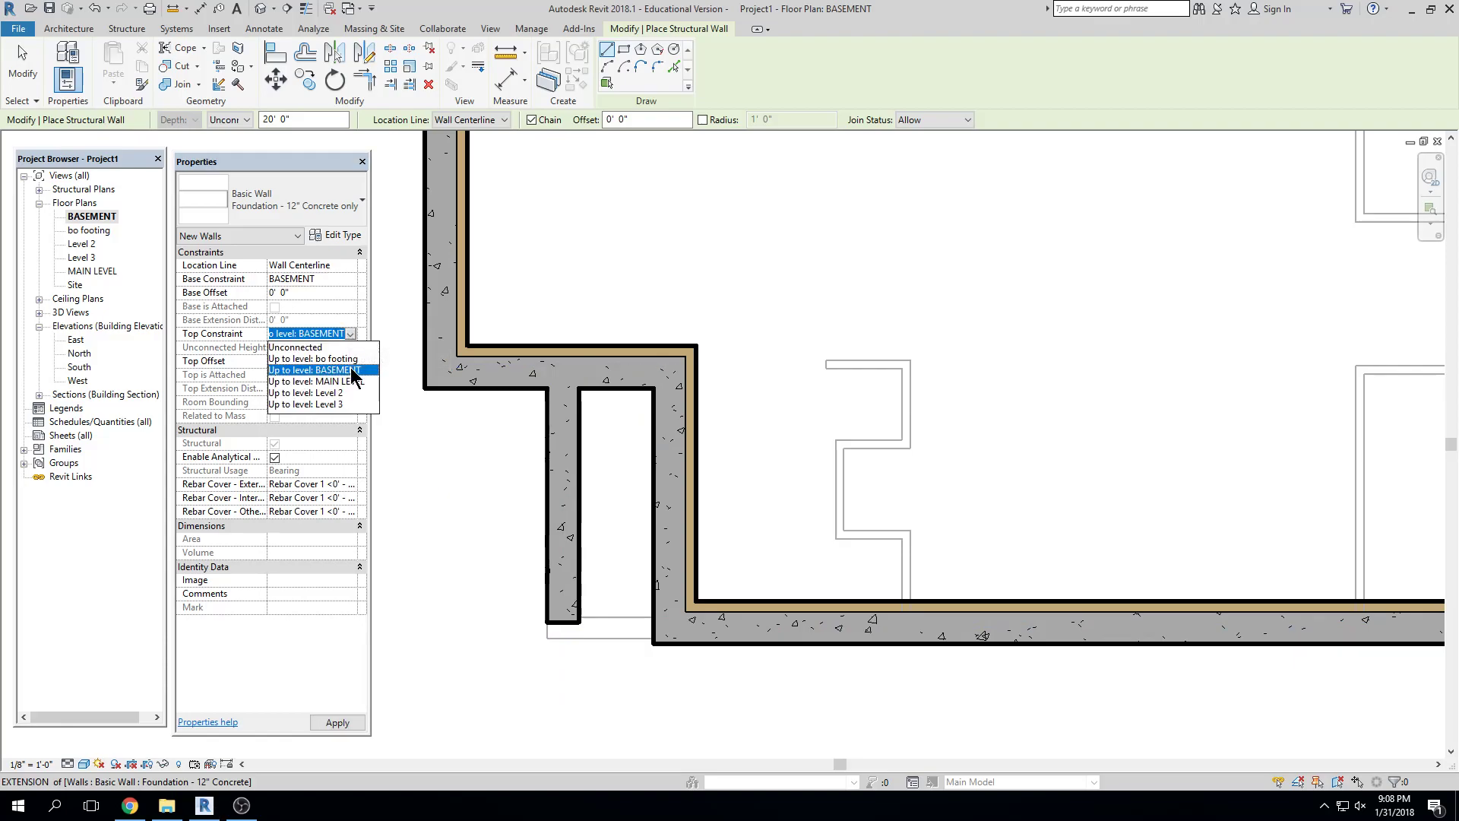
key("Escape")
key("Escape")
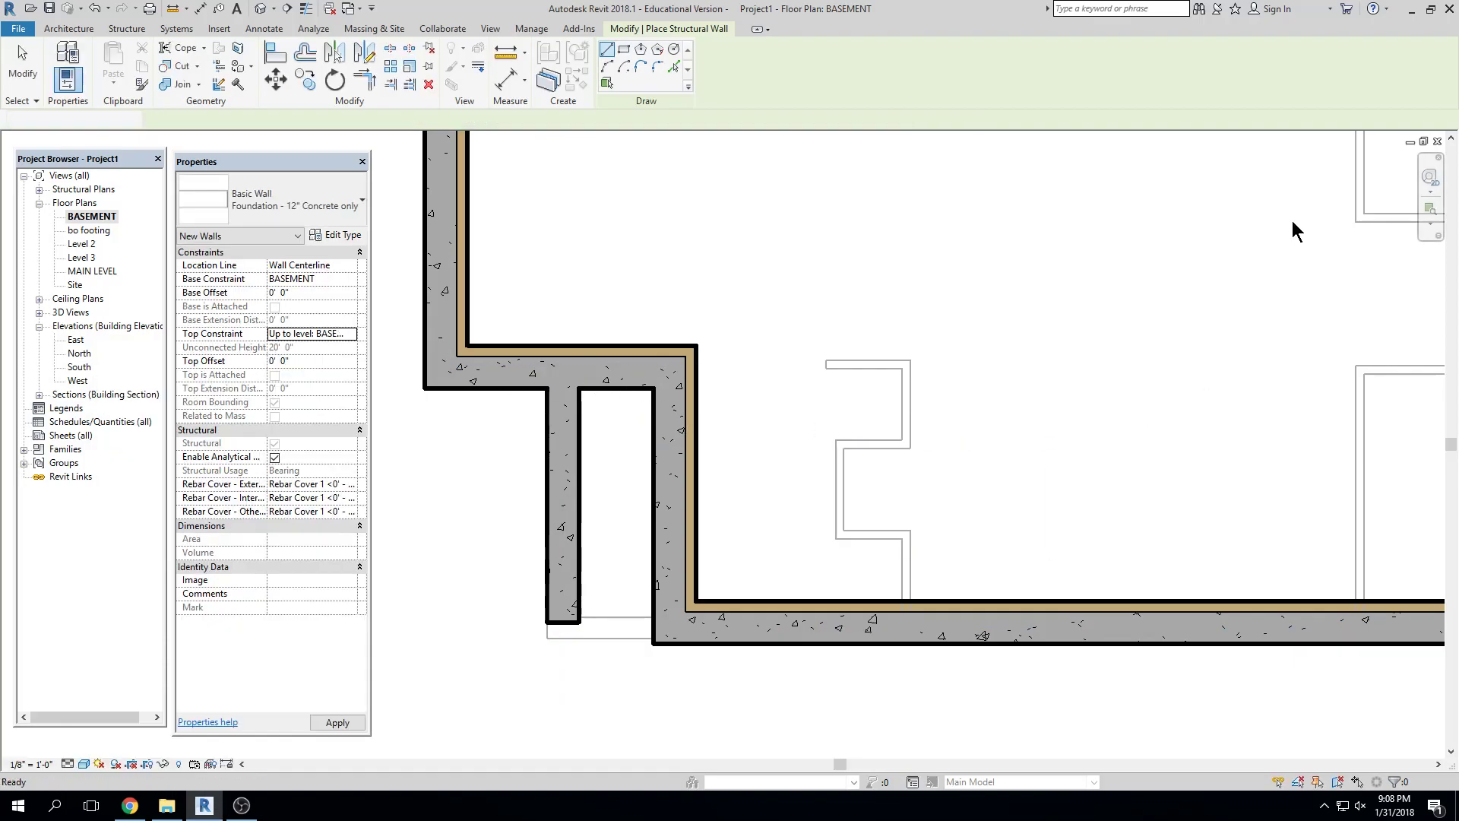
key("Escape")
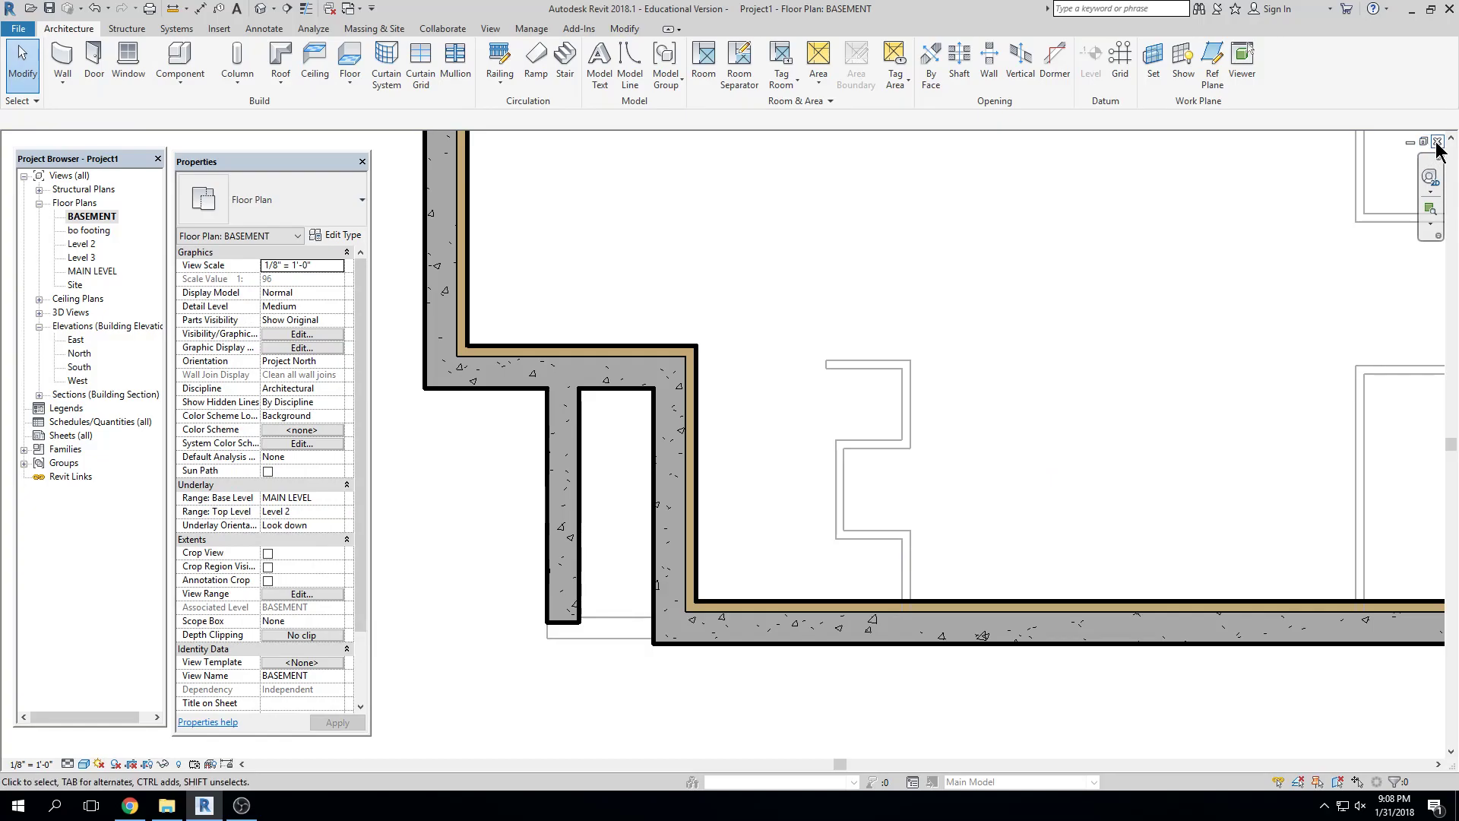
On the MAIN LEVEL plan, draw a Foundation - 12" Concrete only wall along the outer front edge beside the entry, from BASEMENT up to MAIN LEVEL
left_click(1436, 142)
scroll(674, 556, "up", 4)
scroll(582, 600, "up", 2)
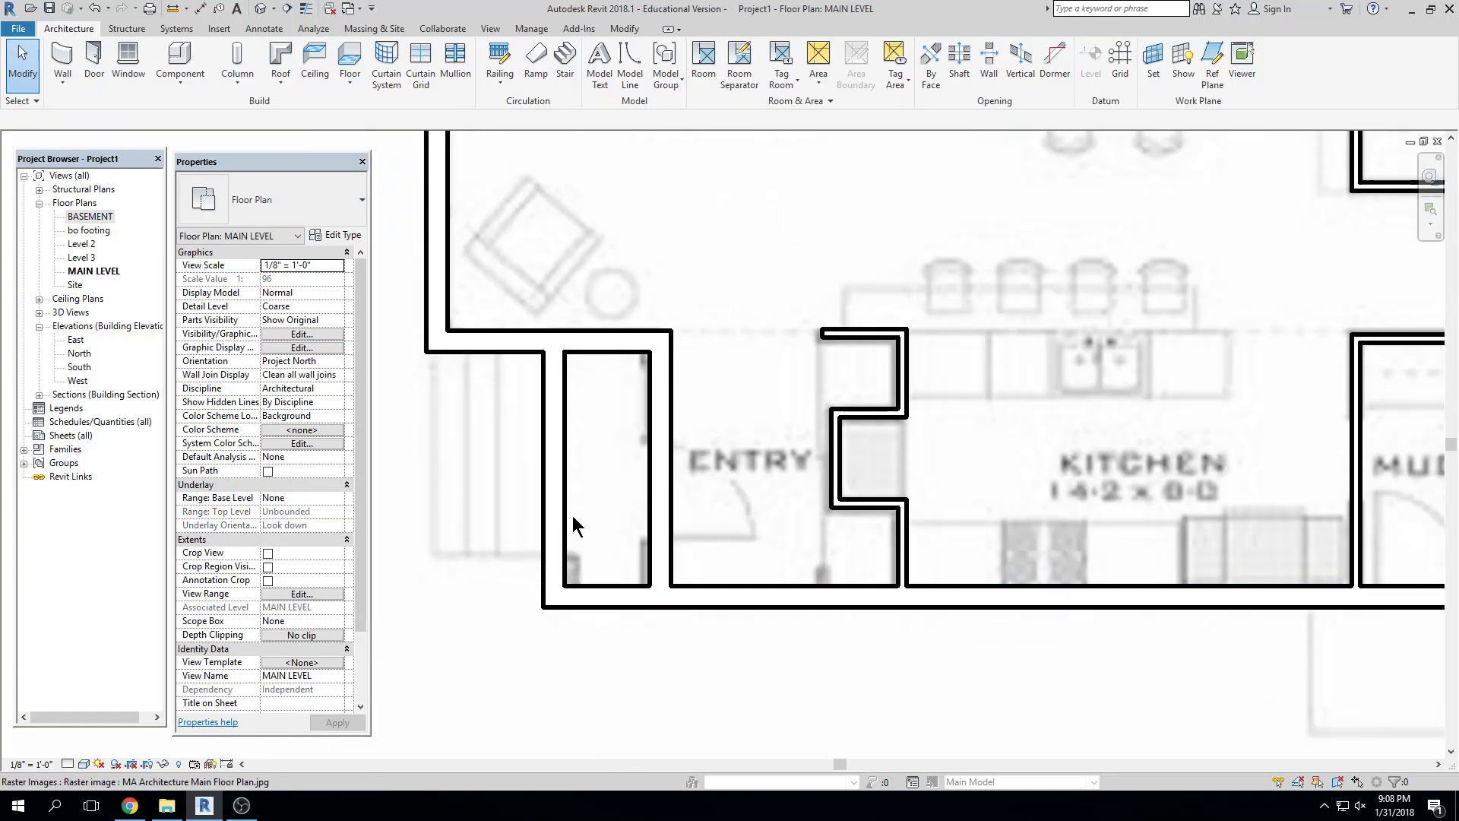
left_click(64, 55)
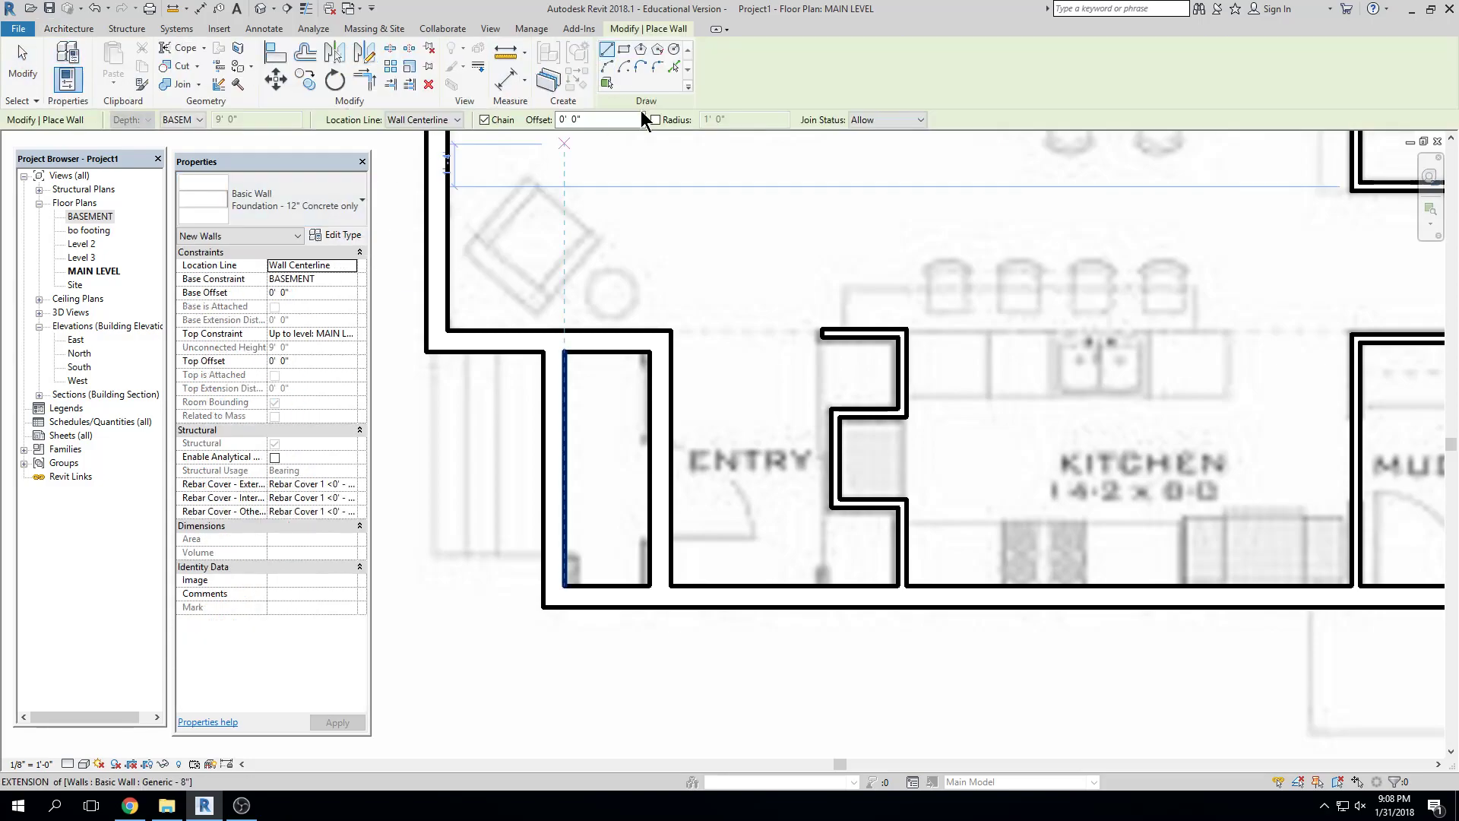
left_click(674, 67)
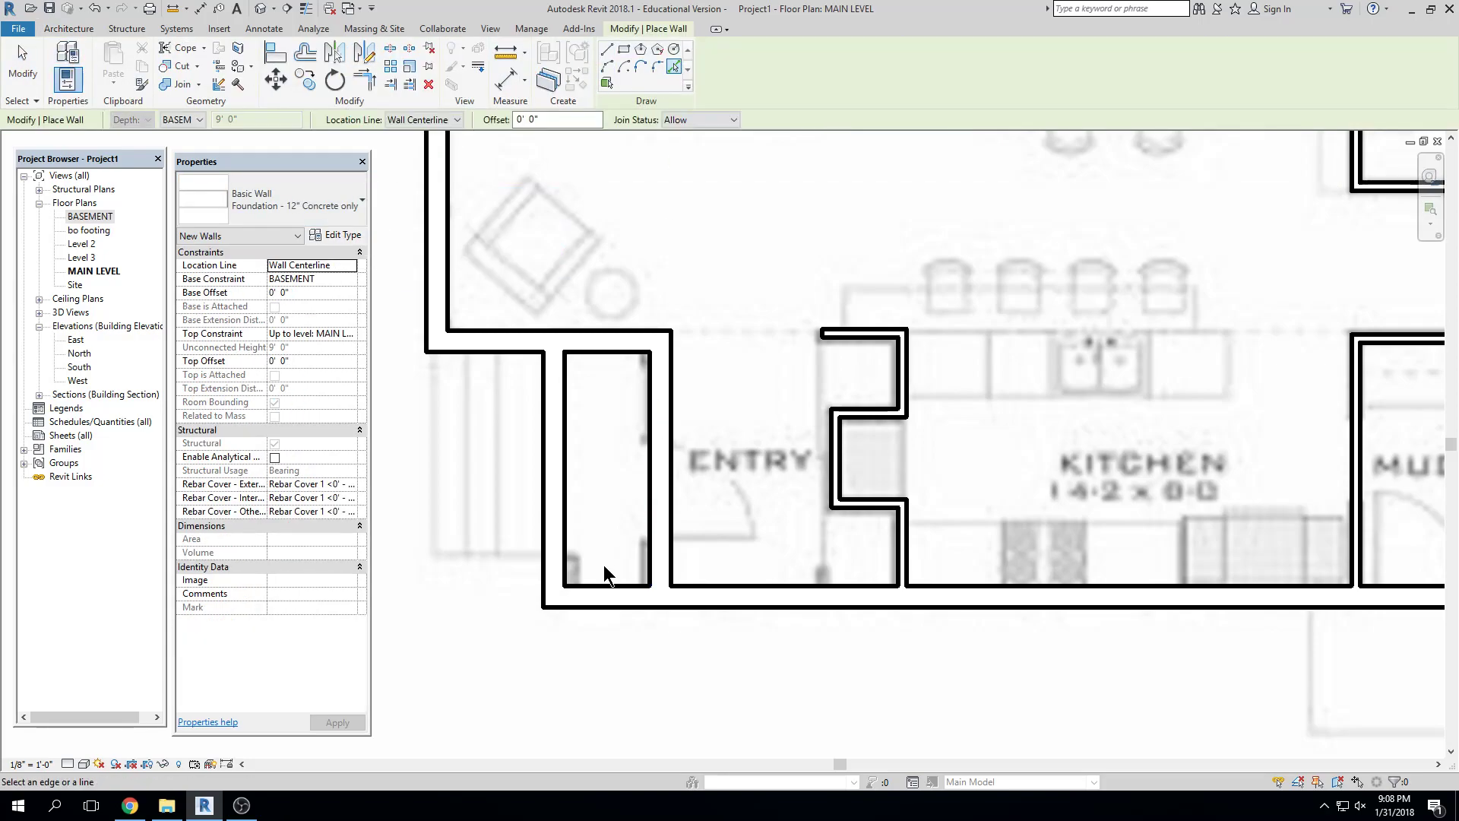
left_click(608, 51)
left_click(543, 606)
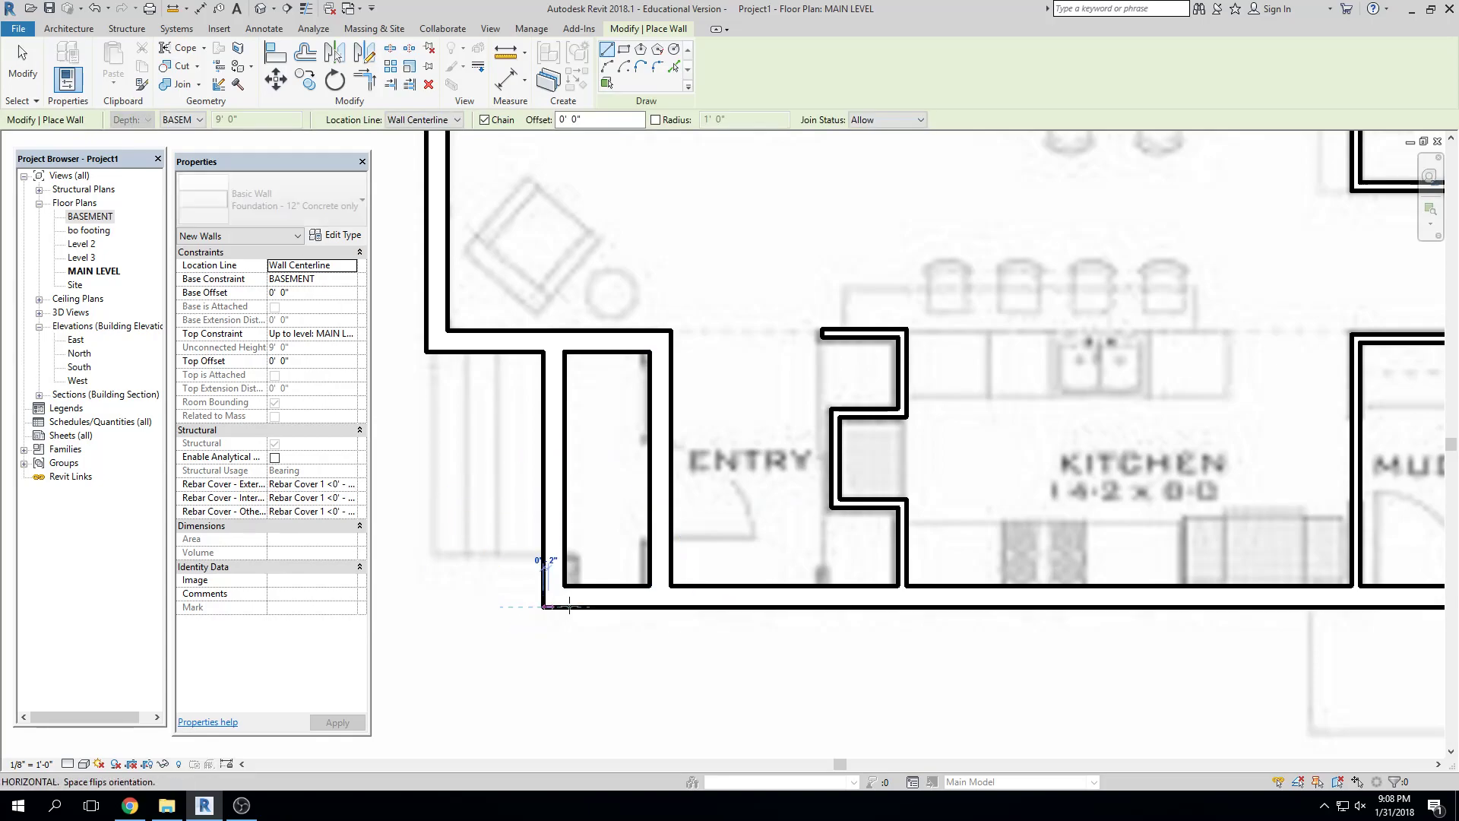
left_click(669, 605)
In the 3D view, align the new concrete-only wall's outer face with the long front foundation wall's face
left_click(150, 9)
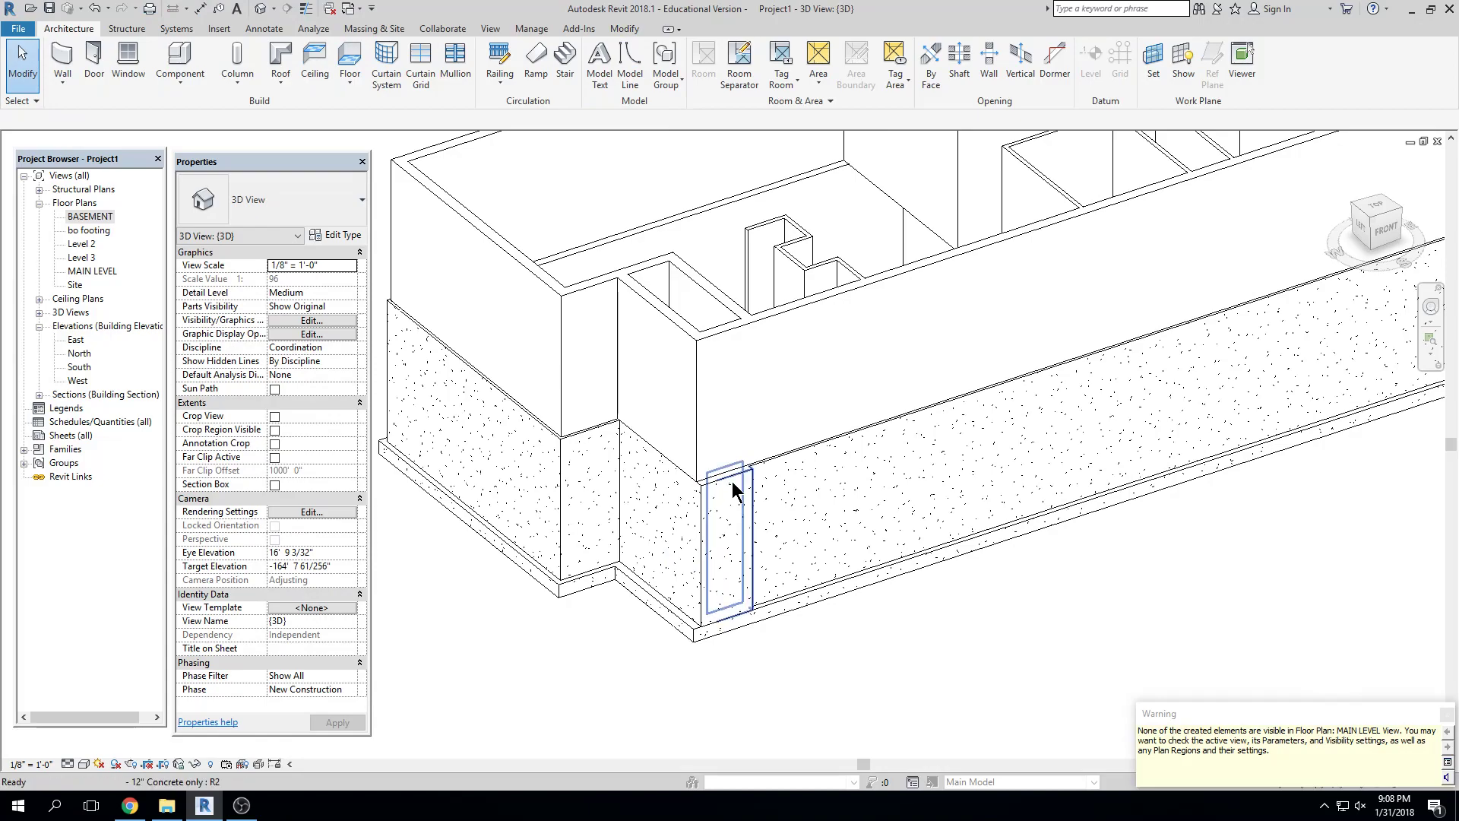
key("a")
key("l")
left_click(781, 462)
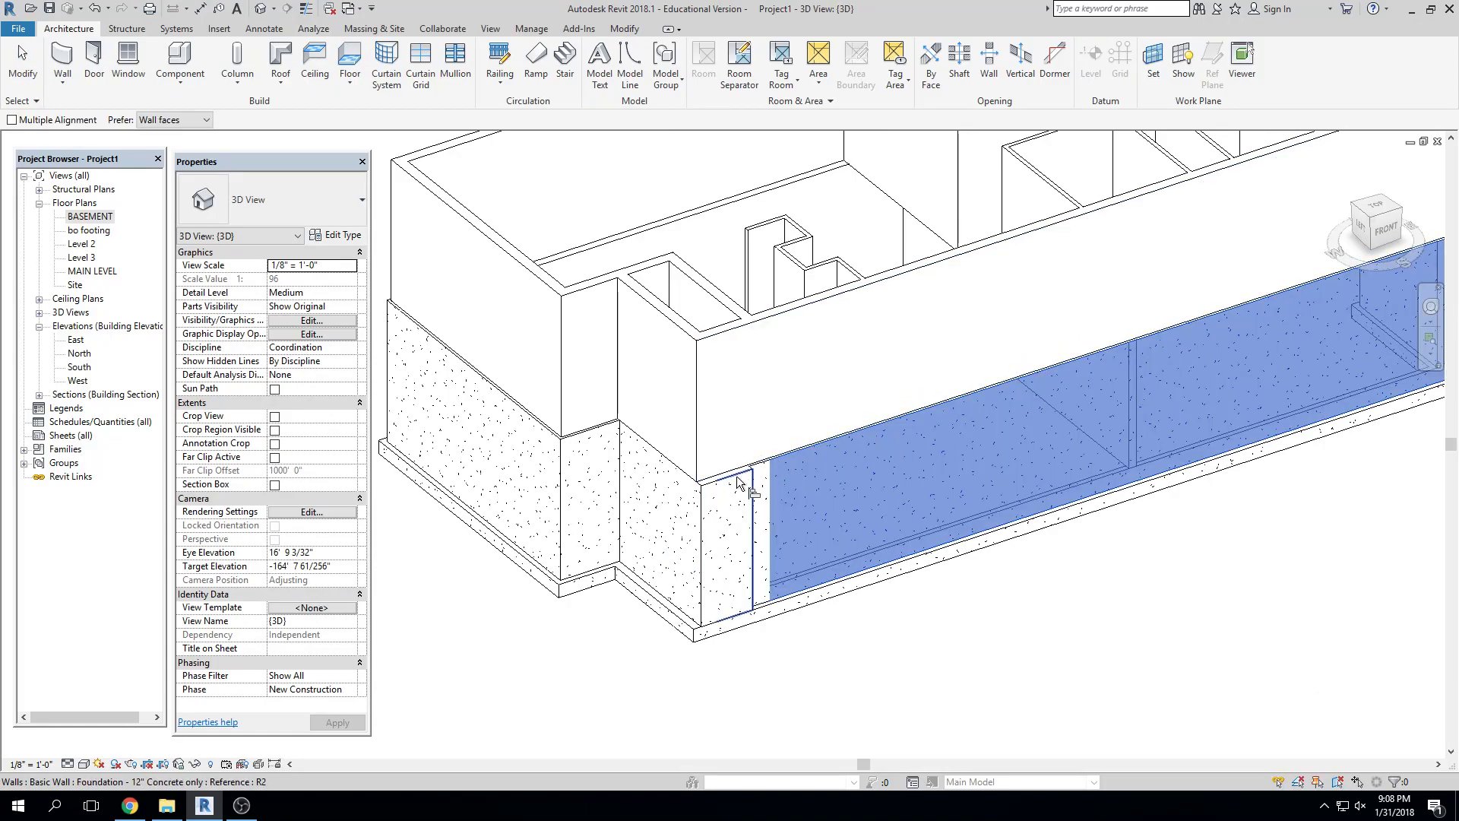
scroll(768, 480, "up", 4)
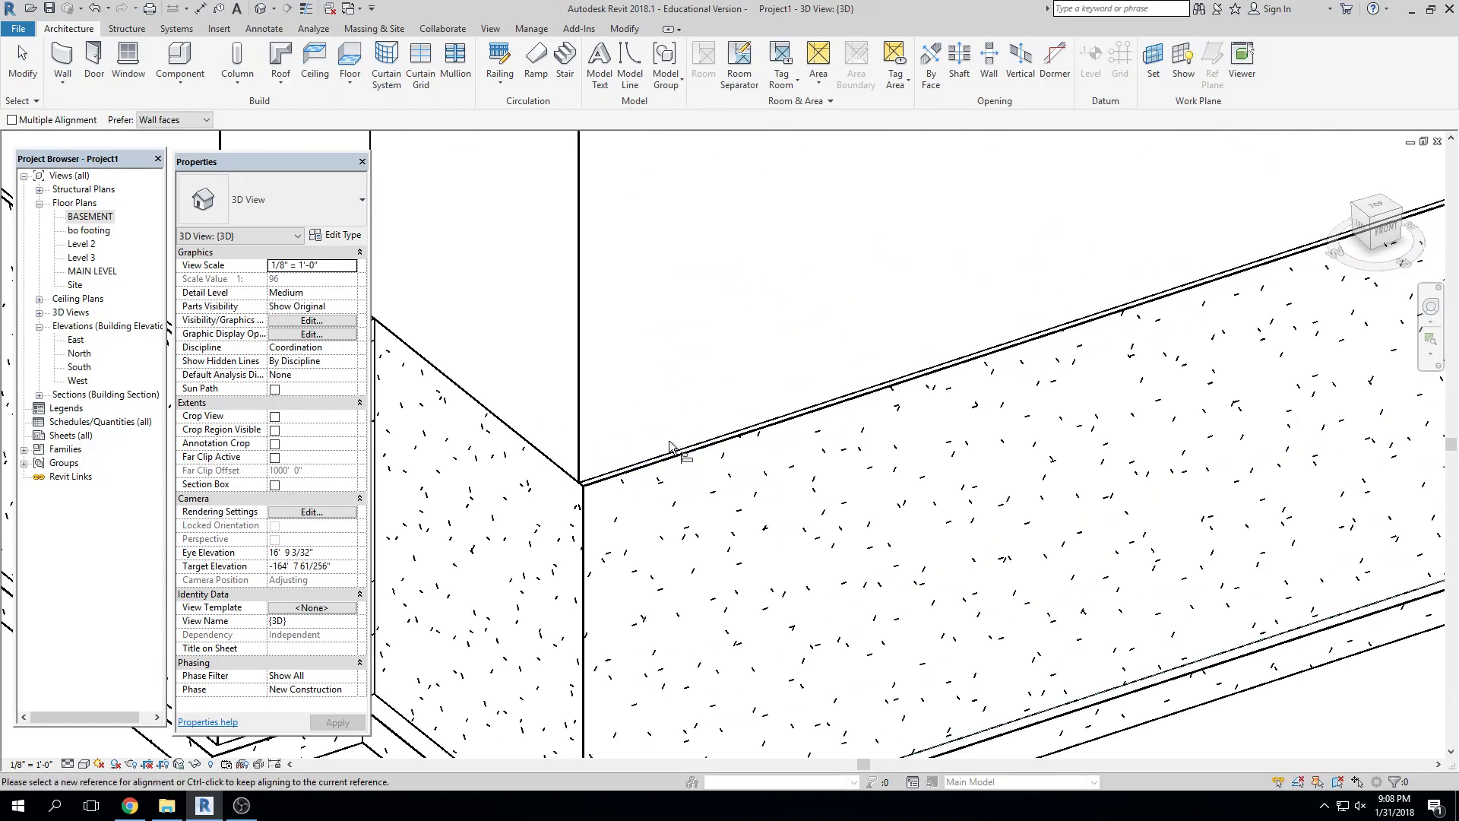
End the wall alignment and close the 3D view to return to the full MAIN LEVEL floor plan
left_click(659, 456)
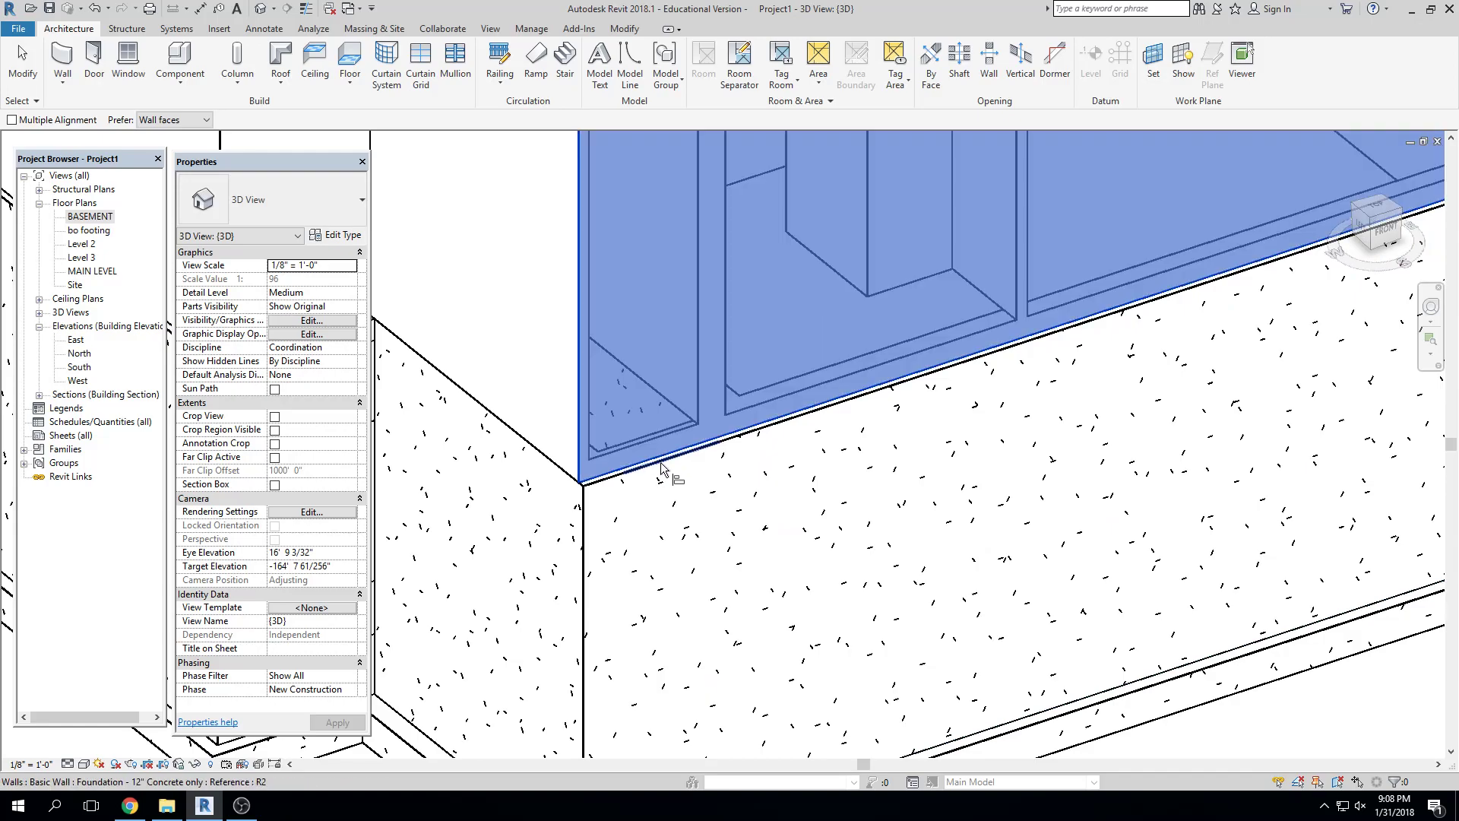
scroll(837, 478, "down", 4)
scroll(837, 477, "down", 1)
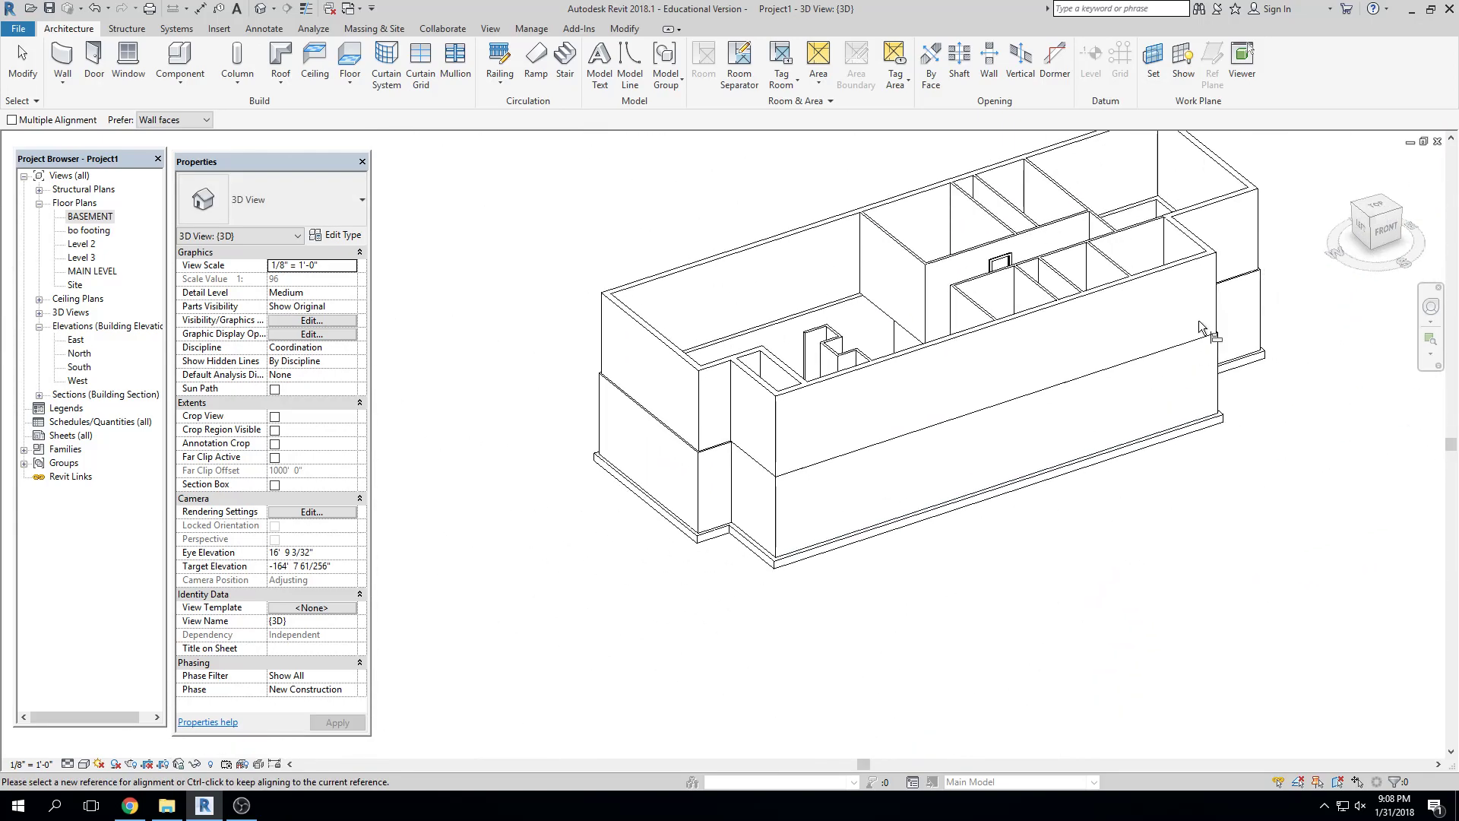
key("Escape")
left_click(1440, 144)
scroll(1250, 413, "down", 5)
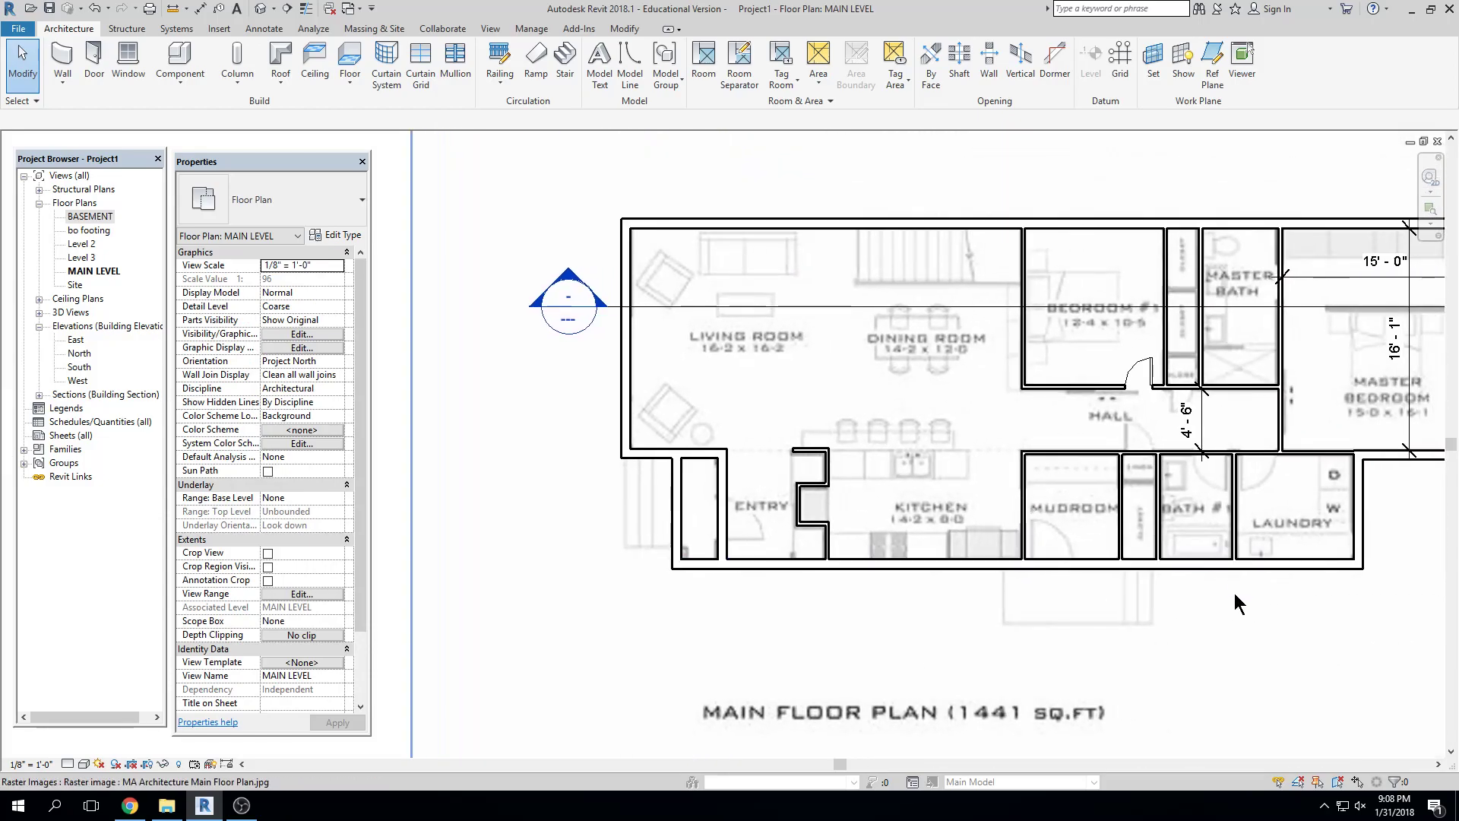
middle_click_drag(1234, 593, 1163, 589)
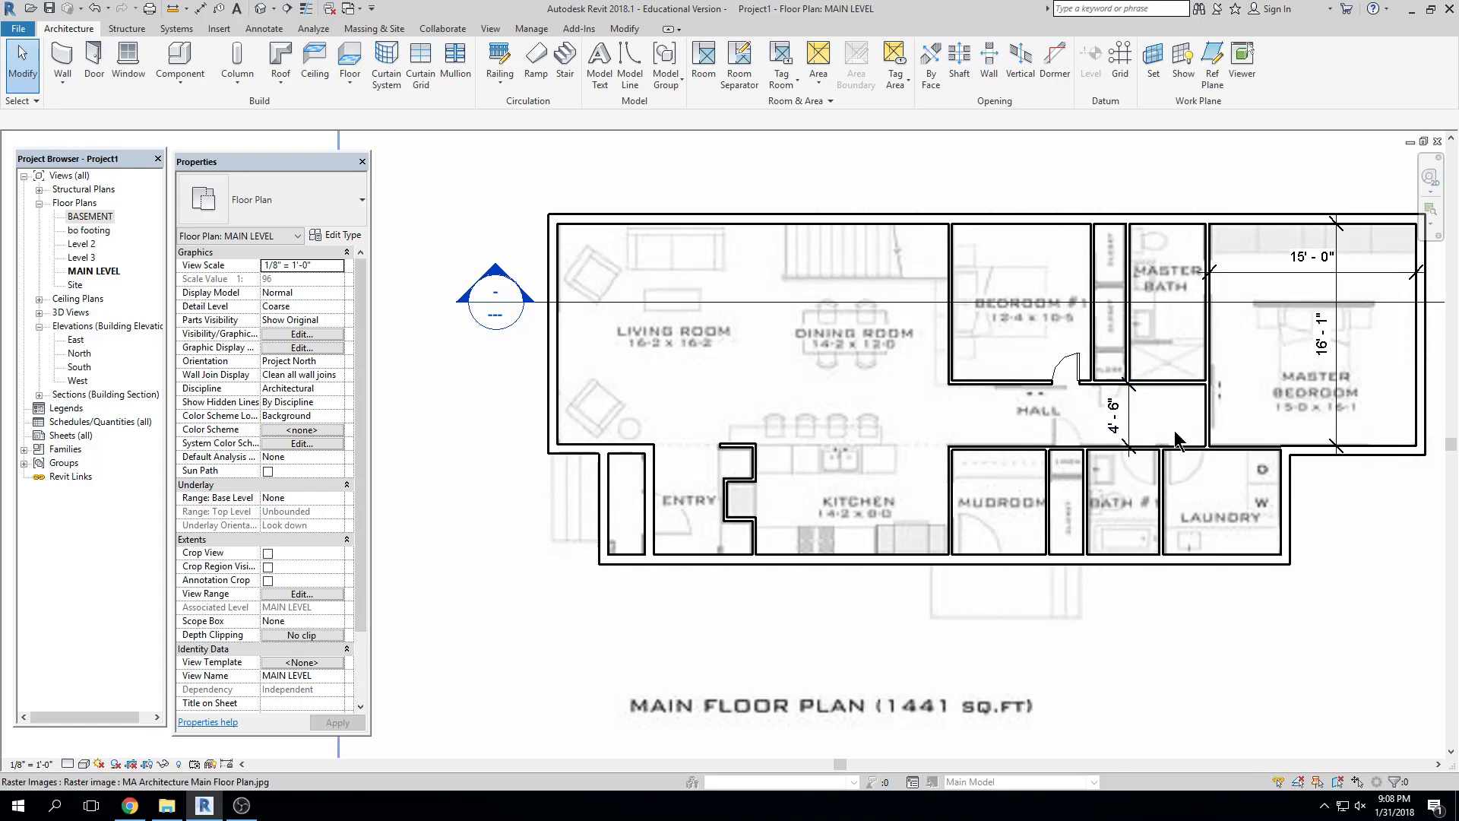
scroll(1174, 430, "up", 2)
middle_click_drag(1214, 502, 1172, 514)
middle_click(1171, 514)
middle_click(1171, 514)
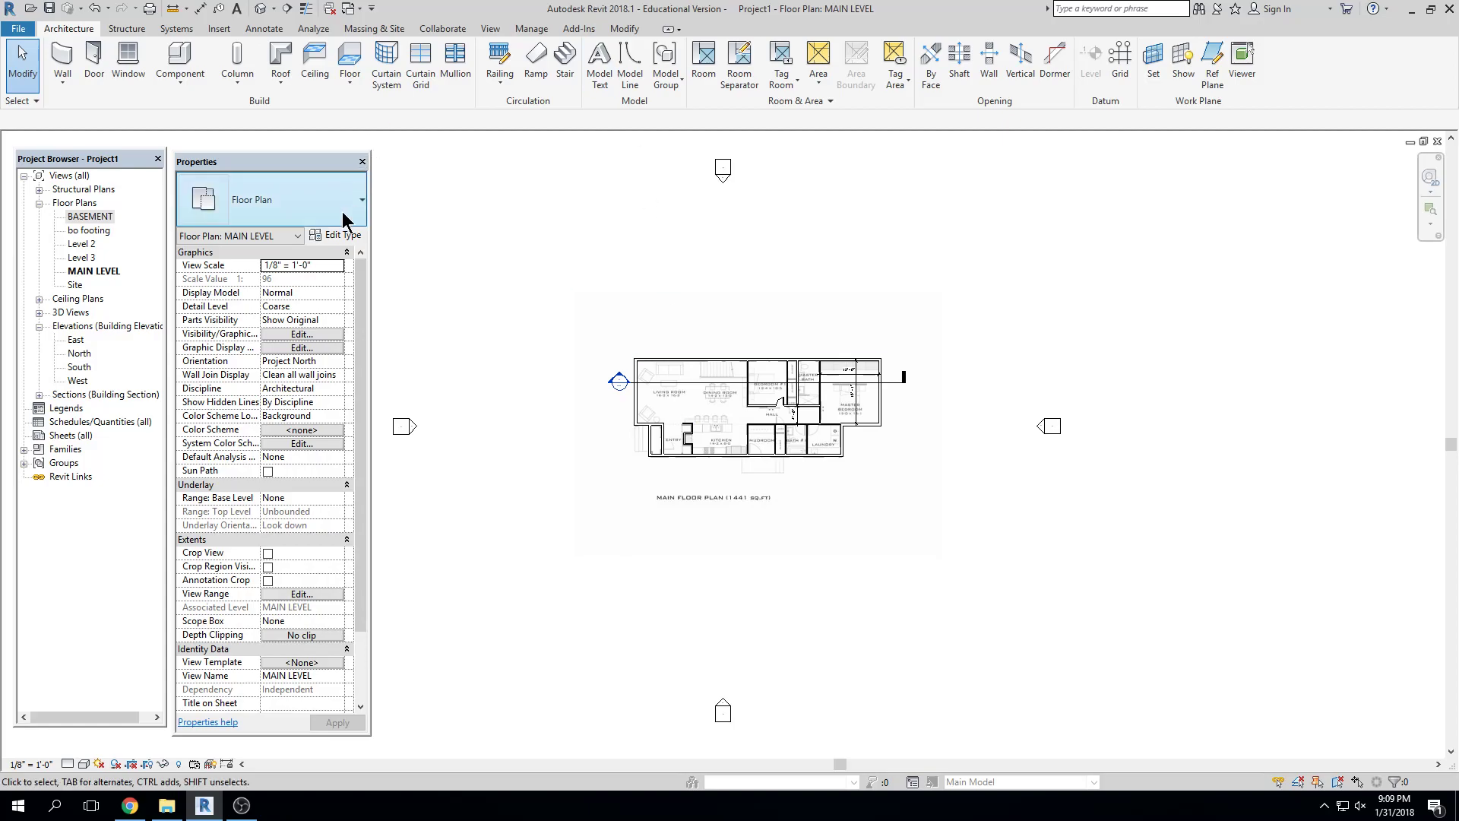
Switch to Chrome and review the wall type and drawing requirements in the "Project #1 MA Residence: Starting your file" assignment
left_click(130, 806)
left_click(403, 264)
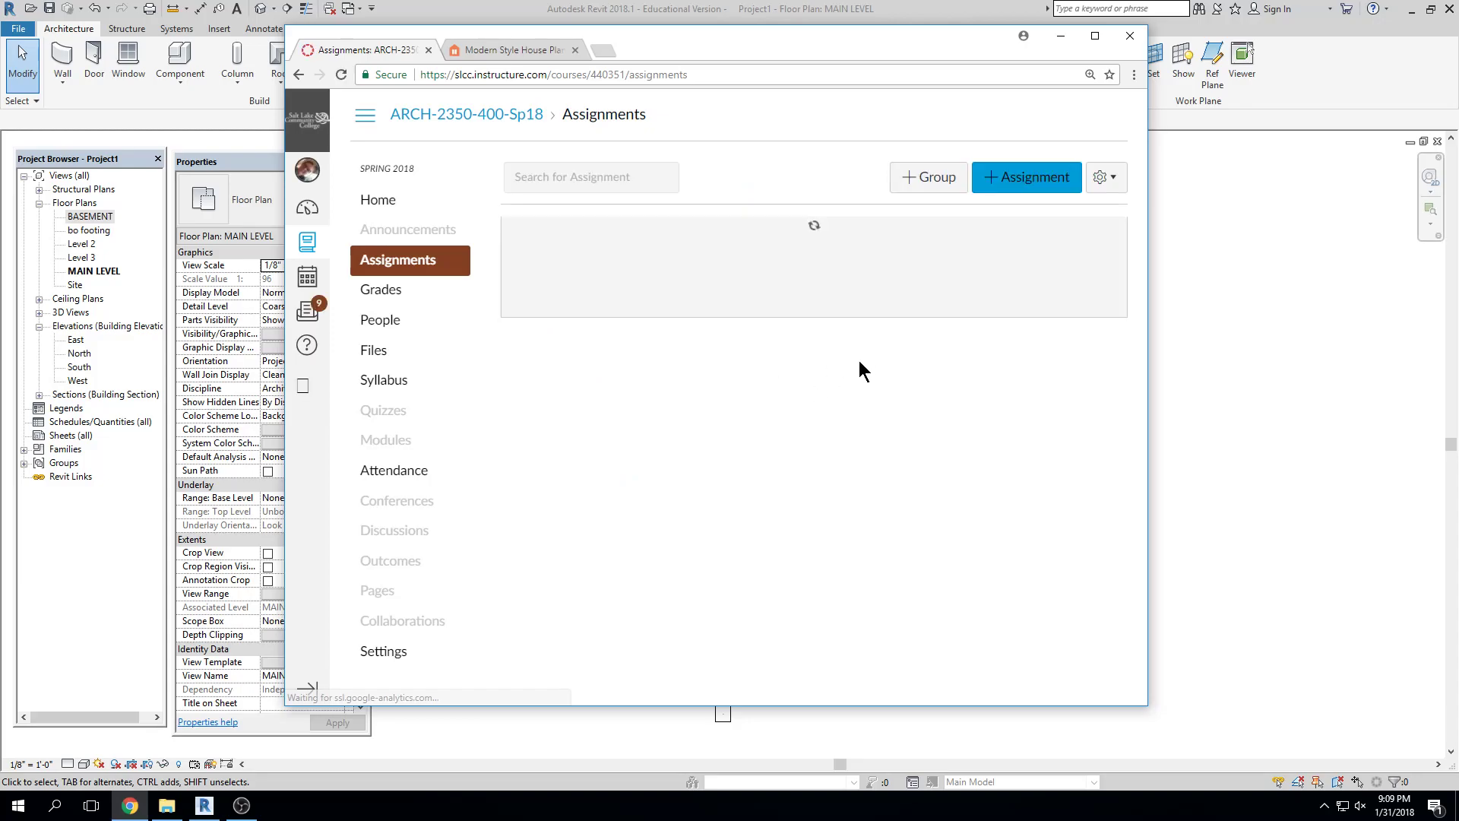
left_click(1145, 702)
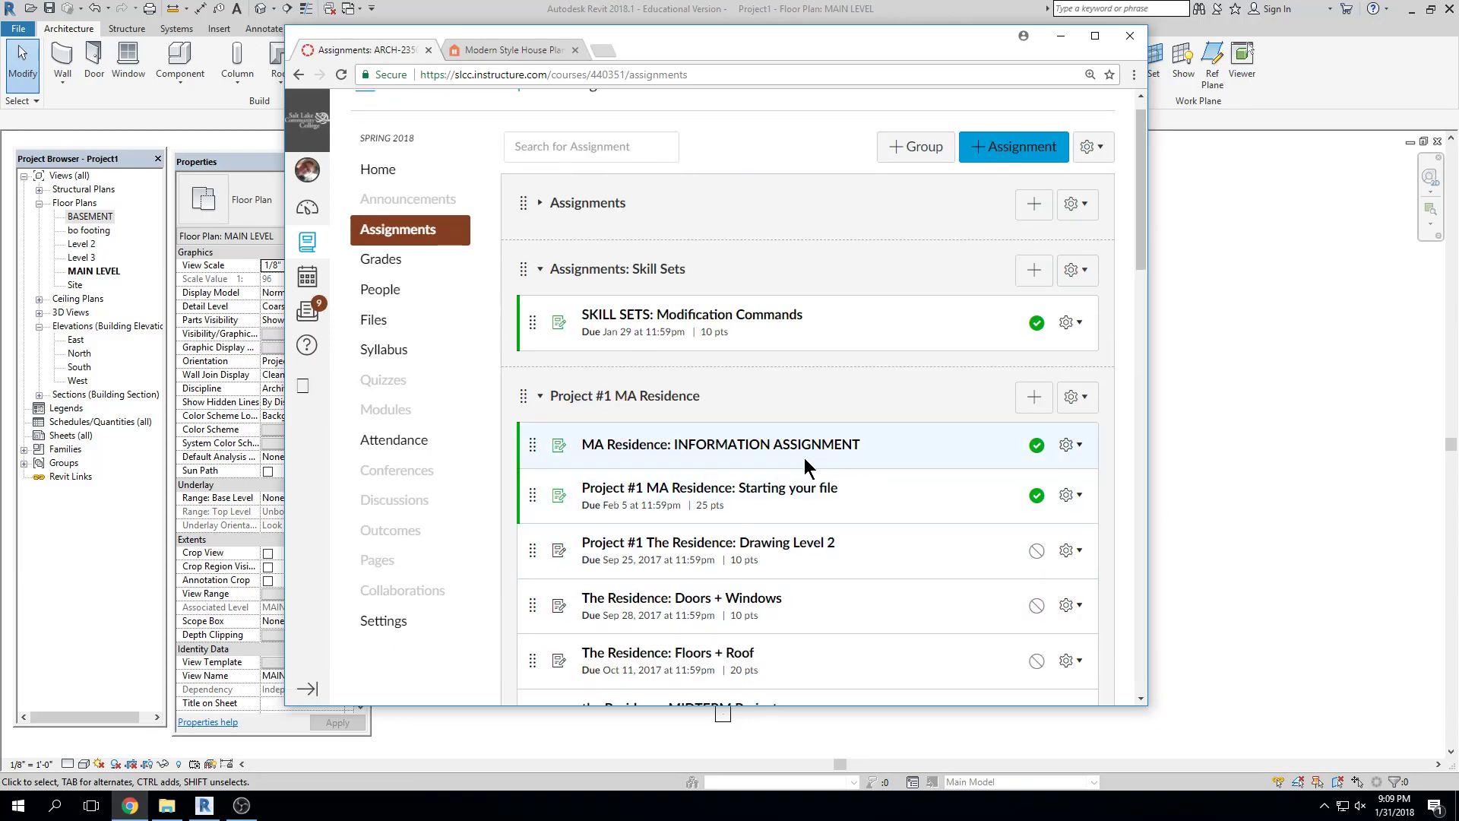
scroll(804, 461, "down", 1)
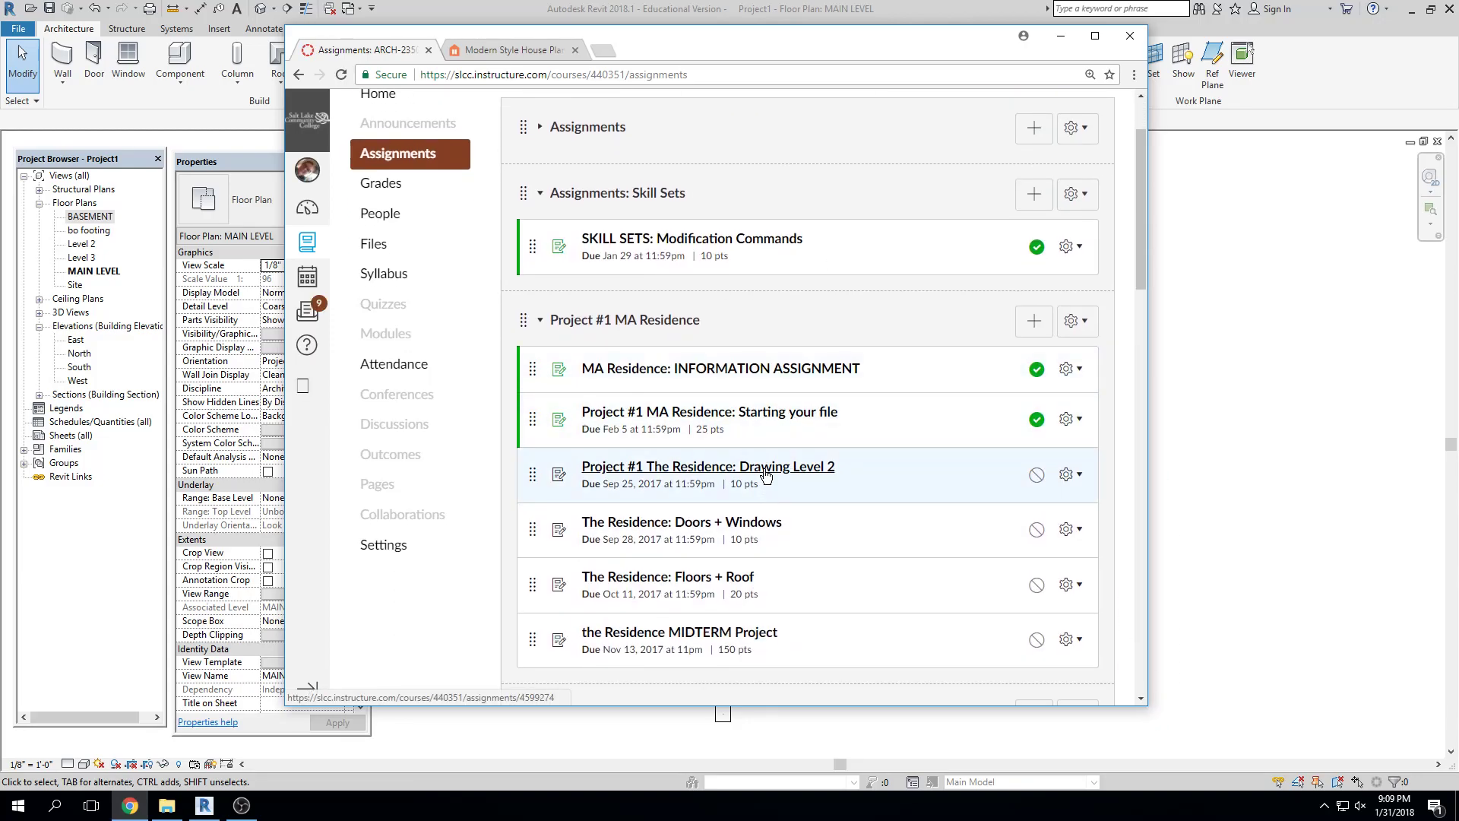
left_click(765, 423)
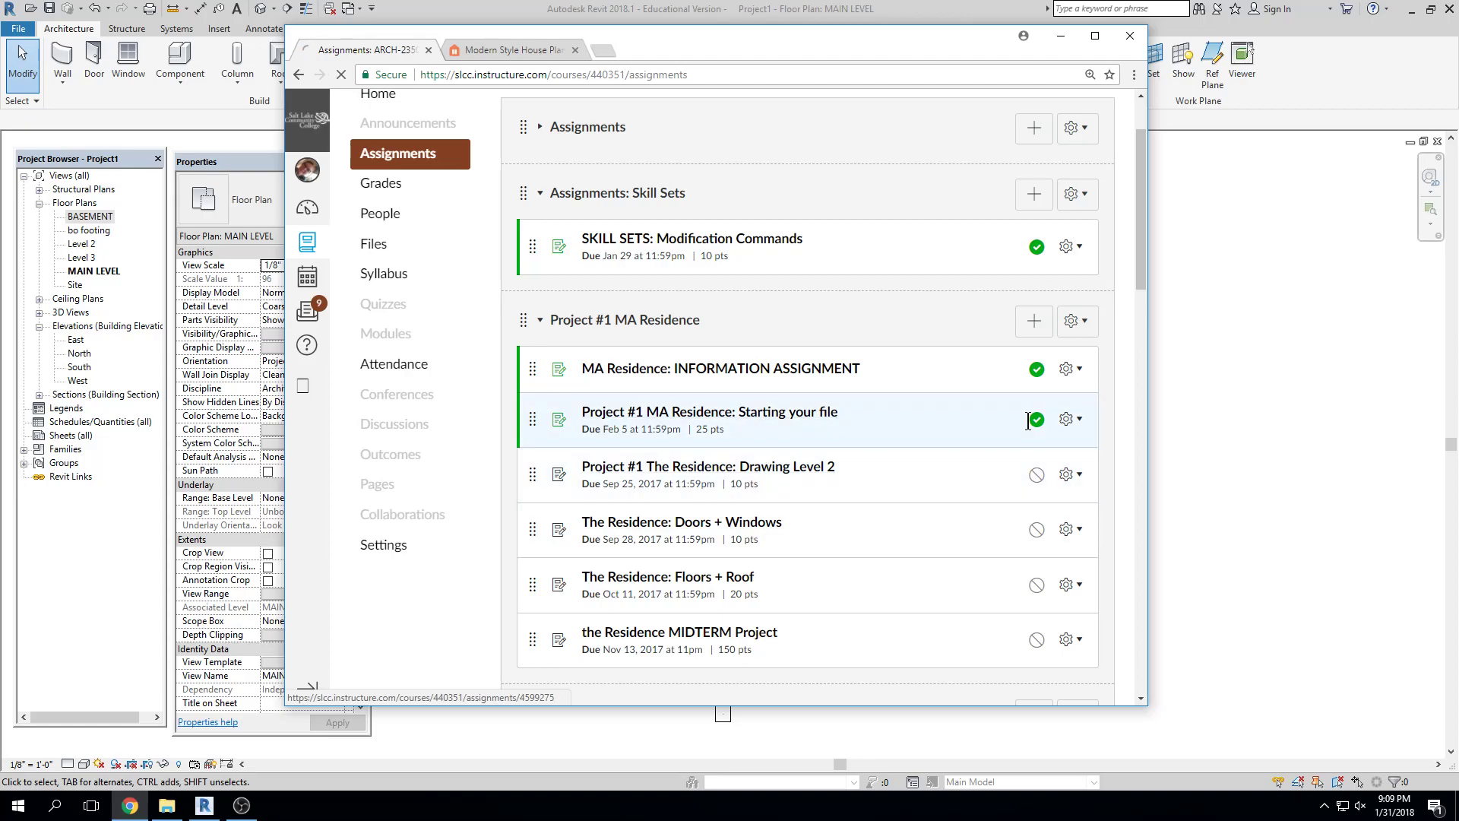
scroll(827, 321, "down", 6)
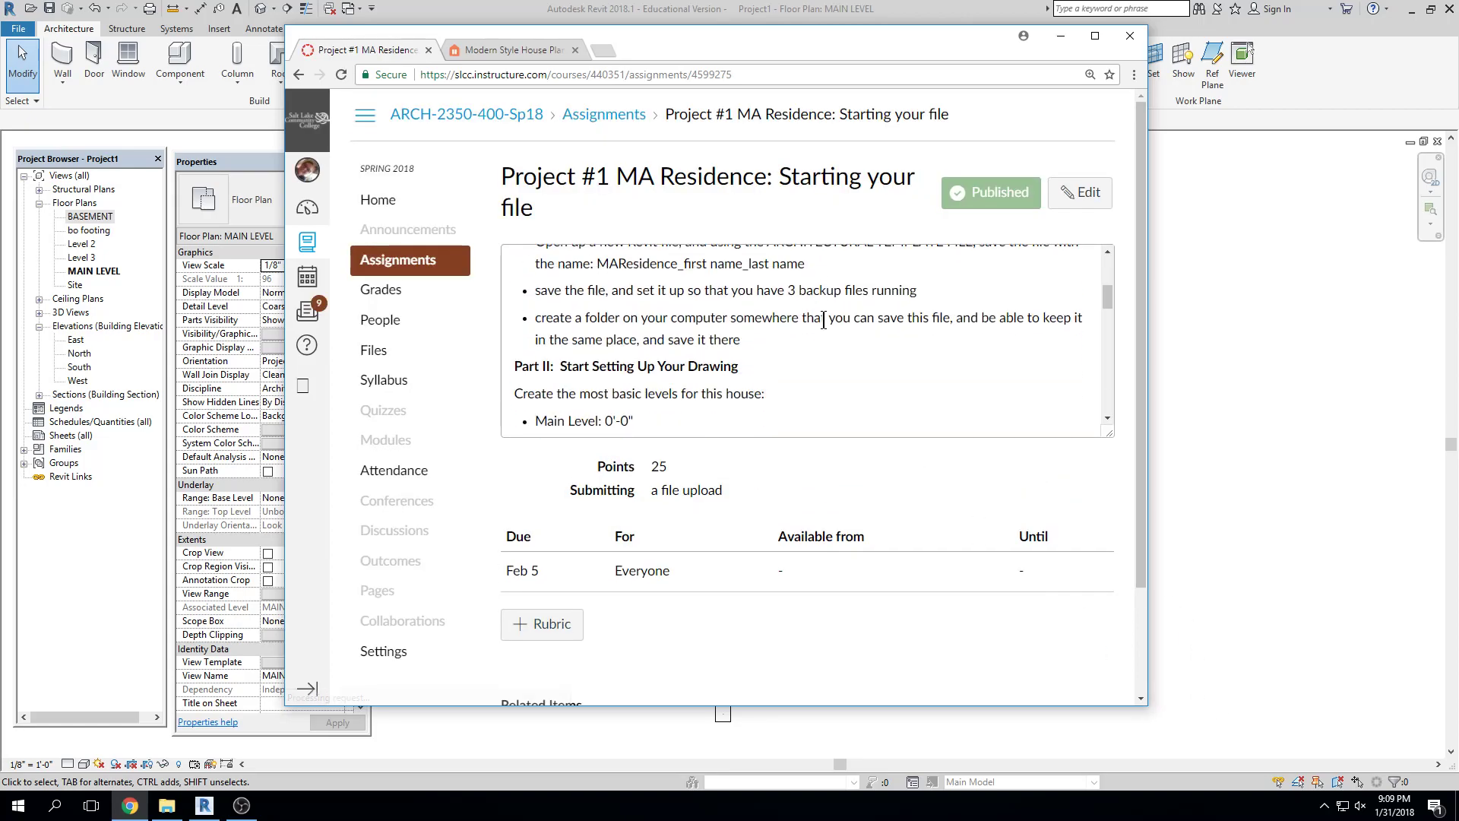
scroll(816, 325, "down", 4)
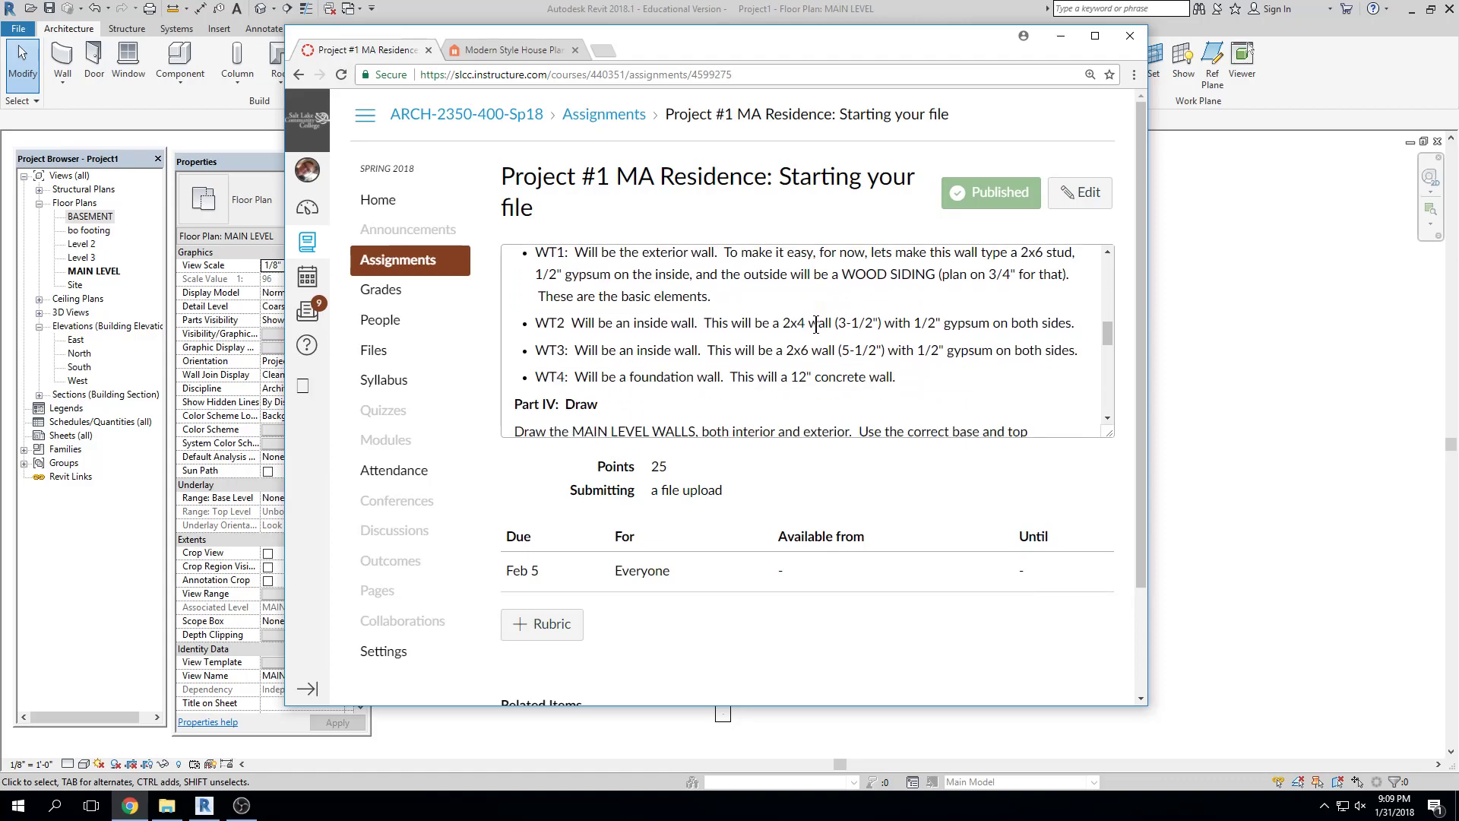
scroll(559, 367, "down", 5)
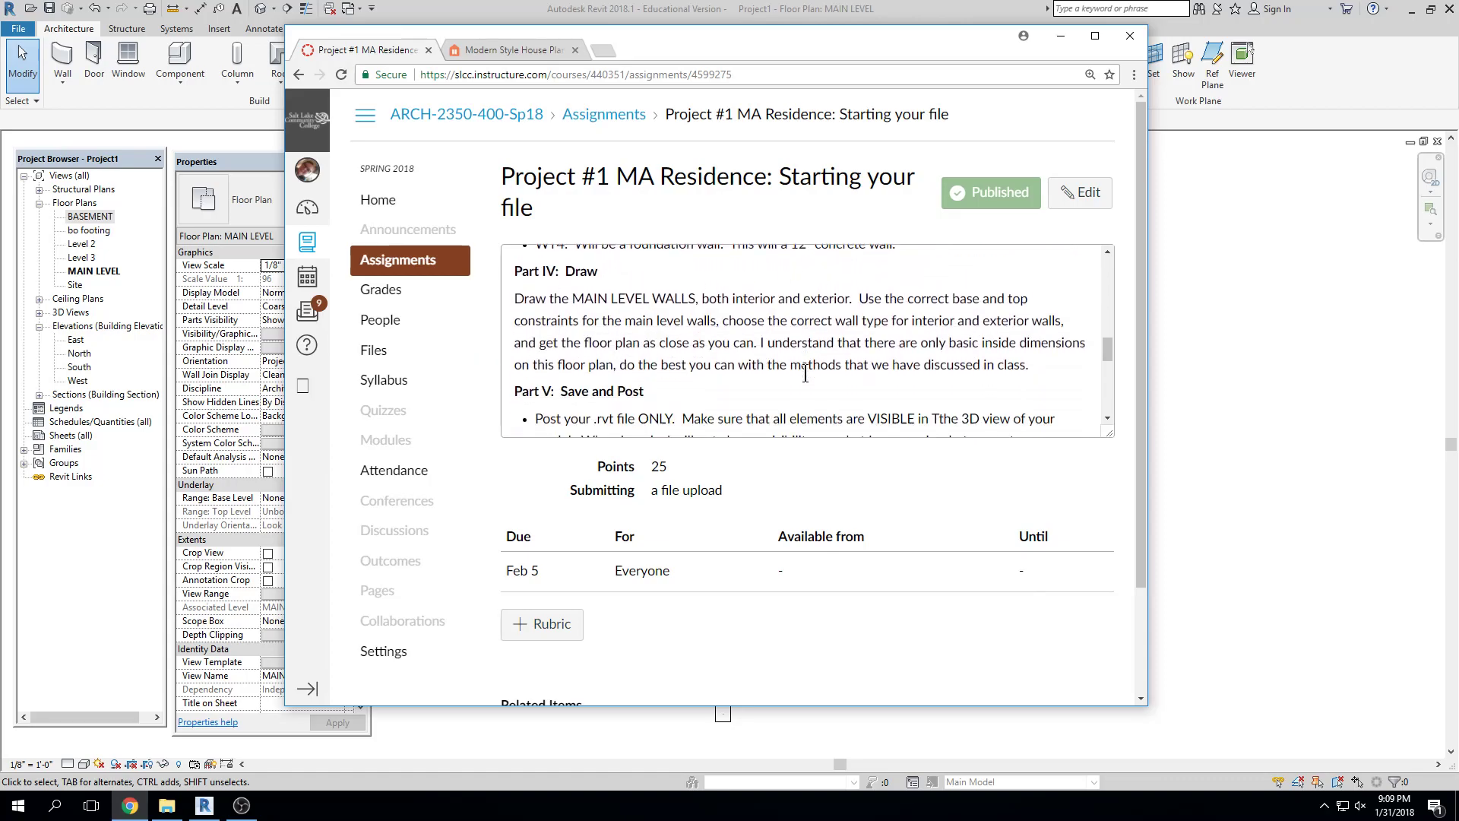
Check the course's assignment list against the January 2018 system calendar and switch back to the Revit floor plan
left_click(444, 262)
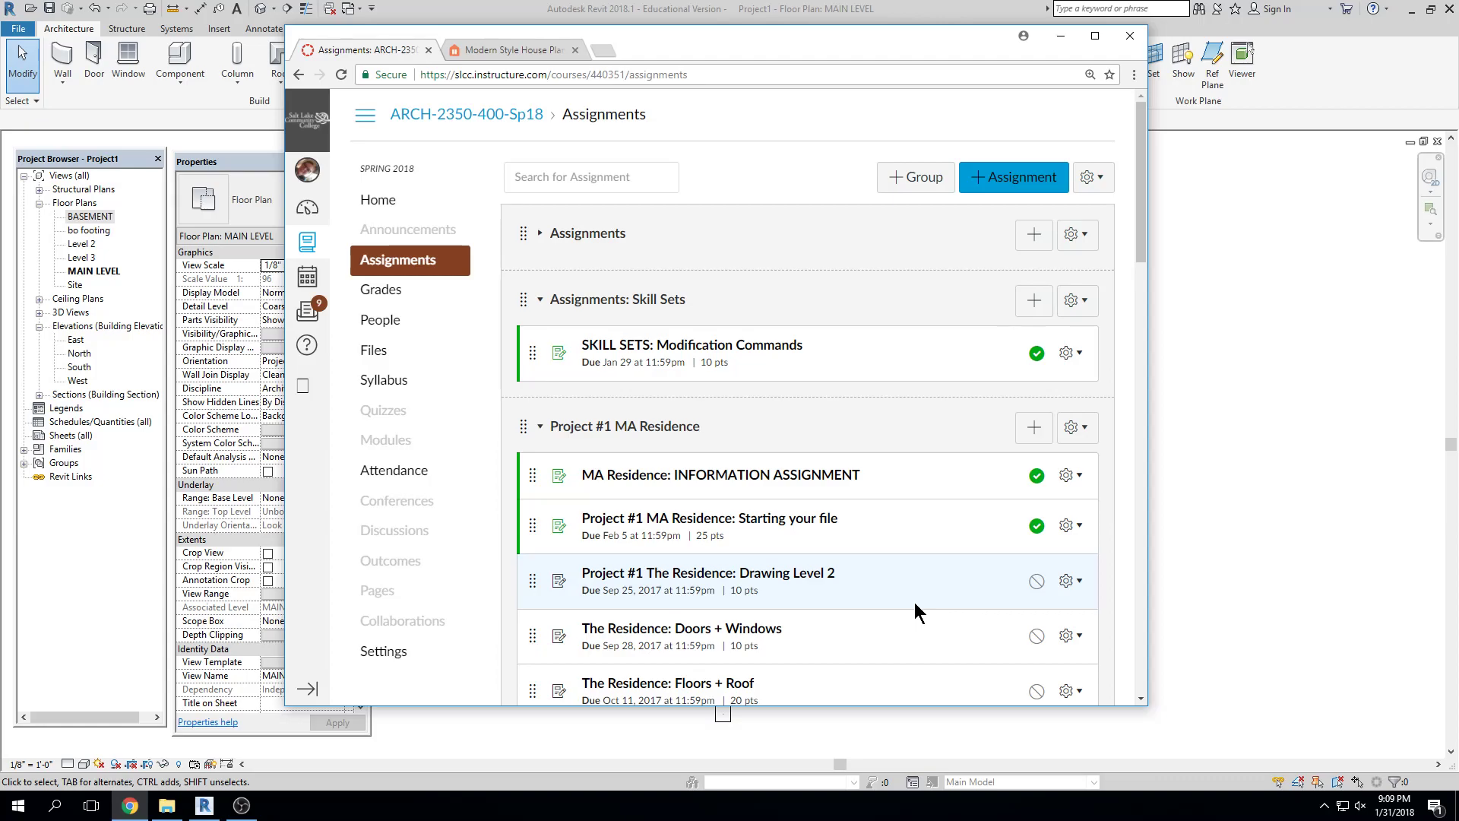
left_click(1378, 803)
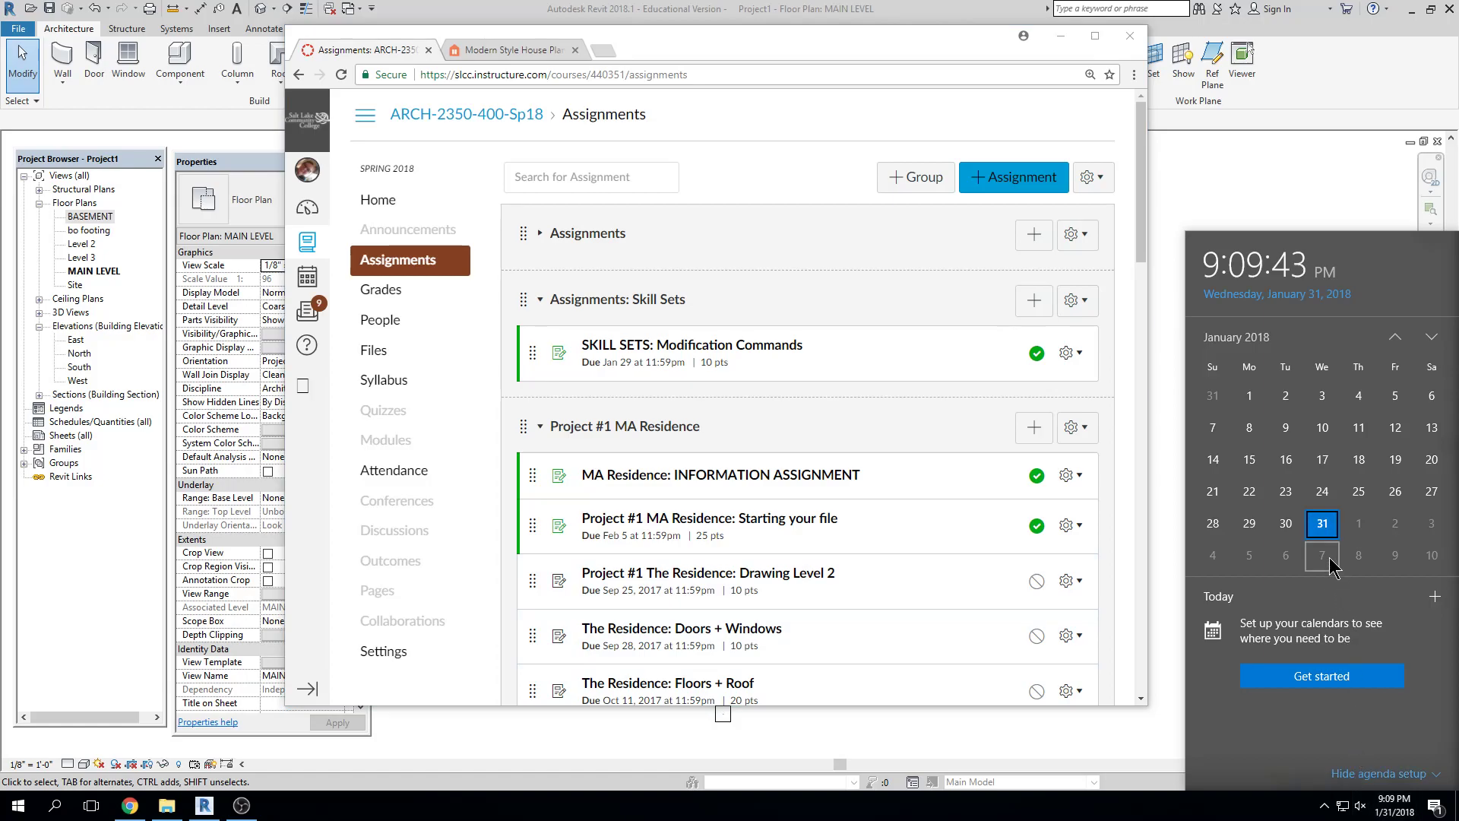
left_click(1, 3)
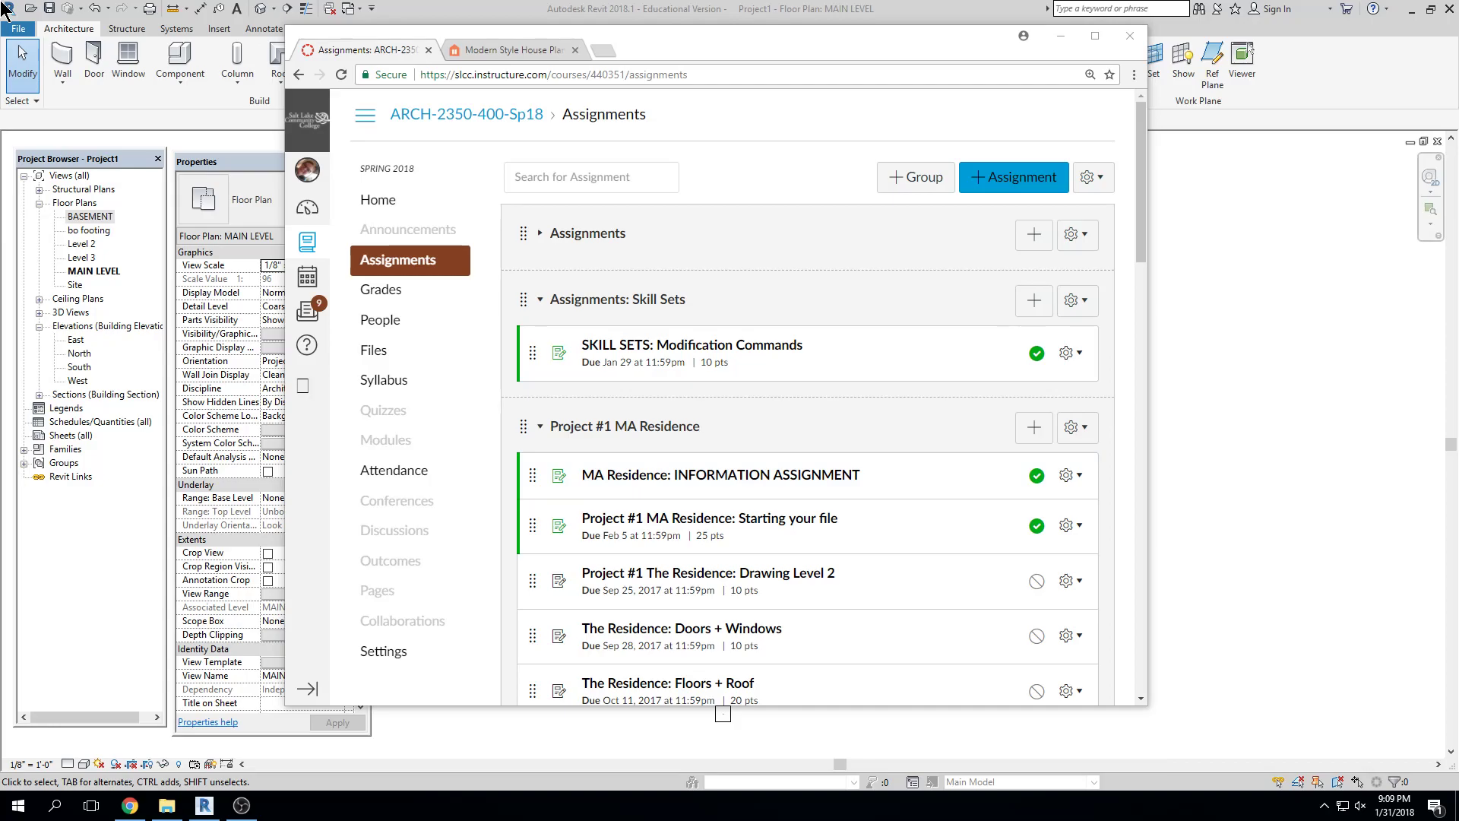
left_click_drag(753, 47, 760, 67)
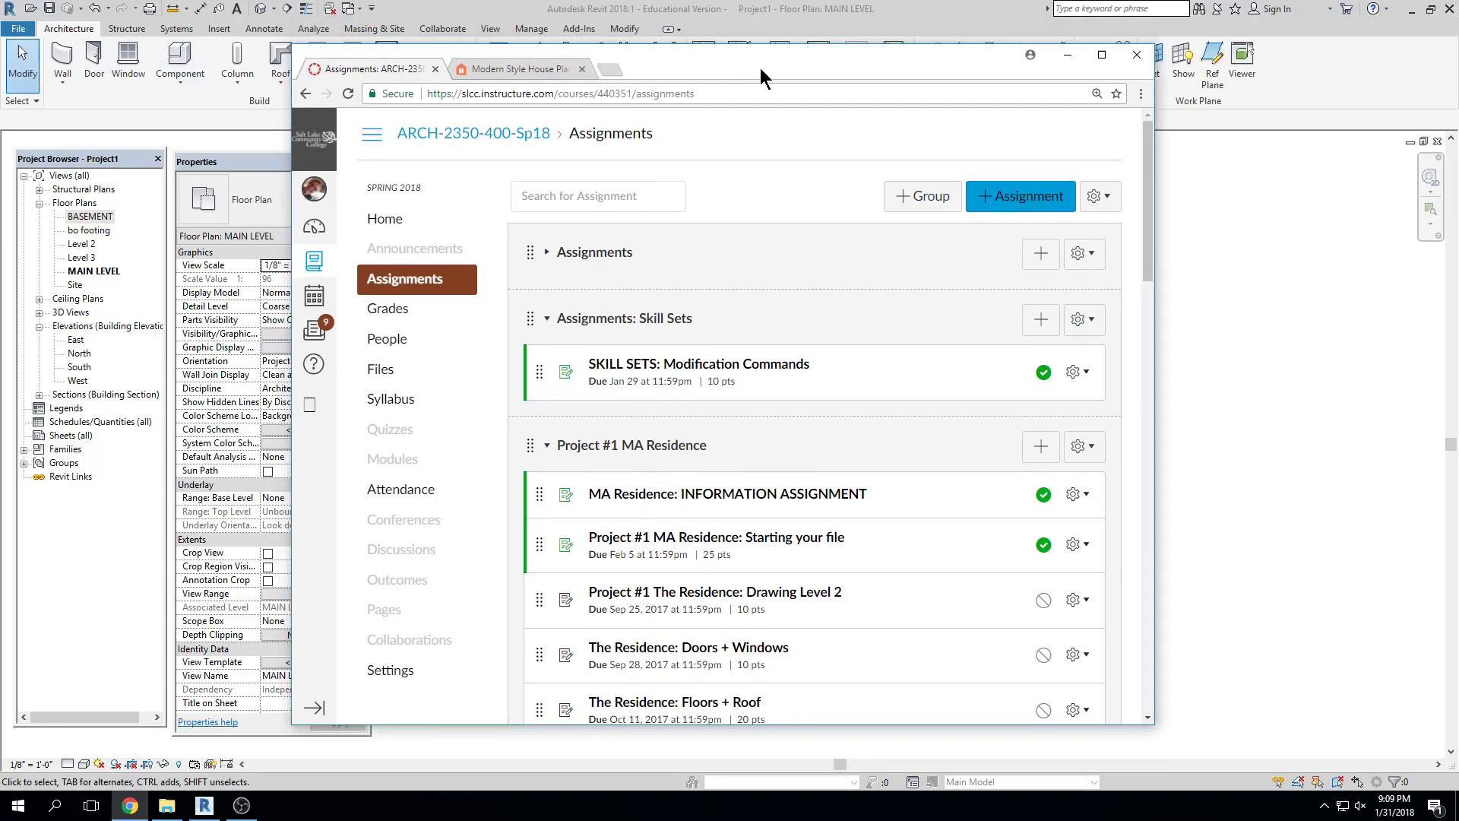
left_click(735, 17)
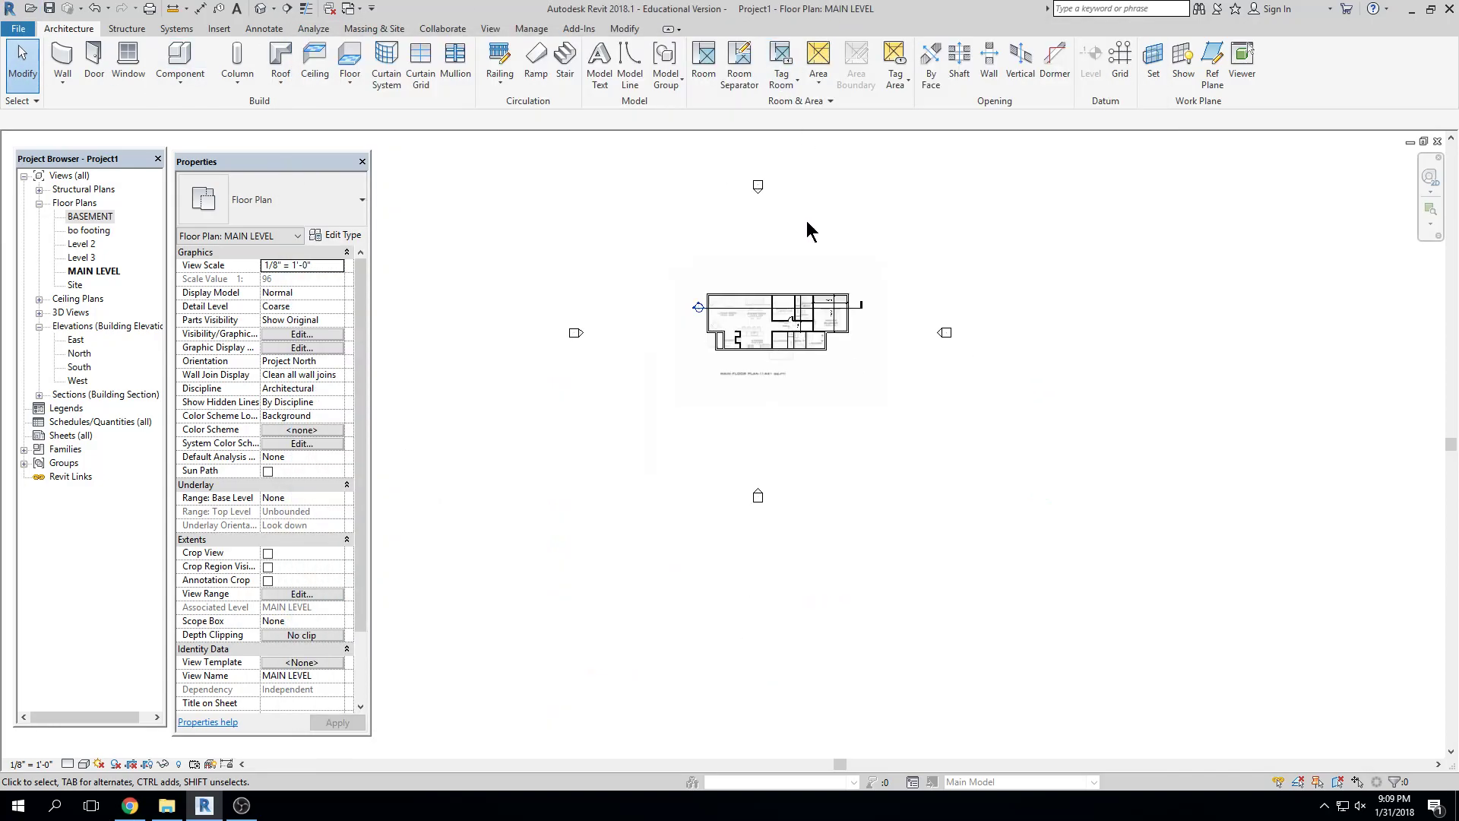